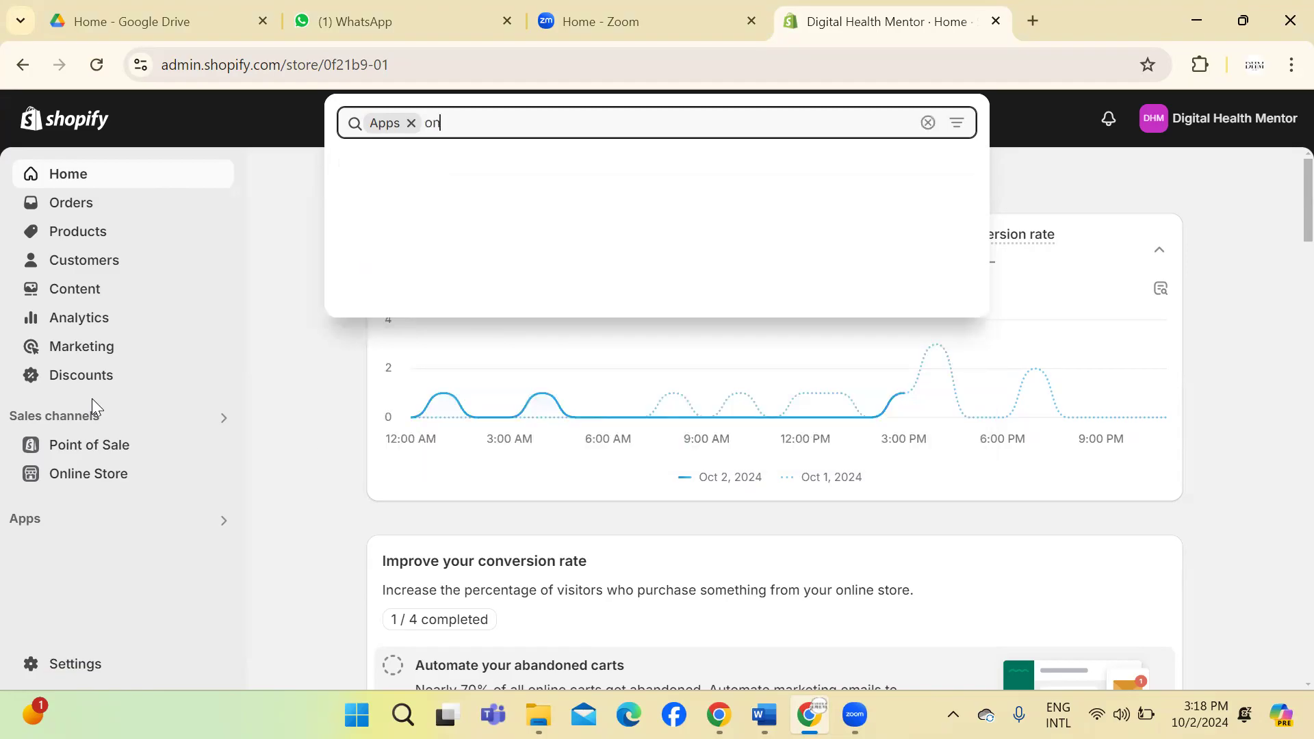
pyautogui.write('n')
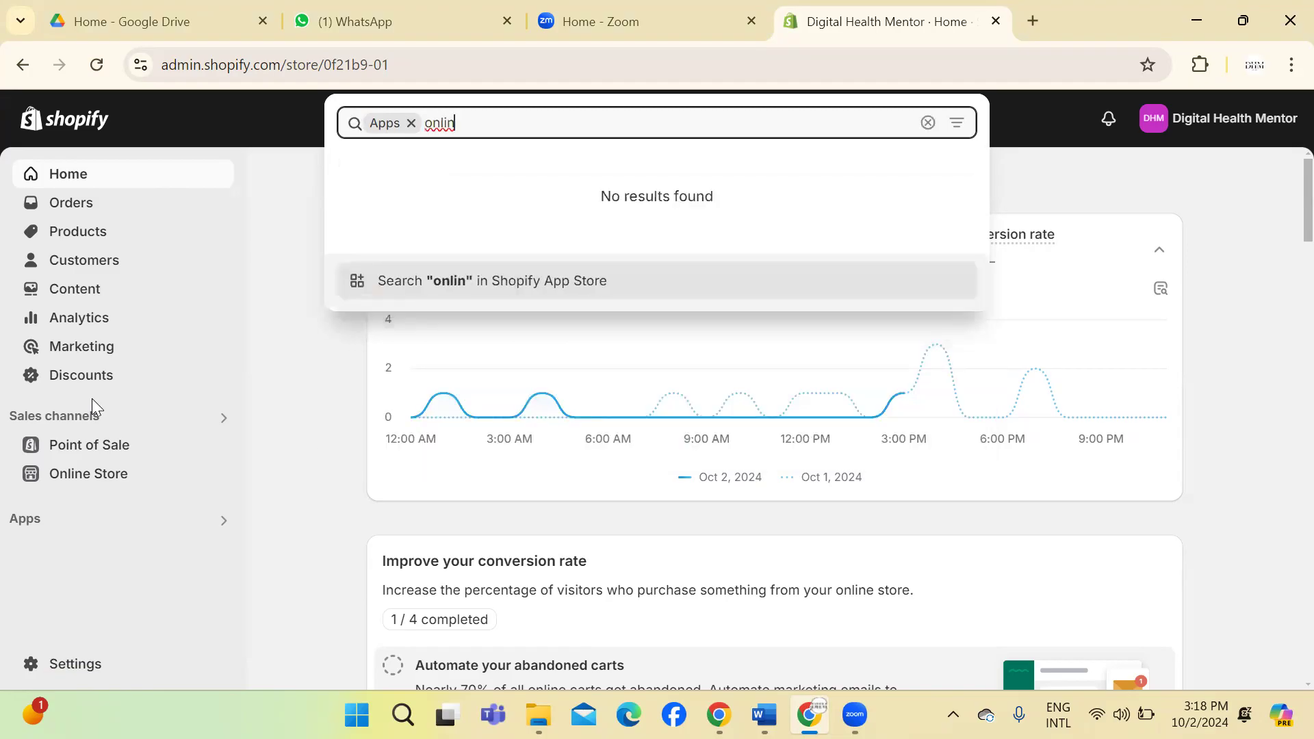
pyautogui.write('e')
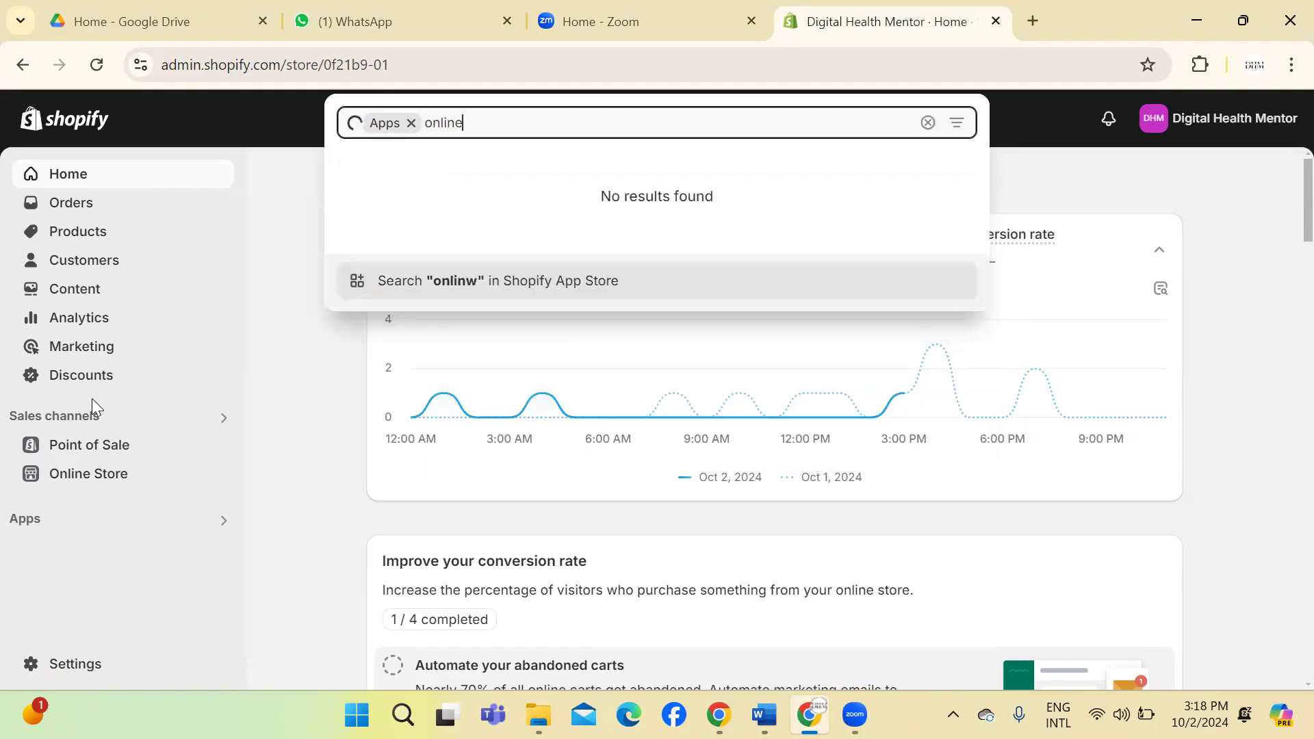
pyautogui.click(292, 438)
# Step: Open the Online Store themes and start customizing the current theme, Refresh
pyautogui.click(79, 475)
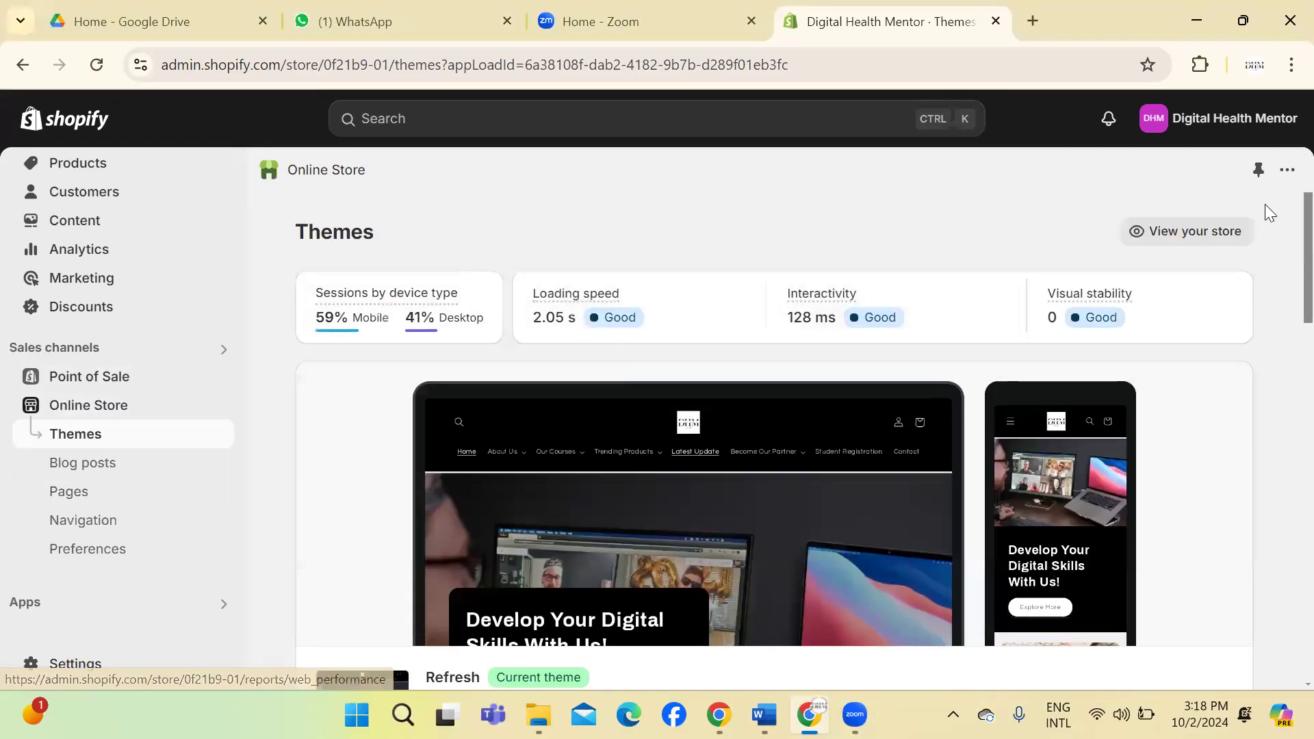
pyautogui.scroll(-5, 1281, 228)
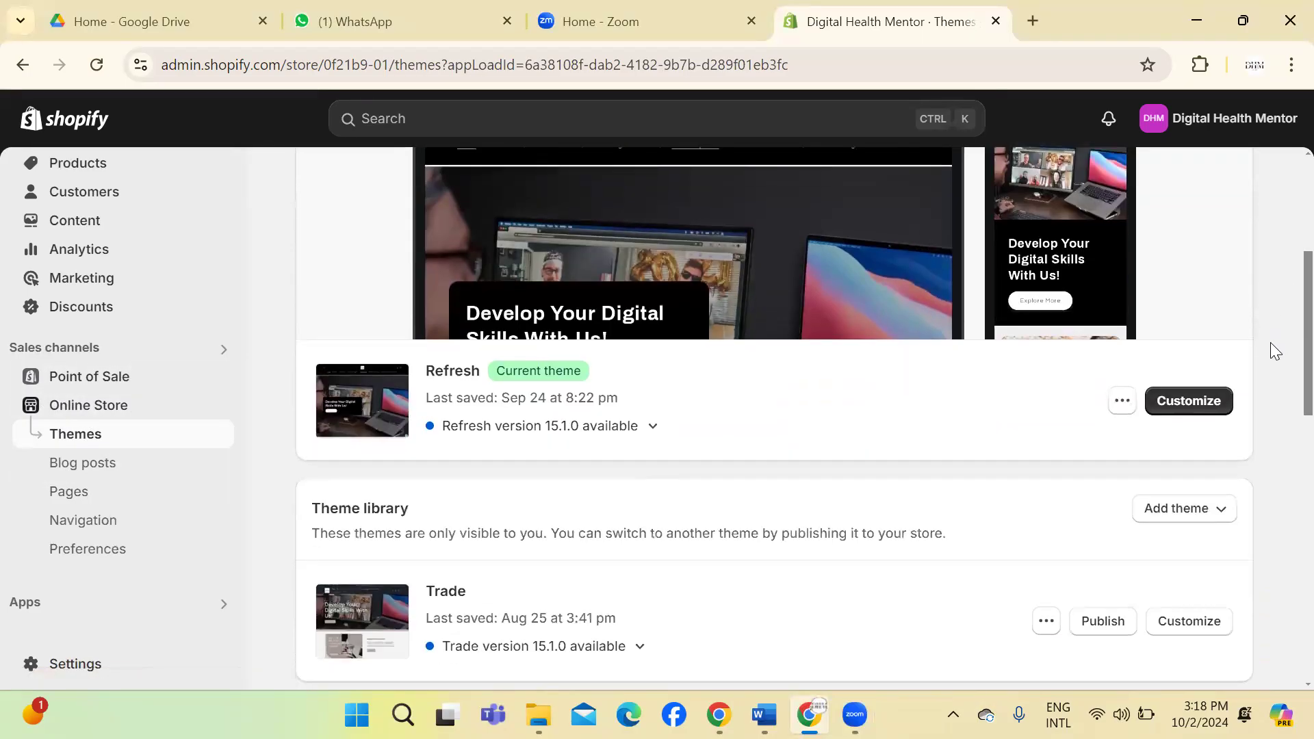
pyautogui.click(1208, 408)
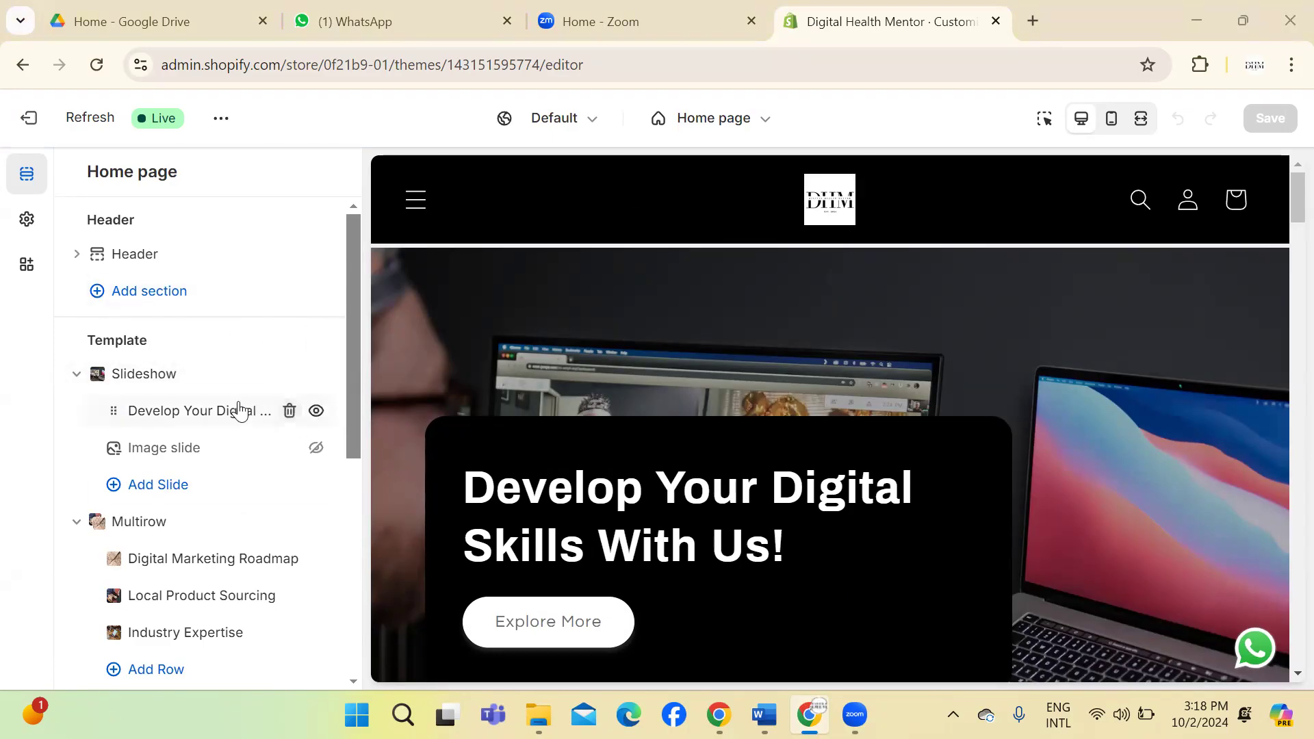
# Step: Set the Social Media Marketing PNG from the store's existing files as the picture of the slideshow's Image slide
pyautogui.click(76, 376)
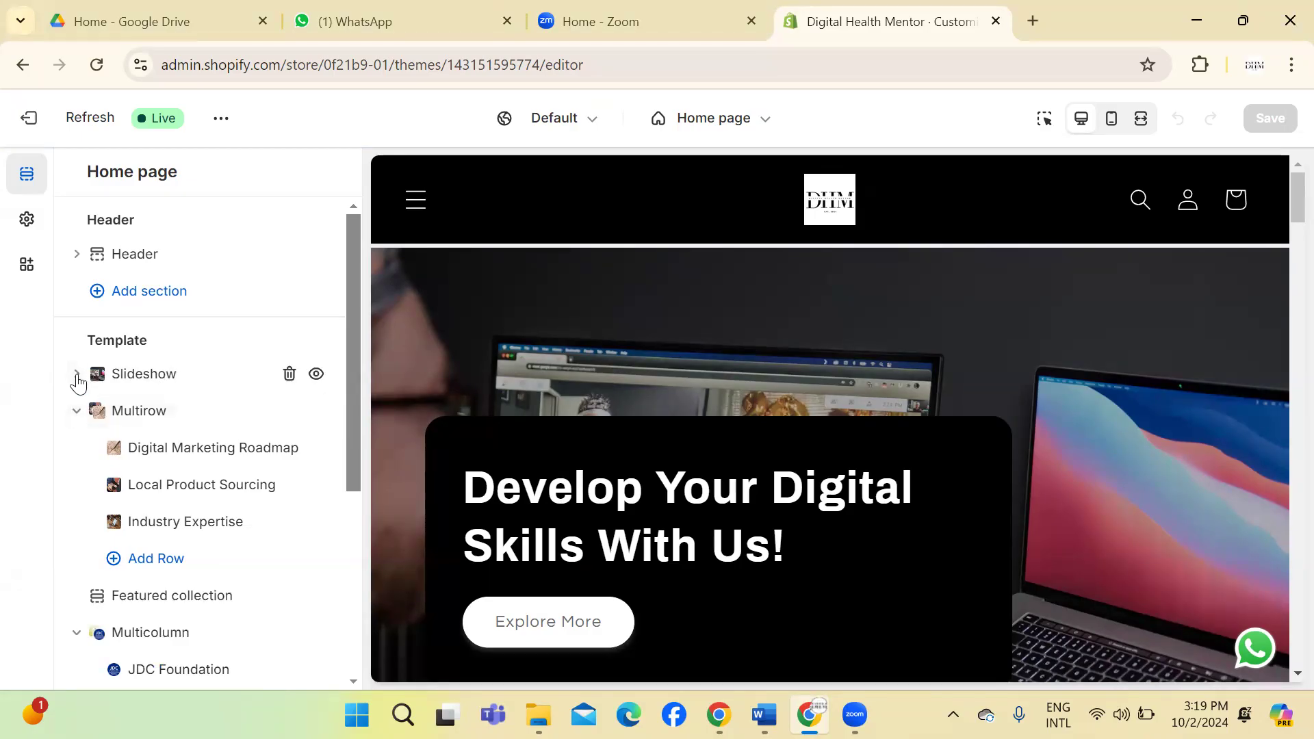
pyautogui.click(77, 375)
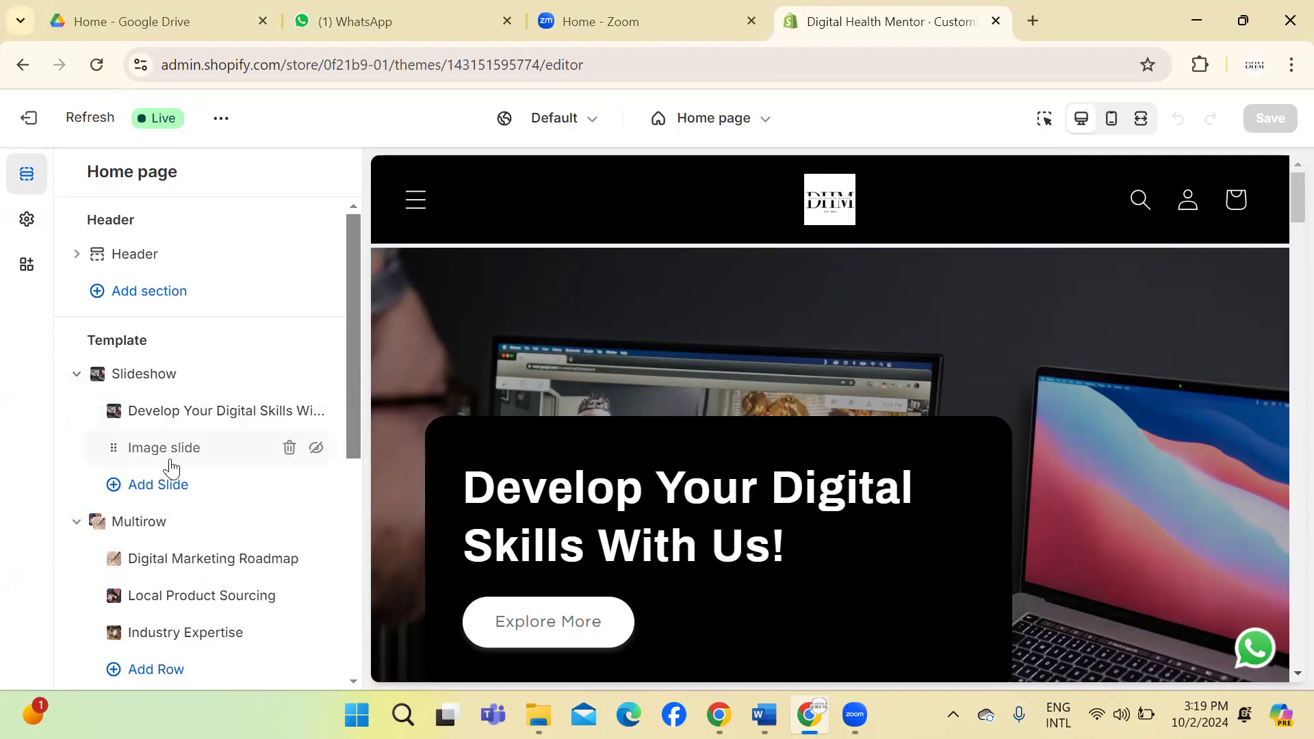
pyautogui.click(171, 449)
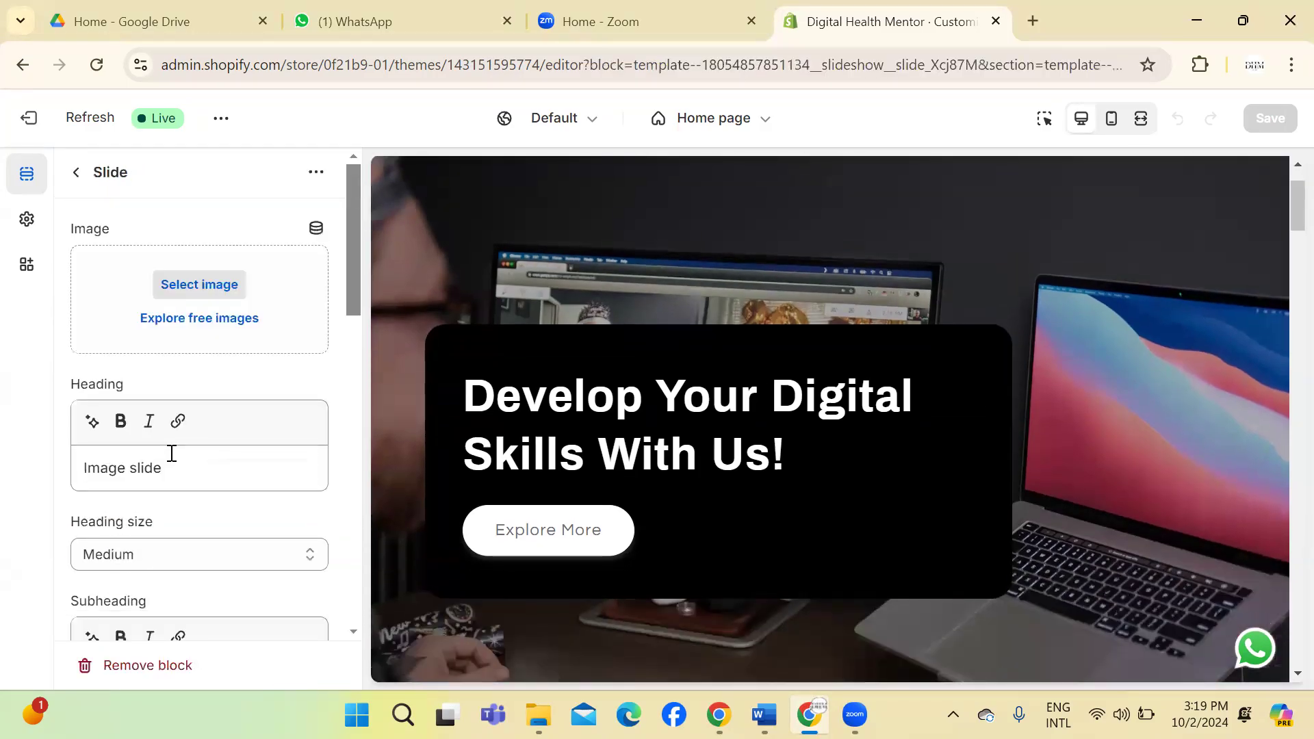
pyautogui.click(218, 294)
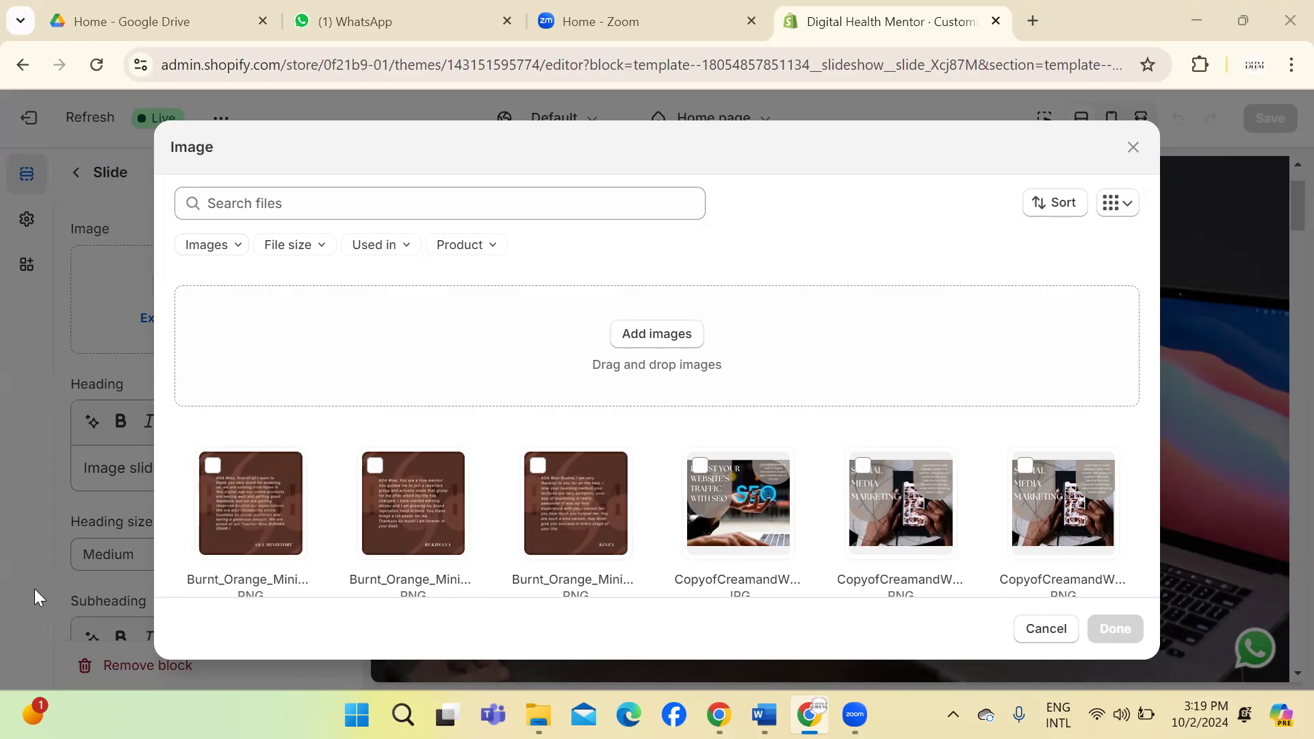
pyautogui.click(659, 331)
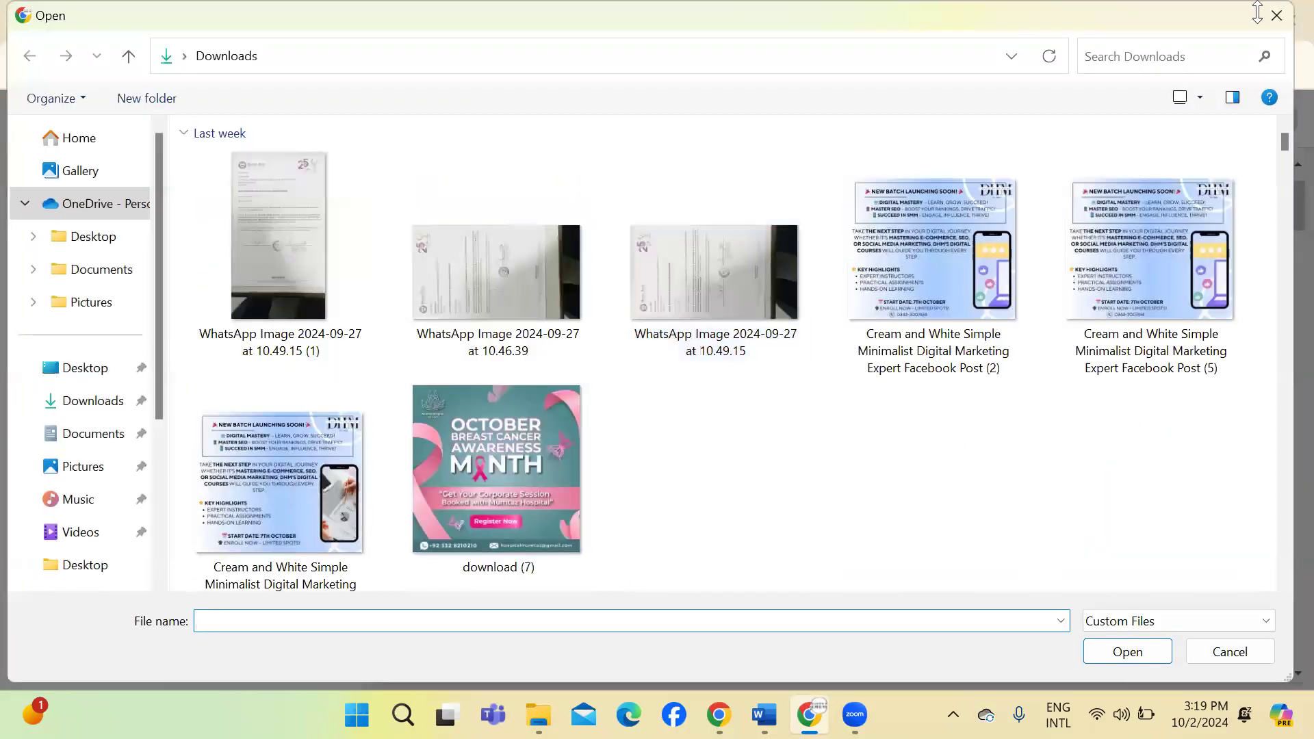
pyautogui.click(1276, 15)
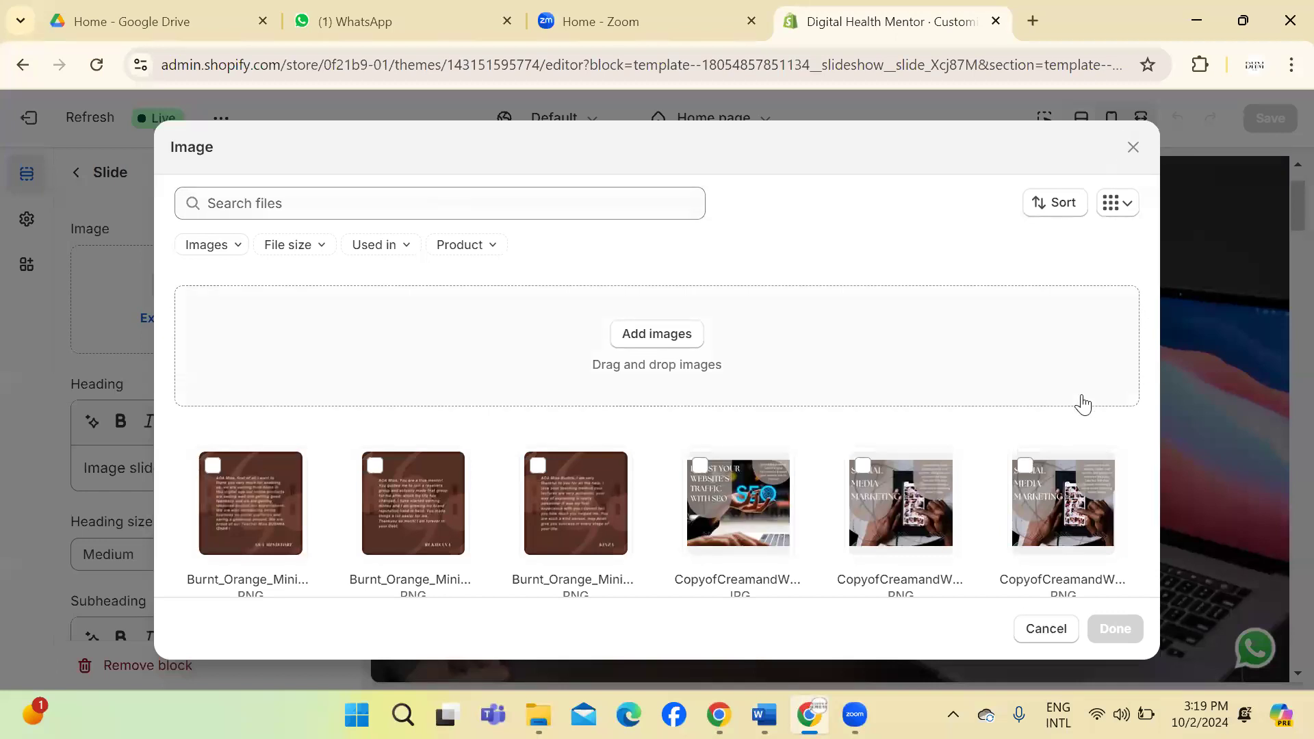
pyautogui.click(905, 526)
pyautogui.click(1102, 627)
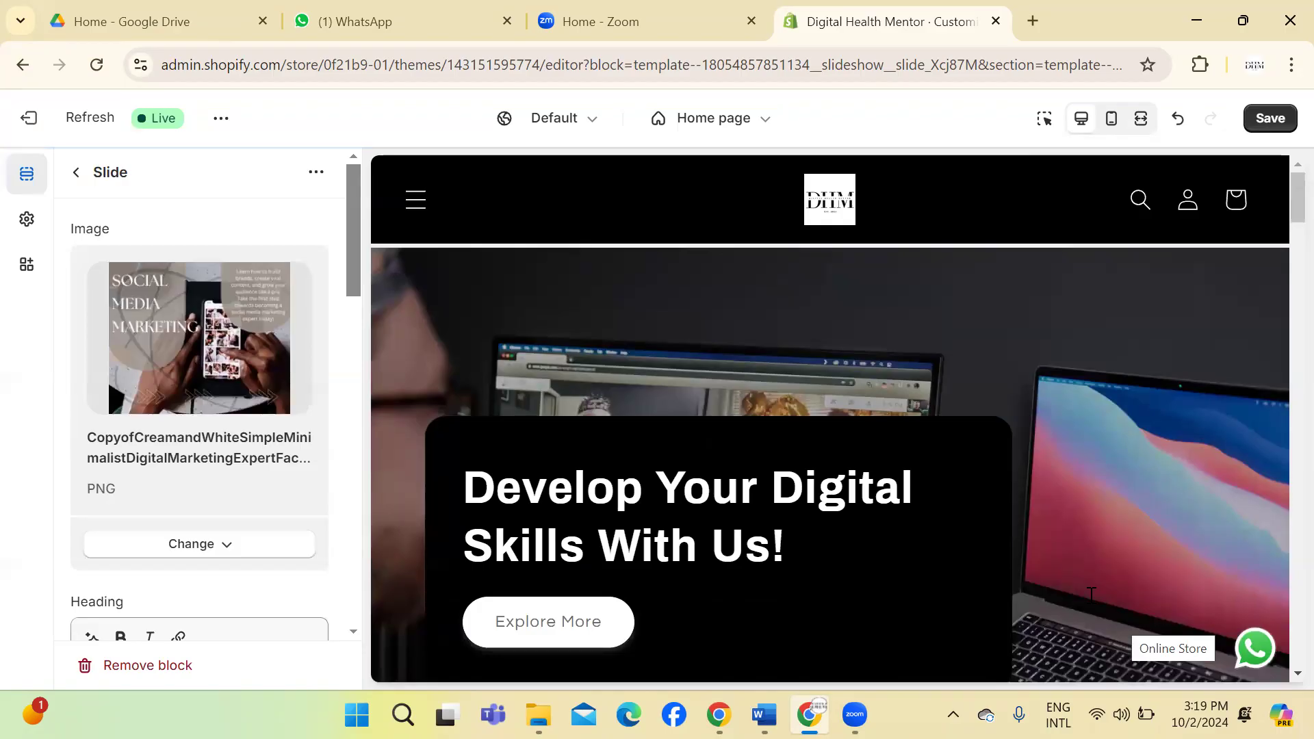
# Step: Check the slideshow in the home page preview and save the slide's image change
pyautogui.moveTo(1281, 197); pyautogui.dragTo(1281, 229)
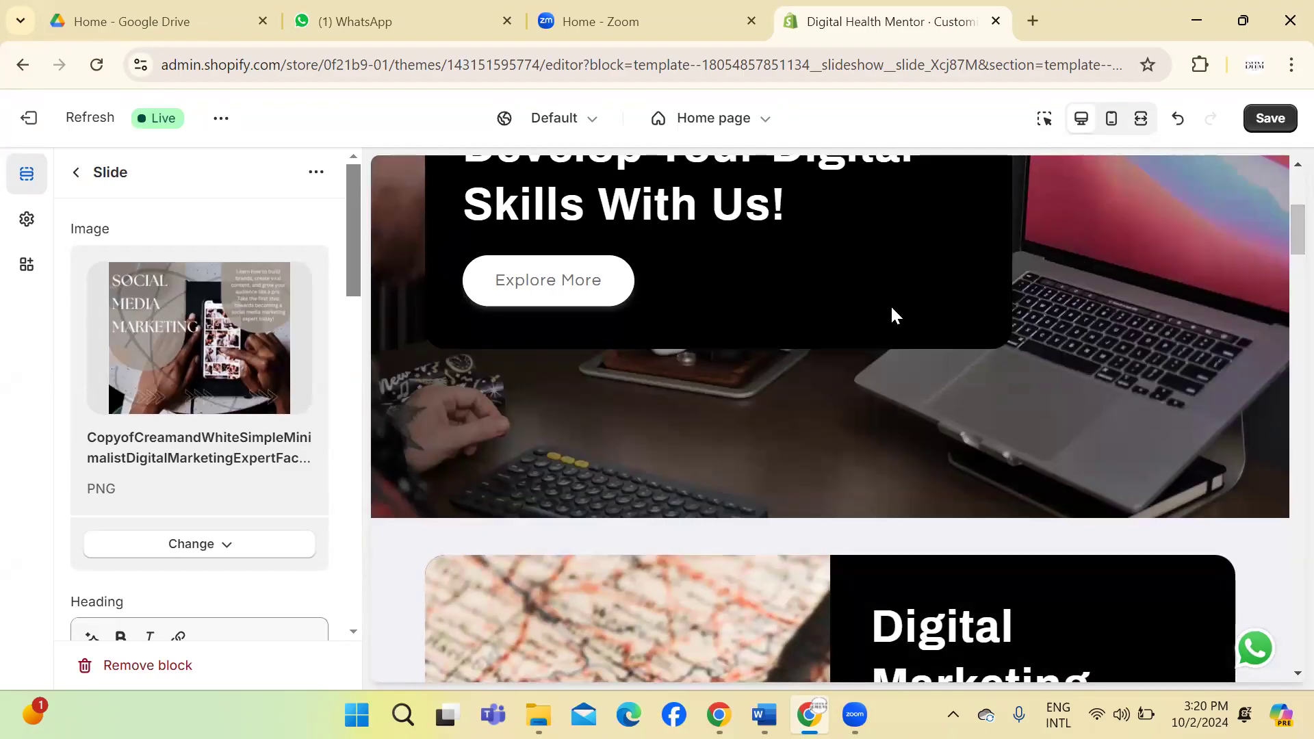
pyautogui.click(109, 394)
pyautogui.click(211, 342)
pyautogui.click(760, 213)
pyautogui.click(1270, 119)
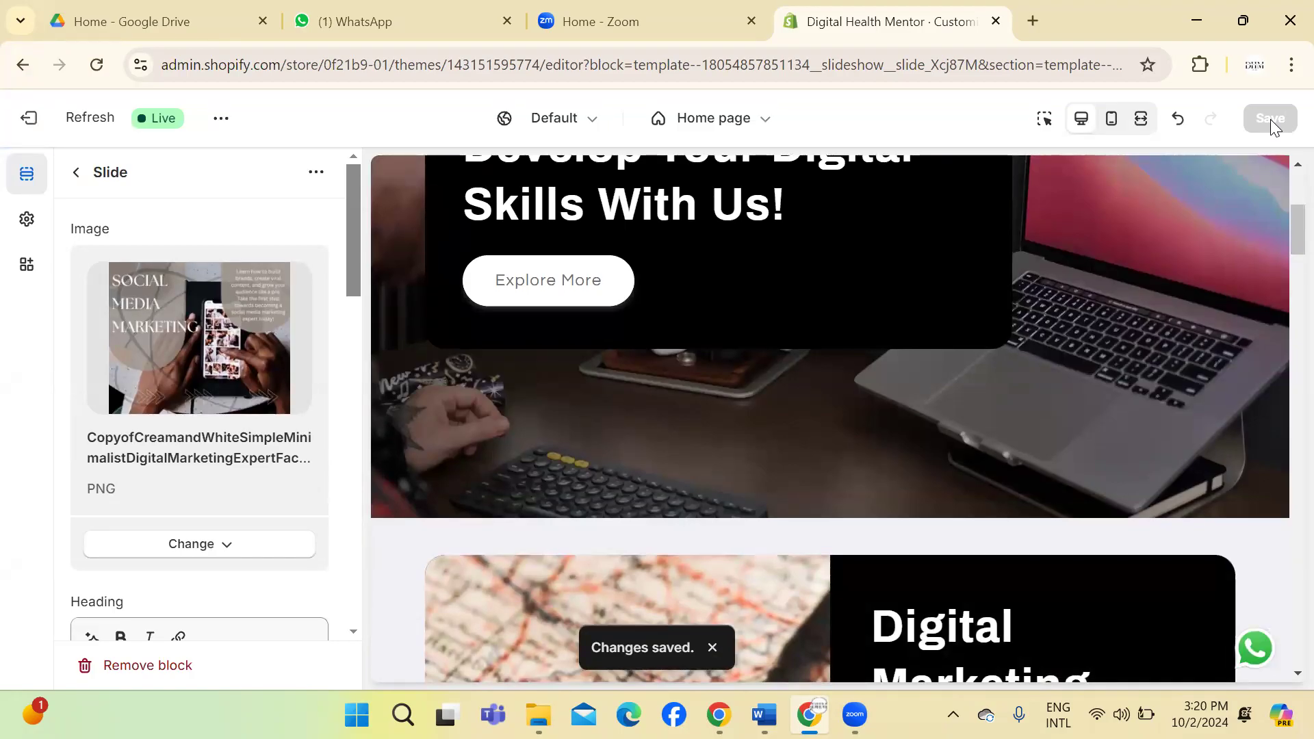
# Step: Look over the home page slideshow in the fullscreen preview, then return to the desktop view
pyautogui.click(1139, 127)
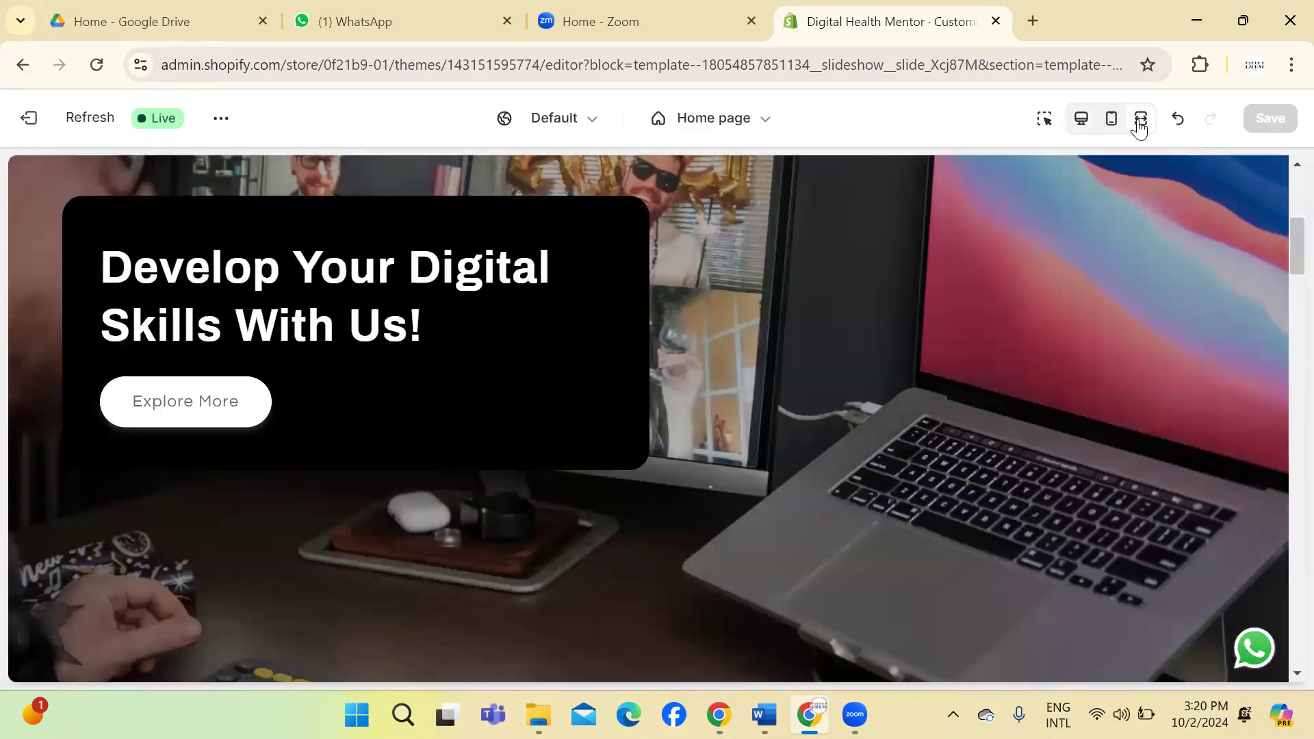
pyautogui.scroll(-1, 1281, 226)
pyautogui.scroll(-3, 1281, 253)
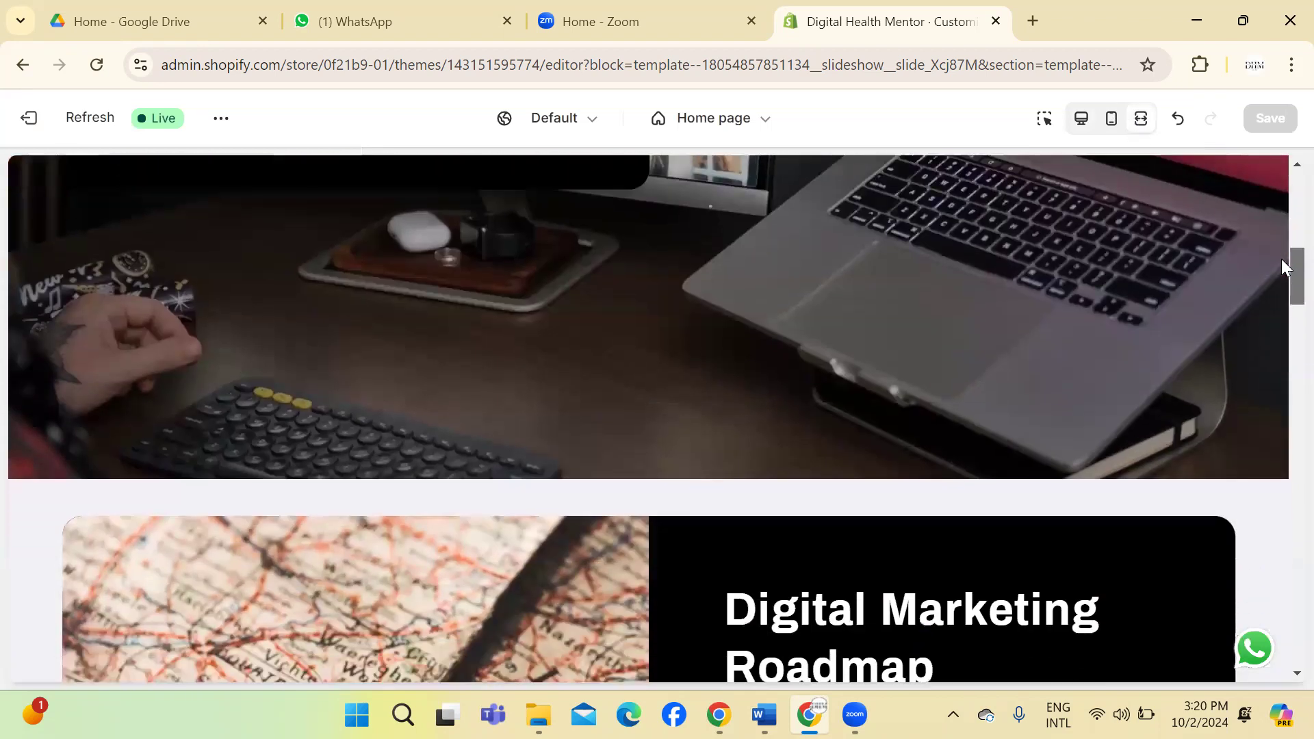
pyautogui.scroll(3, 1287, 274)
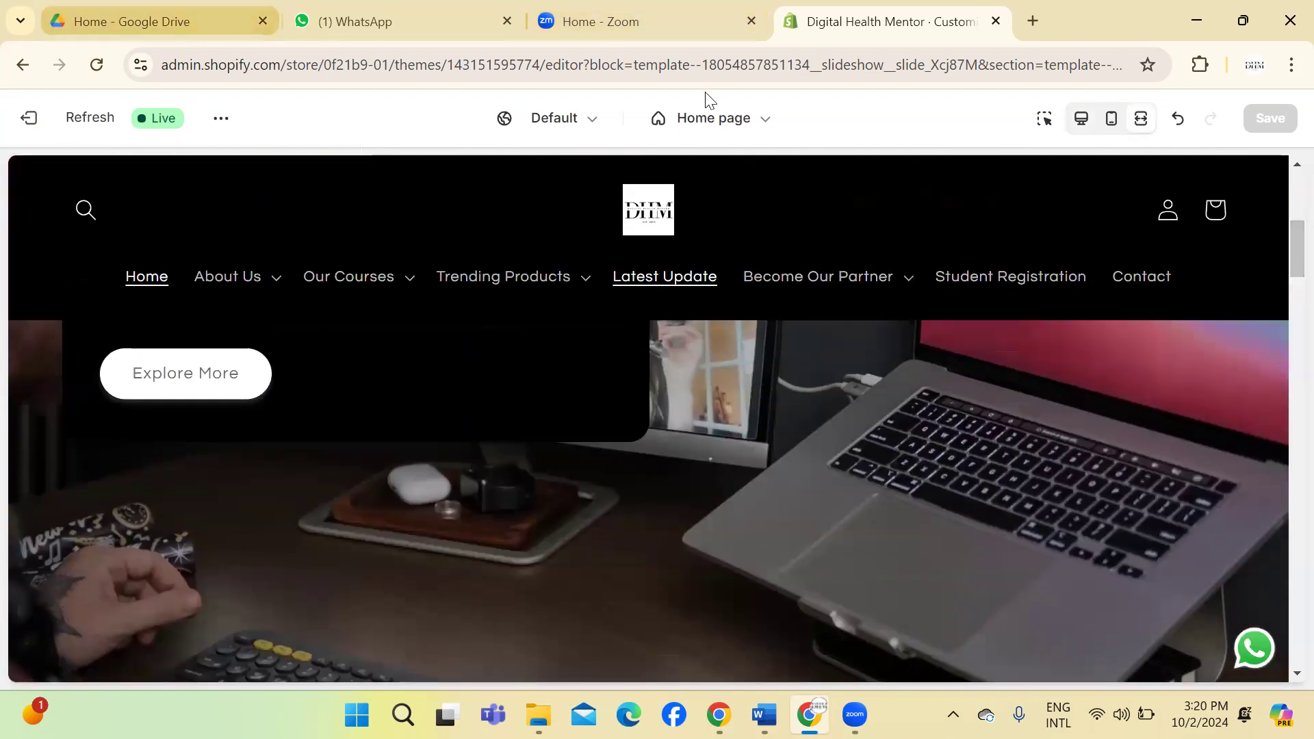
pyautogui.click(1085, 127)
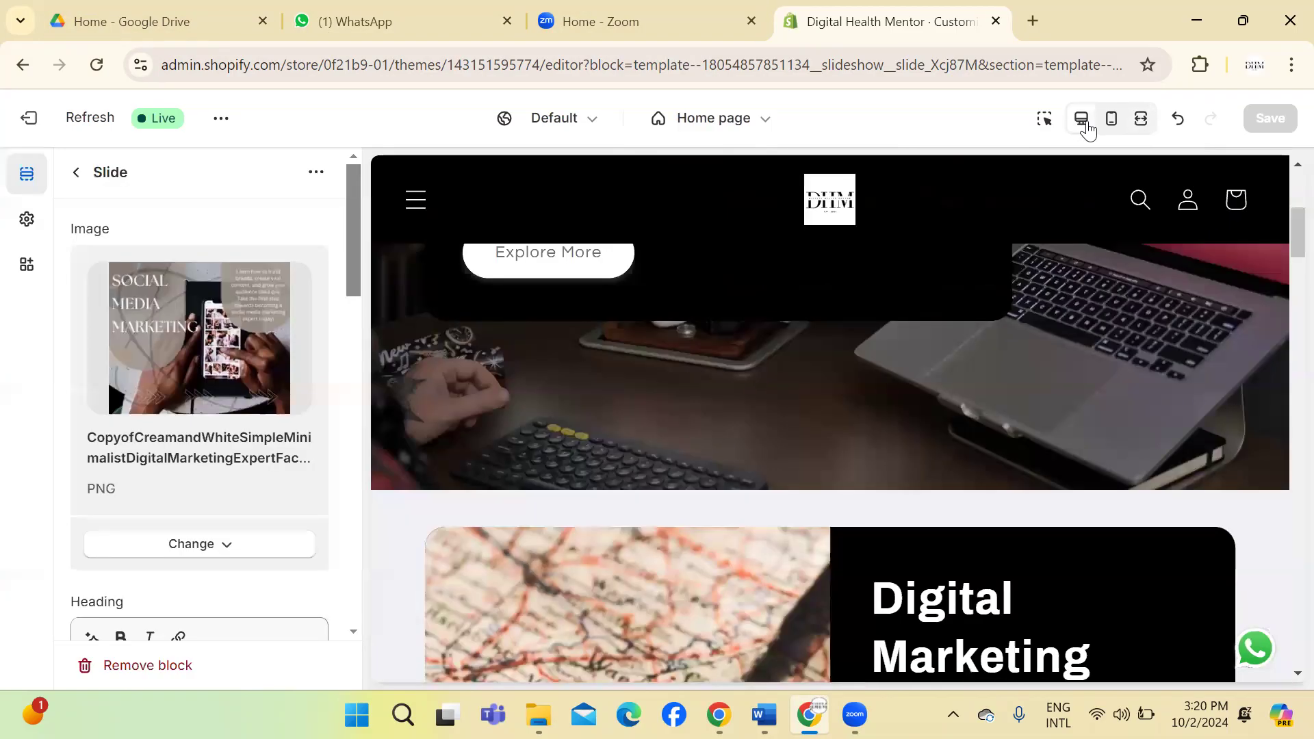
# Step: Make the hidden Image slide visible in the slideshow and save the theme
pyautogui.moveTo(349, 233); pyautogui.dragTo(353, 289)
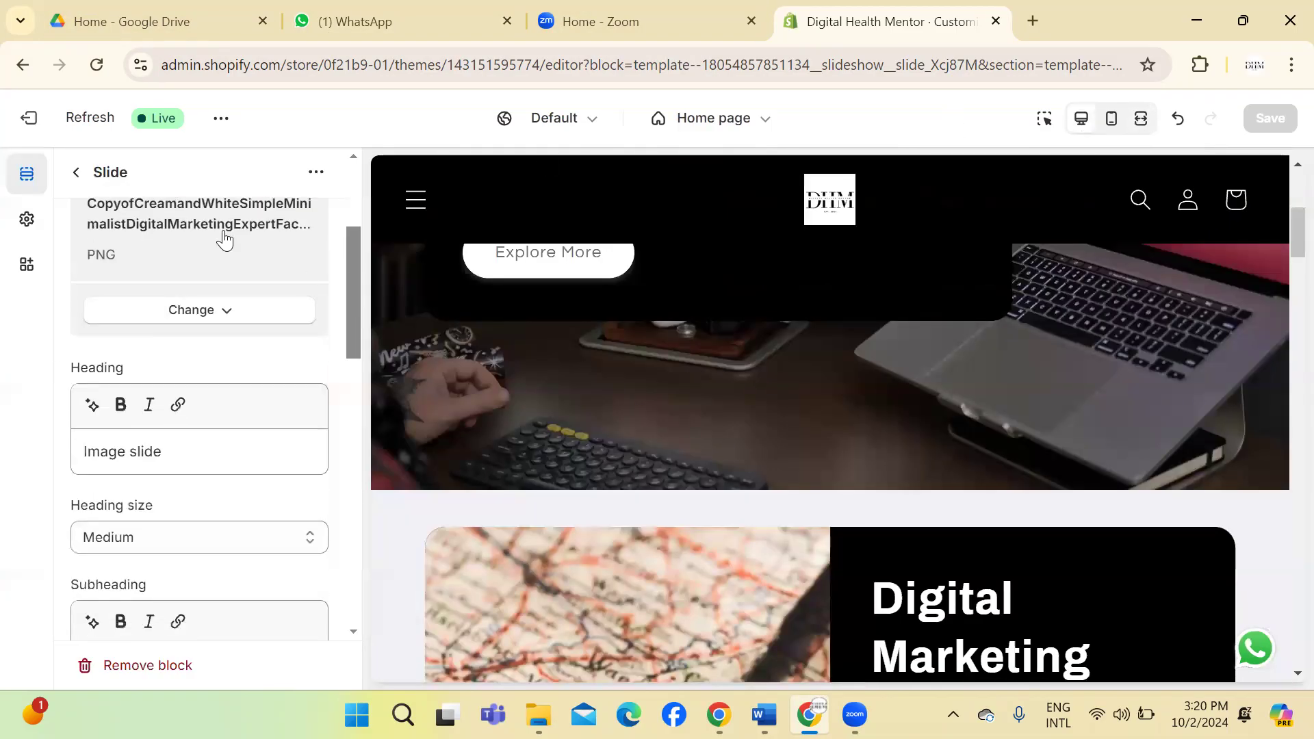
pyautogui.click(76, 172)
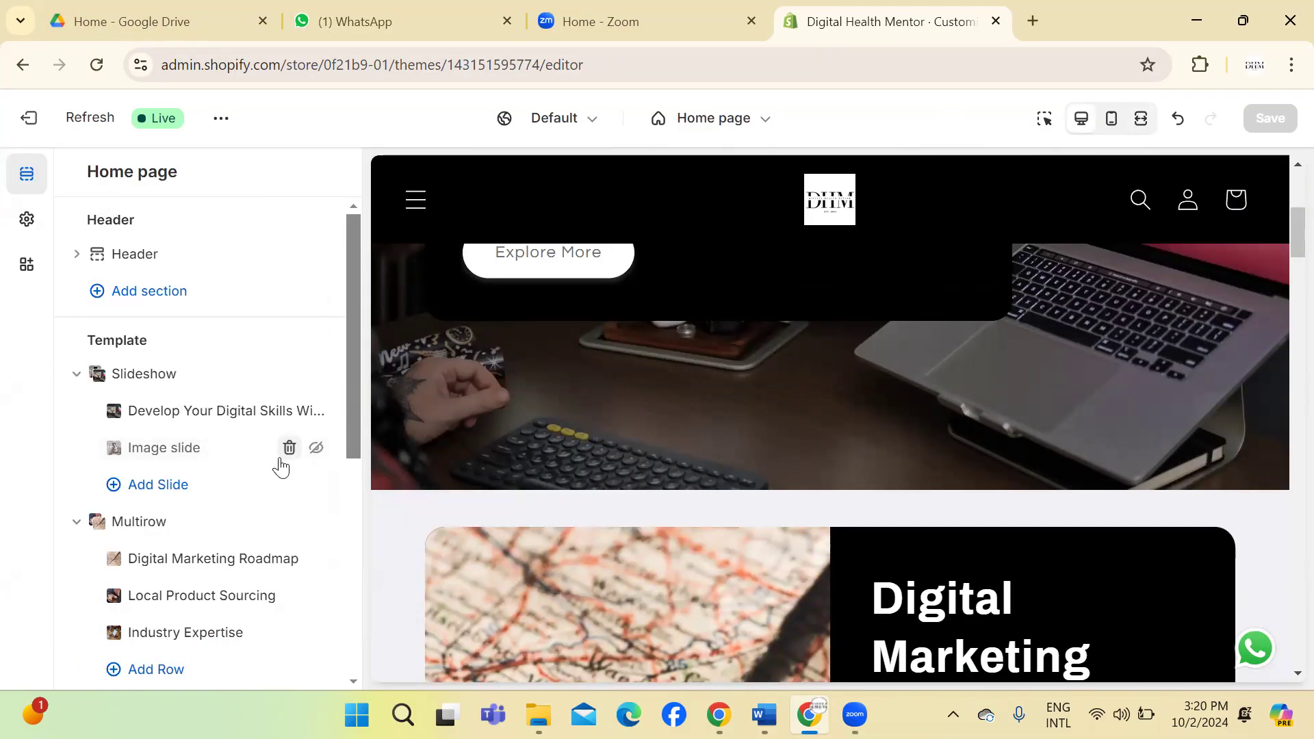
pyautogui.click(317, 450)
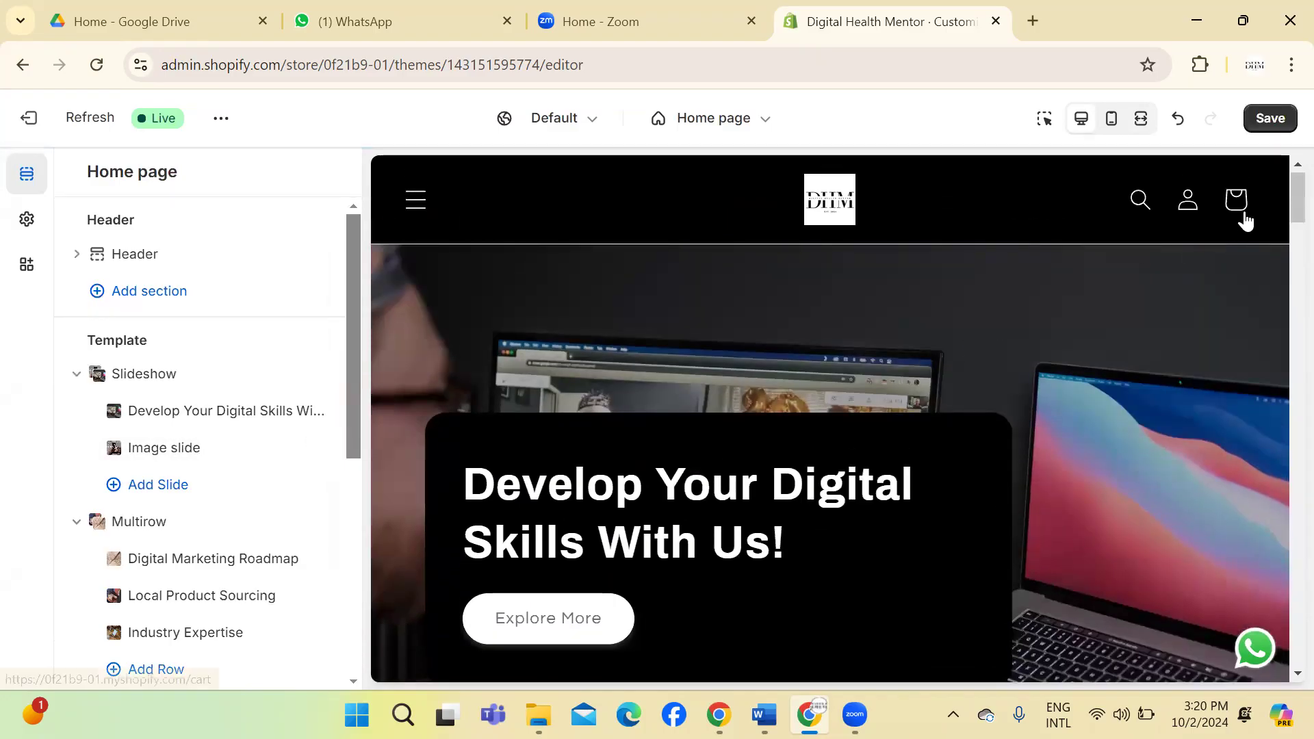
pyautogui.click(1268, 120)
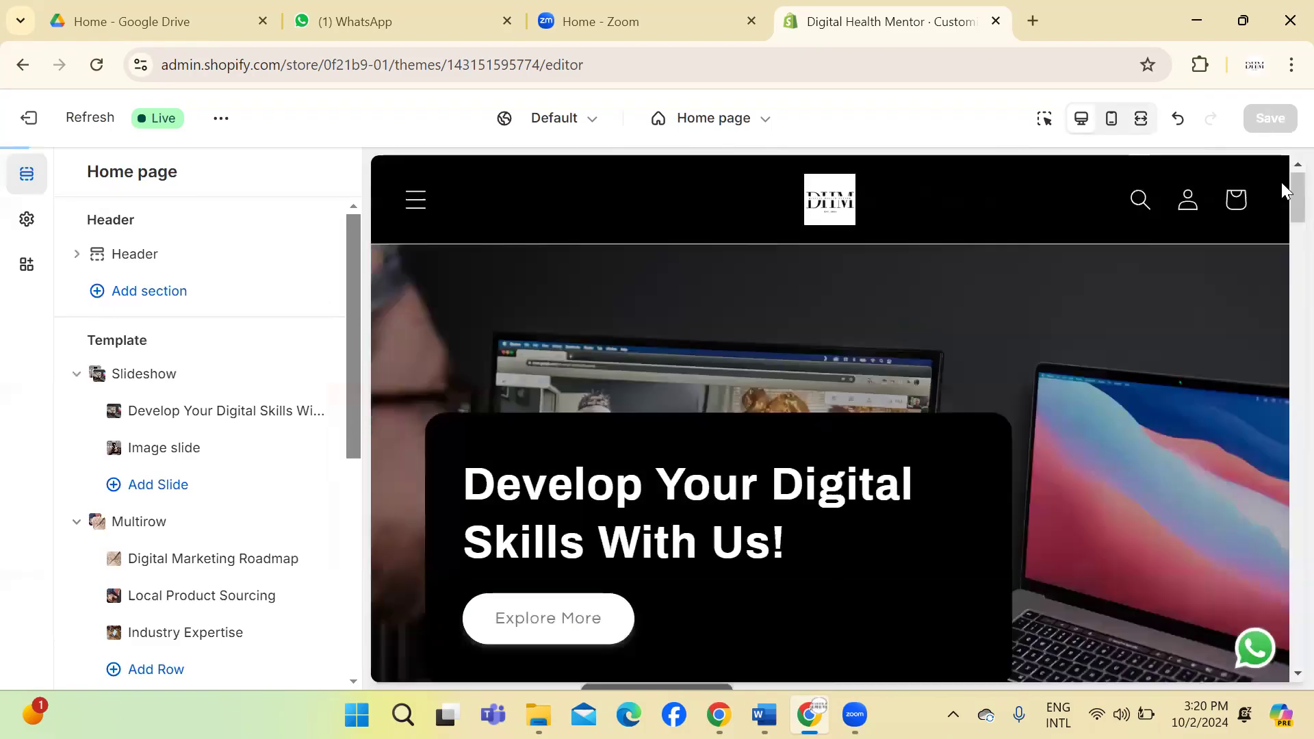
# Step: Advance the slideshow in the home page preview to the second slide and examine it
pyautogui.scroll(-1, 1281, 198)
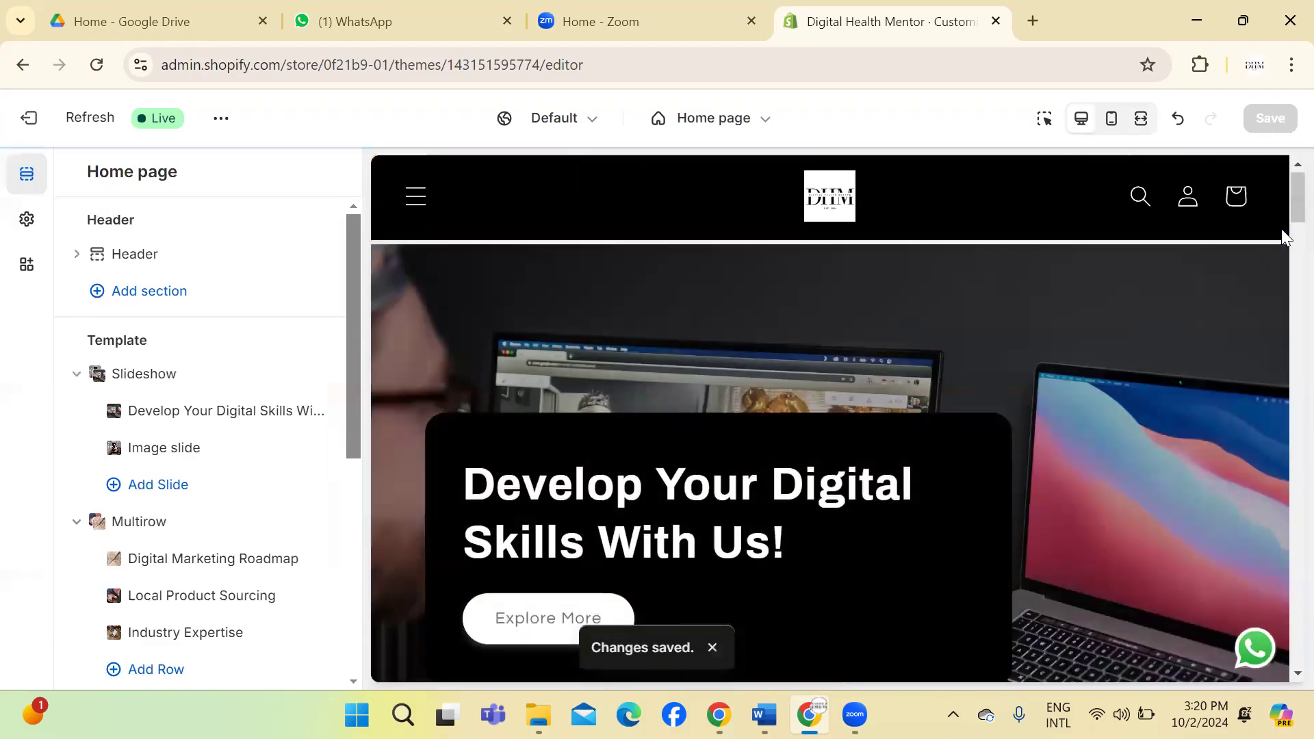
pyautogui.scroll(-5, 1281, 229)
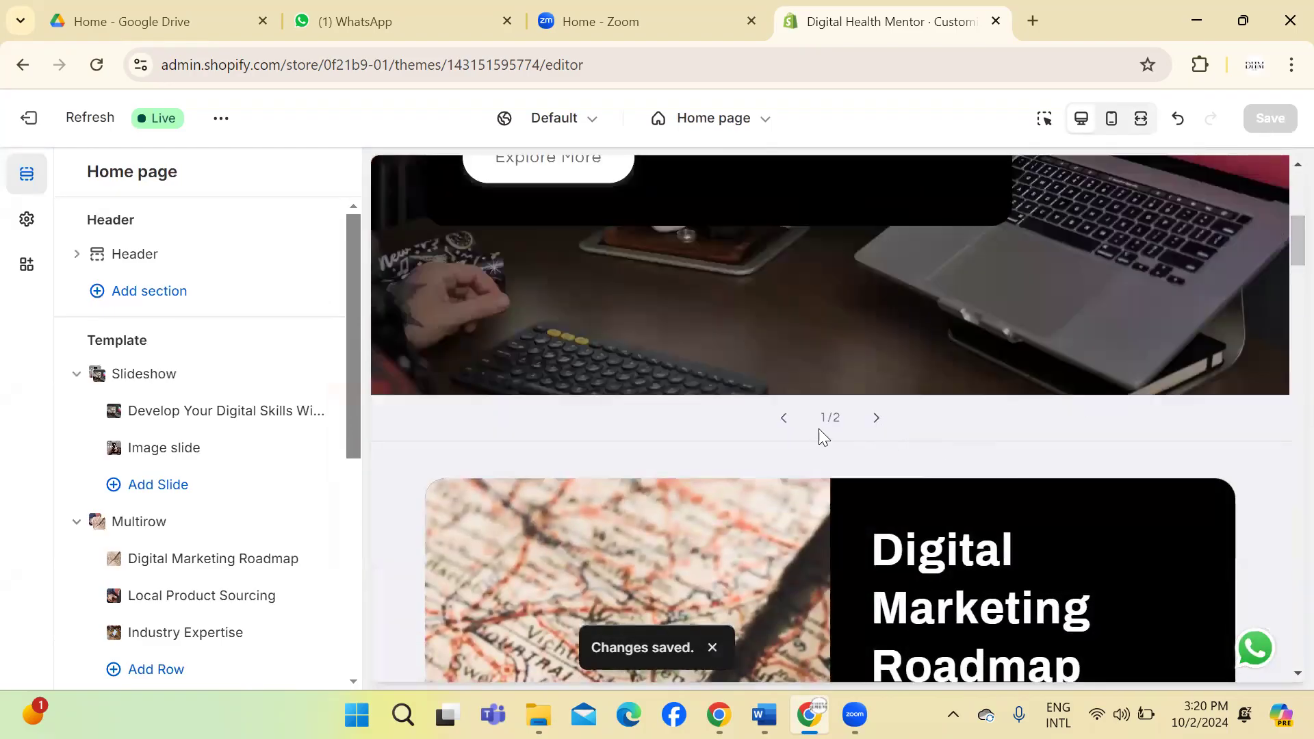
pyautogui.click(878, 418)
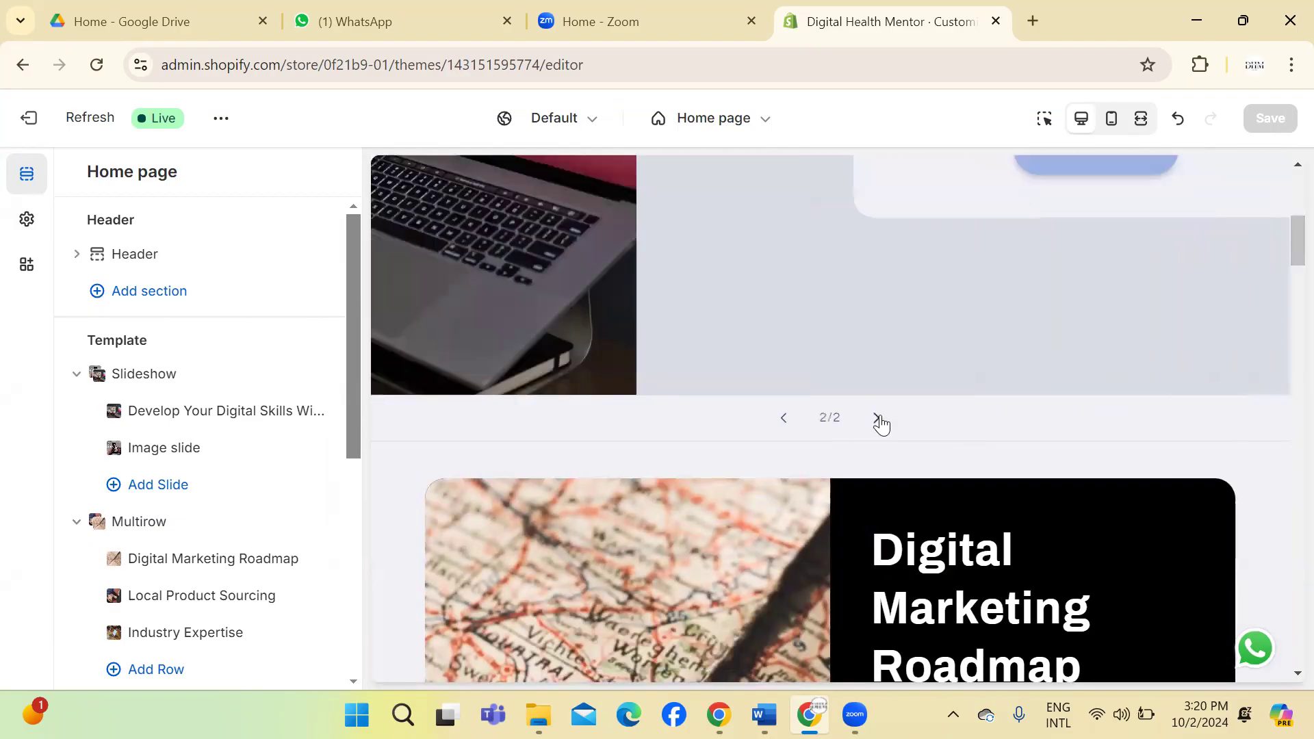
pyautogui.scroll(5, 1281, 244)
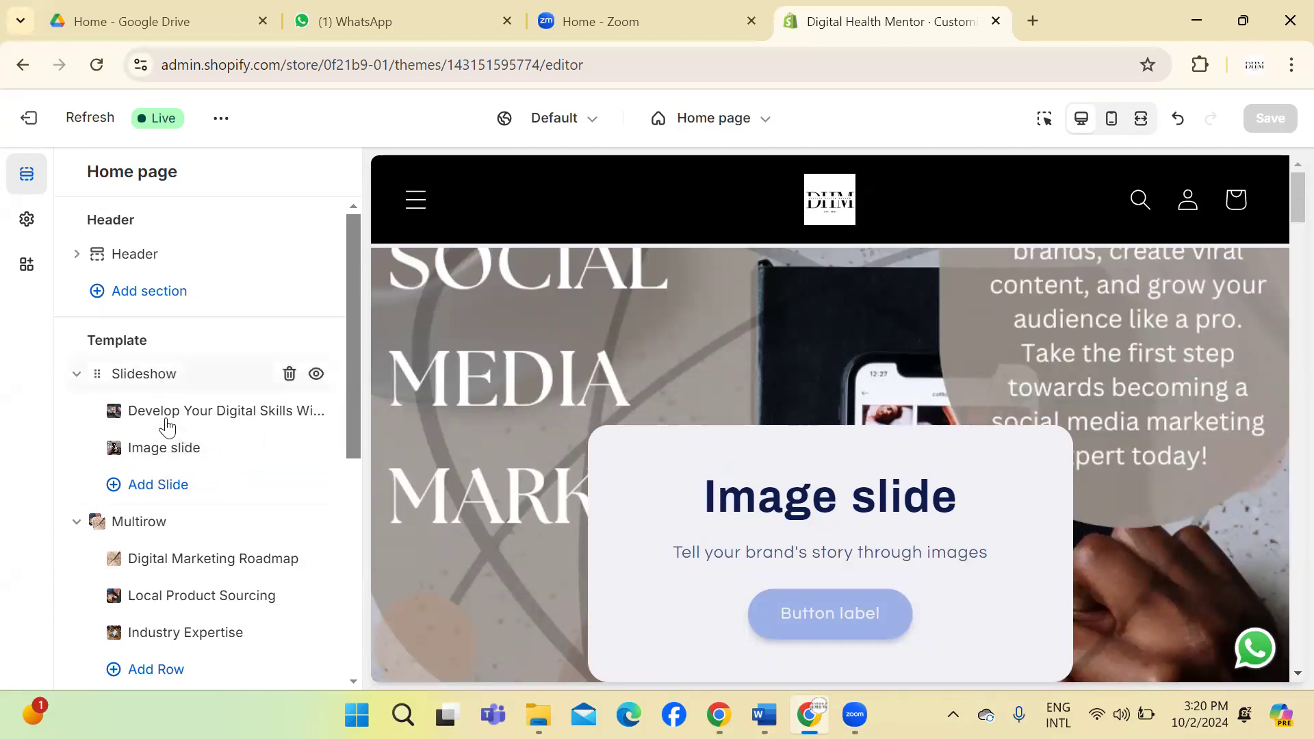
# Step: Delete the placeholder subheading text "Tell your brand's story through images" from the Image slide
pyautogui.click(148, 452)
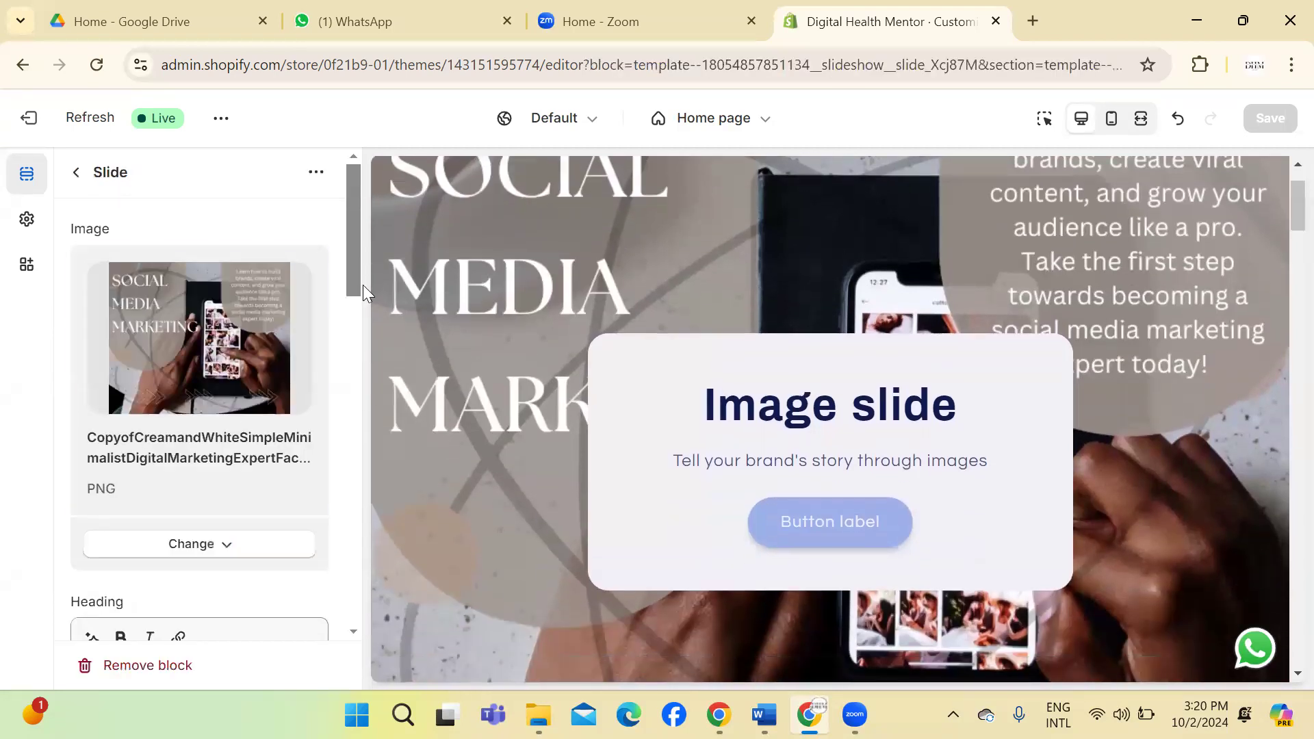
pyautogui.moveTo(354, 269); pyautogui.dragTo(350, 610)
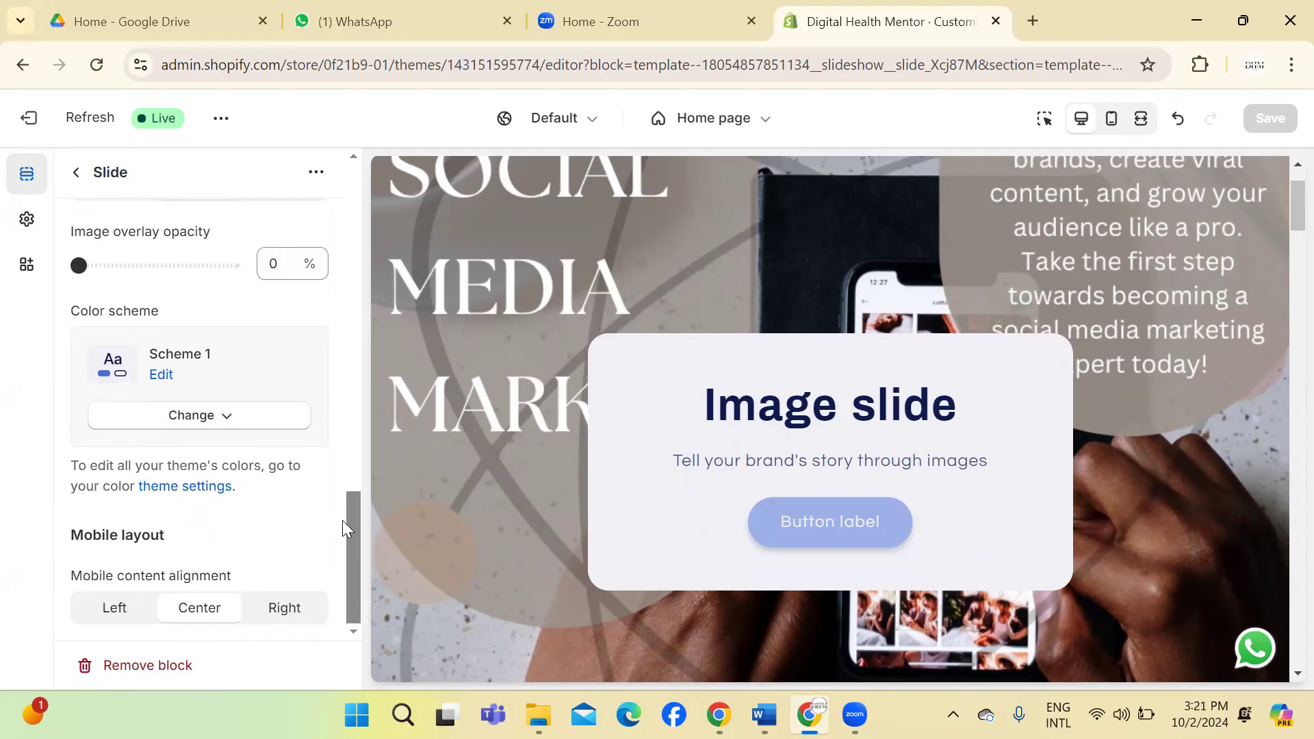
pyautogui.moveTo(350, 520); pyautogui.dragTo(349, 331)
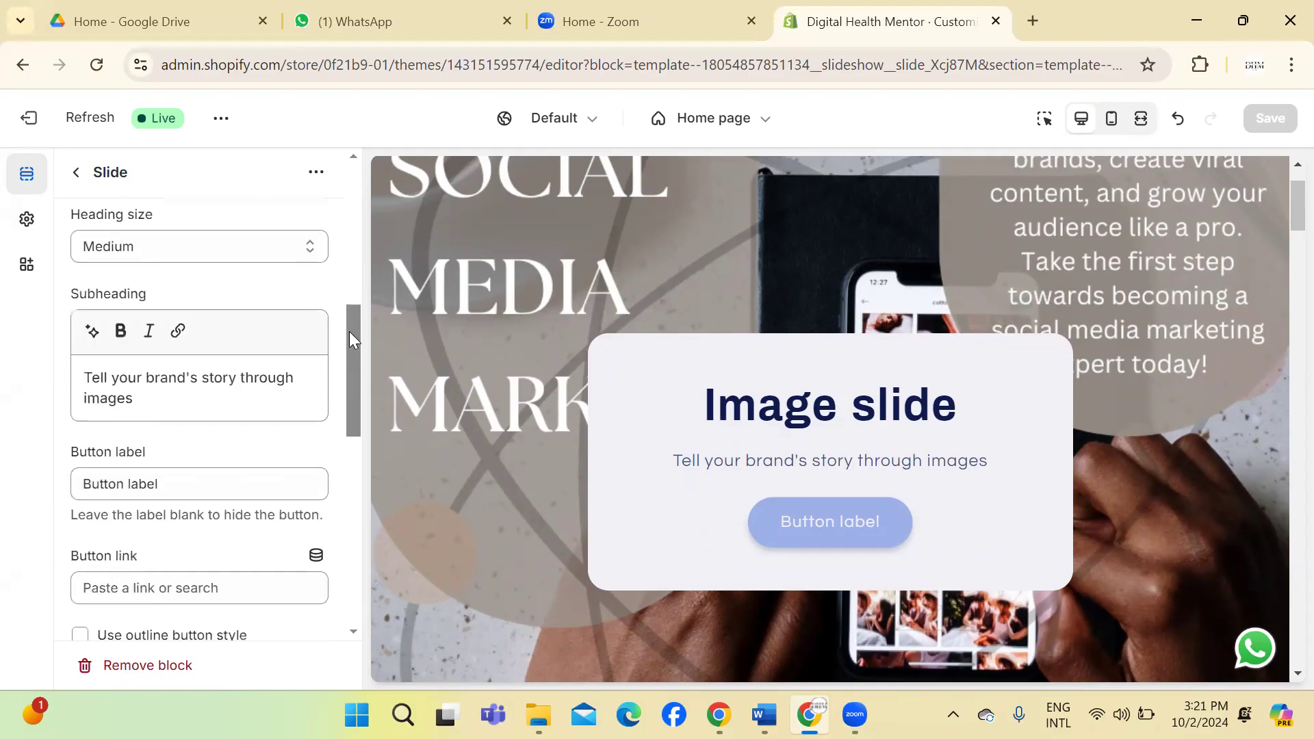
pyautogui.moveTo(178, 378); pyautogui.dragTo(22, 374)
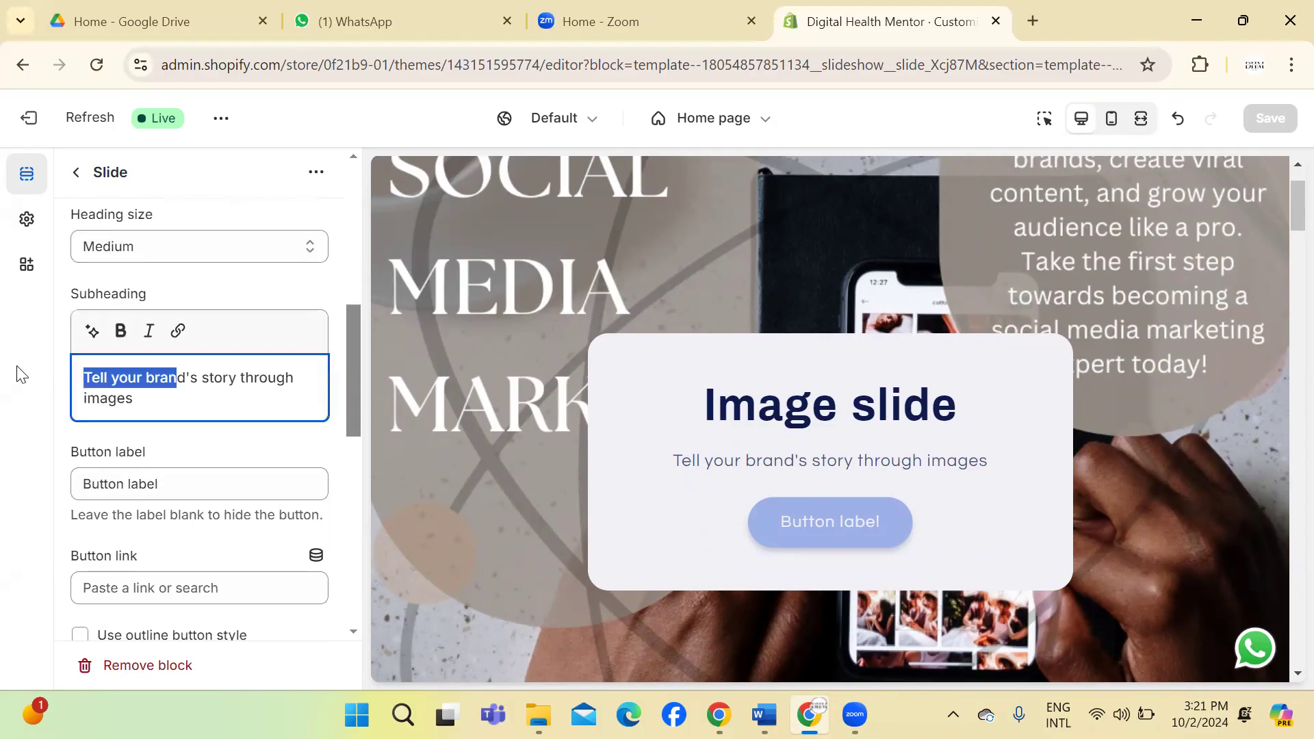
pyautogui.press('Left')
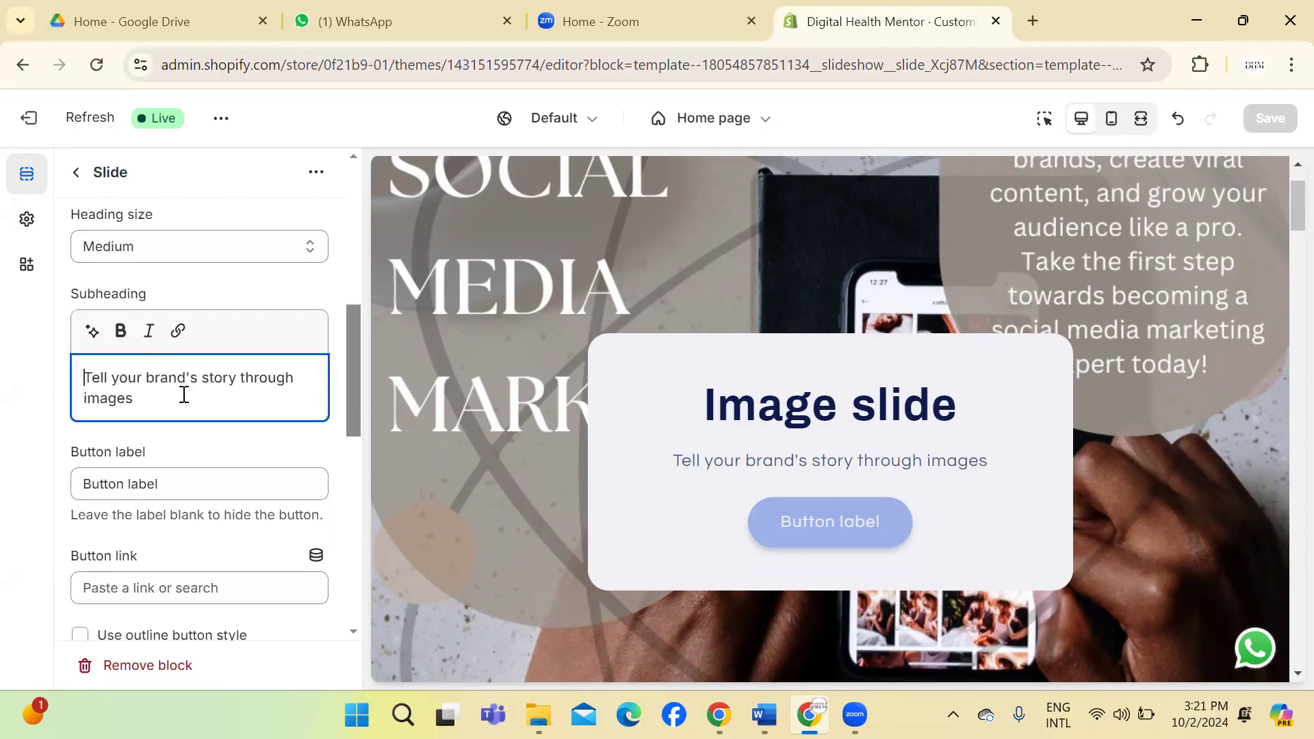
pyautogui.moveTo(181, 394); pyautogui.dragTo(4, 380)
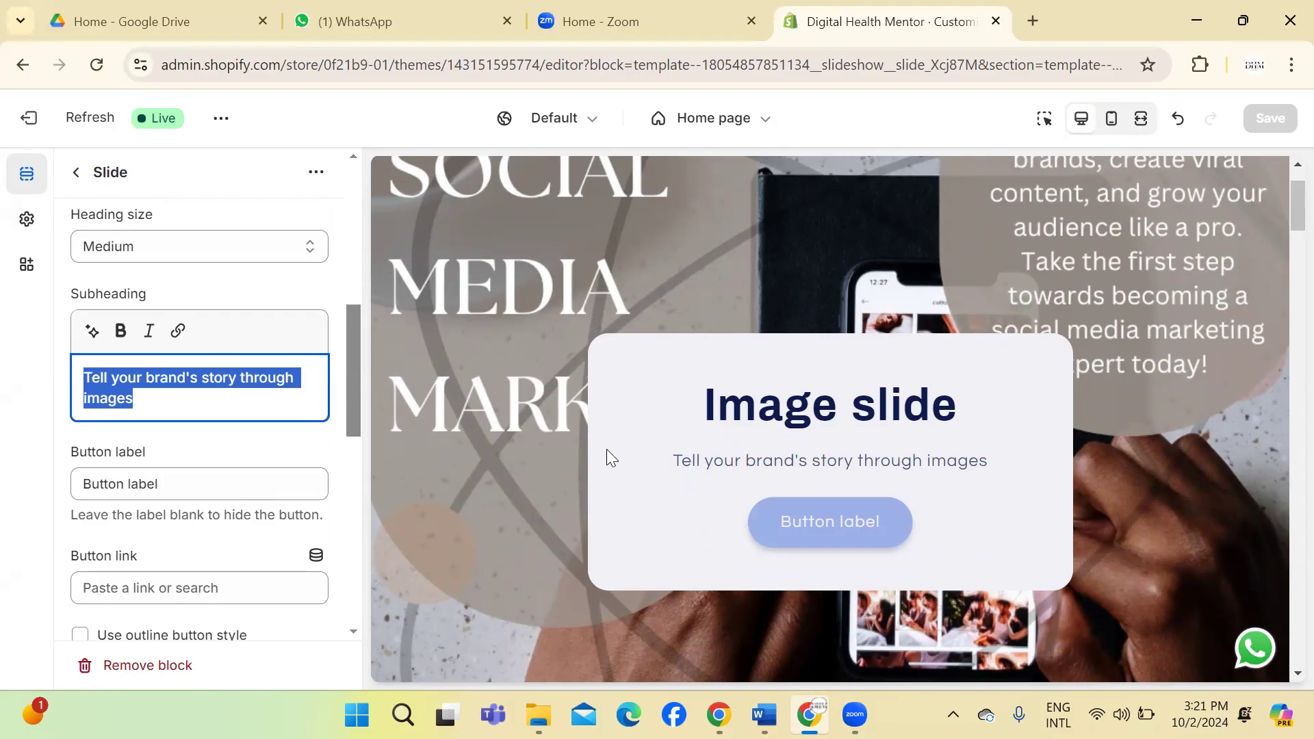
pyautogui.press('BackSpace')
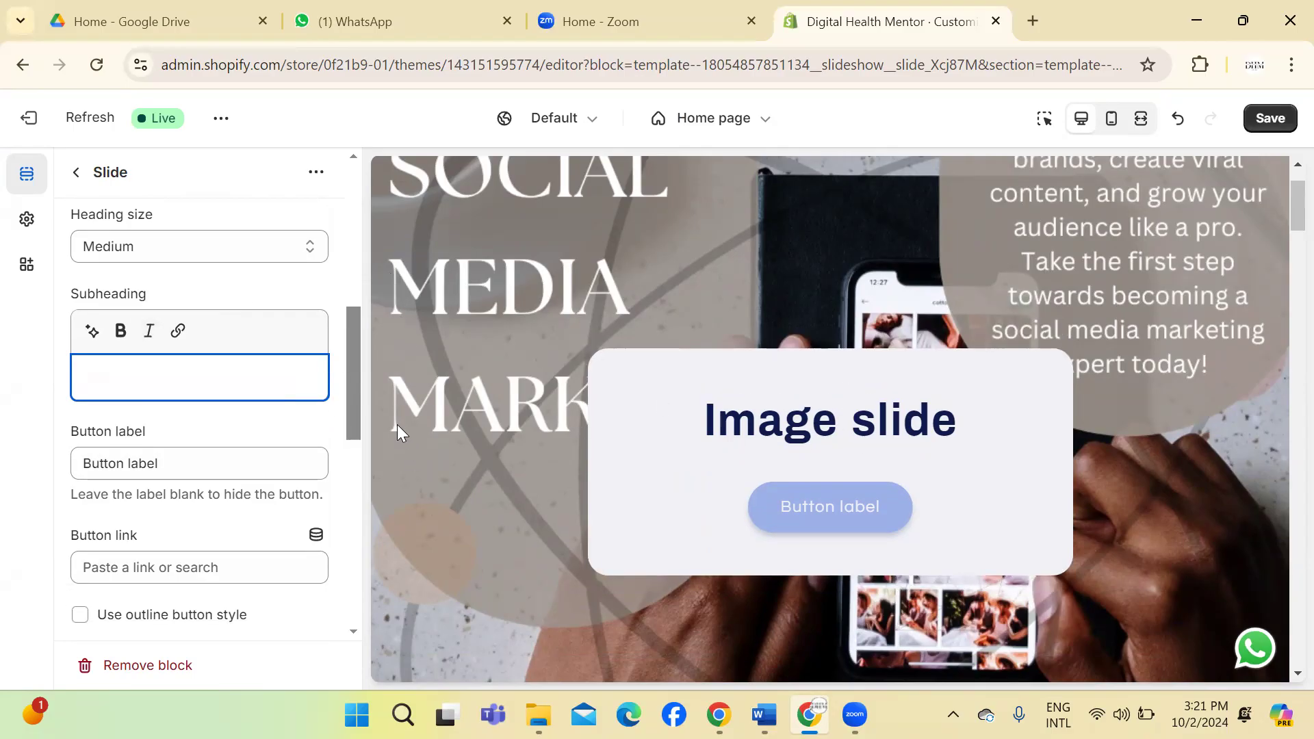
# Step: Clear the slide's heading text "Image slide"
pyautogui.moveTo(355, 386); pyautogui.dragTo(354, 338)
pyautogui.click(229, 349)
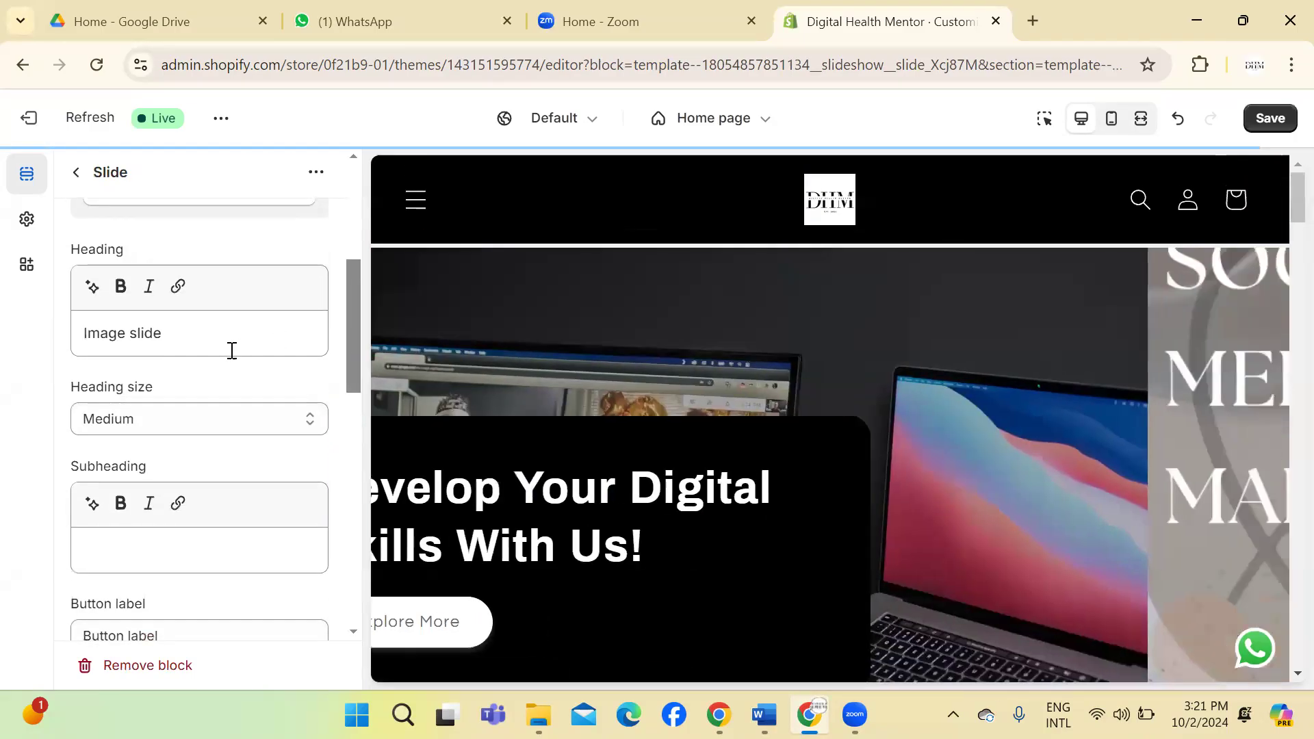
pyautogui.hotkey('ctrl', 'a')
pyautogui.press('BackSpace')
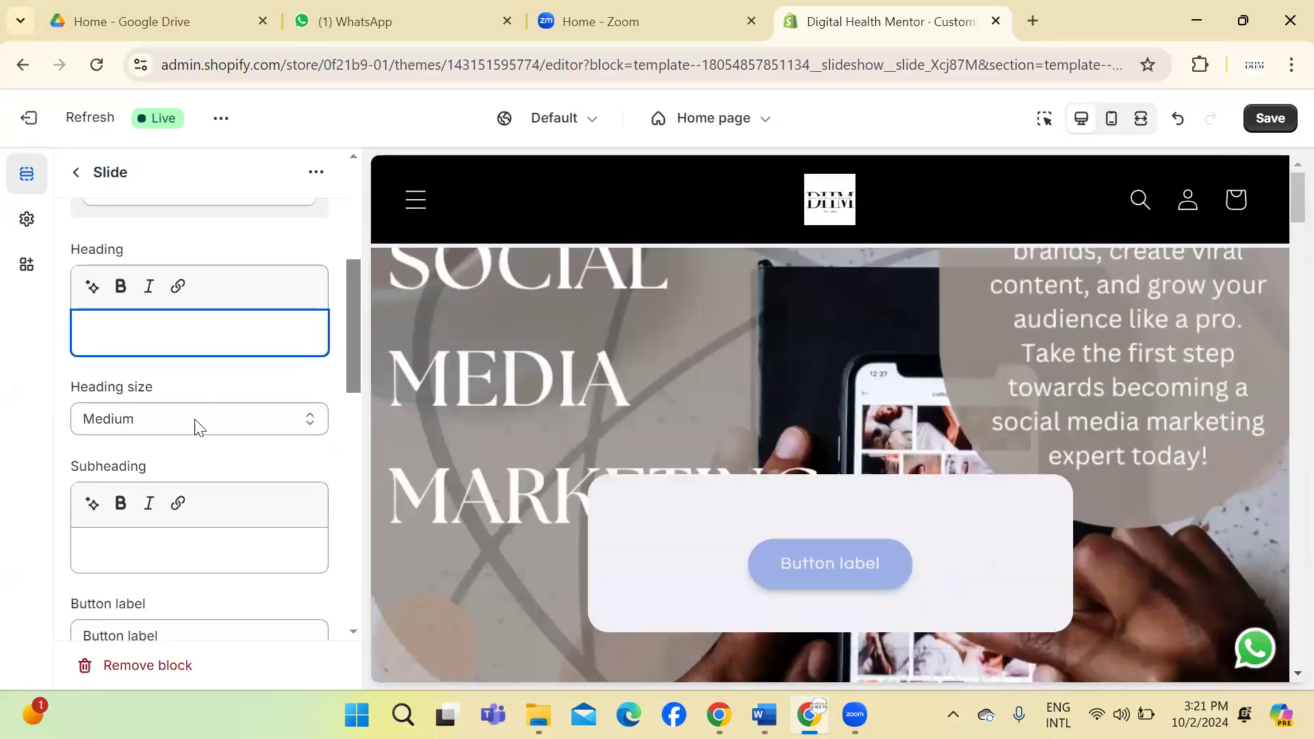
# Step: Delete the placeholder button label from the Social Media Marketing slide so that its button is hidden
pyautogui.moveTo(352, 336); pyautogui.dragTo(352, 401)
pyautogui.moveTo(193, 441); pyautogui.dragTo(3, 483)
pyautogui.press('BackSpace')
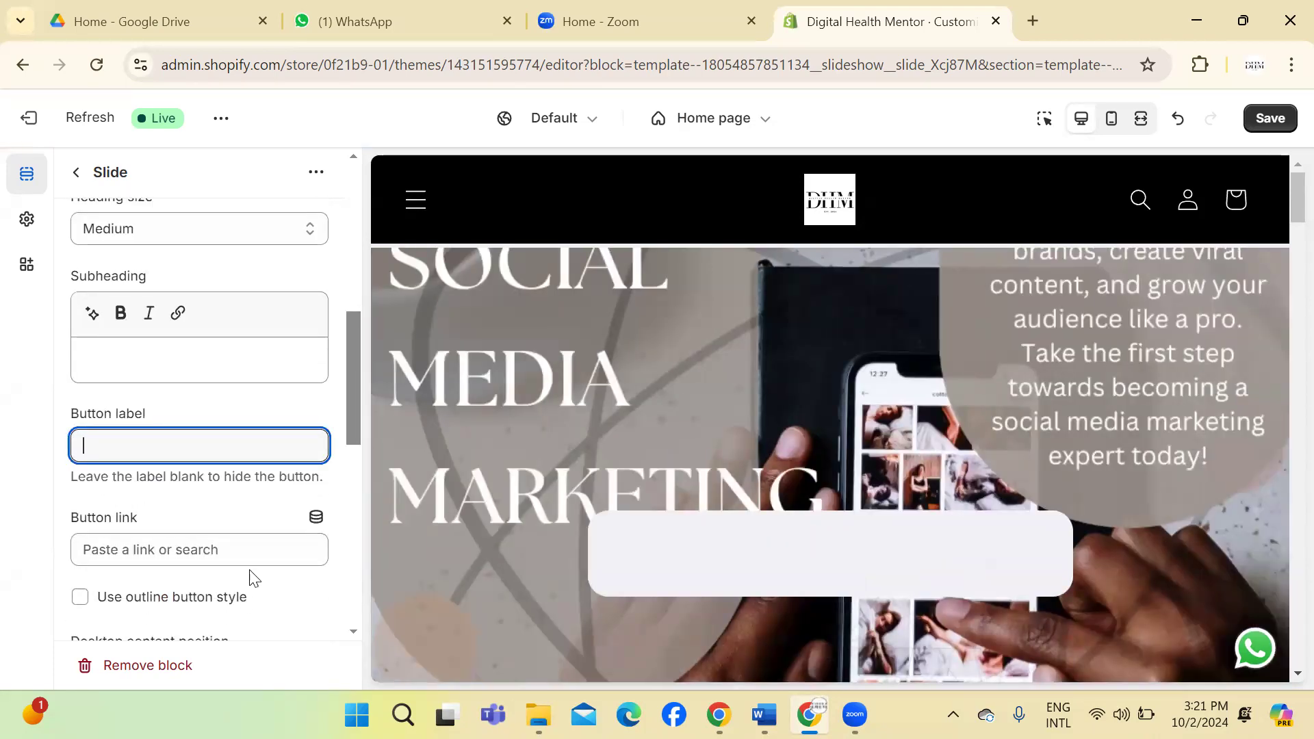
pyautogui.click(769, 551)
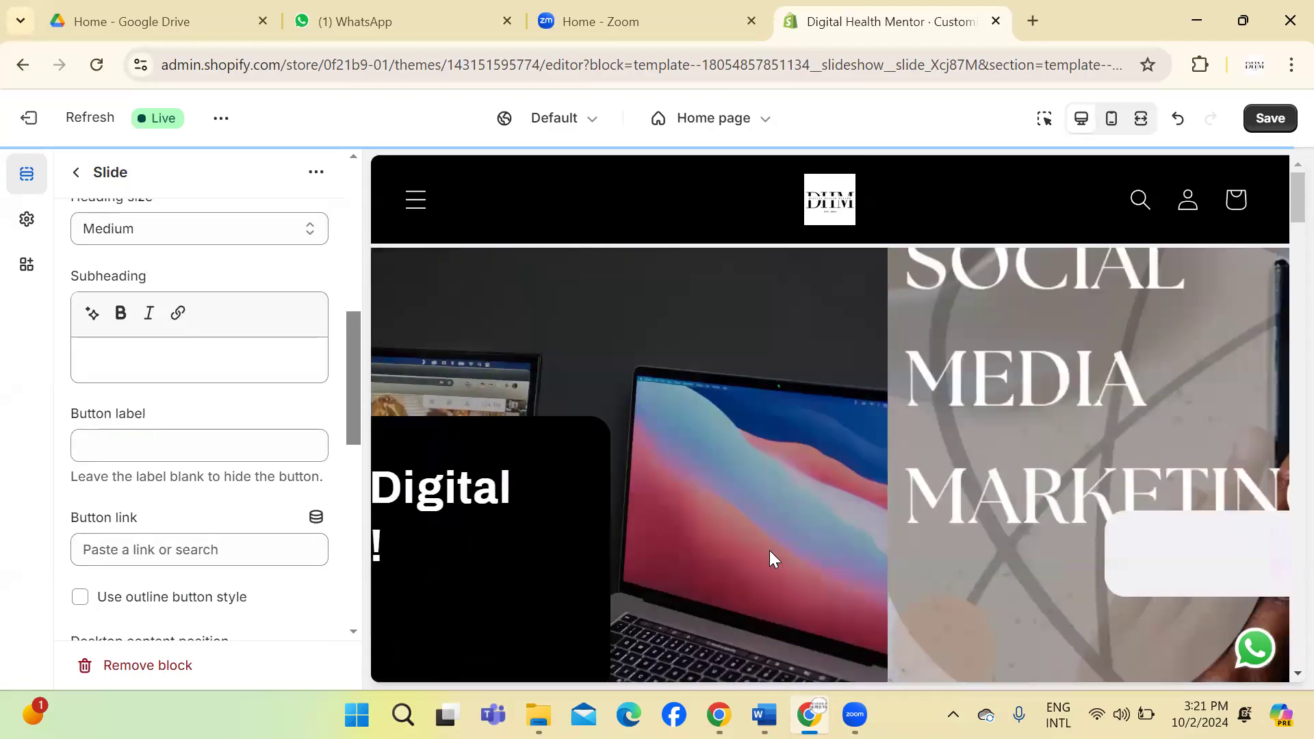
# Step: Turn off the slide's content container on desktop and save the theme
pyautogui.moveTo(349, 359); pyautogui.dragTo(364, 431)
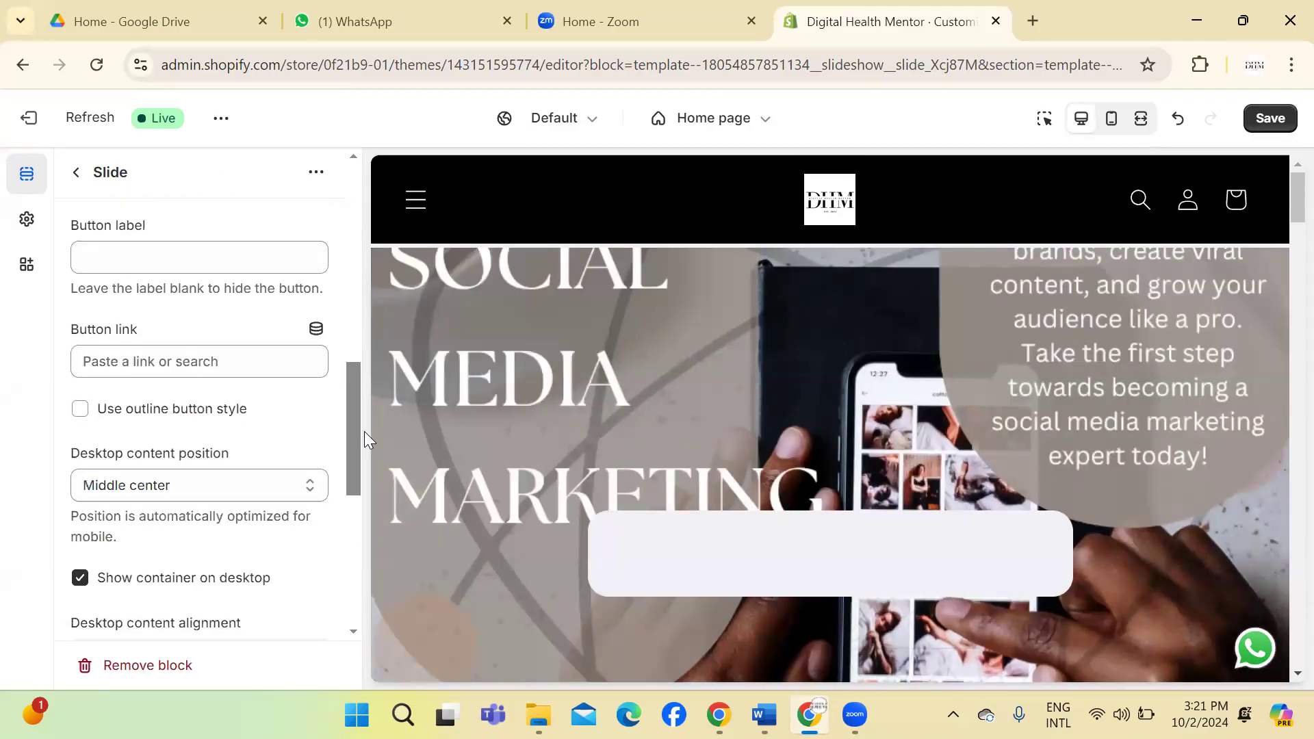
pyautogui.click(81, 503)
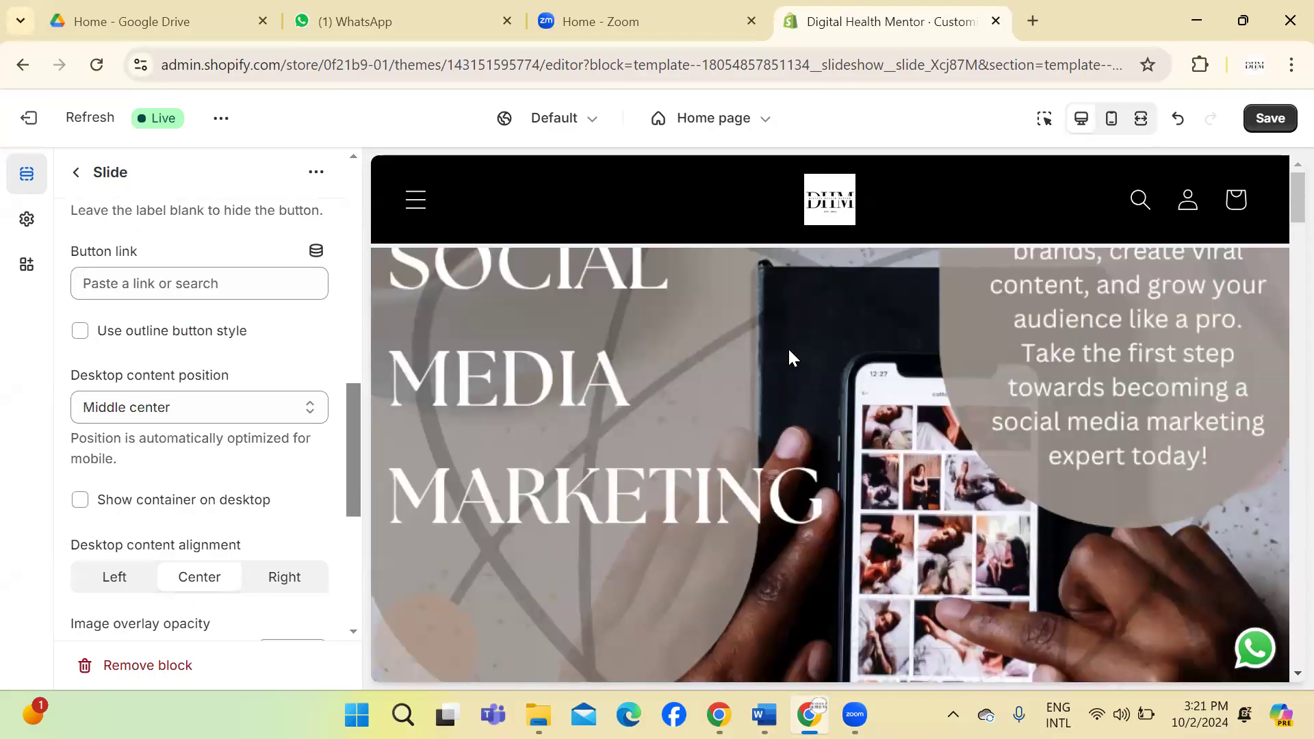
pyautogui.moveTo(1292, 195); pyautogui.dragTo(1292, 213)
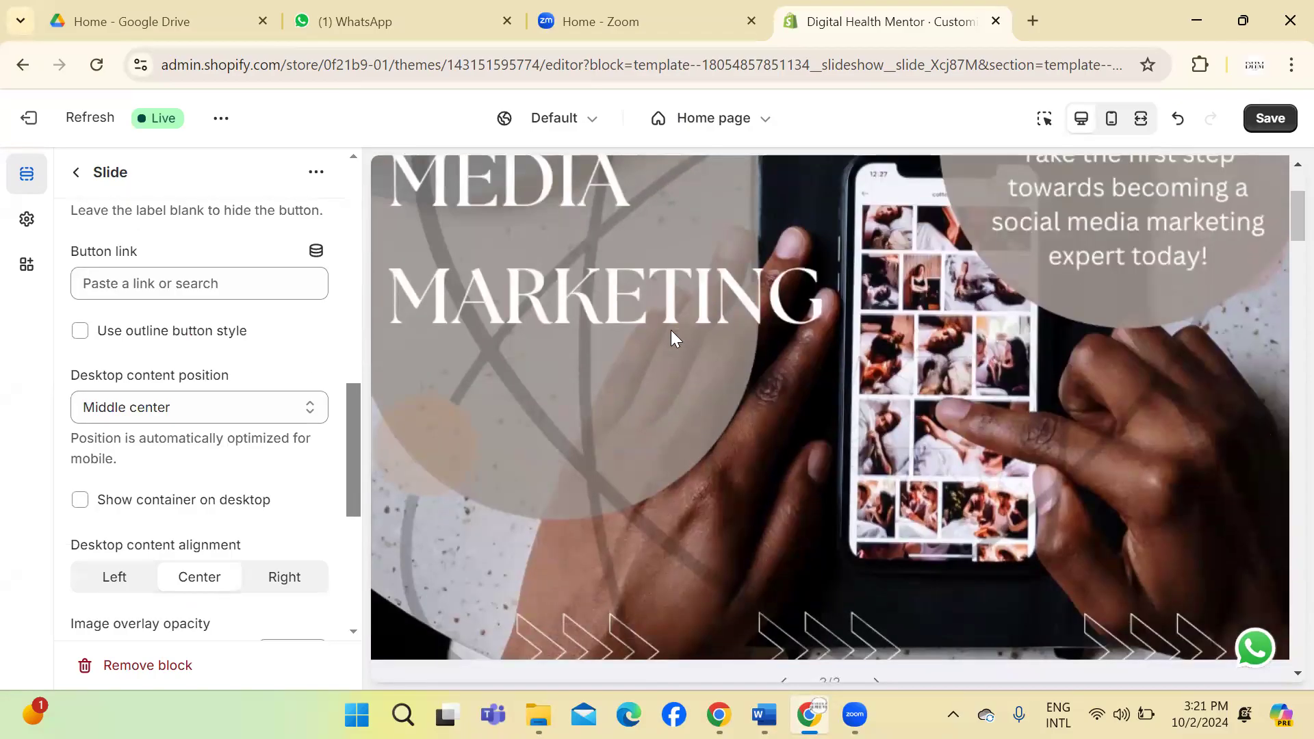
pyautogui.click(1270, 119)
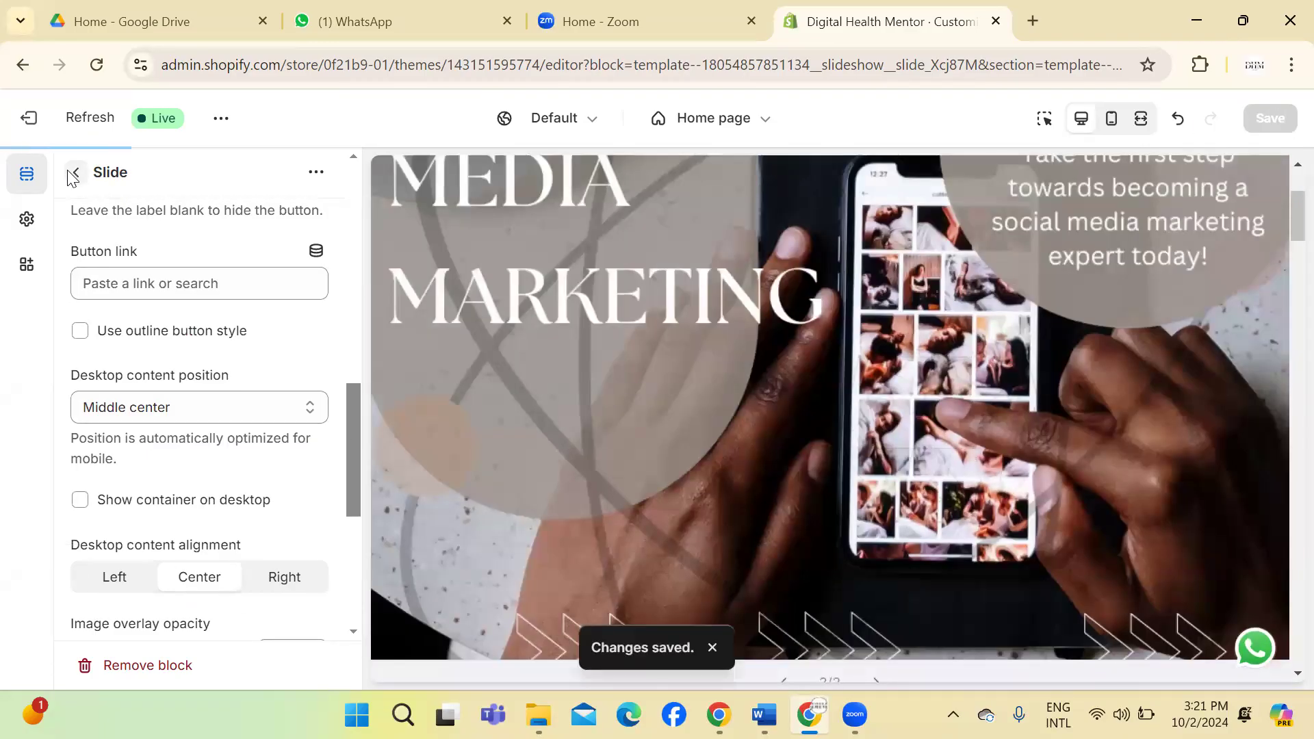
# Step: Reopen the second slide of the Slideshow section and remove its Social Media Marketing image
pyautogui.click(73, 173)
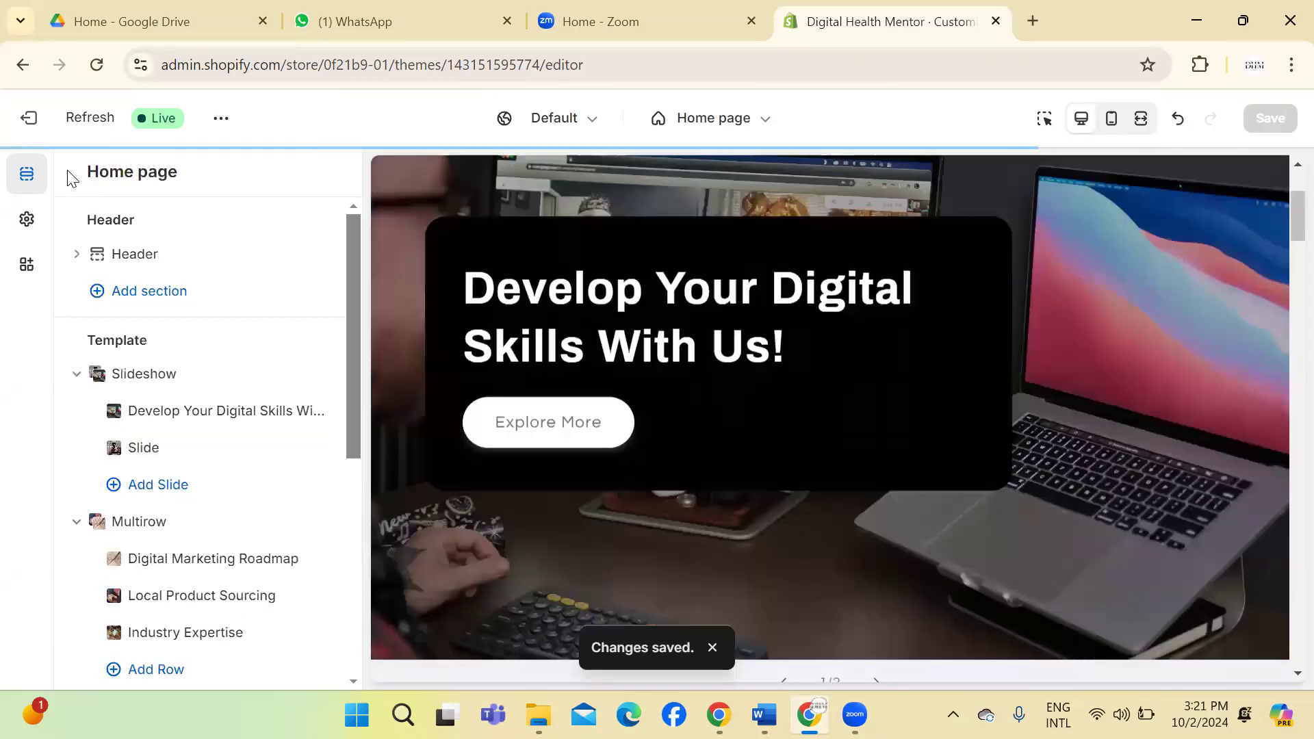
pyautogui.click(126, 447)
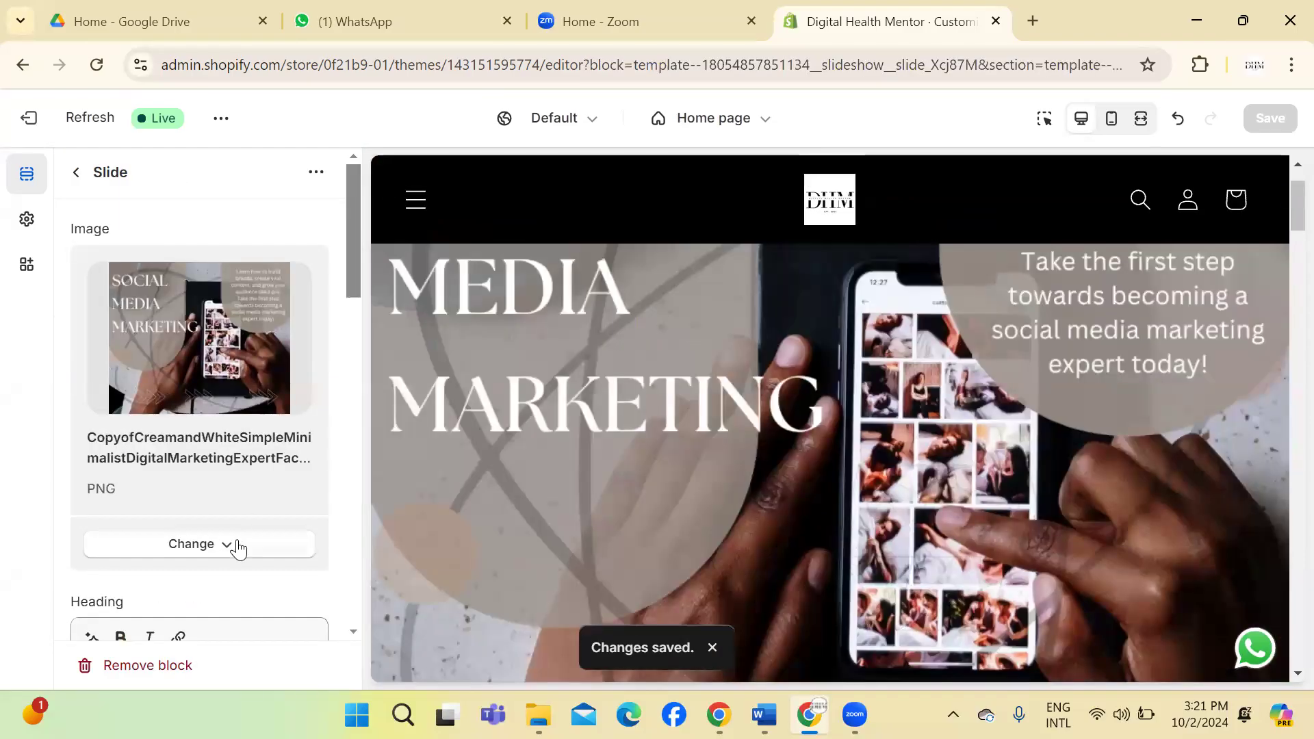
pyautogui.click(234, 546)
pyautogui.click(201, 468)
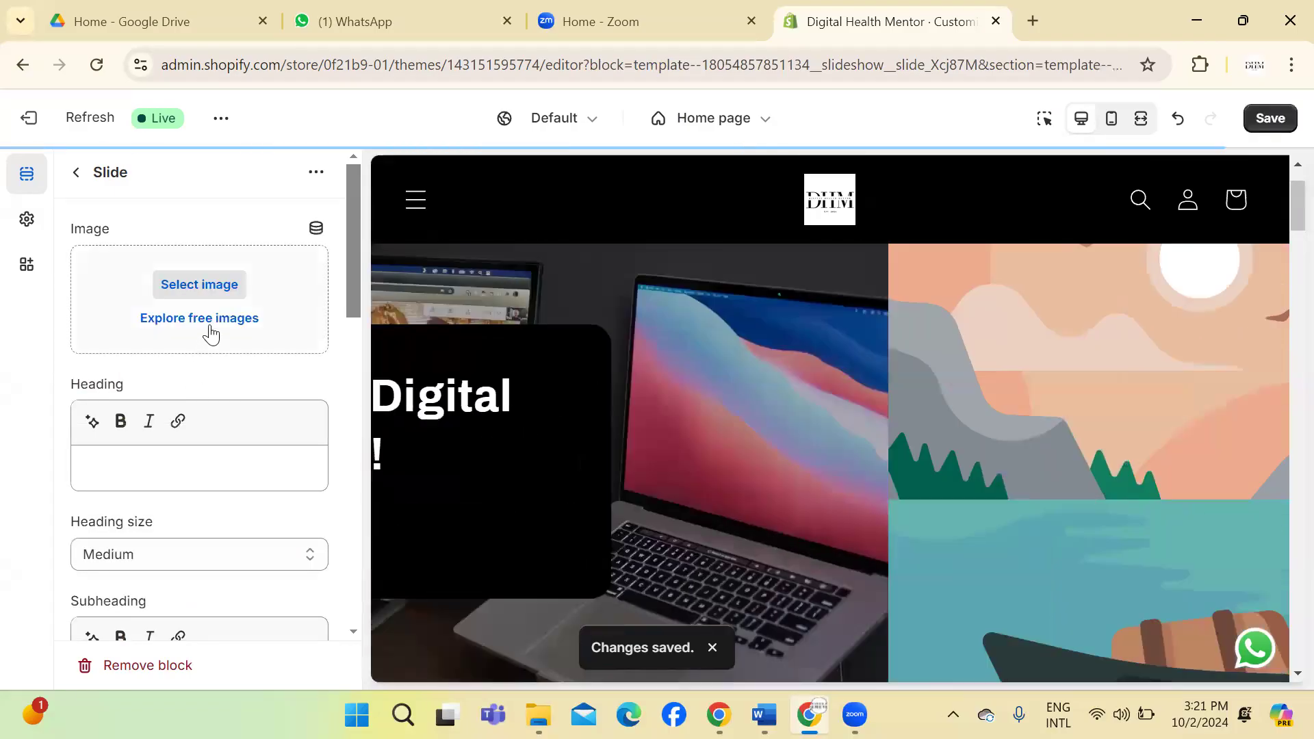
# Step: Search Shopify's free images for "social media" and look through the photos for a suitable slide picture
pyautogui.click(207, 323)
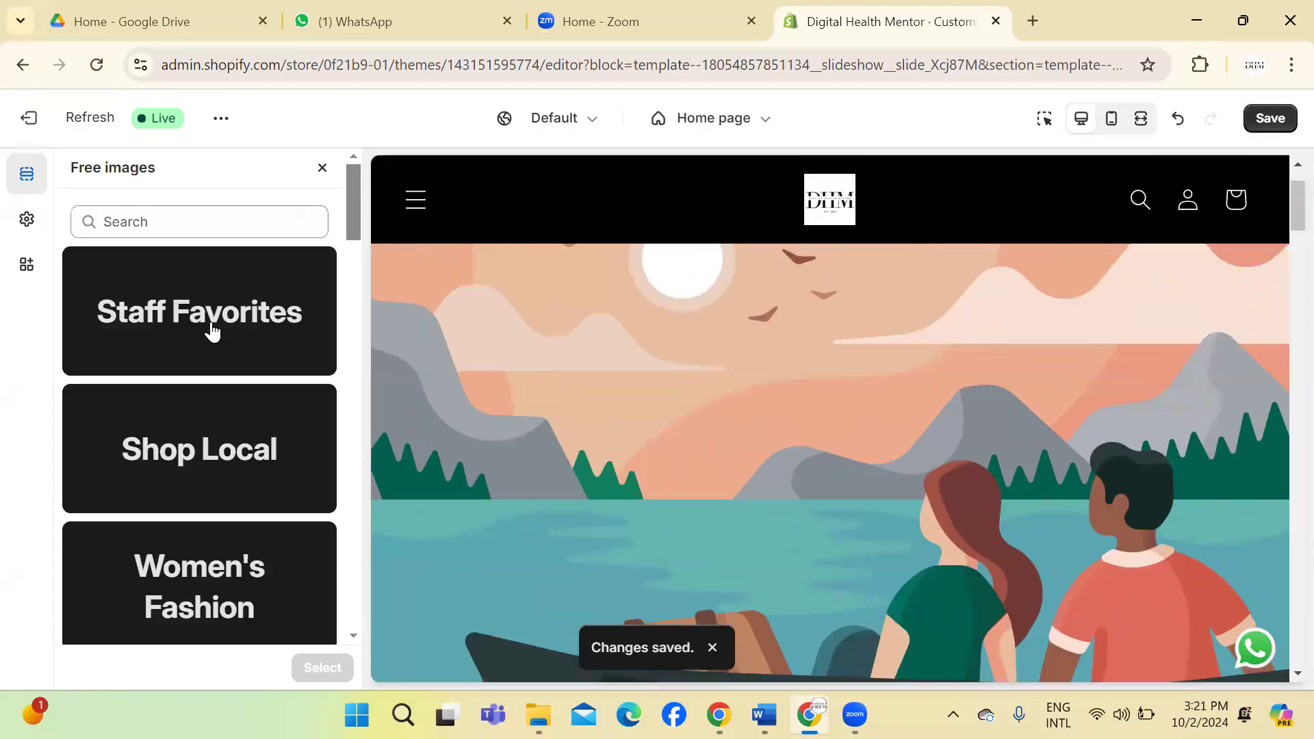
pyautogui.click(224, 230)
pyautogui.write('soc')
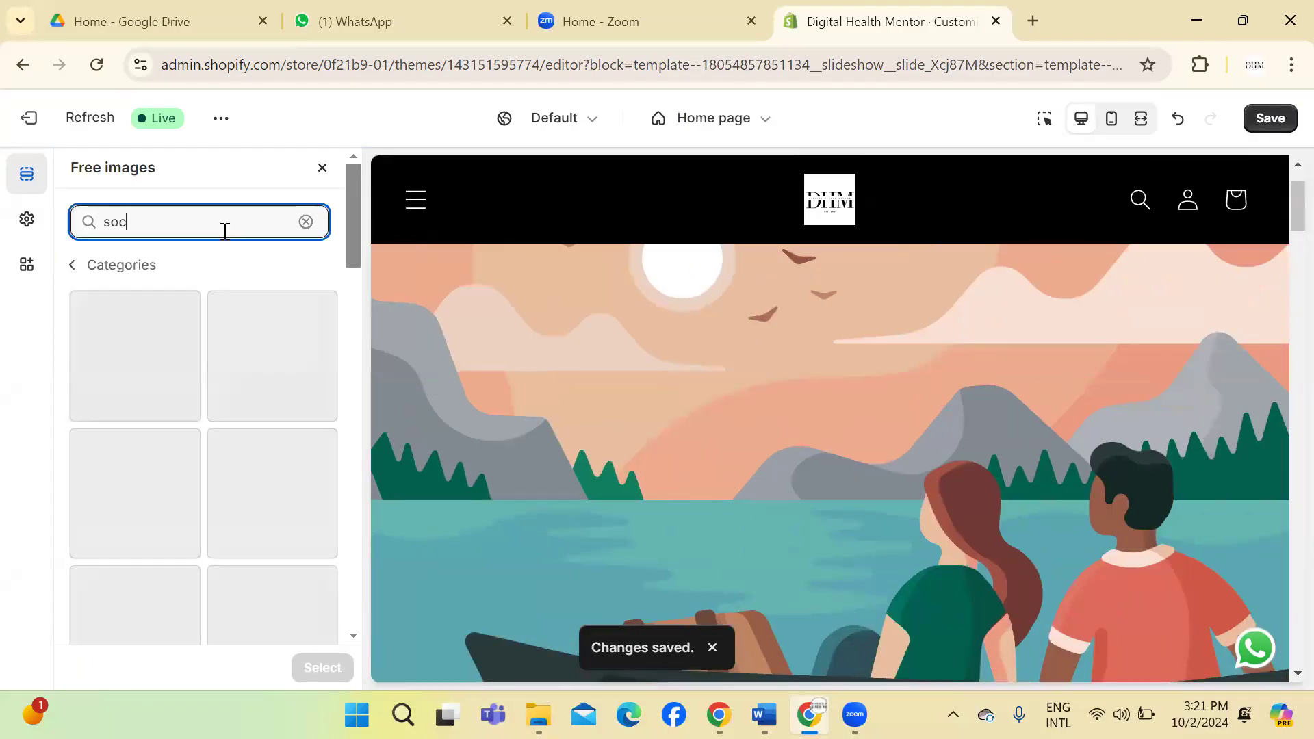
pyautogui.write('ial media')
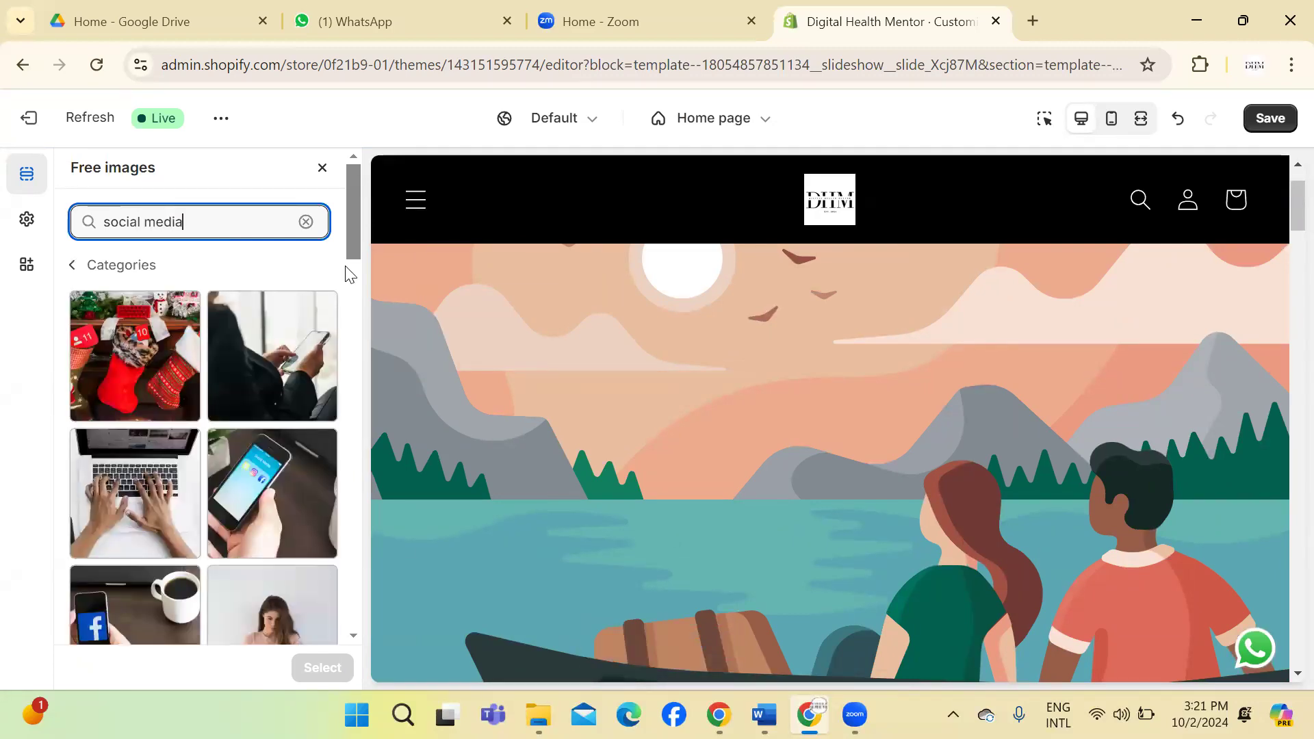
pyautogui.scroll(-4, 350, 274)
pyautogui.moveTo(363, 285); pyautogui.dragTo(354, 405)
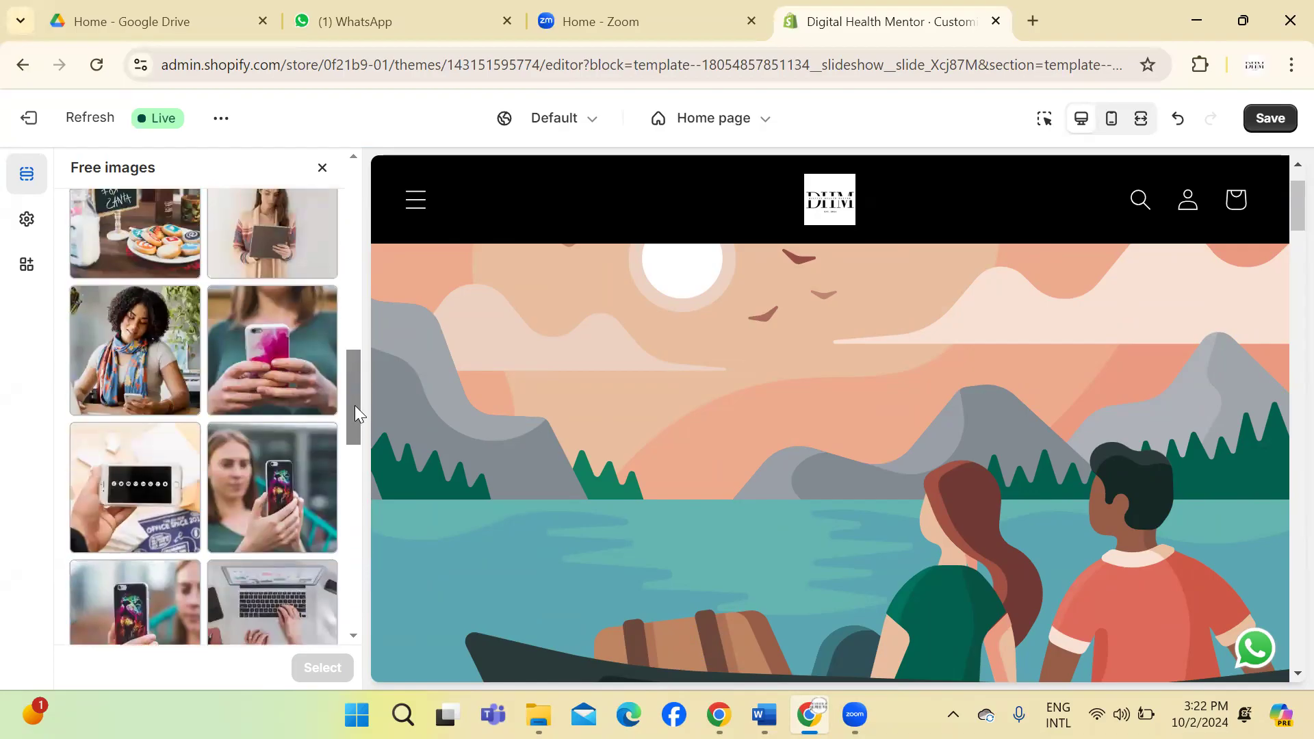
# Step: Preview the photo of a hand holding a phone with social media icons on the slide, and close the free images without choosing one
pyautogui.click(136, 498)
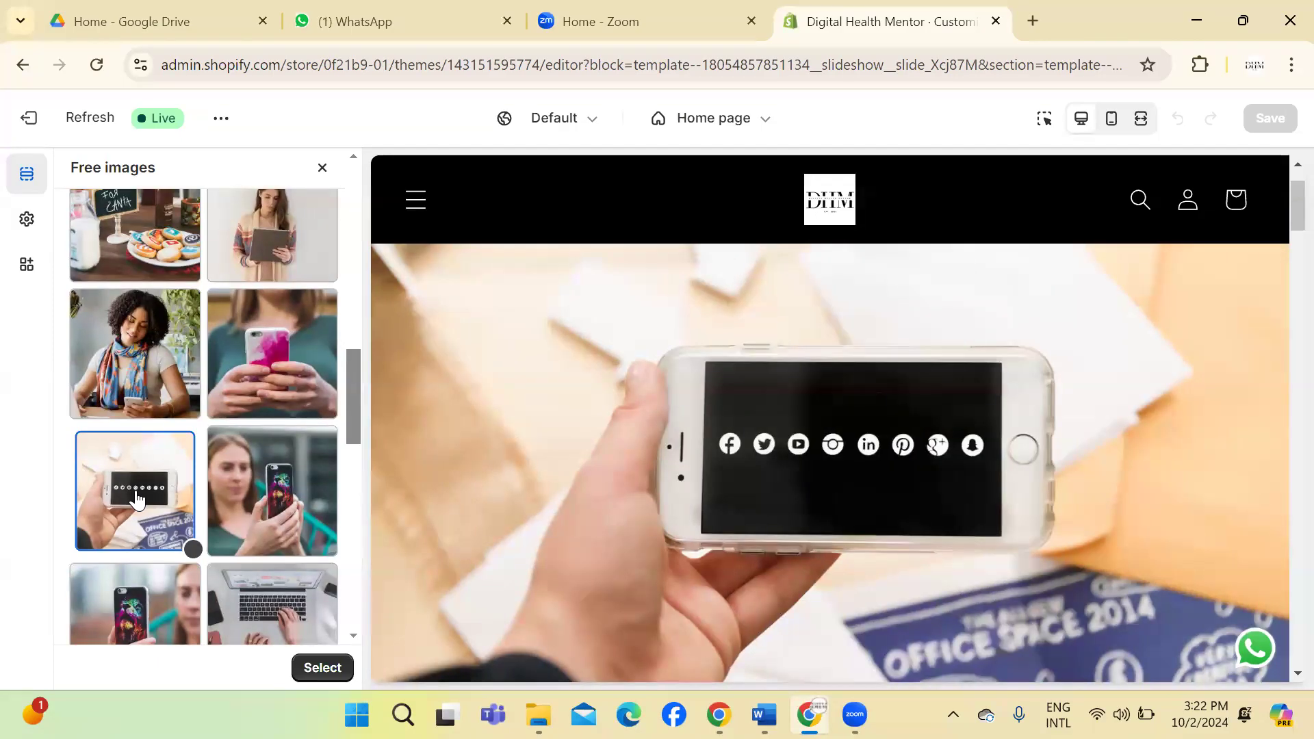
pyautogui.moveTo(356, 373); pyautogui.dragTo(375, 564)
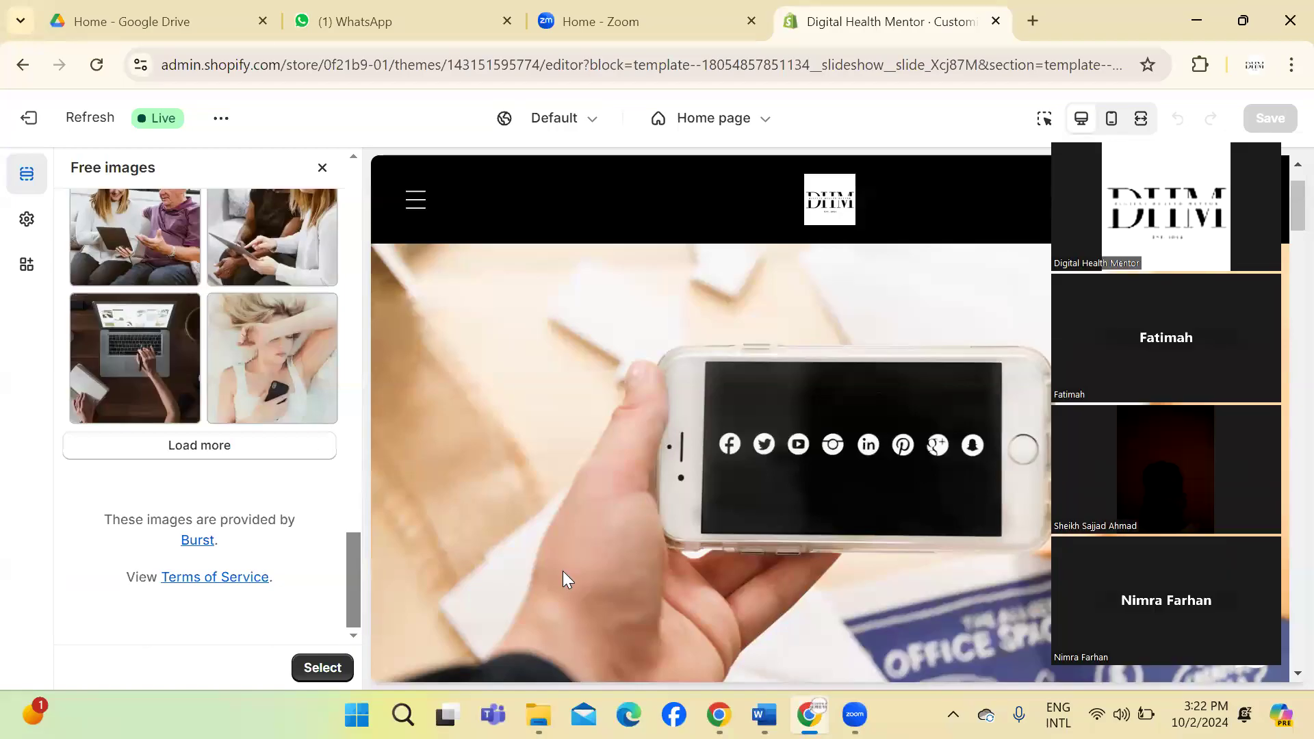
pyautogui.moveTo(355, 583); pyautogui.dragTo(356, 208)
pyautogui.click(322, 168)
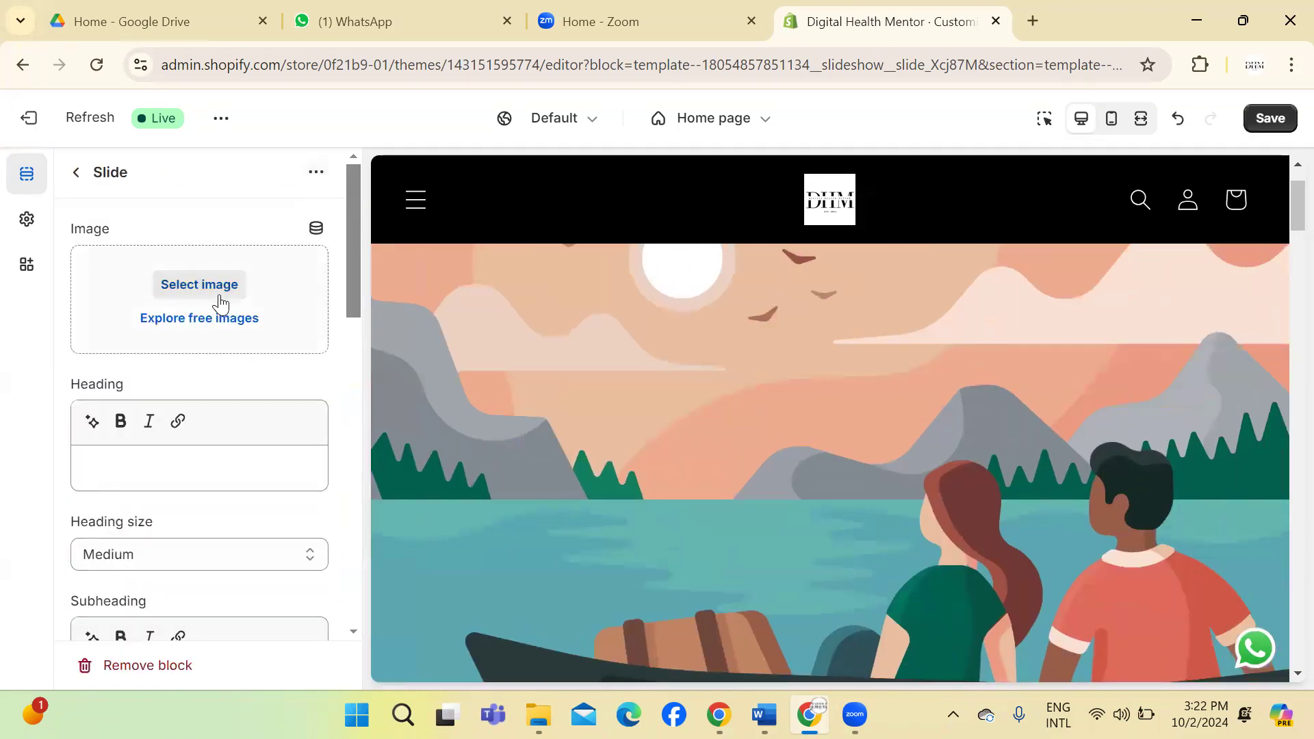
# Step: Return to the free images, search for "social" and look through the photos
pyautogui.click(219, 302)
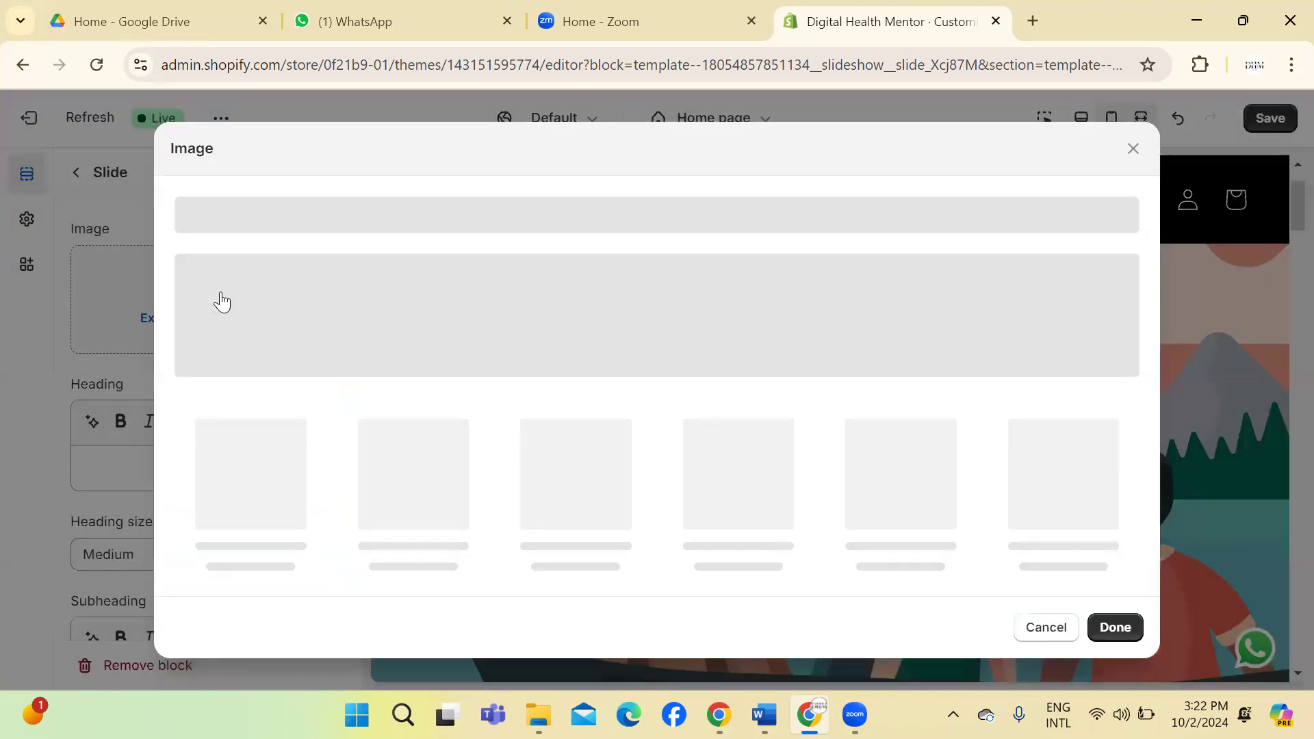
pyautogui.click(1134, 147)
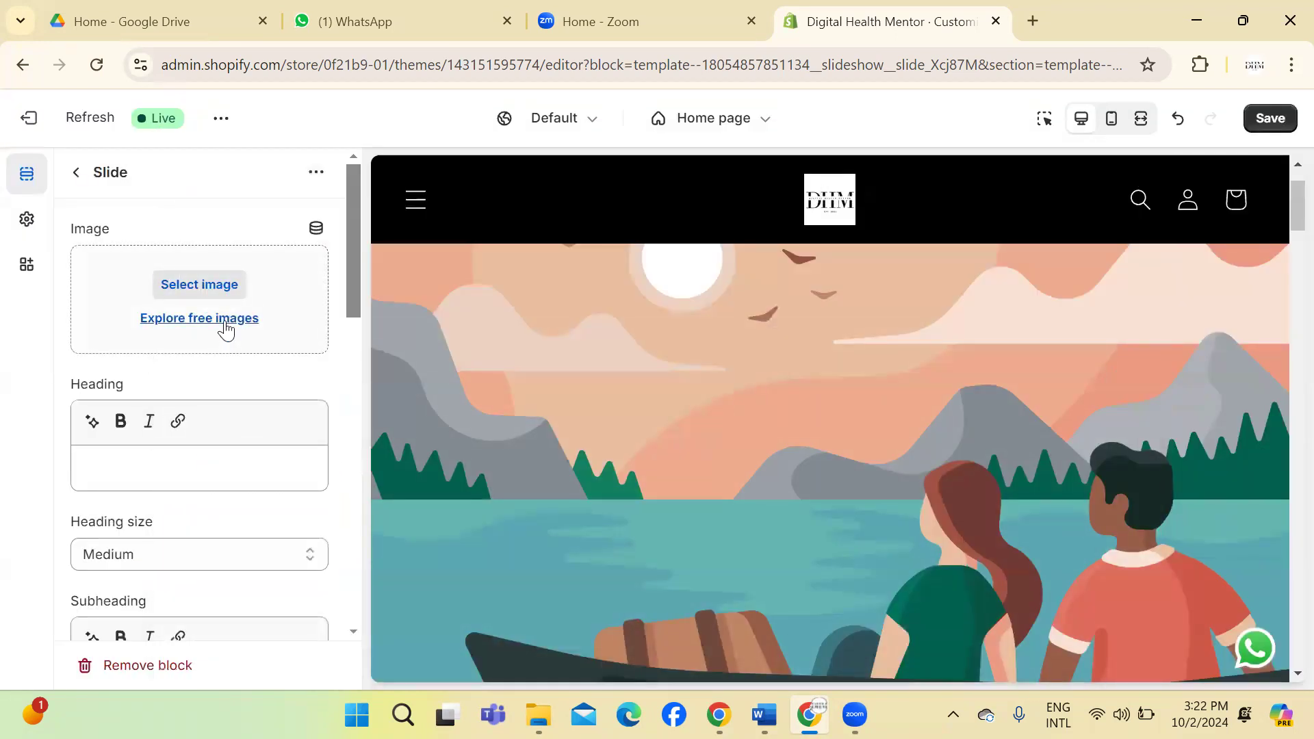
pyautogui.click(224, 319)
pyautogui.click(269, 222)
pyautogui.write('social')
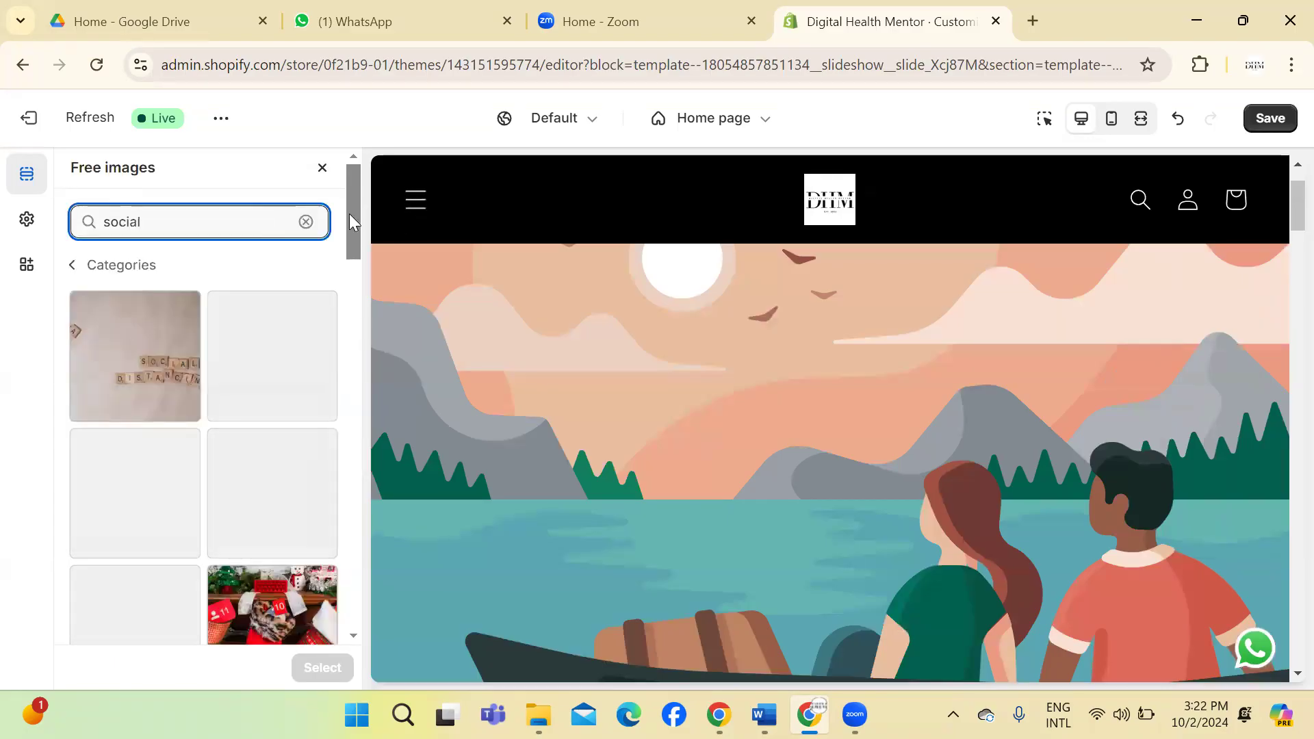
pyautogui.moveTo(351, 213); pyautogui.dragTo(365, 510)
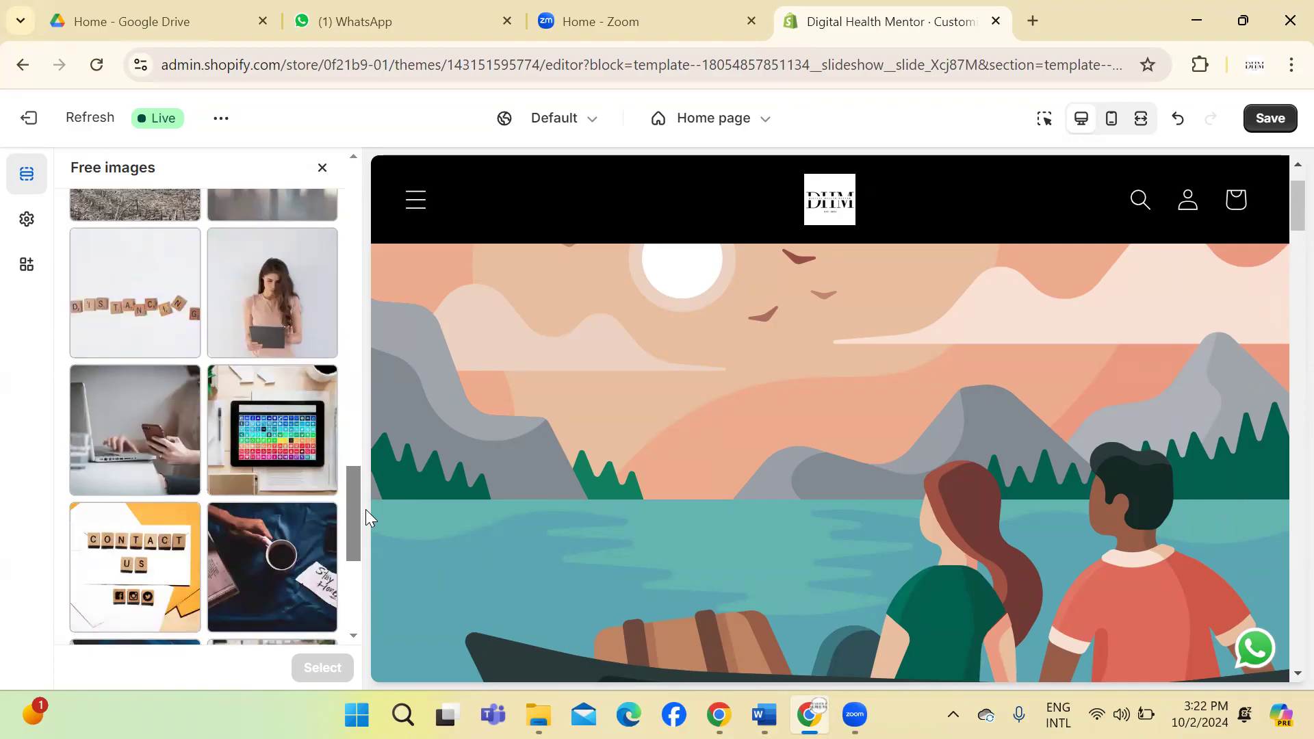
pyautogui.moveTo(350, 510); pyautogui.dragTo(392, 179)
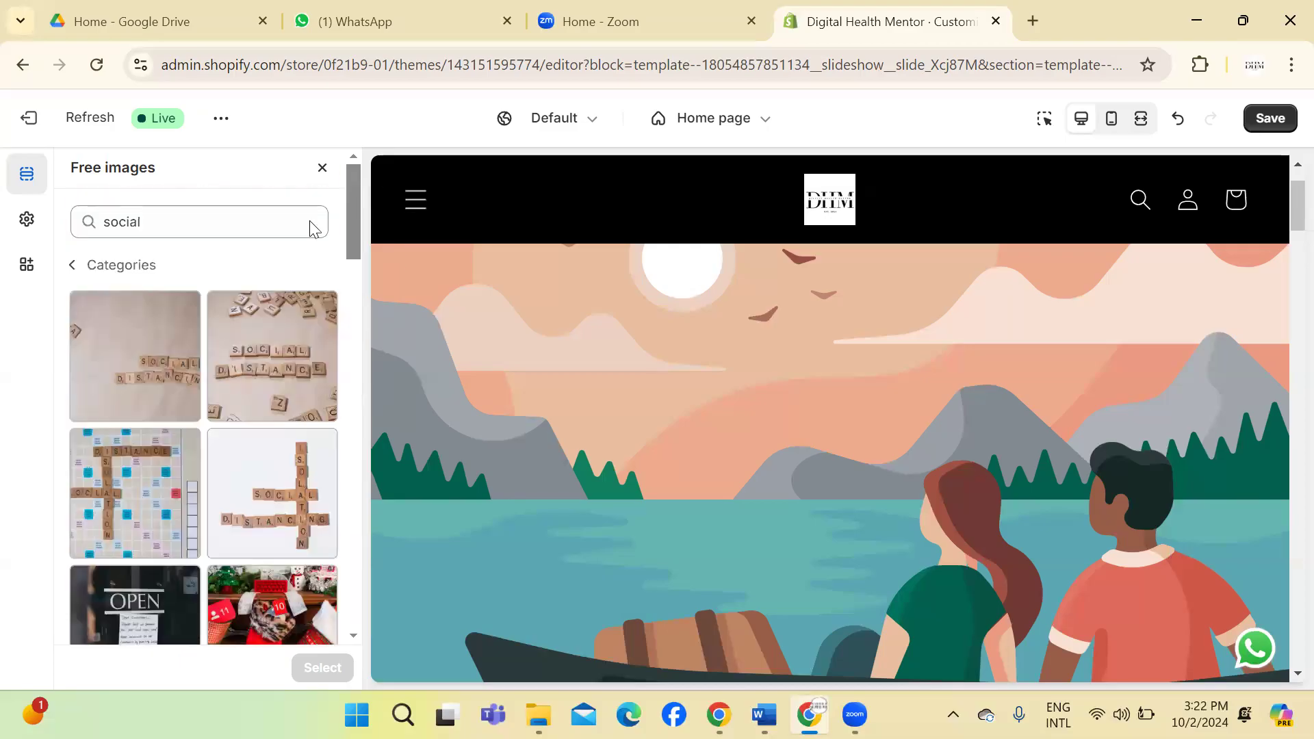
# Step: Refine the search to "social media" and preview the hands-on-laptop photo and the phone with social media icons on the slide
pyautogui.click(262, 219)
pyautogui.write('media')
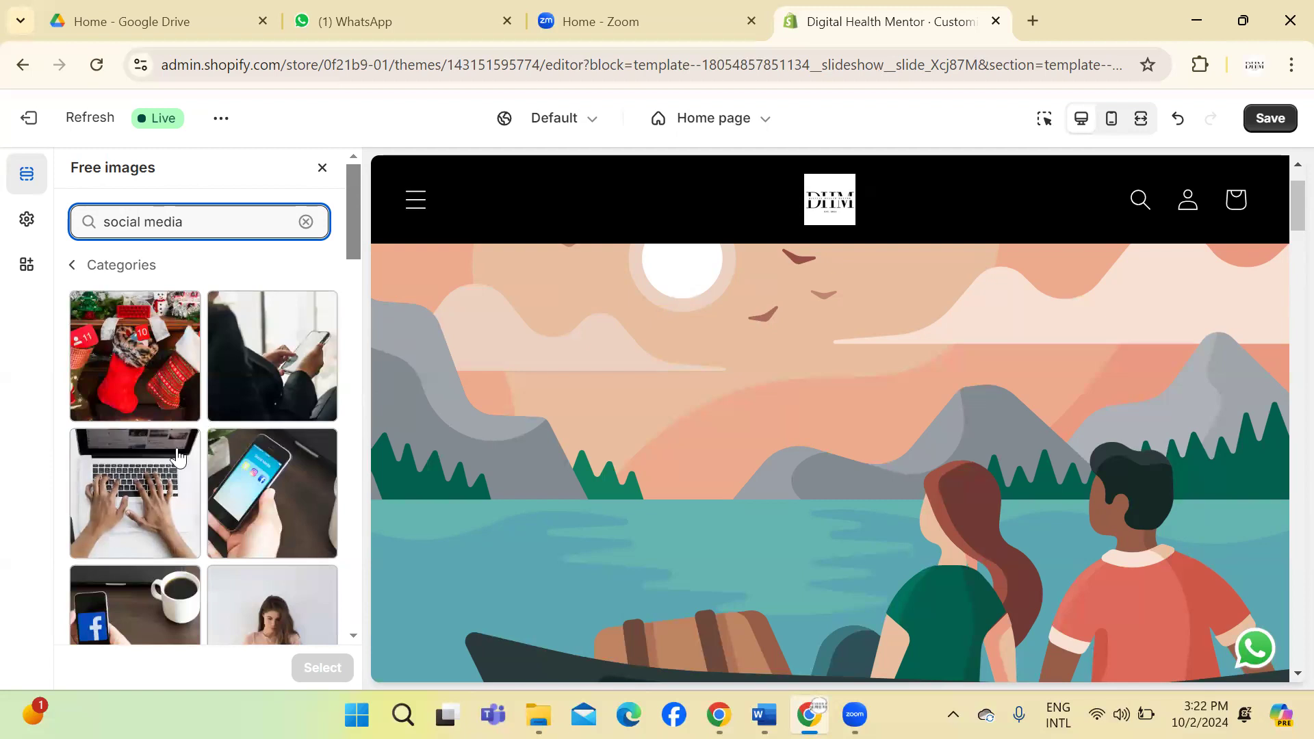
pyautogui.click(162, 470)
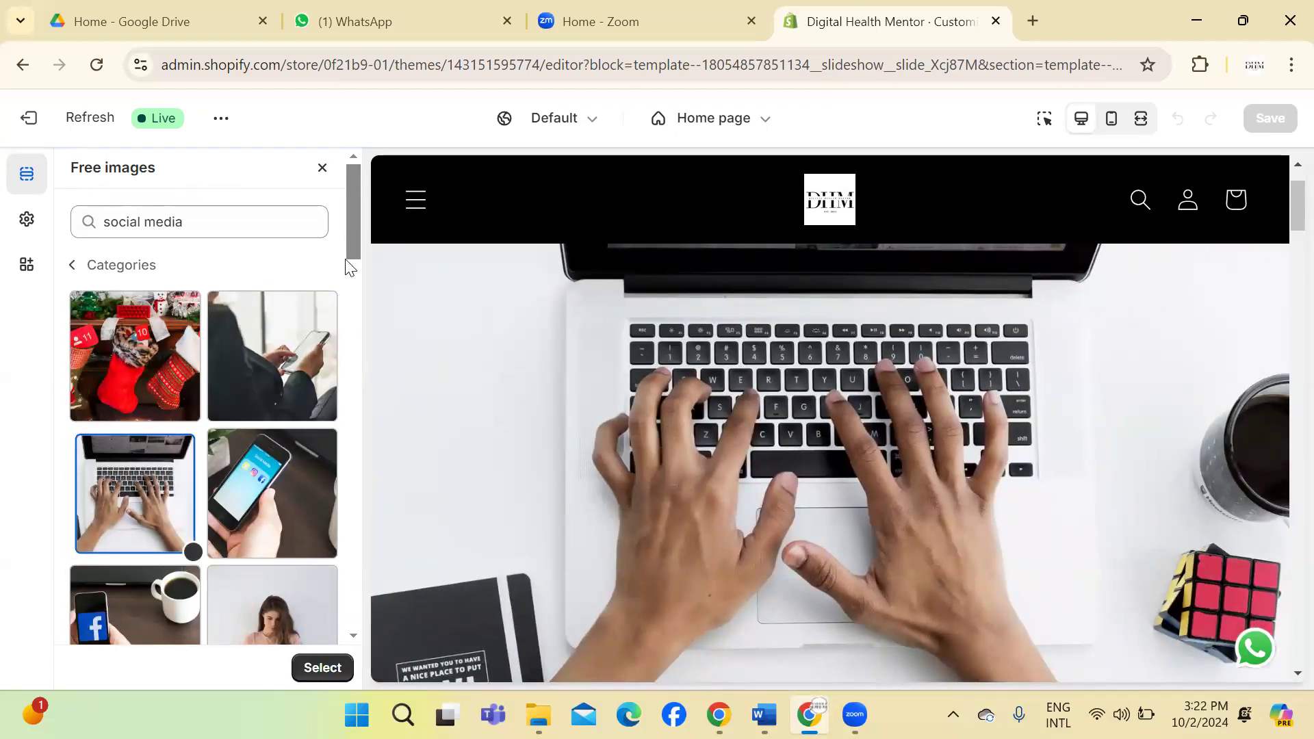
pyautogui.moveTo(353, 235); pyautogui.dragTo(387, 444)
pyautogui.click(152, 418)
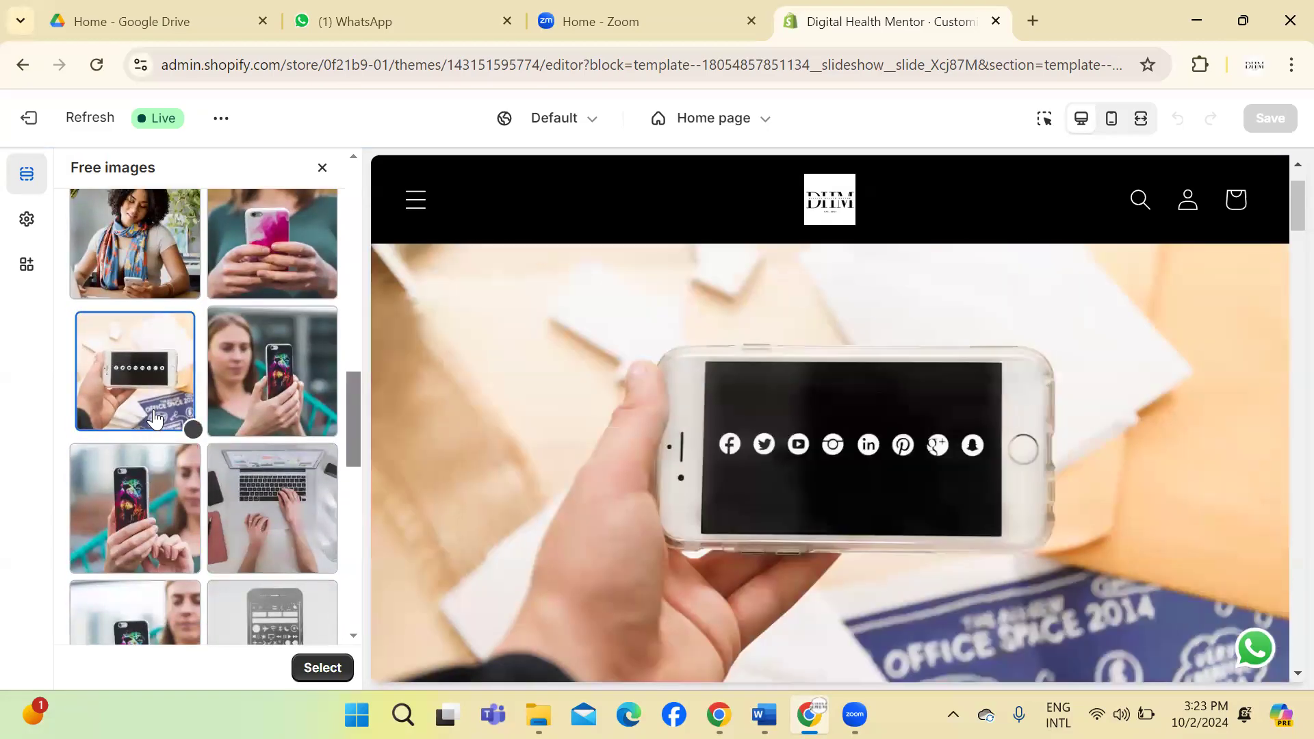
# Step: Load more "social media" photos and go back to the beginning of the image list
pyautogui.click(355, 532)
pyautogui.moveTo(353, 558); pyautogui.dragTo(363, 598)
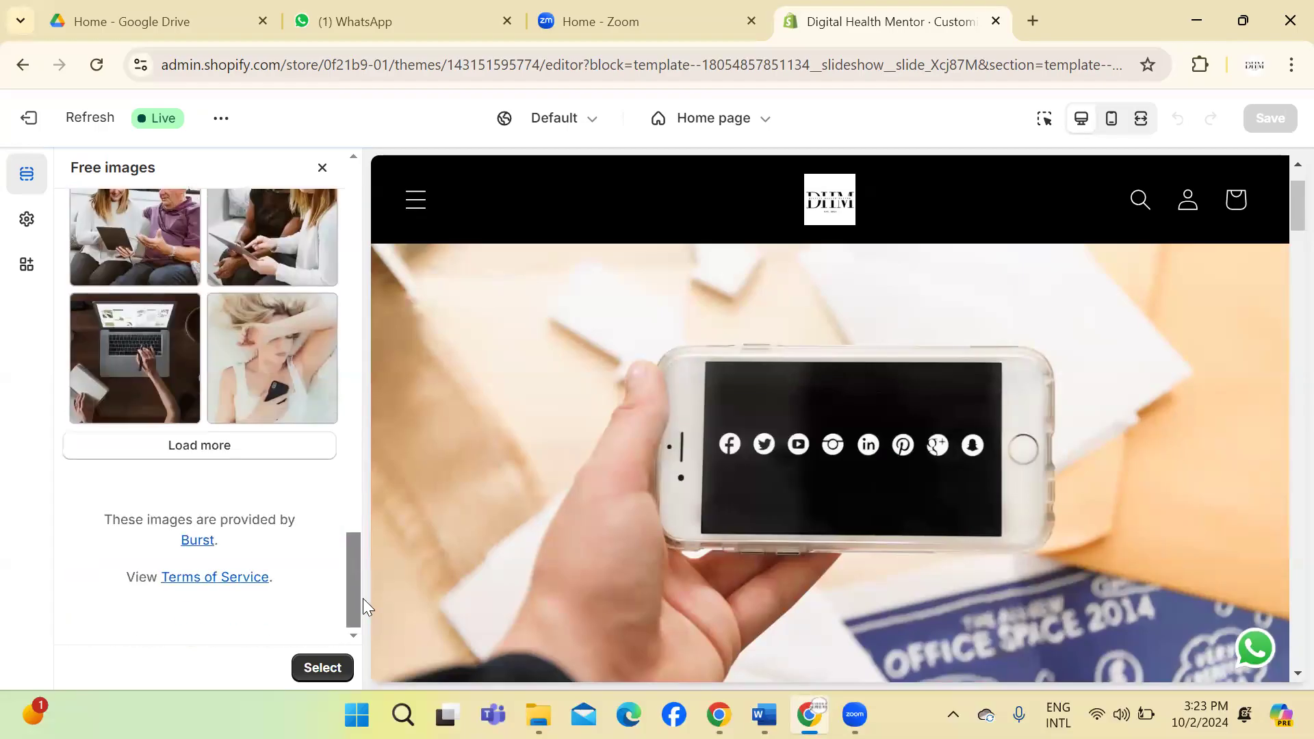
pyautogui.click(254, 453)
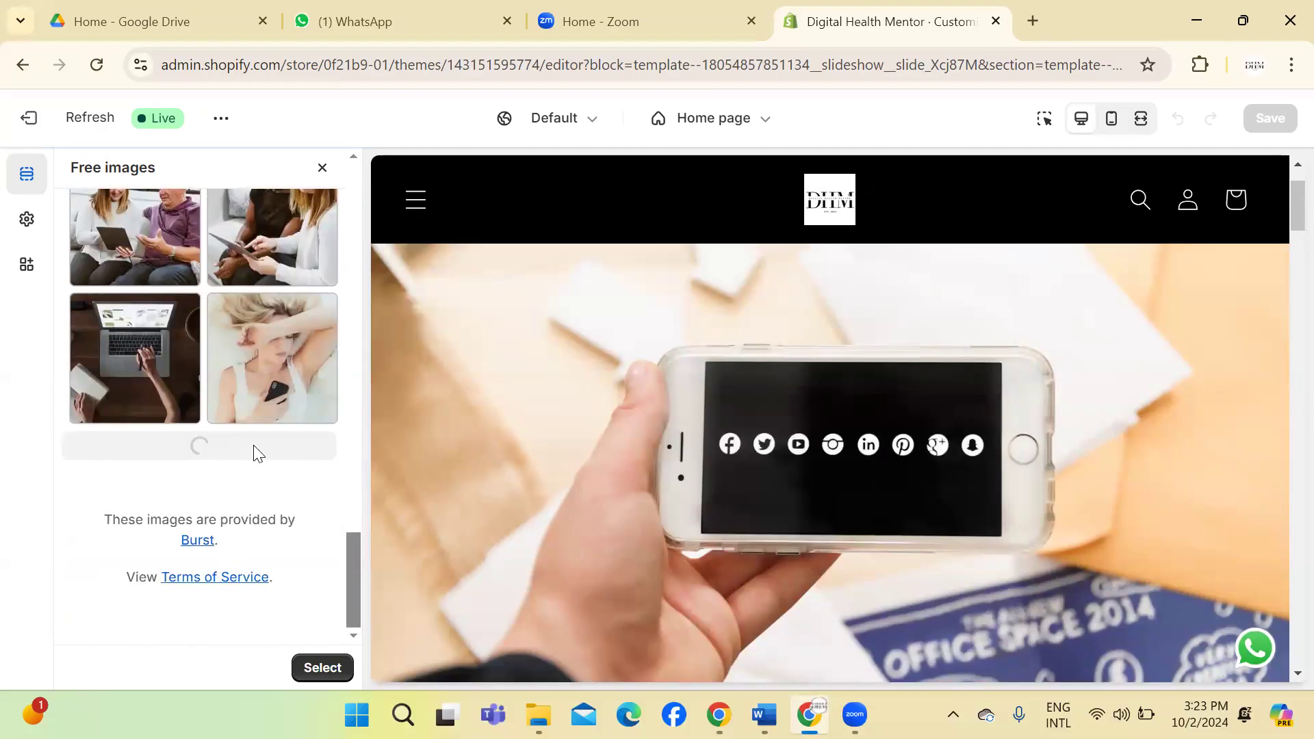
pyautogui.moveTo(349, 381); pyautogui.dragTo(382, 147)
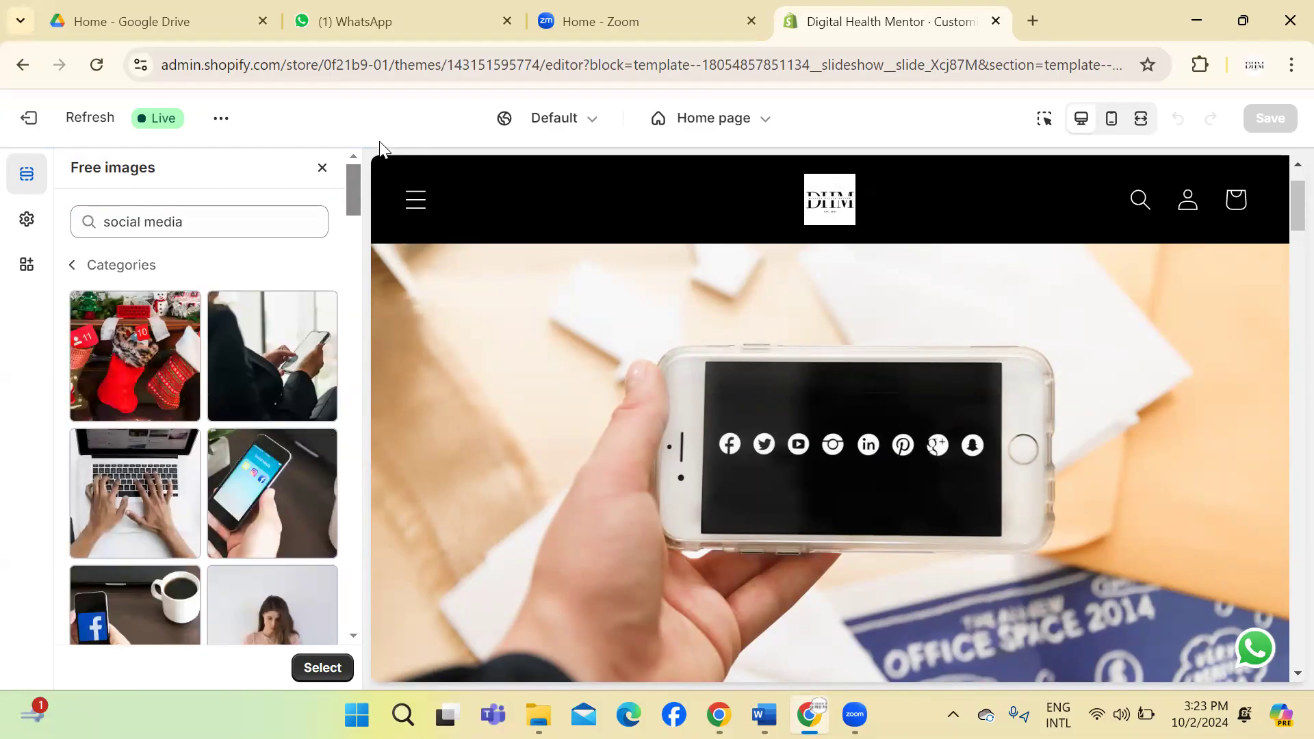
# Step: Check the phone photo with social media icons on the slide once more, and leave the free images without choosing one
pyautogui.scroll(-1, 1282, 212)
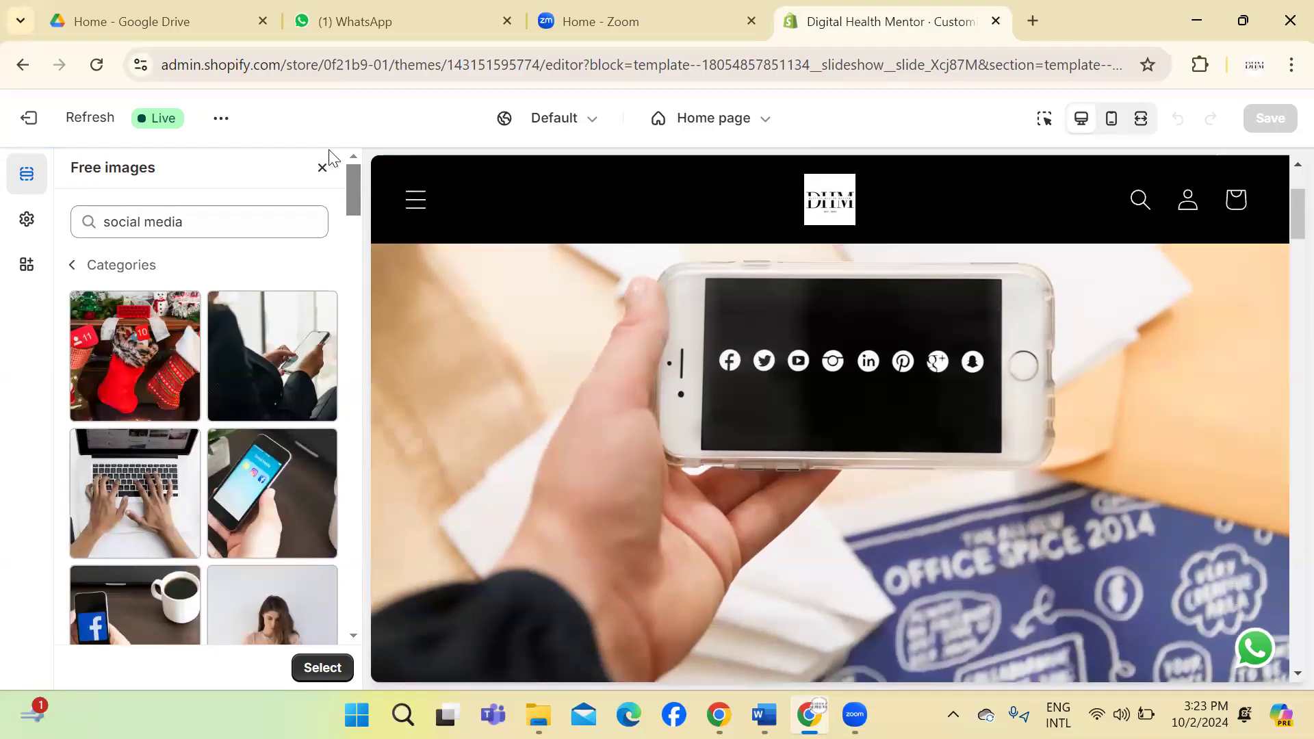
pyautogui.moveTo(355, 184); pyautogui.dragTo(381, 295)
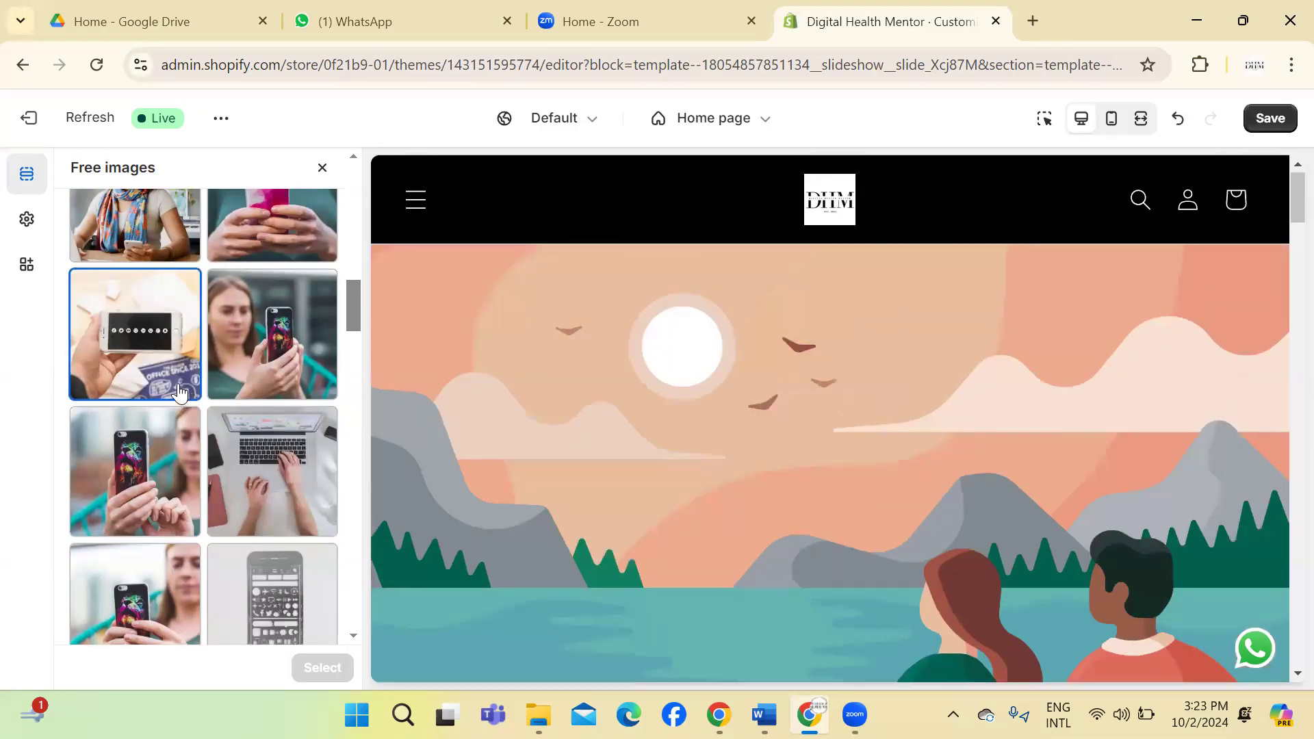
pyautogui.click(135, 352)
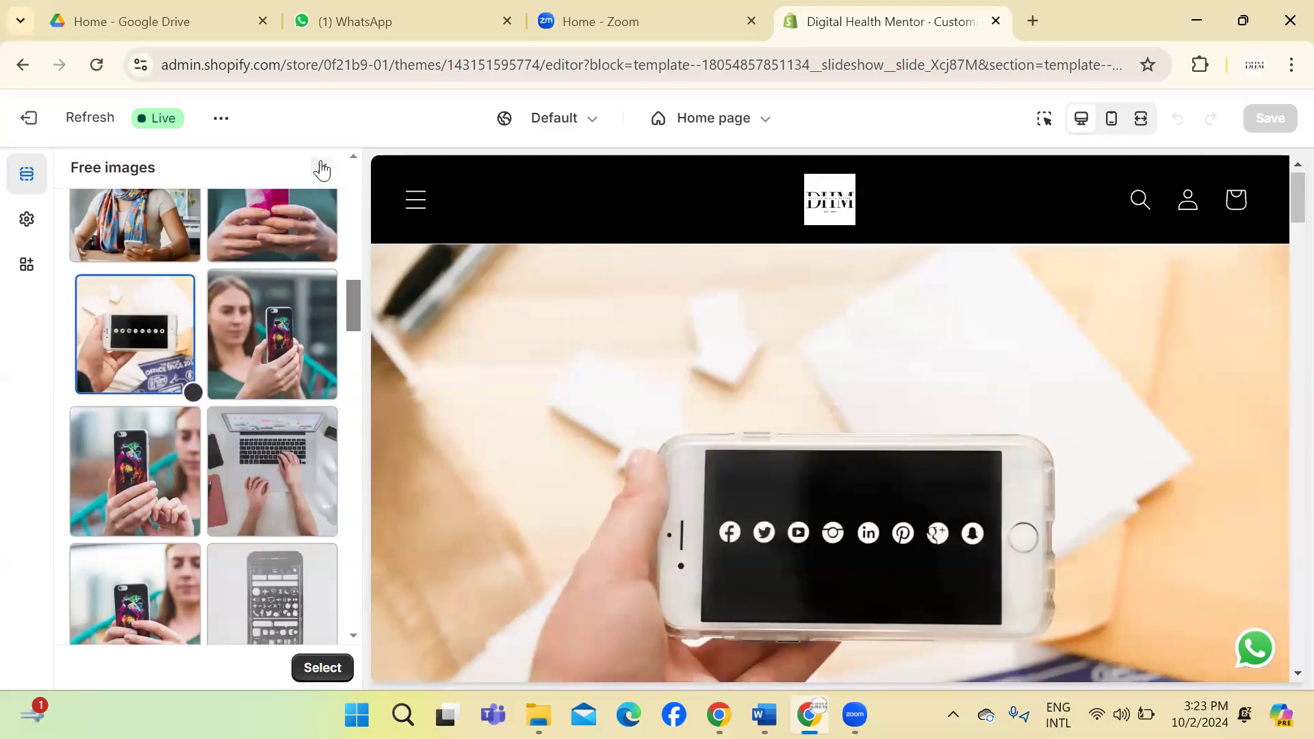
pyautogui.click(322, 169)
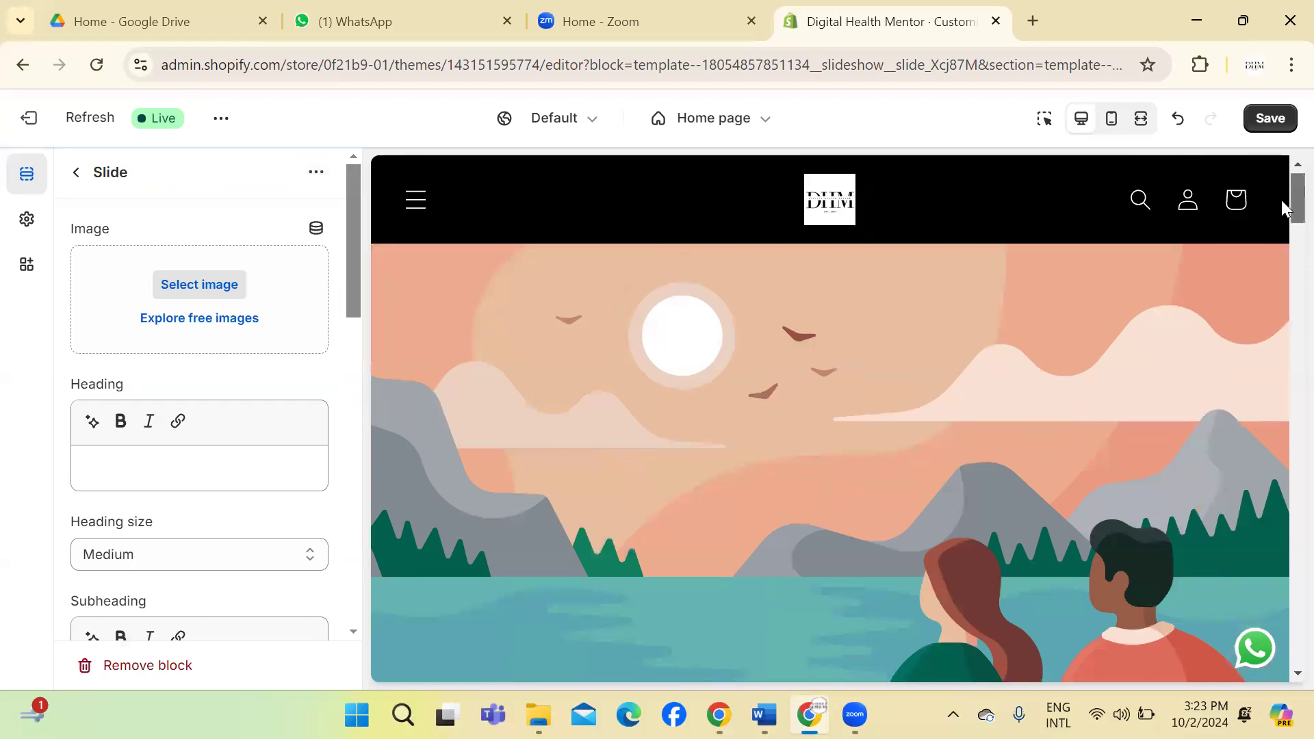
# Step: Look at the Staff Favorites category of the free images, return to the categories and search for "social"
pyautogui.scroll(-4, 1281, 205)
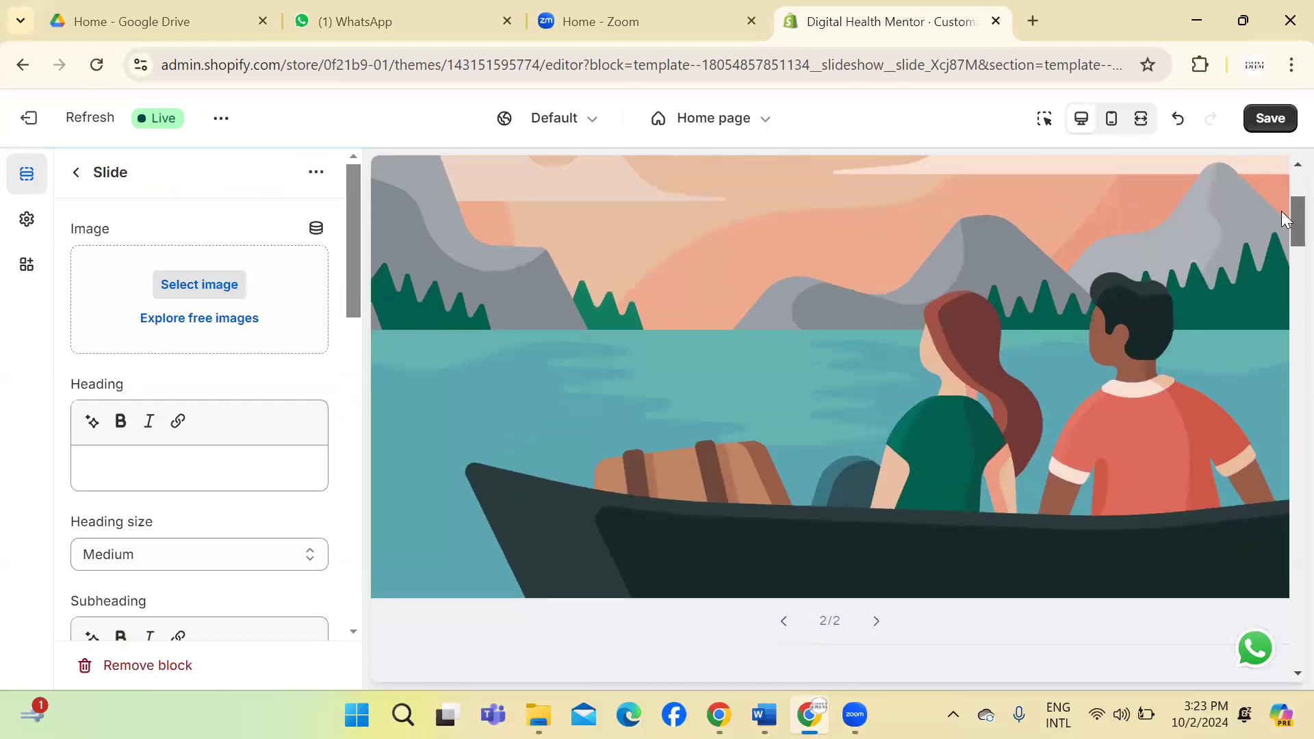
pyautogui.click(254, 319)
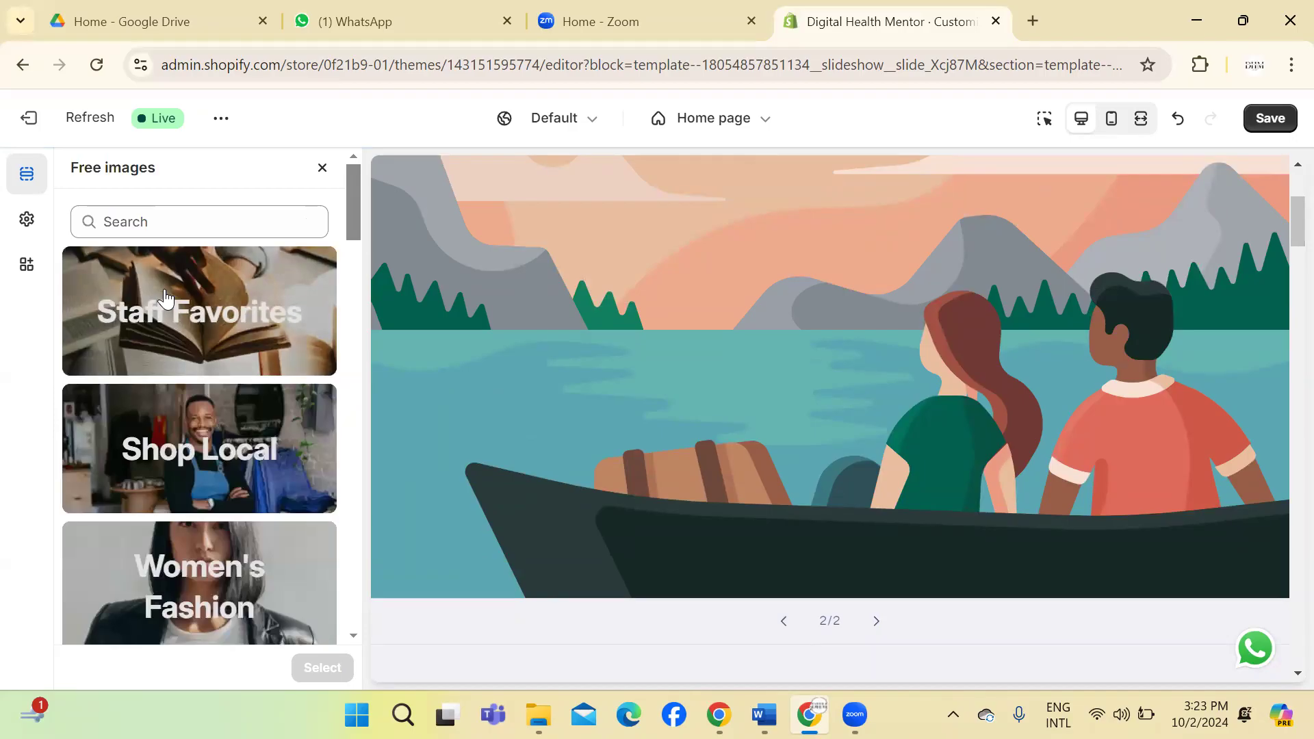
pyautogui.click(165, 289)
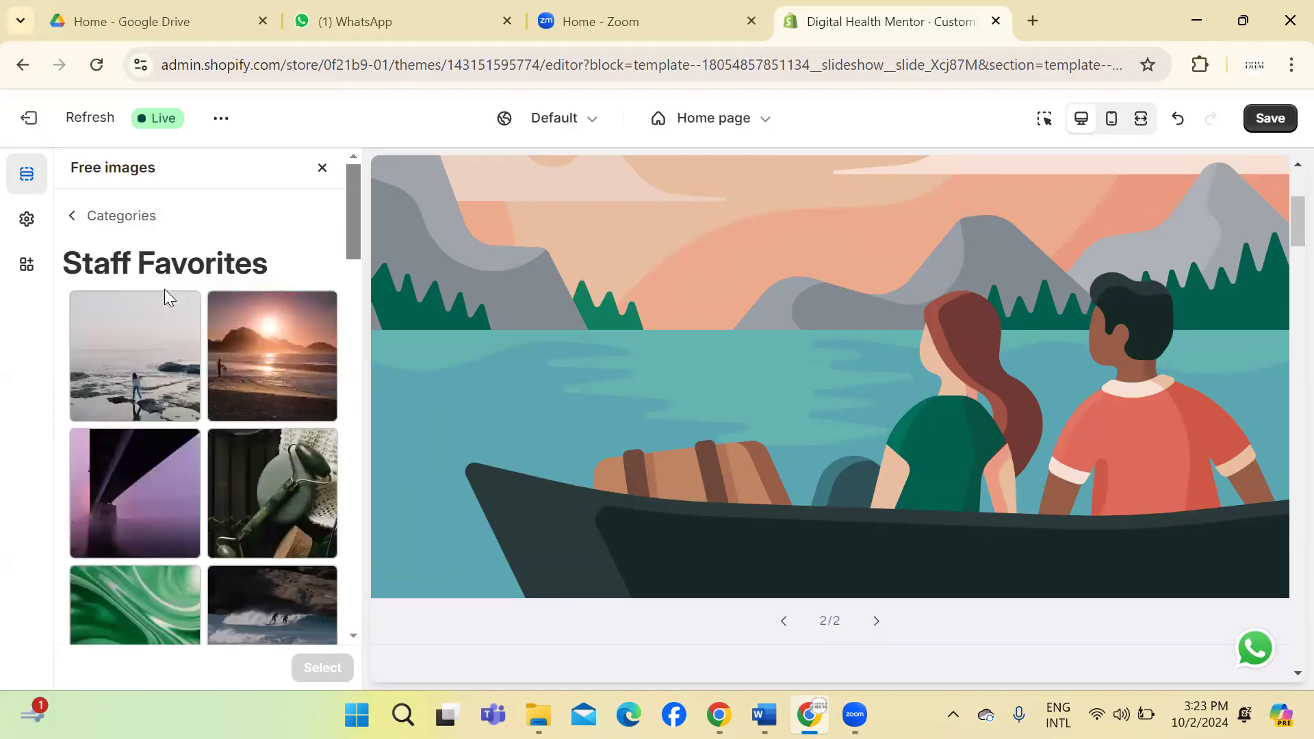
pyautogui.click(72, 216)
pyautogui.click(202, 216)
pyautogui.write('social')
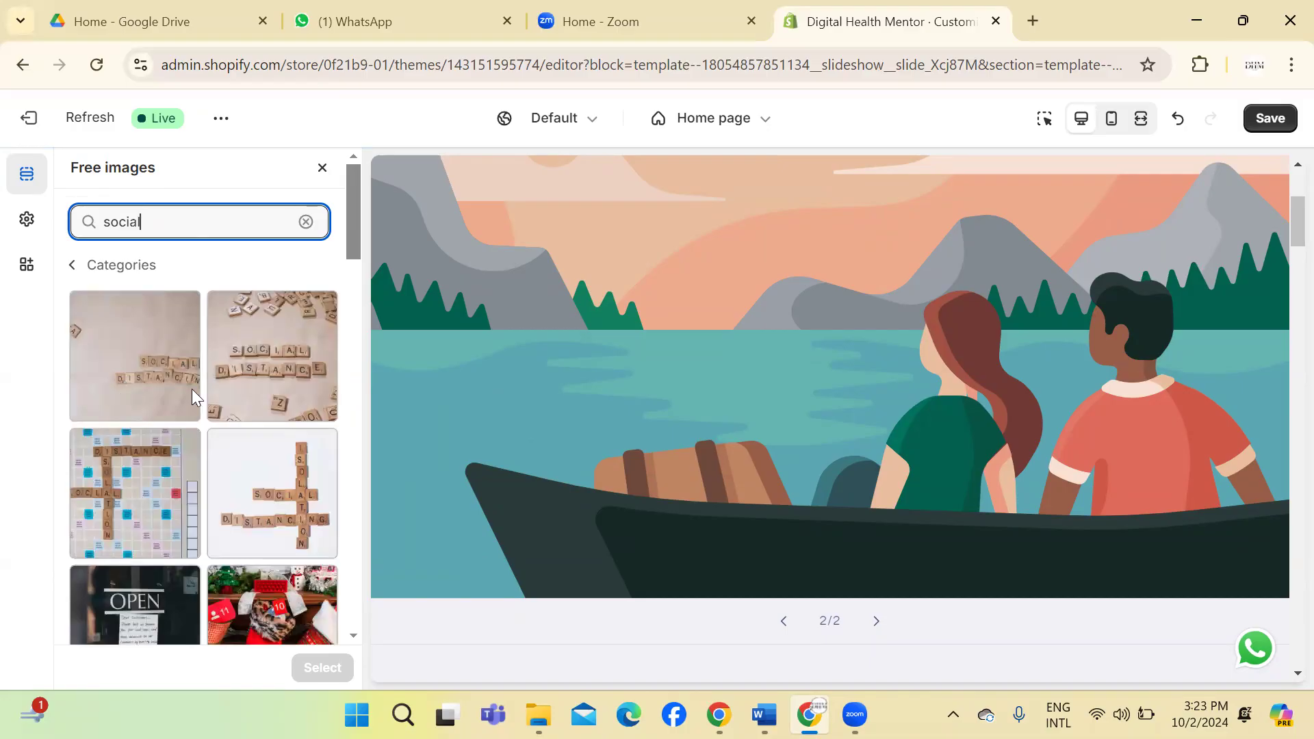
# Step: Choose the free photo of the woman using a tablet from the "social" results as the second slide's image and check it in the preview
pyautogui.moveTo(352, 240); pyautogui.dragTo(349, 499)
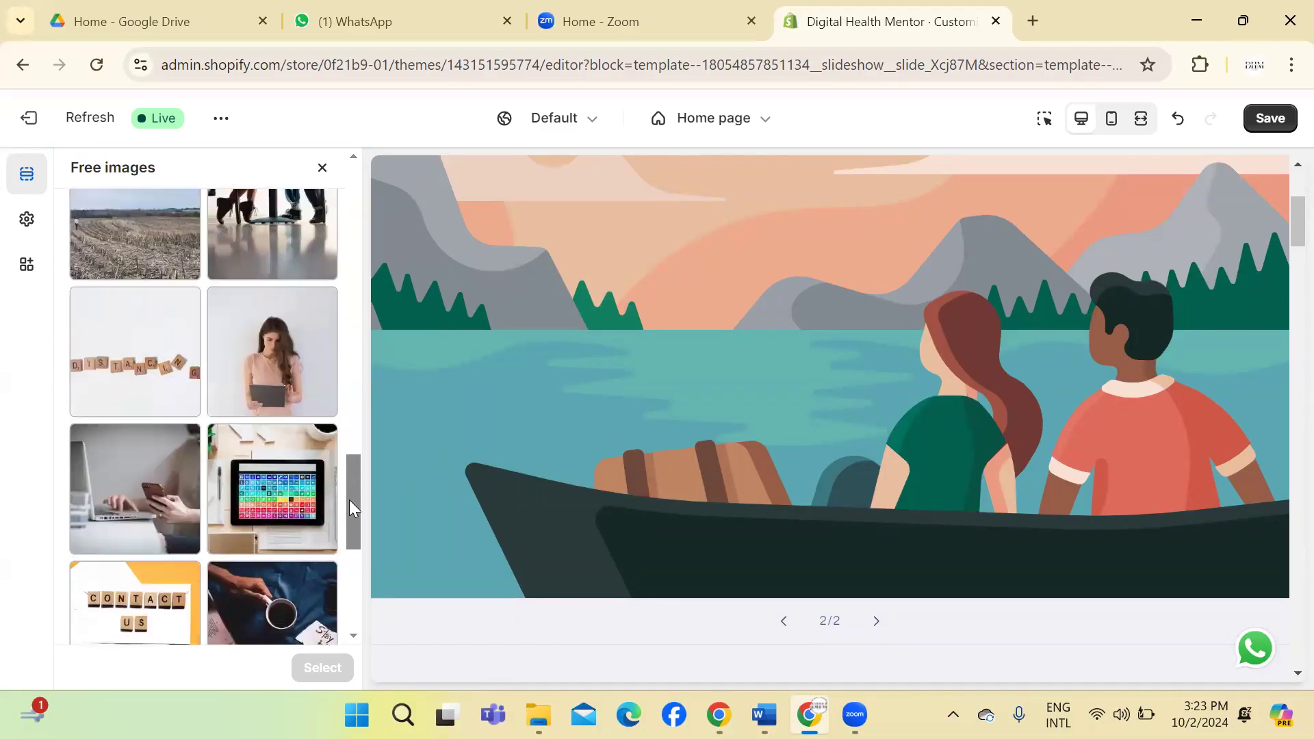
pyautogui.click(288, 377)
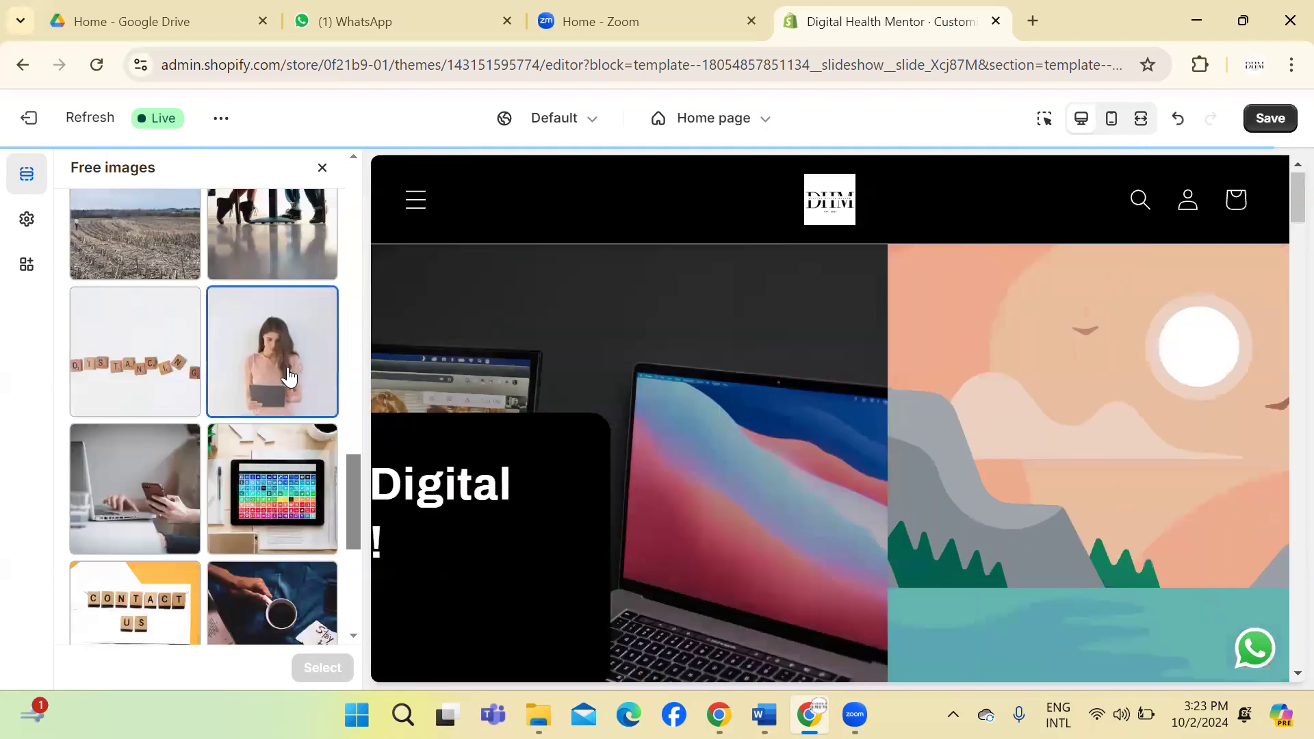
pyautogui.click(288, 378)
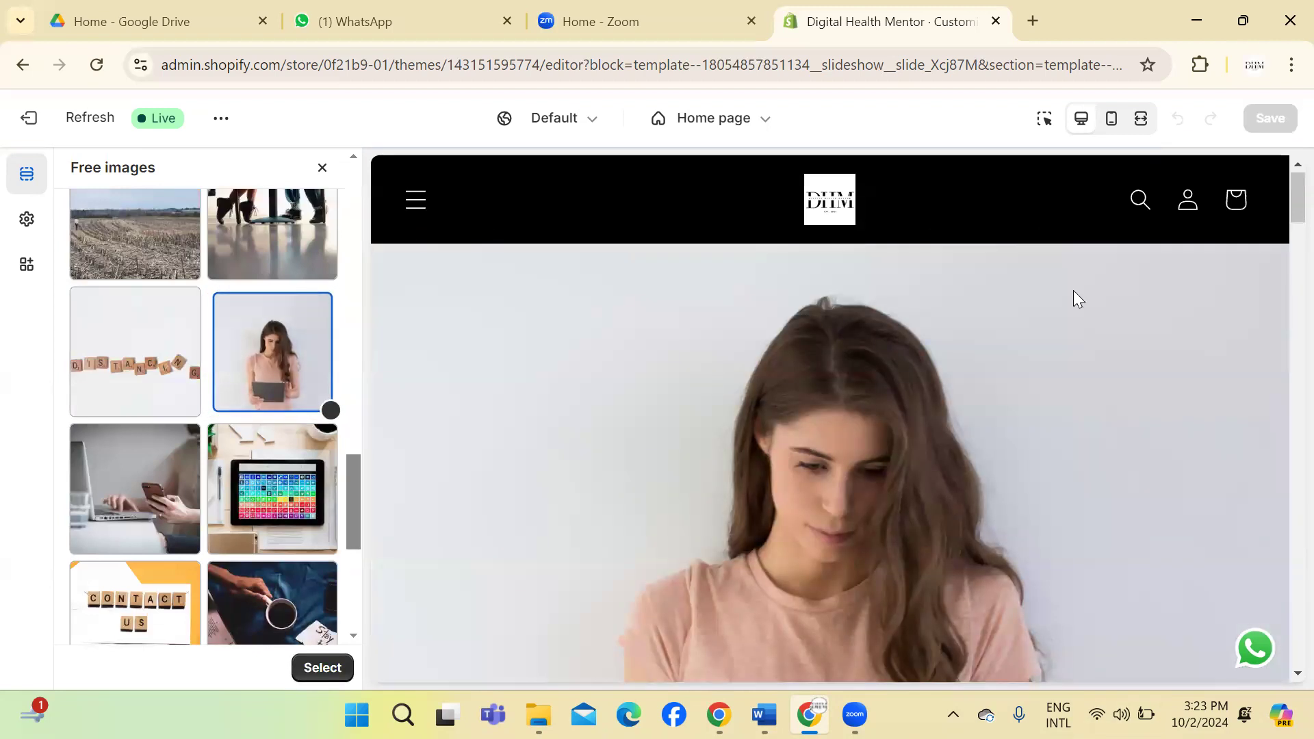
pyautogui.click(319, 676)
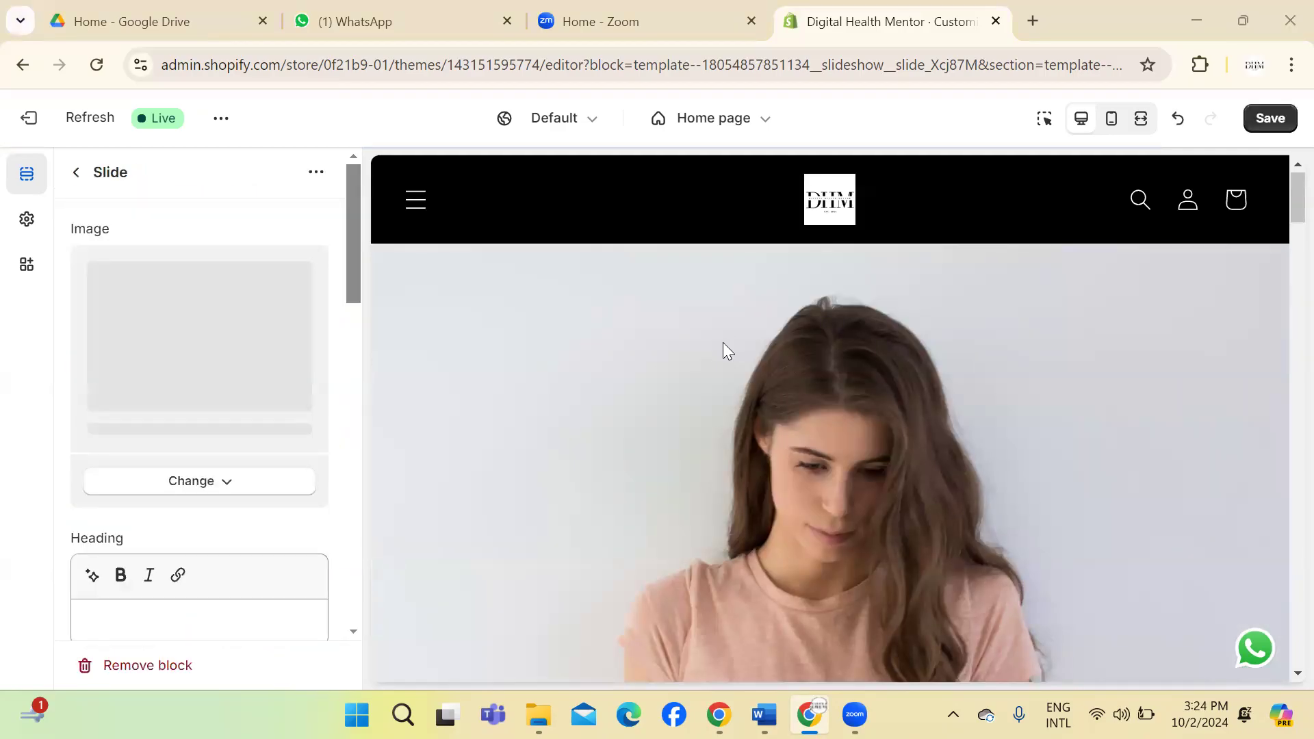
pyautogui.moveTo(1281, 201)
pyautogui.mouseDown()
pyautogui.moveTo(1284, 245)
pyautogui.moveTo(1282, 221)
pyautogui.mouseUp()
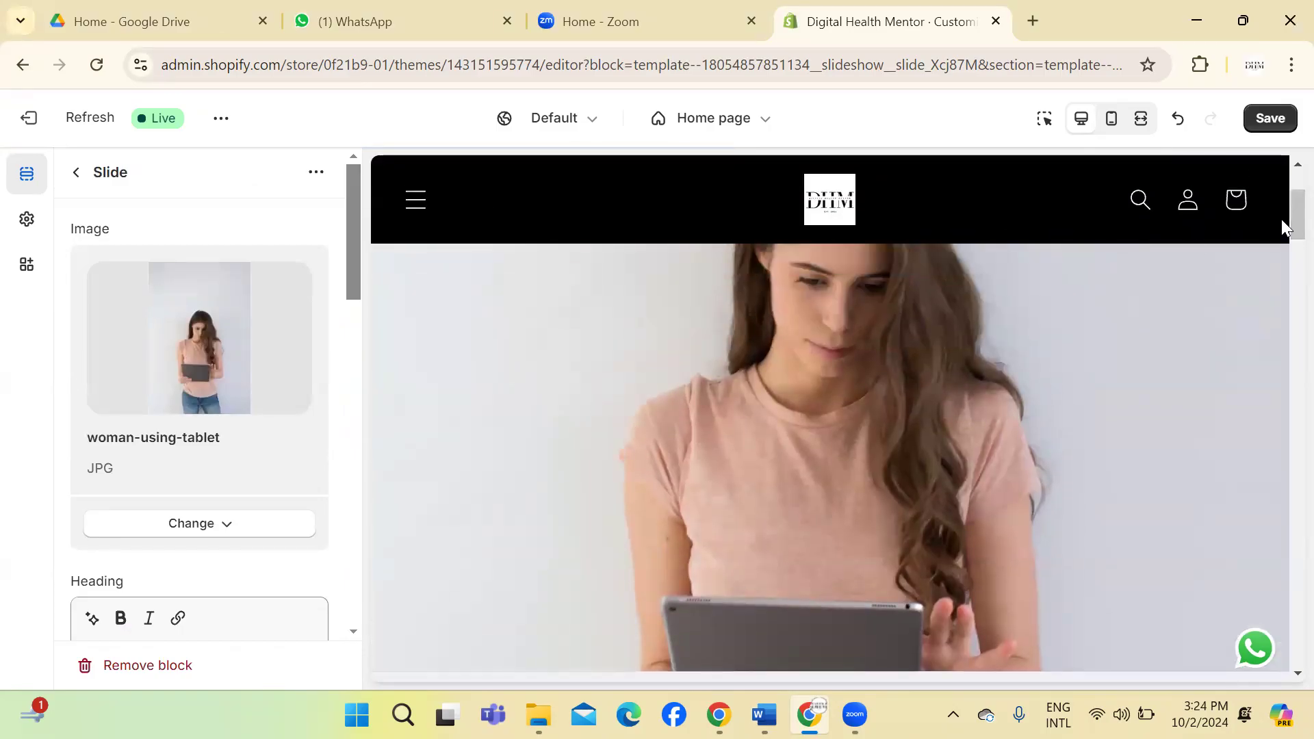
# Step: Reopen the second slide from the Slideshow section, enter the heading "Become Social Media Strategist" and set the heading size to Large
pyautogui.click(76, 171)
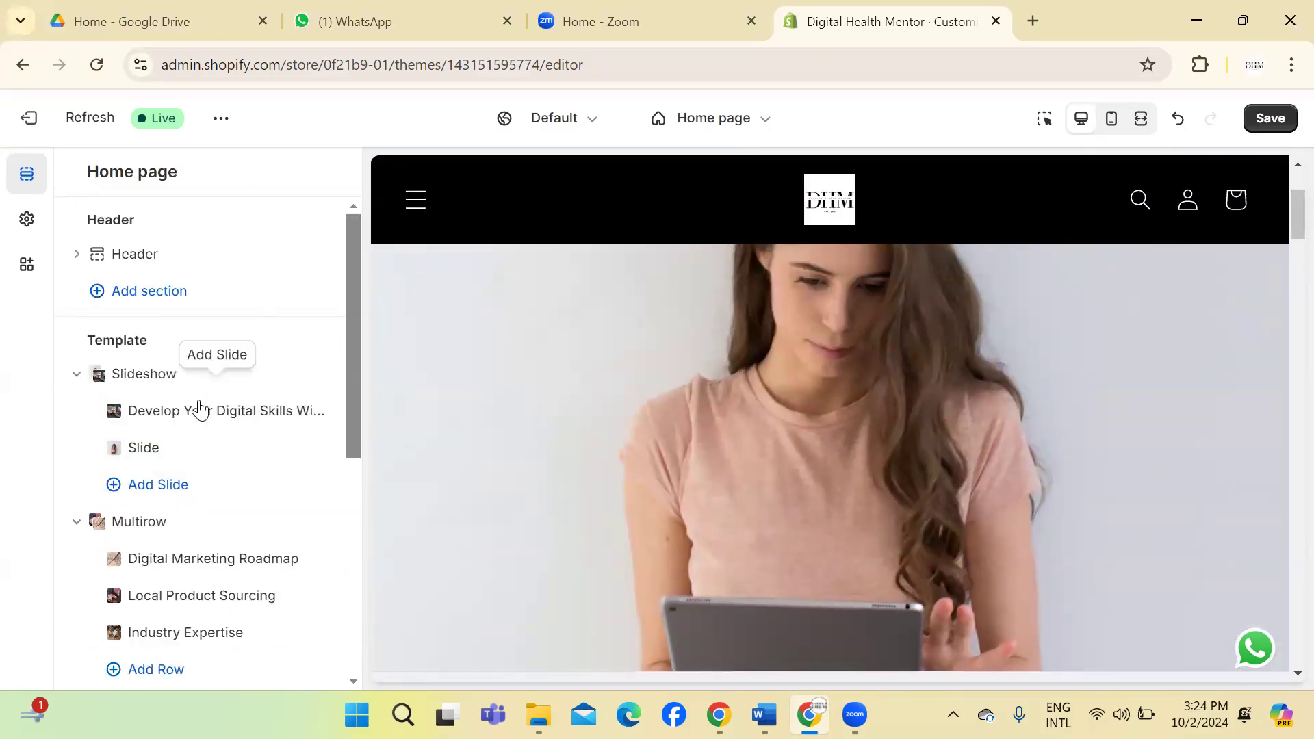
pyautogui.click(184, 457)
pyautogui.moveTo(350, 300); pyautogui.dragTo(349, 342)
pyautogui.click(241, 367)
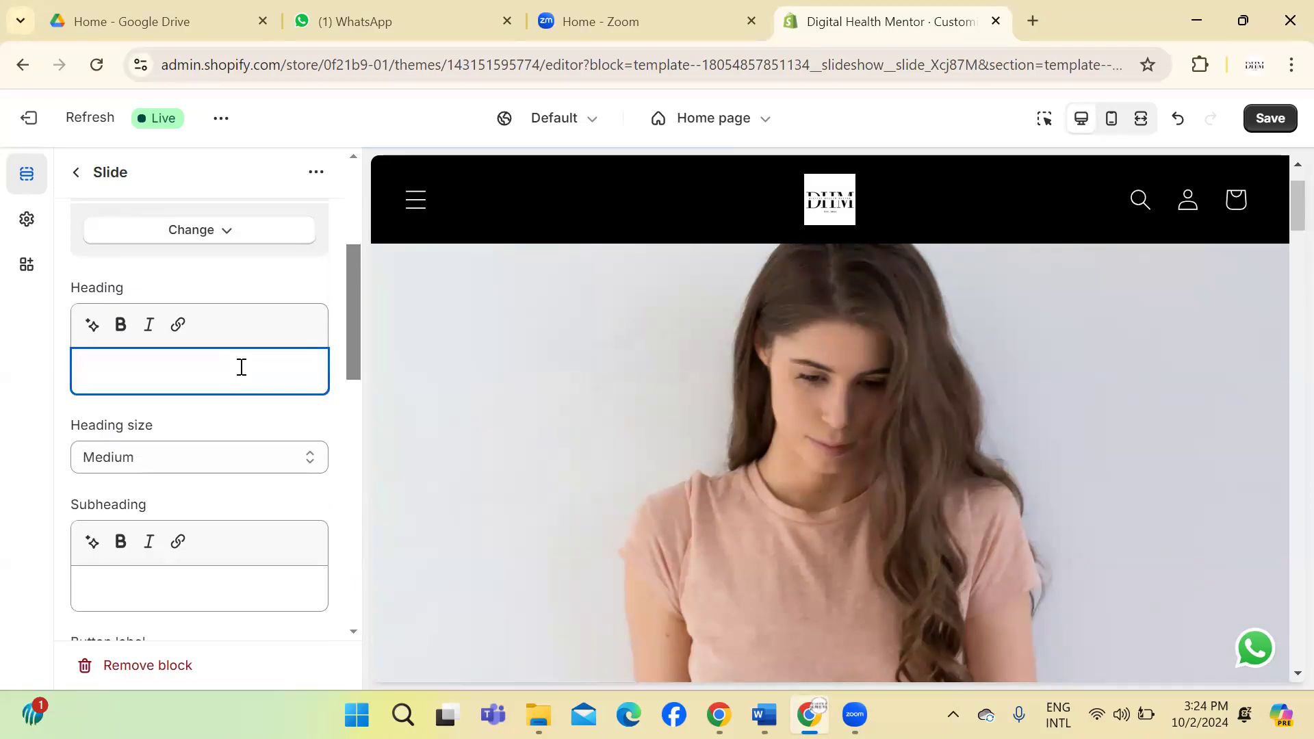
pyautogui.write('Become ')
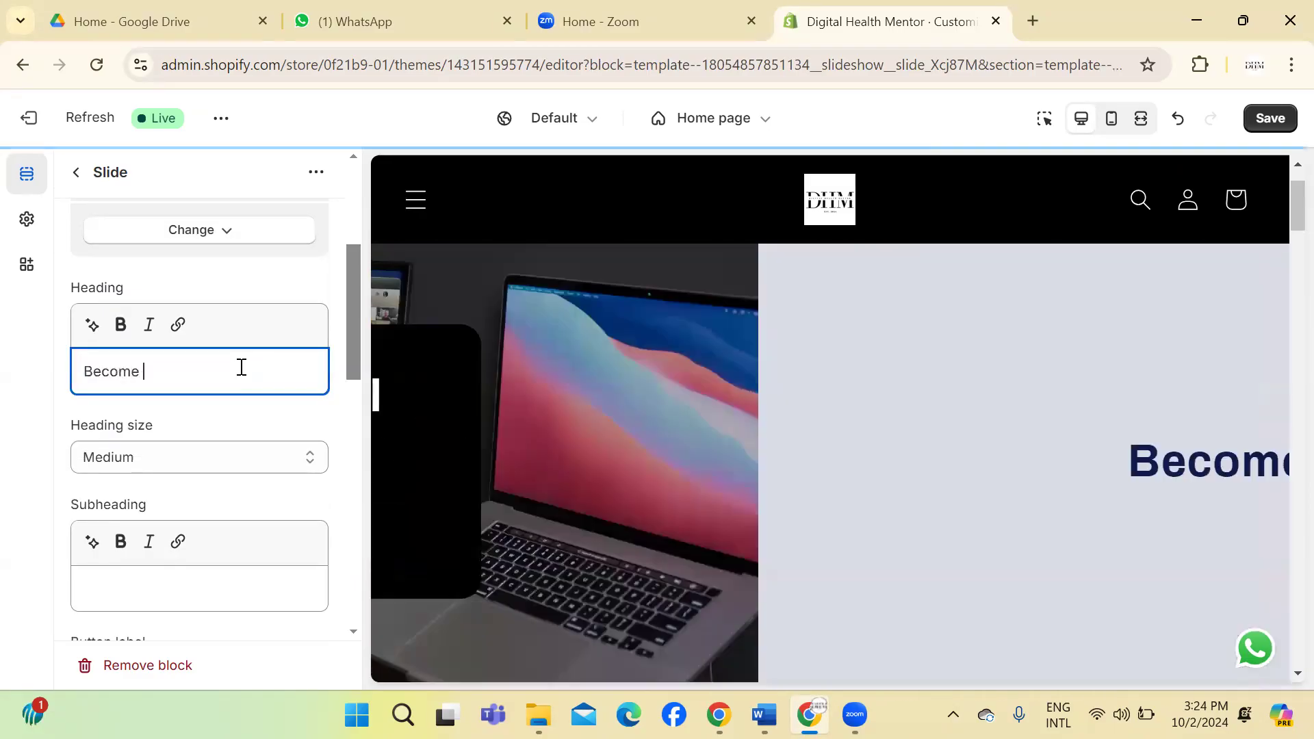
pyautogui.write('Social ')
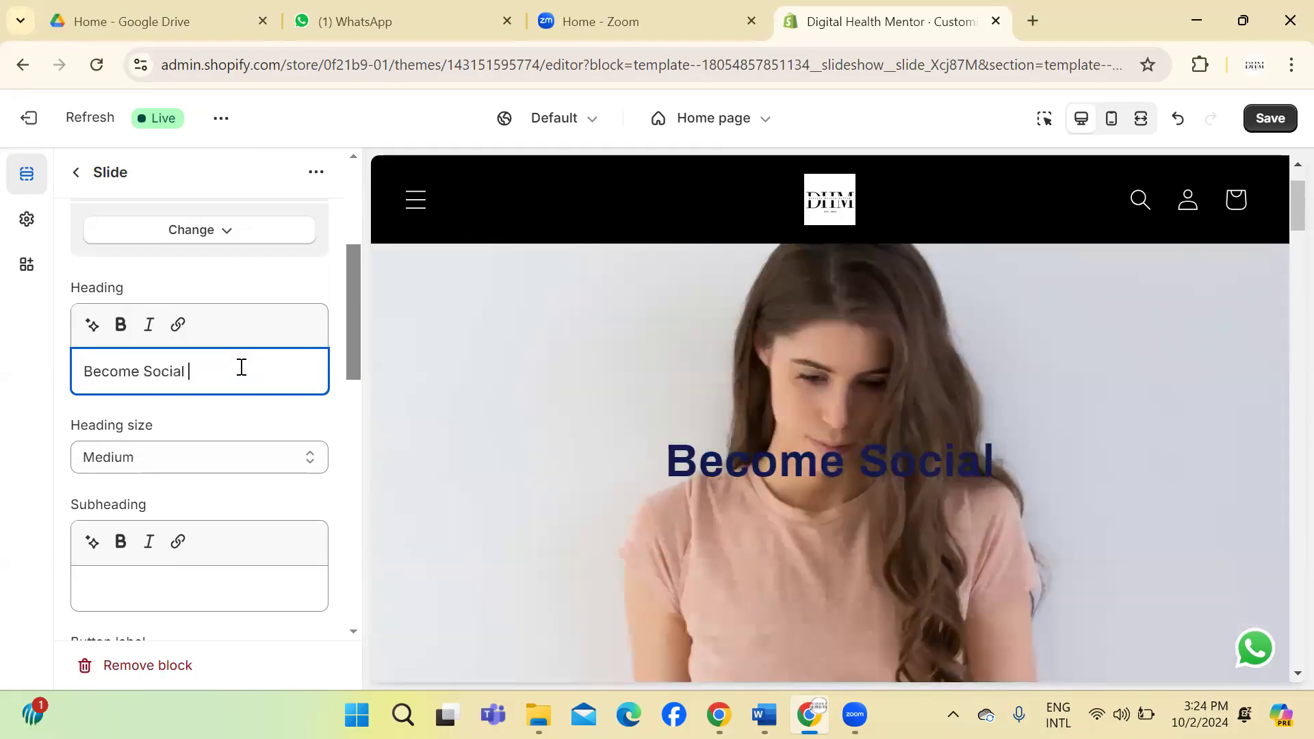
pyautogui.write('Medi')
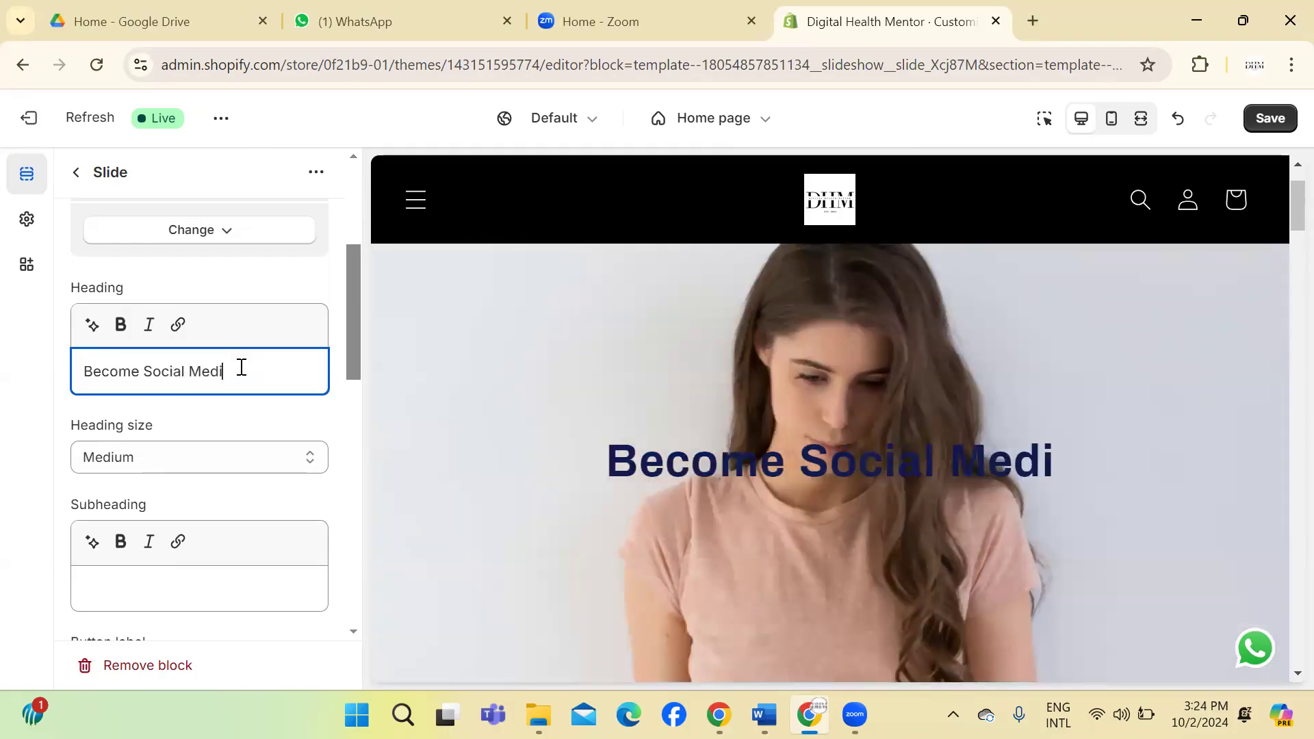
pyautogui.write('a St')
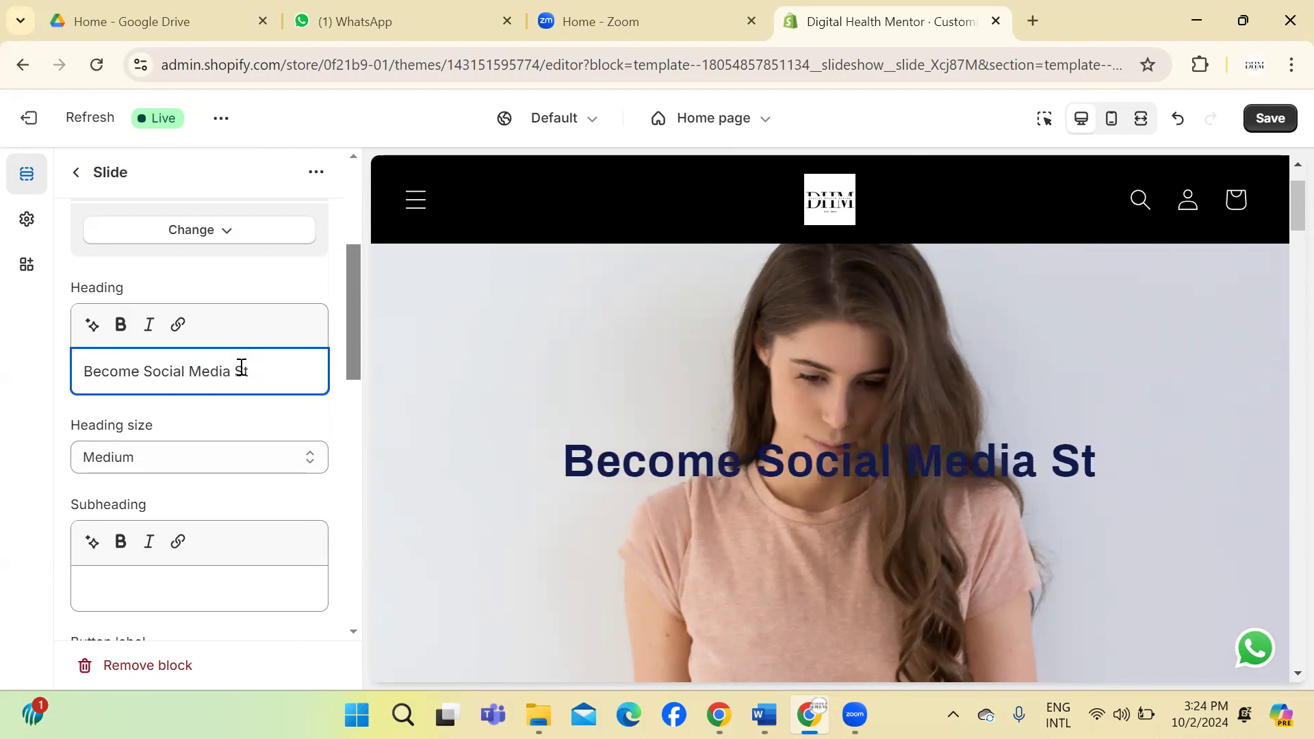
pyautogui.write('rategist')
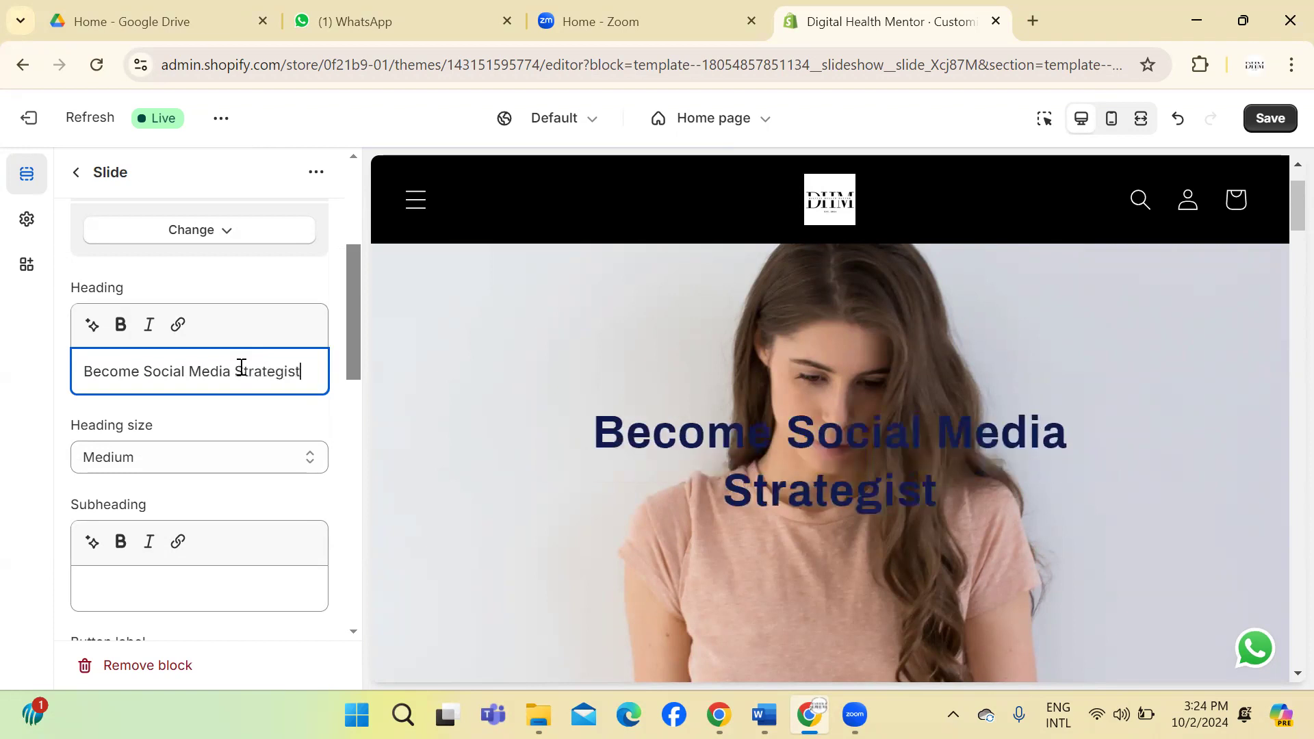
pyautogui.click(270, 460)
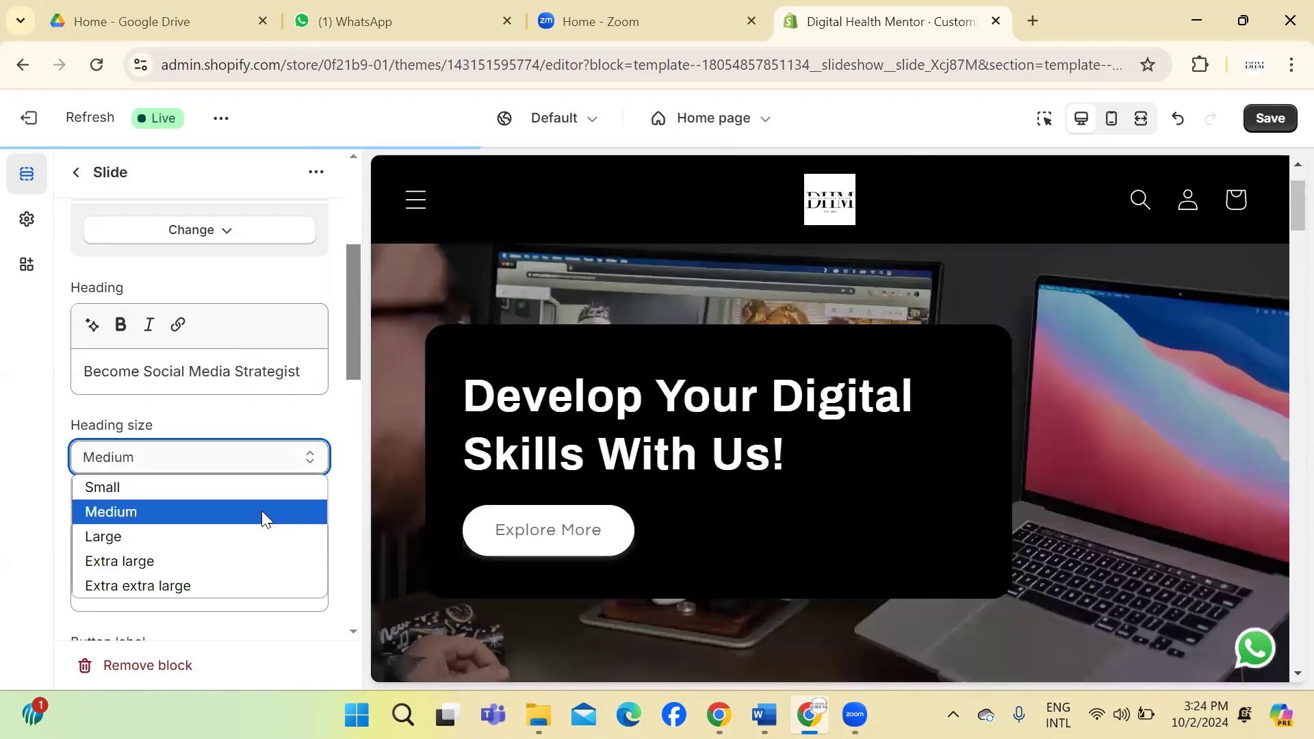
pyautogui.click(255, 527)
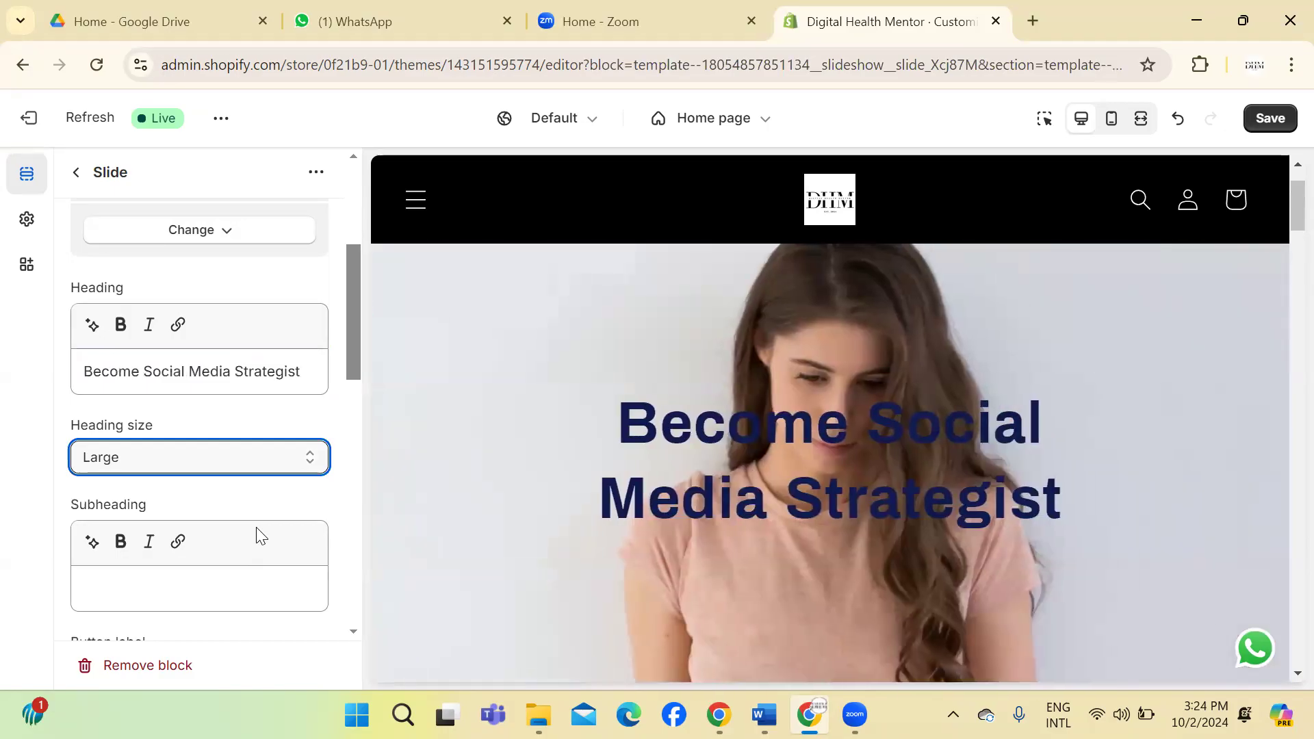
# Step: Link the slide's button to the Digital Marketing & Ecommerce Courses collection and enable the outline button style
pyautogui.moveTo(351, 327); pyautogui.dragTo(363, 404)
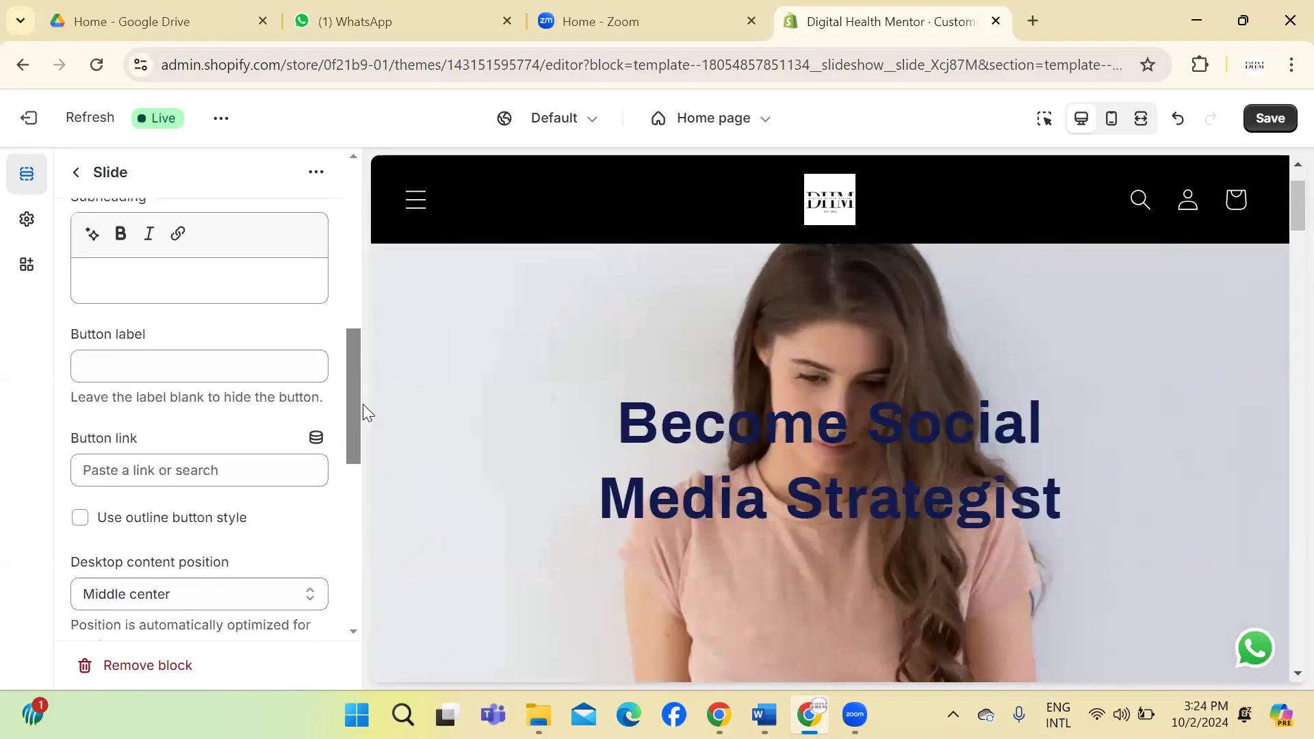
pyautogui.click(270, 350)
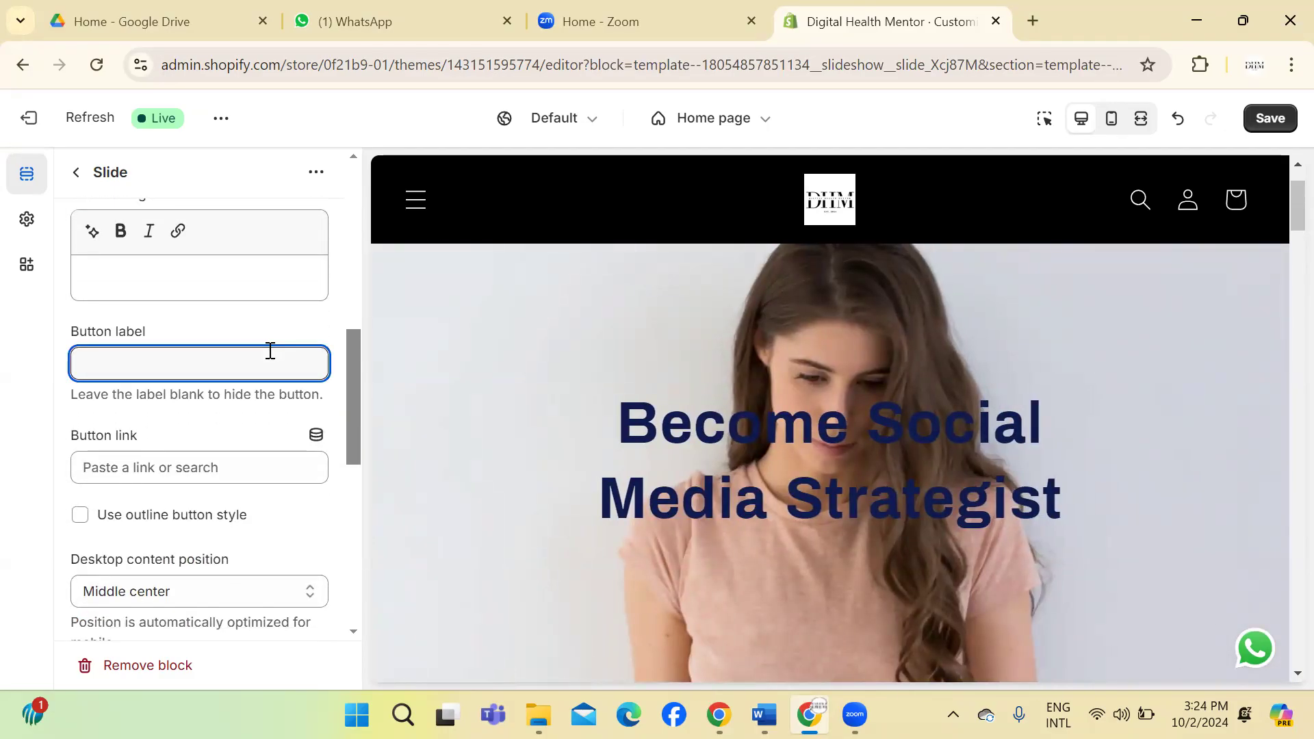
pyautogui.click(178, 465)
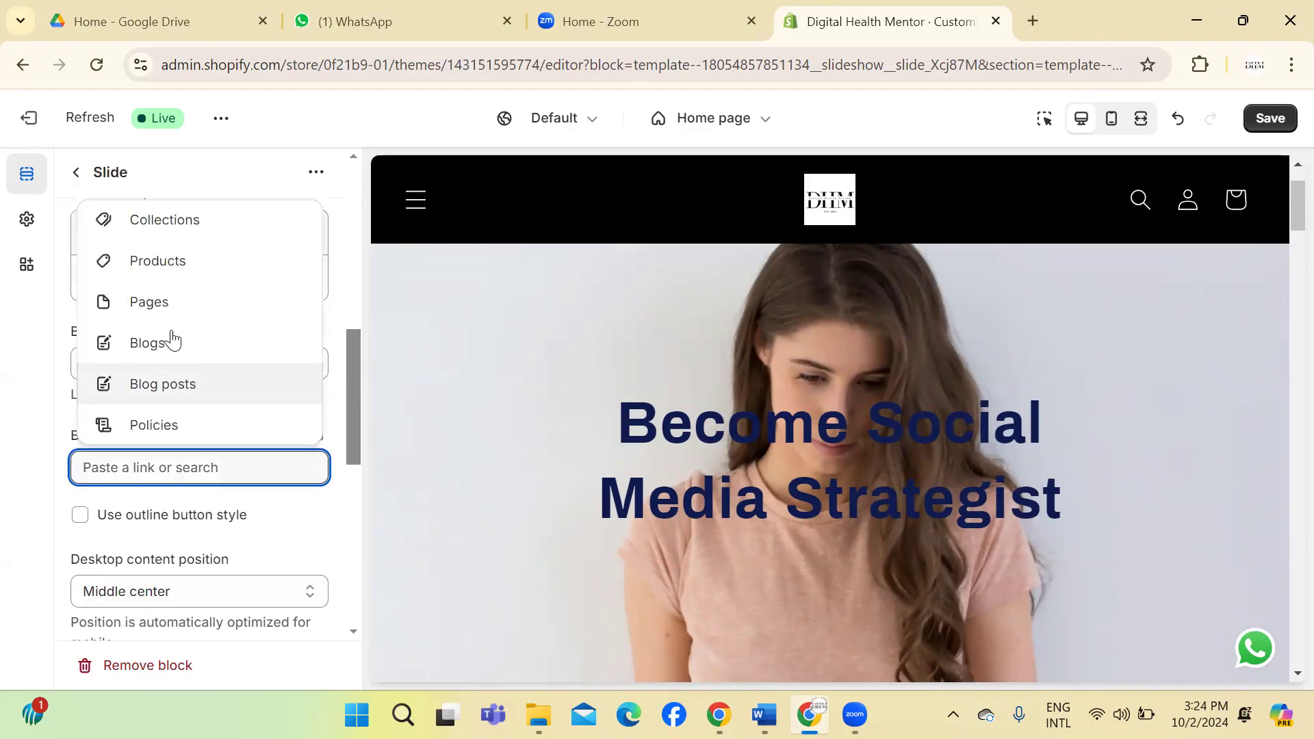
pyautogui.click(195, 226)
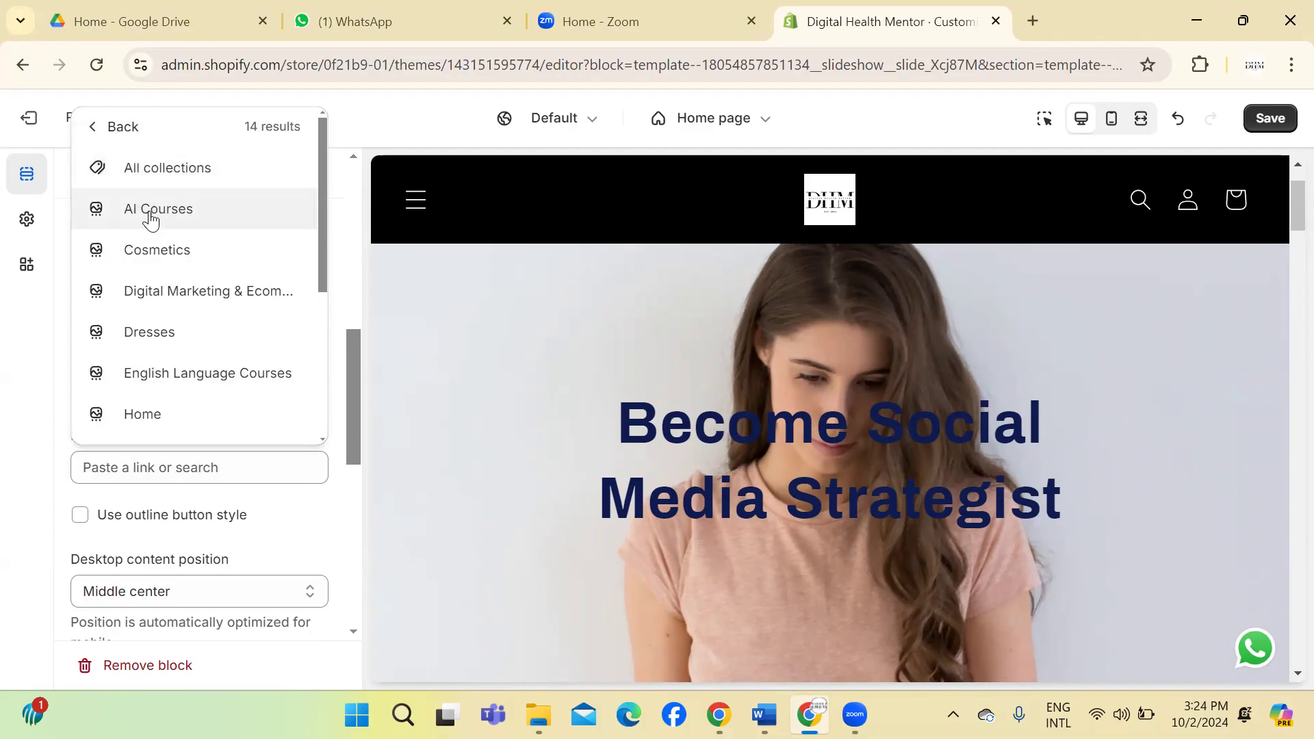
pyautogui.click(177, 293)
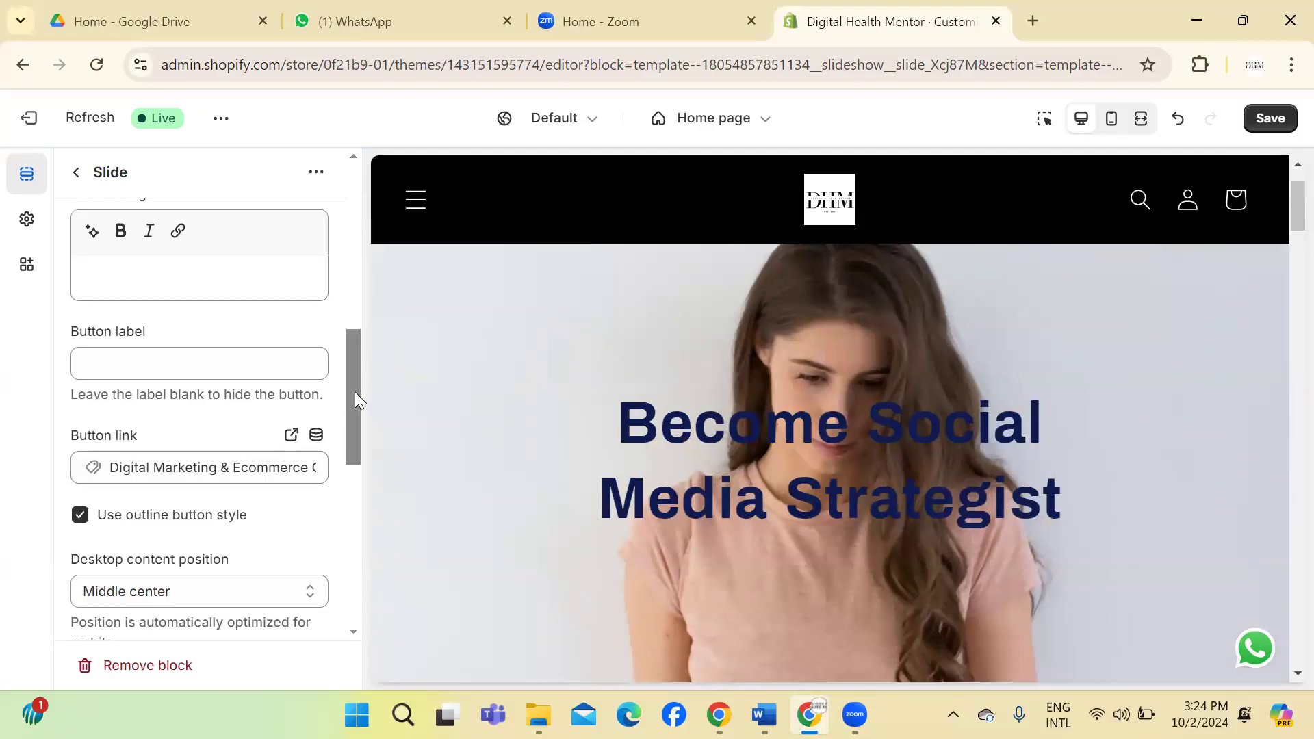
# Step: Show the slide's container on desktop and, after trying Middle right, set the desktop content position to Bottom center
pyautogui.moveTo(355, 392); pyautogui.dragTo(347, 462)
pyautogui.click(80, 457)
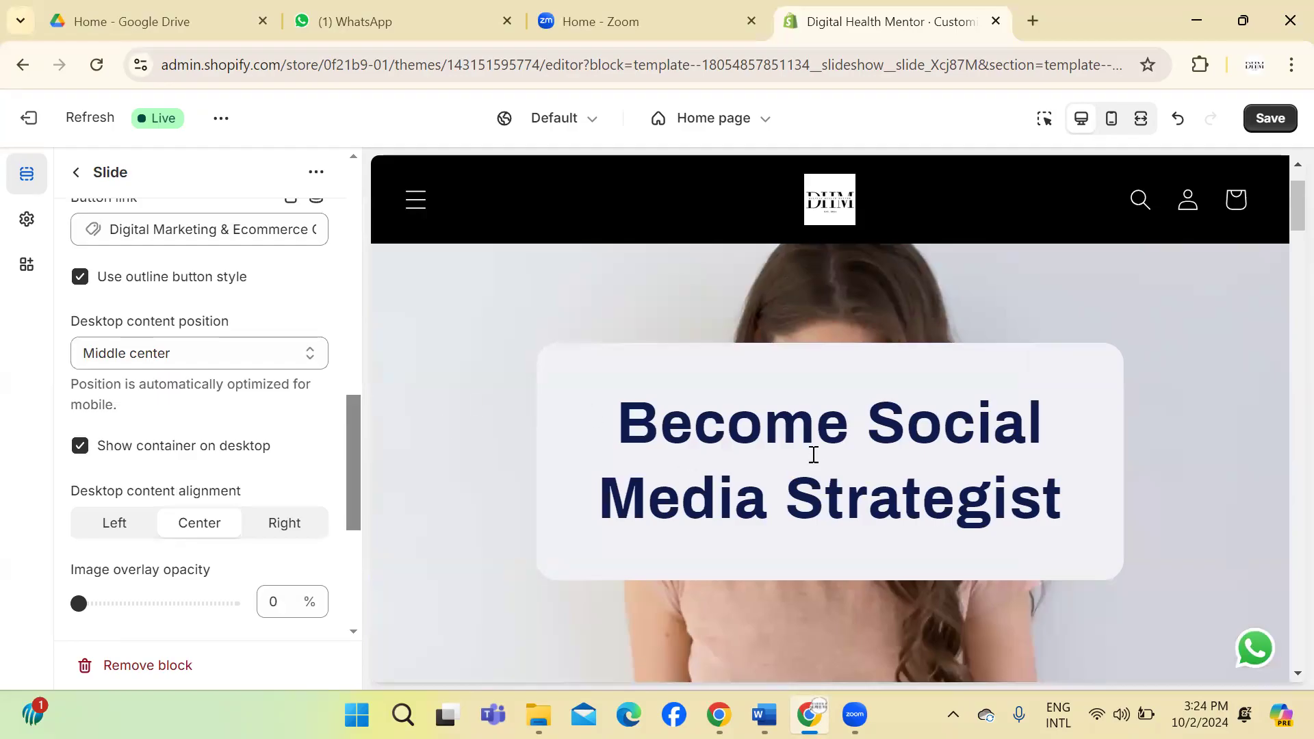
pyautogui.click(281, 352)
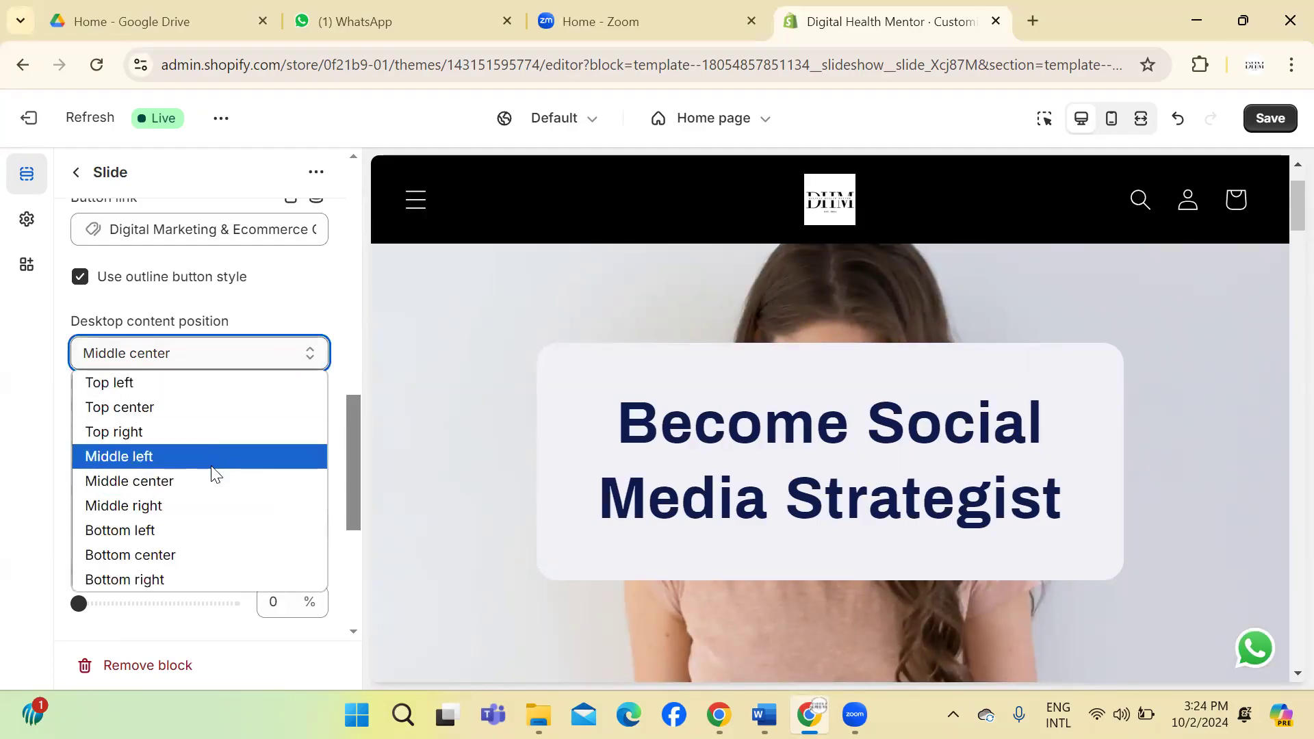
pyautogui.click(212, 504)
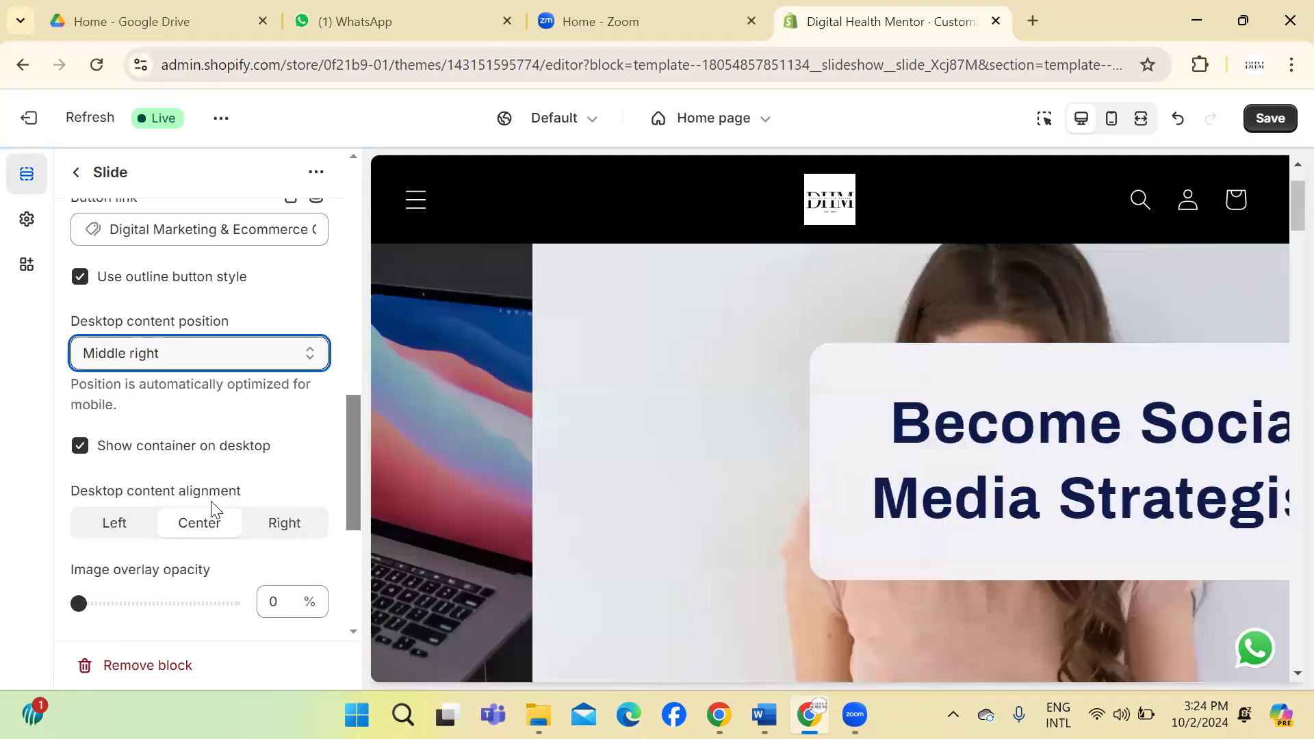
pyautogui.click(247, 363)
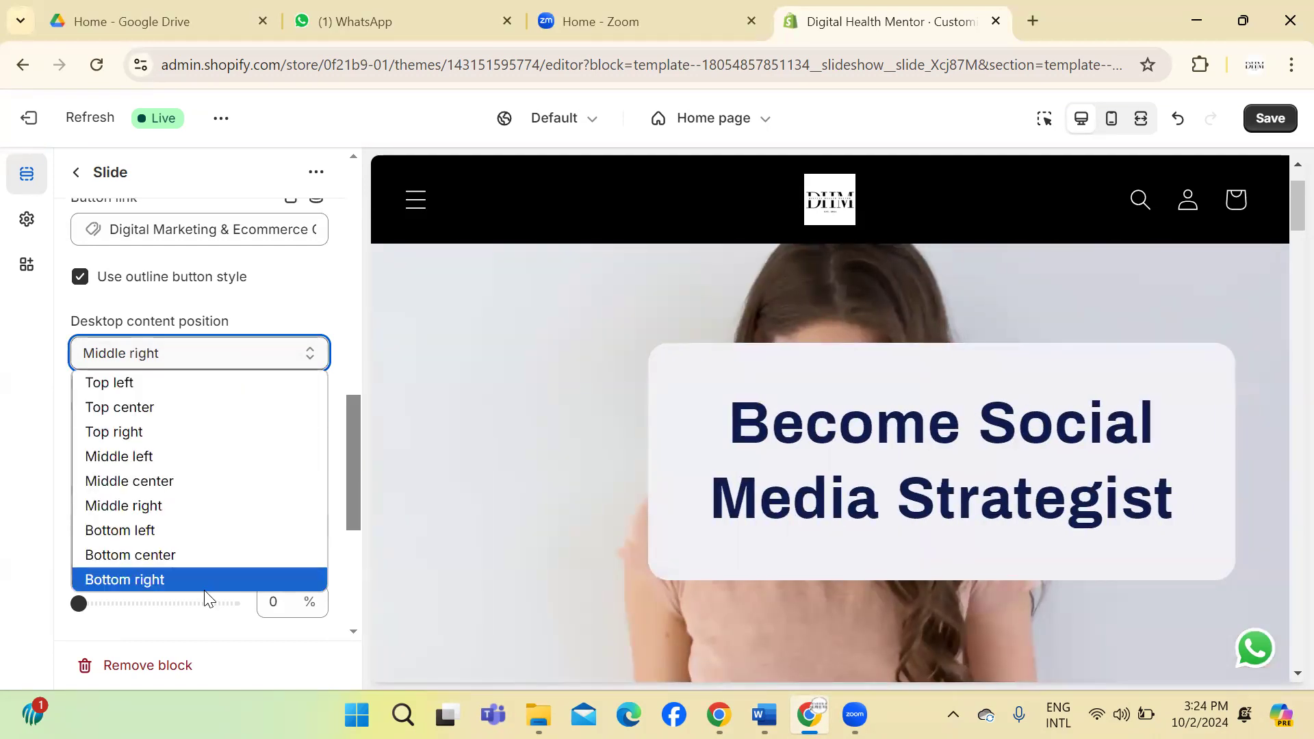
pyautogui.click(163, 564)
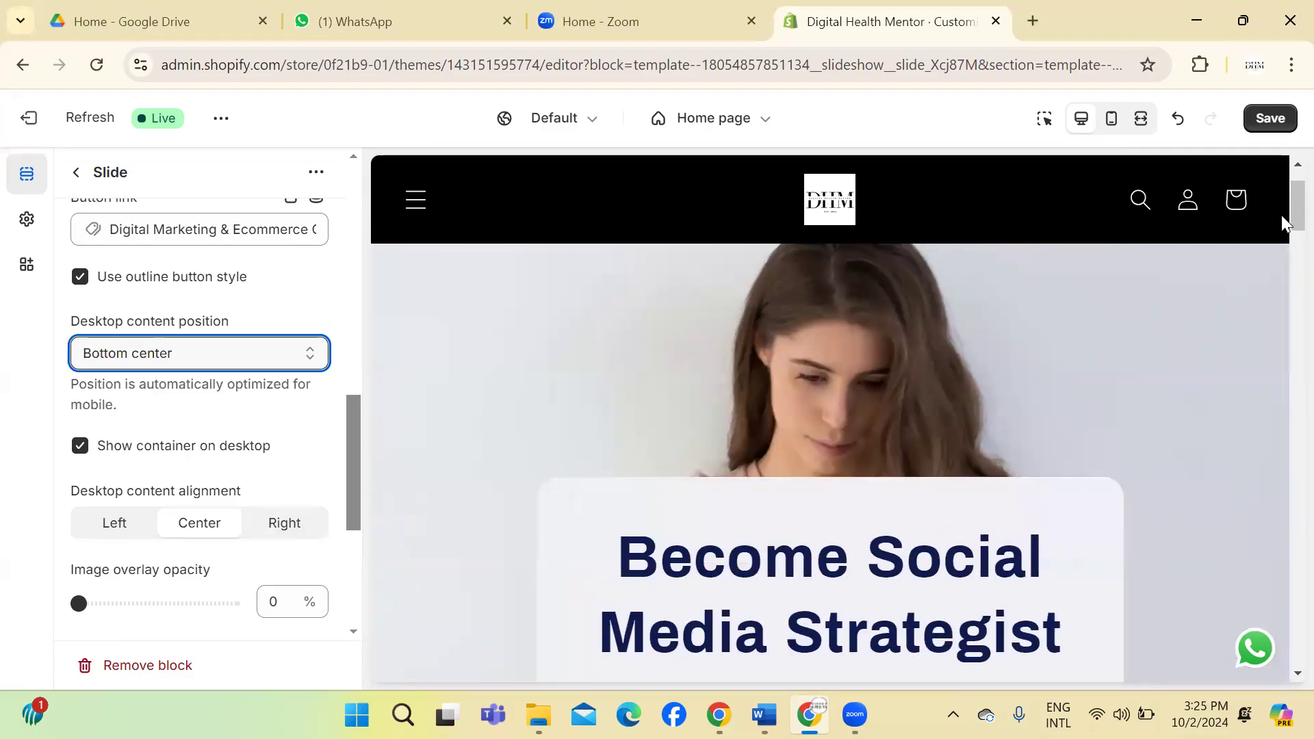
pyautogui.scroll(-4, 1281, 227)
pyautogui.scroll(3, 1281, 219)
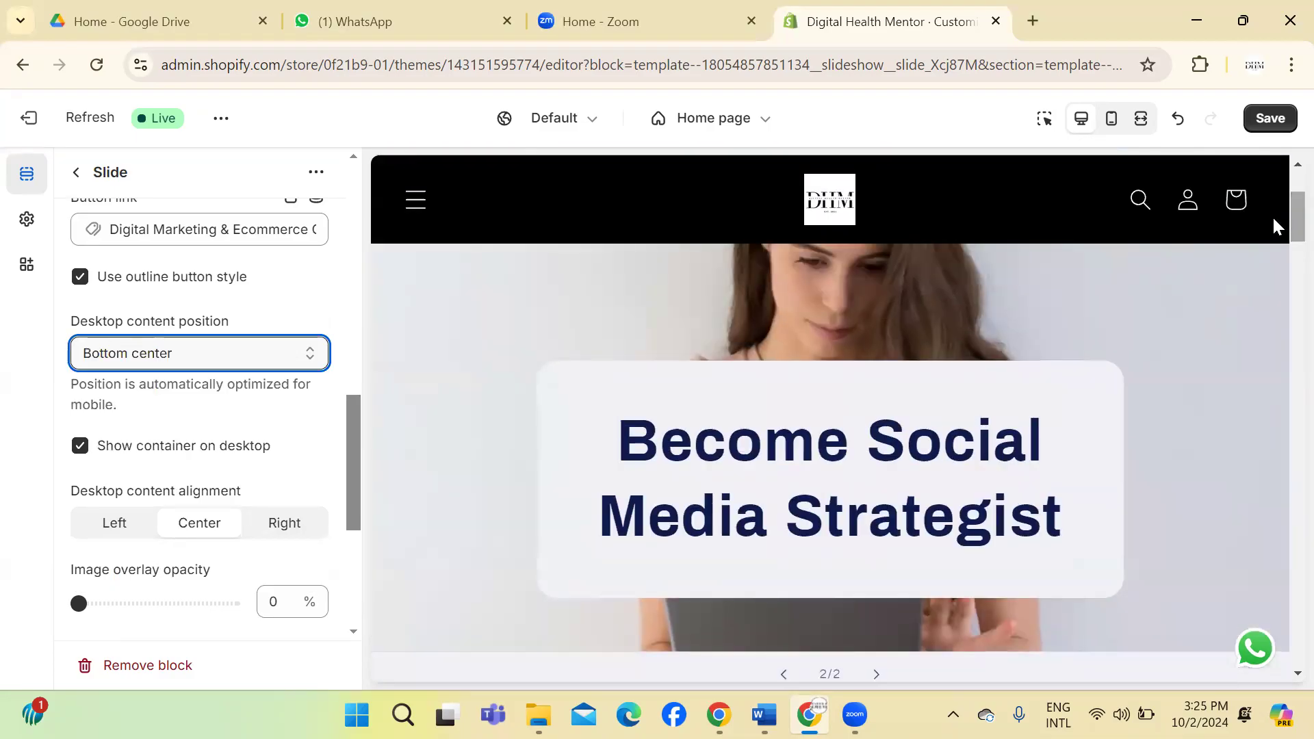
# Step: Label the slide's button "Explore More", test its link in the preview and return to the home page editor
pyautogui.moveTo(359, 444); pyautogui.dragTo(349, 365)
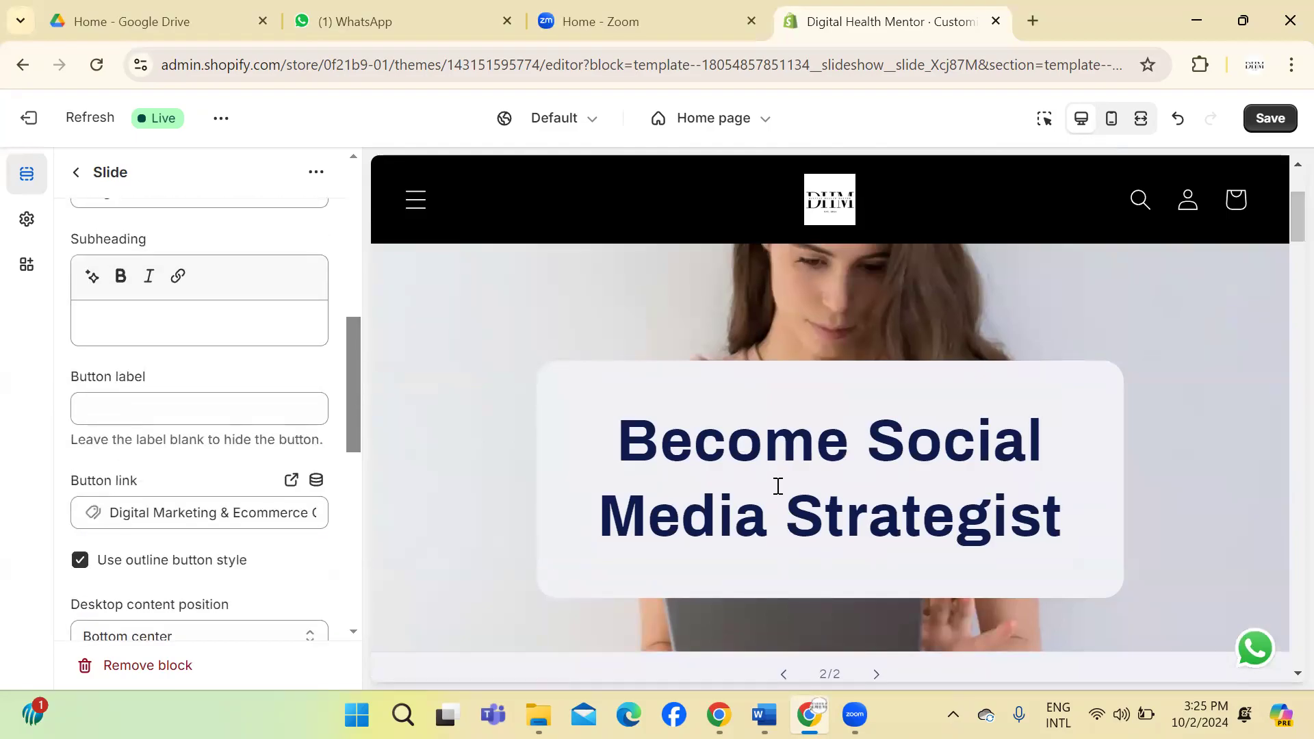
pyautogui.click(135, 407)
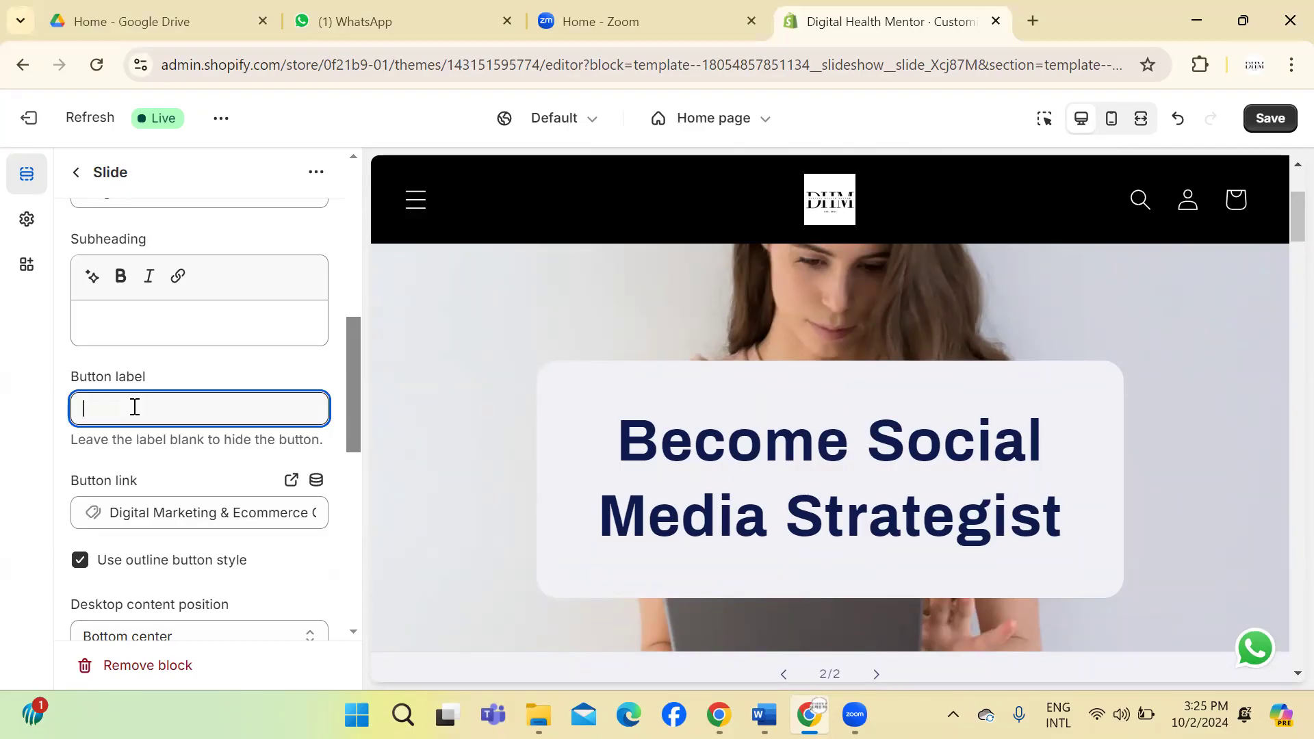
pyautogui.write('Explore More')
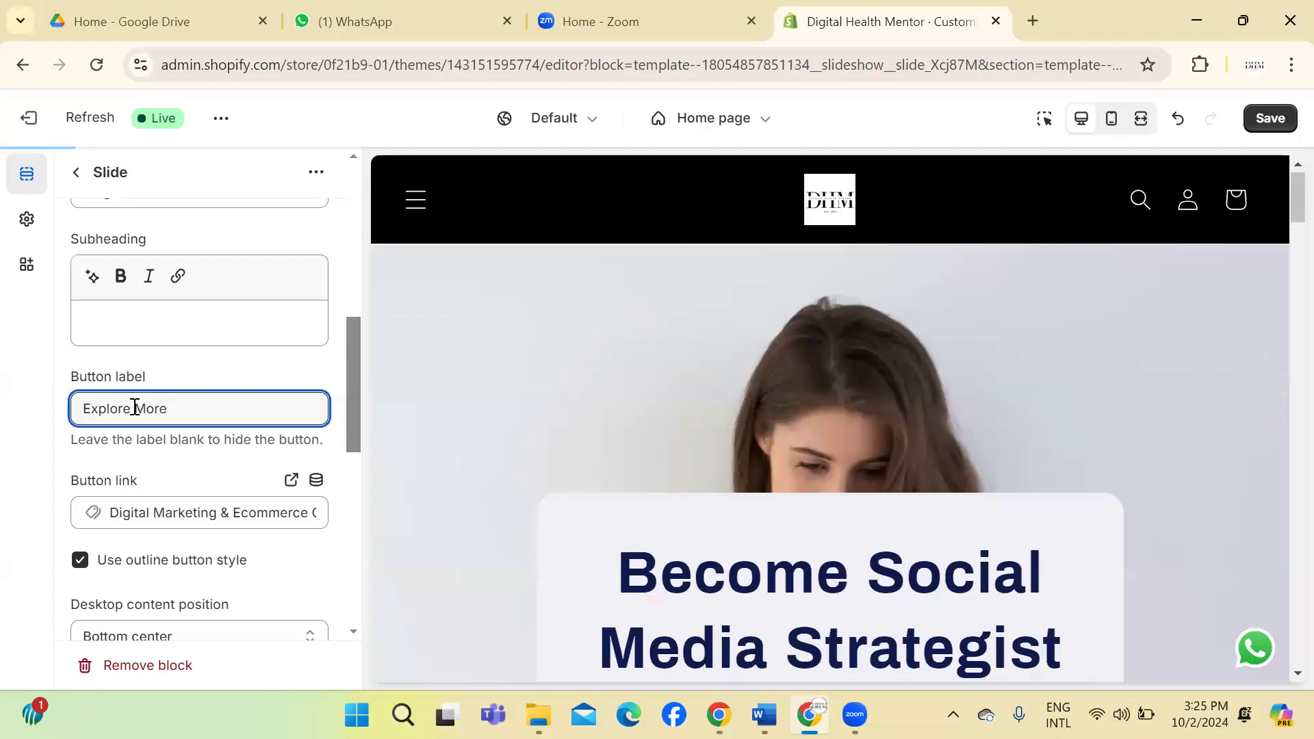
pyautogui.scroll(-4, 1281, 205)
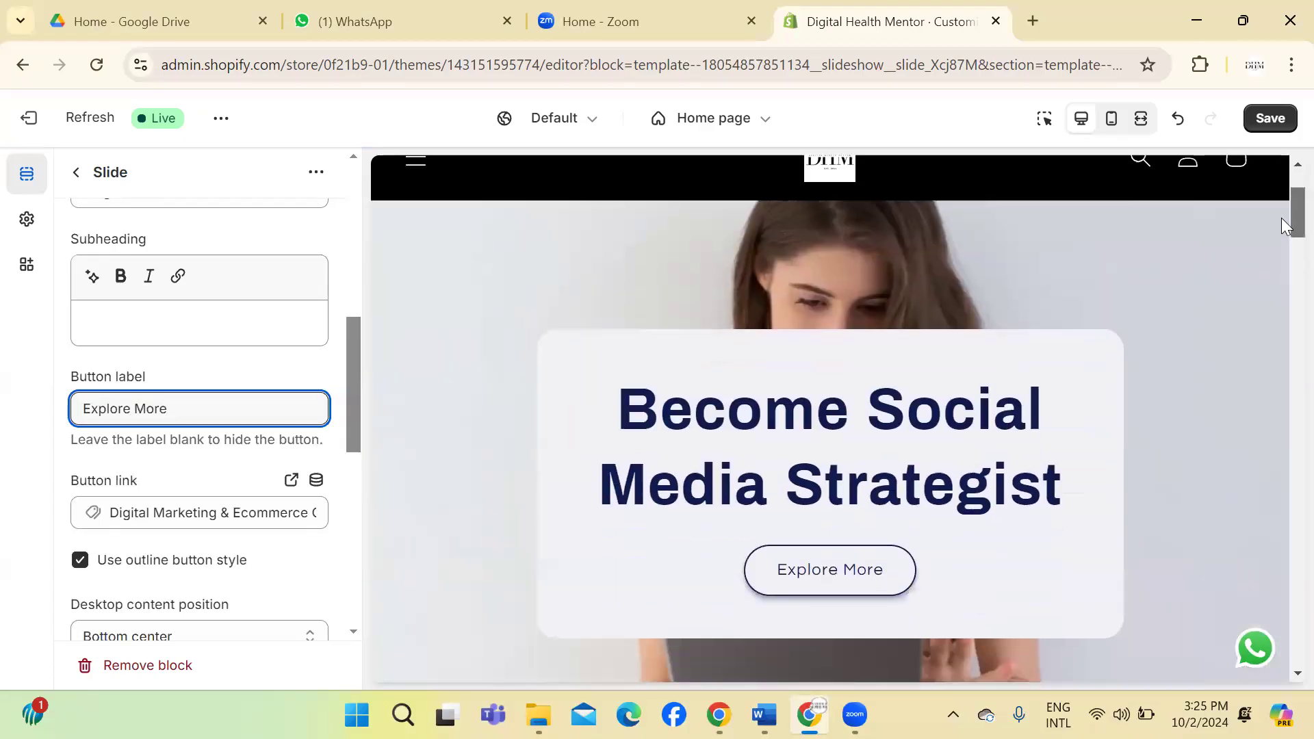
pyautogui.click(854, 476)
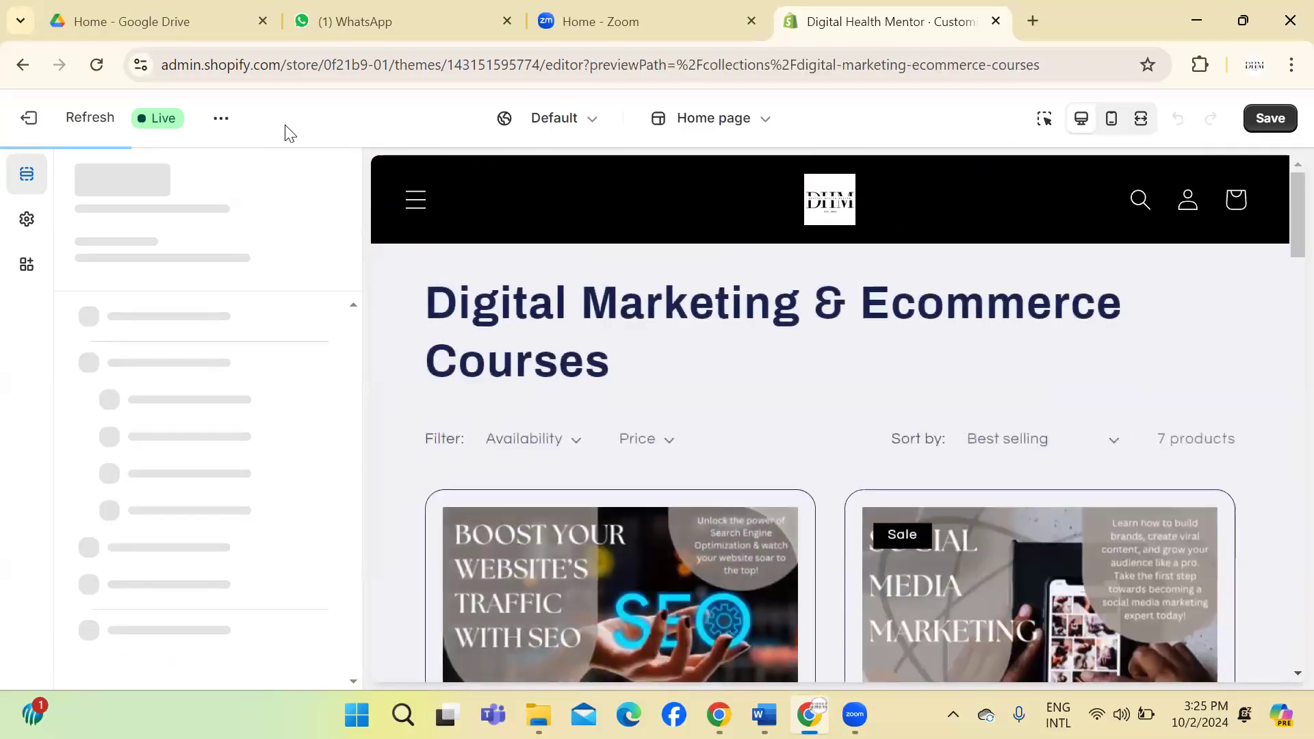
pyautogui.click(23, 66)
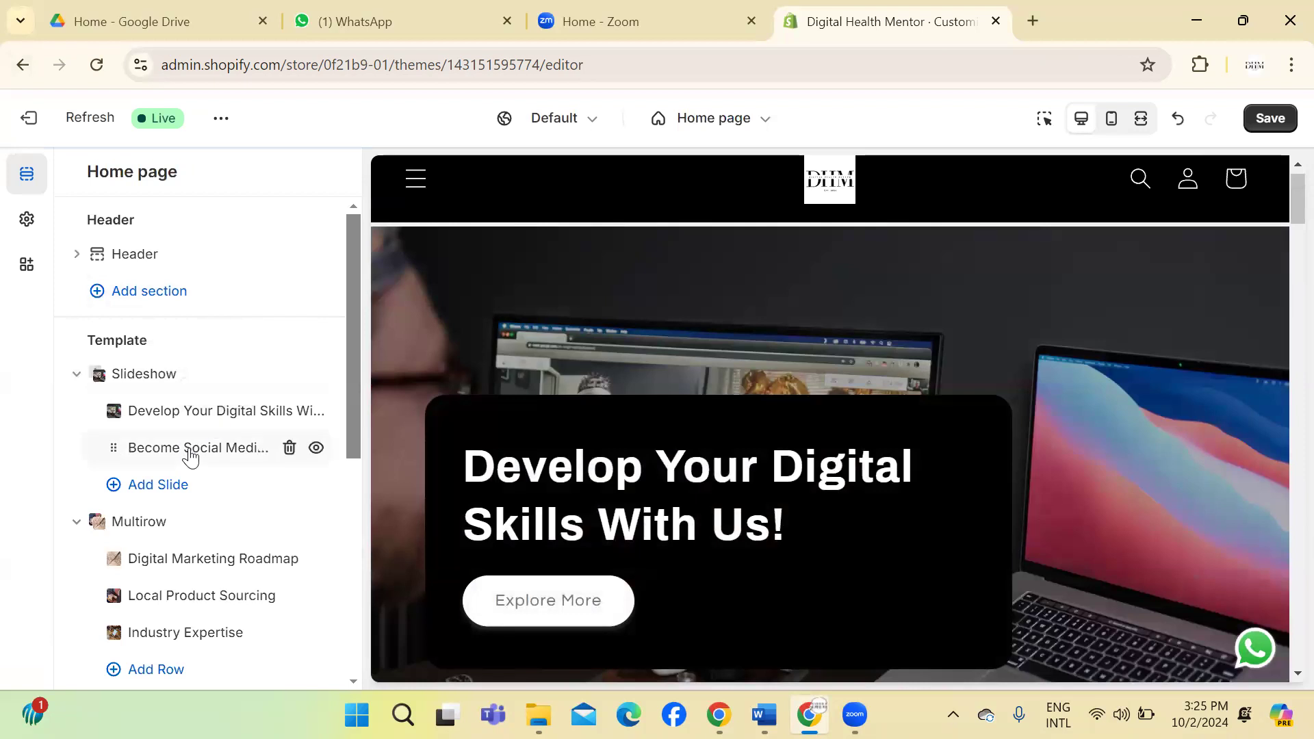
# Step: Reopen the "Become Social Media Strategist" slide, reselect Bottom center as its desktop content position and save the theme changes
pyautogui.click(192, 453)
pyautogui.moveTo(345, 267); pyautogui.dragTo(348, 450)
pyautogui.click(274, 401)
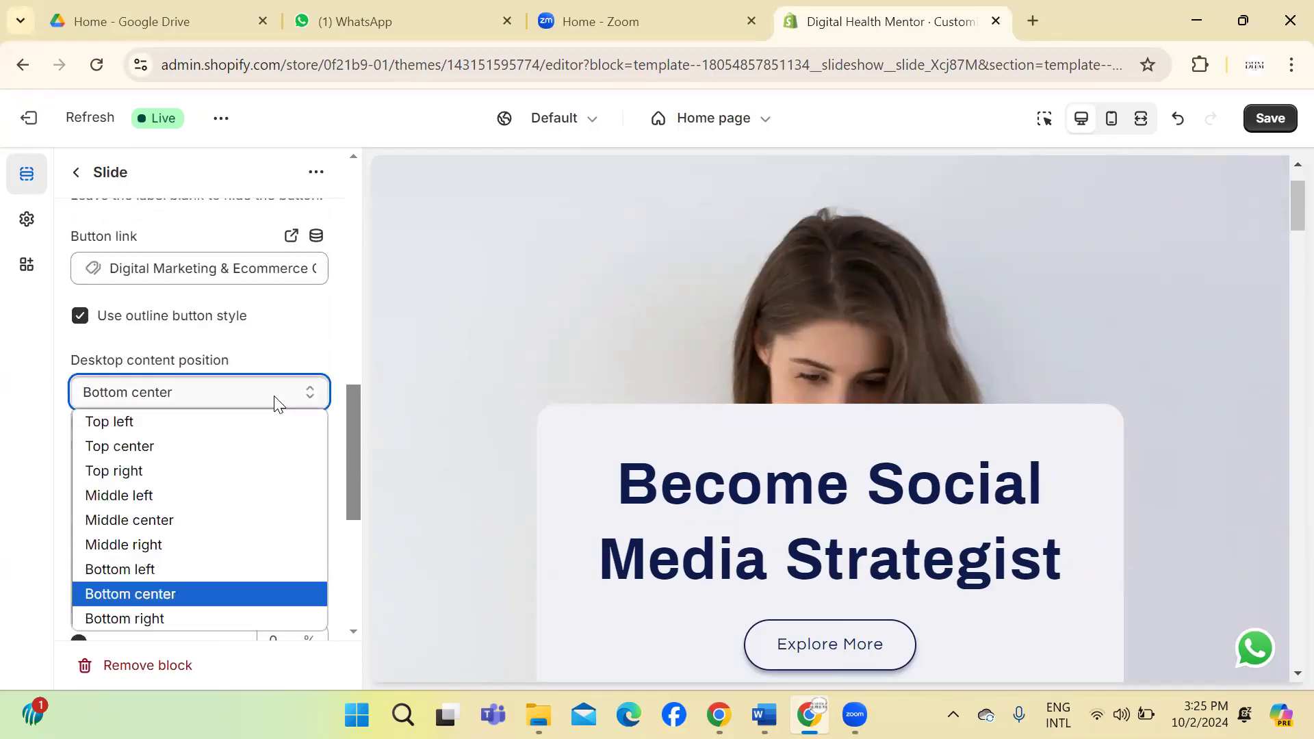
pyautogui.click(211, 593)
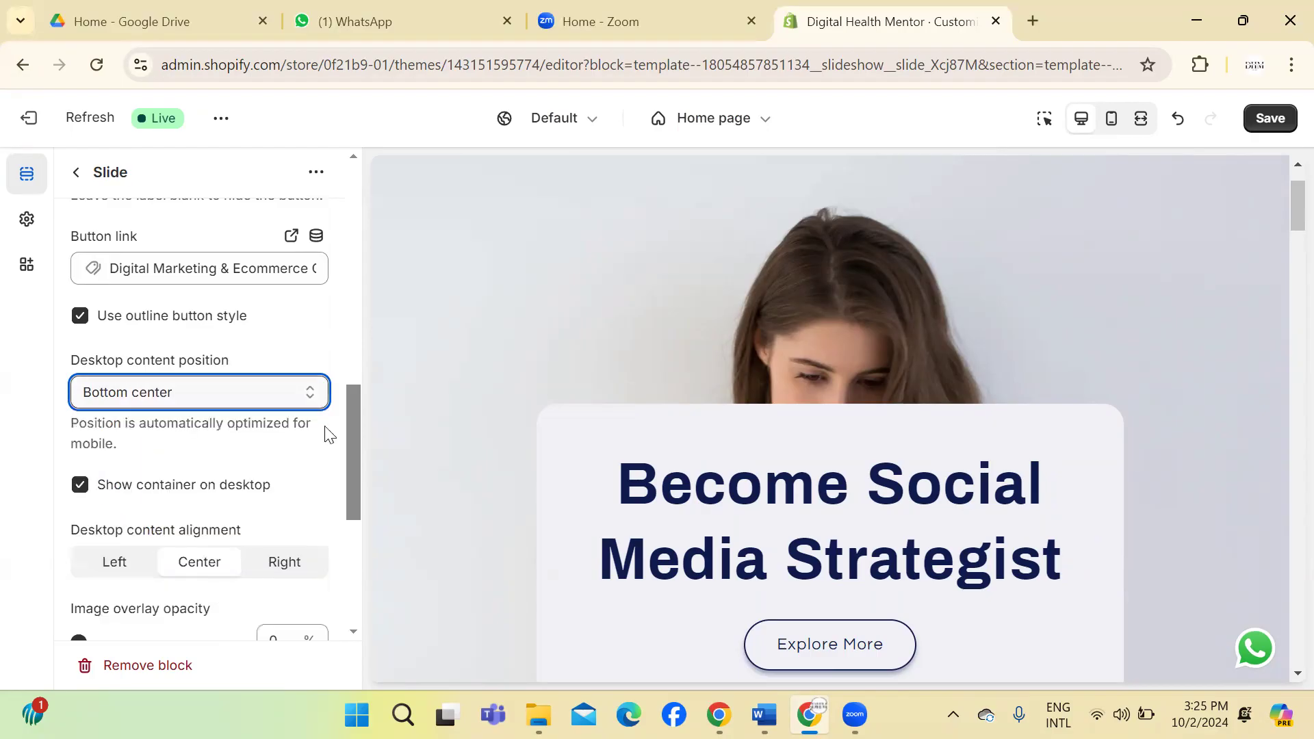
pyautogui.moveTo(349, 397); pyautogui.dragTo(349, 511)
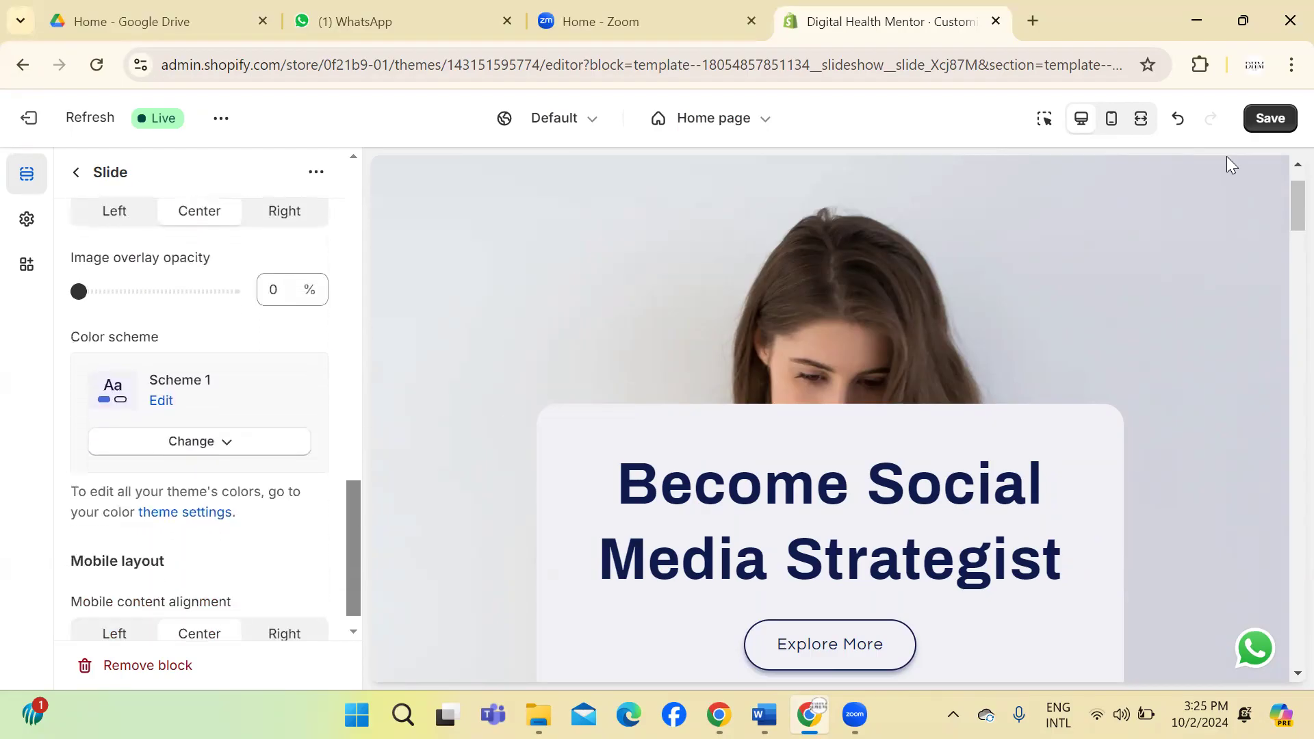
pyautogui.click(1268, 118)
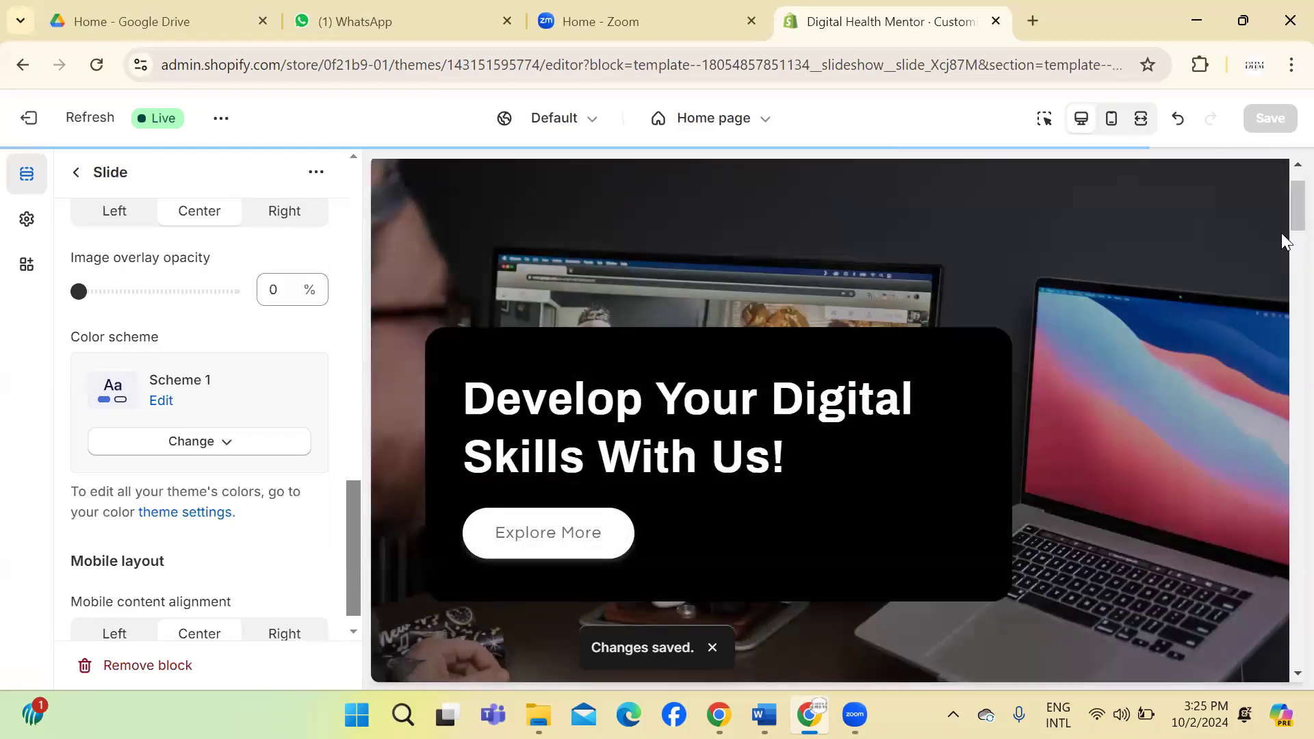
# Step: Return to the home page section list and add a third image slide to the Slideshow section
pyautogui.click(76, 173)
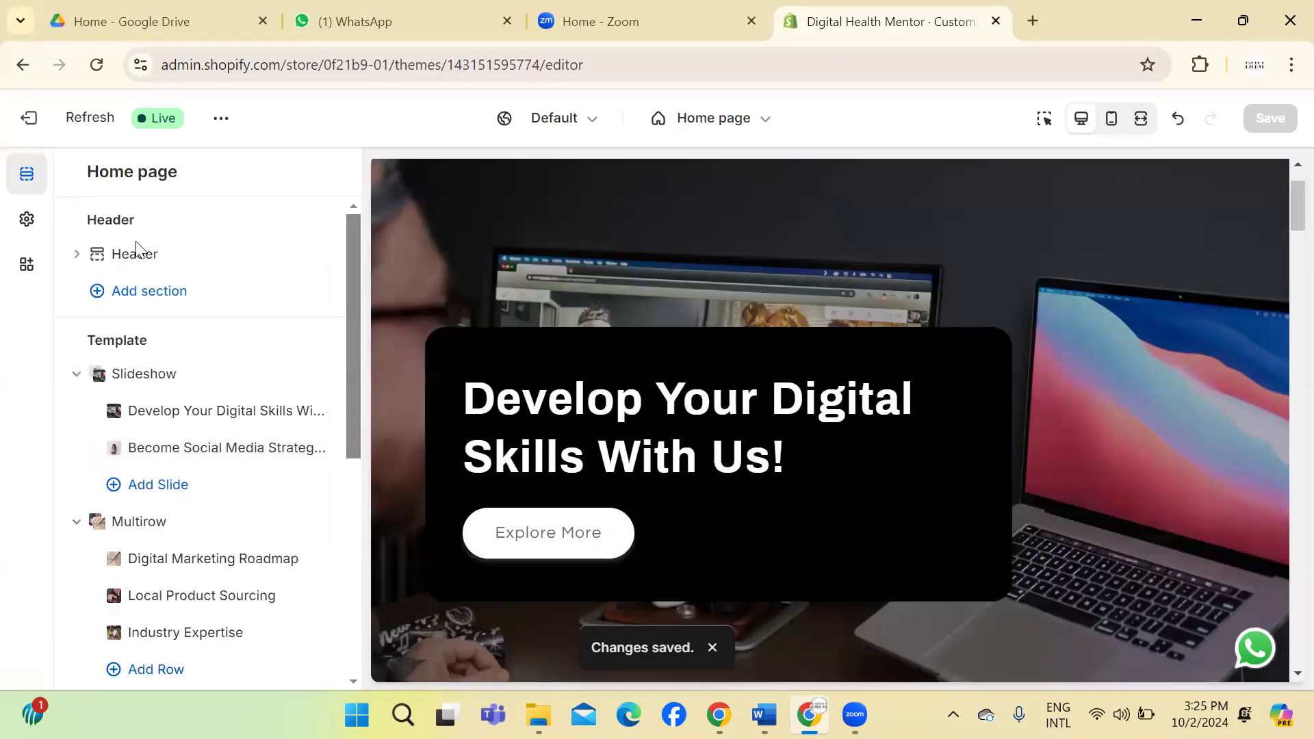
pyautogui.click(78, 377)
pyautogui.click(79, 378)
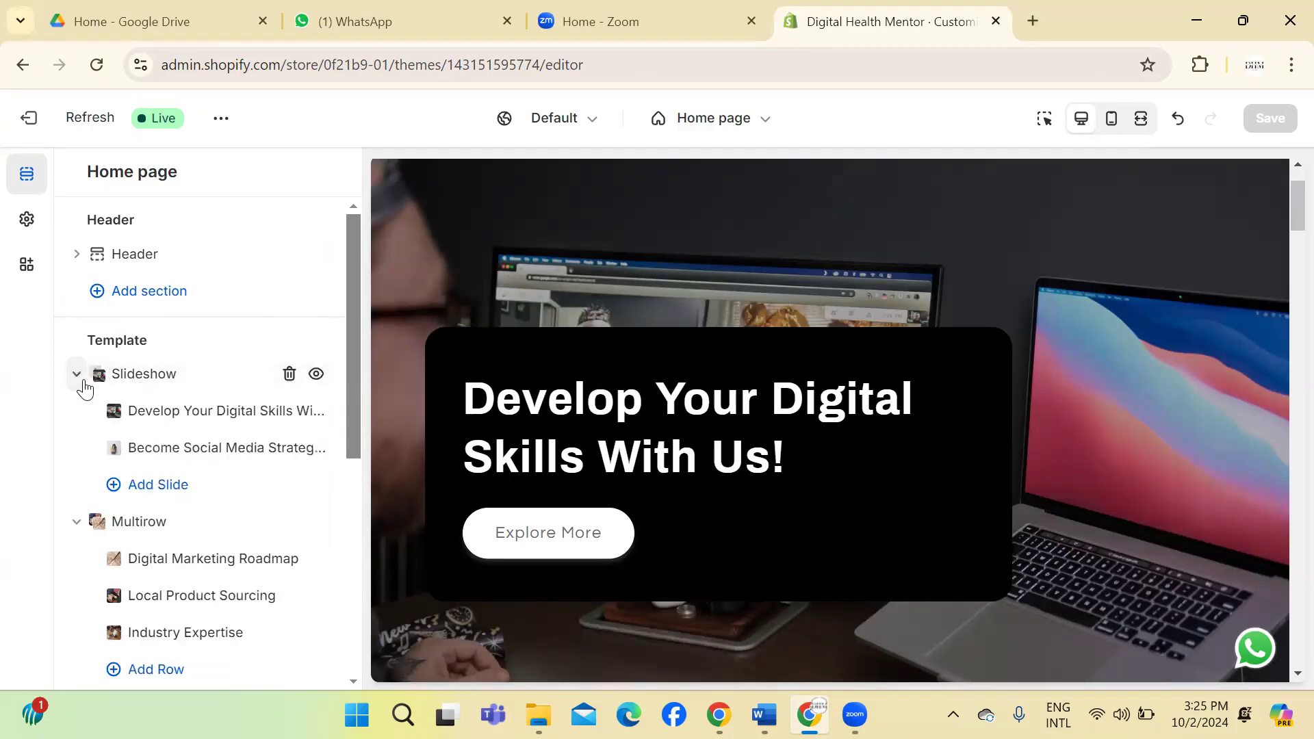
pyautogui.click(116, 492)
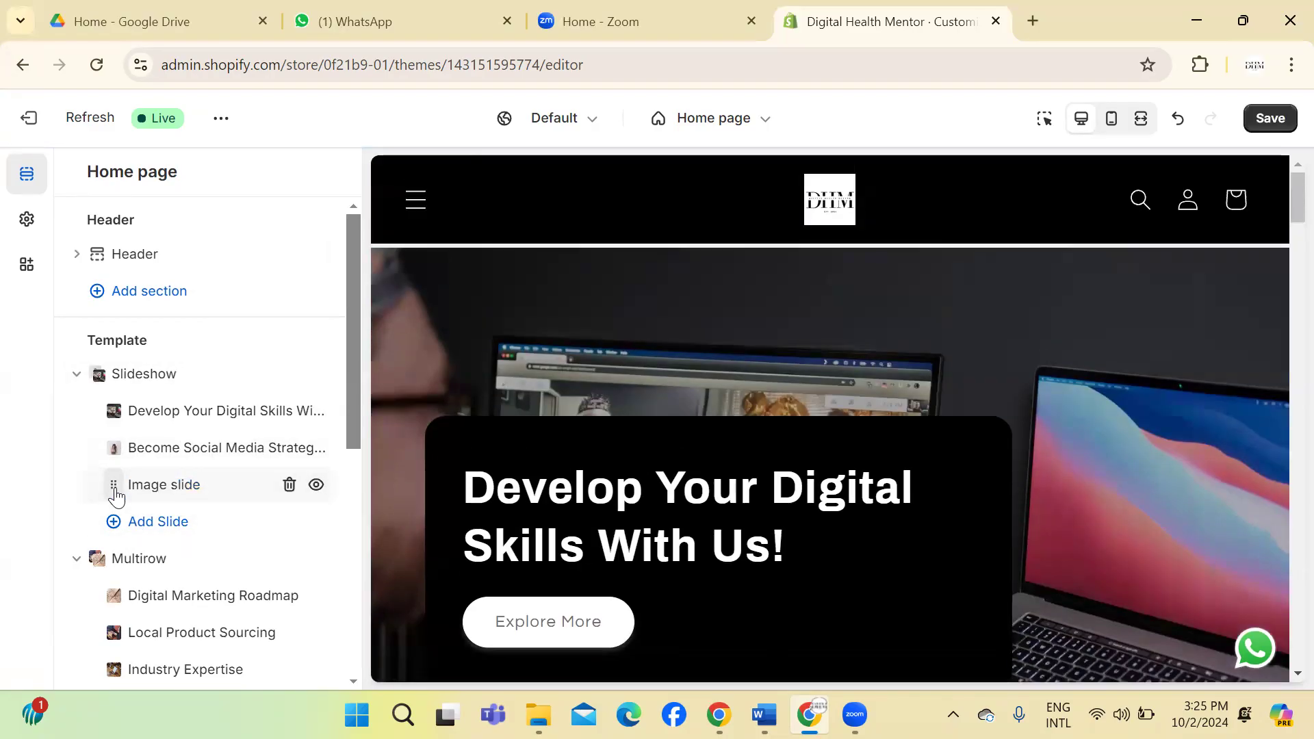
# Step: Inspect the page's code, search it for "size slider", open the new image slide's settings and close the developer tools
pyautogui.rightClick(765, 383)
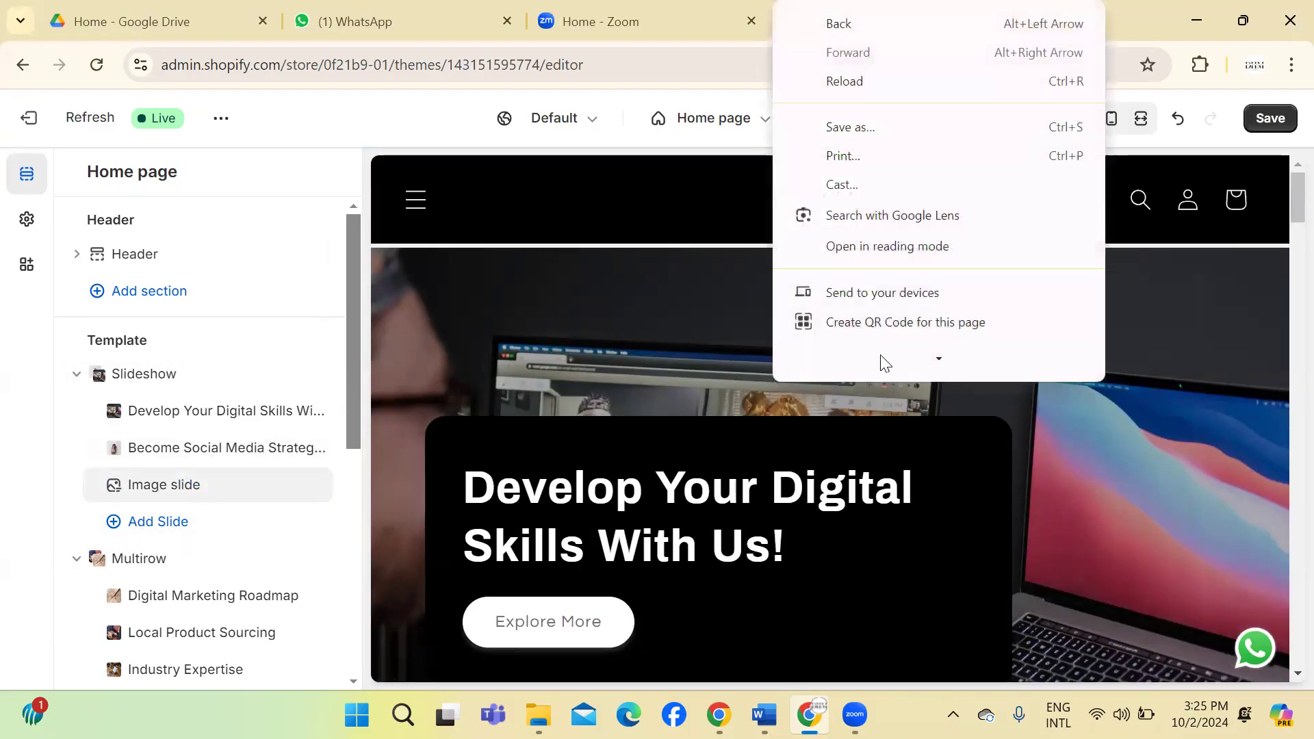
pyautogui.click(928, 366)
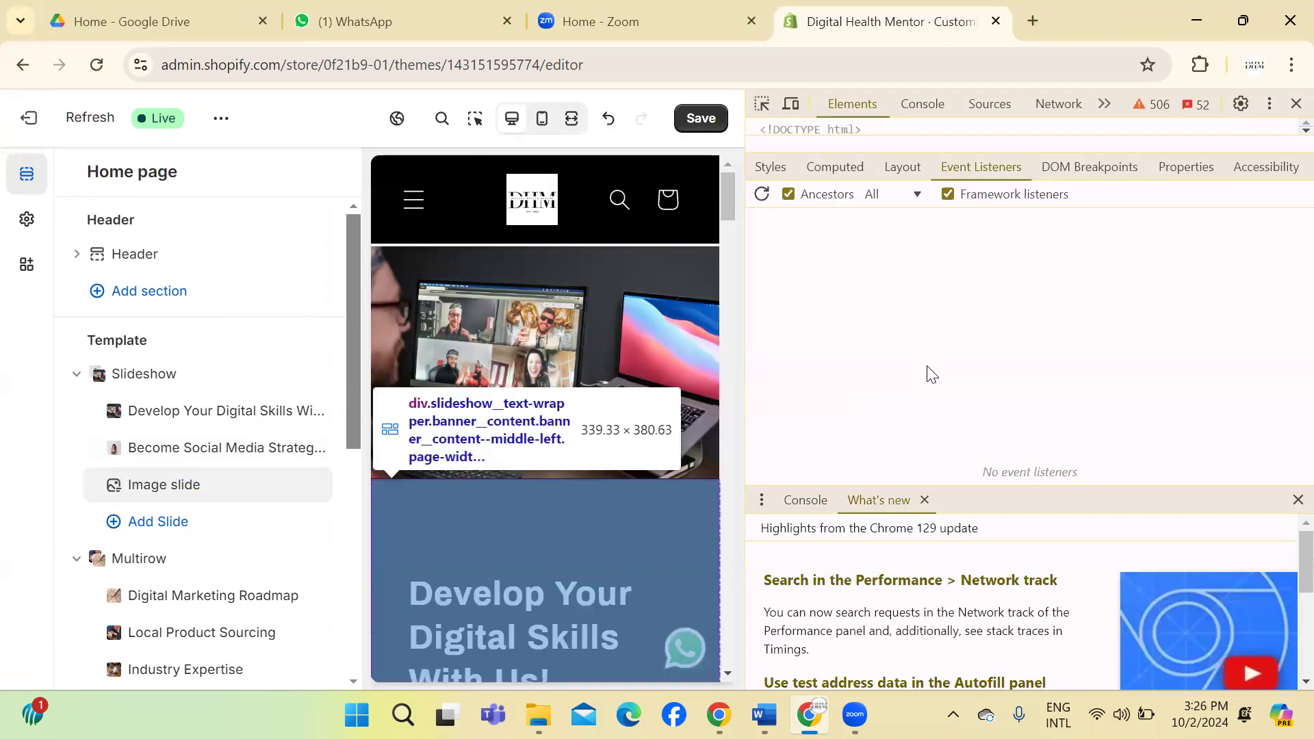
pyautogui.hotkey('ctrl', 'f')
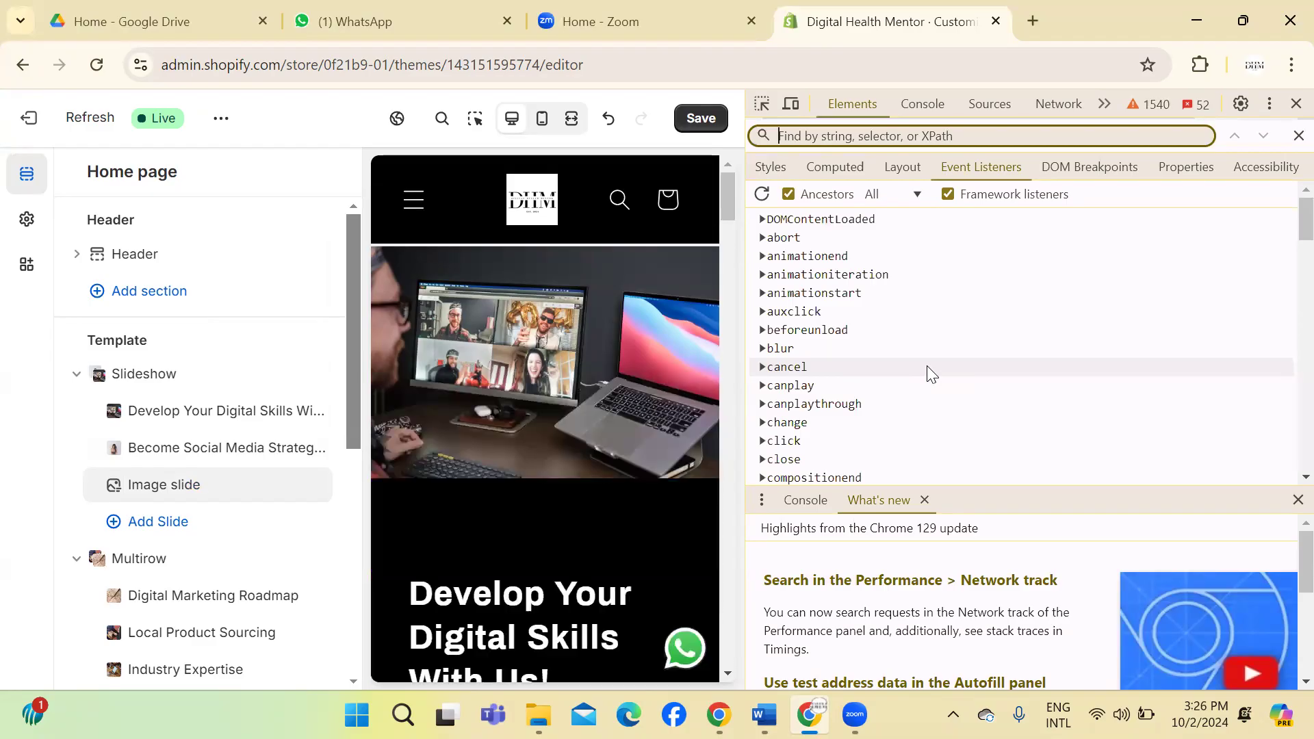
pyautogui.write('size')
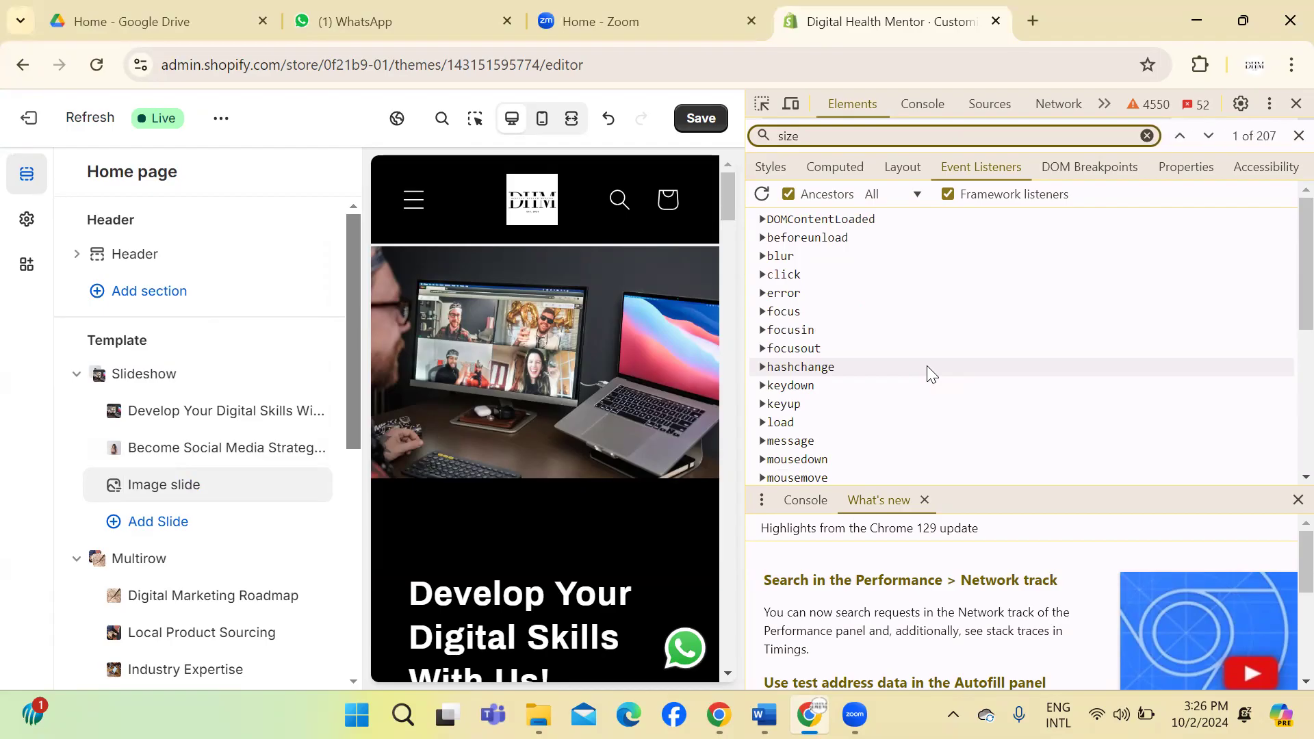
pyautogui.write(' slider')
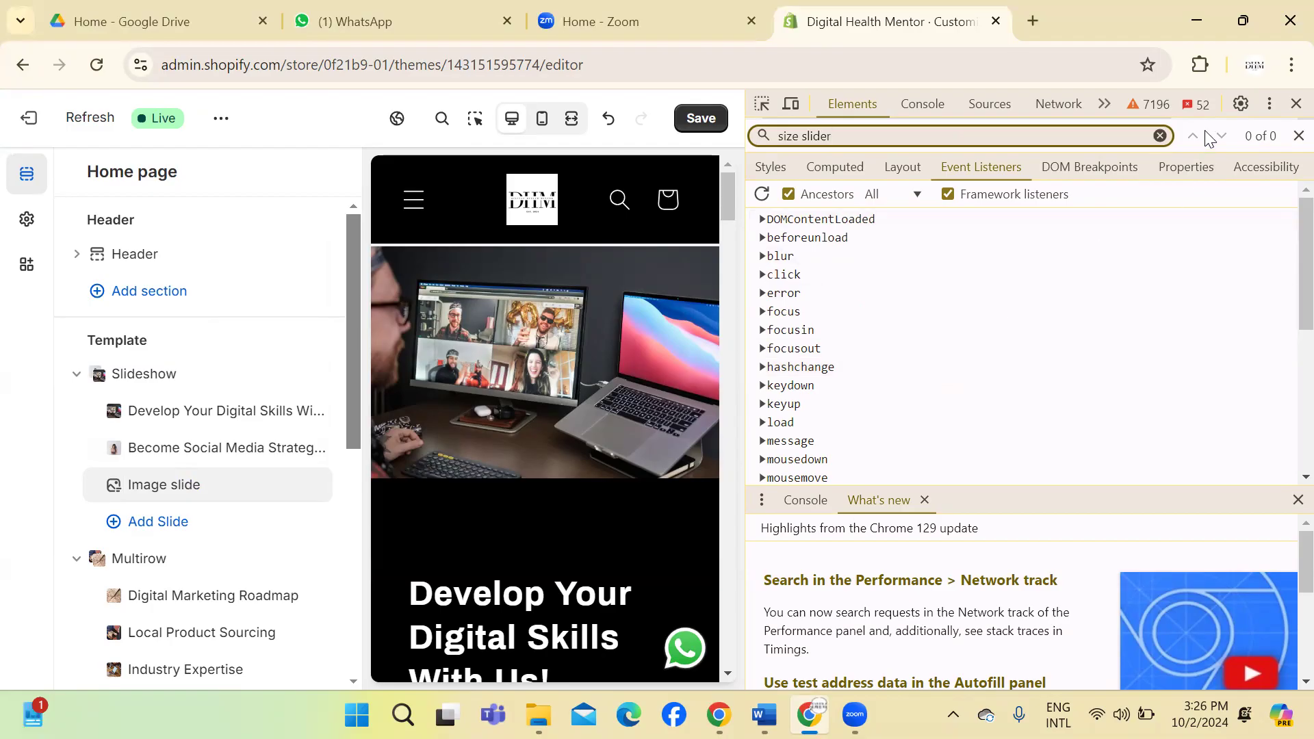
pyautogui.click(1159, 135)
pyautogui.click(1298, 136)
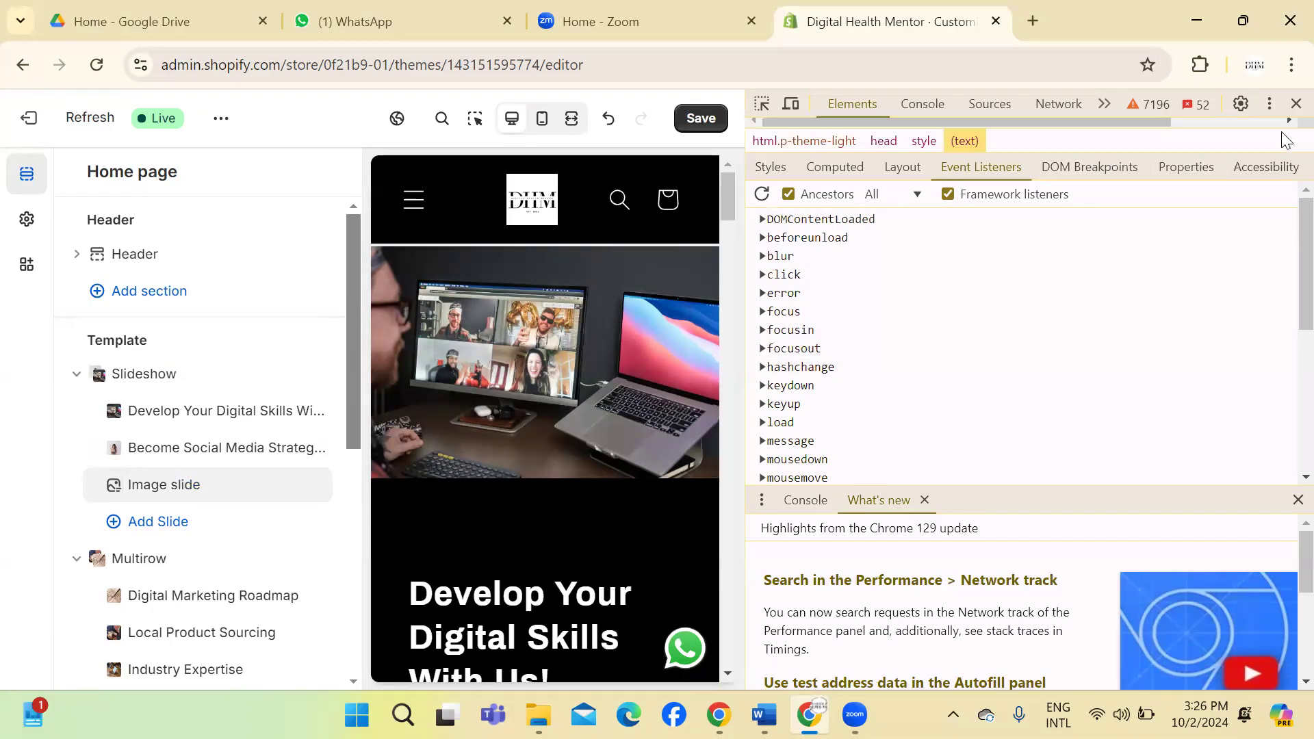
pyautogui.moveTo(118, 490)
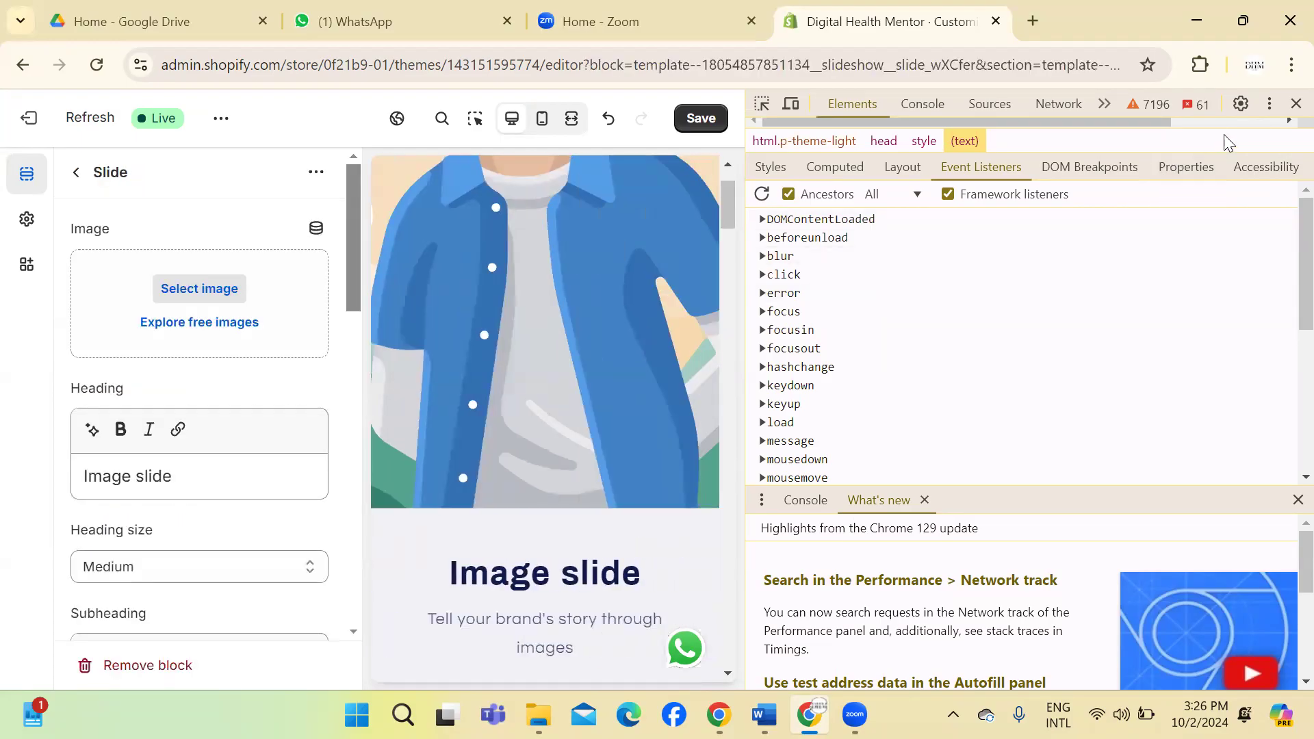
pyautogui.click(1295, 104)
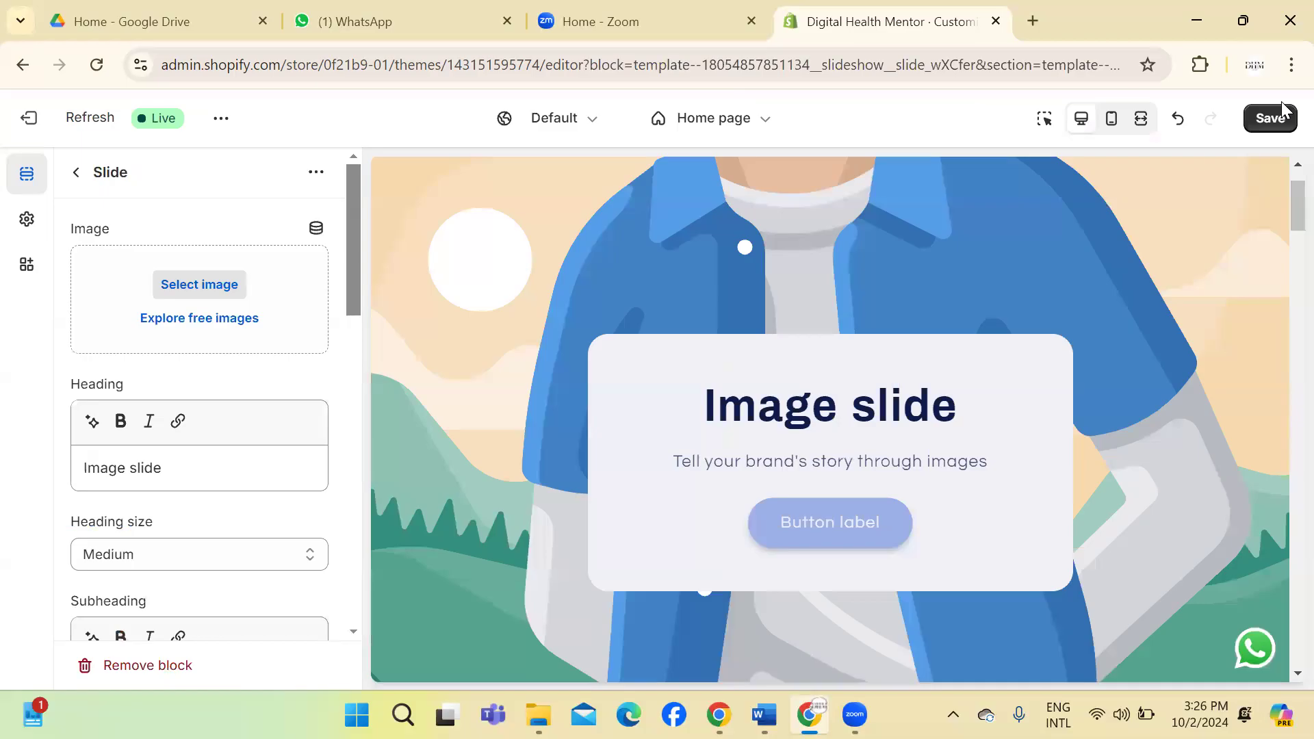
# Step: Examine the new image slide in the preview and the brand sources offered for its image
pyautogui.scroll(-3, 1286, 233)
pyautogui.scroll(-2, 1285, 247)
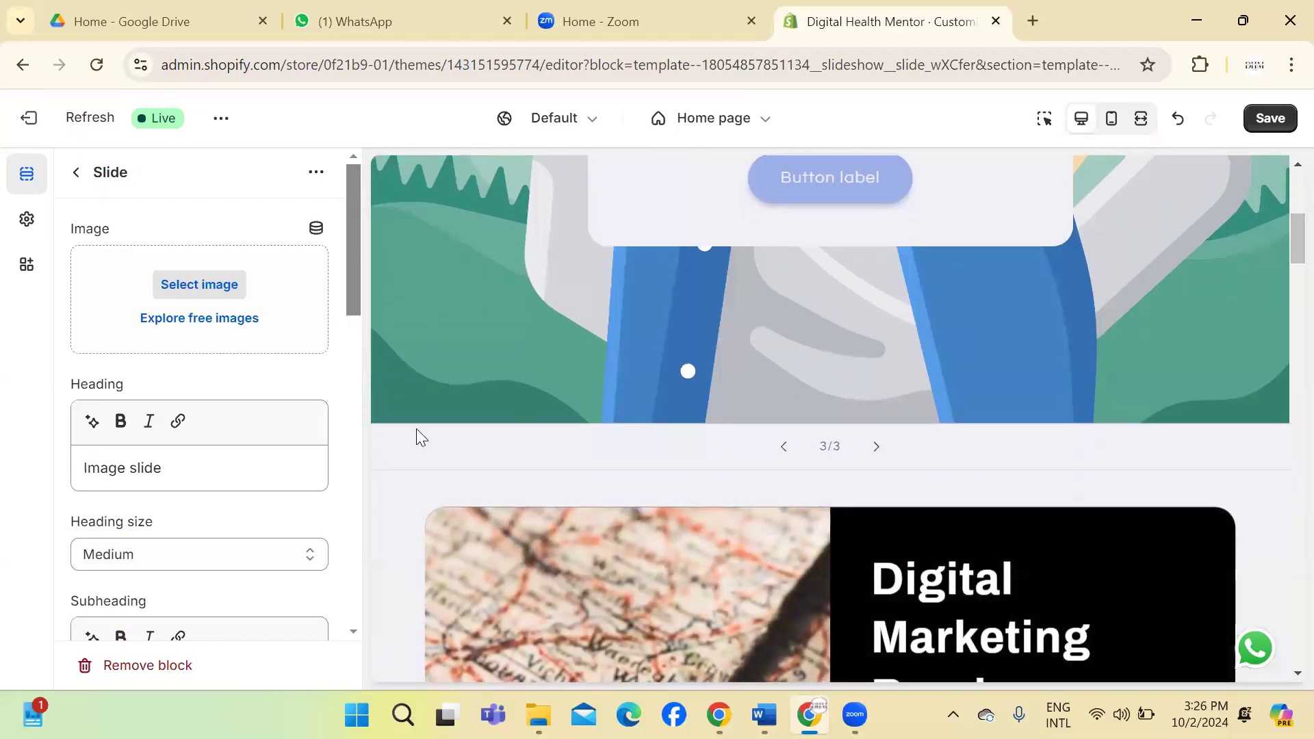
pyautogui.click(314, 230)
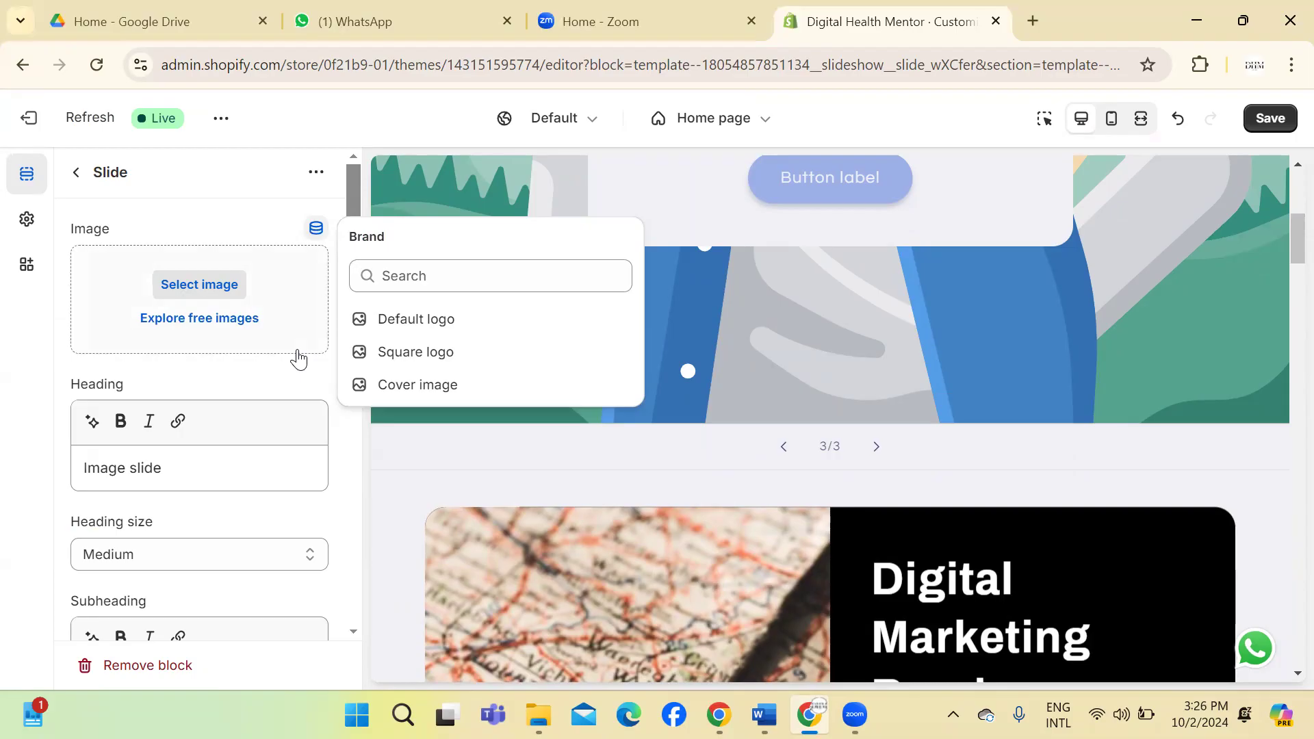
pyautogui.click(282, 381)
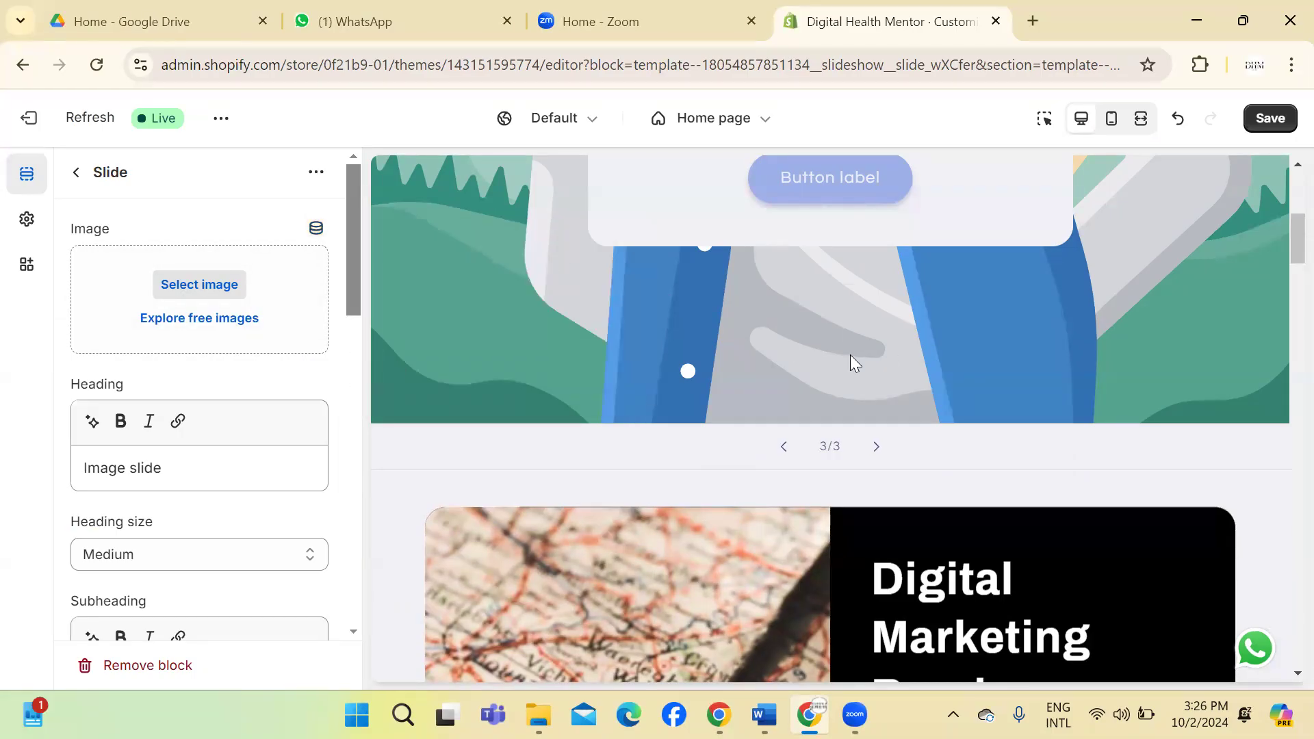
pyautogui.moveTo(1281, 238)
pyautogui.mouseDown()
pyautogui.moveTo(1281, 178)
pyautogui.moveTo(1281, 236)
pyautogui.mouseUp()
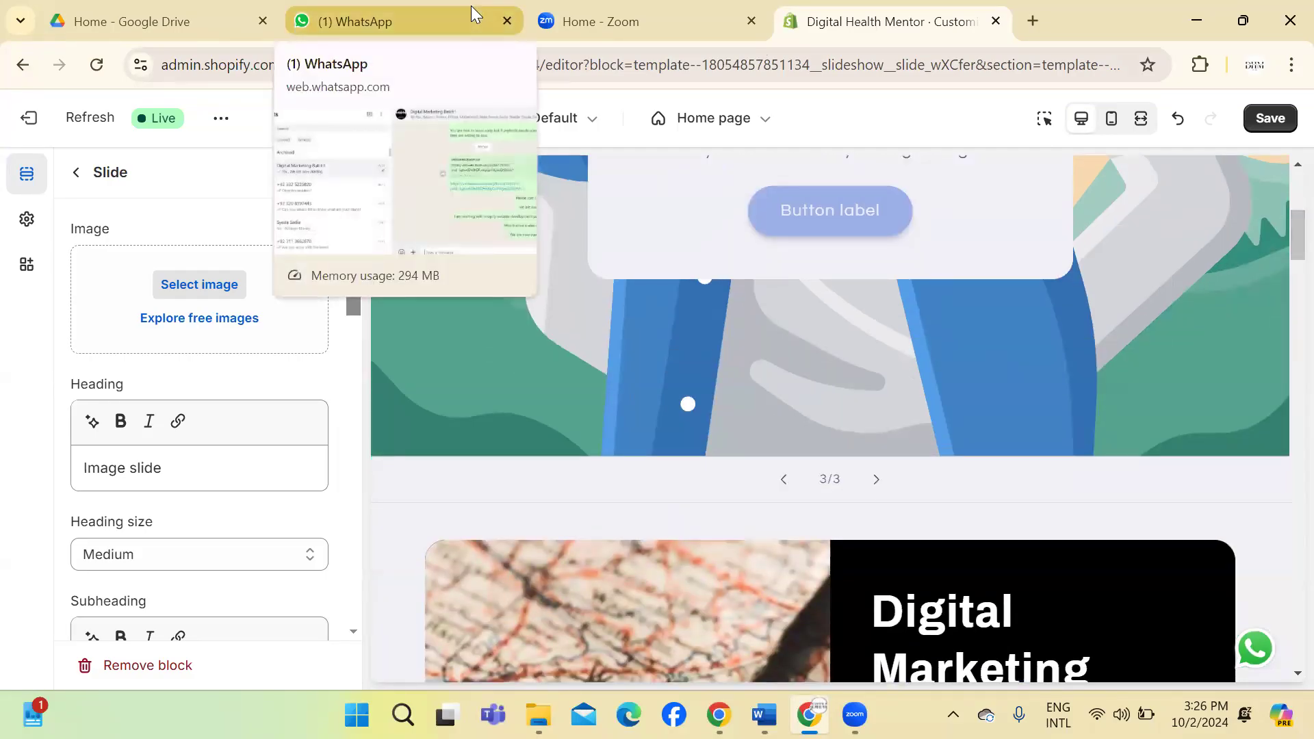
# Step: Return to the home page section list and hide the new image slide
pyautogui.click(78, 175)
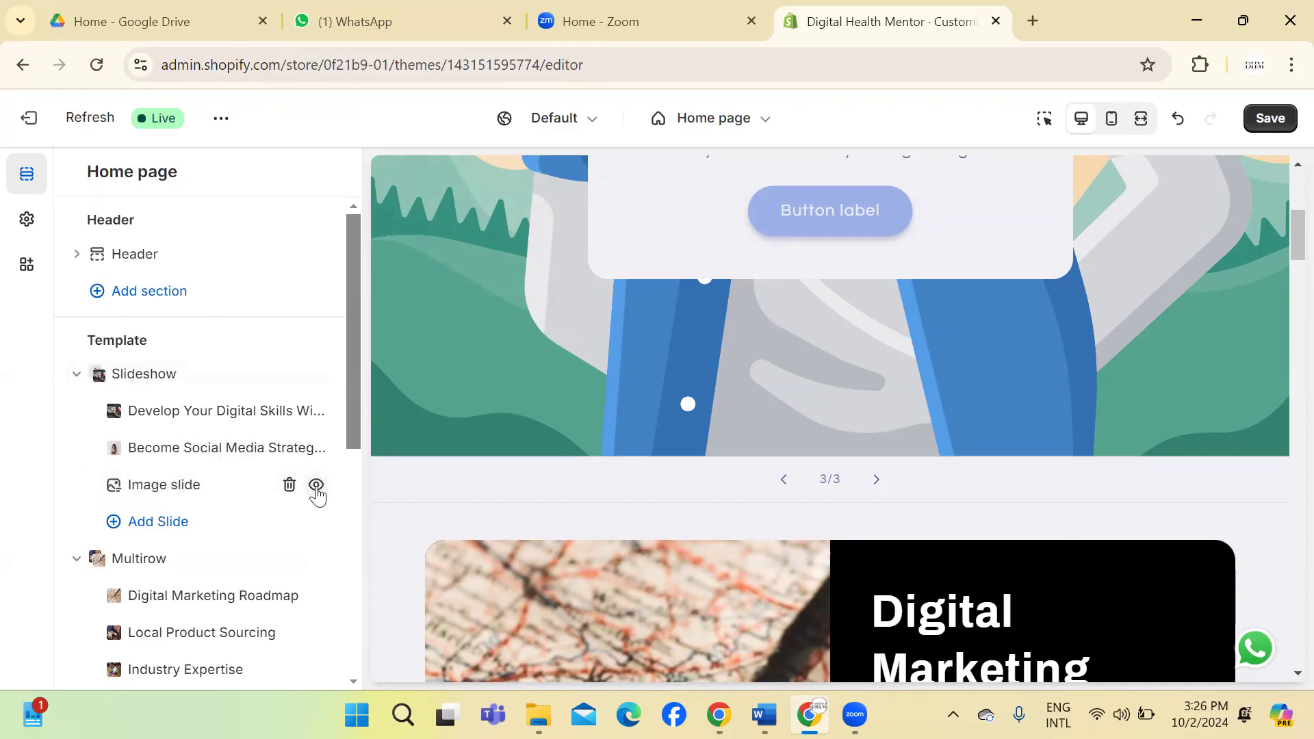
pyautogui.click(316, 485)
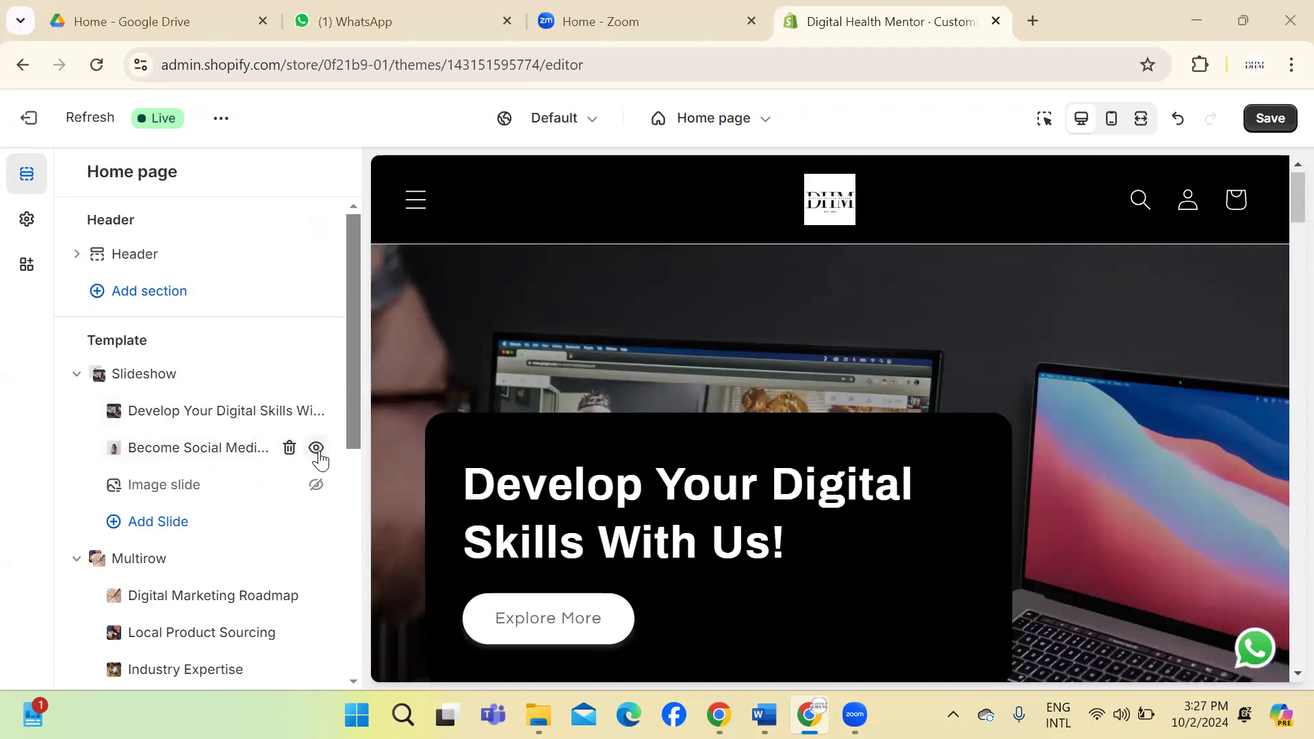
# Step: Temporarily hide the first slide to check the "Become Social Media Strategist" slide, show it again and save the theme changes
pyautogui.click(316, 410)
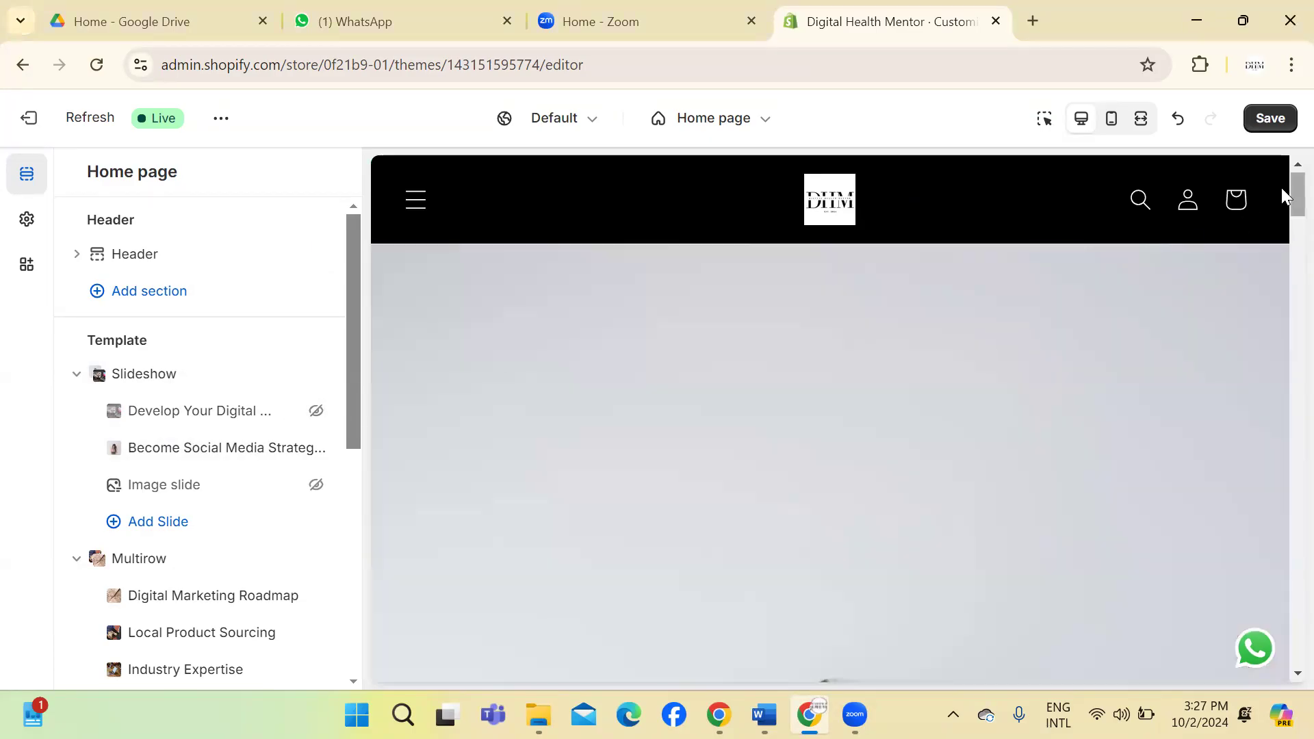
pyautogui.moveTo(1281, 188); pyautogui.dragTo(1282, 269)
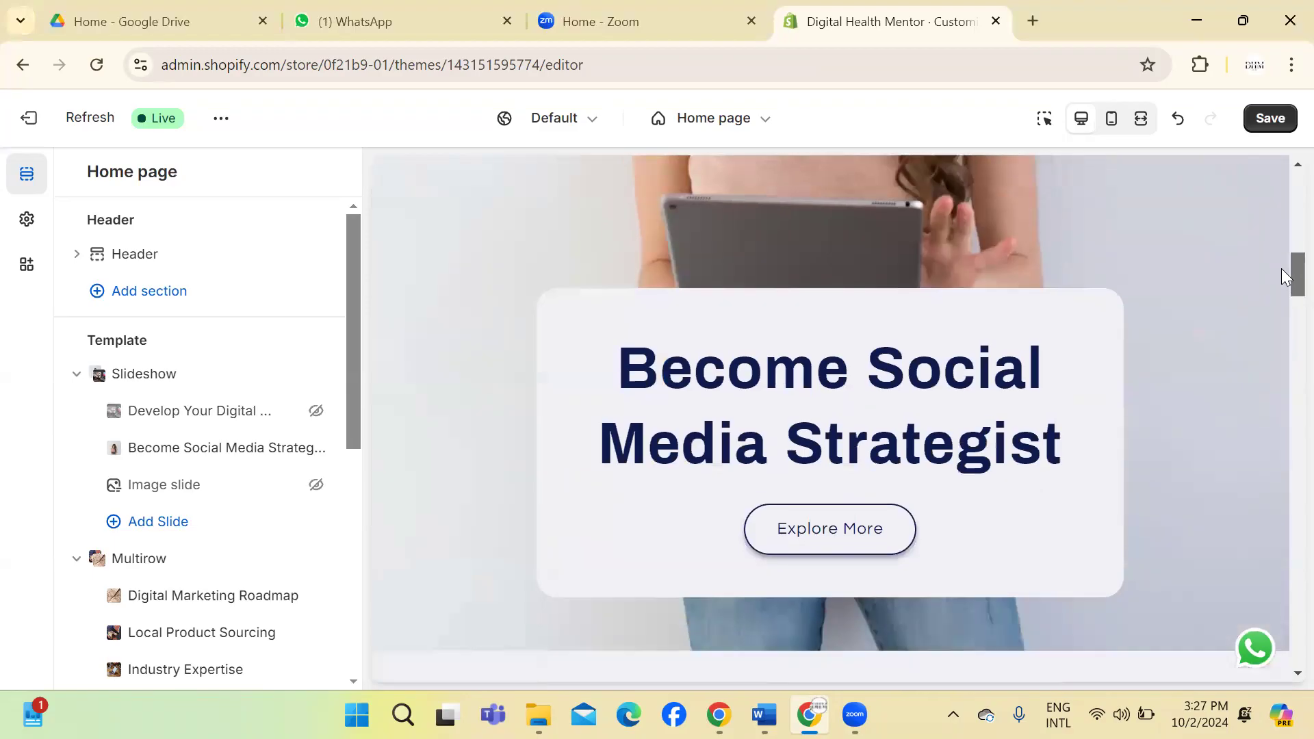
pyautogui.click(316, 411)
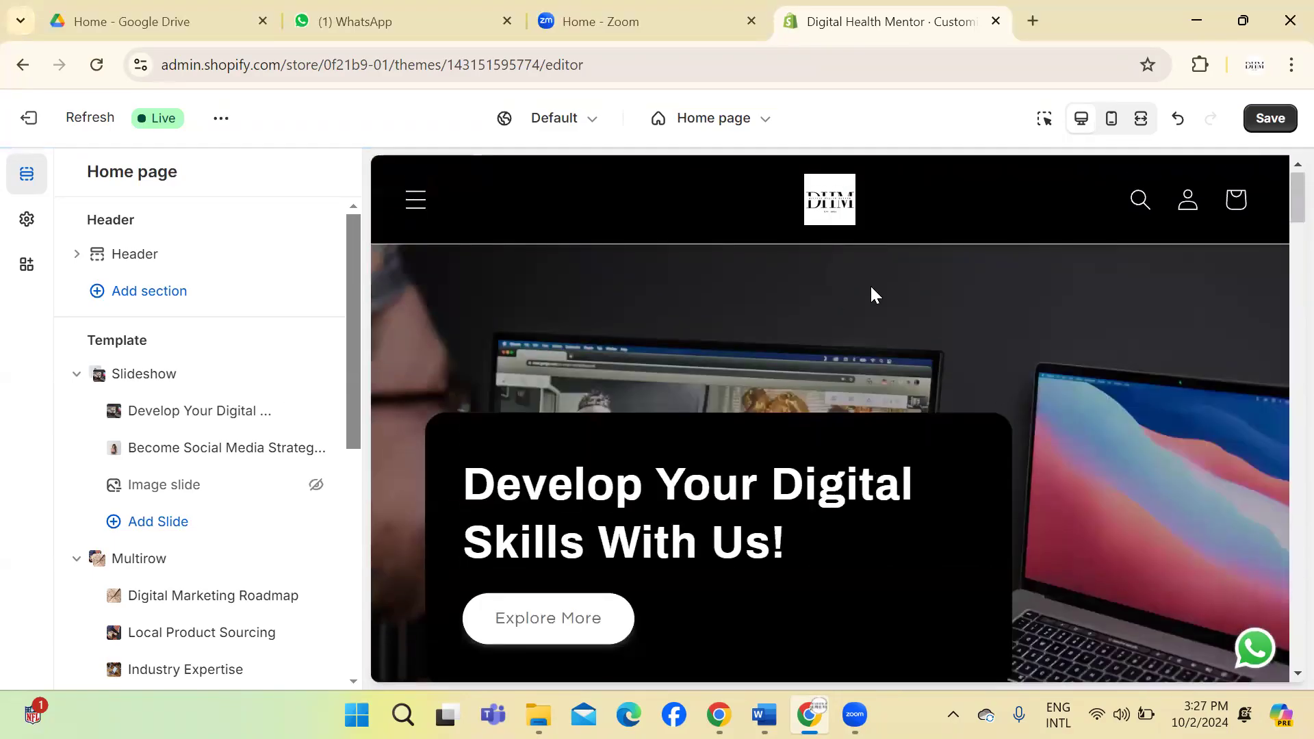
pyautogui.click(1269, 122)
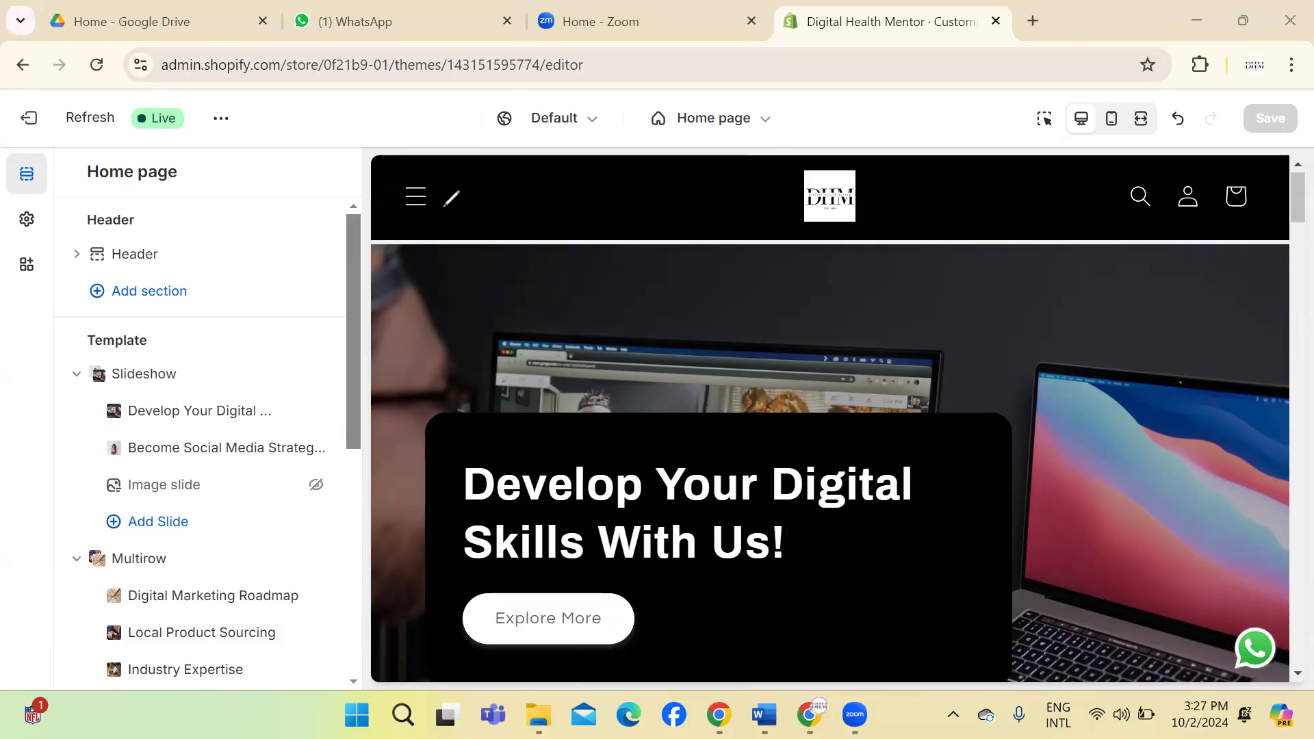
pyautogui.moveTo(524, 102)
pyautogui.mouseDown()
pyautogui.moveTo(613, 122)
pyautogui.moveTo(601, 92)
pyautogui.moveTo(695, 164)
pyautogui.moveTo(732, 87)
pyautogui.moveTo(667, 111)
pyautogui.mouseUp()
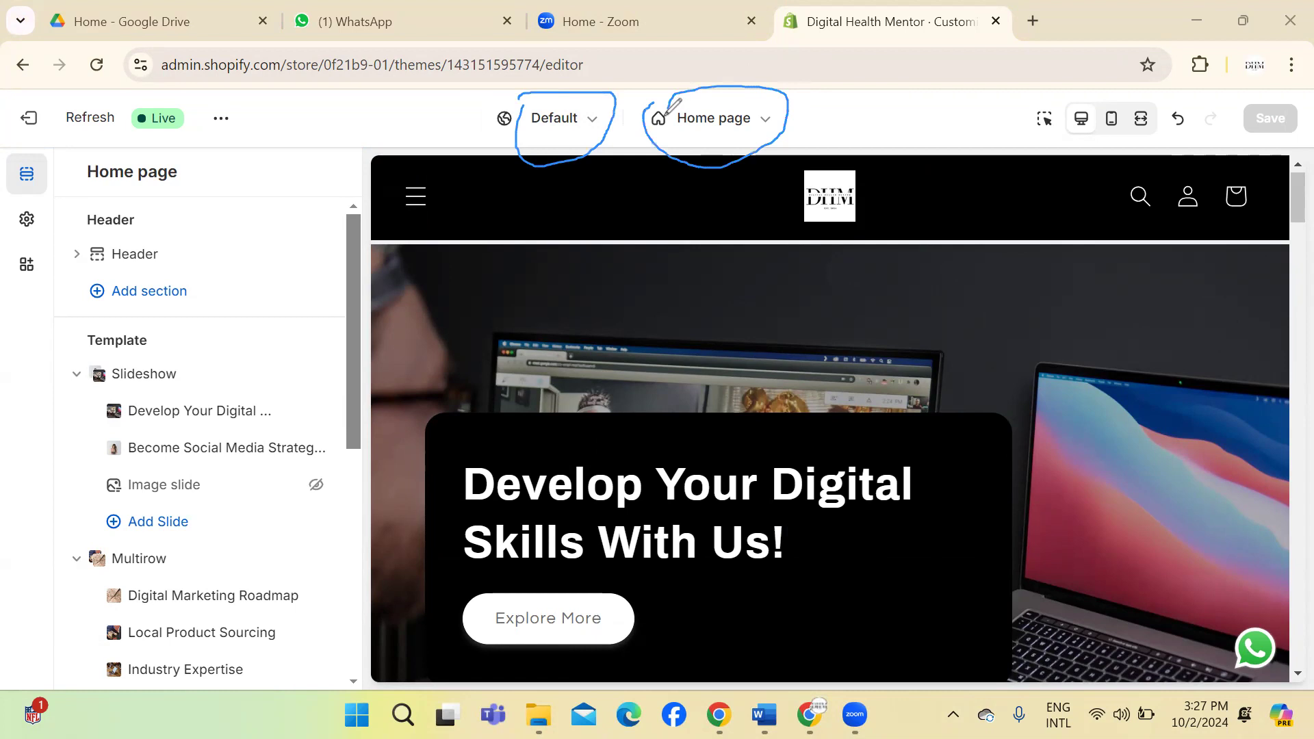
pyautogui.click(9, 447)
pyautogui.moveTo(567, 139); pyautogui.dragTo(633, 141)
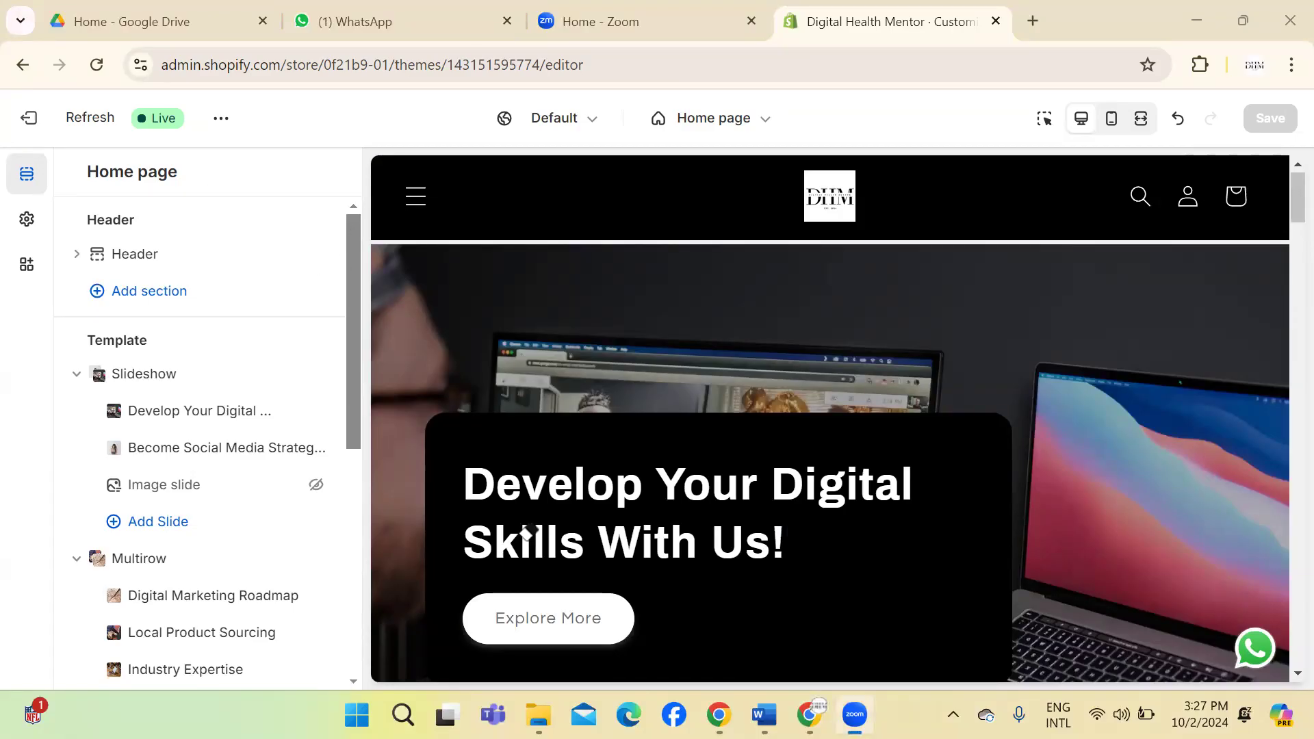
# Step: Add a Featured collection section to the home page template below the Multicolumn section
pyautogui.moveTo(354, 250); pyautogui.dragTo(352, 487)
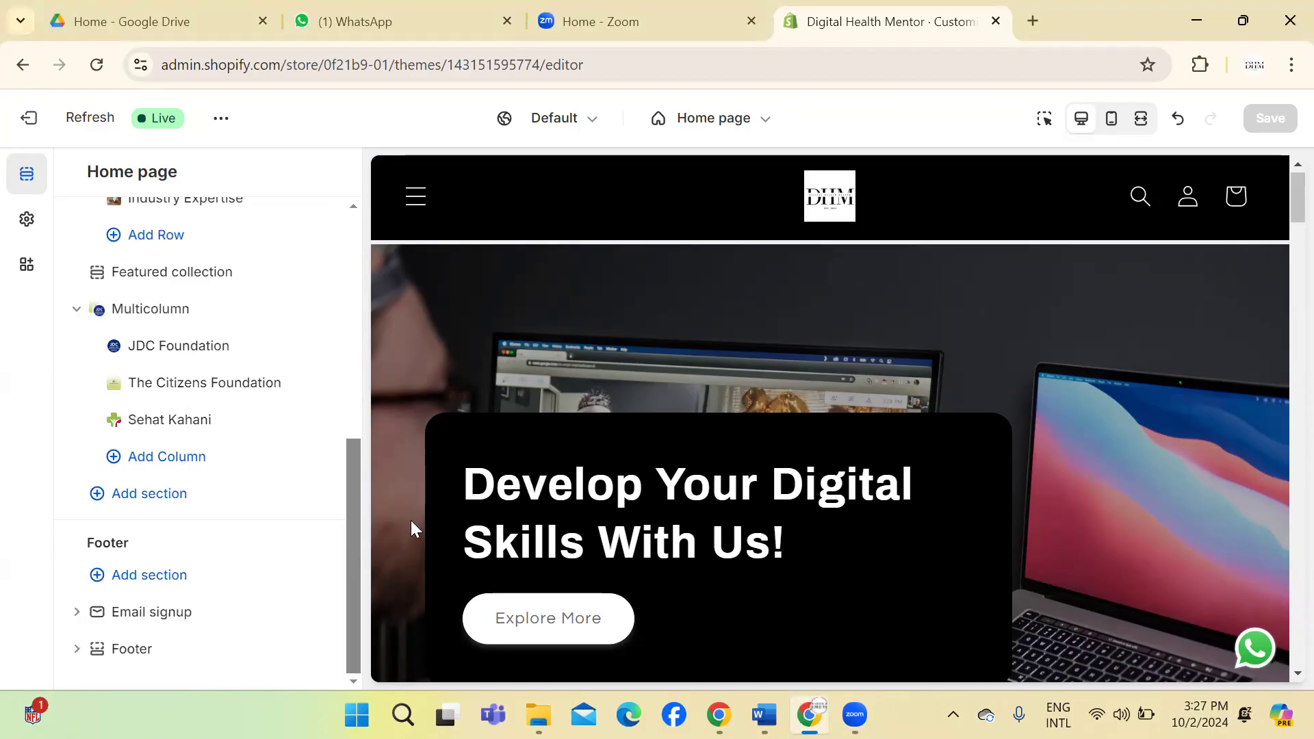
pyautogui.click(96, 500)
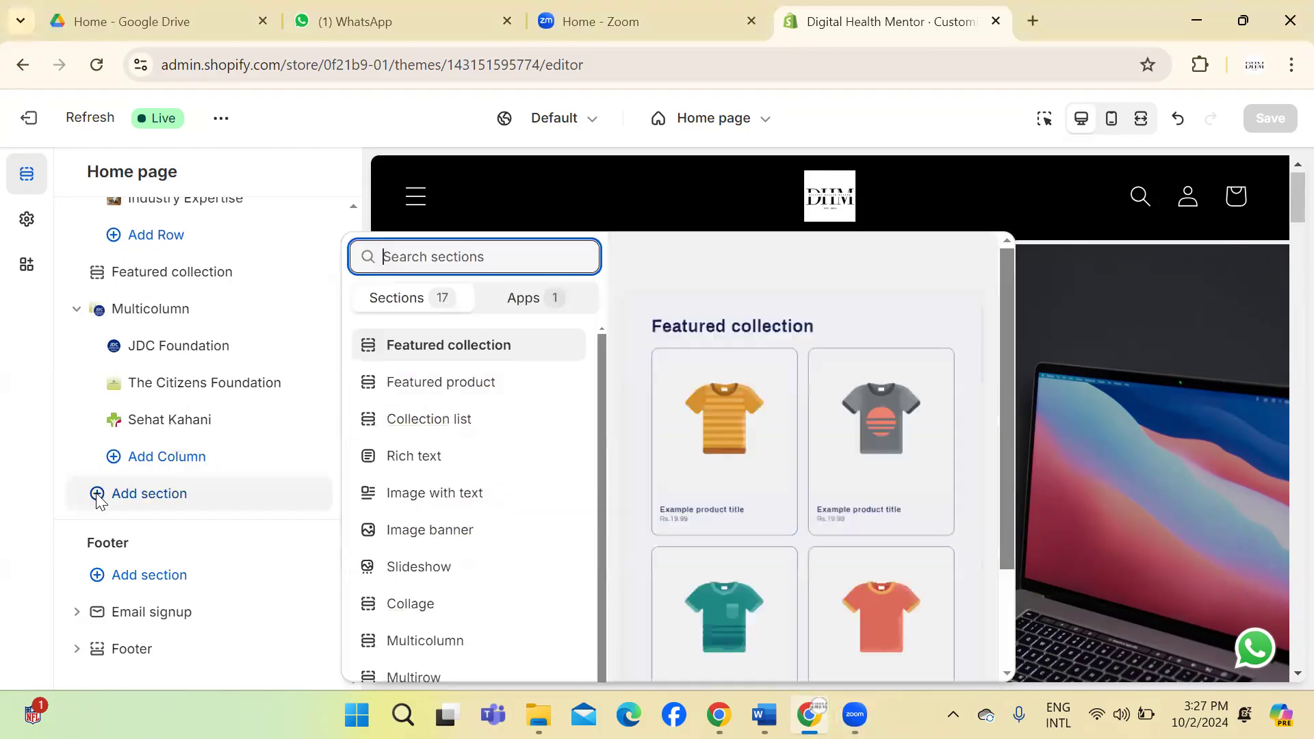
pyautogui.click(517, 356)
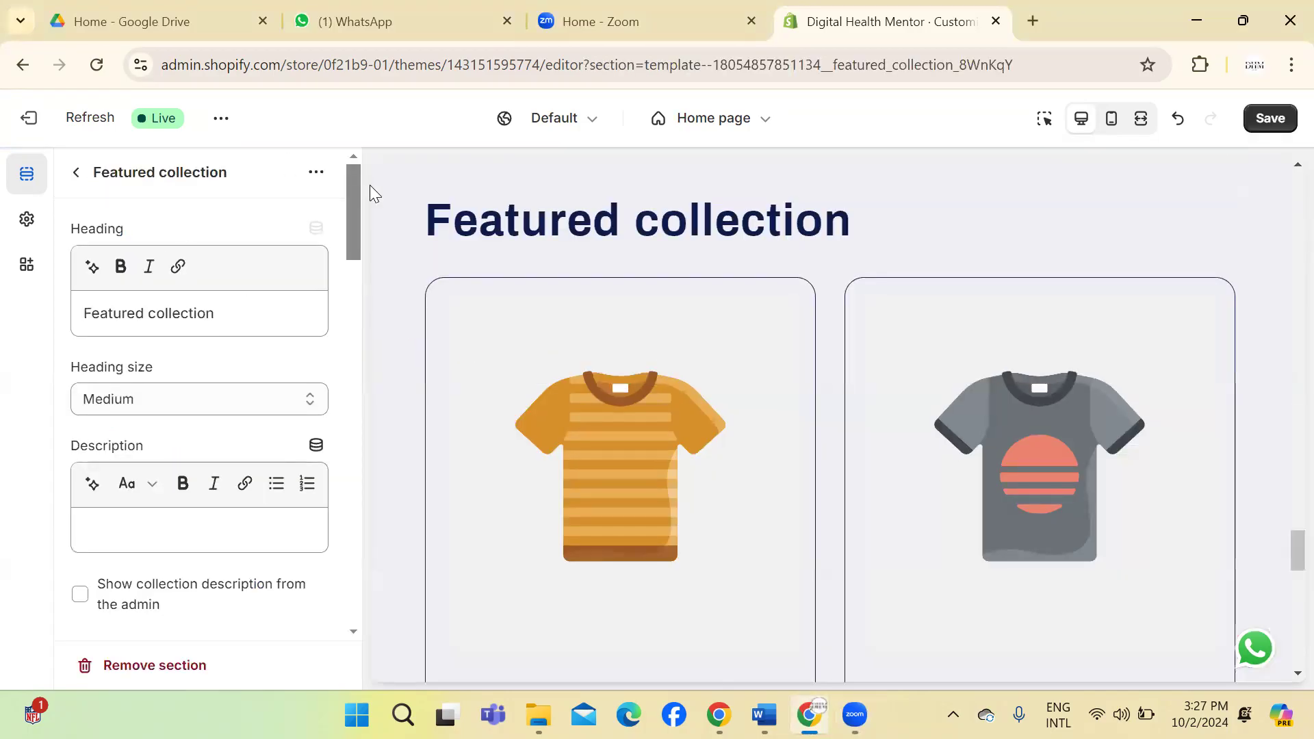
# Step: Replace the new featured collection section's heading with "Our Top Selling Digital Courses"
pyautogui.moveTo(356, 197)
pyautogui.mouseDown()
pyautogui.moveTo(356, 233)
pyautogui.moveTo(367, 199)
pyautogui.mouseUp()
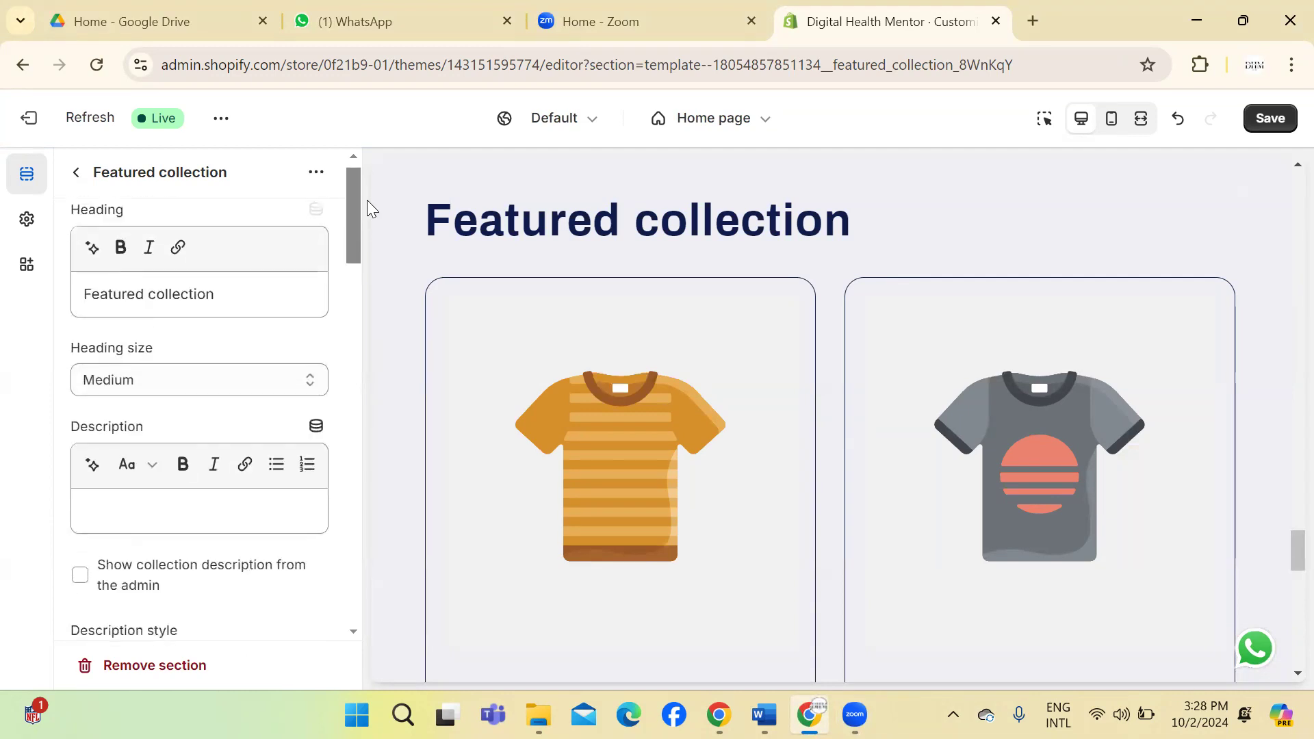
pyautogui.click(267, 288)
pyautogui.hotkey('ctrl', 'a')
pyautogui.write('Out')
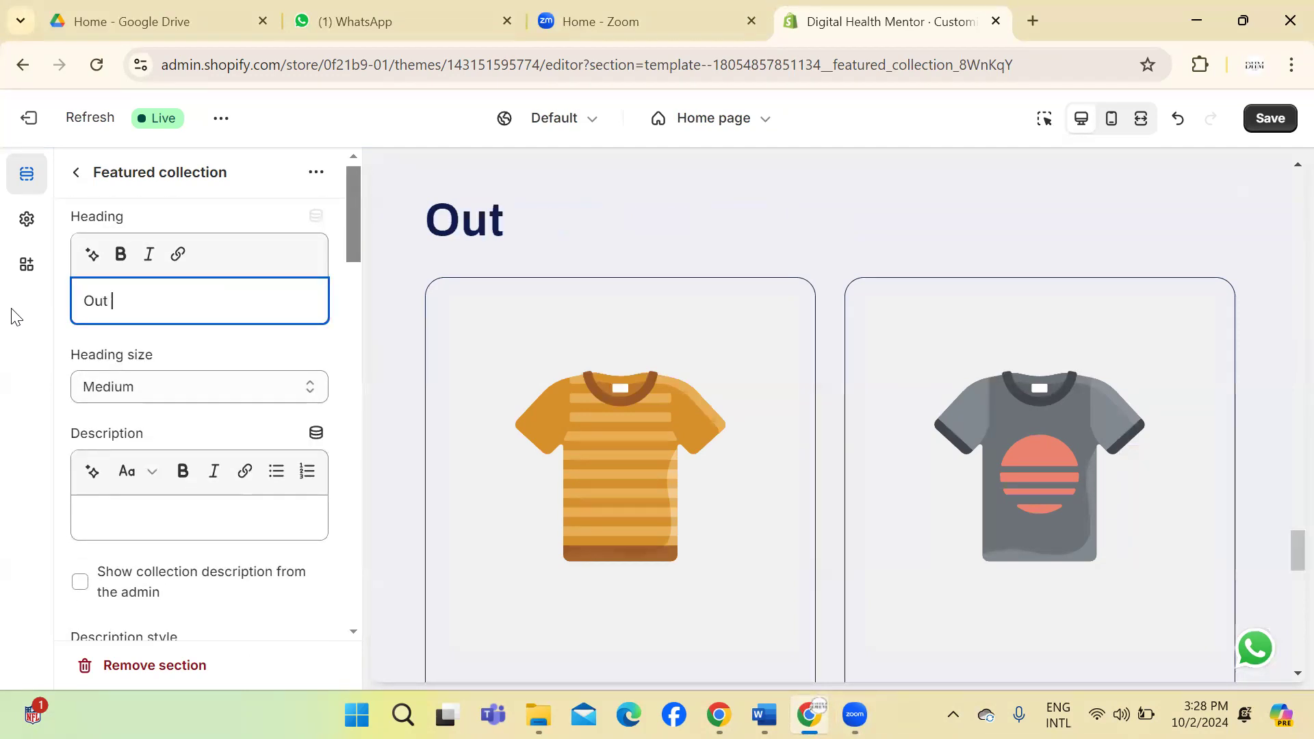
pyautogui.press('BackSpace')
pyautogui.press('BackSpace')
pyautogui.write('r ')
pyautogui.write('To')
pyautogui.write('p S')
pyautogui.press('BackSpace')
pyautogui.press('BackSpace')
pyautogui.press('BackSpace')
pyautogui.press('BackSpace')
pyautogui.press('BackSpace')
pyautogui.write('Digital')
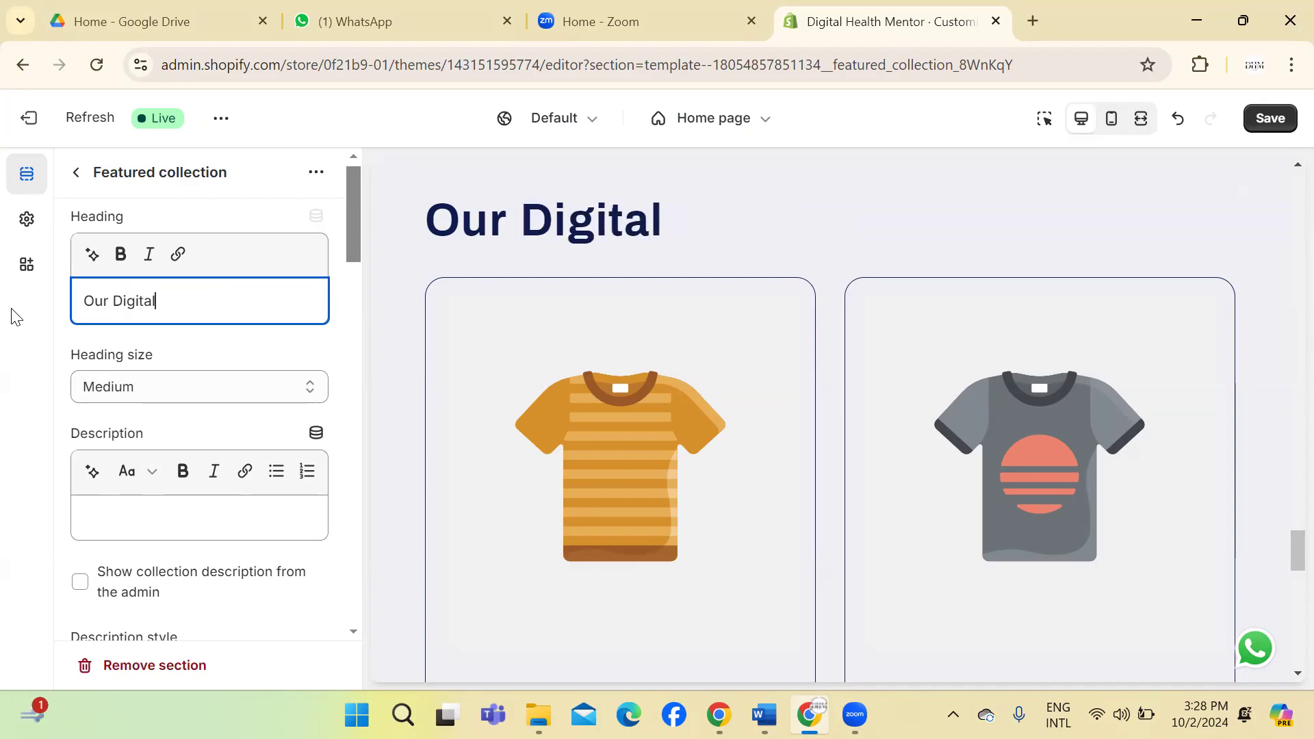
pyautogui.press('BackSpace')
pyautogui.press('BackSpace')
pyautogui.press('BackSpace')
pyautogui.press('BackSpace')
pyautogui.press('BackSpace')
pyautogui.press('BackSpace')
pyautogui.press('BackSpace')
pyautogui.press('BackSpace')
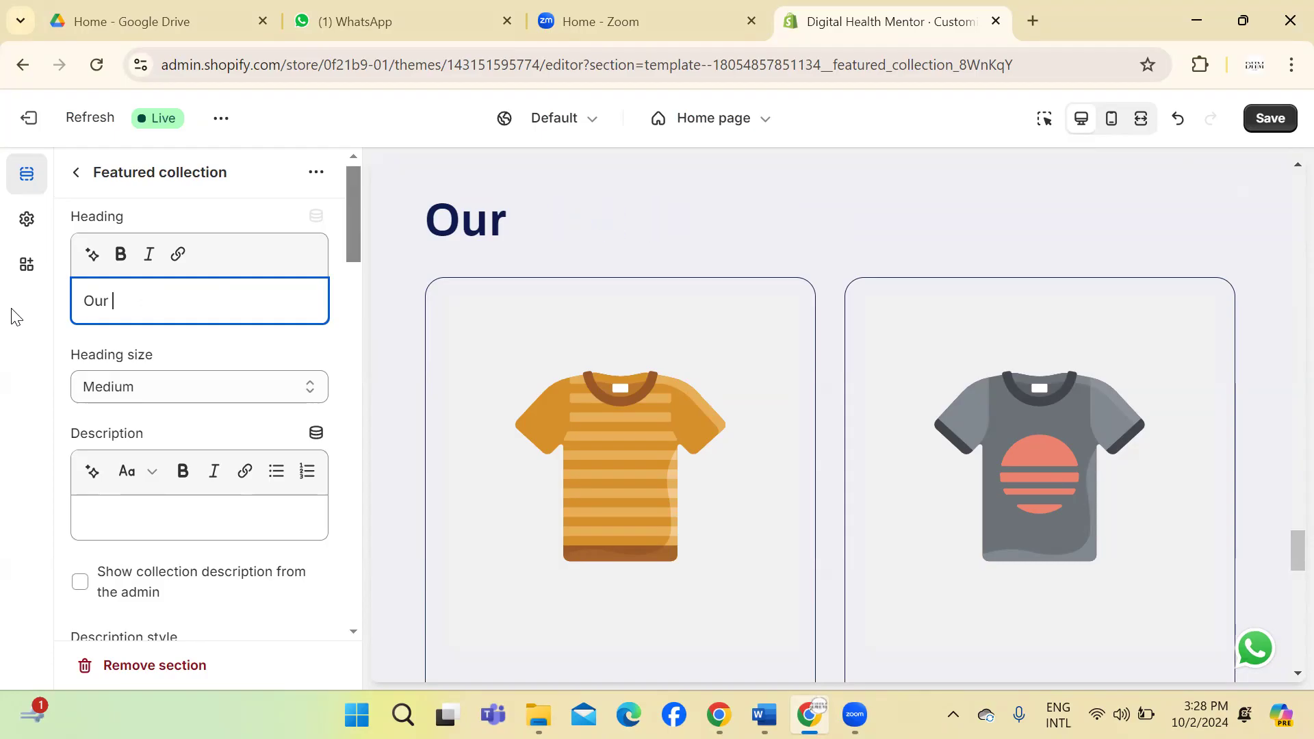
pyautogui.write('Top Sell')
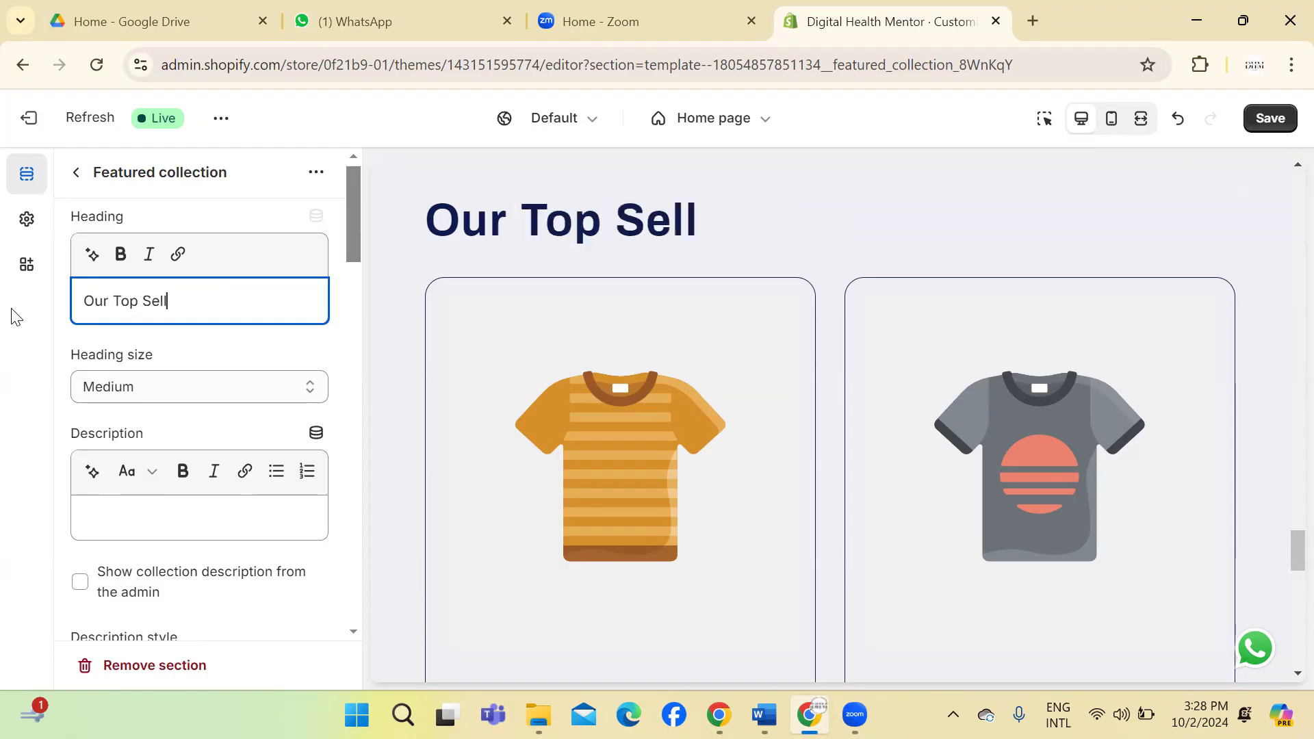
pyautogui.write('ing Dig')
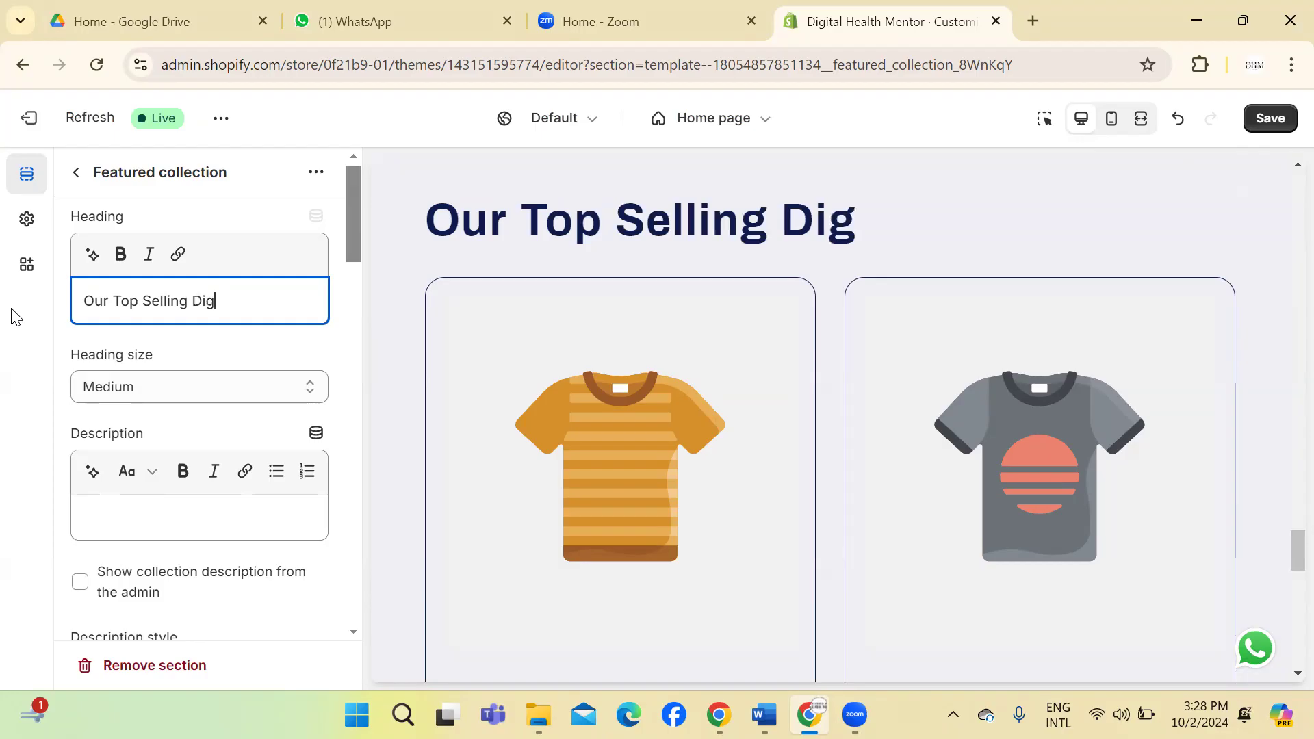
pyautogui.write('ital Cour')
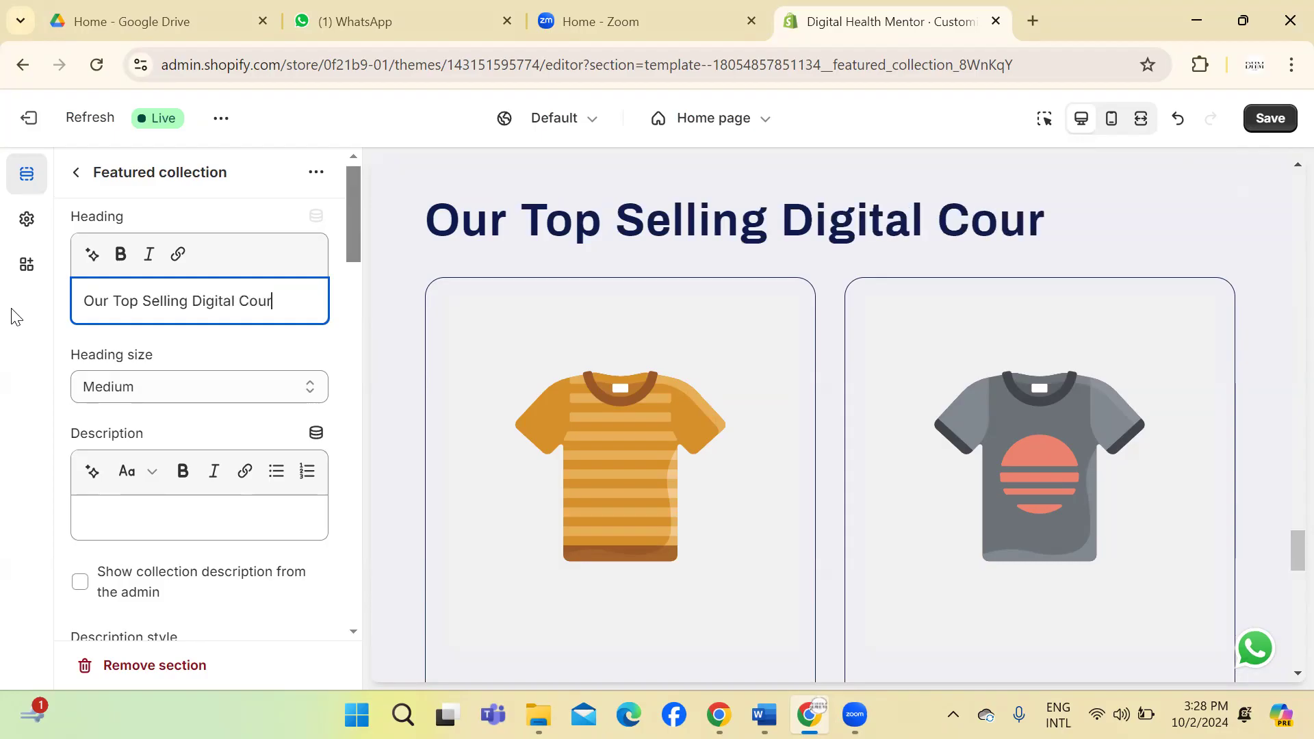
pyautogui.write('ses')
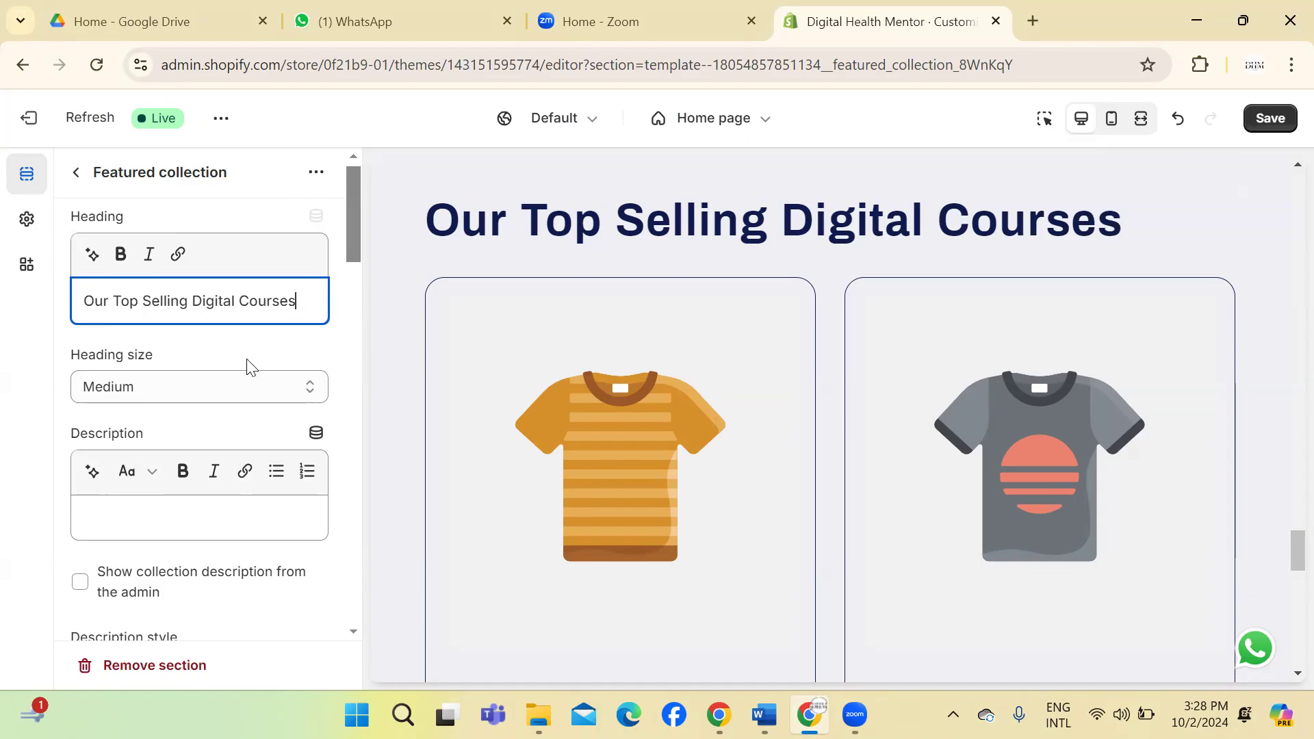
# Step: Set the heading size of the "Our Top Selling Digital Courses" featured collection to Small
pyautogui.click(257, 382)
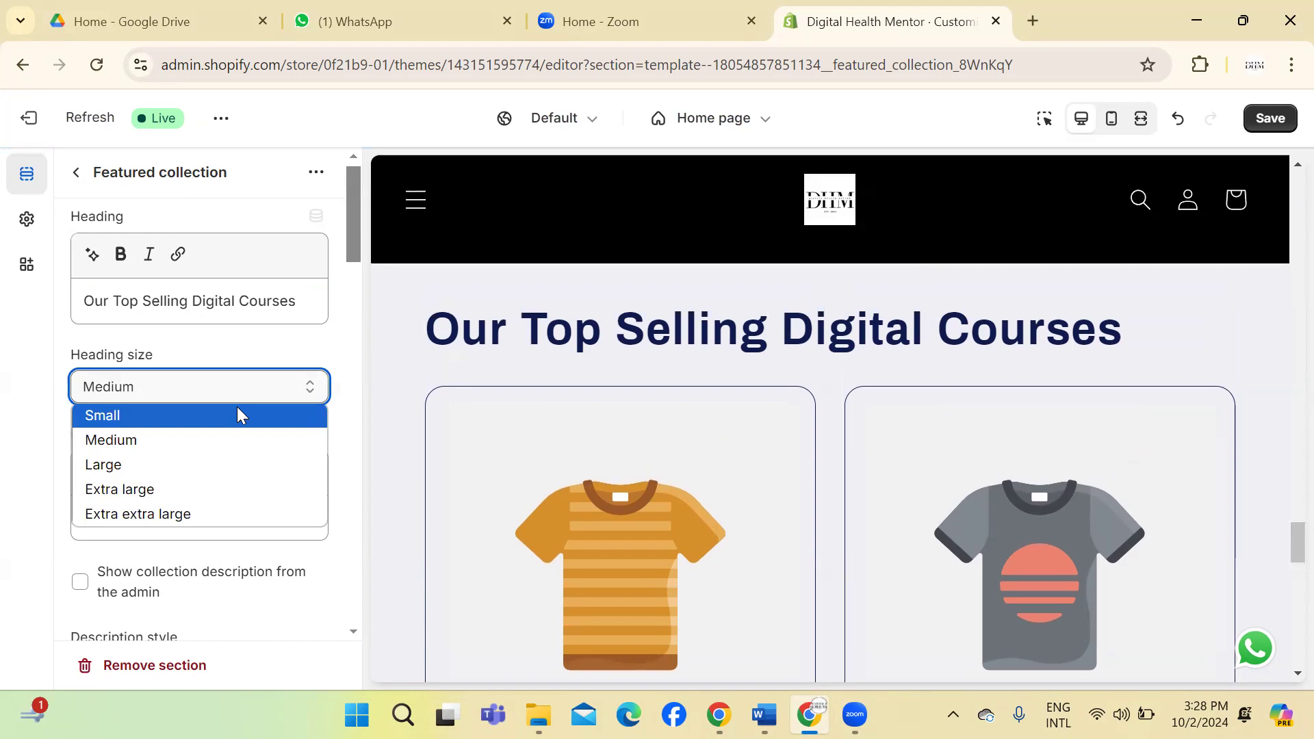
pyautogui.click(236, 415)
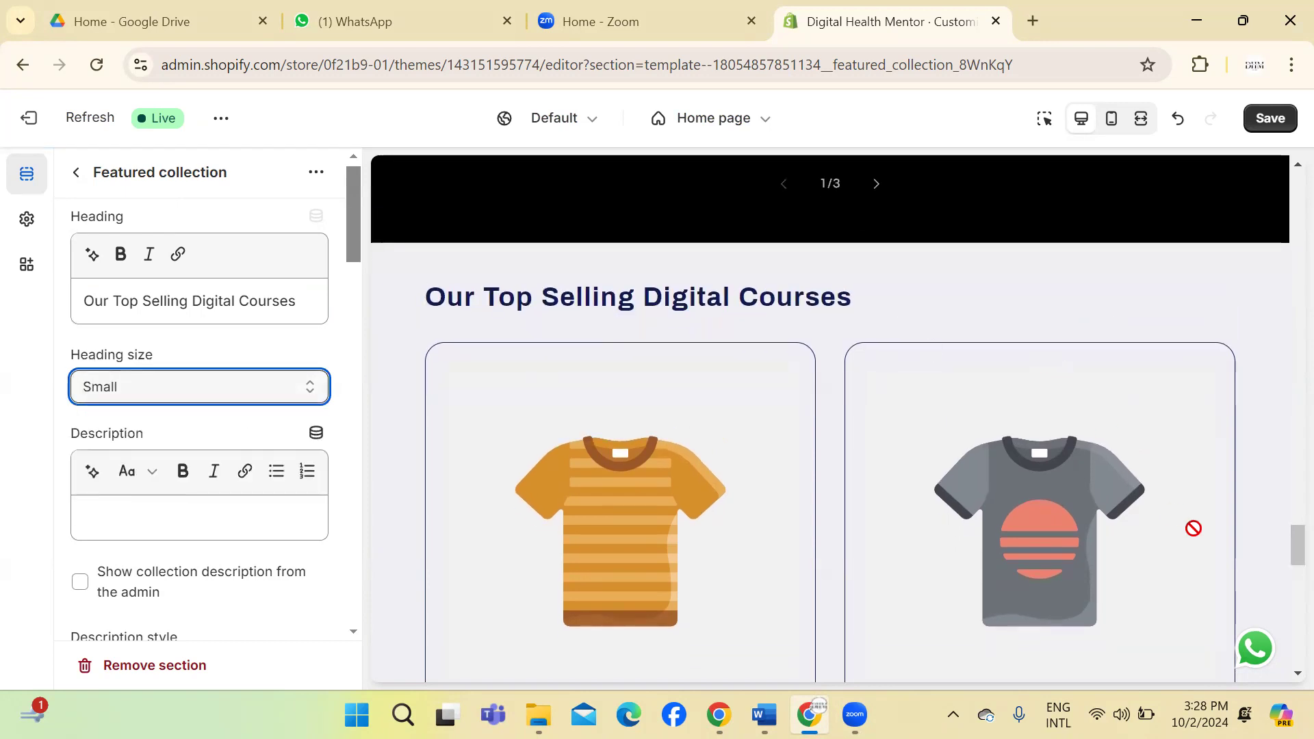
pyautogui.scroll(-5, 1294, 548)
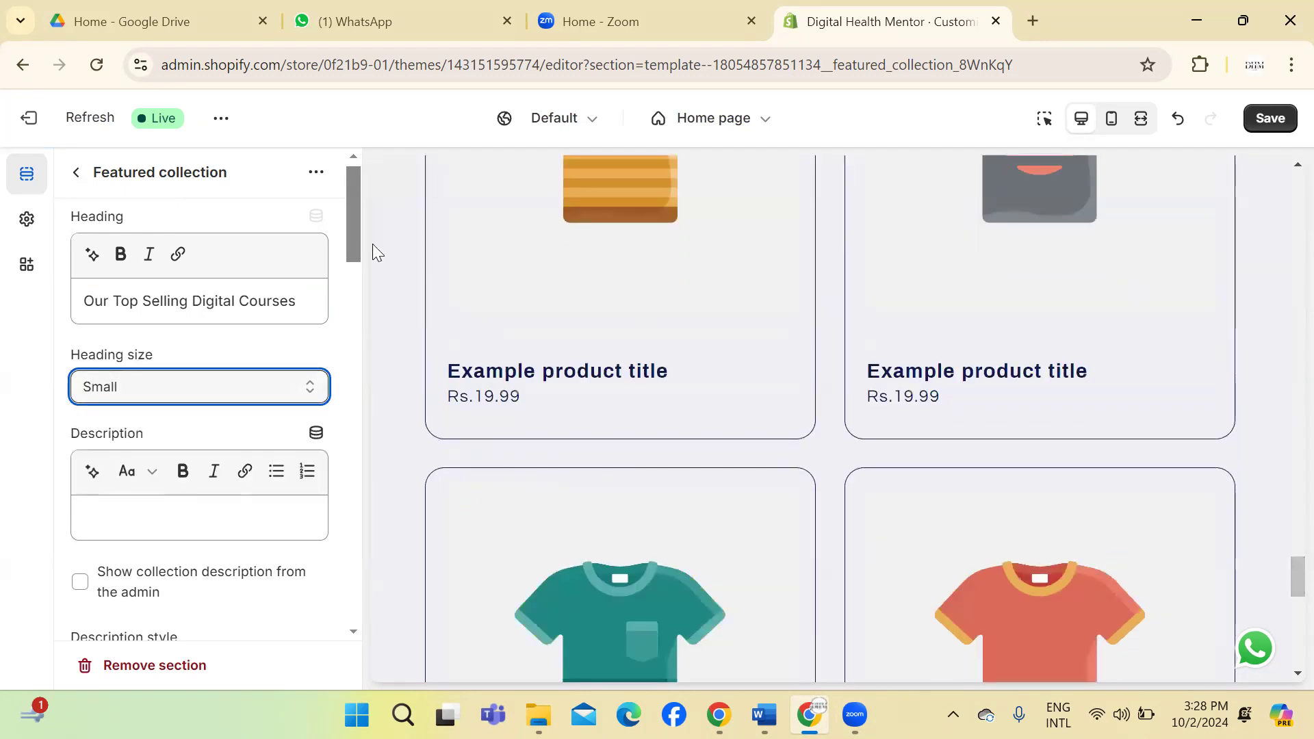
pyautogui.moveTo(352, 234); pyautogui.dragTo(354, 305)
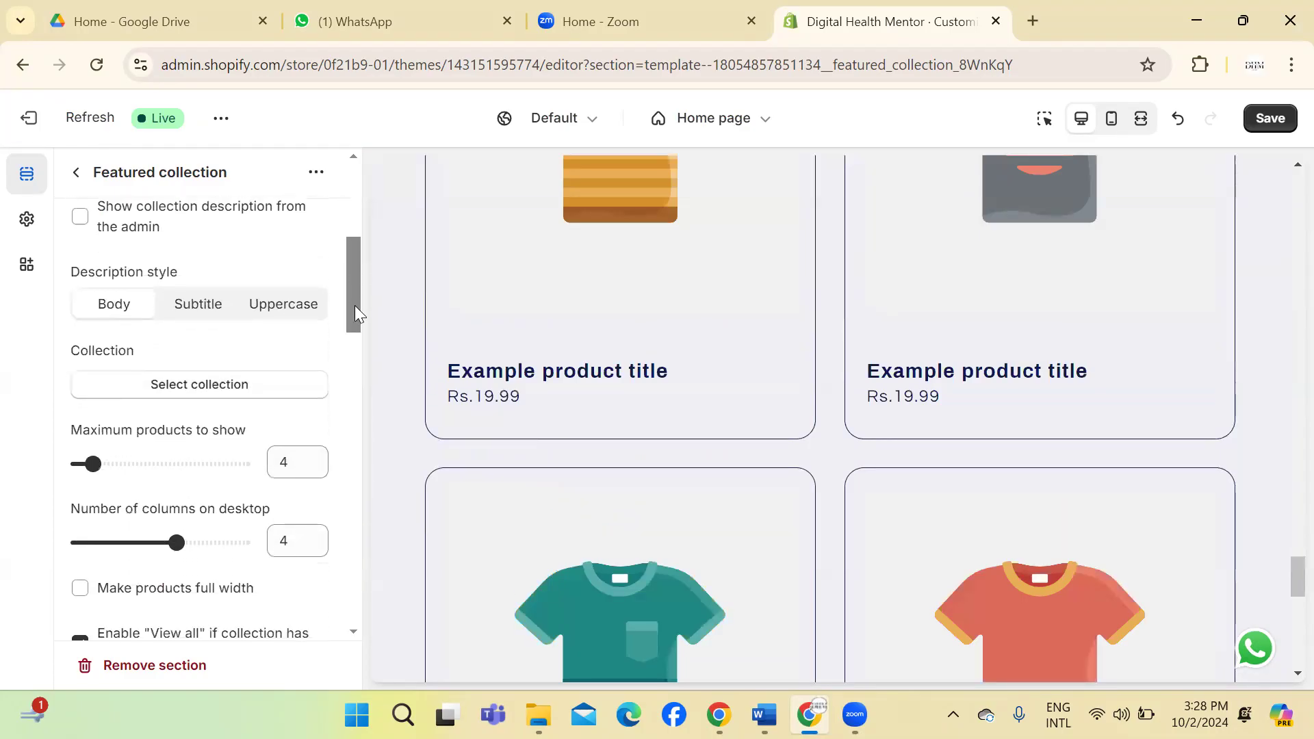
pyautogui.click(266, 396)
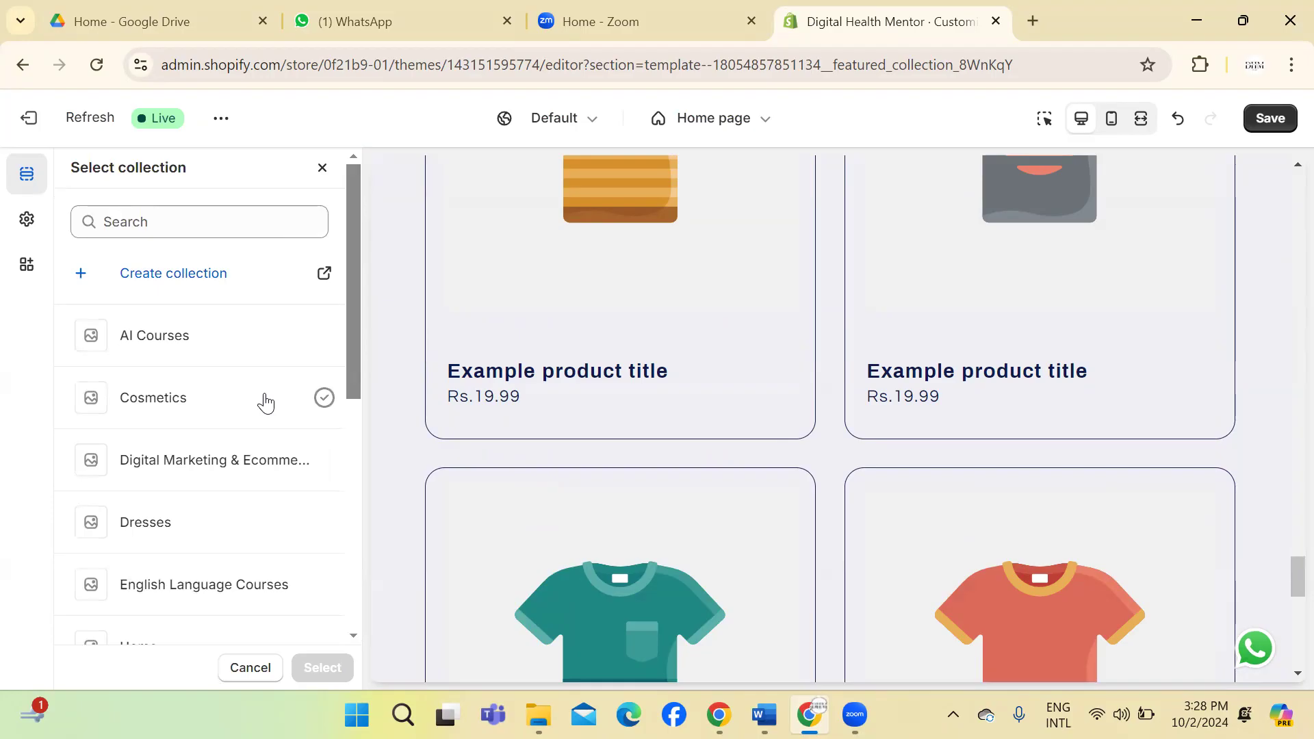
pyautogui.click(167, 487)
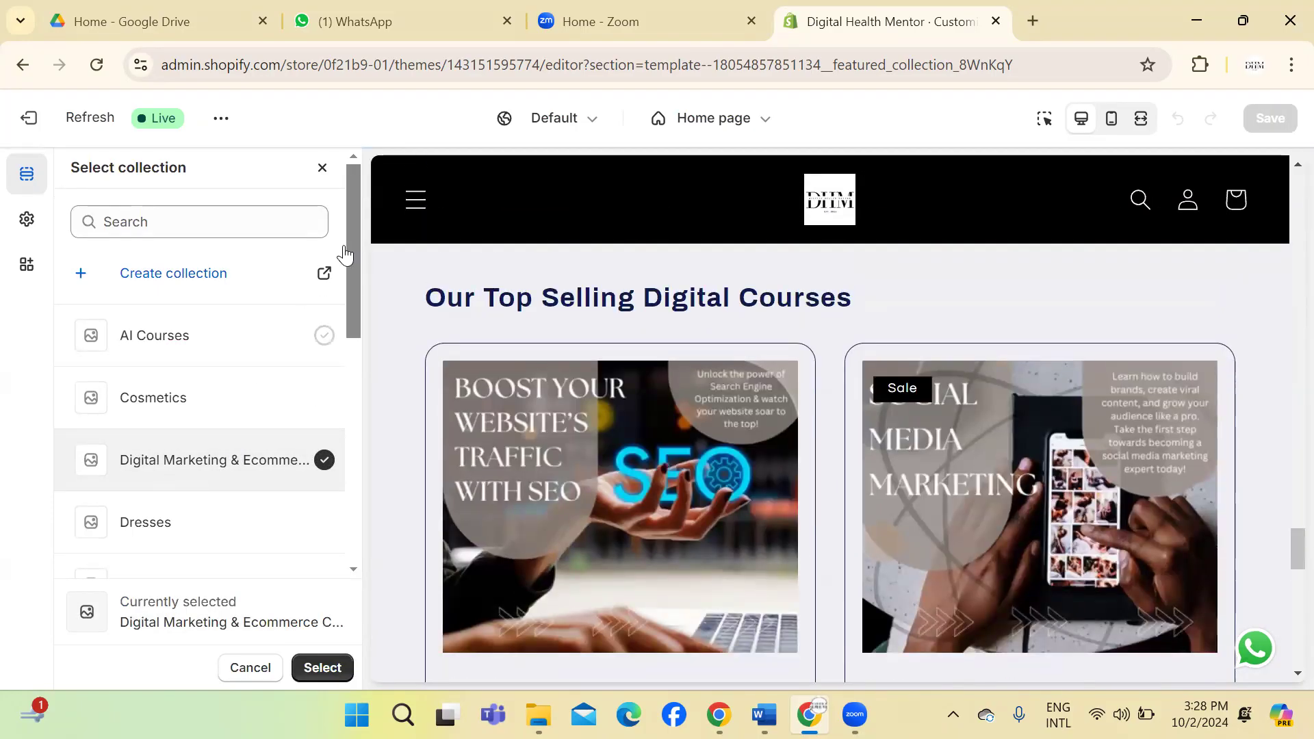
pyautogui.click(322, 169)
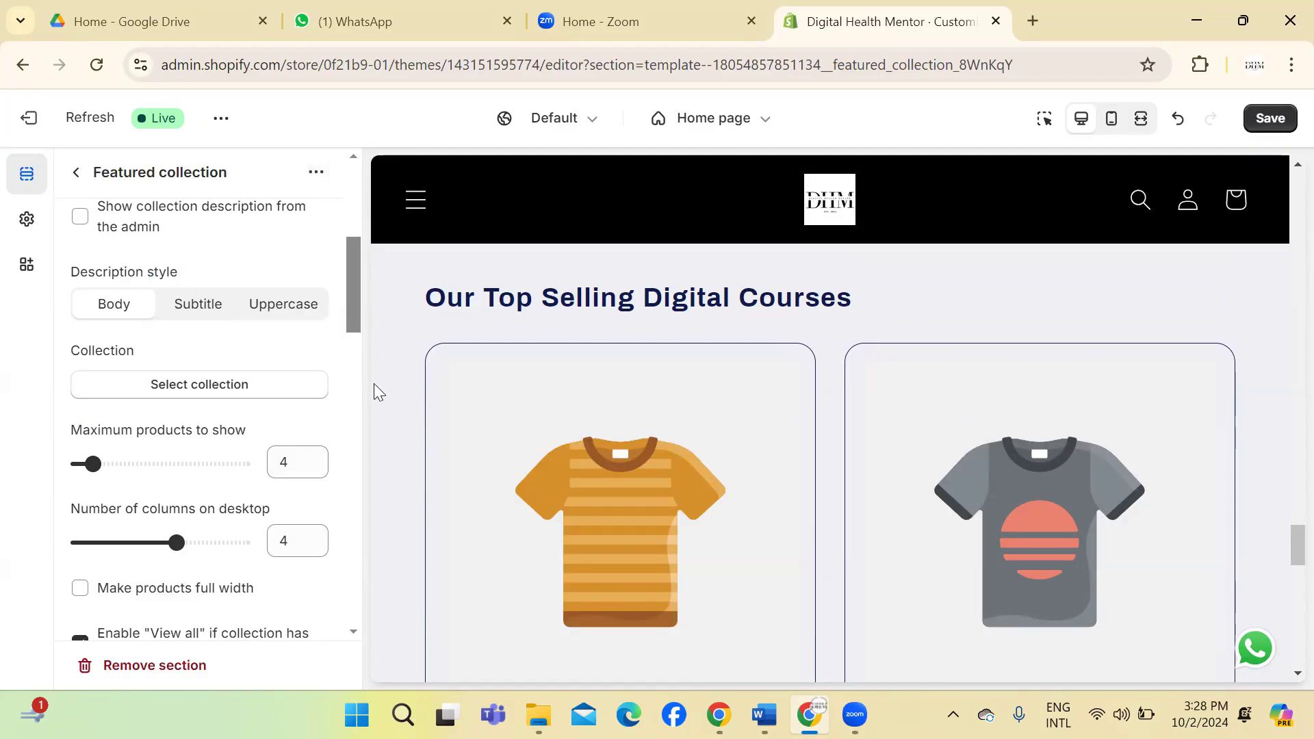
# Step: Save the theme changes and assign the Digital Marketing & Ecommerce Courses collection to the featured collection section
pyautogui.click(1269, 120)
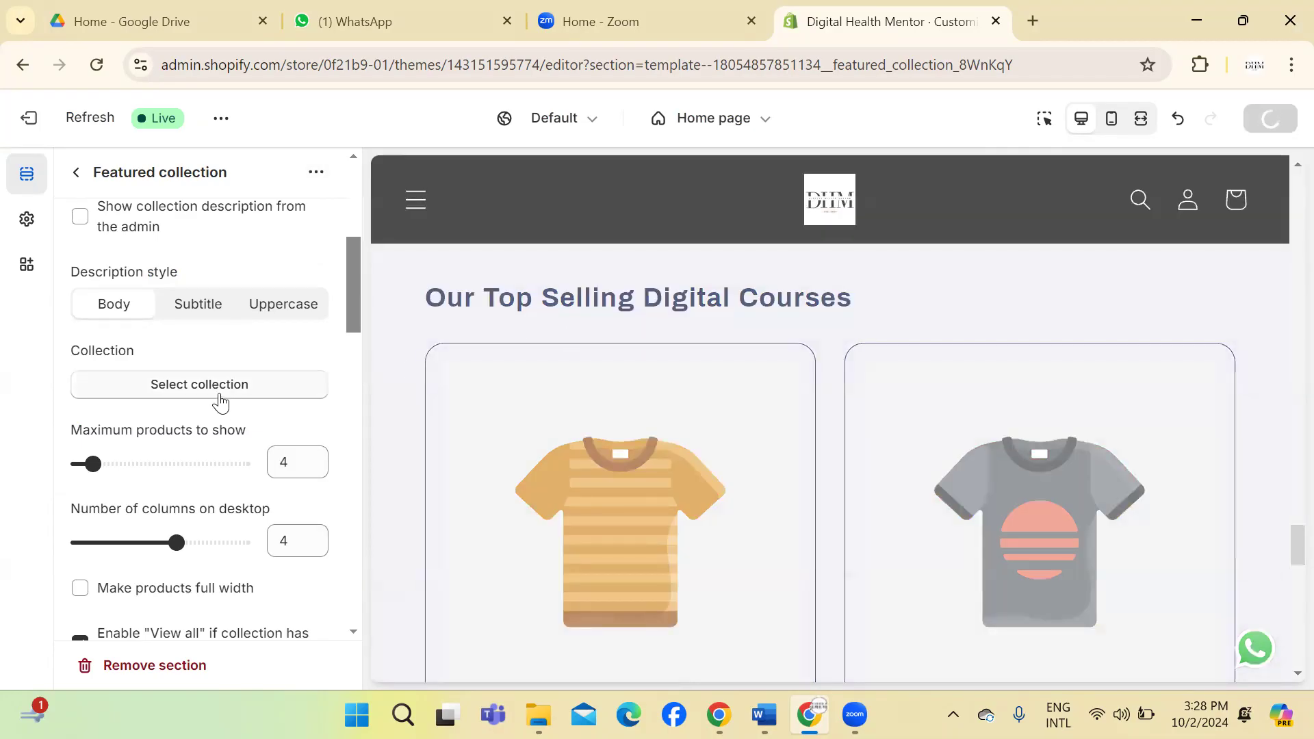
pyautogui.click(219, 385)
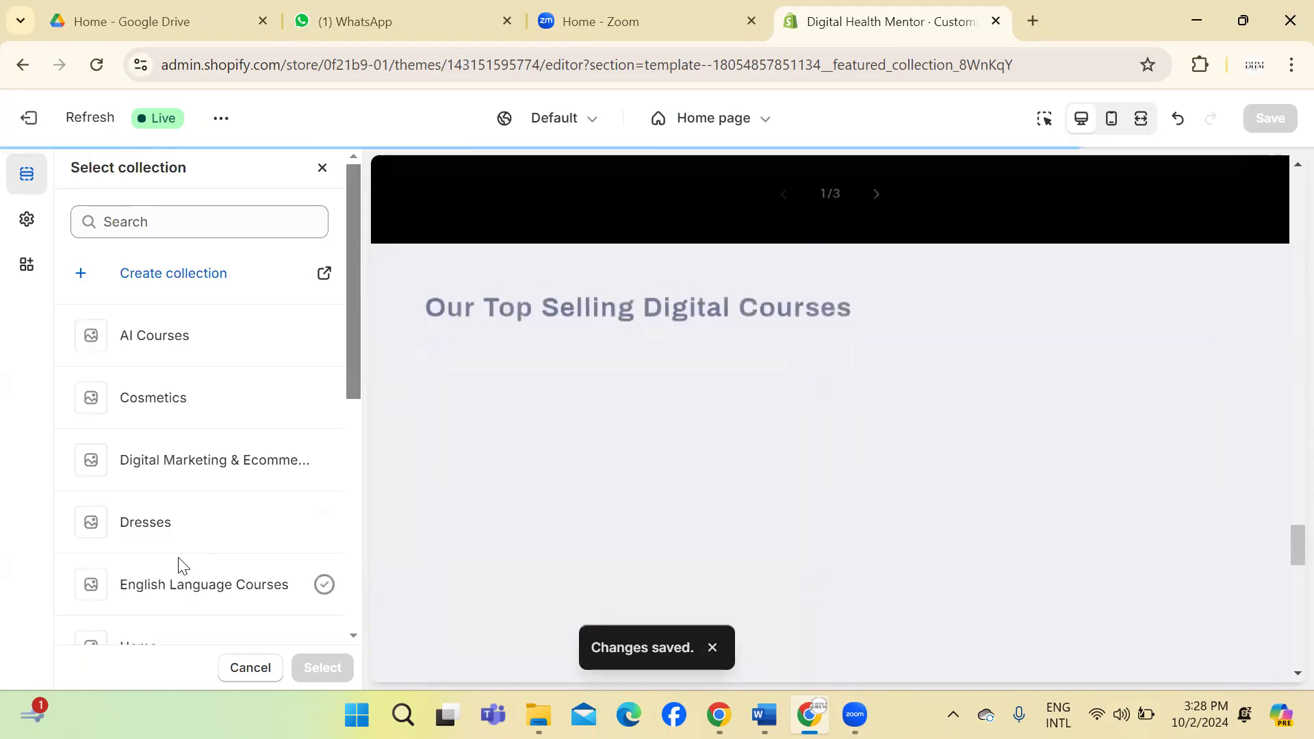
pyautogui.scroll(-2, 331, 379)
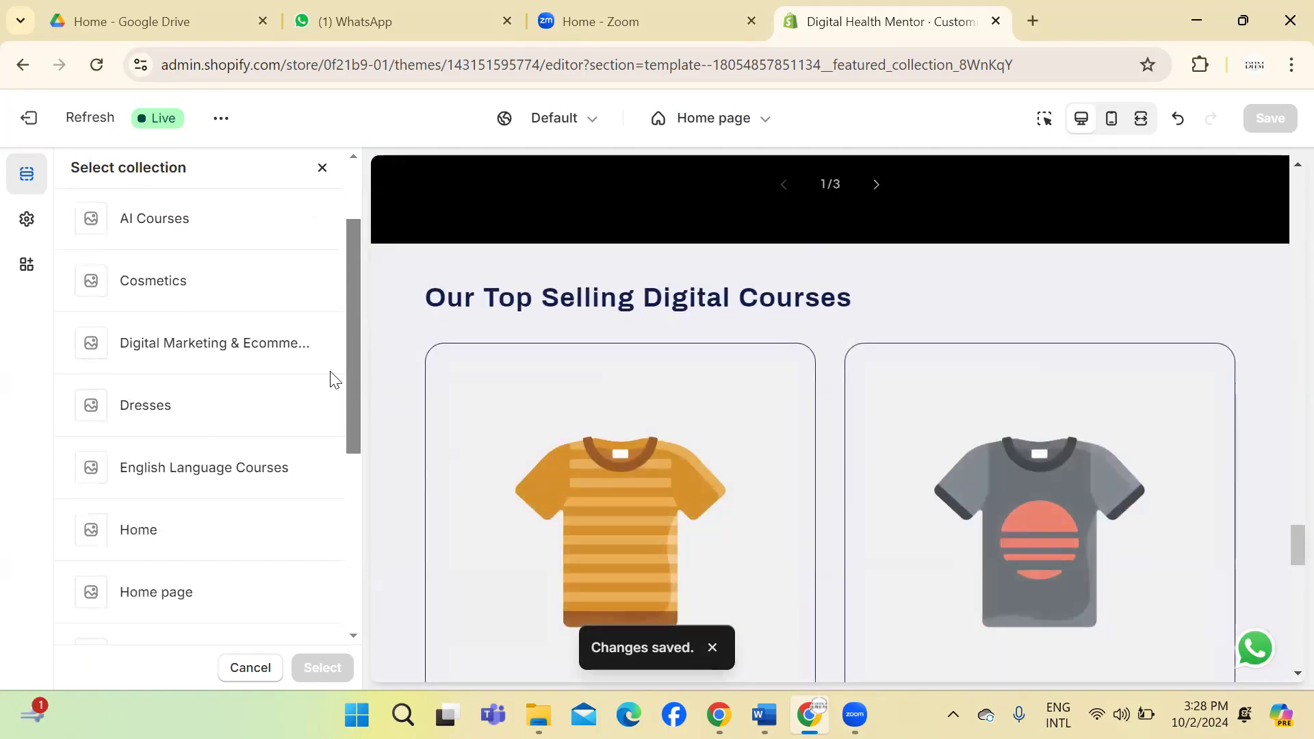
pyautogui.click(267, 344)
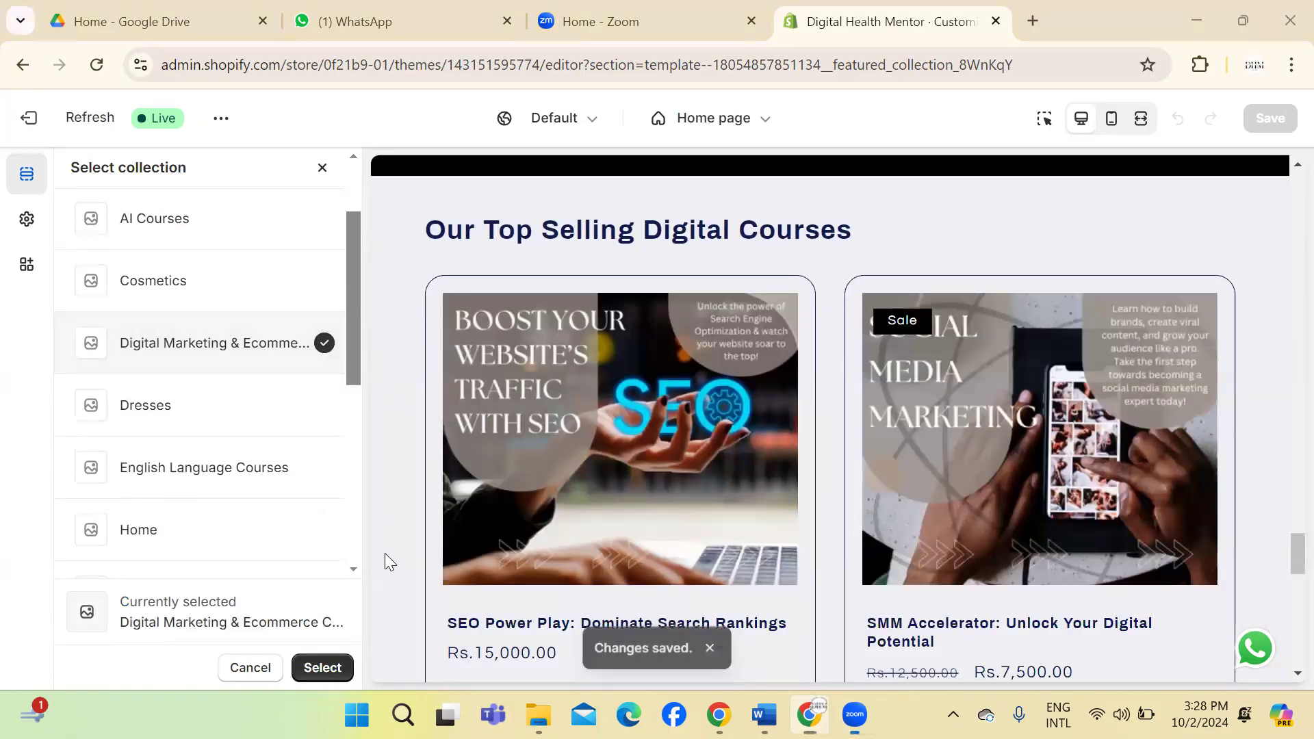
pyautogui.click(322, 667)
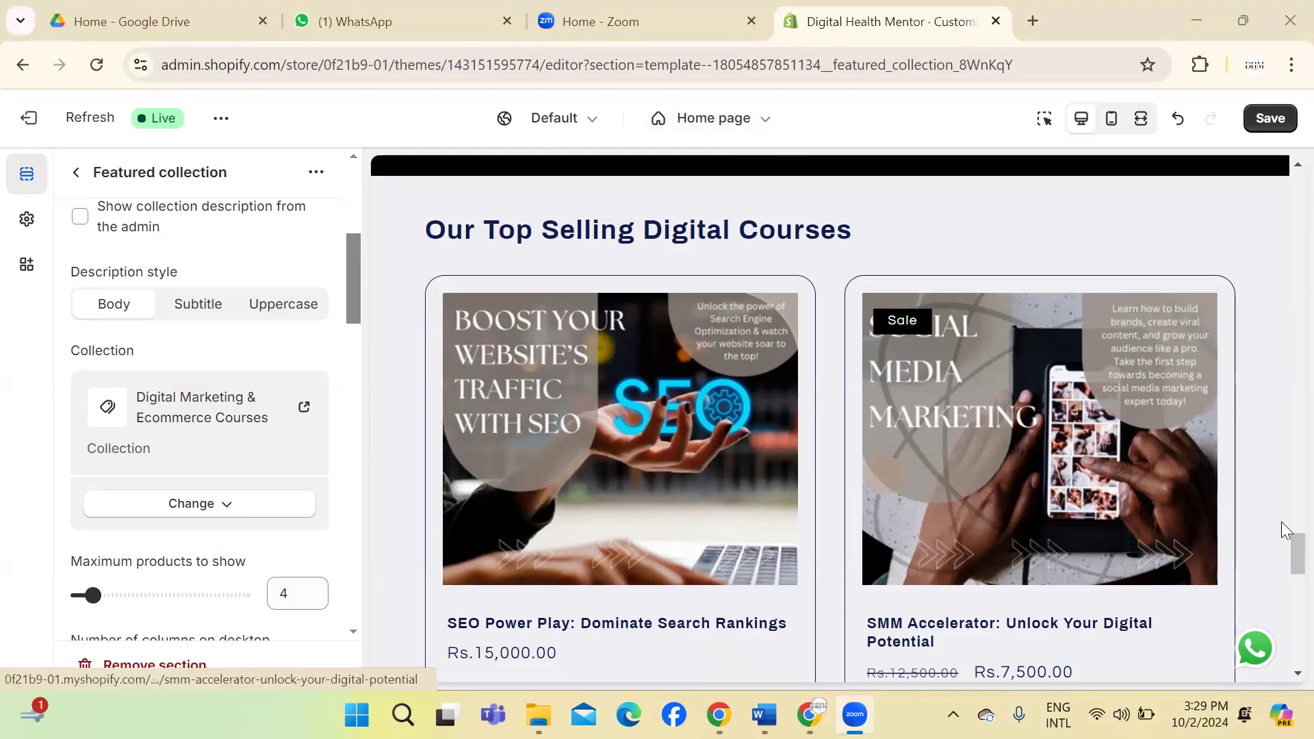
# Step: Reduce the featured collection's number of columns on desktop to 1, with the maximum products to show at 4
pyautogui.click(1291, 563)
pyautogui.moveTo(1291, 562); pyautogui.dragTo(1285, 485)
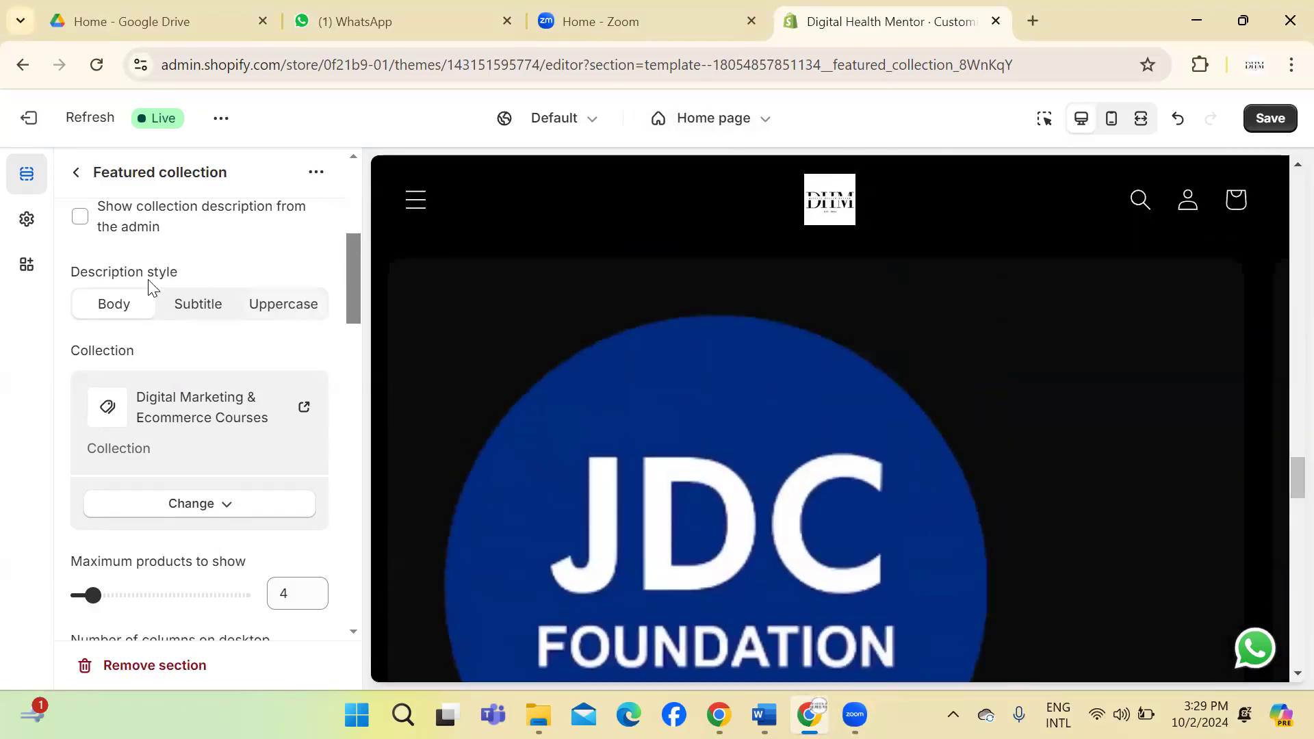
pyautogui.scroll(-3, 352, 324)
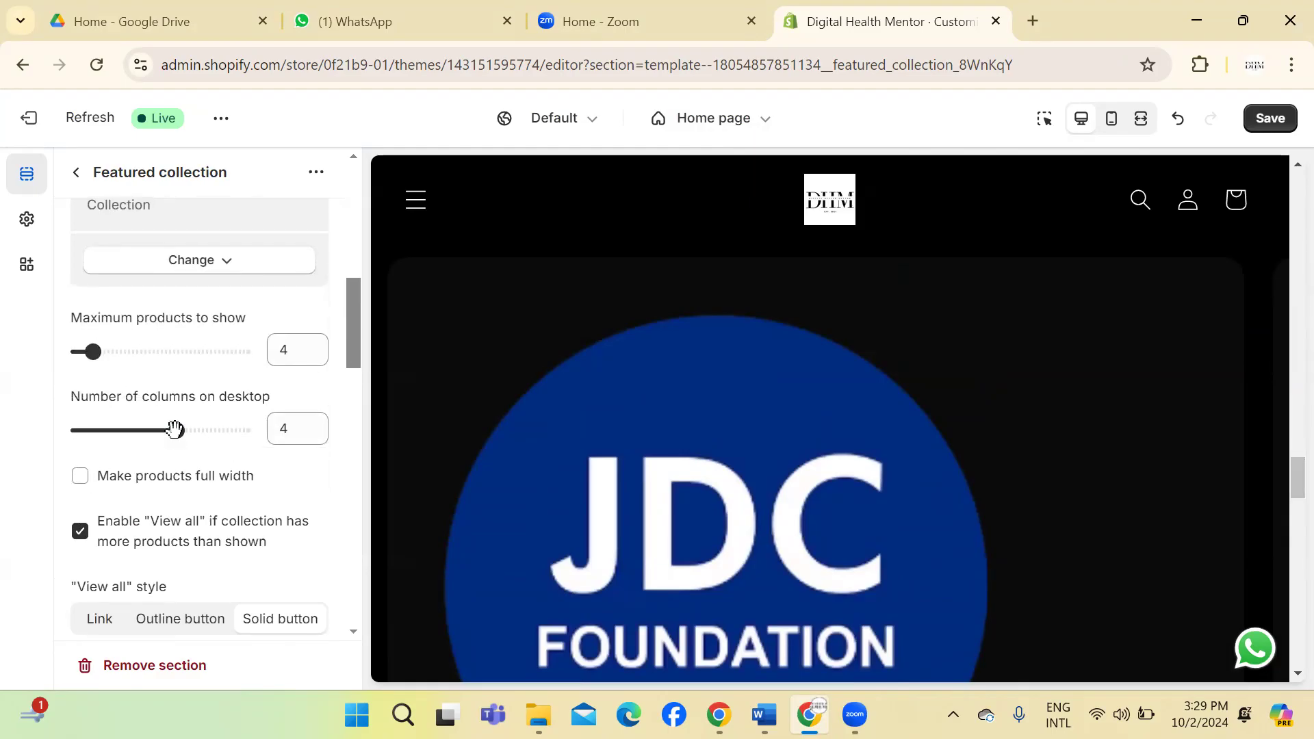
pyautogui.moveTo(176, 428); pyautogui.dragTo(88, 438)
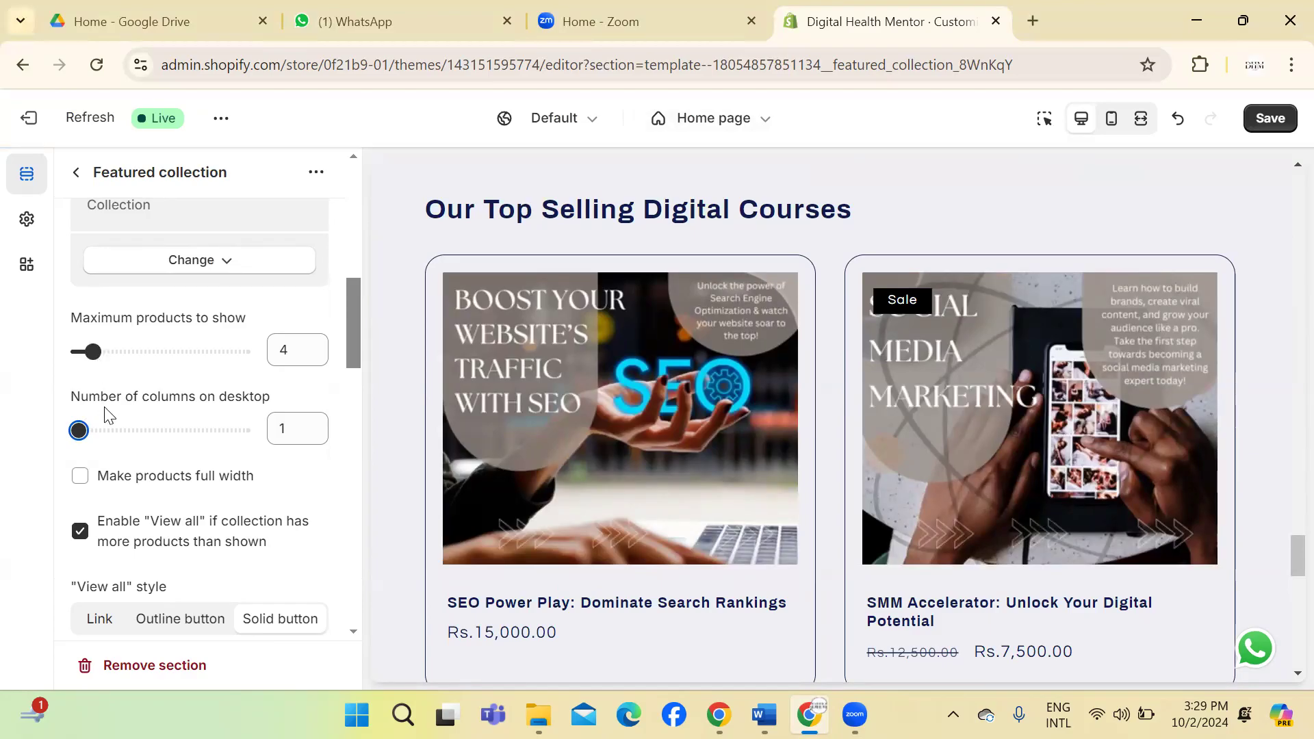
pyautogui.moveTo(92, 350)
pyautogui.mouseDown()
pyautogui.moveTo(134, 352)
pyautogui.moveTo(93, 361)
pyautogui.mouseUp()
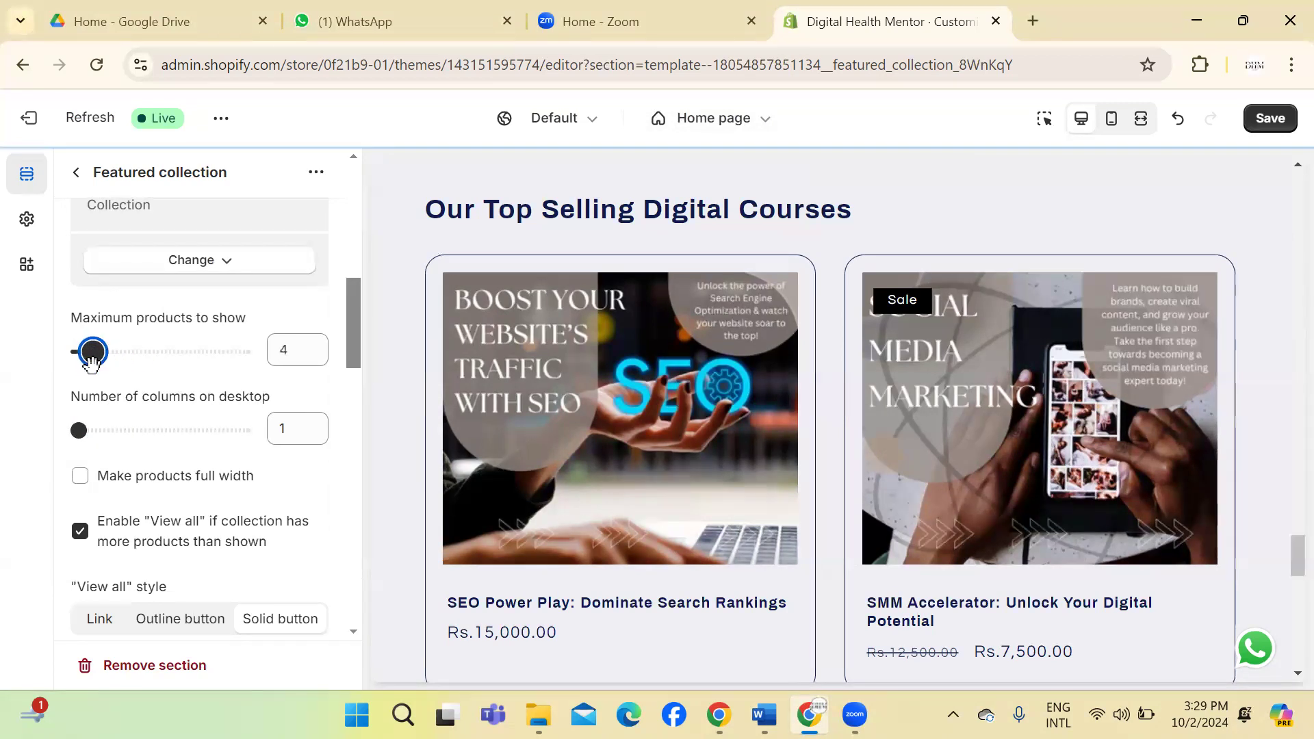
# Step: Turn off the "View all" option, enable the carousel on desktop for the featured collection, and save the theme
pyautogui.click(80, 532)
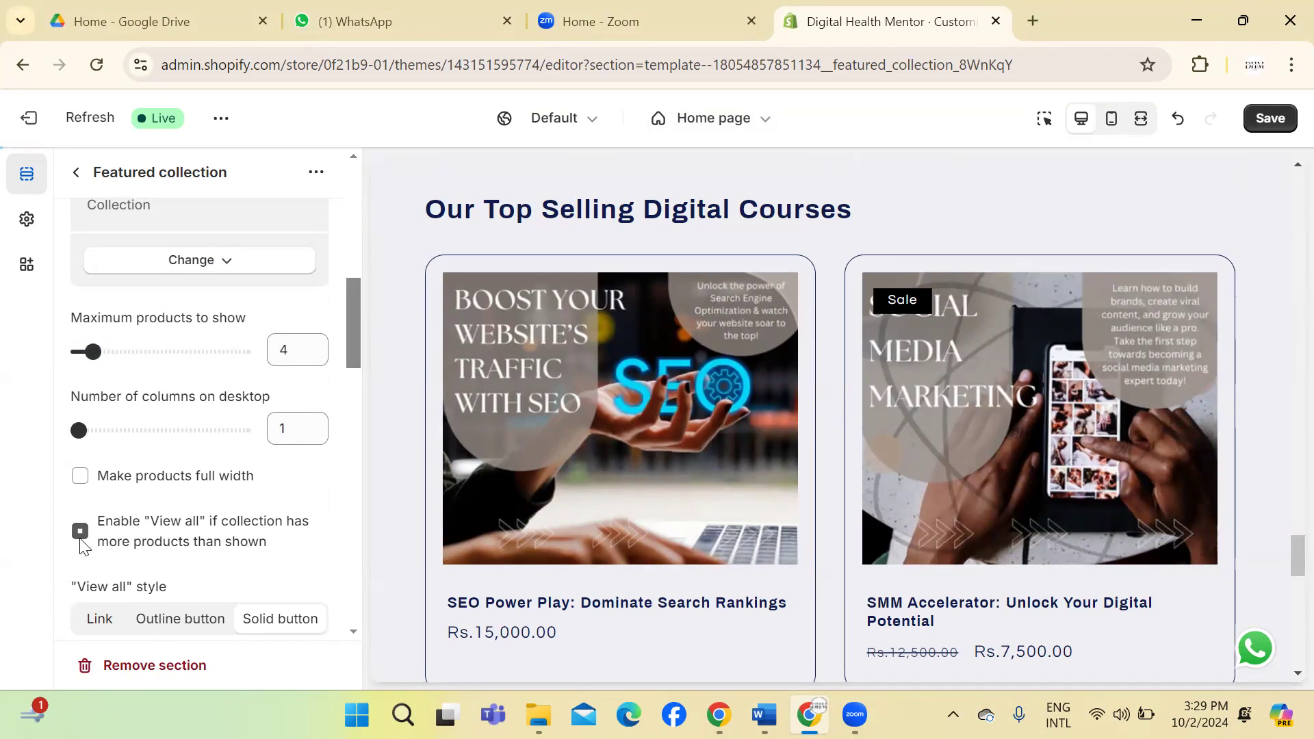
pyautogui.moveTo(355, 338); pyautogui.dragTo(355, 371)
pyautogui.click(83, 500)
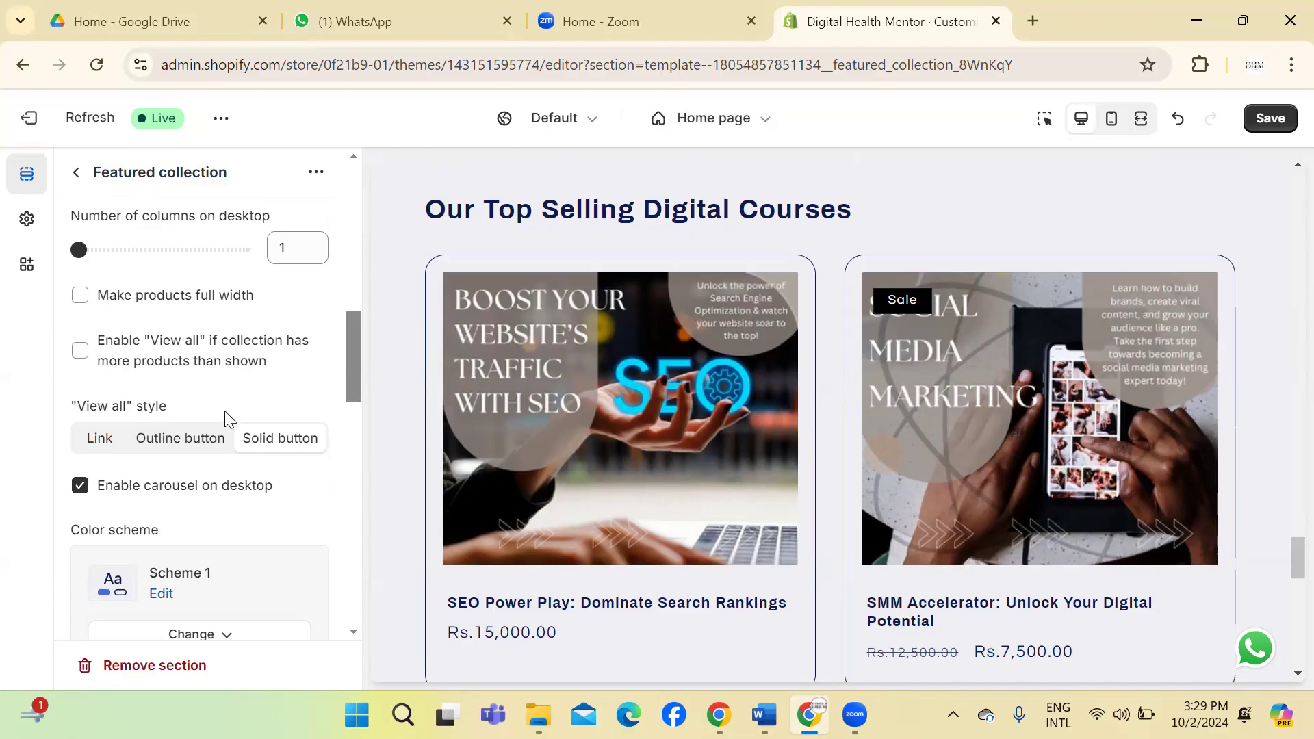
pyautogui.click(1266, 119)
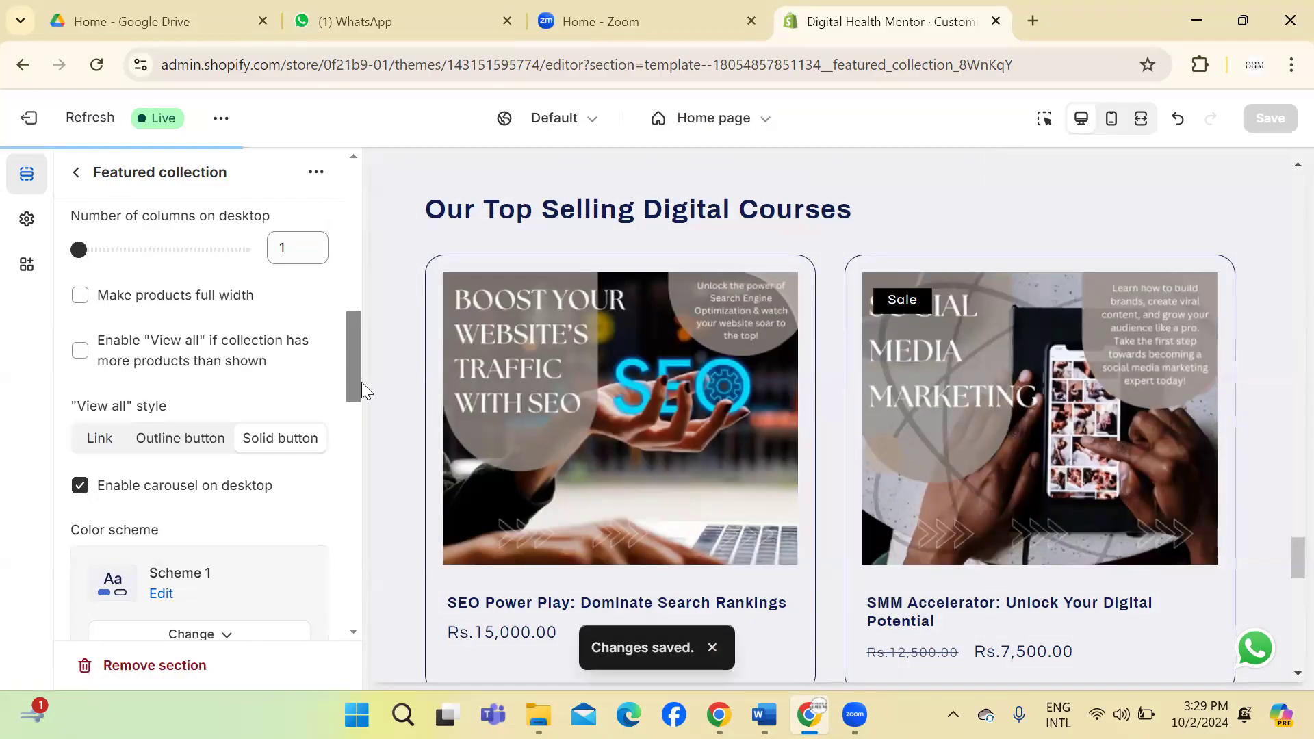
# Step: Set the featured collection's number of columns on desktop to 2 and save the theme changes
pyautogui.moveTo(361, 382); pyautogui.dragTo(366, 363)
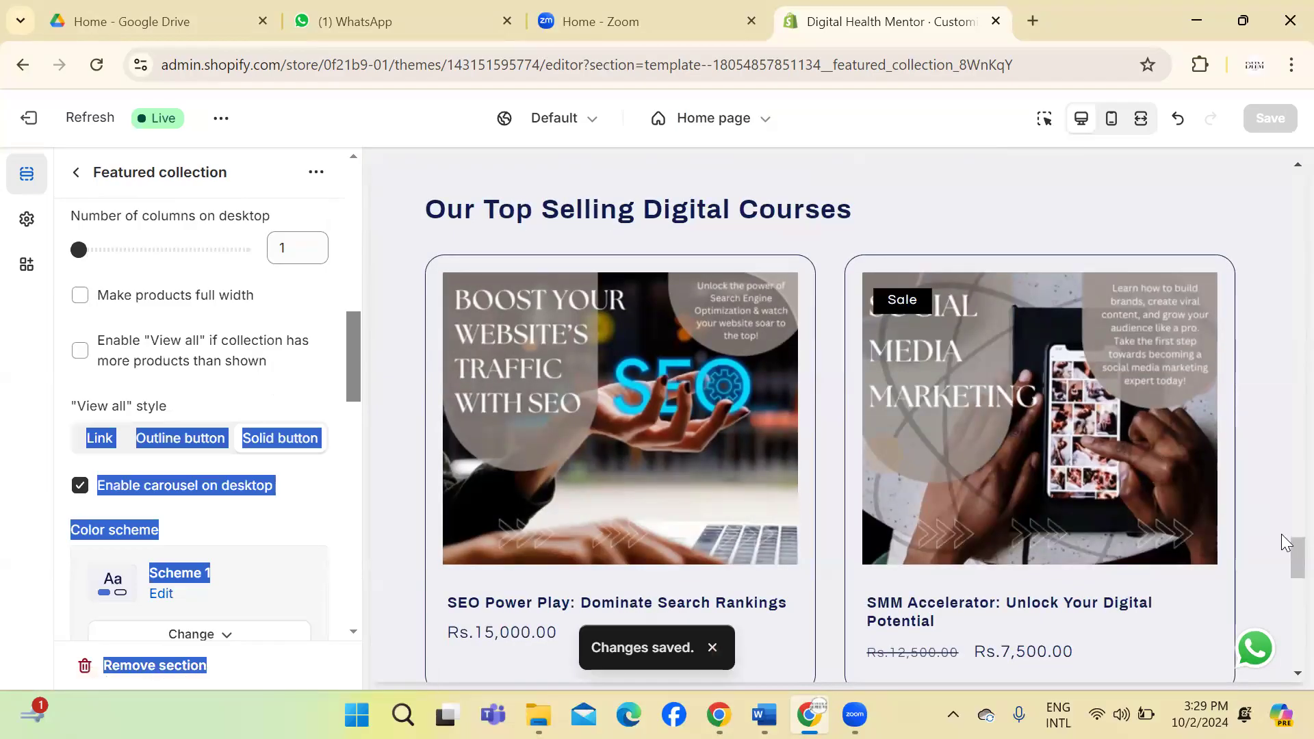
pyautogui.moveTo(1281, 558); pyautogui.dragTo(1281, 609)
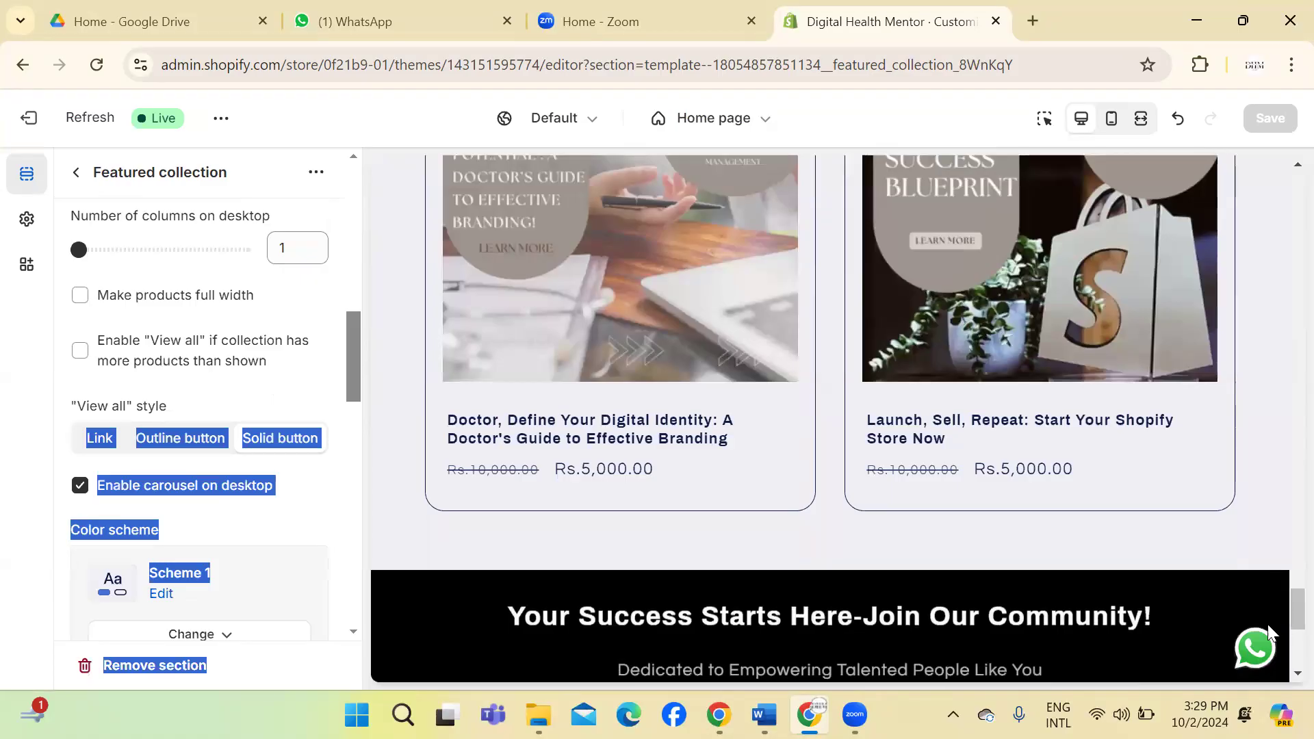
pyautogui.moveTo(346, 371); pyautogui.dragTo(367, 338)
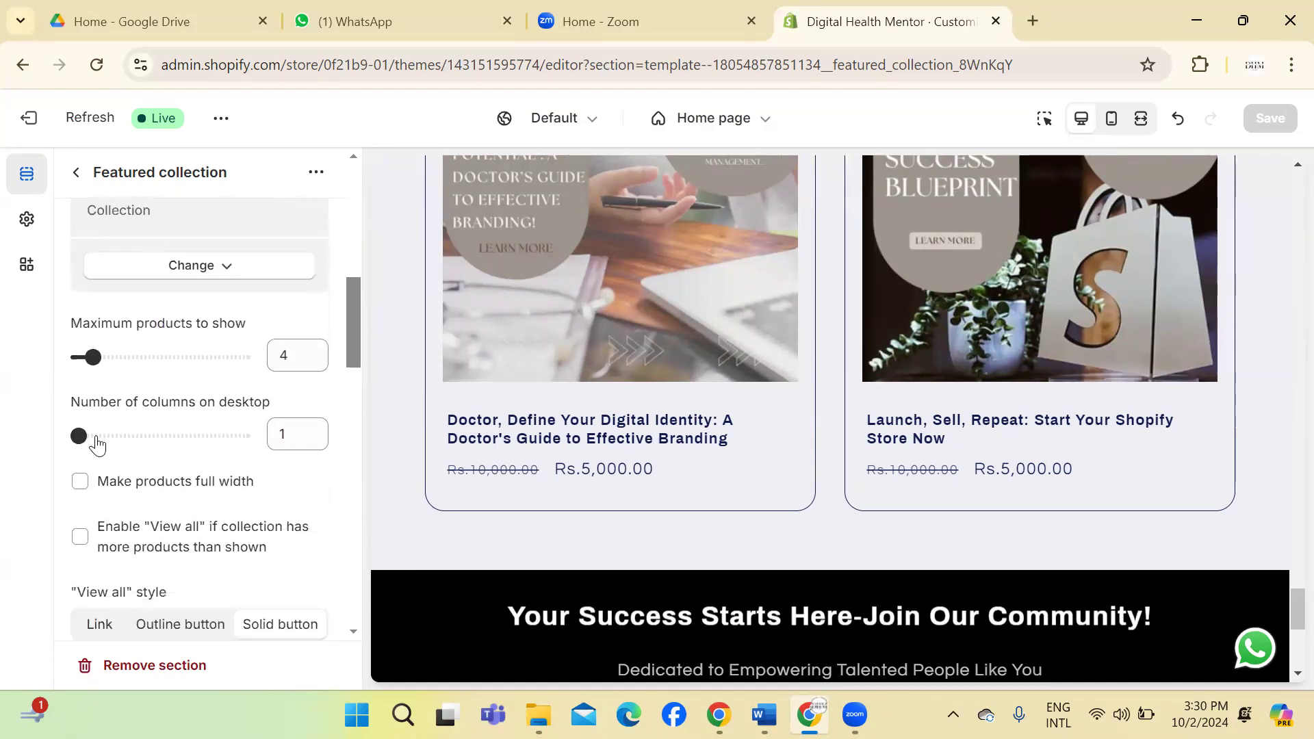
pyautogui.moveTo(80, 436); pyautogui.dragTo(167, 444)
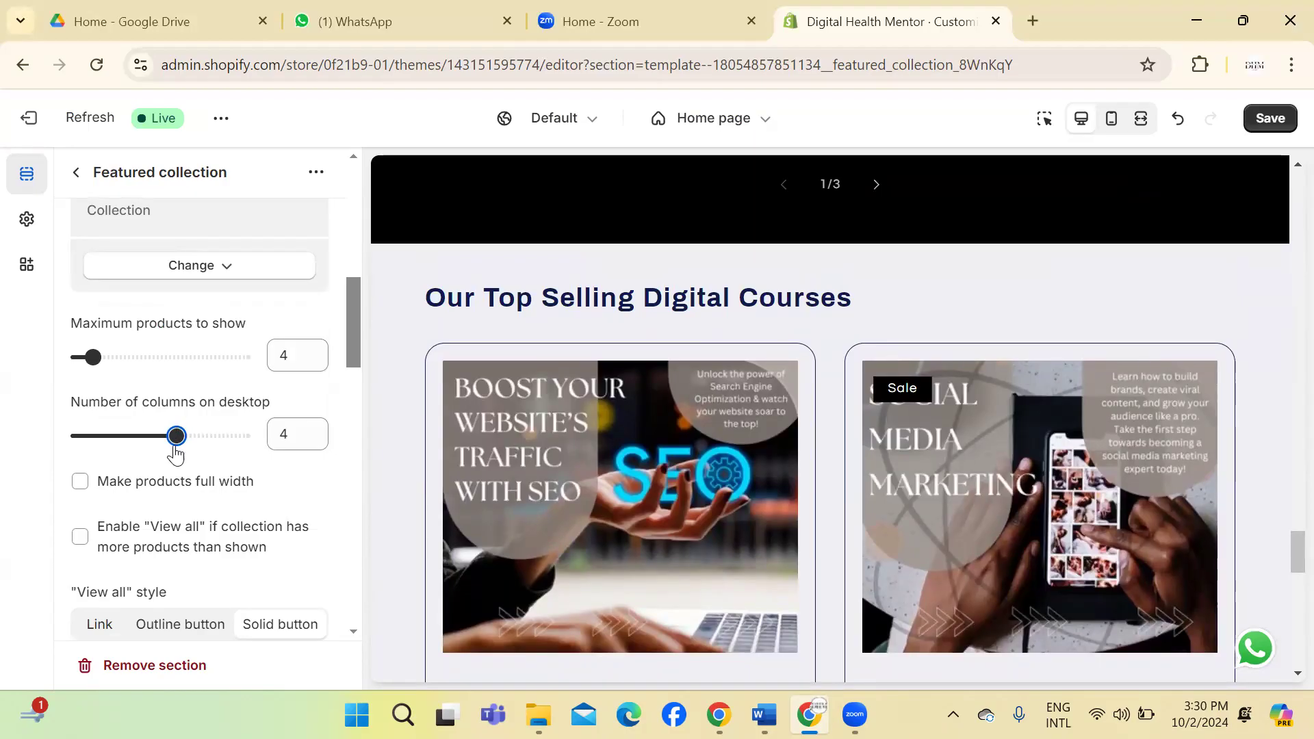
pyautogui.moveTo(176, 436); pyautogui.dragTo(117, 441)
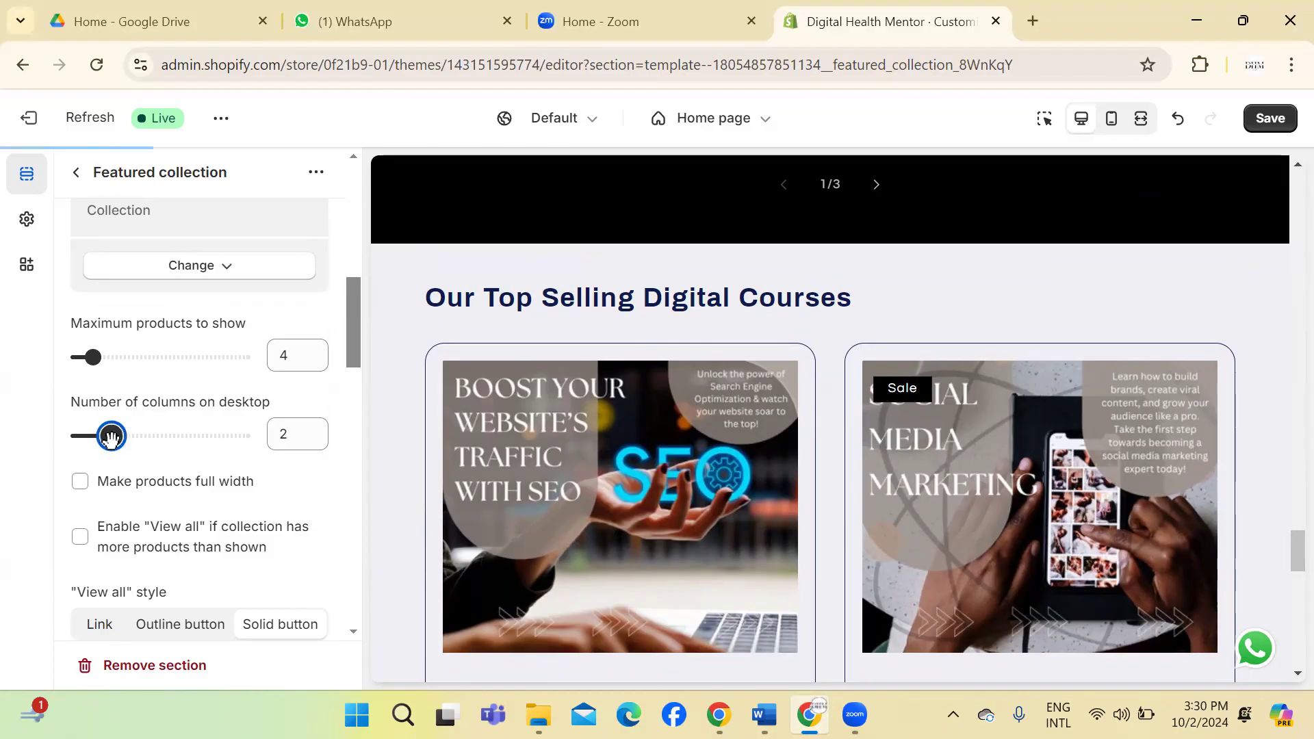
pyautogui.click(1274, 119)
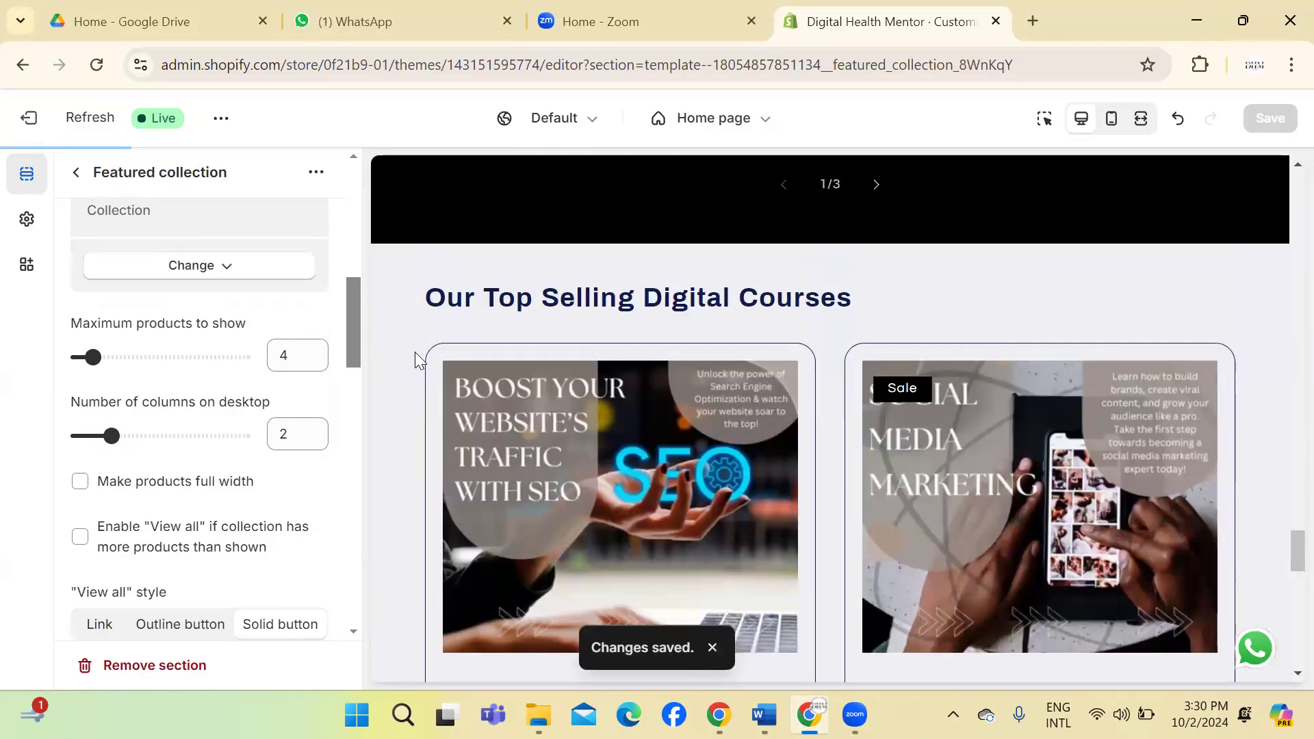
# Step: Return to the home page section list and move the new Featured collection directly below the Multirow section
pyautogui.moveTo(355, 338); pyautogui.dragTo(359, 269)
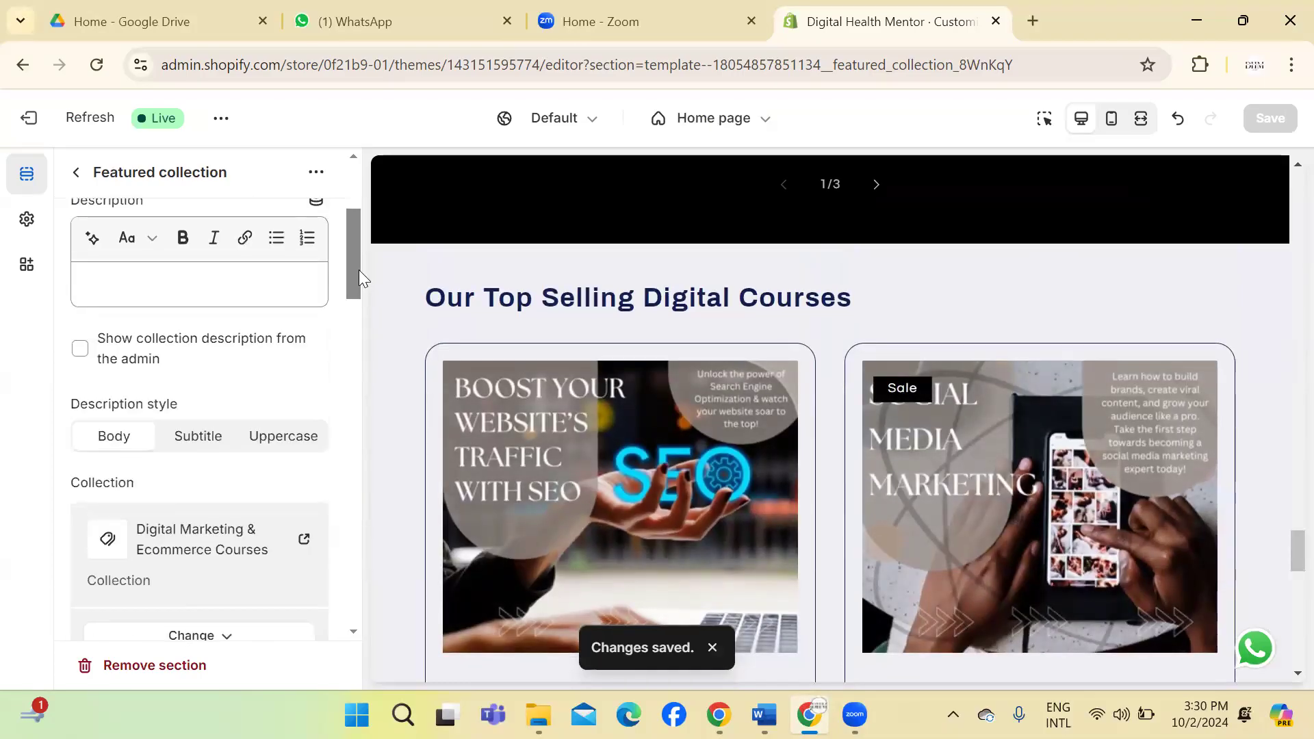
pyautogui.click(74, 173)
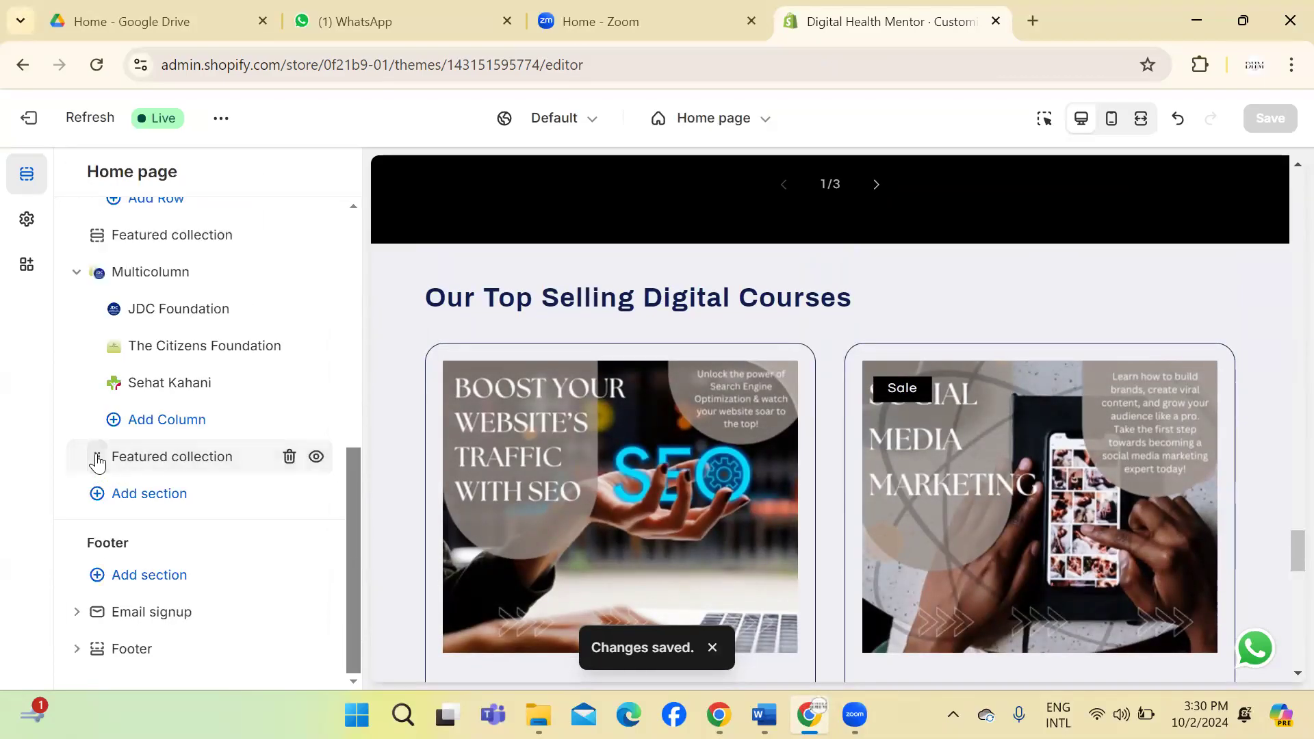
pyautogui.moveTo(95, 454); pyautogui.dragTo(71, 544)
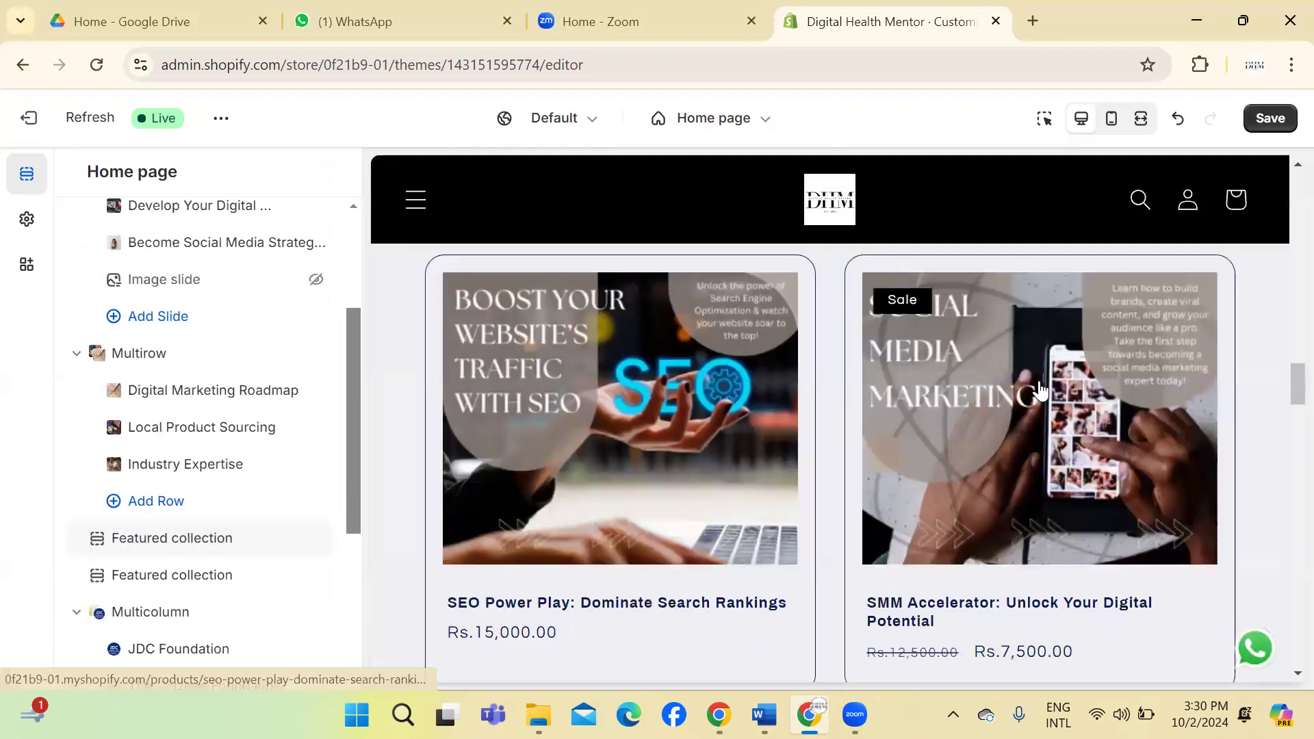
# Step: Check the new section order in the home page preview and hide the Featured collection section directly below Multirow
pyautogui.scroll(10, 1285, 352)
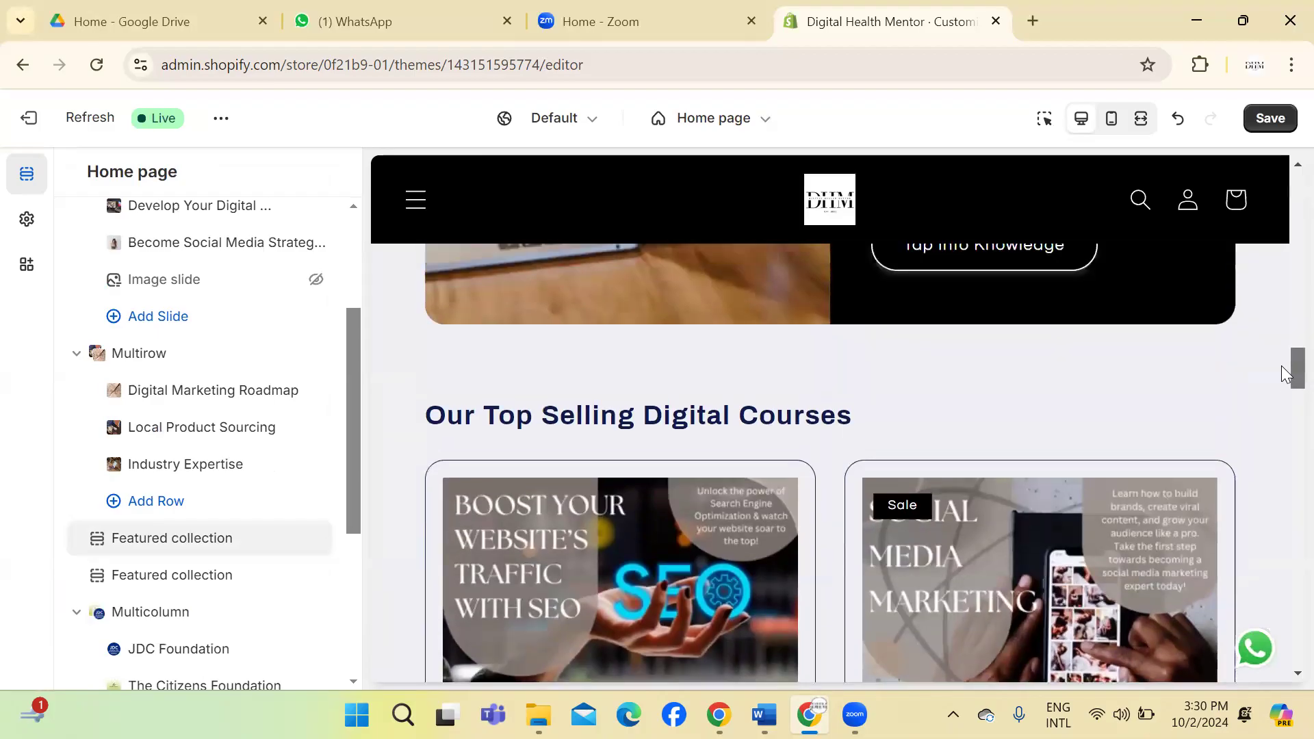
pyautogui.scroll(6, 1284, 339)
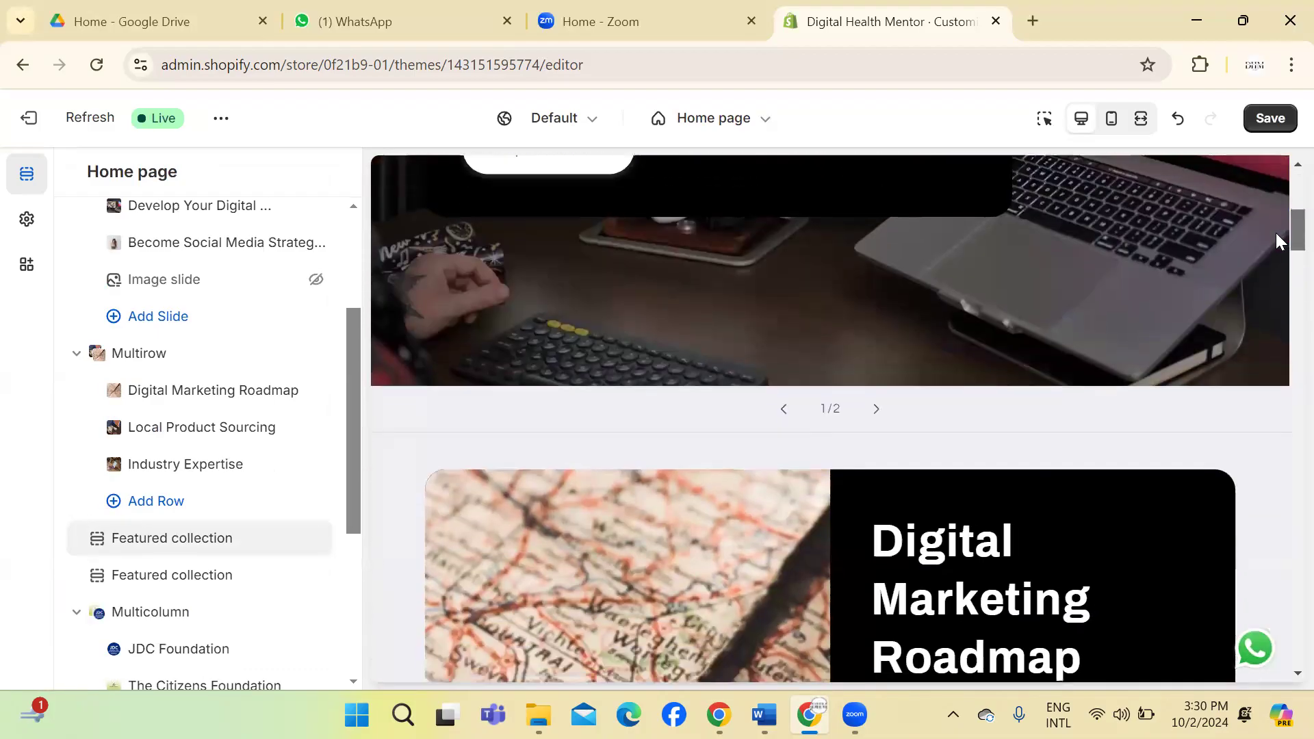
pyautogui.moveTo(1276, 233); pyautogui.dragTo(1293, 457)
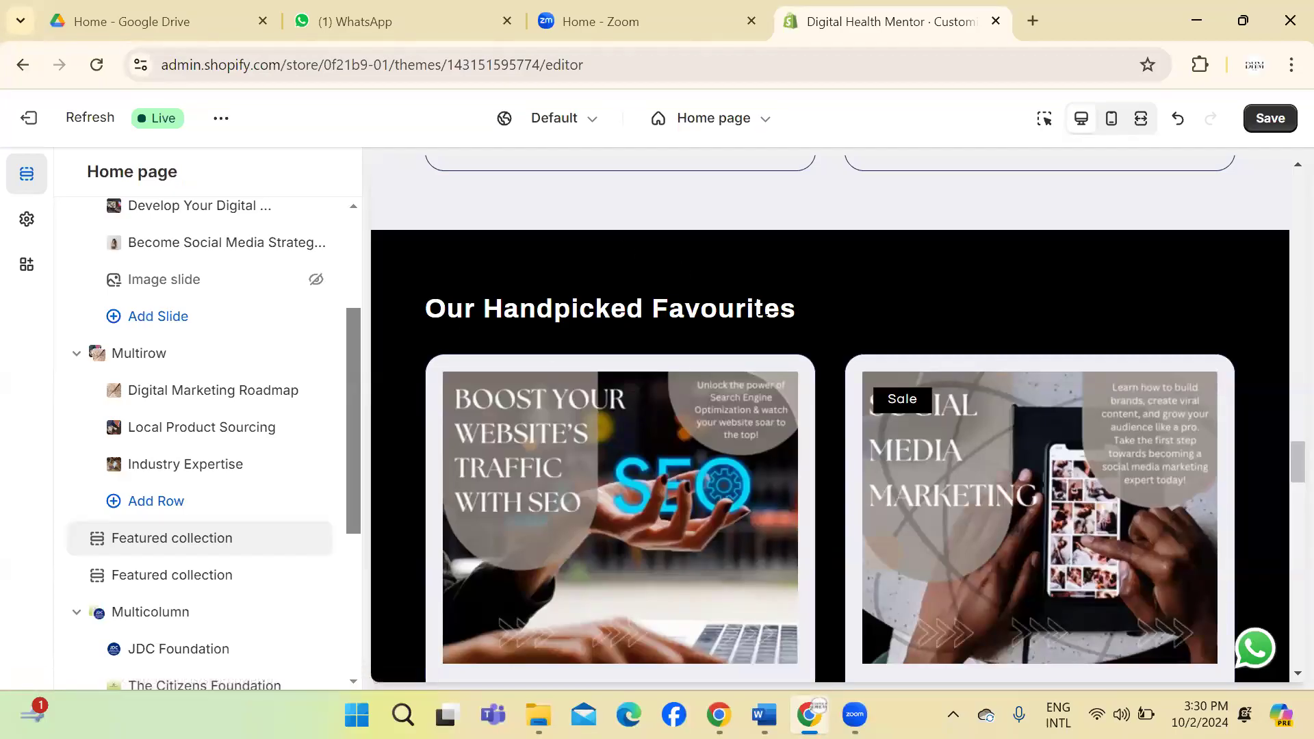
pyautogui.moveTo(1294, 464); pyautogui.dragTo(911, 469)
pyautogui.moveTo(1281, 446); pyautogui.dragTo(1282, 387)
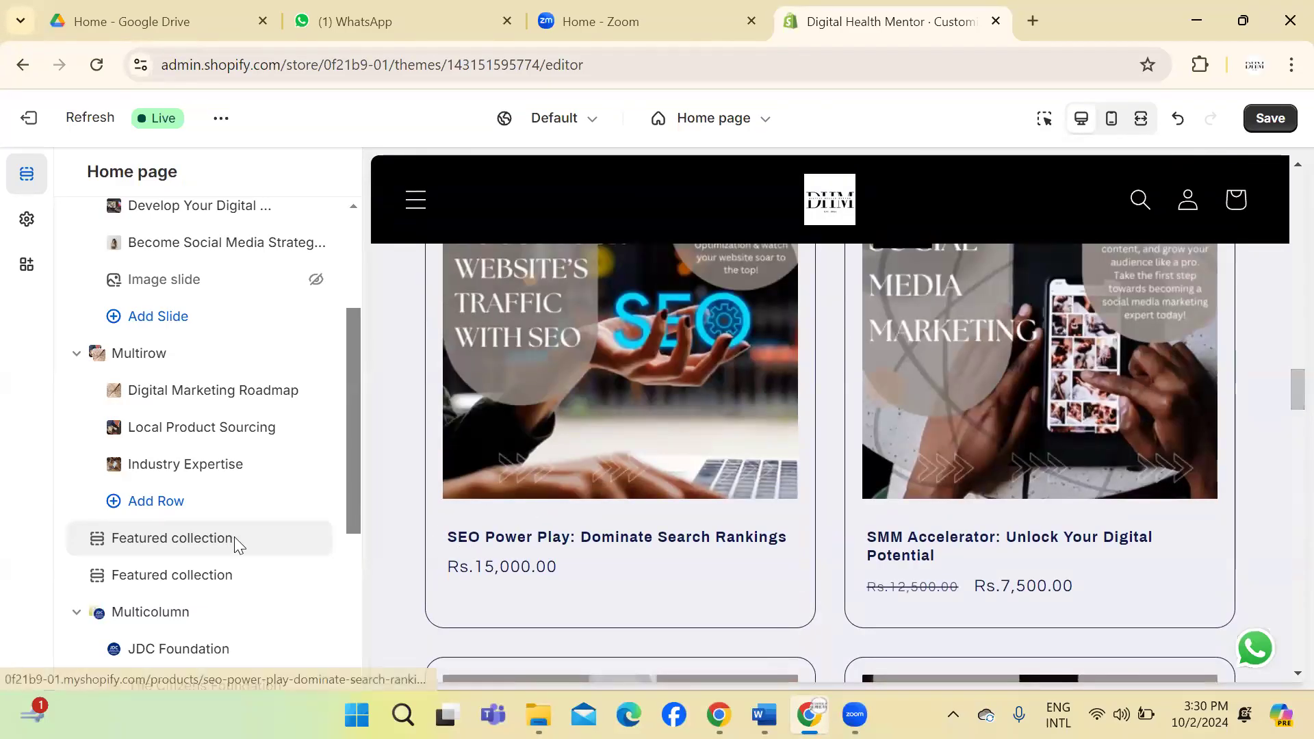
pyautogui.click(317, 539)
pyautogui.moveTo(1284, 446); pyautogui.dragTo(1284, 534)
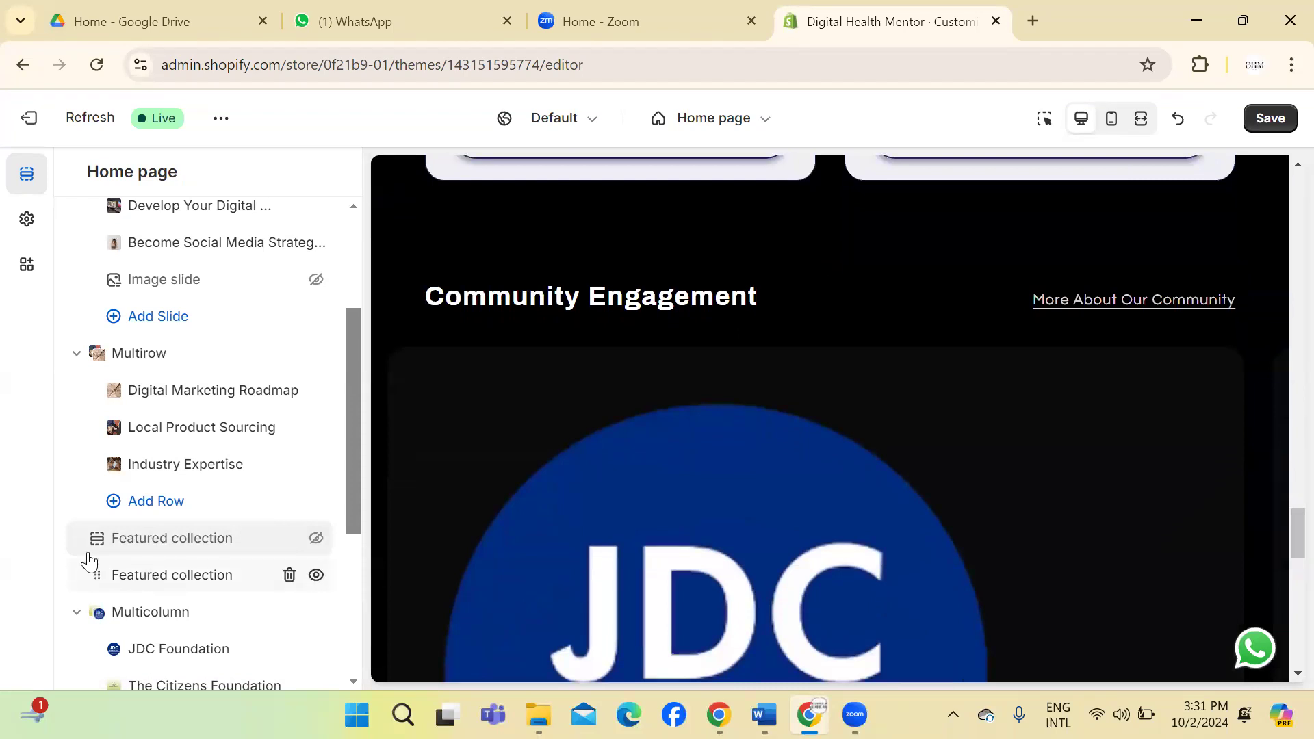
# Step: Examine the section types that can be added to the home page template and to the footer group
pyautogui.scroll(-3, 344, 482)
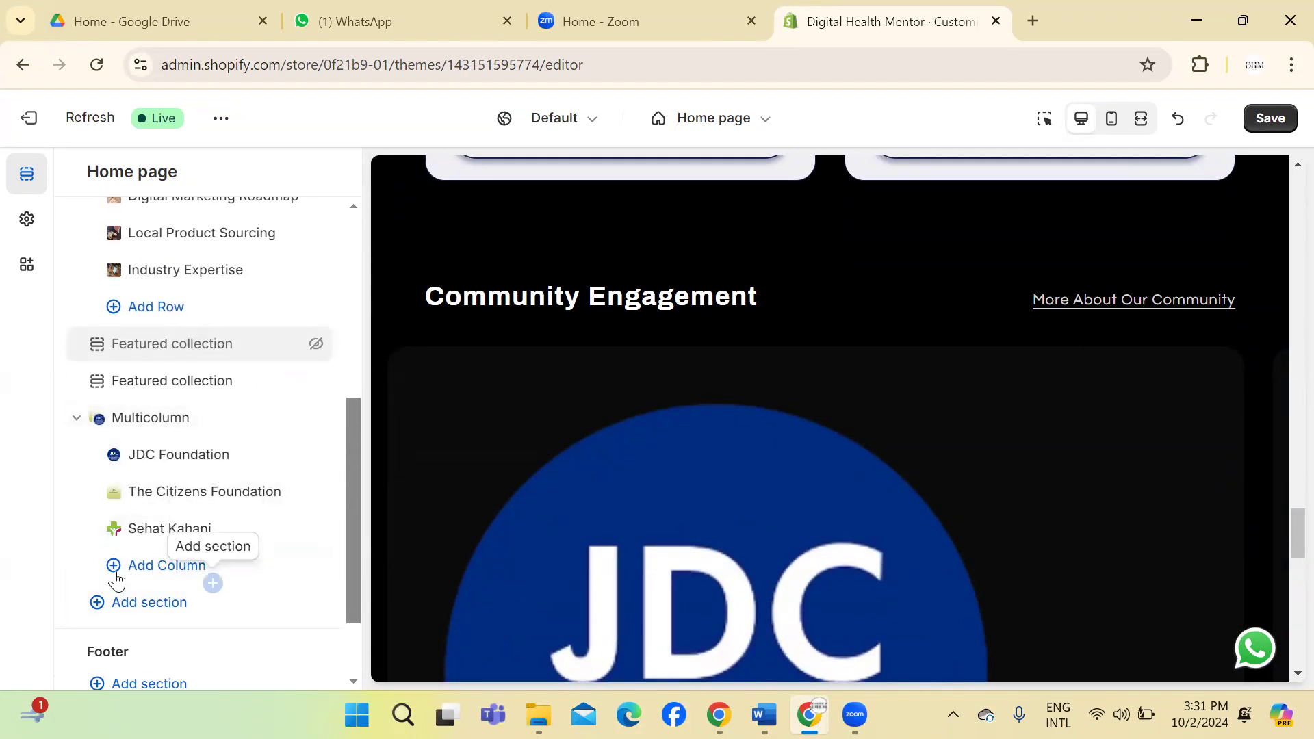
pyautogui.click(97, 603)
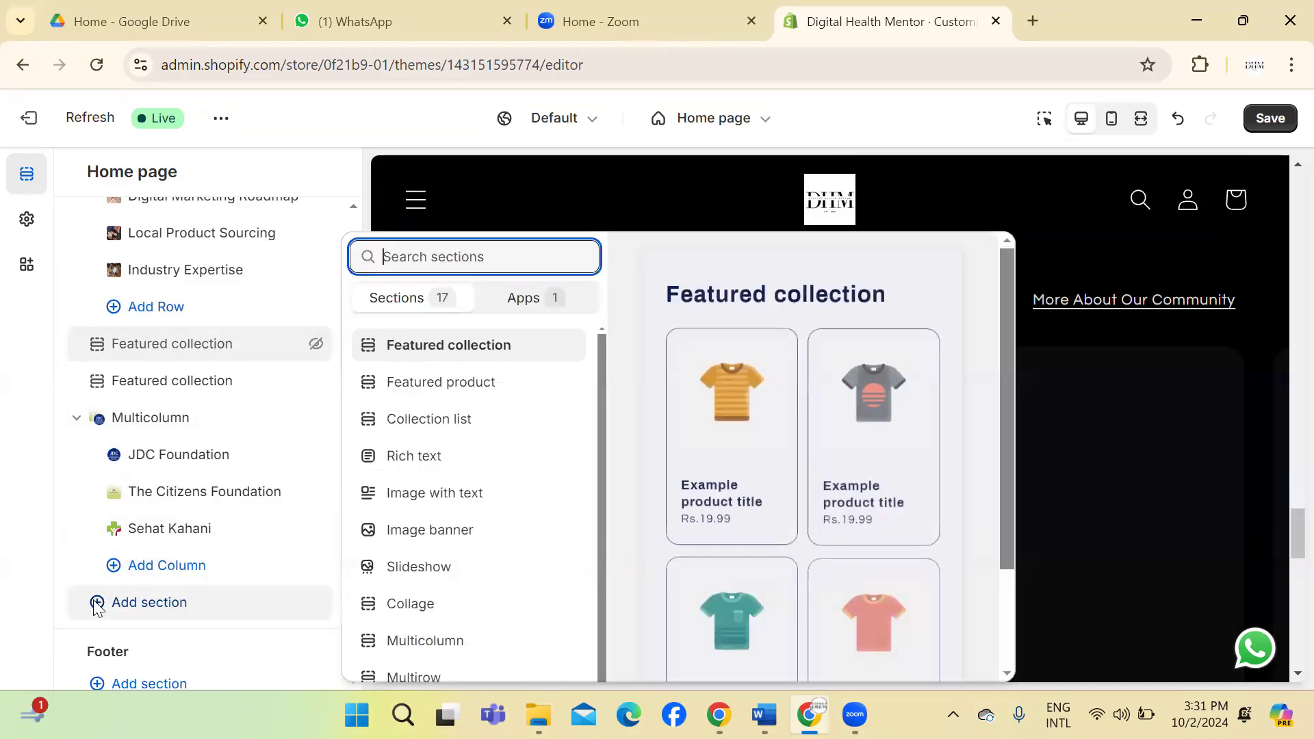
pyautogui.click(75, 423)
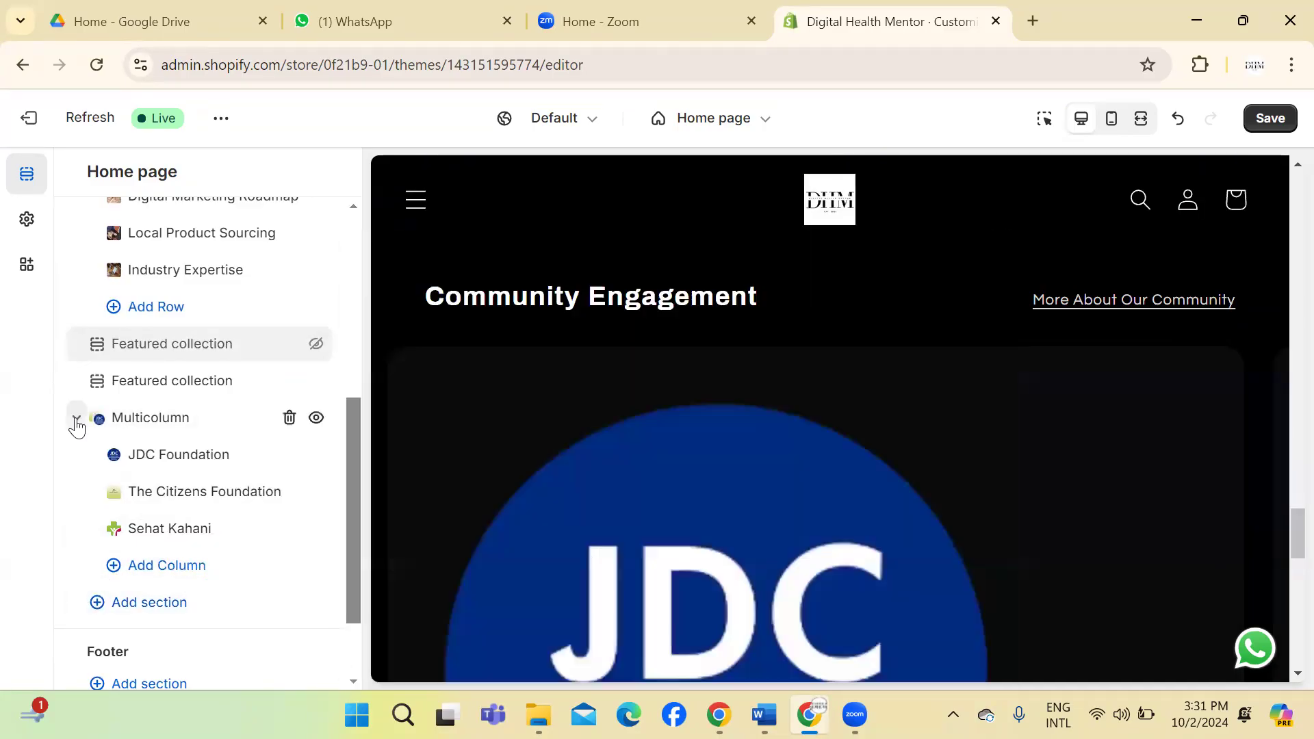
pyautogui.click(76, 417)
pyautogui.click(97, 505)
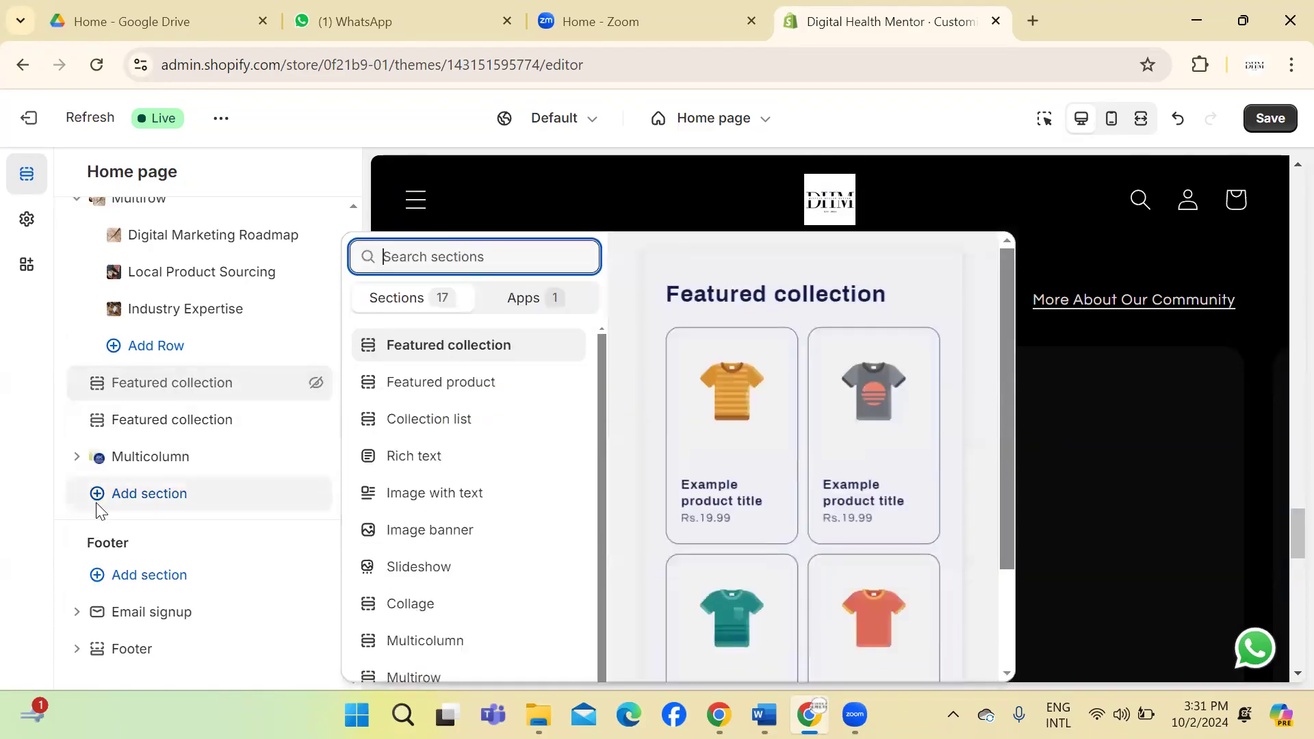
pyautogui.click(97, 504)
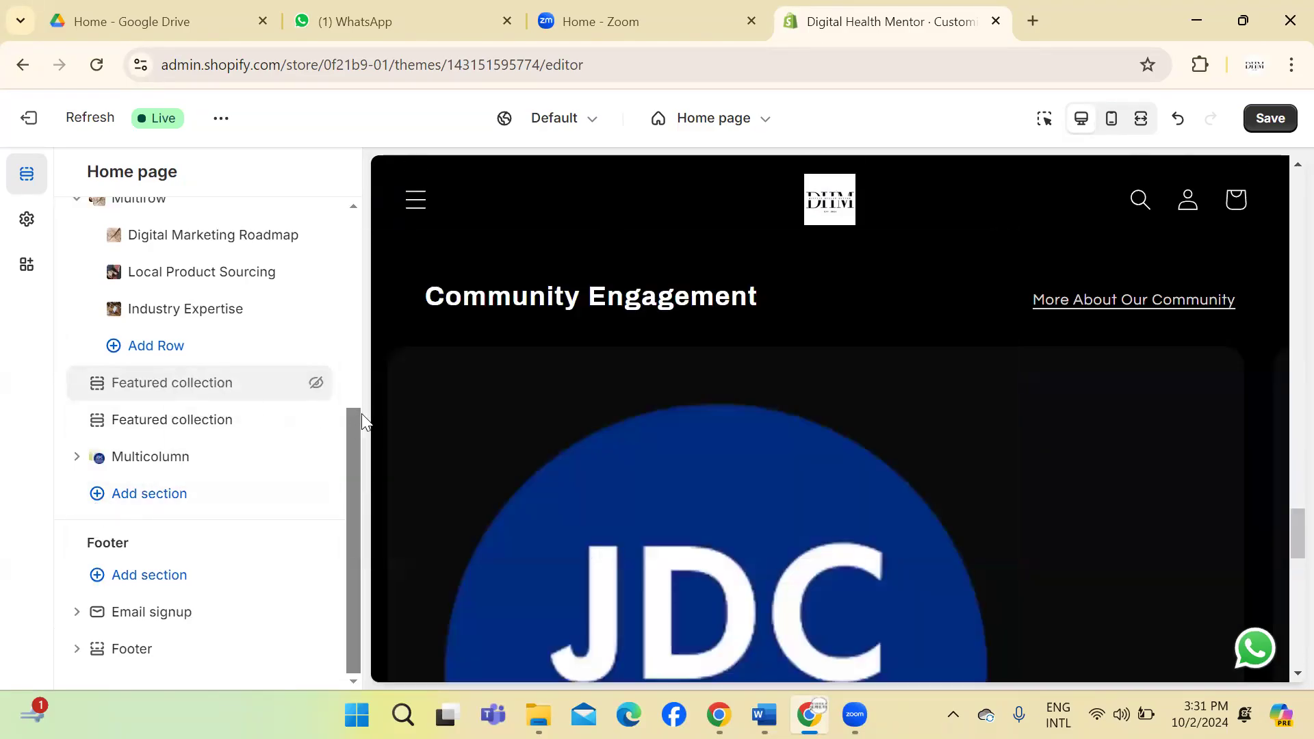
pyautogui.click(97, 576)
pyautogui.click(1282, 271)
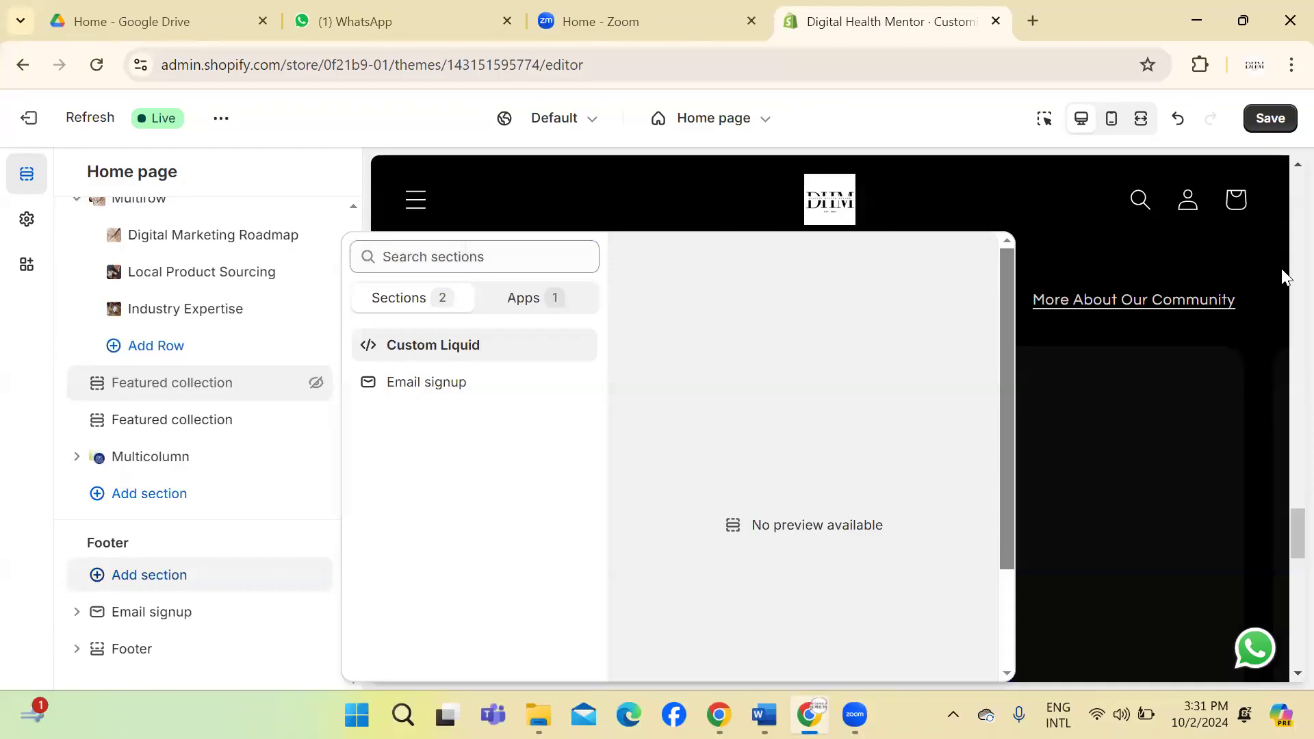
# Step: Temporarily hide the Header section to compare the top of the home page preview, and make it visible again
pyautogui.moveTo(359, 436); pyautogui.dragTo(375, 176)
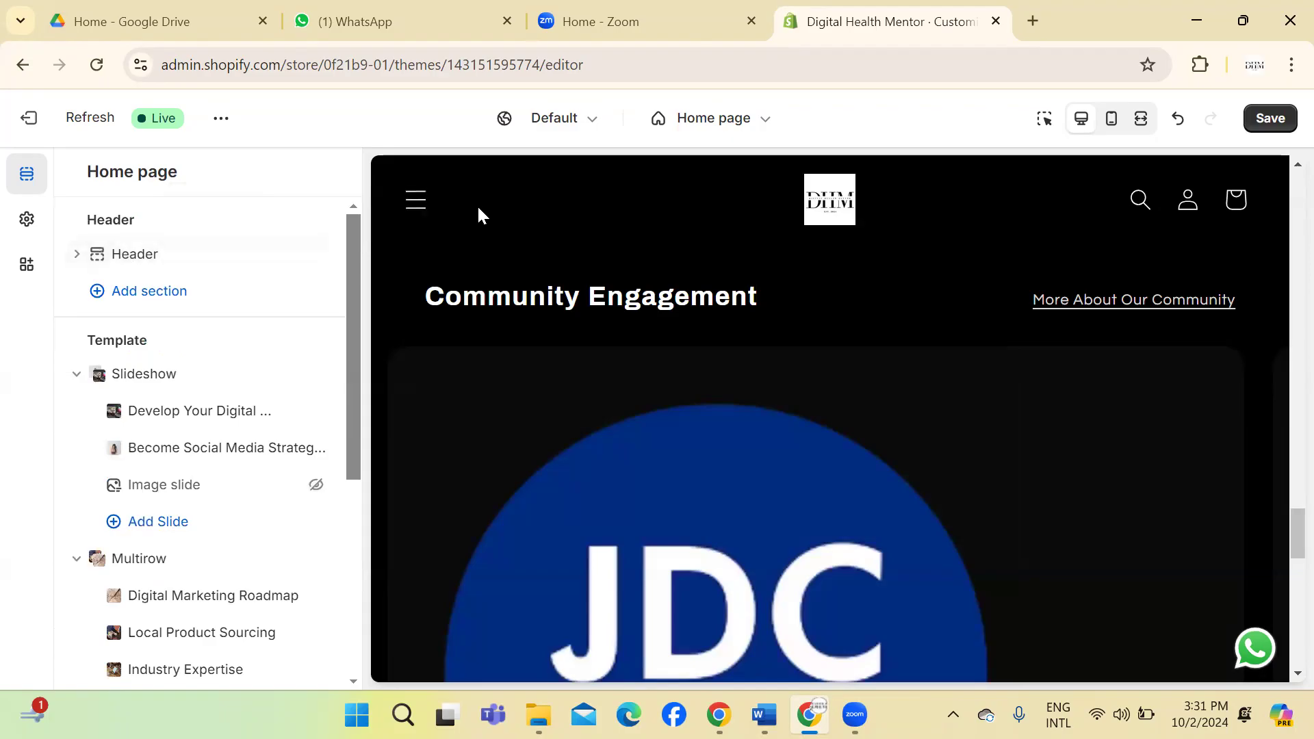
pyautogui.click(77, 256)
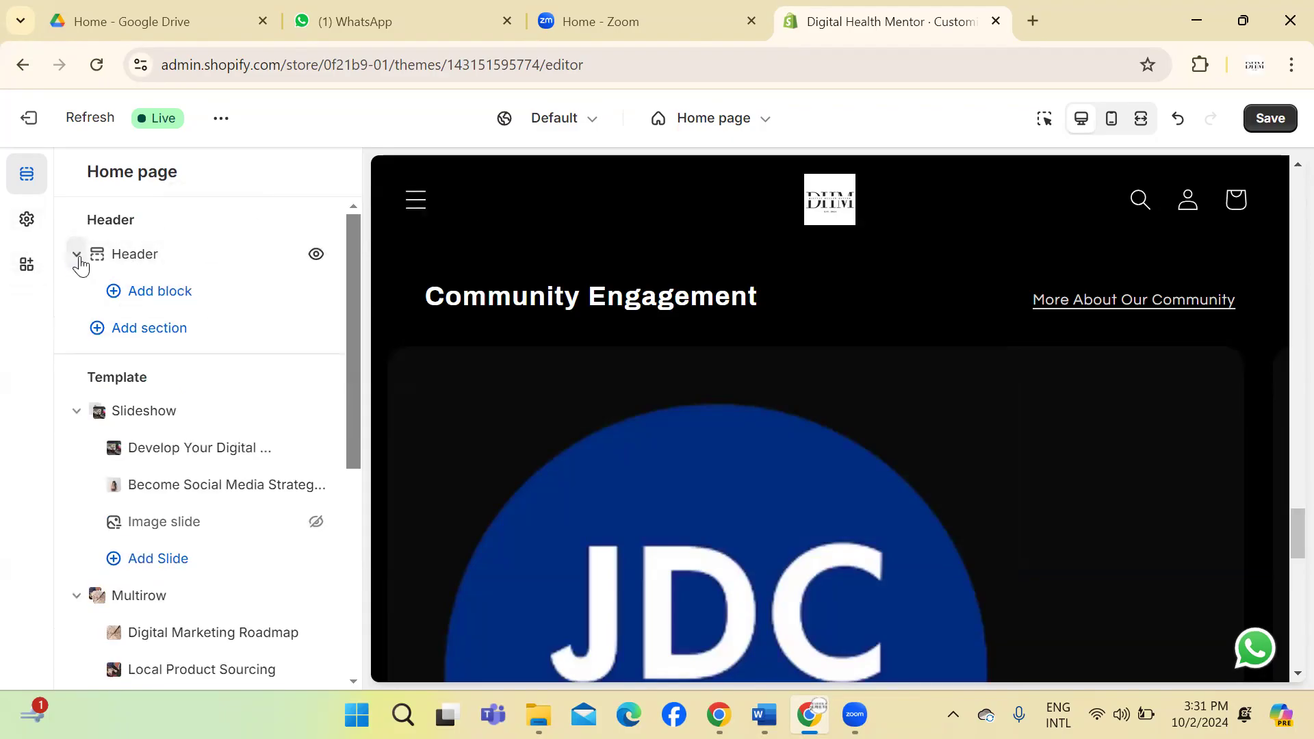
pyautogui.click(316, 258)
pyautogui.moveTo(1283, 537); pyautogui.dragTo(1284, 134)
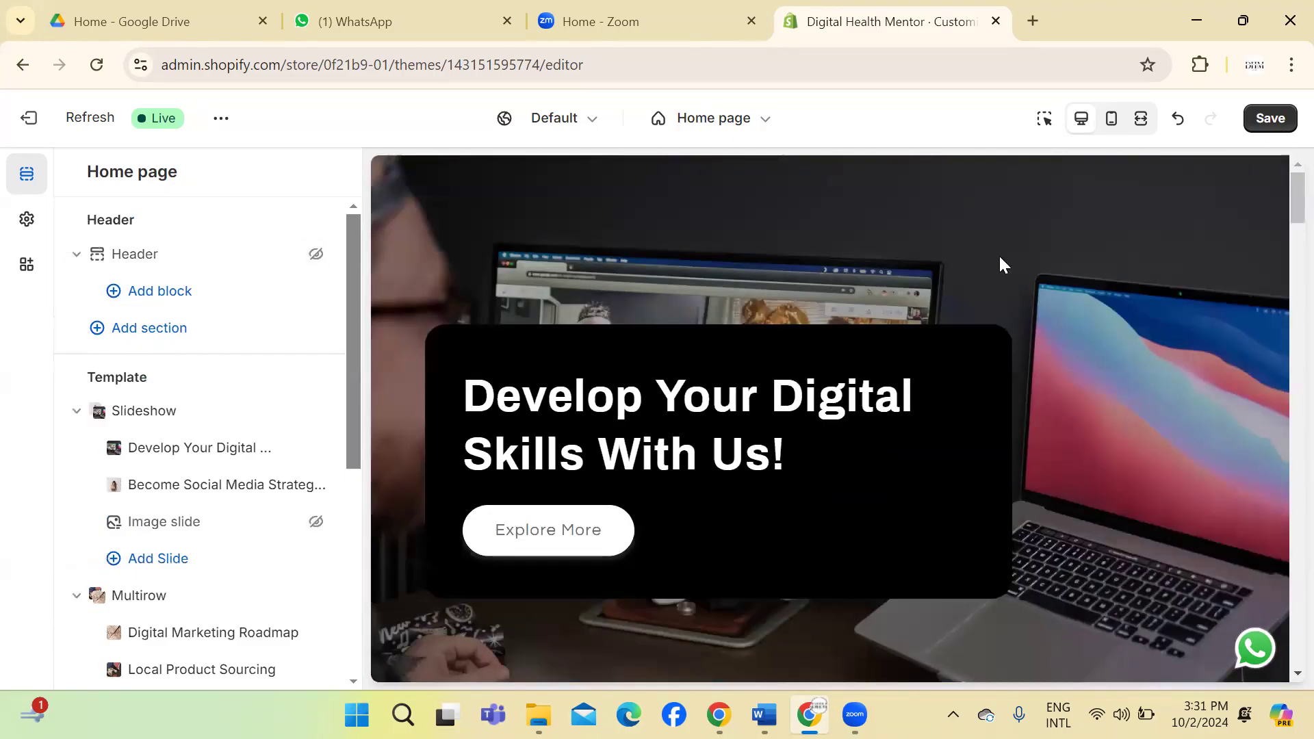
pyautogui.click(320, 262)
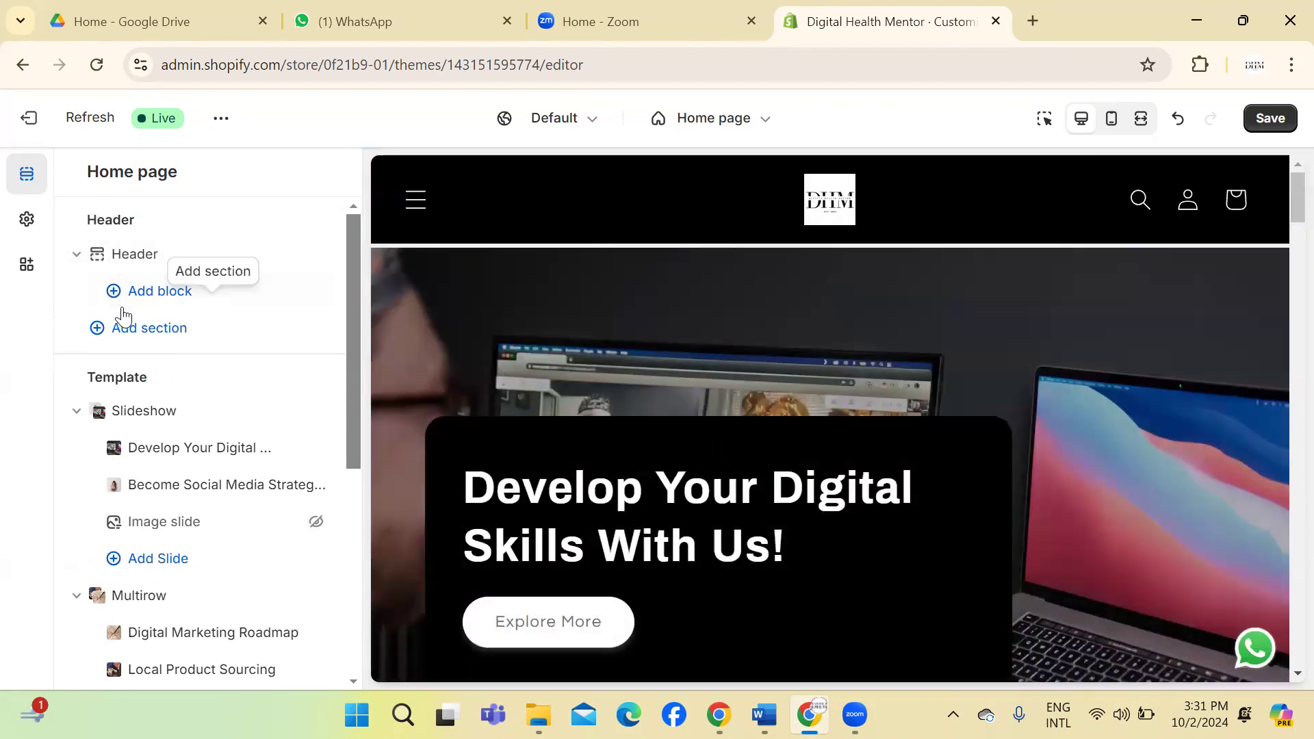
# Step: Search the blocks available for the Header section for "social" and for "wha"
pyautogui.click(110, 295)
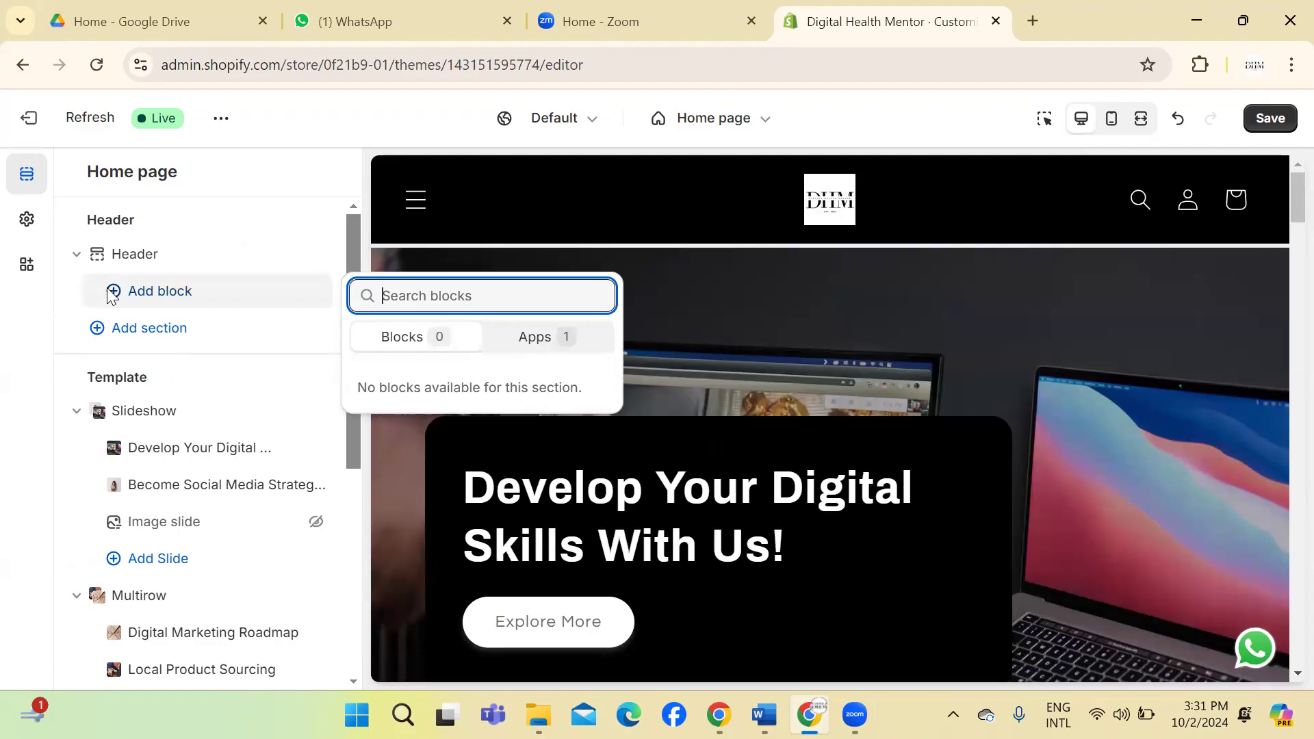
pyautogui.write('social')
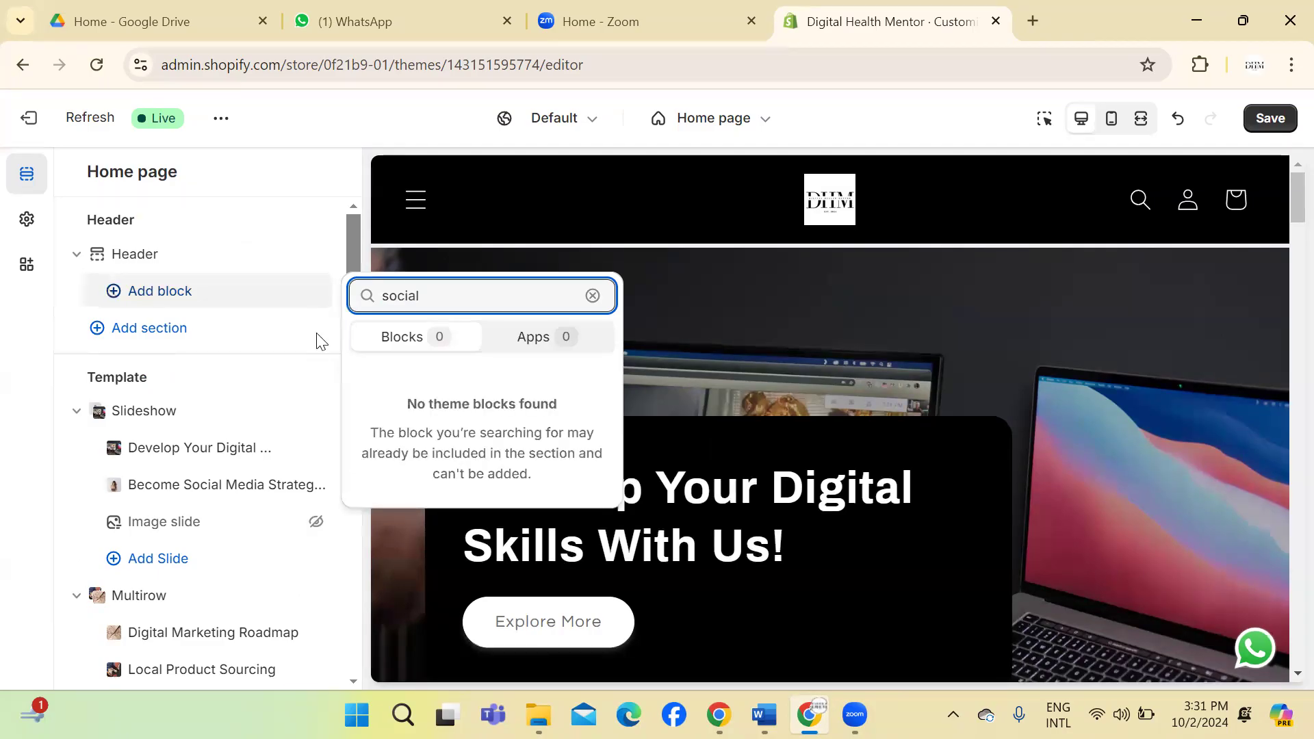
pyautogui.click(593, 295)
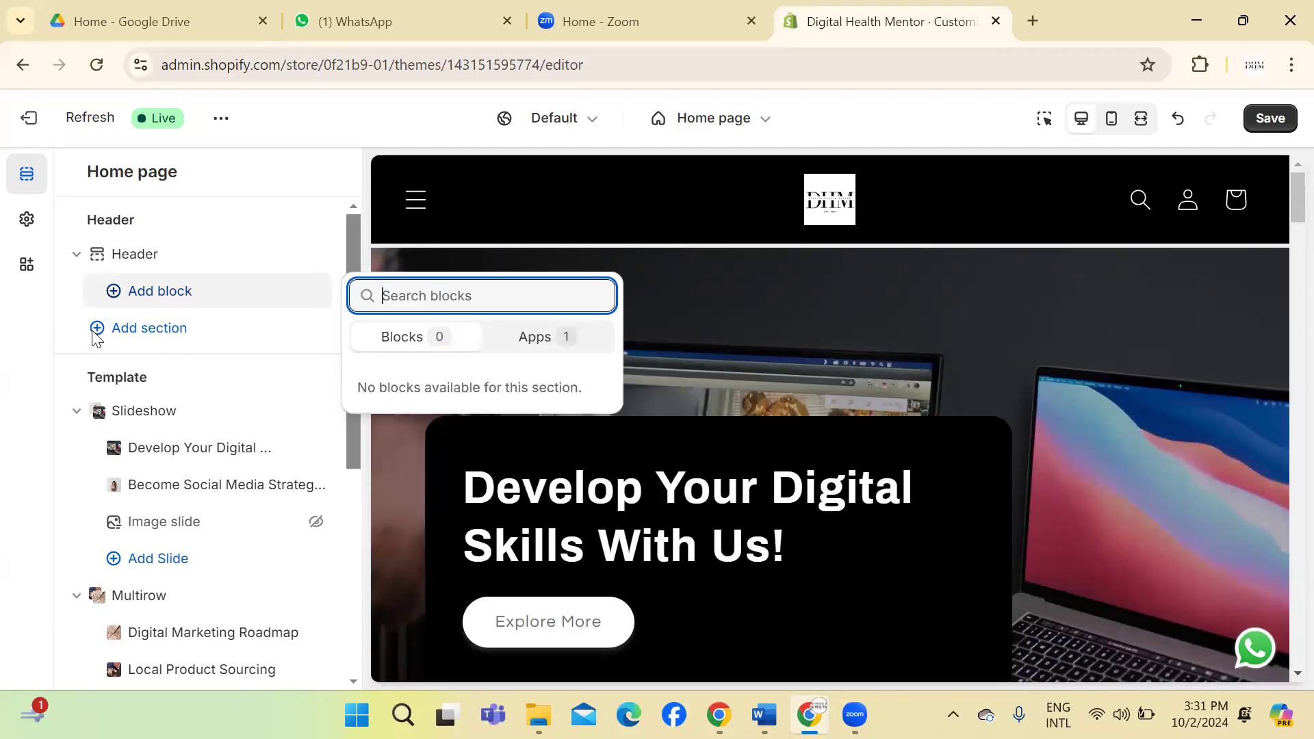
pyautogui.write('wha')
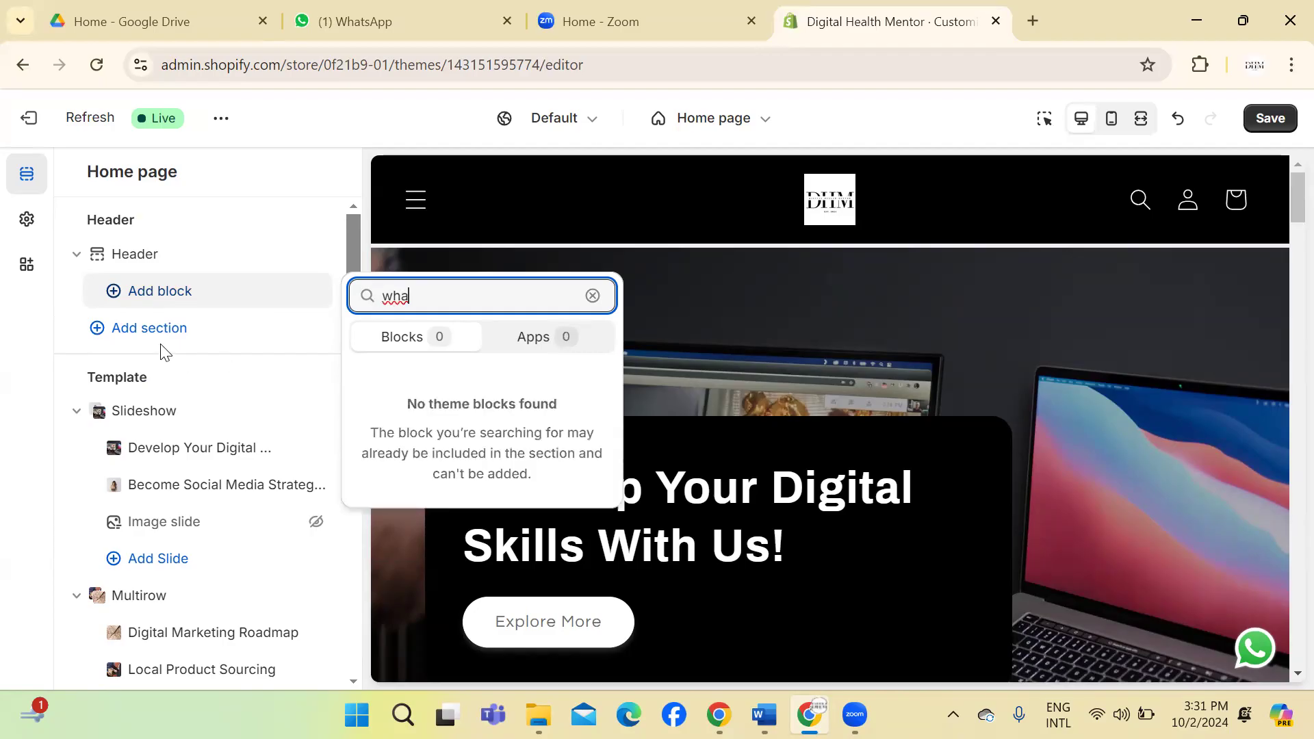
# Step: Add an Announcement bar section to the header group of the home page
pyautogui.click(116, 332)
pyautogui.click(101, 335)
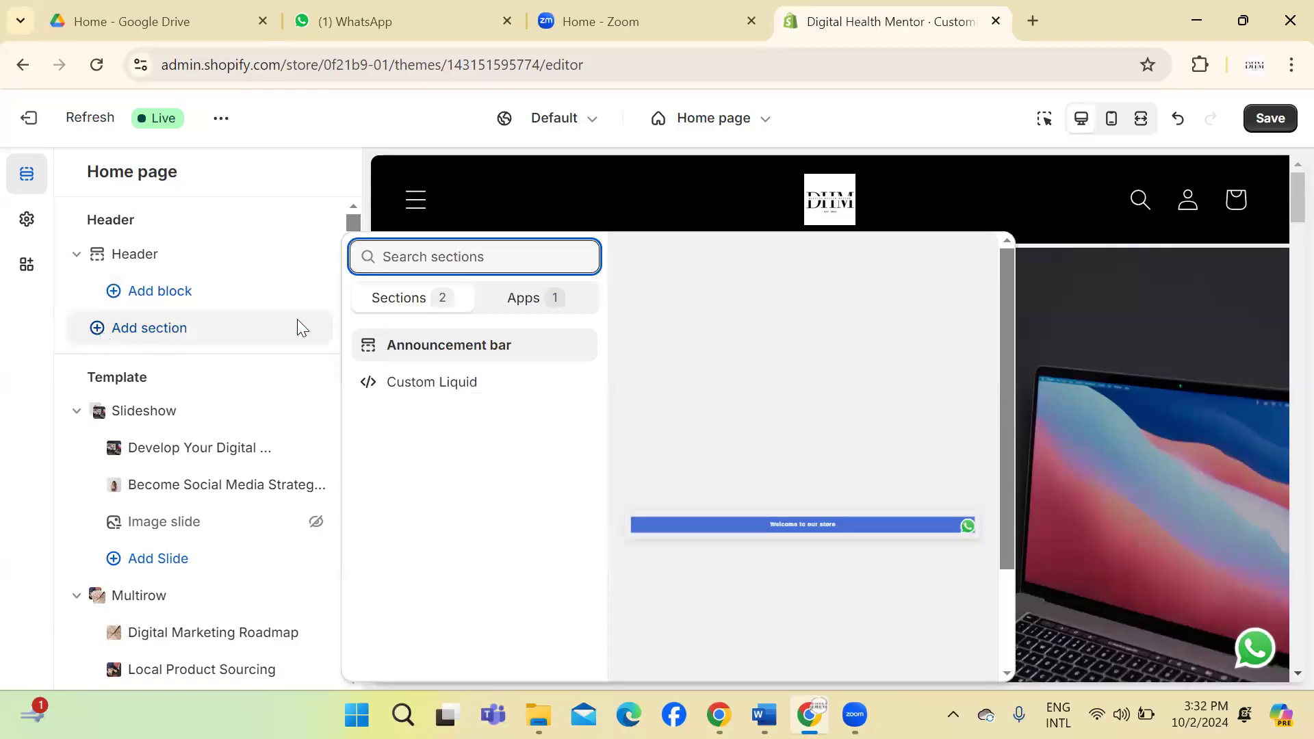
pyautogui.click(474, 345)
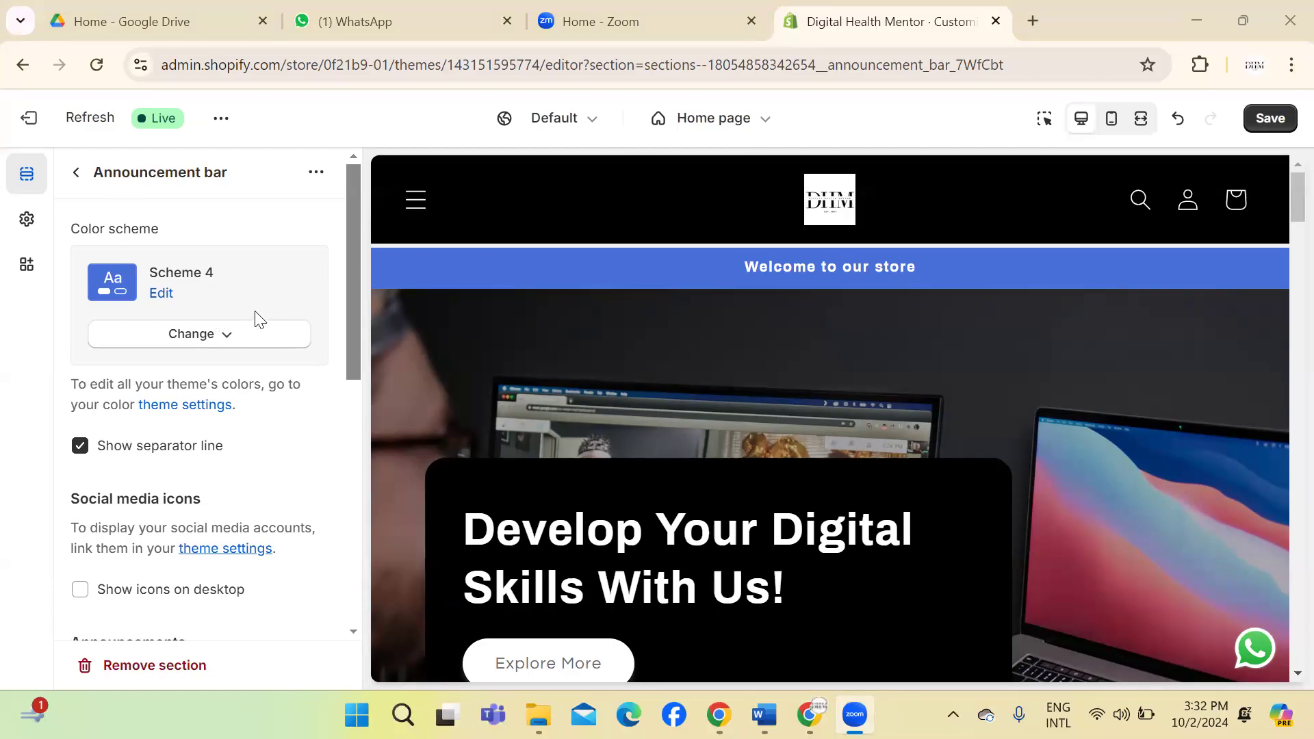
# Step: Try color schemes 3 and 5 on the announcement bar, and settle on Scheme 1
pyautogui.click(96, 289)
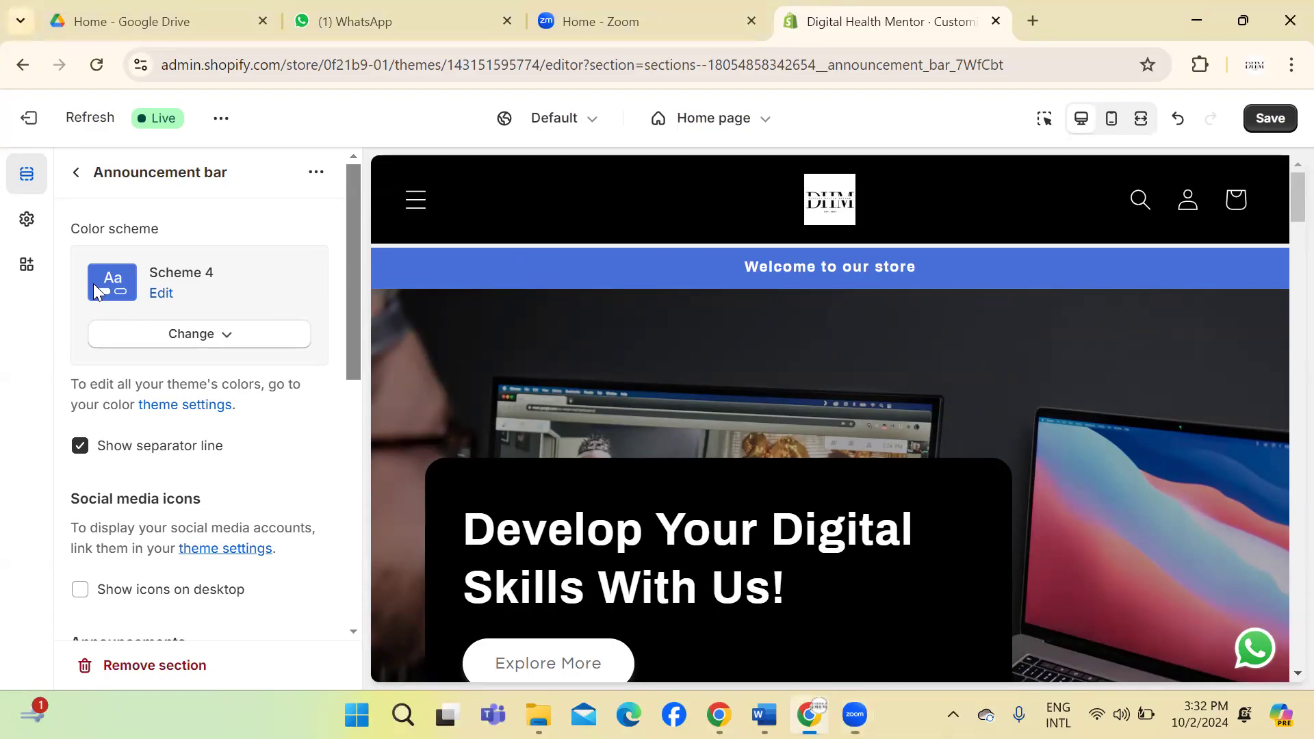
pyautogui.click(207, 341)
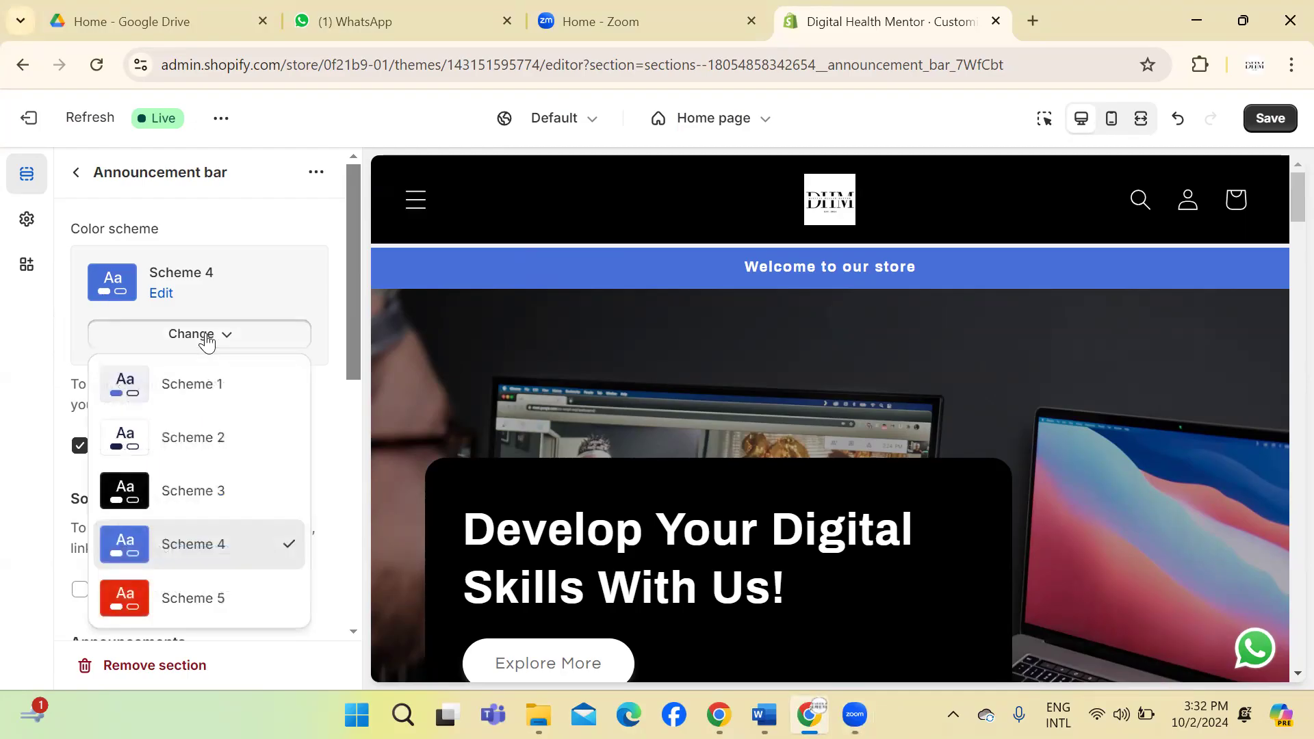
pyautogui.click(200, 490)
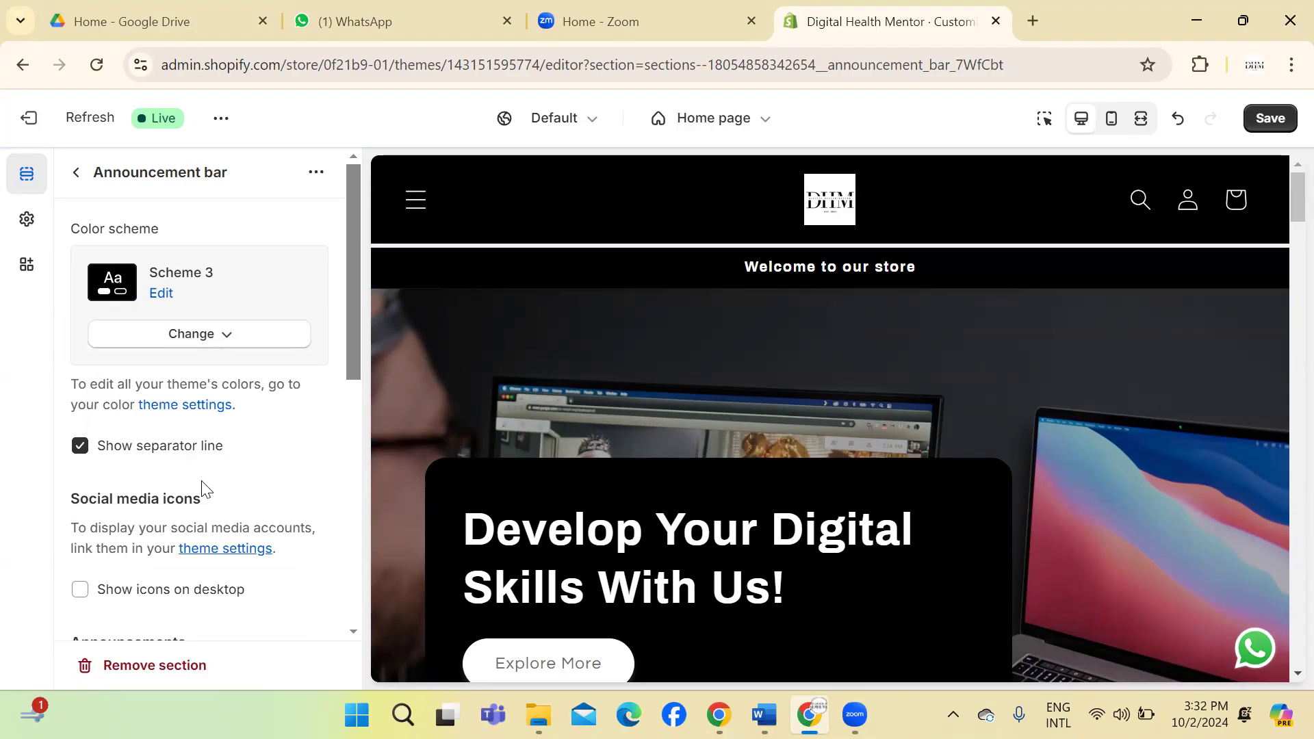
pyautogui.click(180, 342)
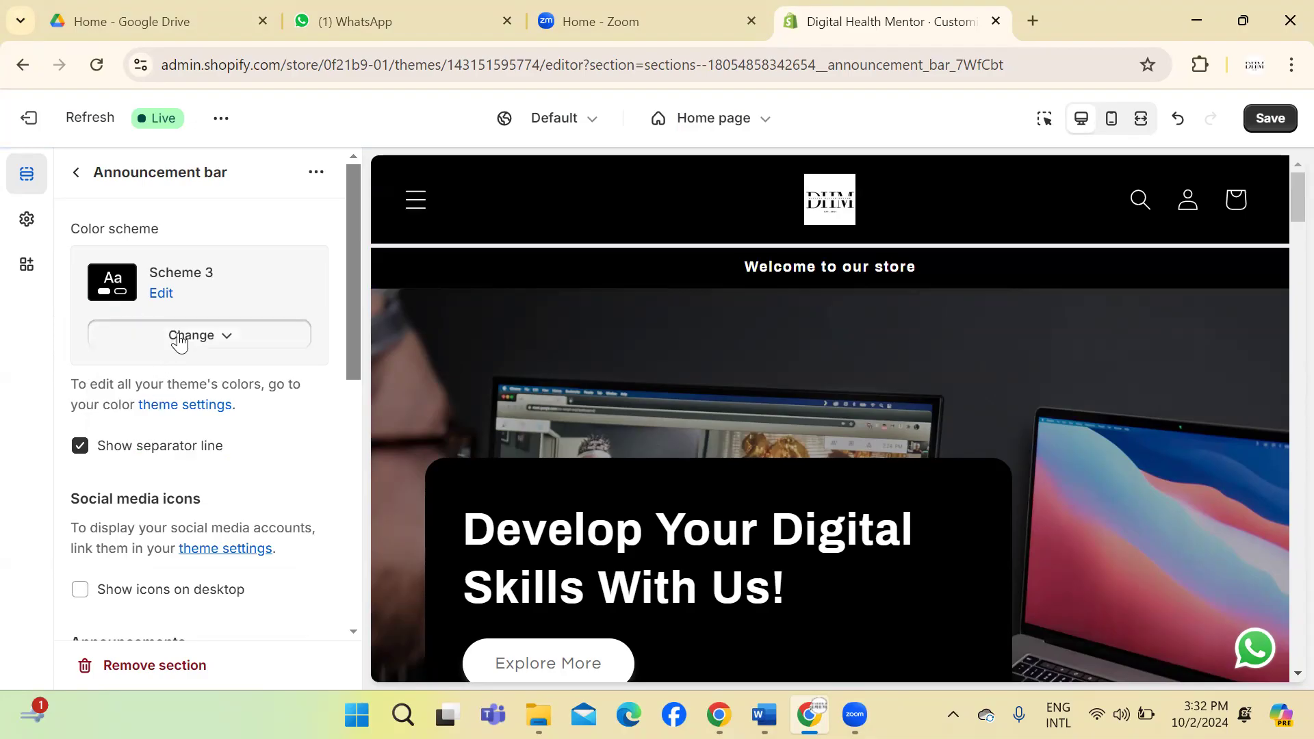
pyautogui.click(189, 598)
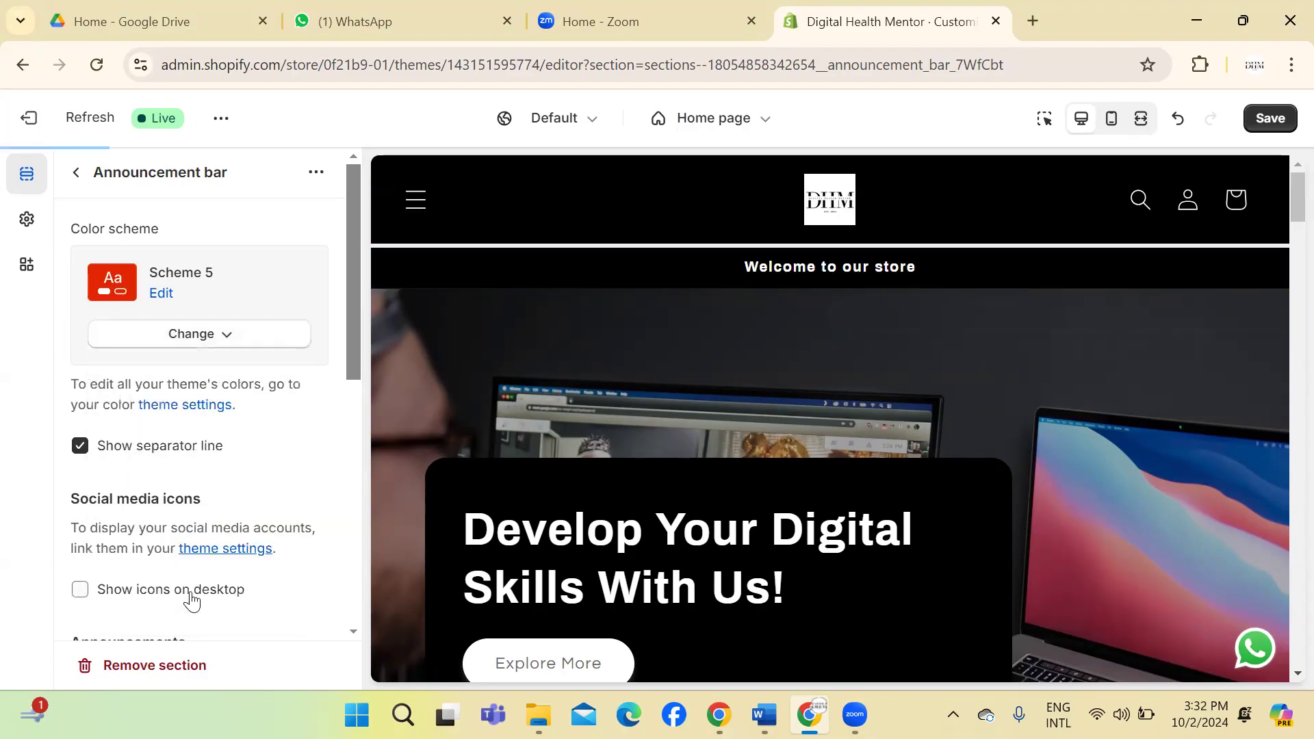
pyautogui.click(182, 340)
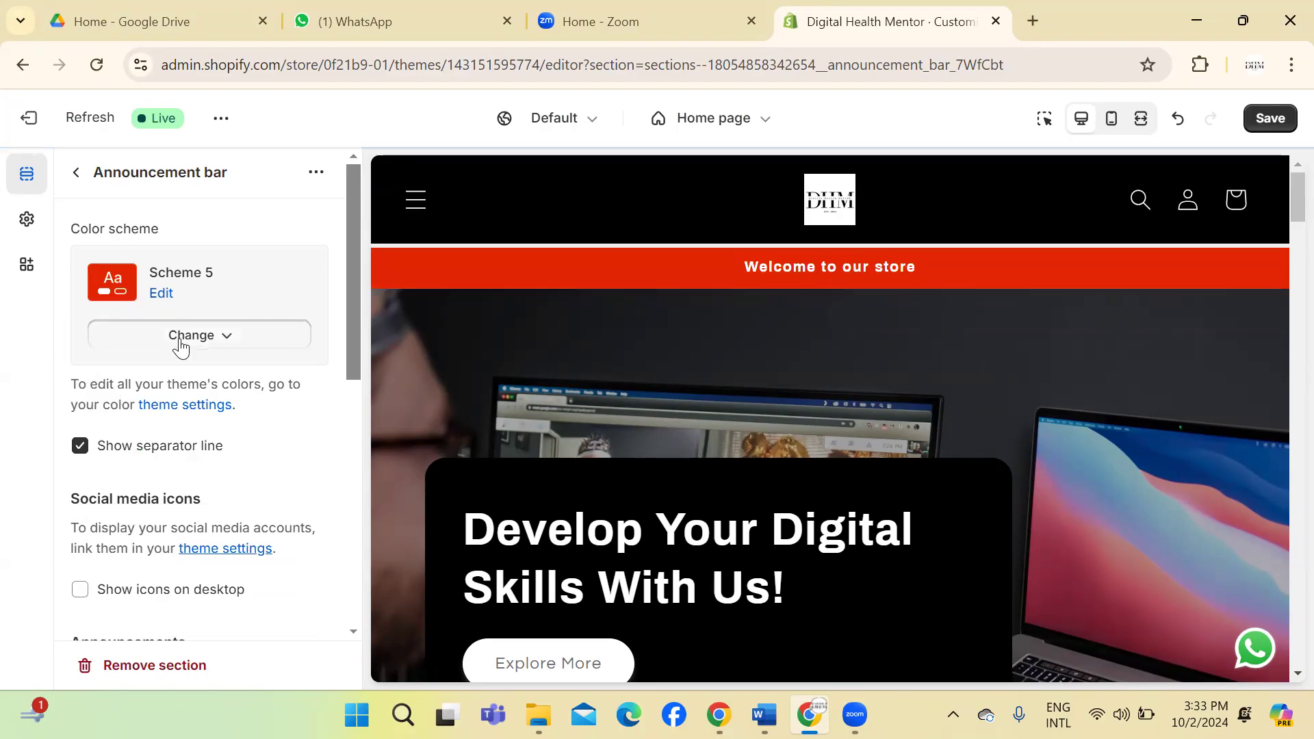
pyautogui.click(182, 399)
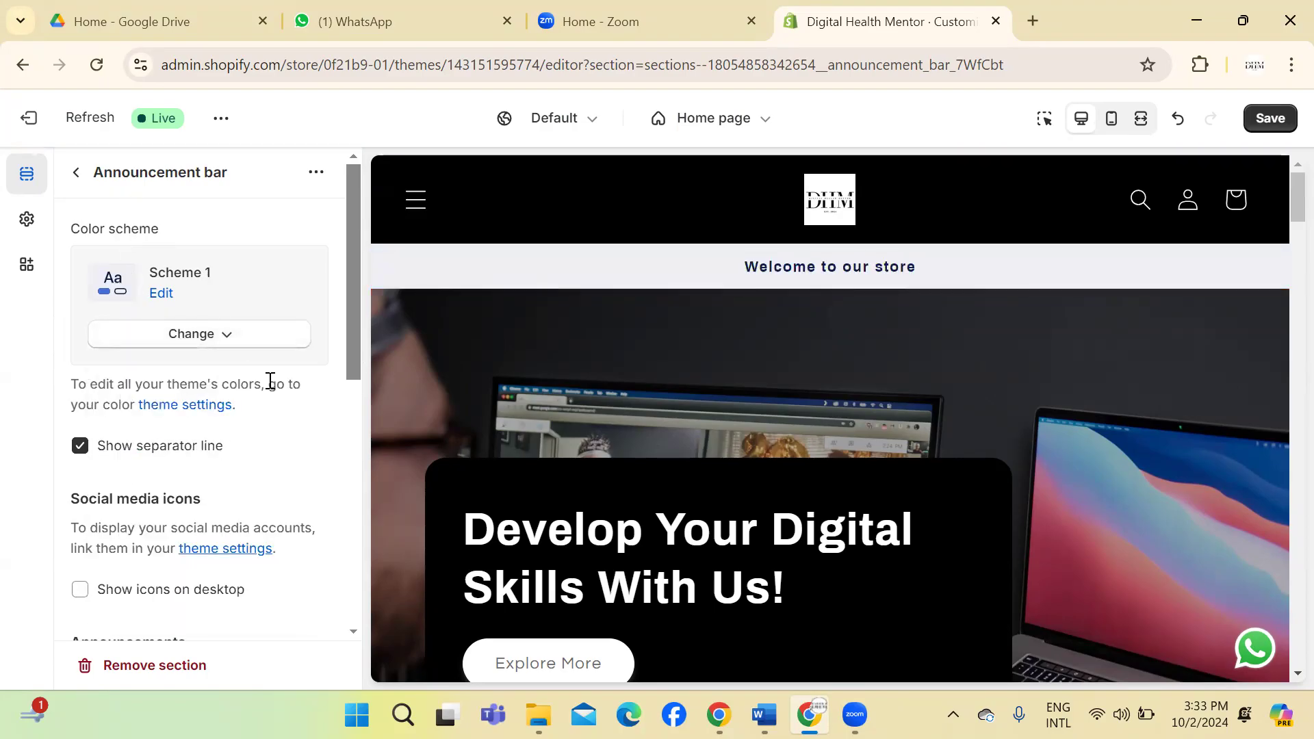
# Step: Turn off the announcement bar's separator line and show its social media icons on desktop
pyautogui.click(81, 449)
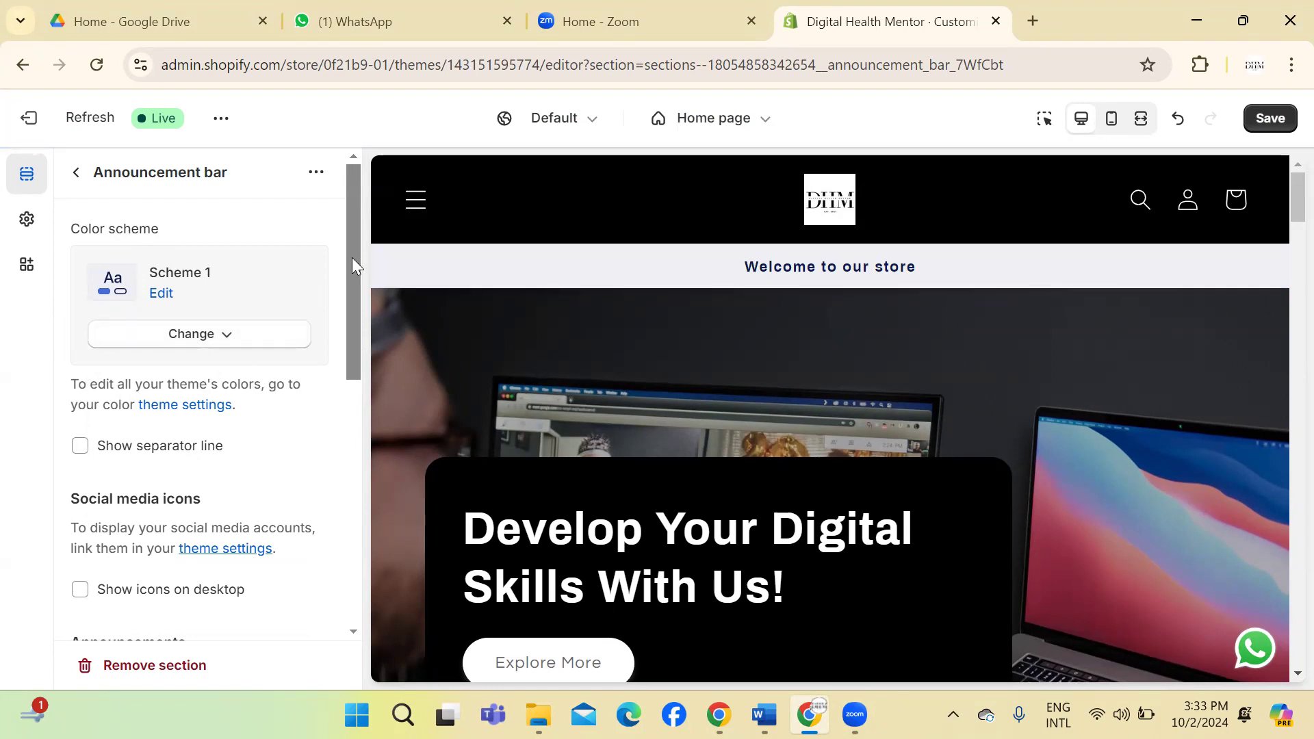
pyautogui.moveTo(352, 257); pyautogui.dragTo(362, 364)
pyautogui.click(80, 346)
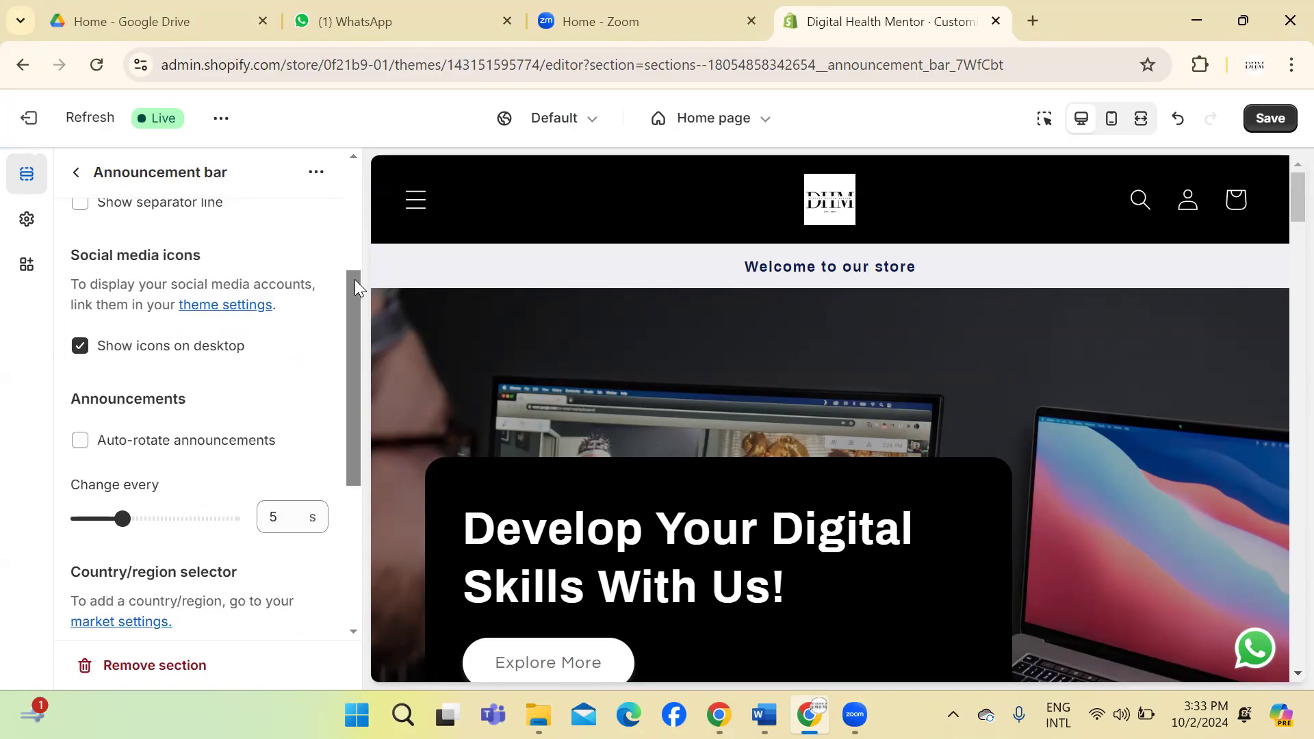
# Step: Enable auto-rotating announcements together with the country/region and language selectors for the announcement bar
pyautogui.moveTo(355, 279); pyautogui.dragTo(356, 364)
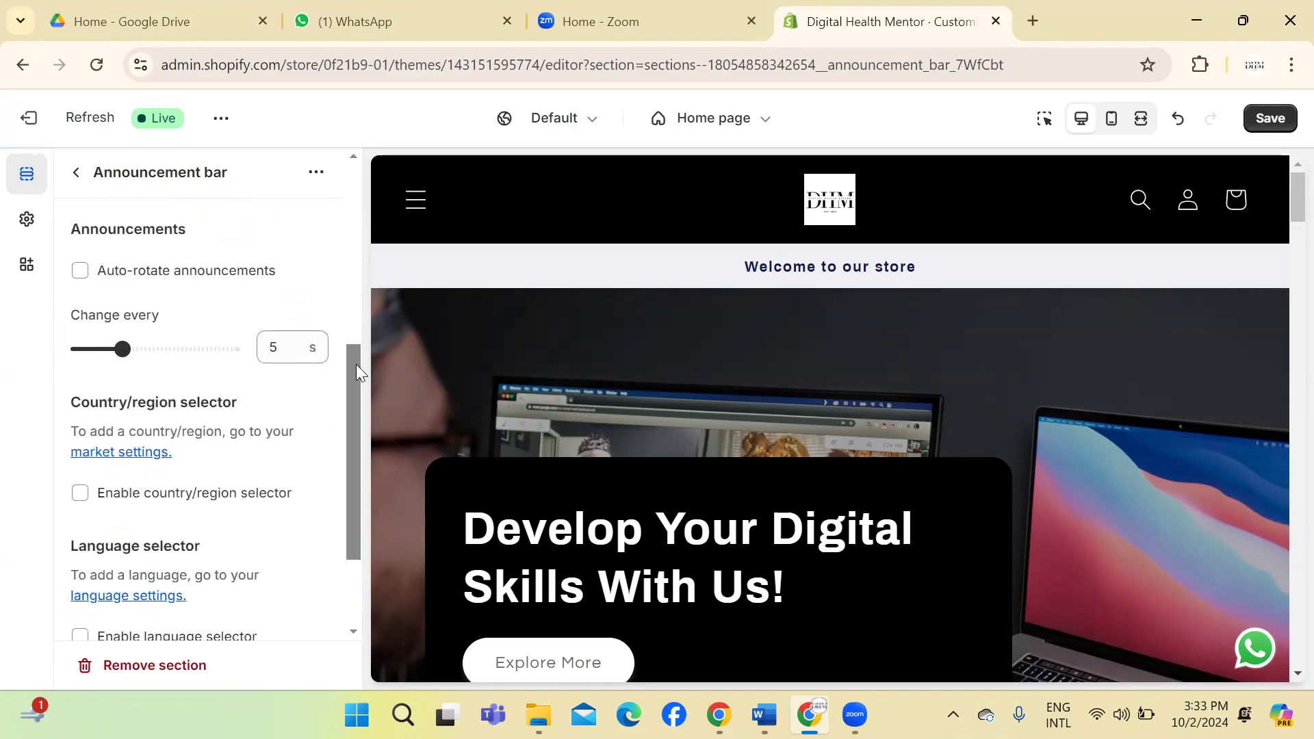
pyautogui.click(80, 273)
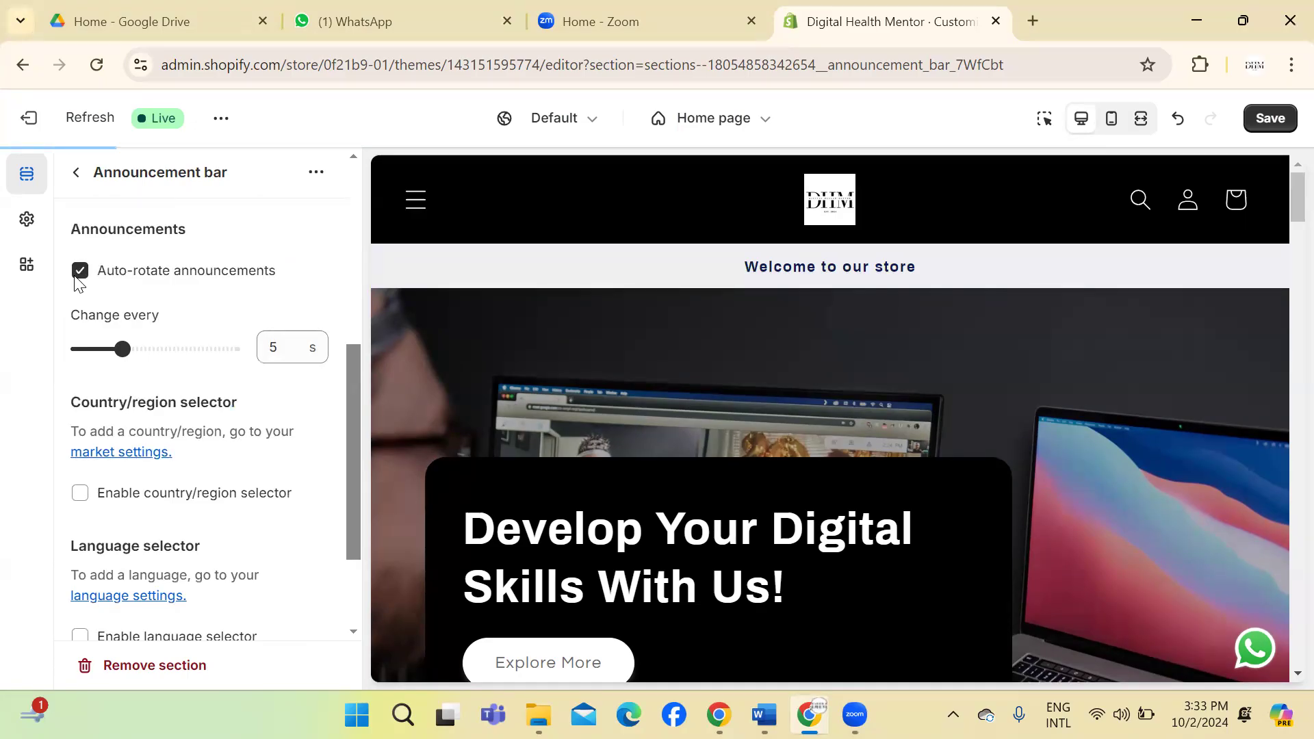
pyautogui.moveTo(353, 386); pyautogui.dragTo(356, 434)
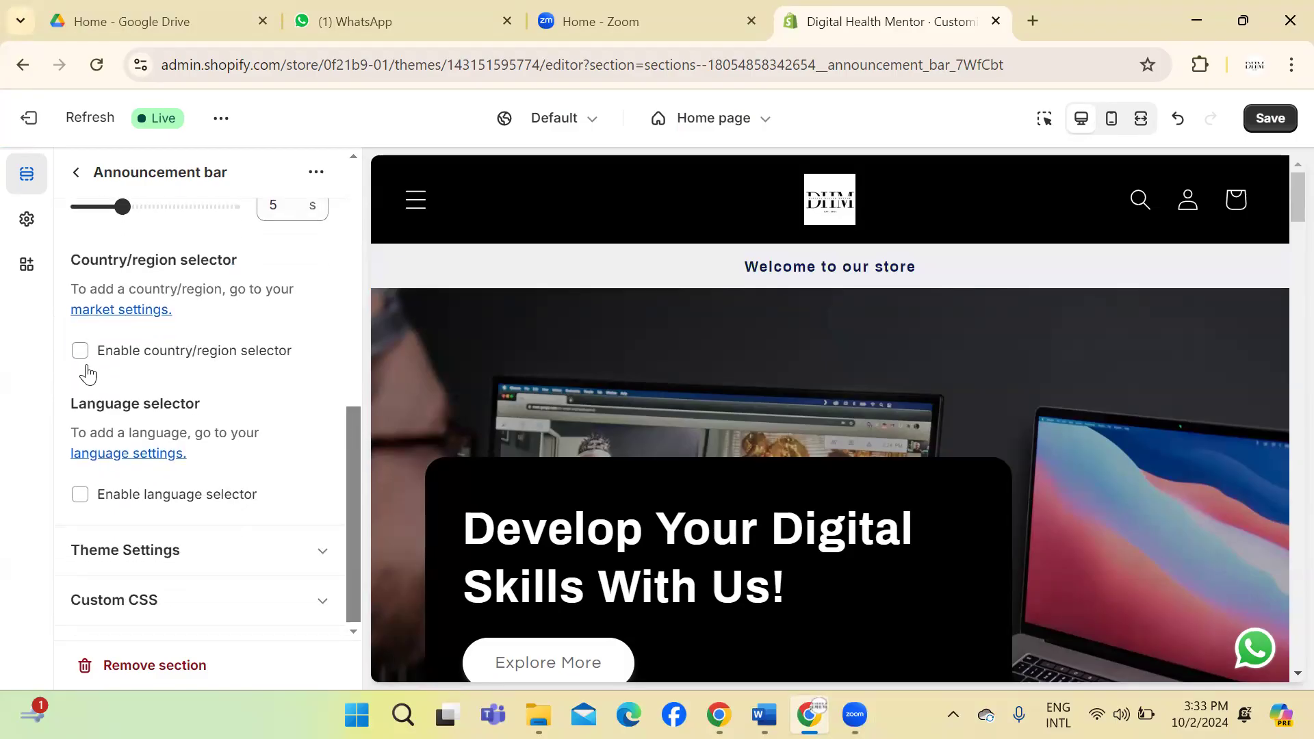
pyautogui.click(83, 354)
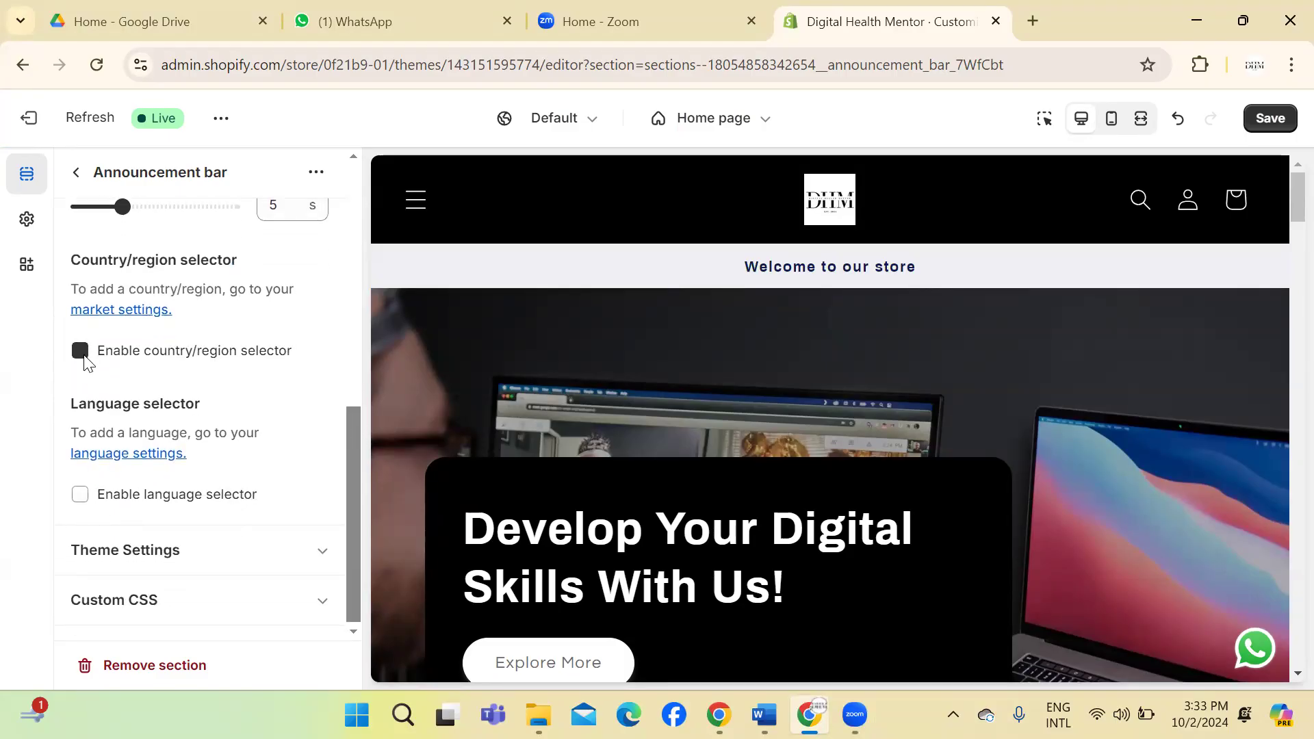
pyautogui.click(80, 495)
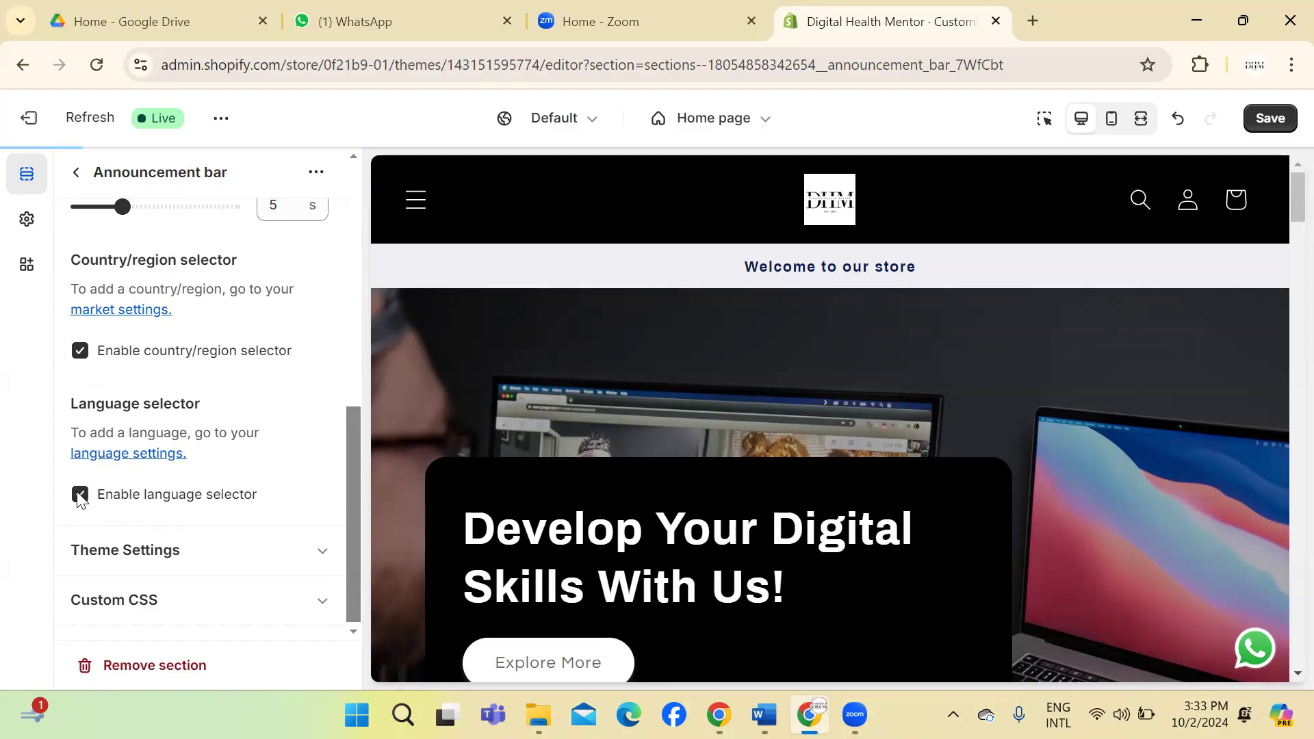
pyautogui.click(324, 547)
pyautogui.moveTo(350, 321); pyautogui.dragTo(336, 172)
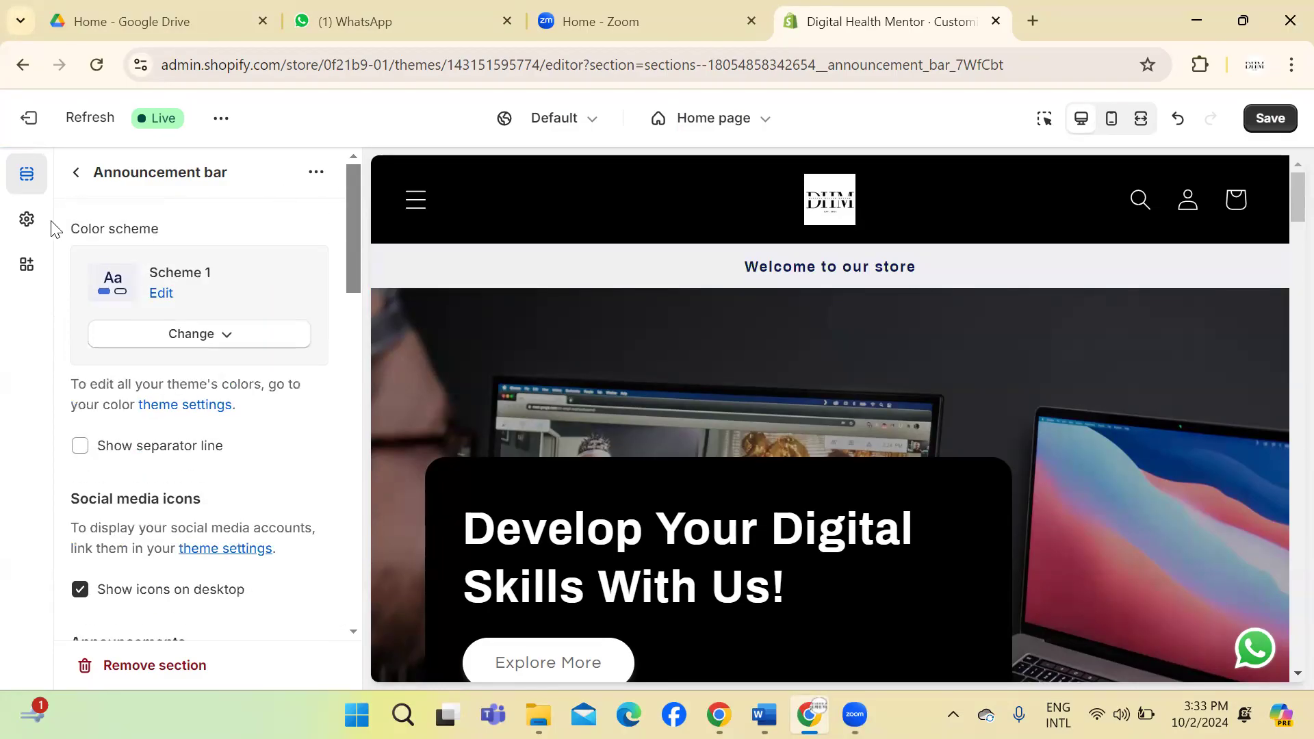
# Step: Open the "Welcome to our store" announcement and clear its text
pyautogui.click(76, 172)
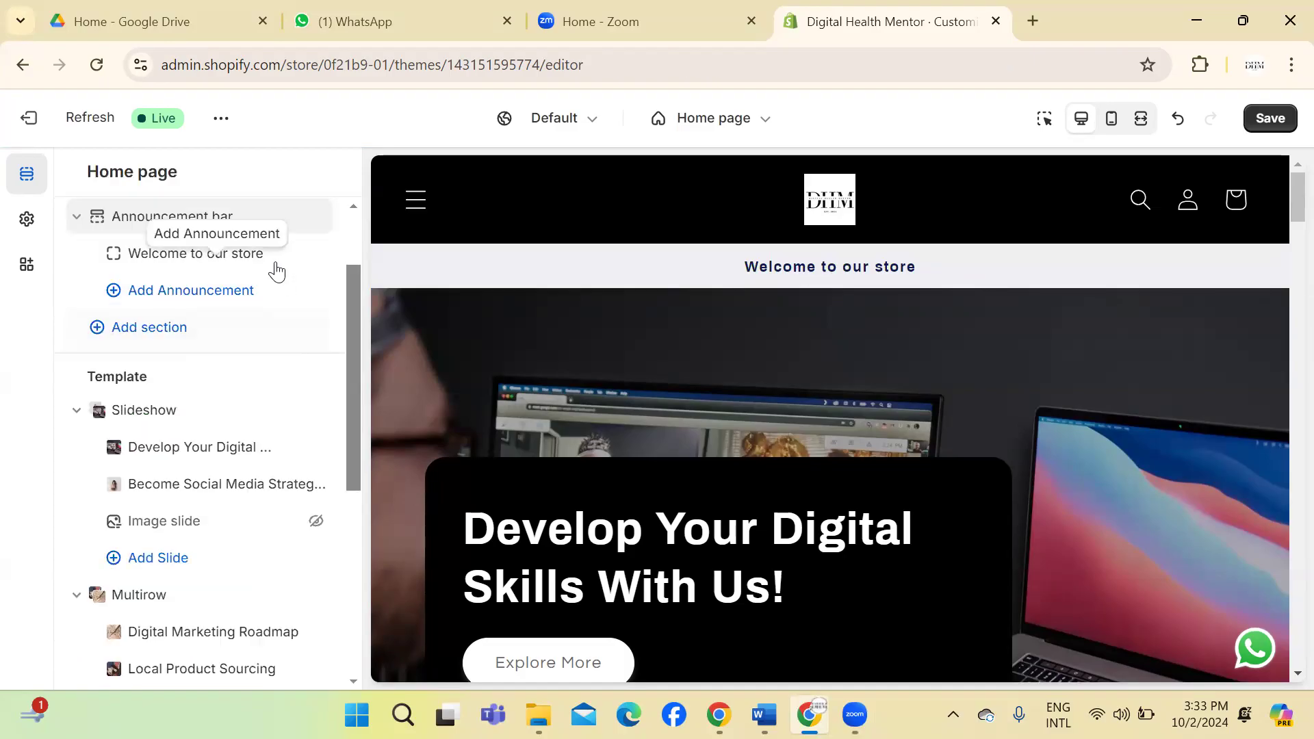
pyautogui.click(238, 255)
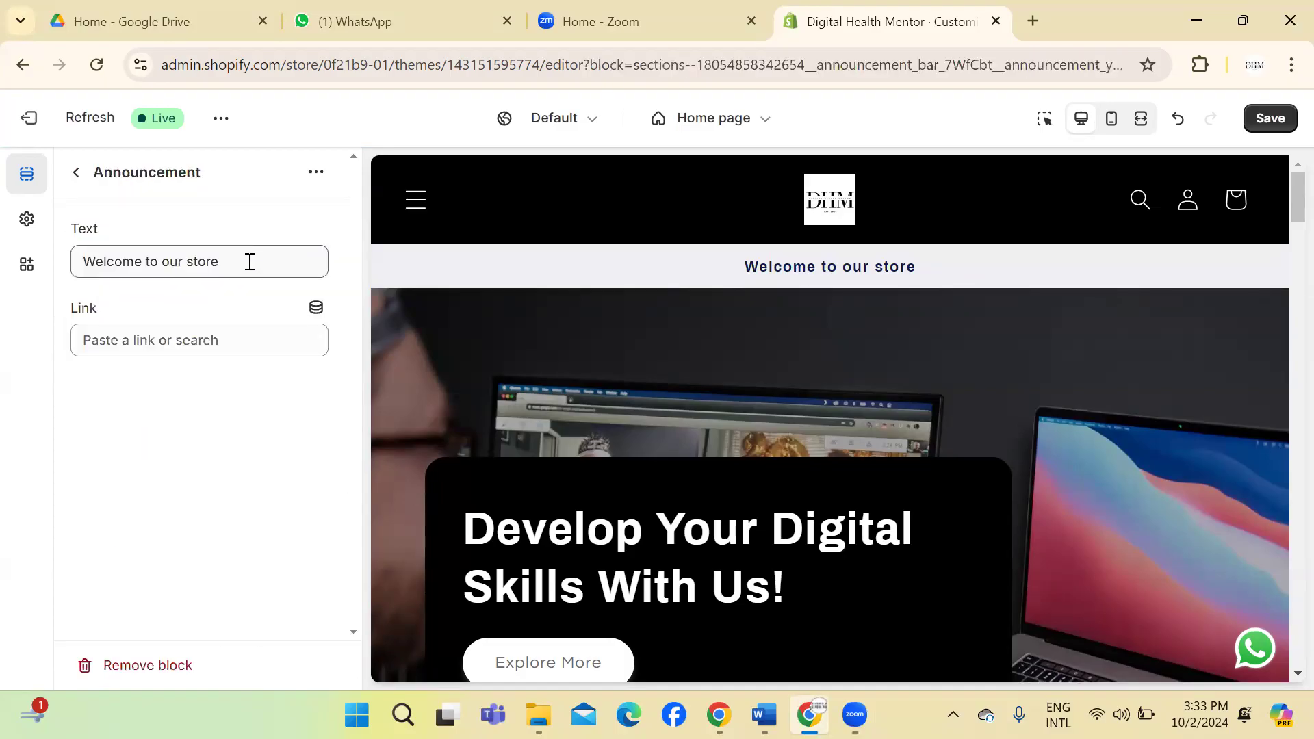
pyautogui.moveTo(250, 261); pyautogui.dragTo(1, 271)
pyautogui.press('BackSpace')
pyautogui.write('Ou')
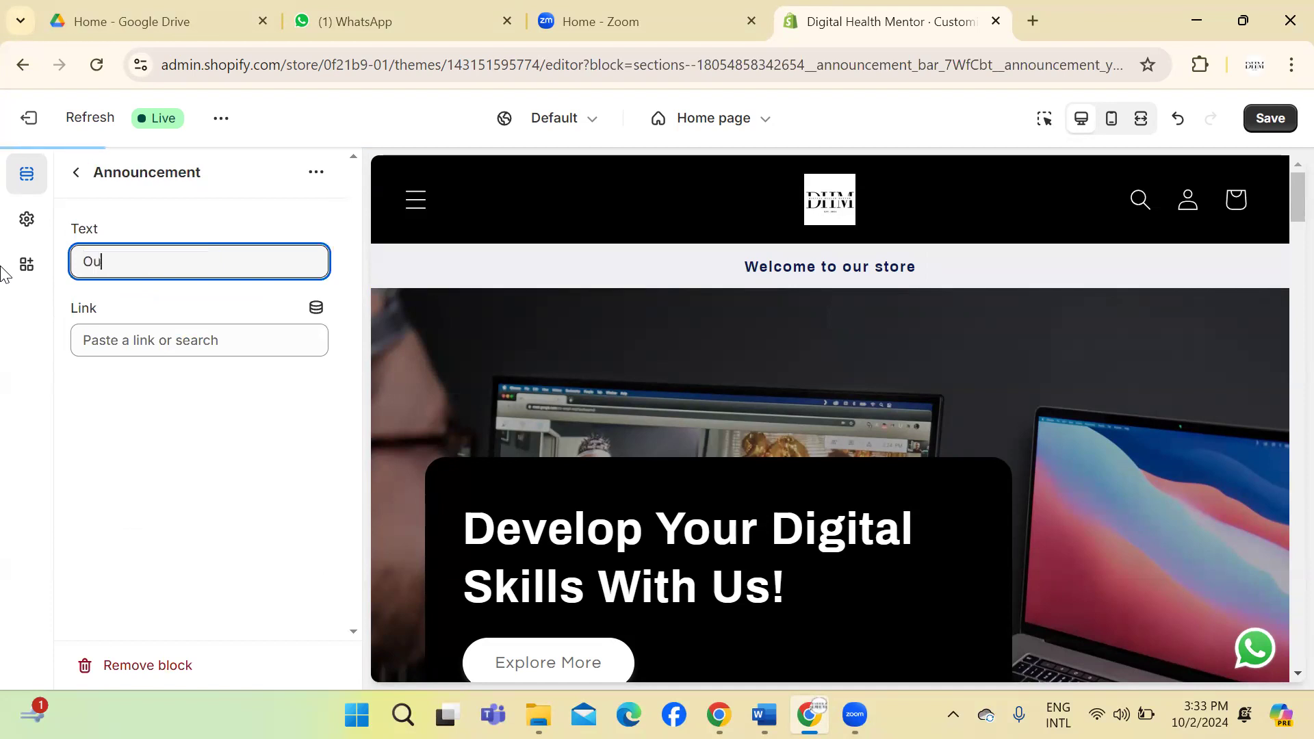
pyautogui.write('r Regi')
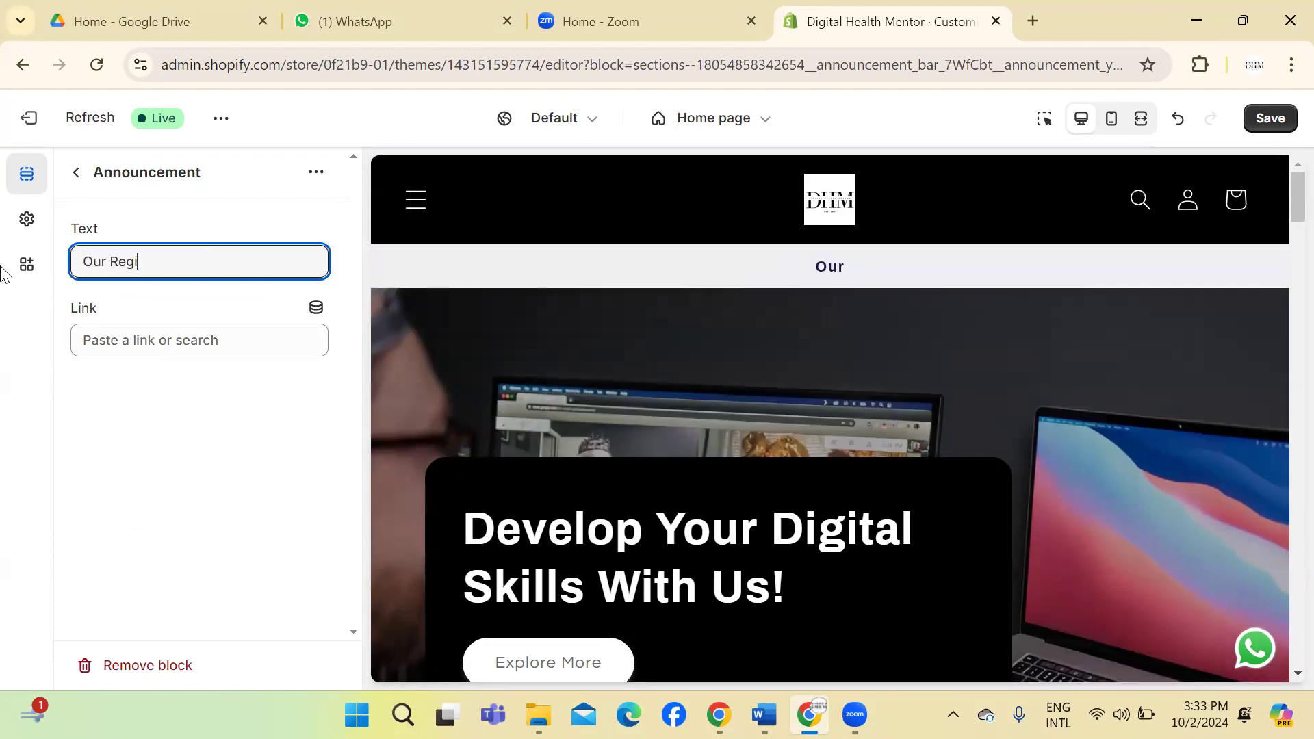
pyautogui.write('str')
pyautogui.press('BackSpace')
pyautogui.press('BackSpace')
pyautogui.press('BackSpace')
pyautogui.press('BackSpace')
pyautogui.press('BackSpace')
pyautogui.press('BackSpace')
pyautogui.press('BackSpace')
pyautogui.press('BackSpace')
pyautogui.press('BackSpace')
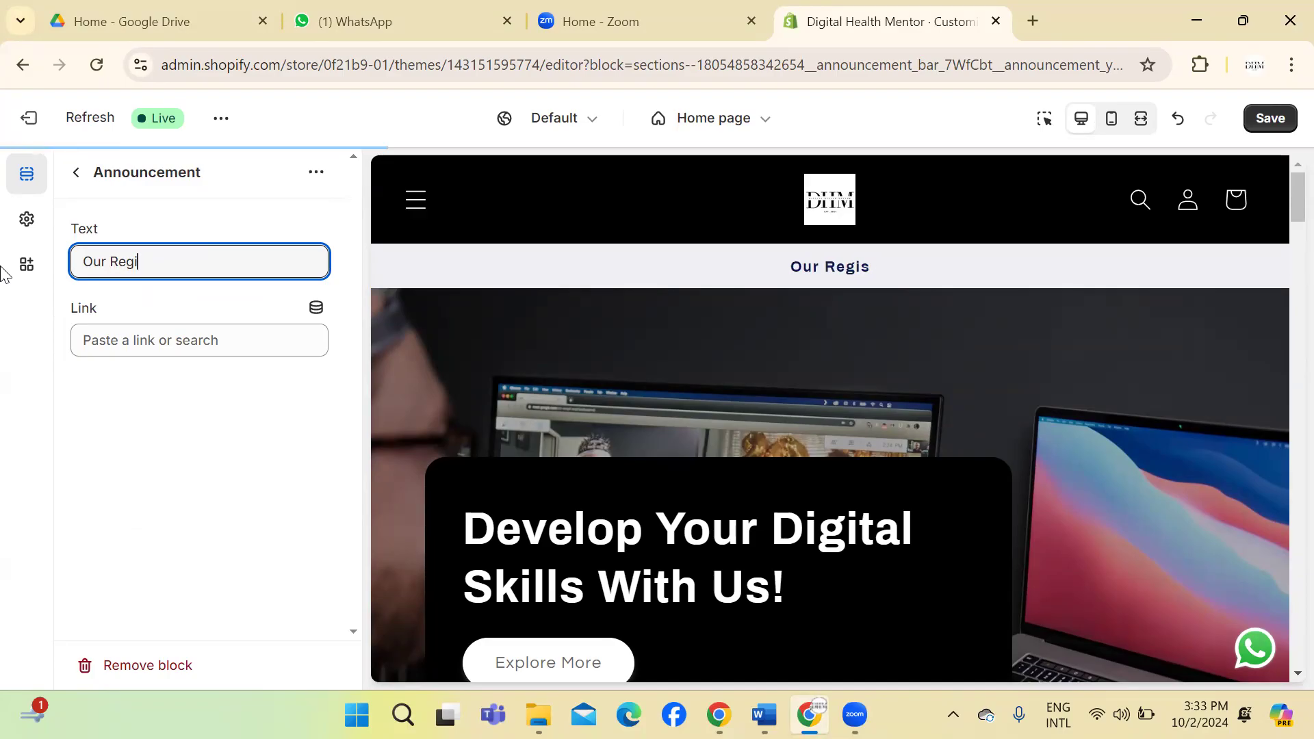
# Step: Enter "Batch 2 Registration are Open!" as the announcement's text
pyautogui.write('Batc')
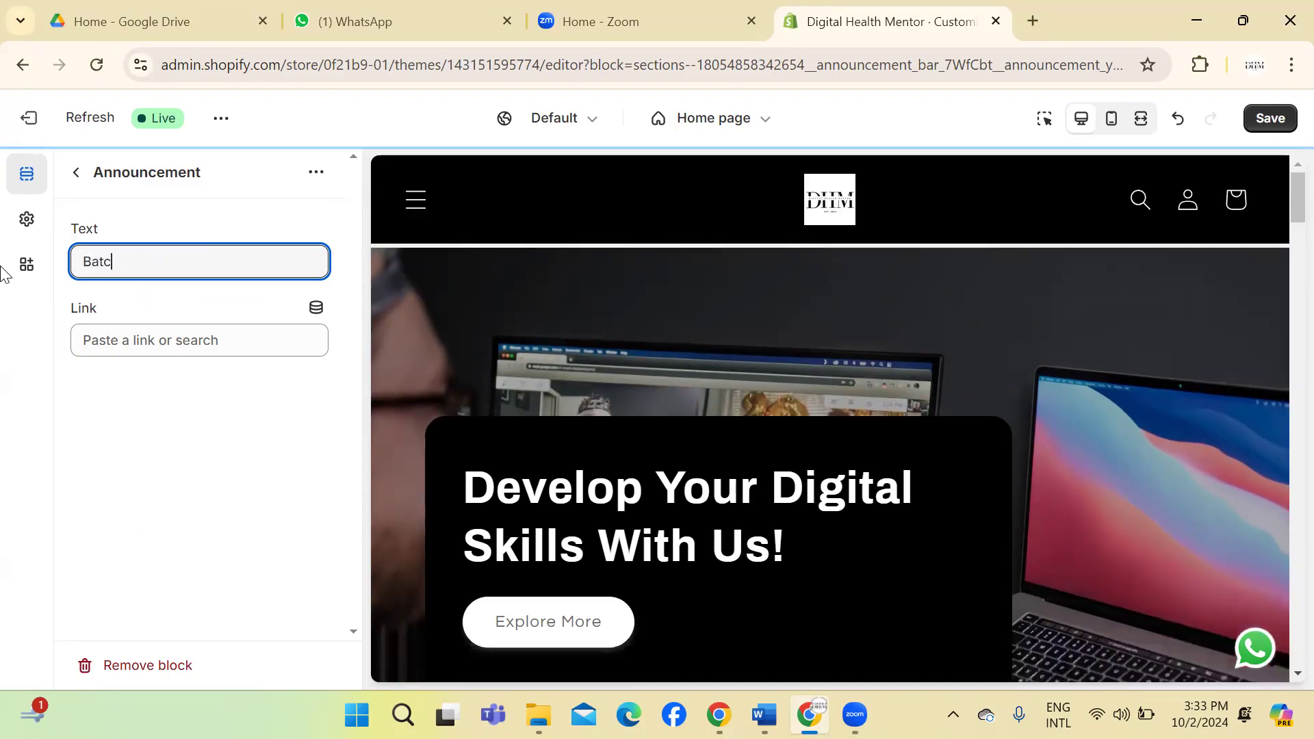
pyautogui.write('h 2 Re')
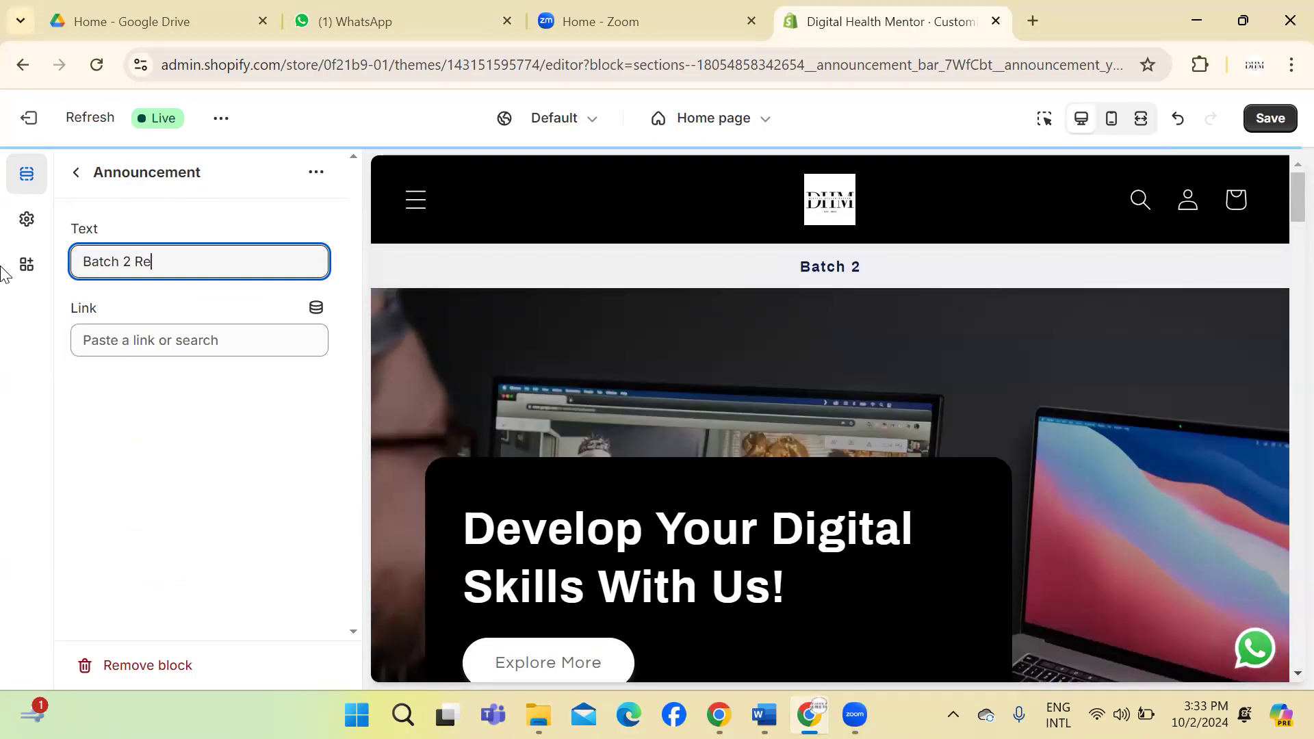
pyautogui.write('gistra')
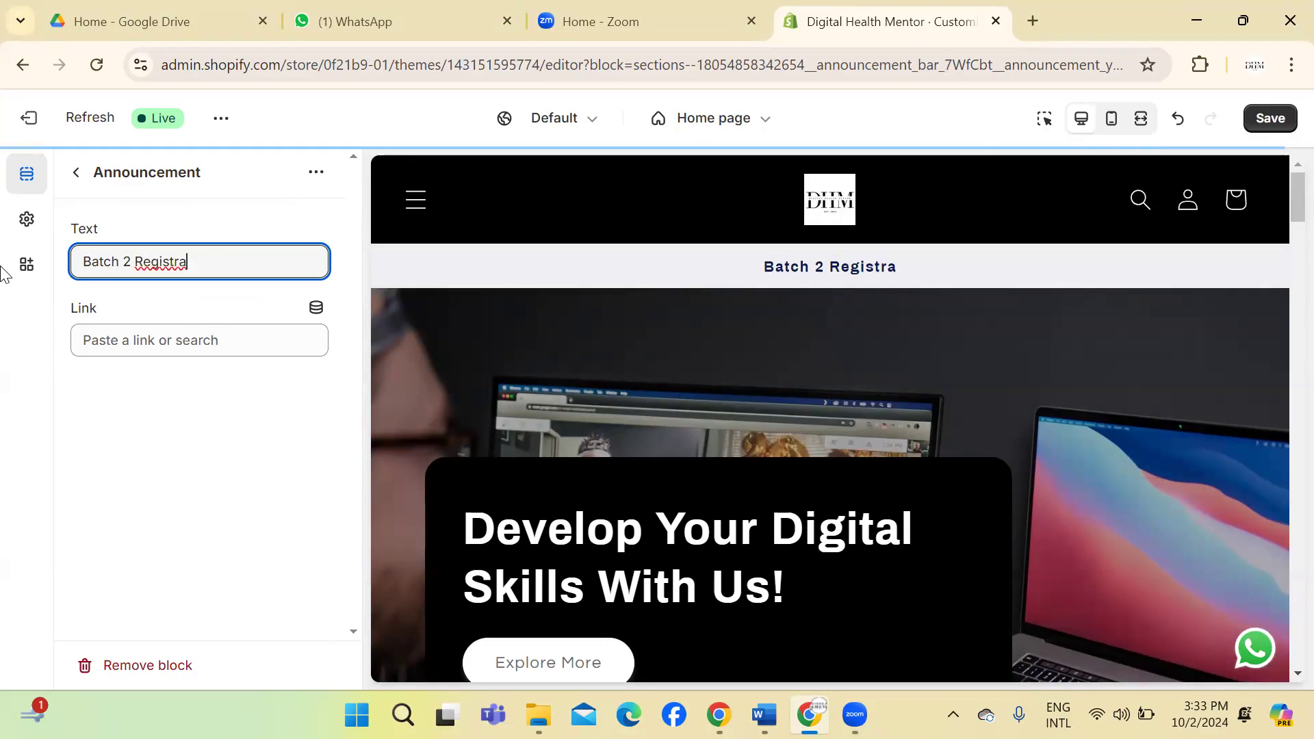
pyautogui.write('tion are ')
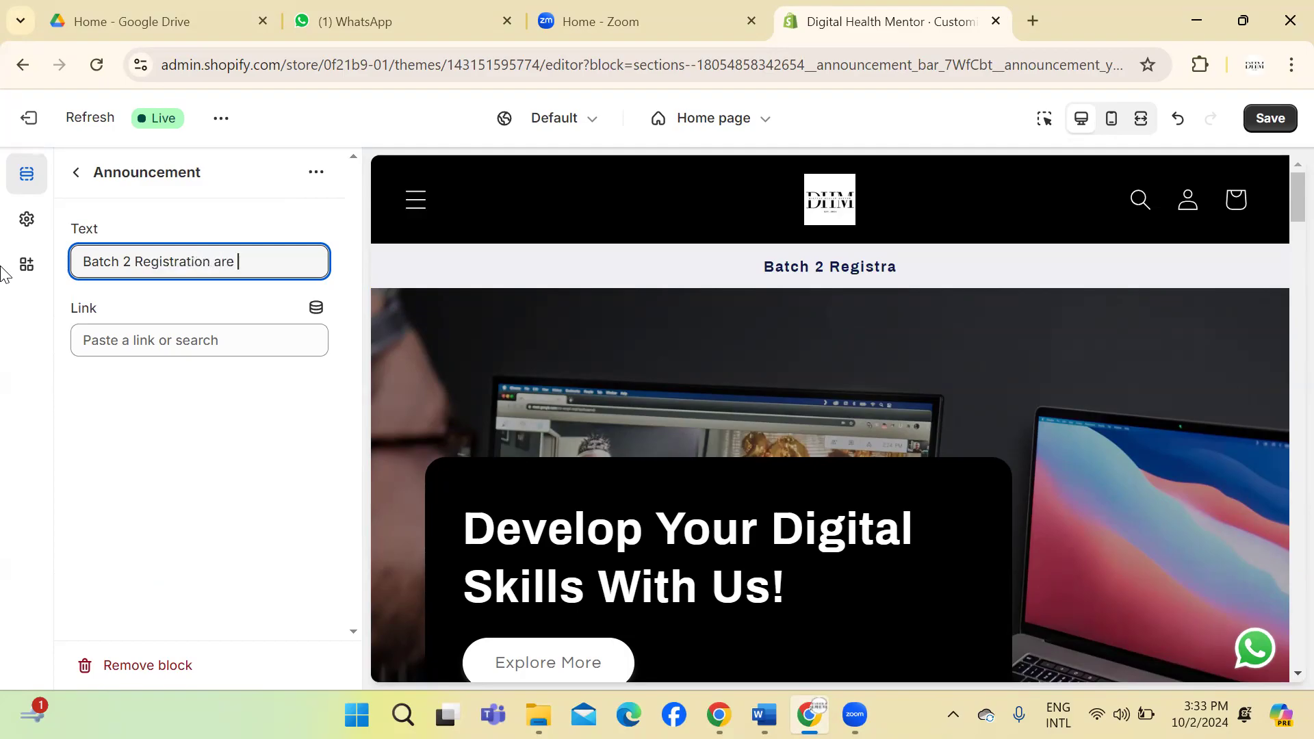
pyautogui.write('Open!')
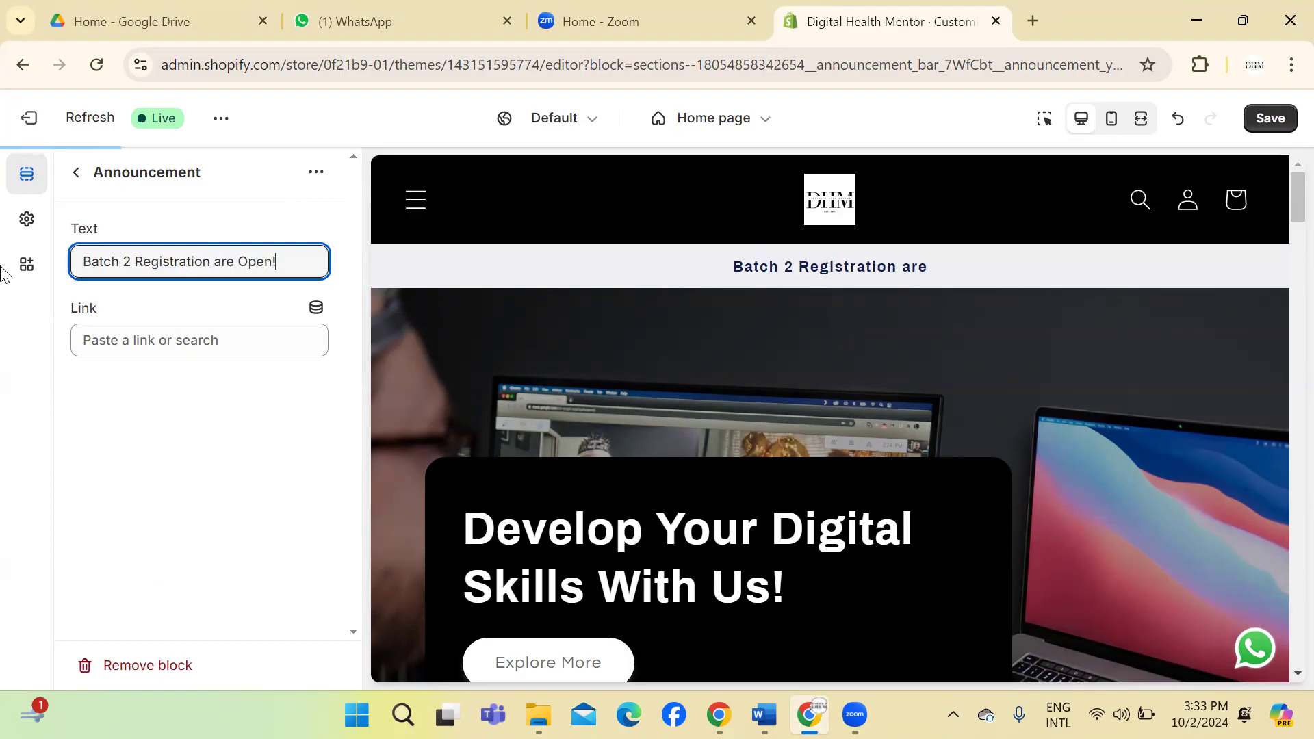
# Step: Open the Student Registration form from digitalhealthmentor.org in a new browser tab and copy its URL
pyautogui.click(138, 336)
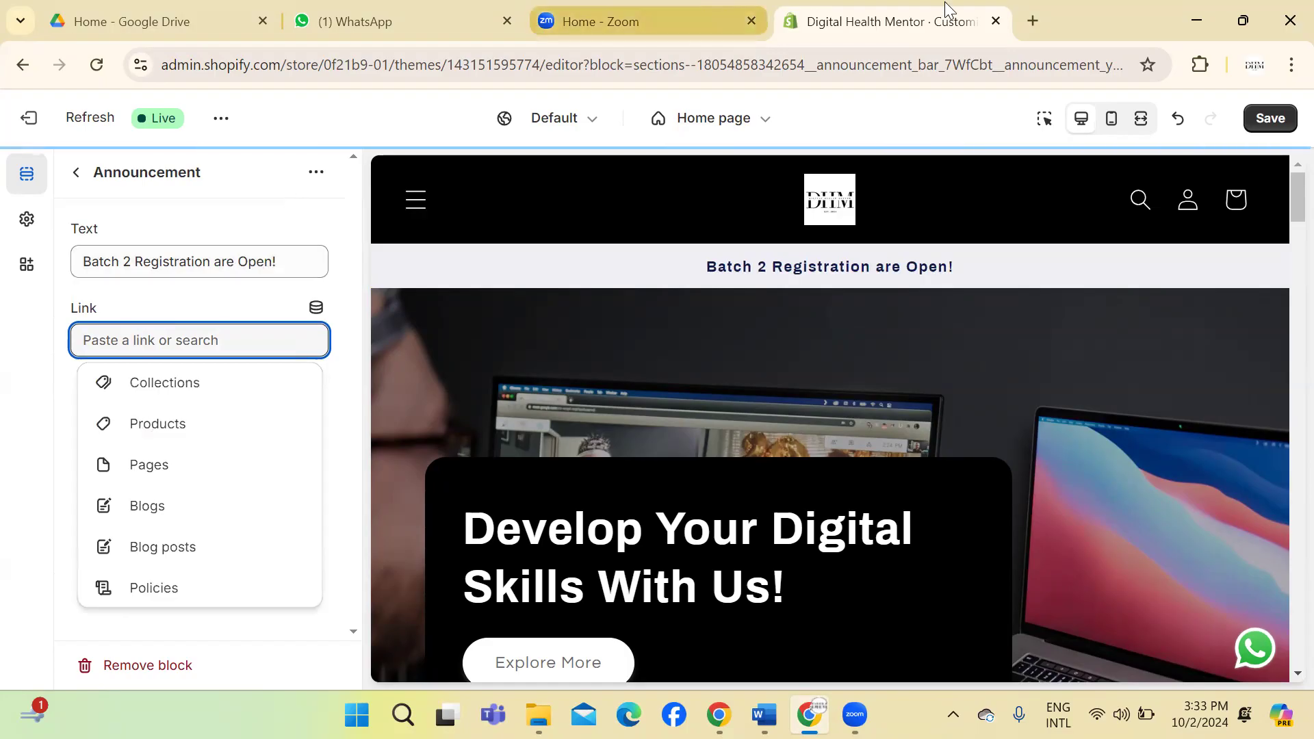
pyautogui.click(1030, 18)
pyautogui.write('d')
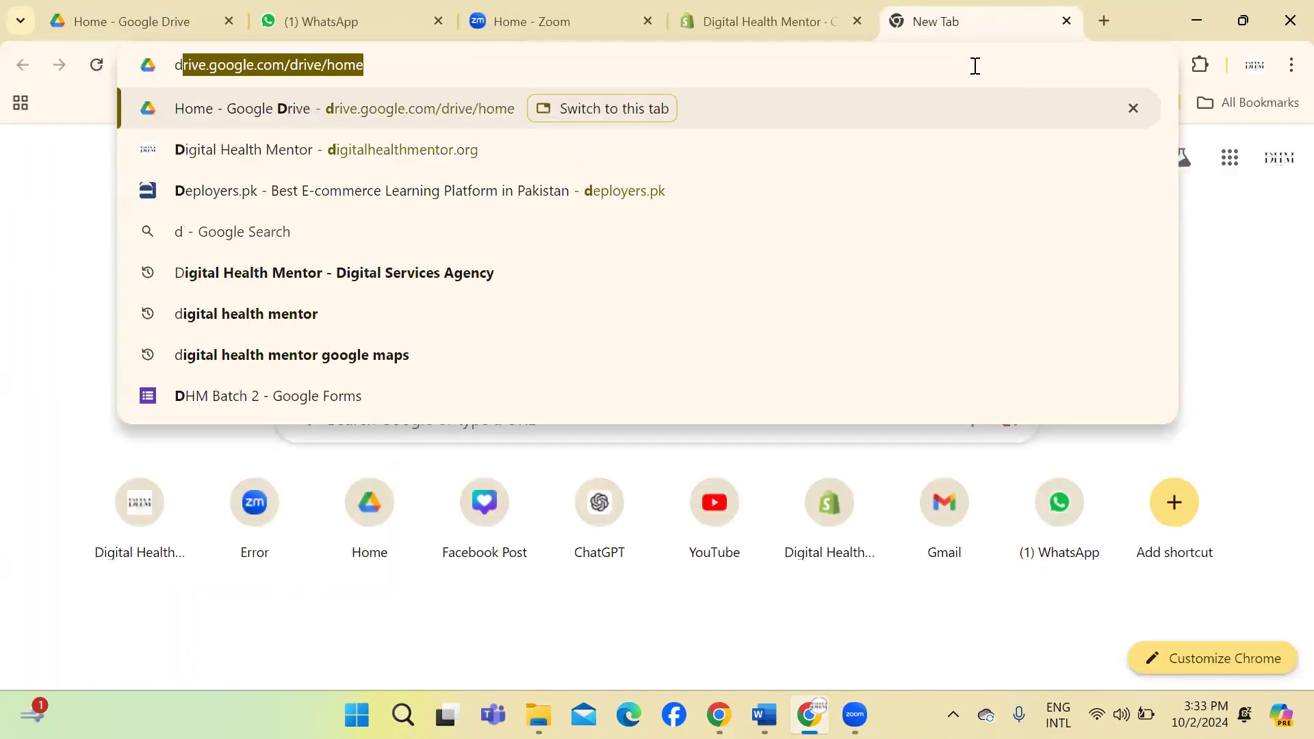
pyautogui.write('i')
pyautogui.press('Return')
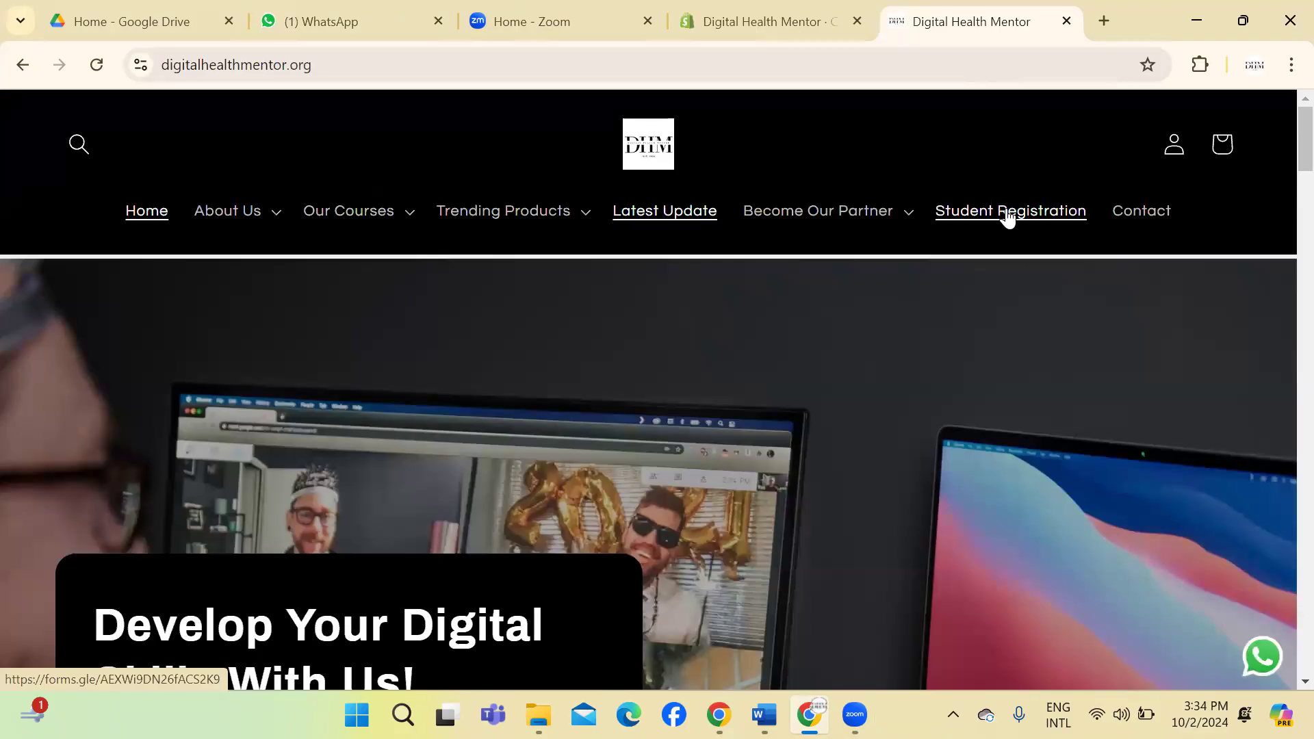
pyautogui.click(1007, 213)
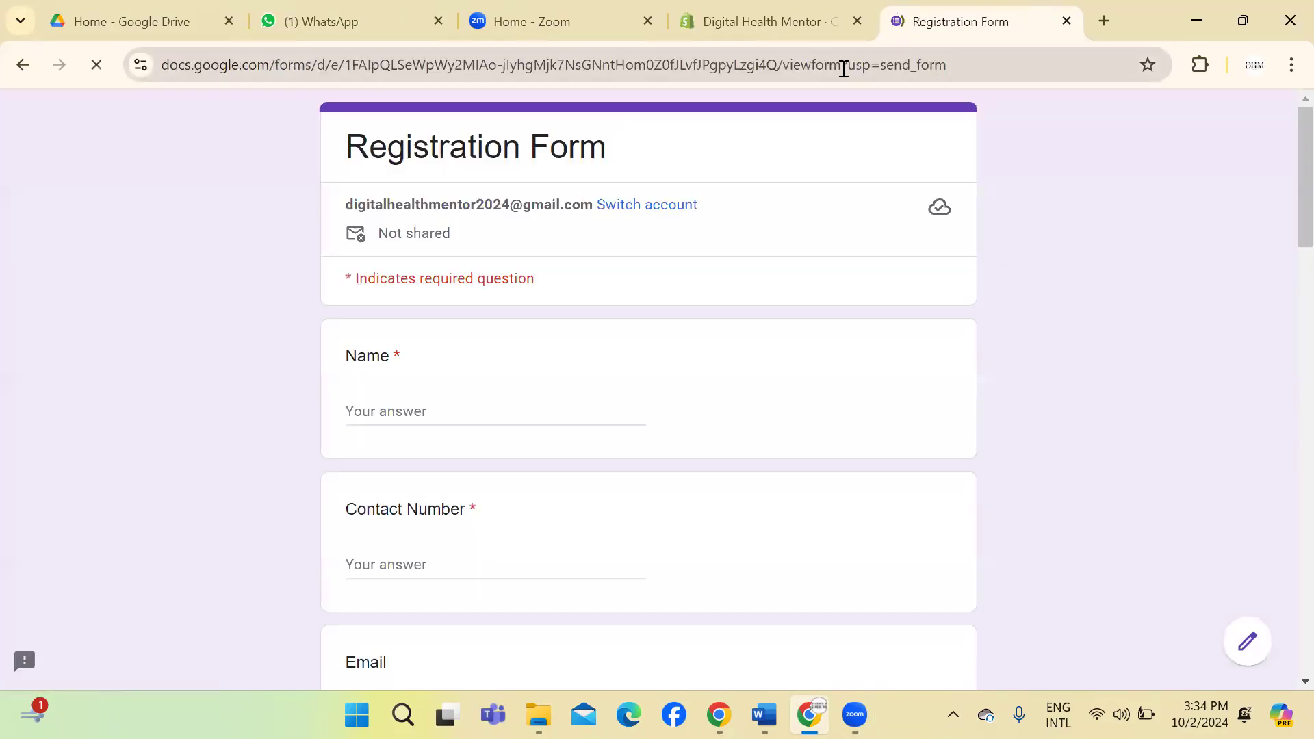
pyautogui.click(998, 63)
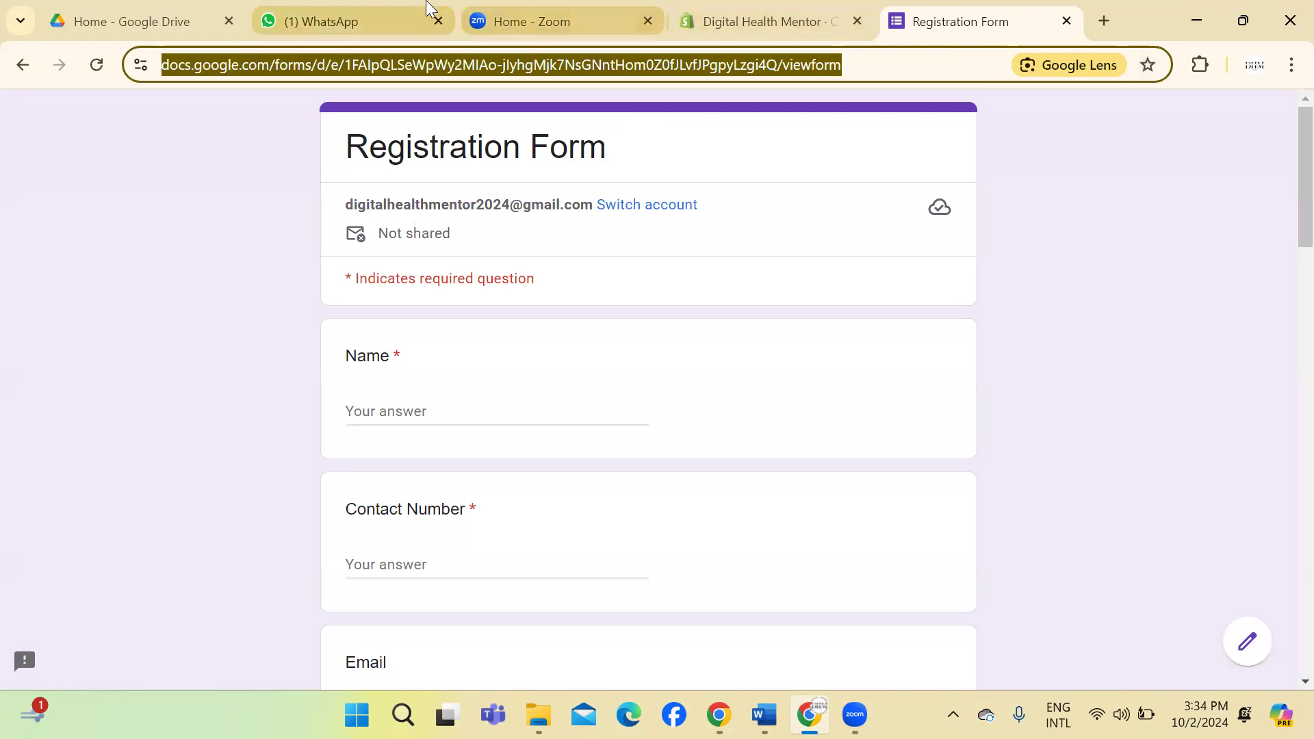
# Step: Return to the theme editor, set the announcement's link to the copied registration form URL, and save
pyautogui.click(773, 21)
pyautogui.hotkey('ctrl', 'v')
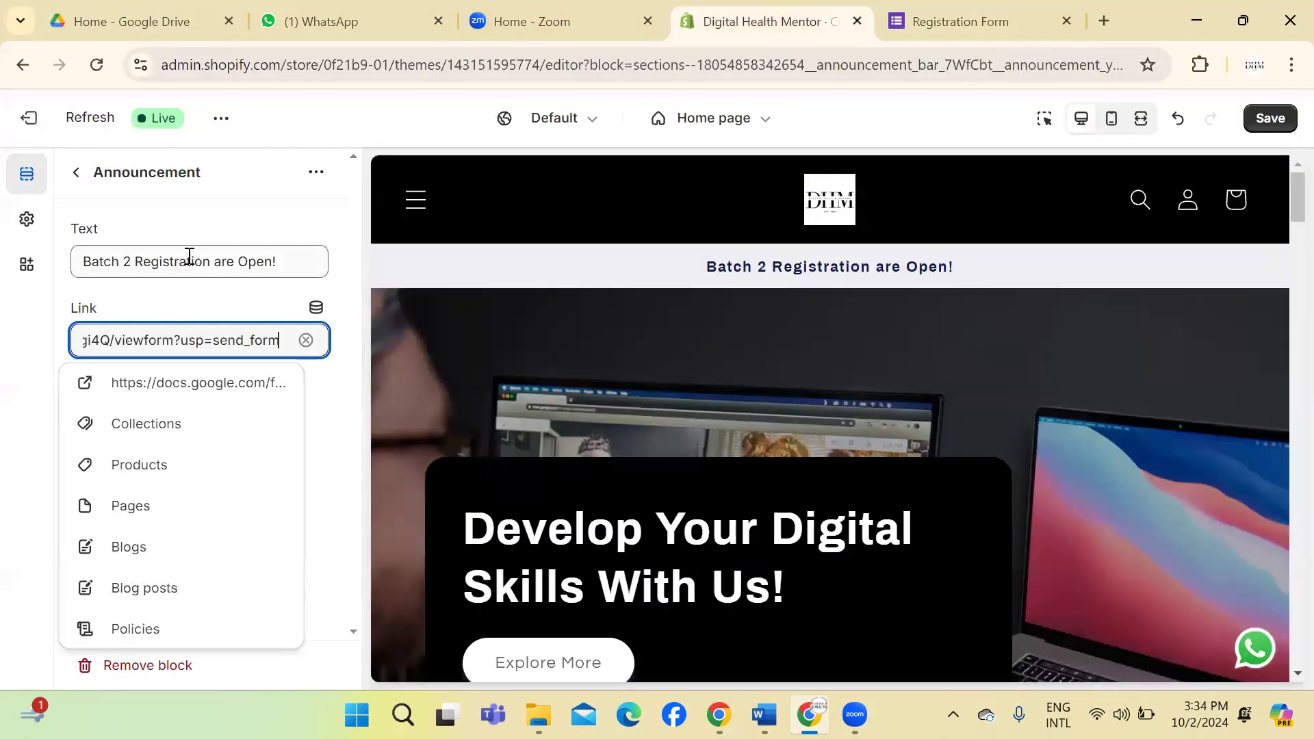
pyautogui.click(199, 258)
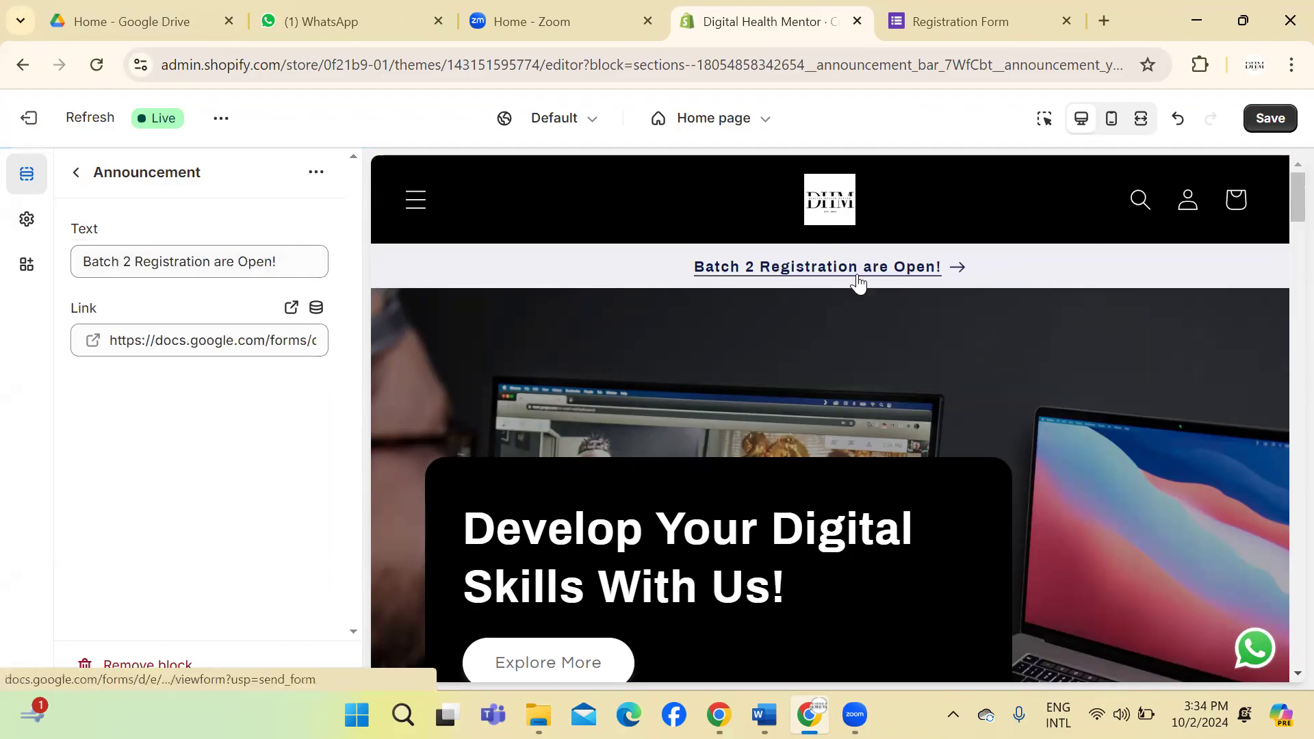
pyautogui.click(1275, 120)
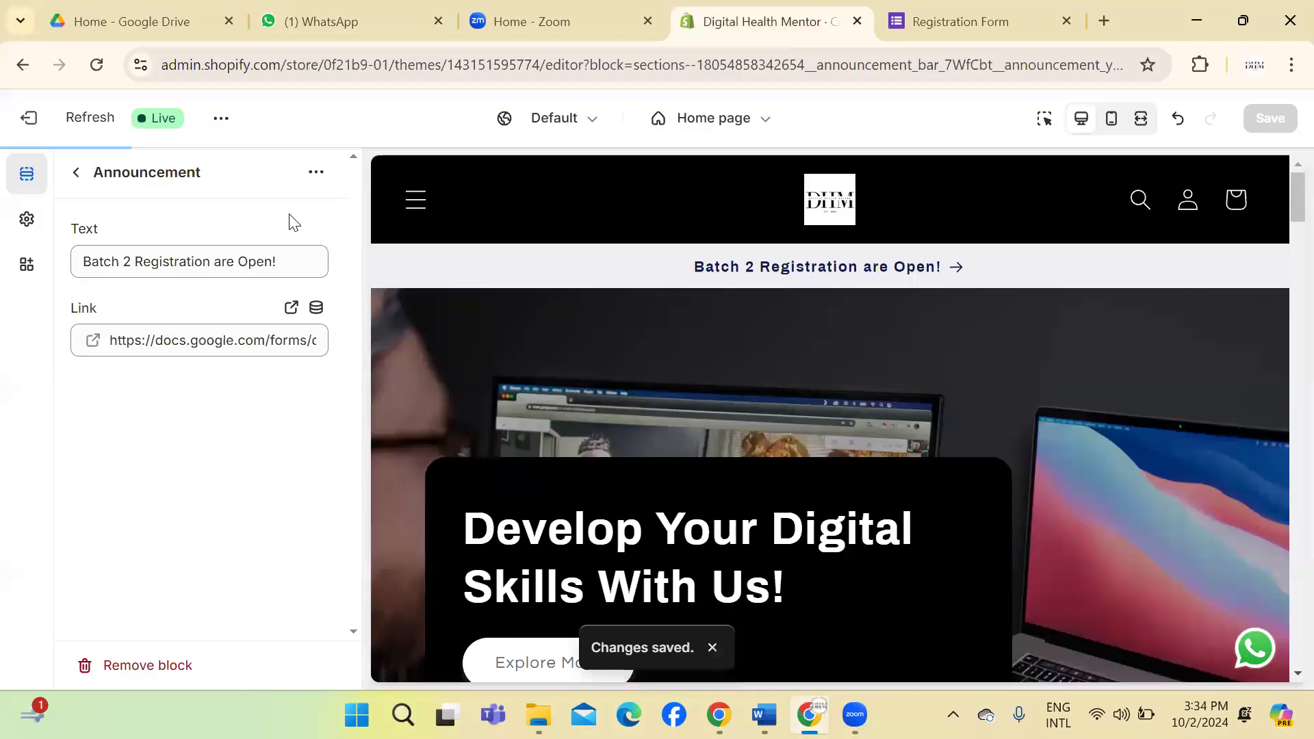
# Step: Add another announcement above the "Batch 2 Registration are Open!" one in the announcement bar
pyautogui.click(77, 173)
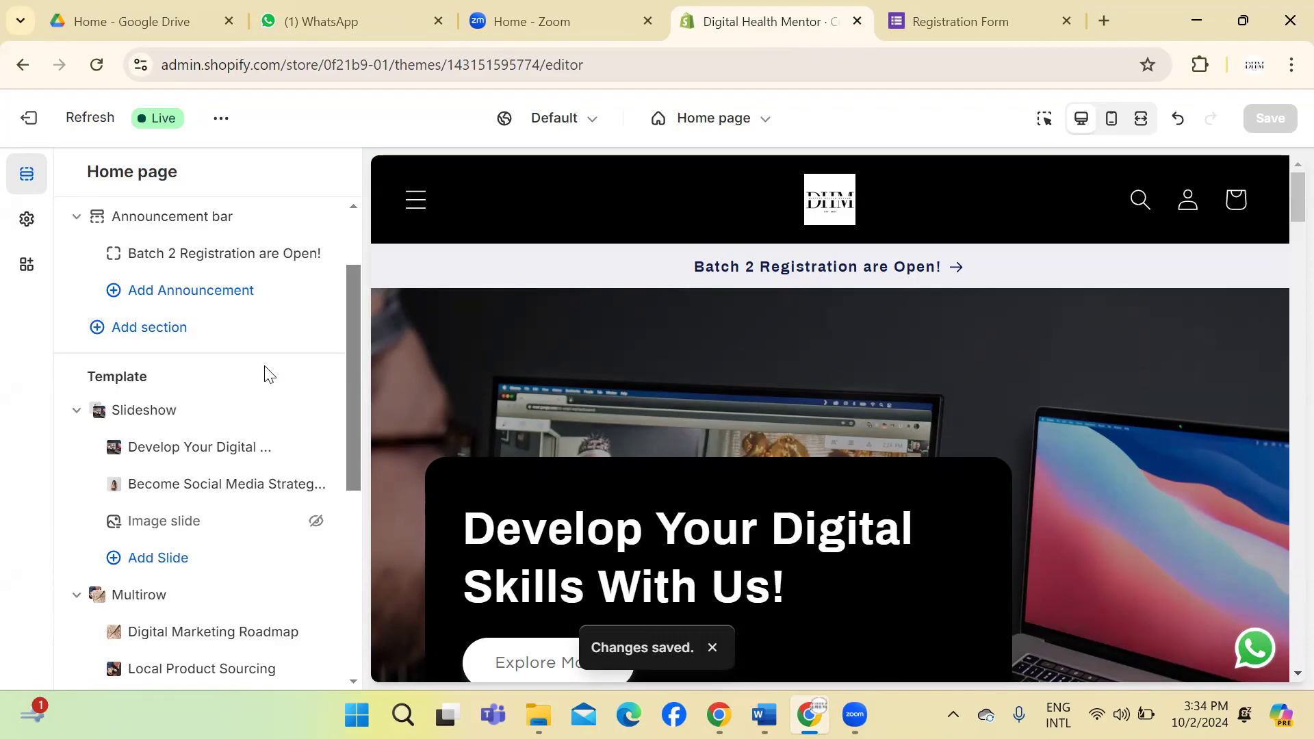
pyautogui.moveTo(349, 325); pyautogui.dragTo(350, 361)
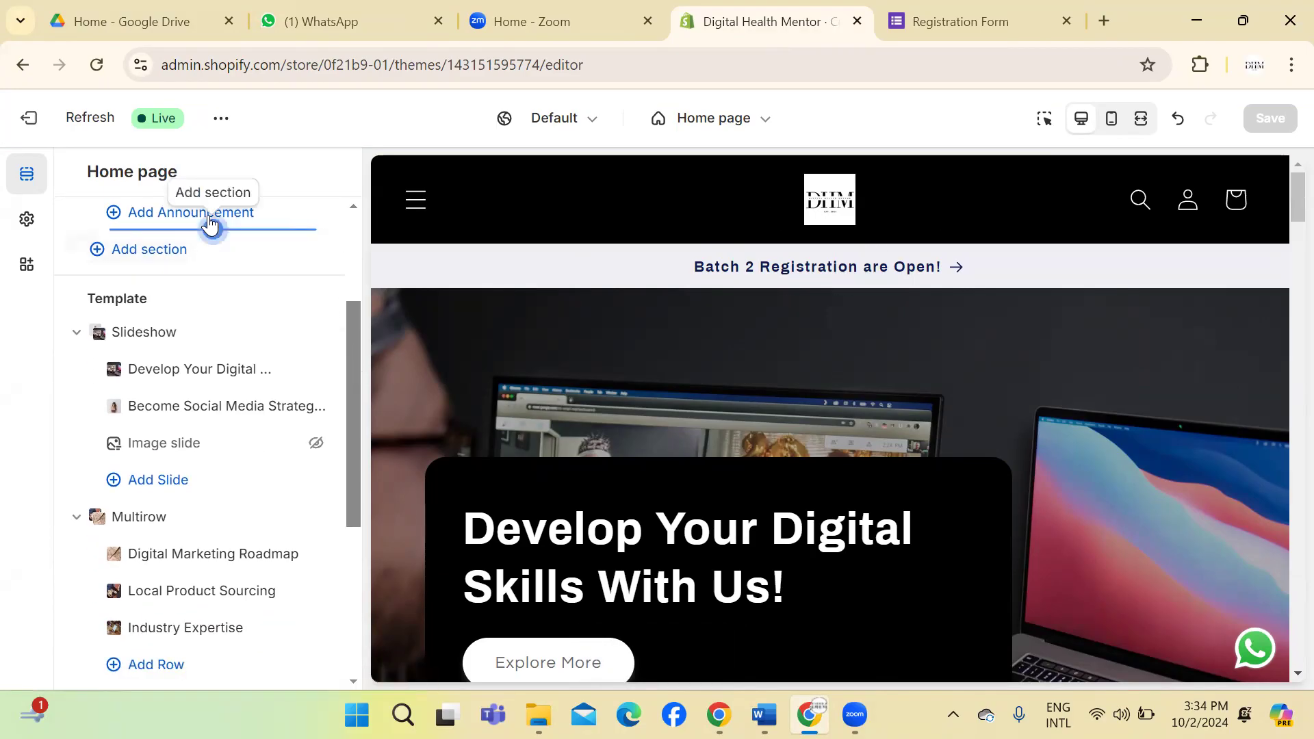
pyautogui.moveTo(358, 373); pyautogui.dragTo(356, 299)
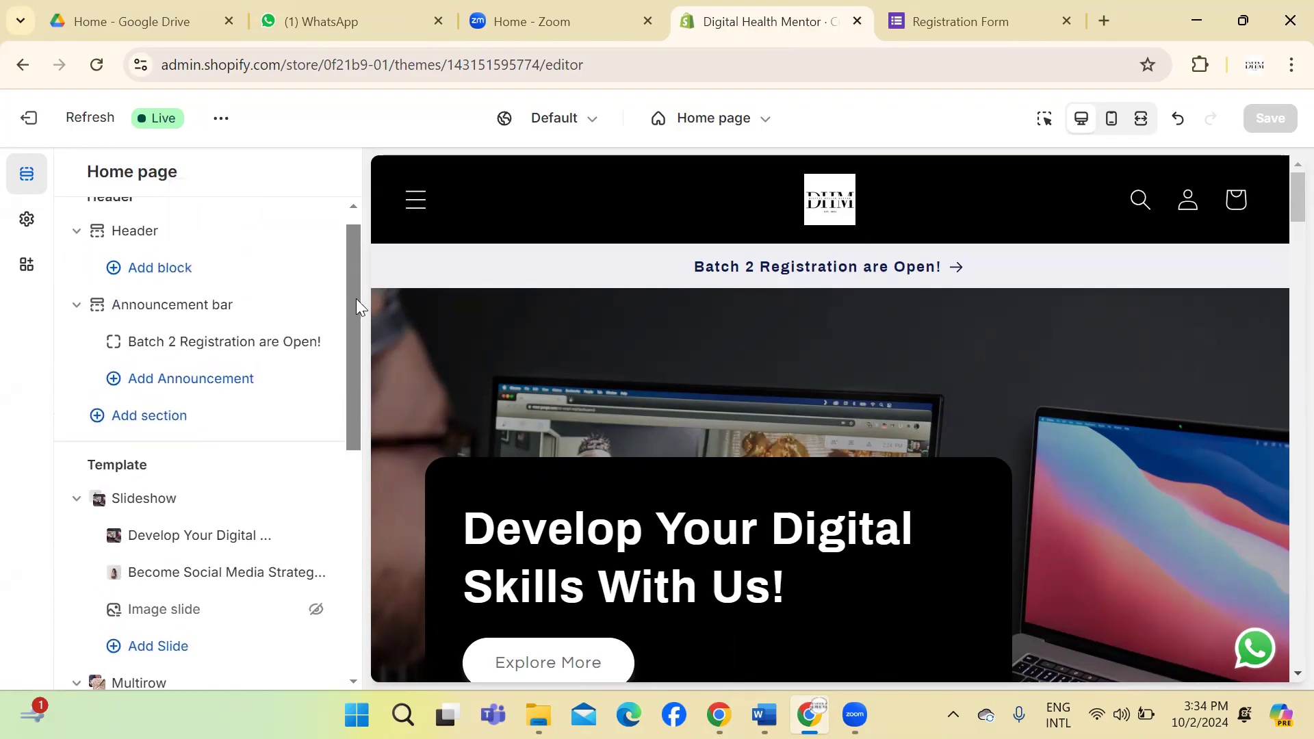
pyautogui.click(218, 321)
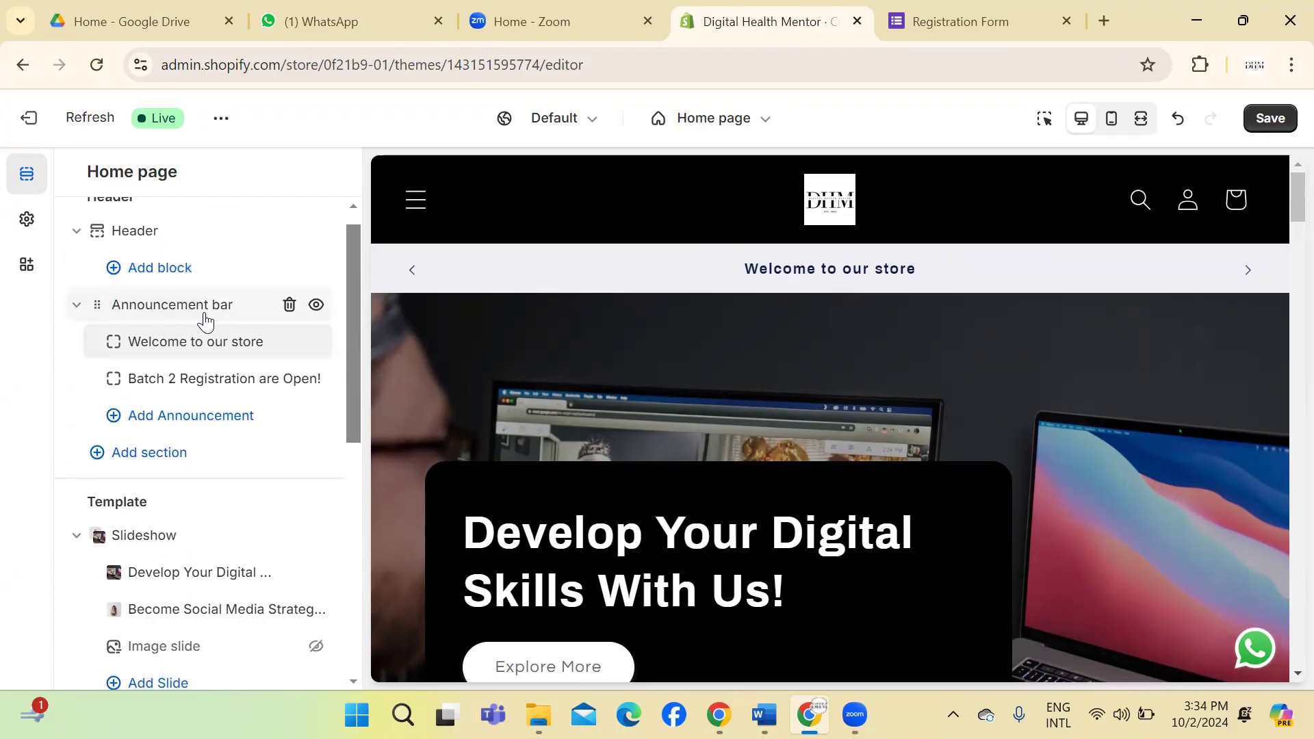
# Step: Delete the extra "Welcome to our store" announcement while temporarily hiding the announcement bar, and show the bar again
pyautogui.click(316, 305)
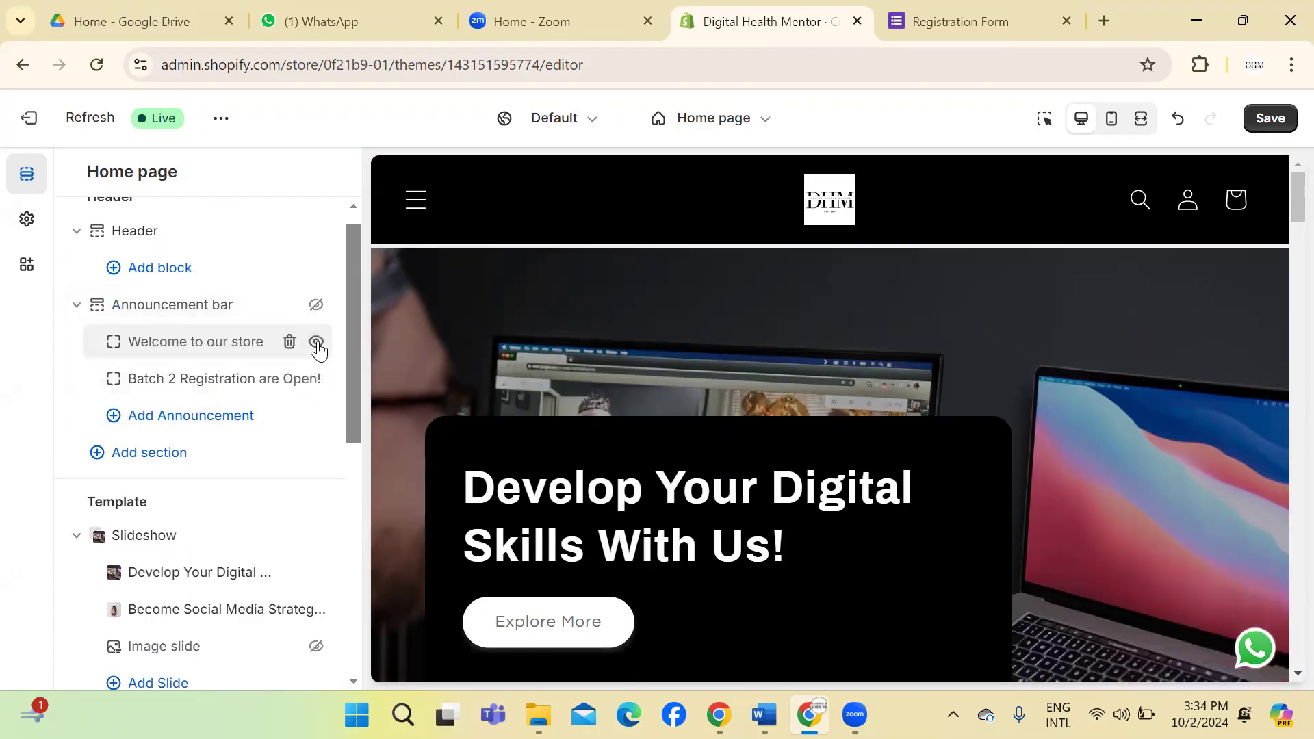
pyautogui.click(289, 342)
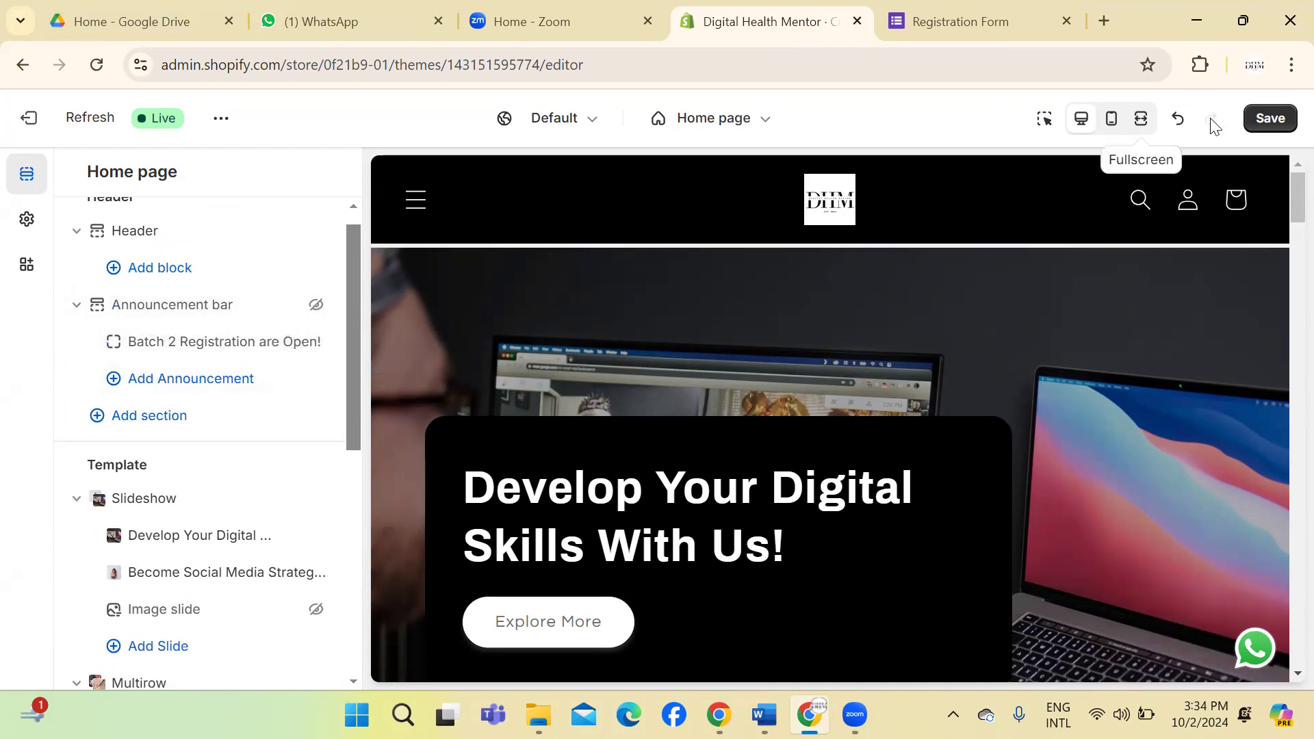
pyautogui.click(1267, 123)
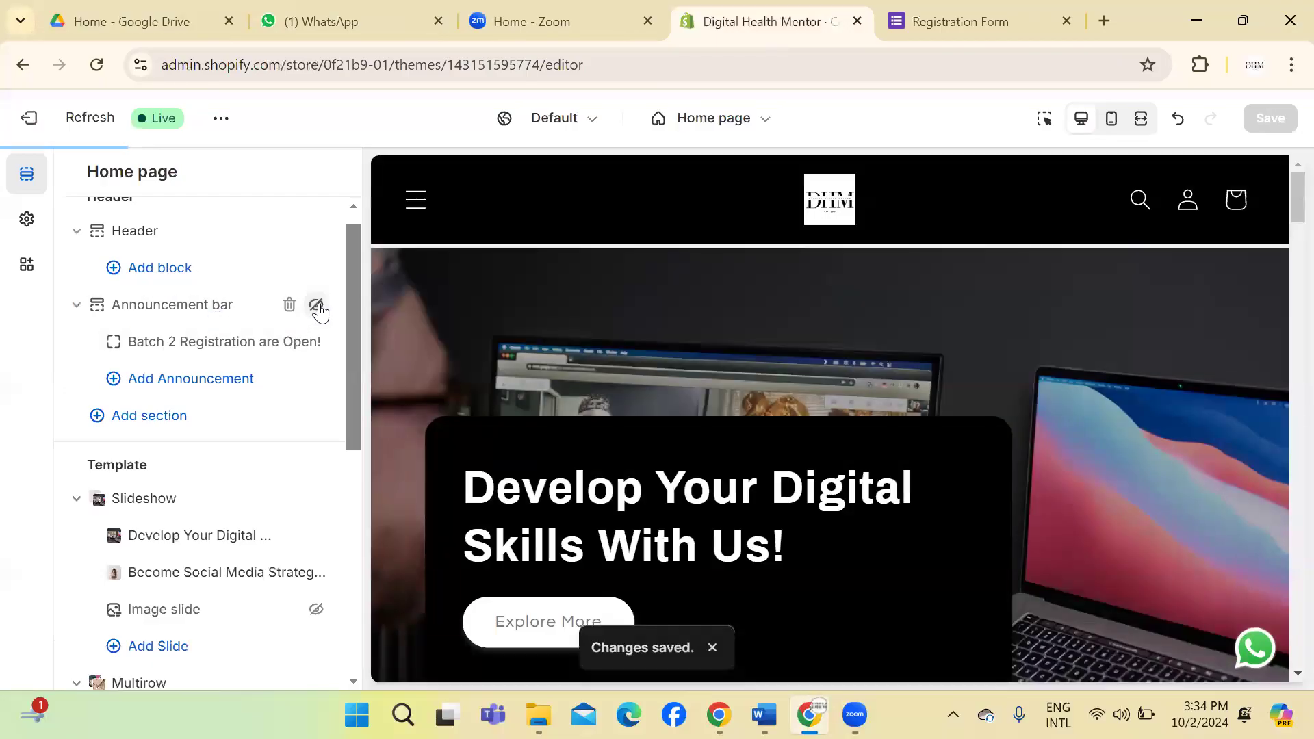
pyautogui.click(317, 306)
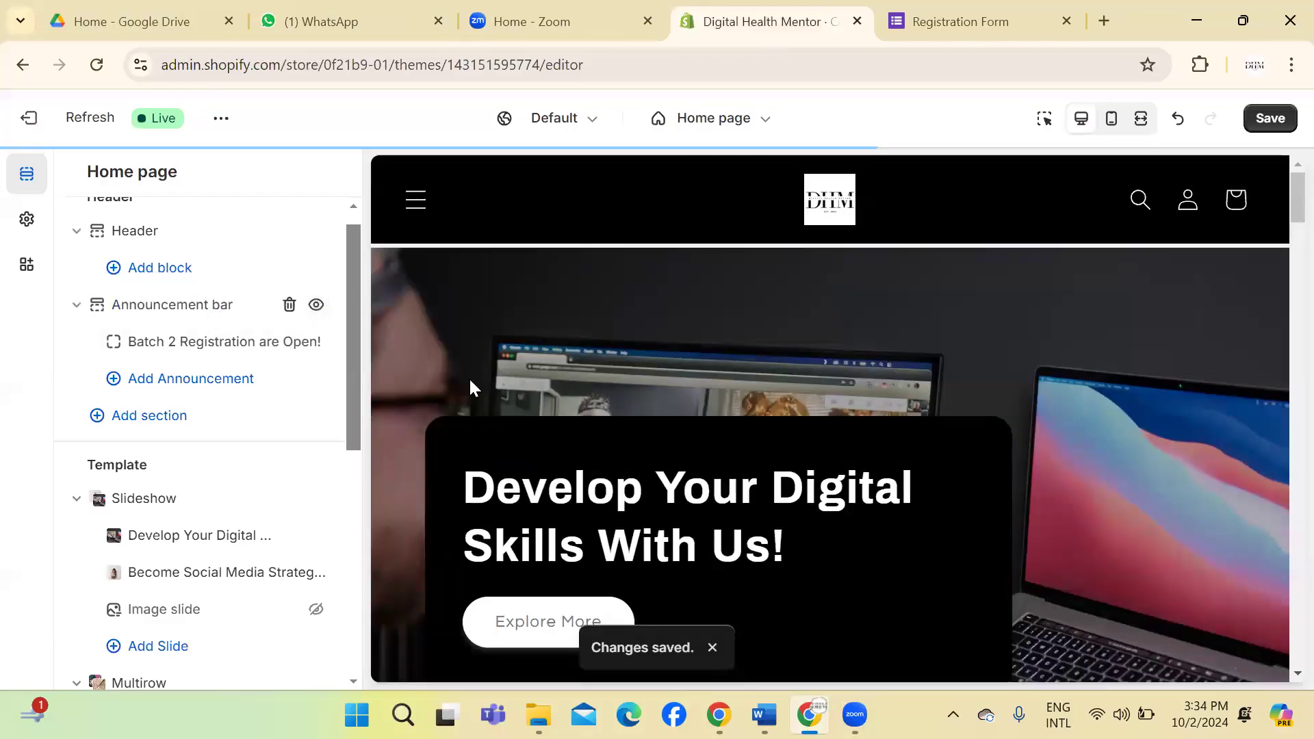
# Step: Review the announcement bar's settings, including the theme's social media link fields, and save the visible bar
pyautogui.click(155, 313)
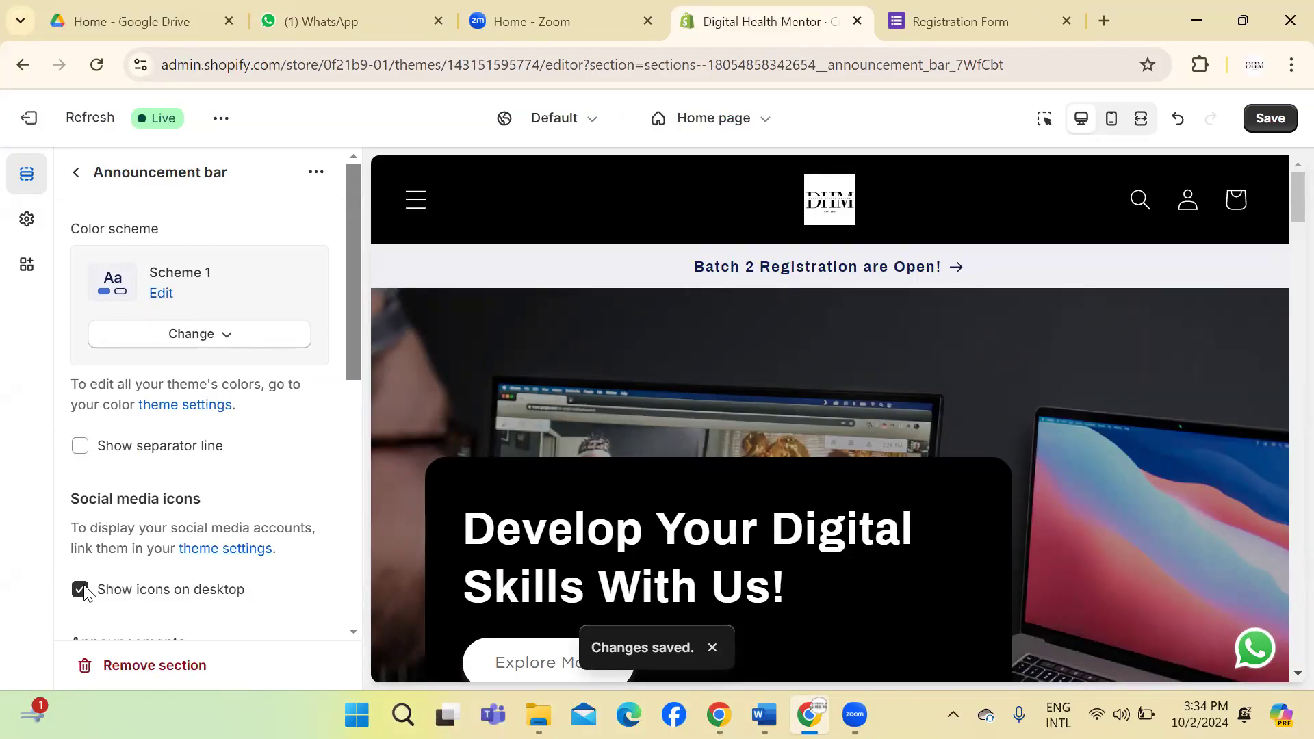
pyautogui.moveTo(345, 317); pyautogui.dragTo(342, 574)
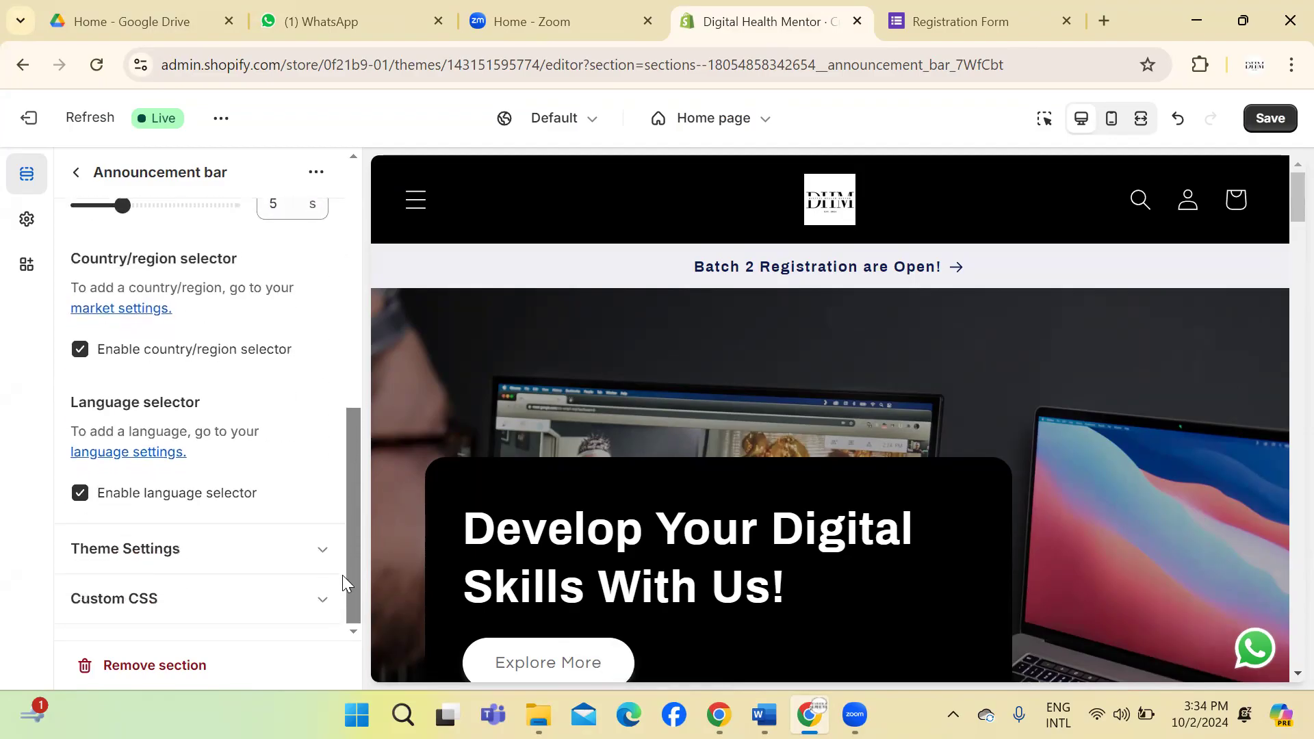
pyautogui.click(196, 551)
pyautogui.moveTo(352, 410); pyautogui.dragTo(355, 616)
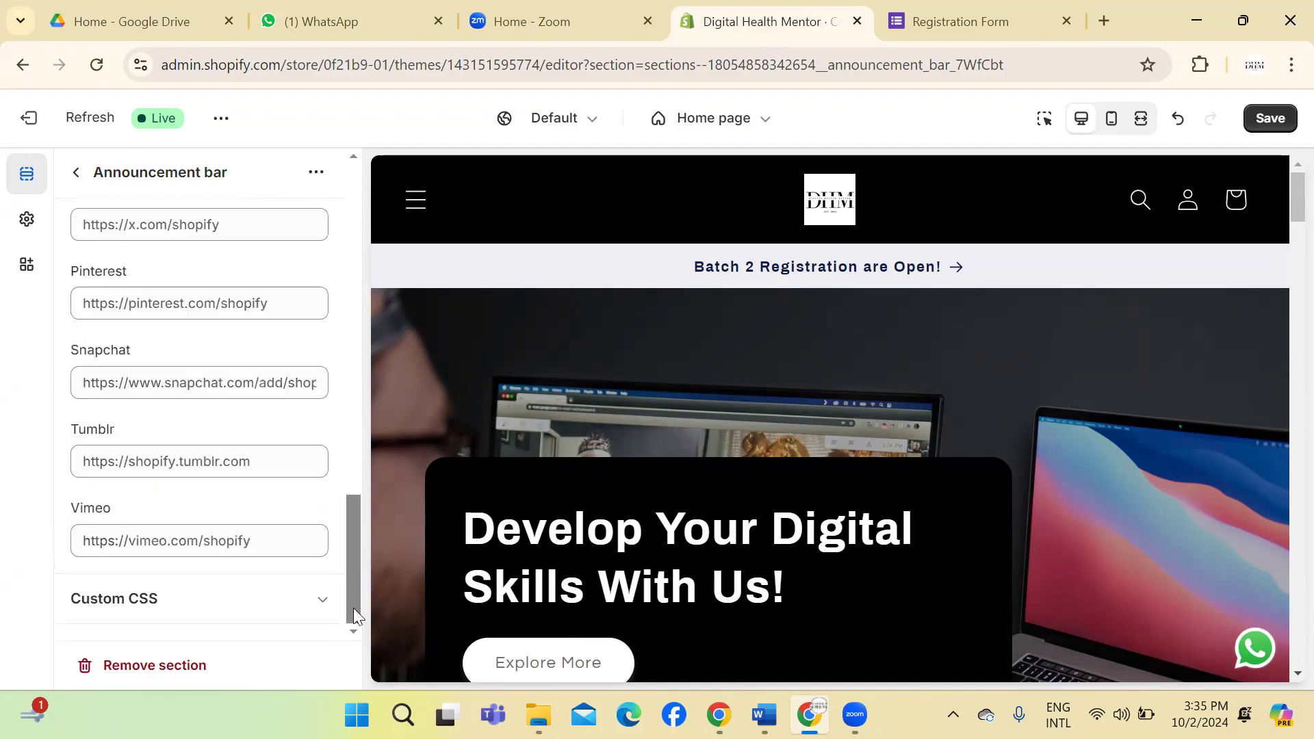
pyautogui.click(1271, 118)
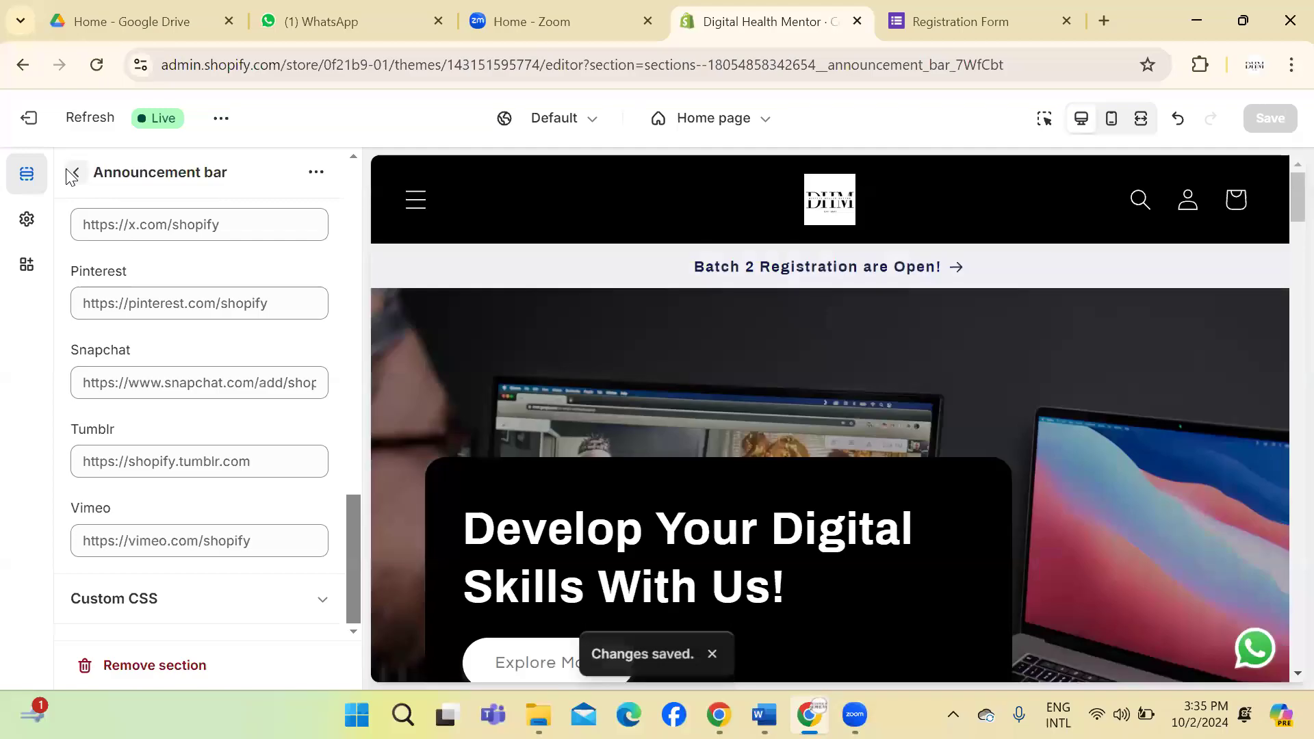
# Step: Preview the home page in mobile view, checking the navigation menu, the product section and the last testimonial slide
pyautogui.click(76, 171)
pyautogui.moveTo(356, 294); pyautogui.dragTo(356, 166)
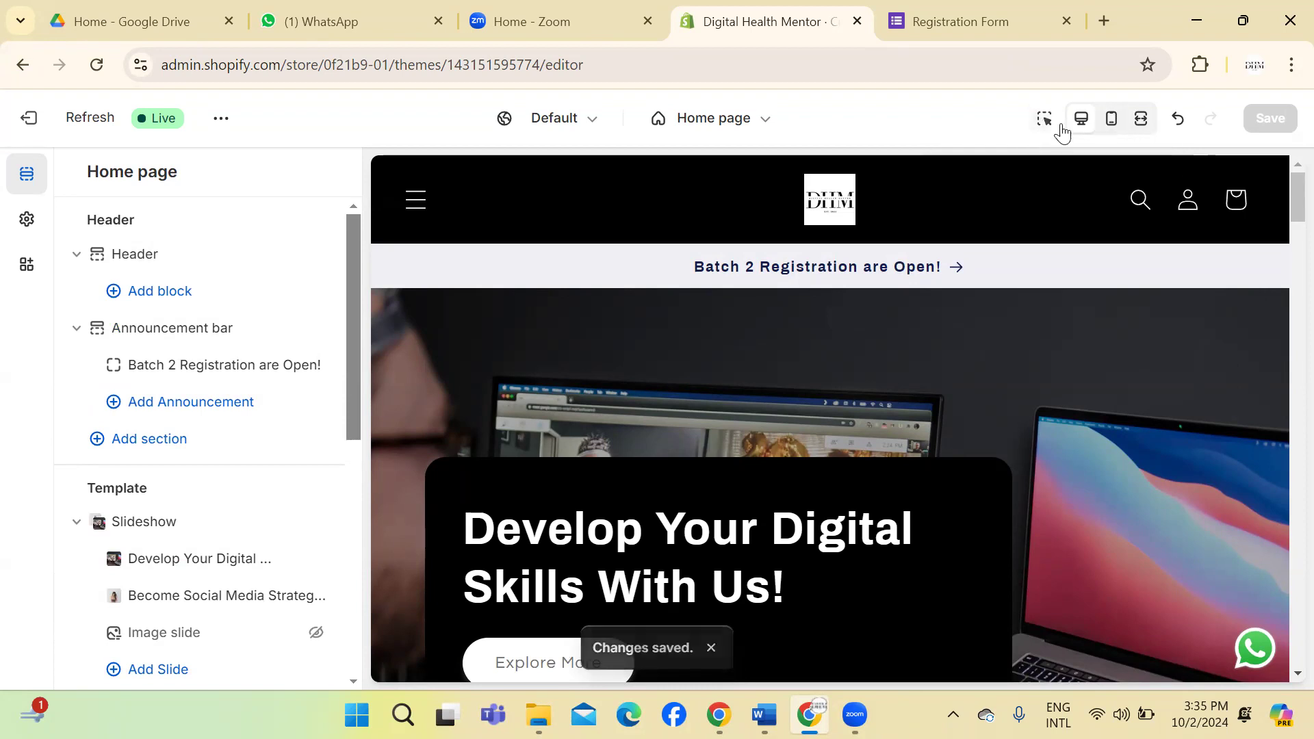
pyautogui.click(1114, 121)
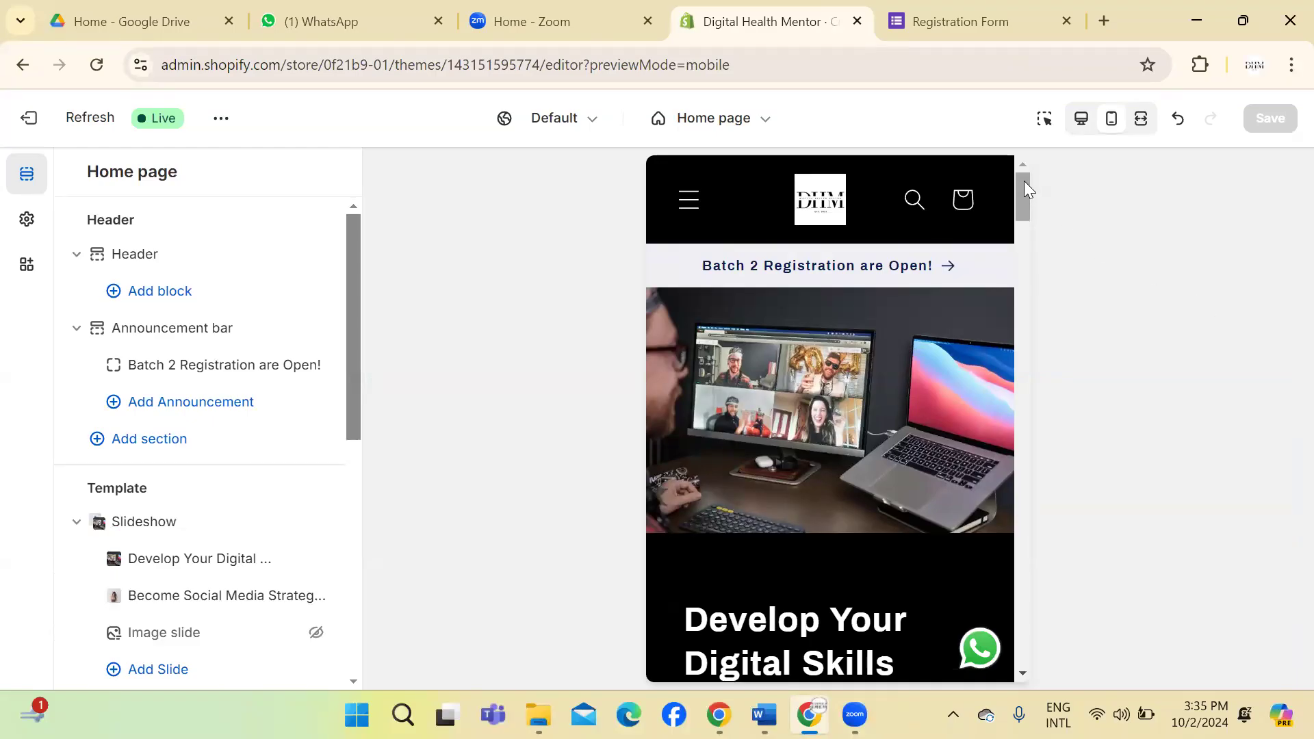
pyautogui.click(687, 205)
pyautogui.click(687, 205)
pyautogui.moveTo(1024, 197); pyautogui.dragTo(1091, 466)
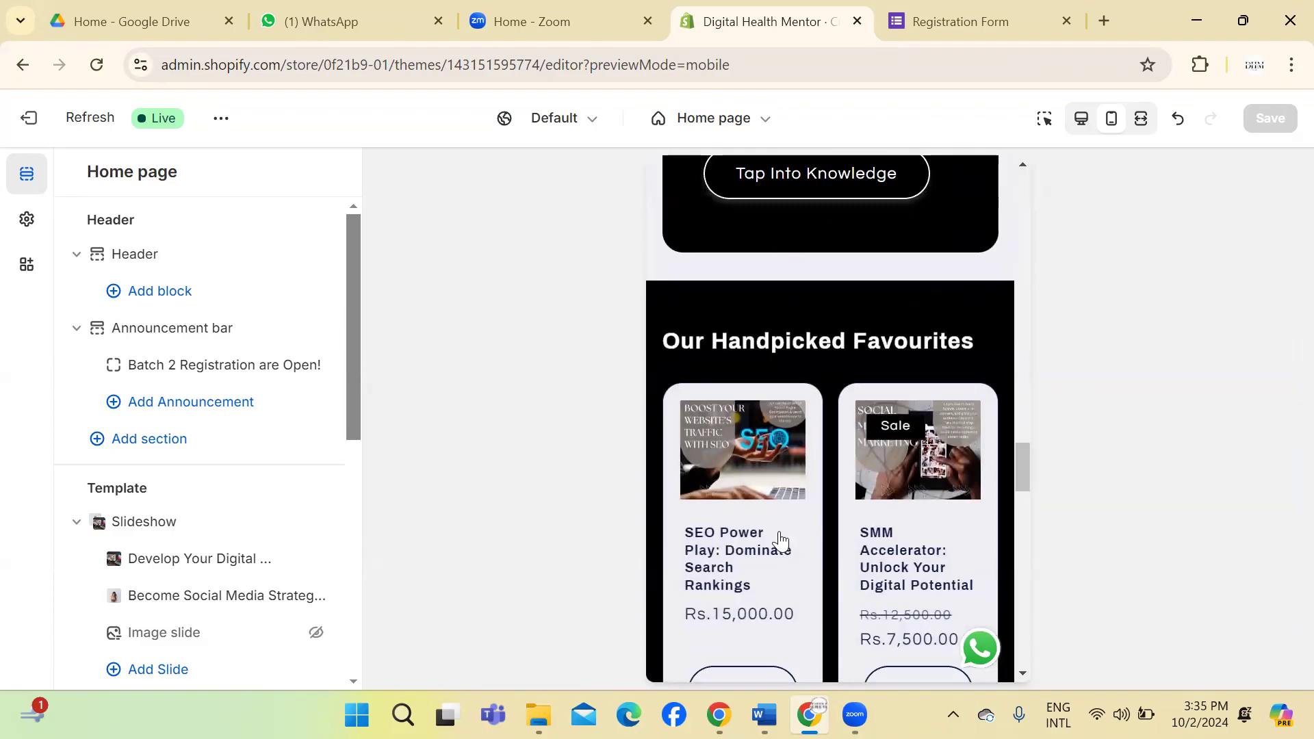
pyautogui.moveTo(1023, 467); pyautogui.dragTo(1038, 604)
pyautogui.click(877, 366)
pyautogui.click(877, 366)
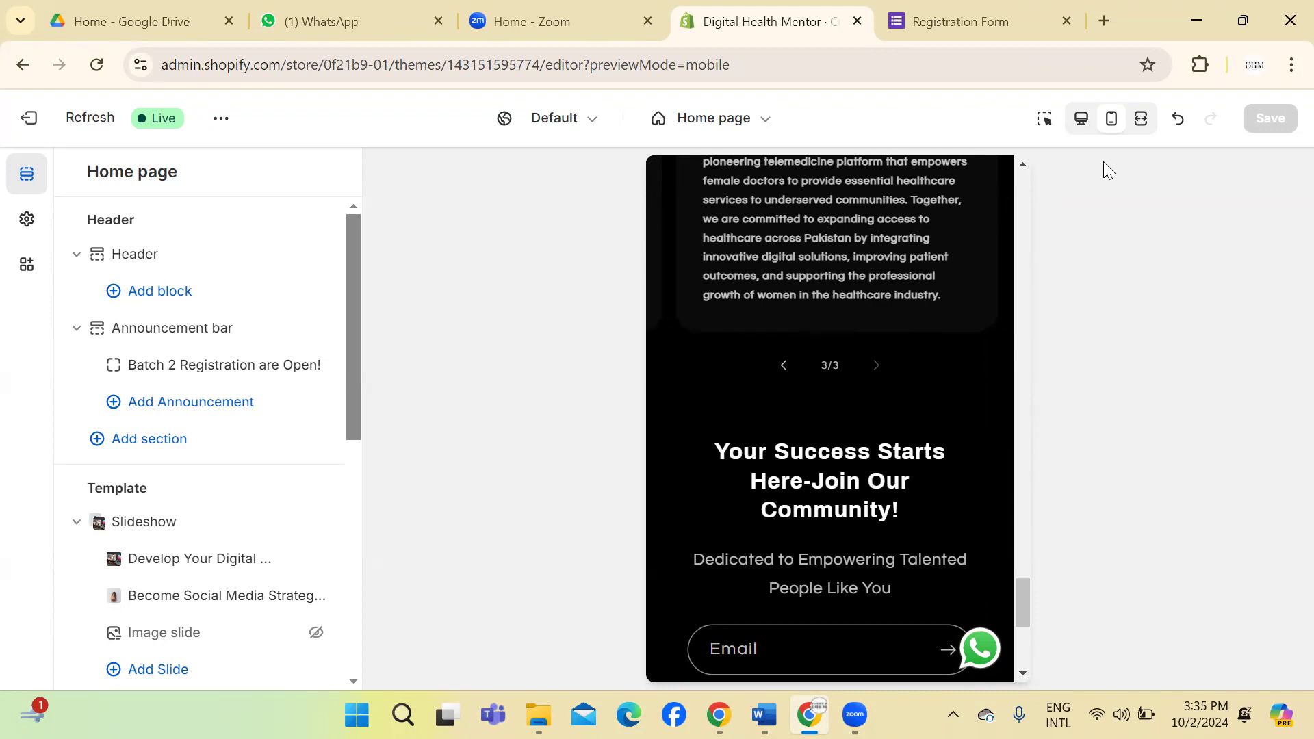
pyautogui.click(77, 255)
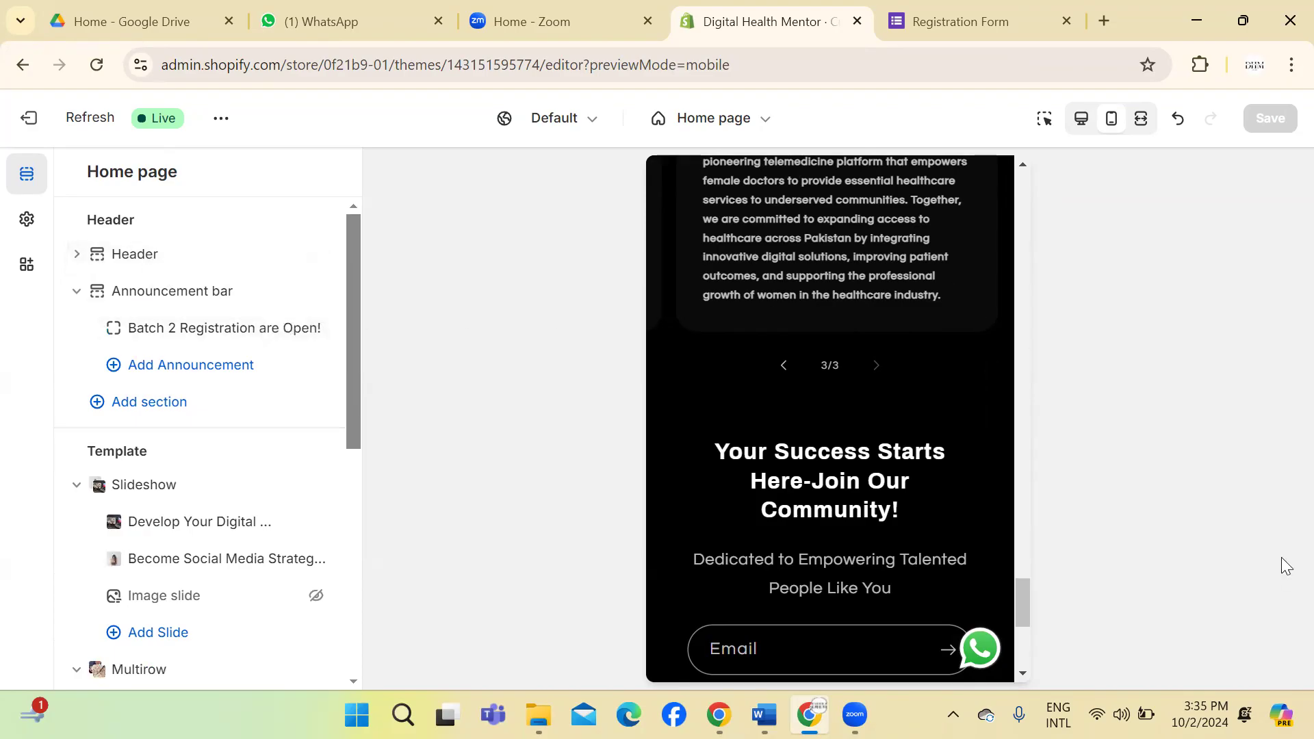
# Step: Open the SEO Power Play product from the mobile preview and review its page content and the Default product template's blocks
pyautogui.moveTo(1023, 603); pyautogui.dragTo(1036, 510)
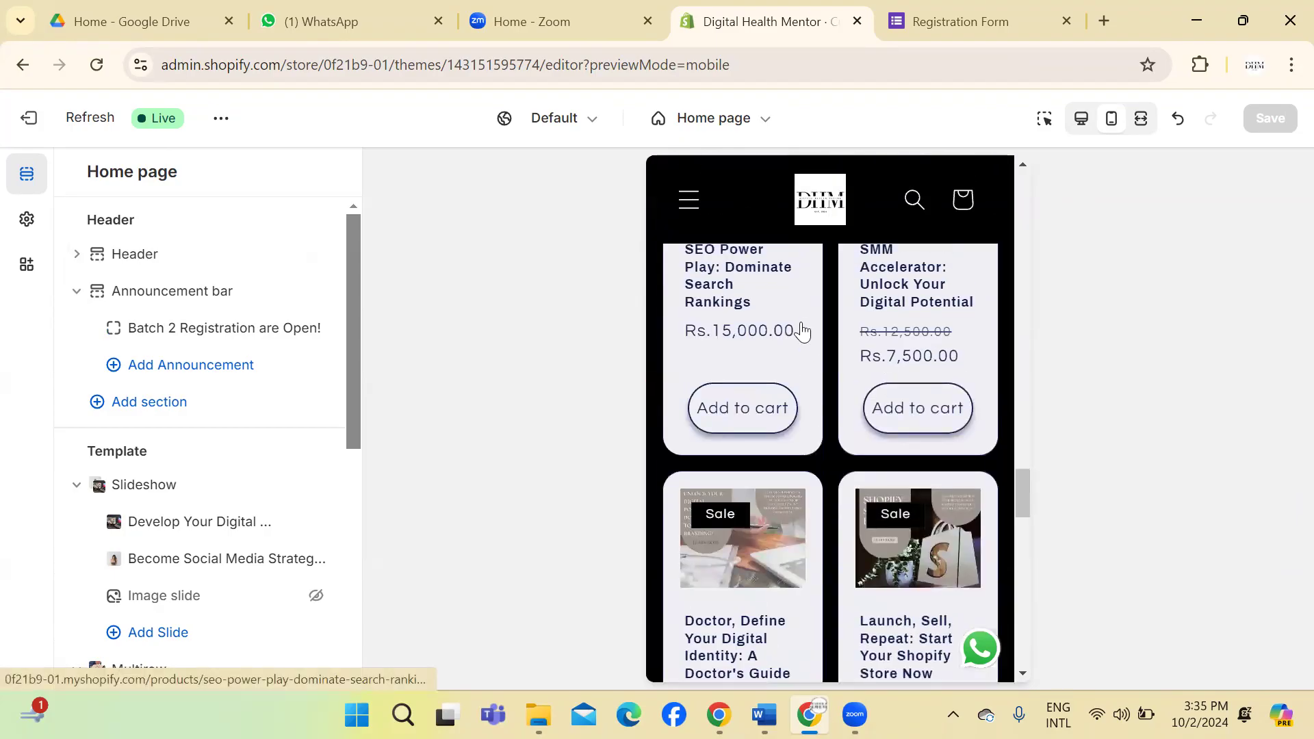
pyautogui.click(820, 305)
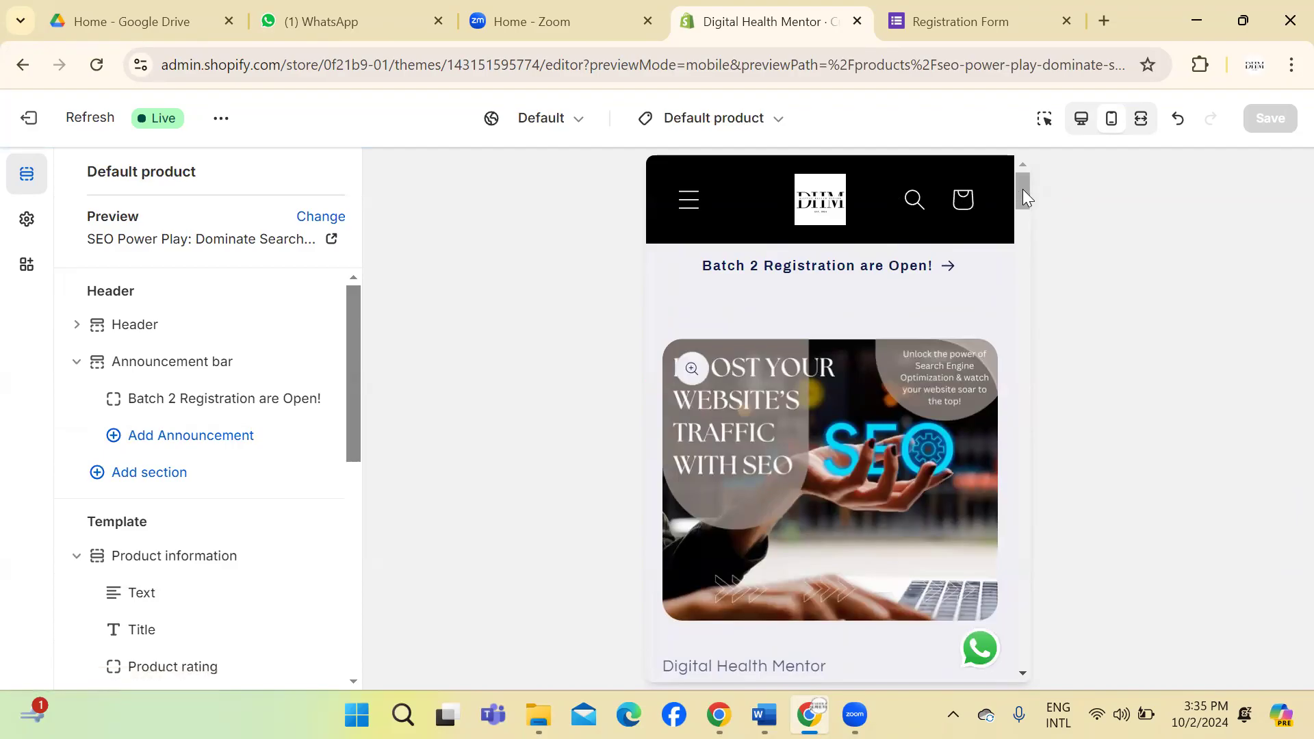
pyautogui.moveTo(1024, 194); pyautogui.dragTo(1042, 348)
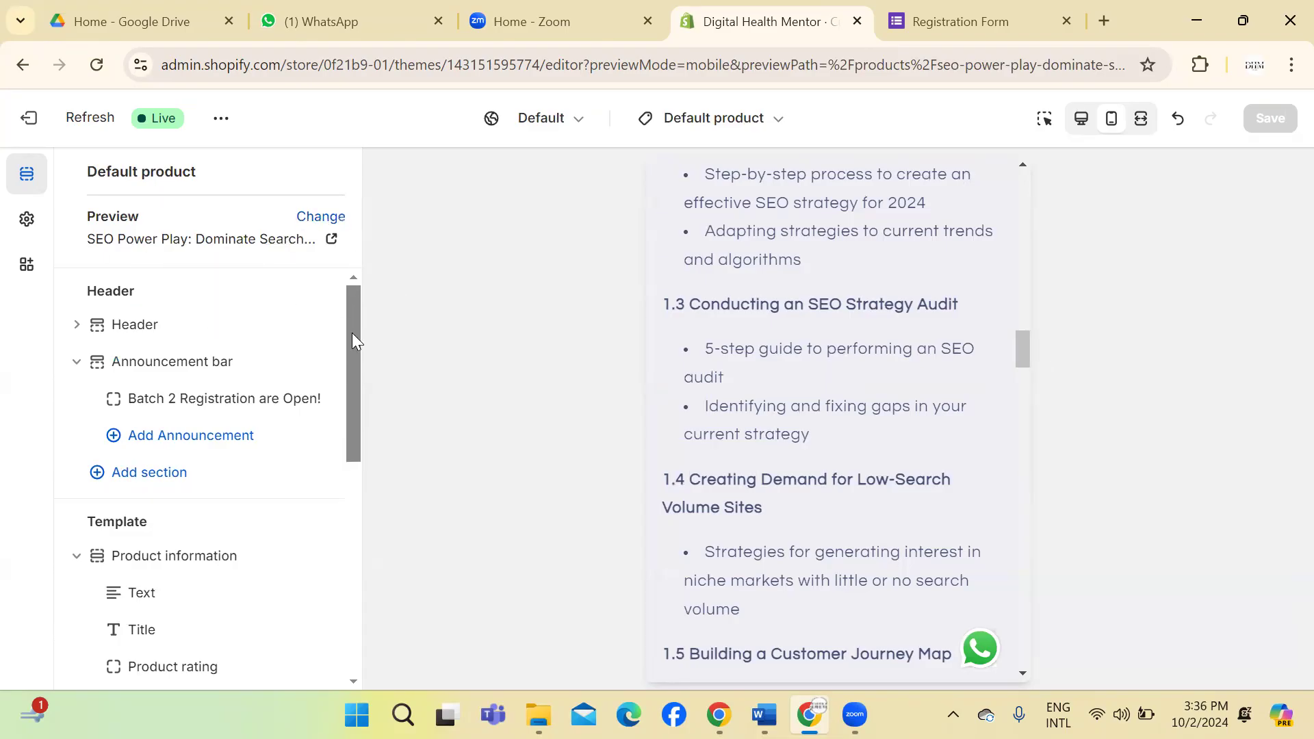
pyautogui.moveTo(352, 335); pyautogui.dragTo(339, 433)
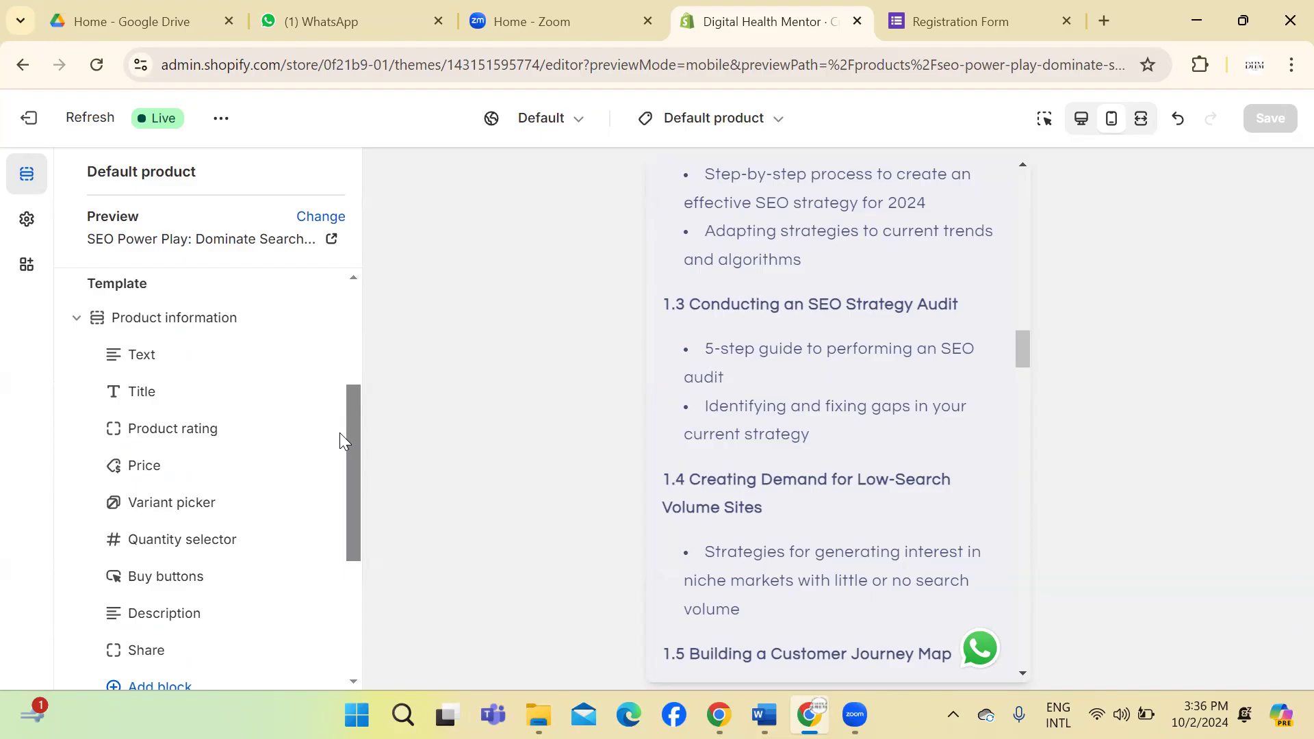
pyautogui.moveTo(339, 433); pyautogui.dragTo(361, 489)
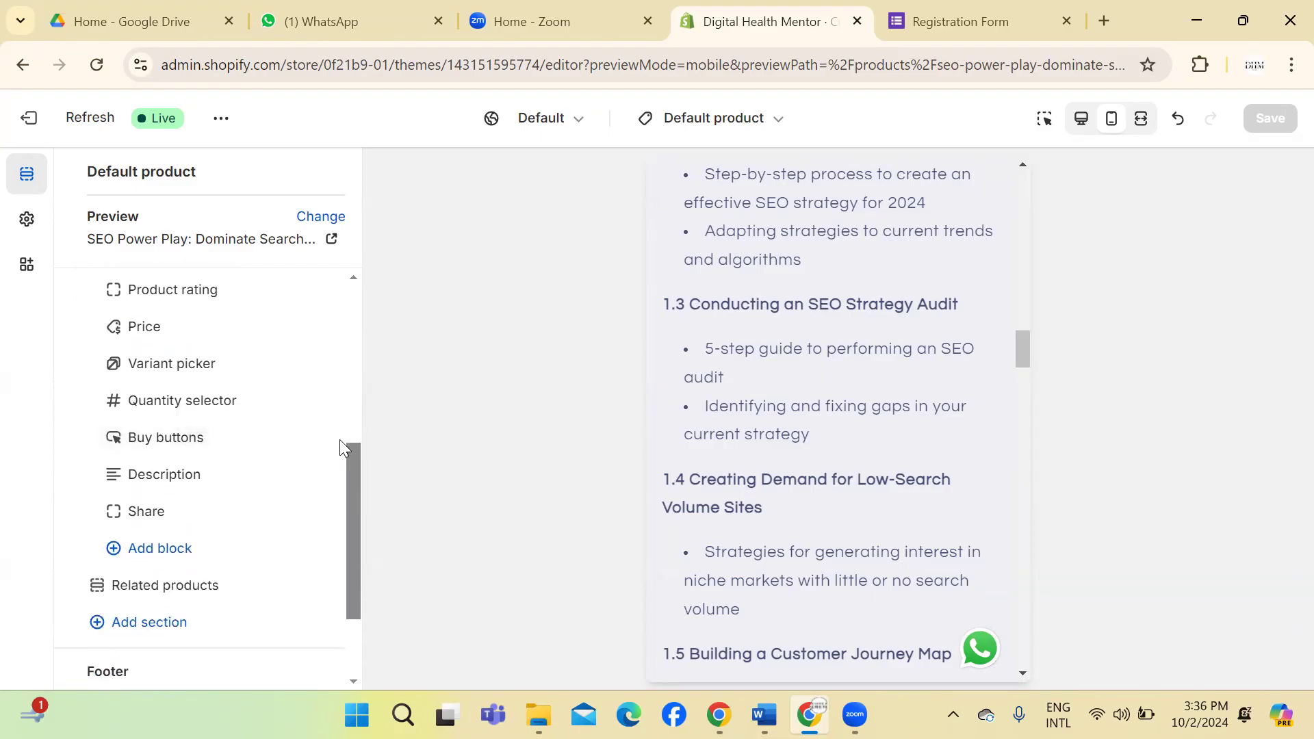
pyautogui.moveTo(1026, 352); pyautogui.dragTo(1084, 178)
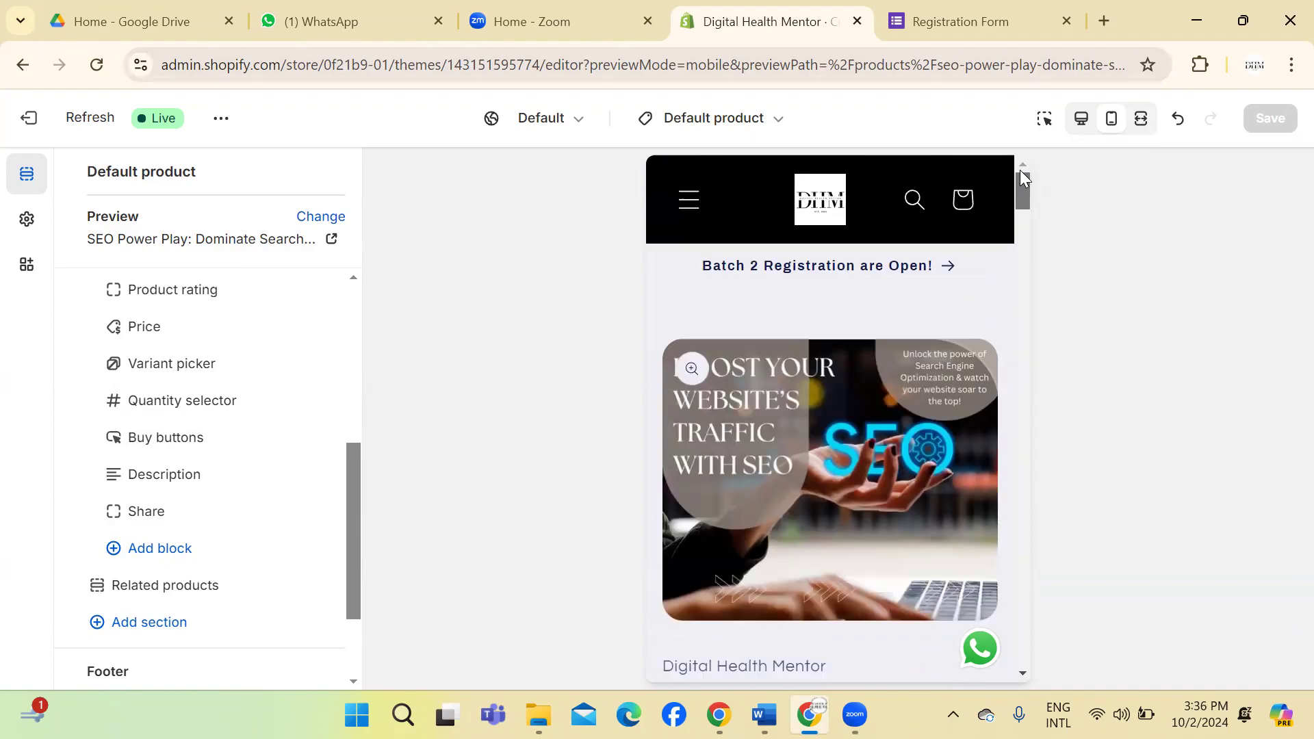
# Step: Switch the product page preview to desktop view and review the sections of the Default product template
pyautogui.click(1082, 120)
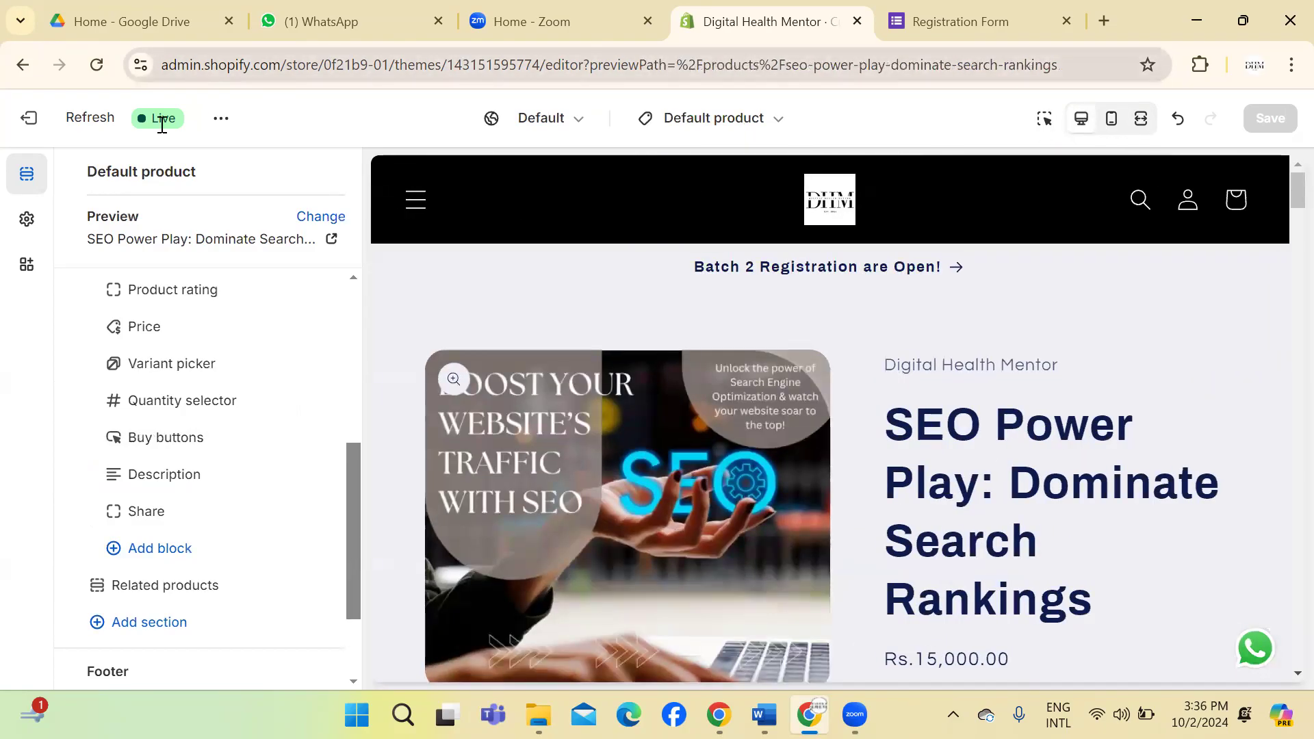
pyautogui.scroll(-3, 356, 475)
pyautogui.scroll(10, 357, 265)
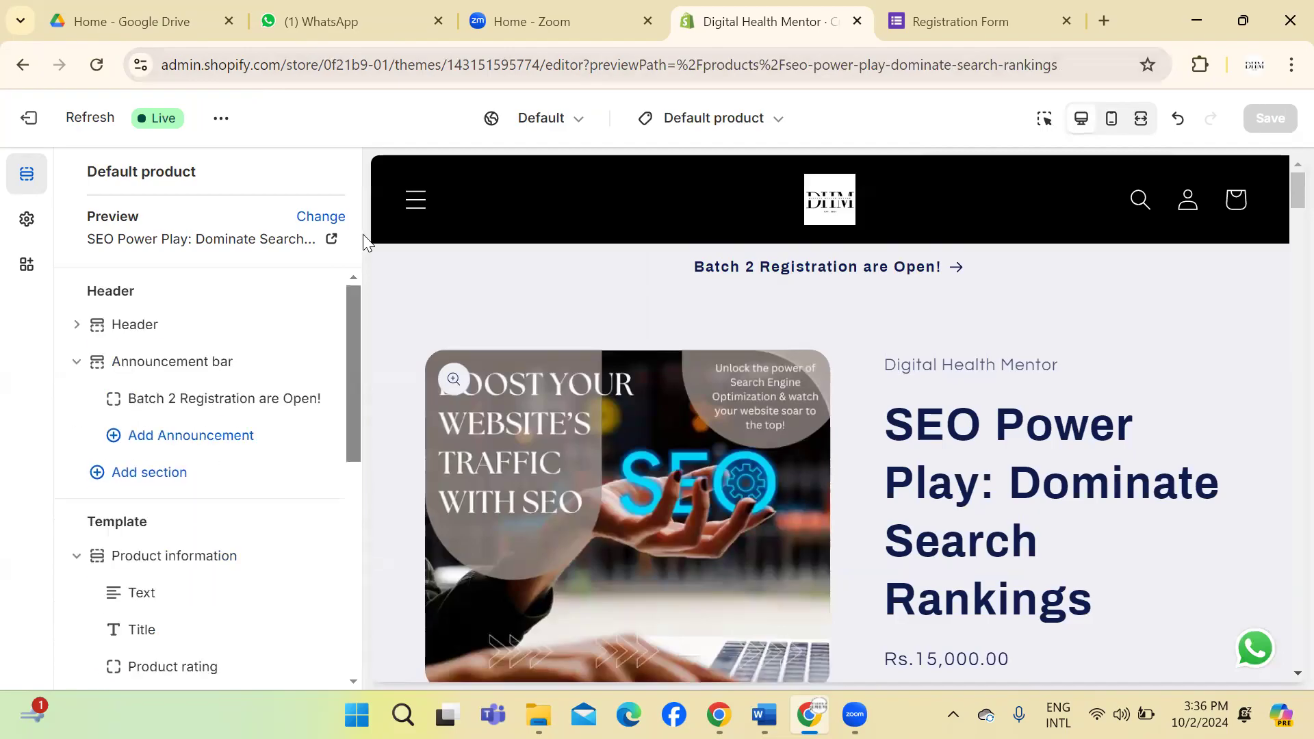
pyautogui.moveTo(86, 171); pyautogui.dragTo(219, 176)
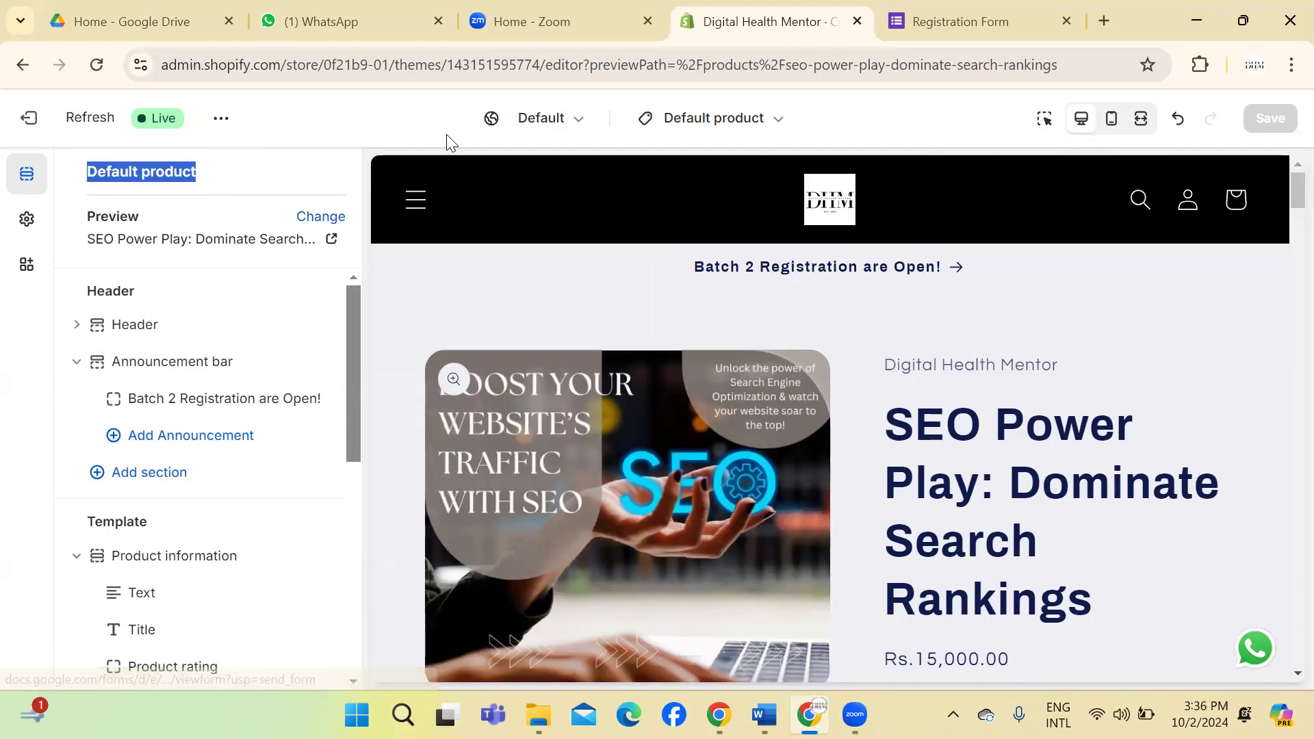
# Step: Open the theme settings and preview the product page for the Pakistan and Worldwide markets before returning to Default
pyautogui.click(29, 220)
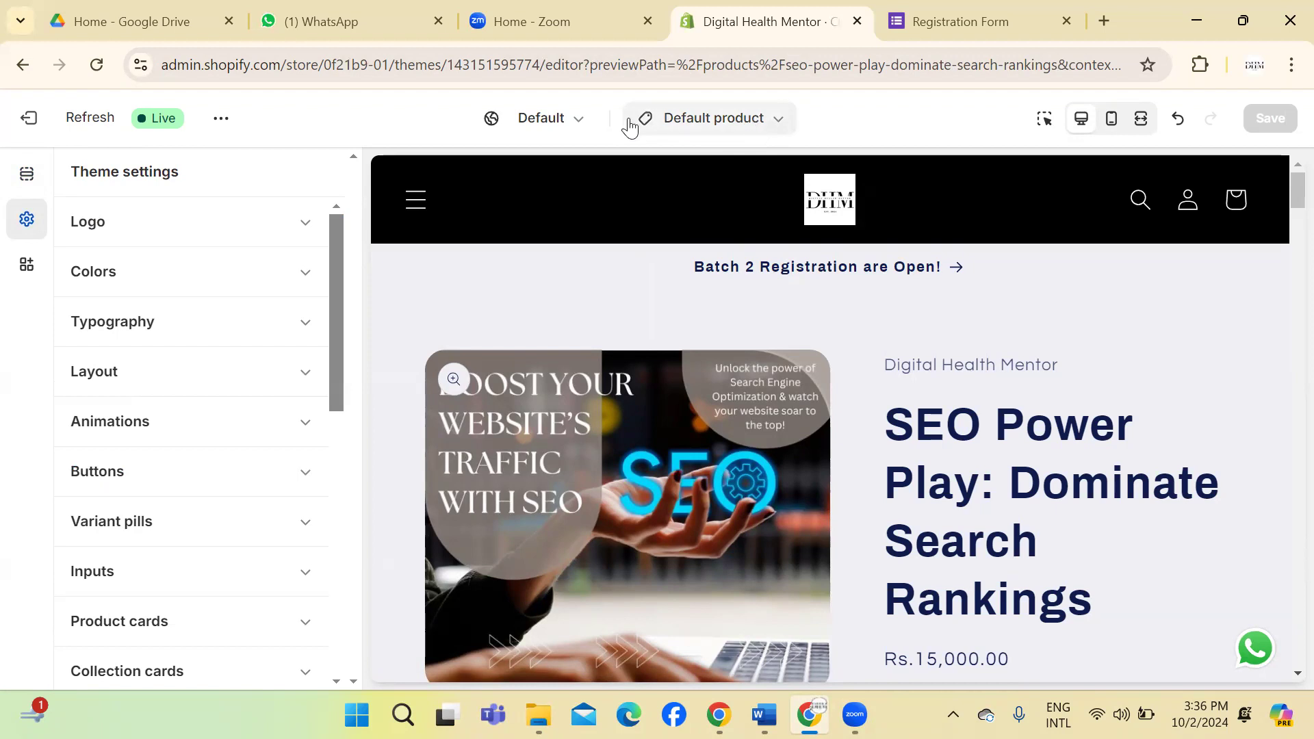
pyautogui.click(582, 118)
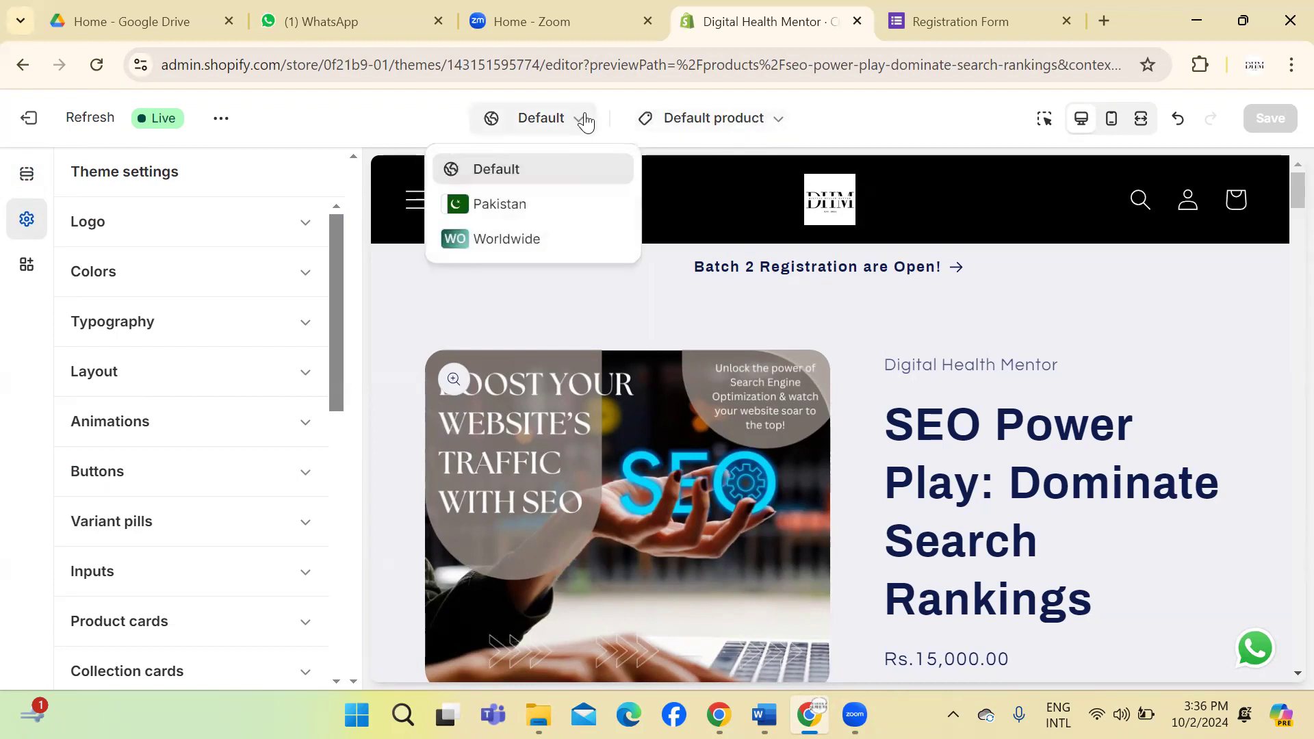
pyautogui.click(501, 208)
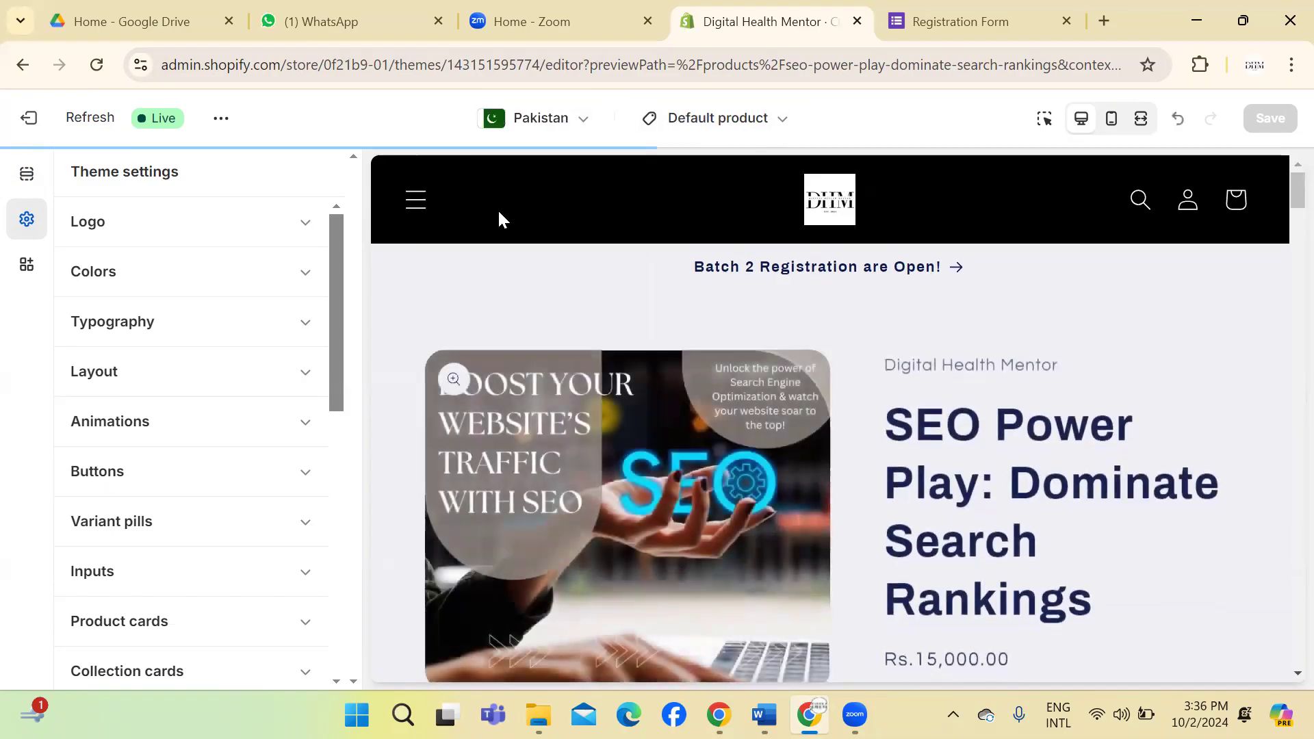
pyautogui.click(584, 118)
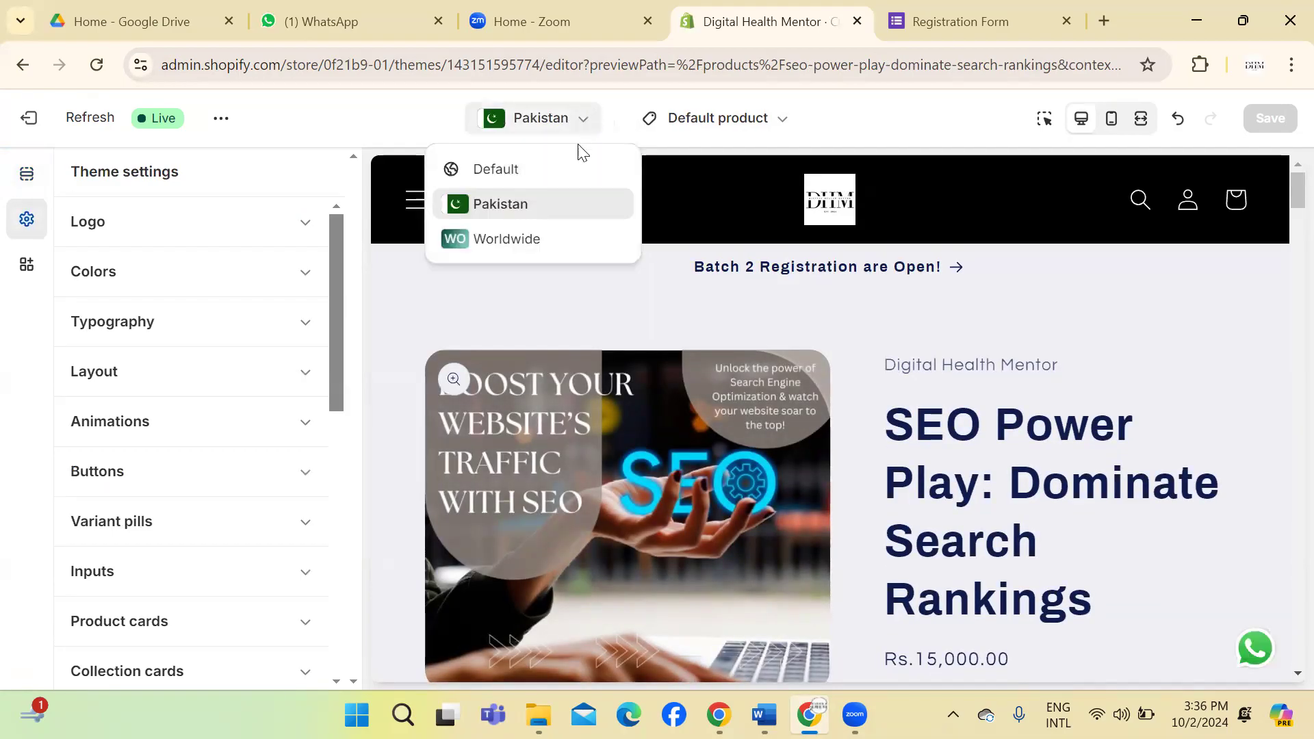
pyautogui.click(533, 237)
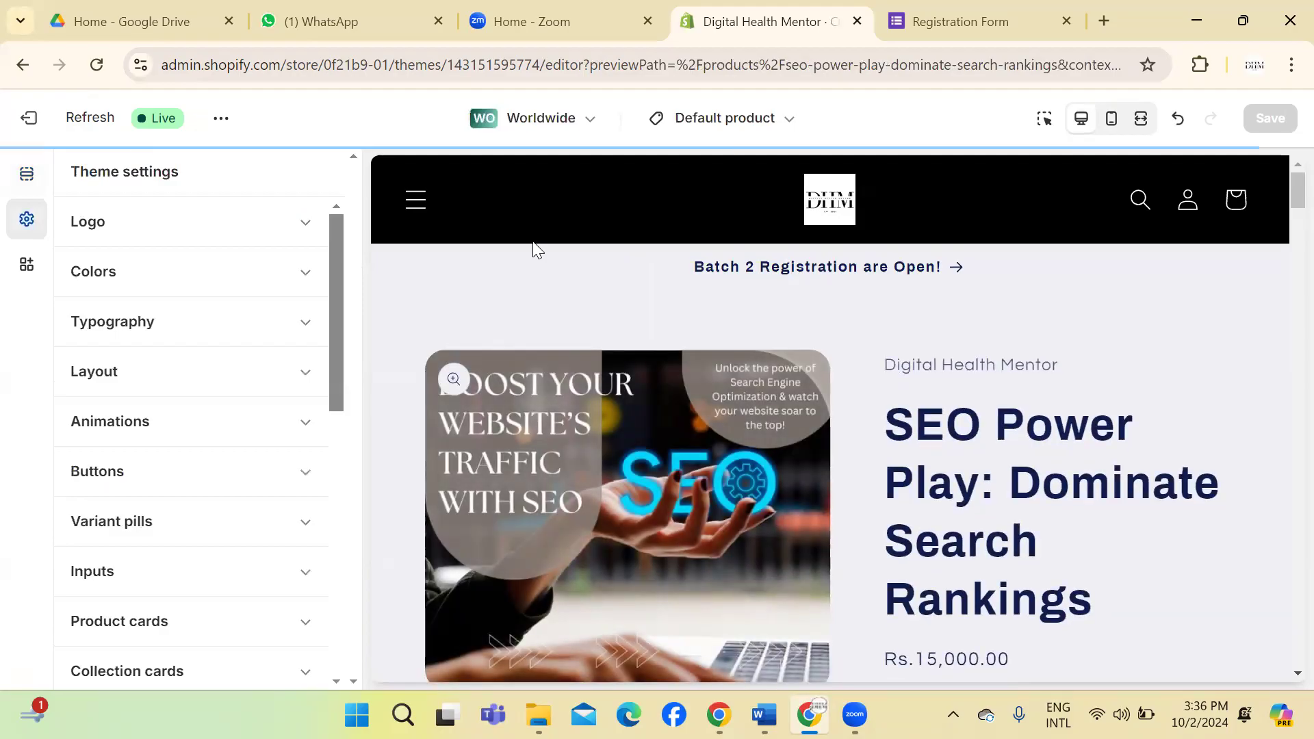
pyautogui.click(587, 119)
pyautogui.click(524, 172)
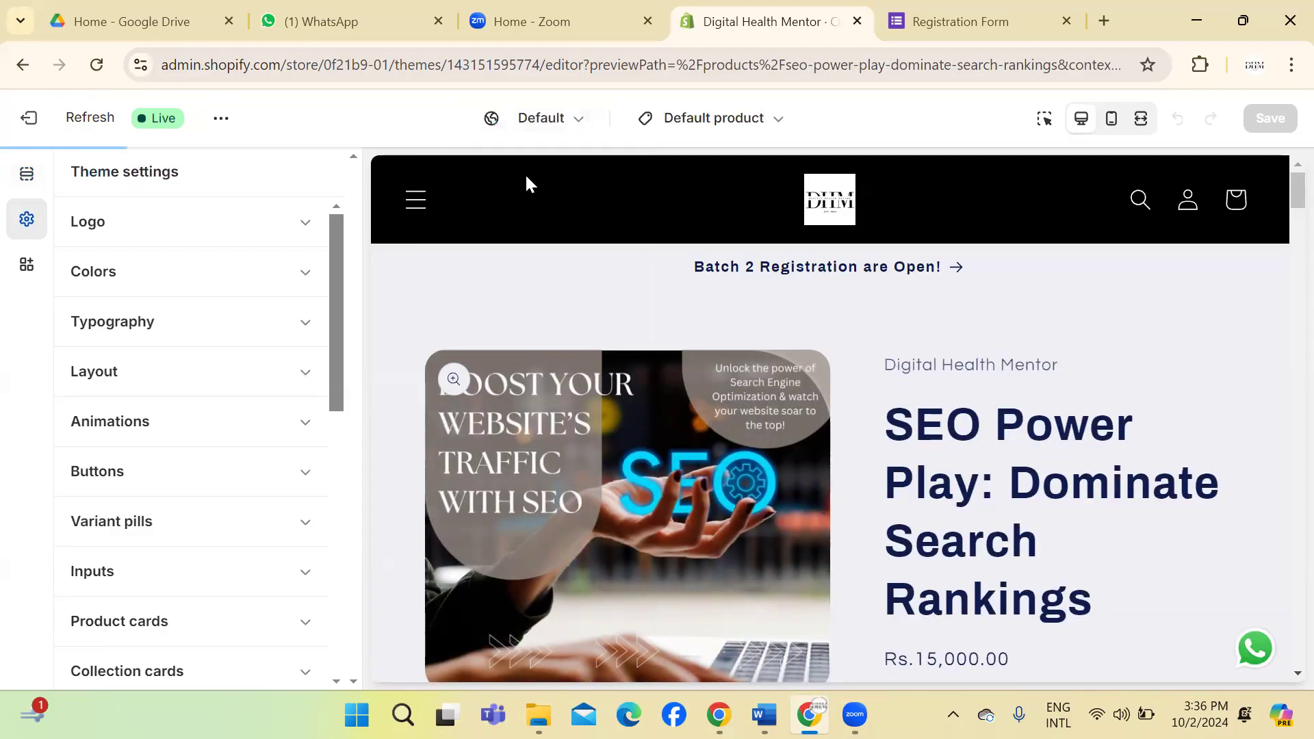
# Step: Leave the theme editor and reopen the current Refresh theme for customization on its home page
pyautogui.click(779, 118)
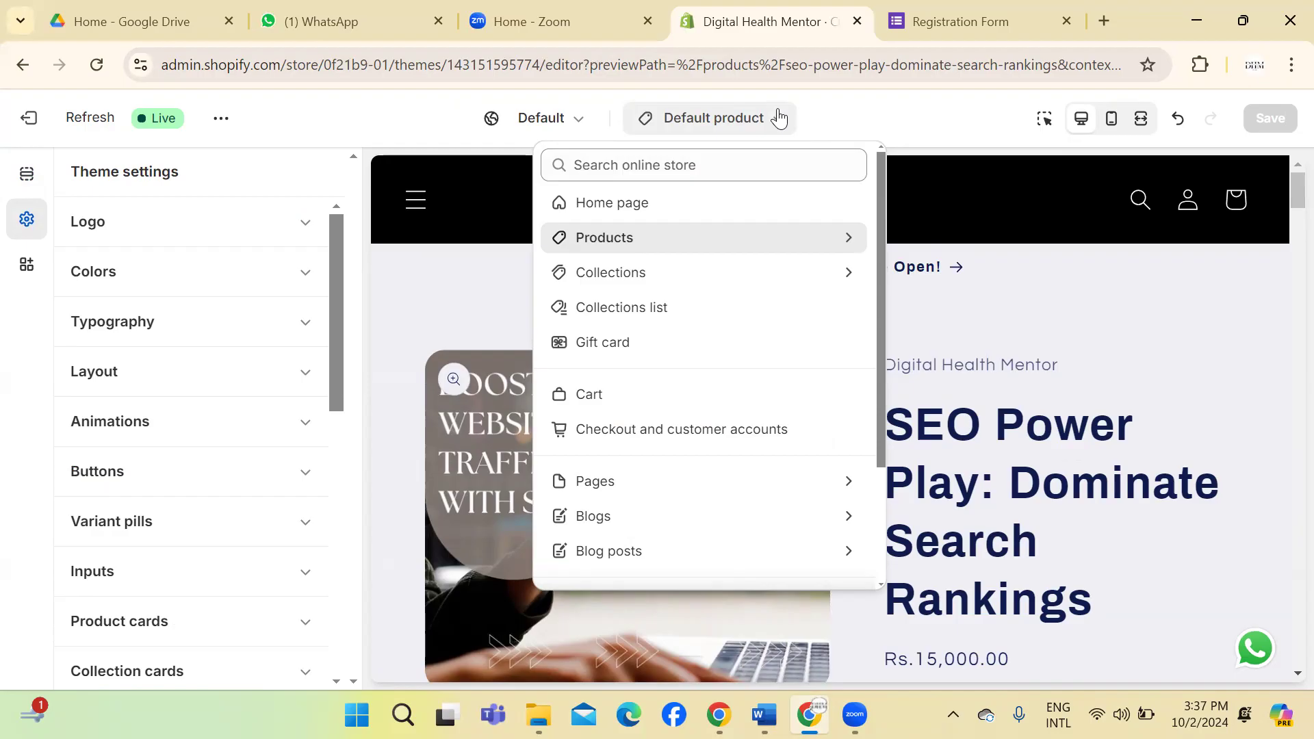
pyautogui.click(916, 111)
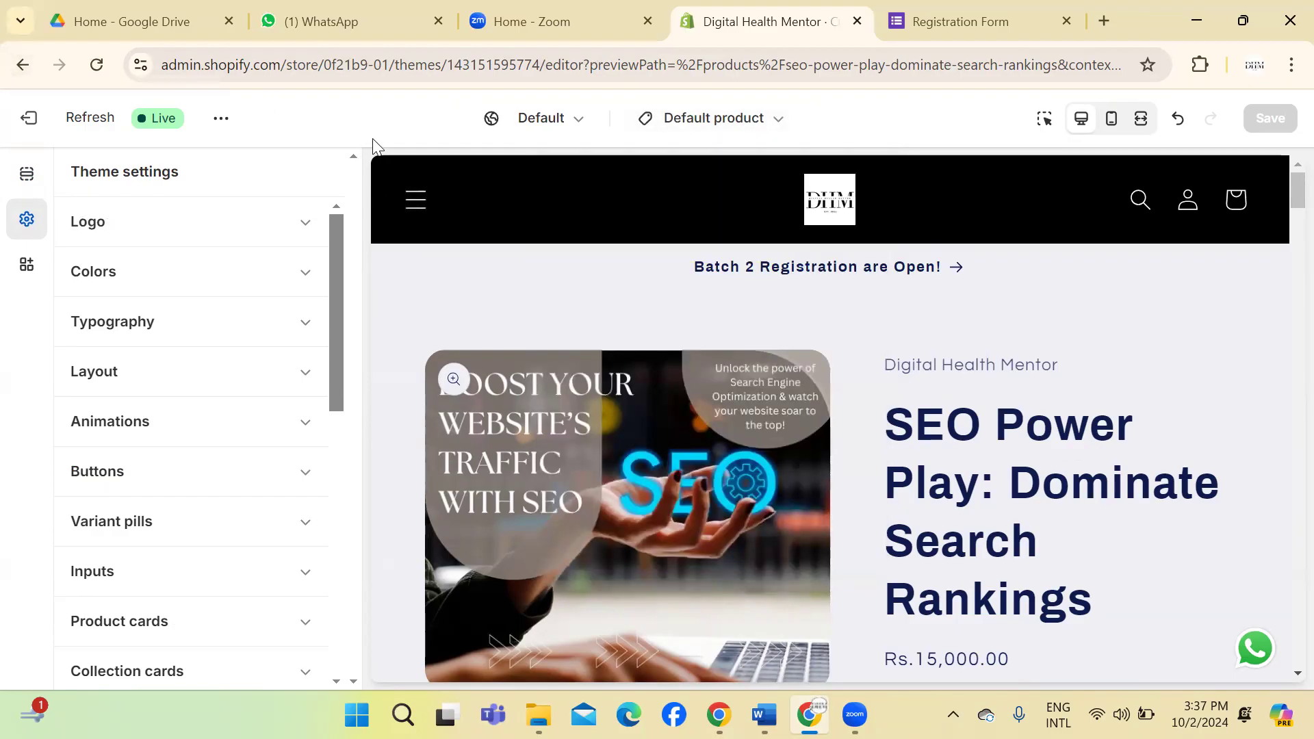
pyautogui.click(56, 120)
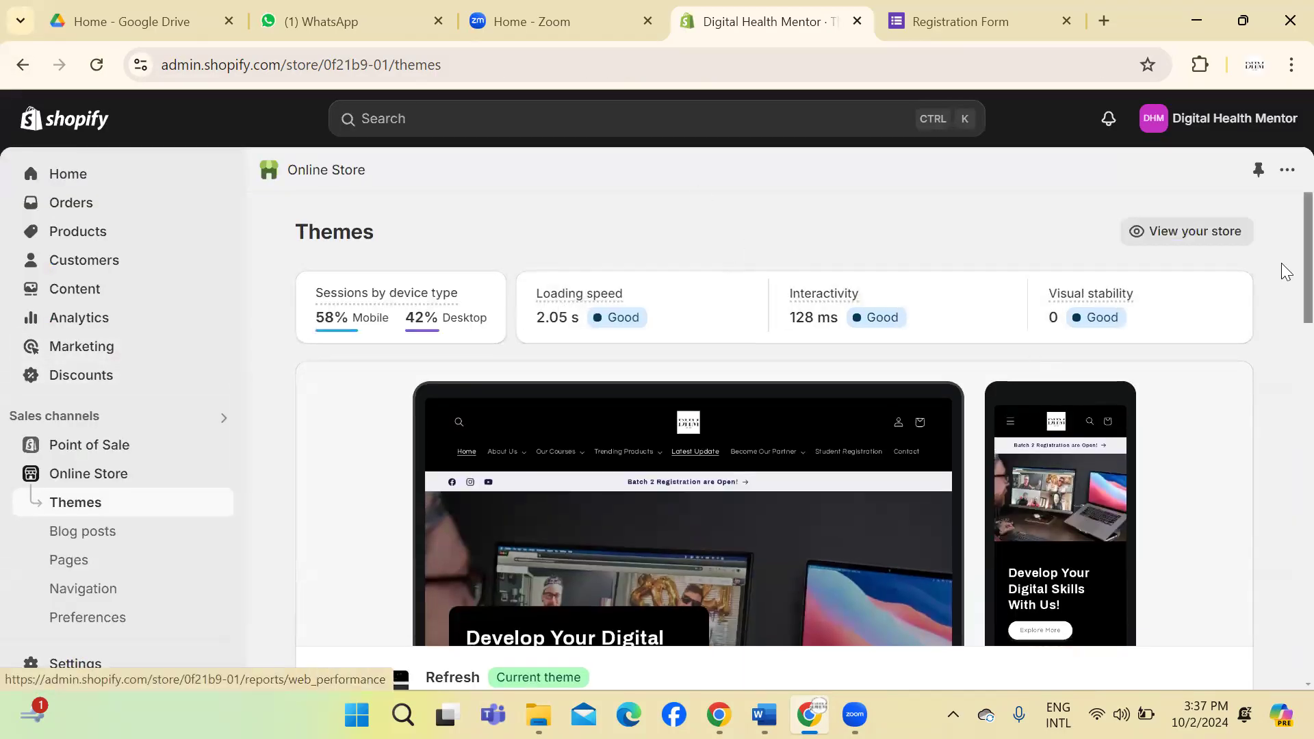
pyautogui.scroll(-3, 1286, 334)
pyautogui.scroll(-2, 1283, 342)
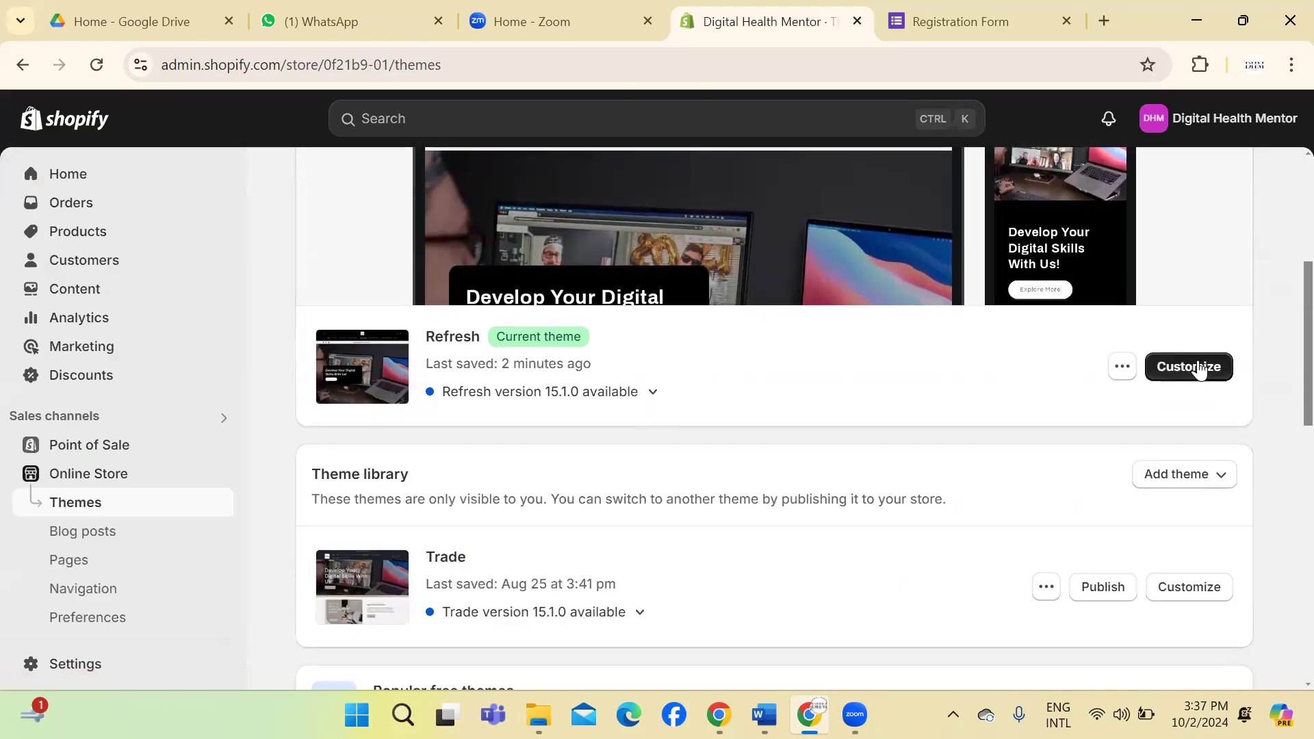
pyautogui.click(1202, 368)
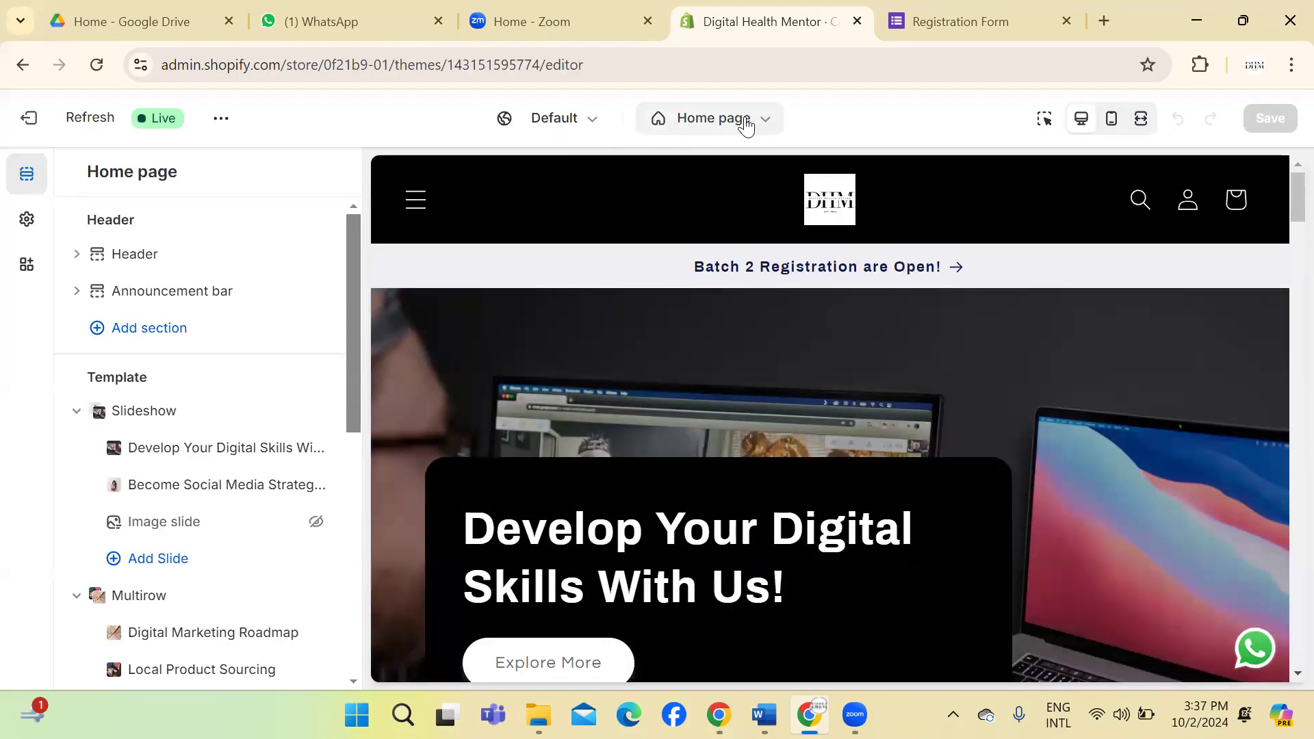
# Step: Start a new product template, keeping Default product as the template it is based on
pyautogui.click(744, 123)
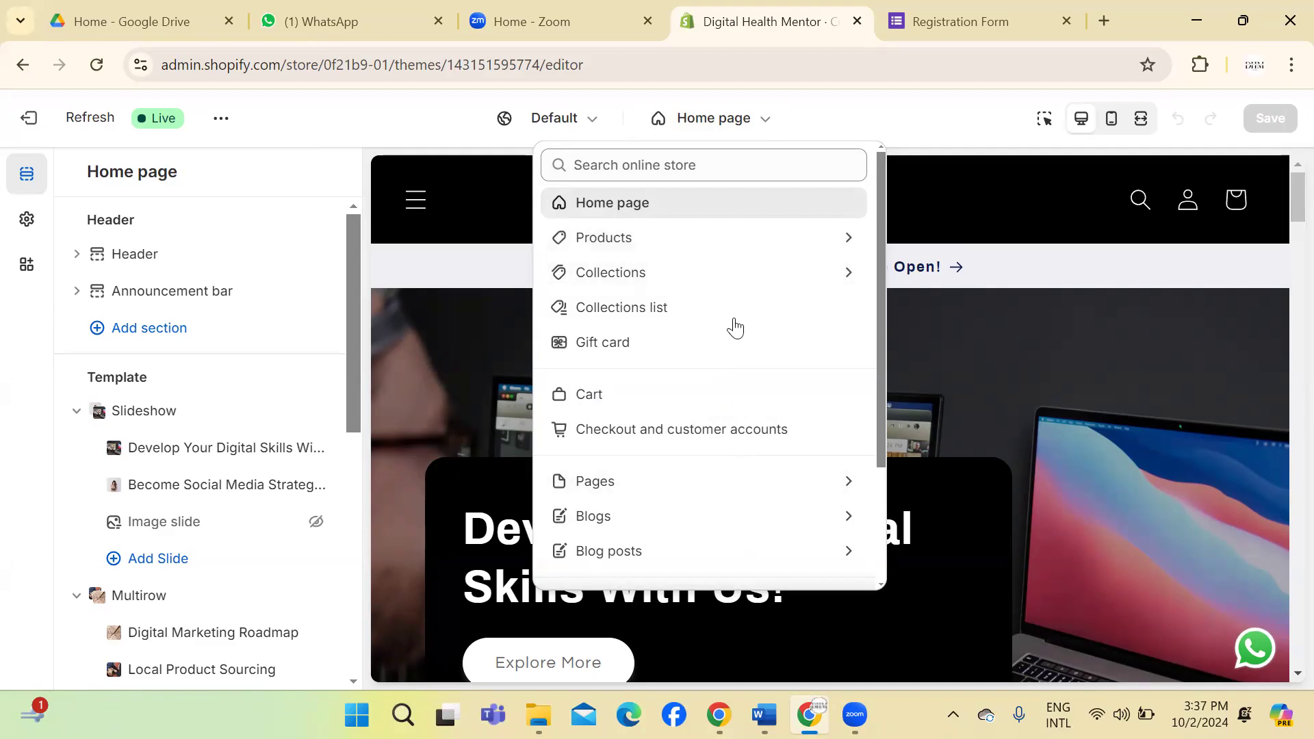
pyautogui.click(732, 241)
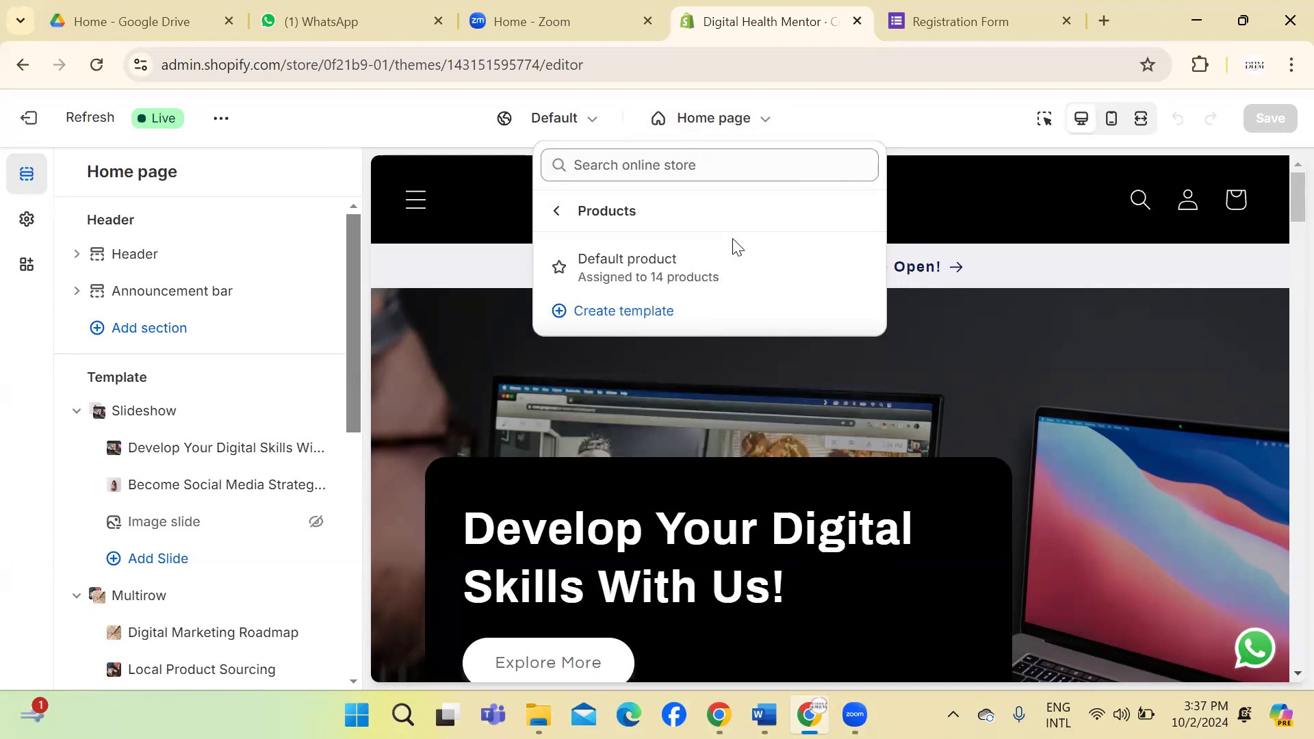
pyautogui.click(557, 317)
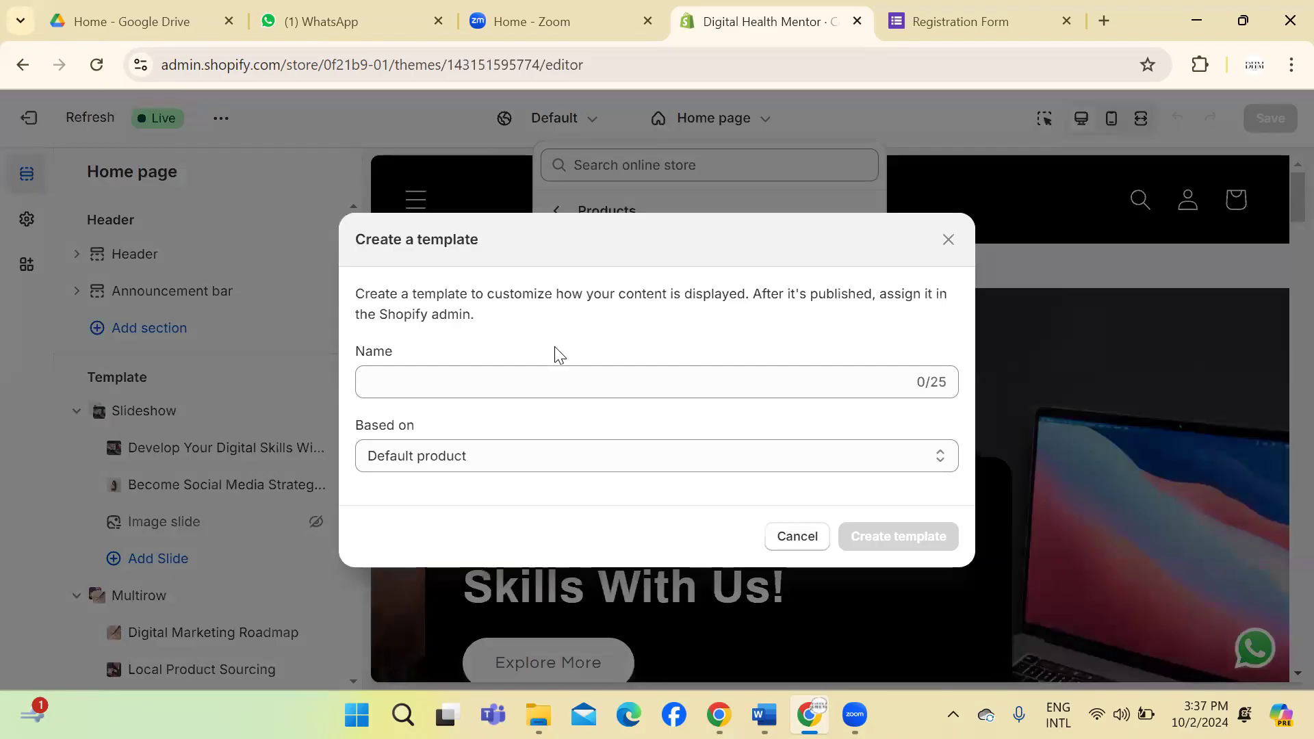
pyautogui.click(557, 384)
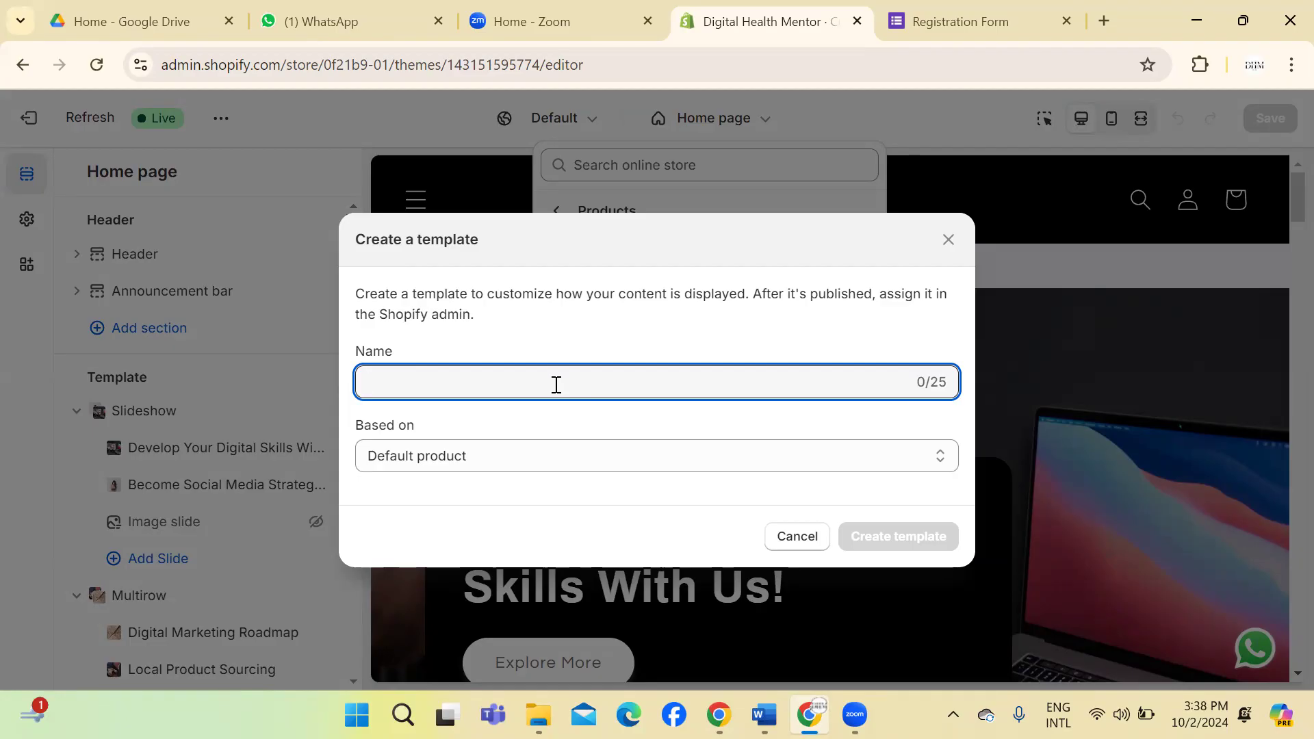
pyautogui.click(528, 479)
pyautogui.click(542, 442)
pyautogui.click(542, 442)
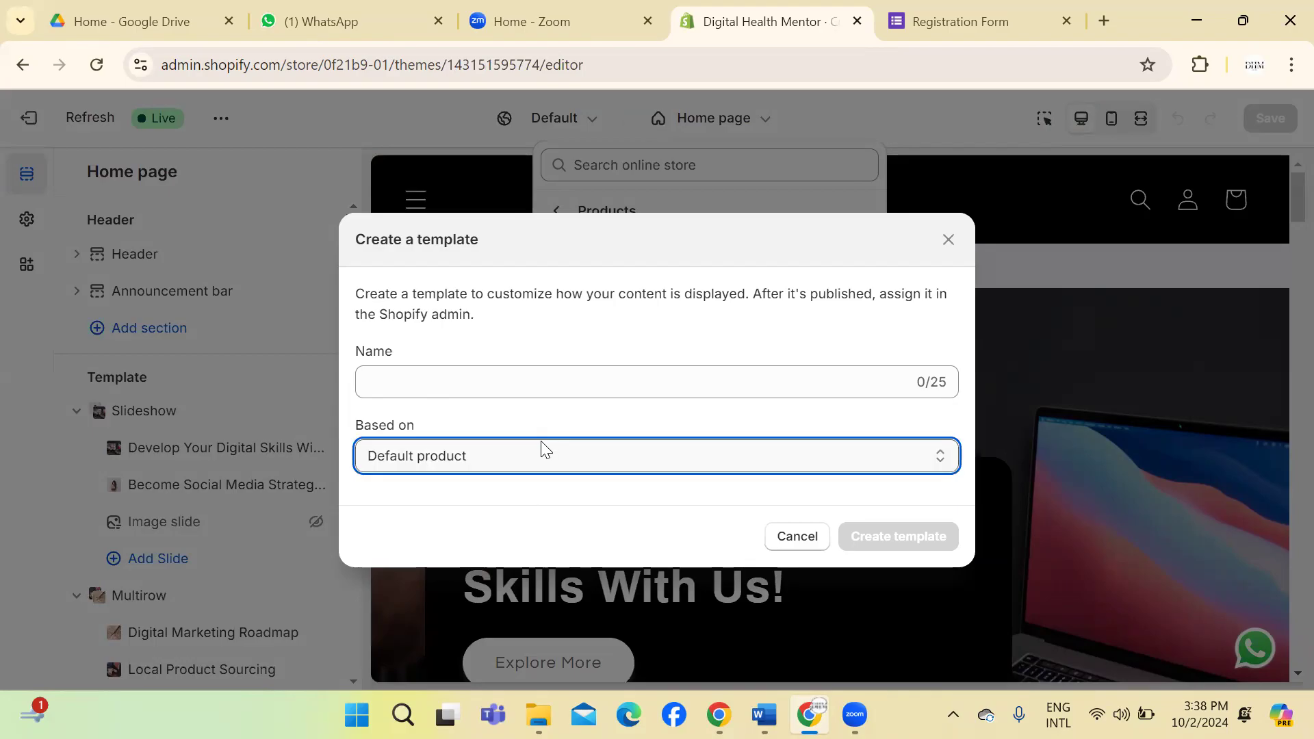
# Step: Name the new product template "Custom detail" and create it
pyautogui.click(682, 381)
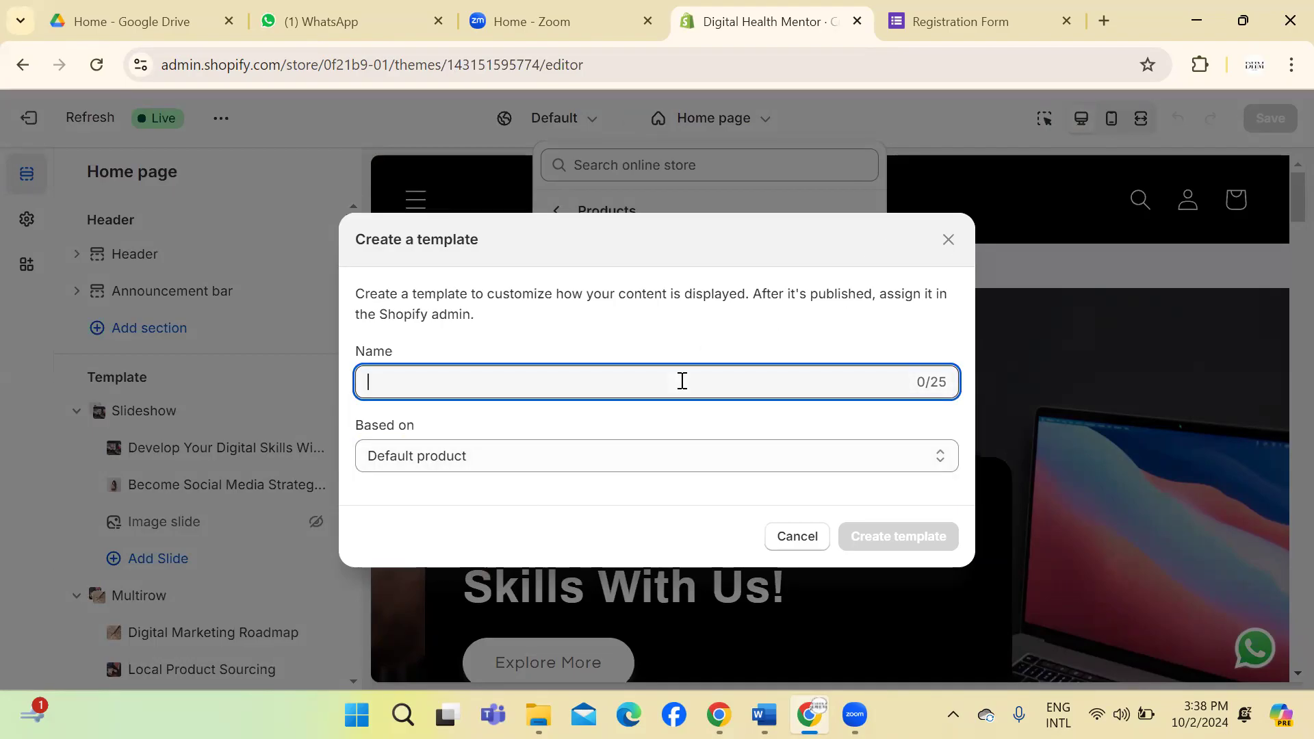
pyautogui.write('Custom detail of the Prod')
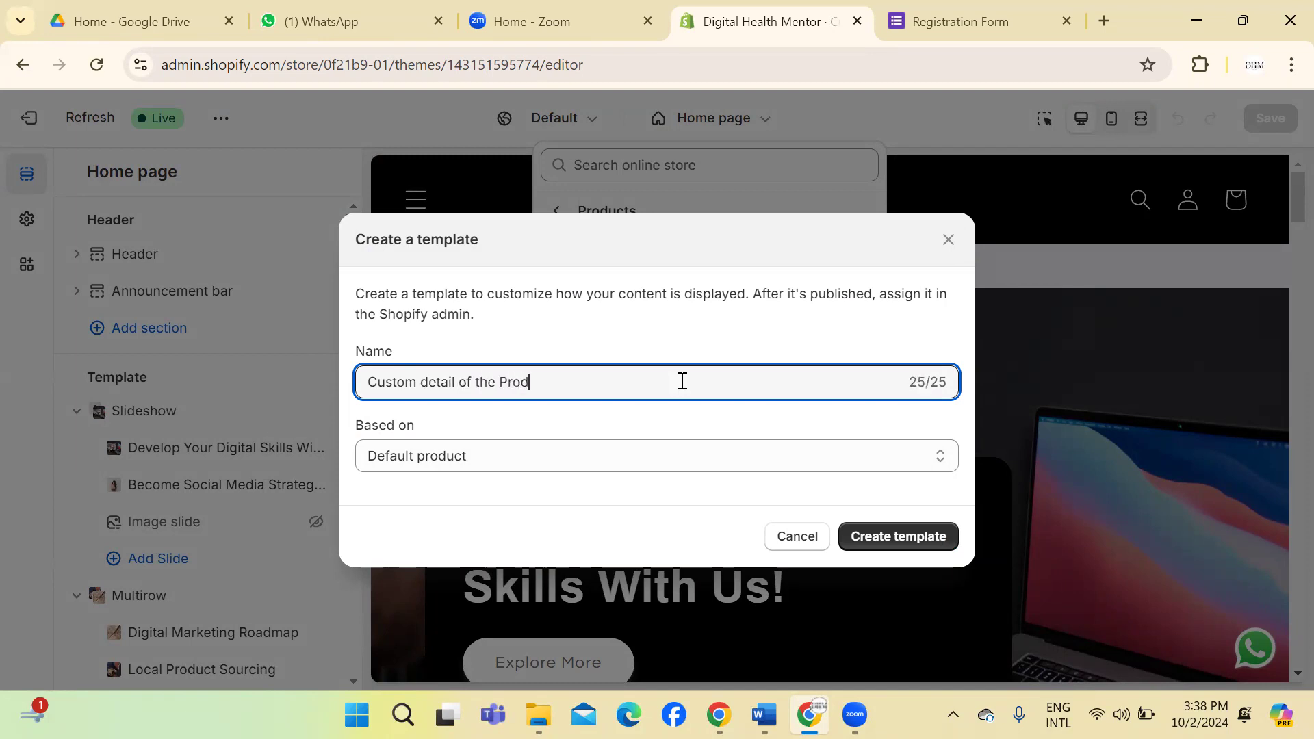
pyautogui.press('BackSpace')
pyautogui.press('BackSpace')
pyautogui.press('BackSpace')
pyautogui.press('BackSpace')
pyautogui.press('BackSpace')
pyautogui.press('BackSpace')
pyautogui.press('BackSpace')
pyautogui.press('BackSpace')
pyautogui.press('BackSpace')
pyautogui.press('BackSpace')
pyautogui.press('BackSpace')
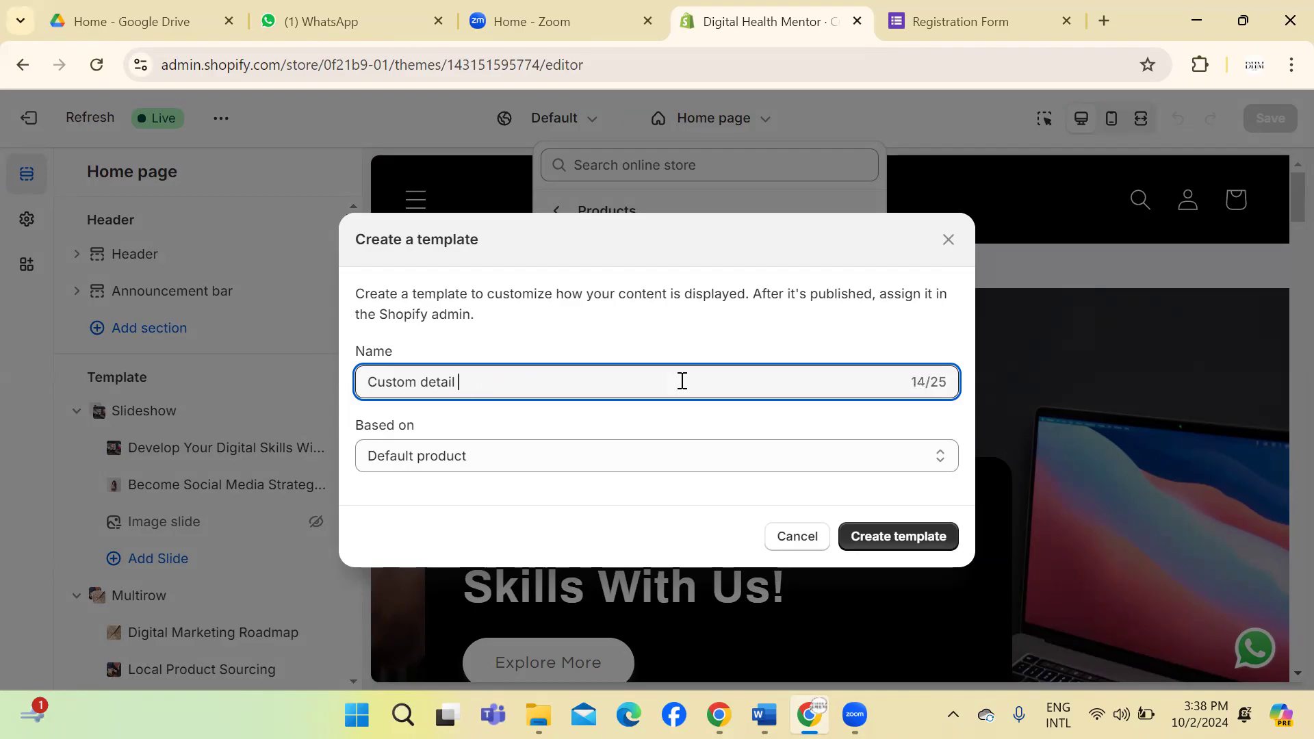
pyautogui.click(892, 542)
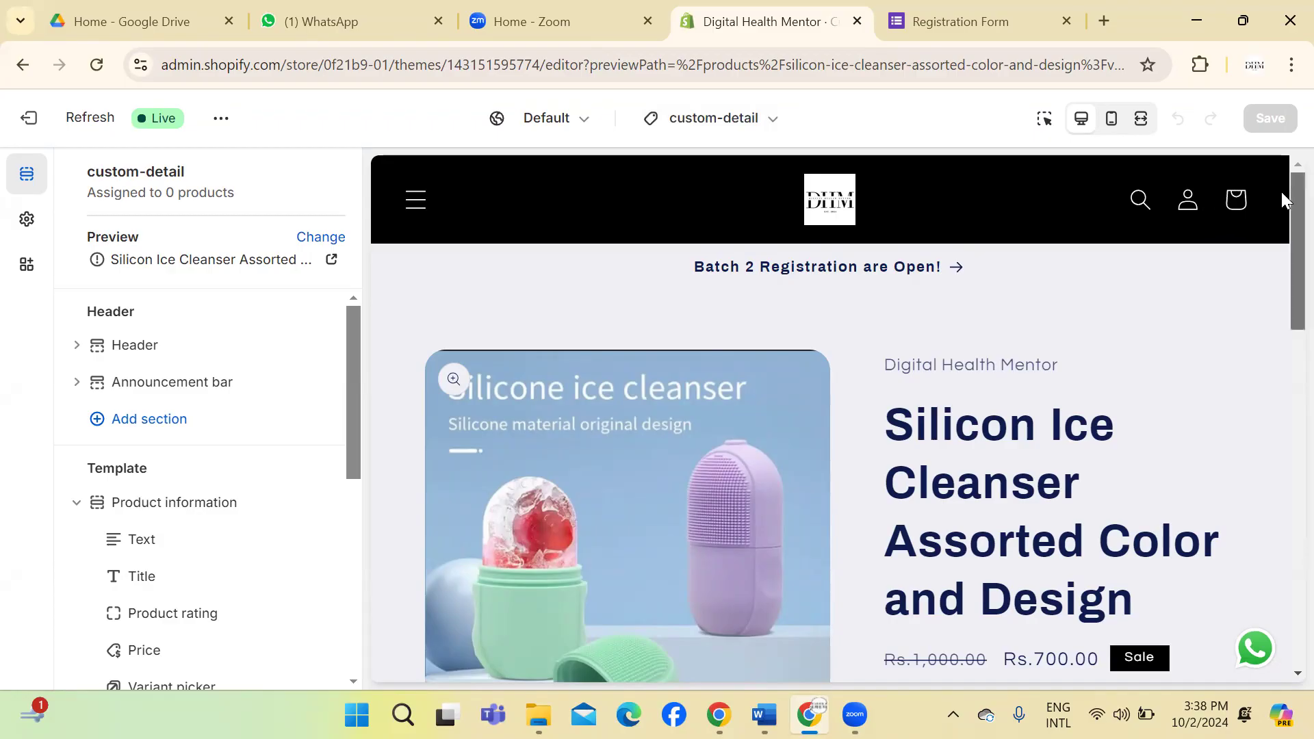
pyautogui.scroll(-3, 1282, 191)
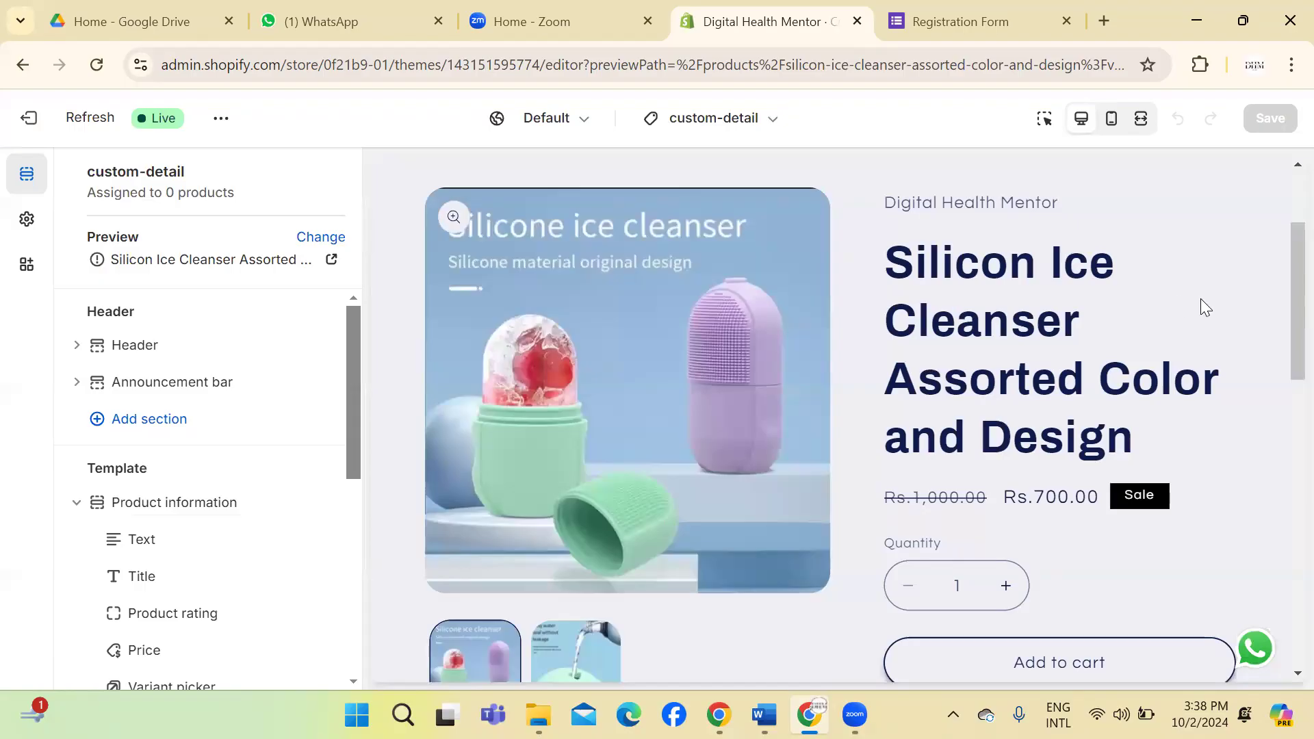
# Step: Examine the custom-detail product page preview, including the enlarged product image, and the products available for preview
pyautogui.moveTo(1283, 287); pyautogui.dragTo(1285, 353)
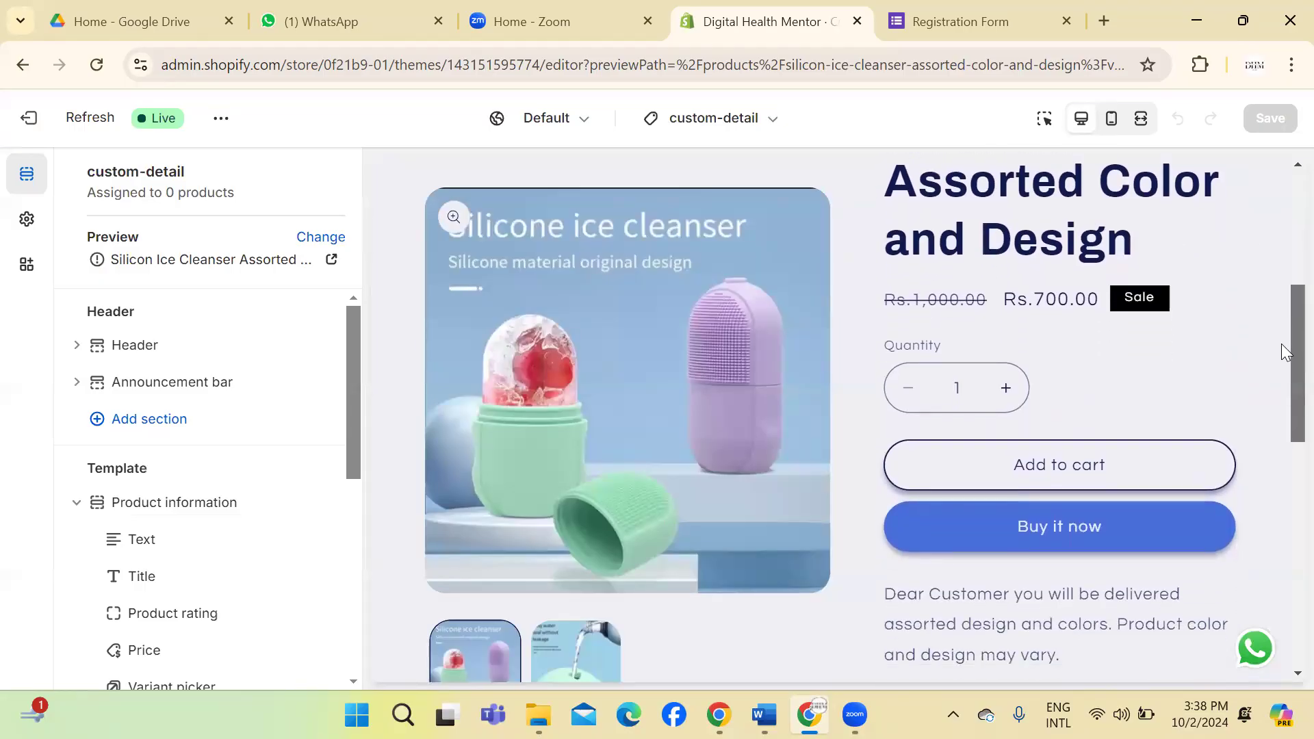
pyautogui.click(719, 294)
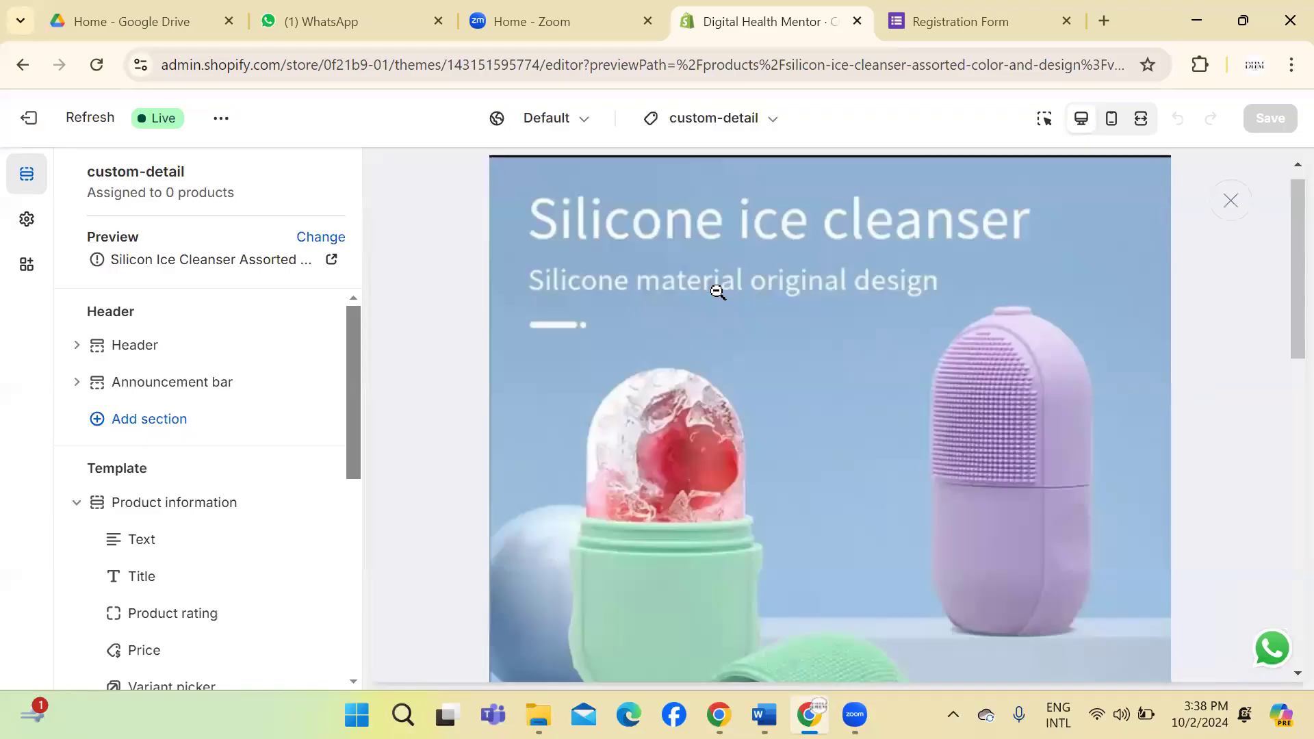
pyautogui.click(1230, 201)
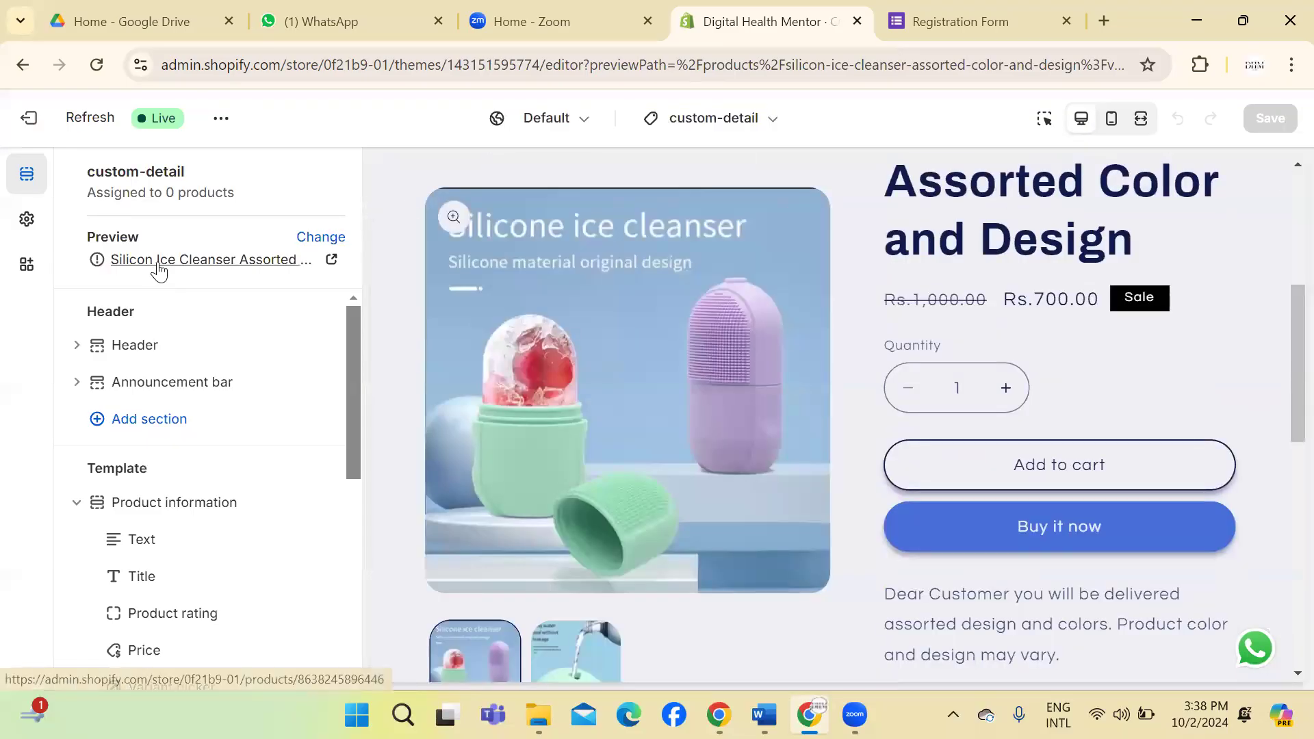
pyautogui.click(333, 240)
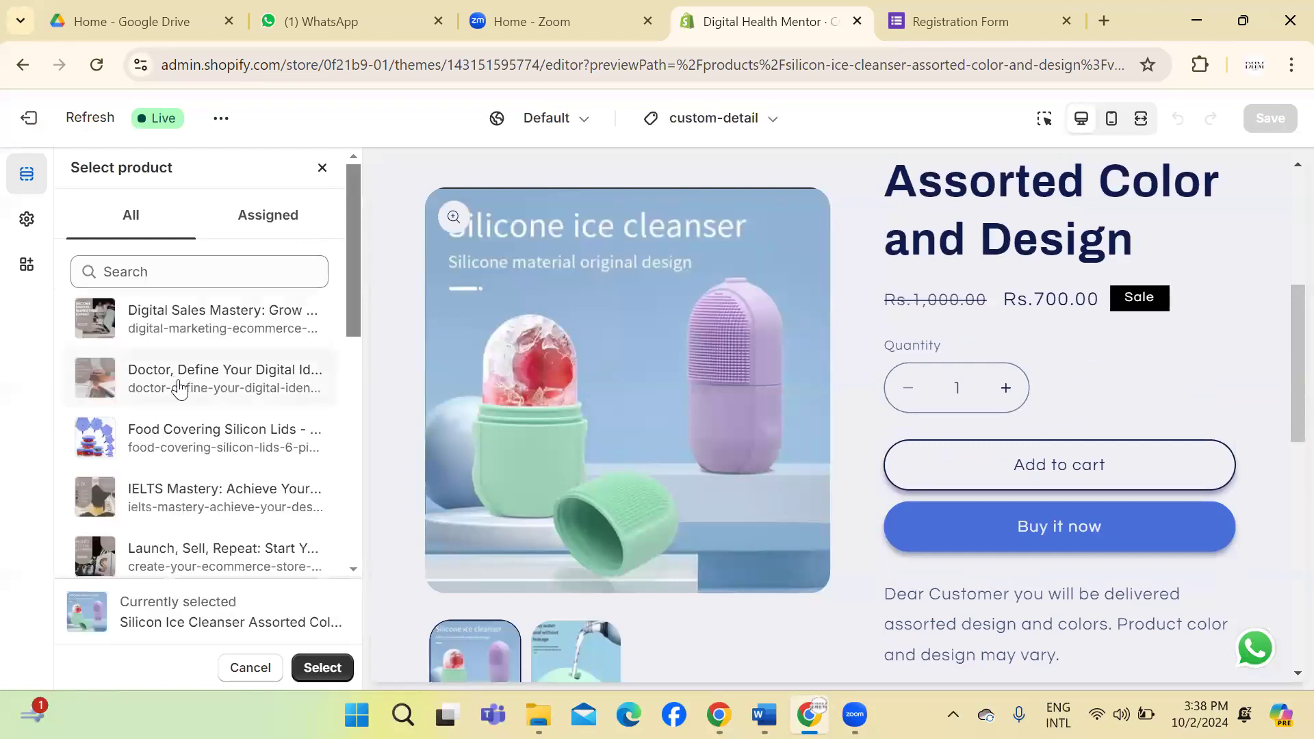
pyautogui.click(323, 168)
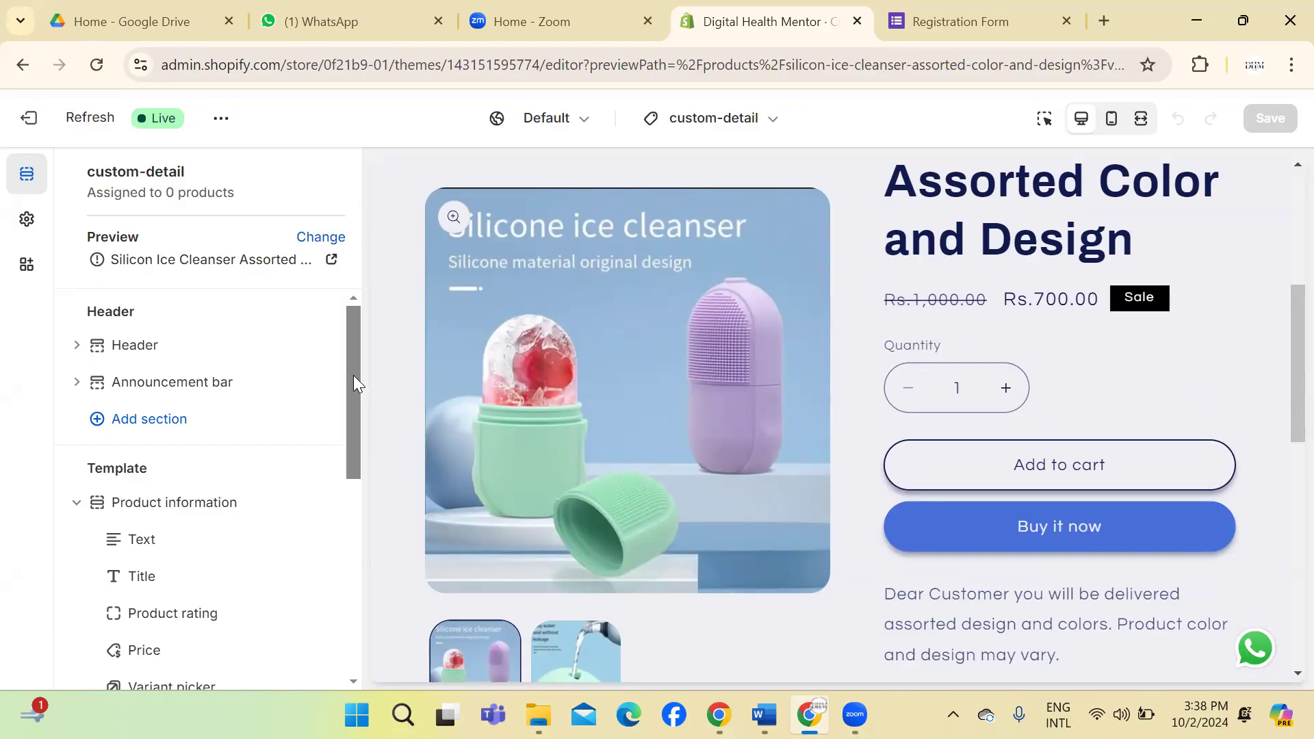
pyautogui.scroll(-1, 353, 377)
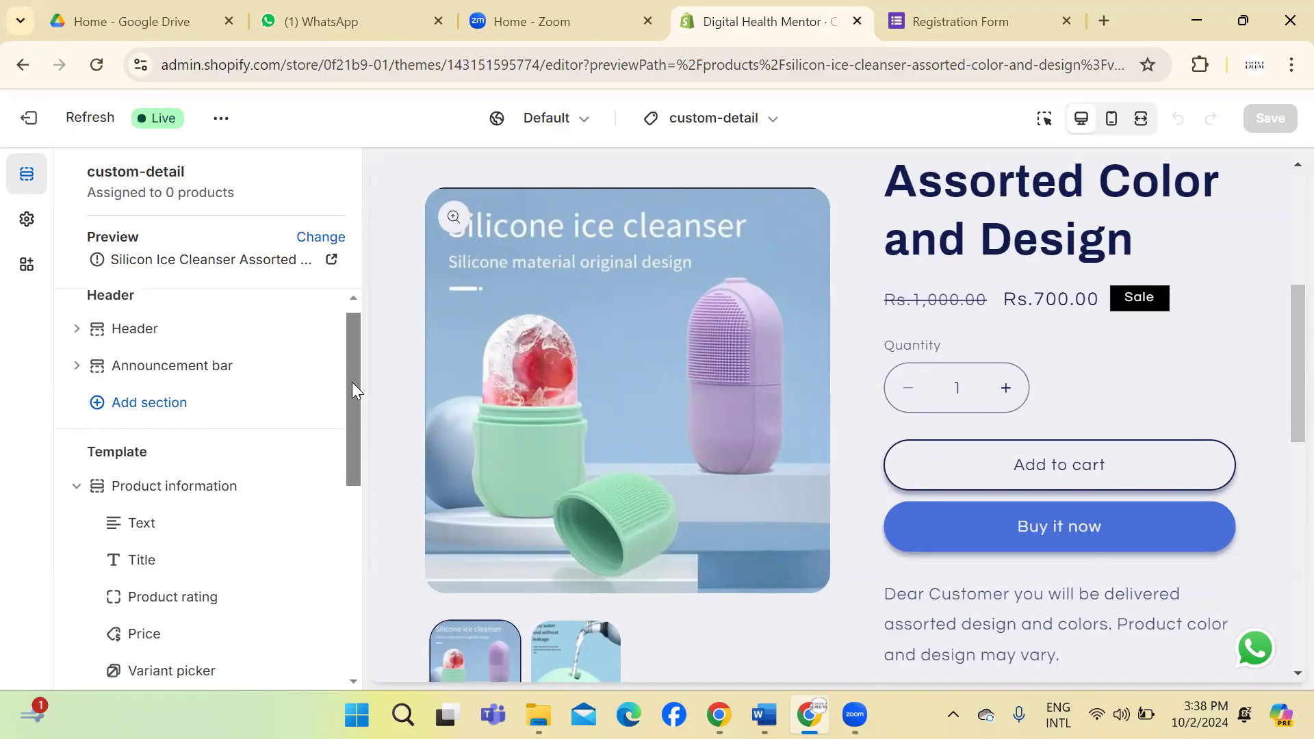
pyautogui.scroll(1, 352, 382)
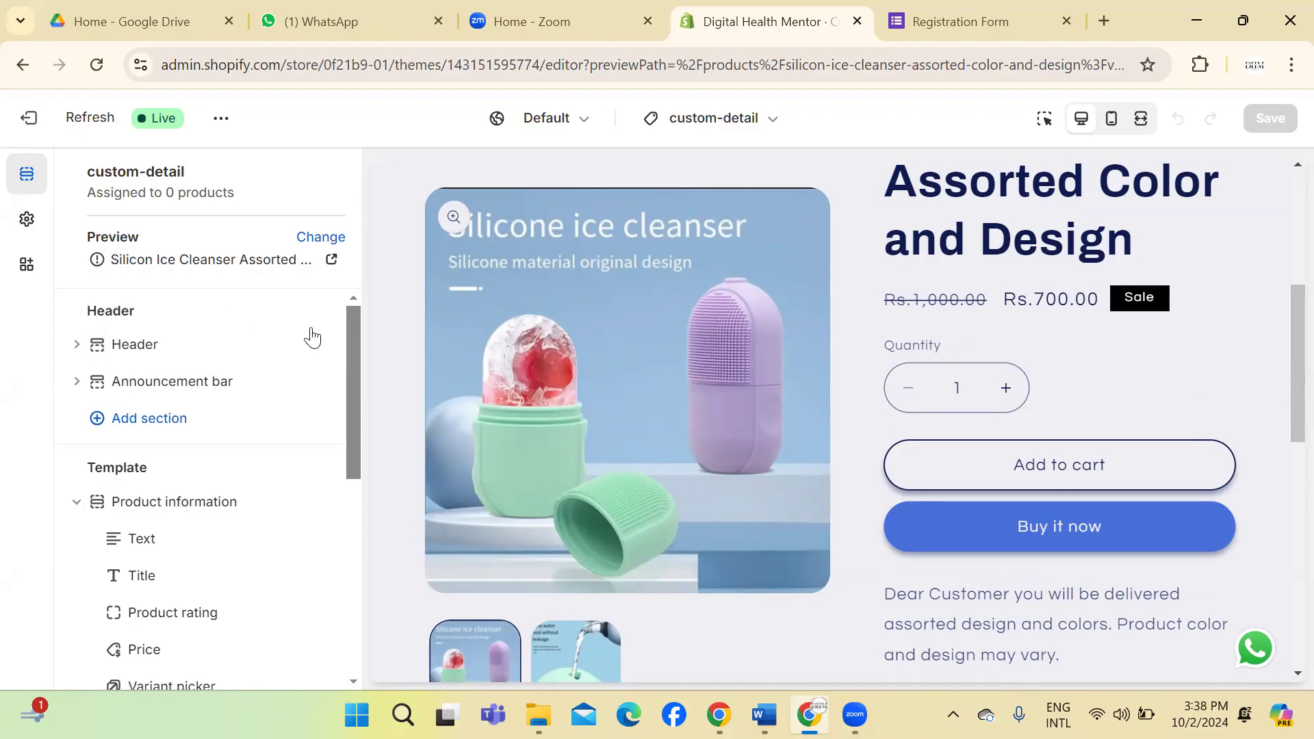
# Step: Hide the Text, Product rating, Variant picker and Description blocks in the Product information section
pyautogui.moveTo(360, 340); pyautogui.dragTo(357, 406)
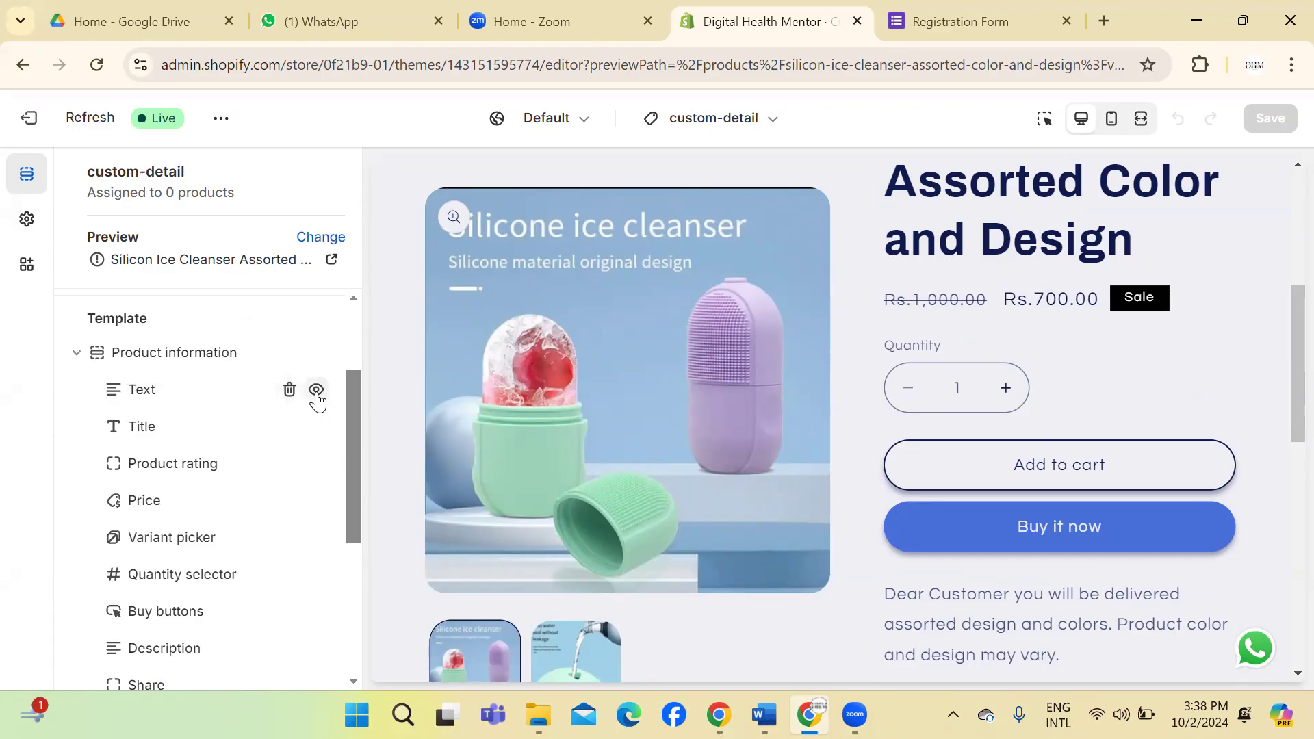
pyautogui.click(317, 390)
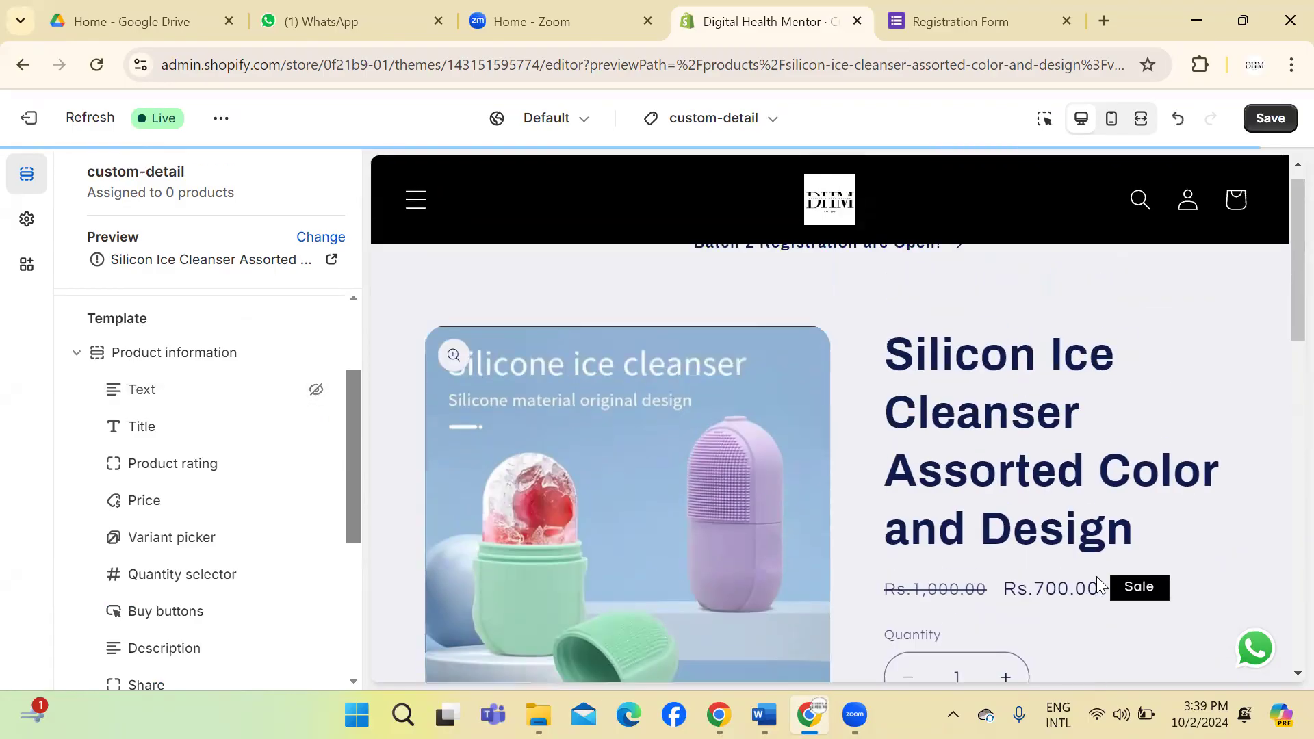
pyautogui.moveTo(1285, 251); pyautogui.dragTo(1285, 399)
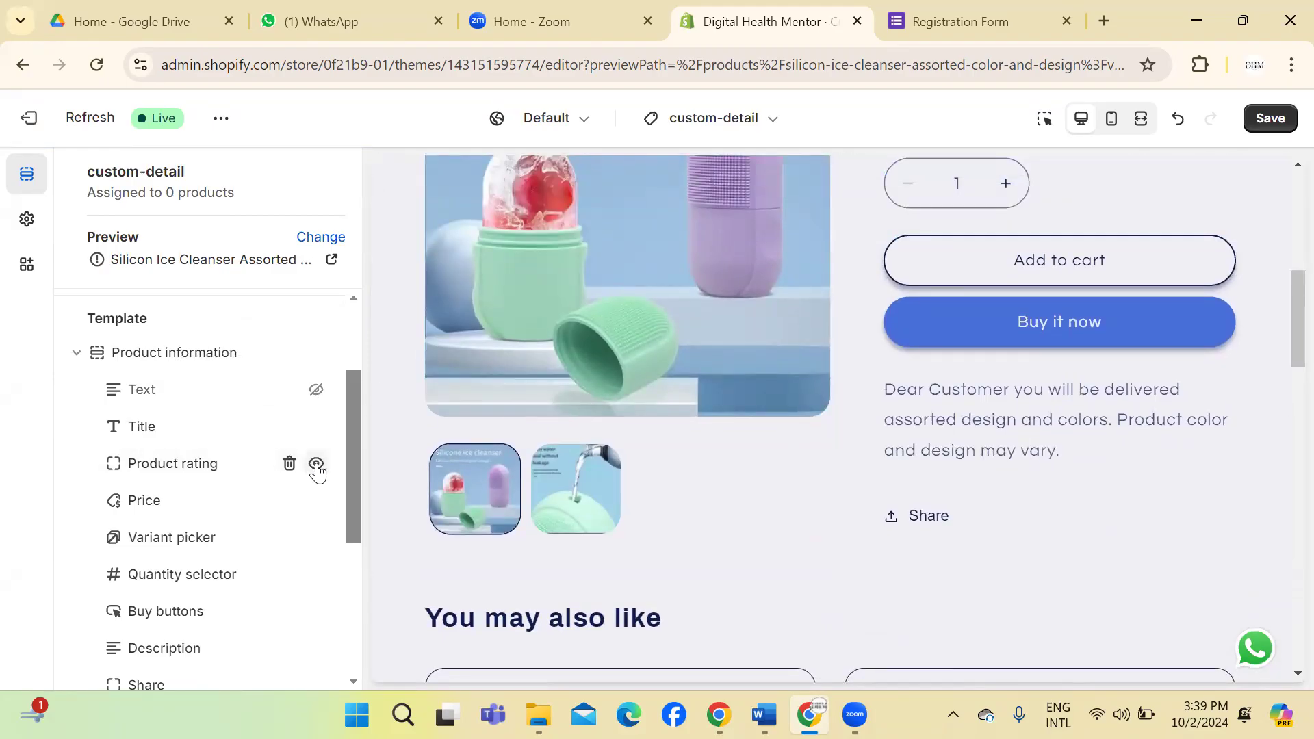
pyautogui.click(316, 466)
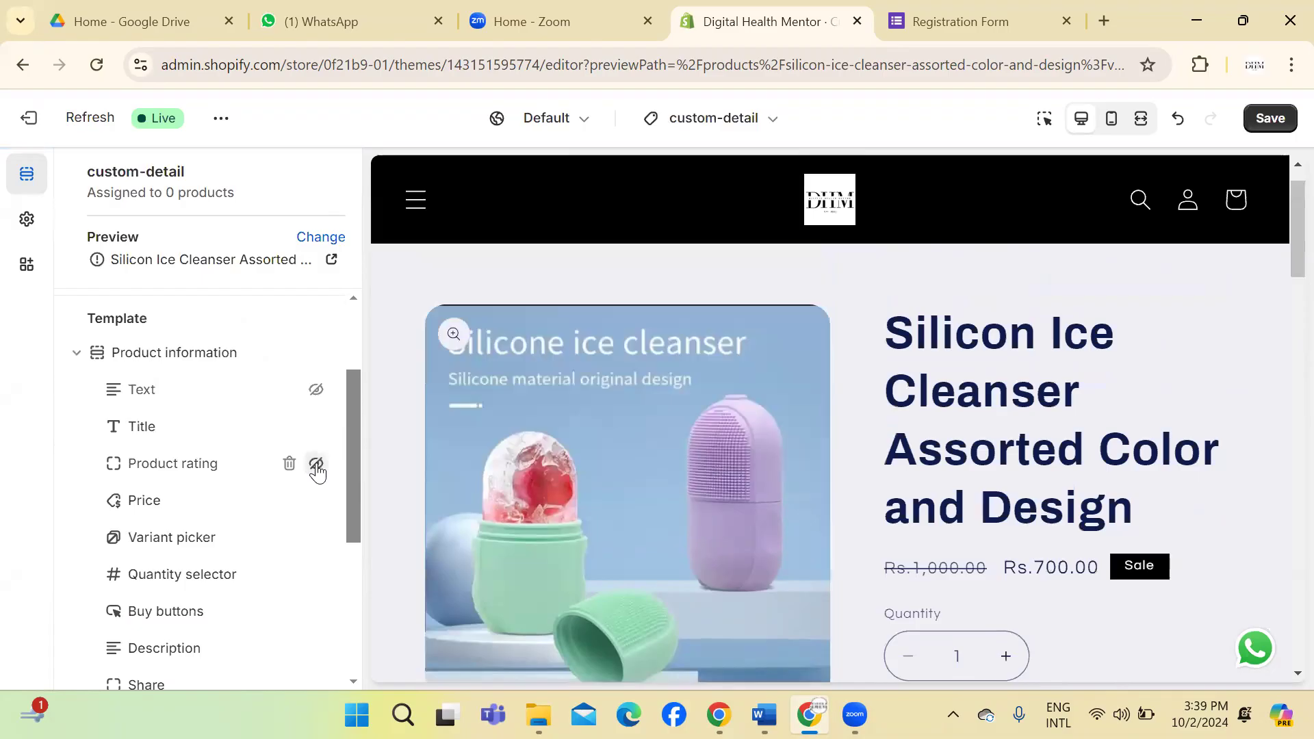
pyautogui.scroll(-3, 432, 527)
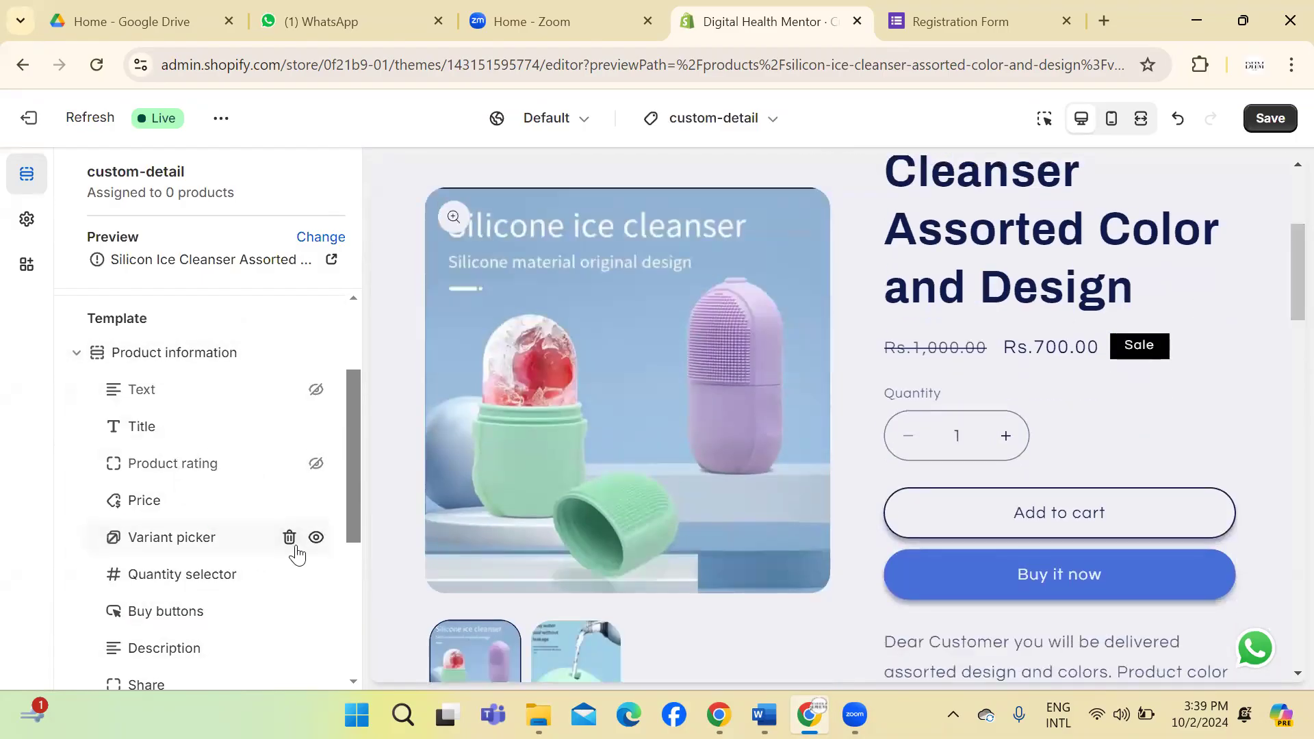
pyautogui.click(316, 537)
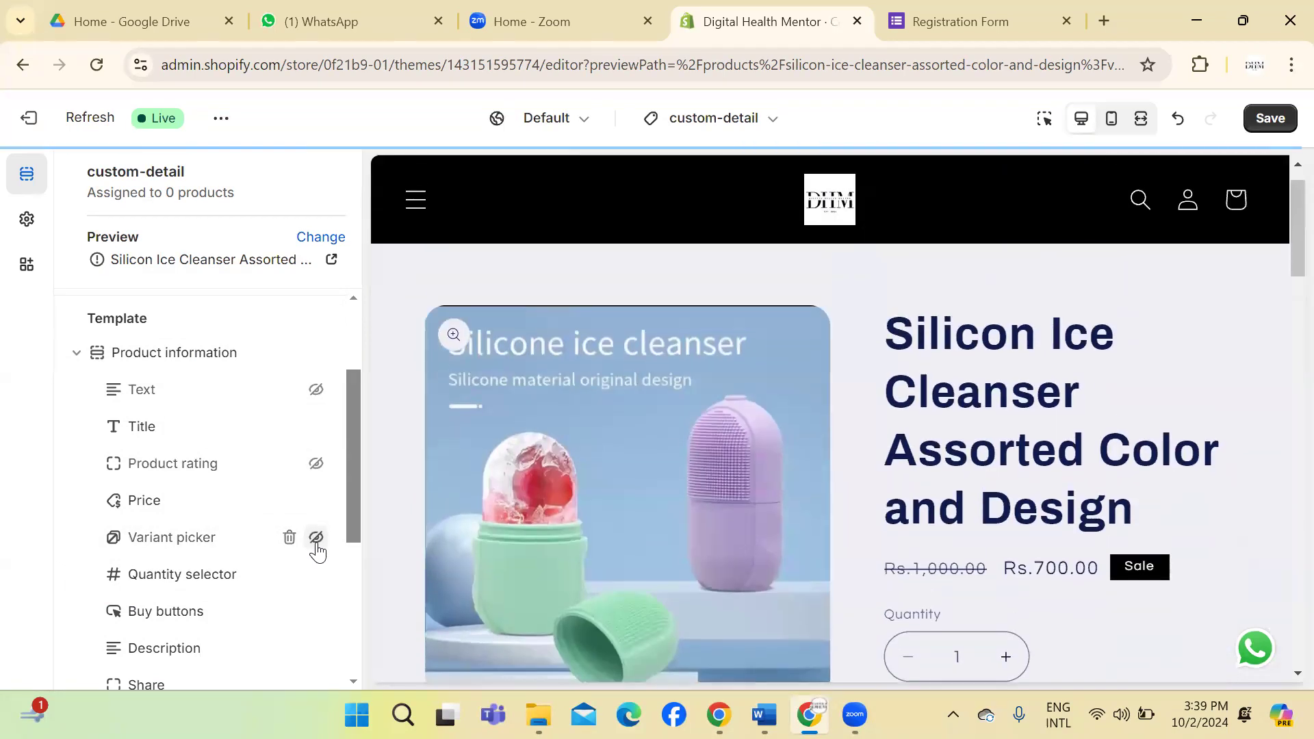
pyautogui.moveTo(348, 438); pyautogui.dragTo(356, 493)
pyautogui.click(317, 505)
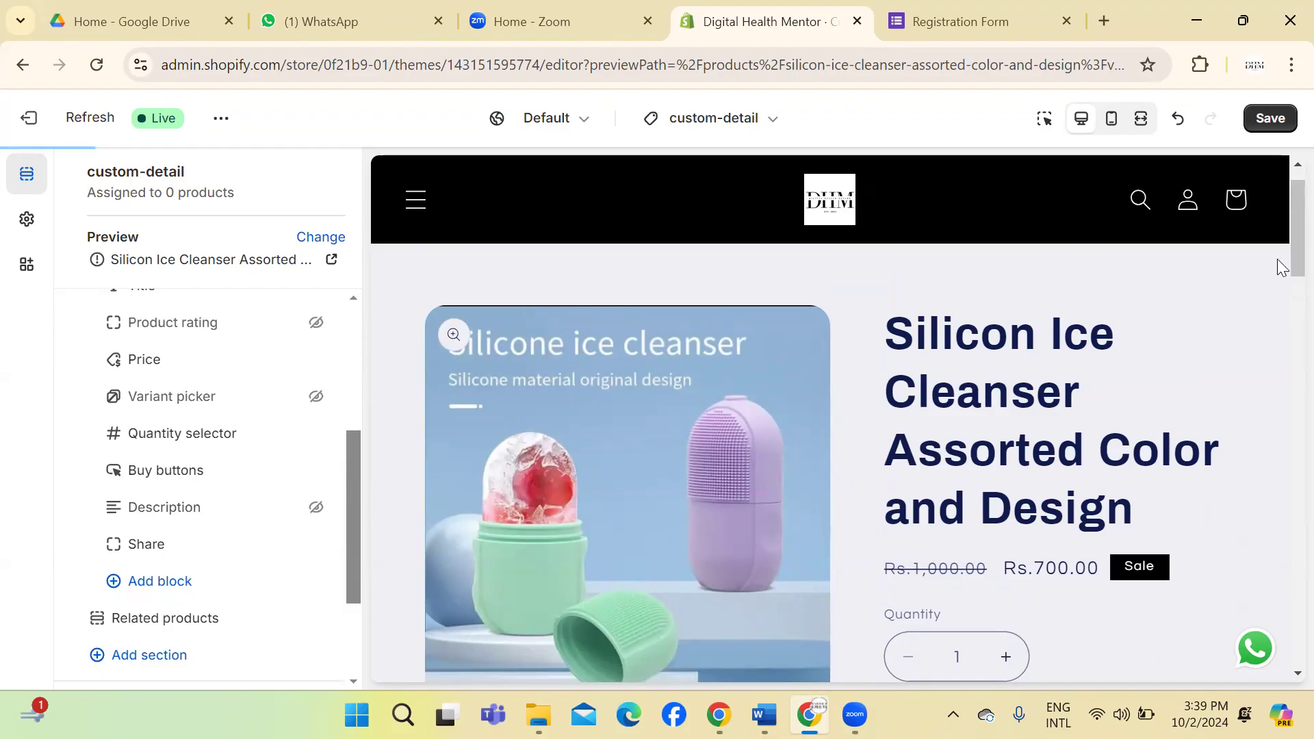
pyautogui.moveTo(1284, 267); pyautogui.dragTo(1281, 340)
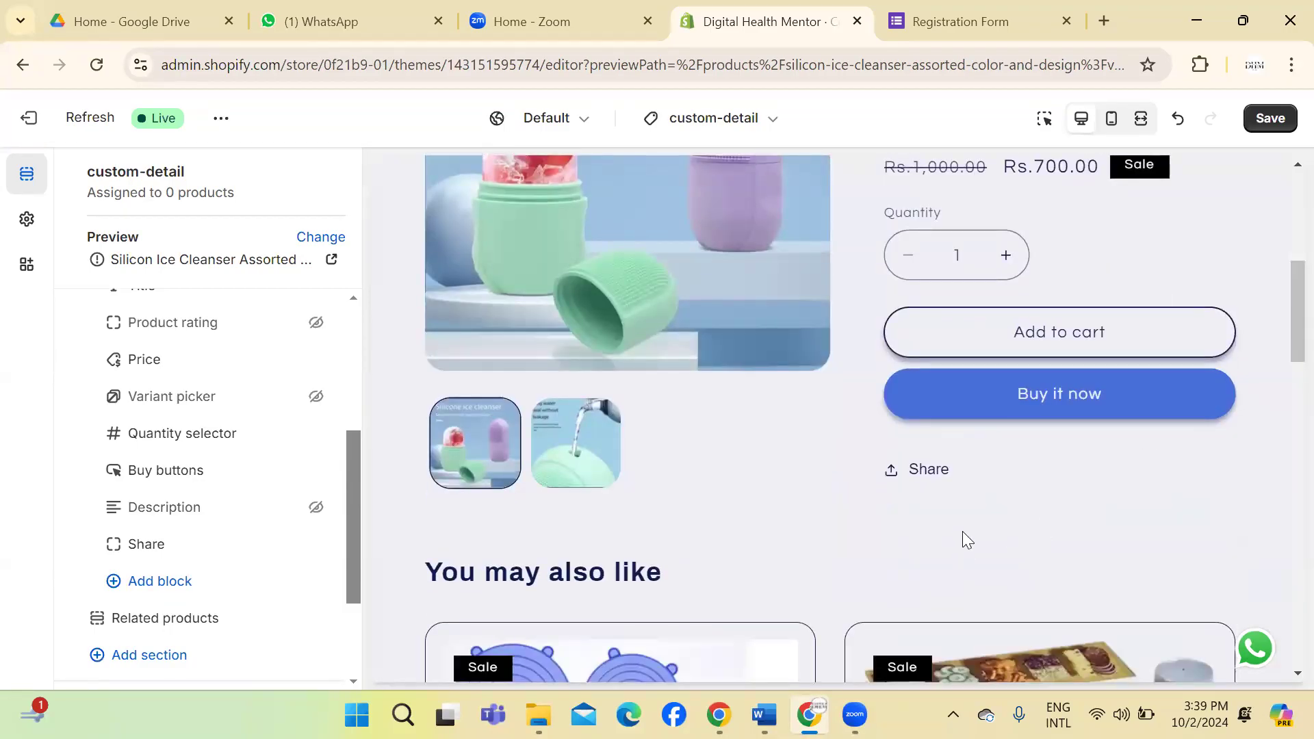
# Step: Add a Pop-up block to the Product information section and open its settings
pyautogui.click(145, 582)
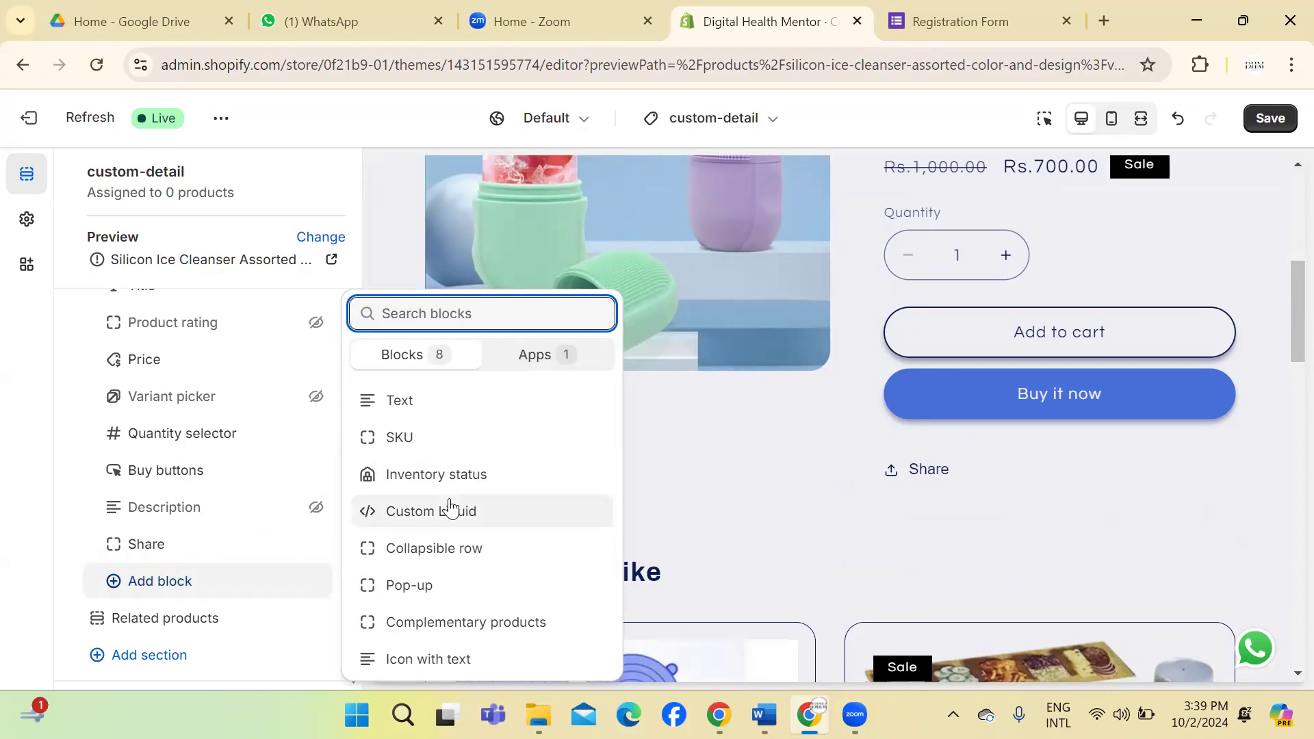
pyautogui.click(425, 586)
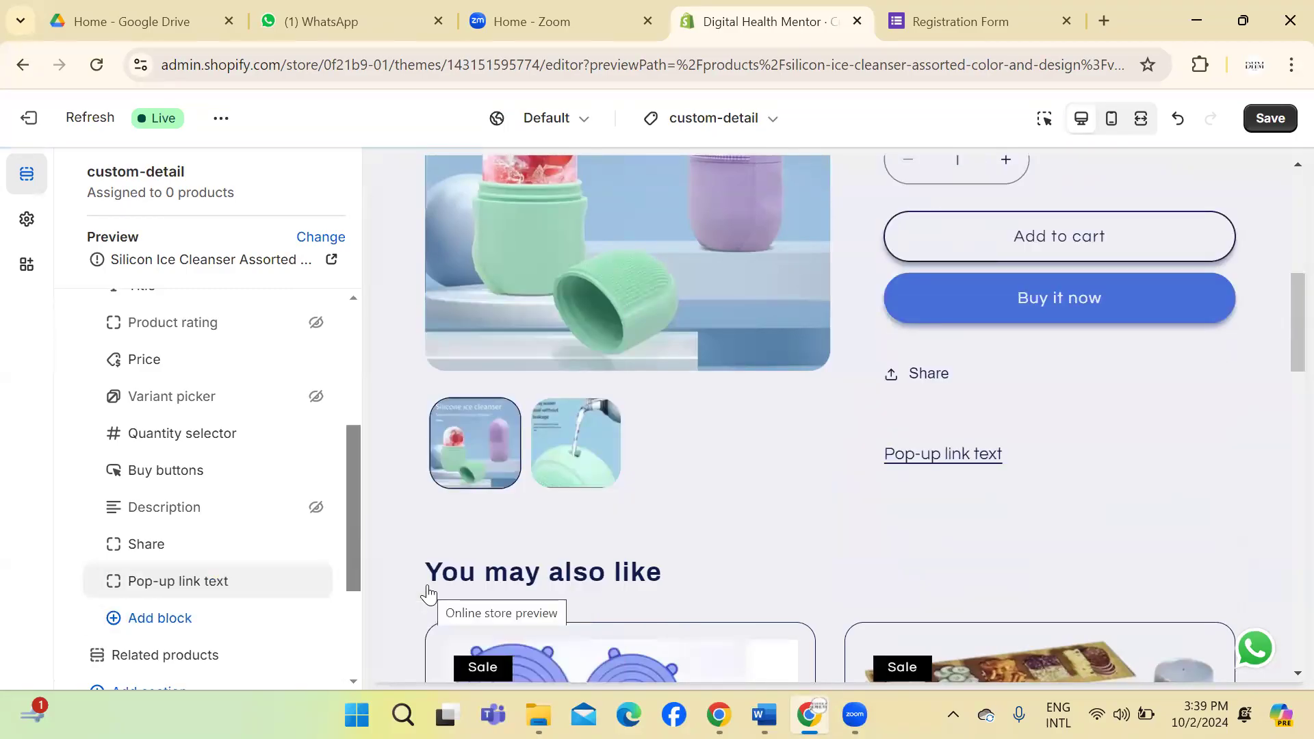
pyautogui.click(192, 589)
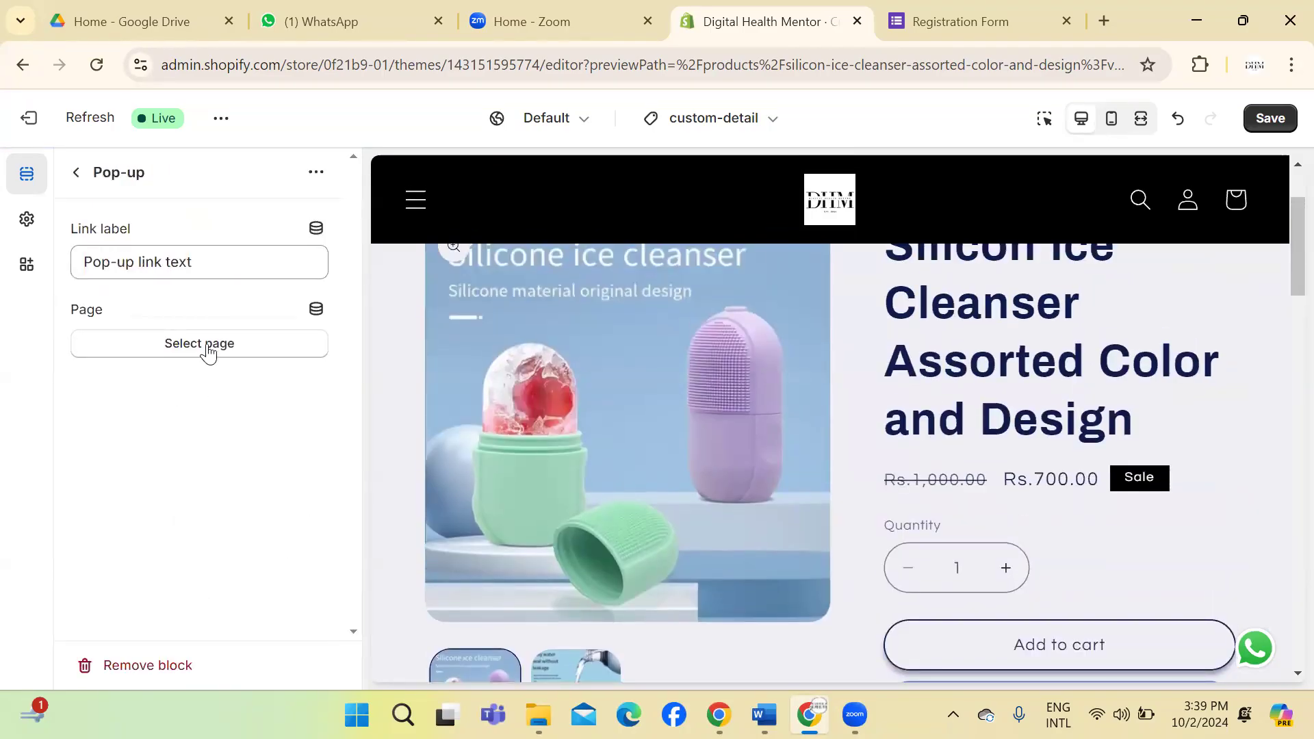
pyautogui.click(205, 348)
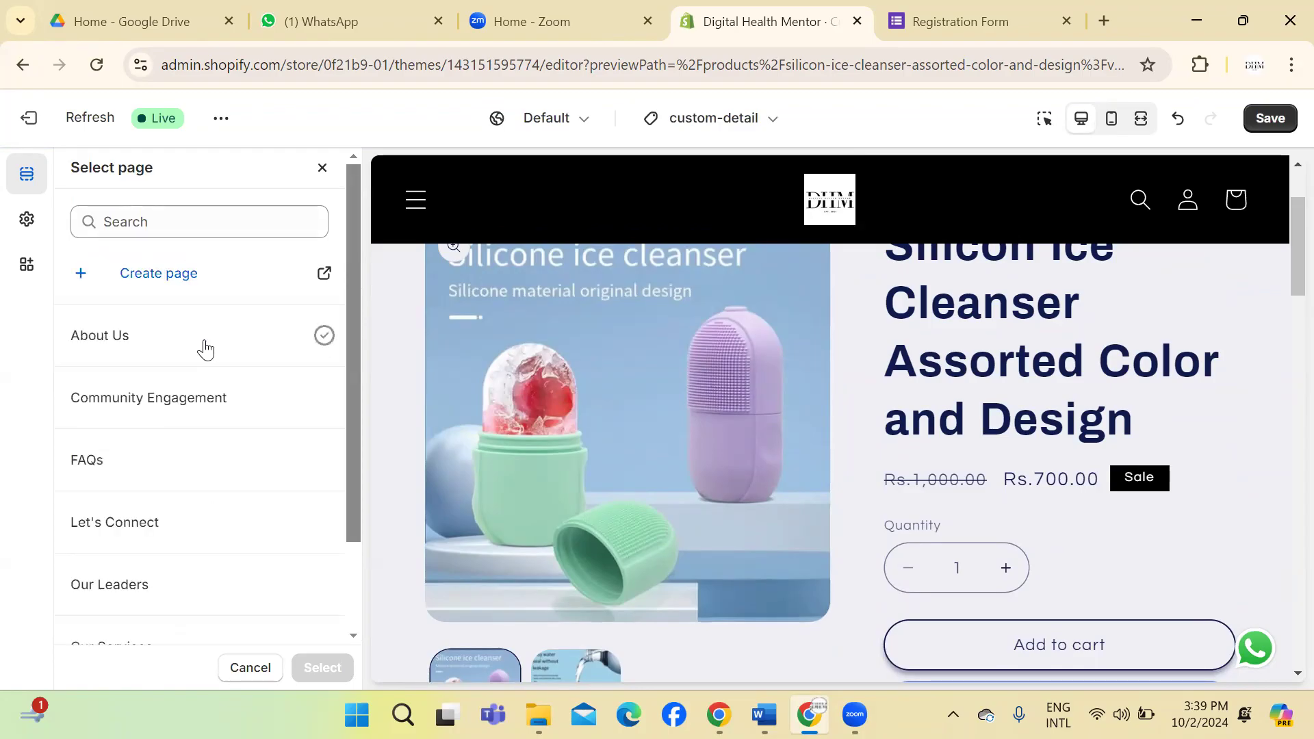
pyautogui.click(206, 349)
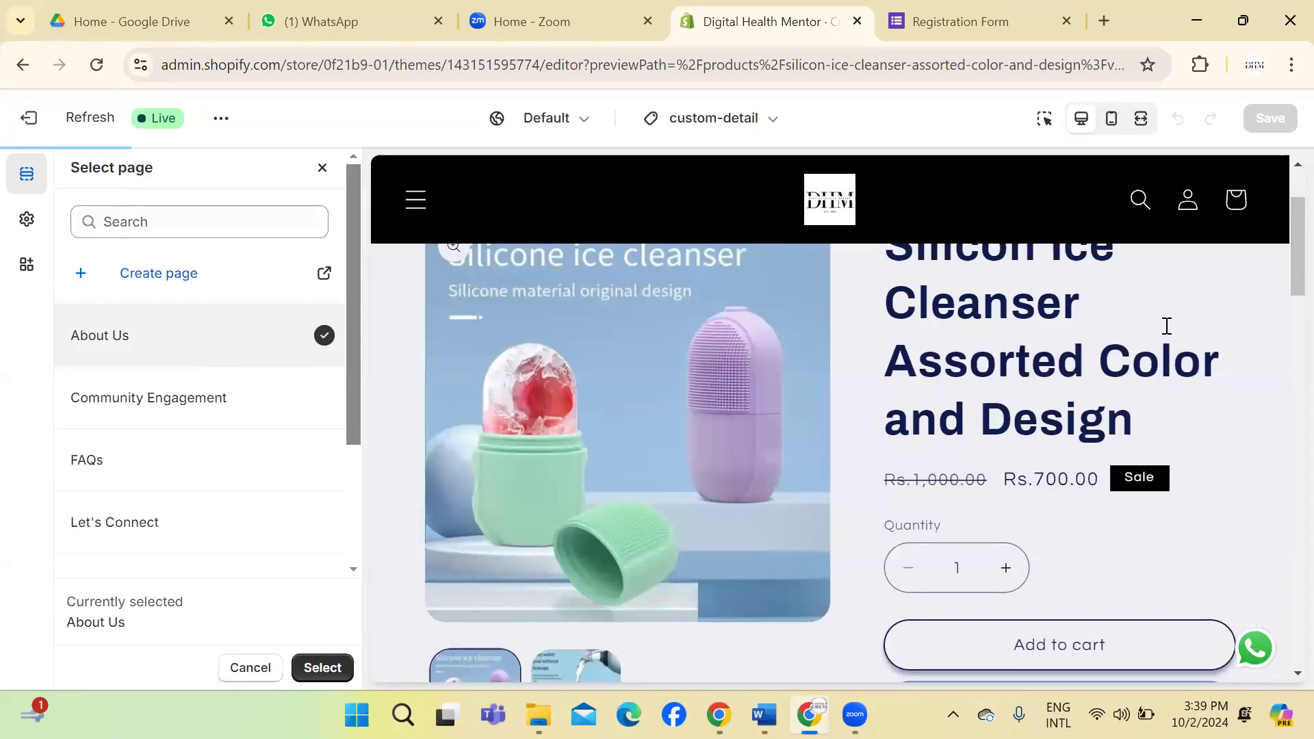
pyautogui.scroll(-2, 1286, 306)
pyautogui.scroll(1, 1286, 306)
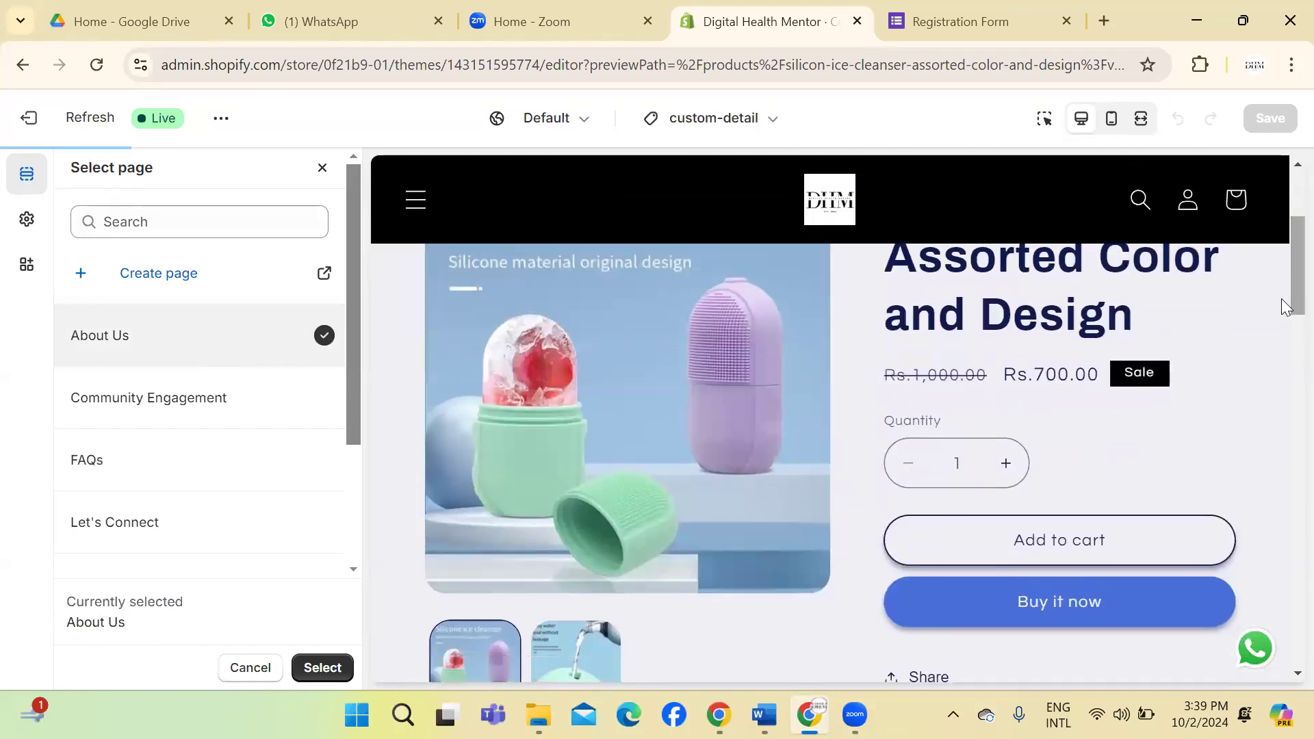
pyautogui.scroll(-8, 1282, 299)
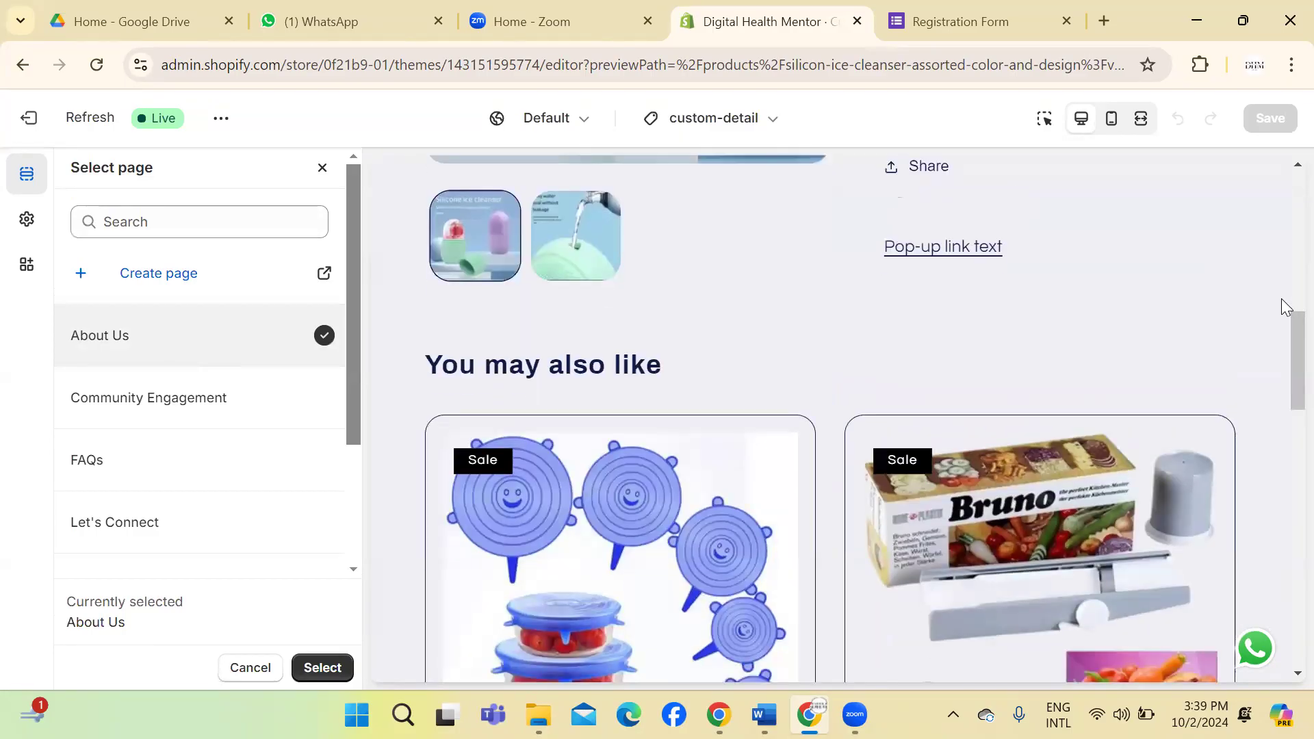
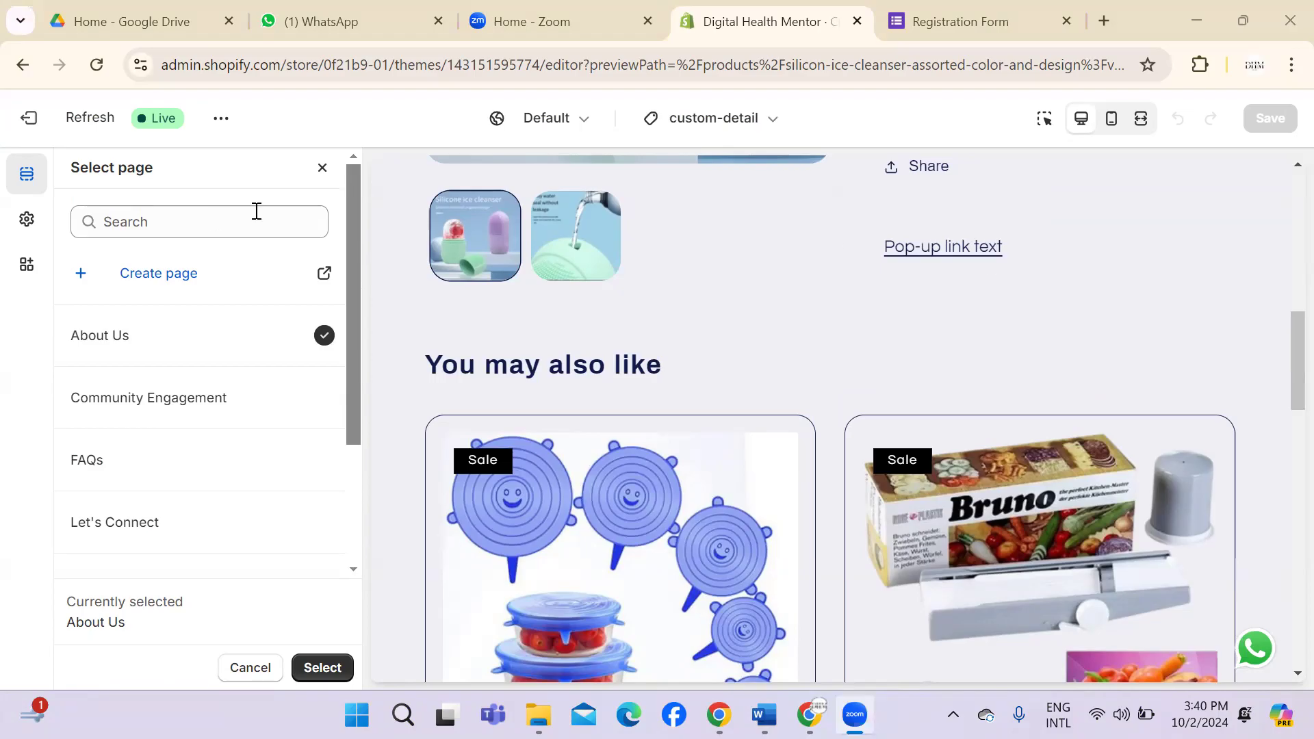
pyautogui.click(322, 168)
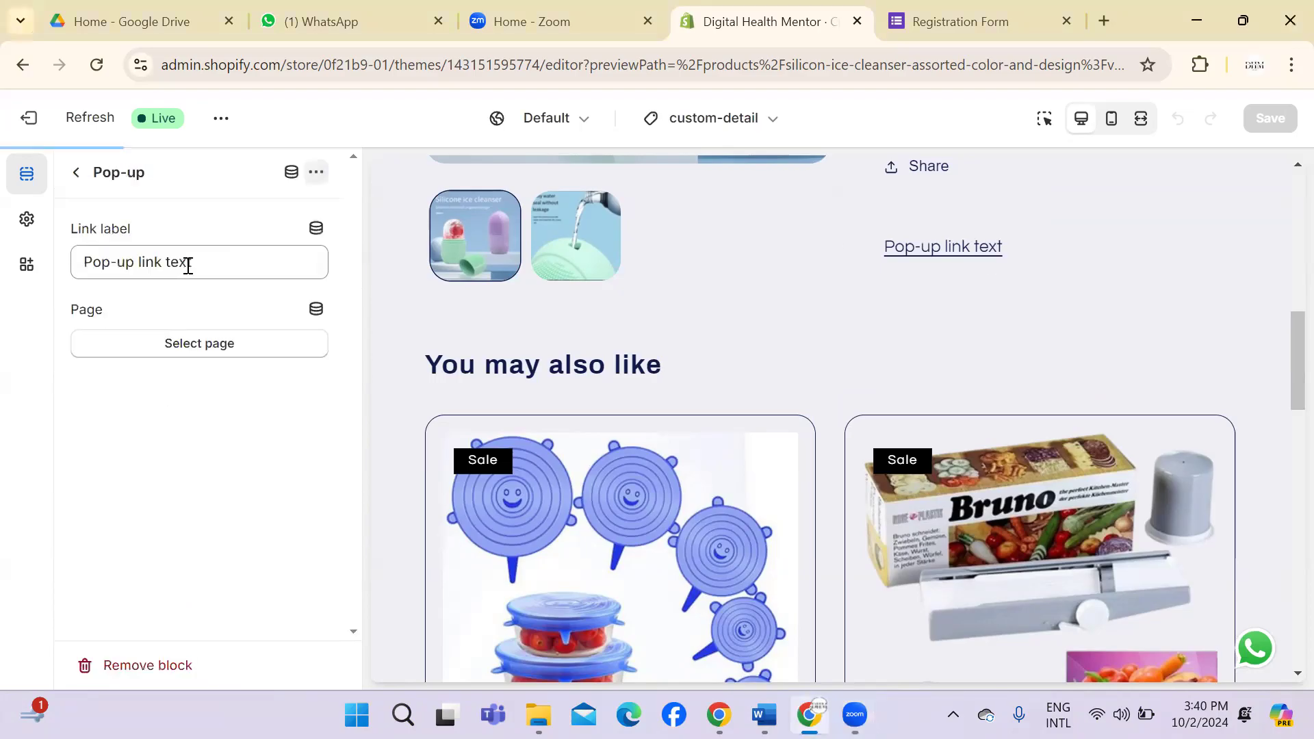
# Step: Set the pop-up's link label to "Know More About us", save the template and return to the block list
pyautogui.click(223, 264)
pyautogui.press('BackSpace')
pyautogui.press('BackSpace')
pyautogui.press('BackSpace')
pyautogui.press('BackSpace')
pyautogui.press('BackSpace')
pyautogui.press('BackSpace')
pyautogui.press('BackSpace')
pyautogui.press('BackSpace')
pyautogui.press('BackSpace')
pyautogui.press('BackSpace')
pyautogui.press('BackSpace')
pyautogui.press('BackSpace')
pyautogui.press('BackSpace')
pyautogui.press('BackSpace')
pyautogui.press('BackSpace')
pyautogui.press('BackSpace')
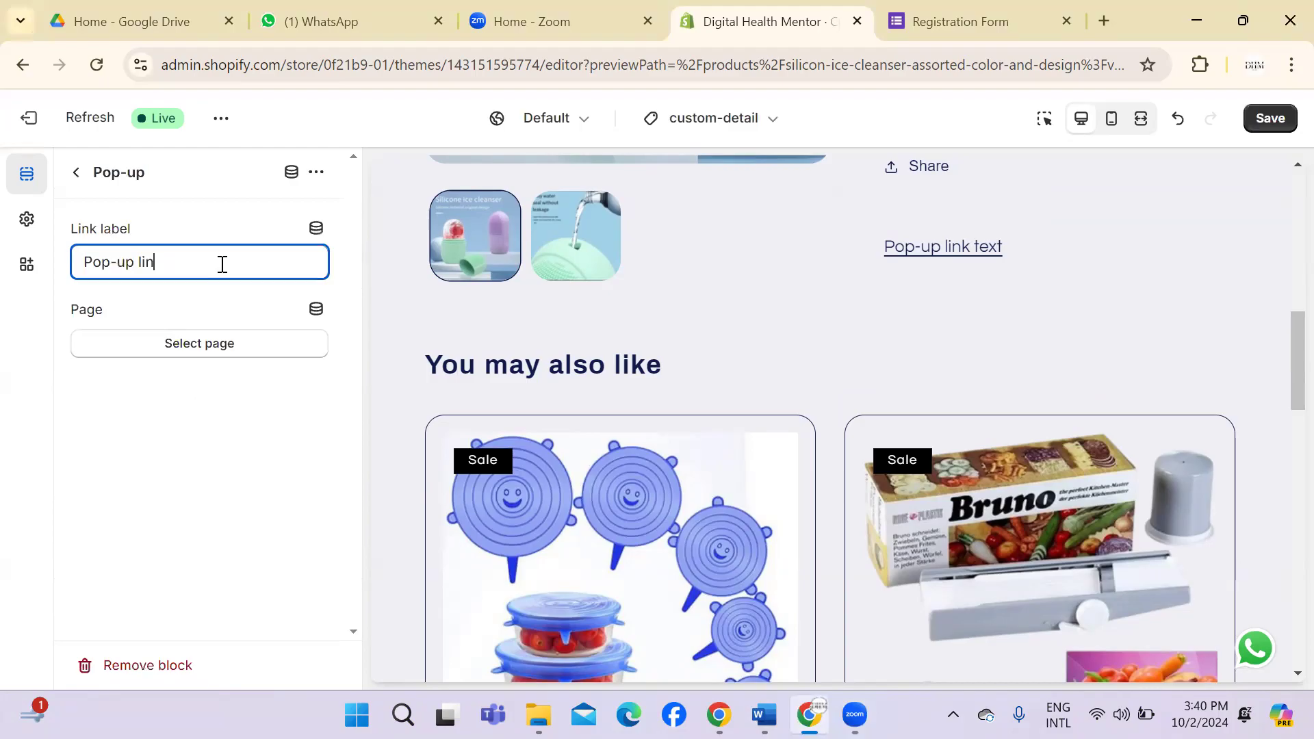
pyautogui.write('Kno')
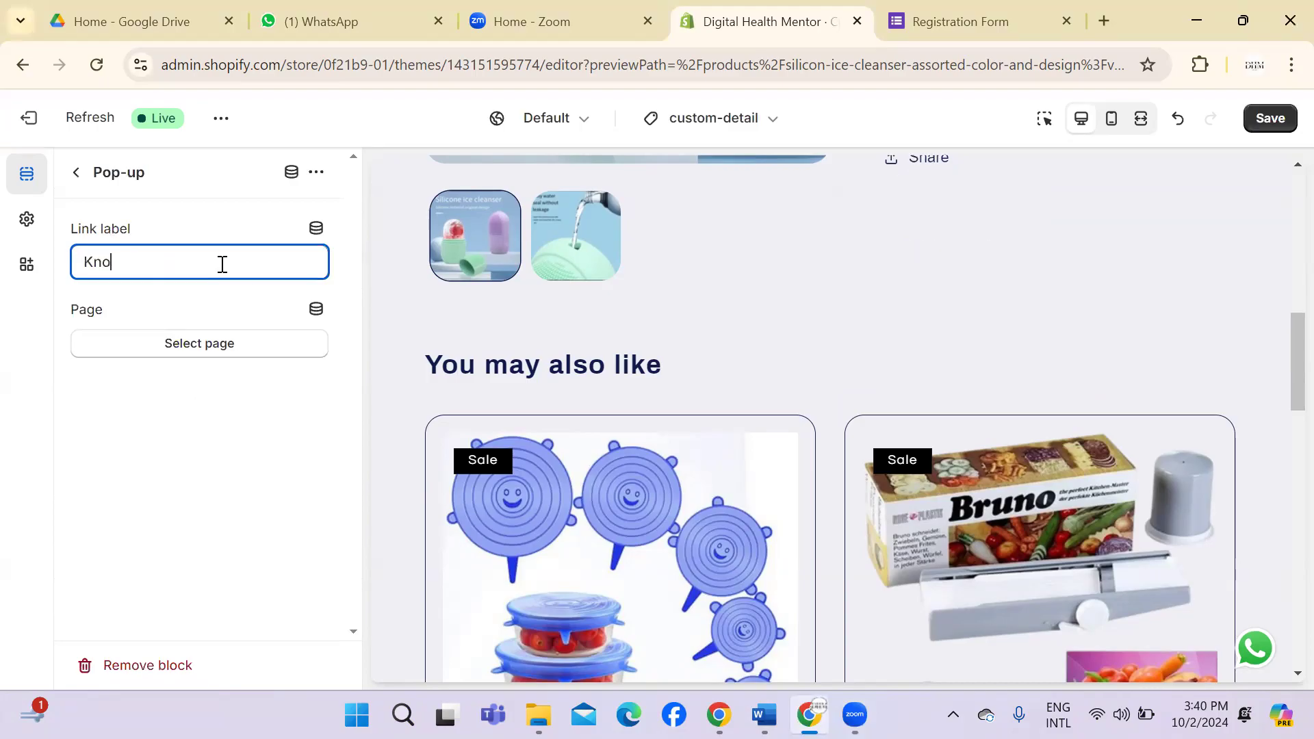
pyautogui.write('w More ')
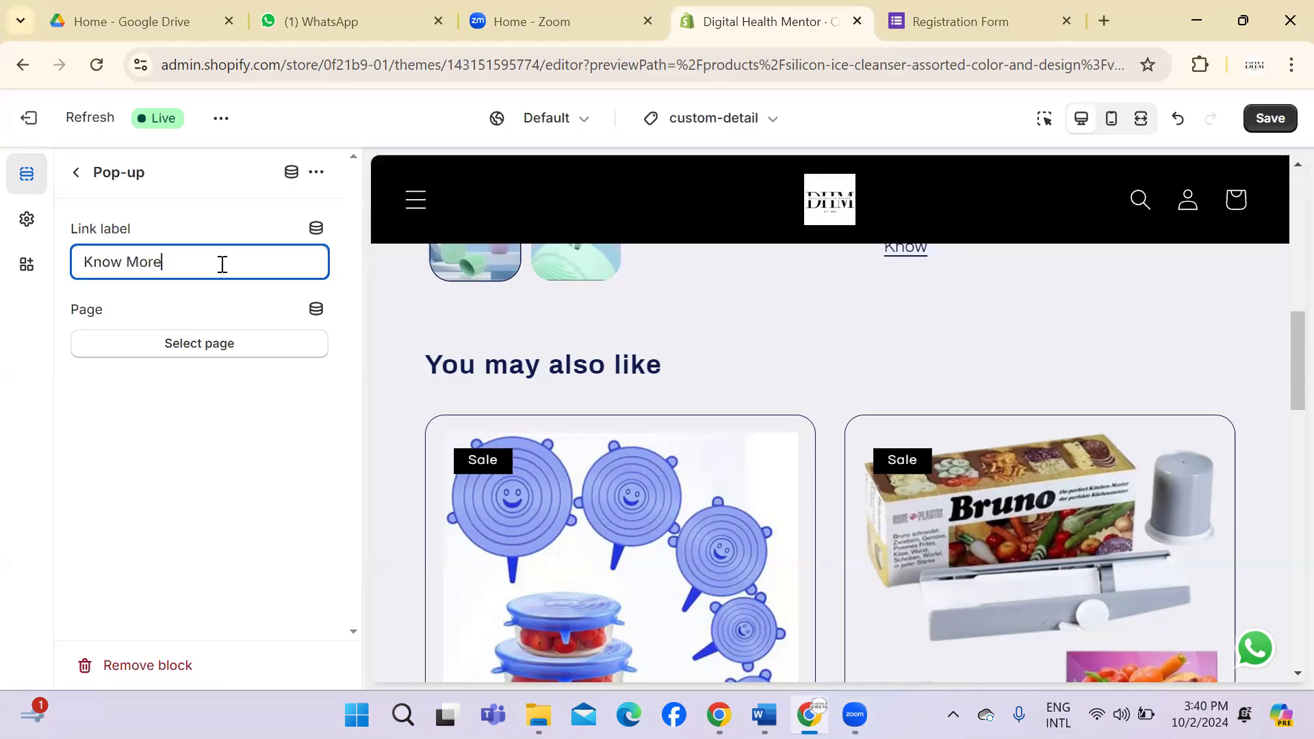
pyautogui.write('About us')
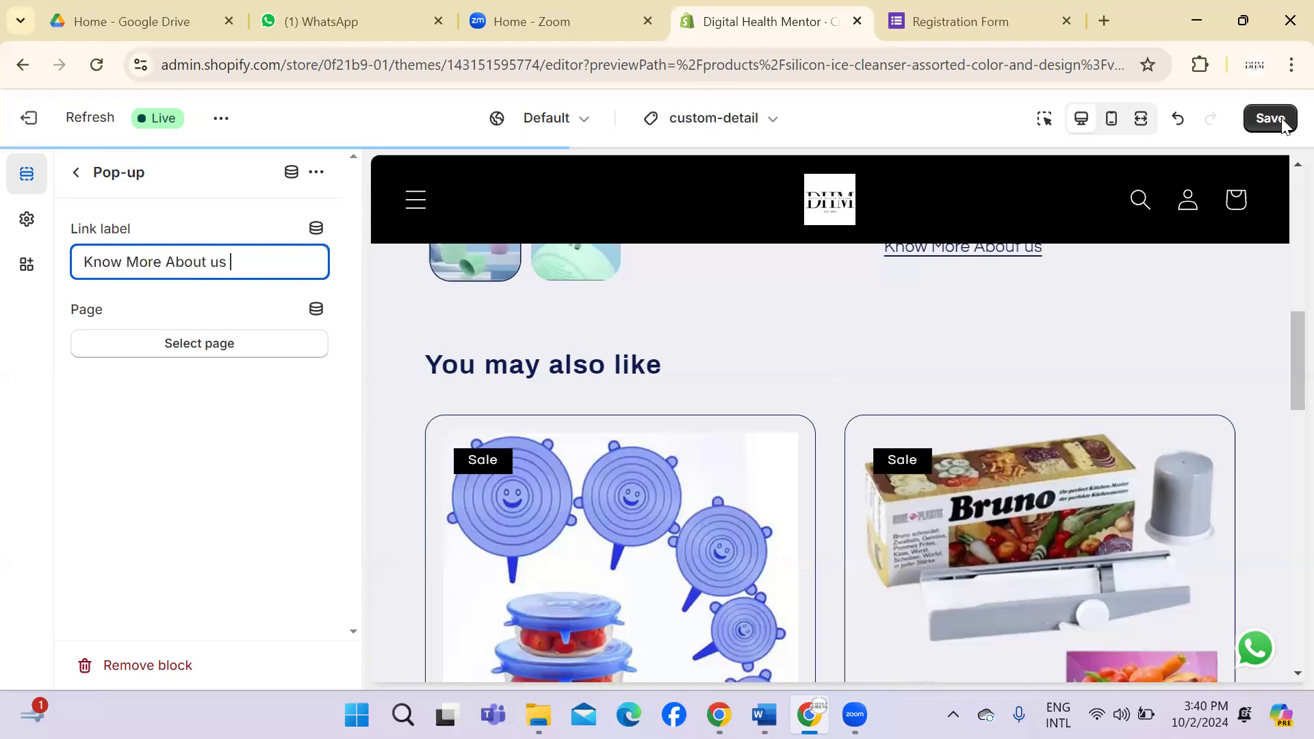
pyautogui.hotkey('ctrl', 's')
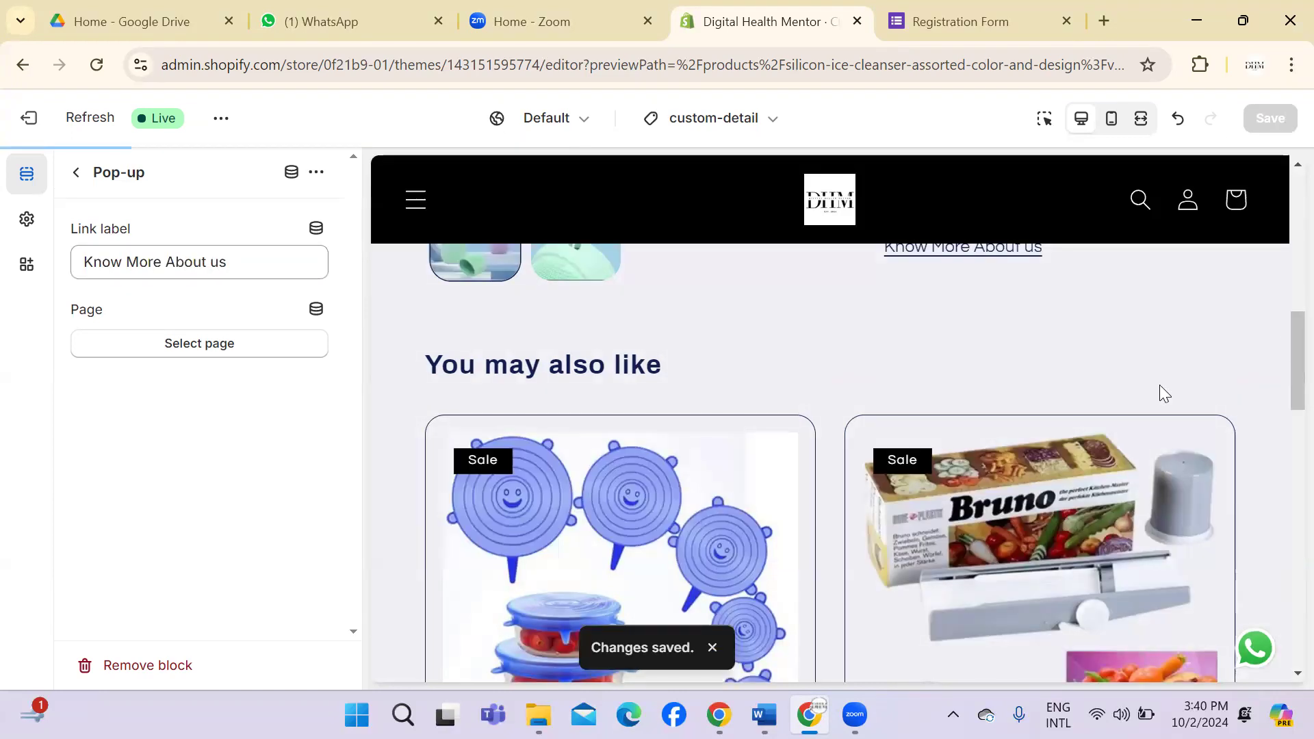
pyautogui.click(76, 172)
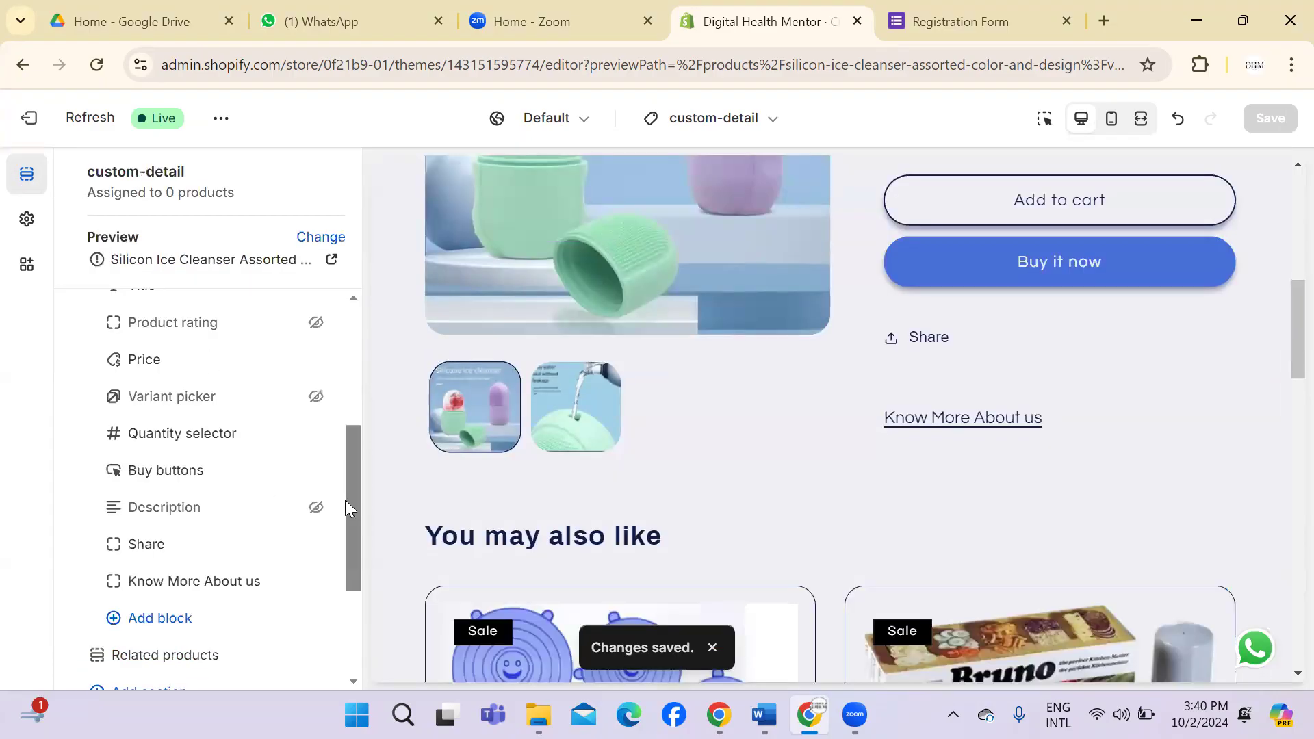
# Step: Review the block types that can be added to Product information and check the preview around the pop-up link
pyautogui.scroll(-1, 245, 510)
pyautogui.click(187, 538)
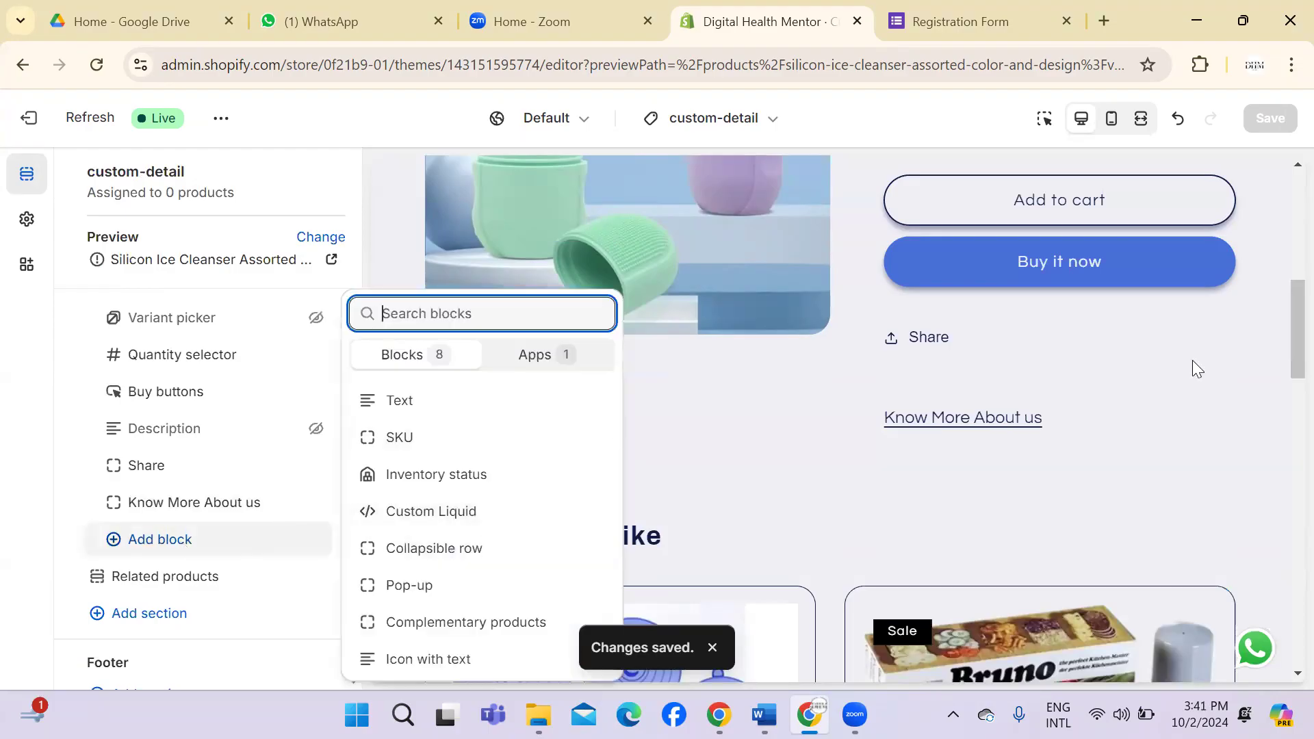
pyautogui.click(1281, 328)
pyautogui.scroll(-3, 1285, 343)
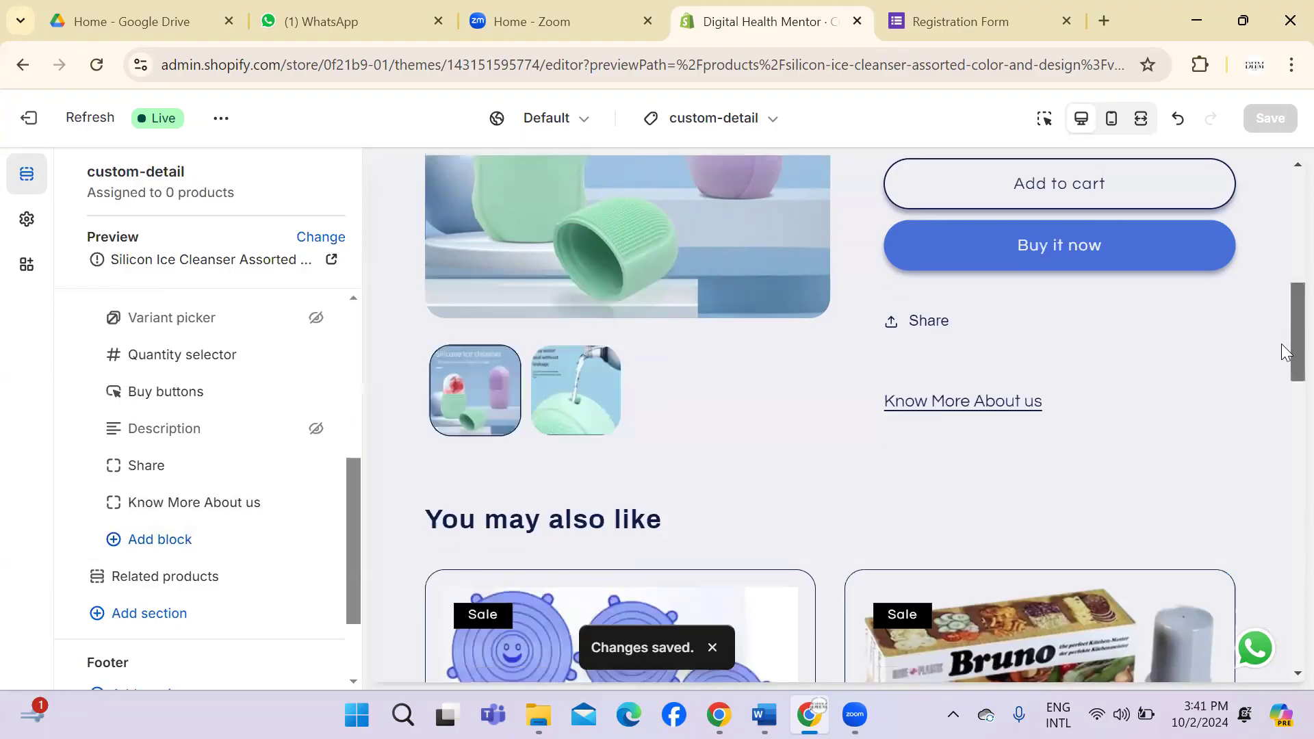
pyautogui.moveTo(216, 410)
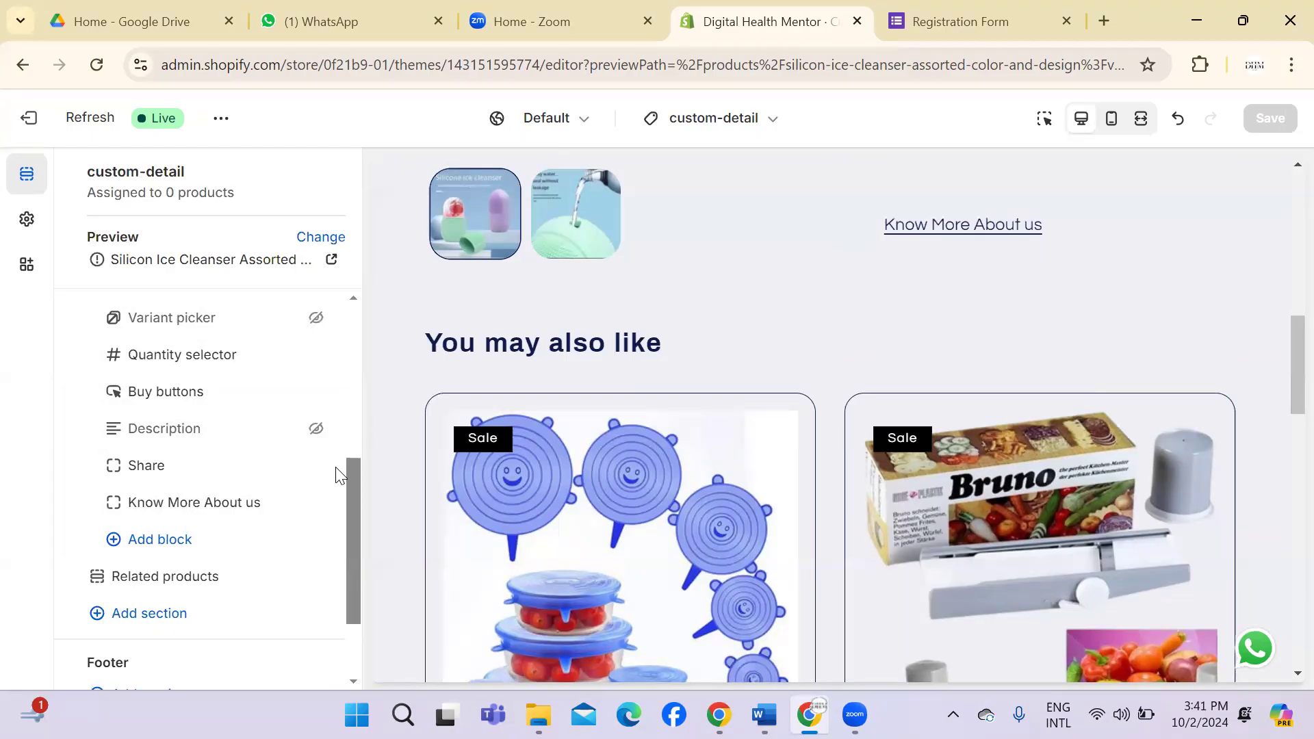
pyautogui.click(185, 544)
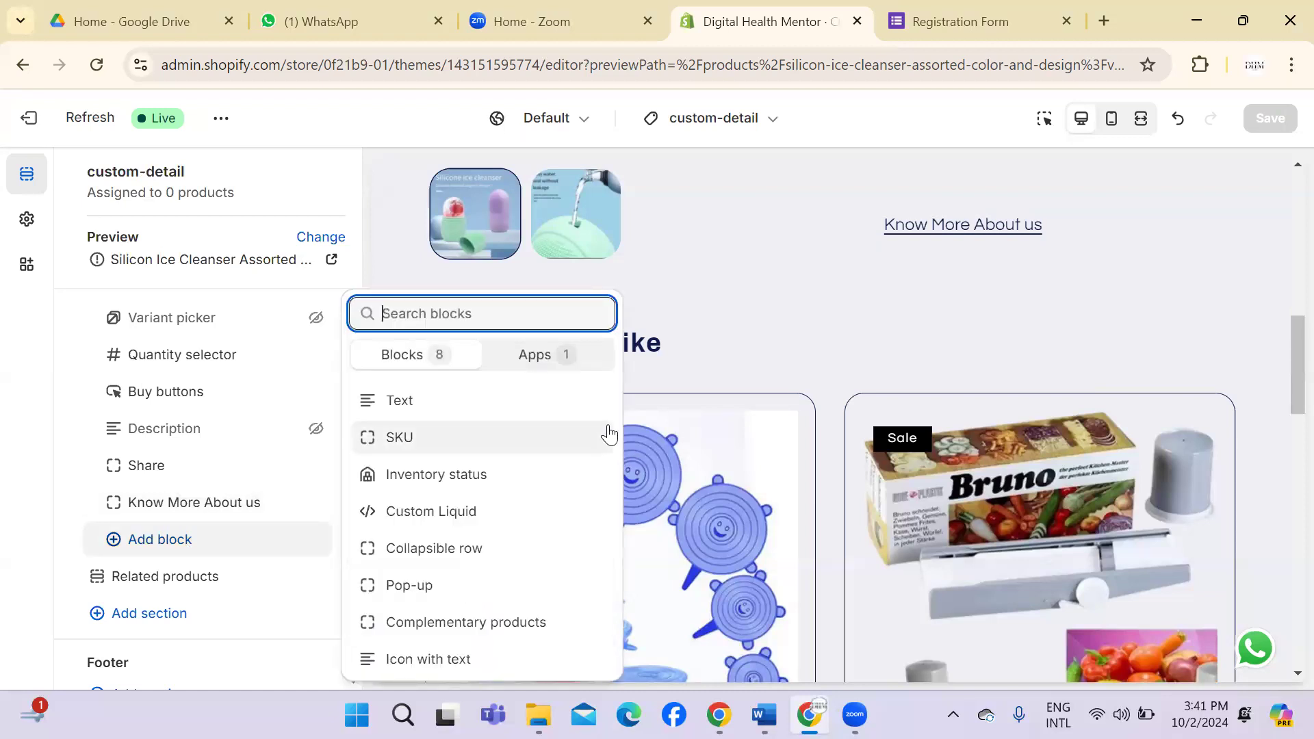
pyautogui.click(1281, 368)
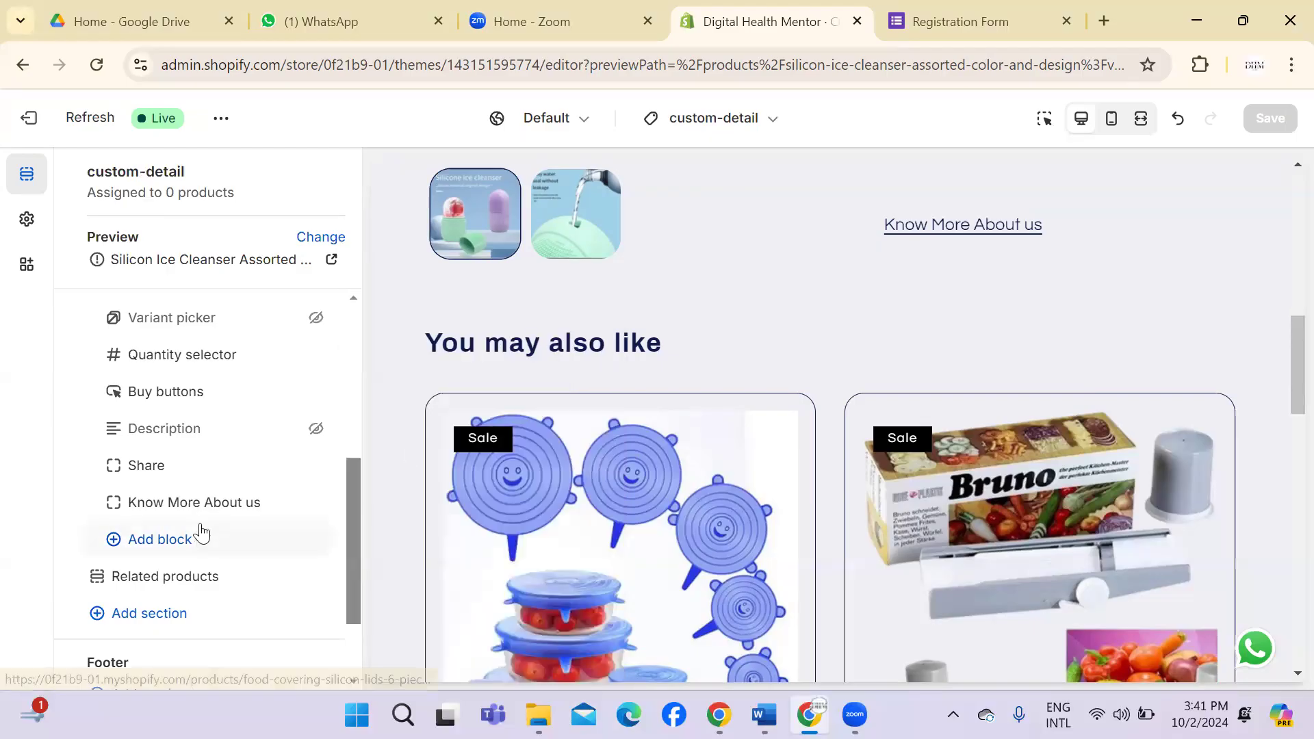
# Step: Look through the app blocks that can be added to the Product information section
pyautogui.click(174, 539)
pyautogui.click(536, 352)
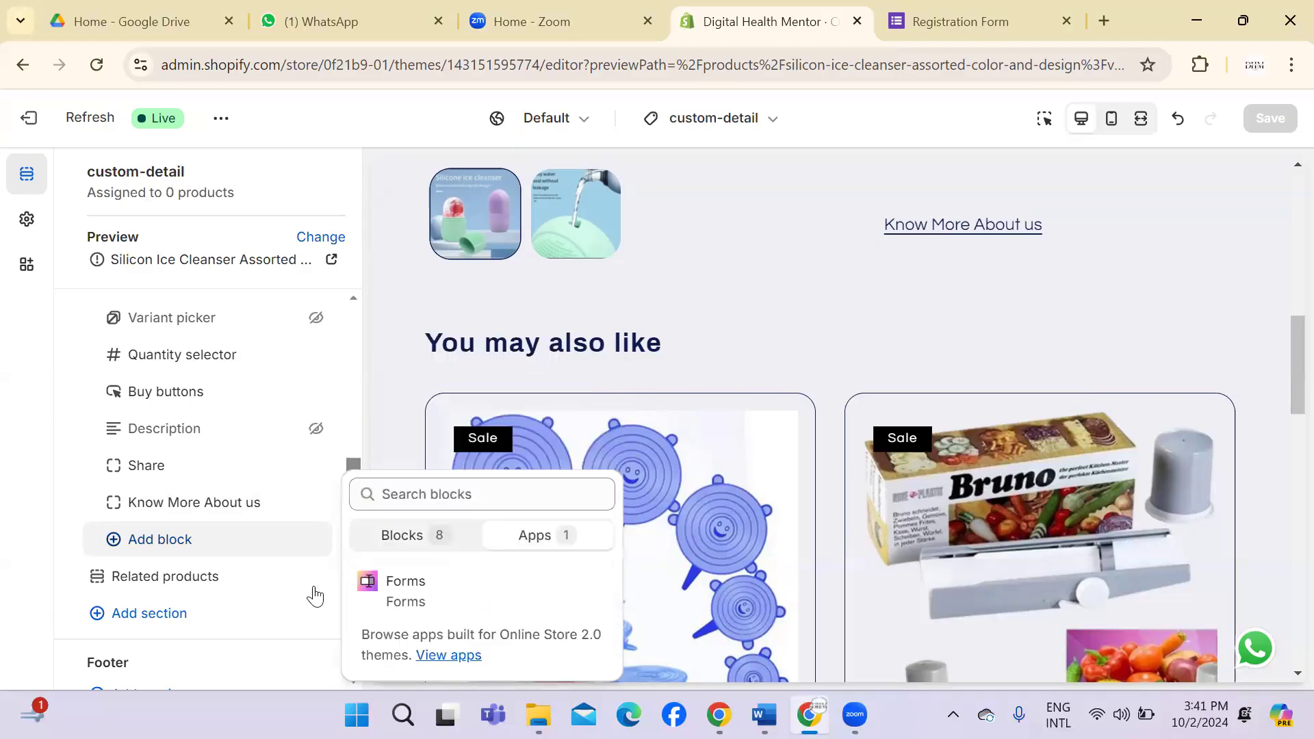
pyautogui.click(731, 299)
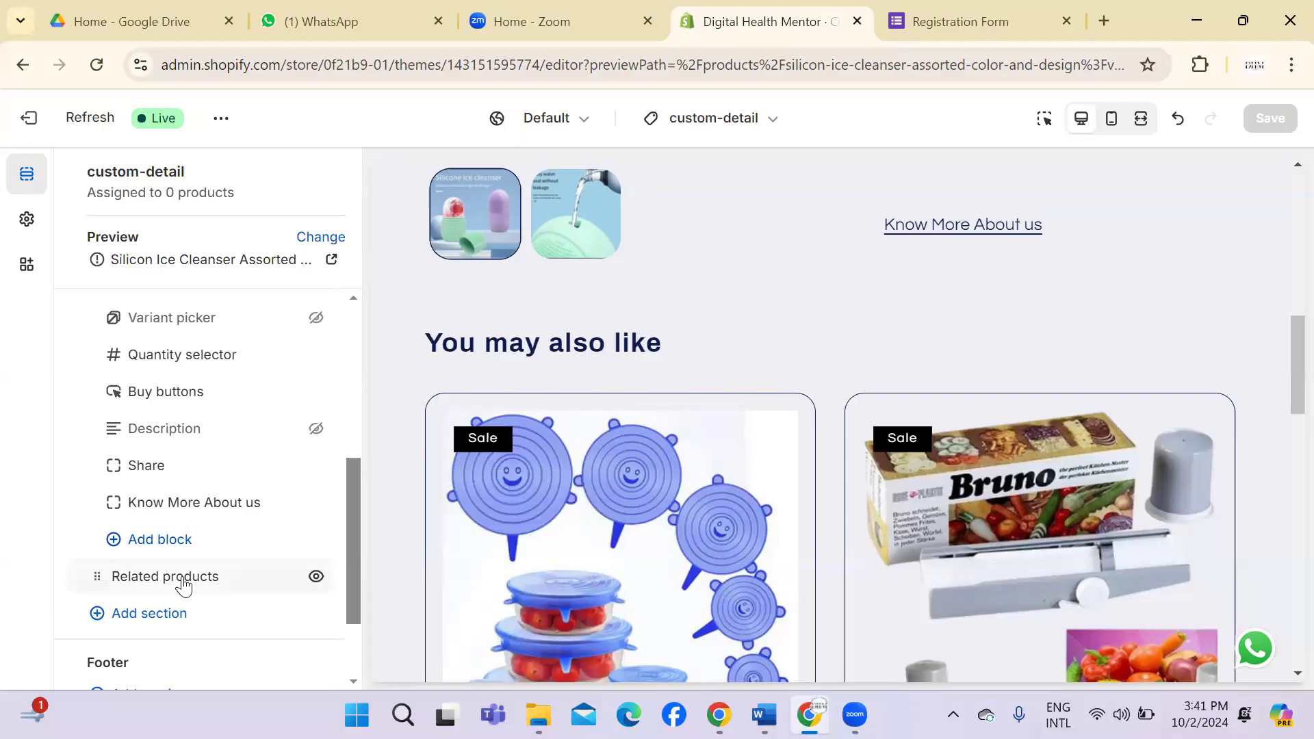
# Step: Hide the Related products section, save the template and check the product page preview
pyautogui.click(315, 578)
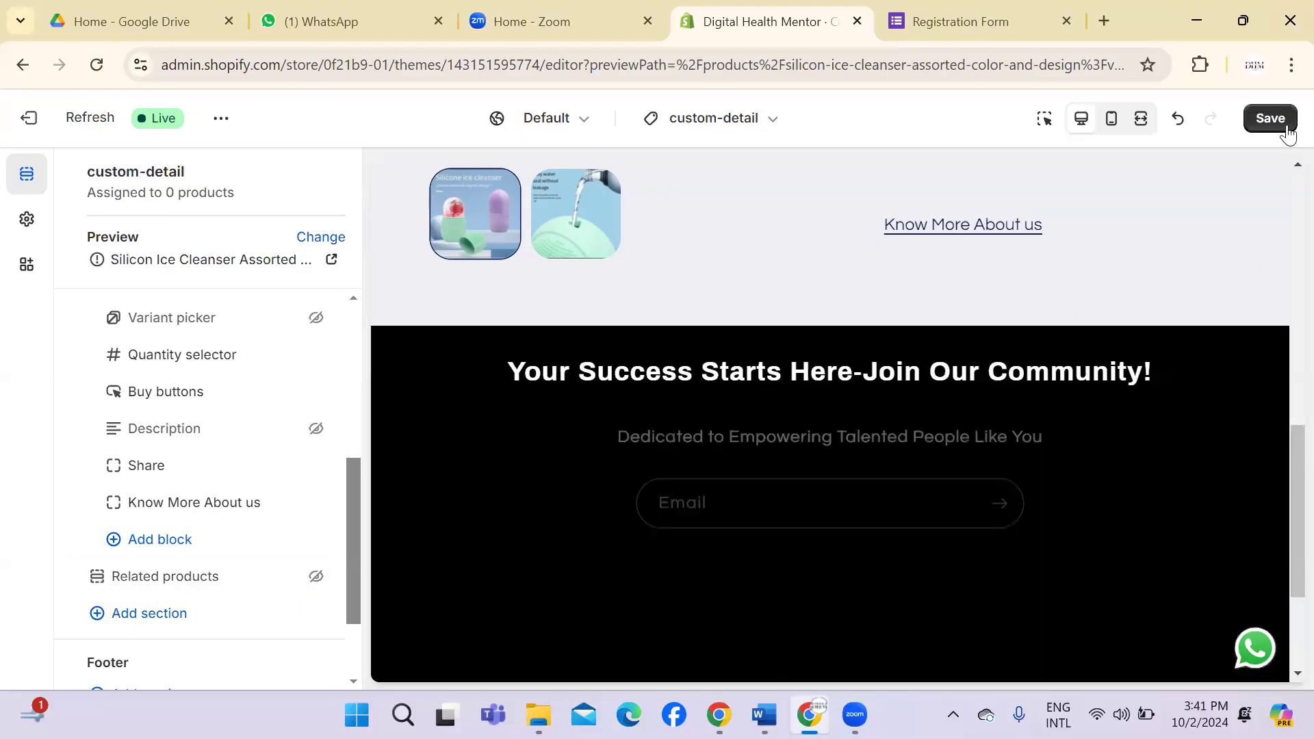
pyautogui.click(1287, 128)
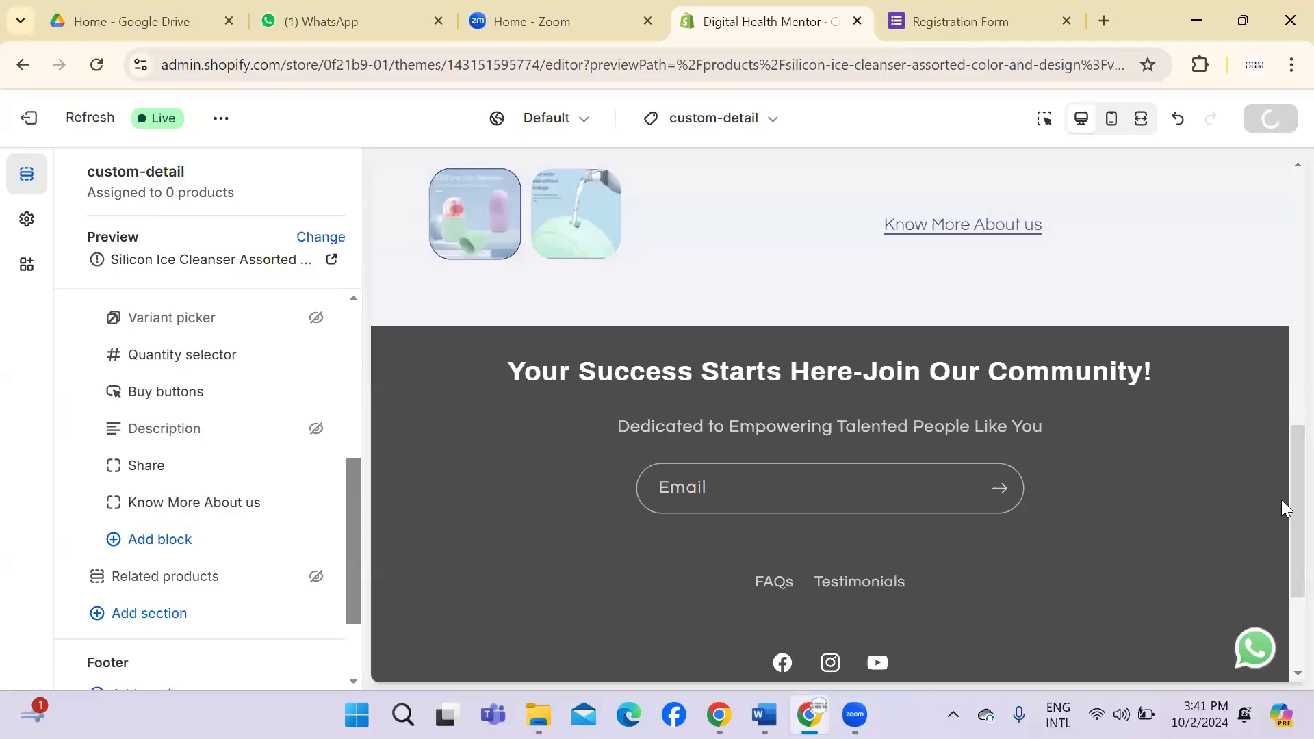
pyautogui.scroll(15, 1284, 354)
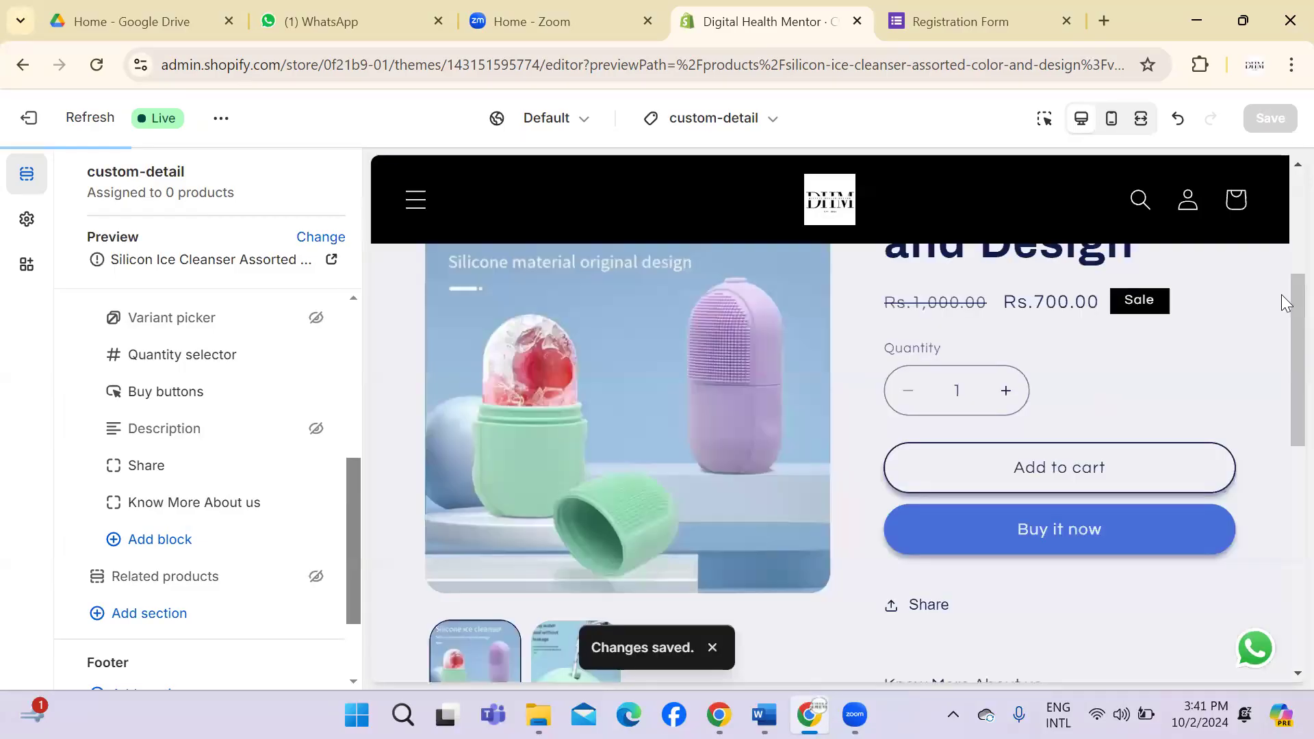
# Step: Show the Related products section and the Variant picker and Description blocks again
pyautogui.scroll(-3, 1284, 340)
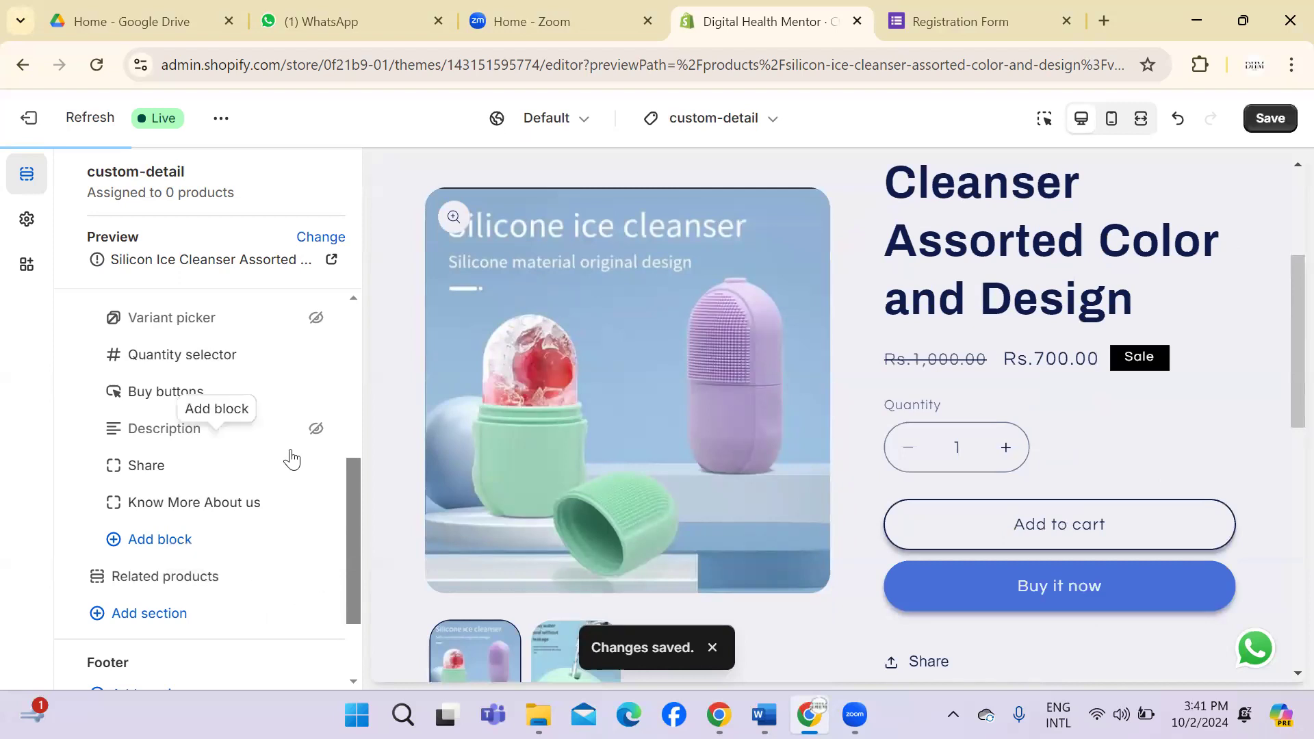
pyautogui.click(316, 318)
pyautogui.click(317, 426)
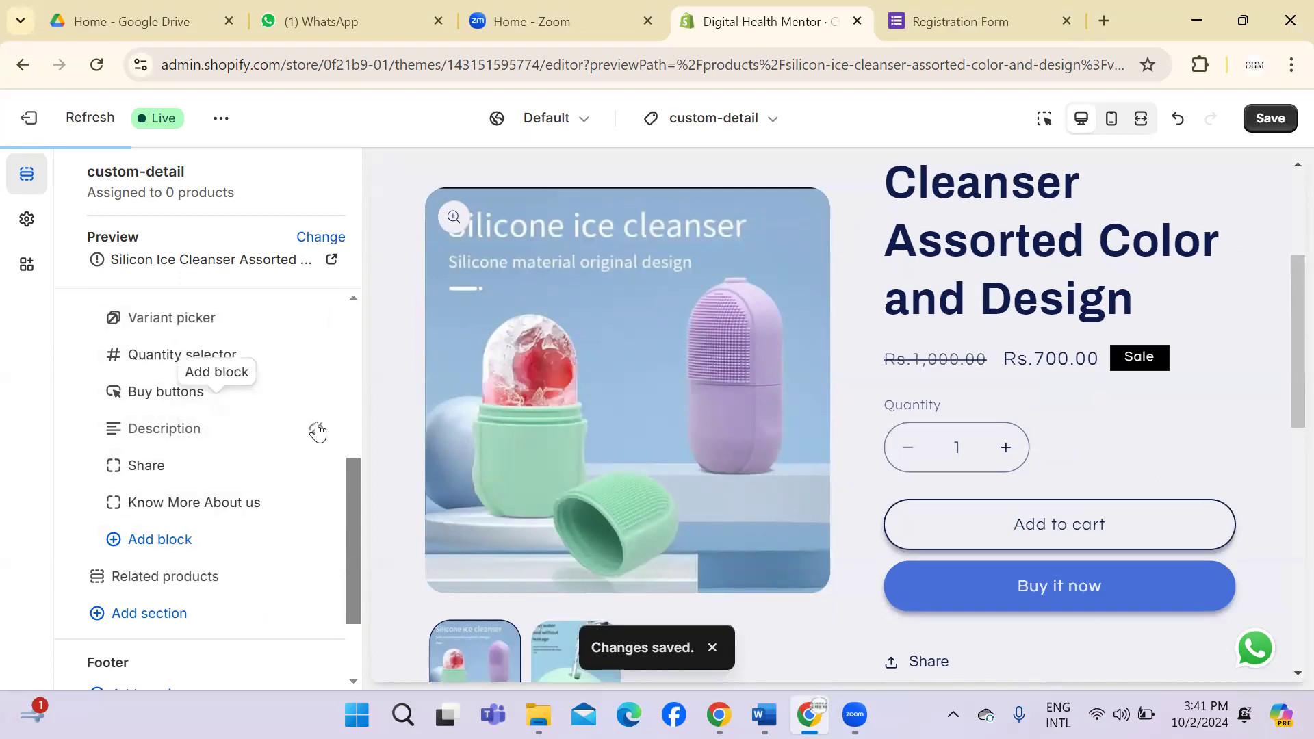
# Step: Add a Quick order list section to the custom-detail template, check it in the preview and save
pyautogui.scroll(-2, 349, 555)
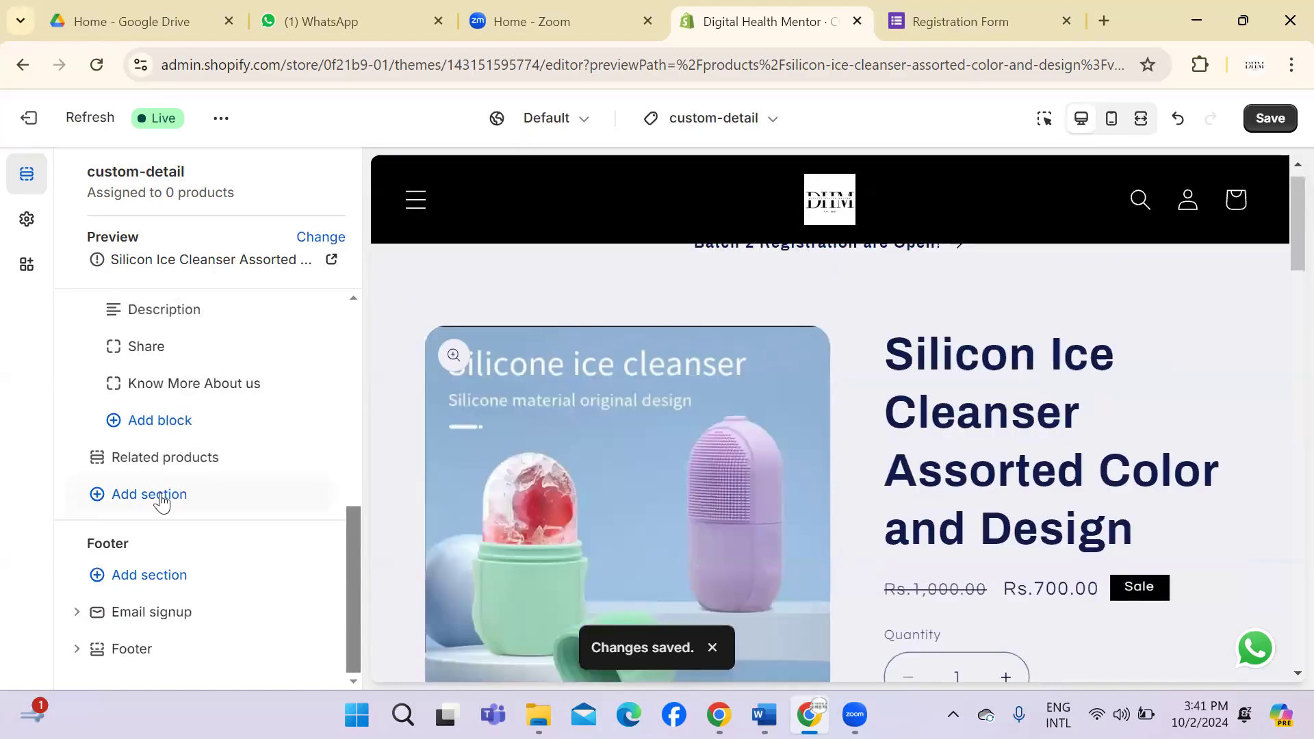
pyautogui.click(160, 495)
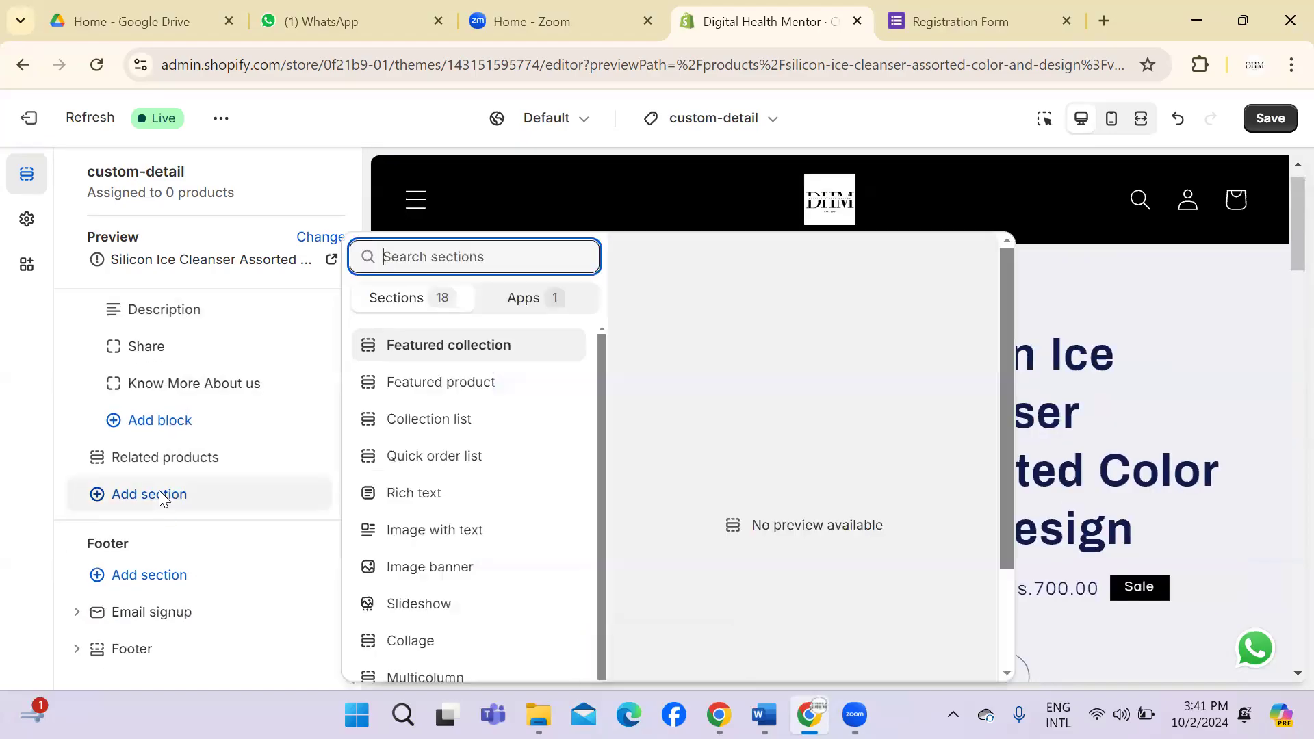
pyautogui.click(438, 456)
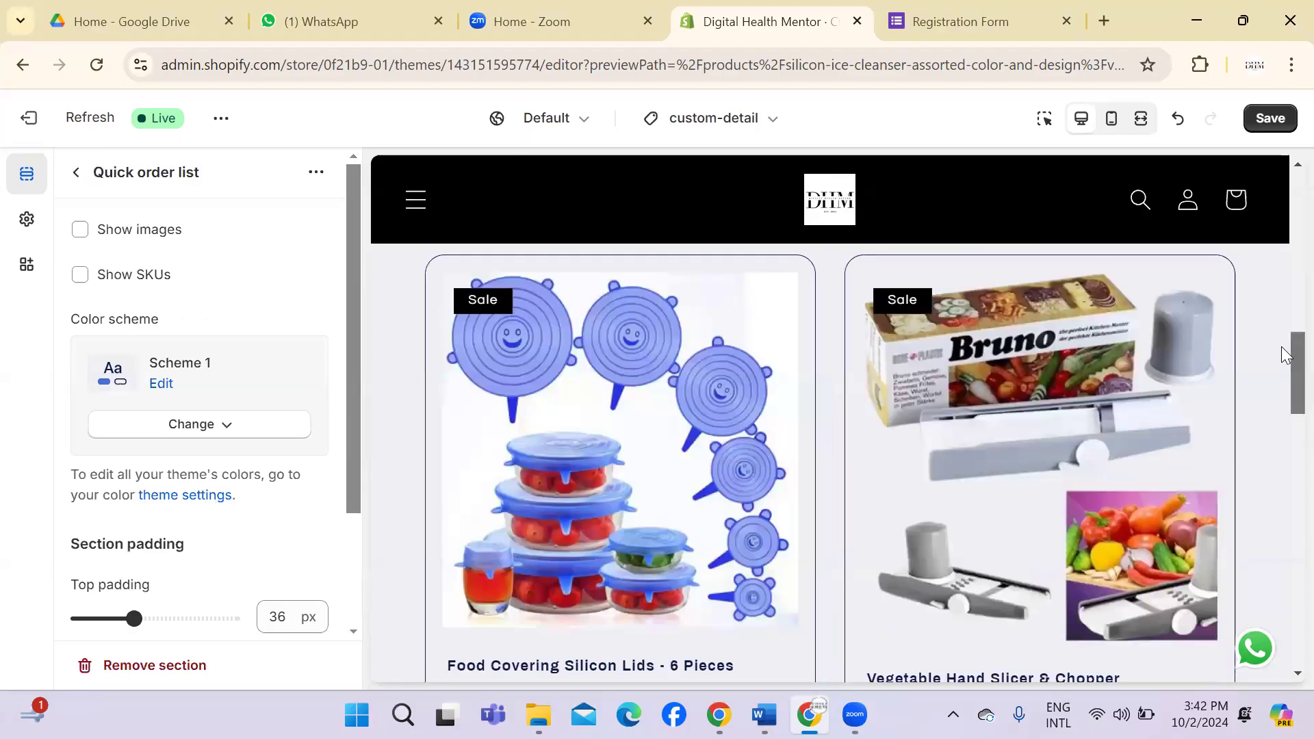
pyautogui.moveTo(1281, 406); pyautogui.dragTo(1285, 535)
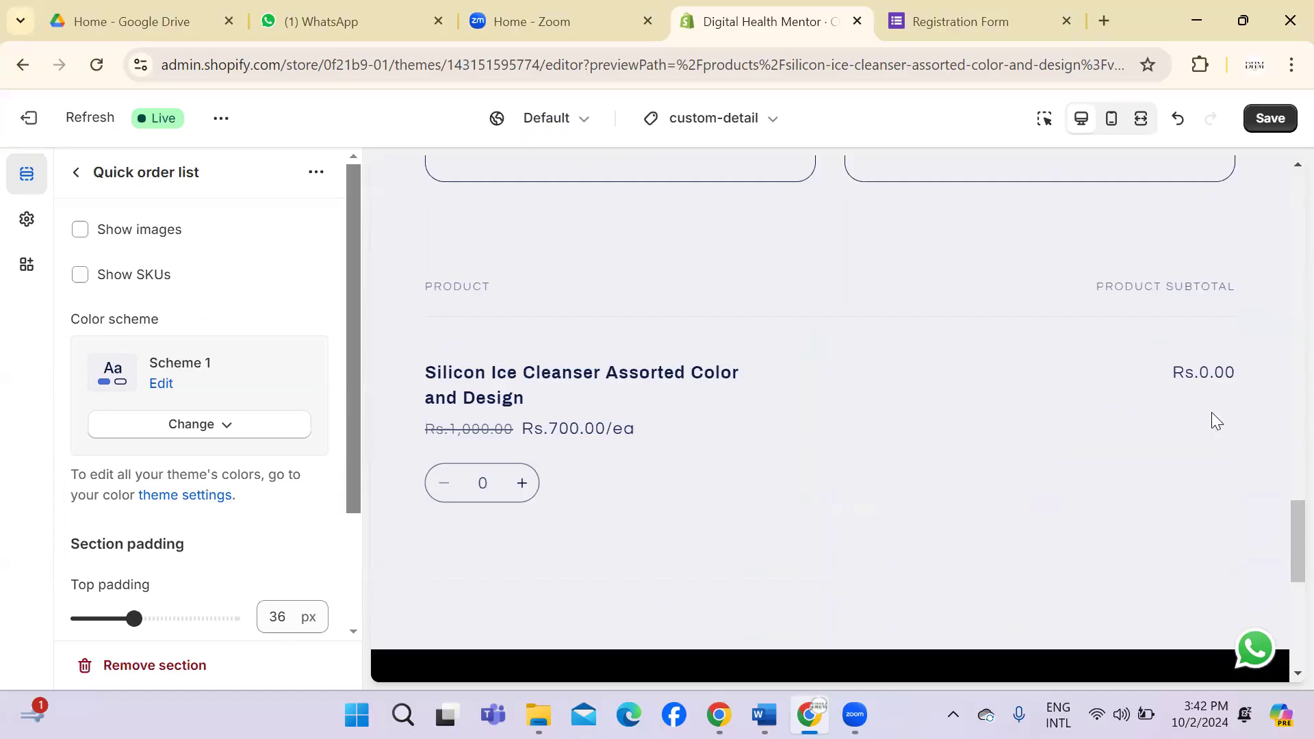
pyautogui.click(1270, 119)
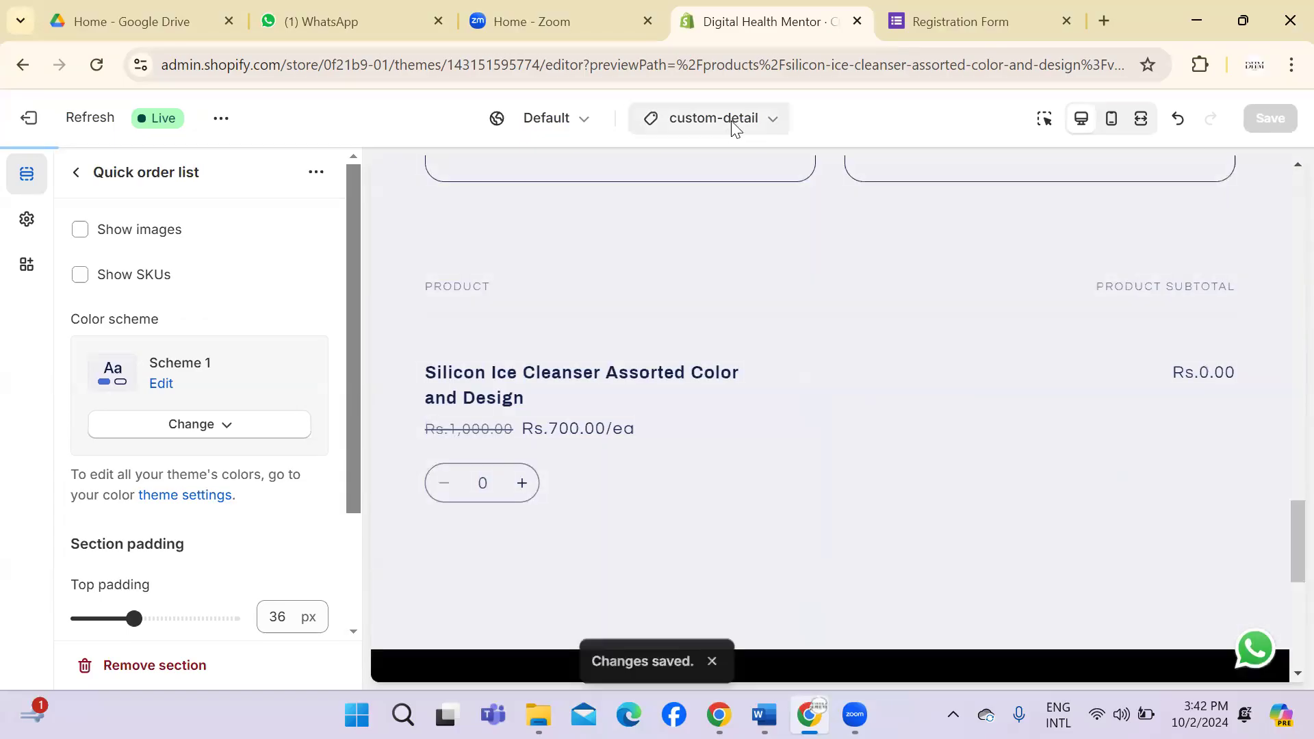
# Step: Switch the theme editor from custom-detail to the Default product template
pyautogui.click(732, 129)
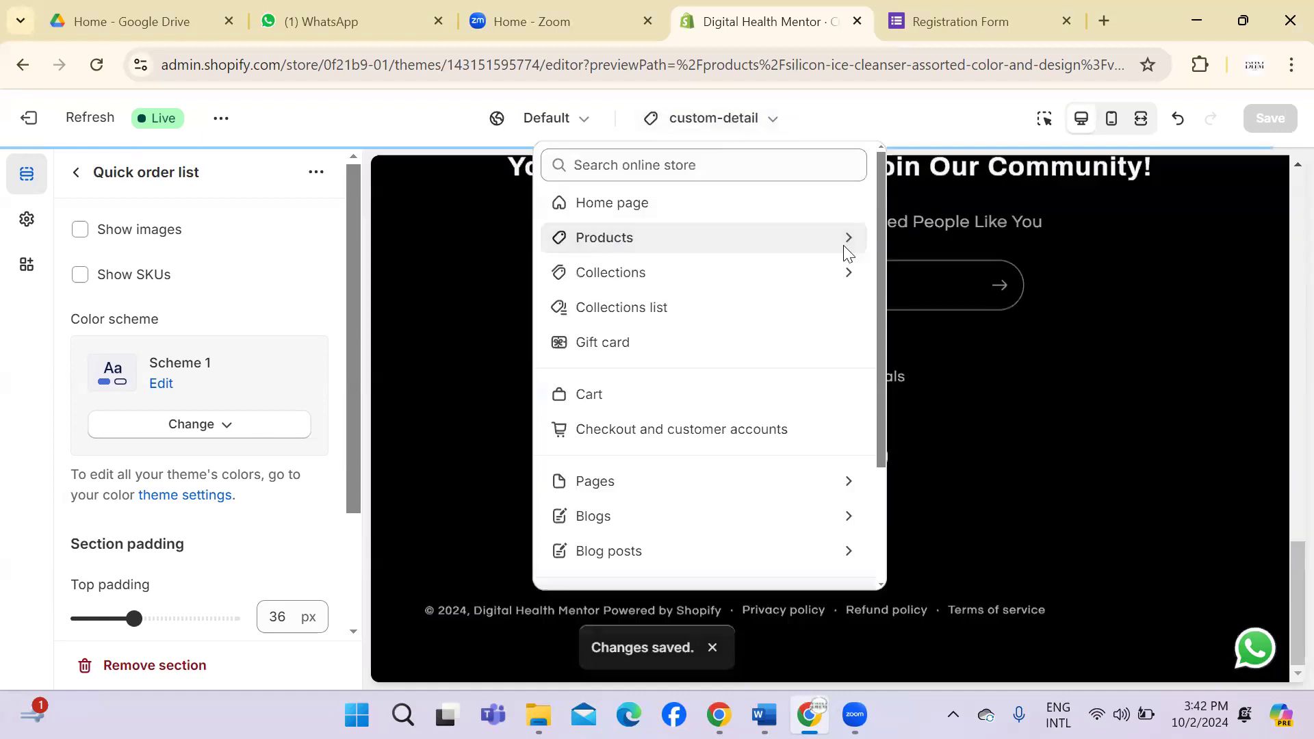
pyautogui.click(844, 245)
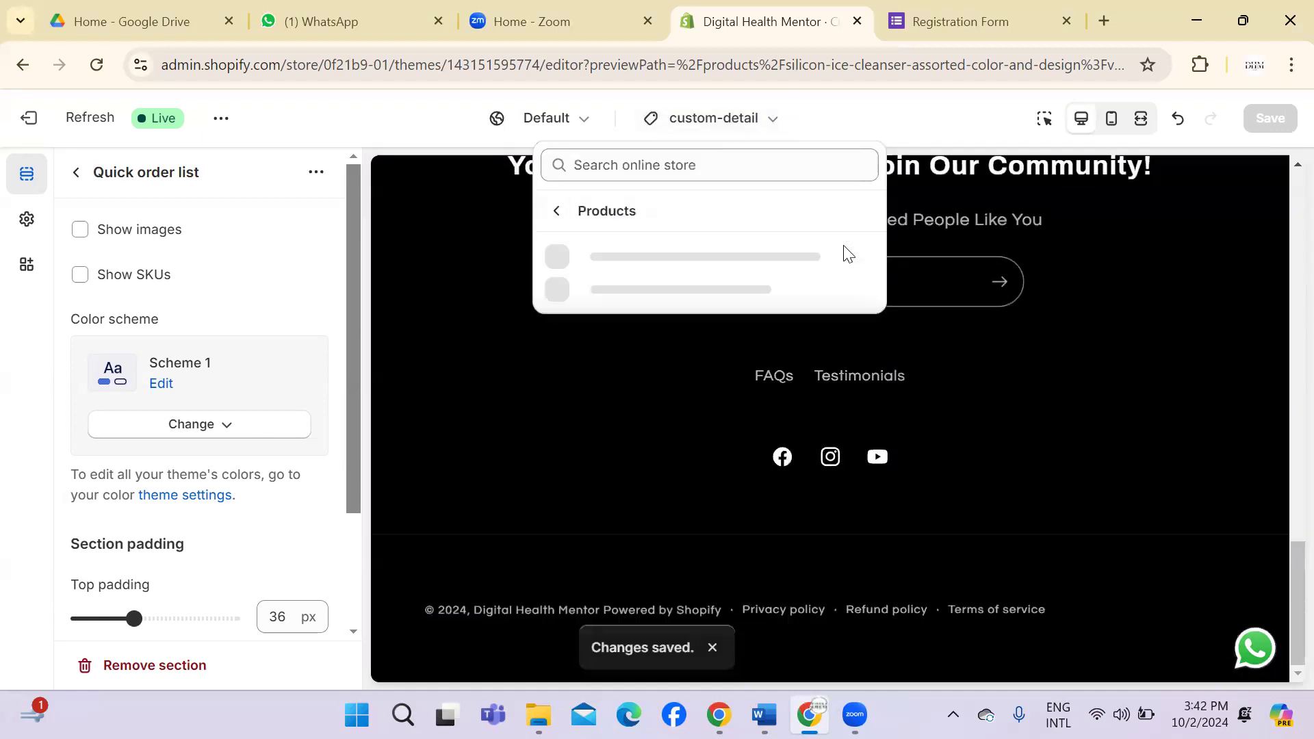
pyautogui.click(704, 276)
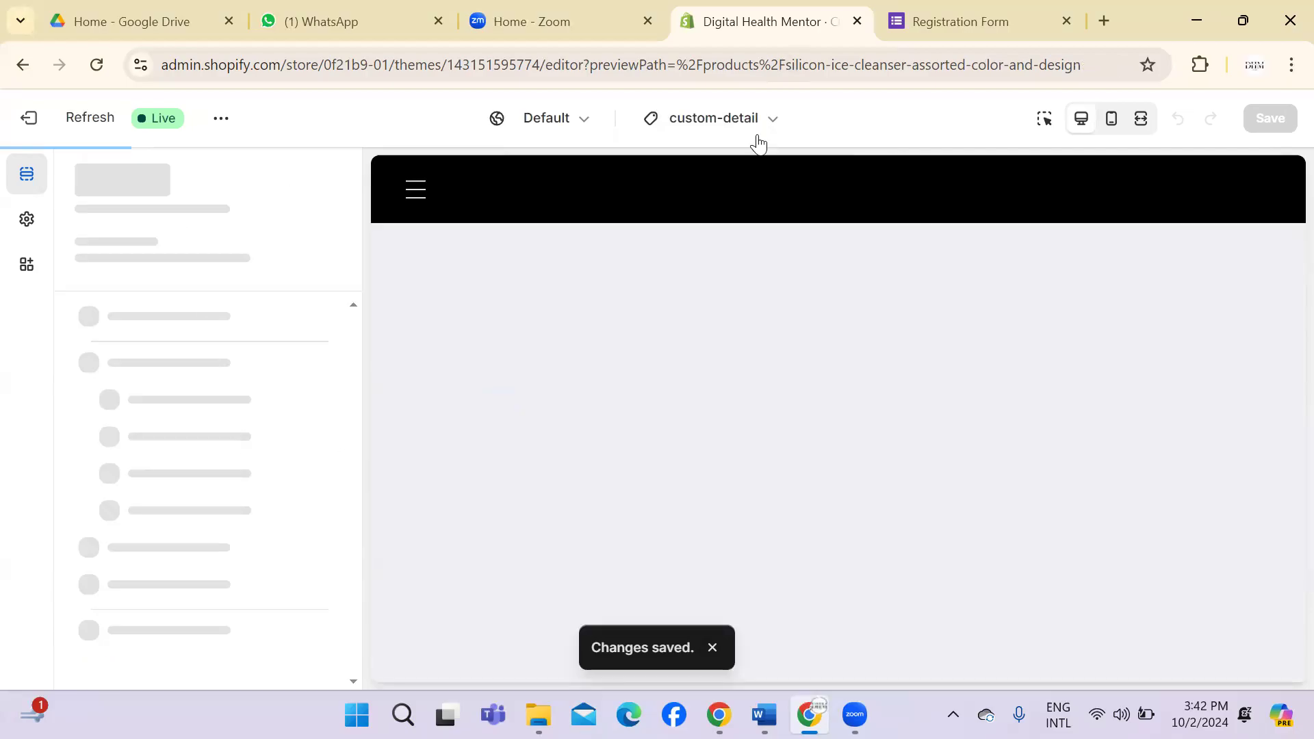
# Step: Switch the theme editor to the Default collection template
pyautogui.click(771, 125)
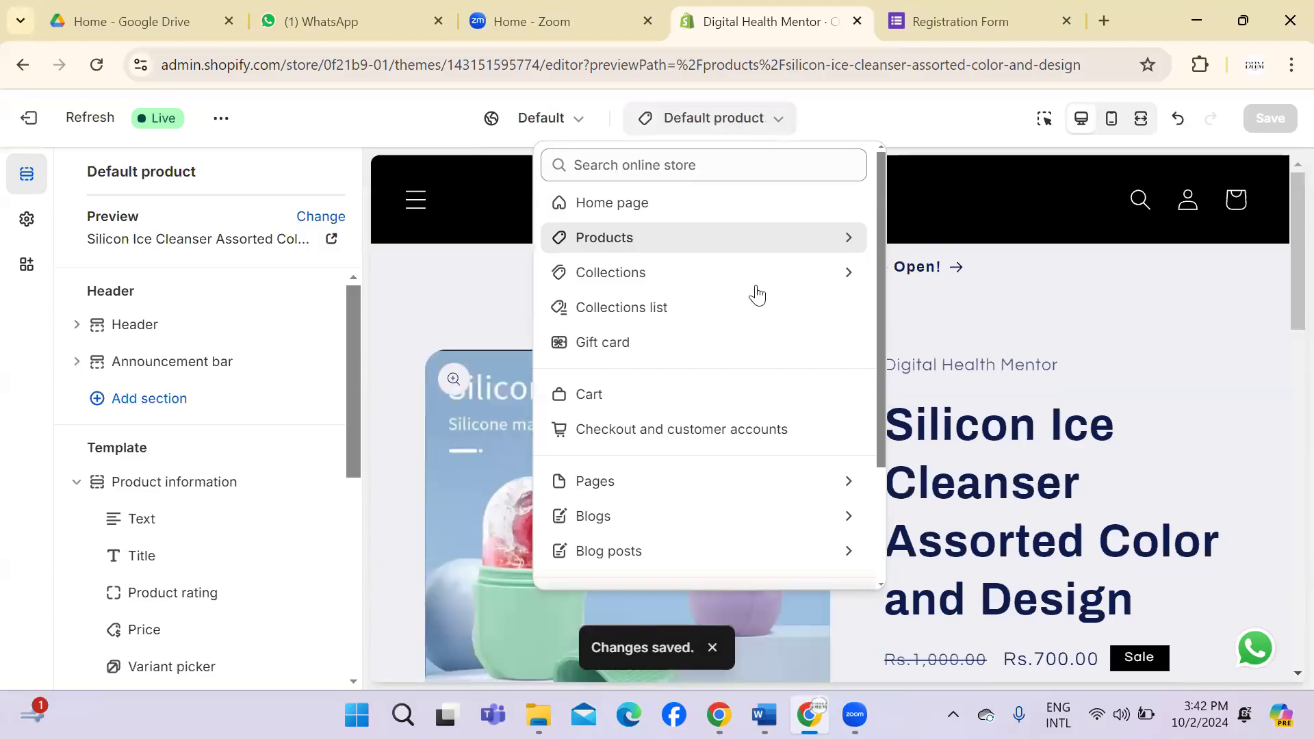
pyautogui.click(781, 272)
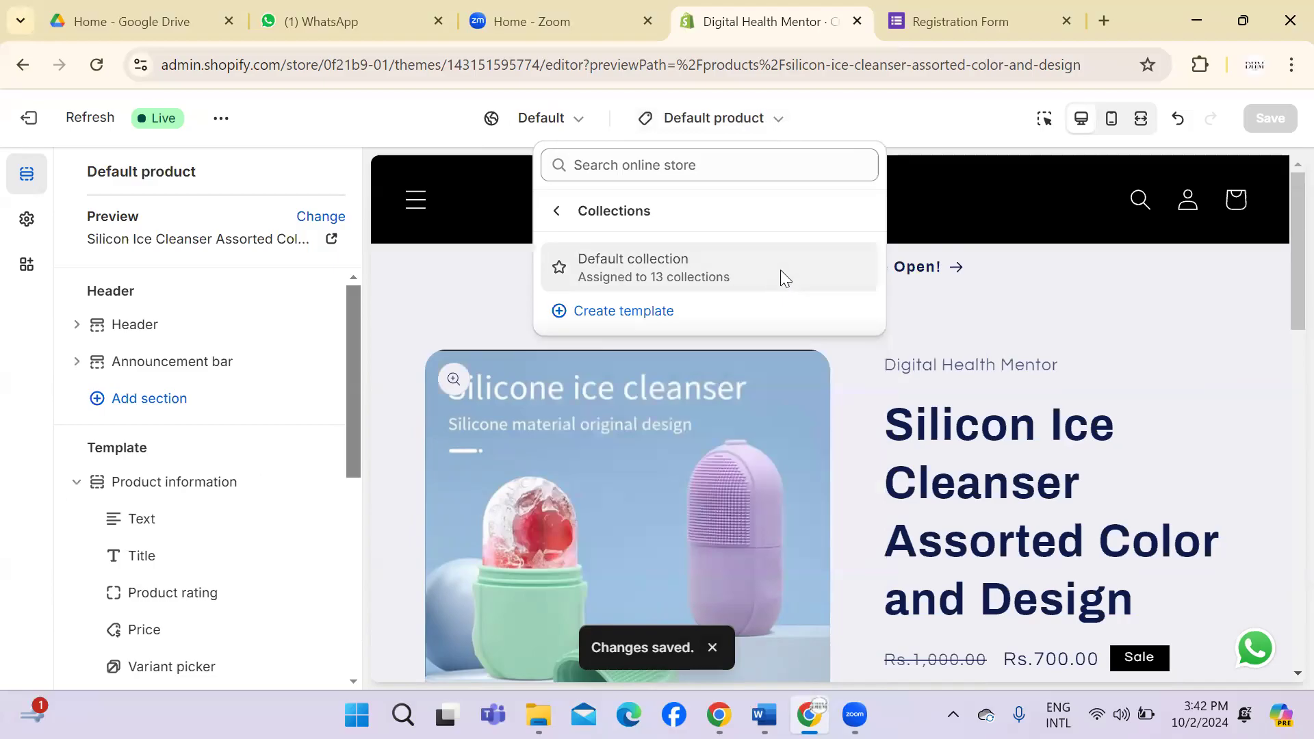
pyautogui.click(781, 272)
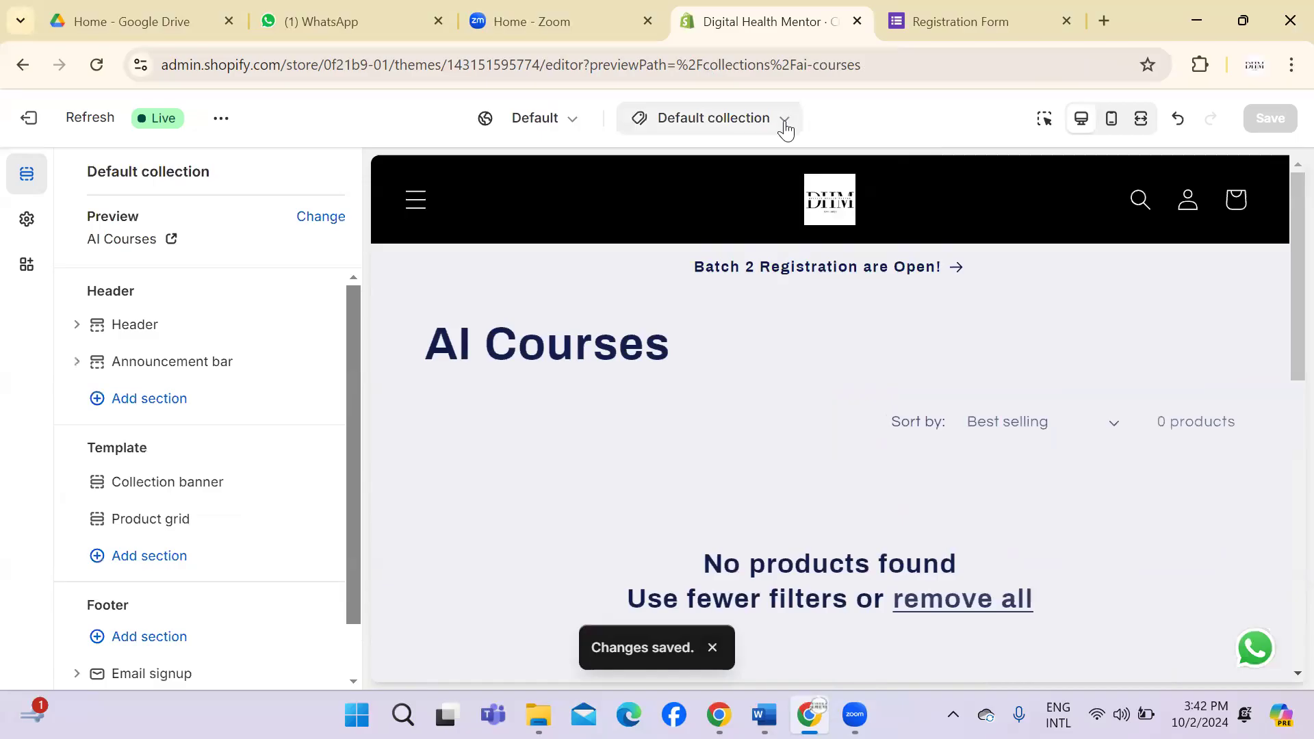
pyautogui.moveTo(1283, 218)
pyautogui.mouseDown()
pyautogui.moveTo(1282, 381)
pyautogui.moveTo(1282, 217)
pyautogui.mouseUp()
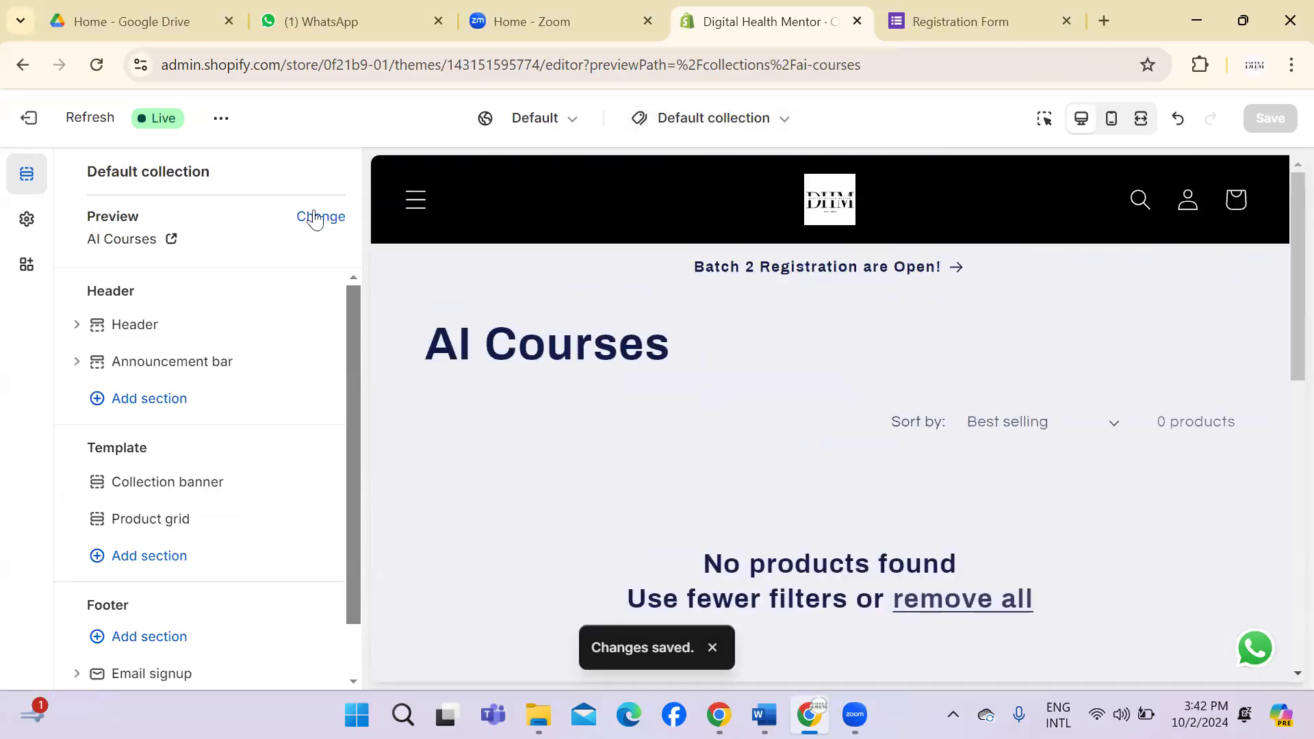
# Step: Change the previewed collection to Digital Marketing & Ecommerce Courses and look through its product listing
pyautogui.click(778, 136)
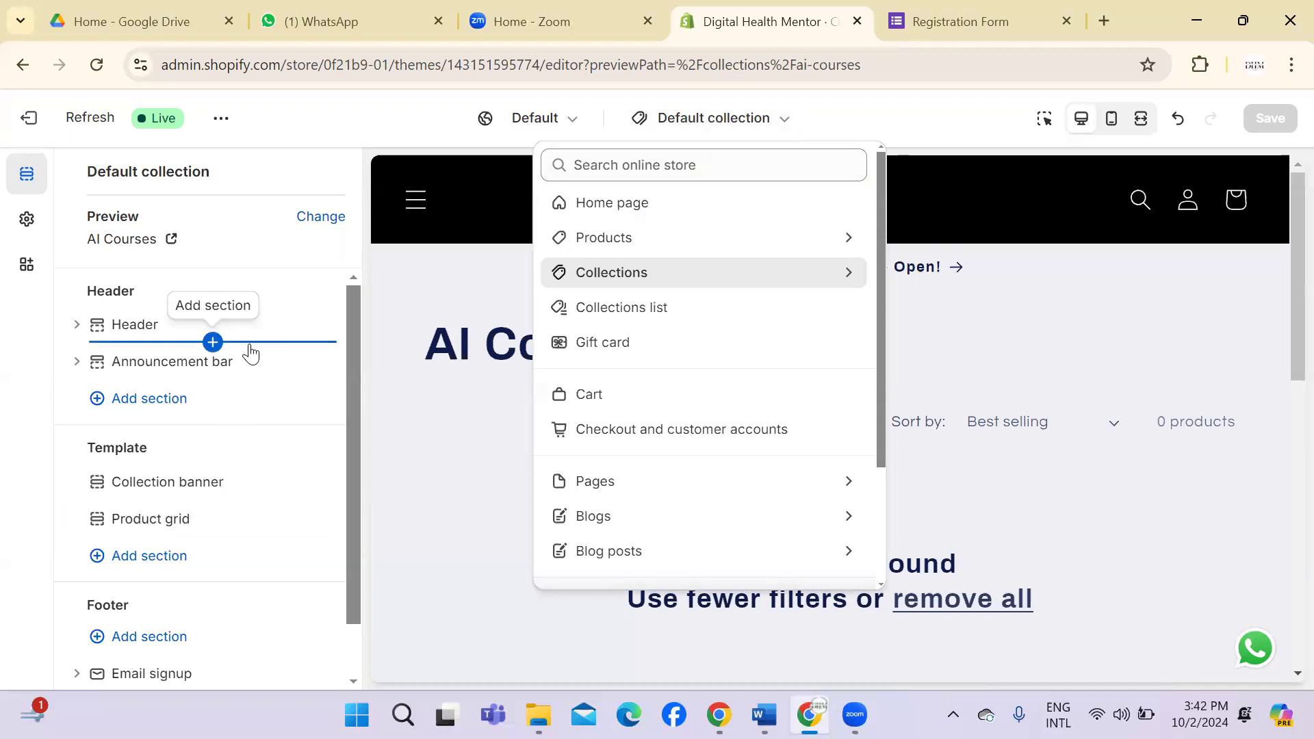
pyautogui.click(199, 521)
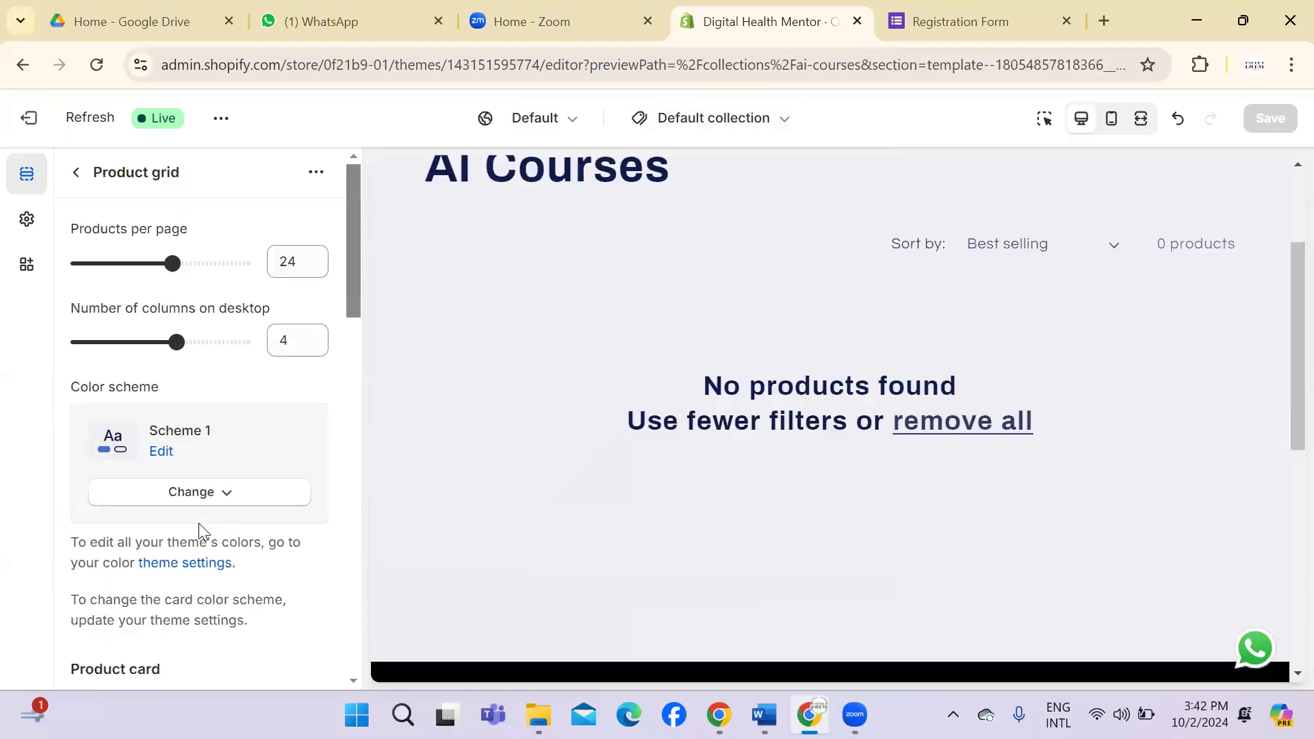
pyautogui.click(74, 176)
pyautogui.click(305, 221)
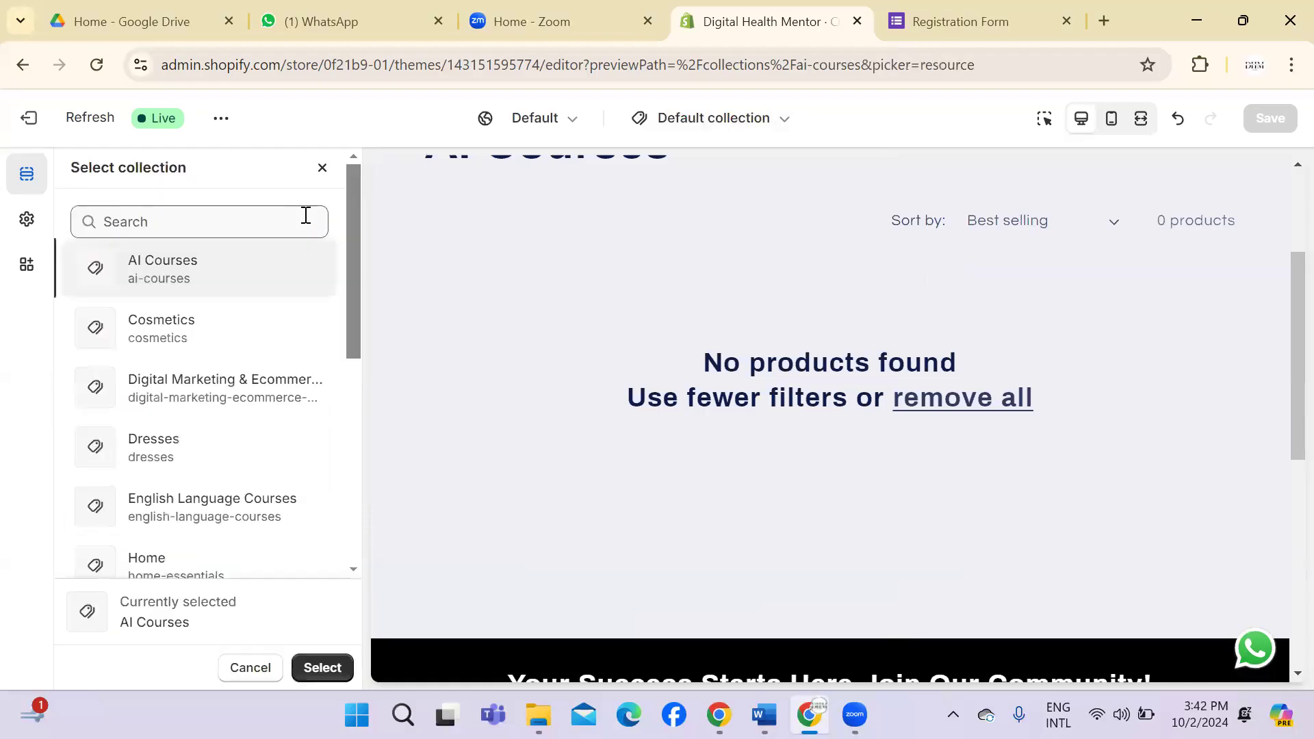
pyautogui.click(253, 401)
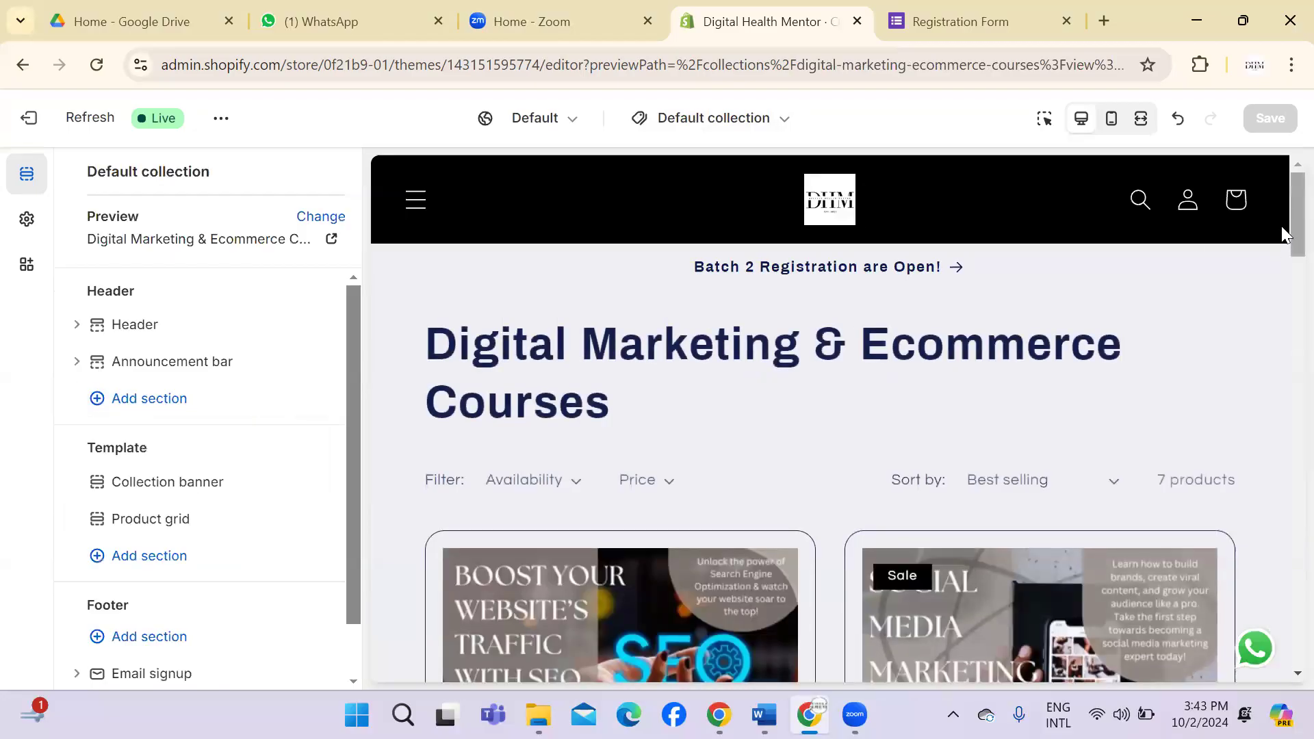
pyautogui.scroll(-3, 1281, 225)
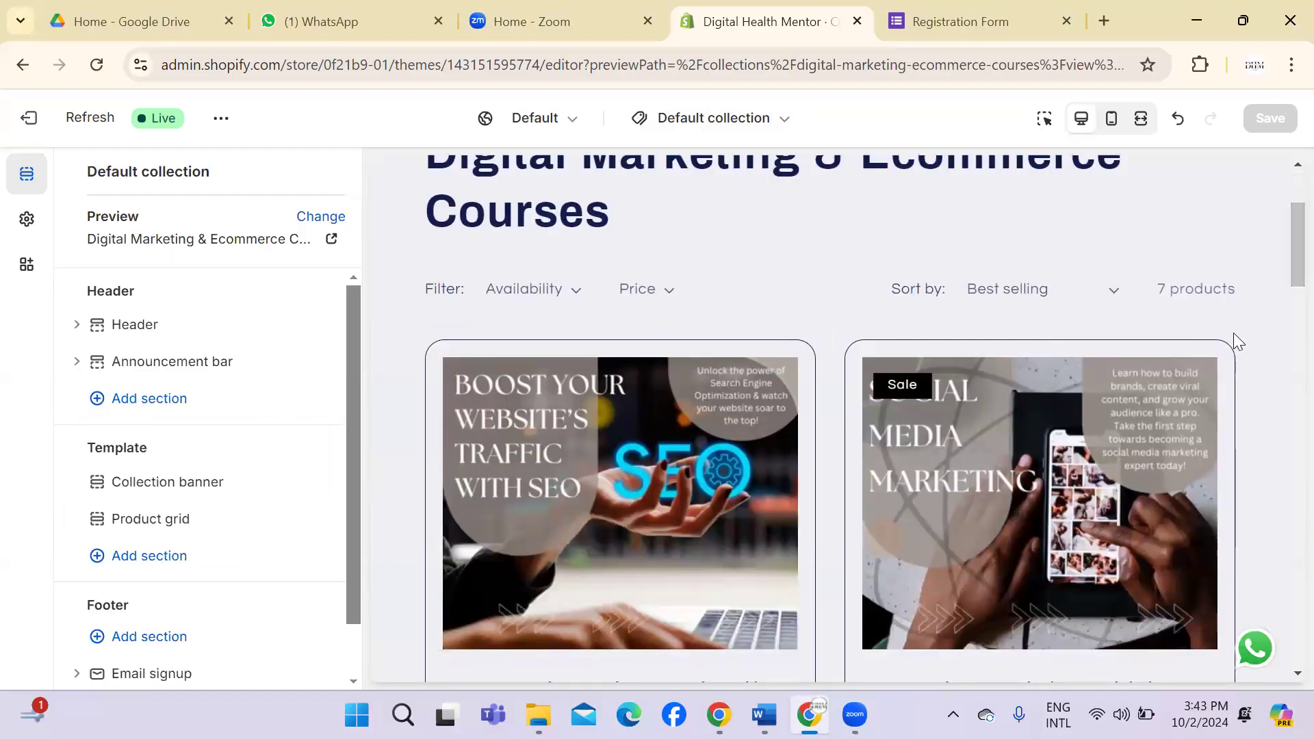
pyautogui.scroll(-3, 1281, 254)
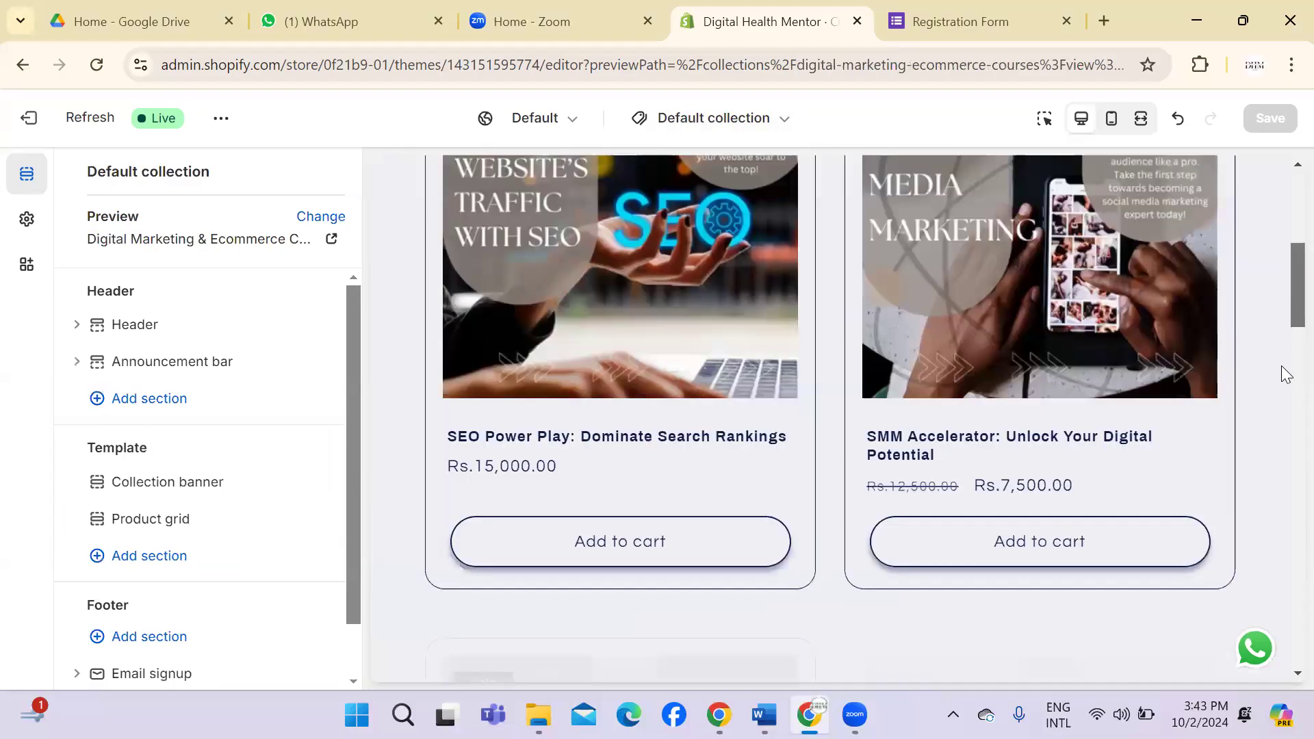
pyautogui.scroll(-10, 1282, 411)
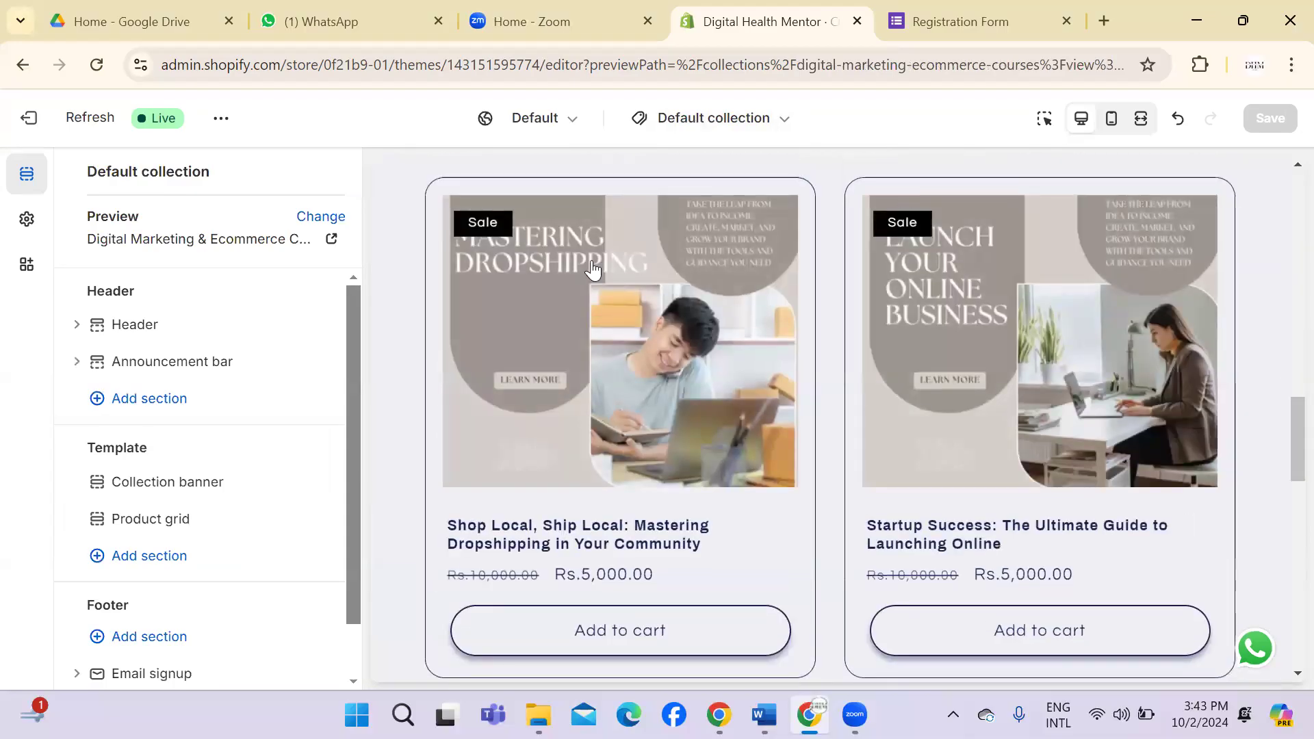
# Step: Set the Product grid's number of columns on desktop to 1, save the template and check the preview
pyautogui.click(169, 523)
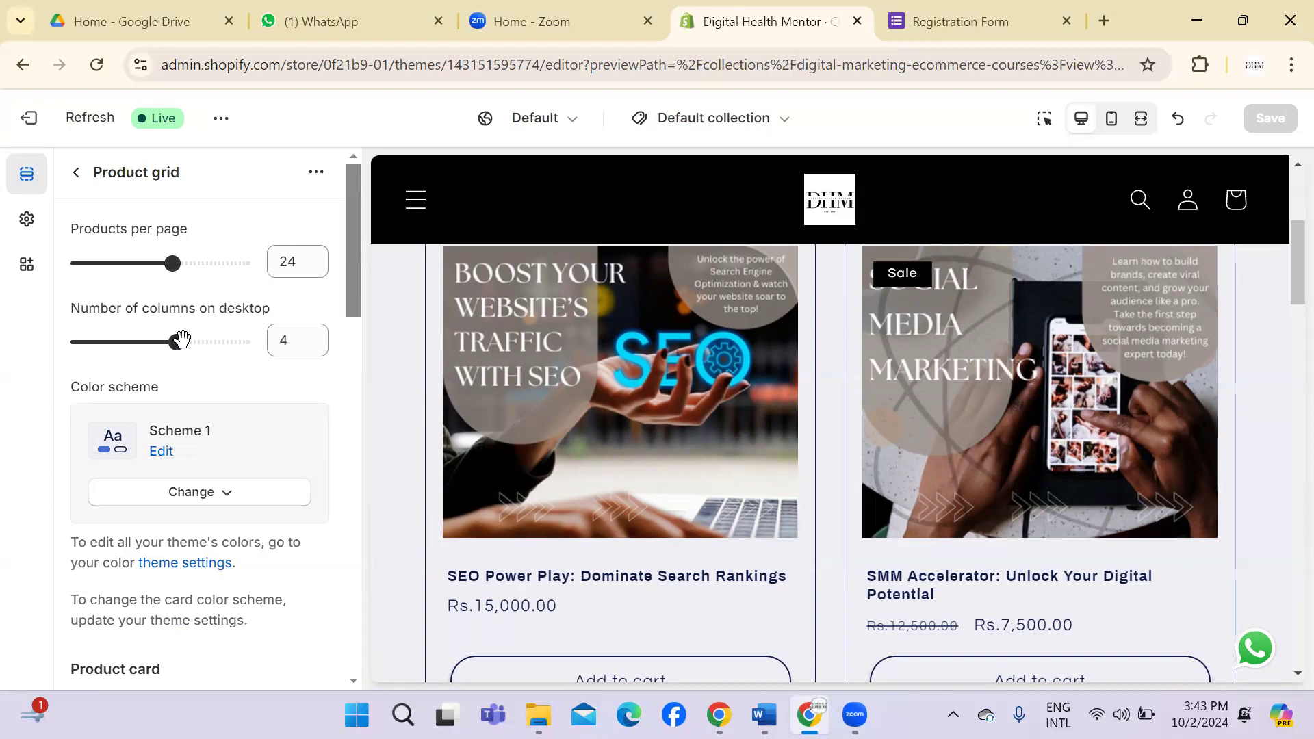
pyautogui.moveTo(177, 341); pyautogui.dragTo(69, 353)
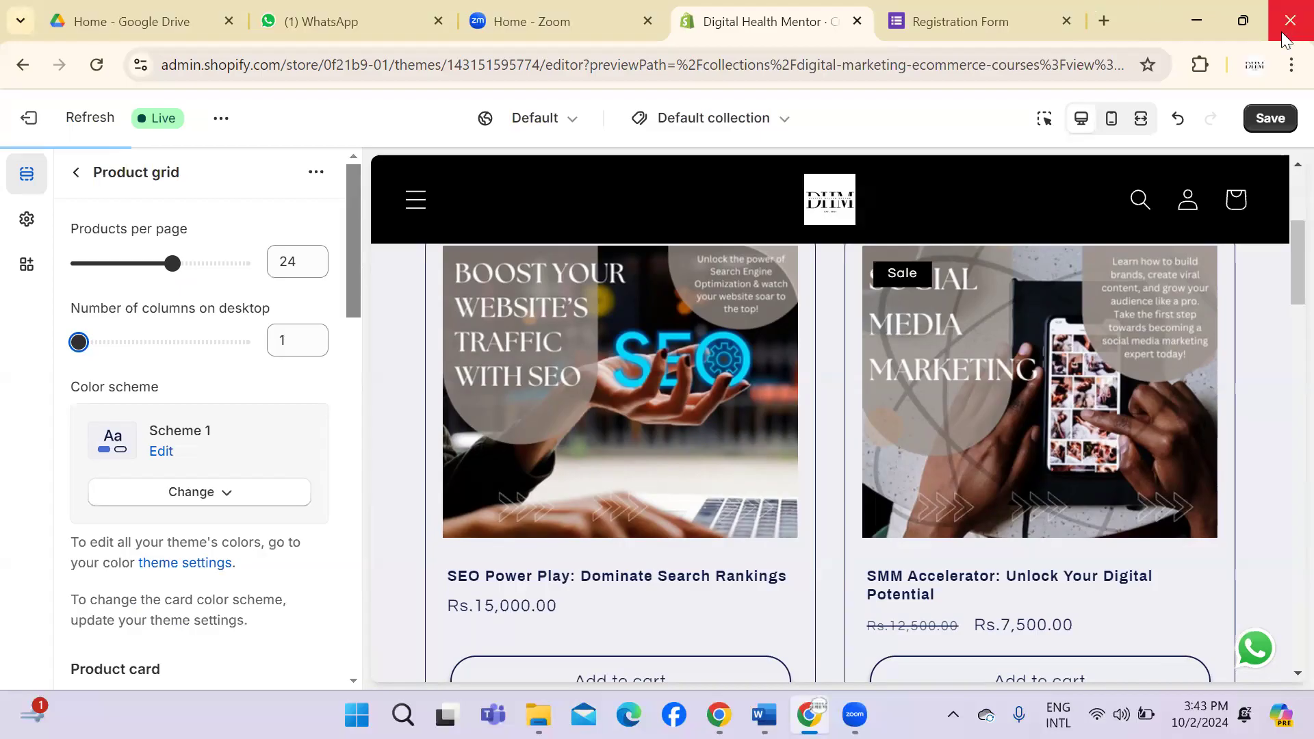
pyautogui.click(1270, 120)
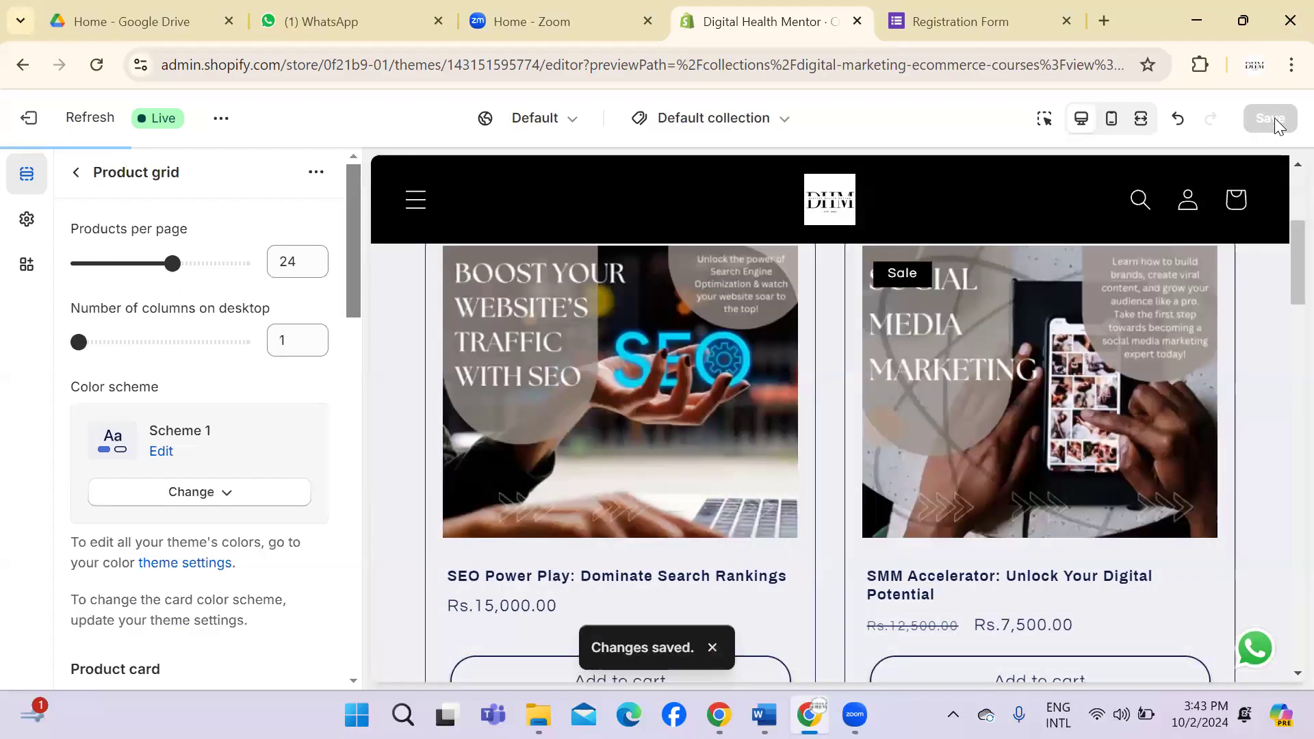
pyautogui.scroll(-10, 1283, 352)
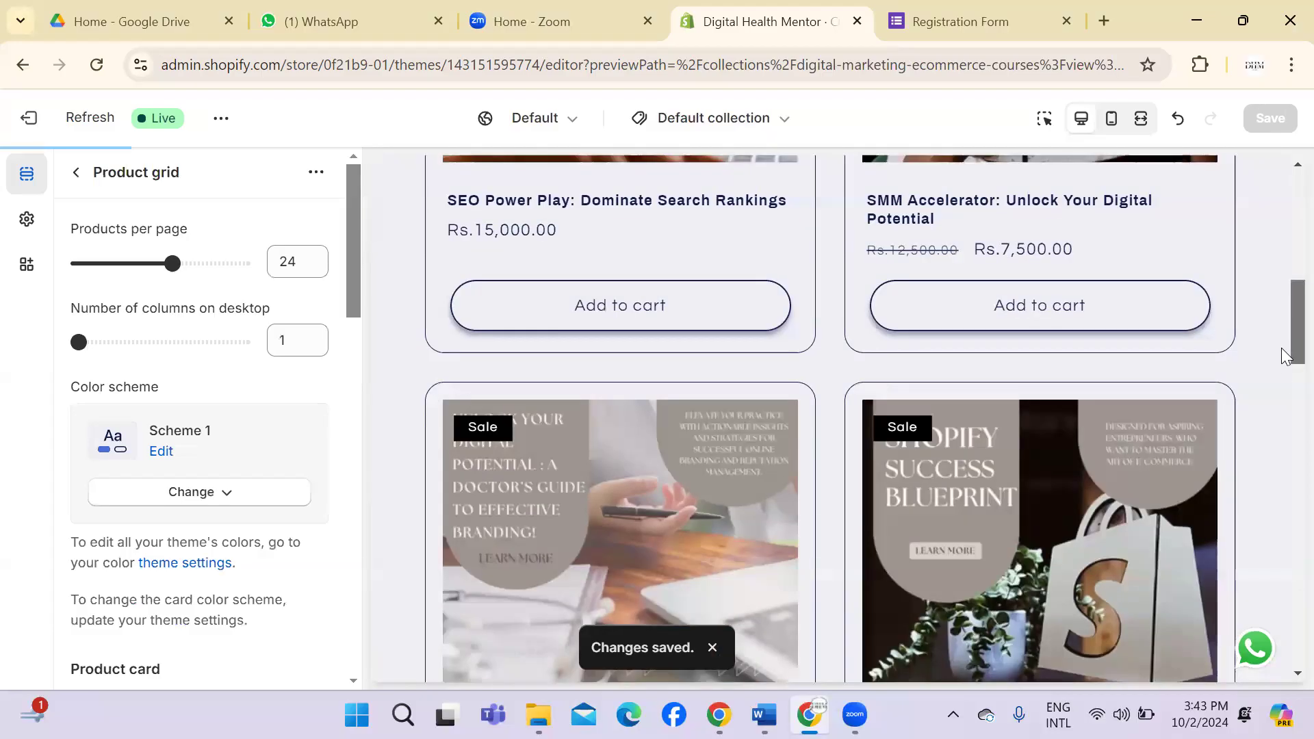
pyautogui.scroll(-2, 1285, 472)
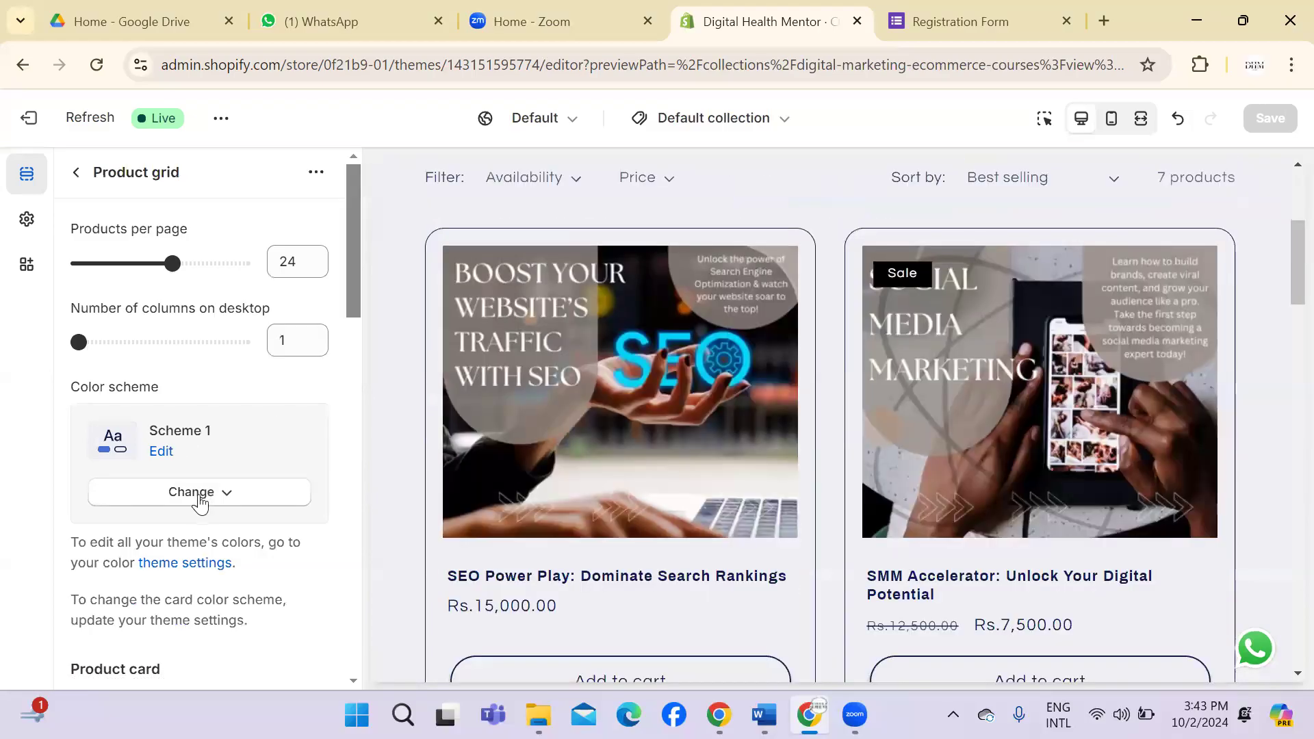
# Step: Review the Product grid's color schemes and its product card, filtering, sorting and mobile layout settings
pyautogui.click(200, 500)
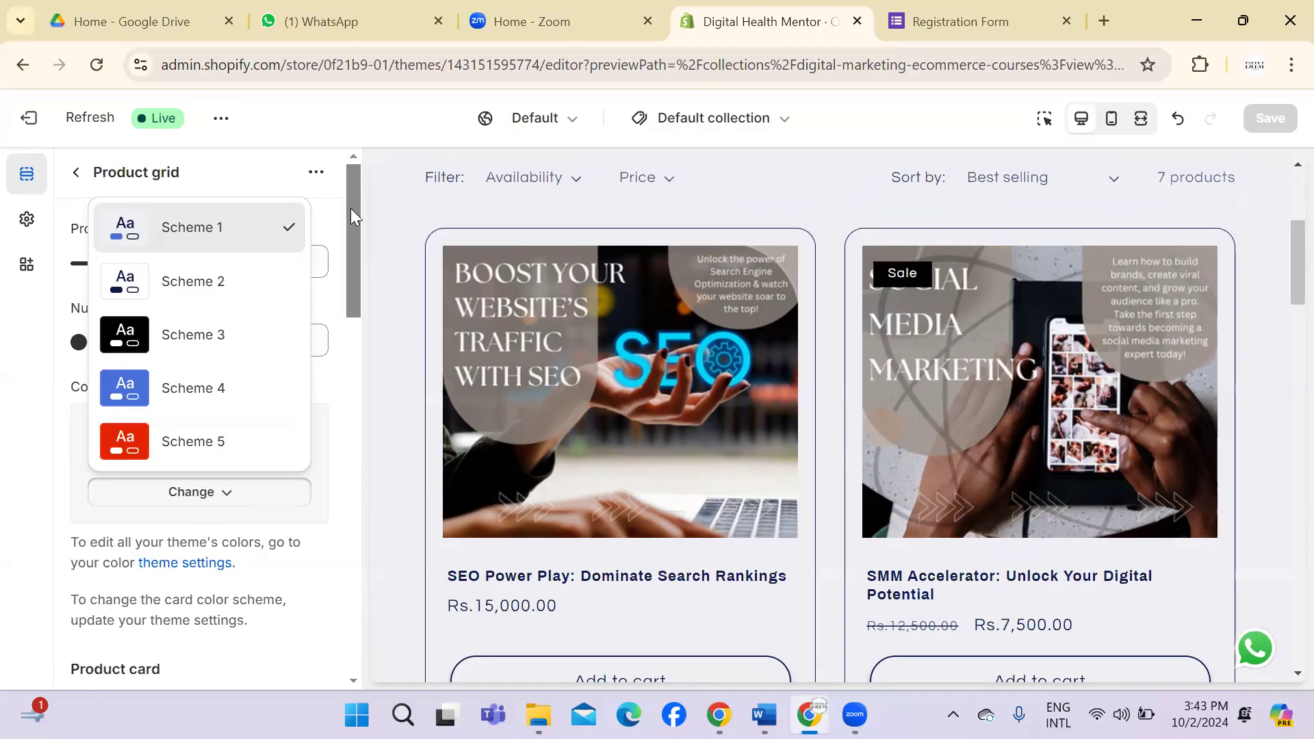
pyautogui.click(249, 195)
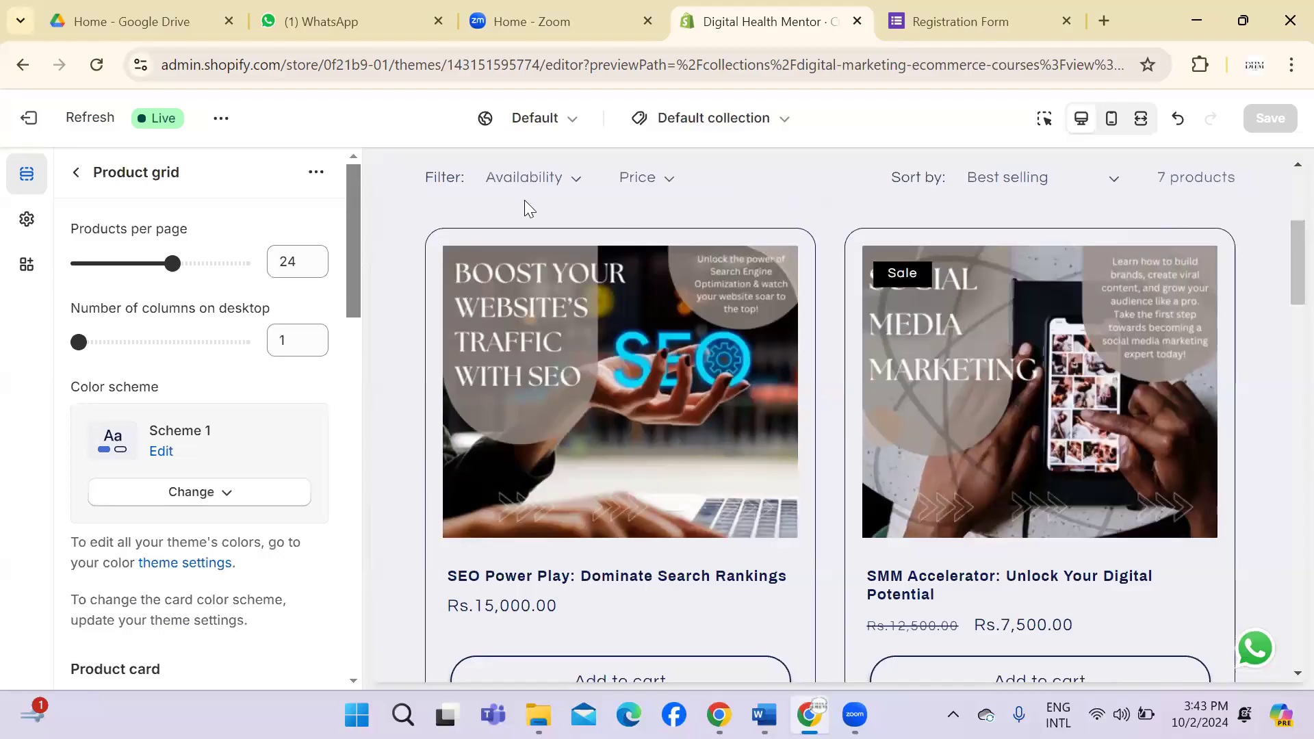
pyautogui.click(318, 172)
pyautogui.click(333, 301)
pyautogui.moveTo(349, 281); pyautogui.dragTo(363, 445)
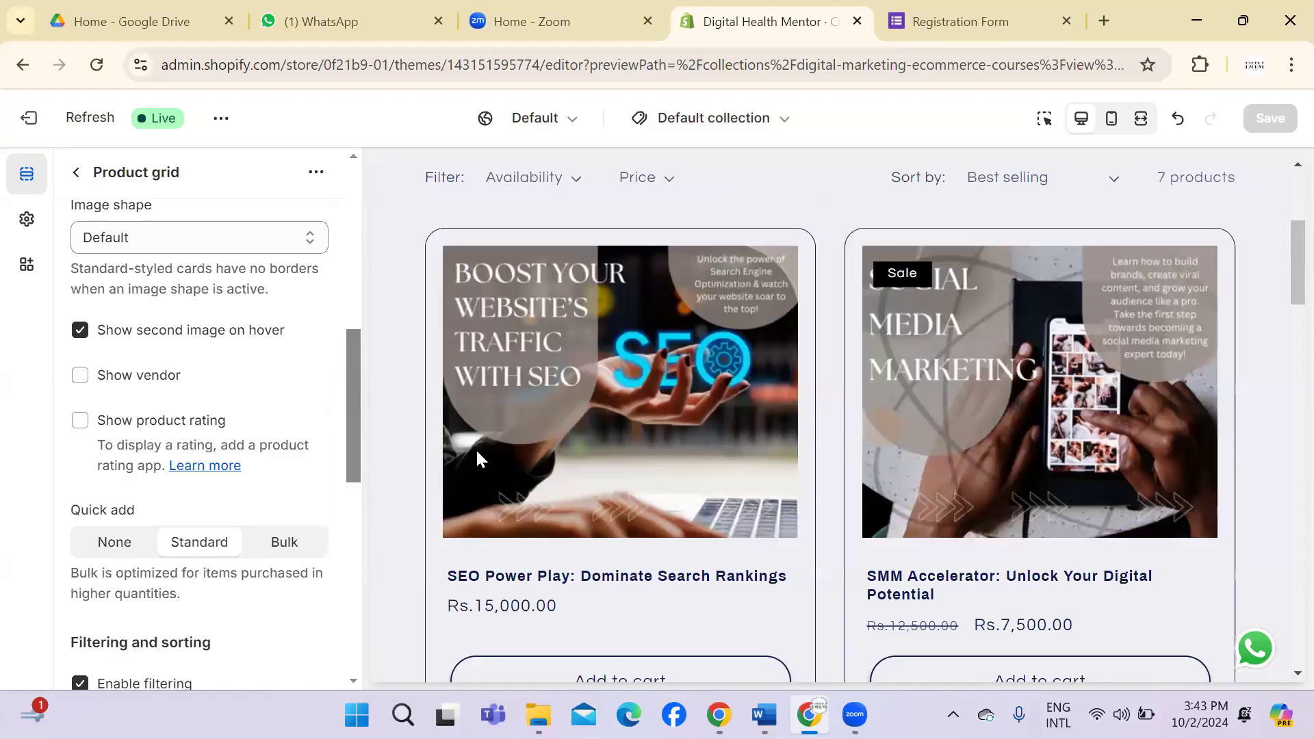
pyautogui.moveTo(350, 411); pyautogui.dragTo(356, 540)
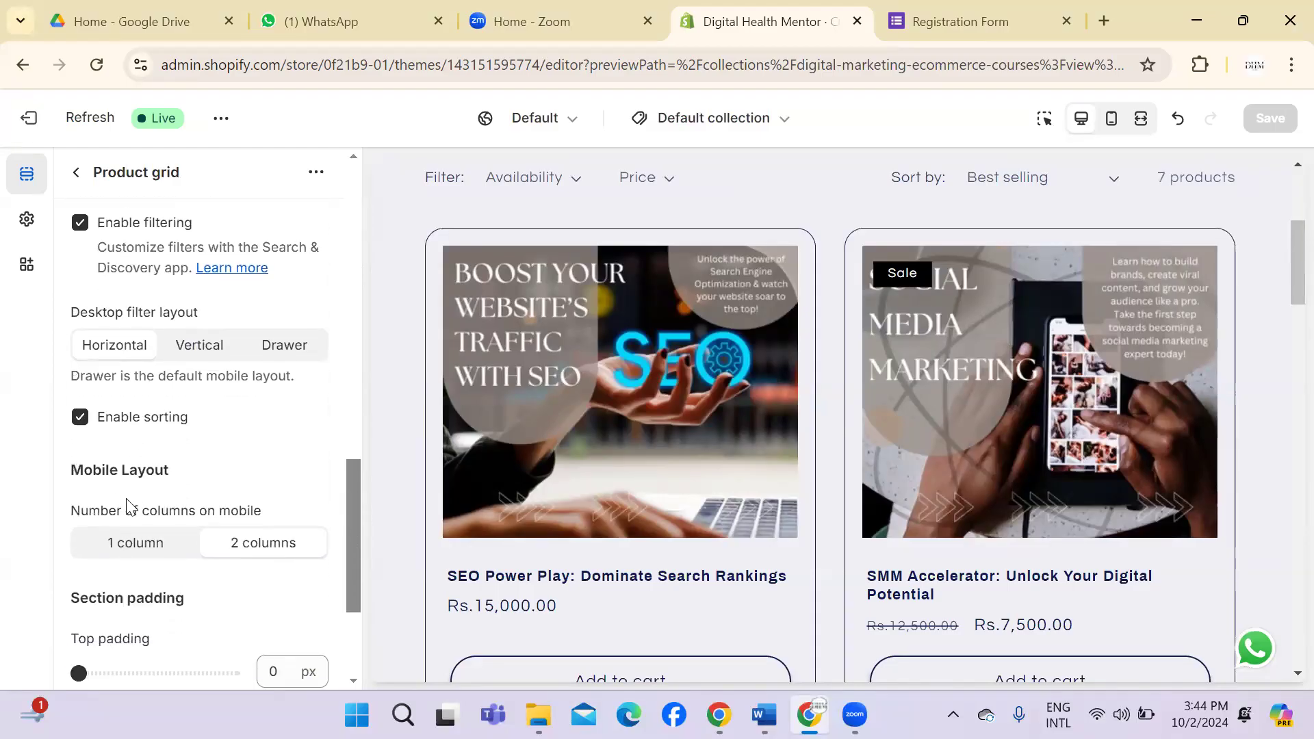
# Step: Try the Product grid with 1 column on mobile and check the product listing in the mobile preview
pyautogui.click(122, 550)
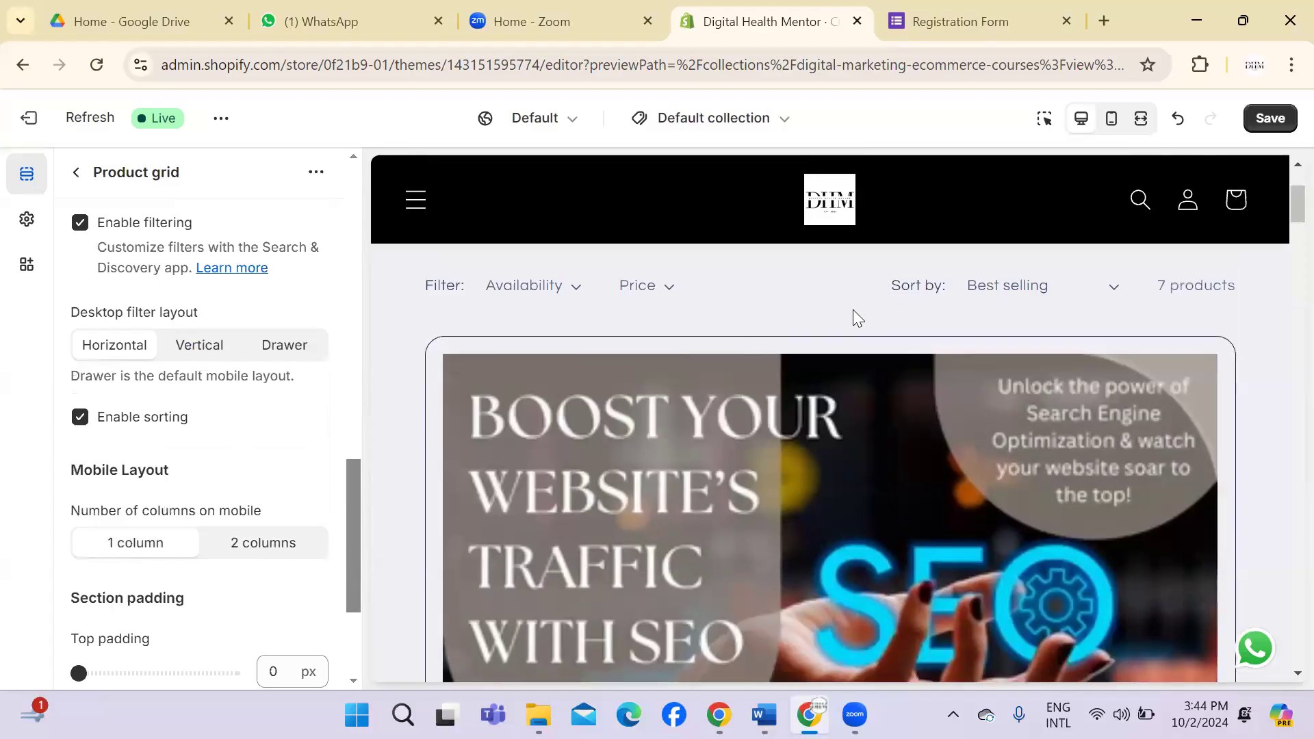
pyautogui.click(1111, 117)
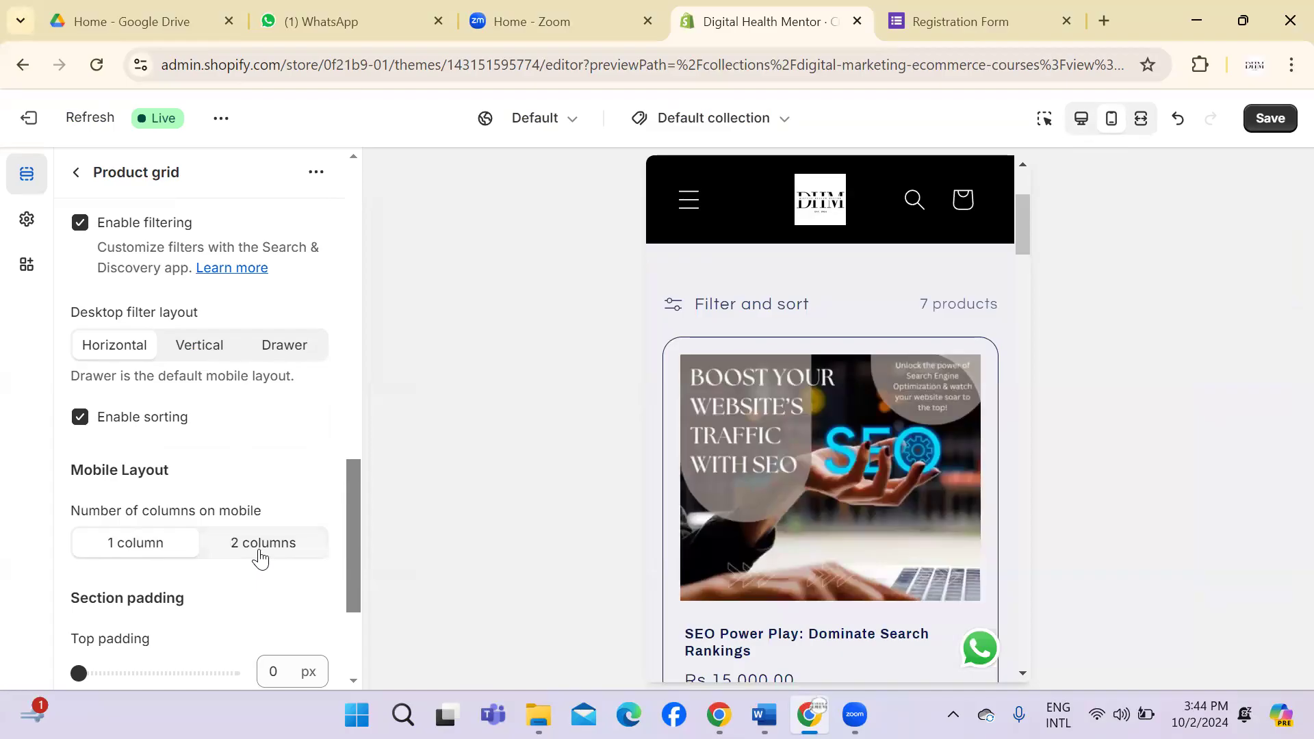
pyautogui.moveTo(1026, 222); pyautogui.dragTo(1040, 305)
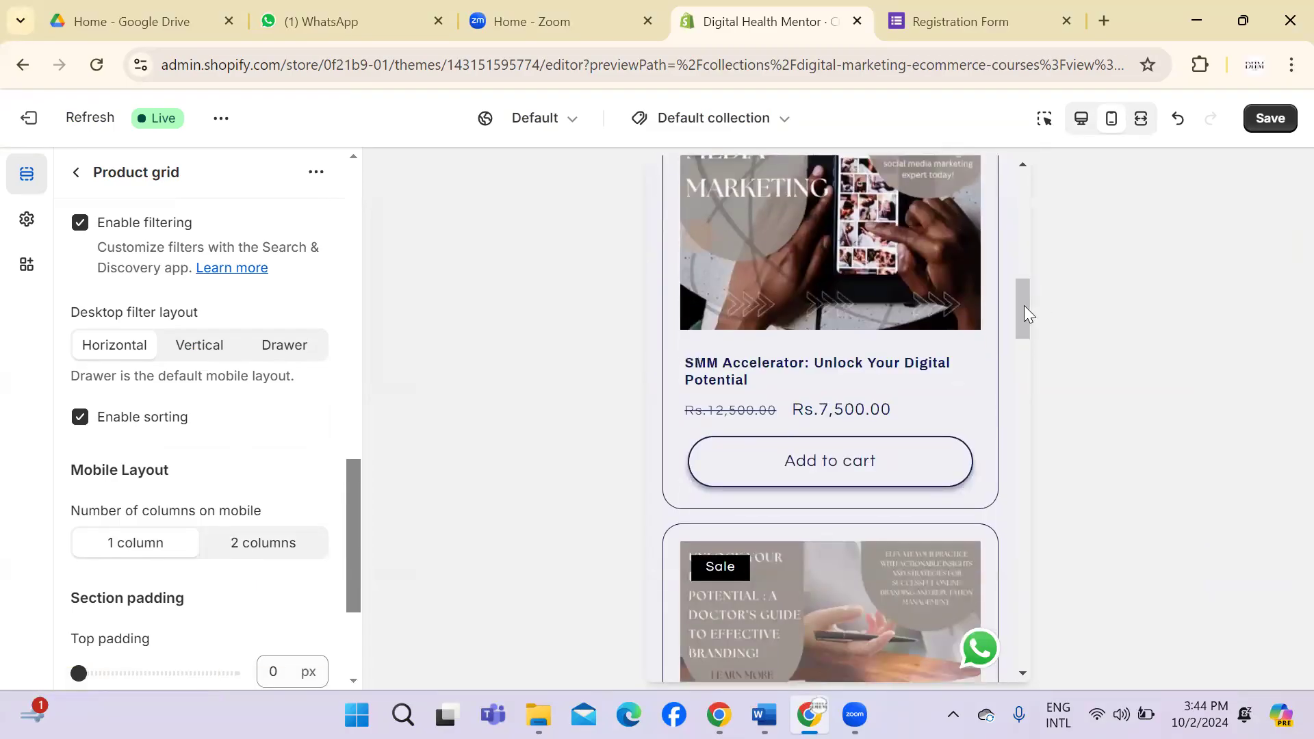
# Step: Set the Product grid's number of columns on mobile to 2 and look over the mobile layout and section padding settings
pyautogui.click(254, 553)
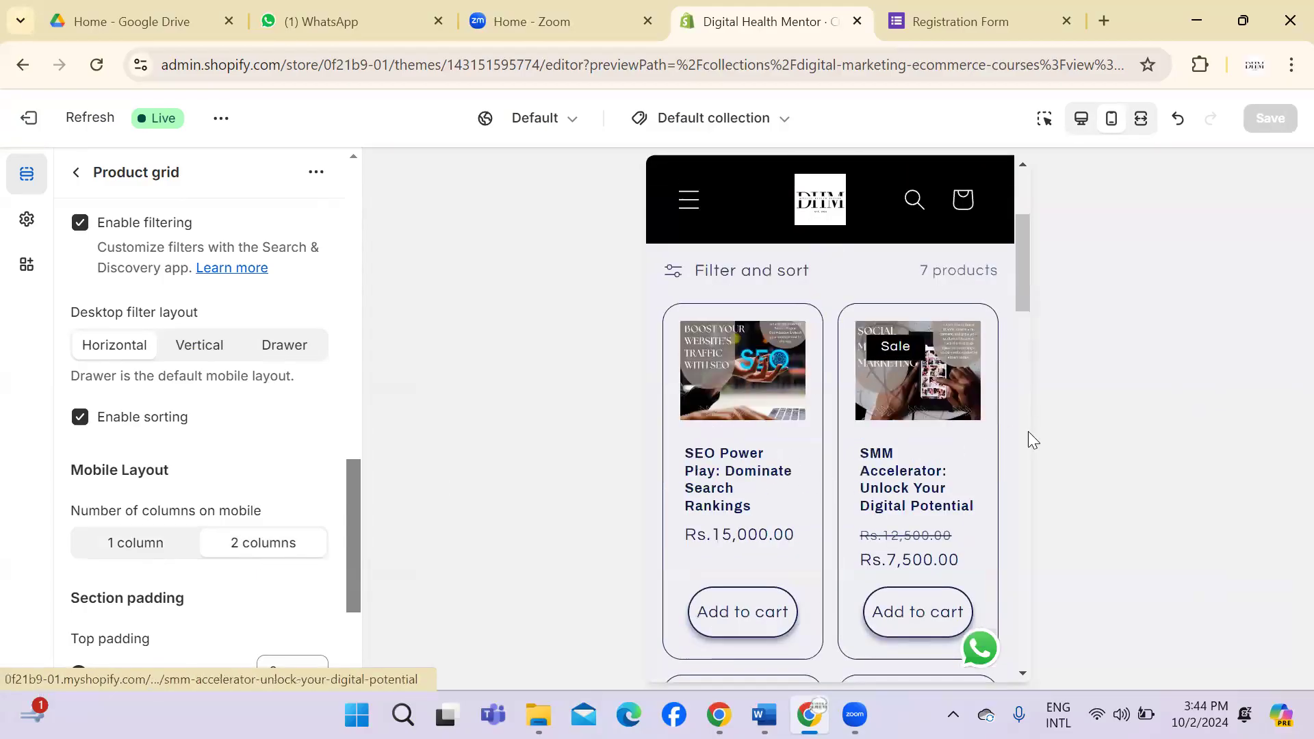
pyautogui.moveTo(355, 527); pyautogui.dragTo(356, 592)
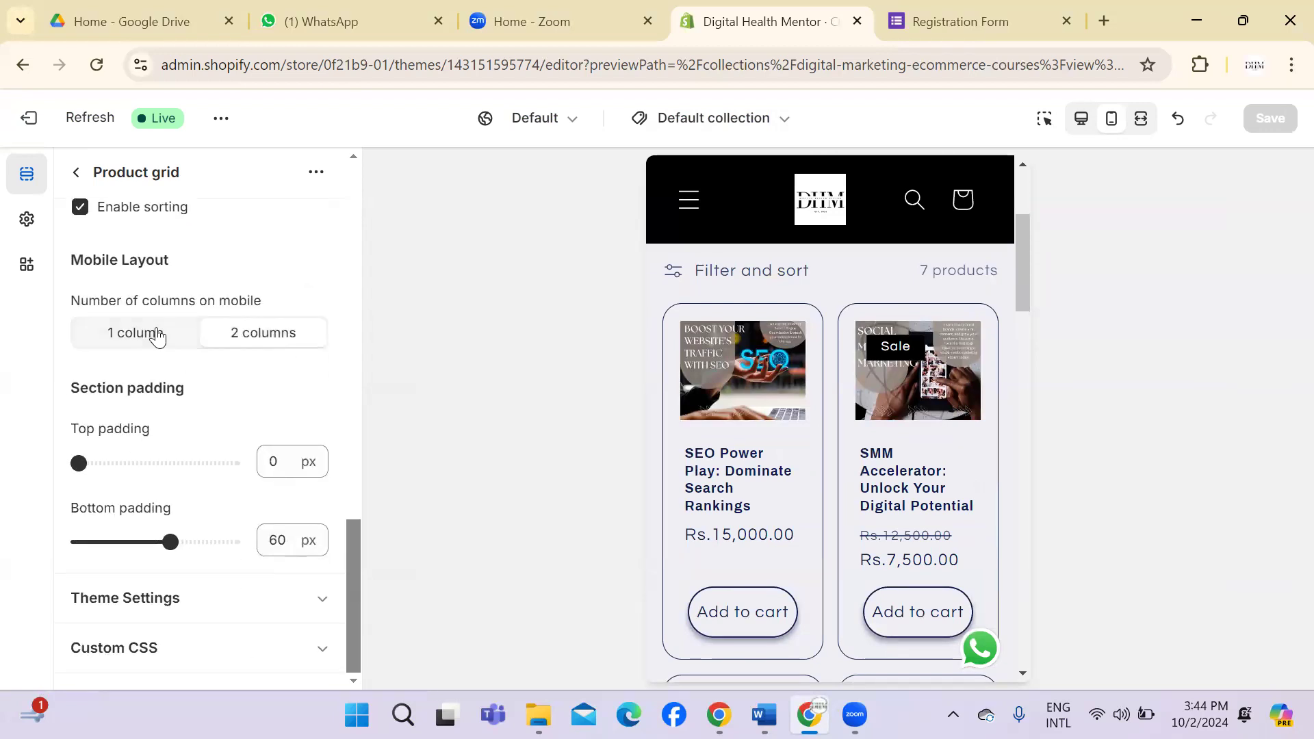
pyautogui.moveTo(173, 262); pyautogui.dragTo(67, 254)
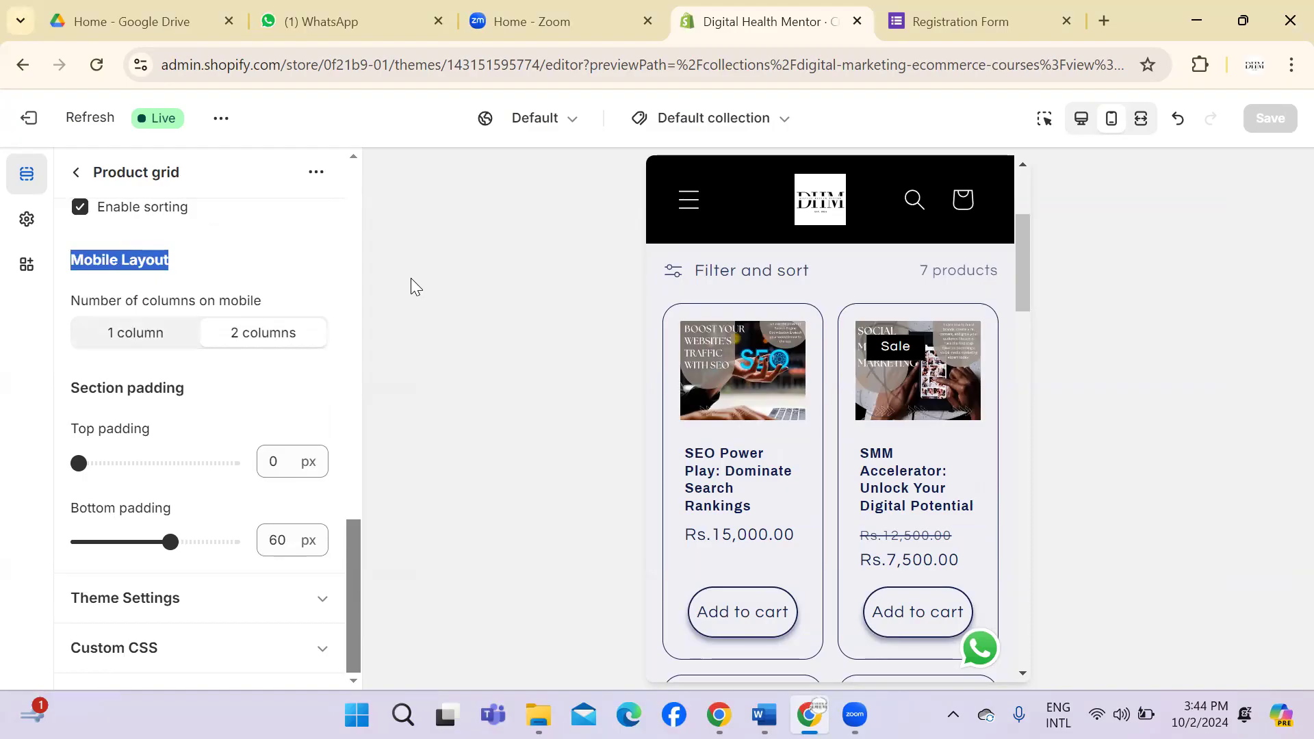
# Step: Switch the theme editor to the Cart template and look through its mobile preview
pyautogui.click(731, 123)
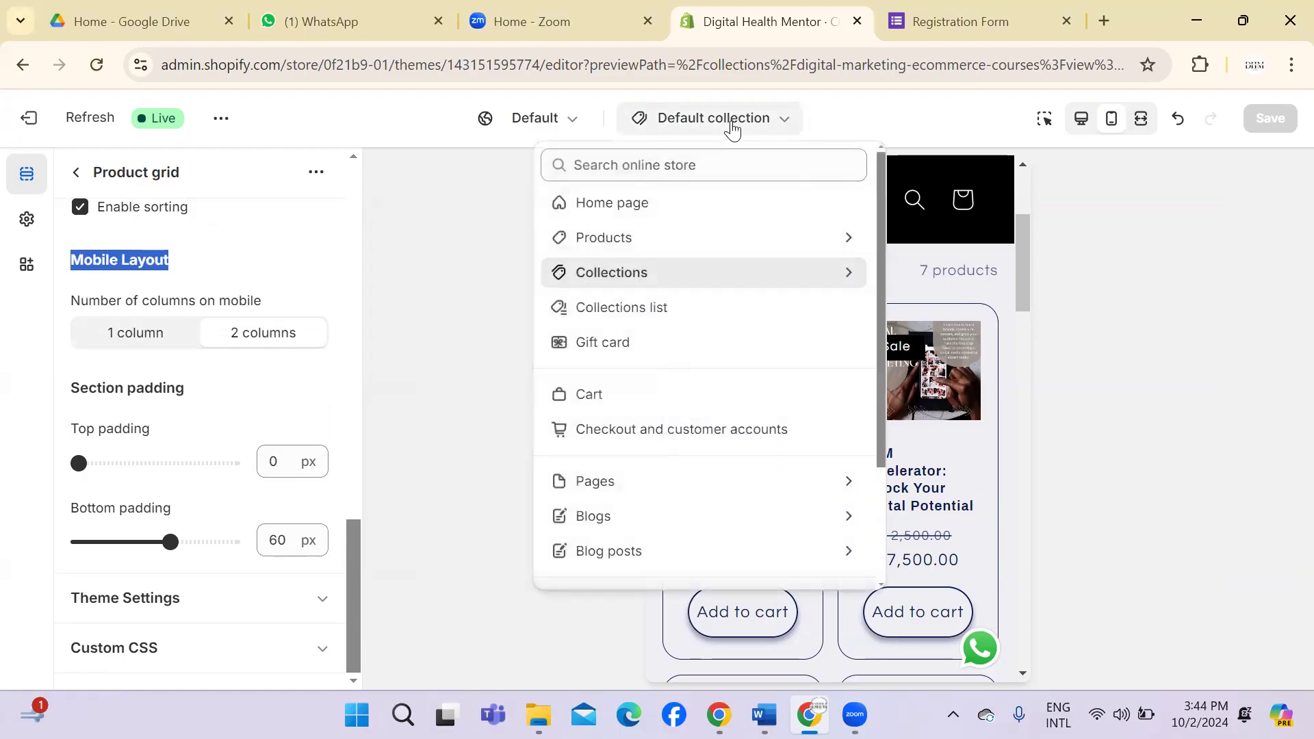
pyautogui.click(676, 404)
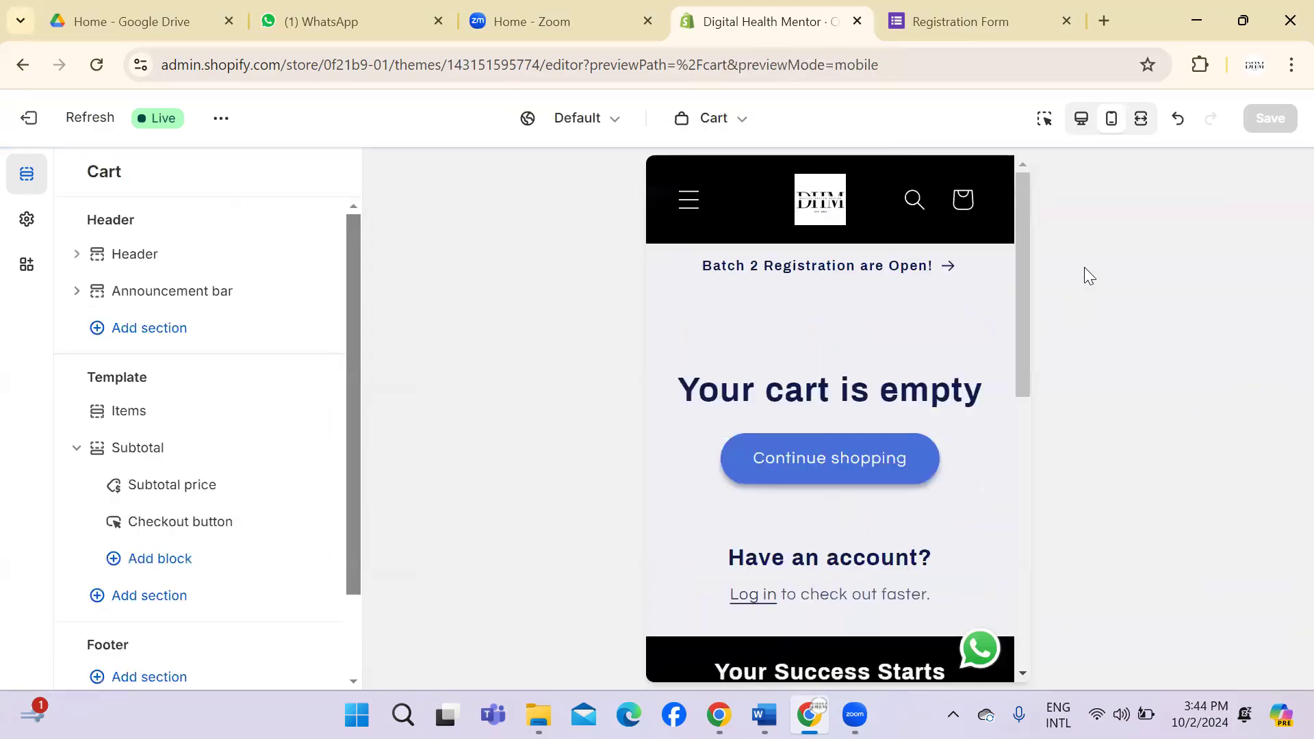
pyautogui.moveTo(1024, 222); pyautogui.dragTo(1047, 355)
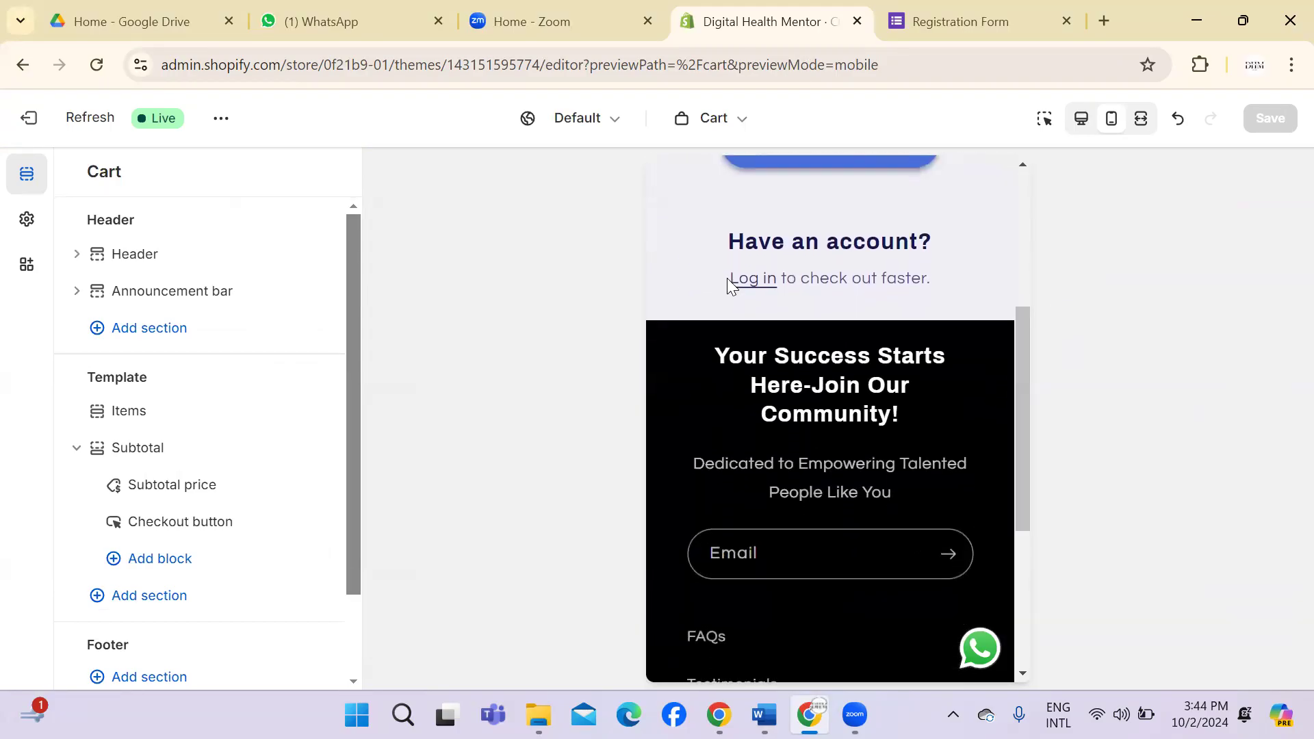
pyautogui.scroll(5, 1023, 342)
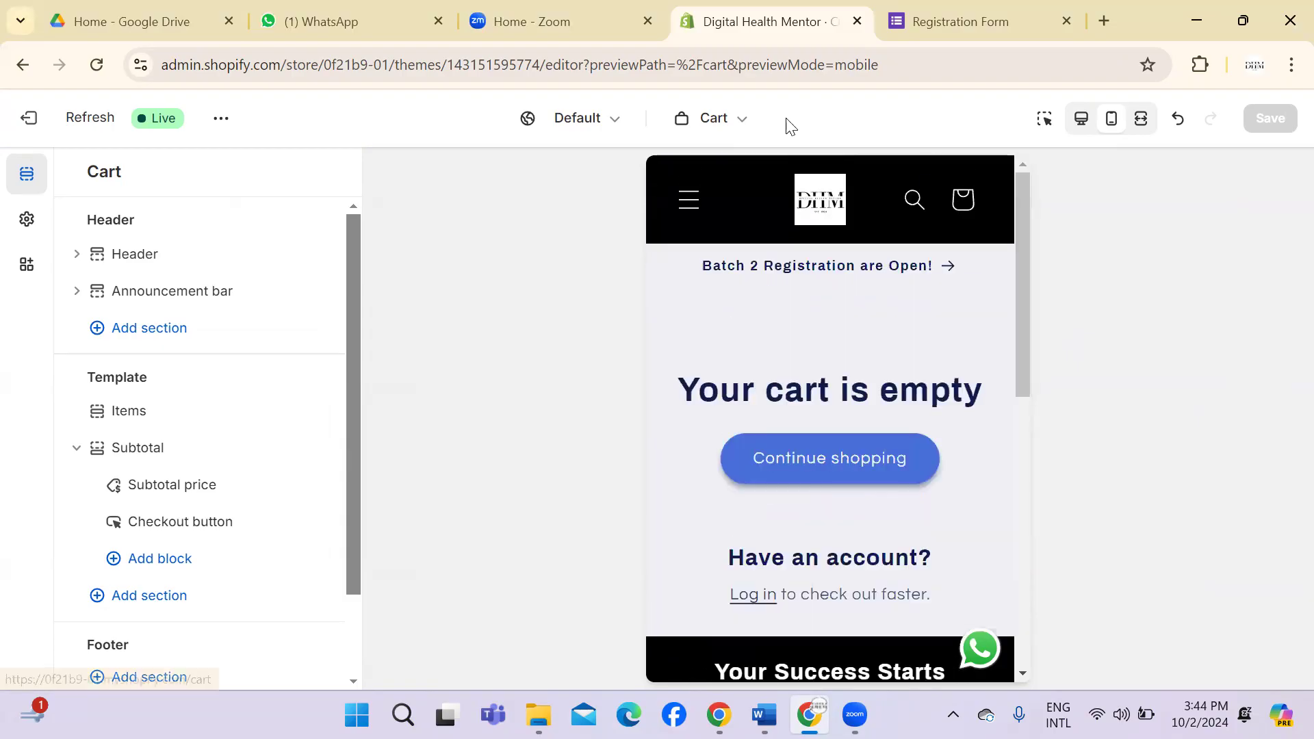
# Step: Open the checkout and customer accounts editor and look through the checkout page's contact, delivery, shipping and payment sections
pyautogui.click(734, 117)
pyautogui.click(676, 438)
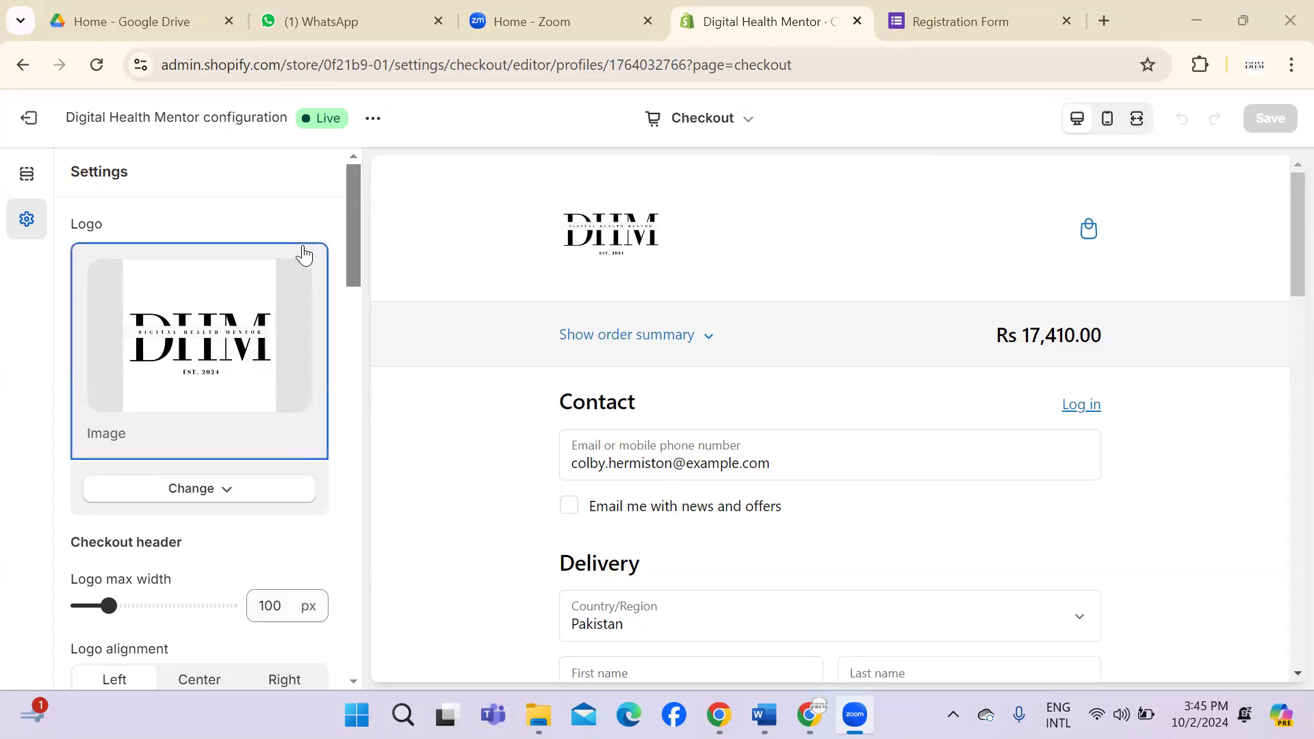
pyautogui.click(740, 126)
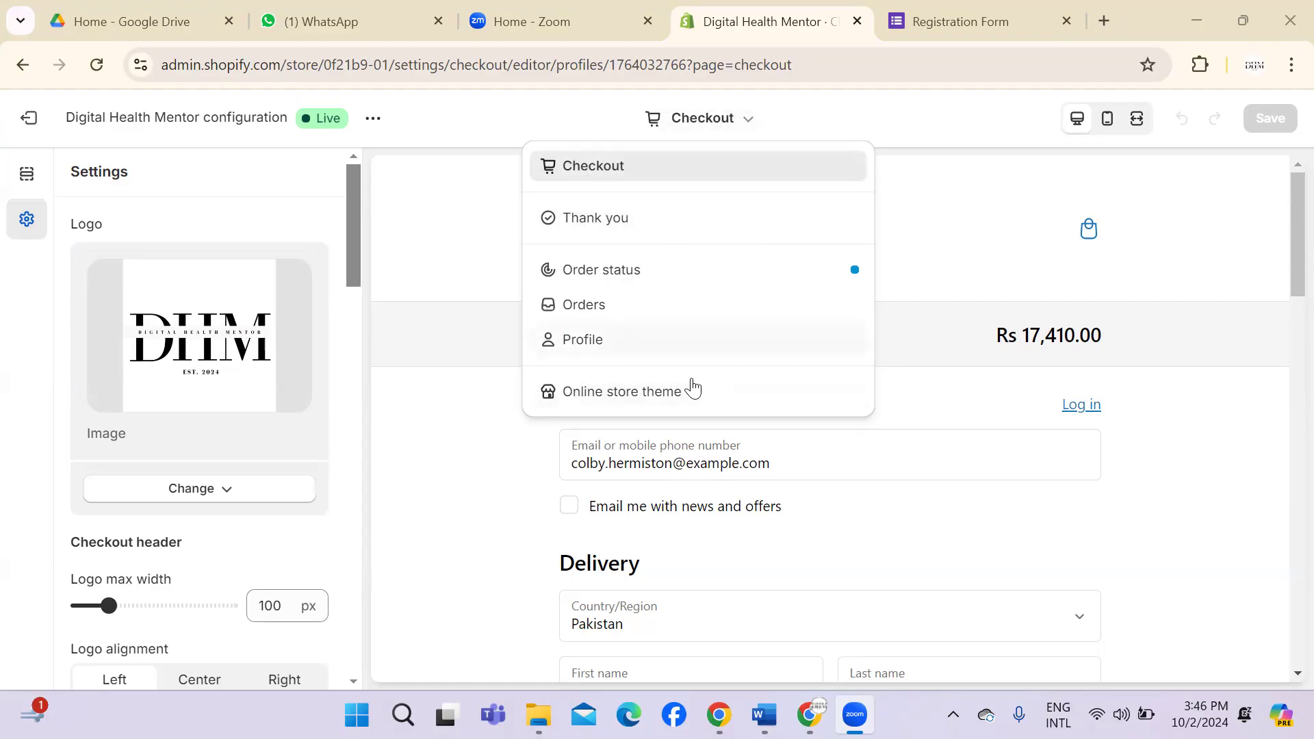
pyautogui.click(1020, 202)
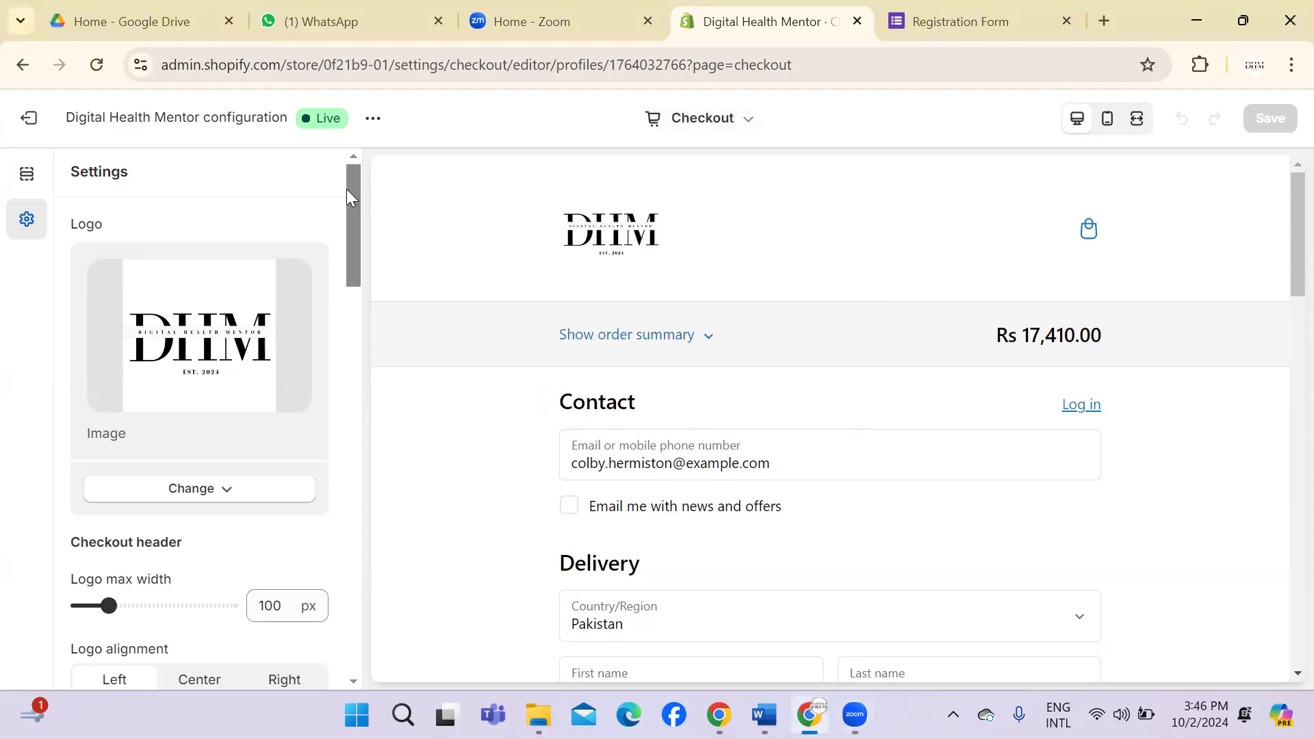
pyautogui.moveTo(350, 185)
pyautogui.mouseDown()
pyautogui.moveTo(360, 230)
pyautogui.moveTo(364, 188)
pyautogui.mouseUp()
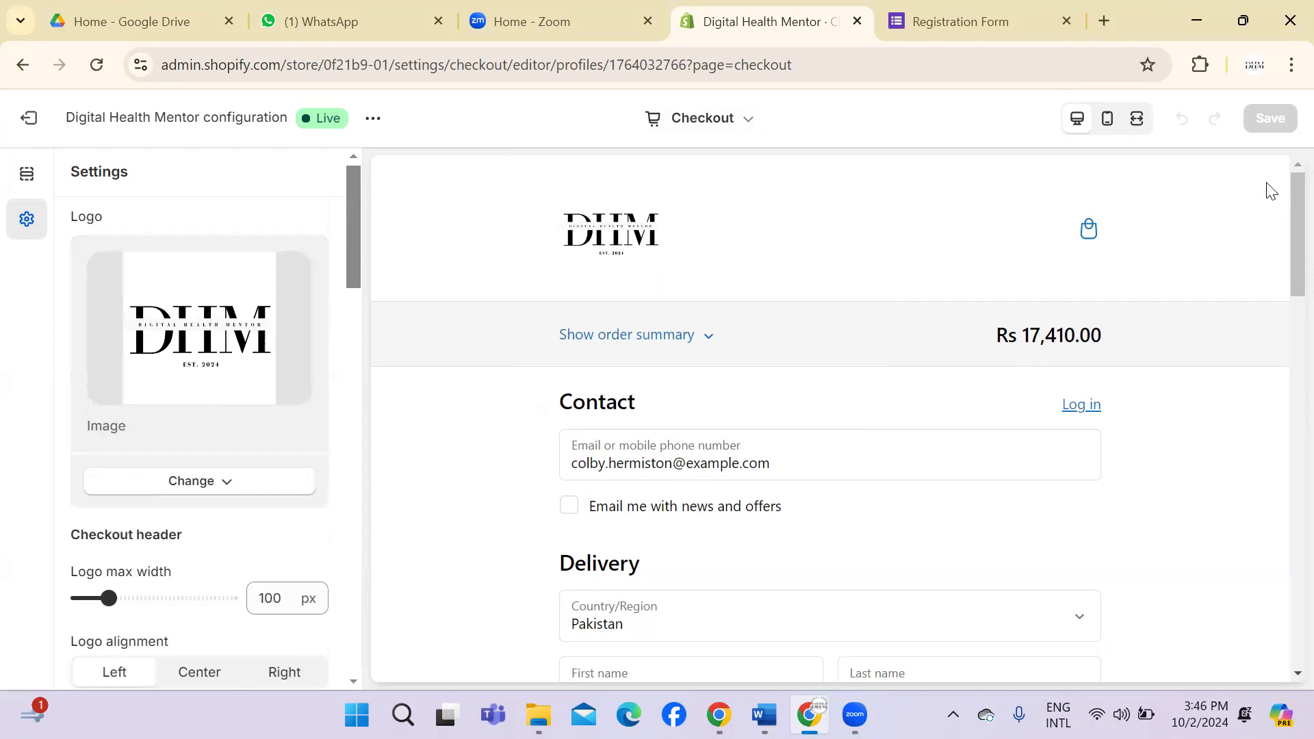
pyautogui.moveTo(1281, 186); pyautogui.dragTo(1281, 282)
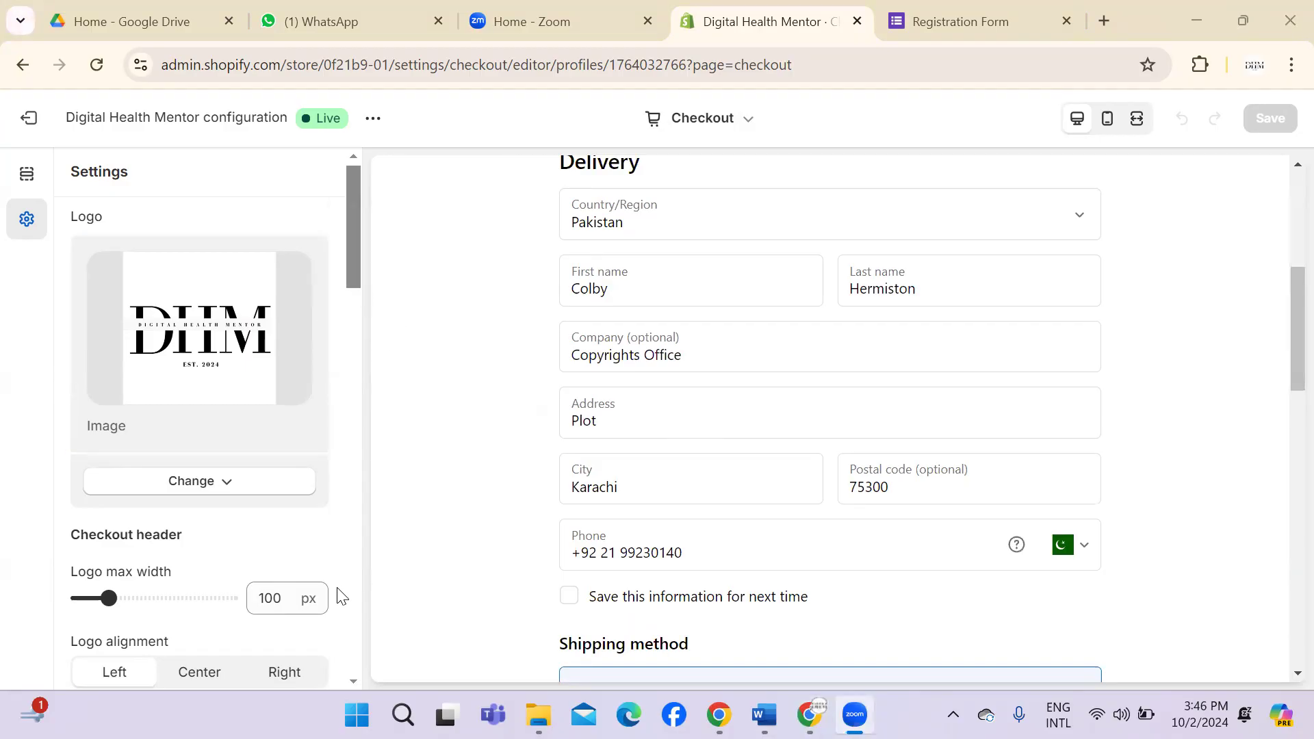
pyautogui.moveTo(1281, 337); pyautogui.dragTo(1282, 458)
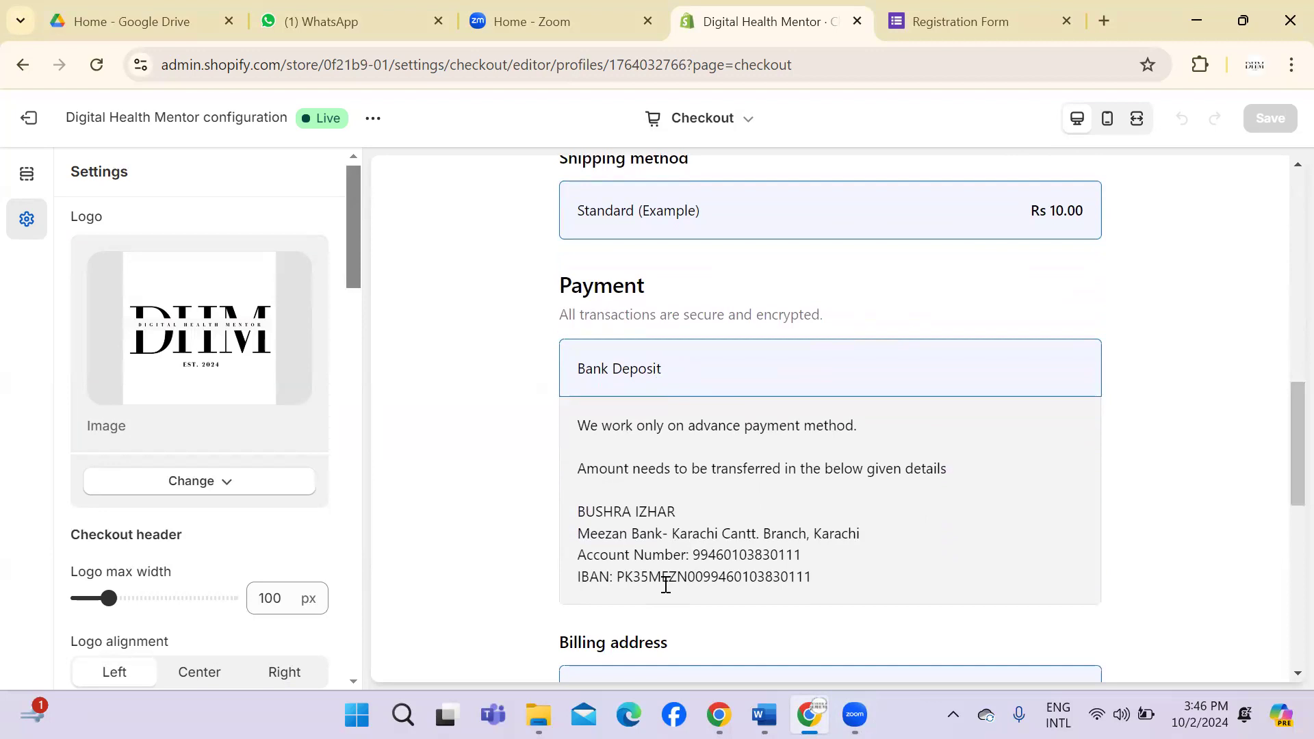
pyautogui.moveTo(1282, 431); pyautogui.dragTo(1281, 419)
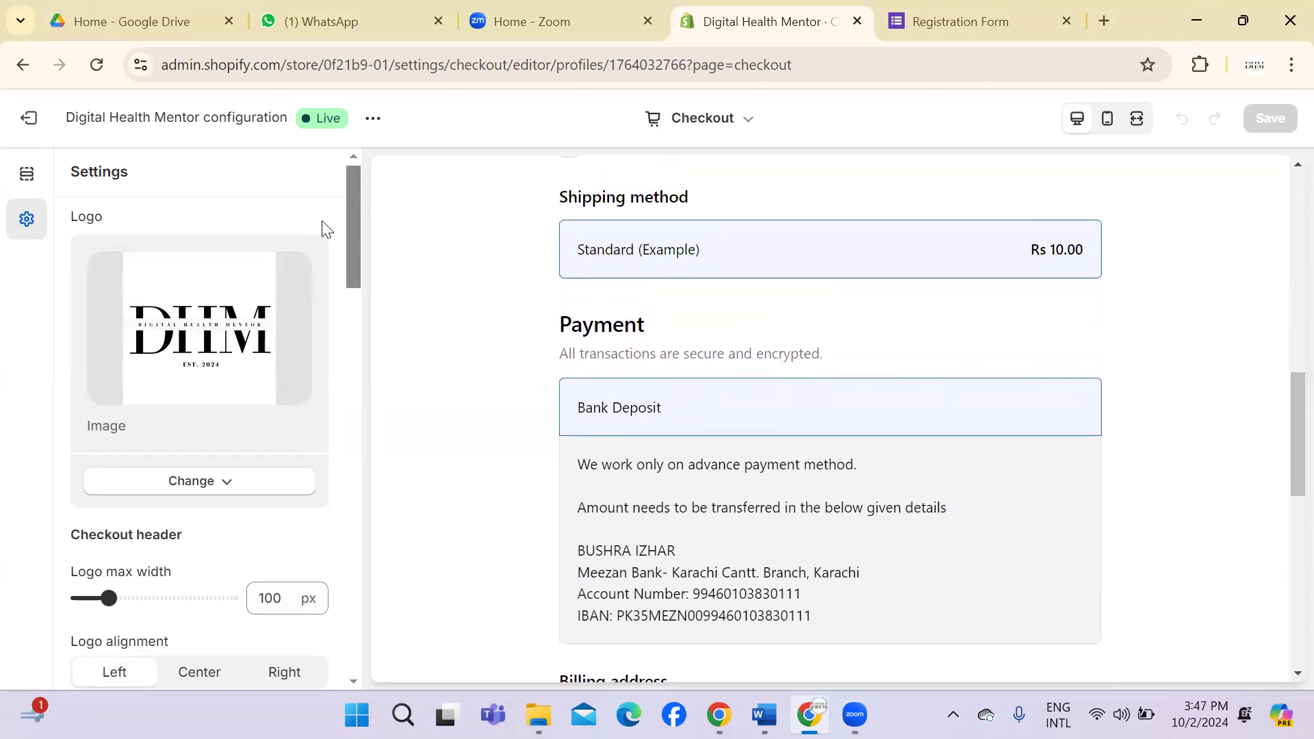
# Step: Review the checkout's layout options, typography and color settings, and the billing address and order summary in the preview
pyautogui.moveTo(349, 210); pyautogui.dragTo(340, 594)
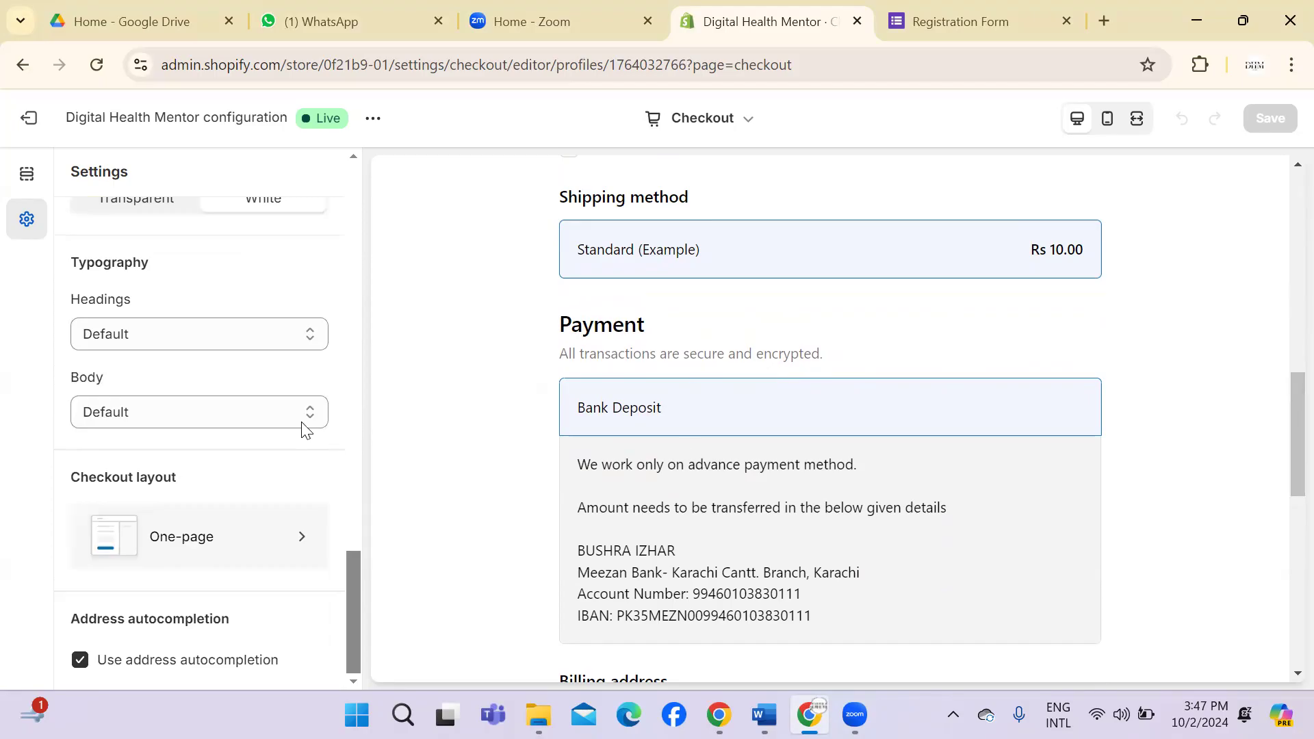
pyautogui.click(236, 538)
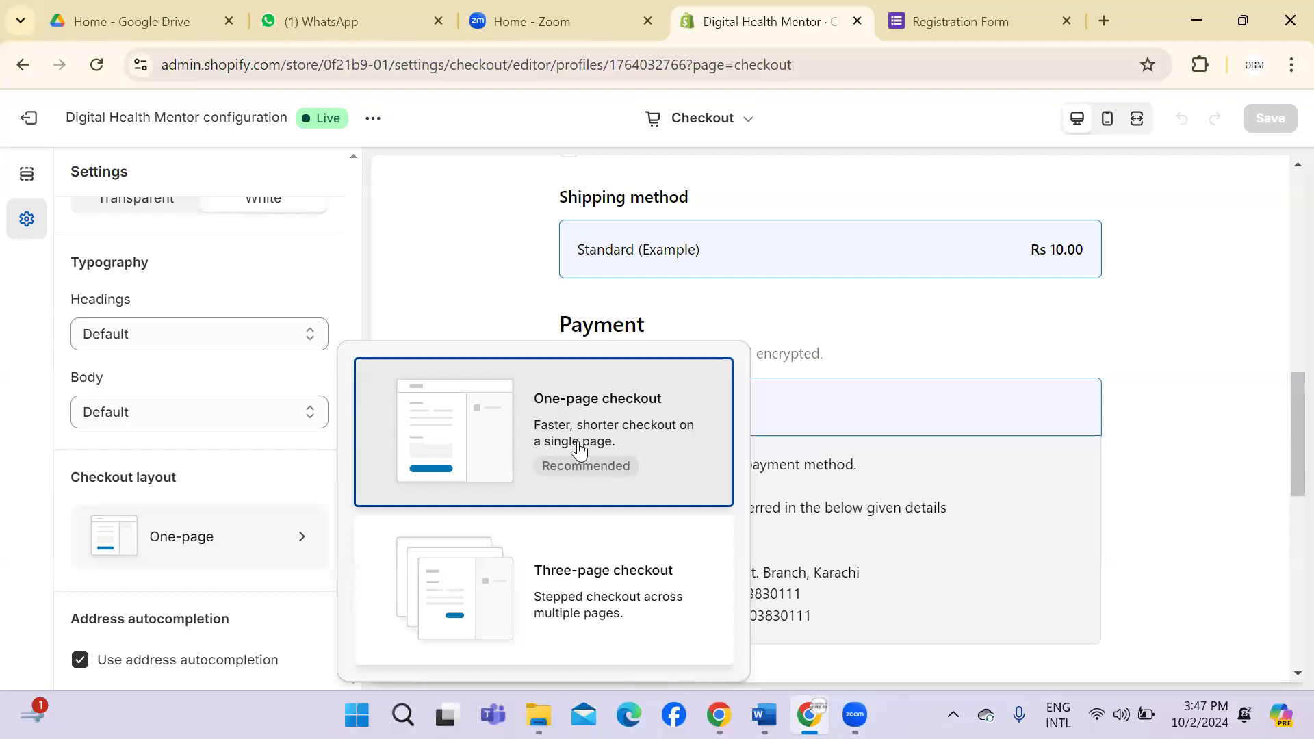
pyautogui.click(503, 235)
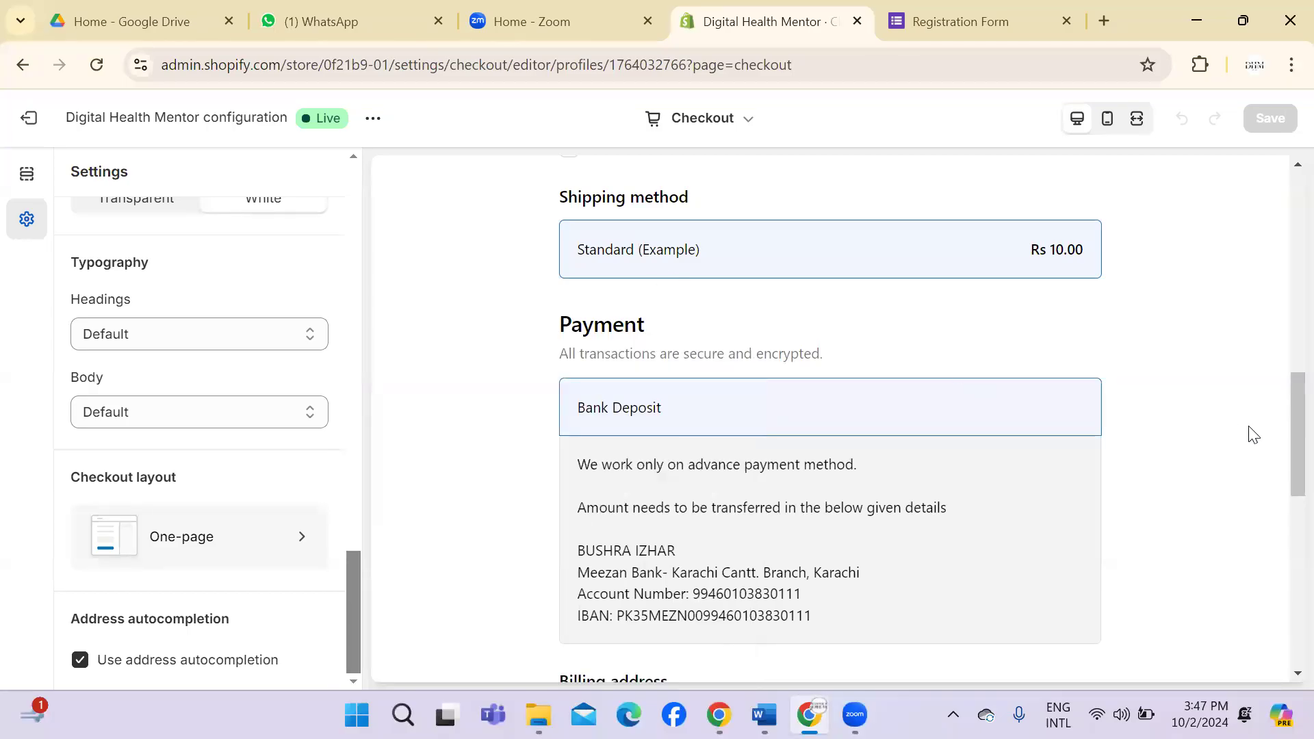
pyautogui.scroll(-5, 1283, 412)
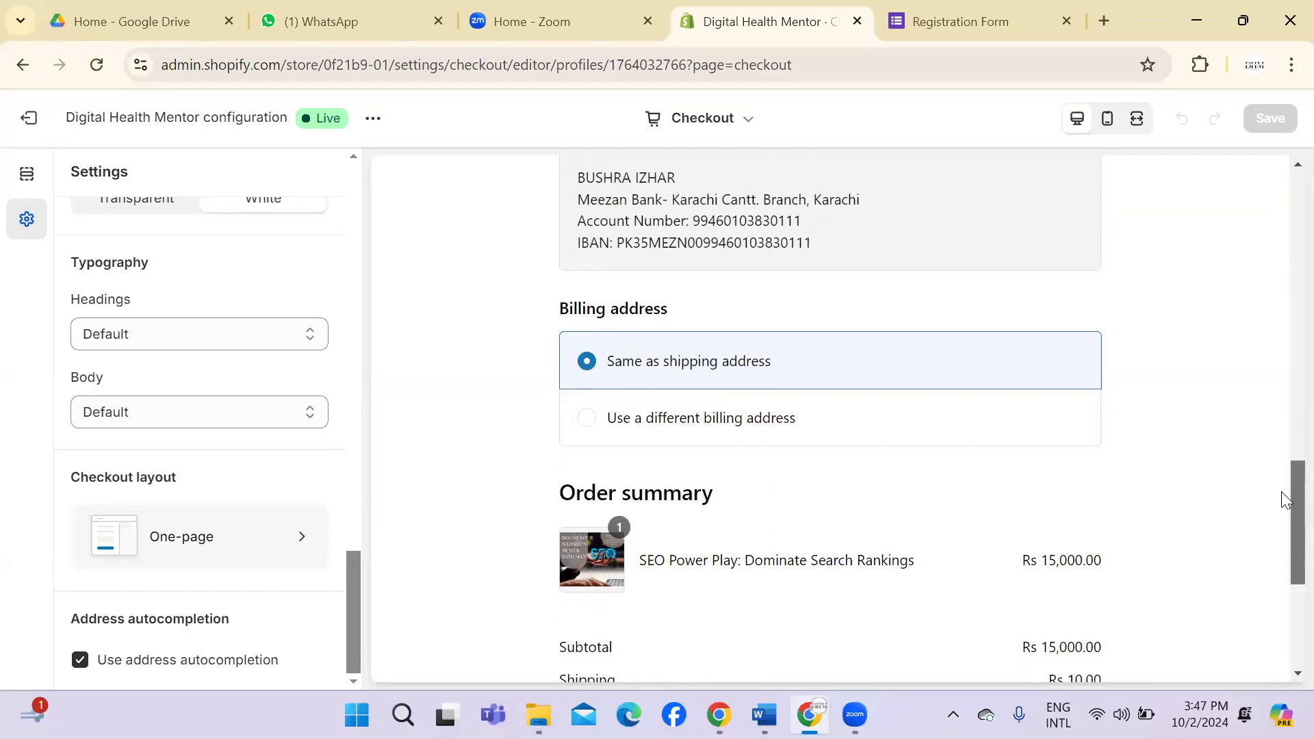
pyautogui.moveTo(1282, 503); pyautogui.dragTo(1282, 134)
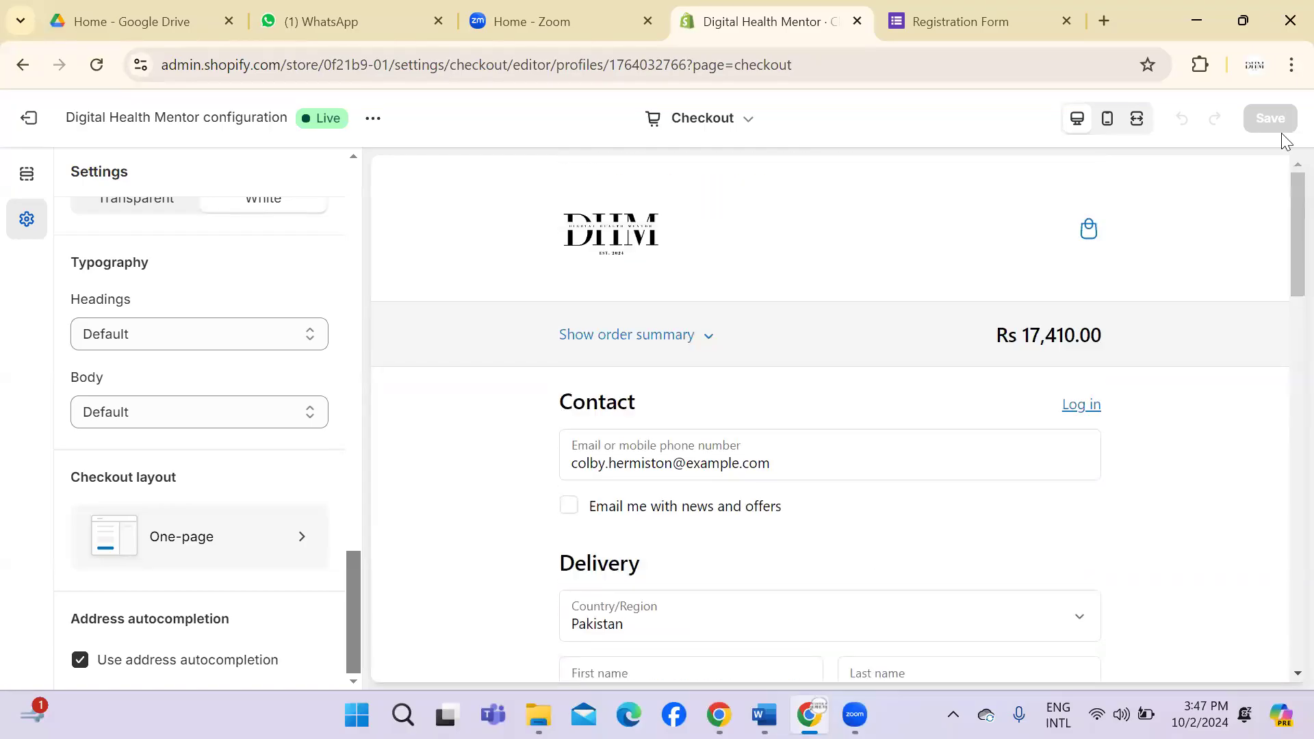
pyautogui.moveTo(350, 568); pyautogui.dragTo(363, 502)
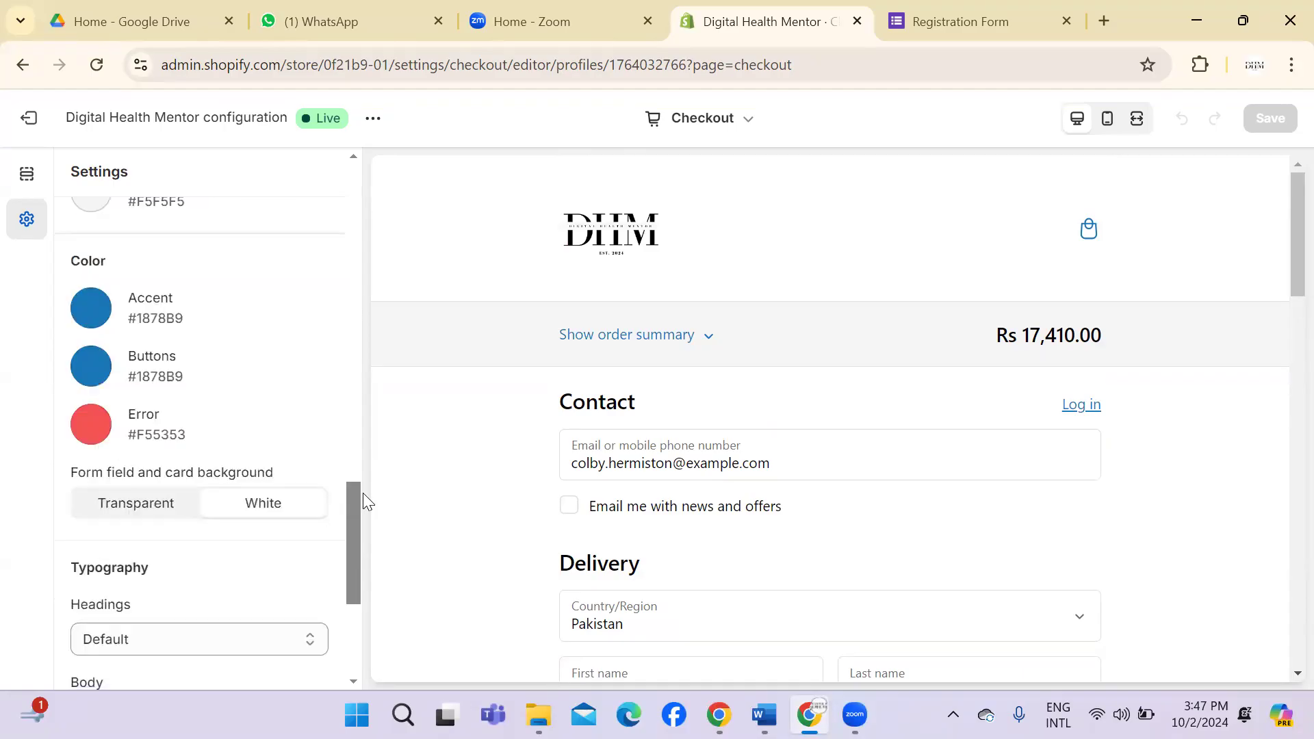
pyautogui.scroll(1, 363, 500)
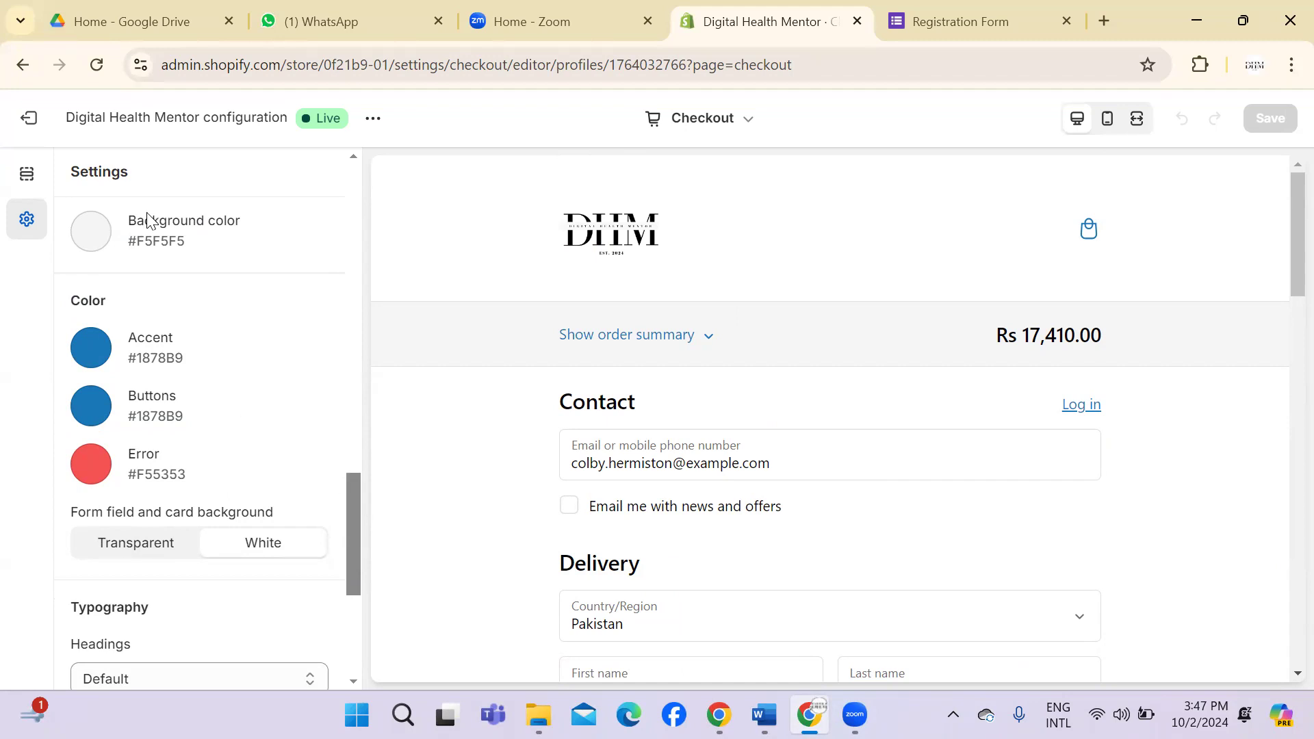
# Step: Switch to the Thank you page, opt in to email news and offers in the preview, and look through the order confirmation
pyautogui.click(753, 121)
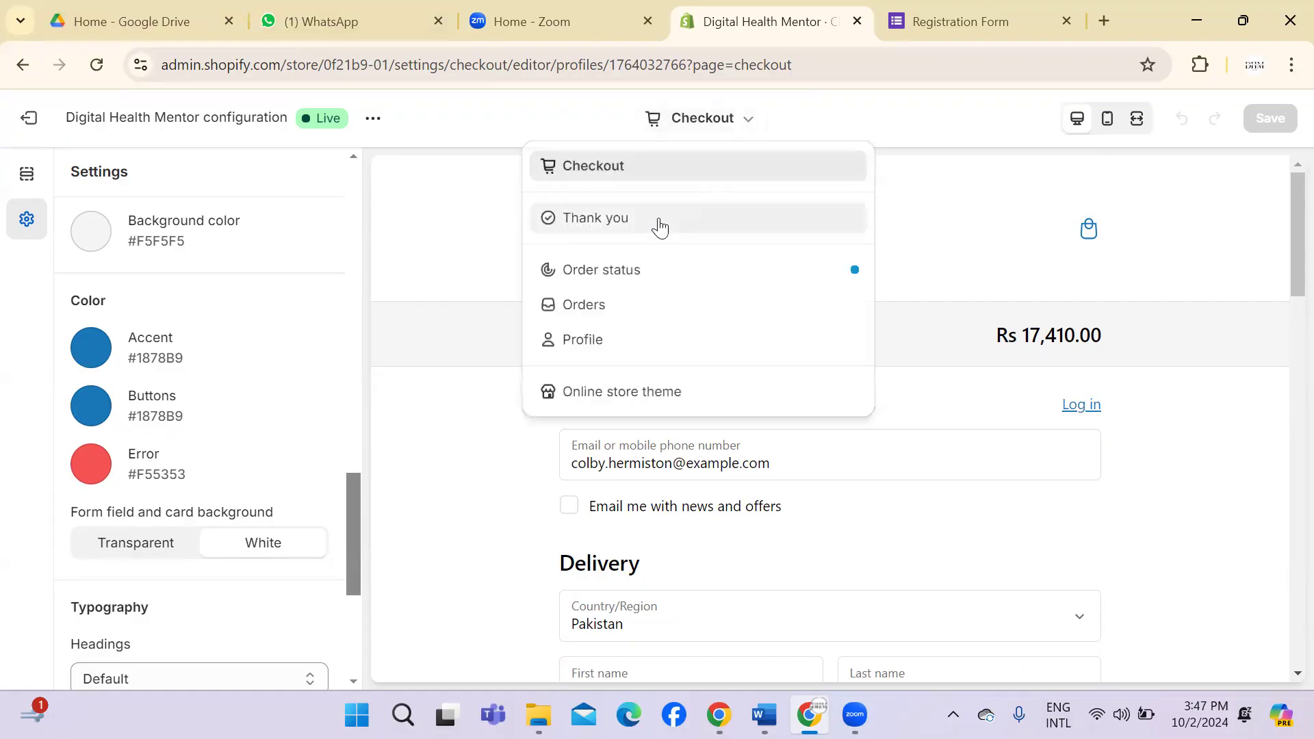
pyautogui.click(657, 221)
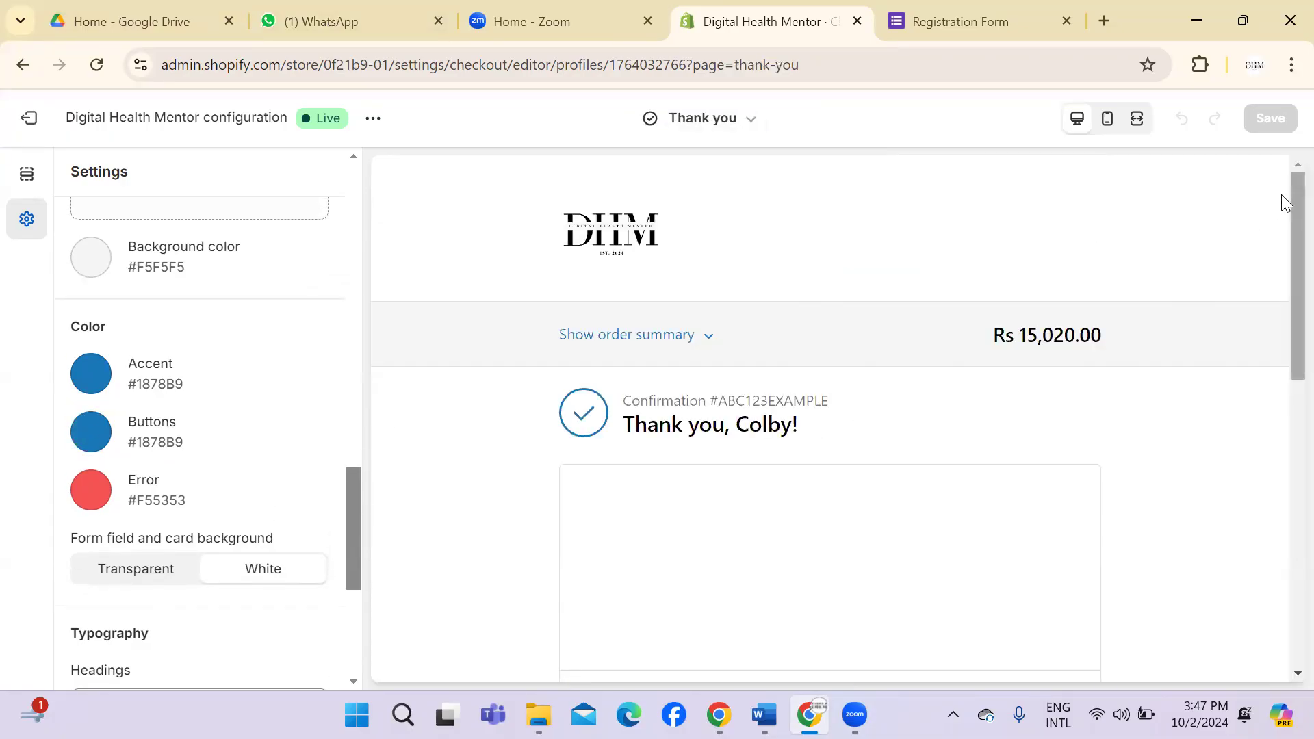
pyautogui.scroll(-4, 1281, 199)
pyautogui.moveTo(346, 530); pyautogui.dragTo(376, 200)
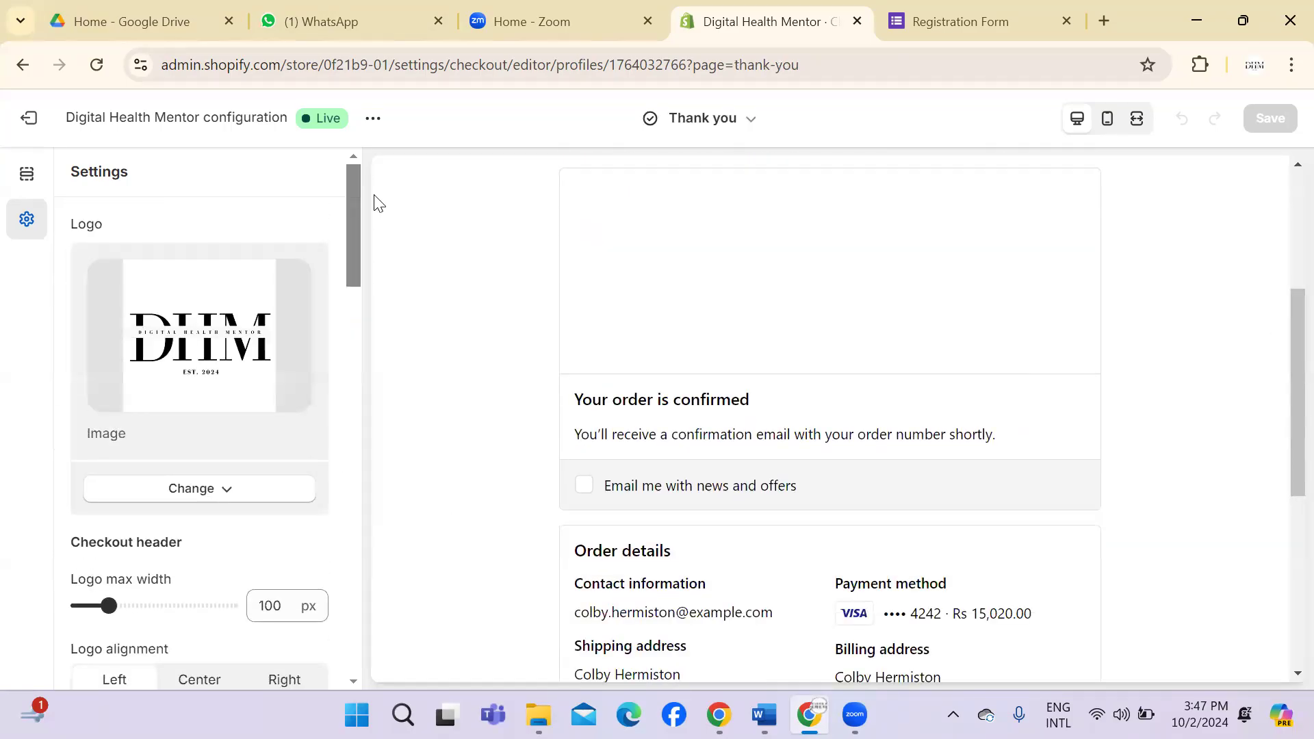
pyautogui.click(704, 493)
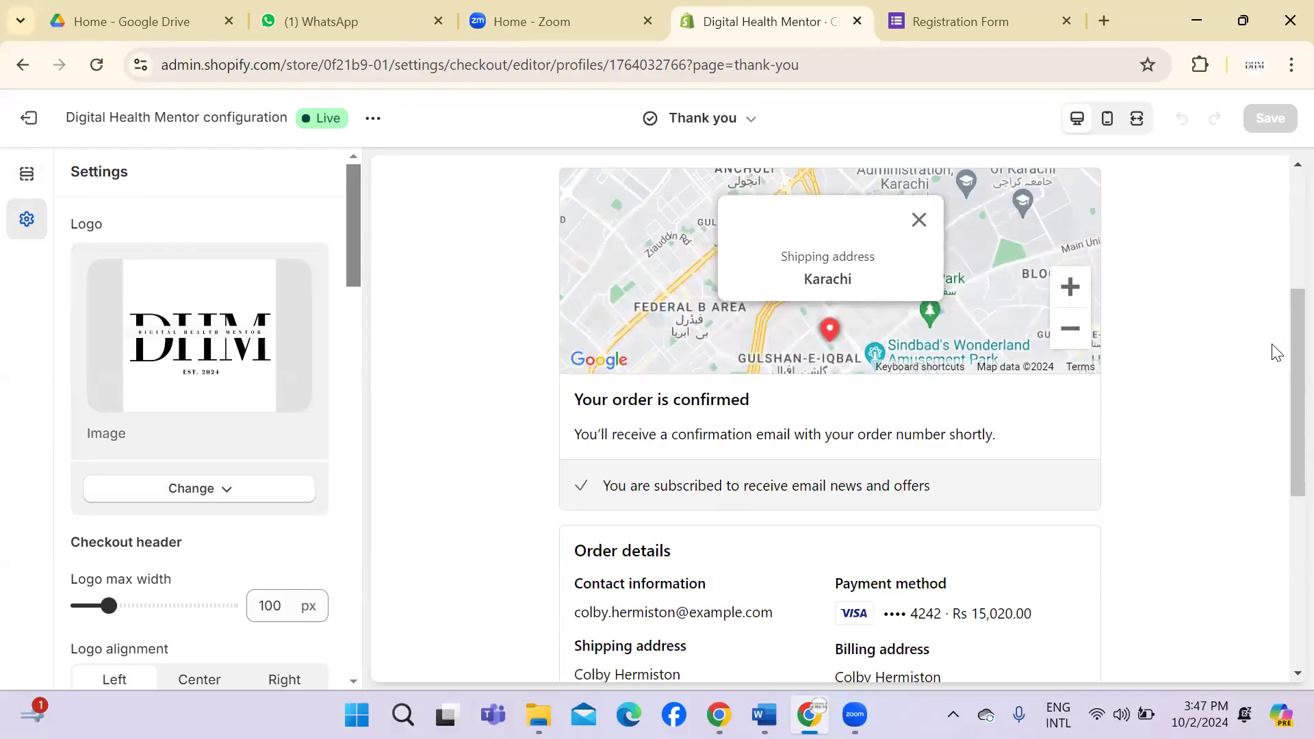
pyautogui.moveTo(1281, 457); pyautogui.dragTo(1282, 171)
# Step: Switch to the Orders page and look through its order cards in the preview
pyautogui.click(738, 123)
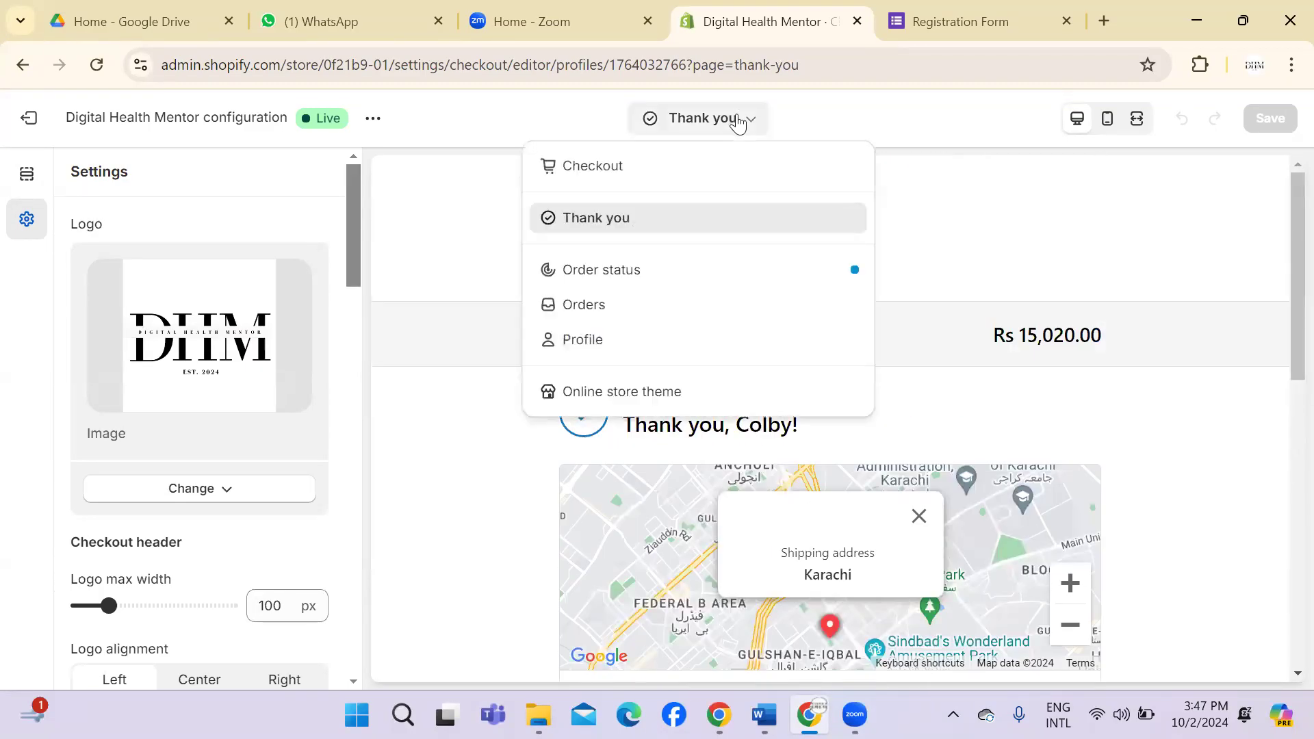
pyautogui.click(645, 313)
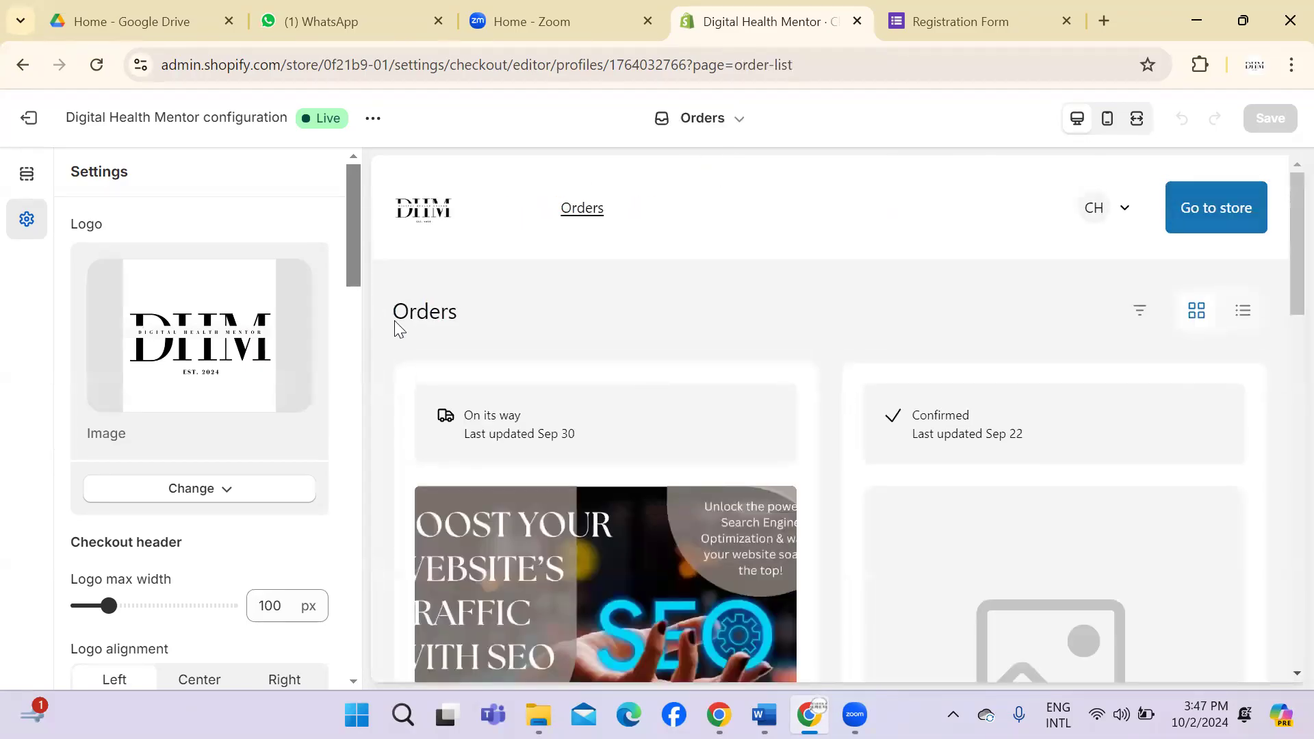
pyautogui.moveTo(1281, 219); pyautogui.dragTo(1286, 499)
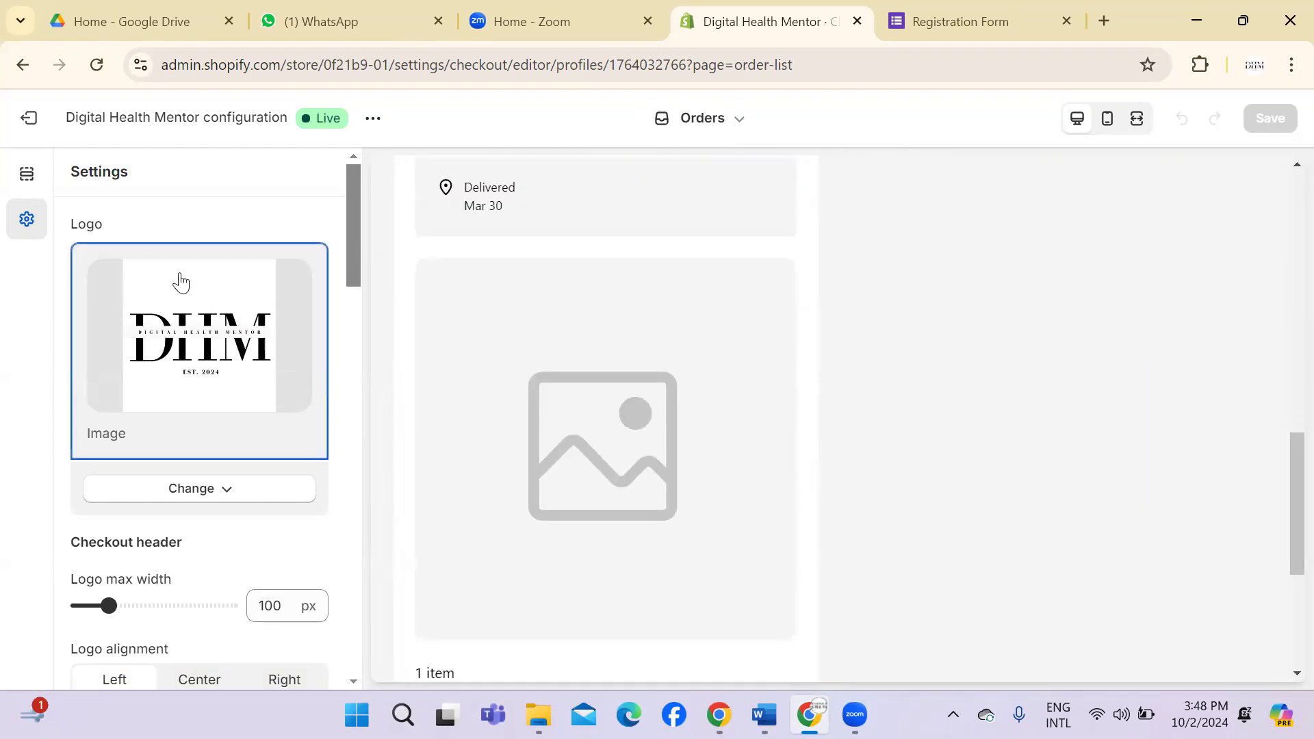
# Step: Review the checkout header's logo width, alignment and position options, and the end of the Orders page preview
pyautogui.scroll(-1, 357, 233)
pyautogui.scroll(-5, 357, 247)
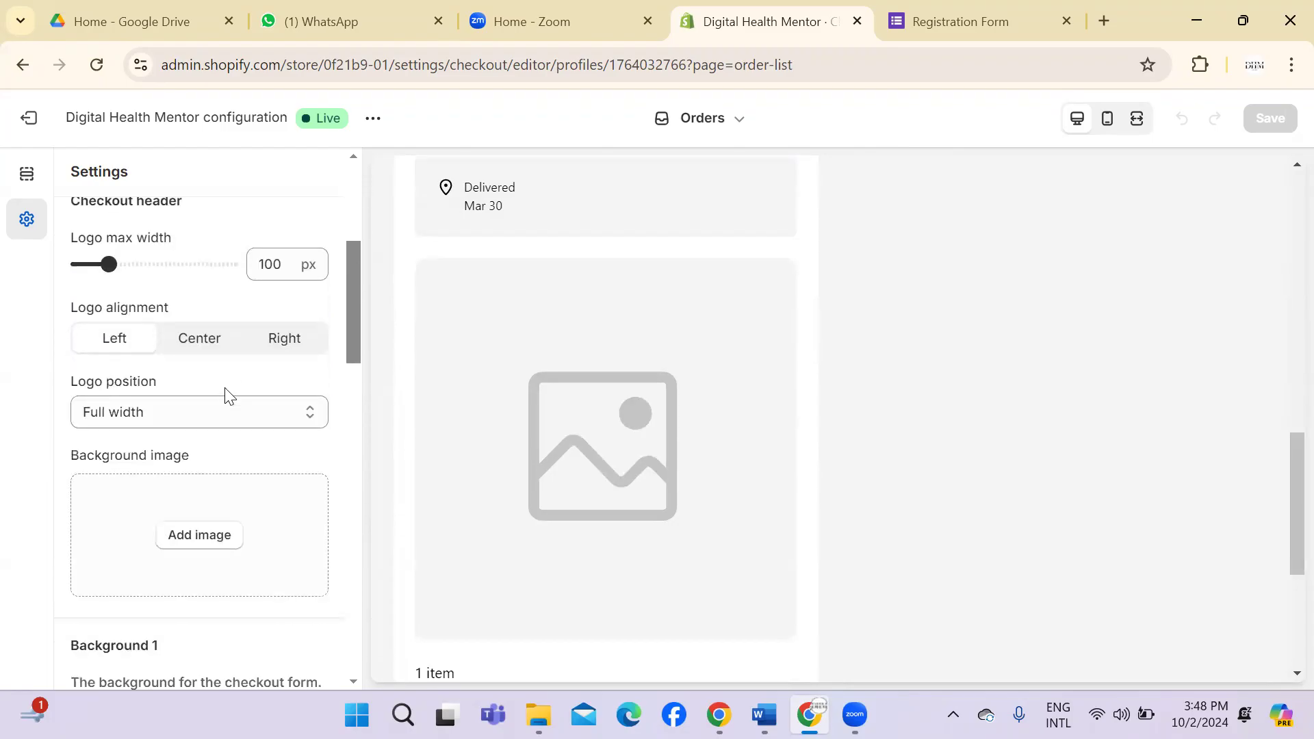
pyautogui.click(223, 414)
pyautogui.click(223, 419)
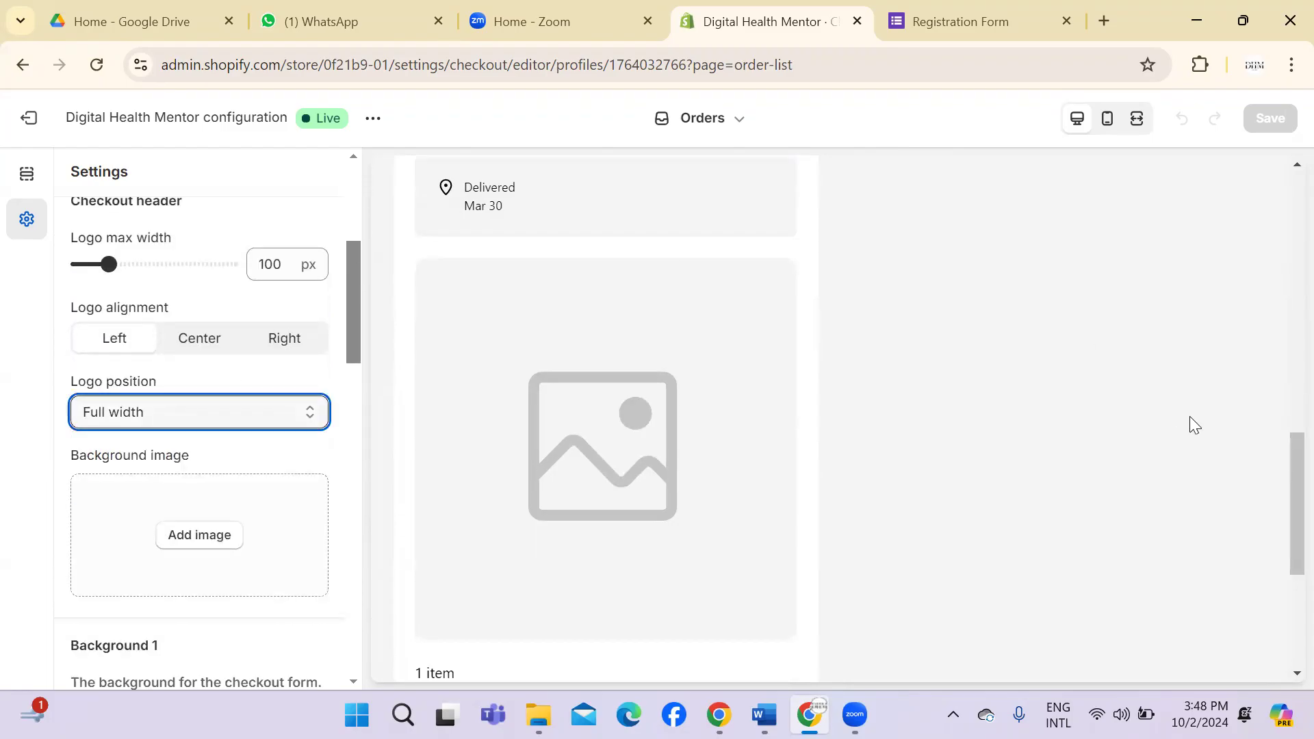
pyautogui.moveTo(1284, 476); pyautogui.dragTo(1284, 583)
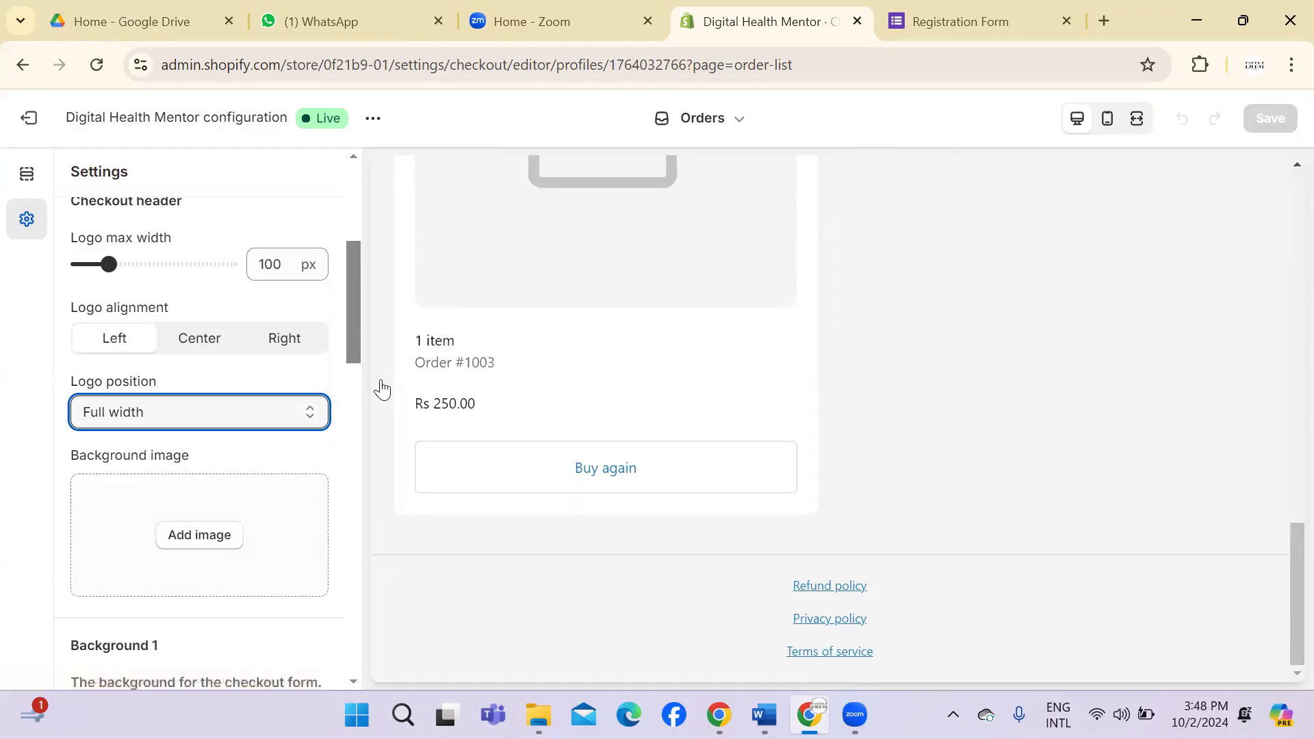
# Step: Upload the black-and-white DHM logo from Downloads as the checkout header's background image and save the change
pyautogui.click(200, 537)
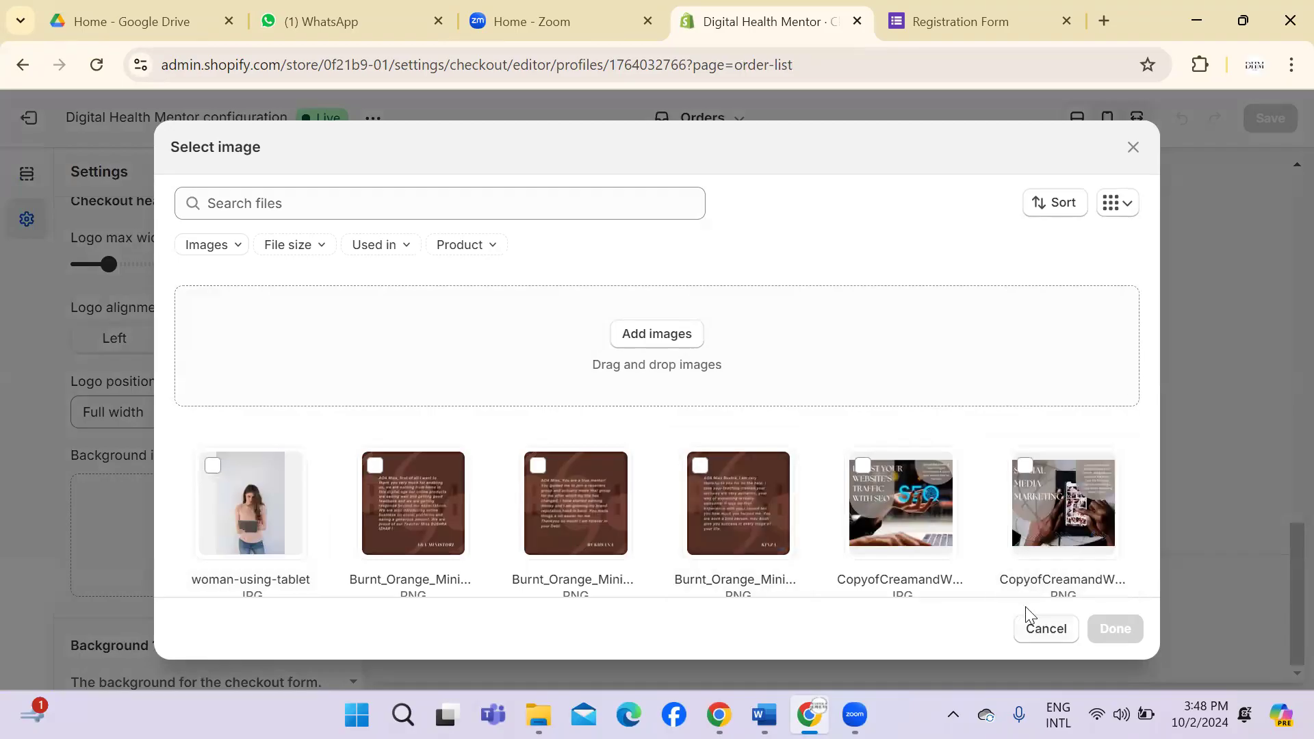
pyautogui.click(657, 334)
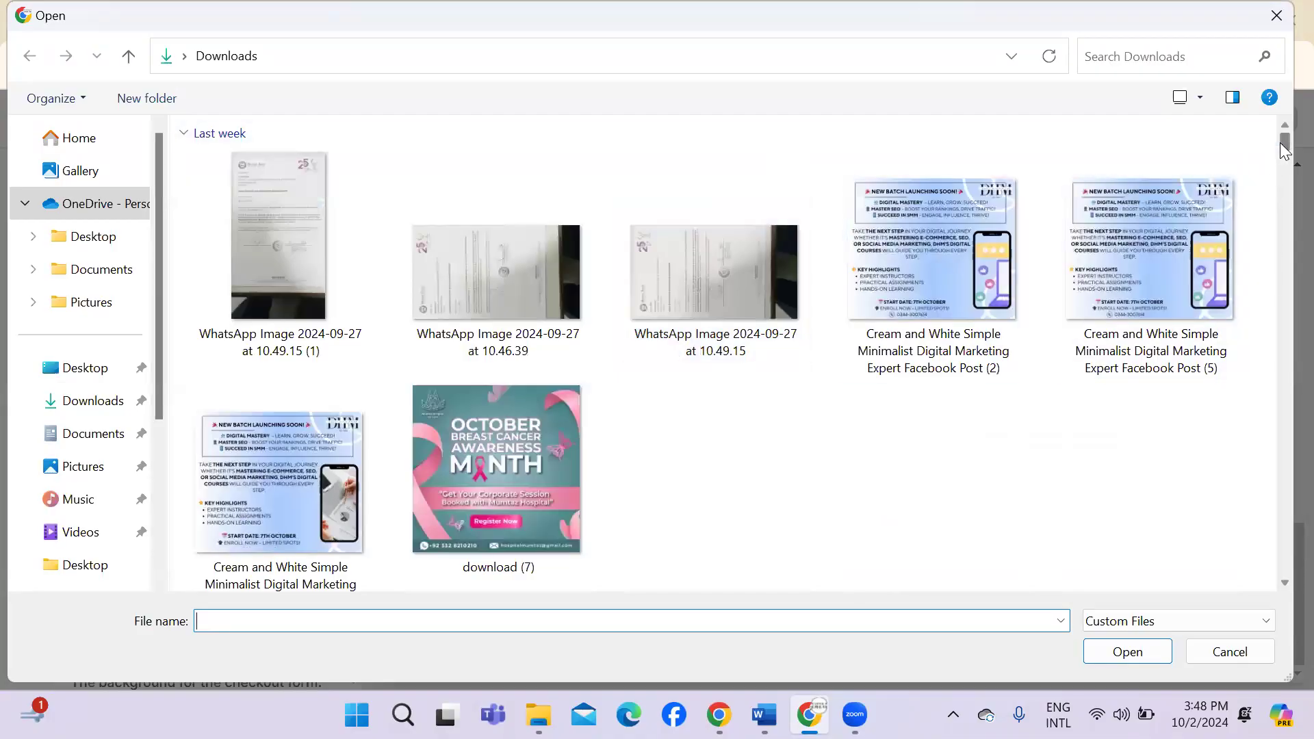
pyautogui.scroll(-3, 1284, 154)
pyautogui.doubleClick(515, 547)
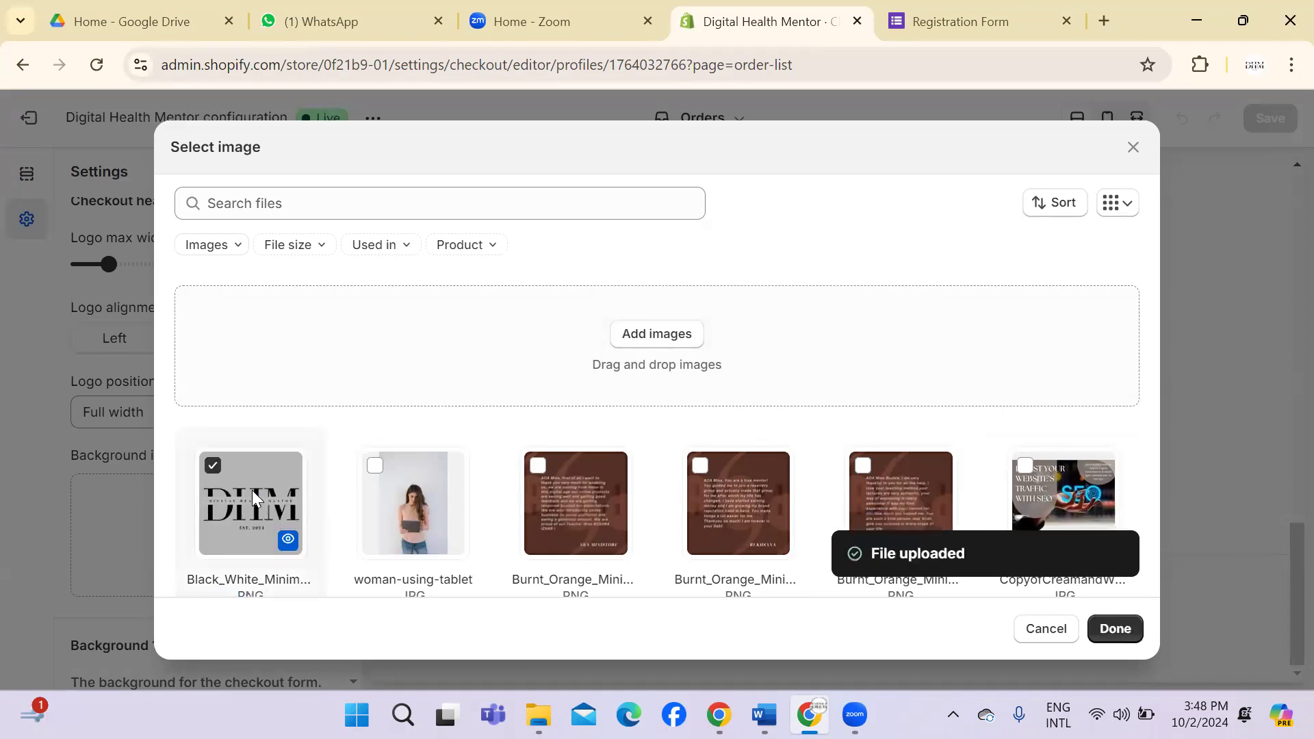
pyautogui.click(1116, 628)
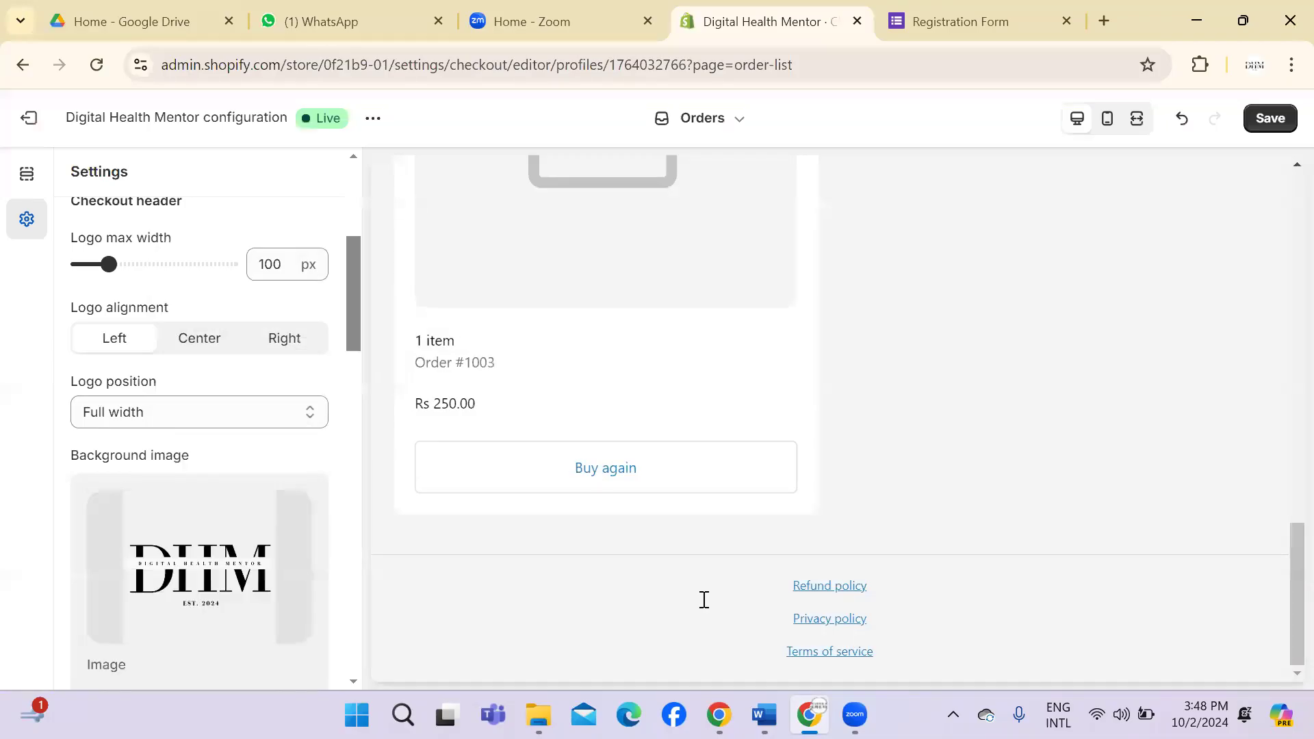
pyautogui.click(1271, 119)
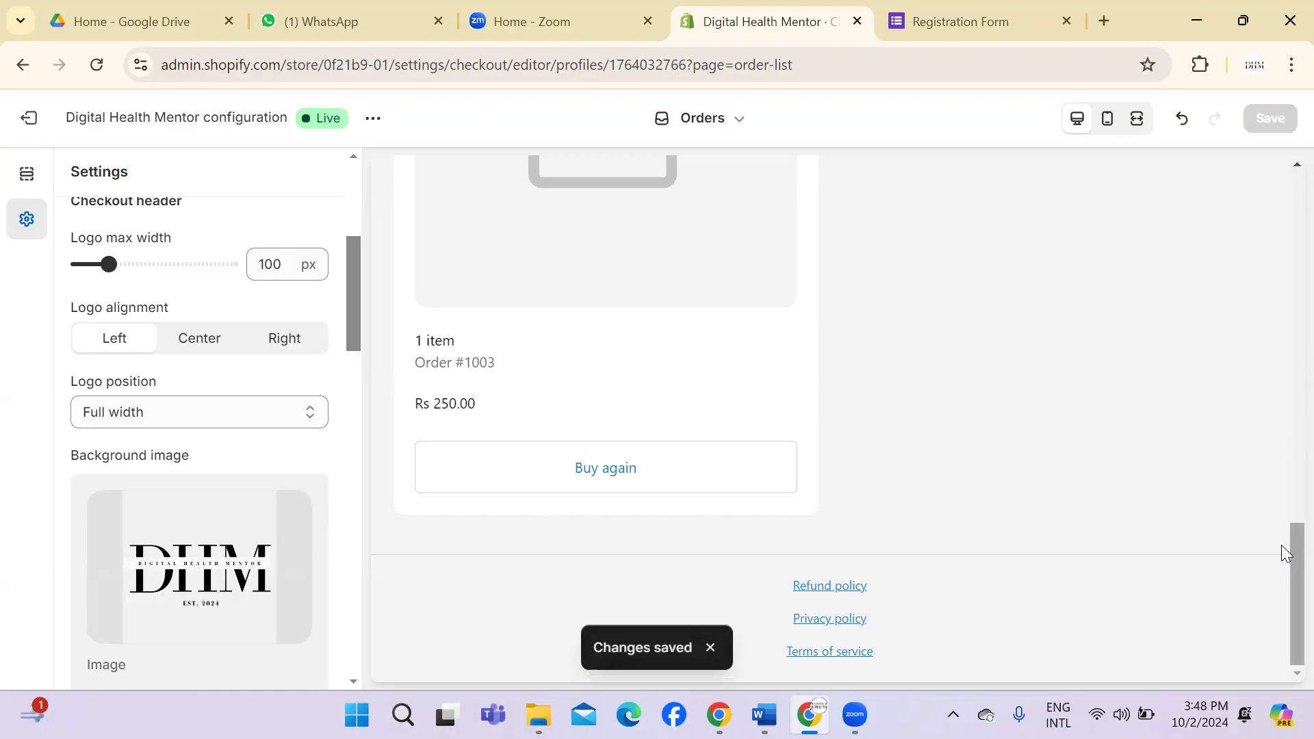
# Step: Switch to the Profile page and look through its contact details and addresses, plus the color, typography and checkout layout settings
pyautogui.moveTo(1285, 545); pyautogui.dragTo(1293, 167)
pyautogui.click(724, 123)
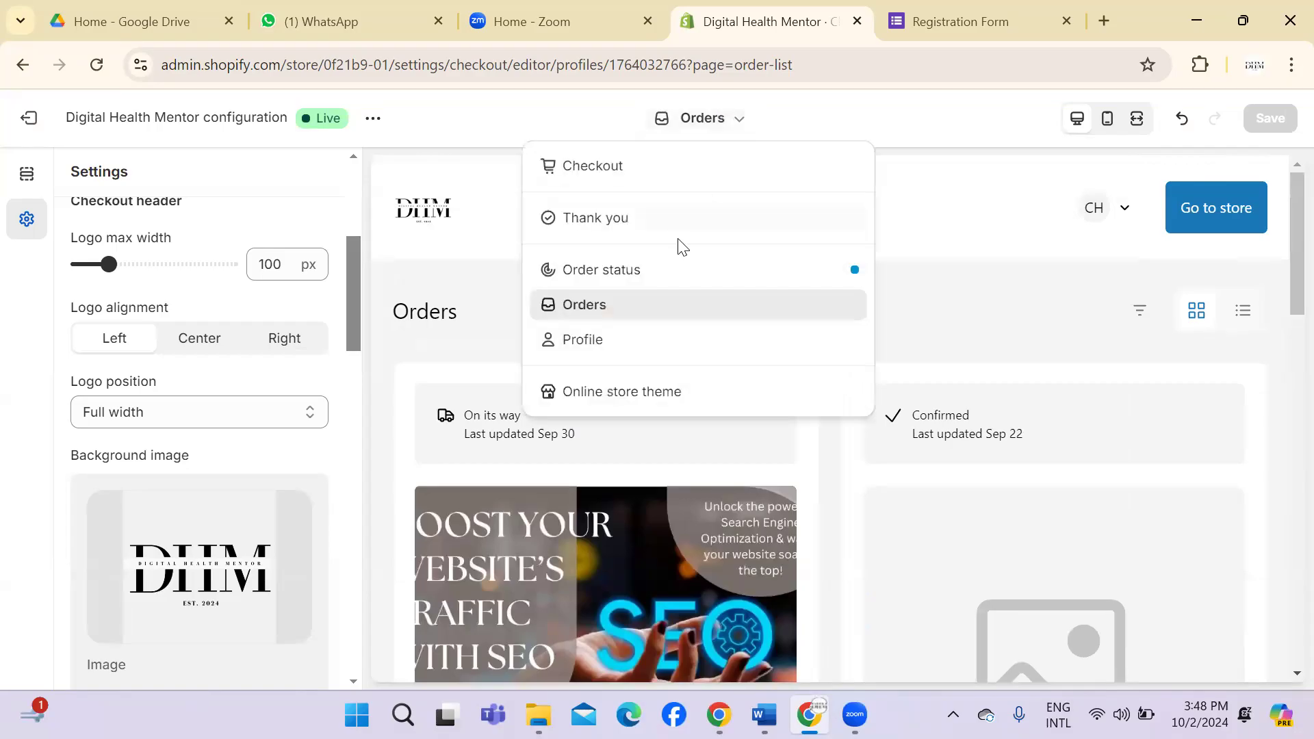
pyautogui.click(639, 340)
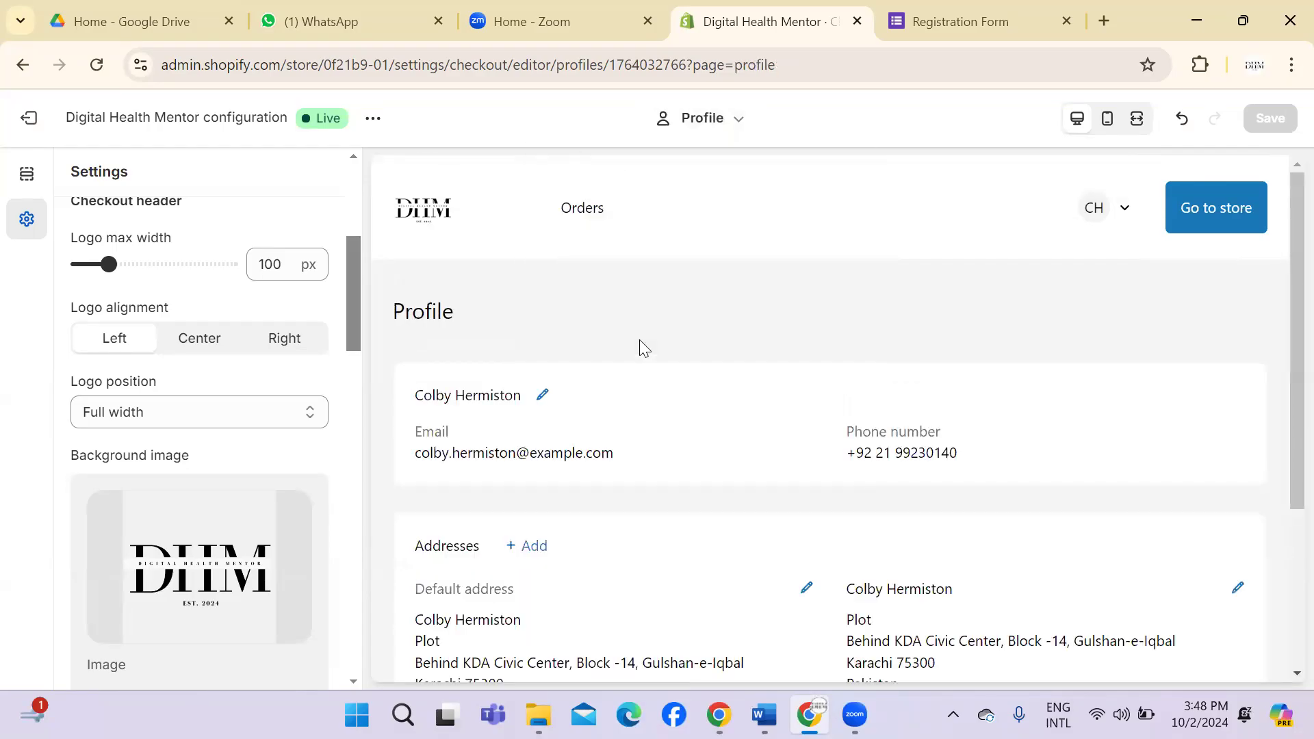
pyautogui.moveTo(1282, 211); pyautogui.dragTo(1285, 477)
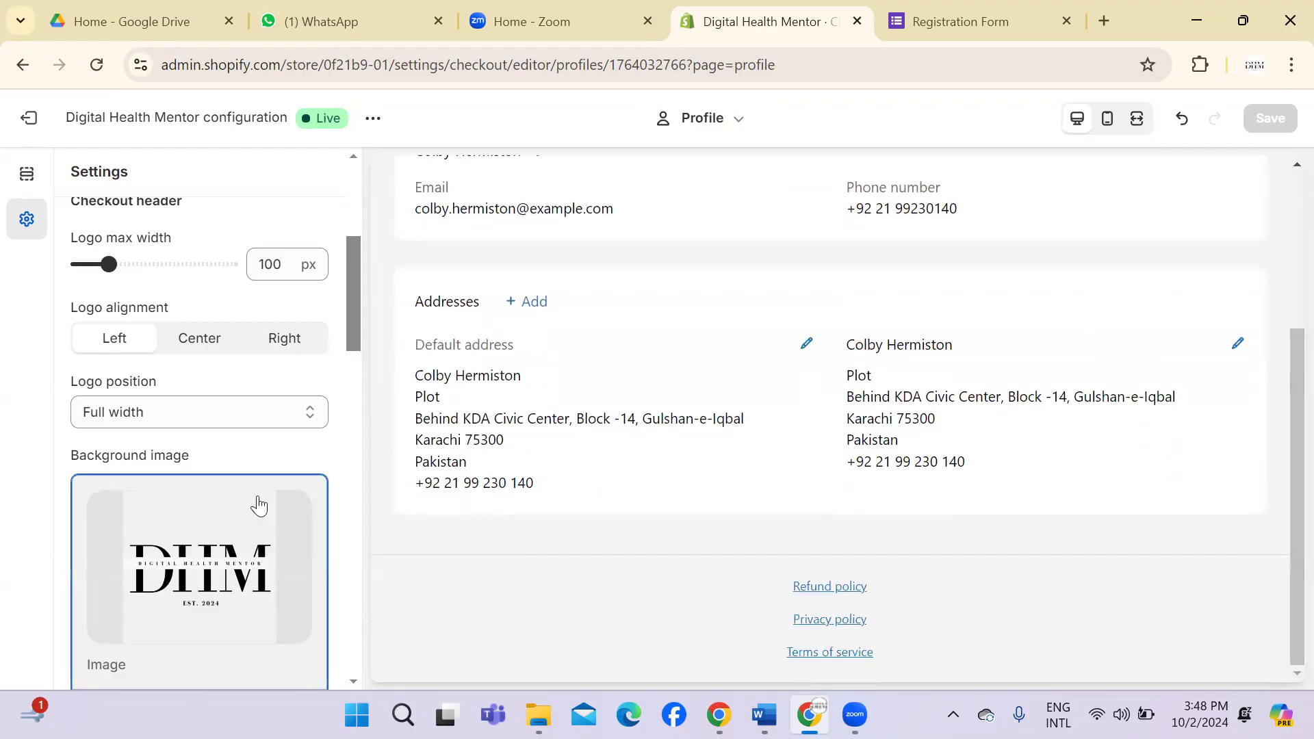
pyautogui.moveTo(345, 323); pyautogui.dragTo(351, 612)
pyautogui.scroll(-3, 351, 607)
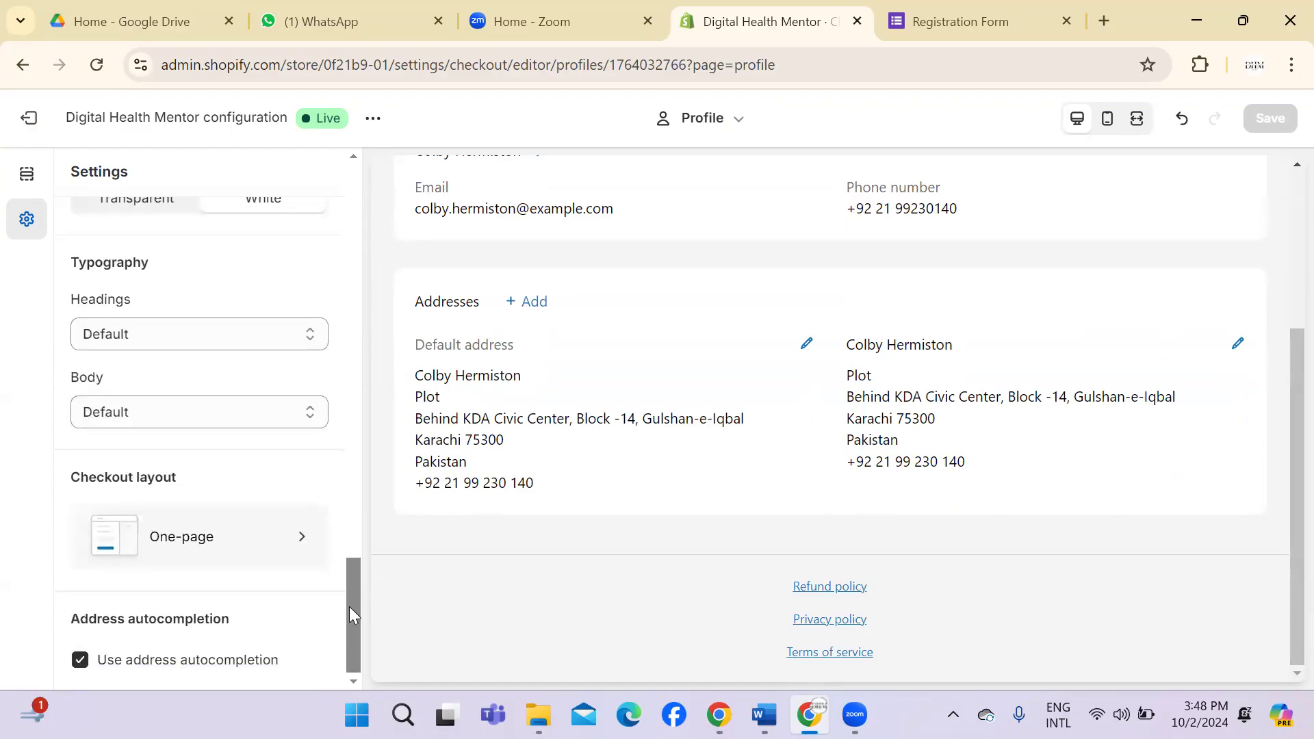
pyautogui.moveTo(349, 606); pyautogui.dragTo(347, 497)
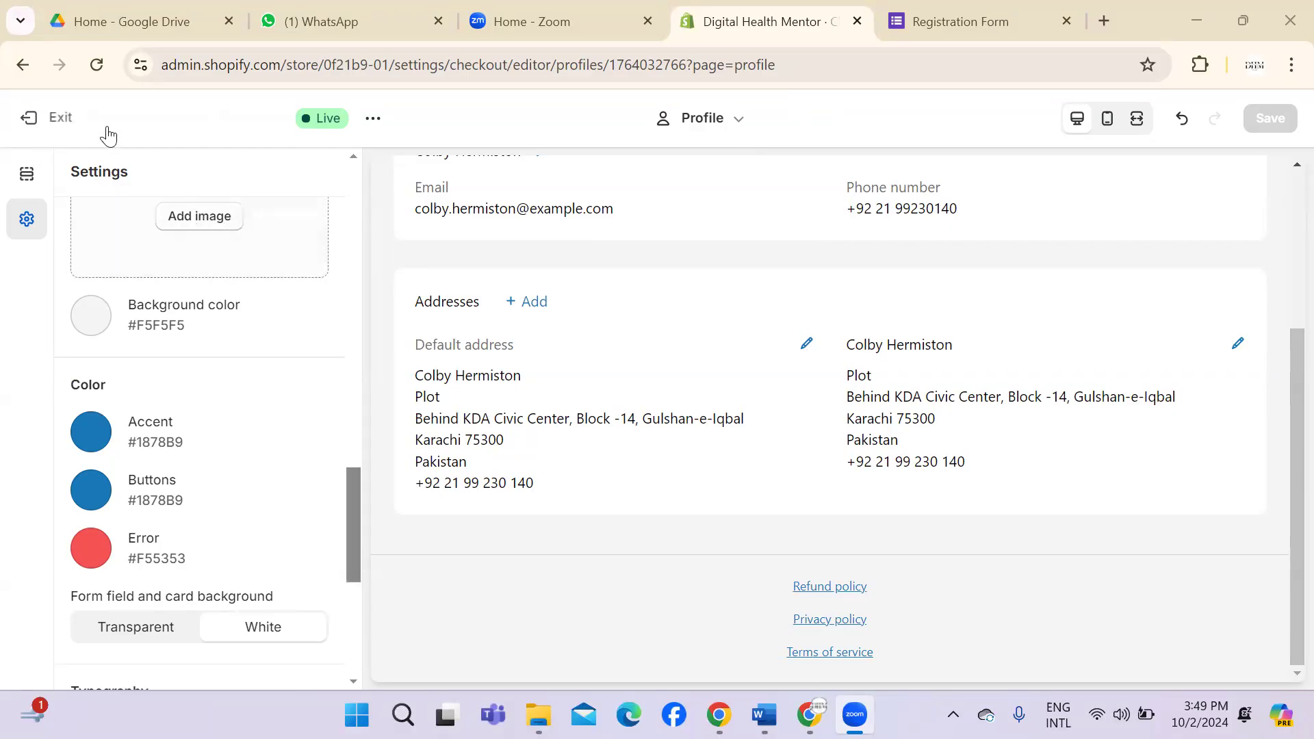
# Step: Return to the online store theme, preview the home page at desktop size and check the header's menu
pyautogui.click(723, 124)
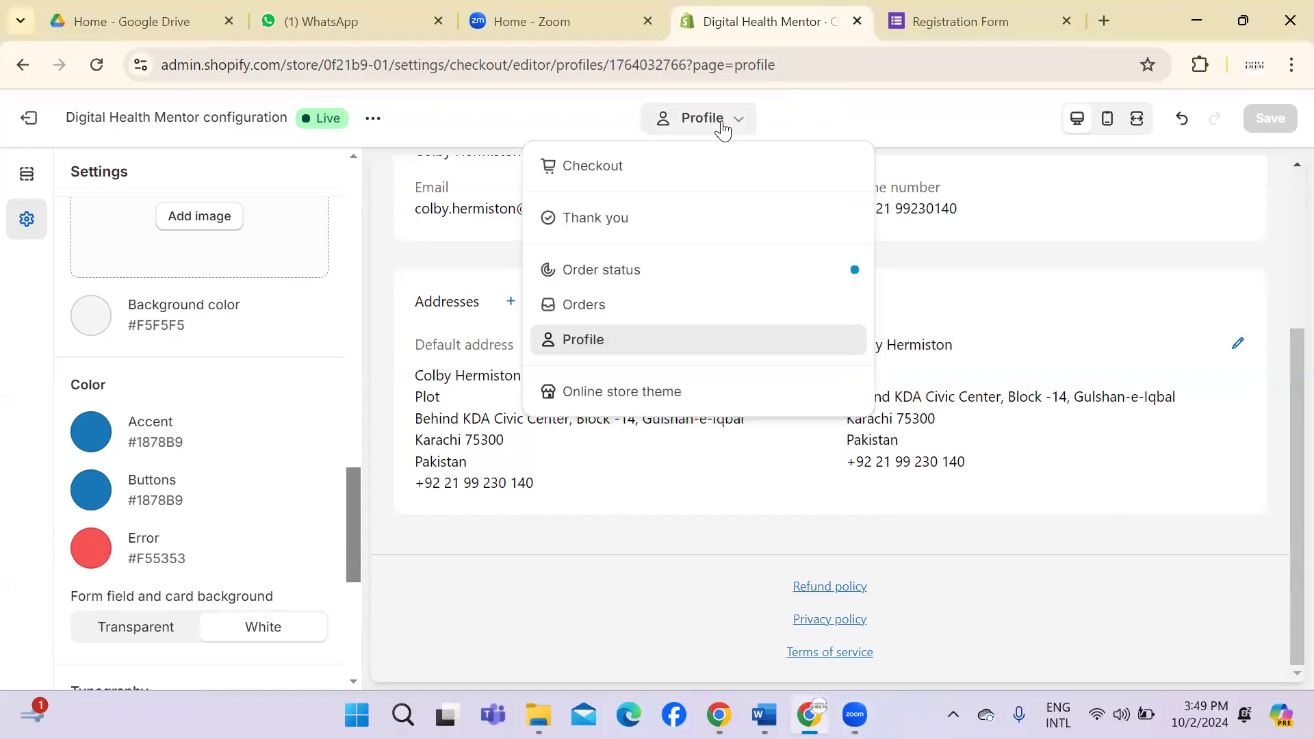
pyautogui.click(673, 392)
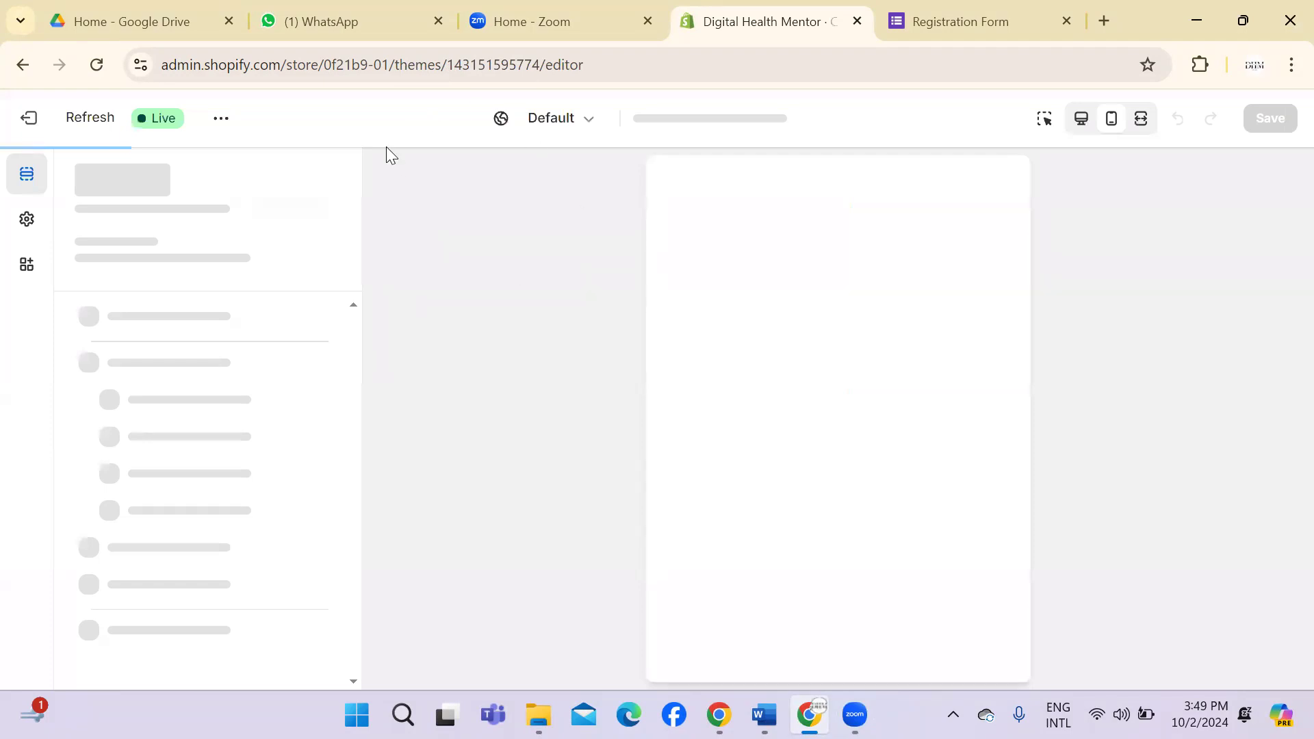
pyautogui.click(1083, 120)
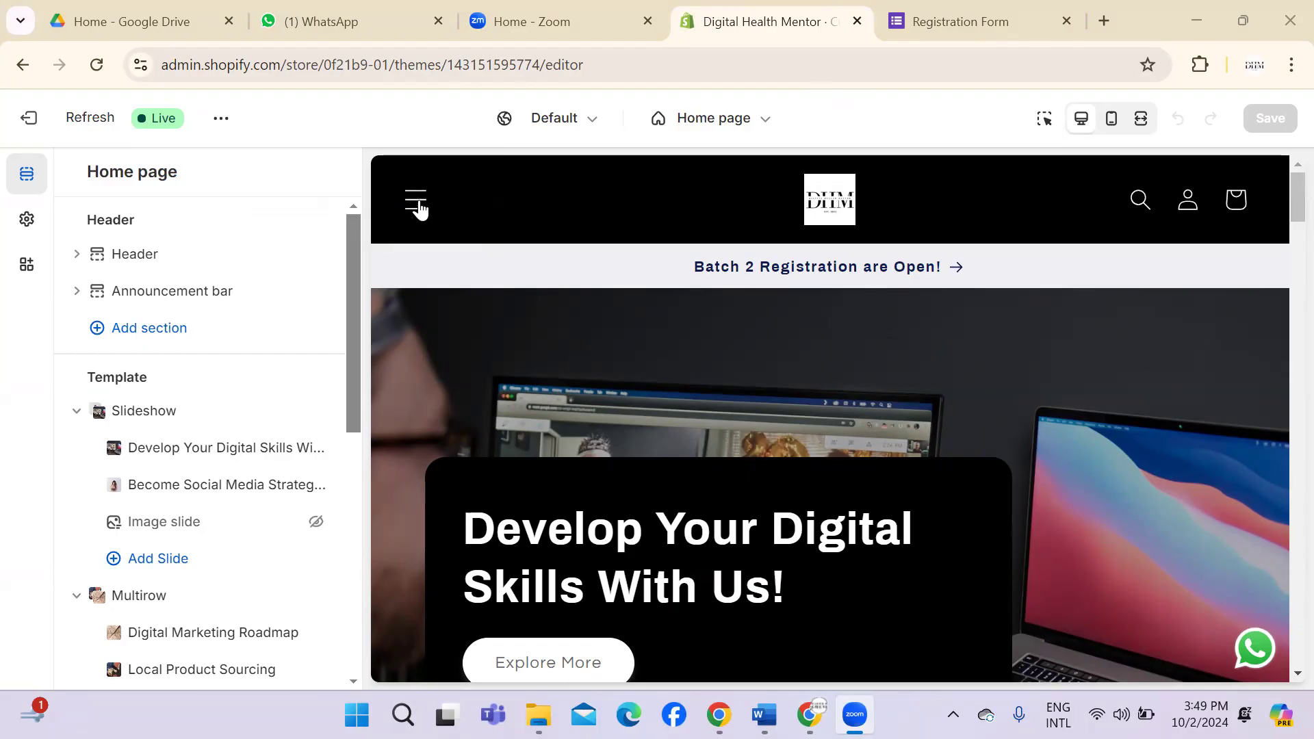
pyautogui.click(418, 203)
pyautogui.click(416, 201)
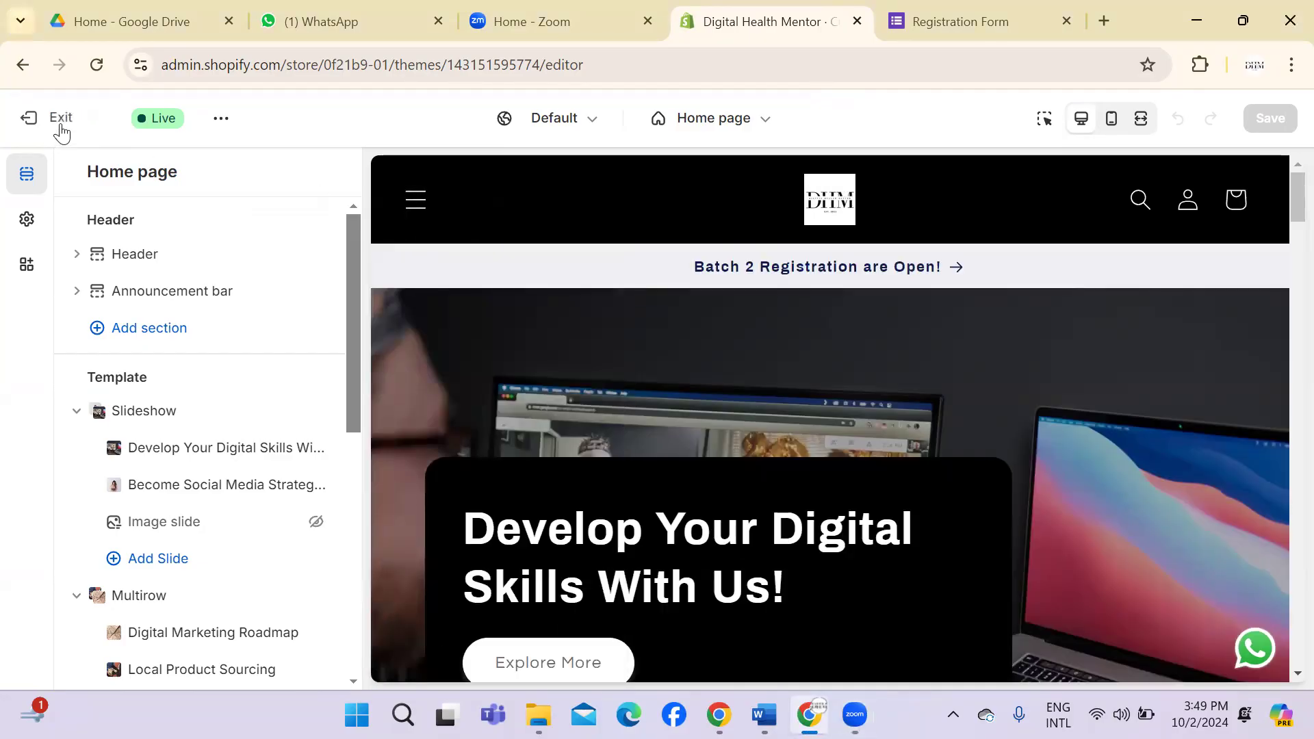
# Step: Exit the theme editor, open the online store's Navigation page and install the Shopify Search & Discovery app
pyautogui.click(60, 125)
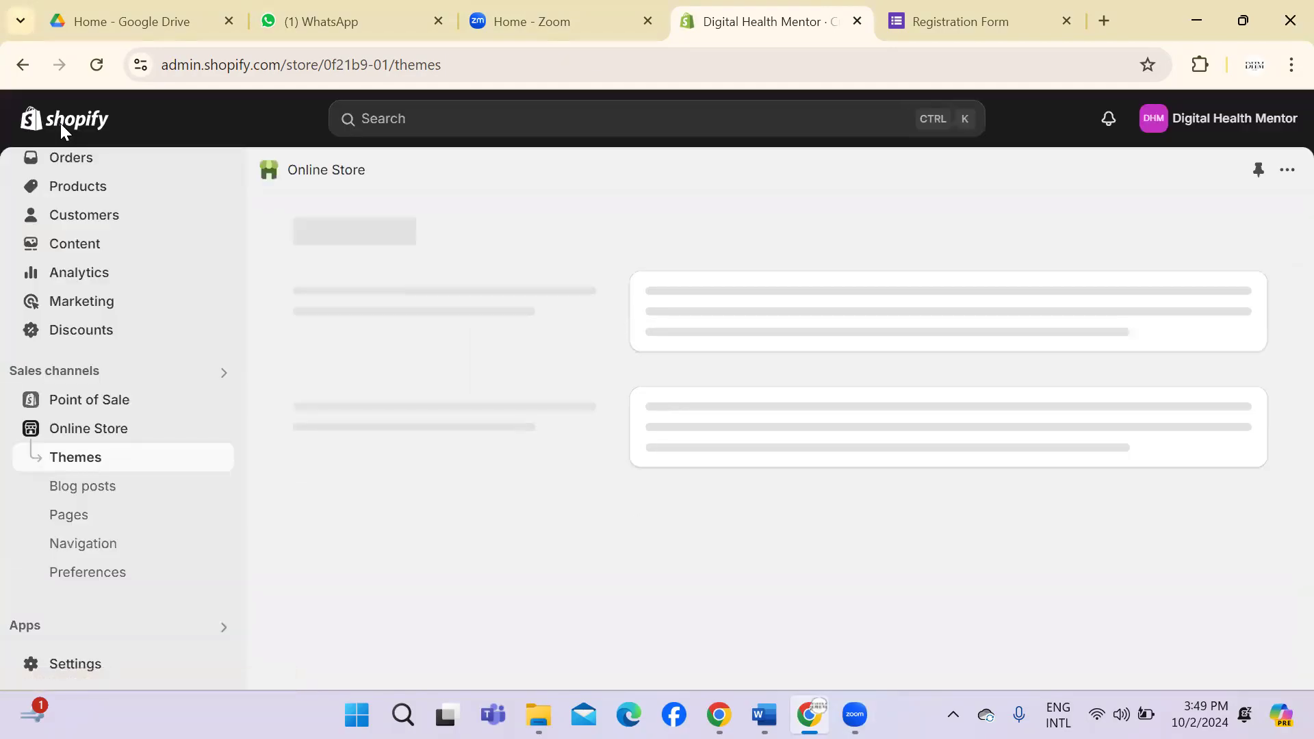
pyautogui.scroll(-1, 239, 260)
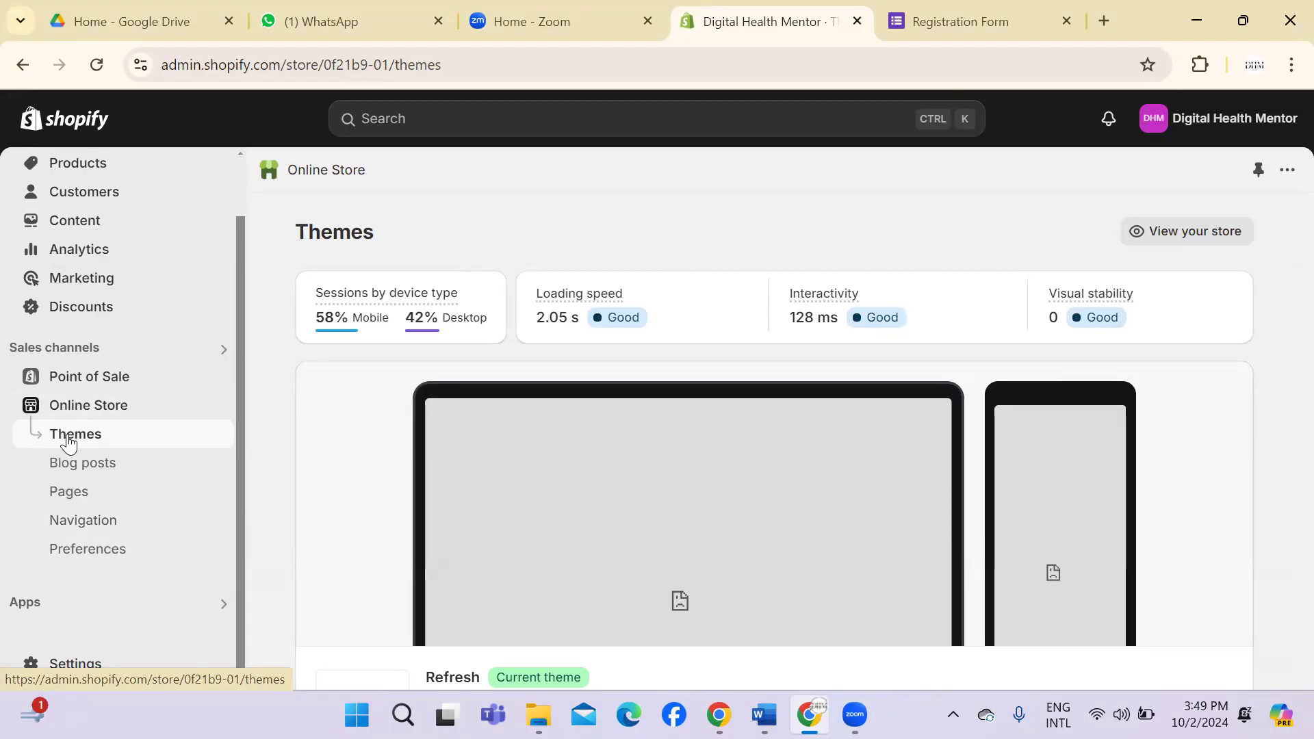
pyautogui.click(71, 525)
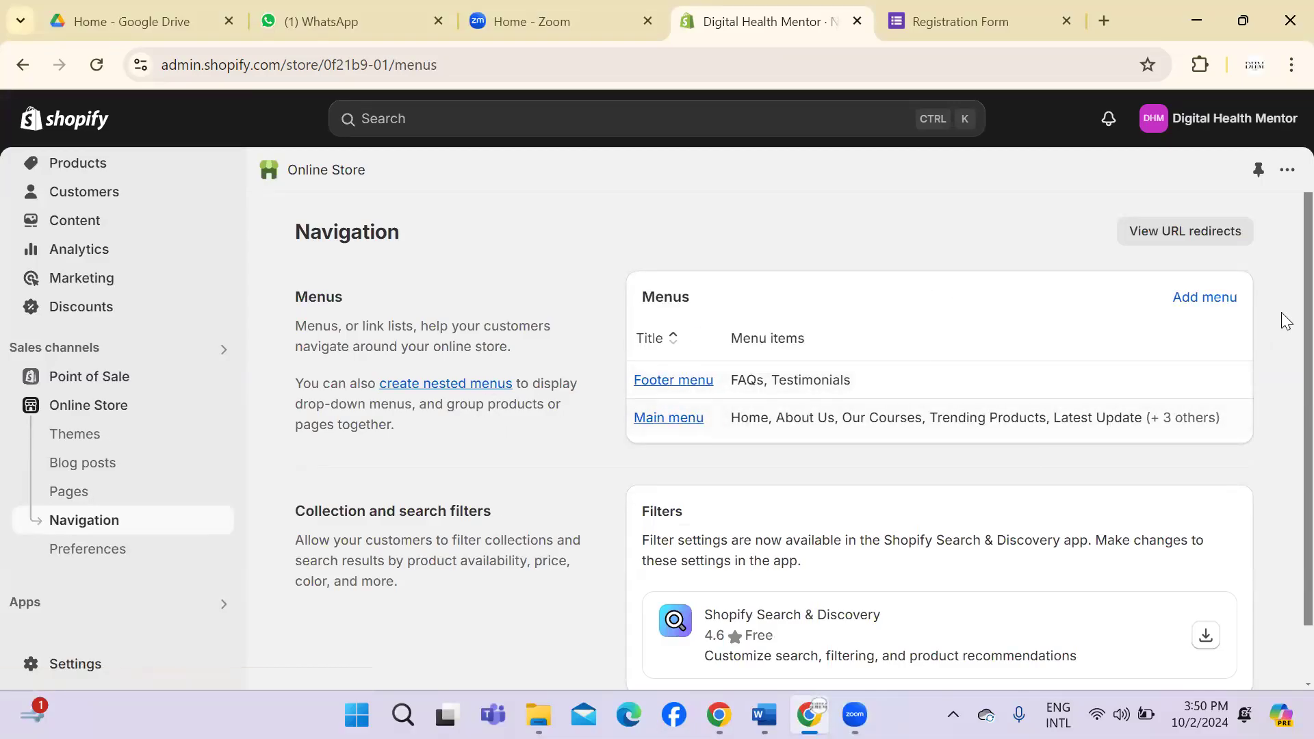
pyautogui.scroll(-1, 1281, 342)
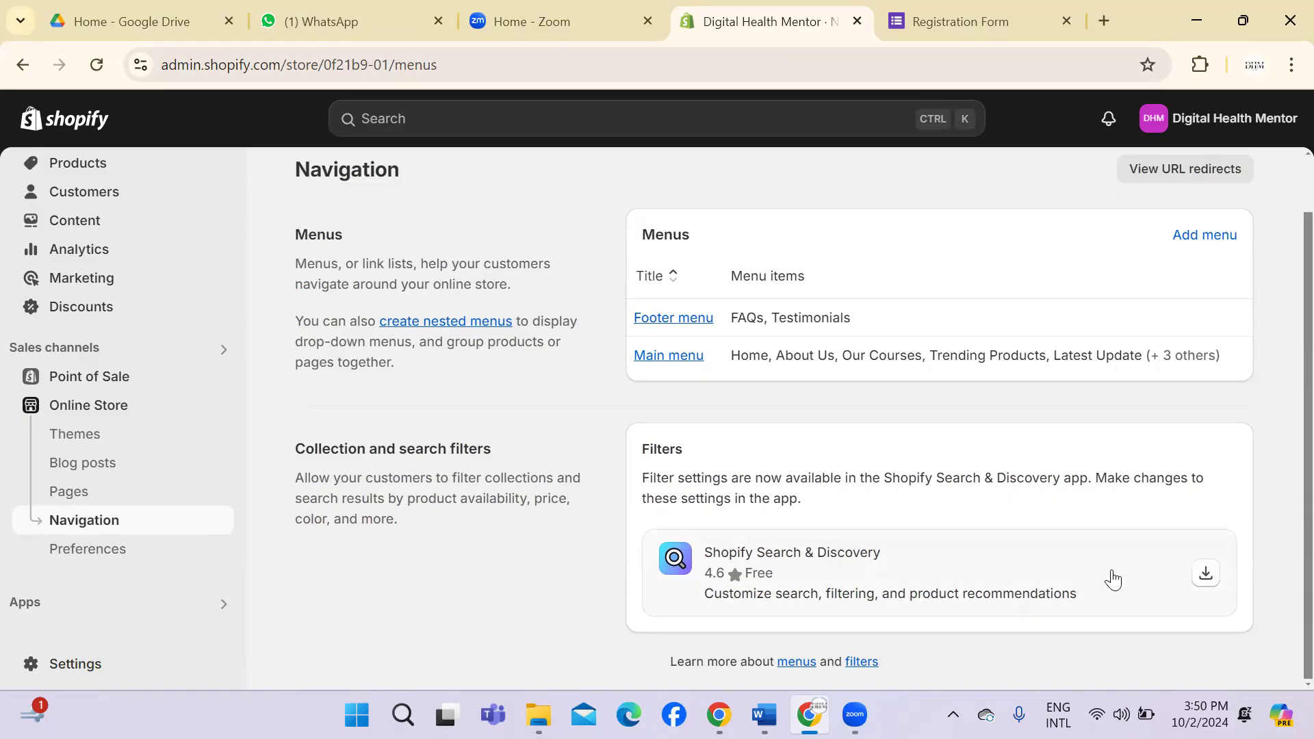
pyautogui.click(1216, 575)
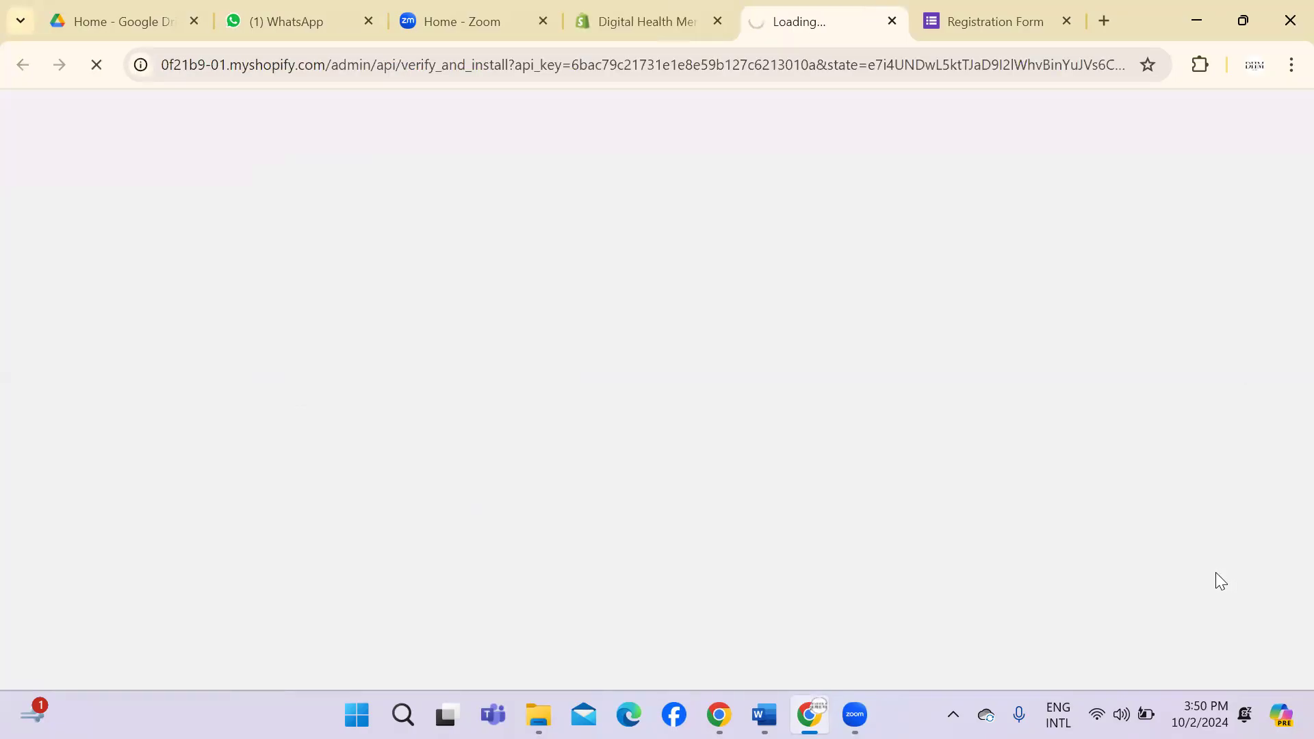
pyautogui.click(694, 33)
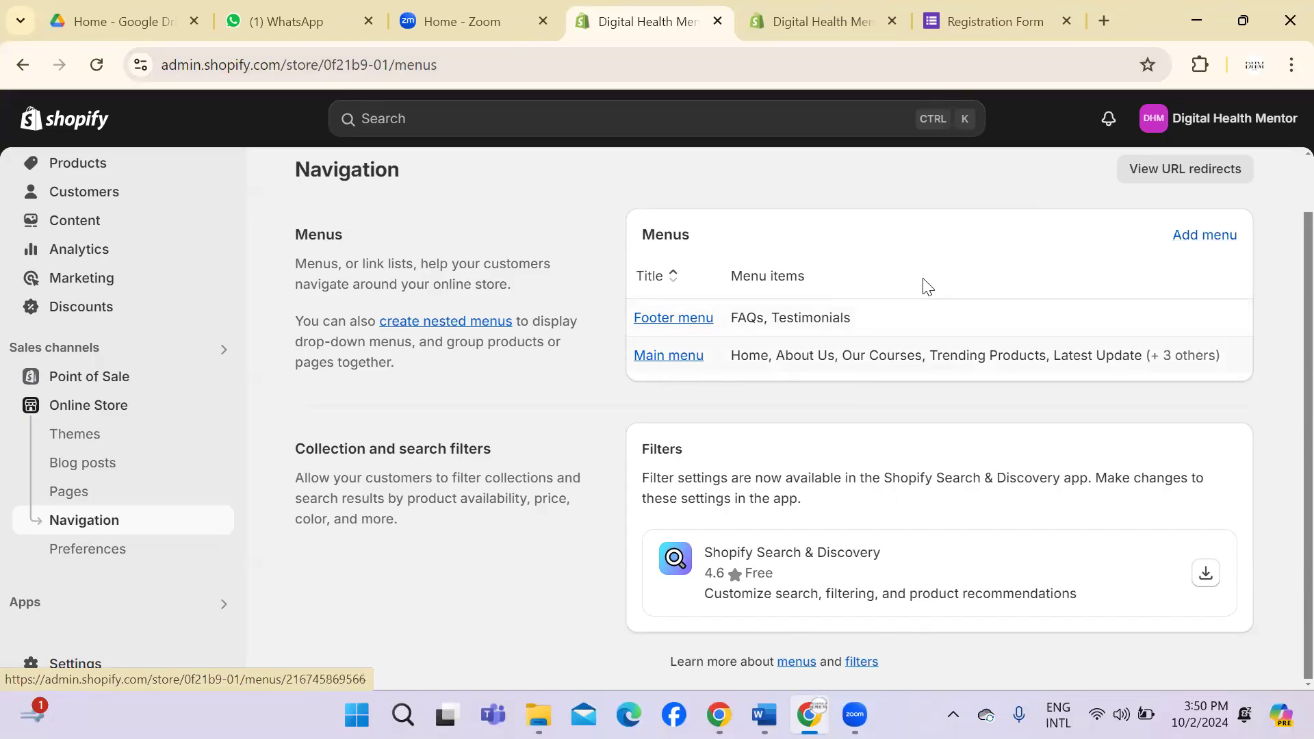
# Step: Look at the blank form for adding a menu, return to the Navigation page and open the Main menu
pyautogui.click(1204, 241)
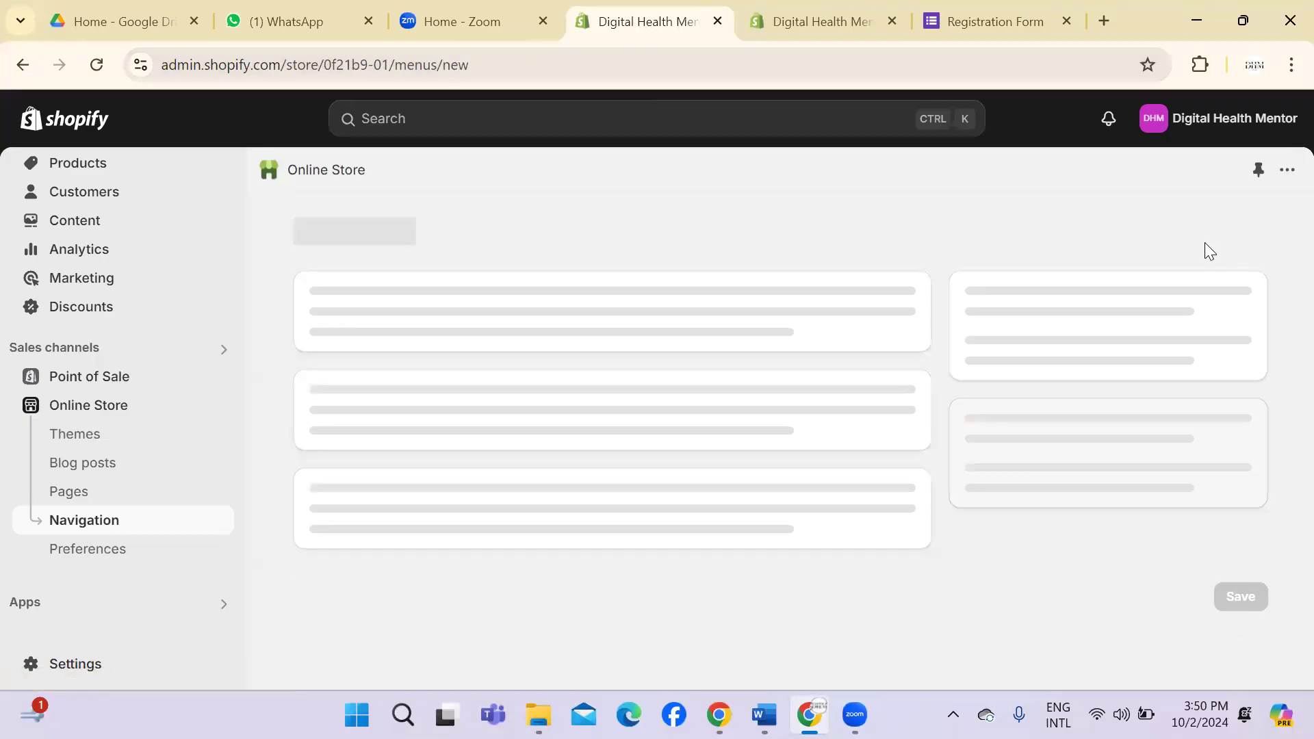
pyautogui.click(824, 319)
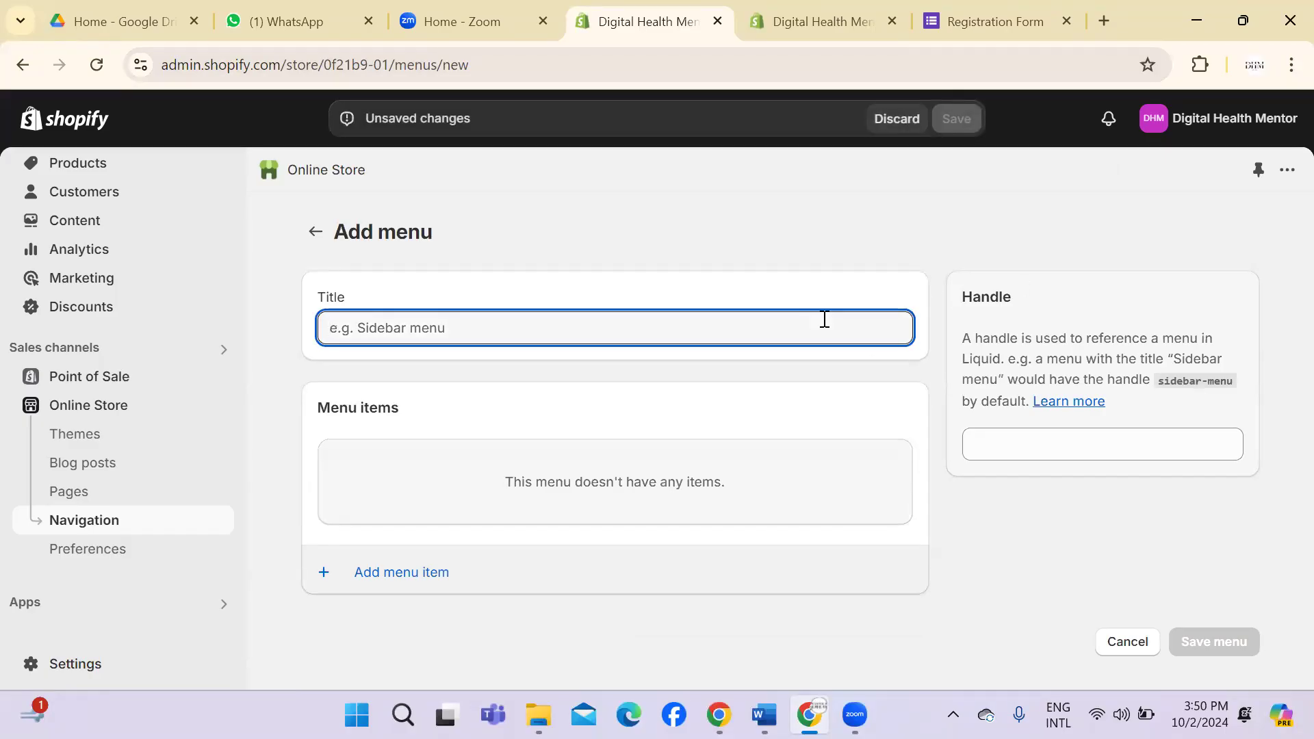
pyautogui.click(96, 525)
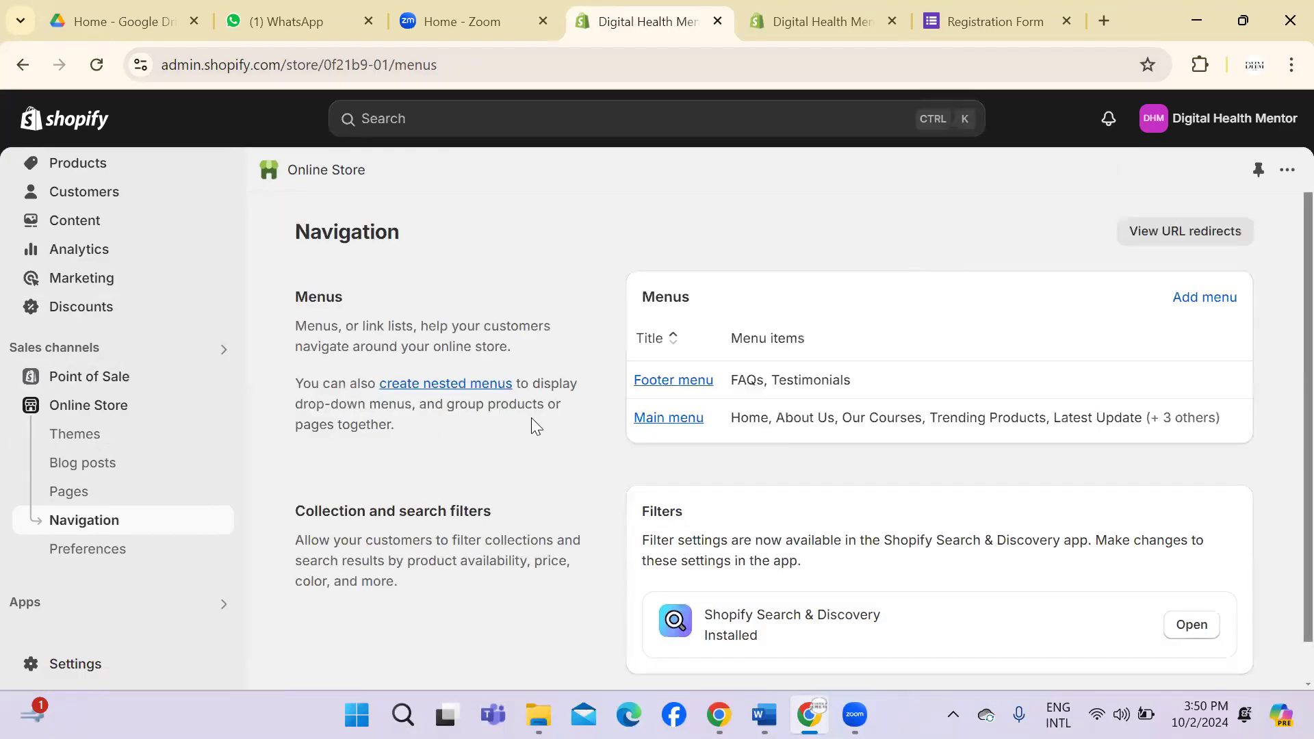
pyautogui.click(681, 420)
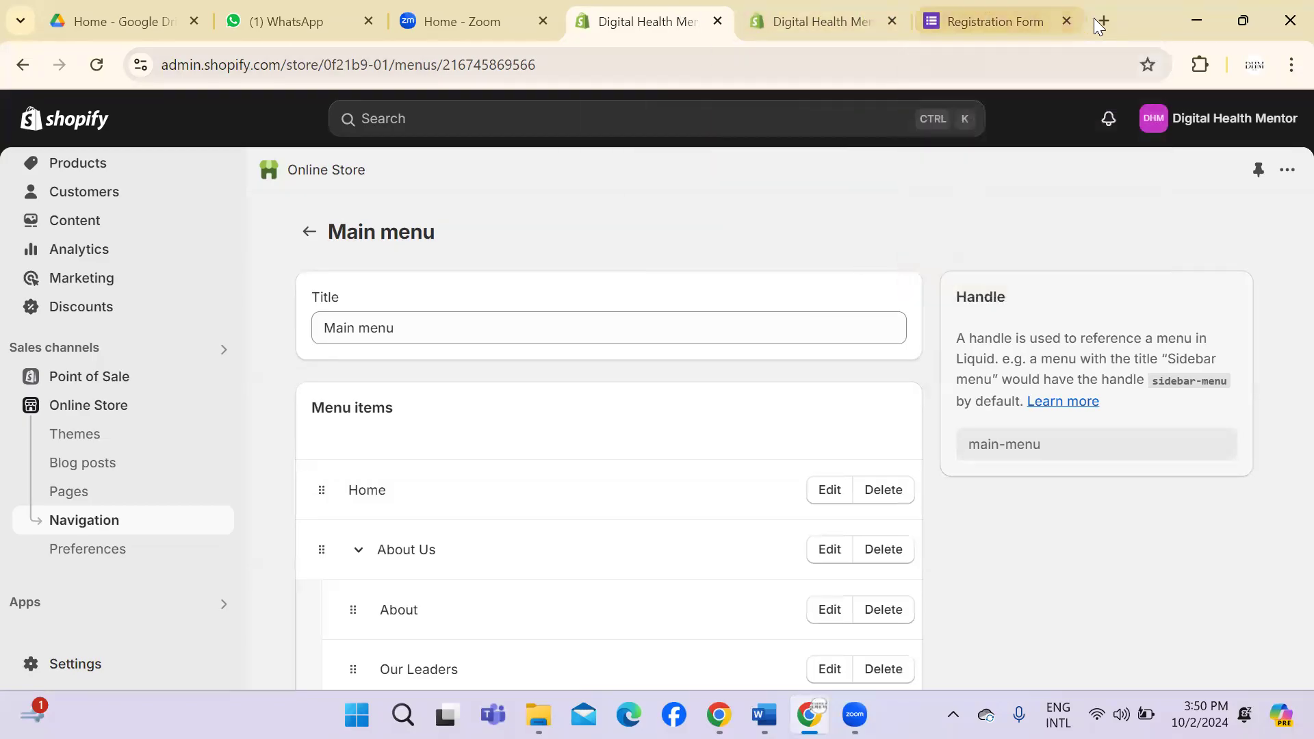
# Step: Open digitalhealthmentor.org in a new tab and view the About Us, Our Courses and Trending Products submenus
pyautogui.click(1097, 19)
pyautogui.write('di')
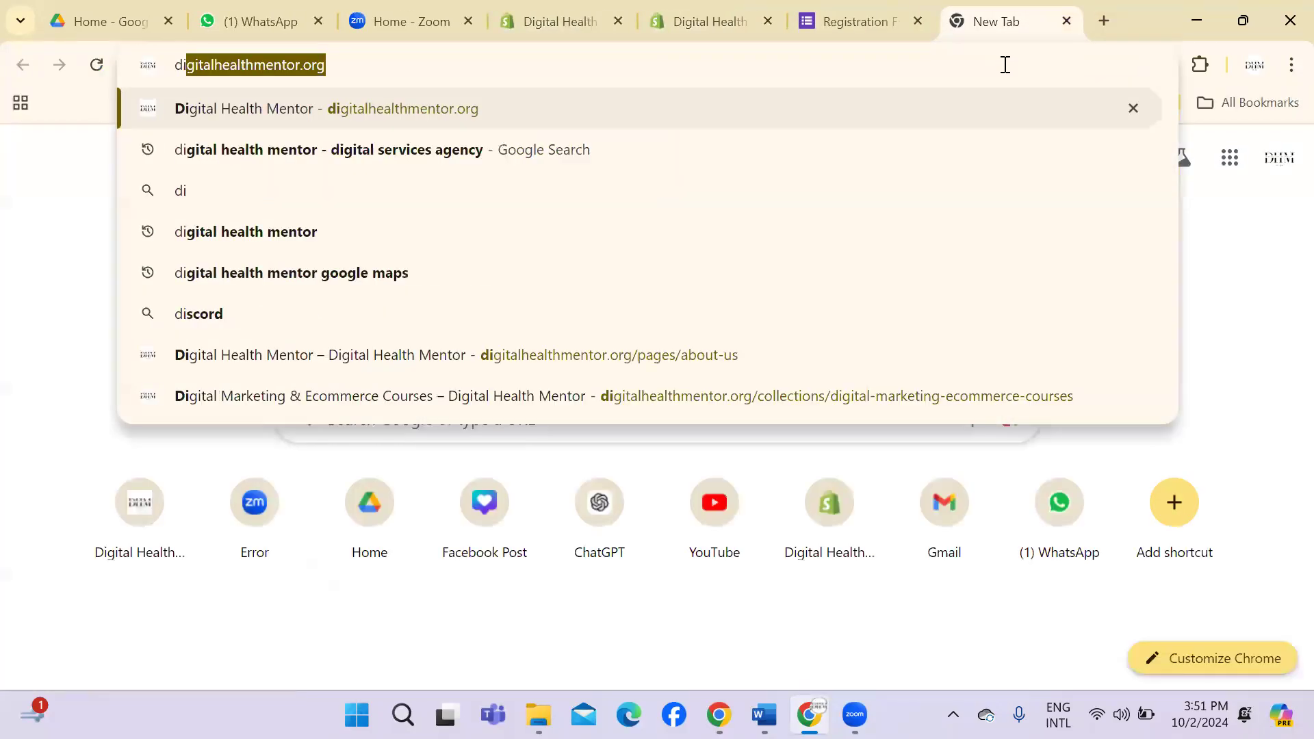
pyautogui.press('Return')
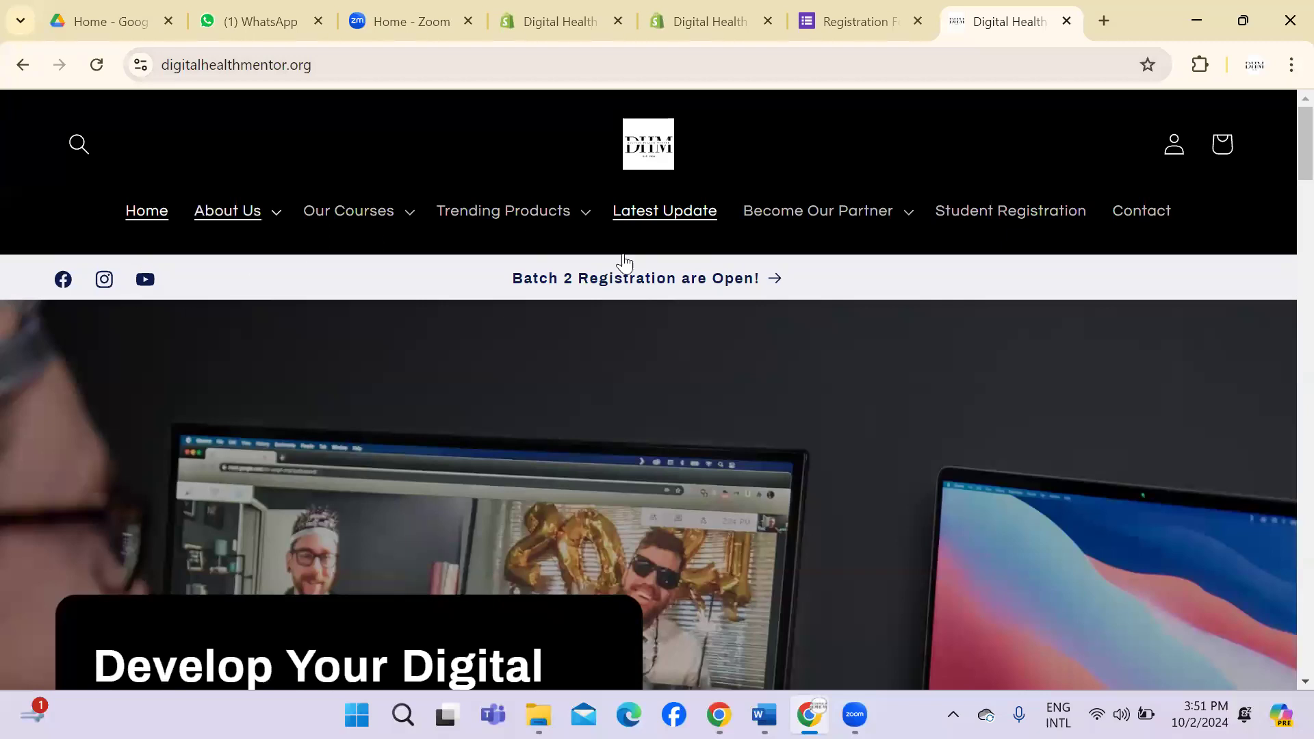
pyautogui.click(279, 215)
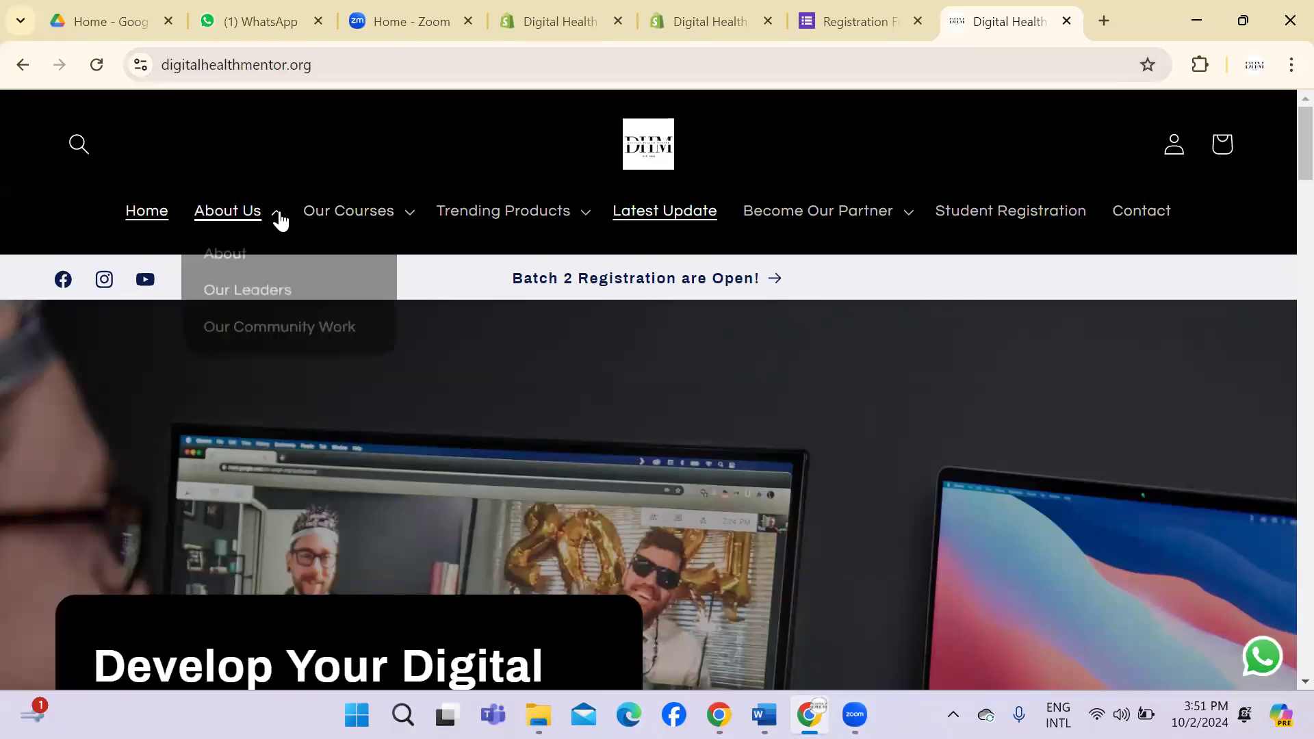
pyautogui.click(405, 220)
pyautogui.click(579, 217)
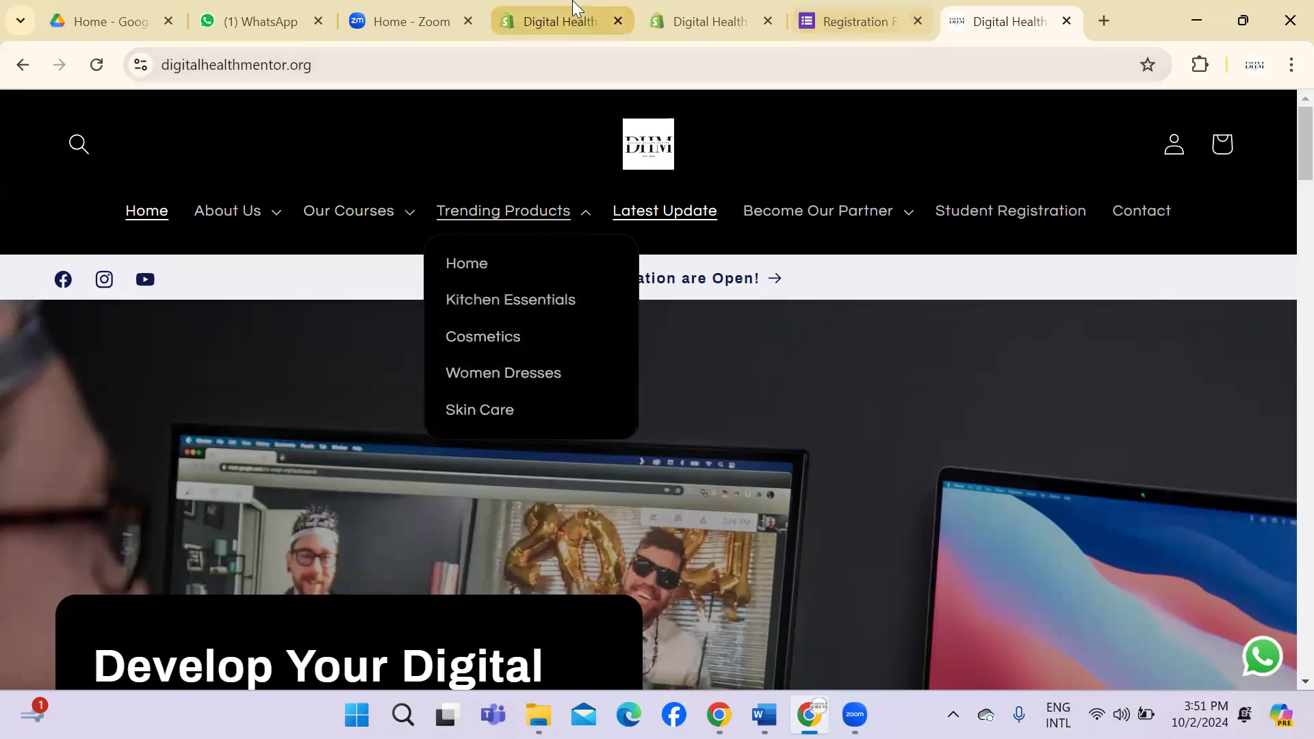
# Step: Return to the store admin, reopen the Main menu from Navigation and look through its nested menu items
pyautogui.click(537, 11)
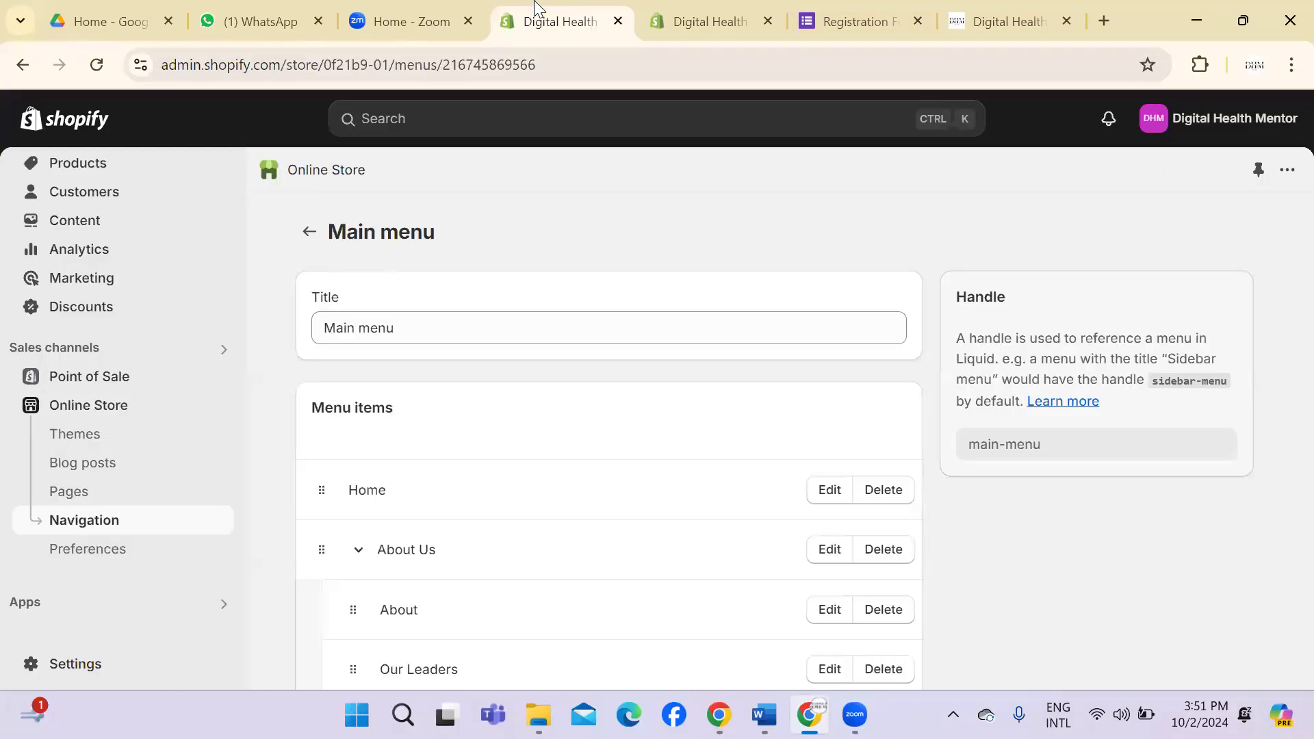
pyautogui.click(153, 527)
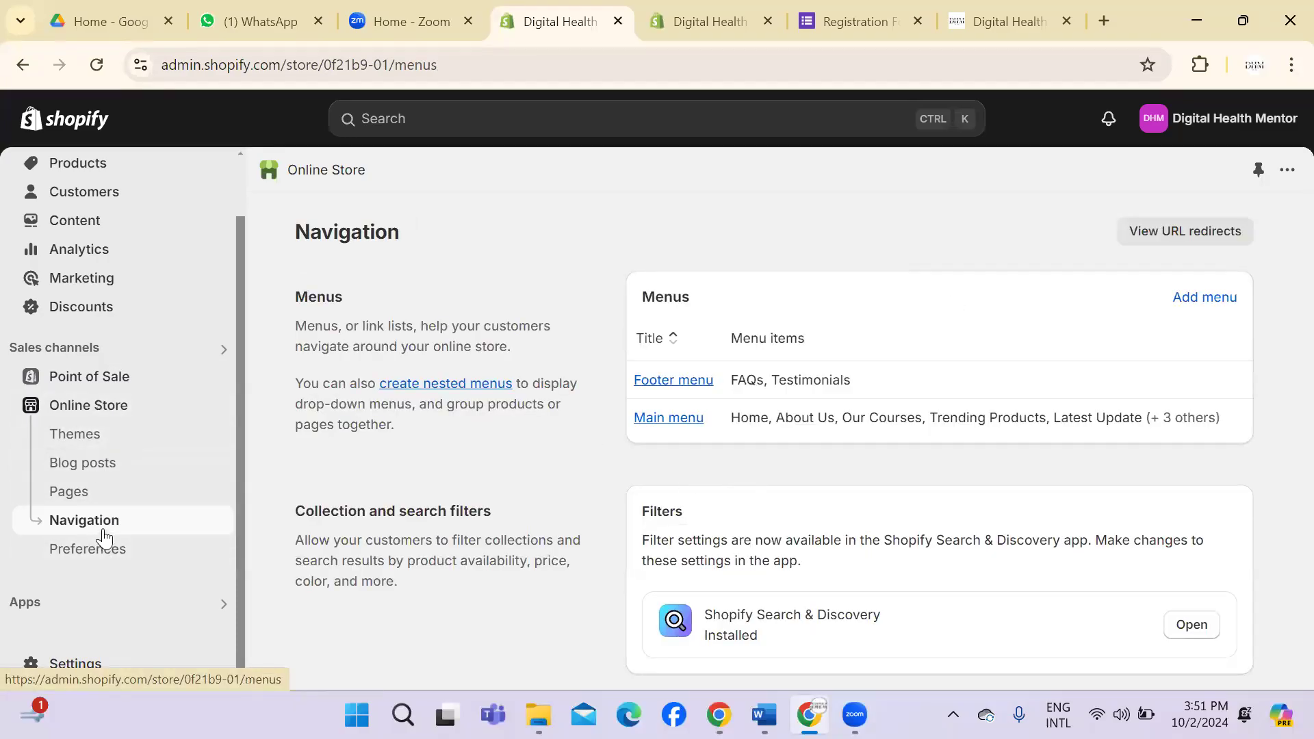
pyautogui.click(683, 423)
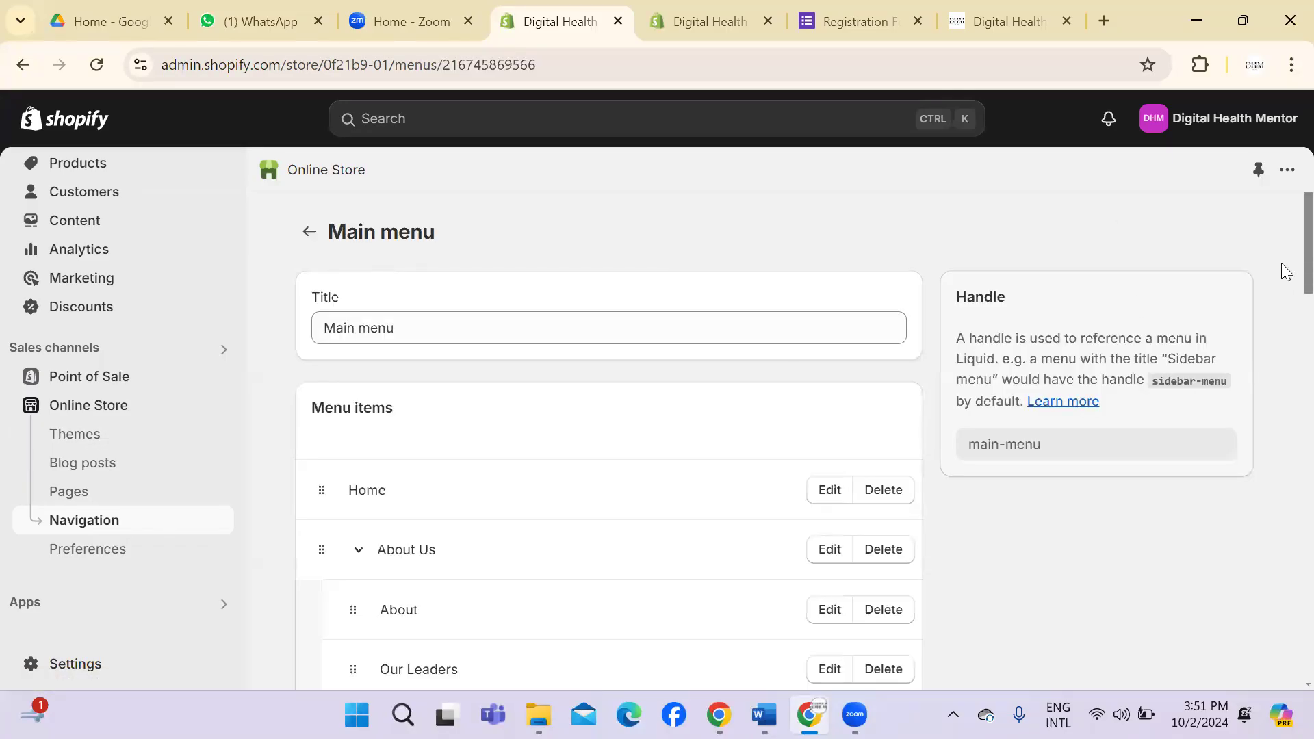
pyautogui.scroll(-3, 1285, 277)
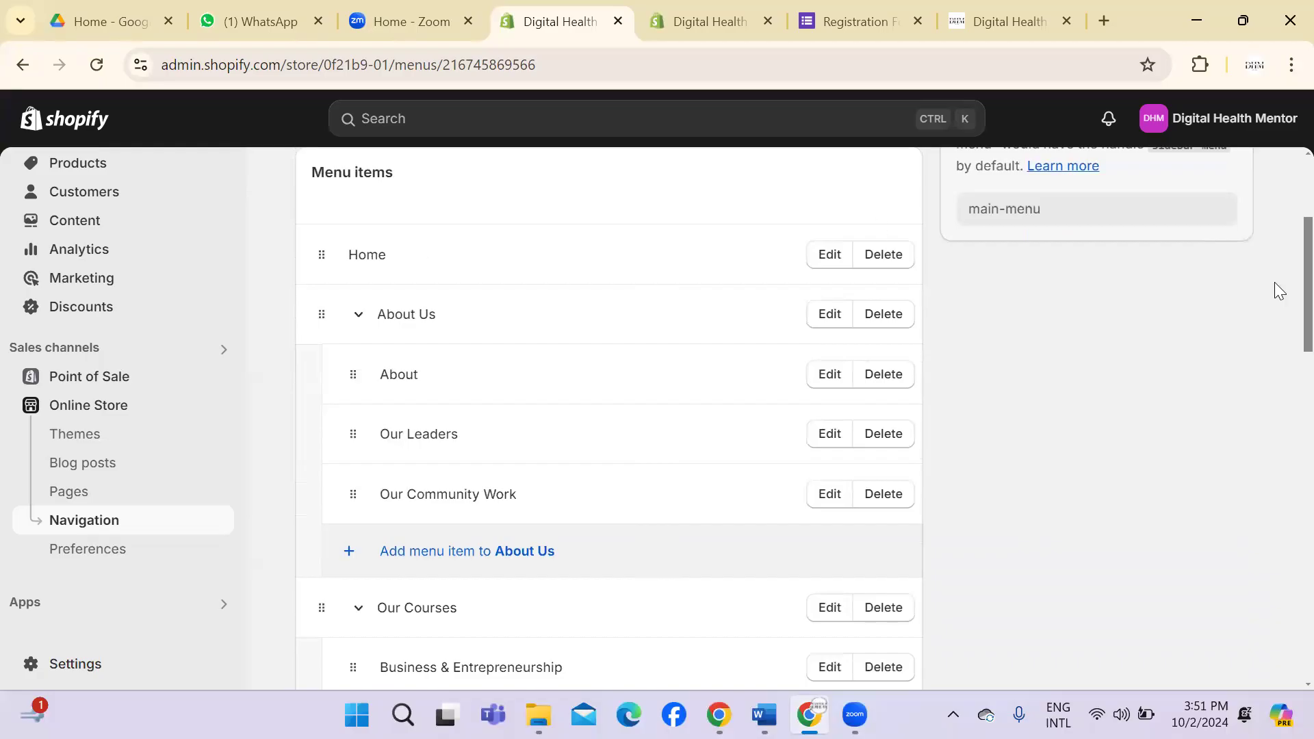
# Step: Start a new top-level item named New Product in the Main menu and look through the products available as its link
pyautogui.scroll(-10, 1283, 293)
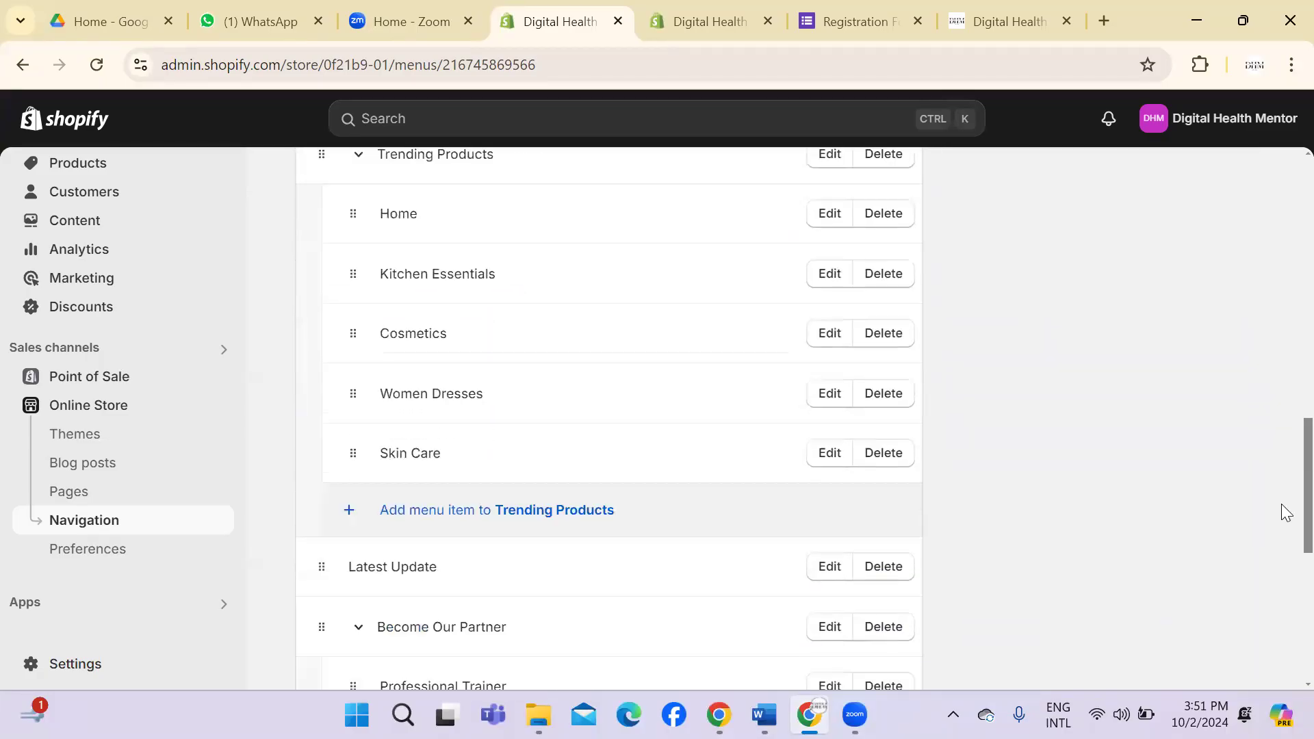
pyautogui.scroll(-7, 1285, 512)
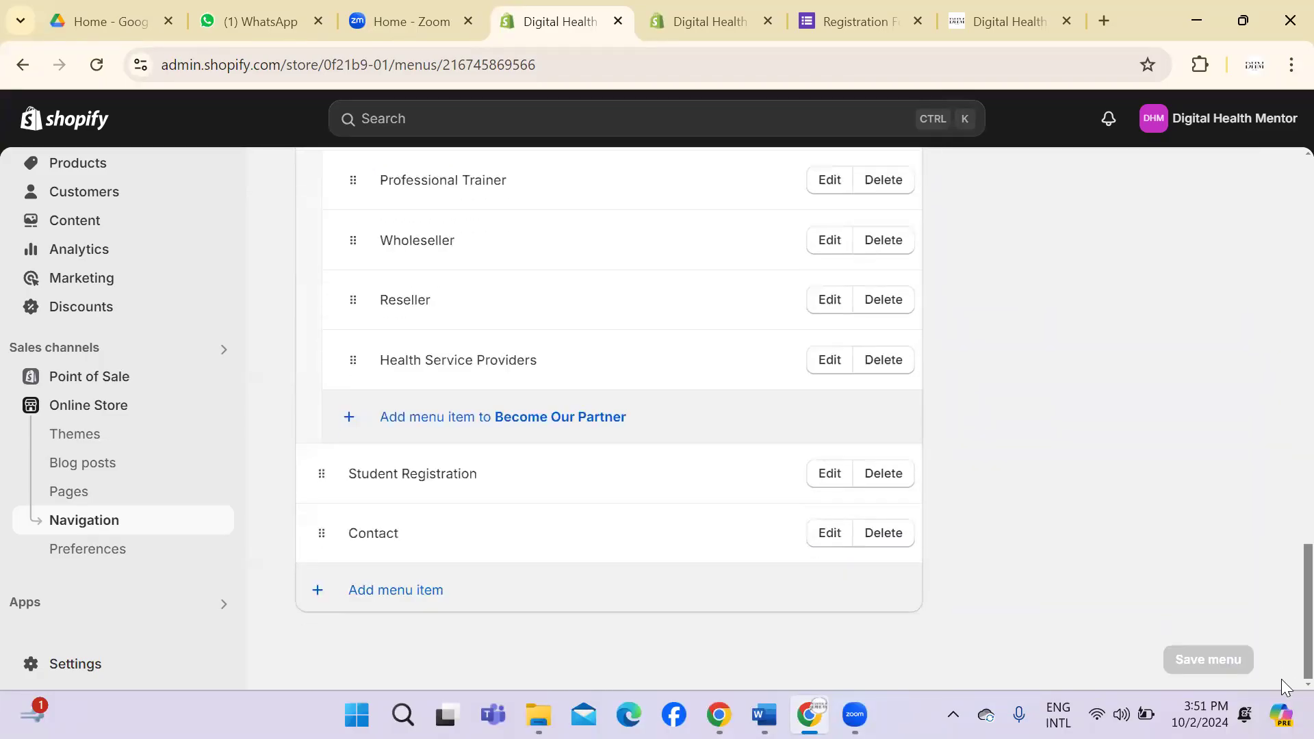
pyautogui.click(360, 589)
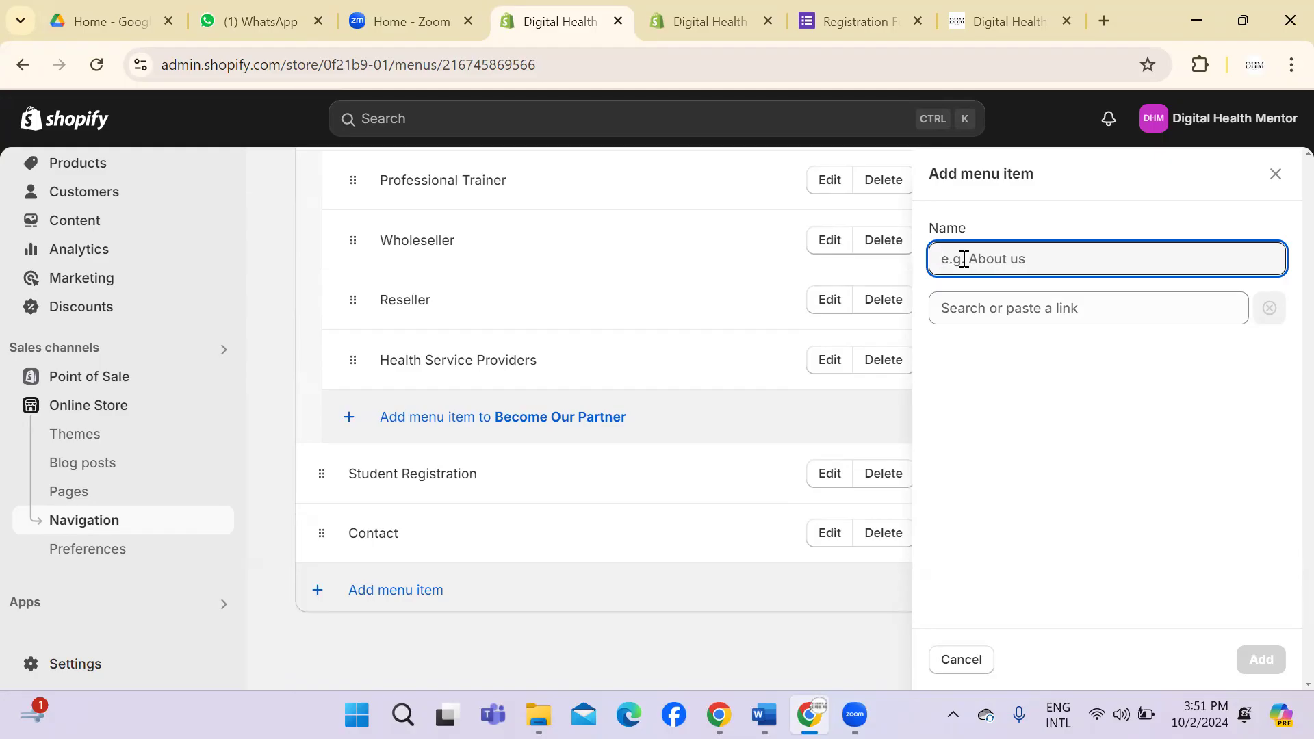
pyautogui.write('New Product')
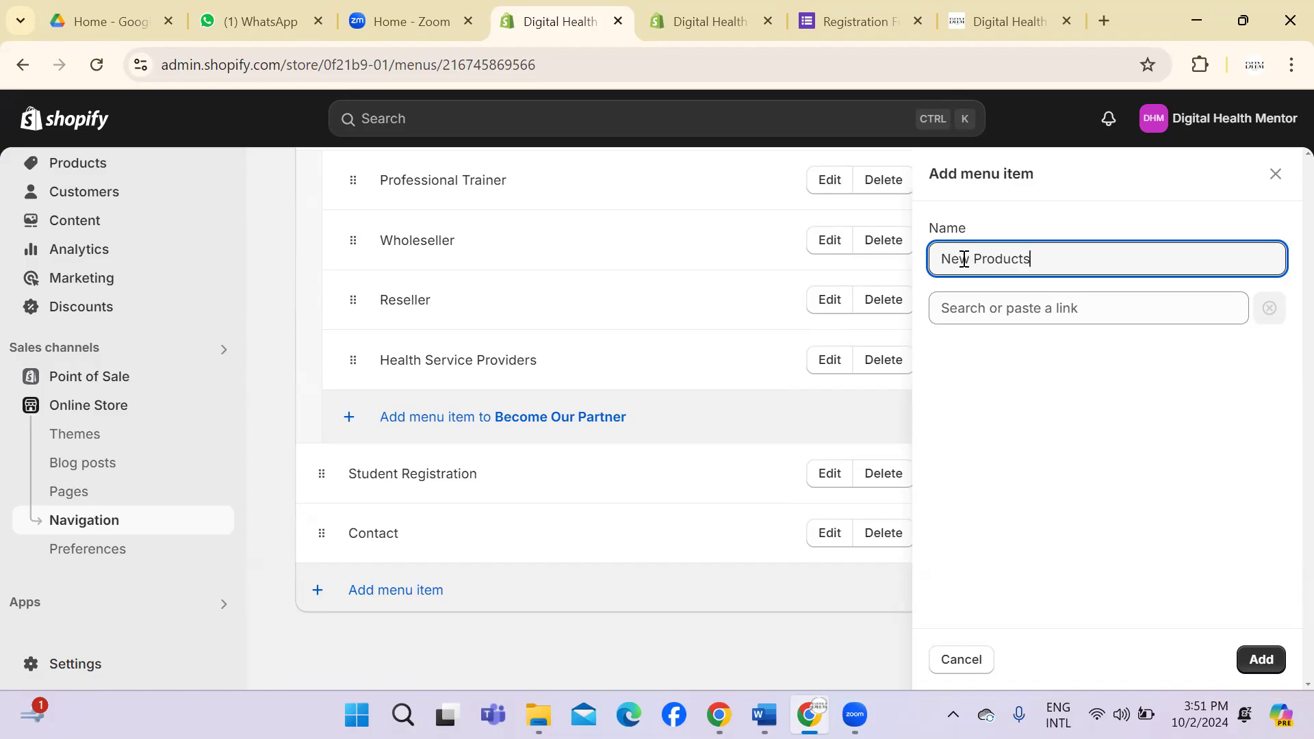
pyautogui.click(1047, 303)
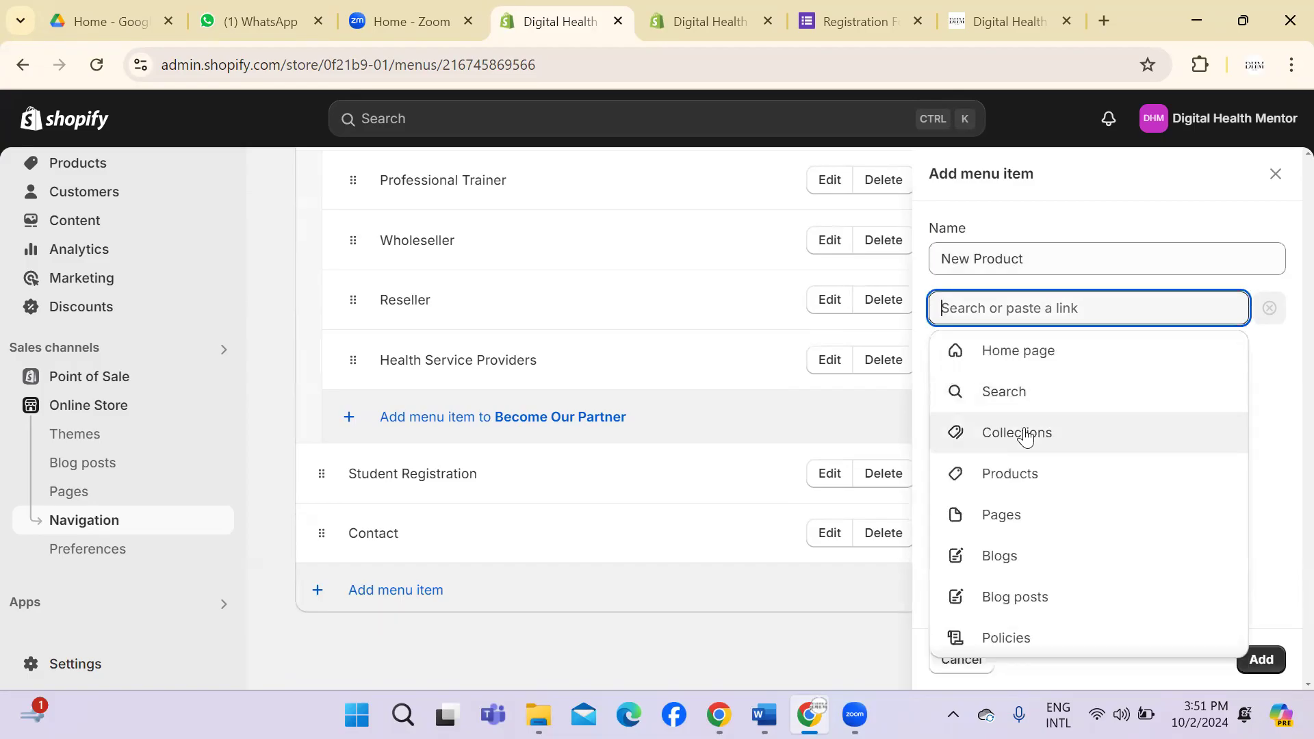
pyautogui.click(1013, 483)
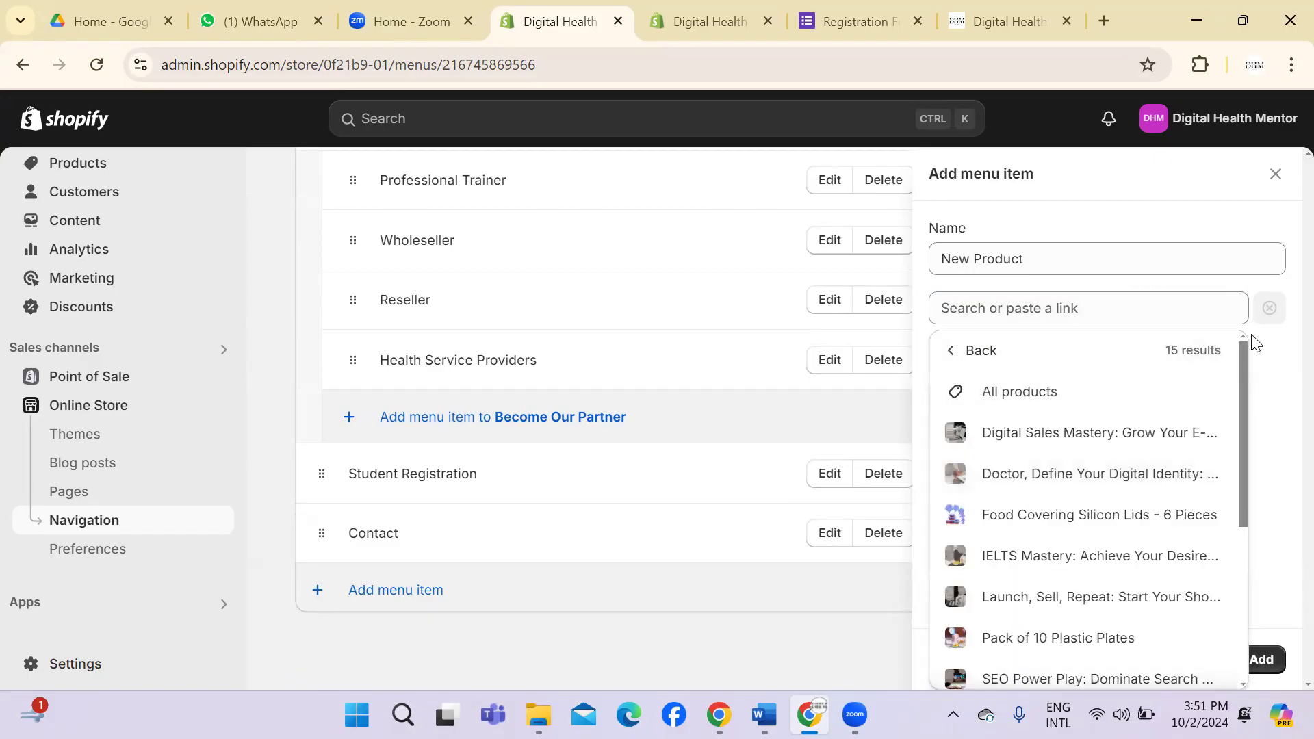
pyautogui.moveTo(1240, 353); pyautogui.dragTo(1245, 505)
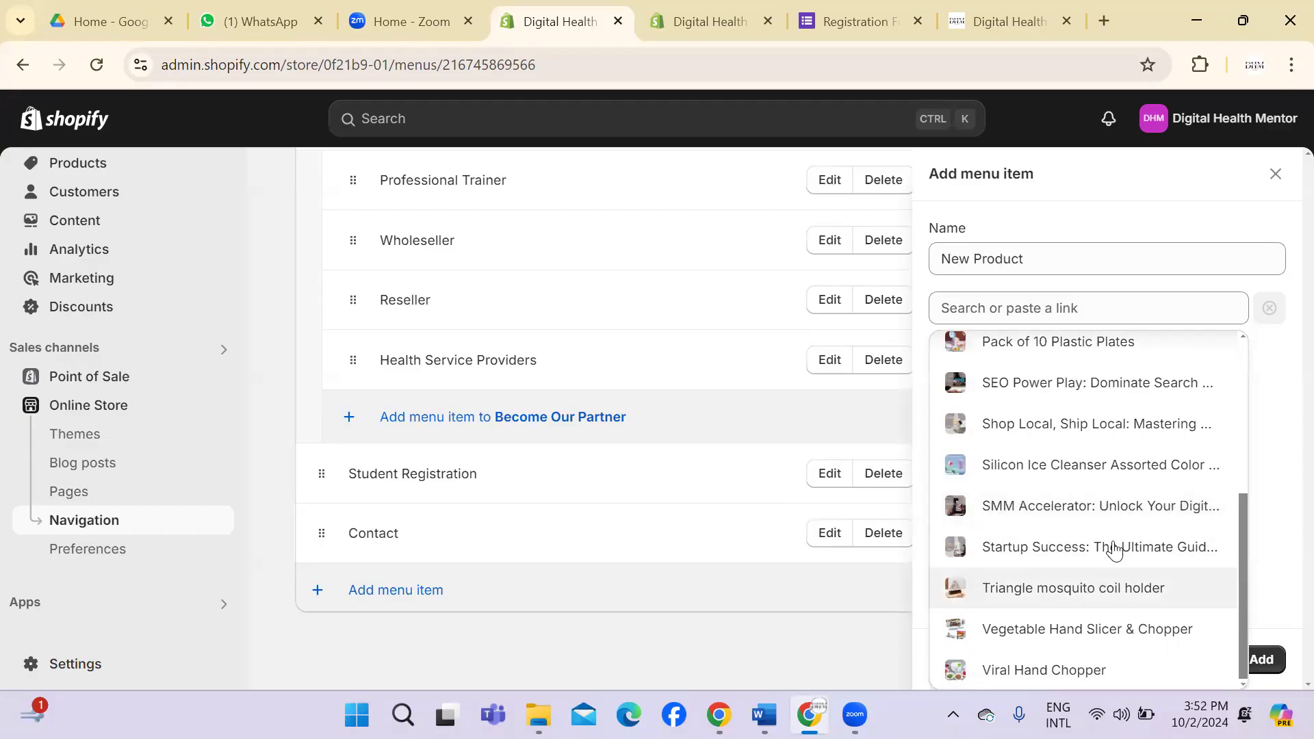
pyautogui.moveTo(1243, 520); pyautogui.dragTo(1265, 338)
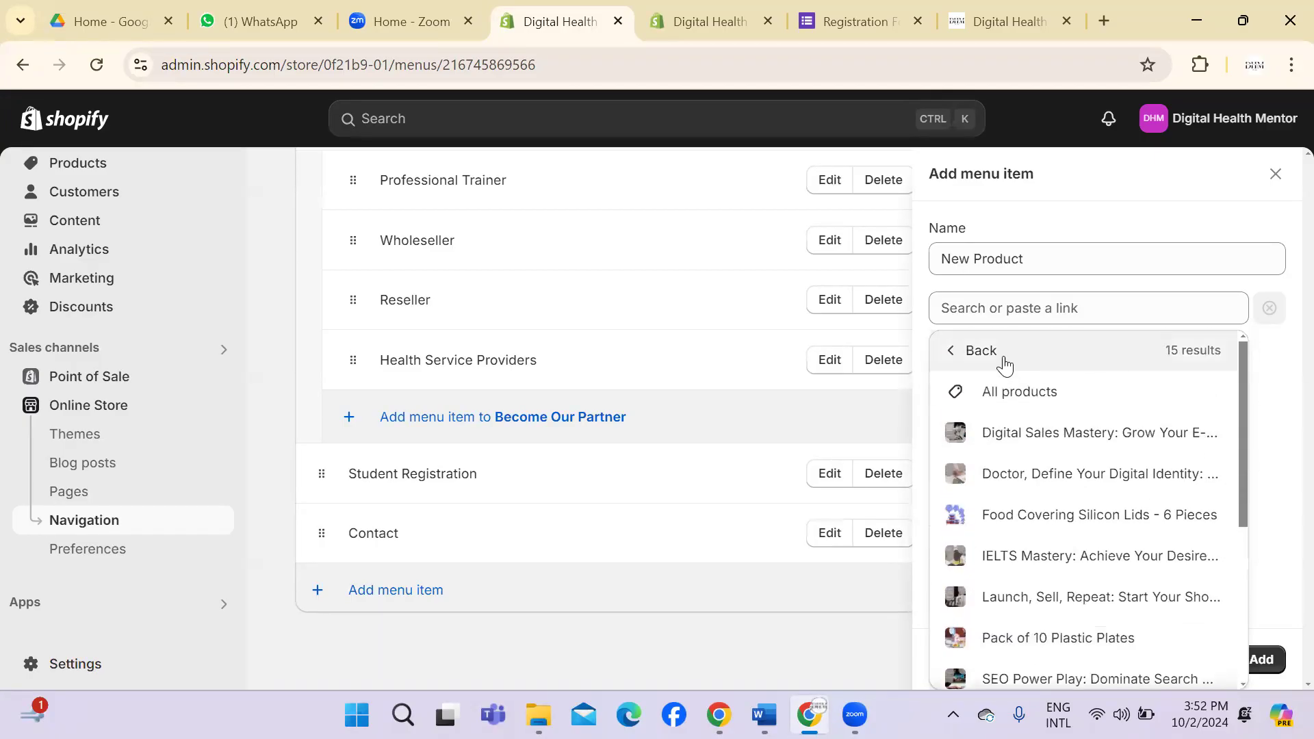
# Step: Link New Product to the Self Branding collection, add it to the Main menu and save the menu
pyautogui.click(953, 353)
pyautogui.click(1011, 438)
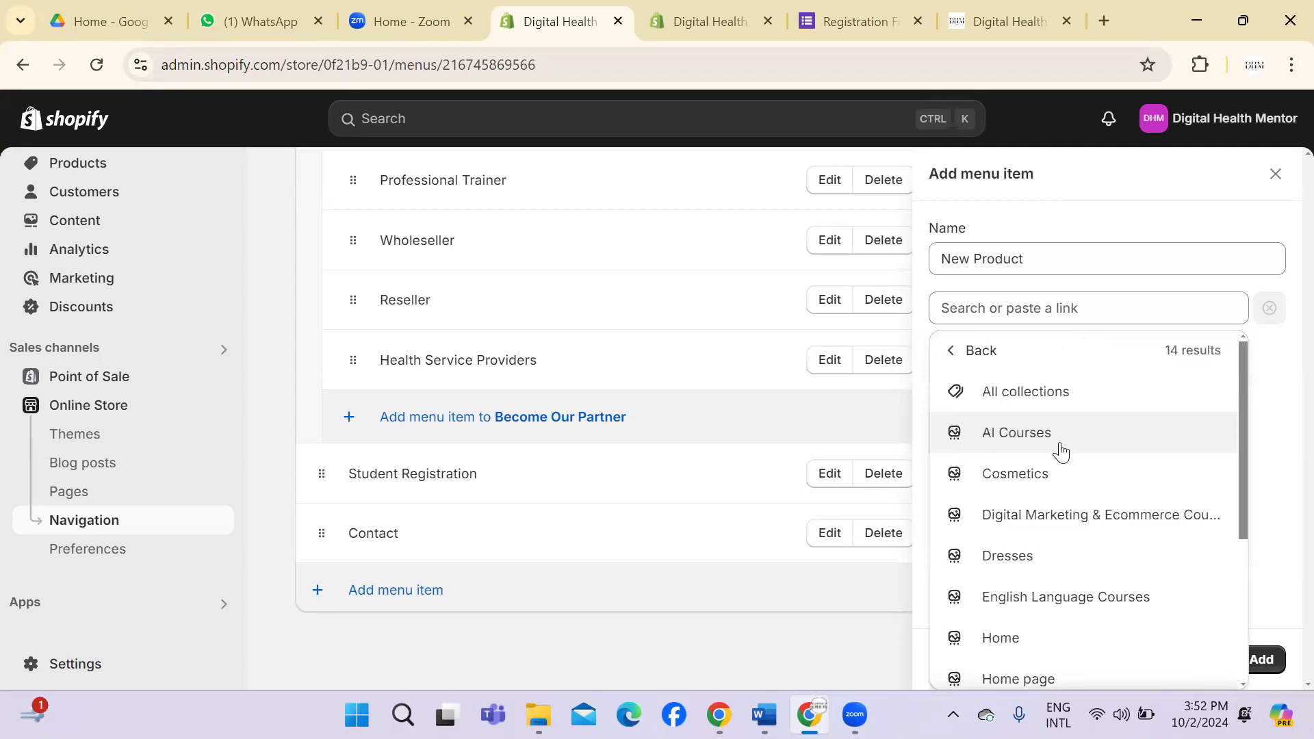
pyautogui.moveTo(1243, 401); pyautogui.dragTo(1229, 553)
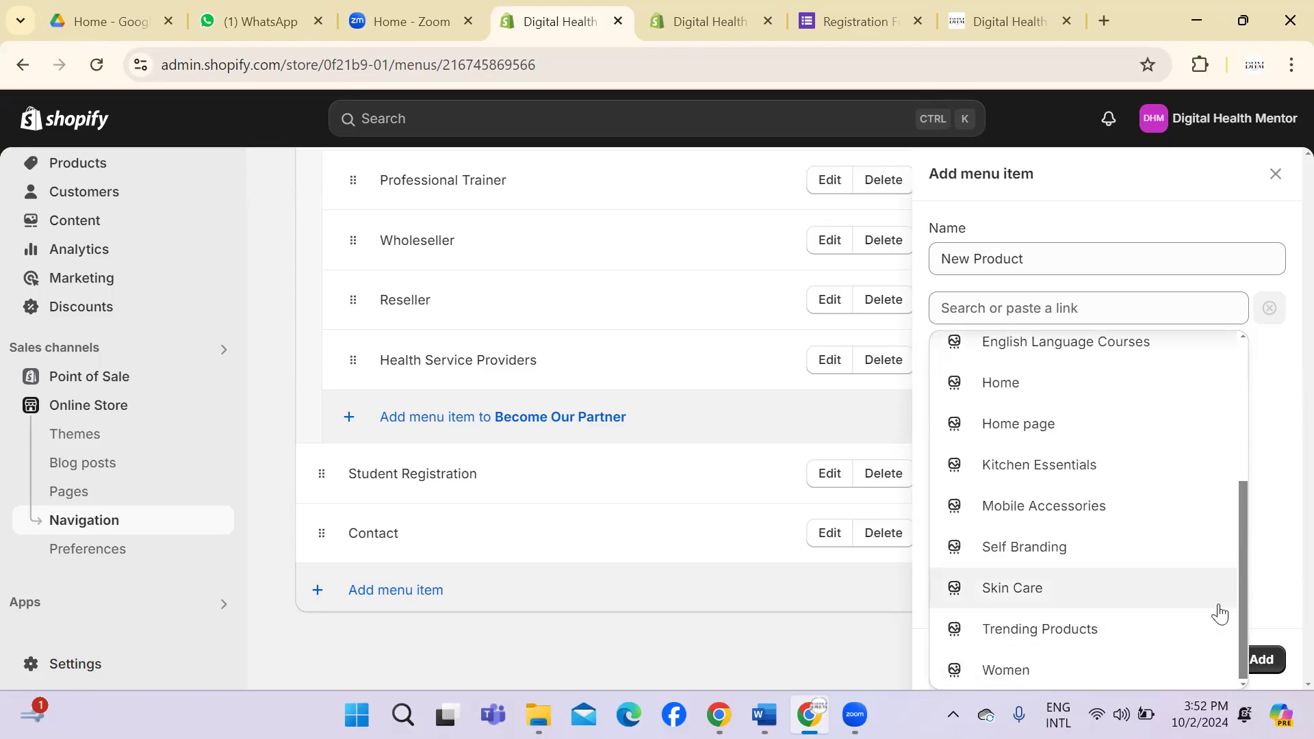
pyautogui.click(1149, 547)
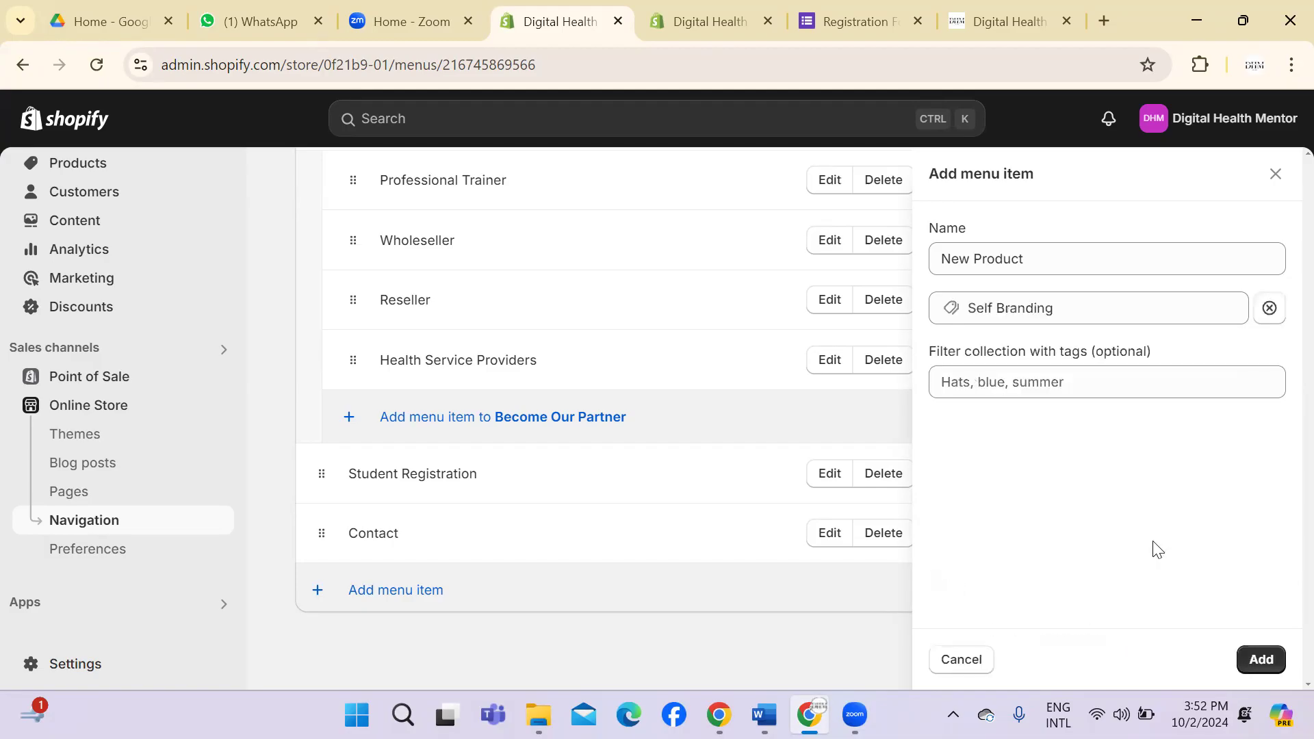
pyautogui.click(1264, 656)
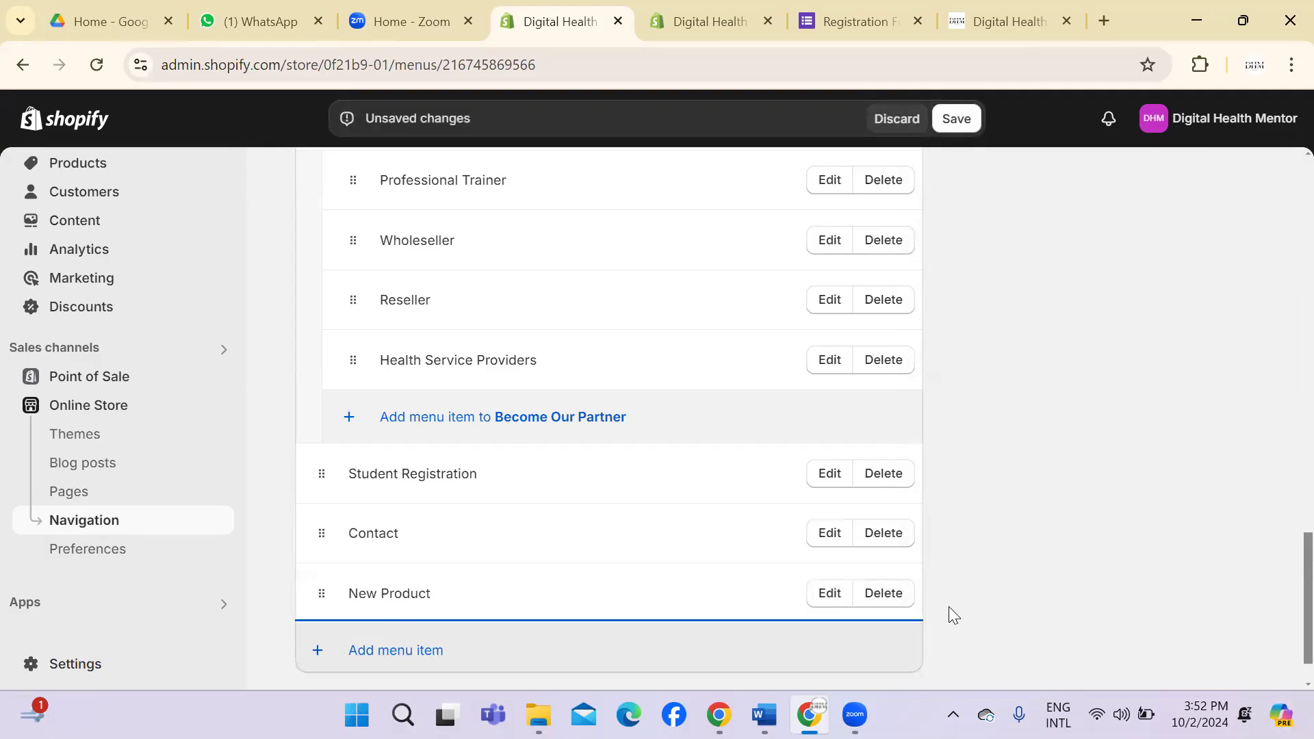
pyautogui.click(954, 121)
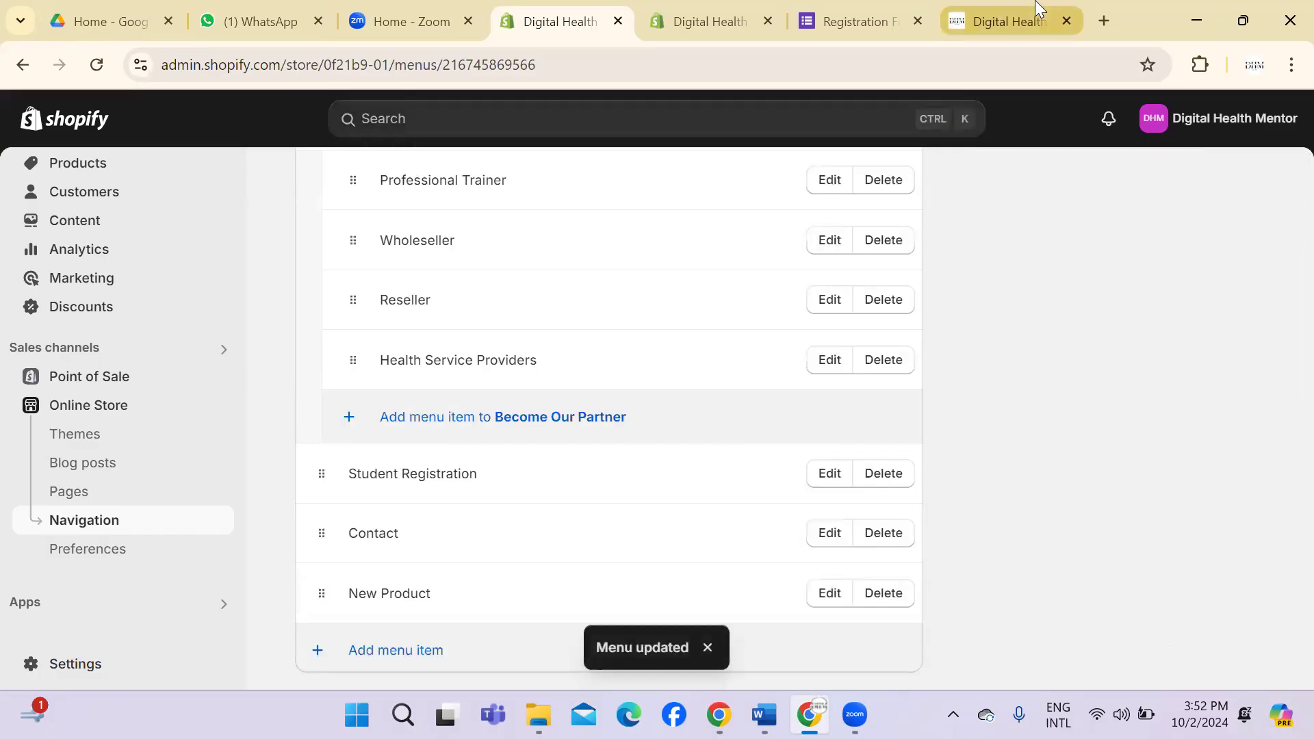
# Step: Reload digitalhealthmentor.org and compare its header navigation with the Main menu items in the store admin
pyautogui.click(1039, 10)
pyautogui.click(996, 55)
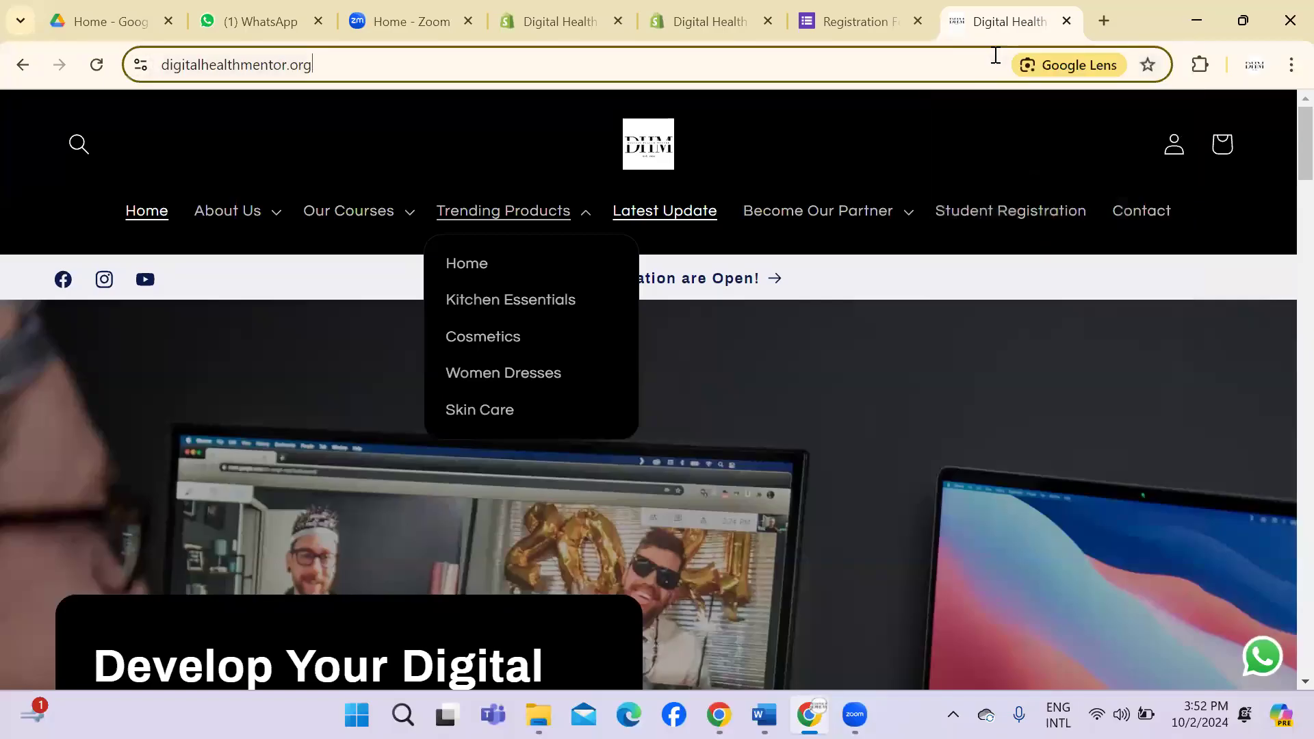
pyautogui.press('Return')
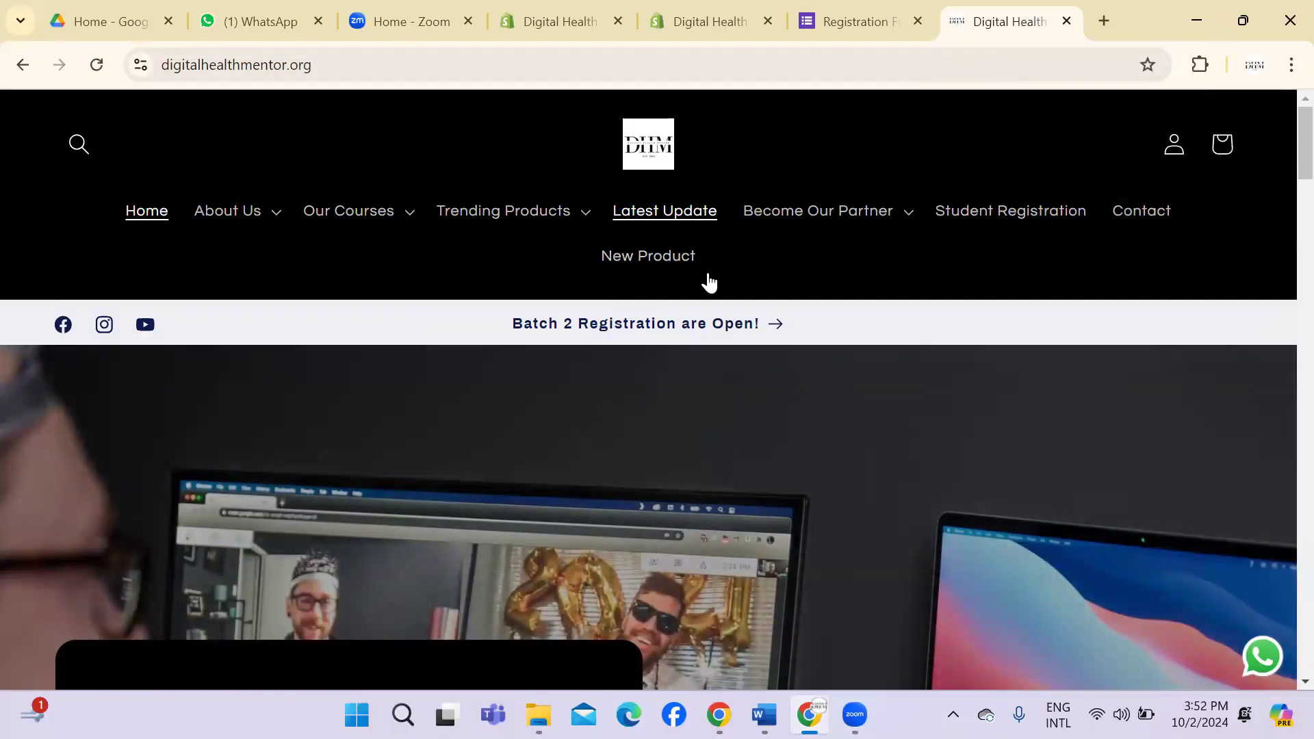
pyautogui.click(553, 10)
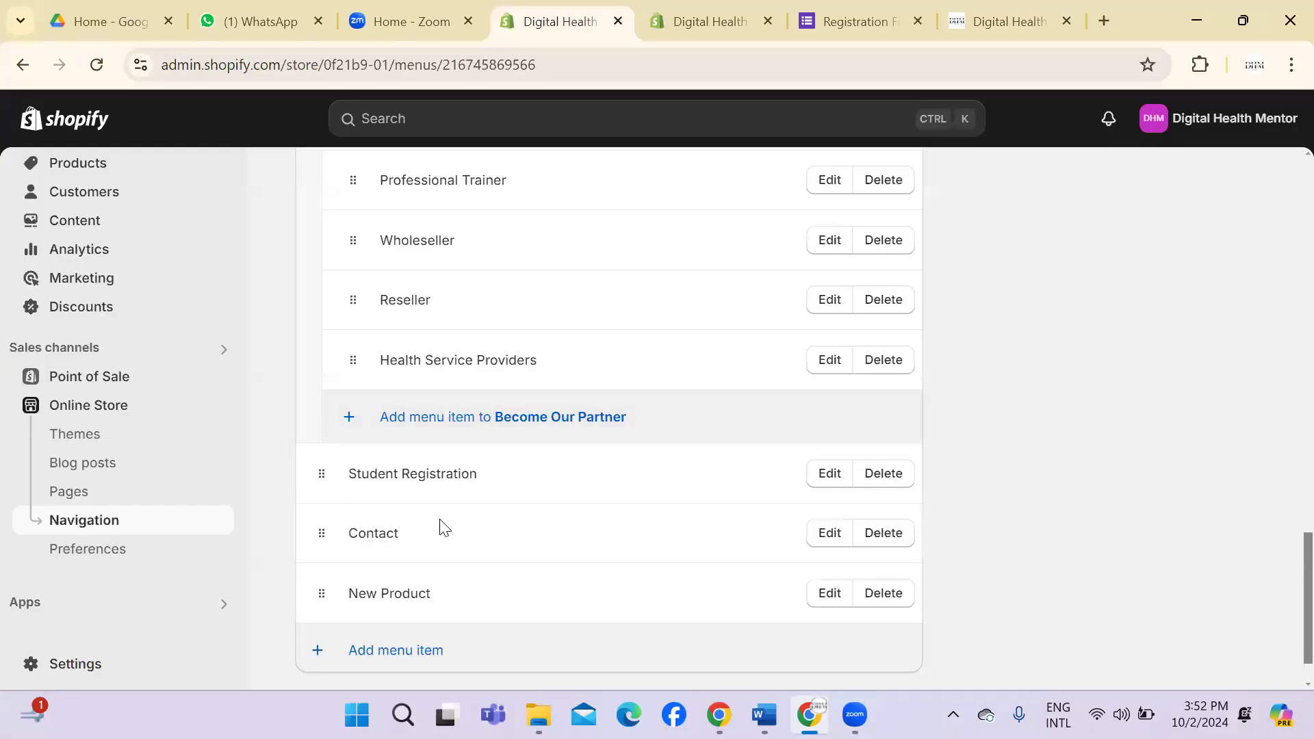
pyautogui.scroll(-1, 1283, 588)
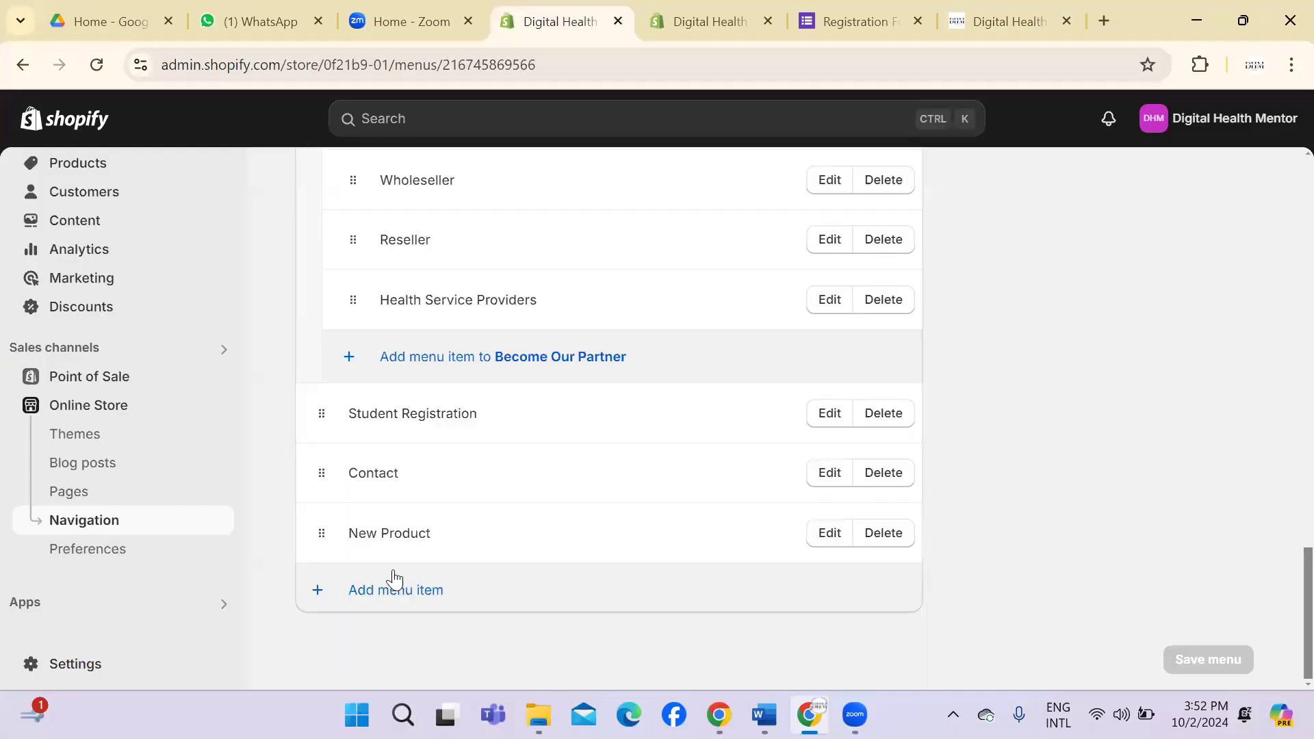
pyautogui.click(1006, 21)
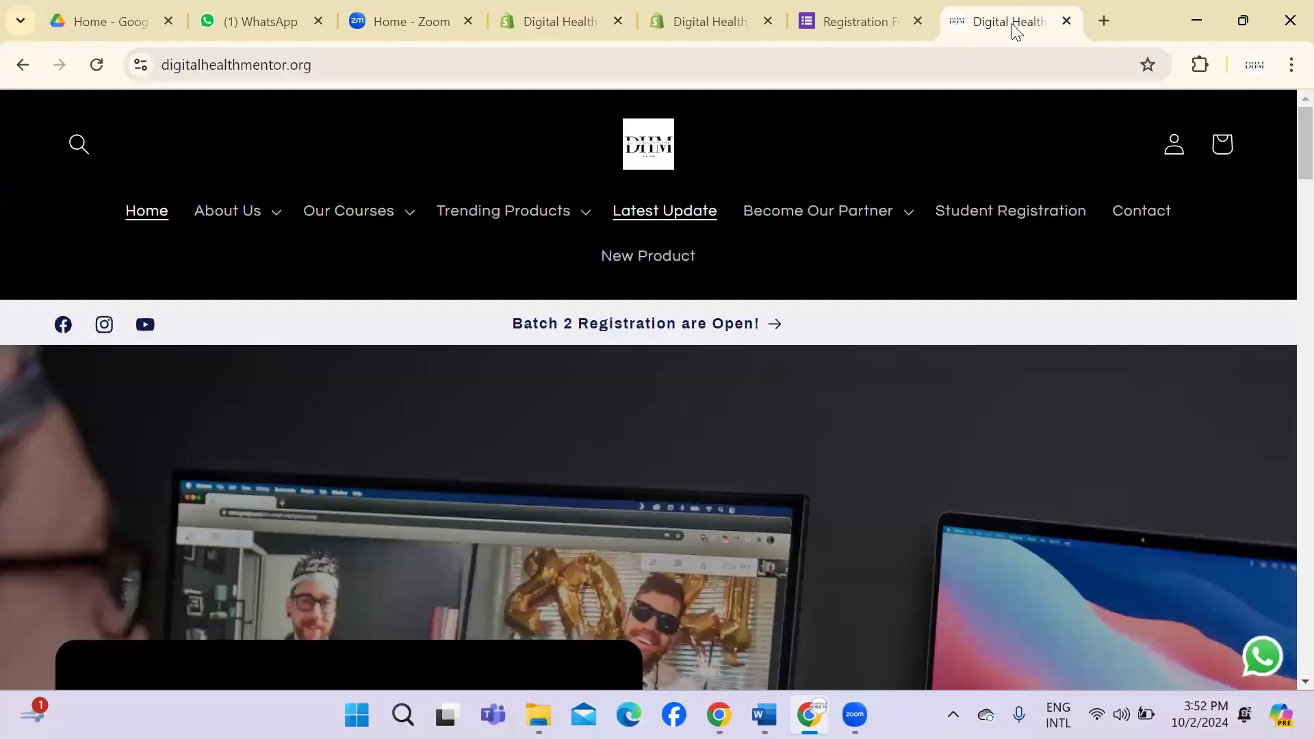
pyautogui.click(972, 67)
pyautogui.press('Return')
# Step: Open the store's Facebook page from the storefront, then return to the Main menu in the store admin
pyautogui.click(62, 336)
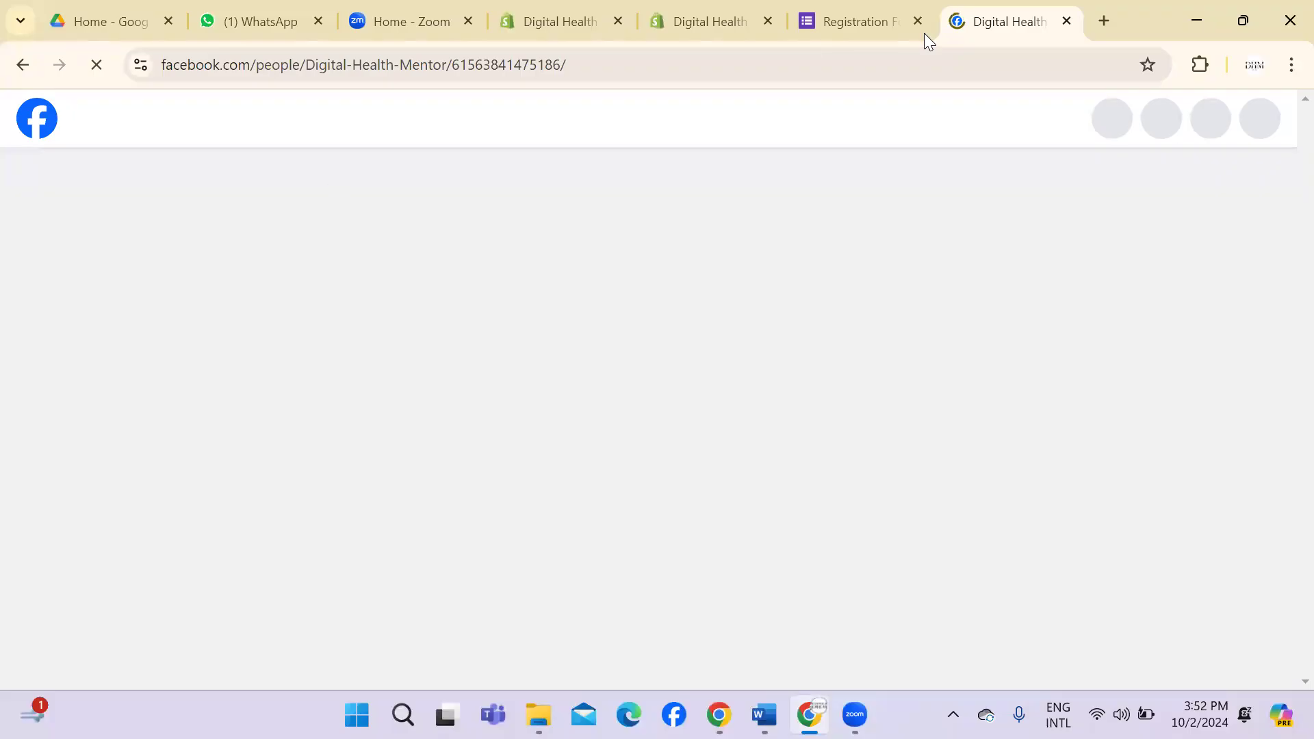
pyautogui.click(892, 16)
pyautogui.click(1011, 18)
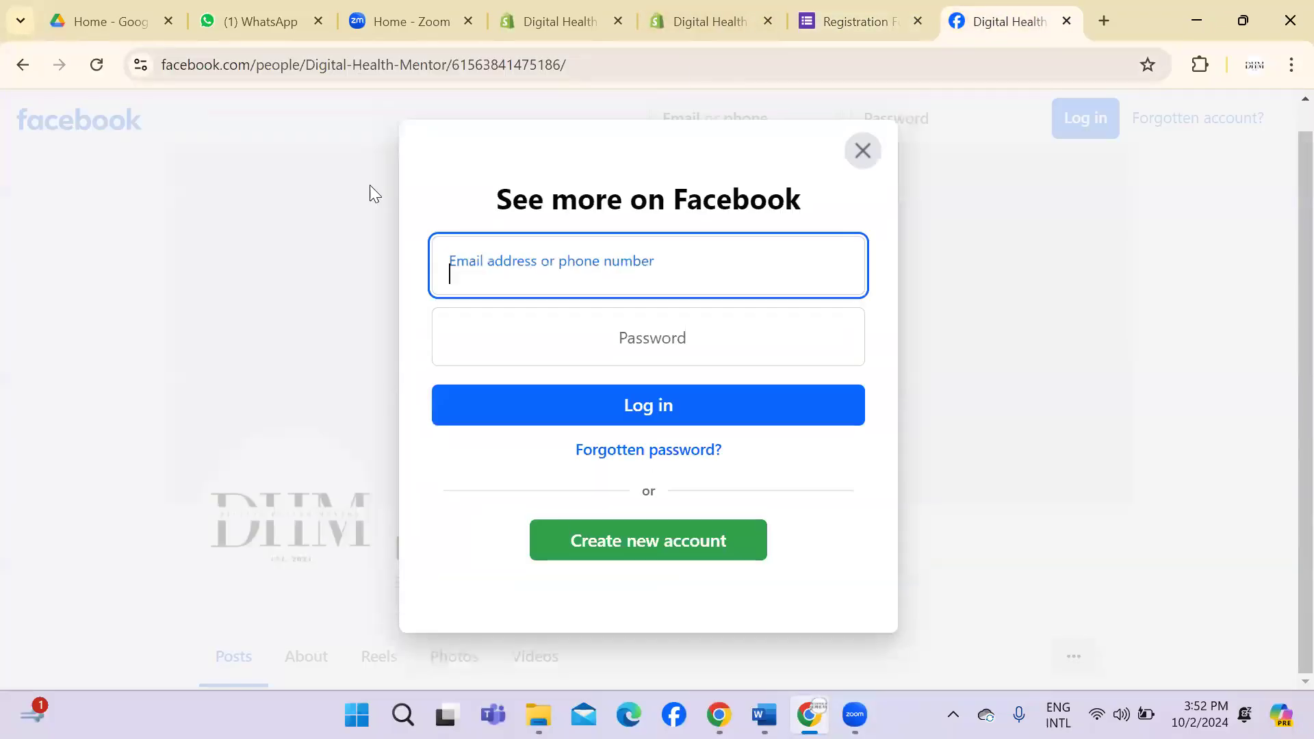
pyautogui.click(855, 21)
pyautogui.click(710, 20)
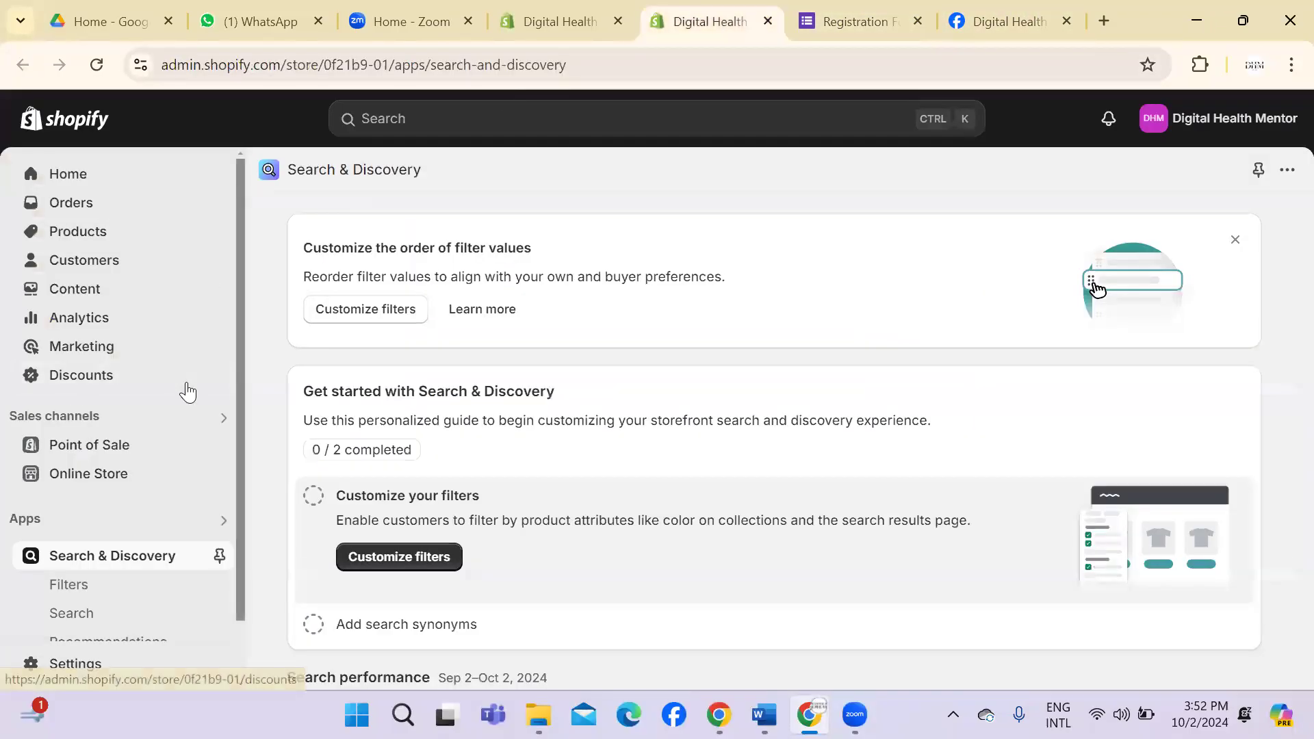
pyautogui.click(567, 9)
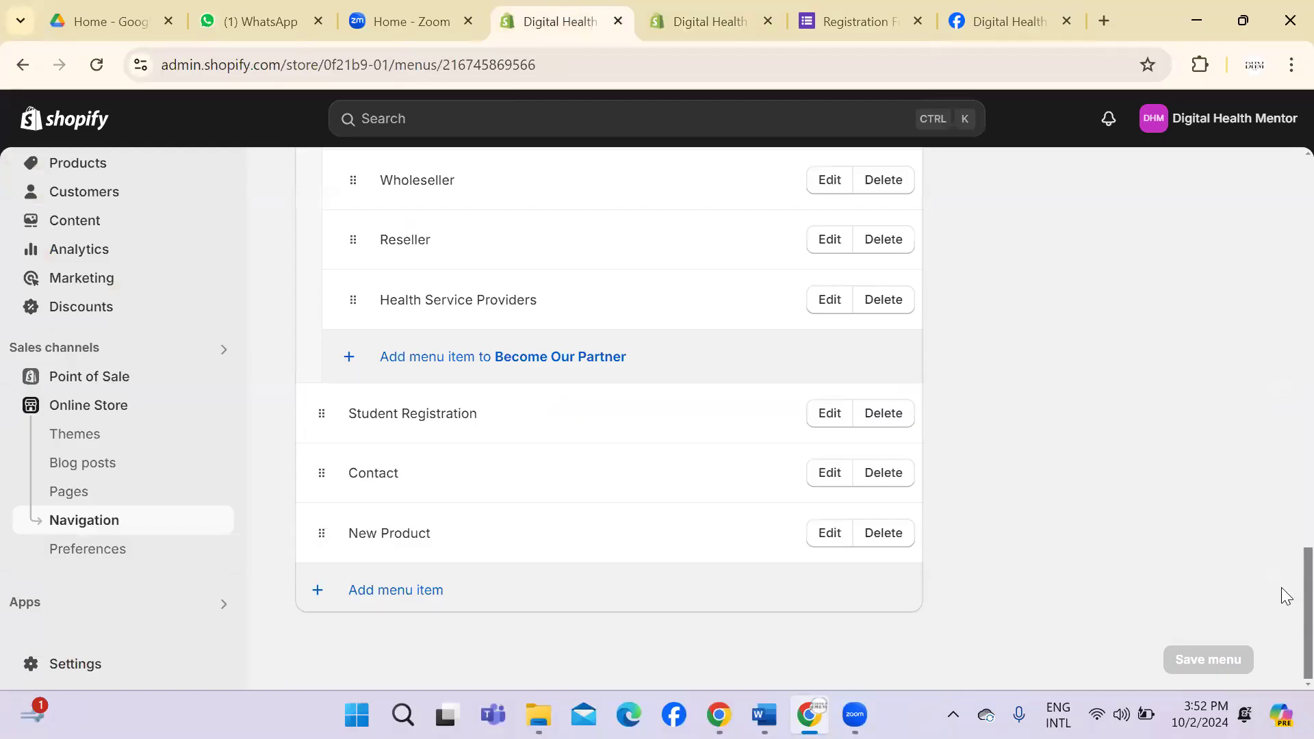
# Step: Nest the New Product item under Student Registration in the Main menu and save the menu
pyautogui.scroll(5, 1284, 575)
pyautogui.scroll(8, 1283, 479)
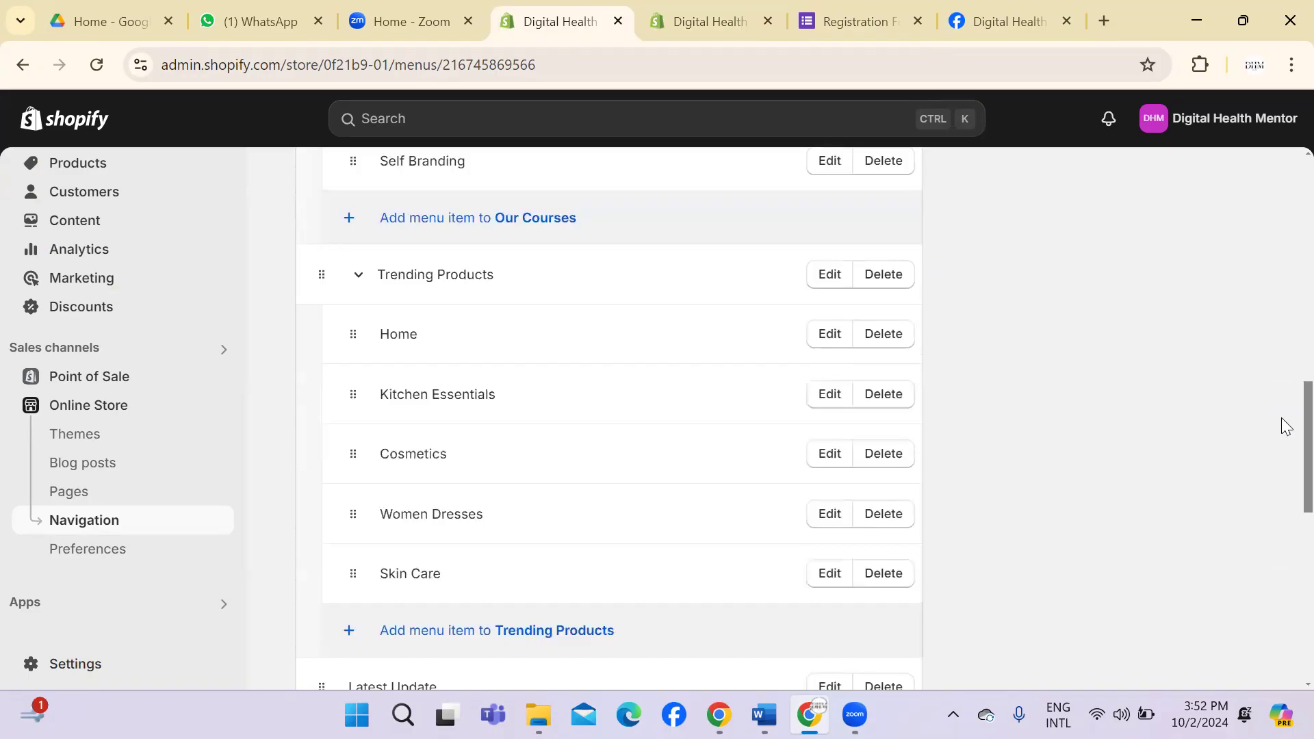
pyautogui.scroll(3, 1286, 362)
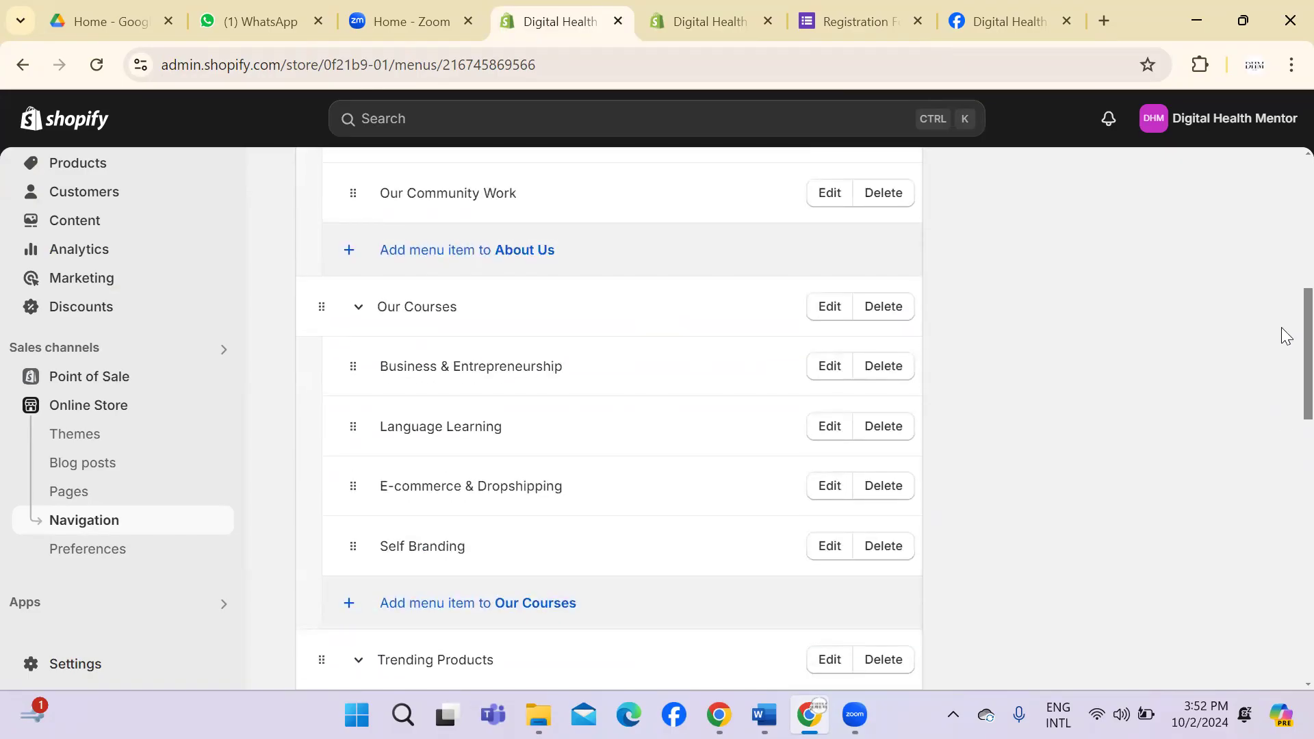
pyautogui.scroll(3, 1283, 323)
pyautogui.scroll(-10, 1283, 411)
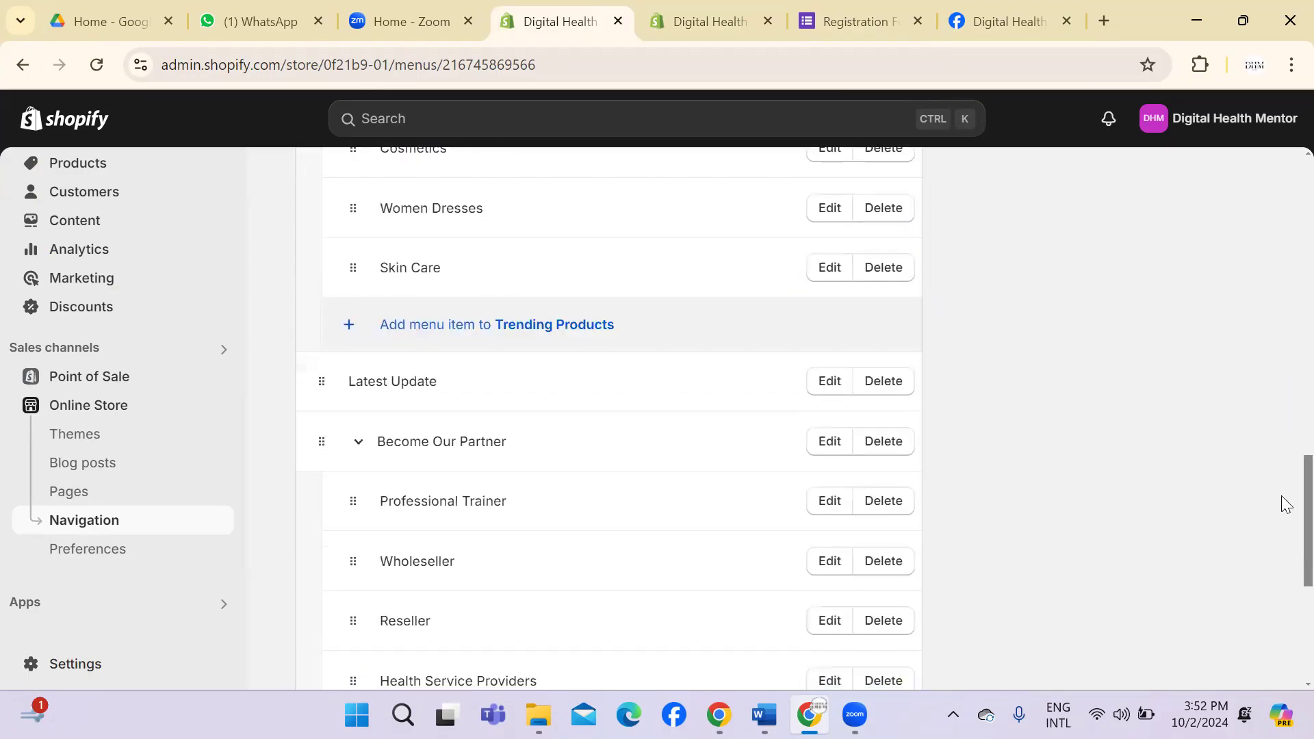
pyautogui.scroll(-5, 1283, 548)
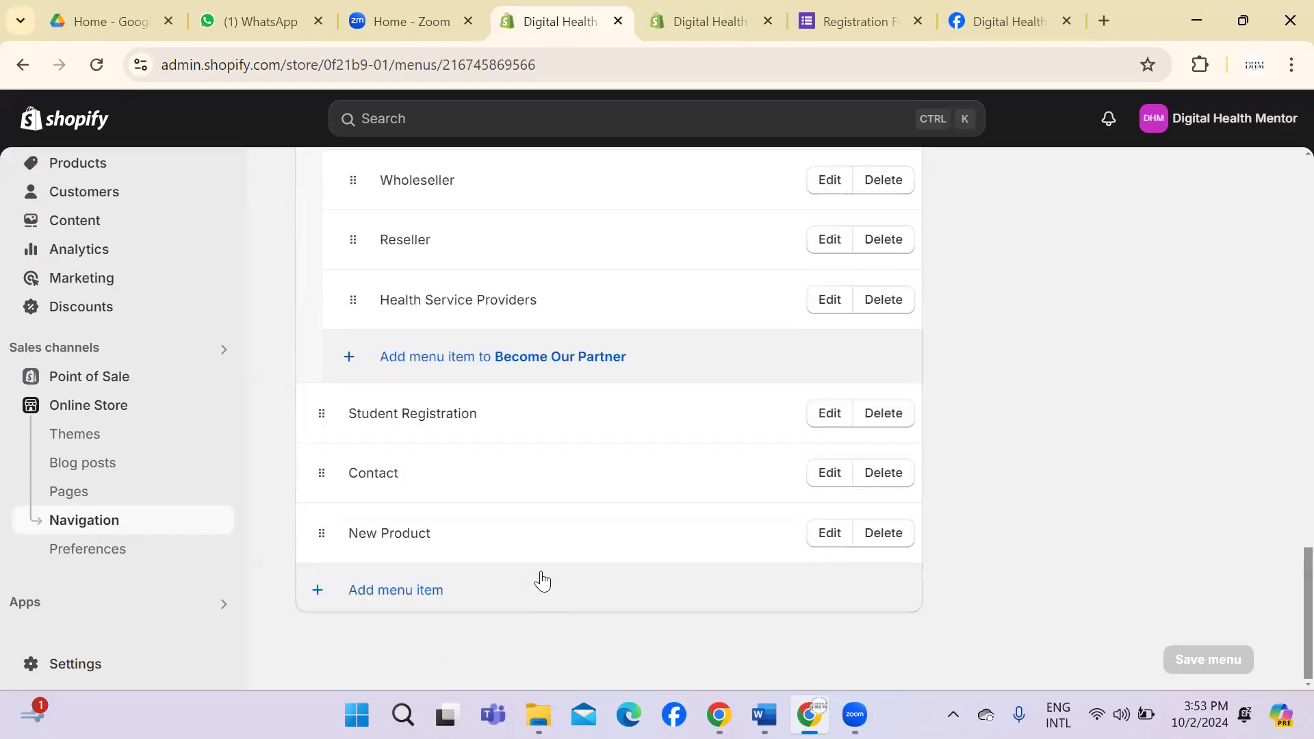
pyautogui.moveTo(322, 533); pyautogui.dragTo(386, 532)
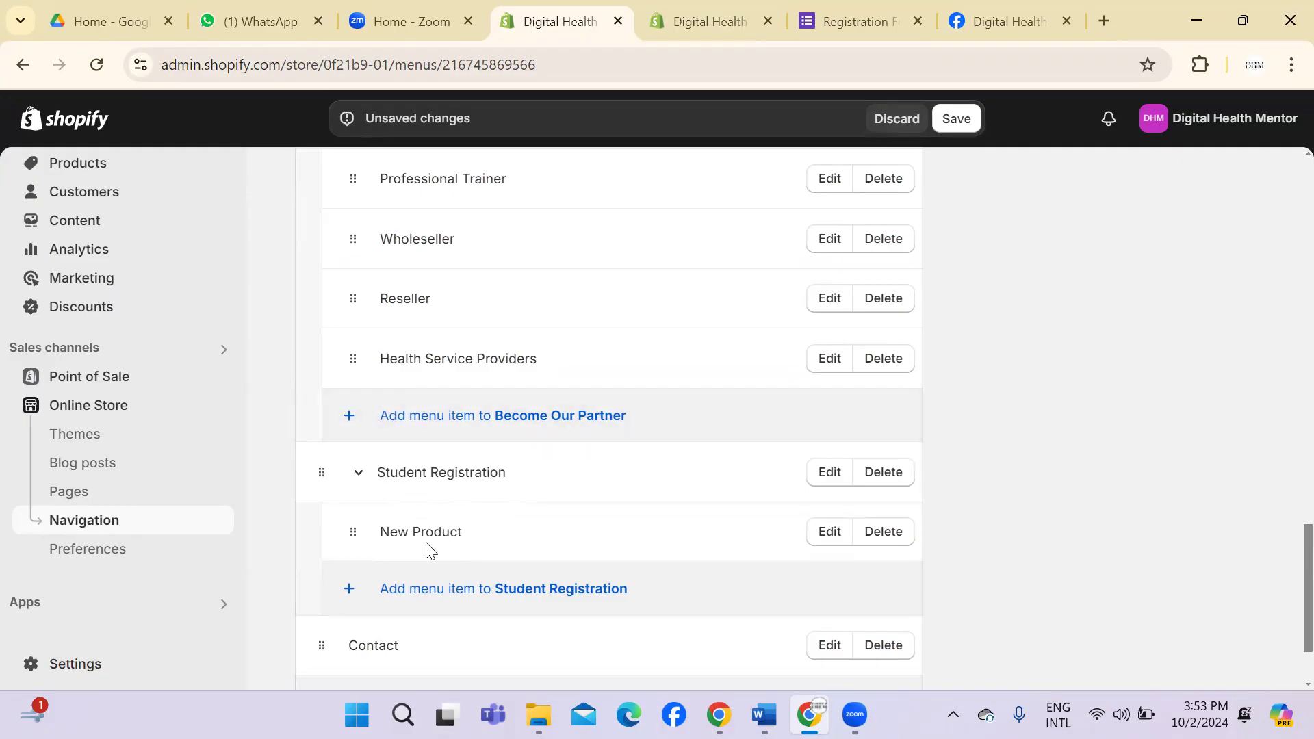
pyautogui.click(957, 120)
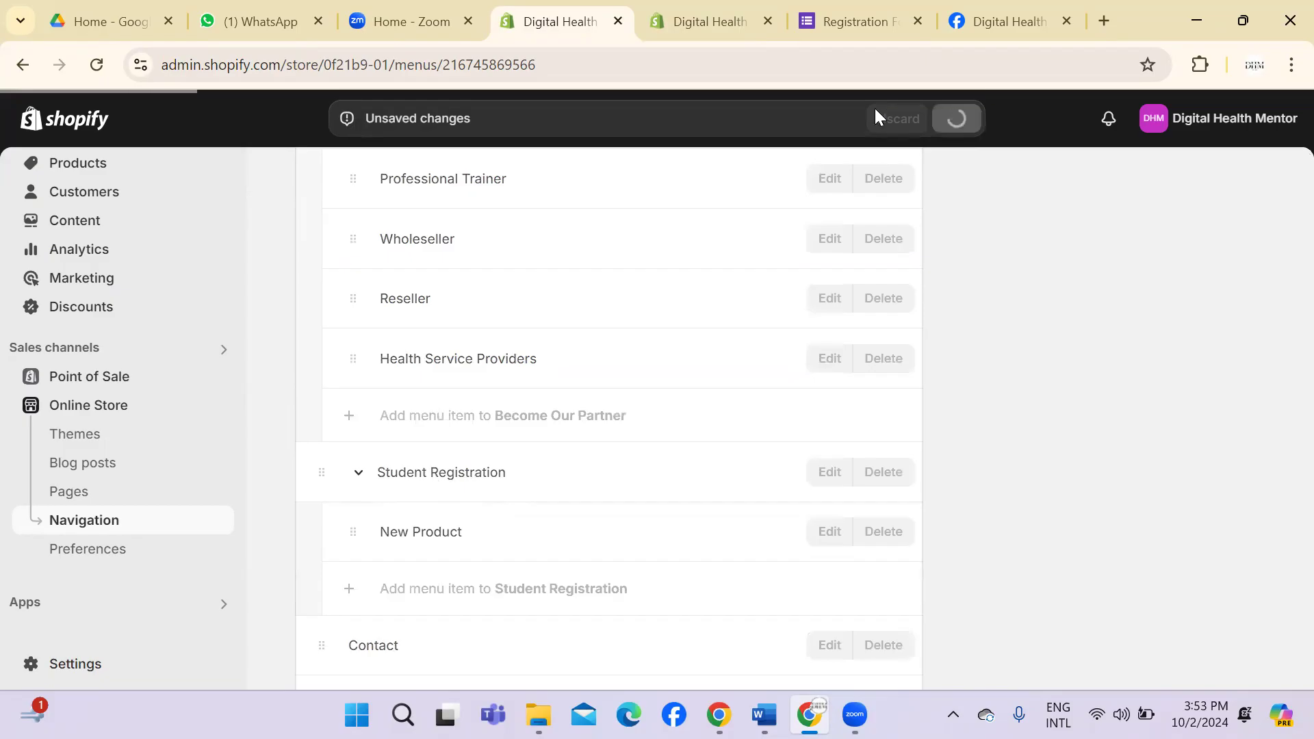
# Step: Load digitalhealthmentor.org in place of the Registration Form page and reload it to check the header navigation
pyautogui.click(708, 9)
pyautogui.click(1013, 15)
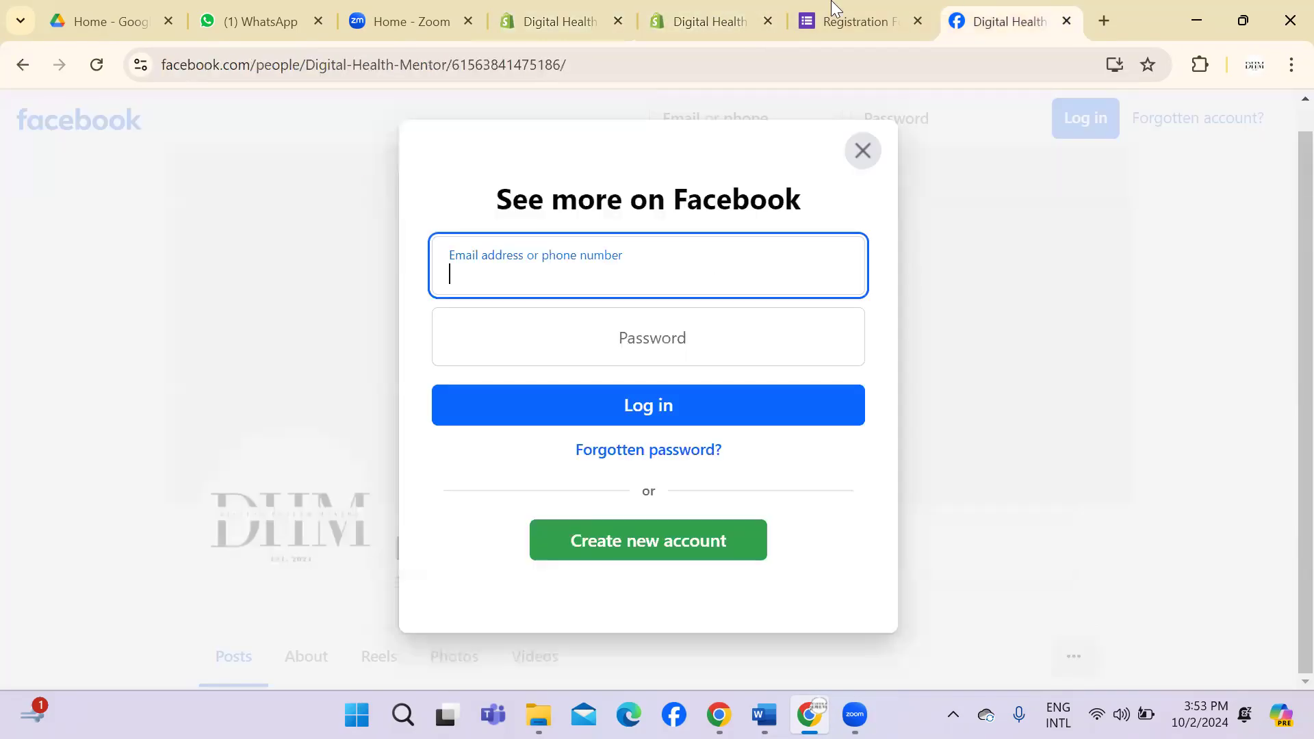
pyautogui.click(696, 11)
pyautogui.click(839, 8)
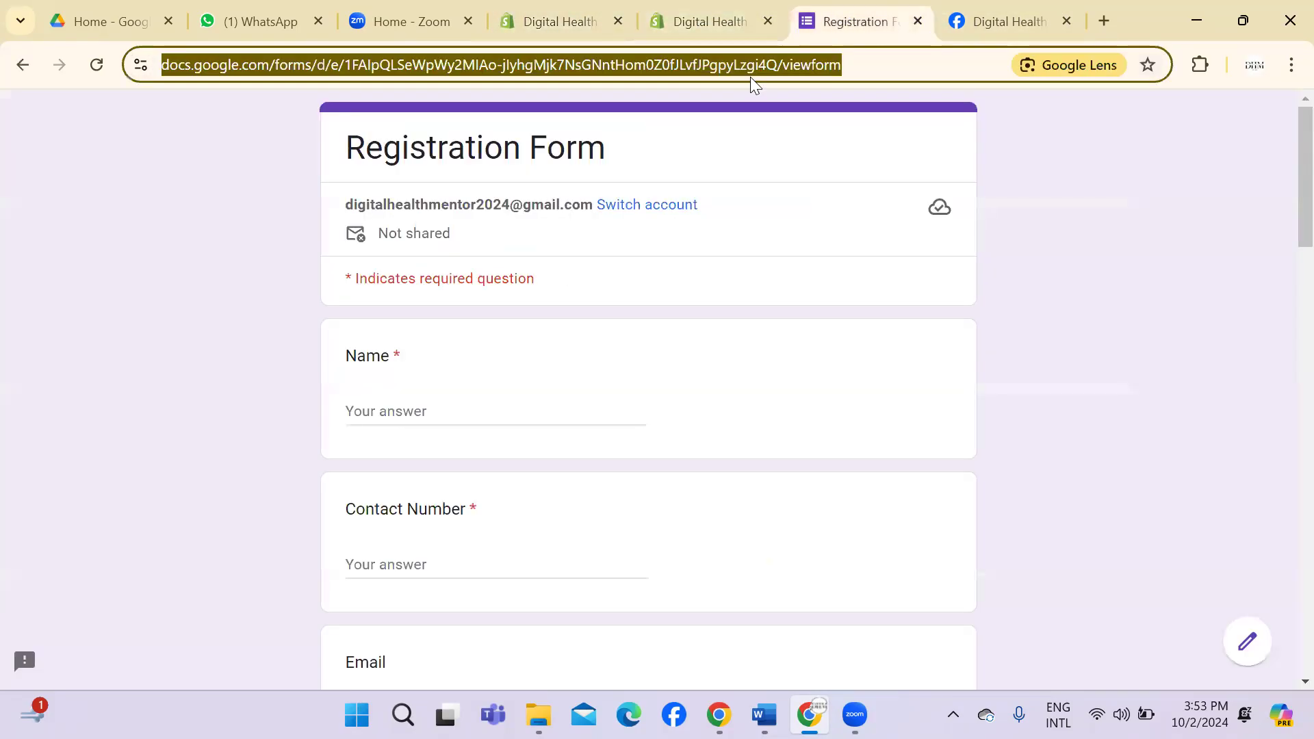
pyautogui.write('di')
pyautogui.press('Return')
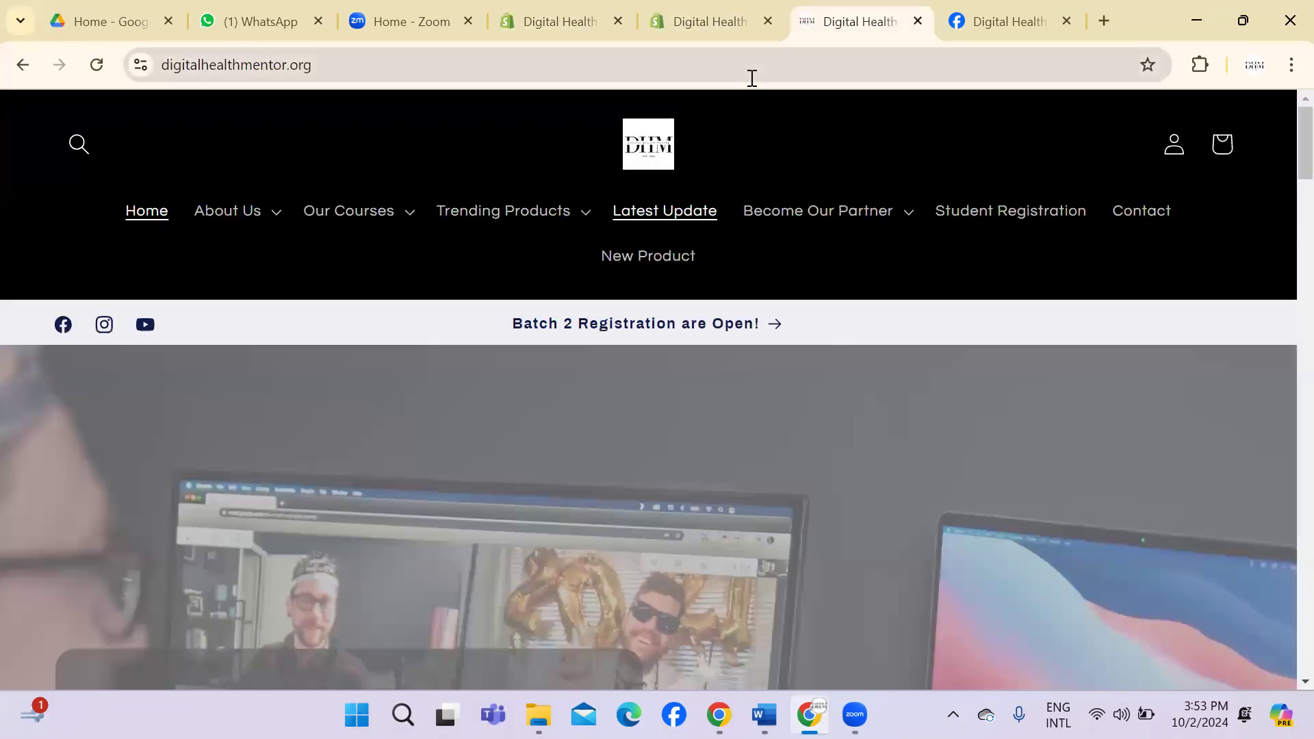
pyautogui.click(746, 60)
pyautogui.press('Return')
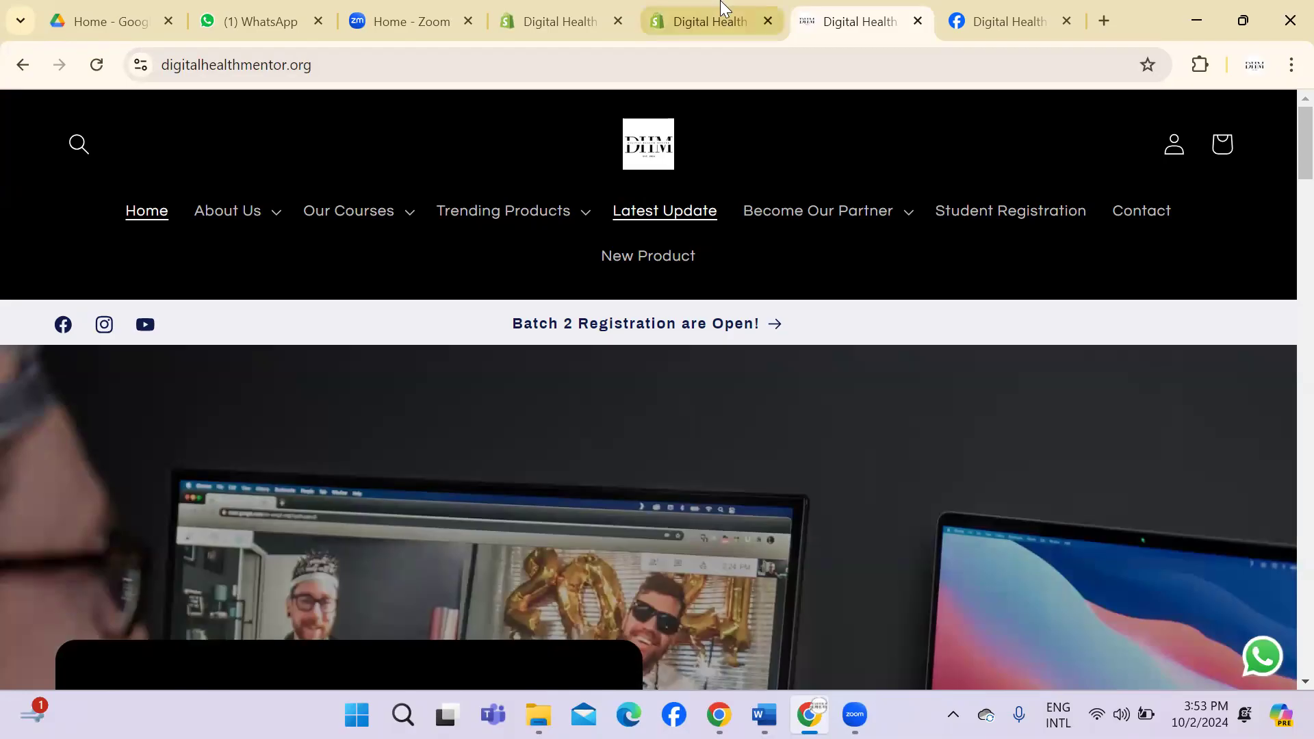
# Step: Recheck the Student Registration nesting in the store admin and refresh the storefront to view the updated navigation
pyautogui.click(722, 10)
pyautogui.click(614, 9)
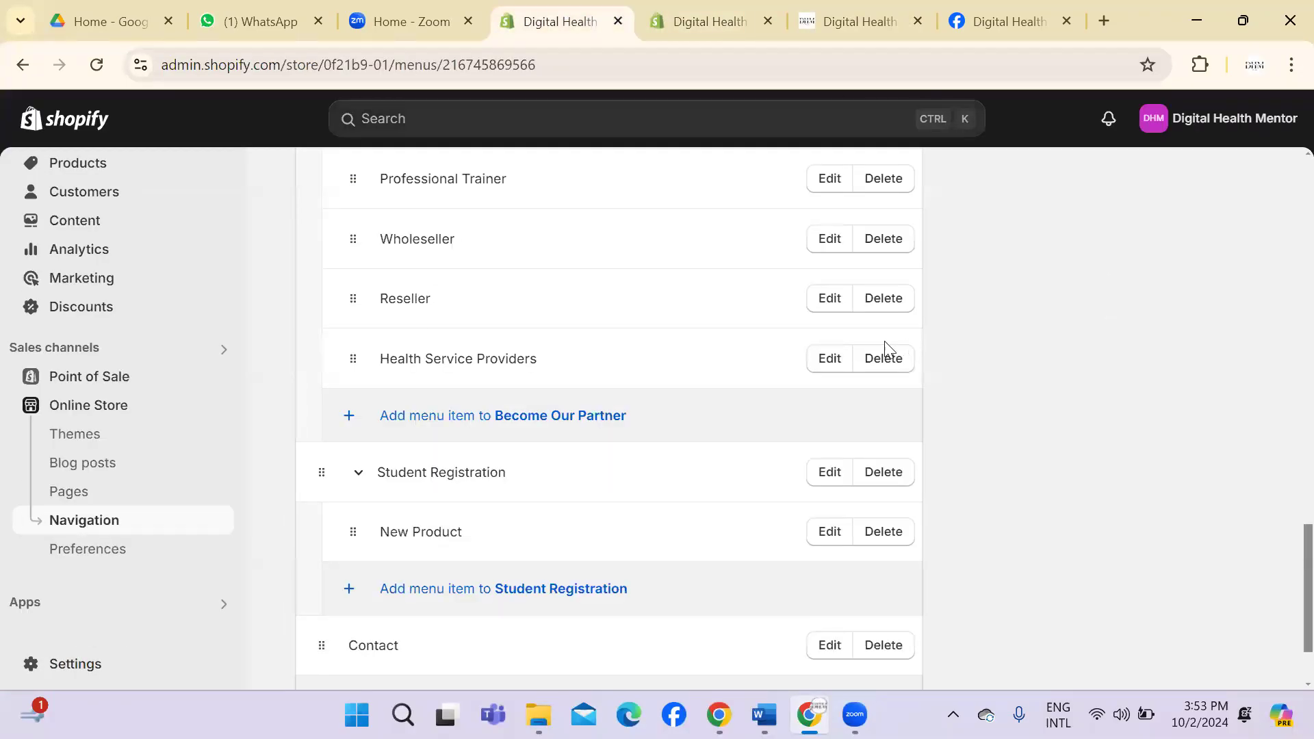
pyautogui.click(845, 30)
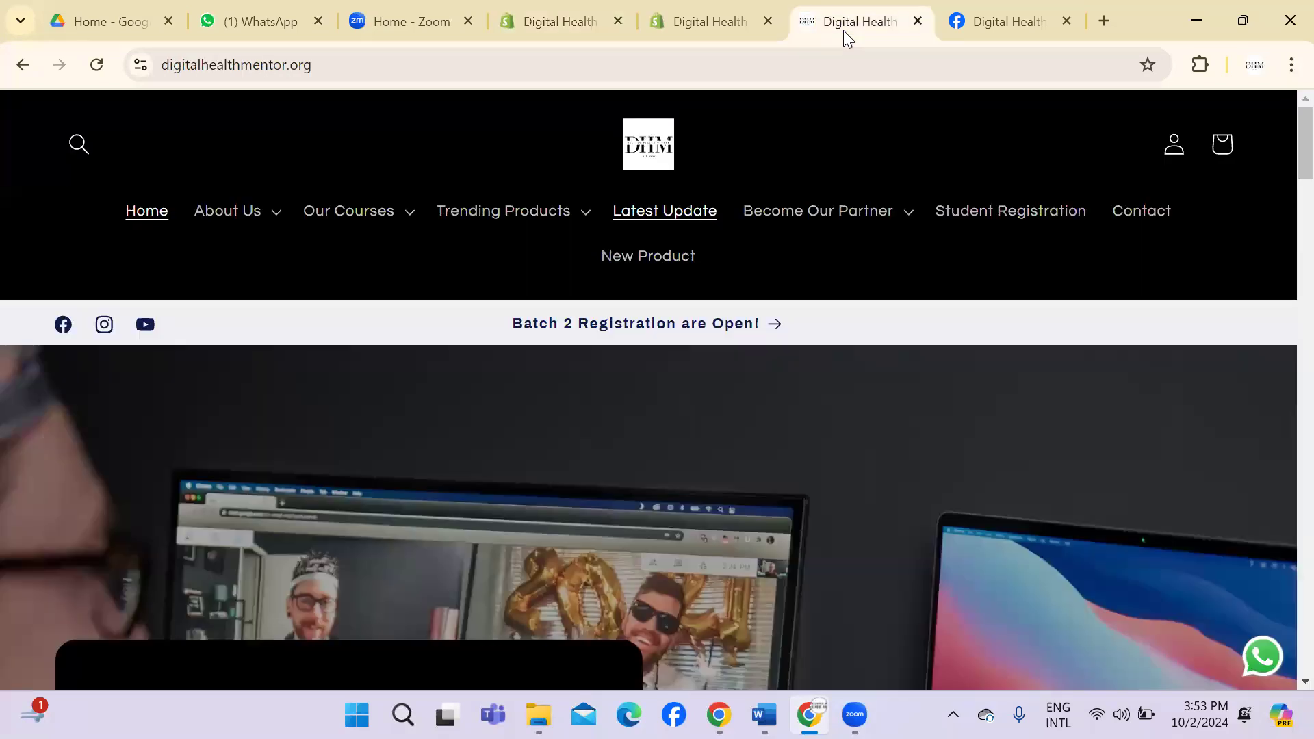
pyautogui.press('F5')
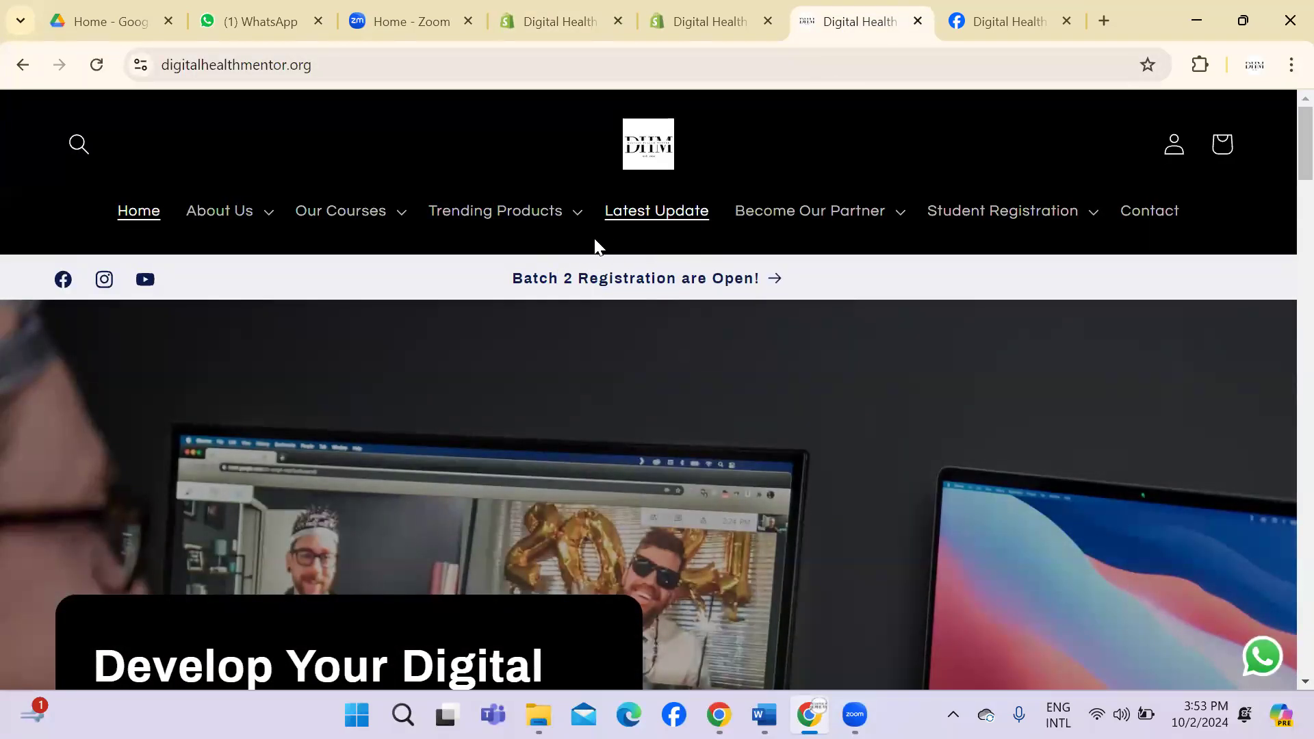
# Step: Check the storefront dropdowns, then nest the New Product item under Skin Care in the Main menu and save the menu
pyautogui.click(1095, 220)
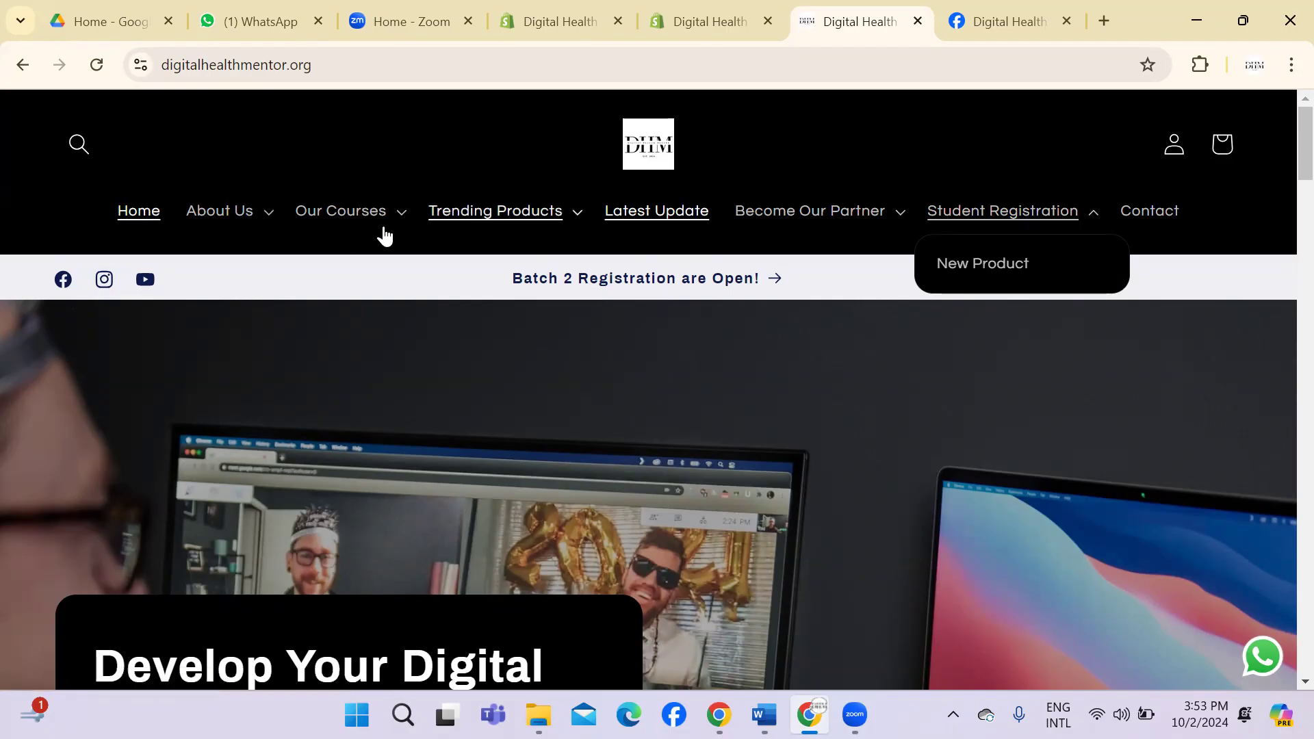
pyautogui.click(584, 219)
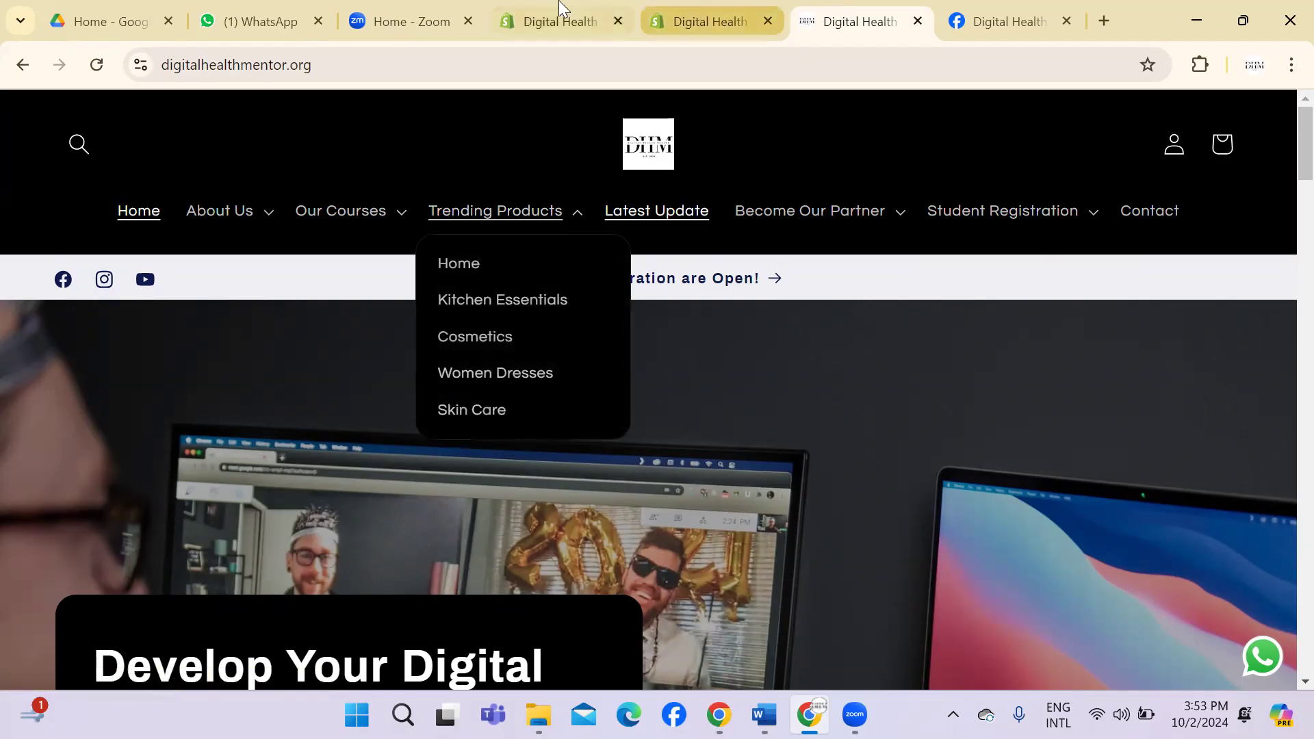
pyautogui.click(559, 9)
pyautogui.moveTo(355, 534); pyautogui.dragTo(451, 438)
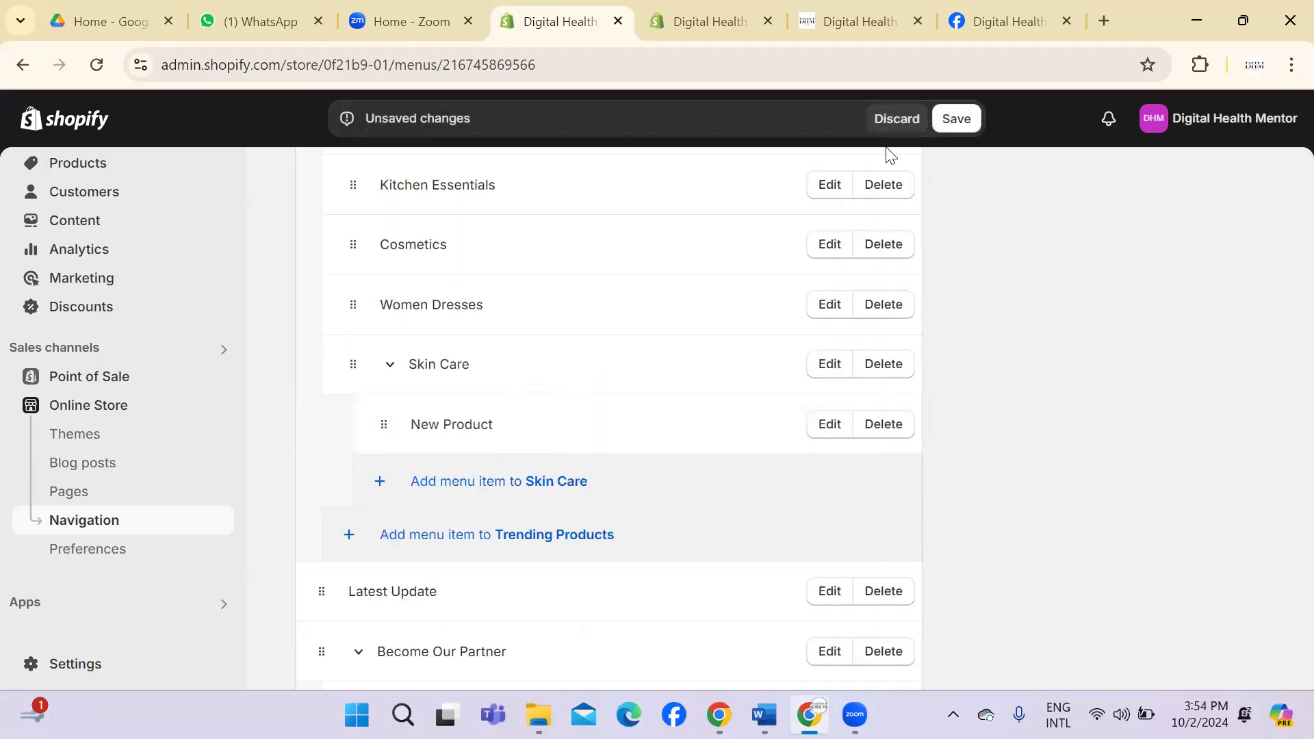
pyautogui.click(955, 120)
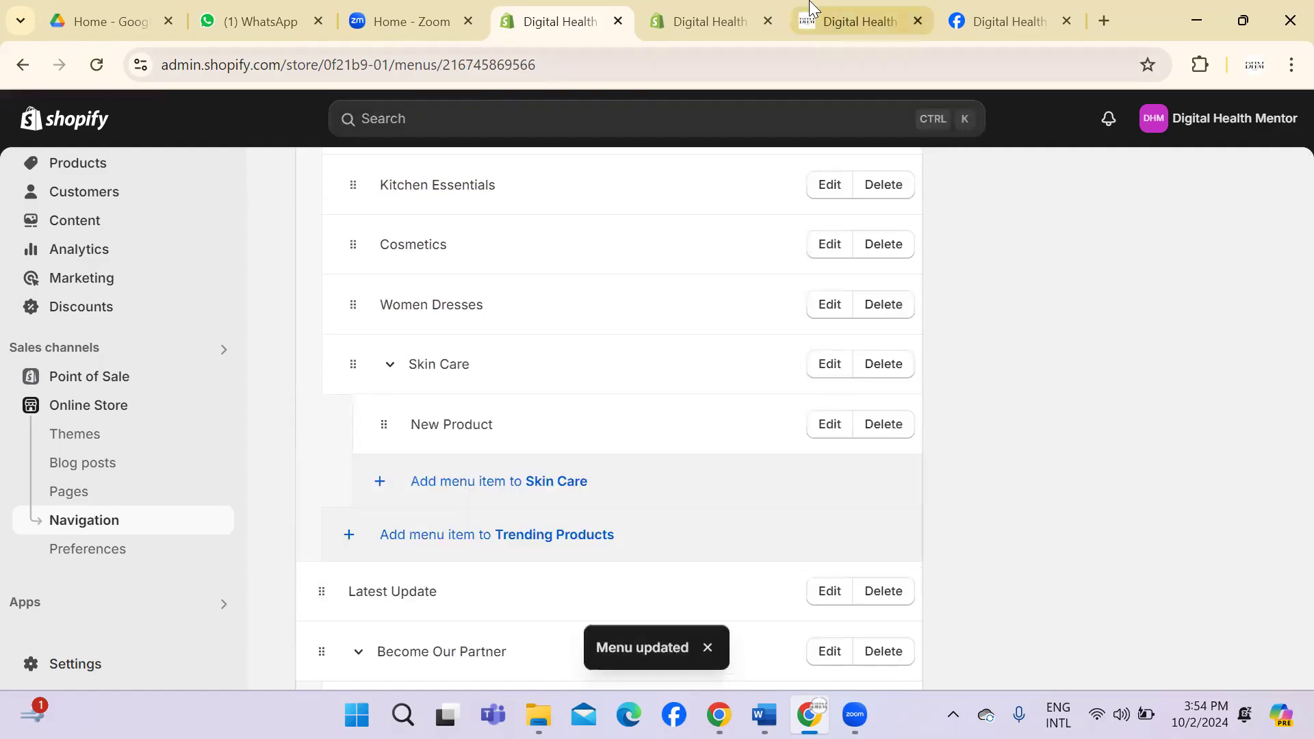
# Step: Reload the storefront twice and expand the Trending Products dropdown to check for the item nested under Skin Care
pyautogui.click(809, 8)
pyautogui.click(835, 73)
pyautogui.press('Return')
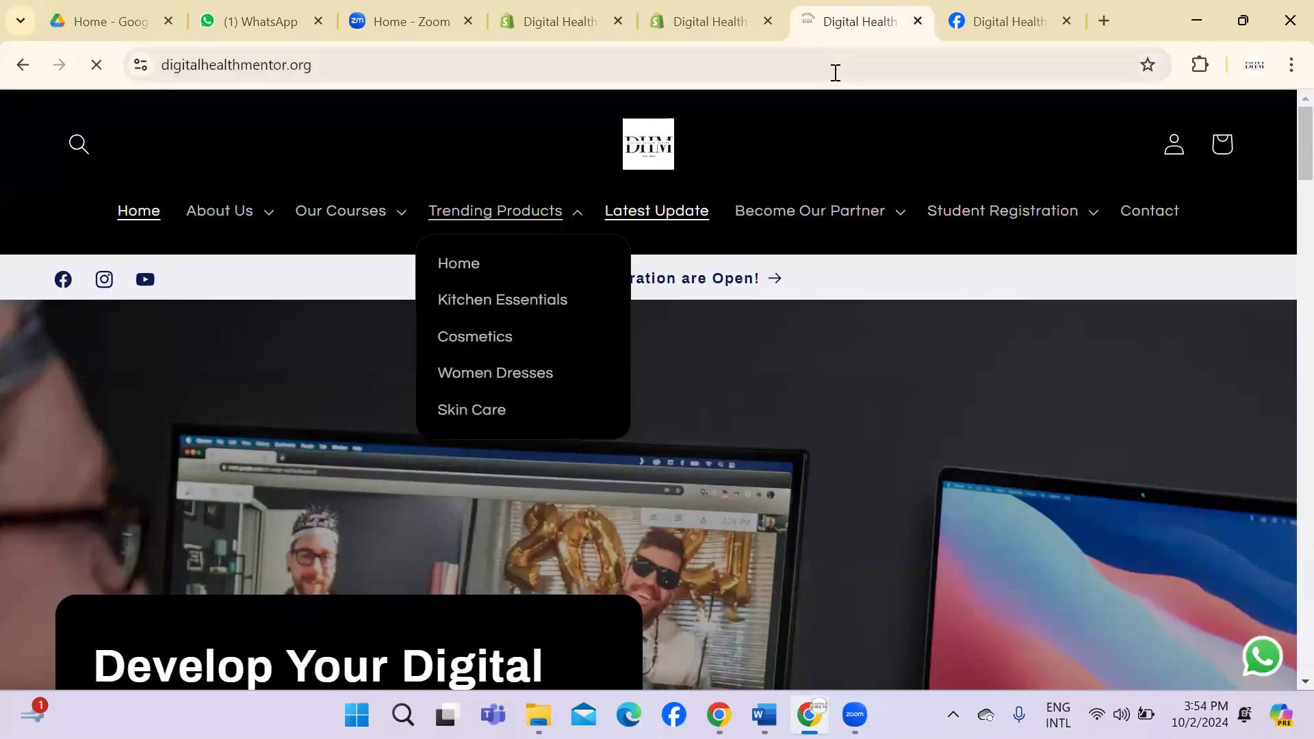
pyautogui.click(582, 212)
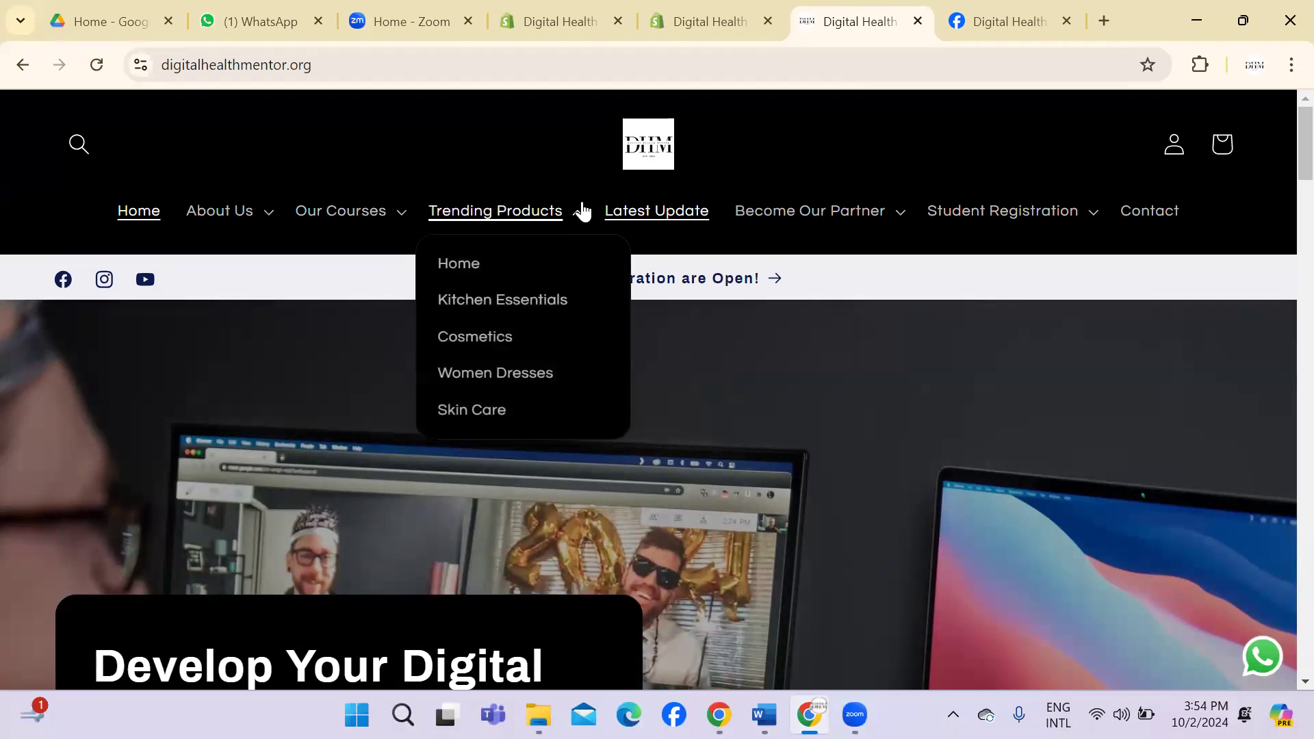
pyautogui.click(684, 71)
pyautogui.press('Return')
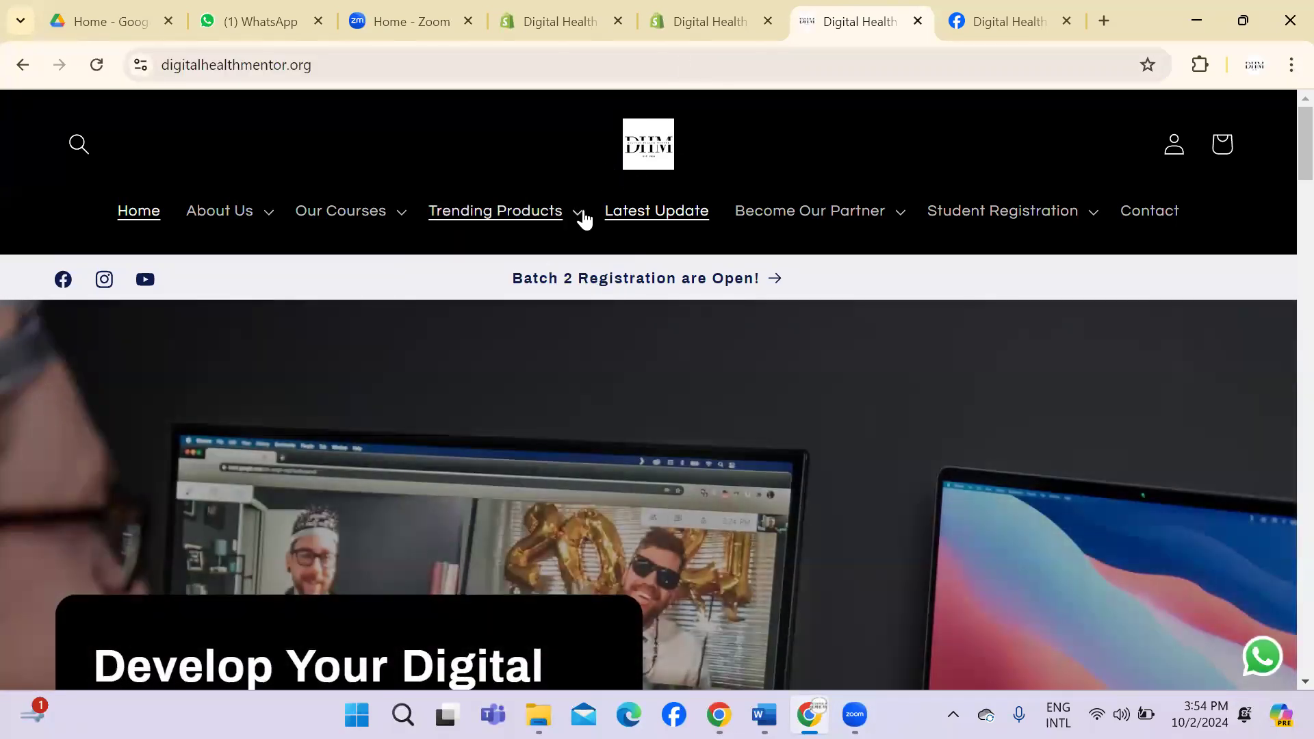
pyautogui.click(581, 217)
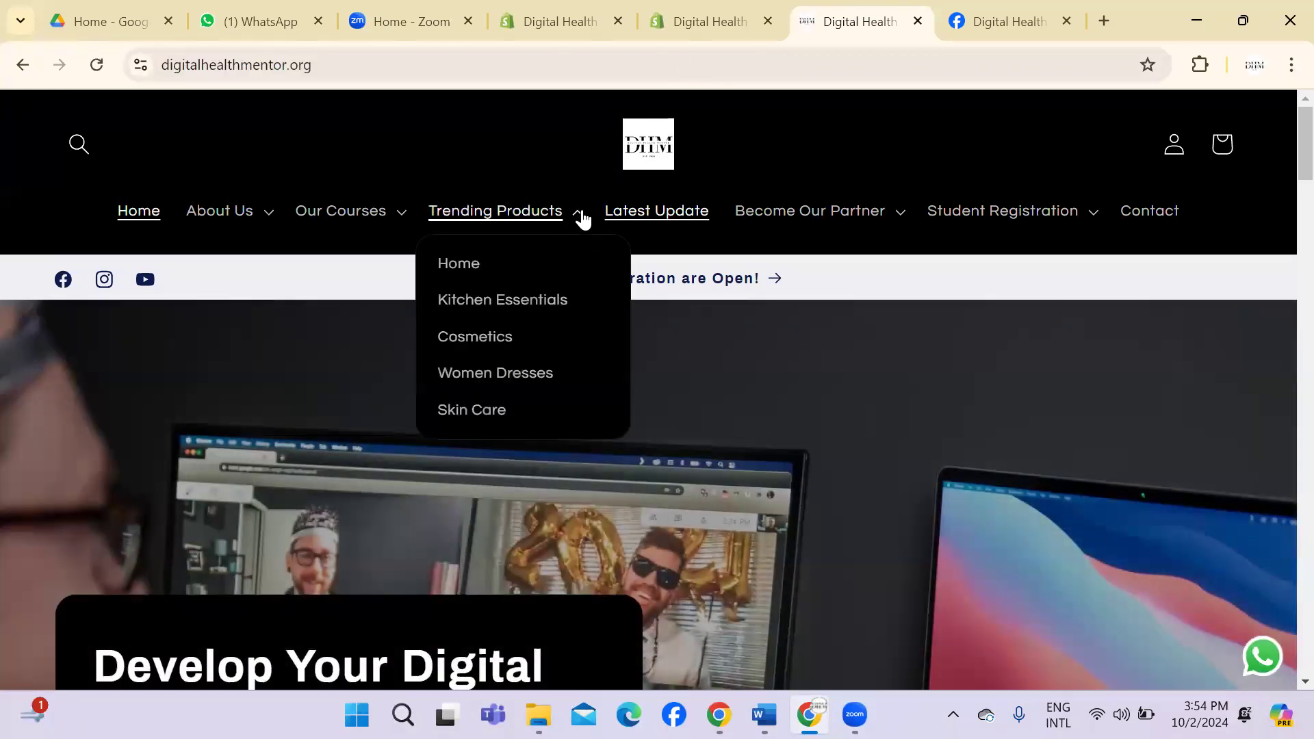
# Step: Recheck the New Product item's placement under Skin Care in the store admin, then reload the storefront
pyautogui.click(580, 9)
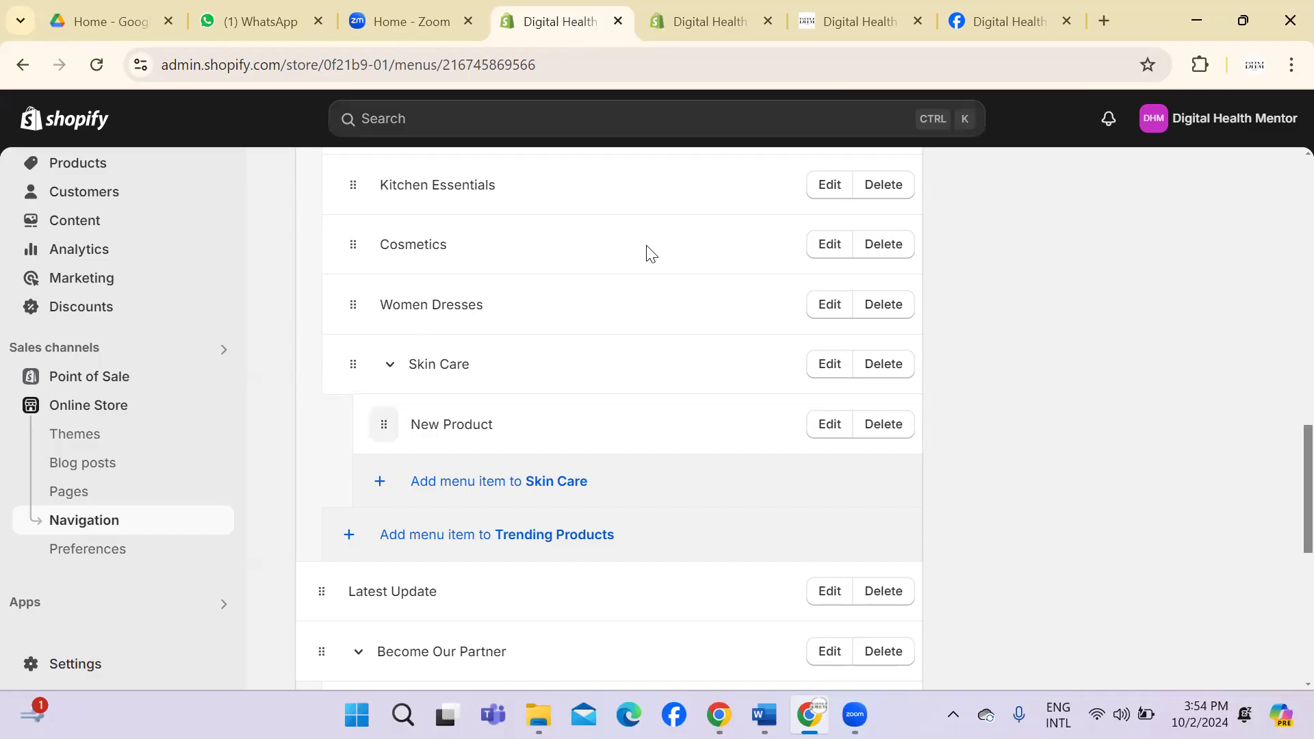
pyautogui.click(684, 15)
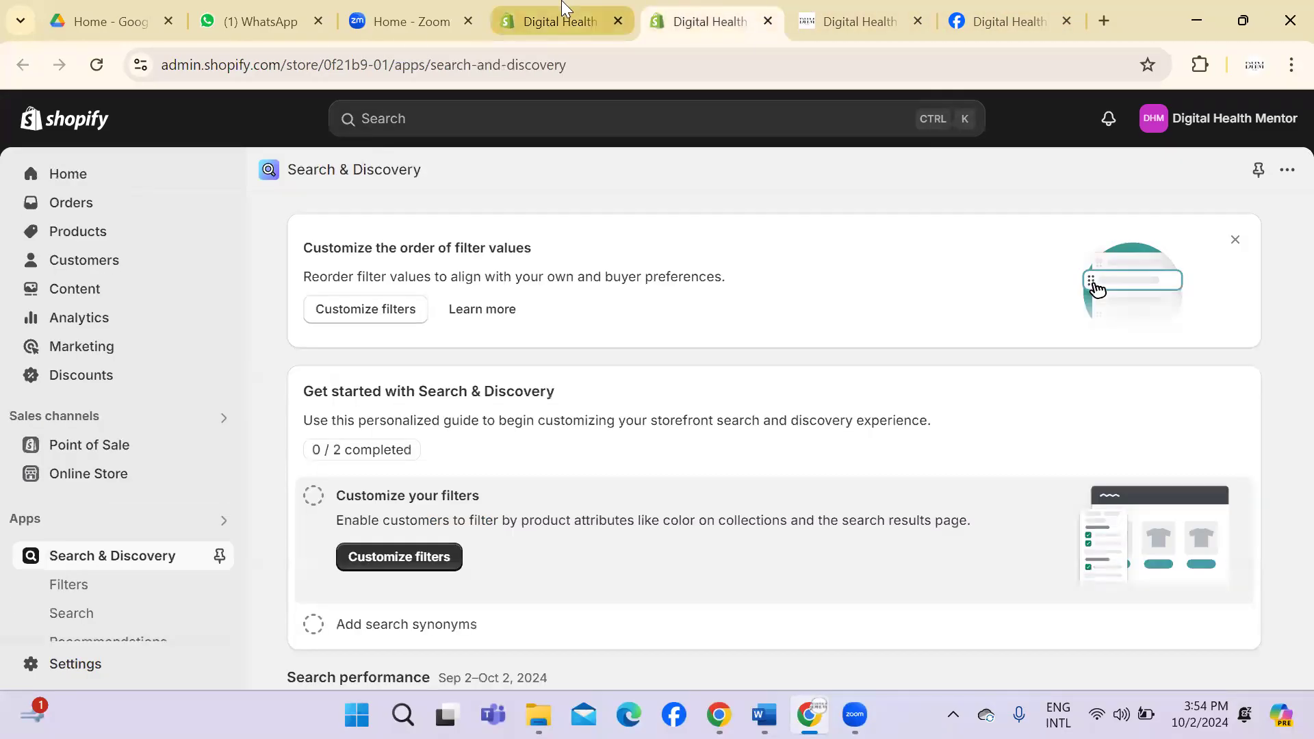
pyautogui.click(562, 8)
pyautogui.click(848, 20)
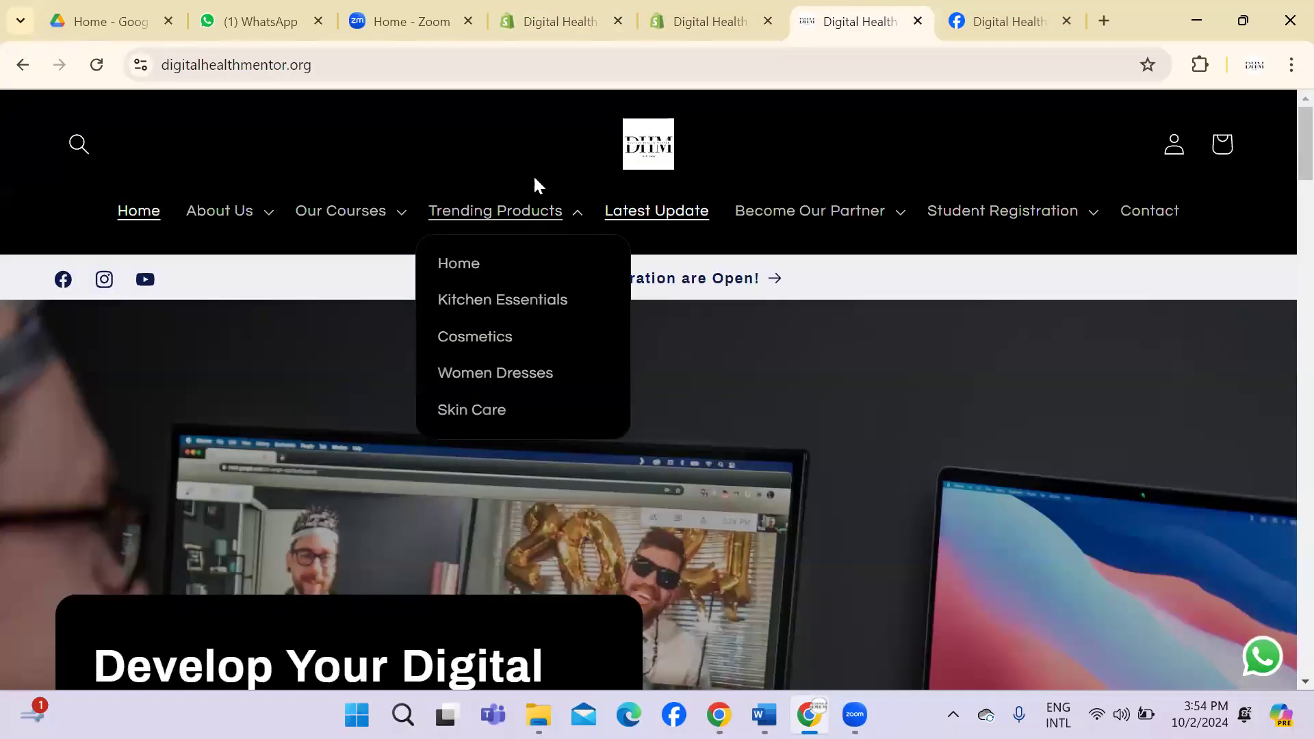
pyautogui.click(461, 80)
pyautogui.press('Return')
# Step: Toggle the Skin Care item's nested entries in the Main menu and reload the menu's admin page
pyautogui.click(600, 8)
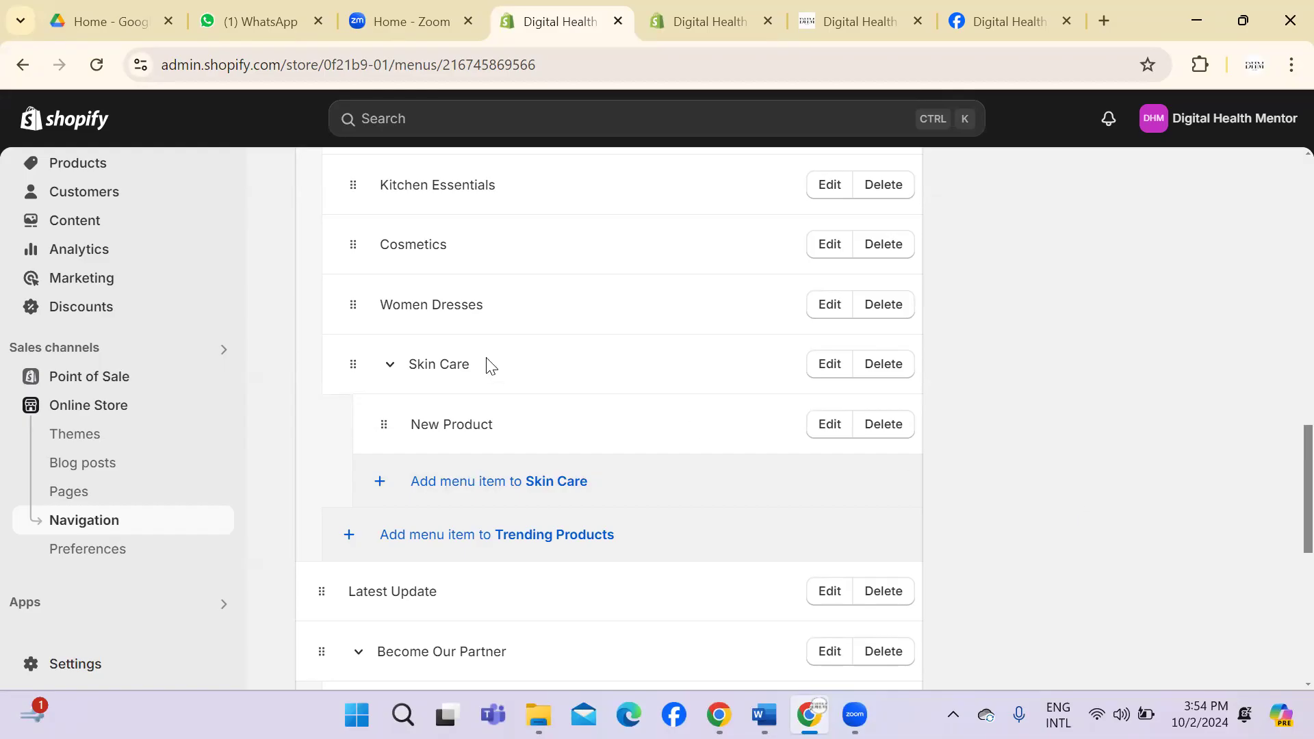
pyautogui.click(390, 370)
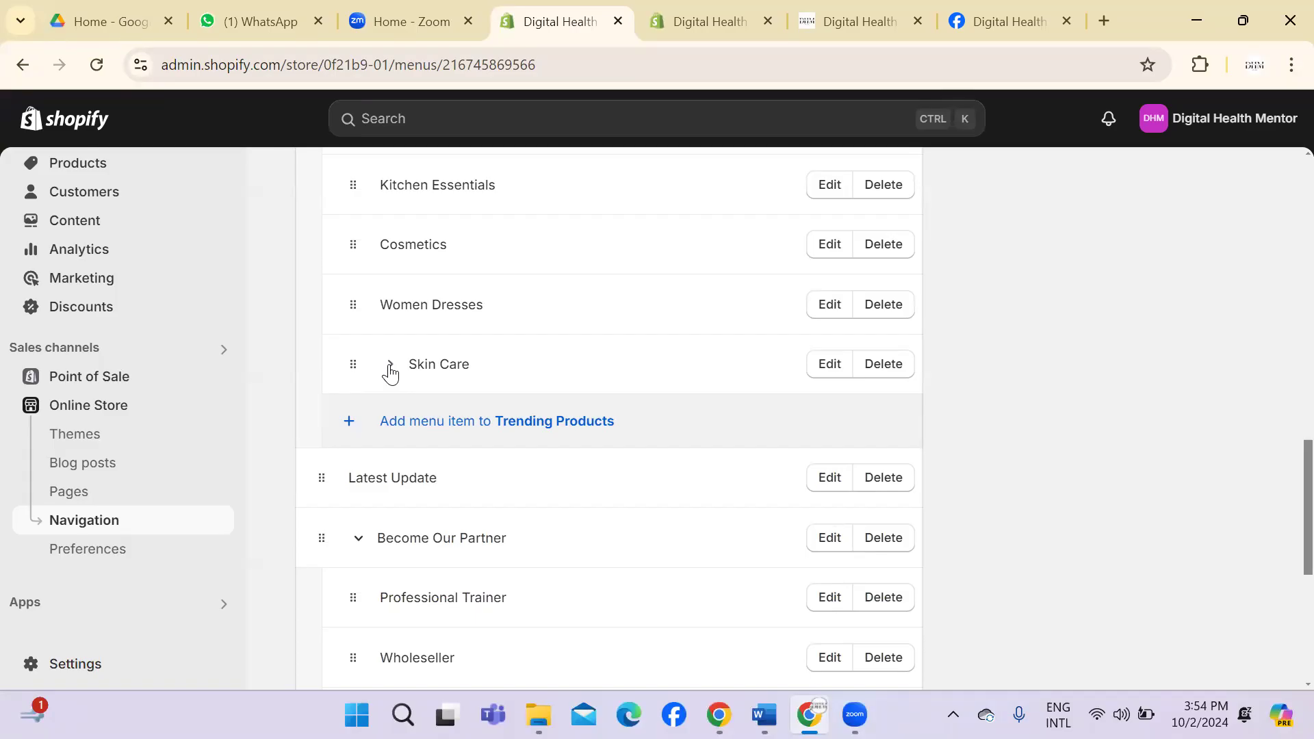
pyautogui.click(390, 365)
pyautogui.click(390, 365)
pyautogui.click(696, 58)
pyautogui.press('Return')
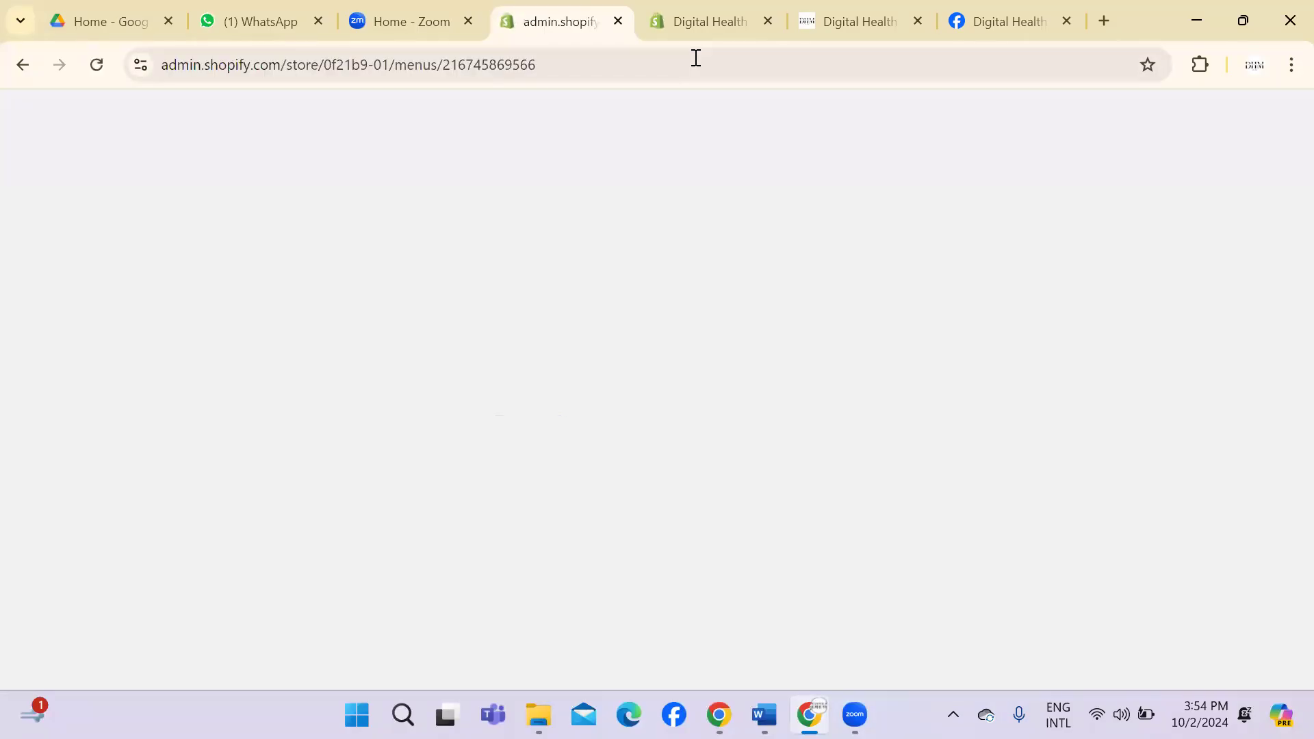
# Step: Reload the storefront and expand Skin Care under Trending Products to view the nested New Product link, then collapse the dropdowns
pyautogui.click(893, 10)
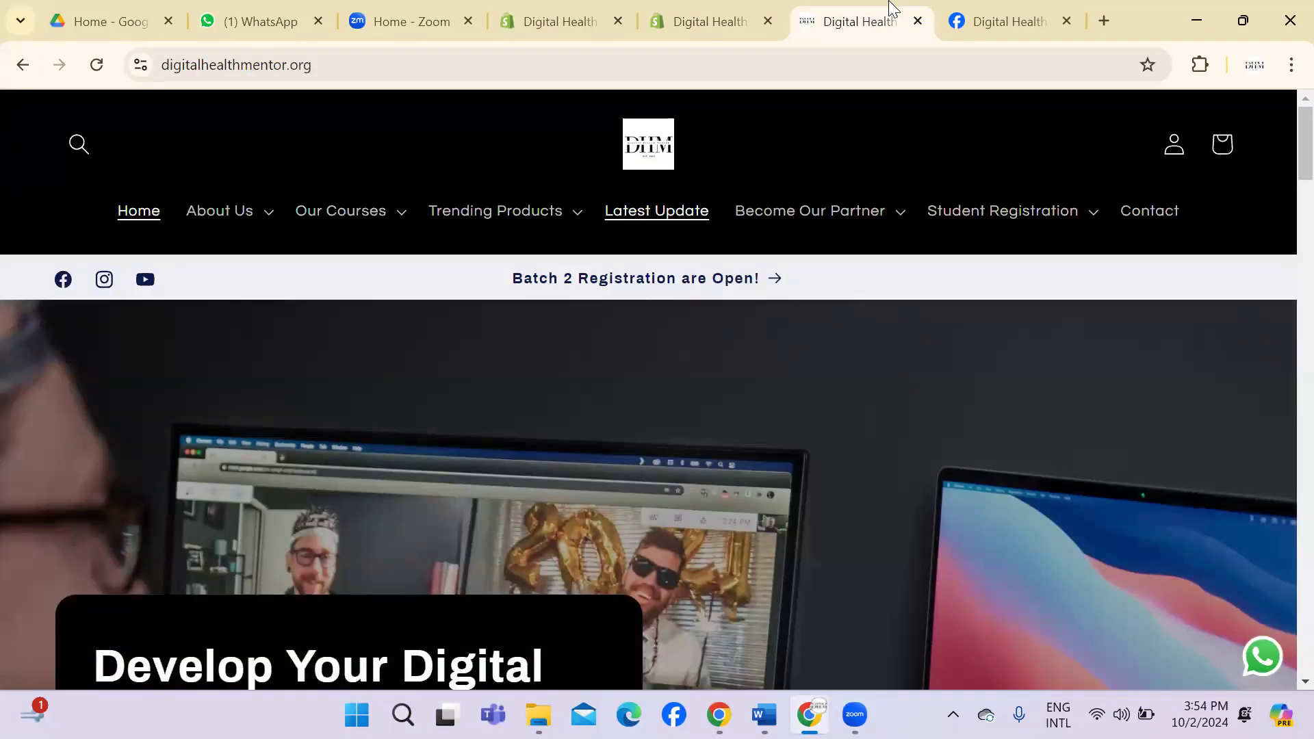
pyautogui.click(821, 52)
pyautogui.press('Return')
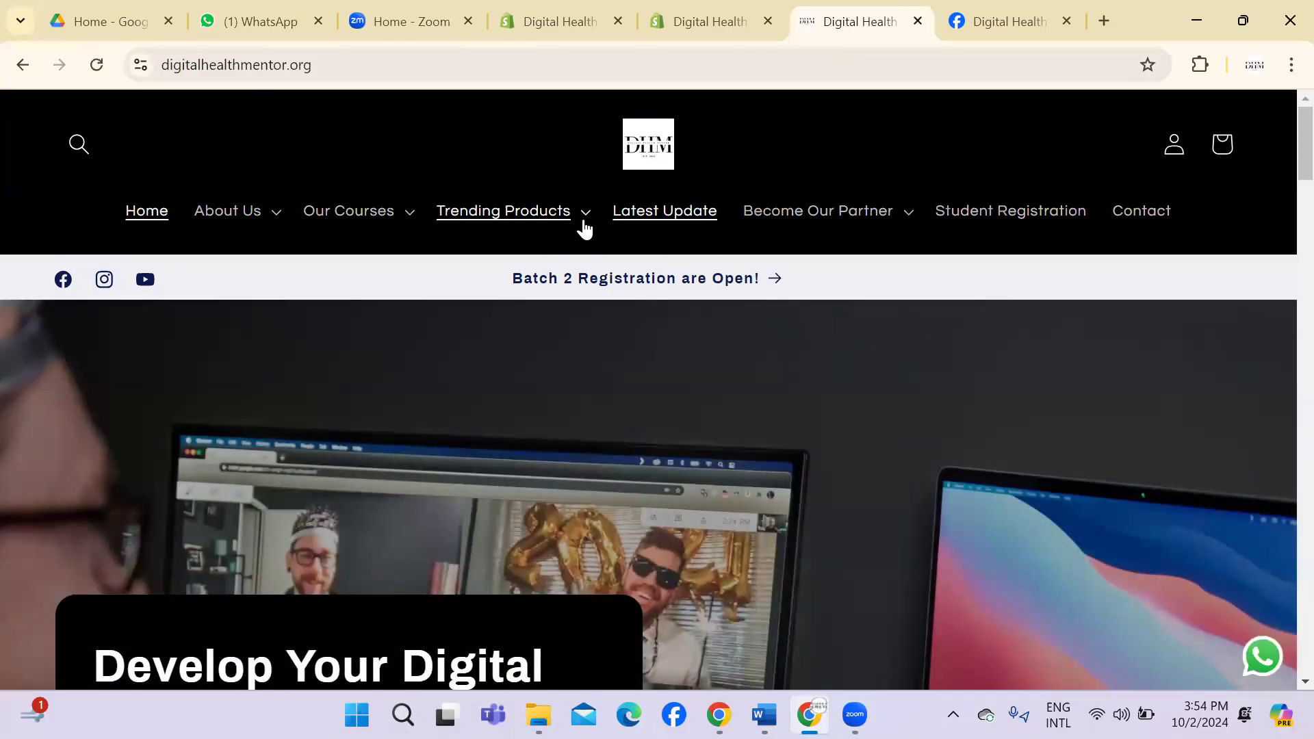
pyautogui.click(584, 230)
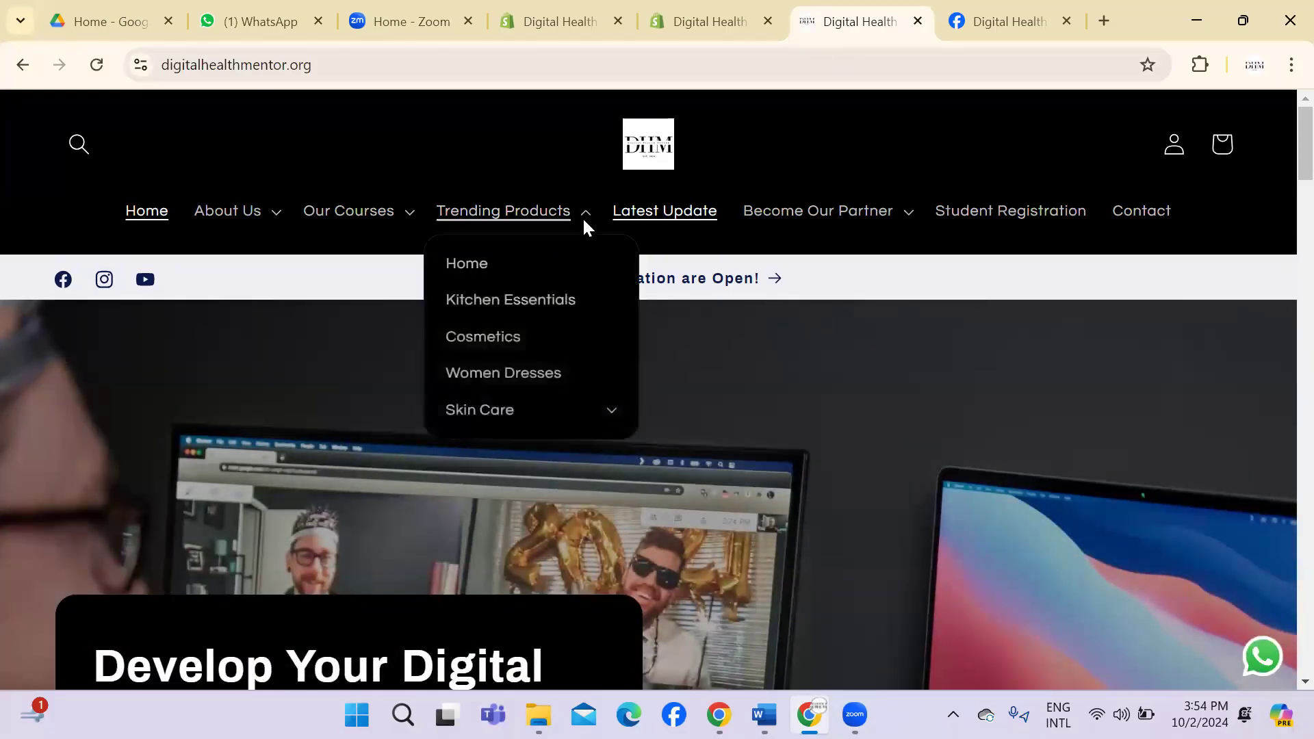
pyautogui.click(614, 416)
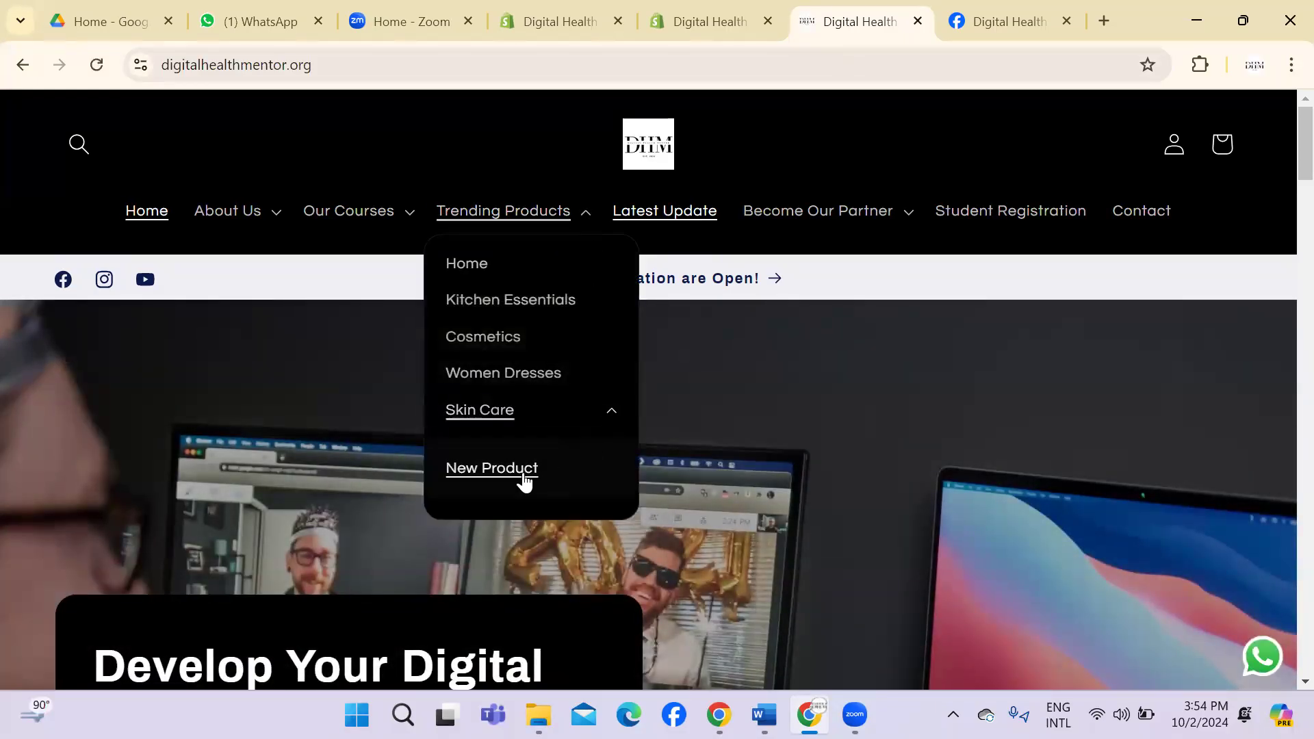
pyautogui.click(614, 419)
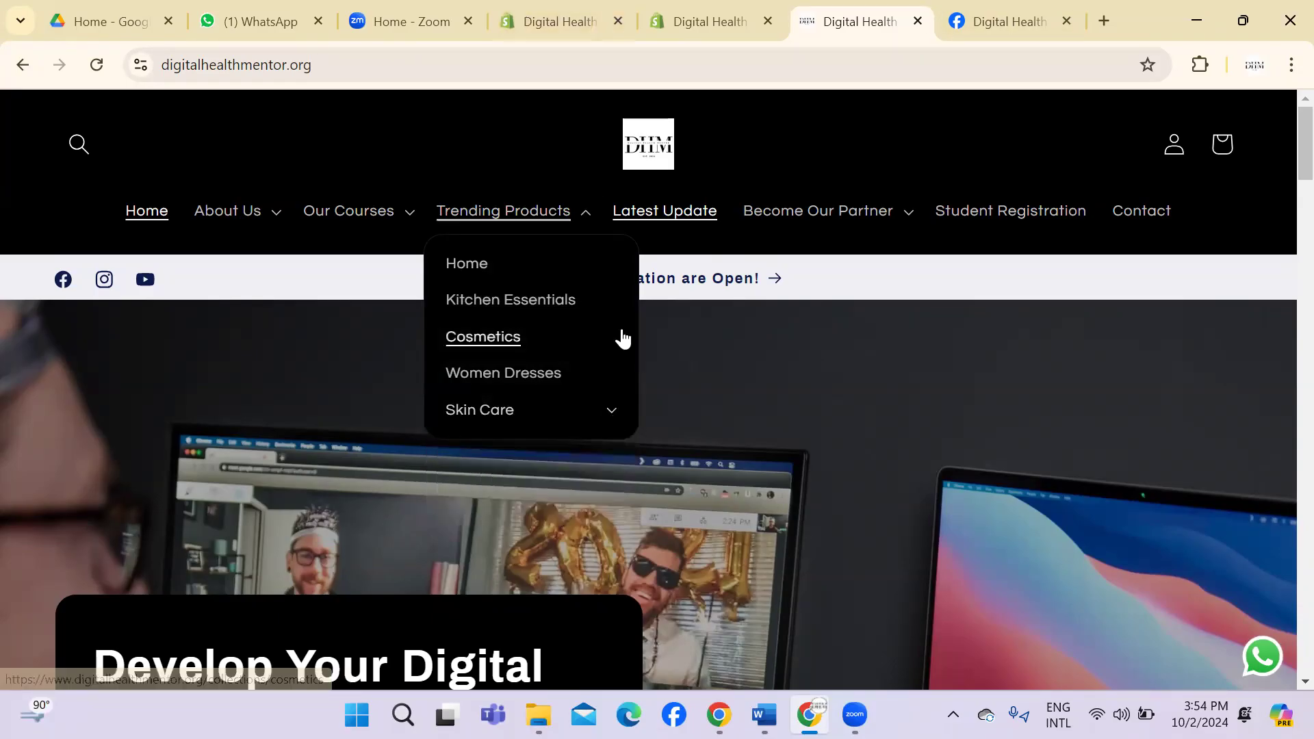
pyautogui.click(585, 216)
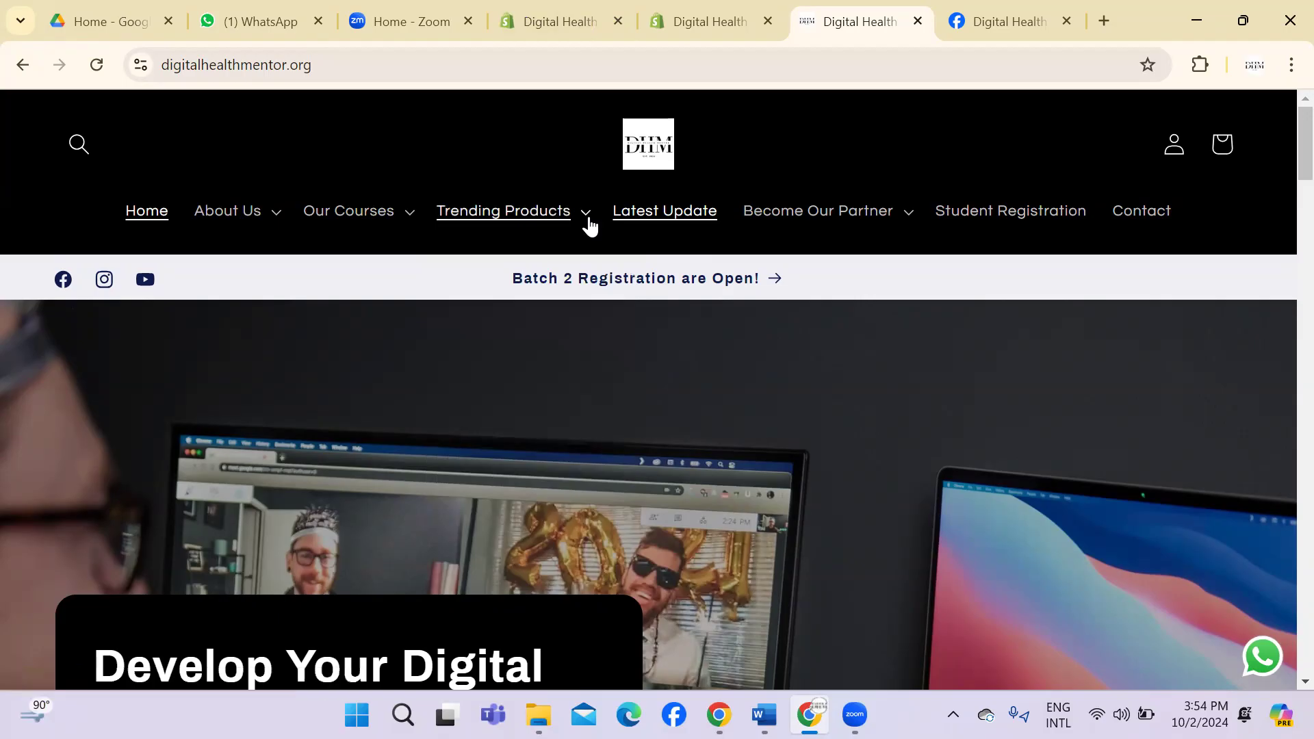
pyautogui.click(1030, 2)
pyautogui.click(708, 5)
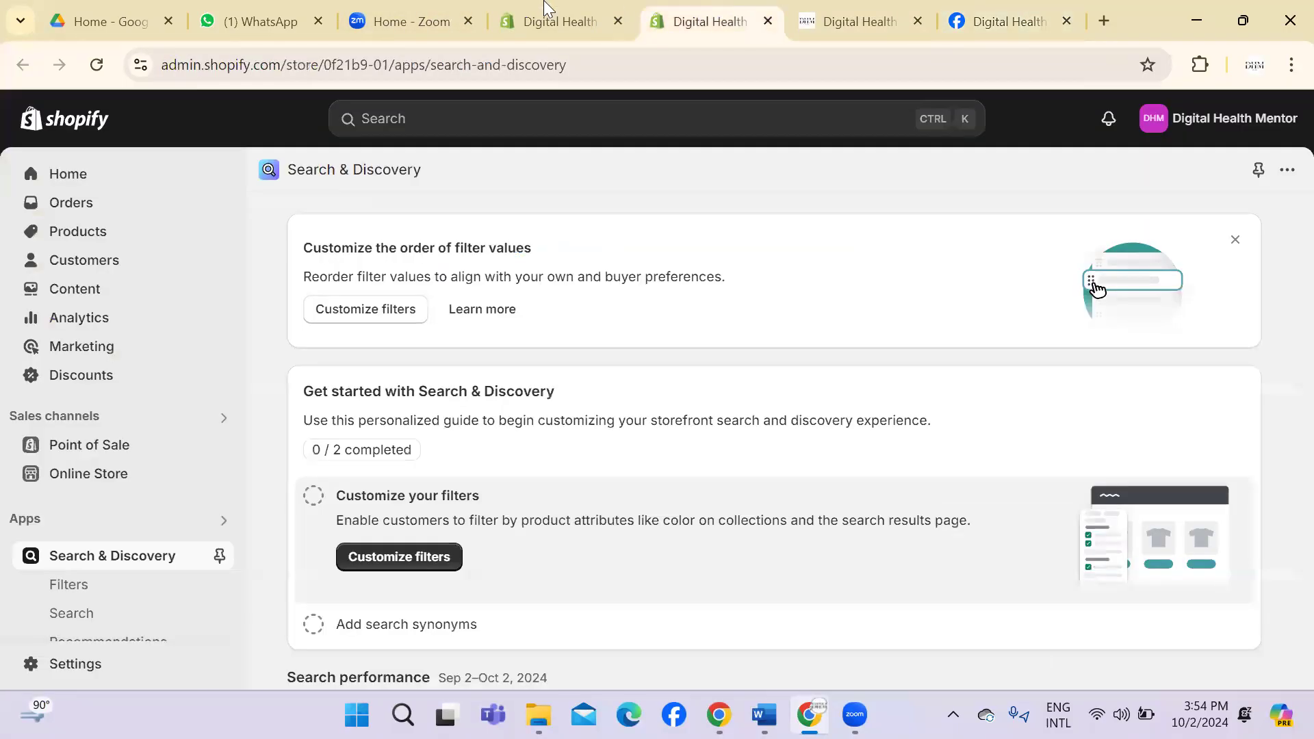
pyautogui.click(557, 5)
pyautogui.click(260, 20)
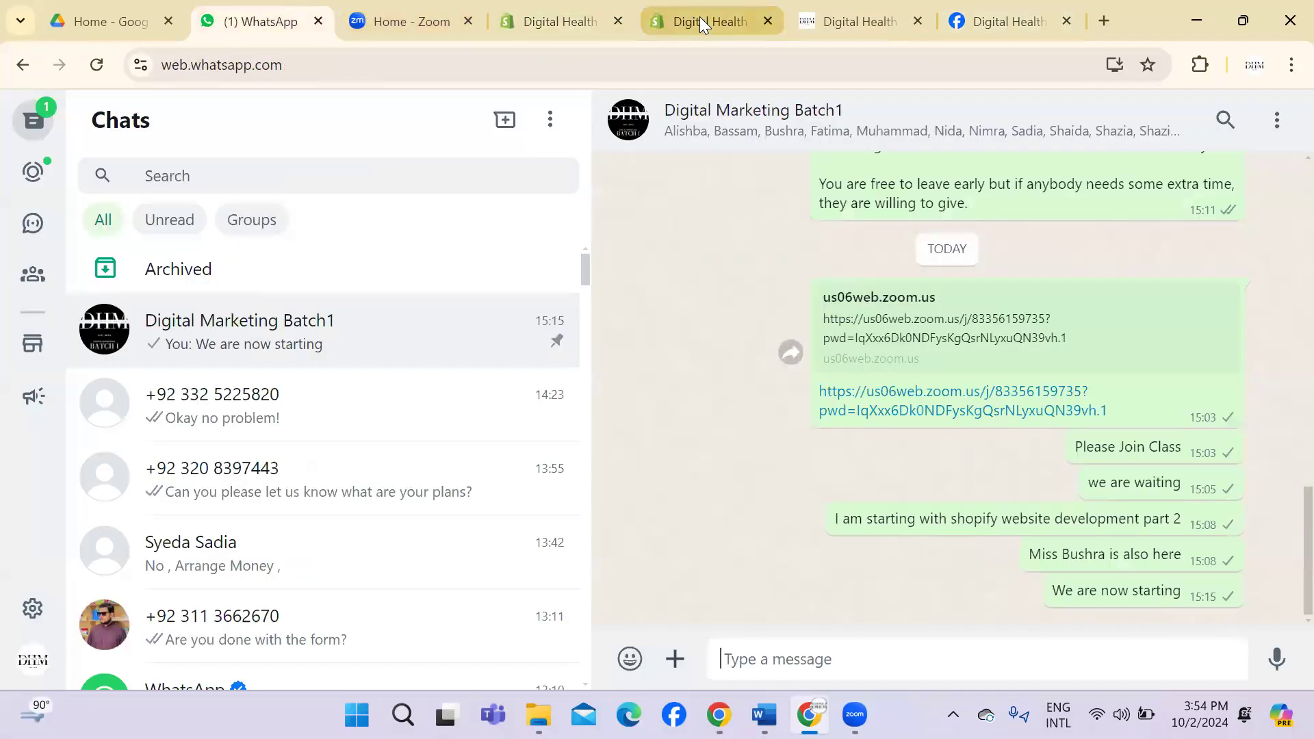
pyautogui.click(701, 23)
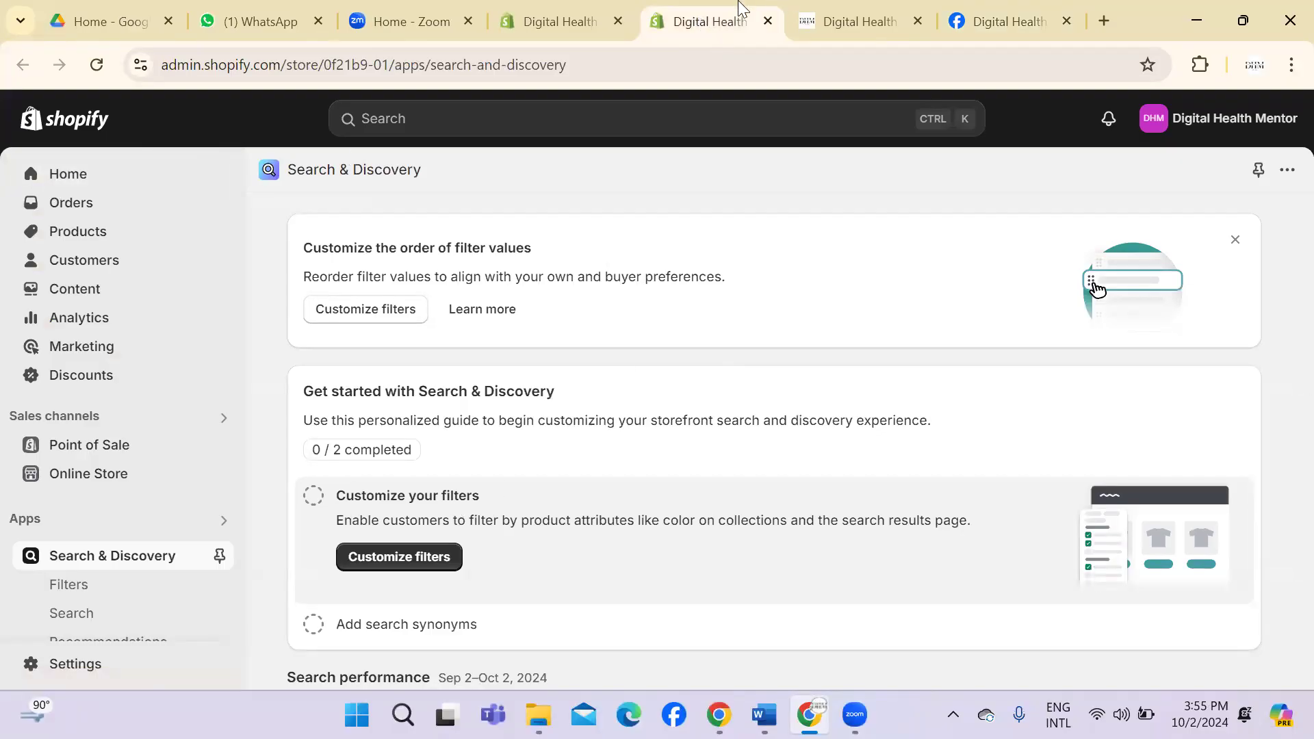
# Step: Delete the New Product item nested under Skin Care from the Main menu and save the menu
pyautogui.click(605, 15)
pyautogui.scroll(-7, 1285, 305)
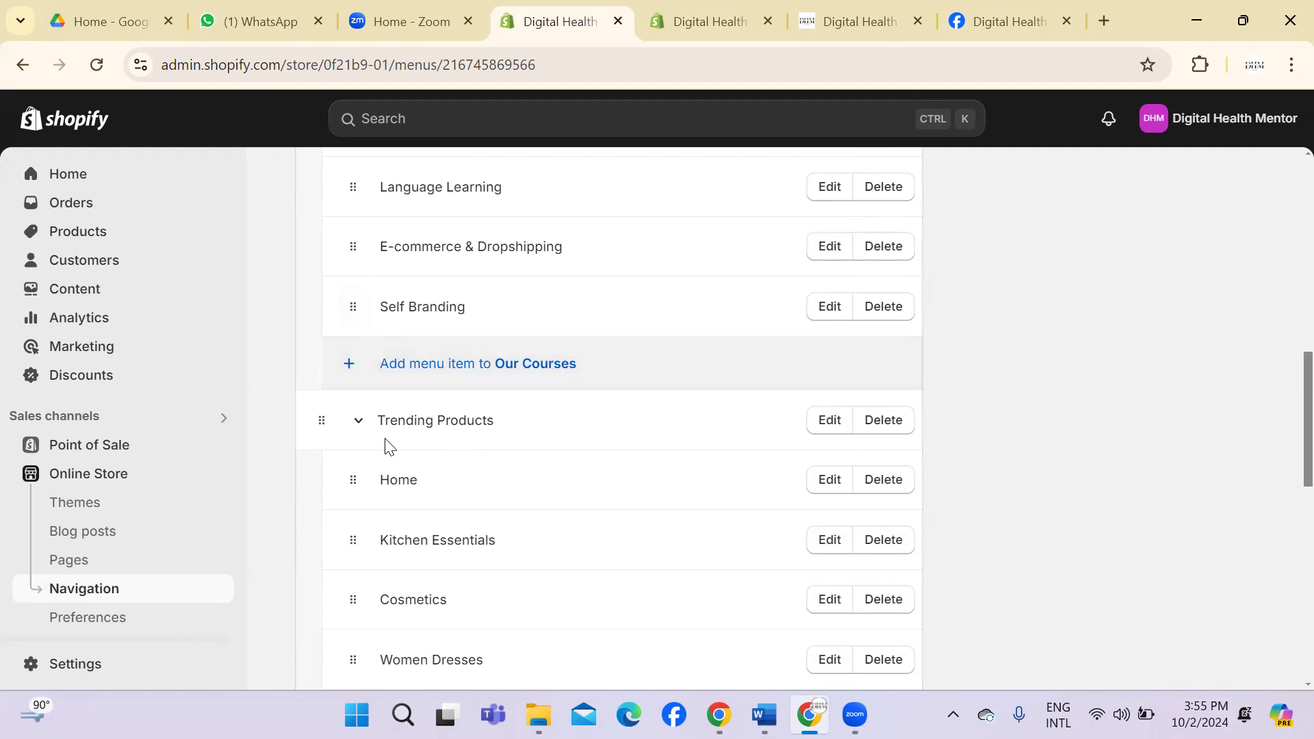
pyautogui.scroll(-5, 1286, 457)
pyautogui.click(387, 393)
pyautogui.click(899, 457)
pyautogui.click(902, 462)
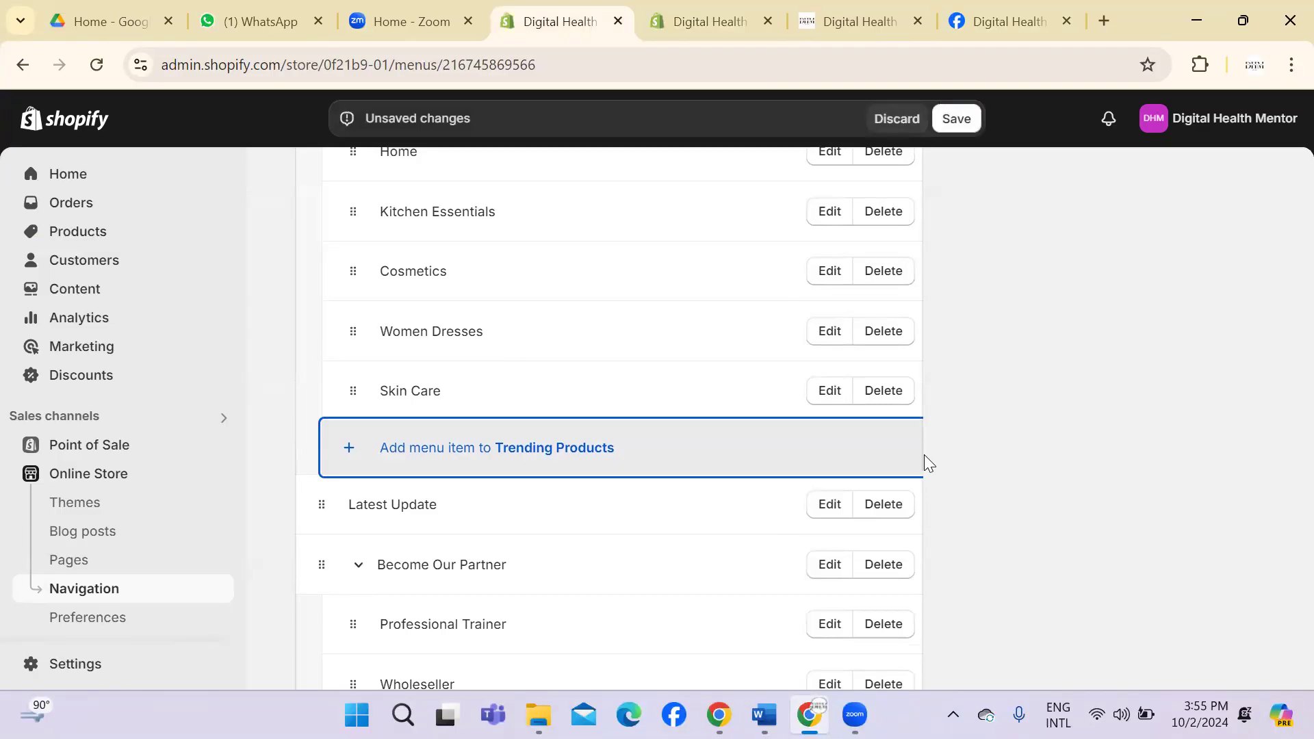
pyautogui.click(954, 125)
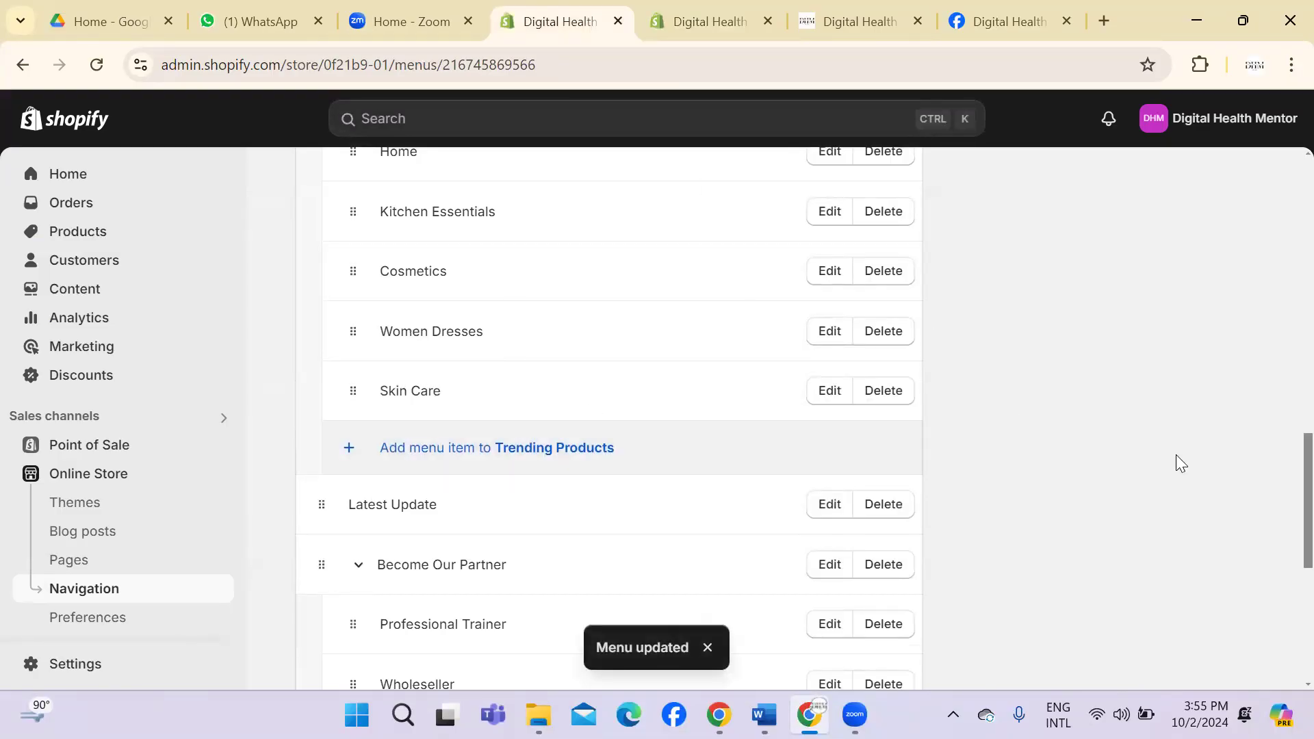
# Step: Review the Main menu's items from Student Registration and Contact back up to About Us and Our Courses
pyautogui.scroll(-3, 1284, 520)
pyautogui.scroll(-4, 1284, 581)
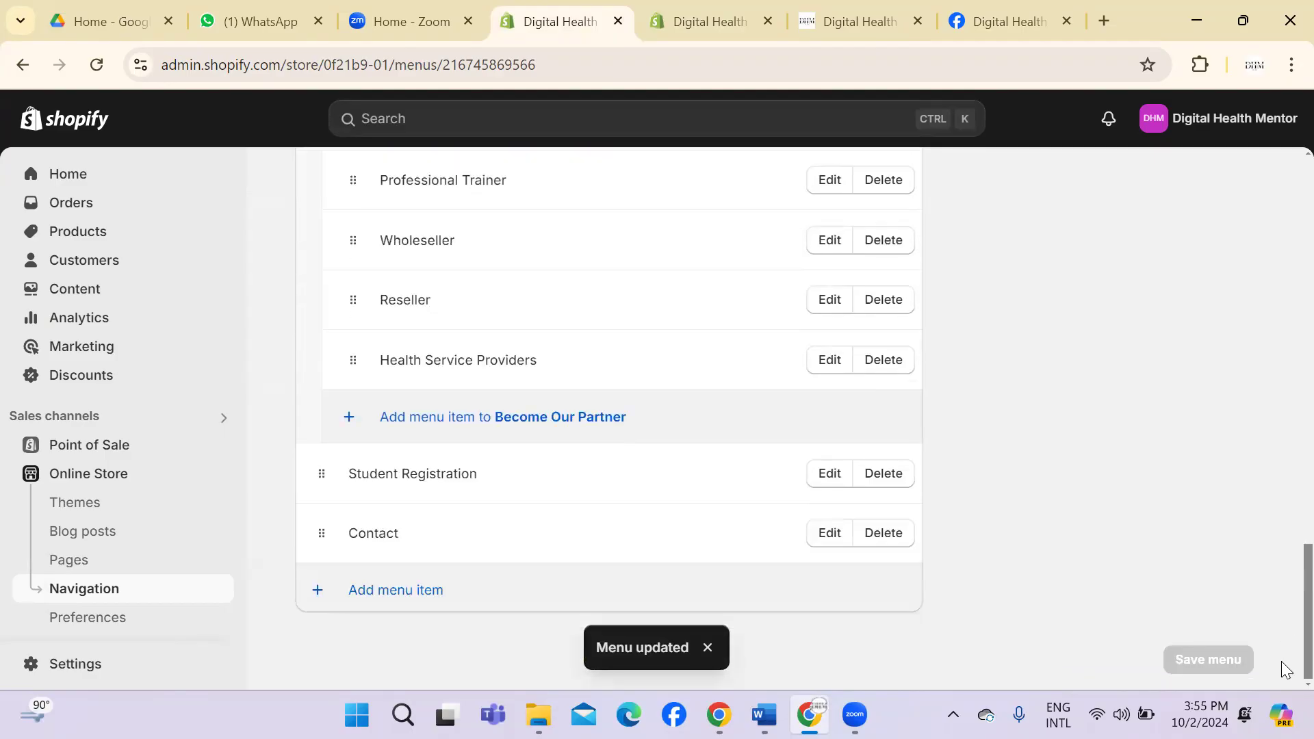
pyautogui.scroll(8, 1284, 520)
pyautogui.scroll(10, 1284, 452)
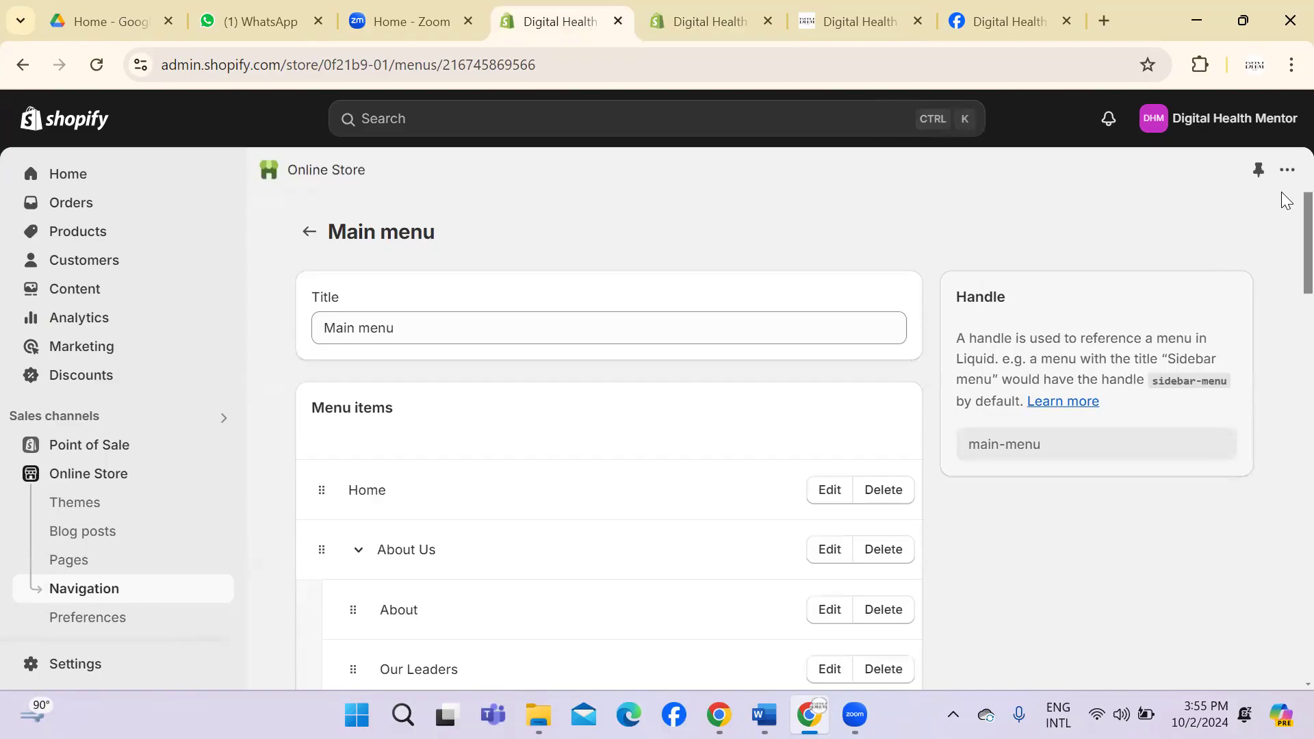
pyautogui.scroll(-3, 1285, 287)
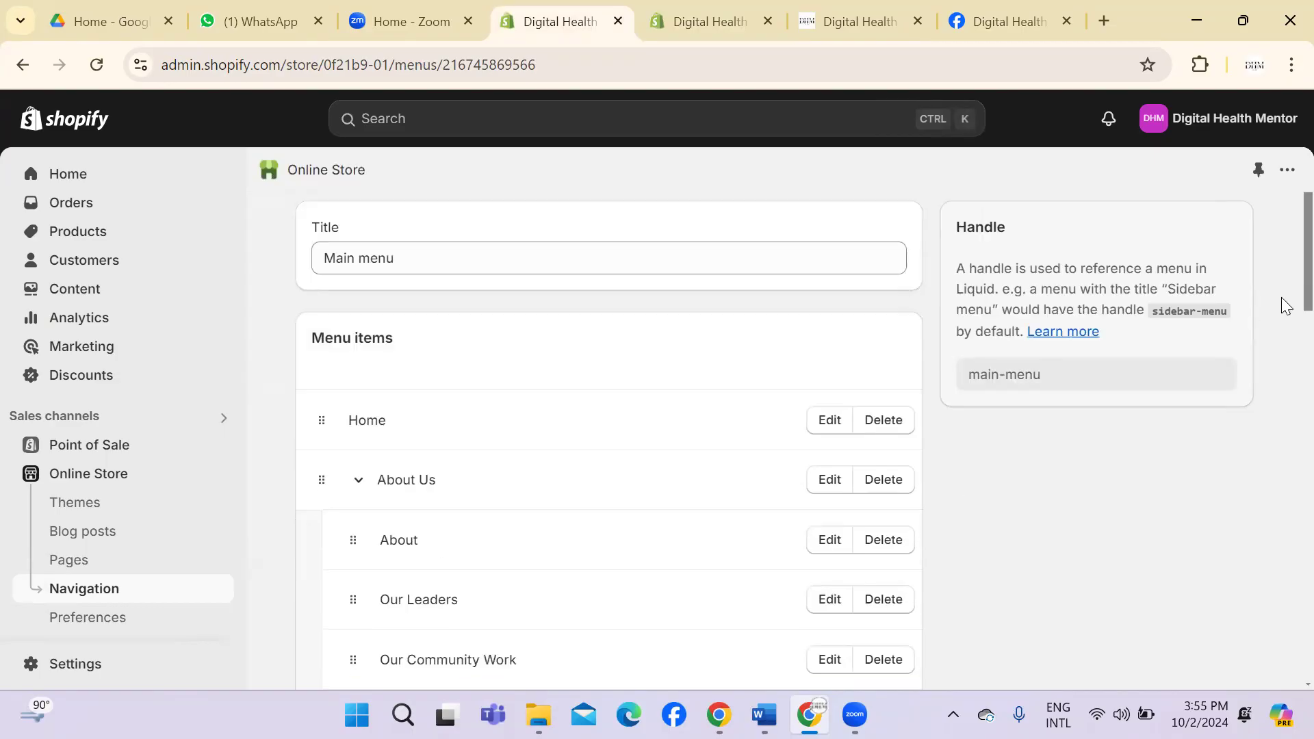
pyautogui.scroll(-2, 1285, 307)
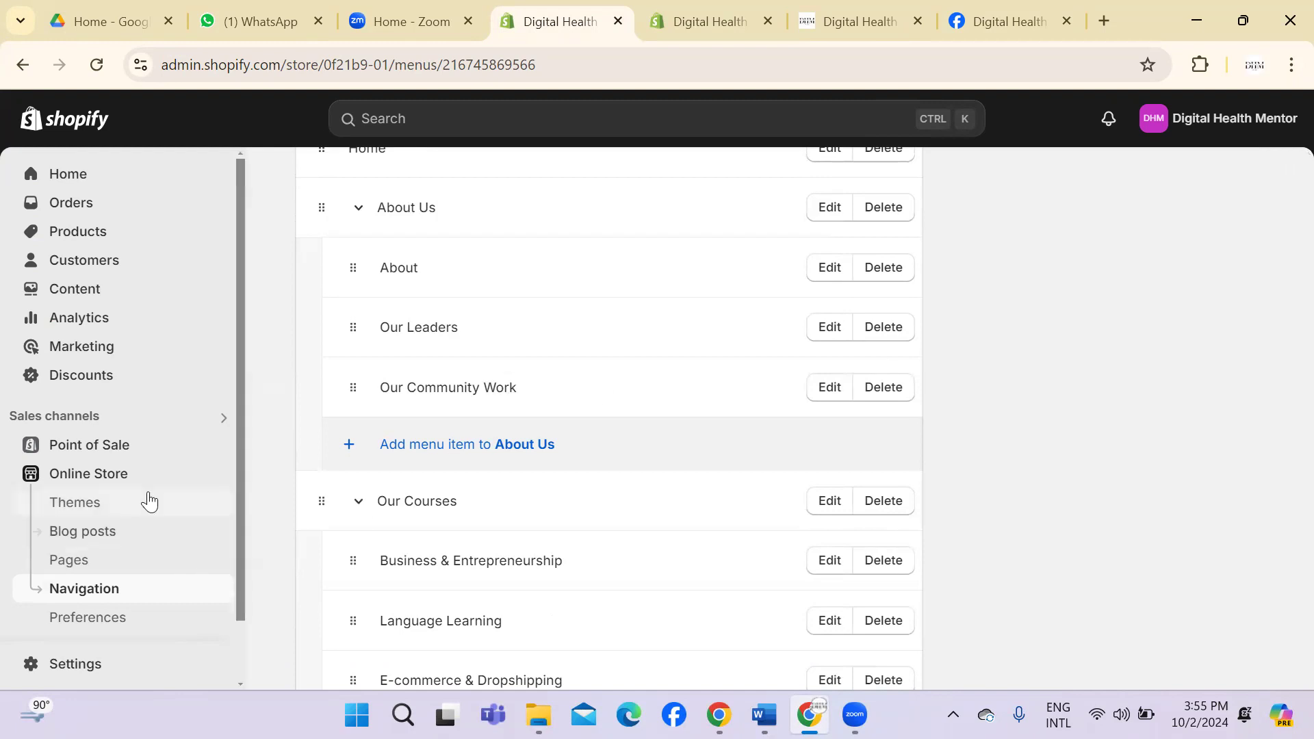
# Step: Open the current Refresh theme for customisation from the online store's themes
pyautogui.click(144, 483)
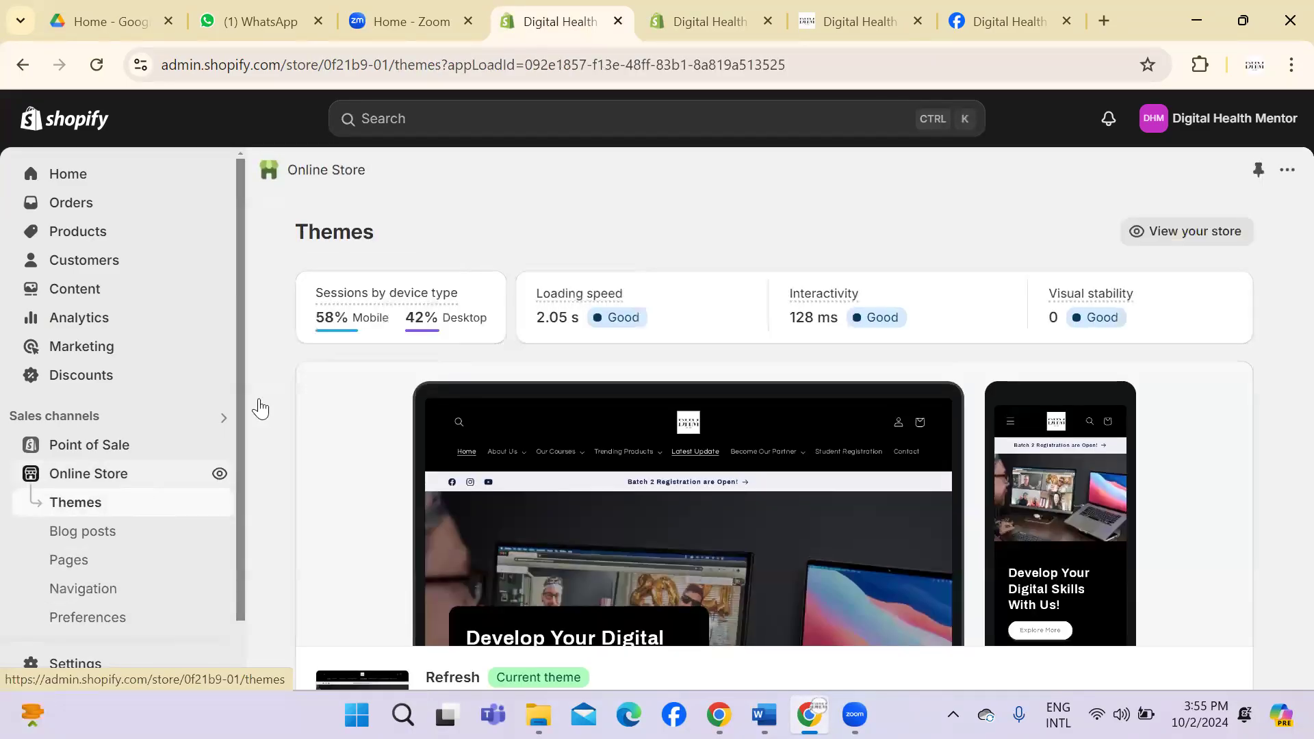
pyautogui.moveTo(1282, 253); pyautogui.dragTo(1287, 293)
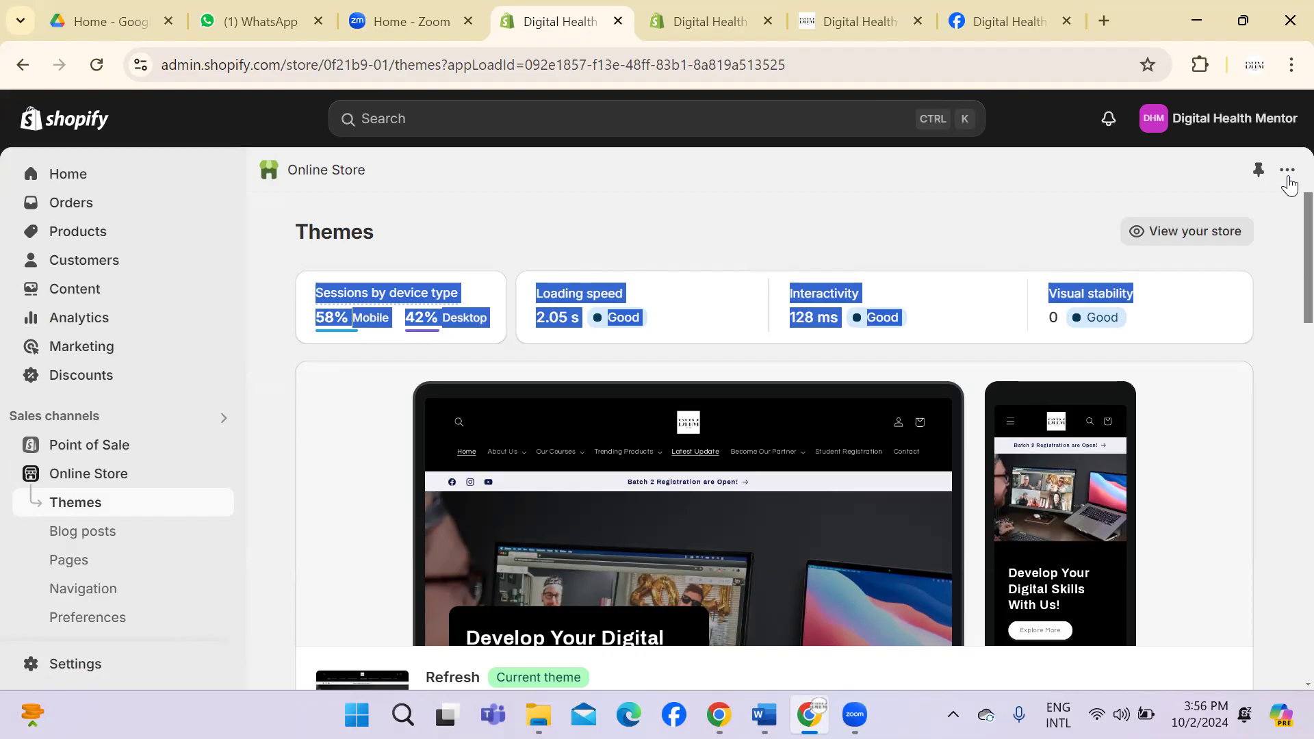
pyautogui.scroll(-2, 1285, 321)
pyautogui.scroll(-3, 1286, 320)
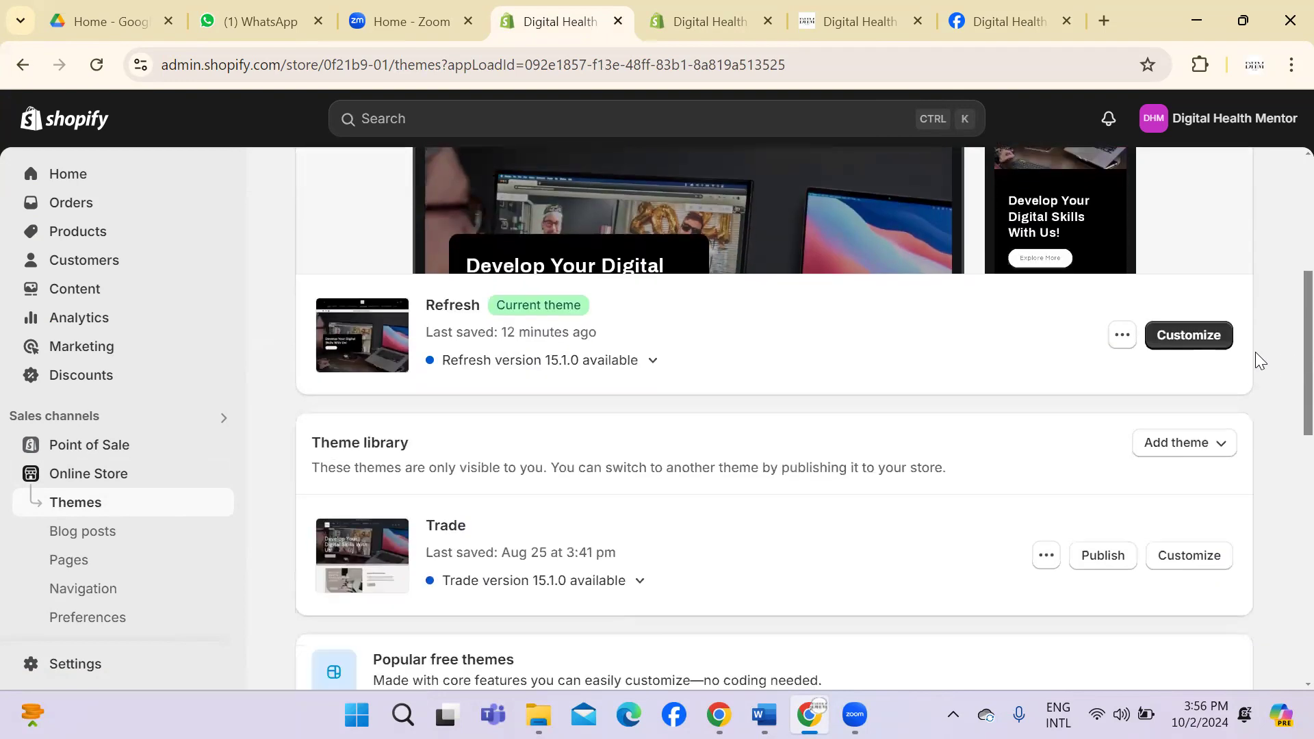
pyautogui.click(1188, 334)
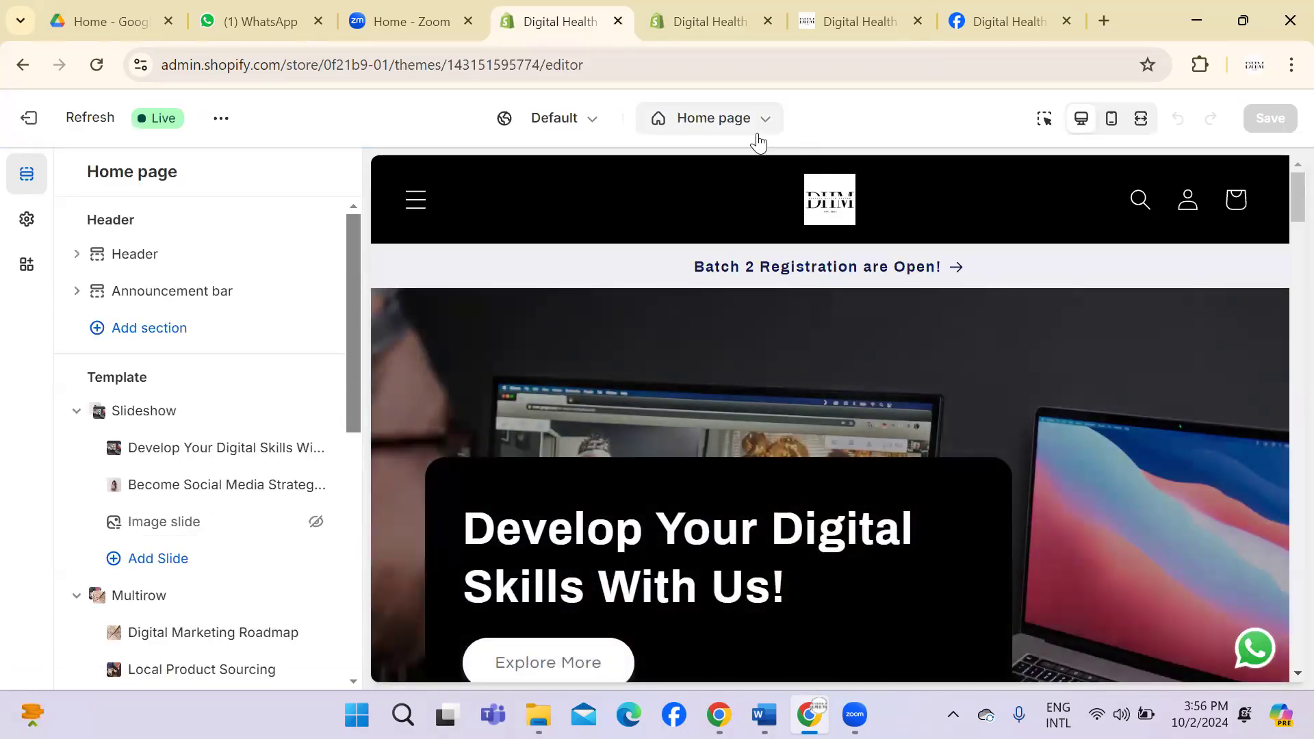
# Step: Create a page template named Our Students based on Default page
pyautogui.click(757, 130)
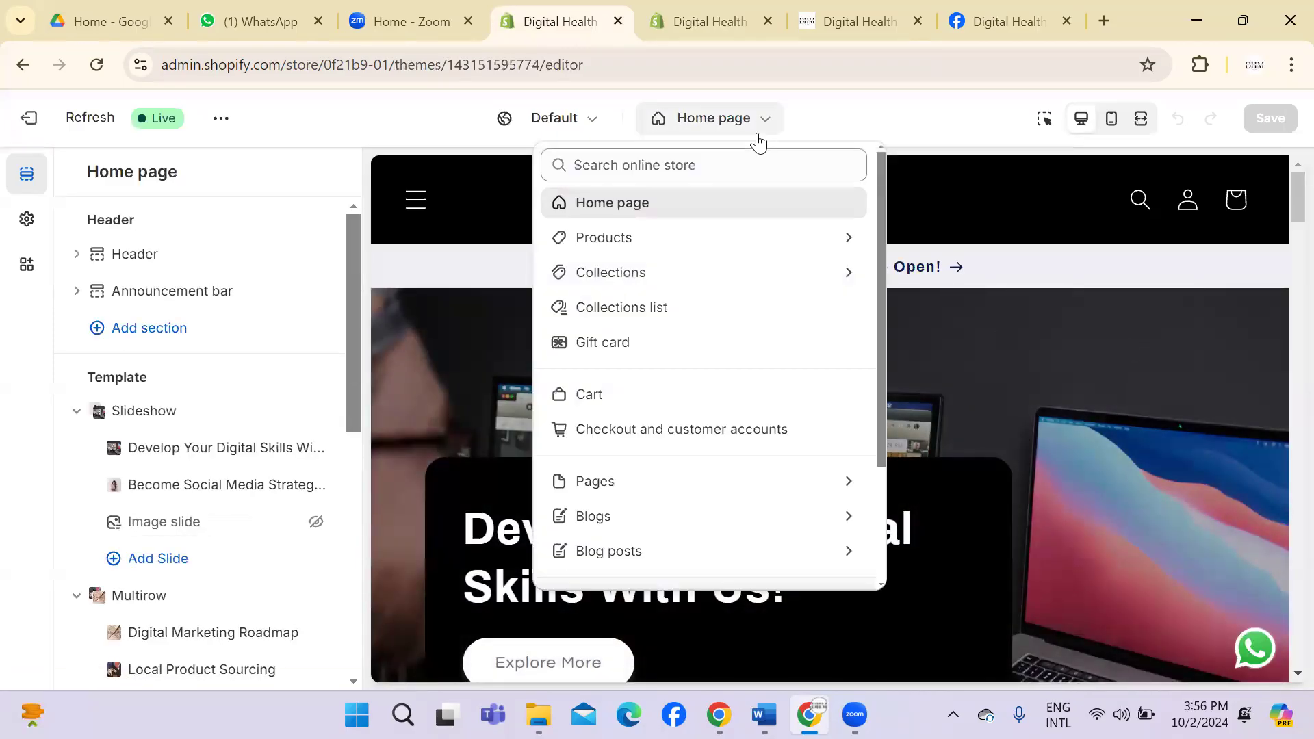
pyautogui.click(737, 485)
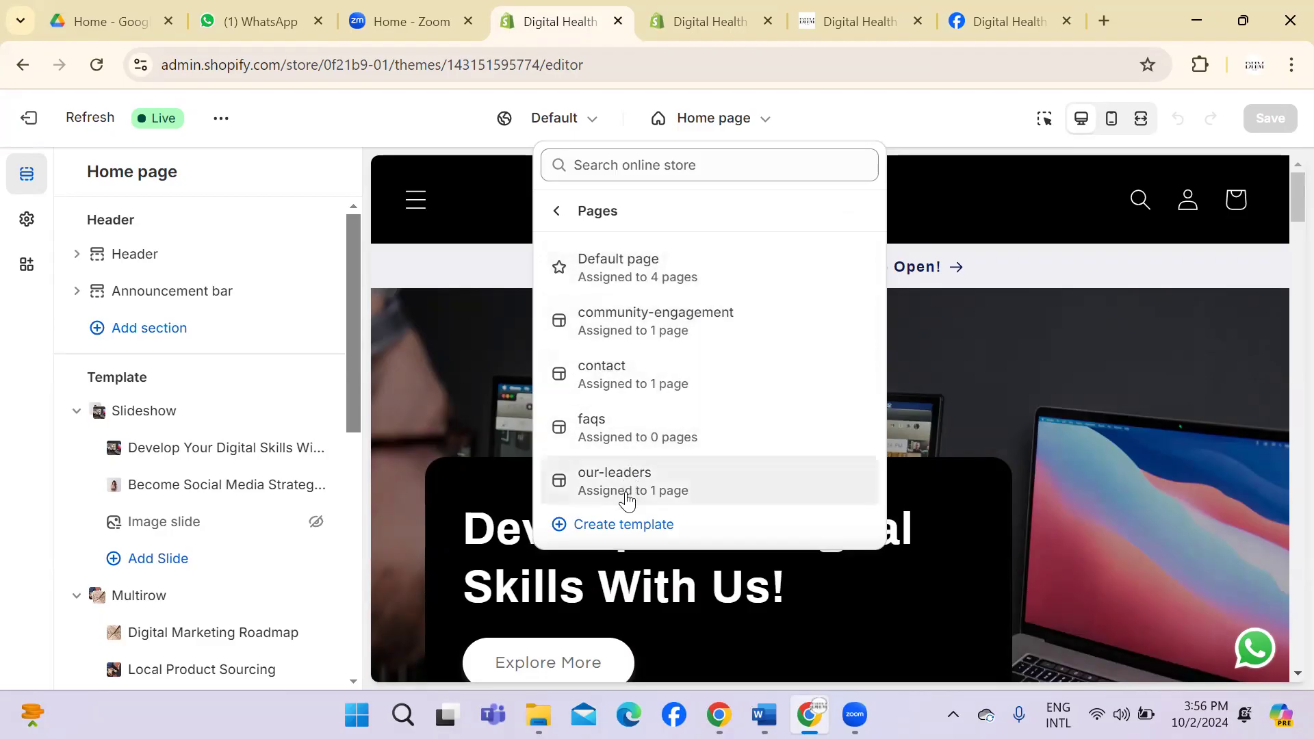
pyautogui.click(623, 527)
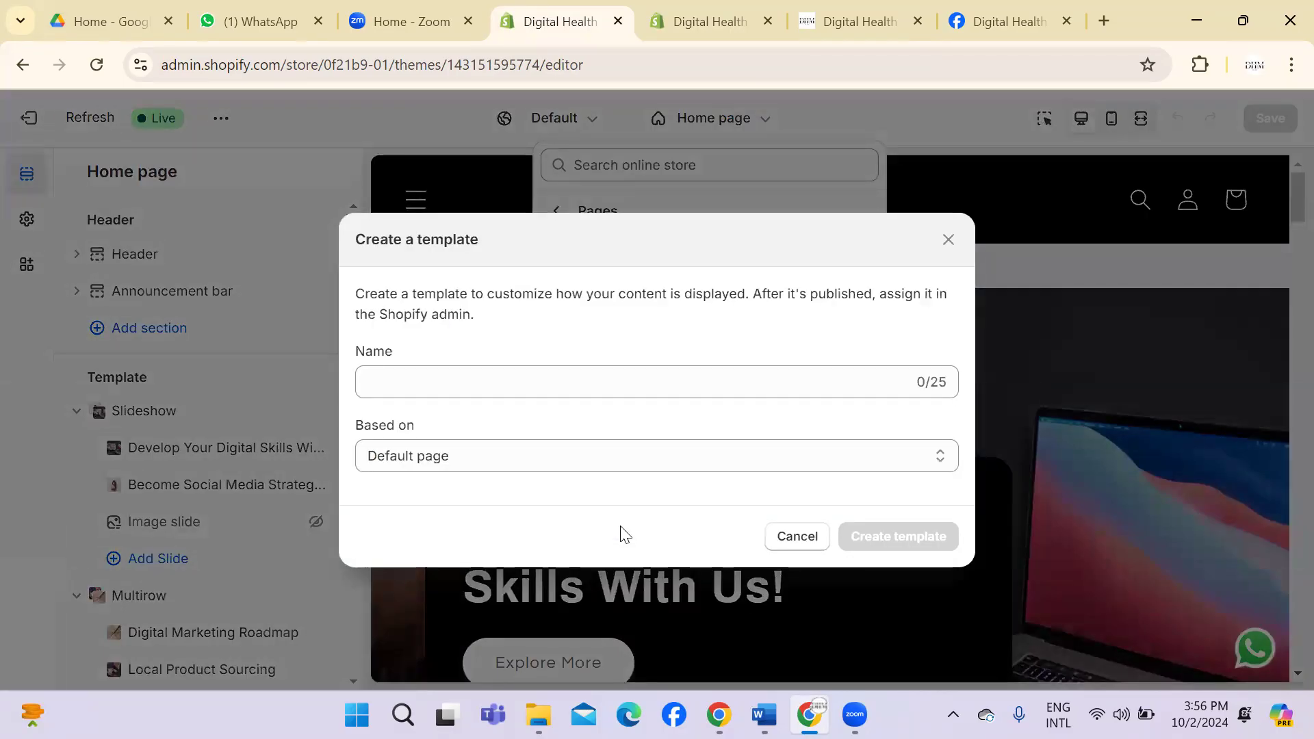
pyautogui.click(592, 373)
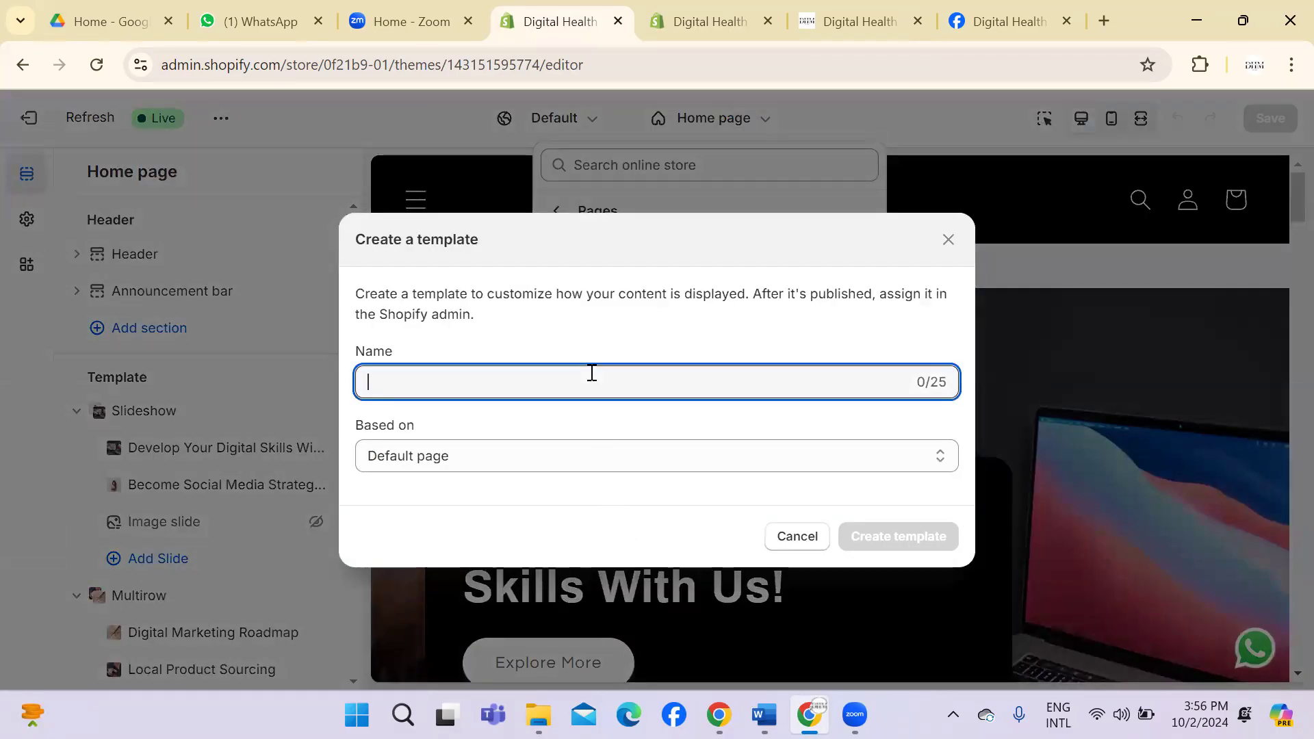
pyautogui.write('Our')
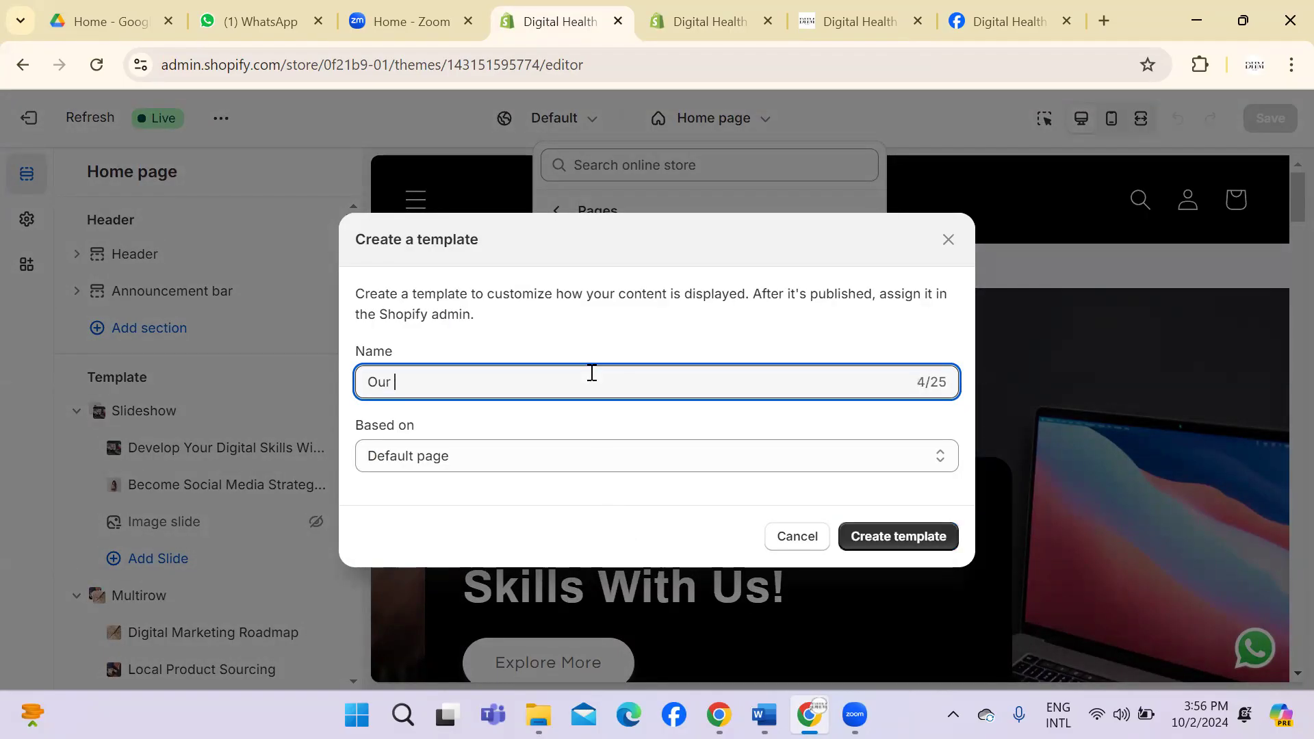
pyautogui.write(' Students')
pyautogui.click(910, 540)
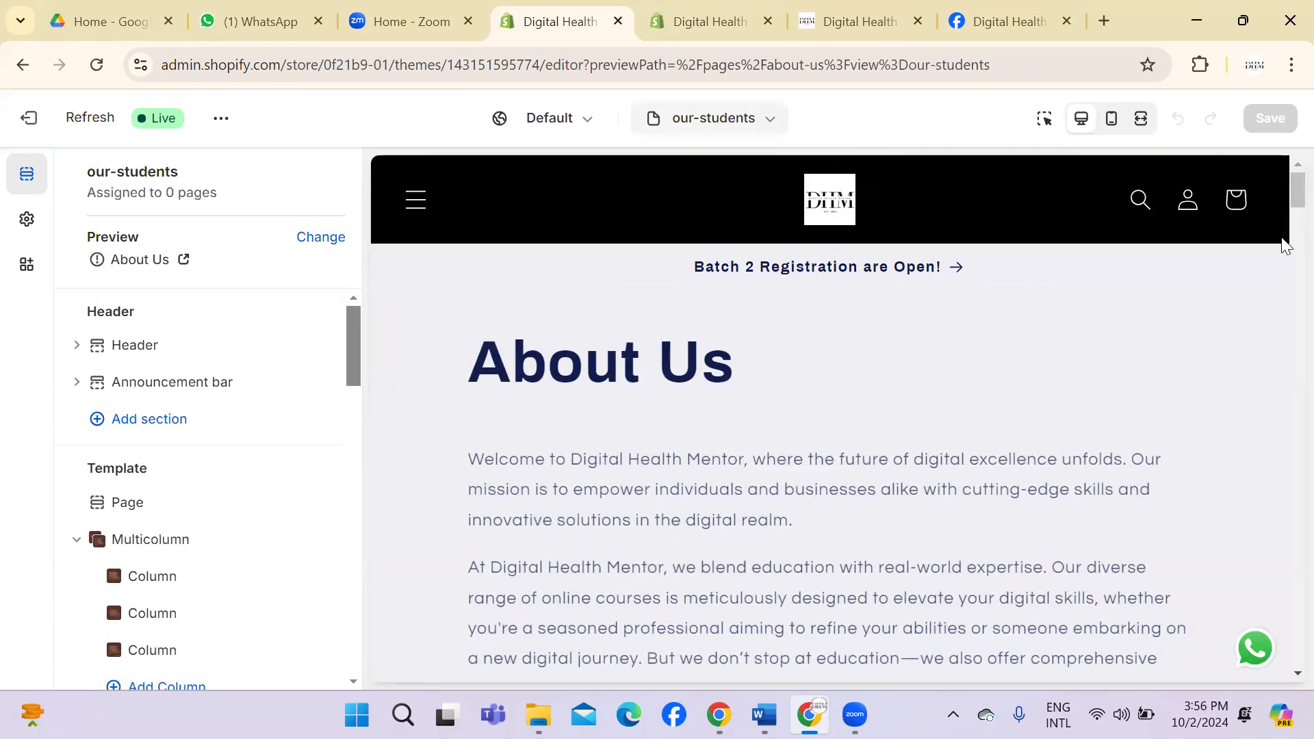
# Step: Remove all sections below Page from the our-students template
pyautogui.scroll(-4, 1284, 245)
pyautogui.moveTo(1283, 238); pyautogui.dragTo(1281, 172)
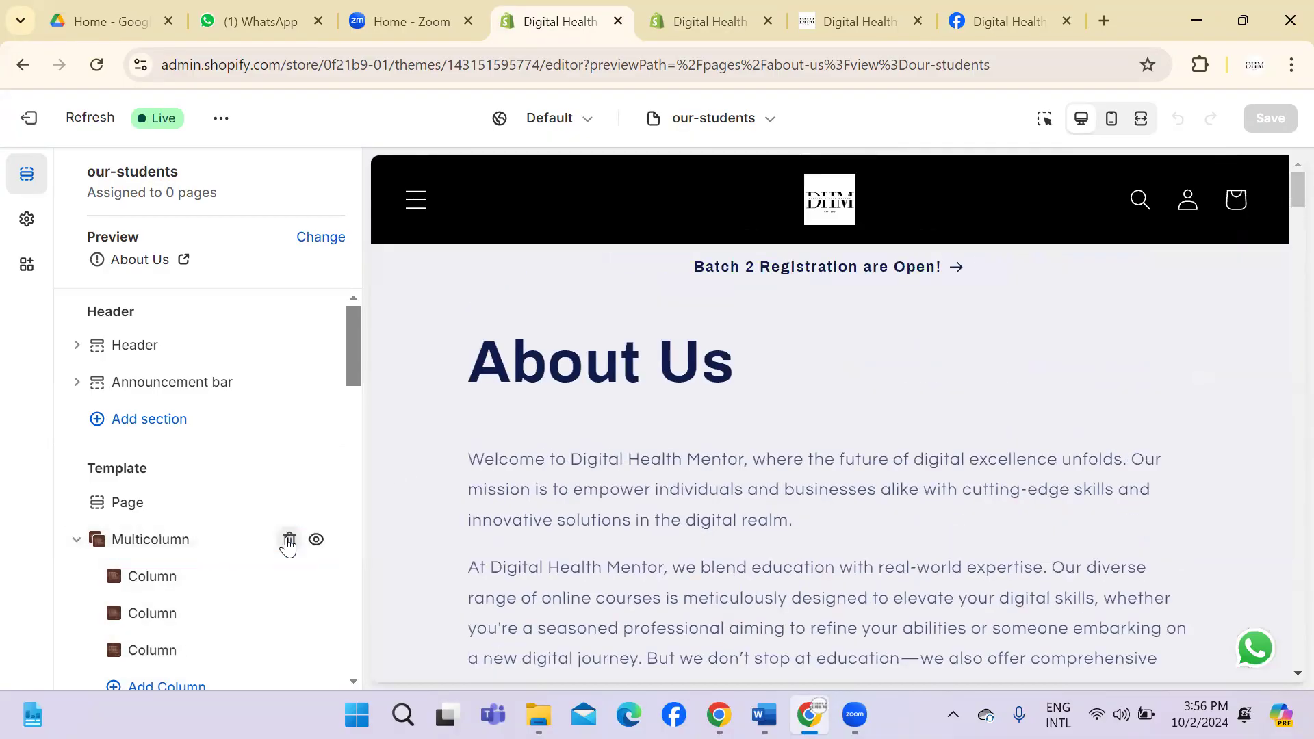
pyautogui.click(288, 545)
pyautogui.click(288, 542)
pyautogui.click(288, 542)
pyautogui.click(288, 543)
pyautogui.click(288, 542)
pyautogui.click(288, 542)
pyautogui.click(289, 542)
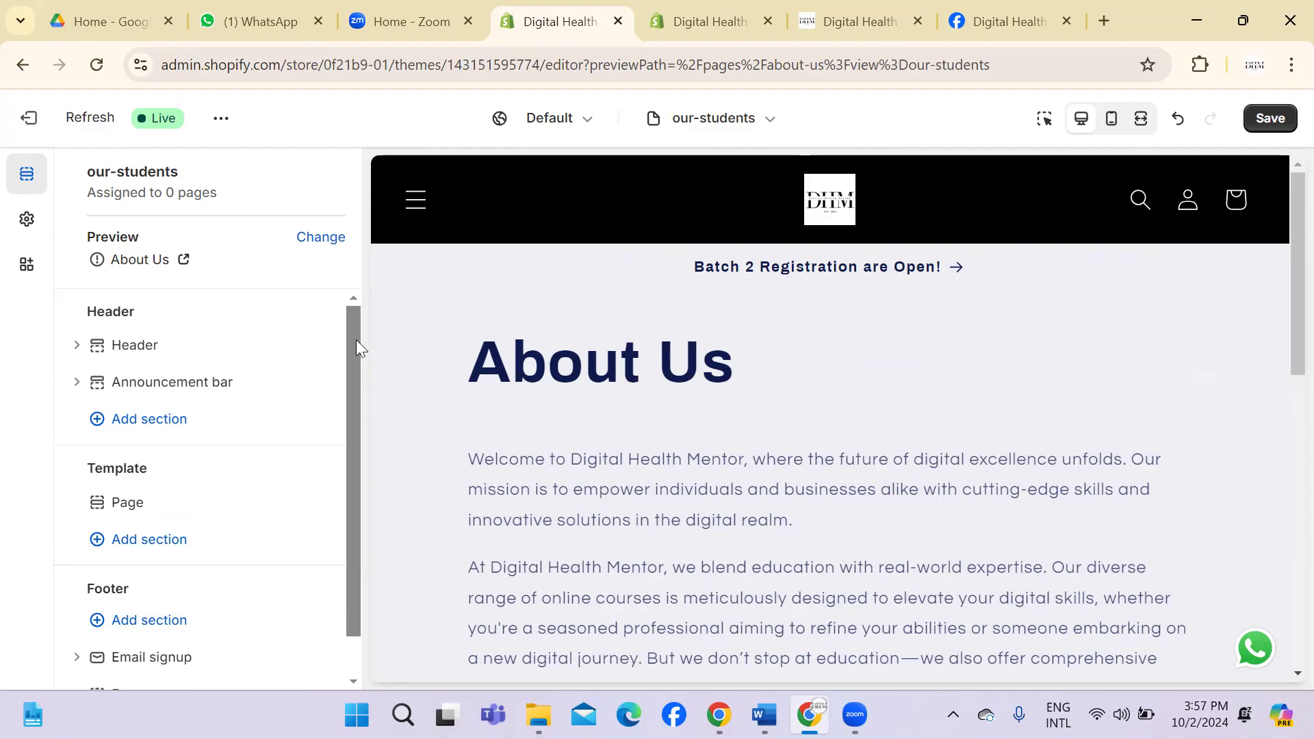
# Step: Undo all the section removals in the our-students template
pyautogui.hotkey('ctrl', 'z')
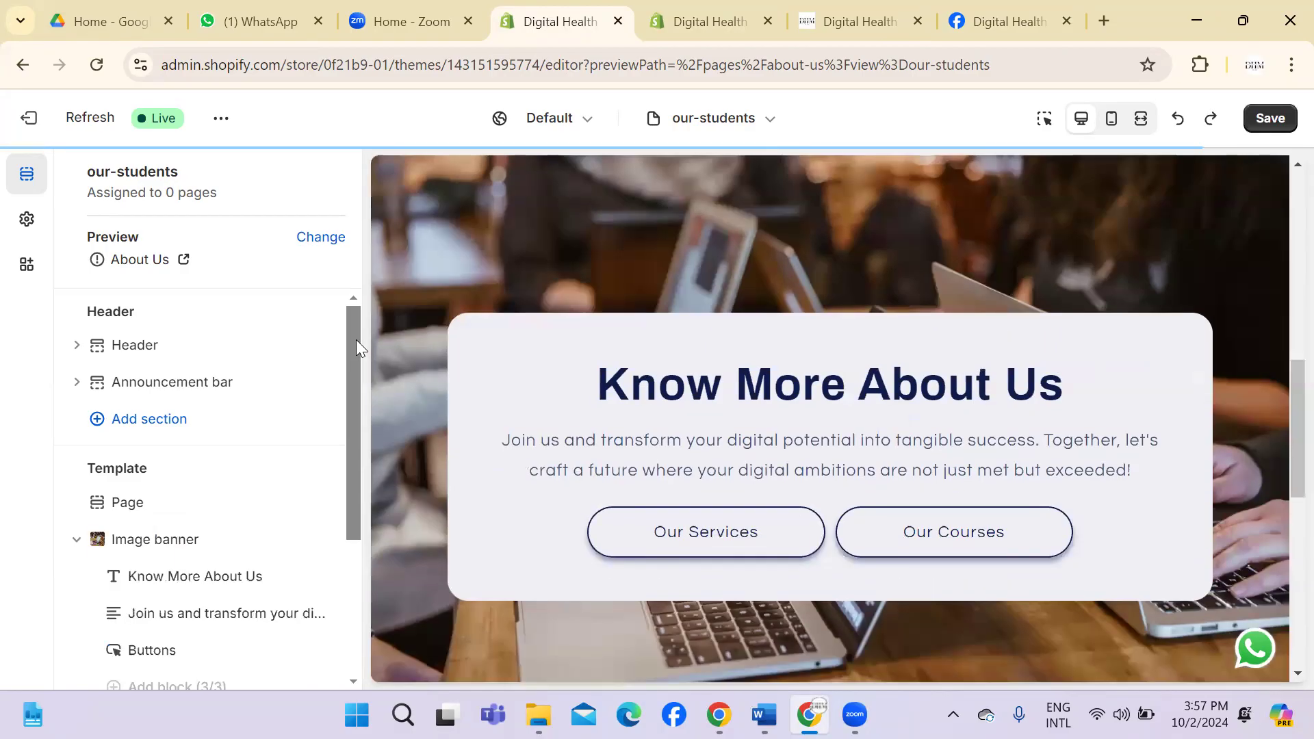
pyautogui.hotkey('ctrl', 'z')
pyautogui.hotkey('ctrl', 'z')
pyautogui.hotkey('ctrl', 'z')
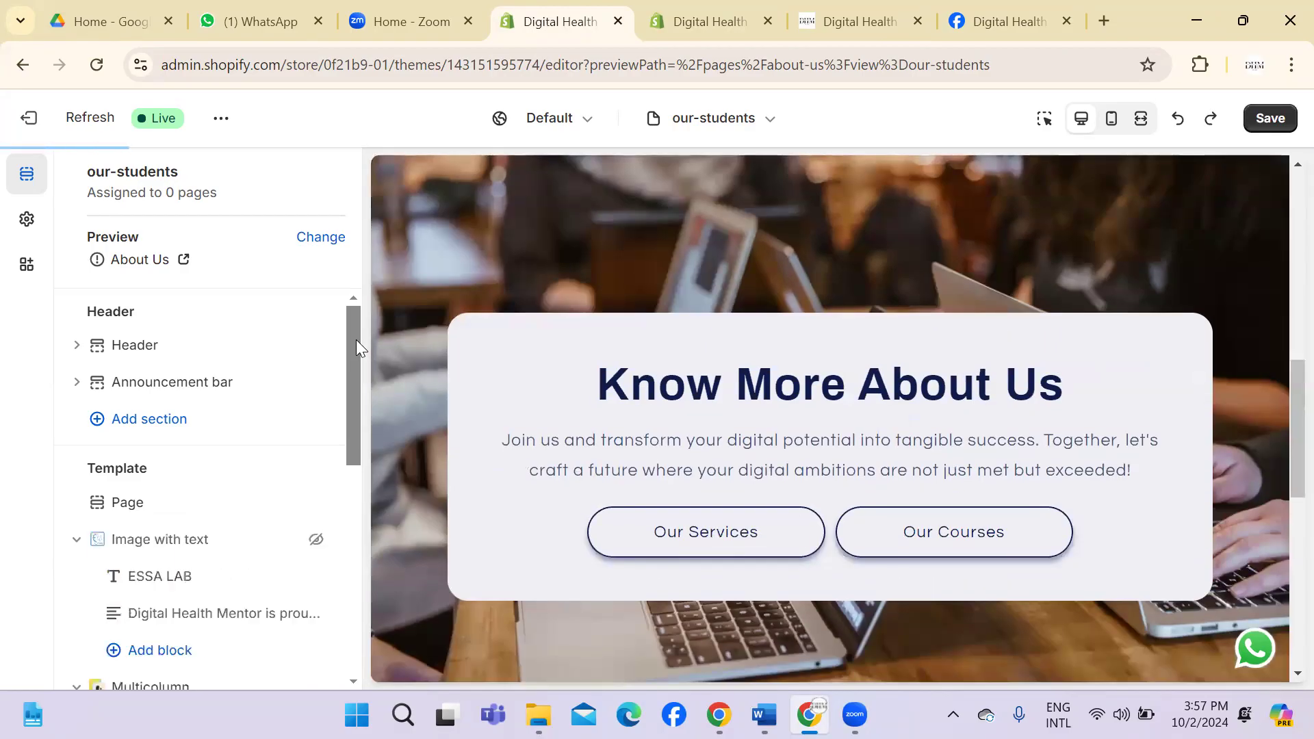
pyautogui.hotkey('ctrl', 'z')
pyautogui.hotkey('ctrl', 'z')
pyautogui.hotkey('ctrl', 'z')
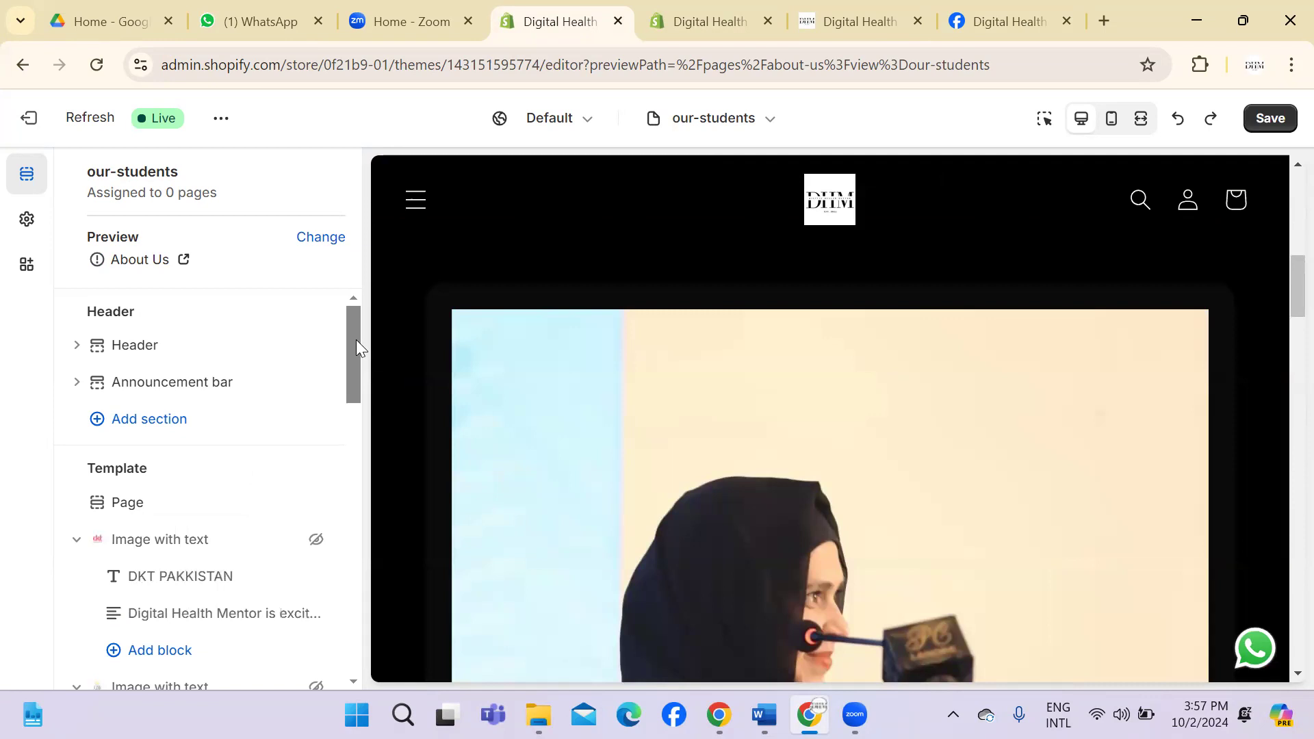
pyautogui.hotkey('ctrl', 'z')
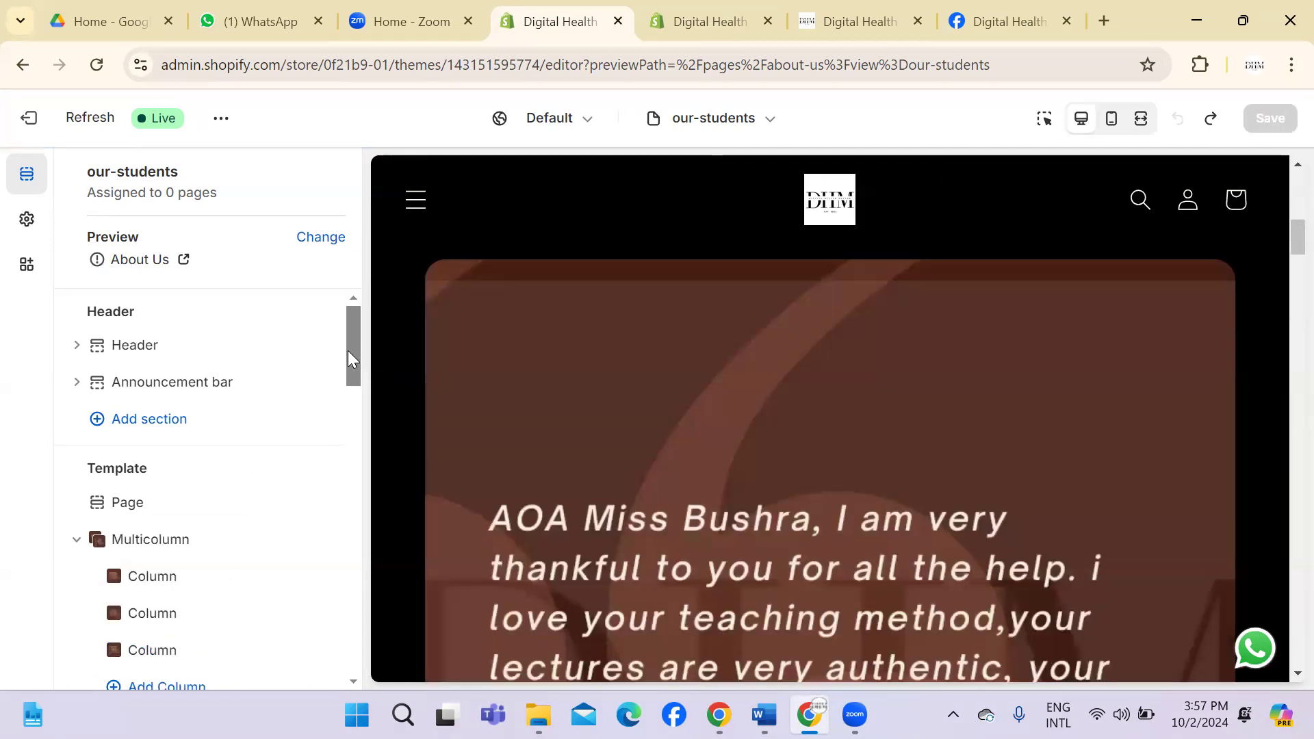
# Step: Hide both visible Multicolumn sections and the Image banner section in the our-students template
pyautogui.scroll(-2, 356, 365)
pyautogui.scroll(2, 361, 342)
pyautogui.scroll(-2, 355, 351)
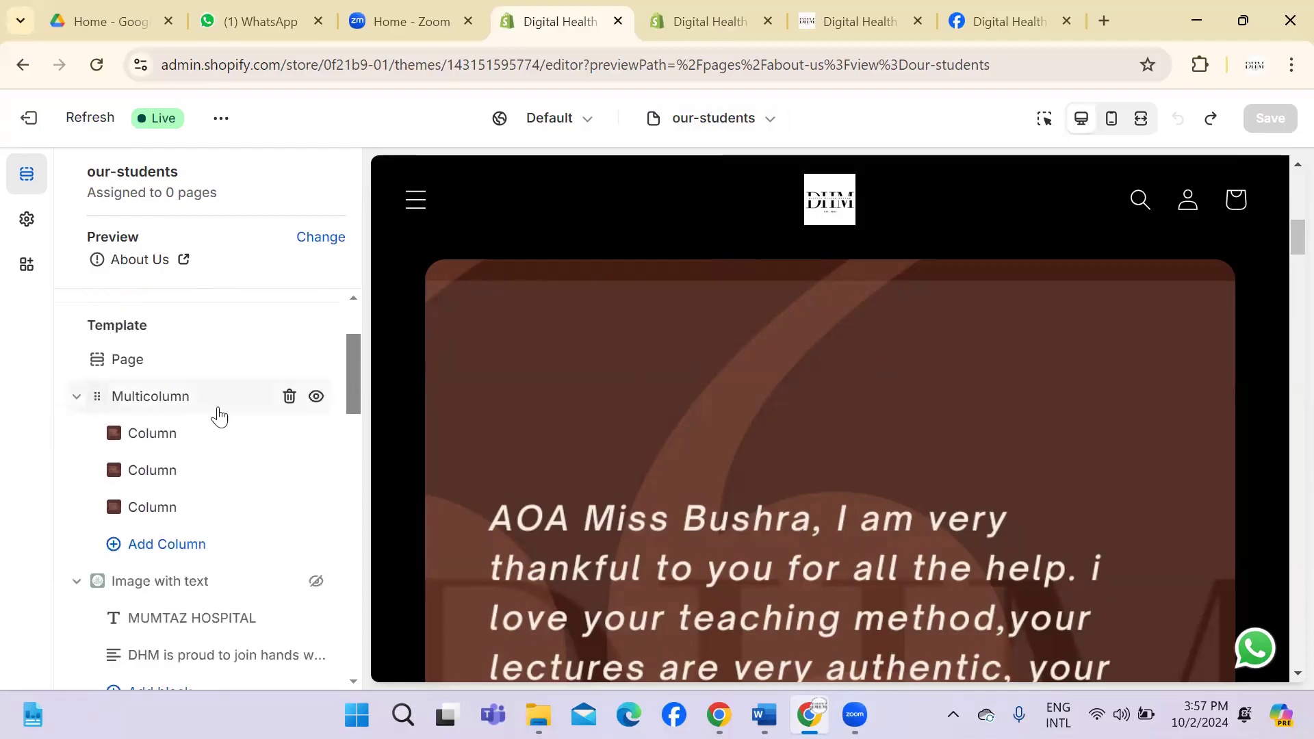
pyautogui.click(315, 400)
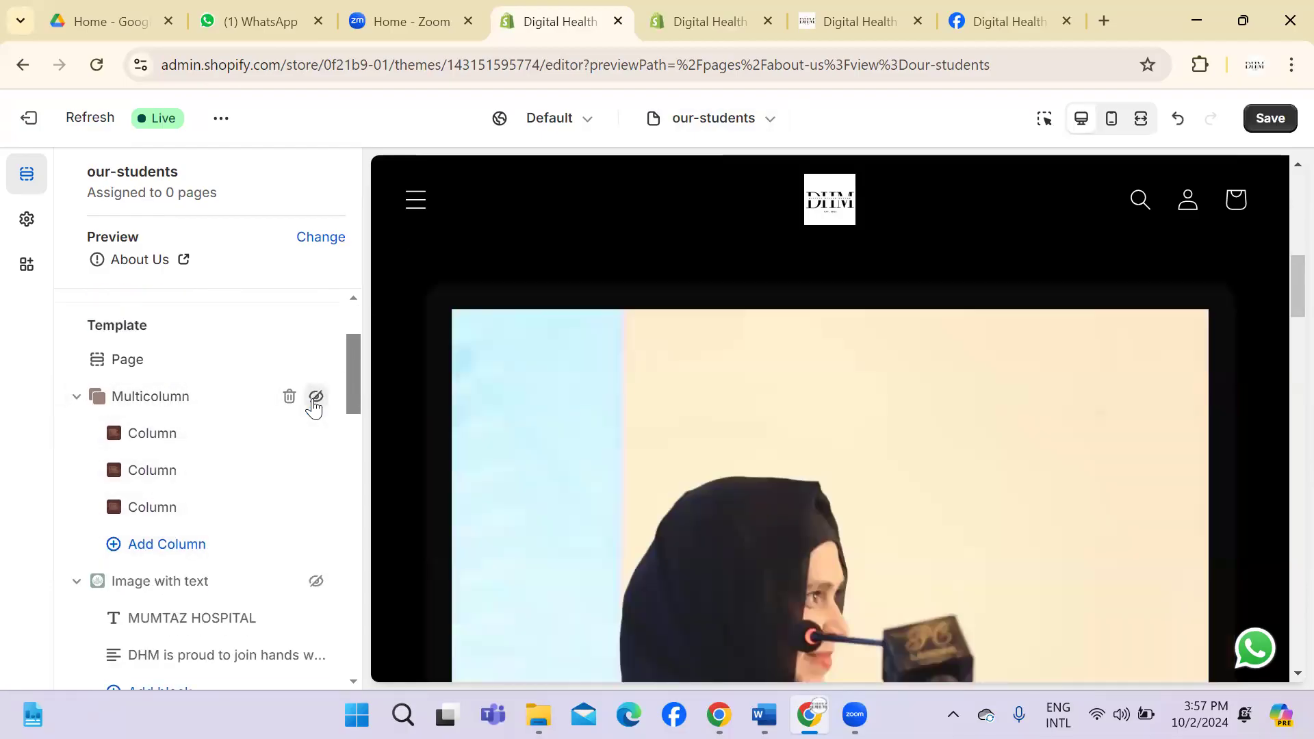
pyautogui.moveTo(354, 364); pyautogui.dragTo(340, 616)
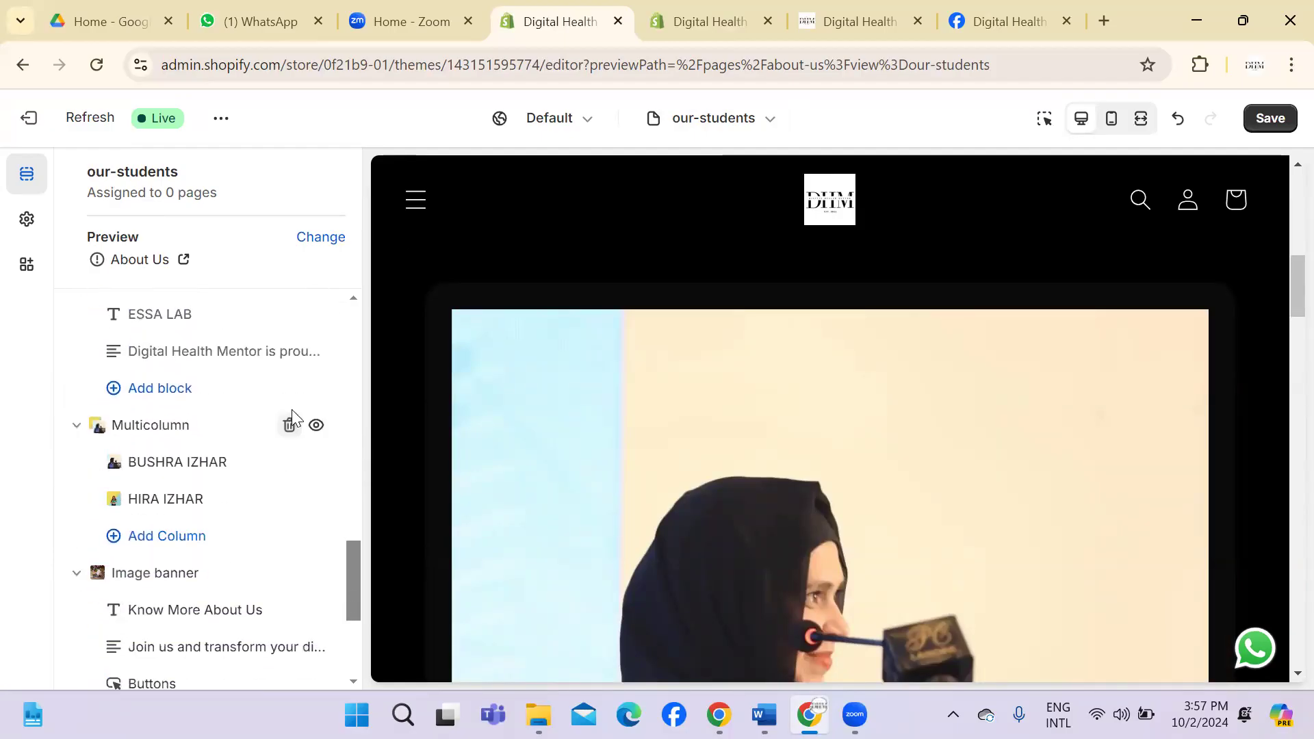
pyautogui.click(315, 425)
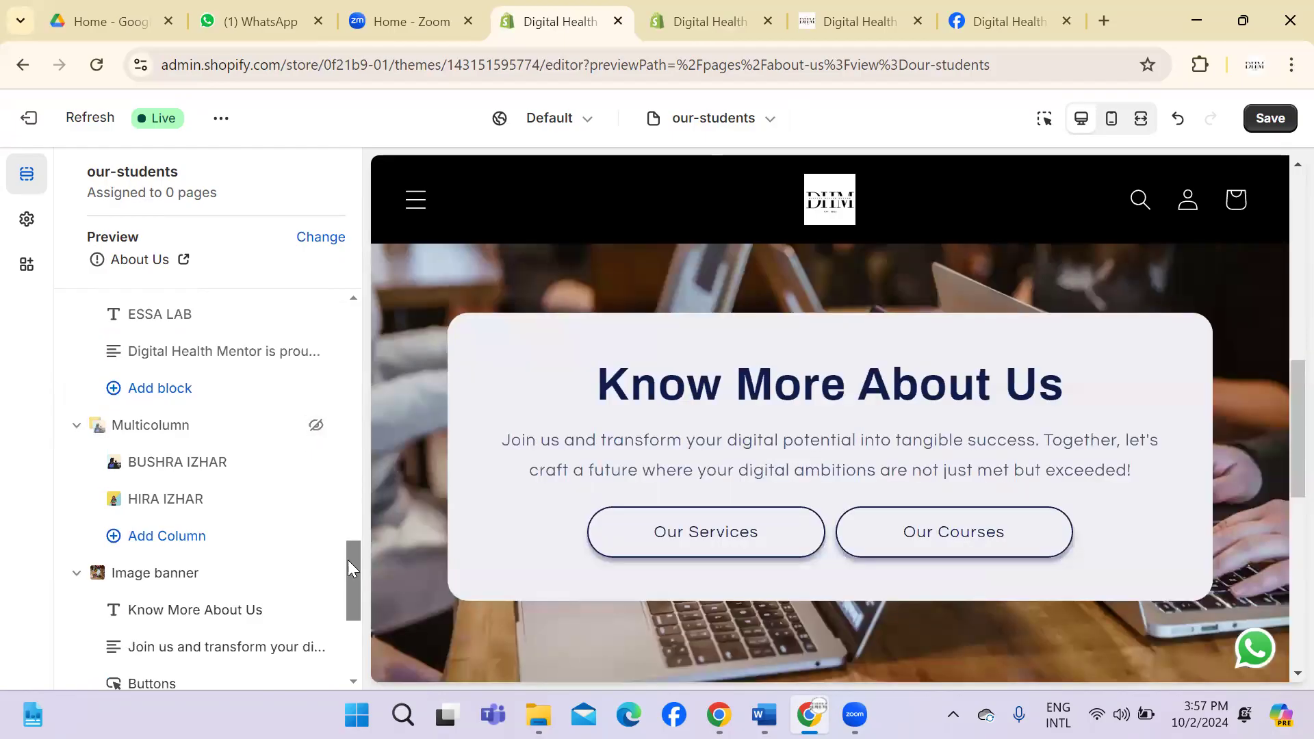
pyautogui.moveTo(348, 560); pyautogui.dragTo(347, 597)
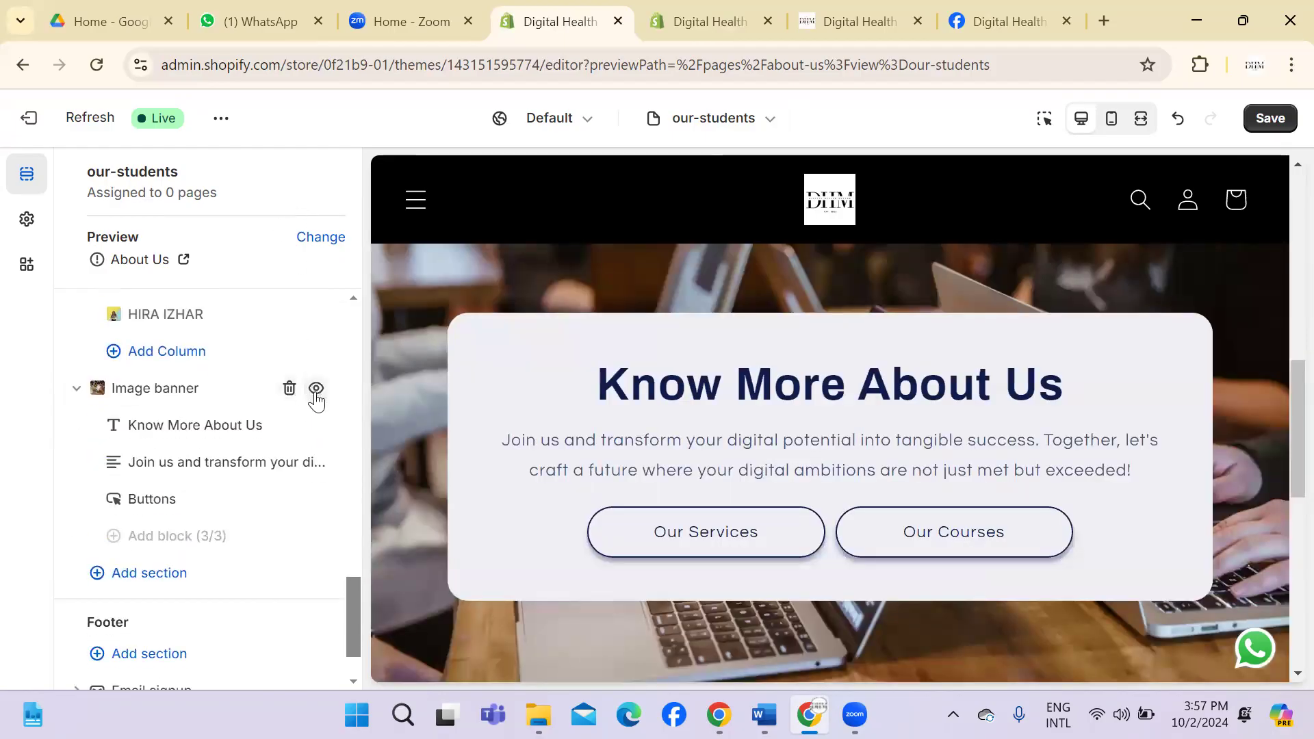
pyautogui.click(316, 391)
# Step: Add an Image with text section to the our-students template, keeping About Us as the preview page
pyautogui.scroll(-2, 348, 602)
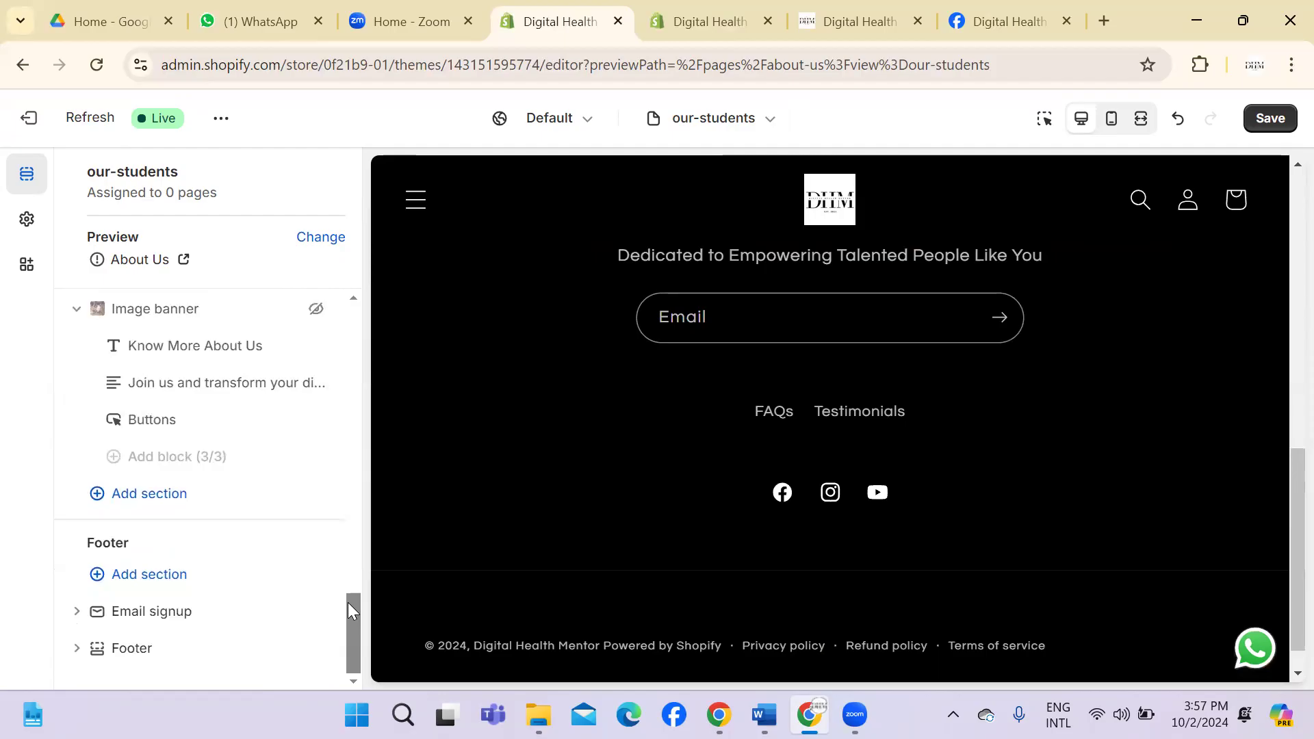
pyautogui.click(98, 494)
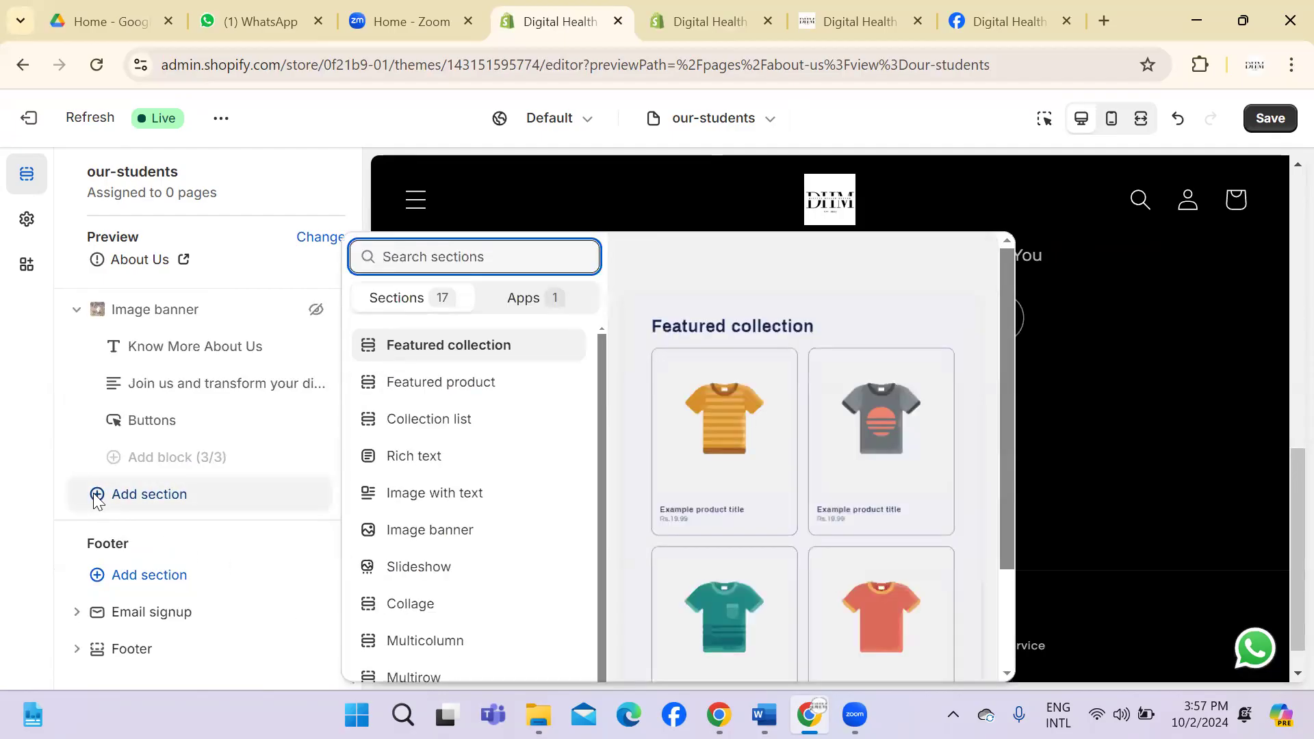
pyautogui.click(477, 505)
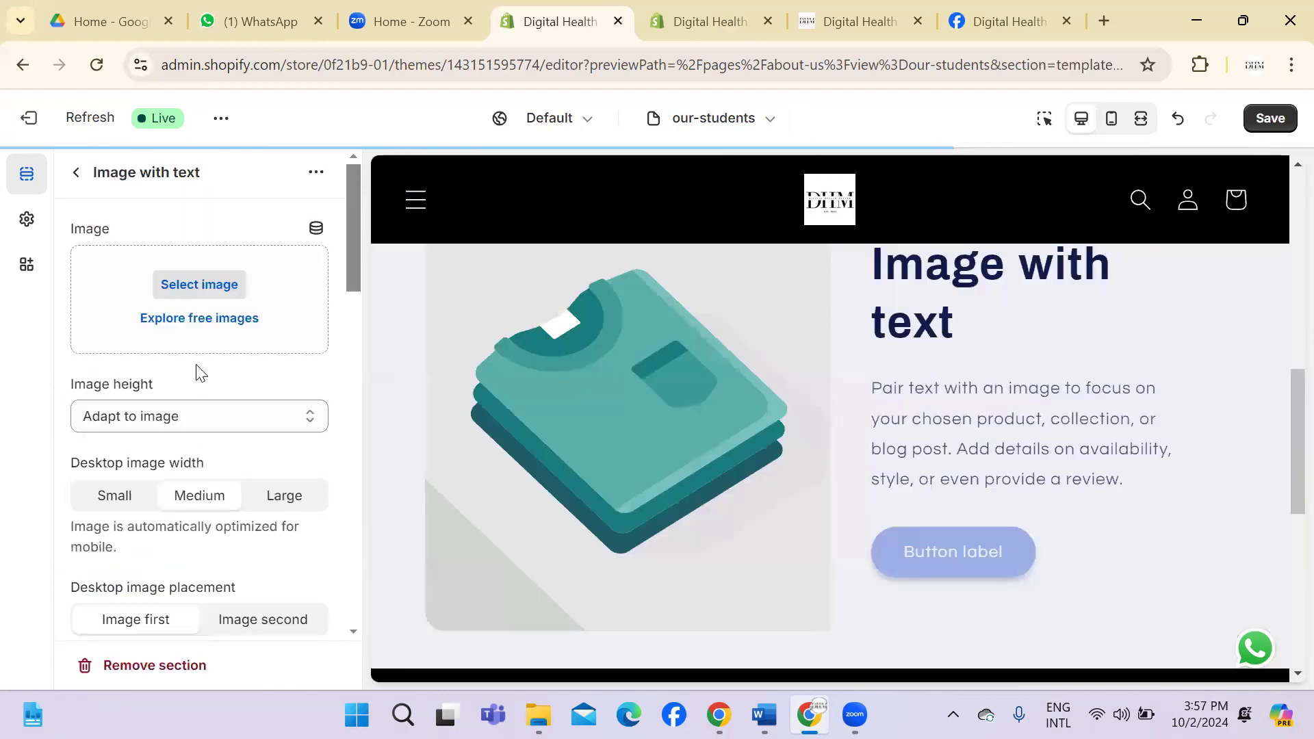
pyautogui.moveTo(1283, 420); pyautogui.dragTo(1286, 195)
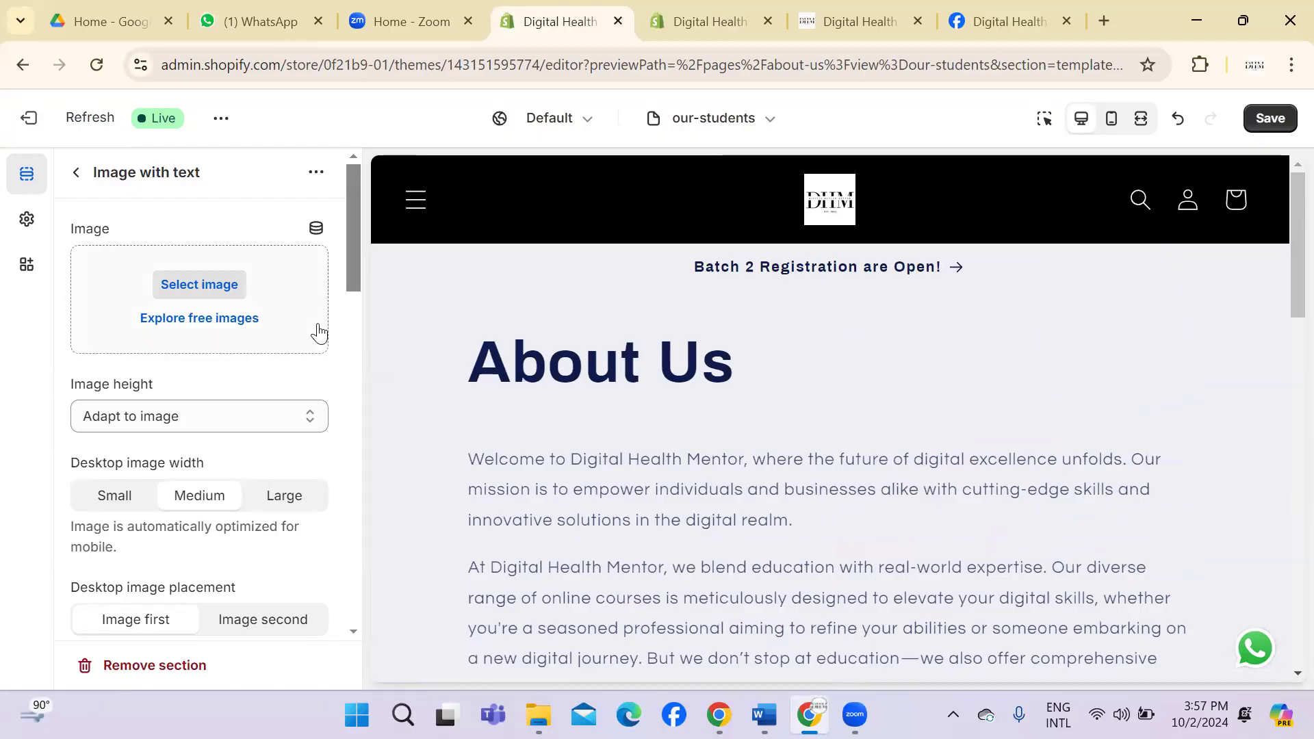
pyautogui.click(76, 172)
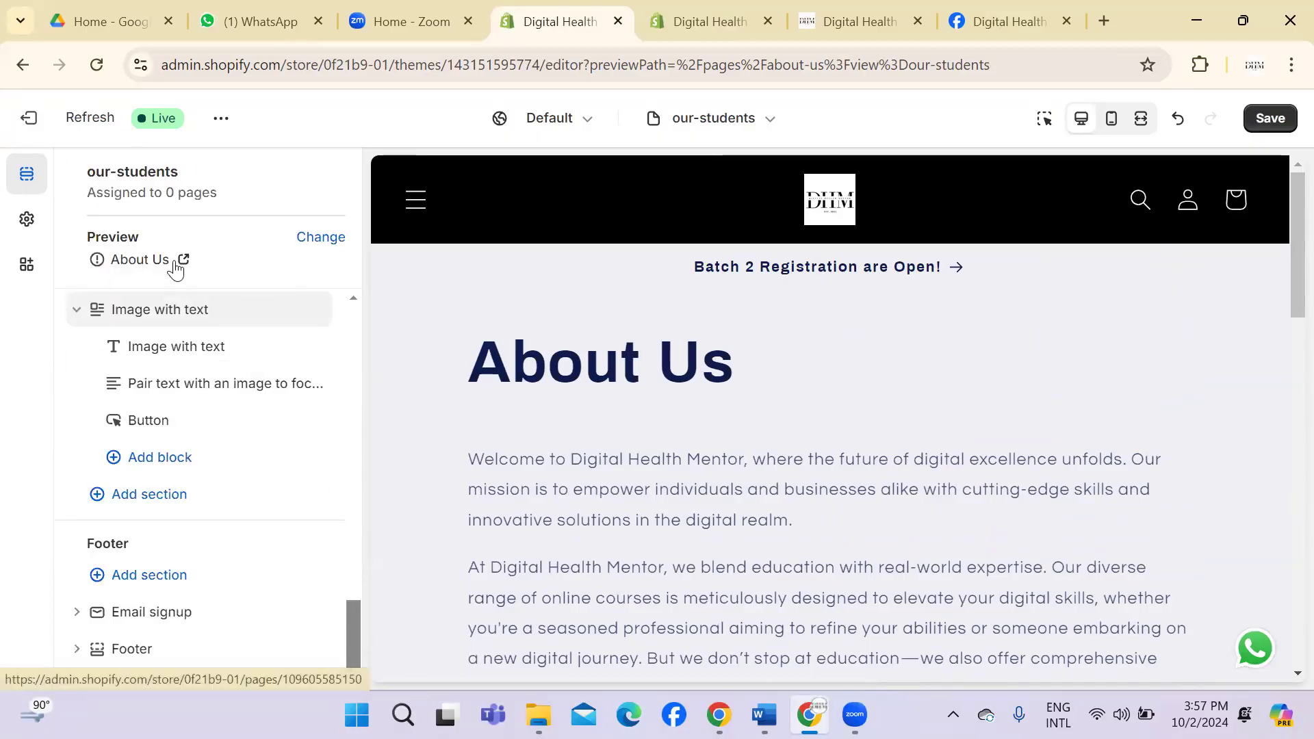
pyautogui.click(321, 238)
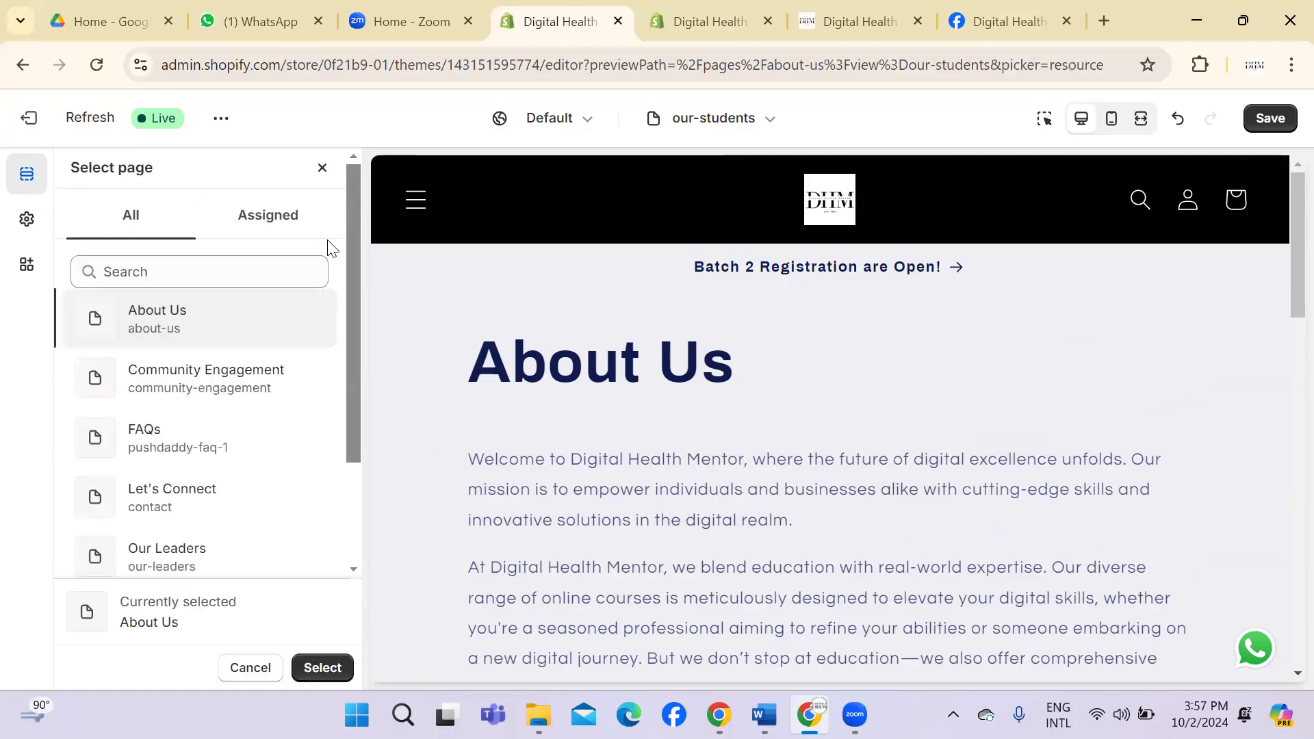
pyautogui.click(321, 169)
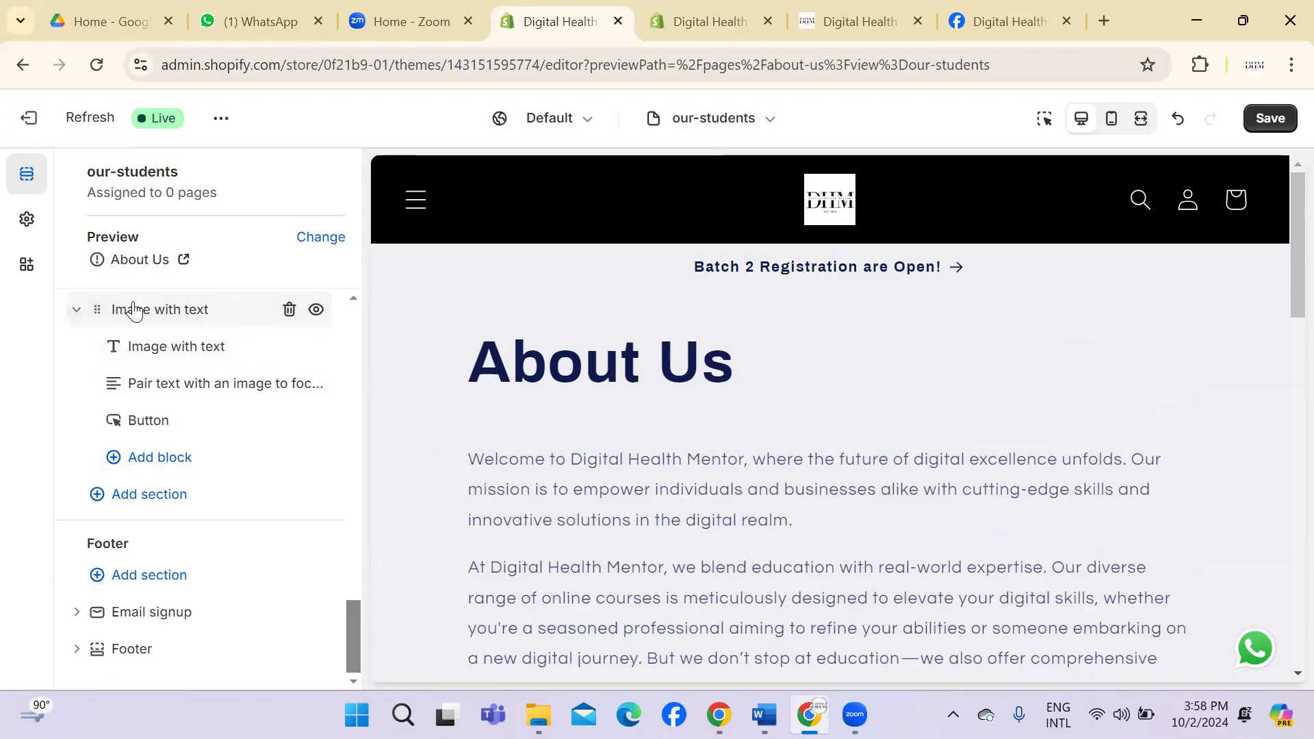
# Step: Move the new Image with text section directly below Page and hide the Page section
pyautogui.moveTo(98, 309); pyautogui.dragTo(102, 460)
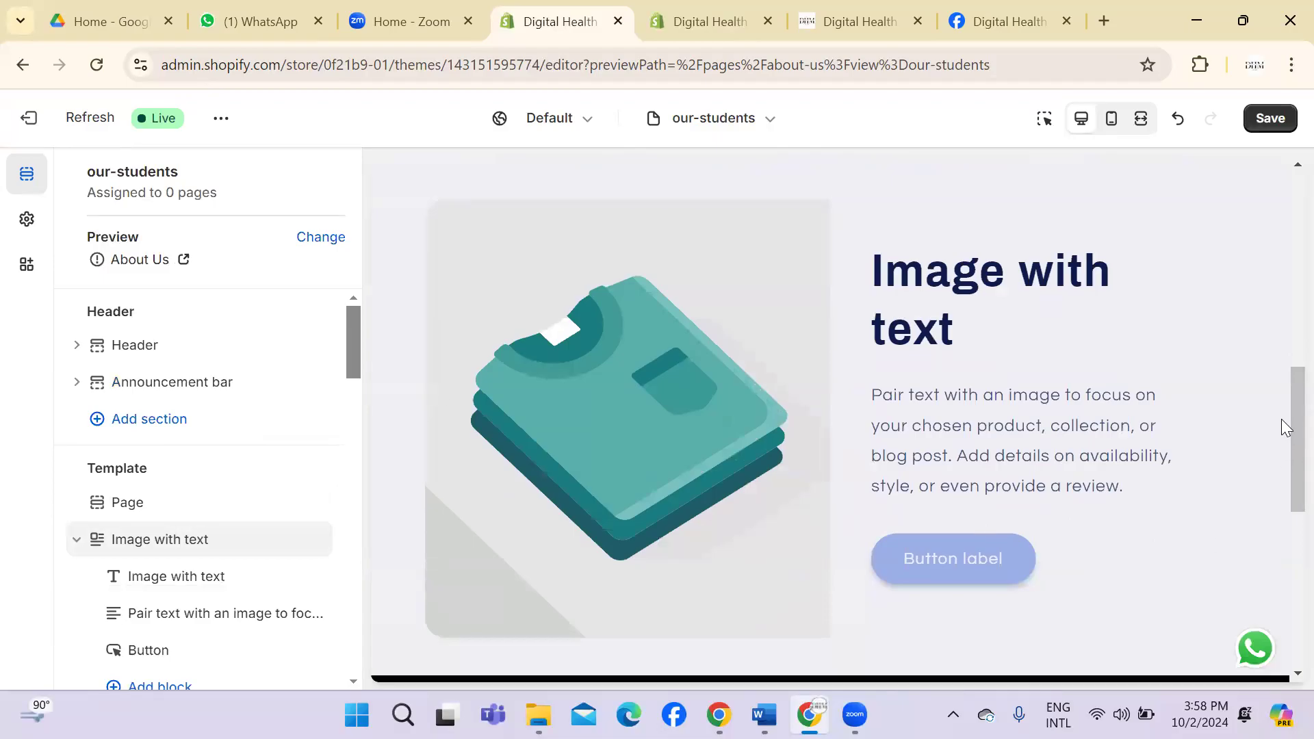
pyautogui.moveTo(1287, 378); pyautogui.dragTo(1284, 164)
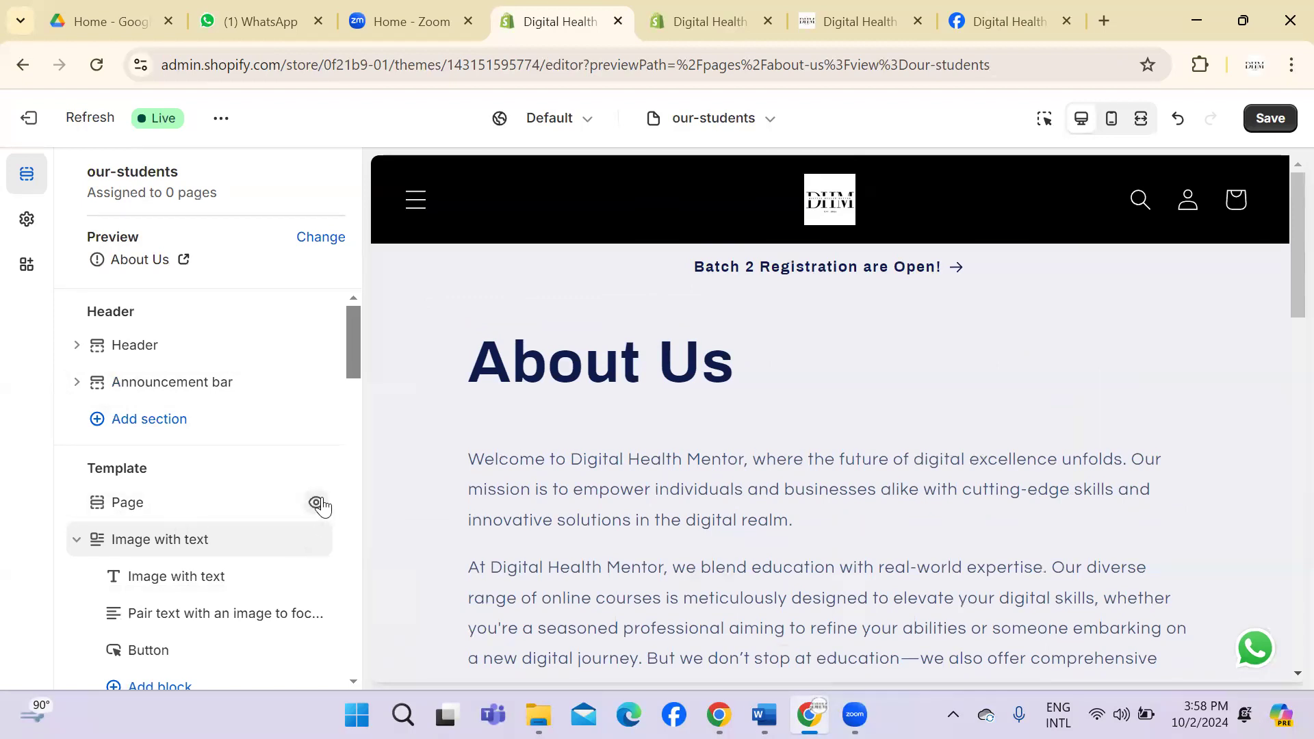
pyautogui.click(316, 503)
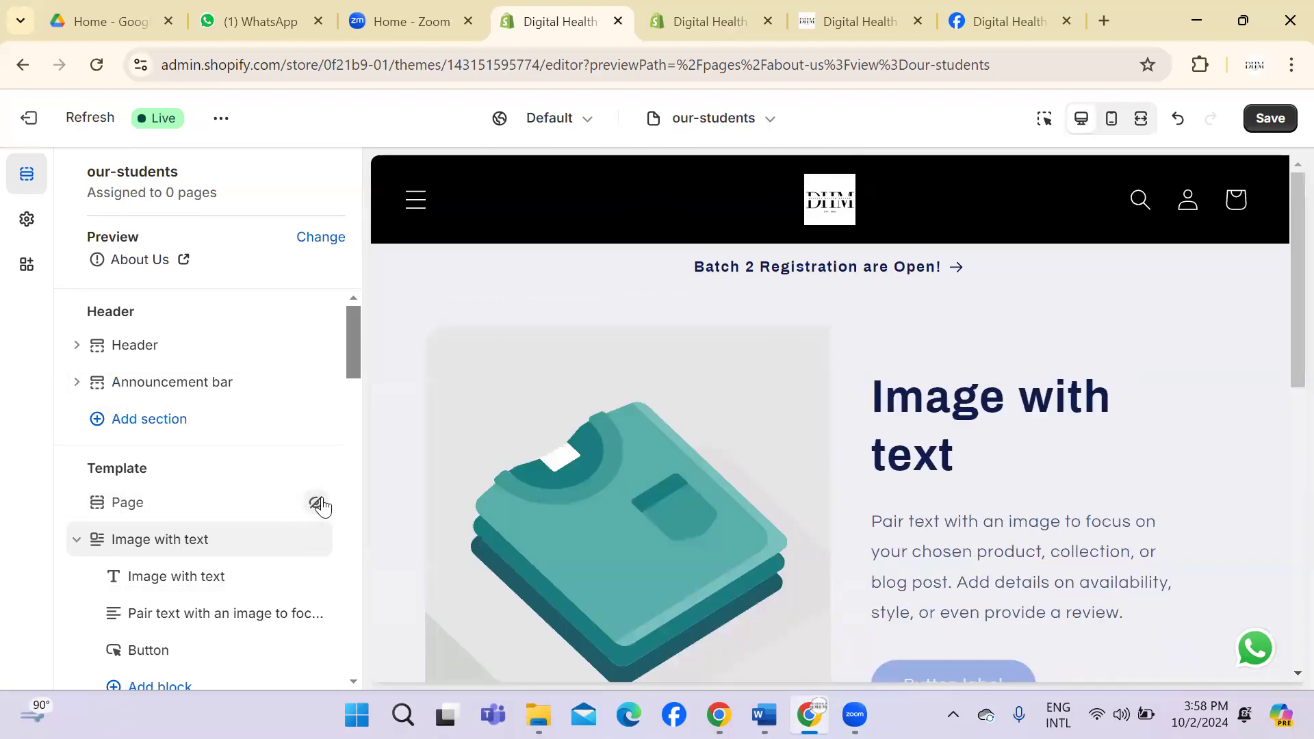
# Step: Open the heading block of the Image with text section and select its placeholder text
pyautogui.moveTo(353, 319); pyautogui.dragTo(354, 323)
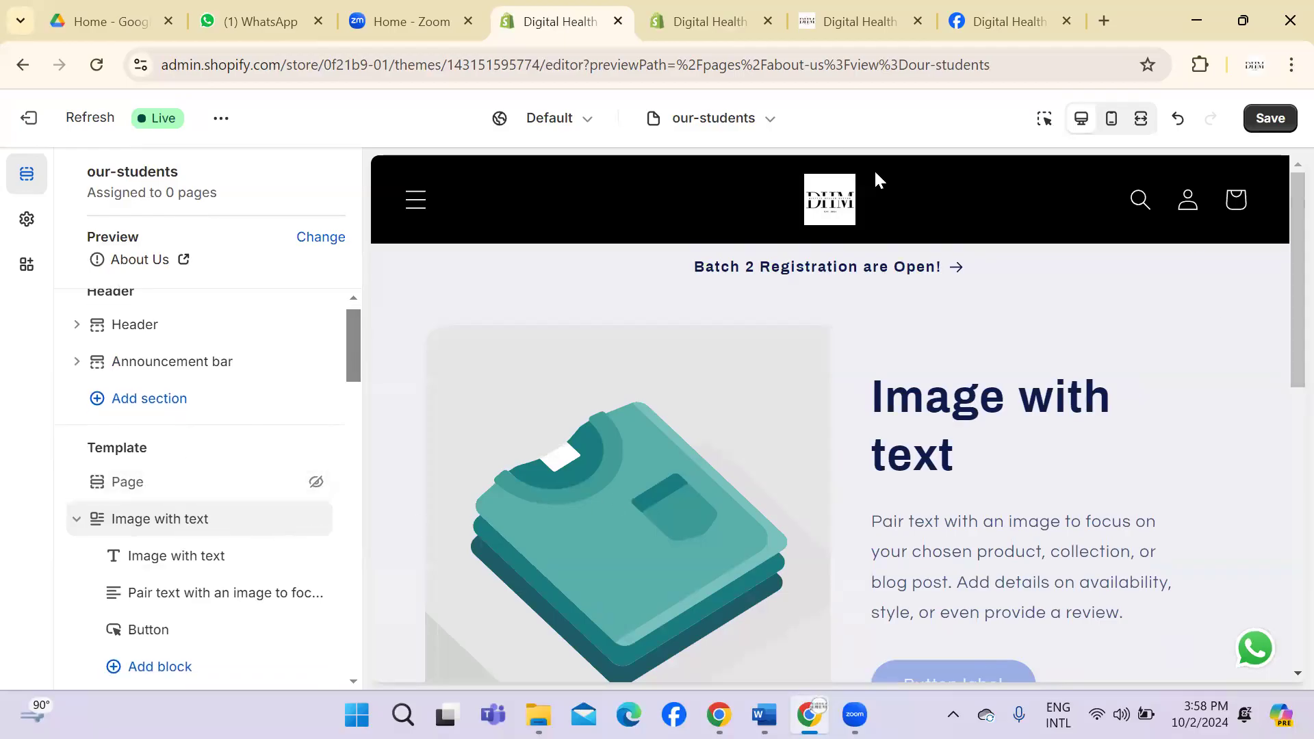
pyautogui.scroll(-1, 1285, 233)
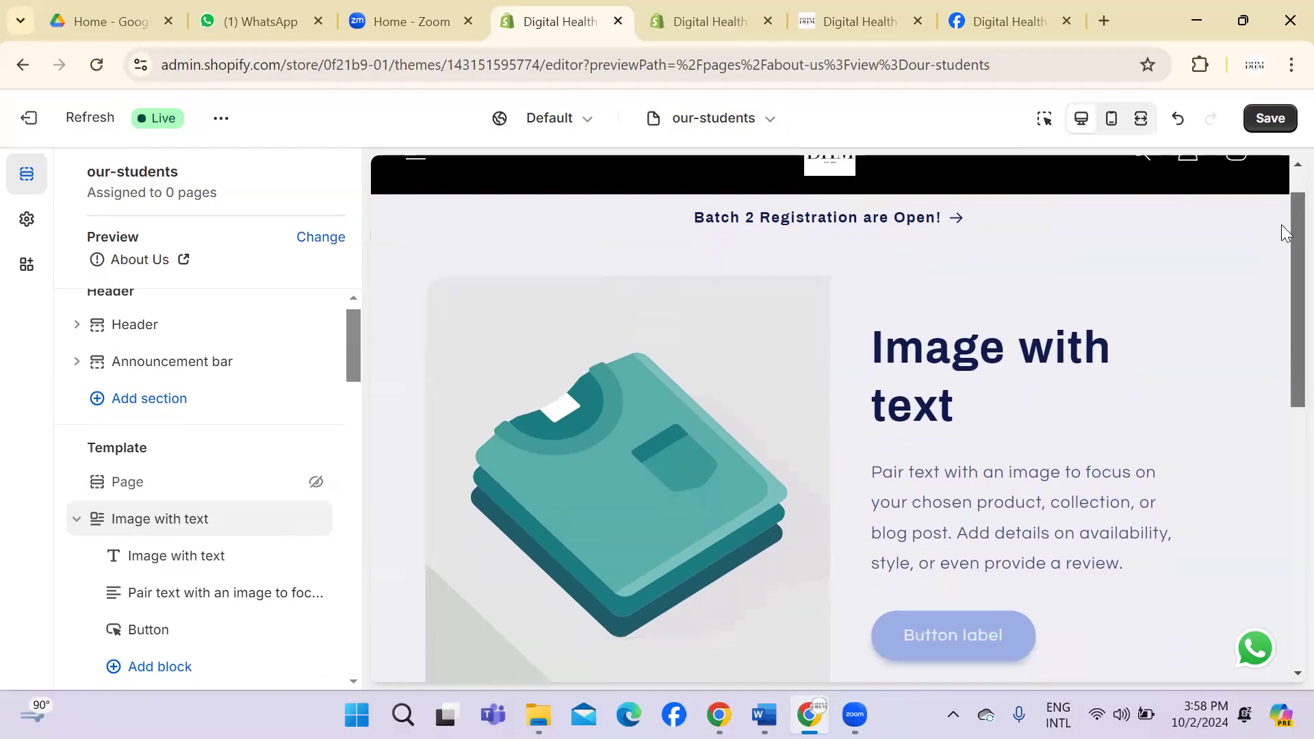
pyautogui.click(195, 561)
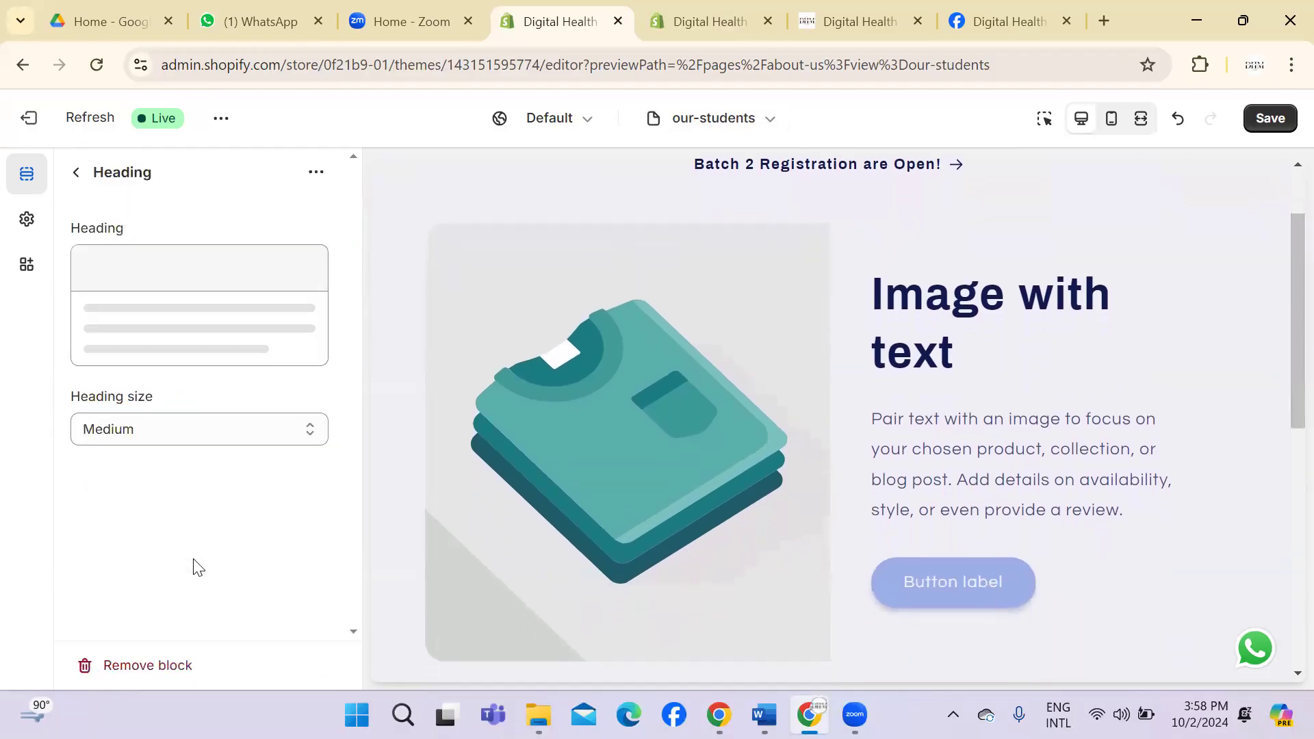
pyautogui.click(195, 313)
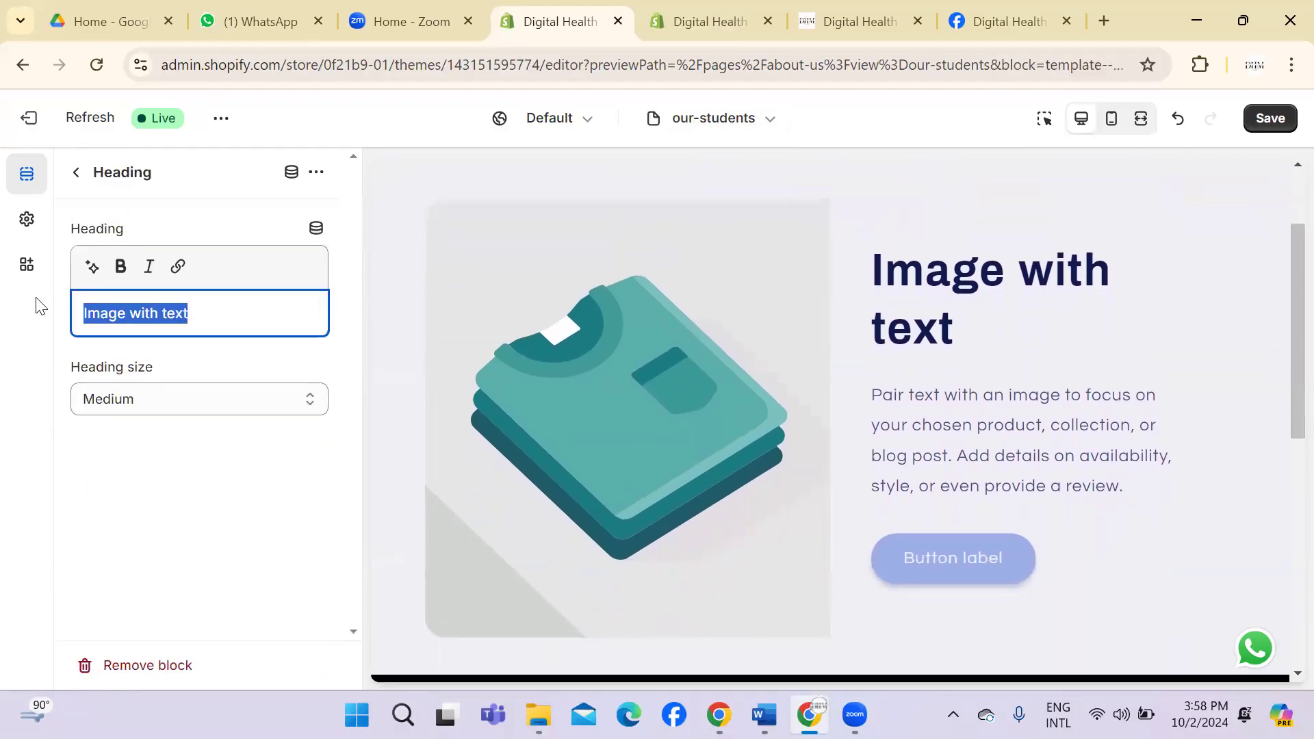
pyautogui.write('O')
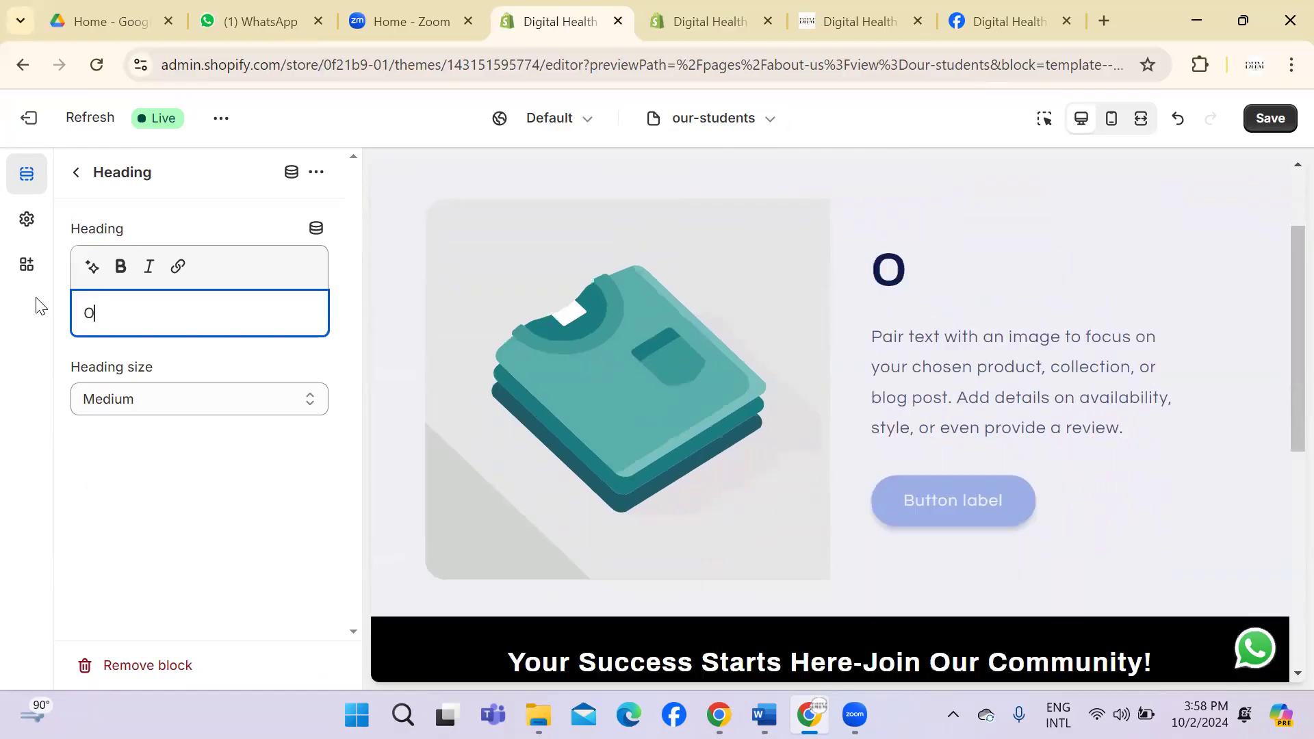
pyautogui.write('ur En')
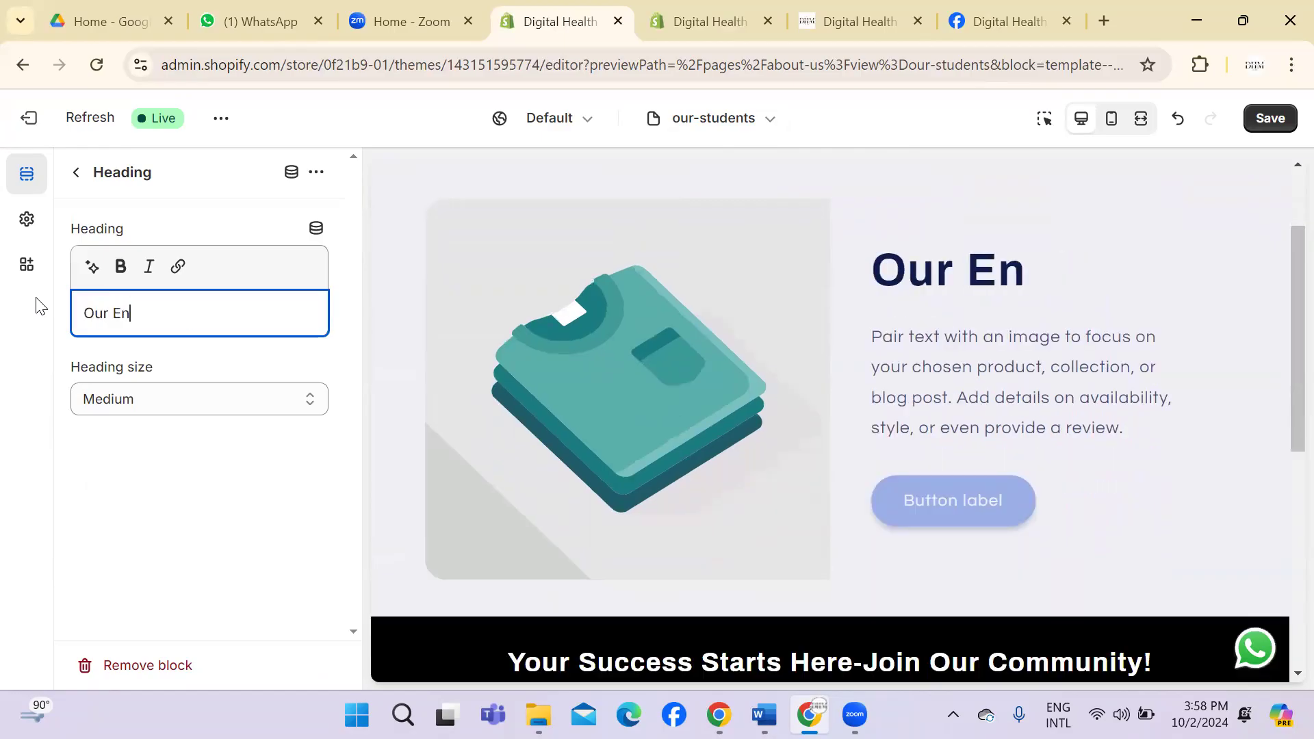
pyautogui.write('trep')
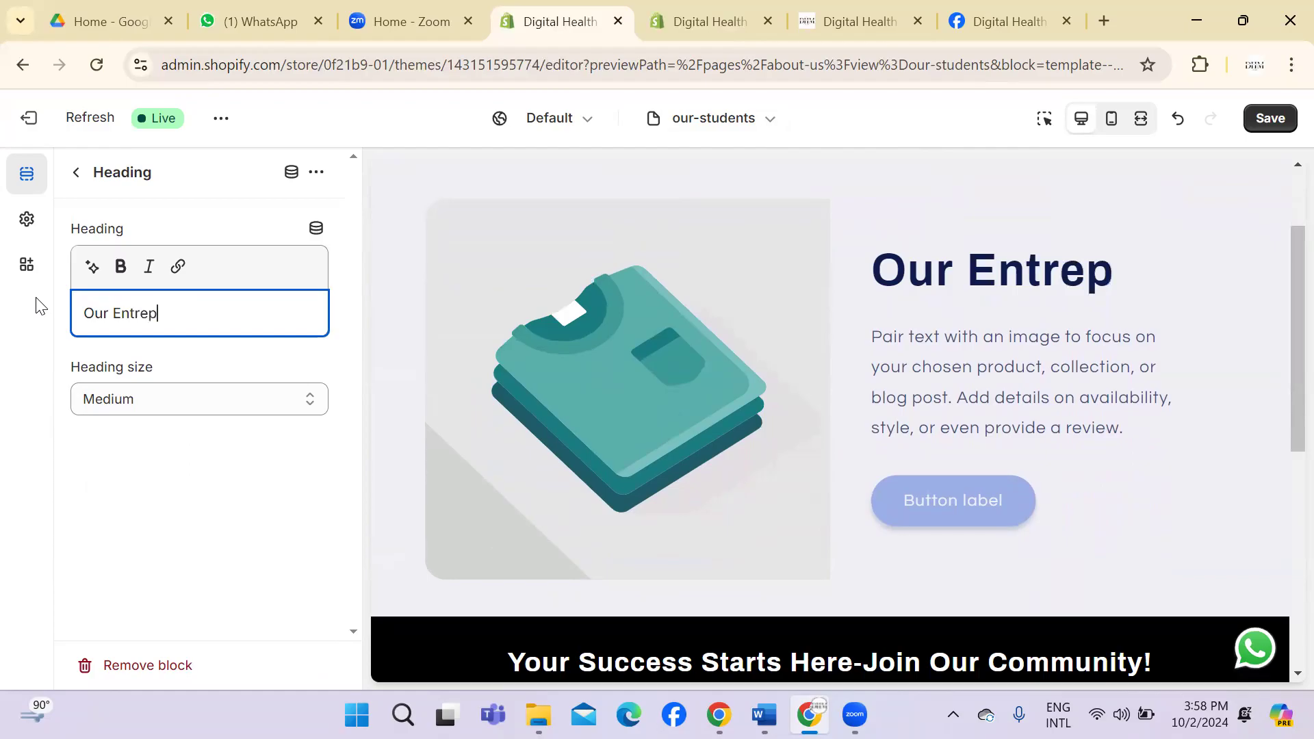
pyautogui.write('rebeur')
pyautogui.press('BackSpace')
pyautogui.press('BackSpace')
pyautogui.press('BackSpace')
pyautogui.press('BackSpace')
pyautogui.press('BackSpace')
pyautogui.press('BackSpace')
pyautogui.press('BackSpace')
pyautogui.press('BackSpace')
pyautogui.press('BackSpace')
pyautogui.press('BackSpace')
pyautogui.press('BackSpace')
pyautogui.press('BackSpace')
pyautogui.press('BackSpace')
pyautogui.press('BackSpace')
pyautogui.press('BackSpace')
pyautogui.press('BackSpace')
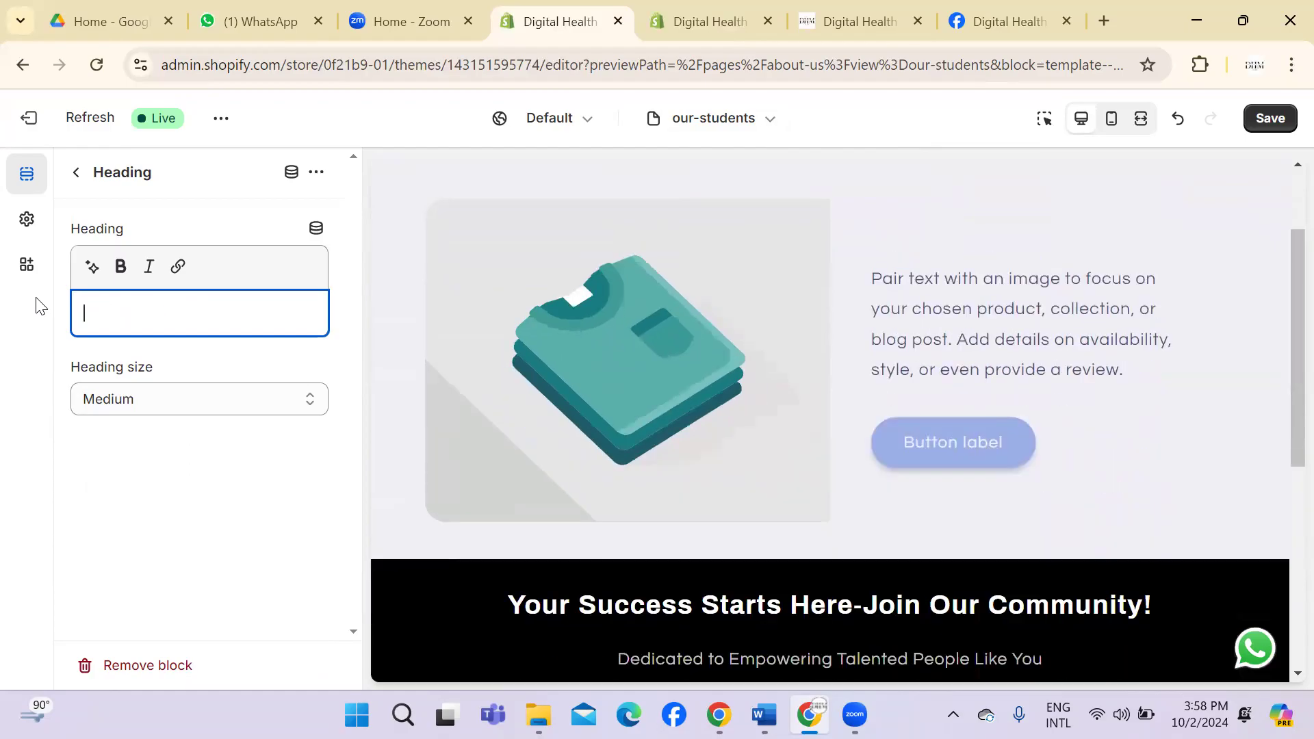
# Step: Enter "Our Successfull Batch-1" as the heading of the Image with text section
pyautogui.write('Our S')
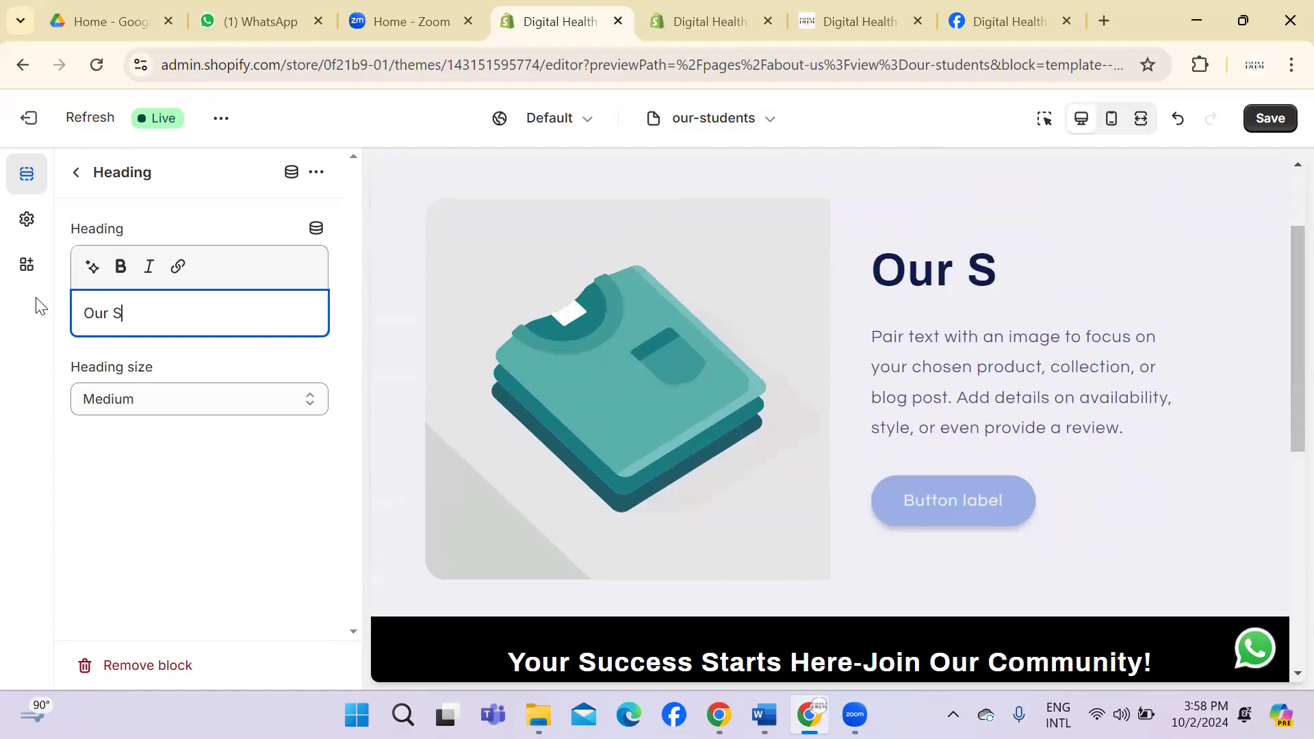
pyautogui.write('uccessfull V')
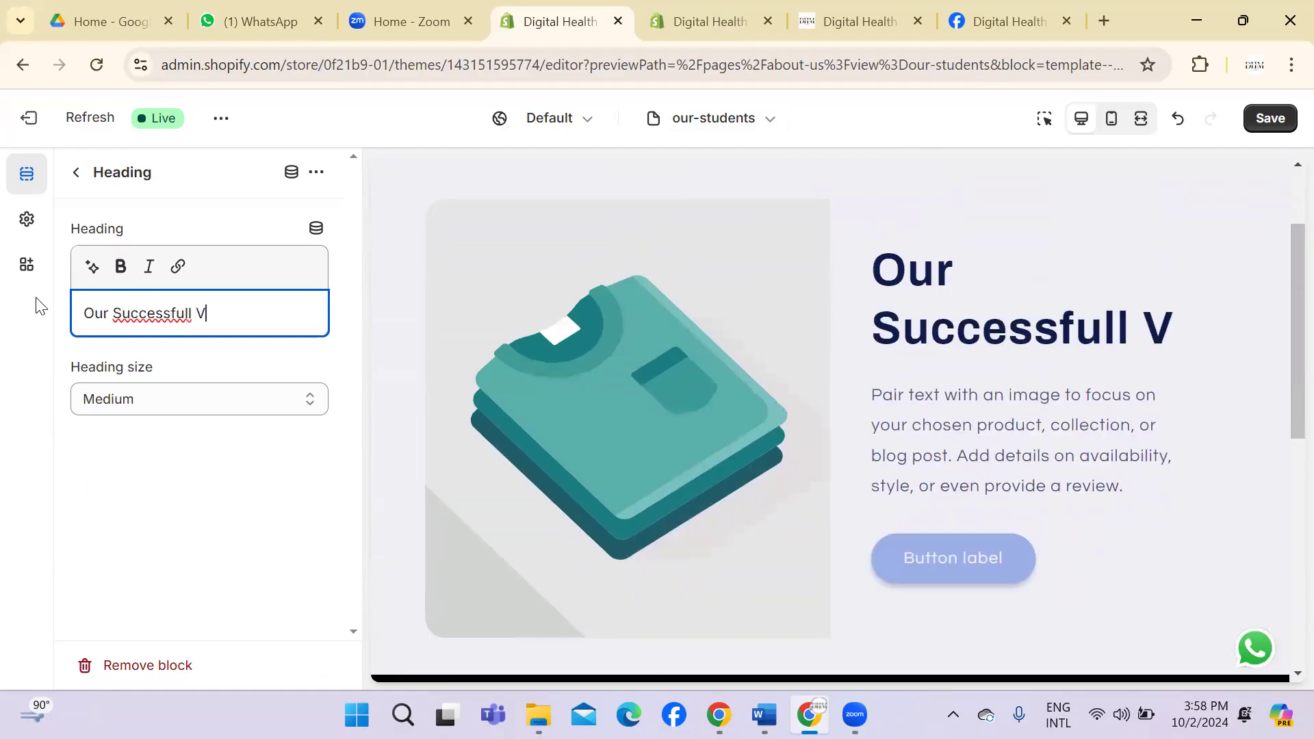
pyautogui.press('BackSpace')
pyautogui.write('Batch')
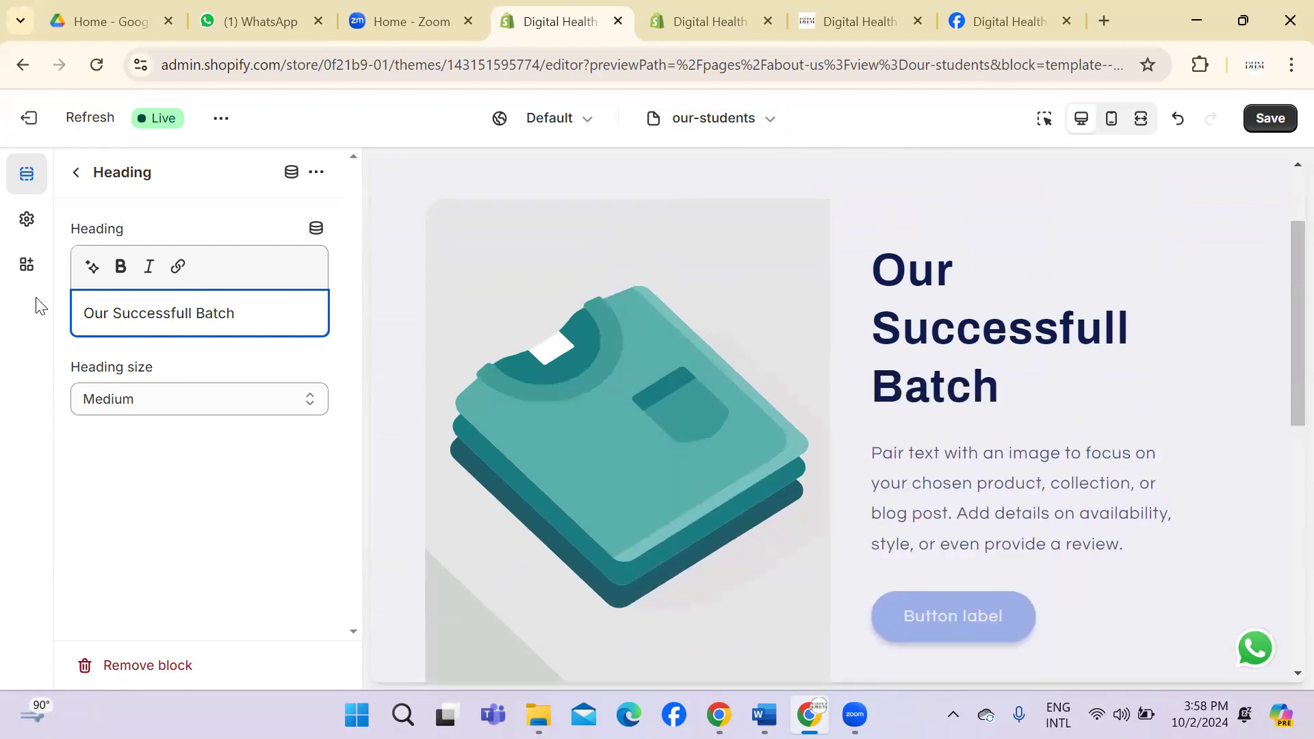
pyautogui.write('-1')
pyautogui.click(122, 398)
pyautogui.click(149, 426)
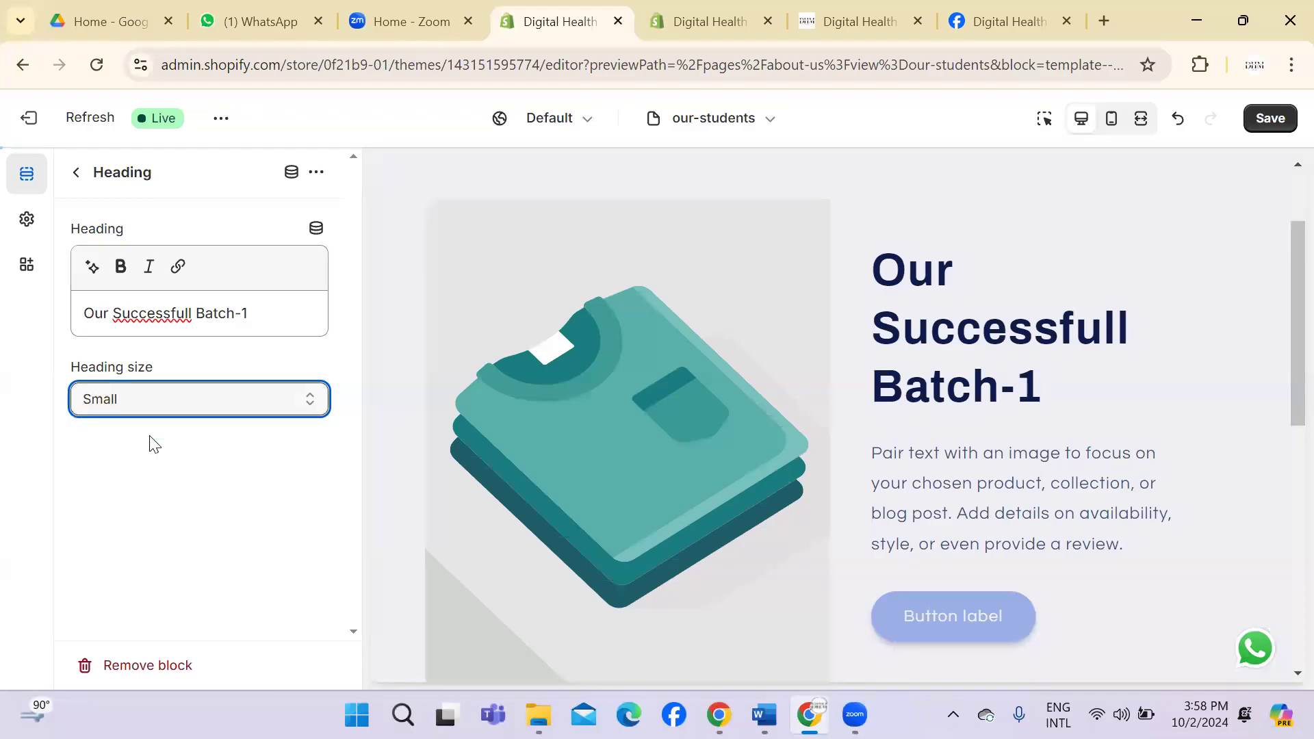
pyautogui.click(192, 405)
pyautogui.click(167, 453)
# Step: Set the existing woman-using-tablet JPG as the image of the Image with text section
pyautogui.click(76, 172)
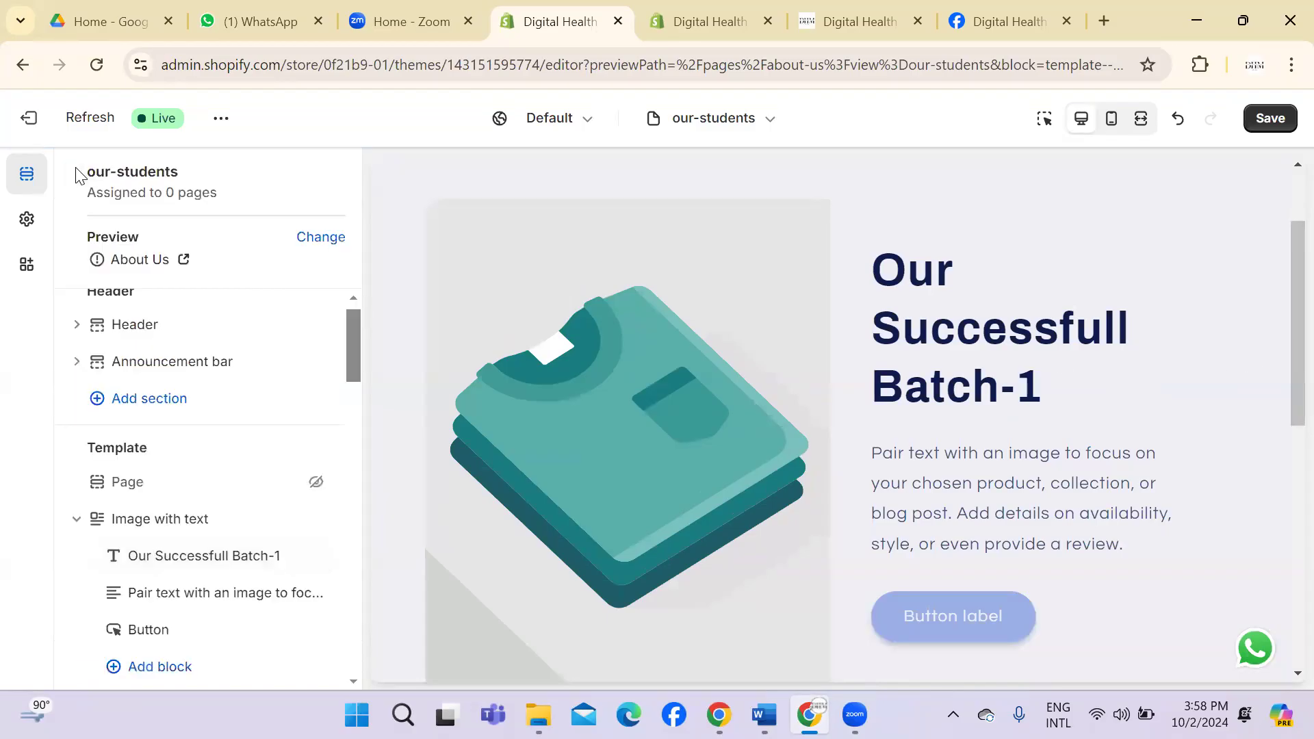
pyautogui.click(161, 522)
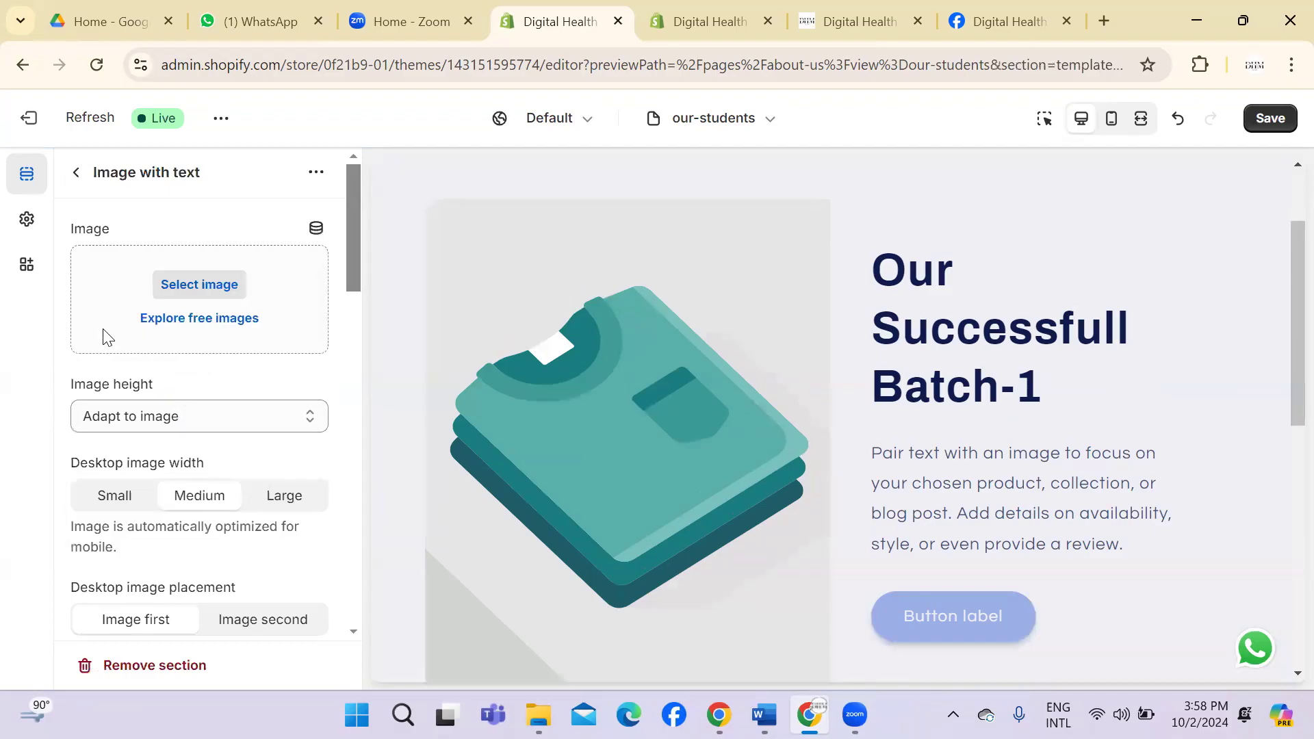
pyautogui.click(75, 177)
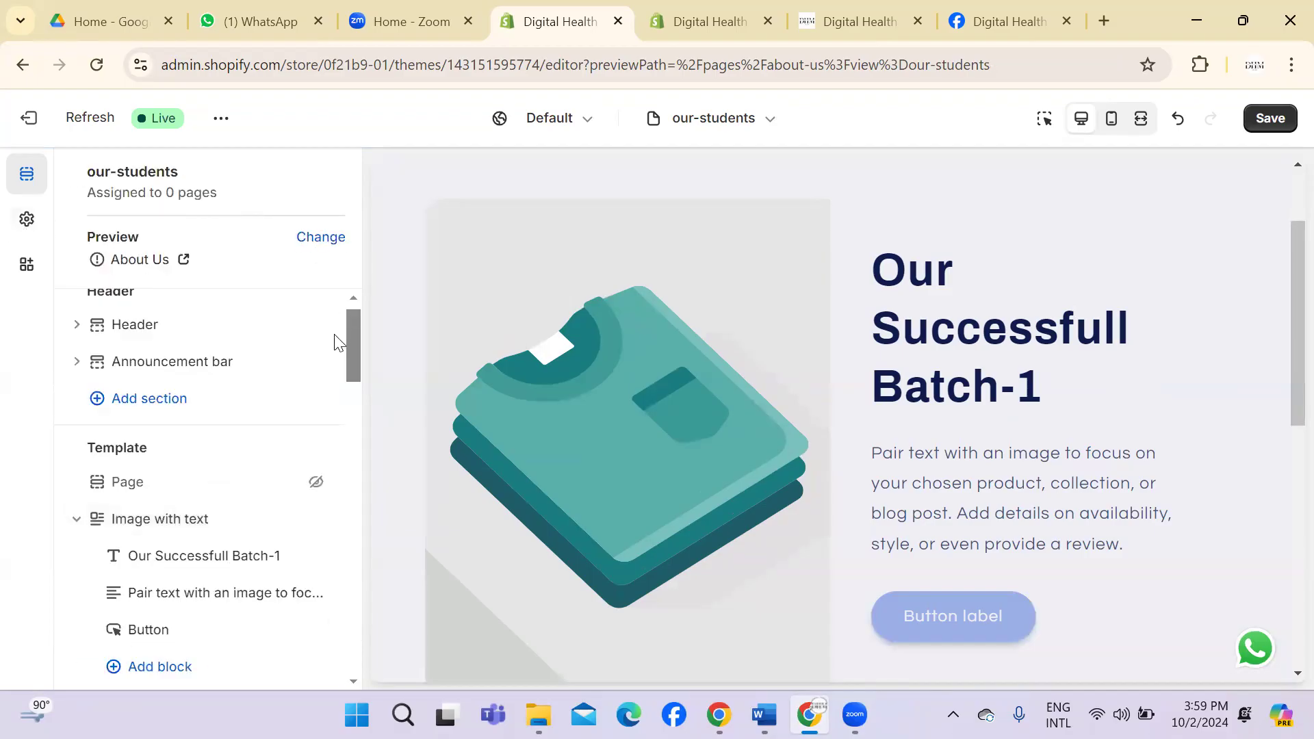
pyautogui.moveTo(349, 332); pyautogui.dragTo(353, 374)
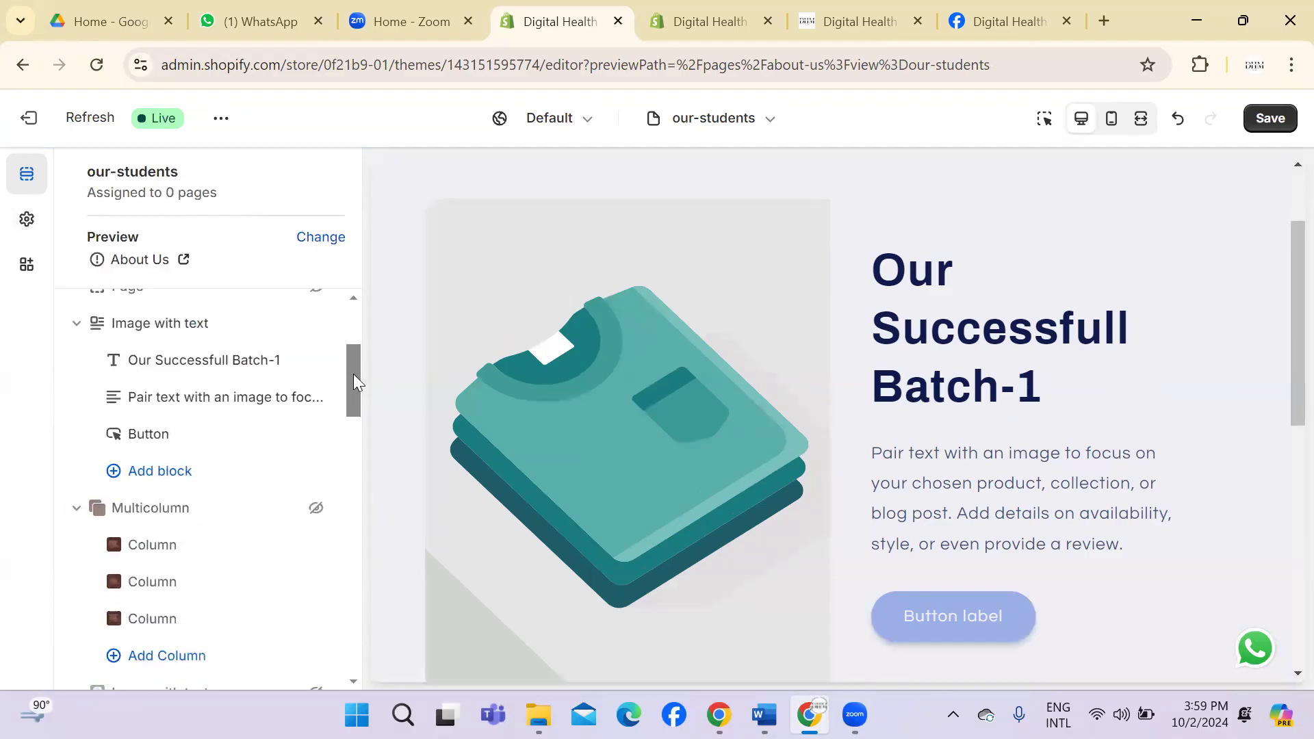
pyautogui.click(203, 315)
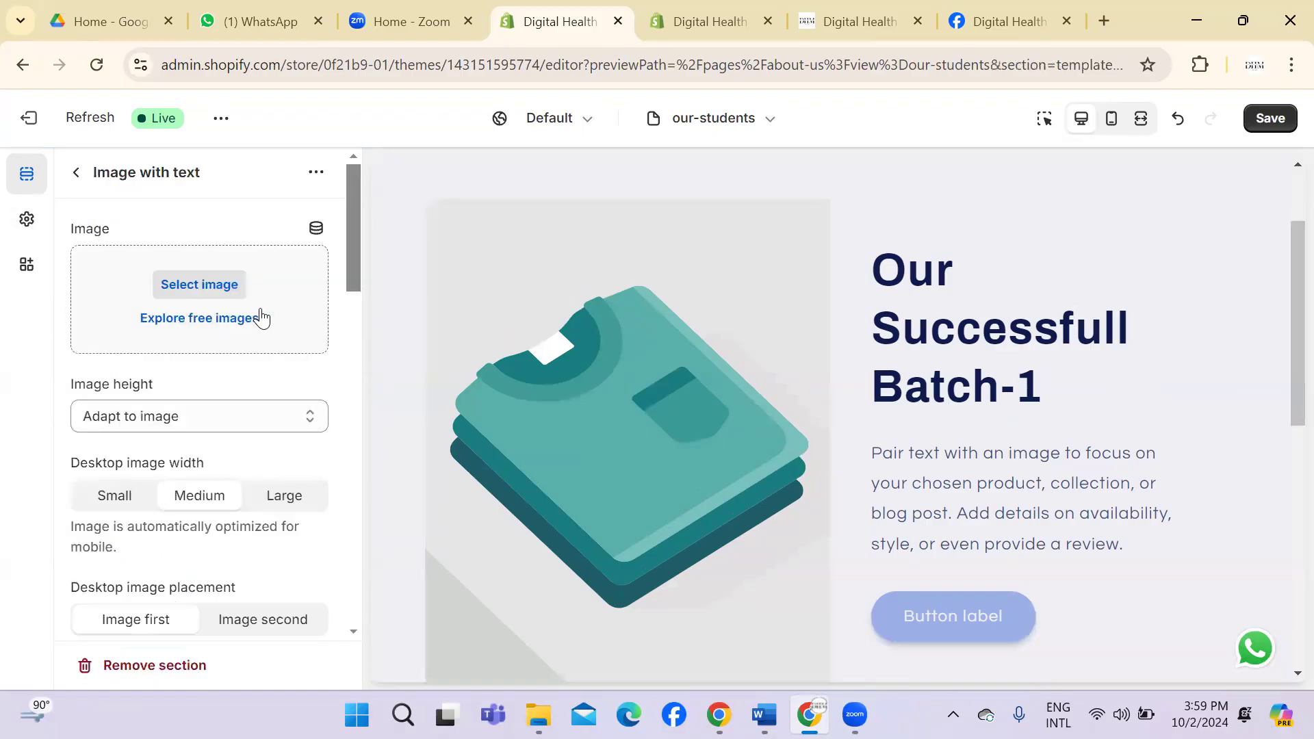
pyautogui.moveTo(347, 265)
pyautogui.mouseDown()
pyautogui.moveTo(346, 302)
pyautogui.moveTo(348, 264)
pyautogui.mouseUp()
pyautogui.click(207, 285)
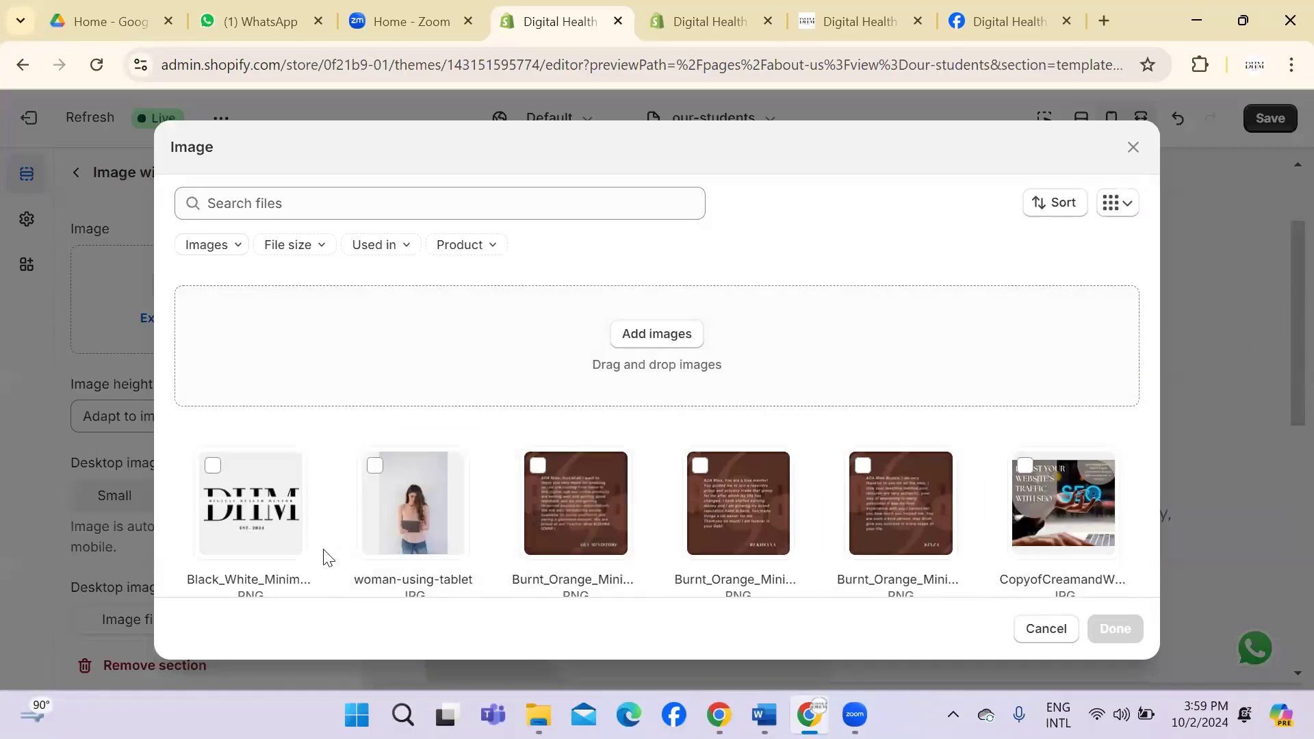
pyautogui.click(381, 506)
pyautogui.click(1115, 629)
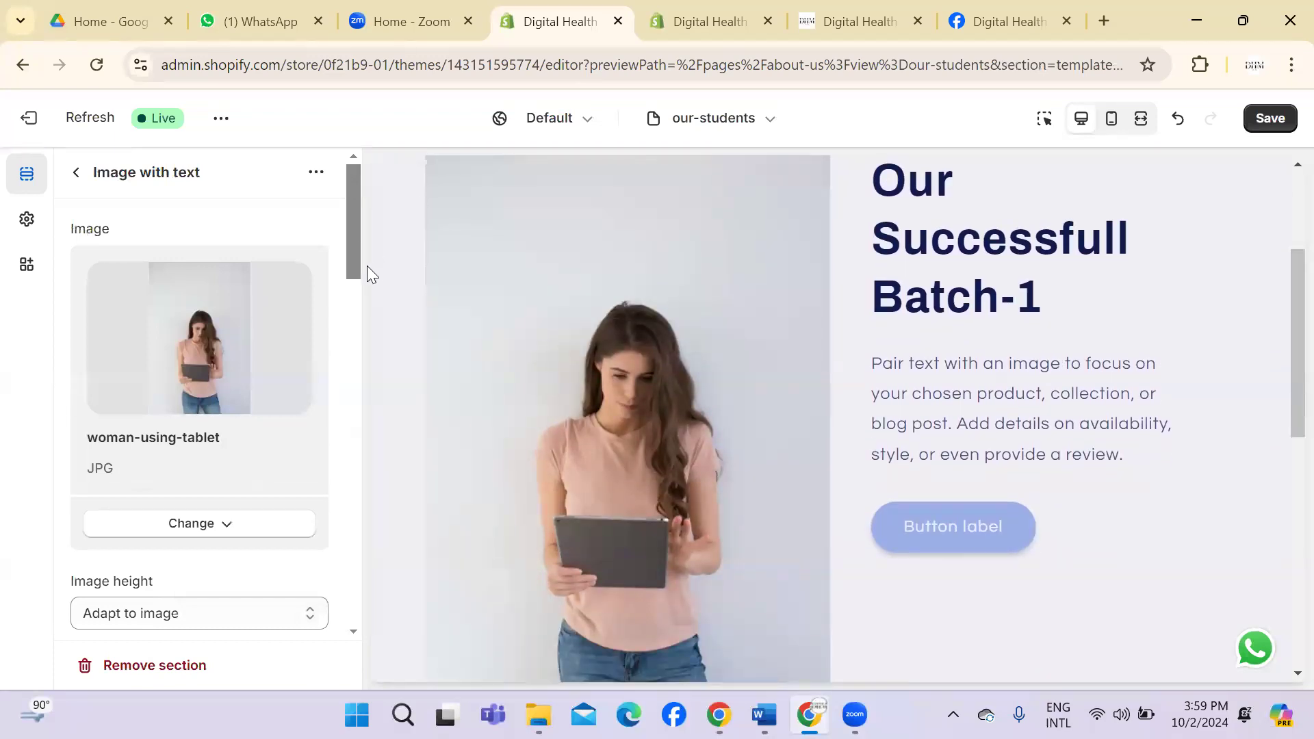
pyautogui.moveTo(883, 363); pyautogui.dragTo(1170, 442)
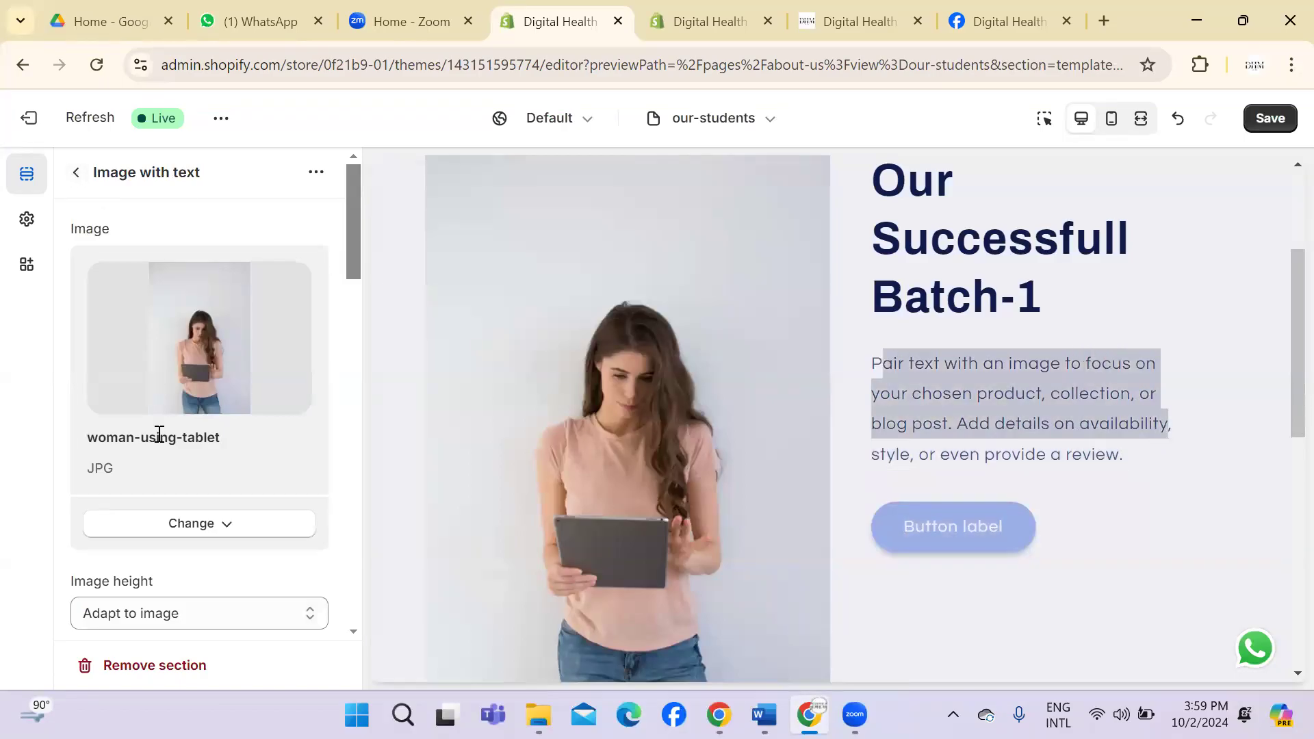
pyautogui.moveTo(354, 229); pyautogui.dragTo(363, 578)
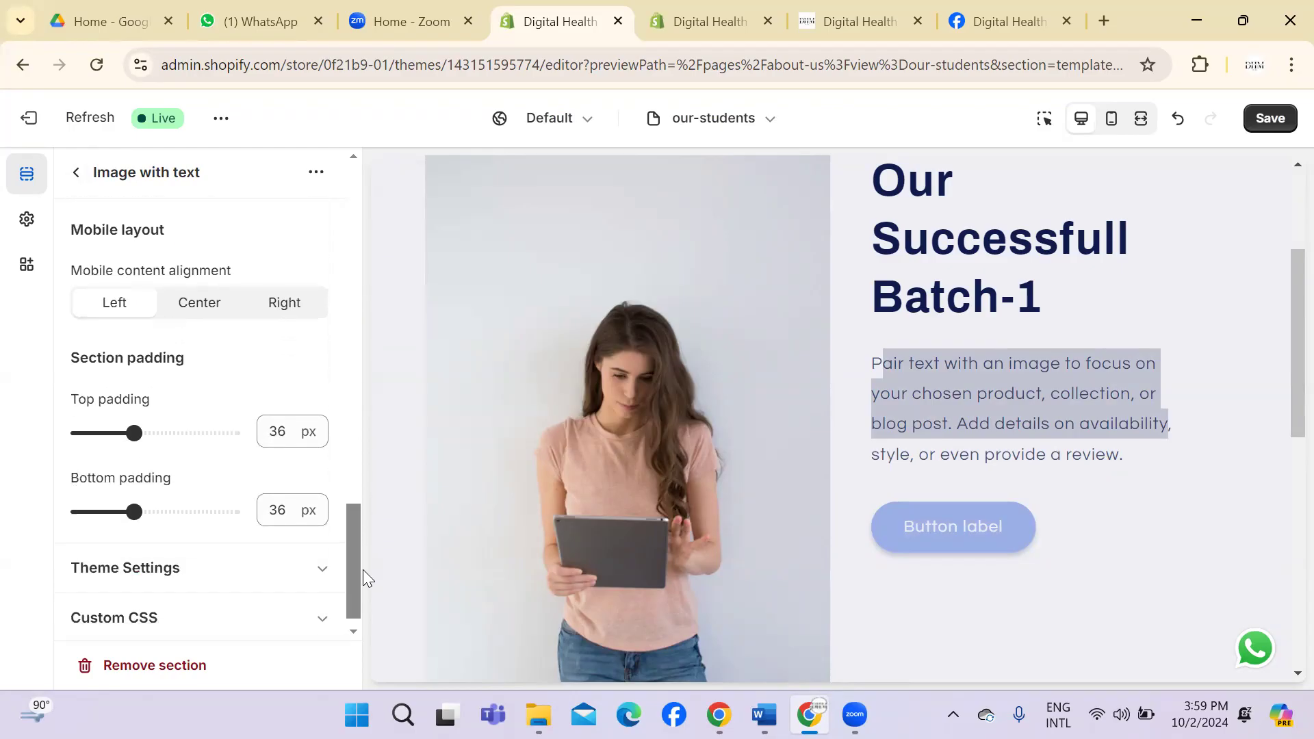
pyautogui.click(323, 571)
pyautogui.moveTo(351, 511); pyautogui.dragTo(346, 253)
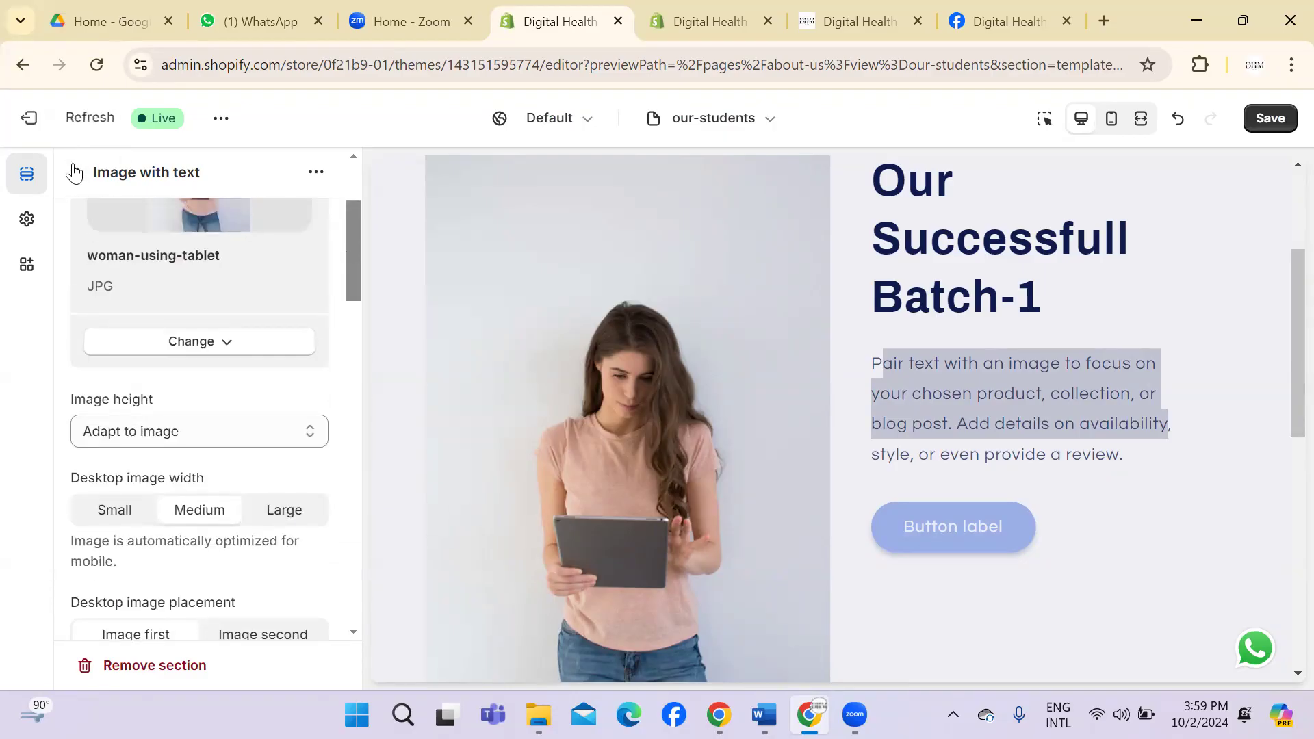
# Step: Correct the misspelled word in the Batch-1 heading to "Successful" and save the template
pyautogui.click(76, 174)
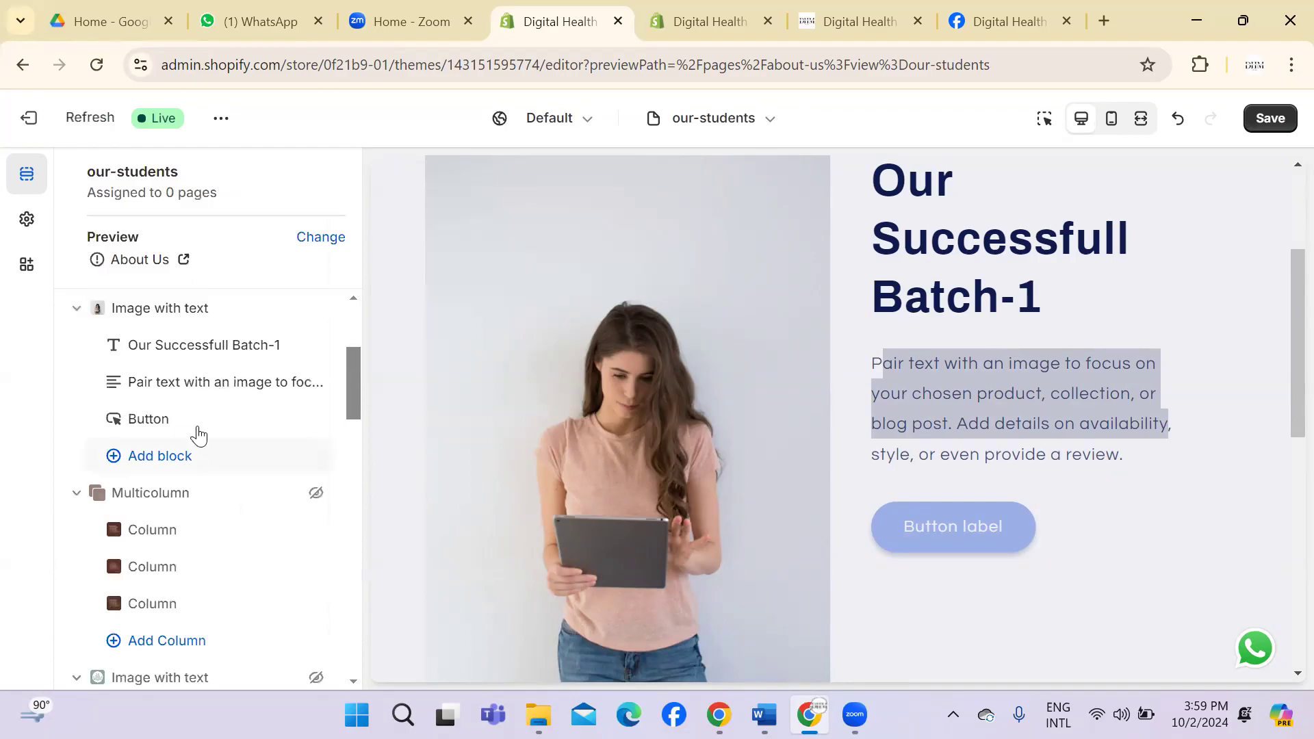
pyautogui.click(207, 351)
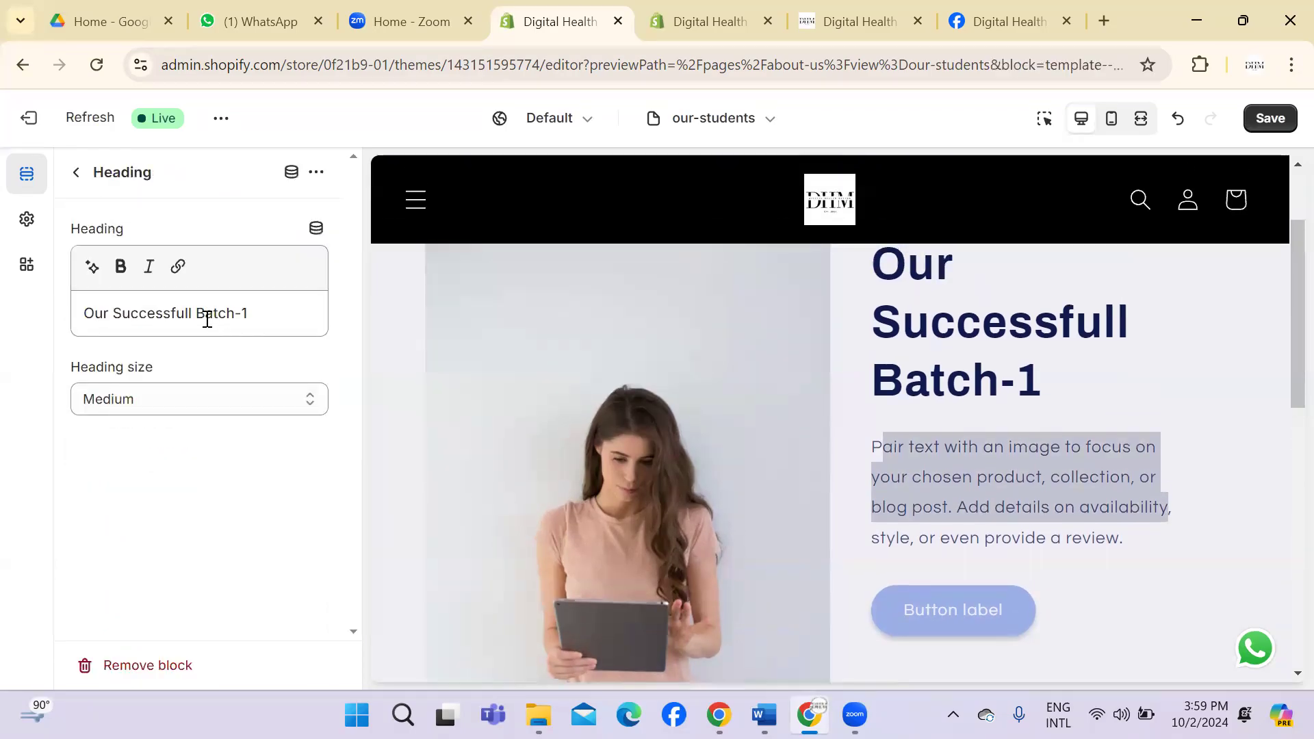
pyautogui.click(171, 313)
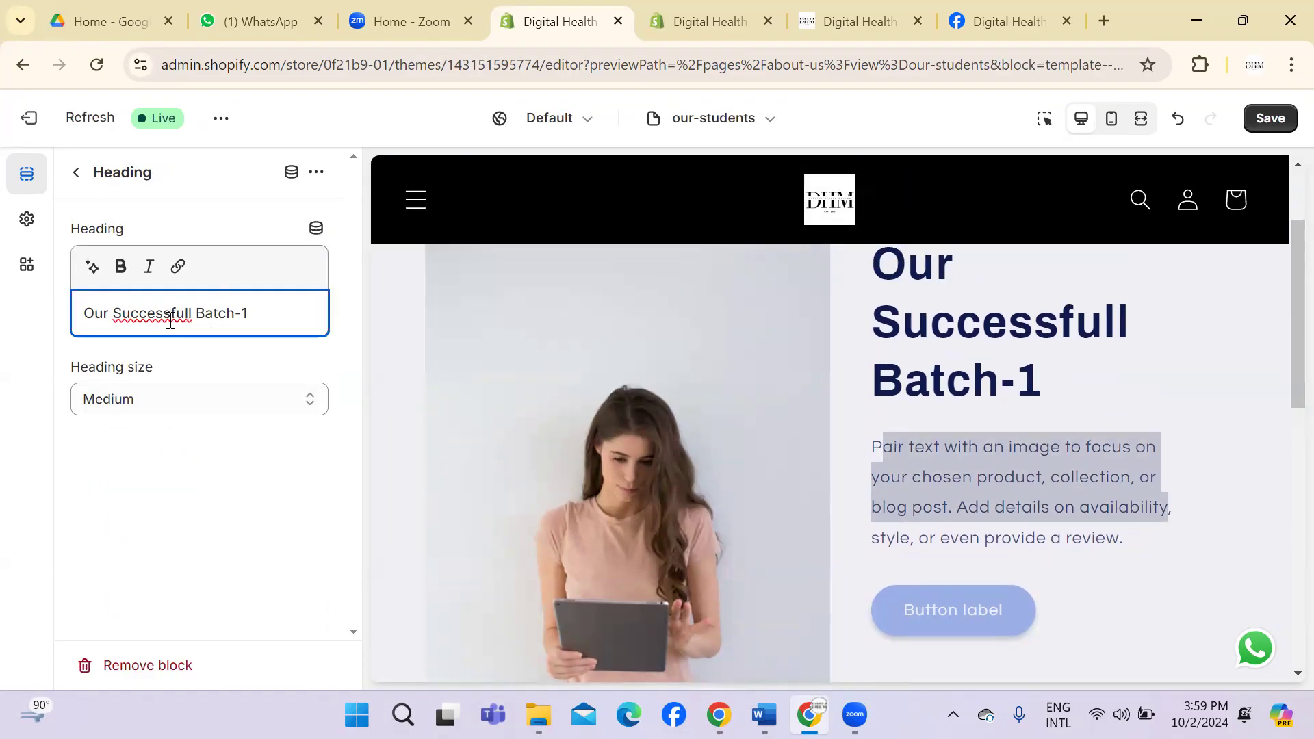
pyautogui.rightClick(170, 317)
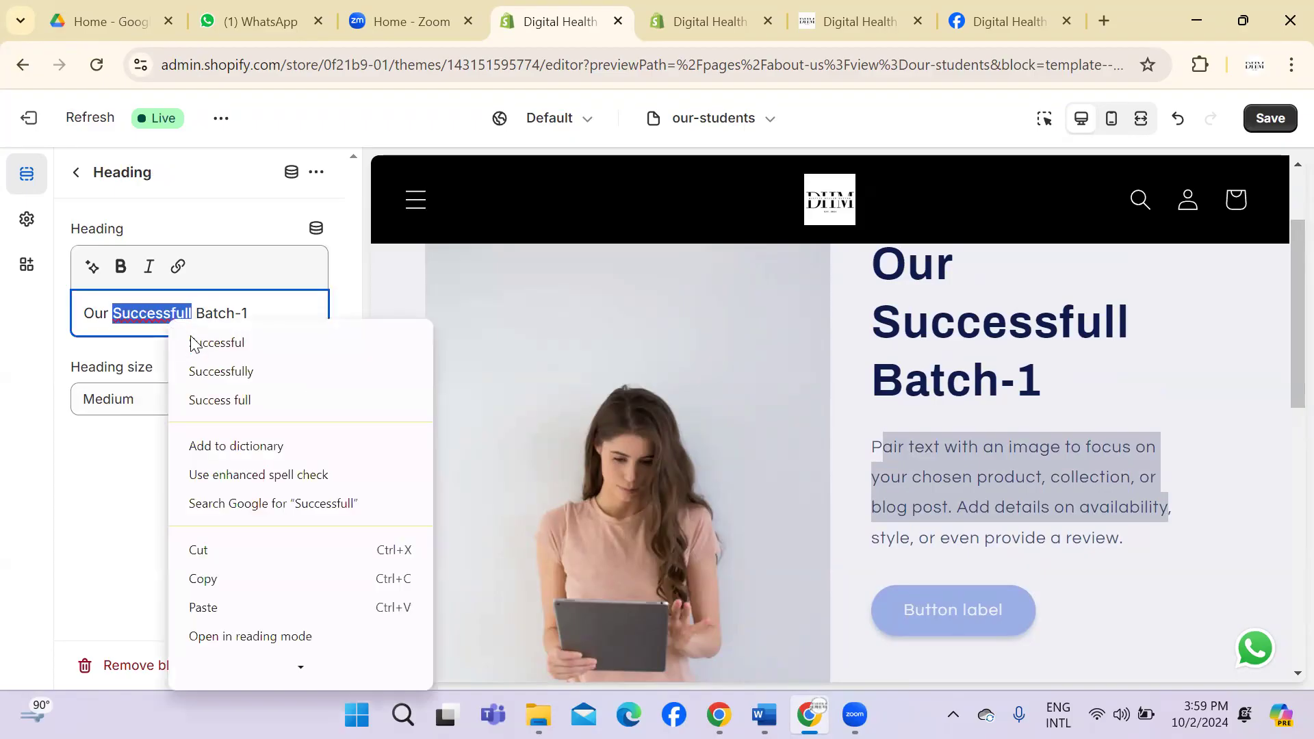
pyautogui.click(271, 345)
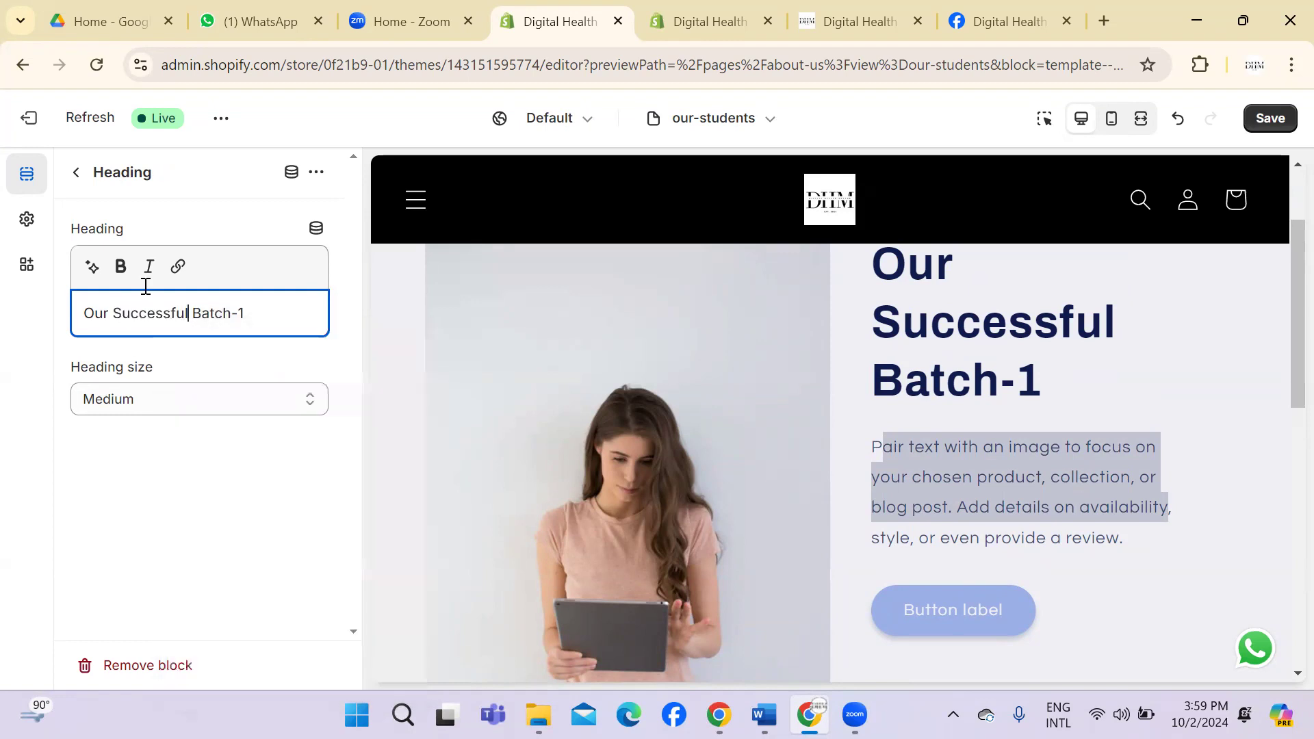
pyautogui.click(1267, 119)
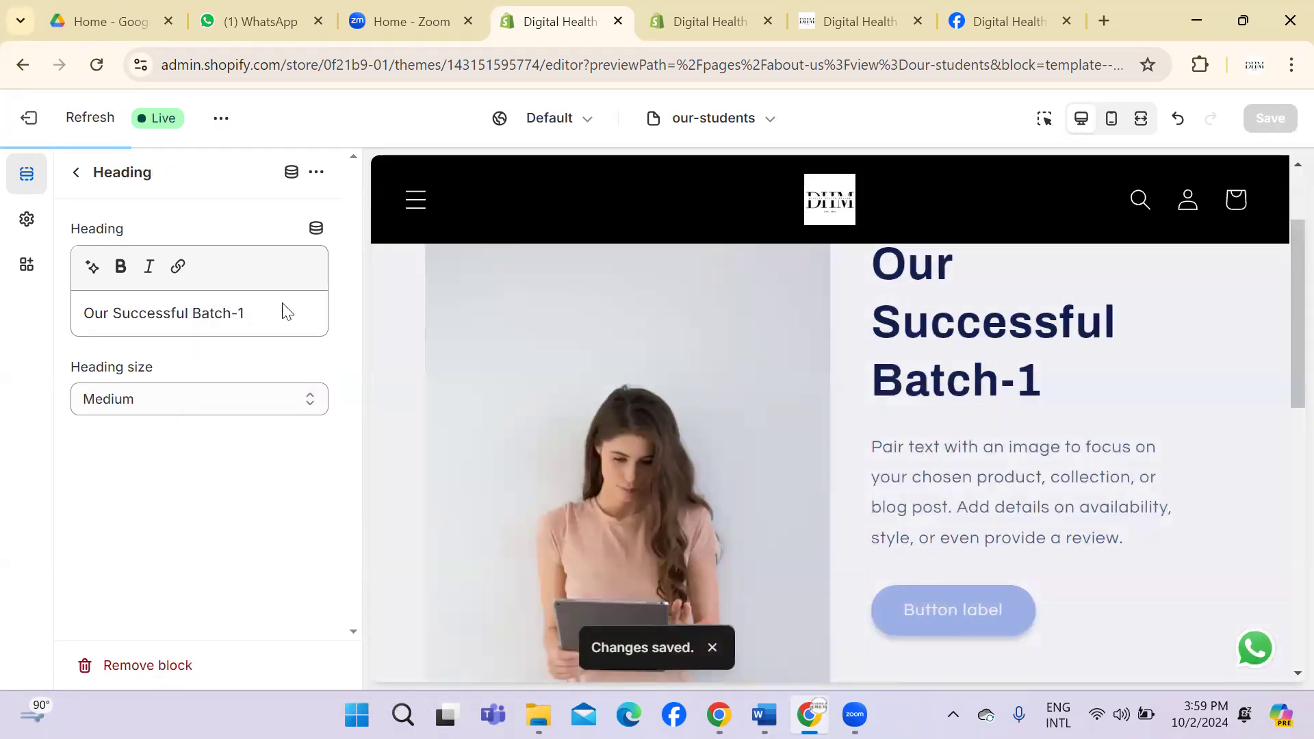
# Step: Replace the placeholder paragraph under the Batch-1 heading with text beginning "We have successfully accomplished our batch 1"
pyautogui.click(78, 175)
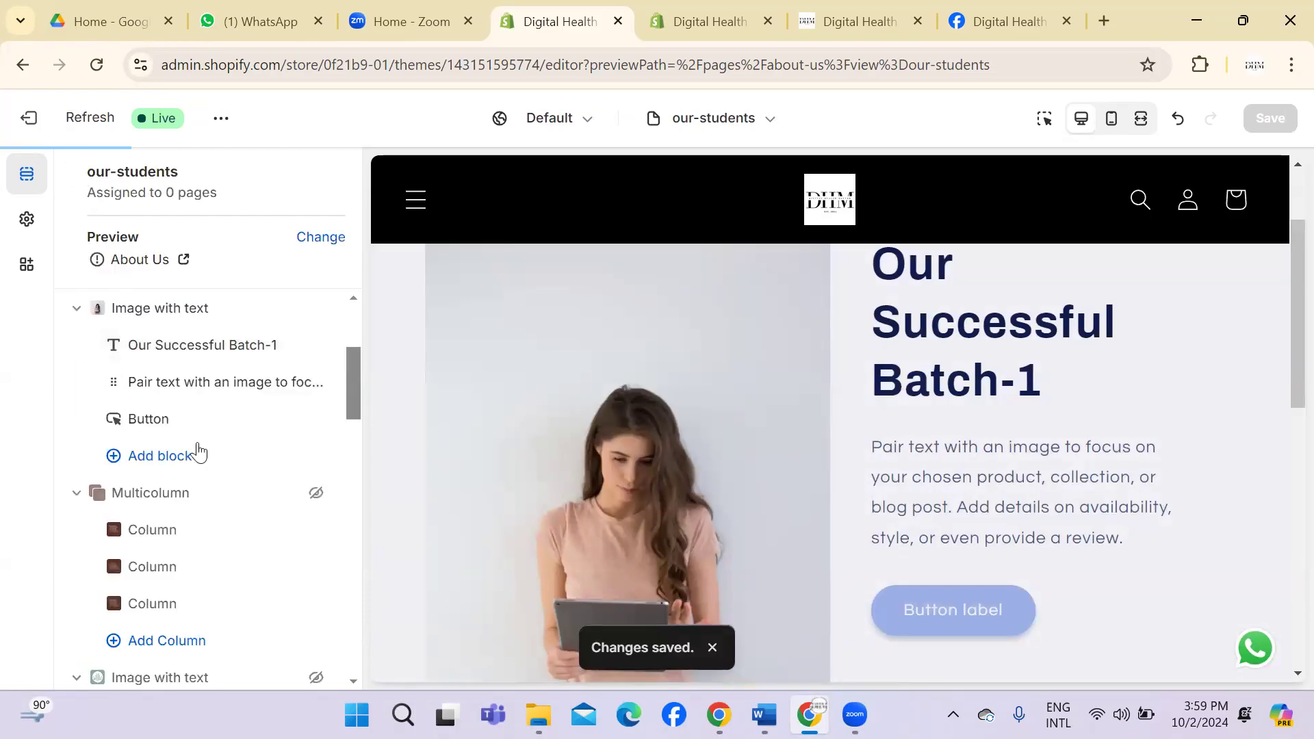
pyautogui.click(176, 381)
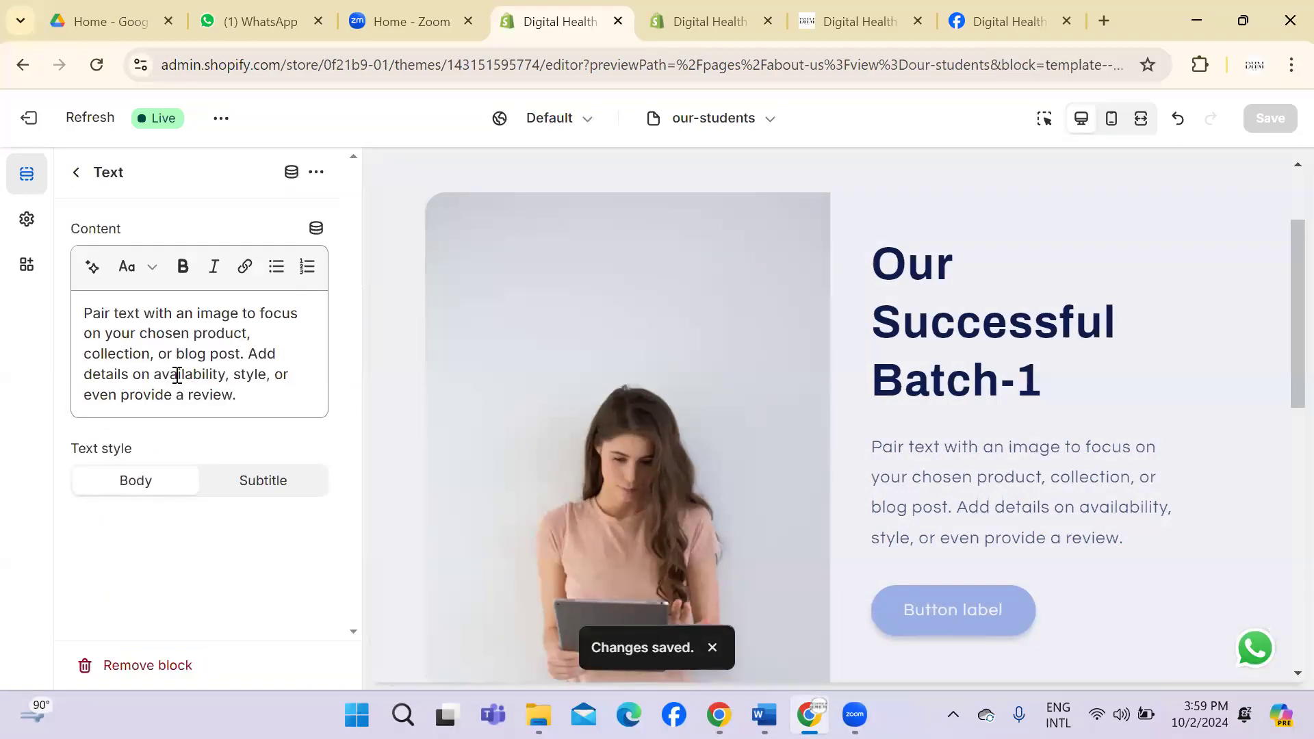
pyautogui.moveTo(258, 395); pyautogui.dragTo(63, 299)
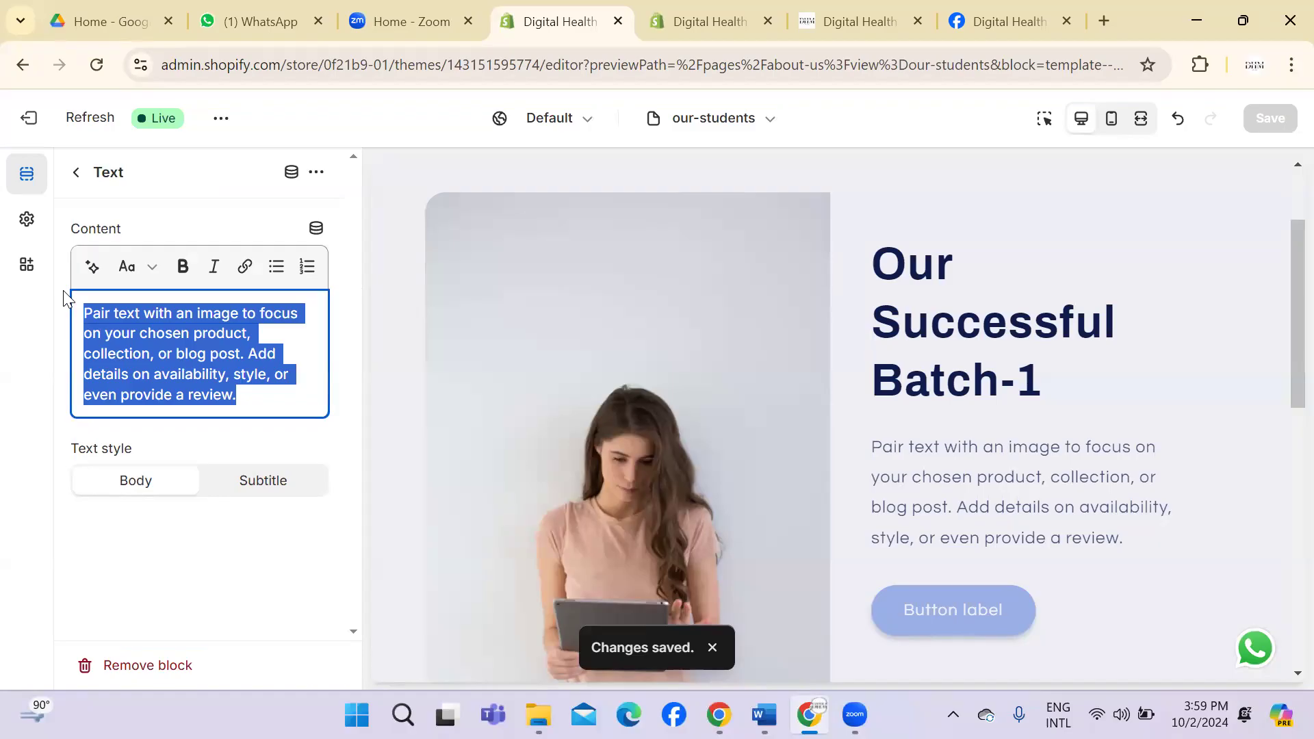
pyautogui.write('We have ')
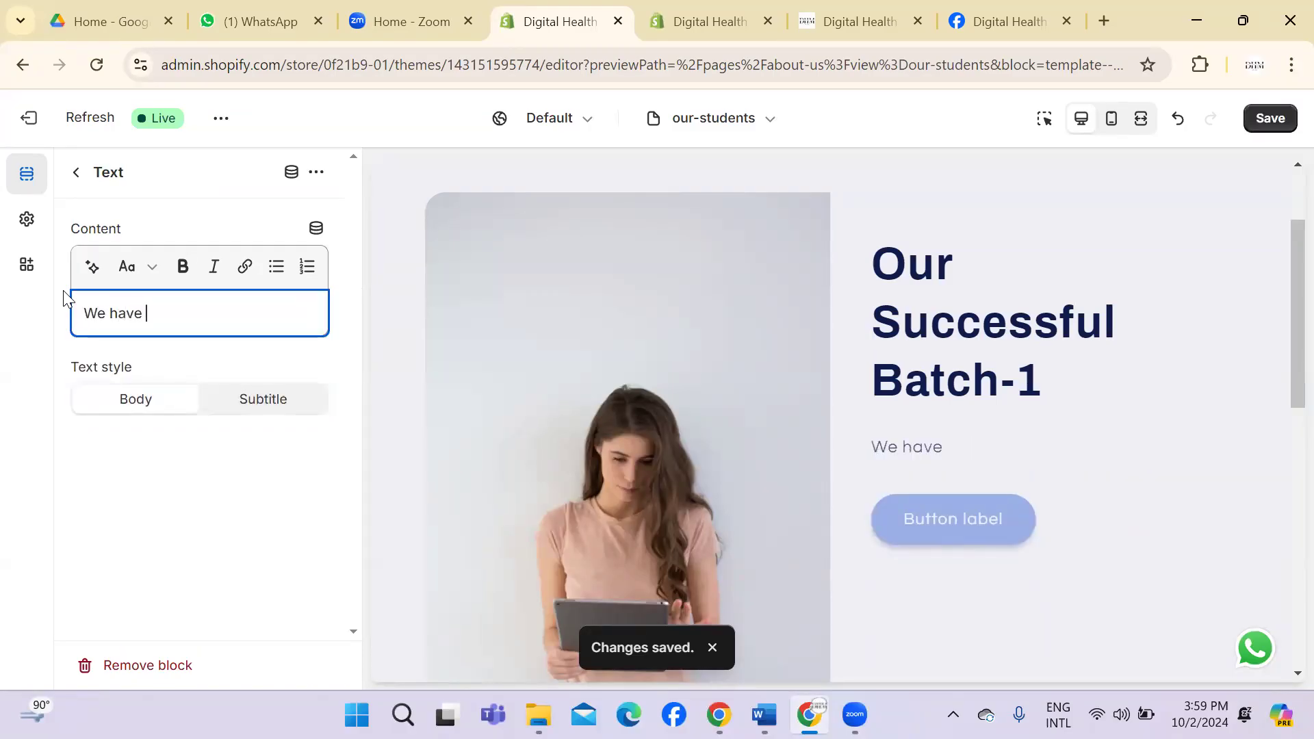
pyautogui.write('successfully ac')
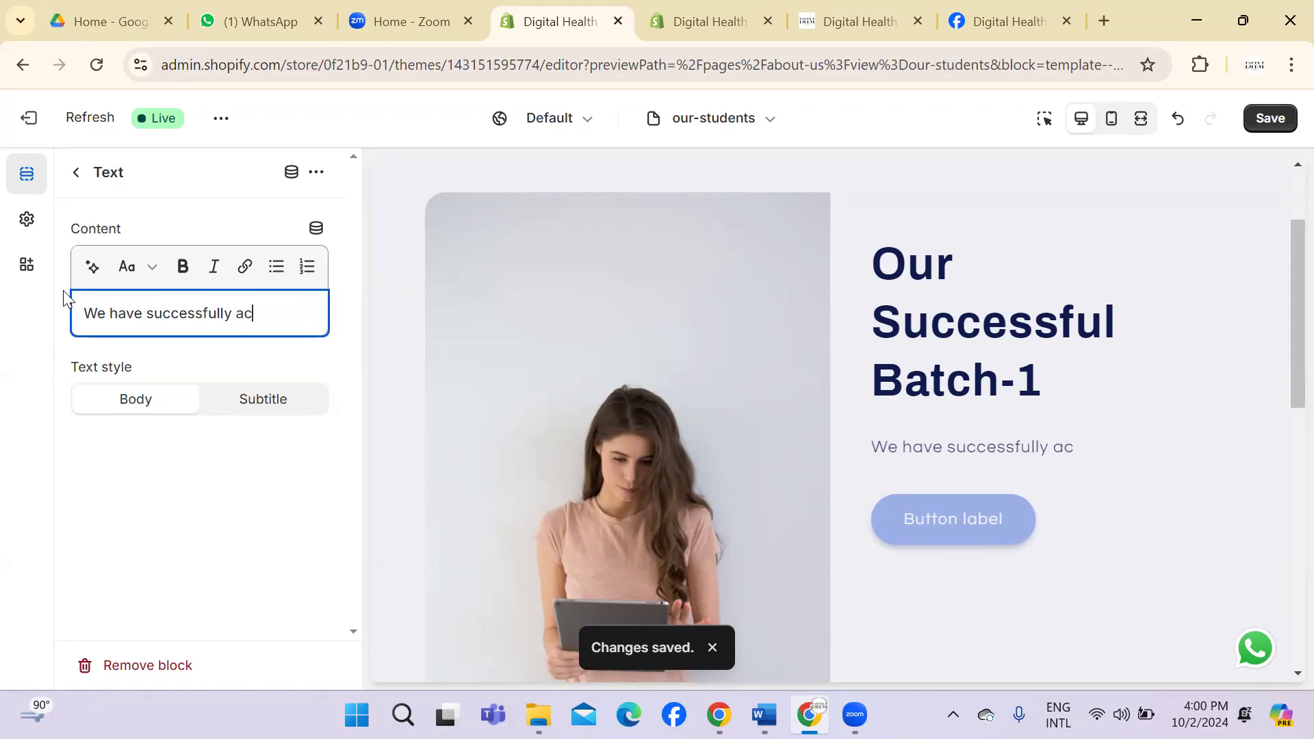
pyautogui.write('complised')
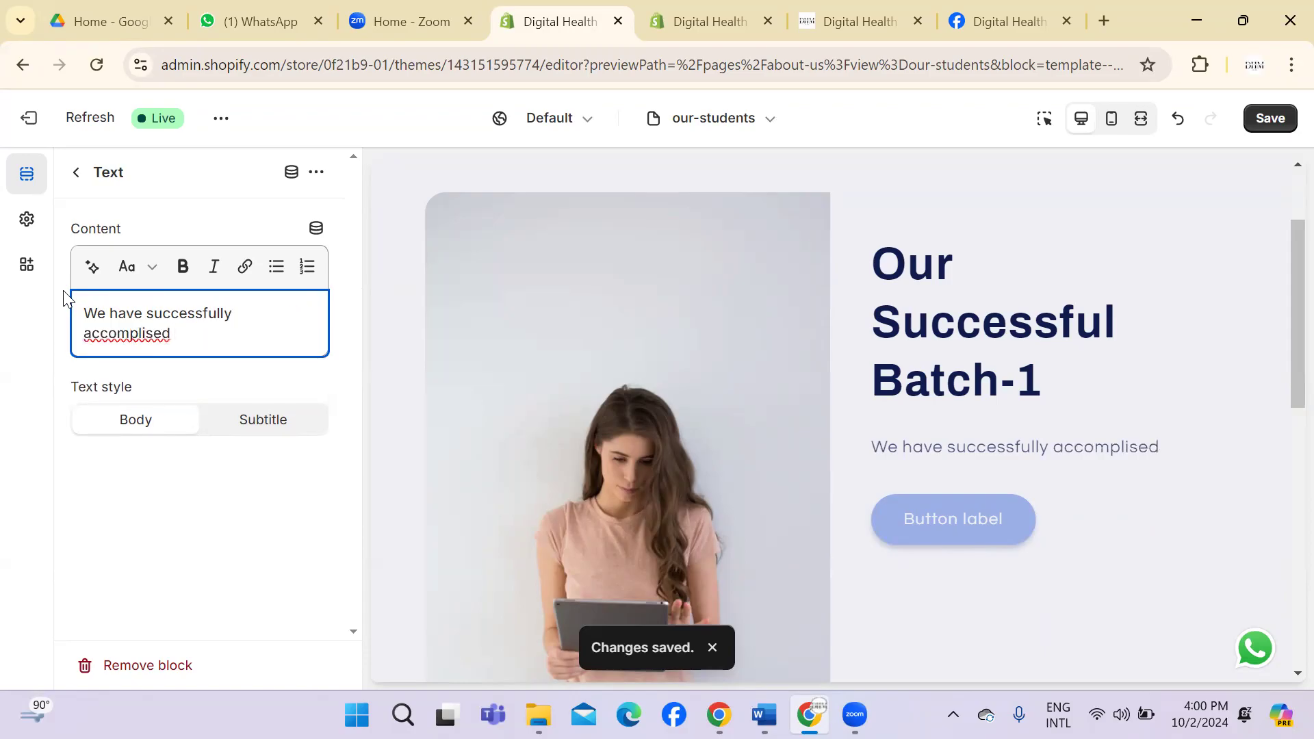
pyautogui.rightClick(134, 332)
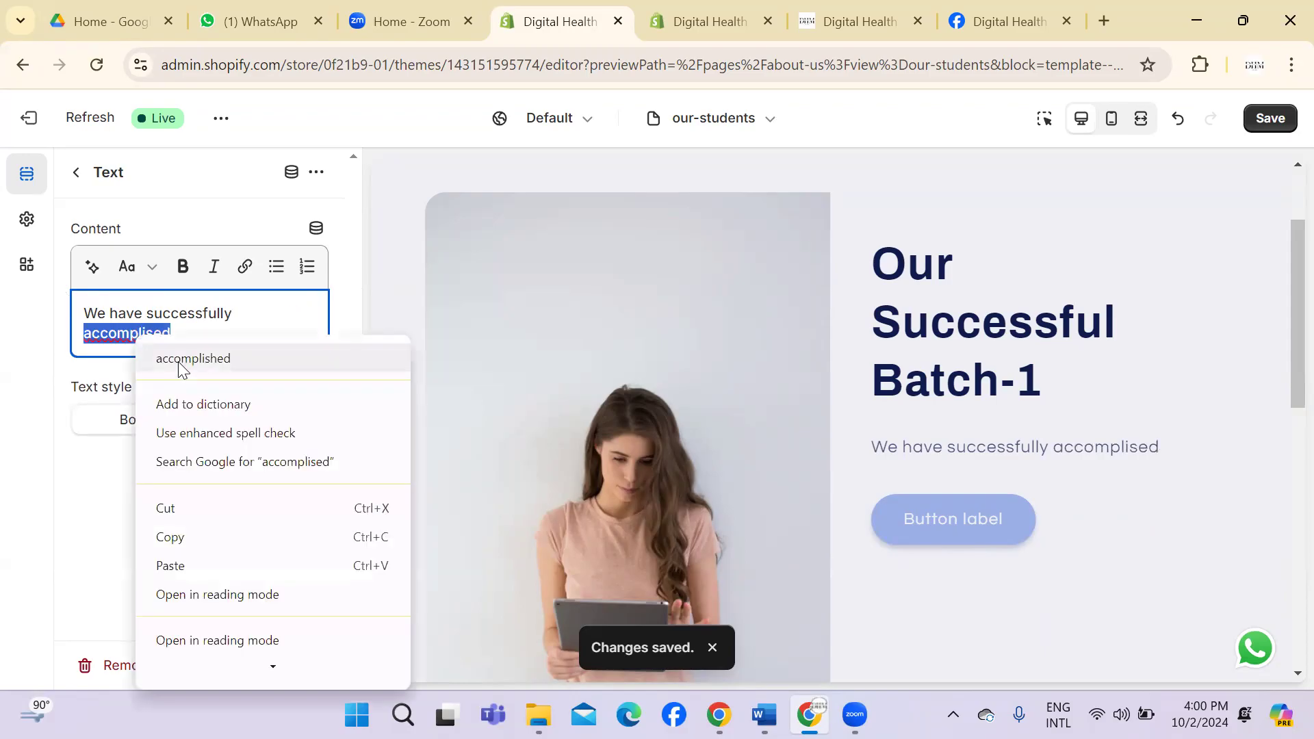
pyautogui.click(178, 362)
pyautogui.write('ou')
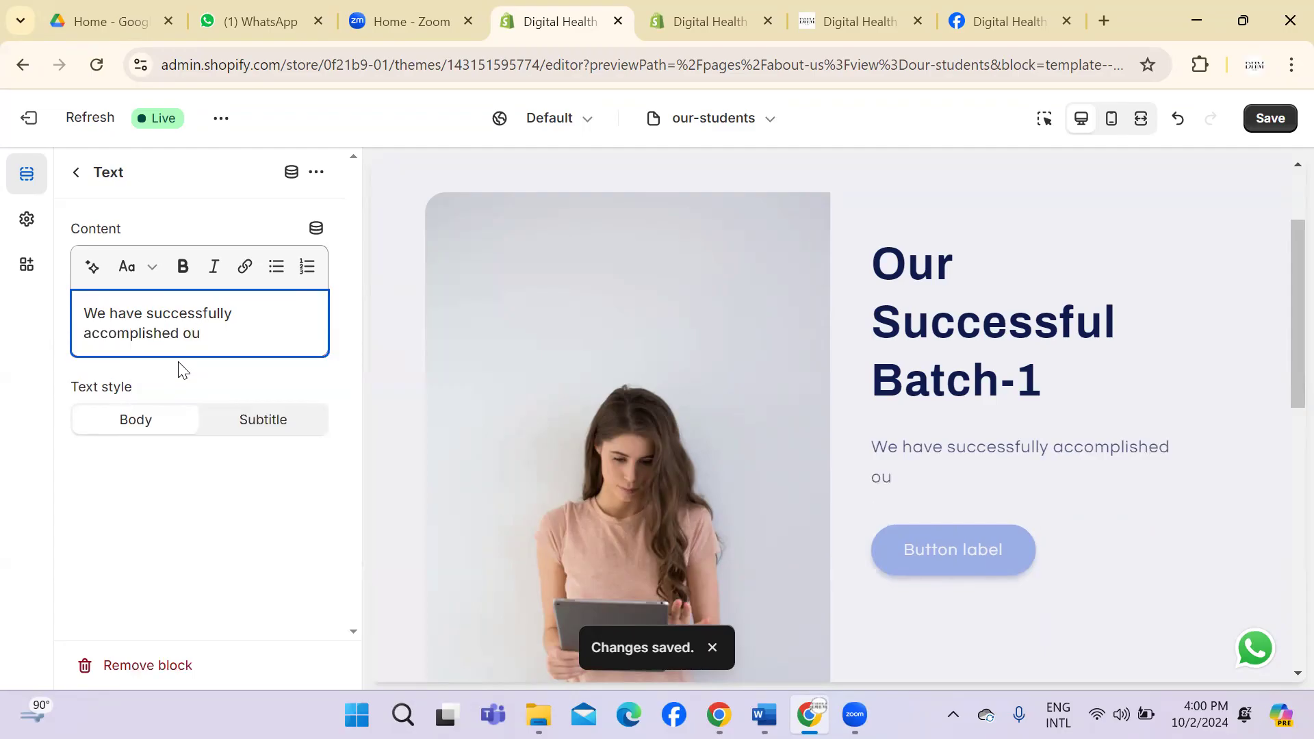
pyautogui.write('r batch 1 w')
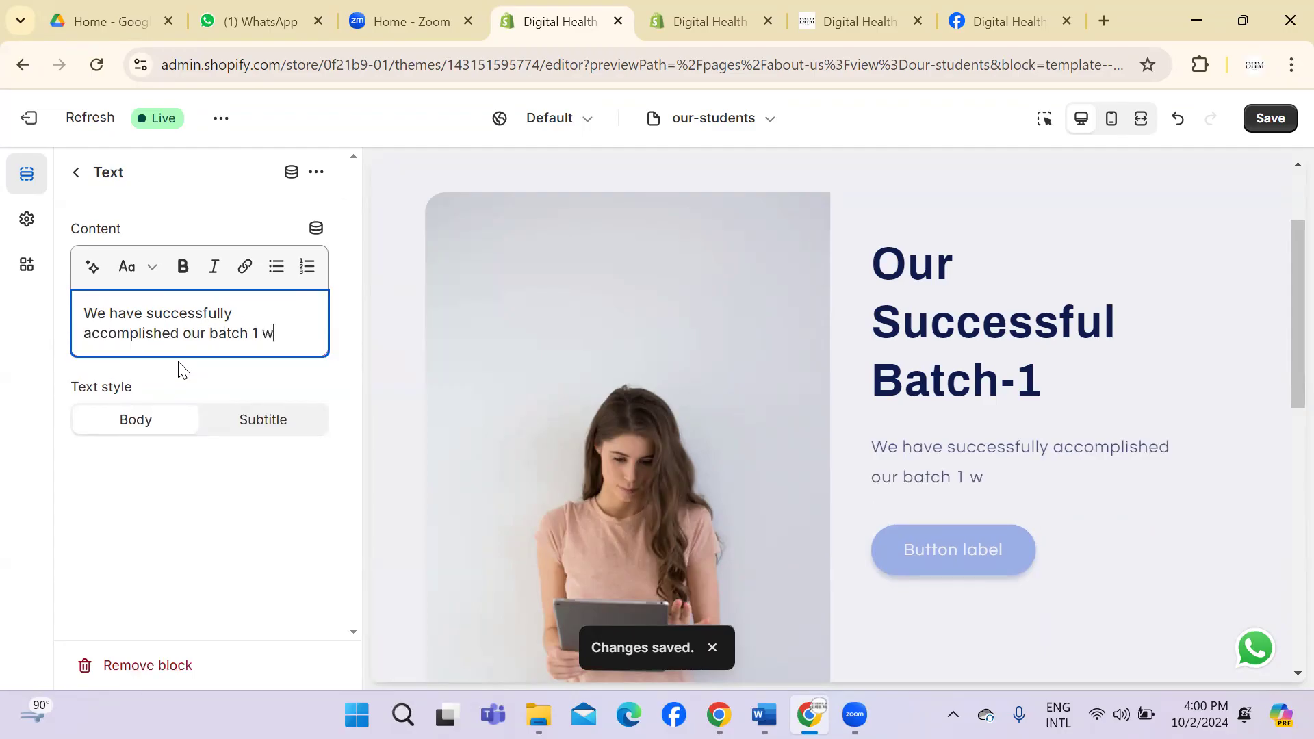
# Step: Complete the text block so it ends "our batch 1 with 10 amazing success stories" and save the template
pyautogui.write('ith 10 amazing s')
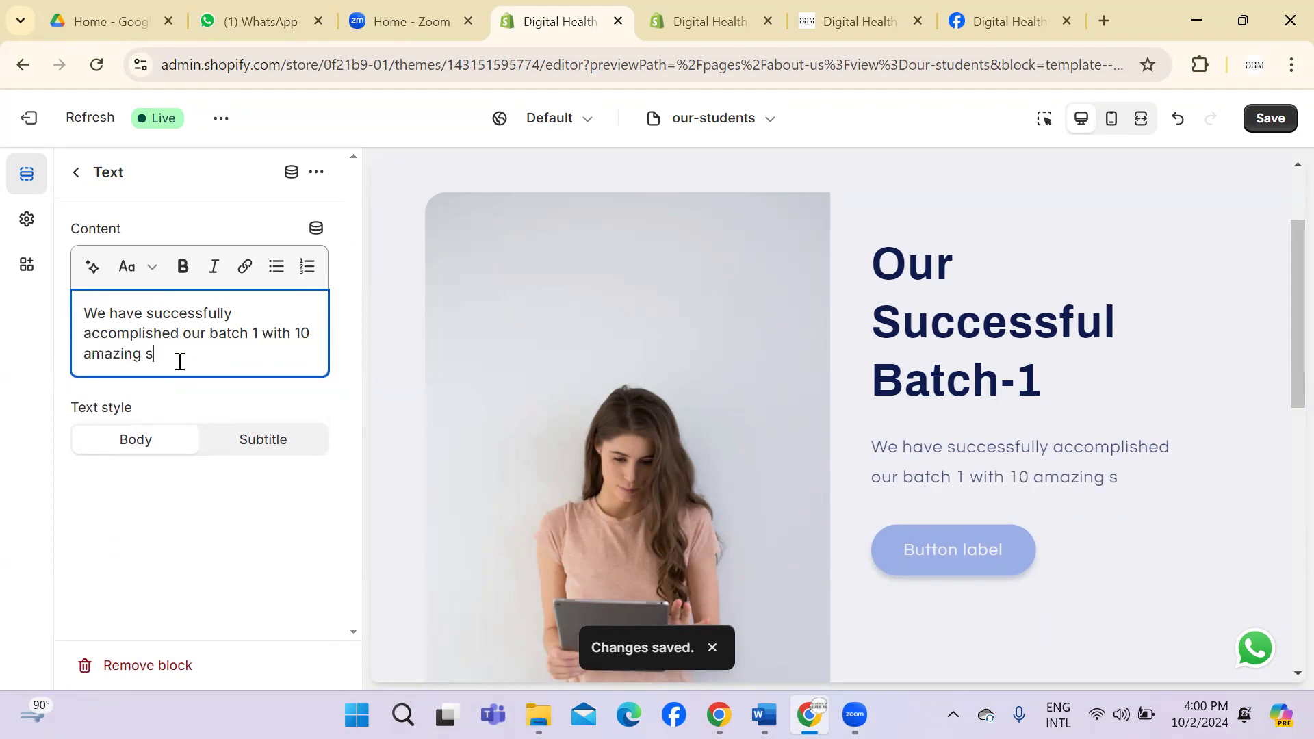
pyautogui.press('BackSpace')
pyautogui.write('sess')
pyautogui.press('BackSpace')
pyautogui.press('BackSpace')
pyautogui.rightClick(165, 353)
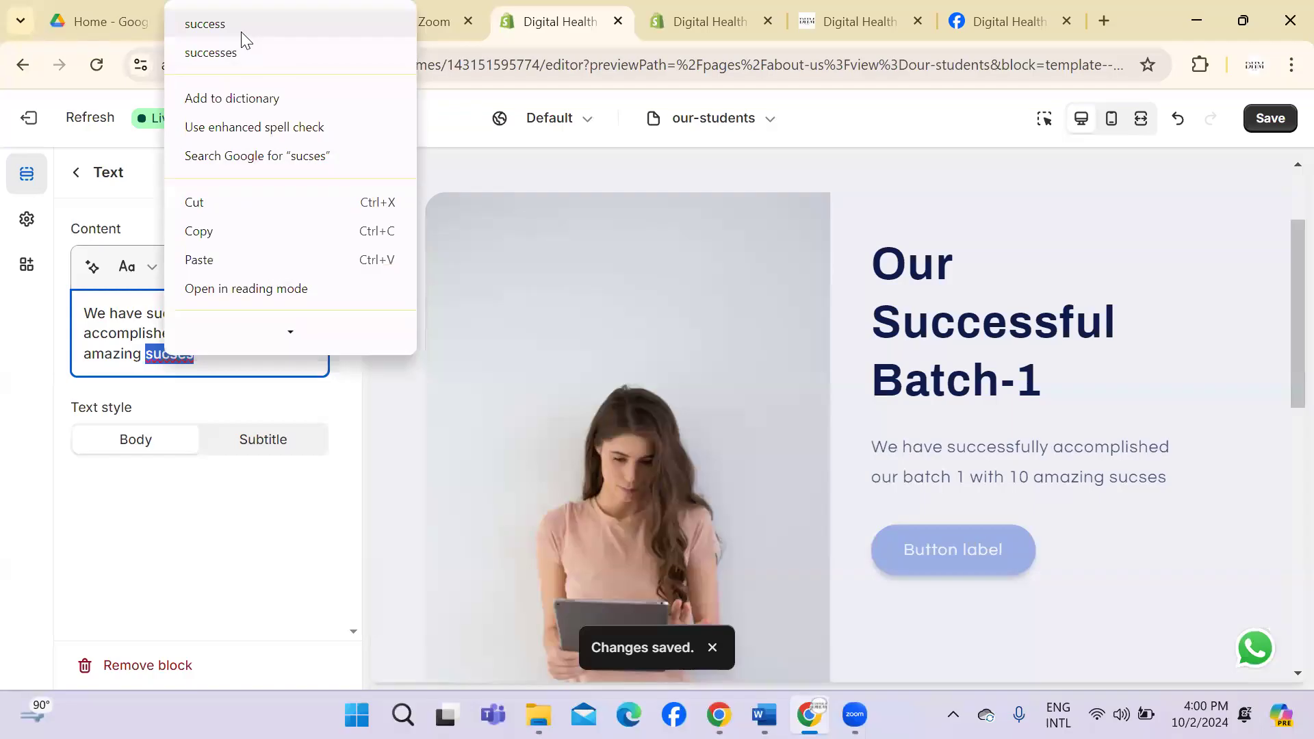
pyautogui.click(241, 31)
pyautogui.write('stories')
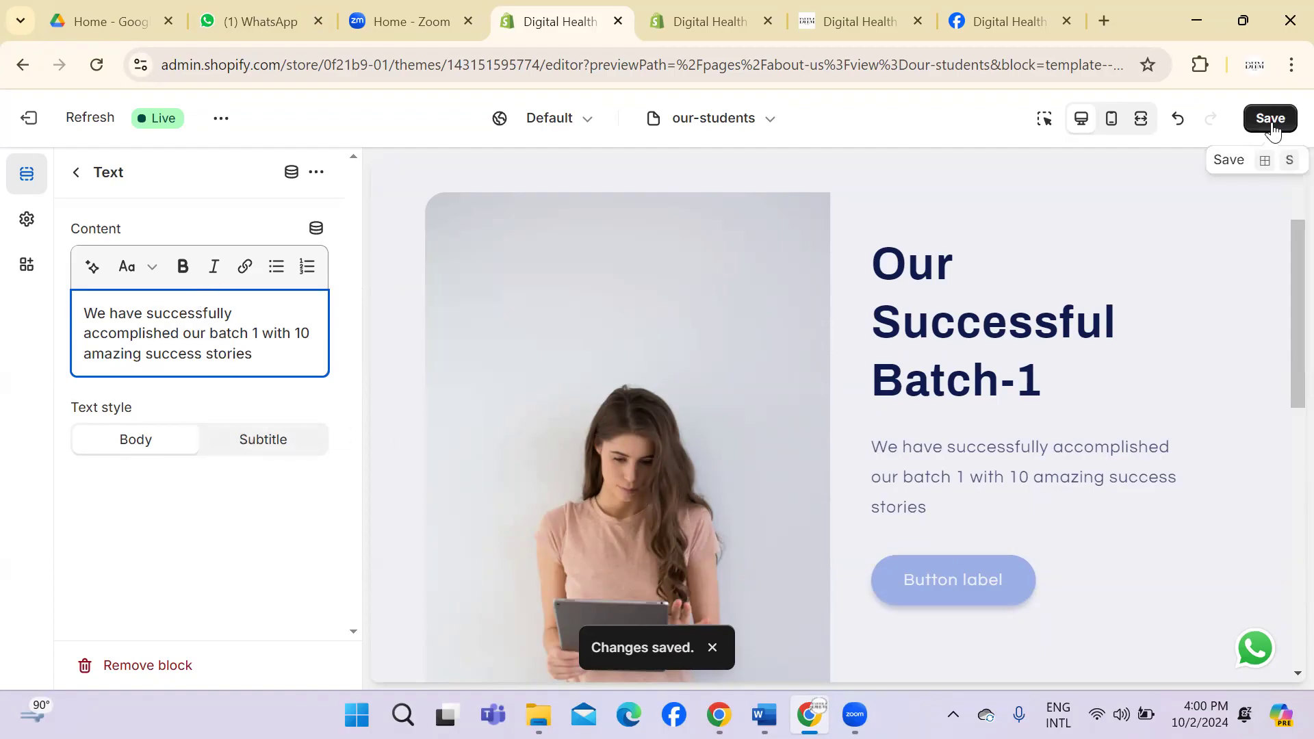
pyautogui.click(1270, 119)
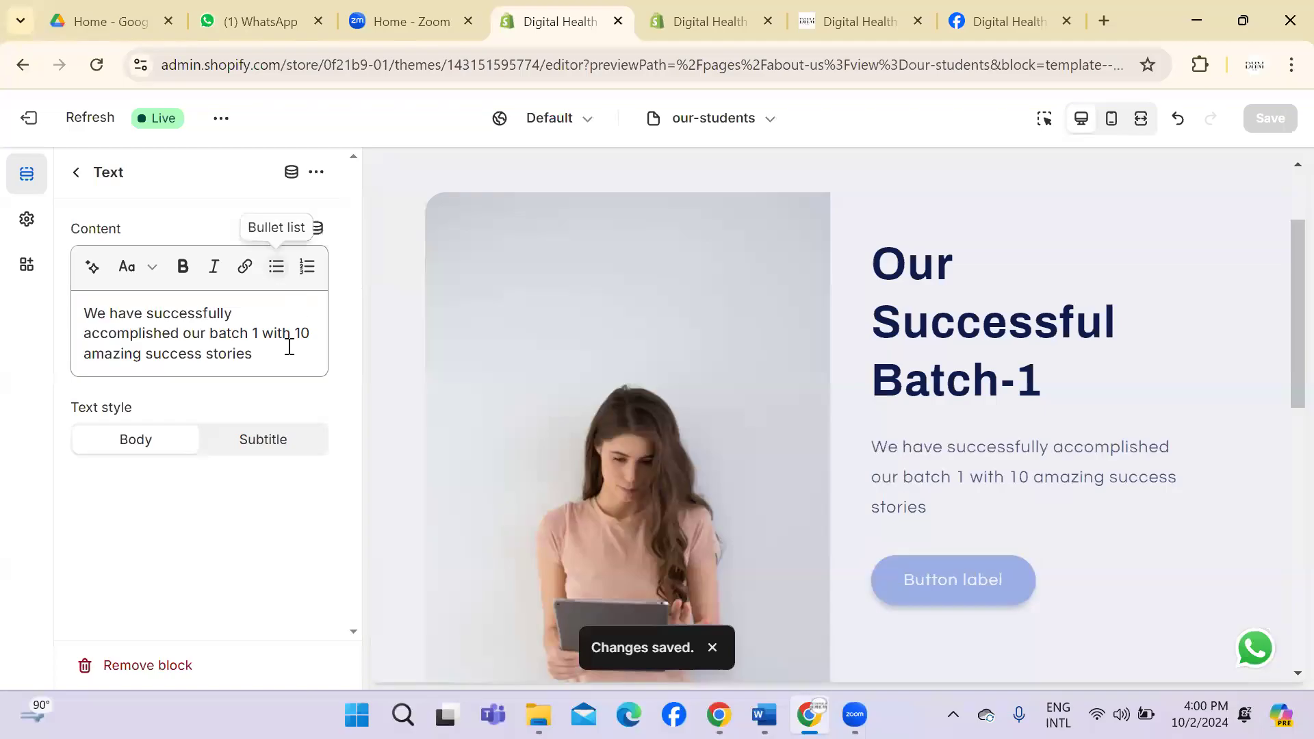
pyautogui.scroll(-5, 1282, 280)
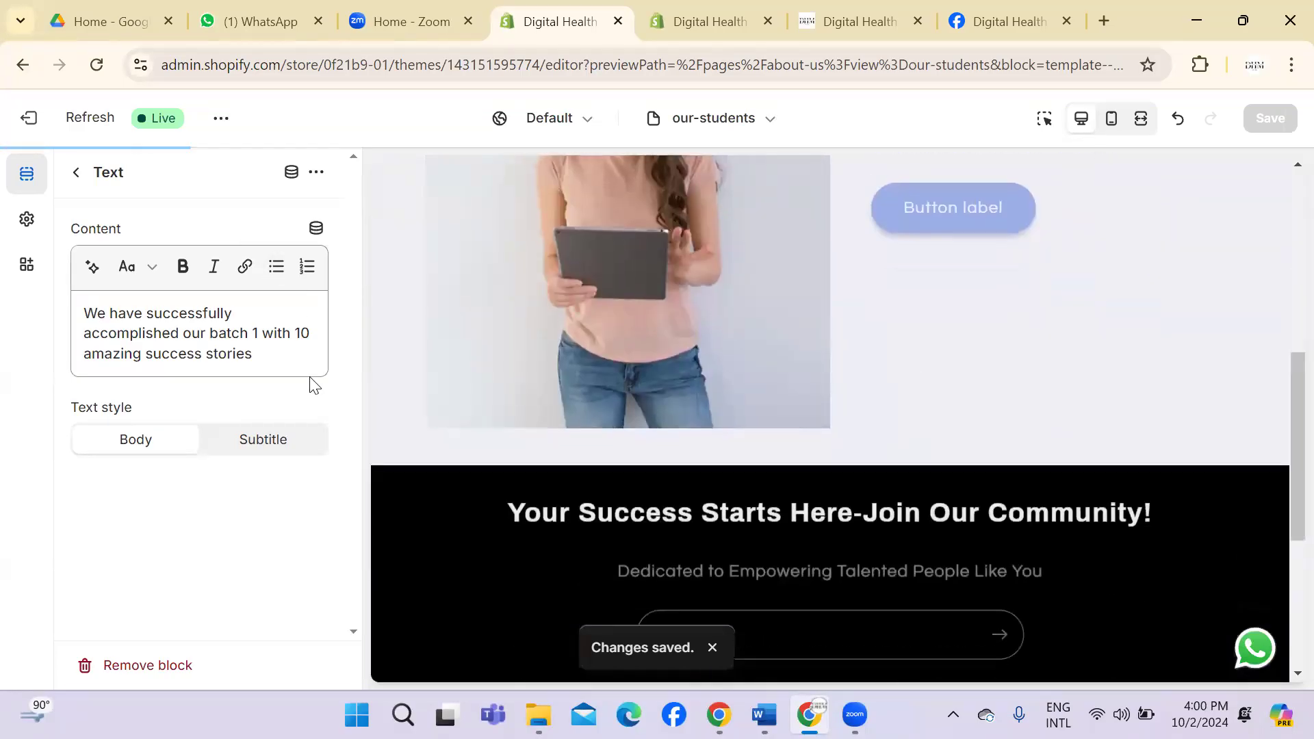
pyautogui.click(76, 172)
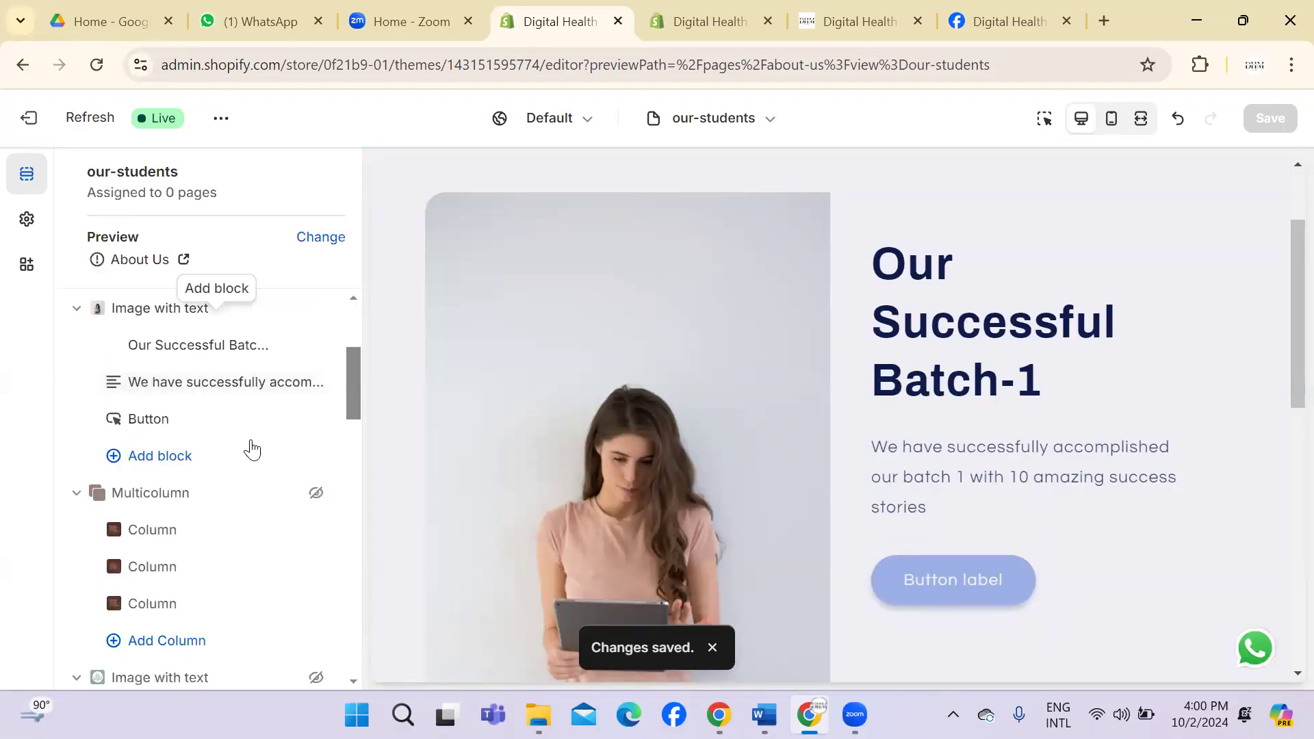
pyautogui.click(156, 460)
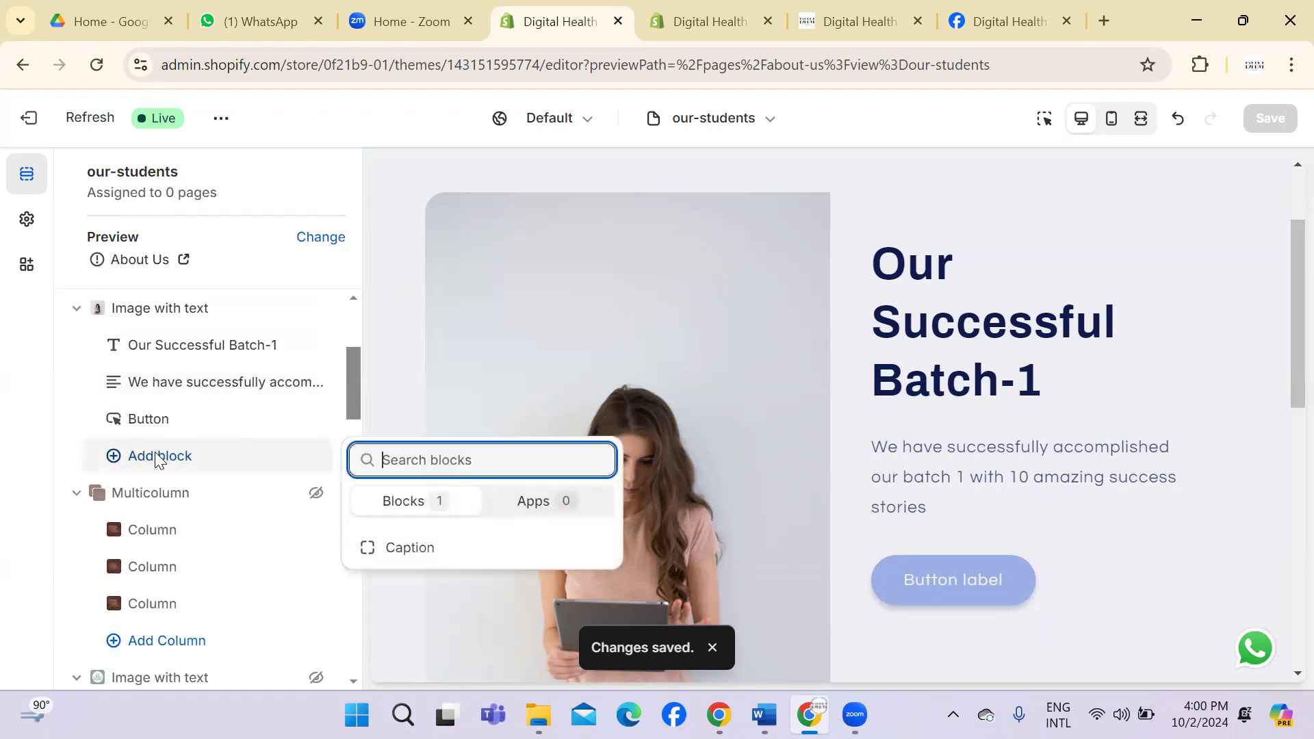
pyautogui.click(155, 452)
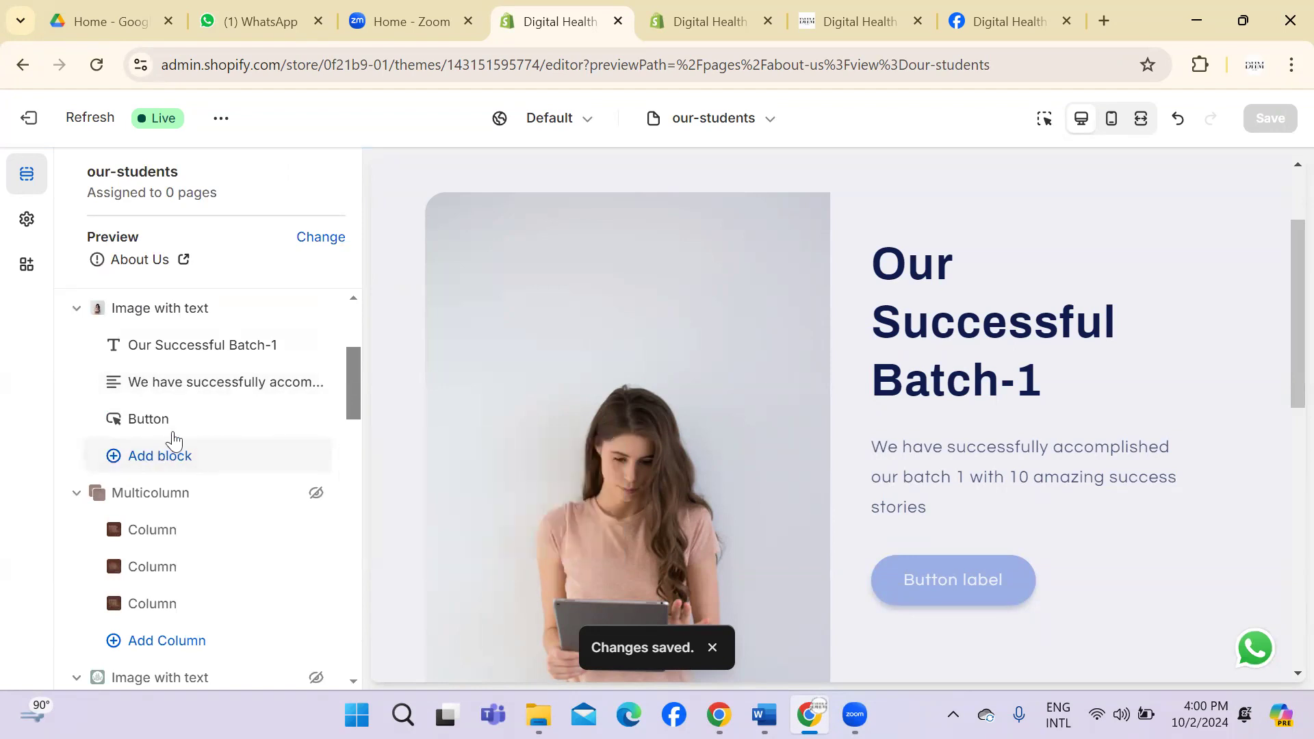
pyautogui.click(145, 425)
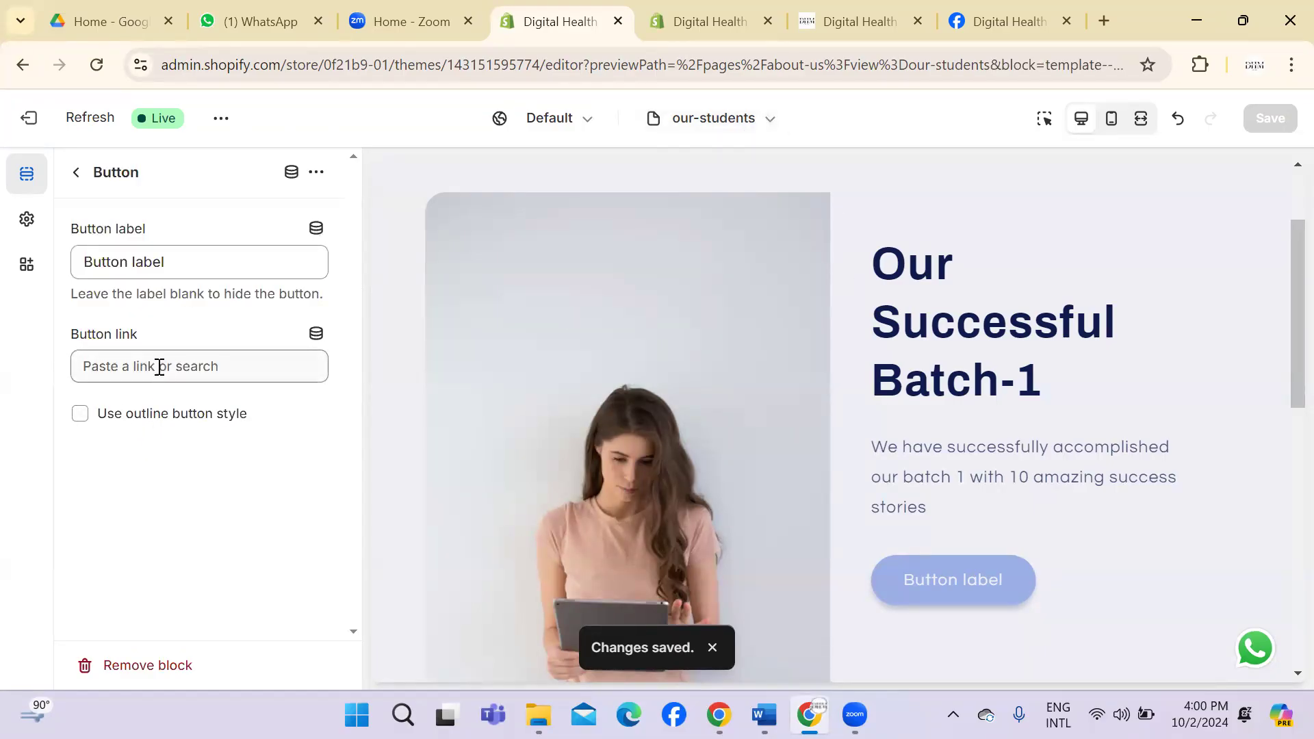
pyautogui.click(76, 172)
# Step: Leave the theme editor and start a new online store page titled "Our Batch One Success Stories"
pyautogui.click(30, 120)
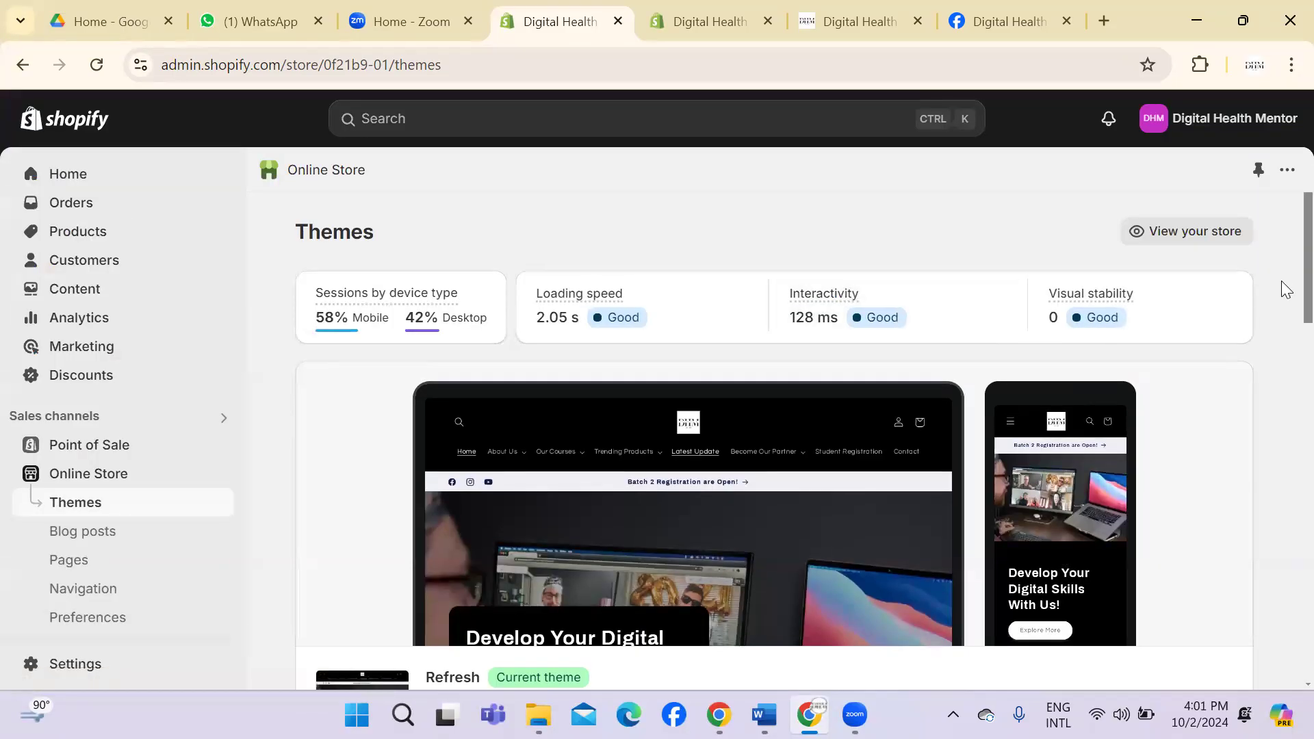
pyautogui.scroll(-8, 1284, 308)
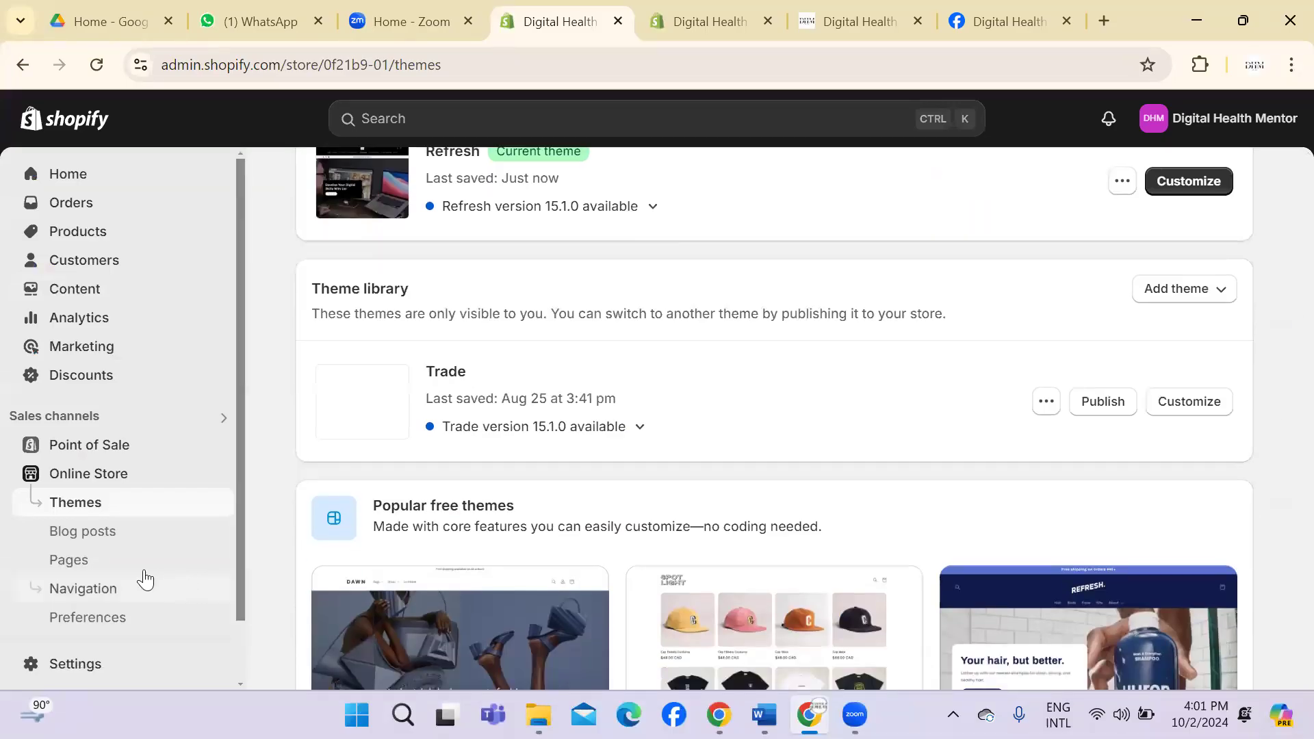
pyautogui.click(117, 565)
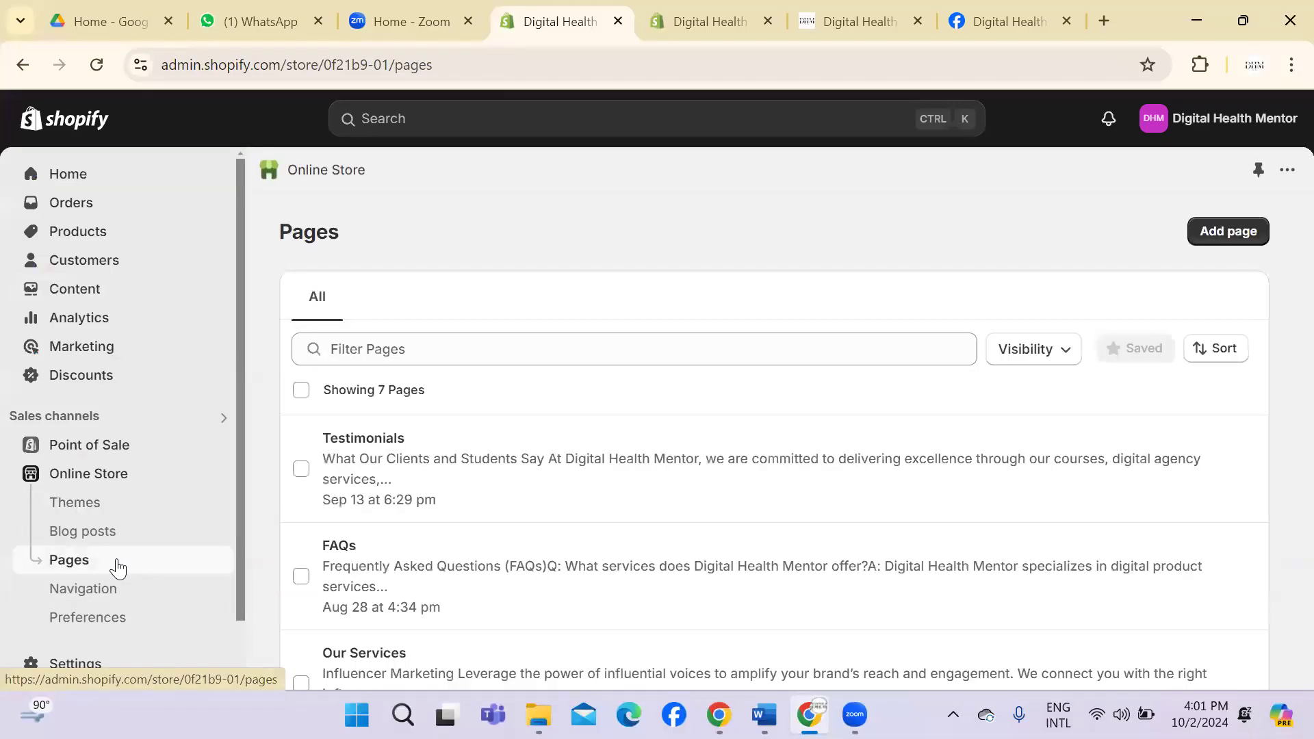
pyautogui.click(1247, 240)
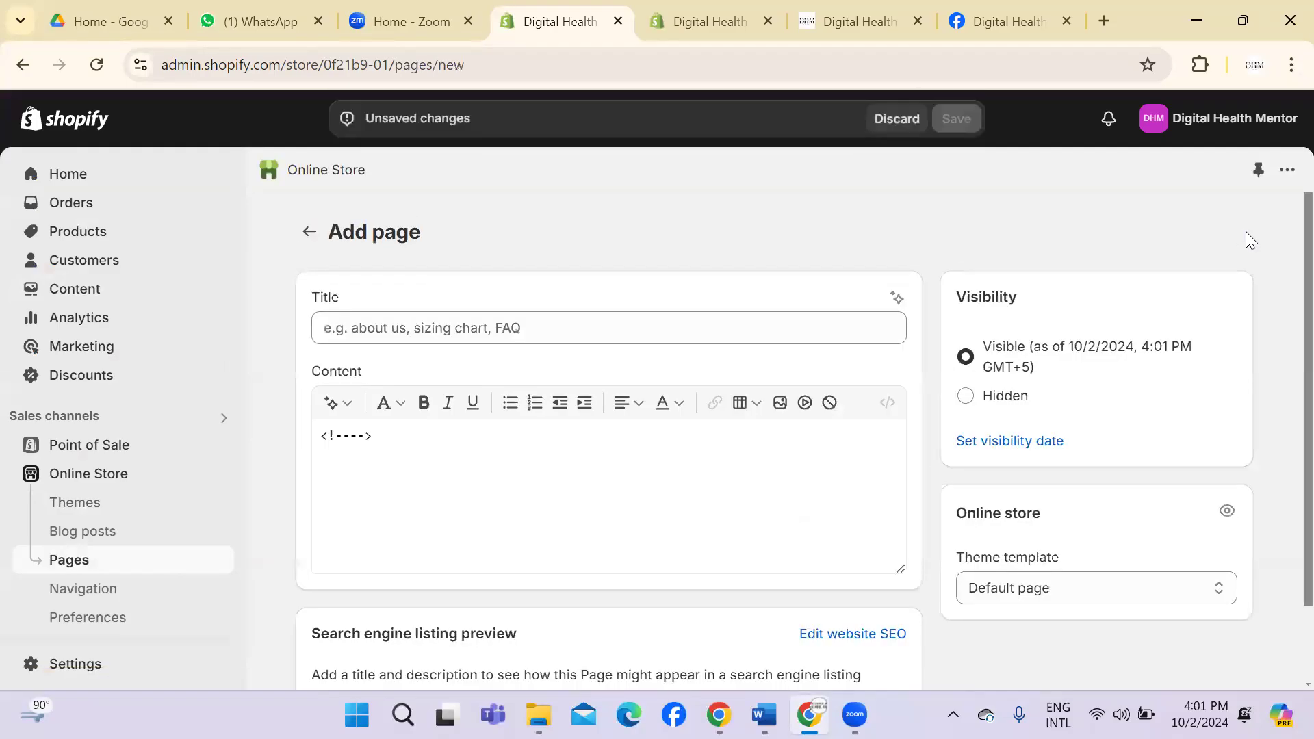
pyautogui.click(809, 334)
pyautogui.write('Our Batch One Success St')
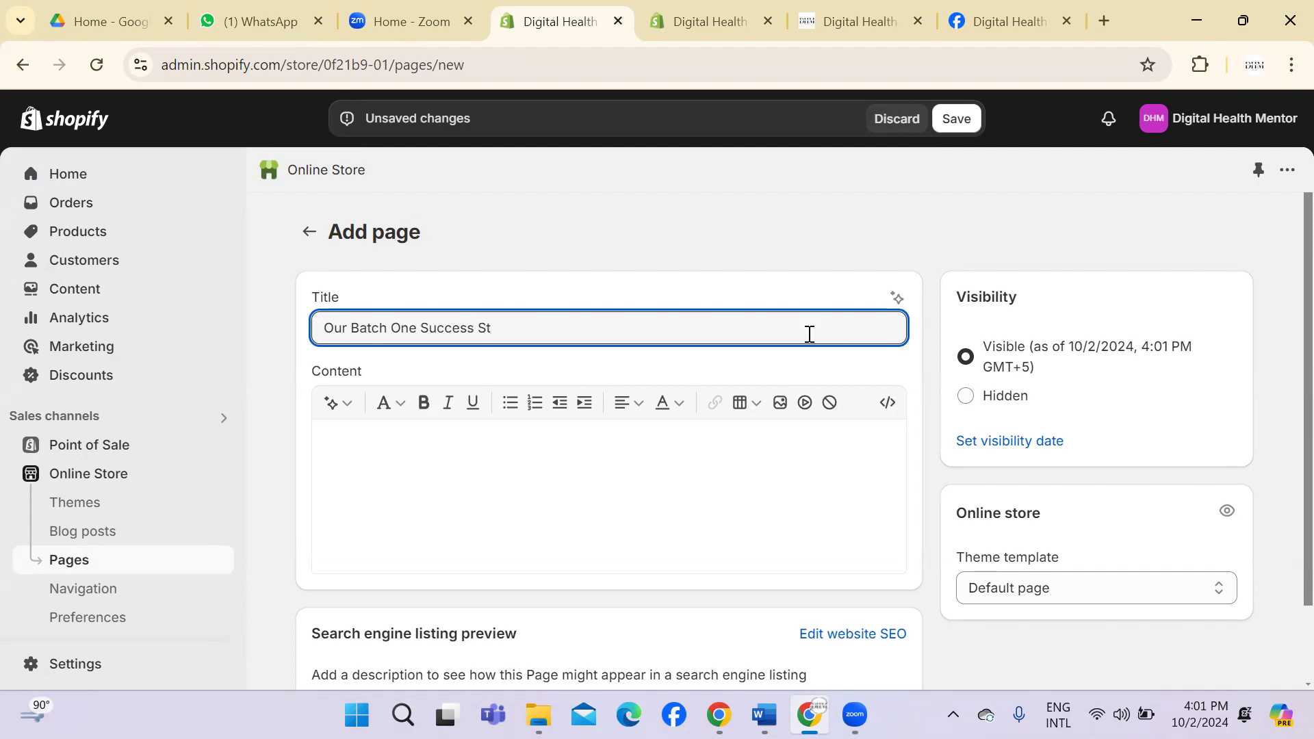
pyautogui.write('ories')
# Step: Begin the page content with "We were successfully in", using the suggested spelling for the third word
pyautogui.click(750, 473)
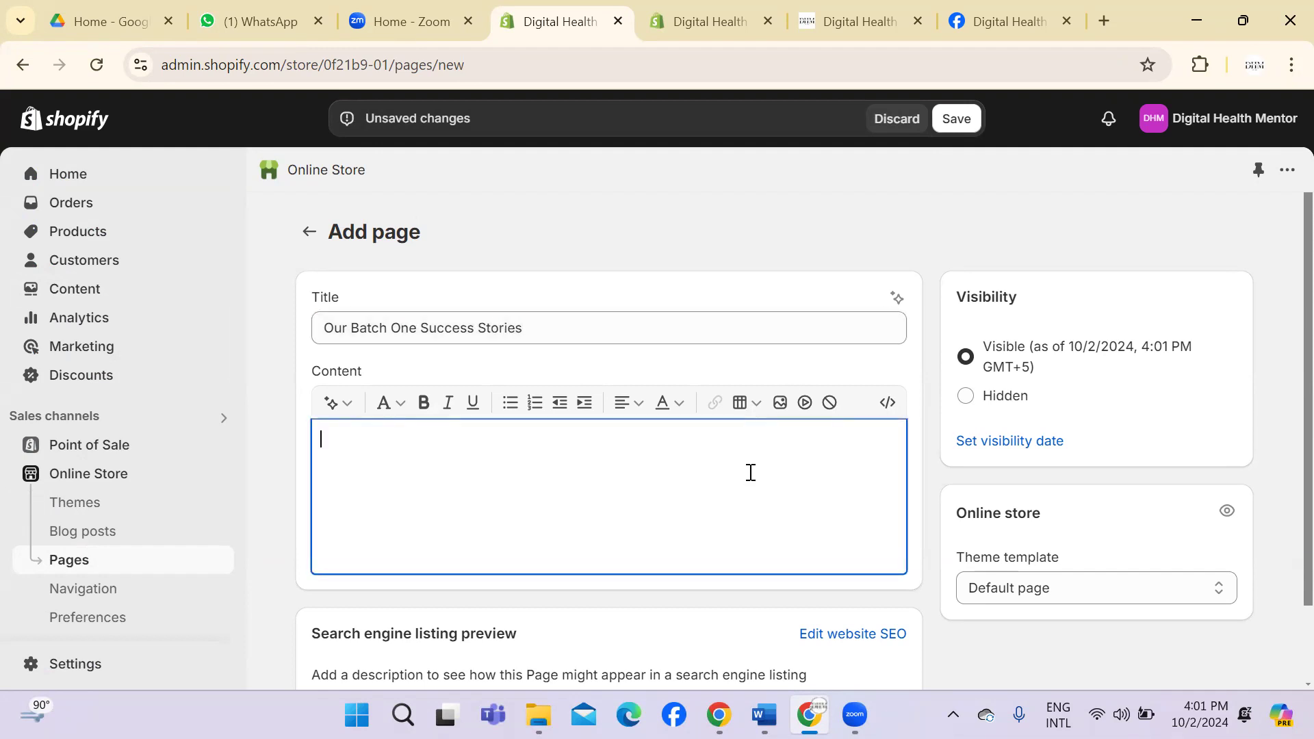
pyautogui.write('We were suceesfull in')
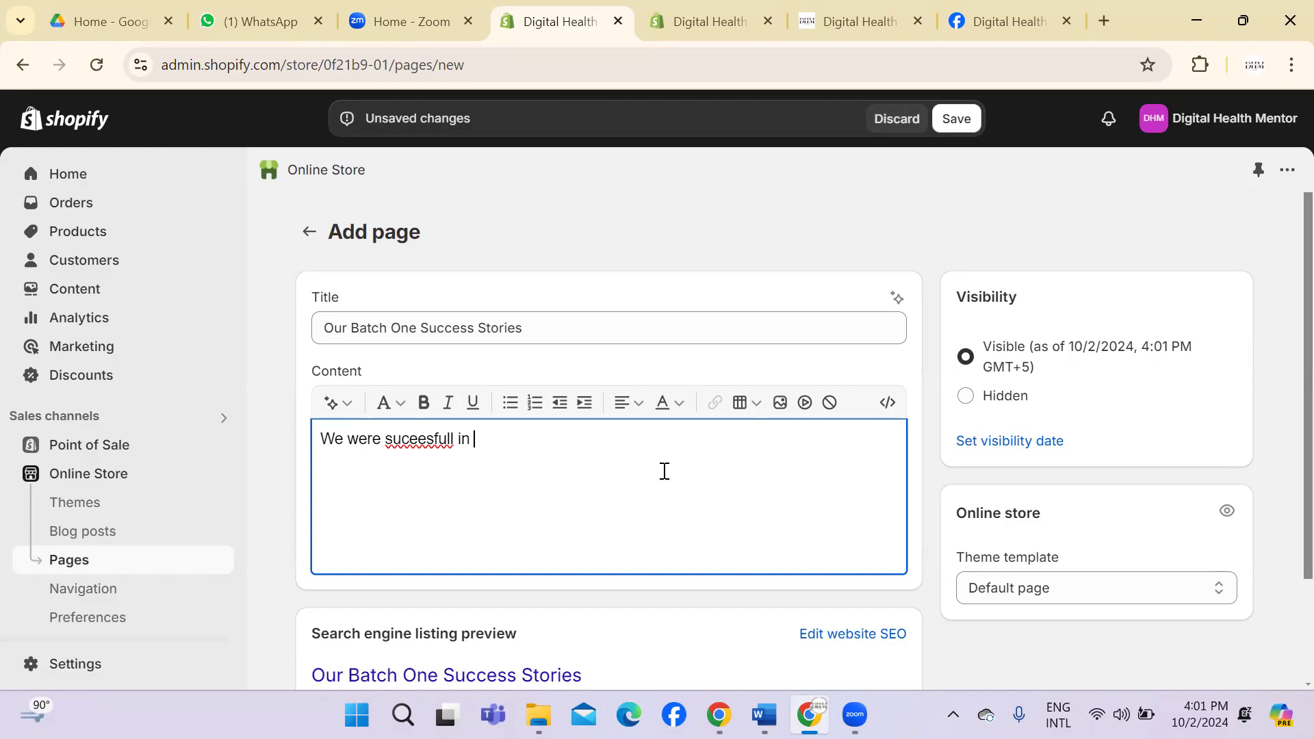
pyautogui.rightClick(420, 438)
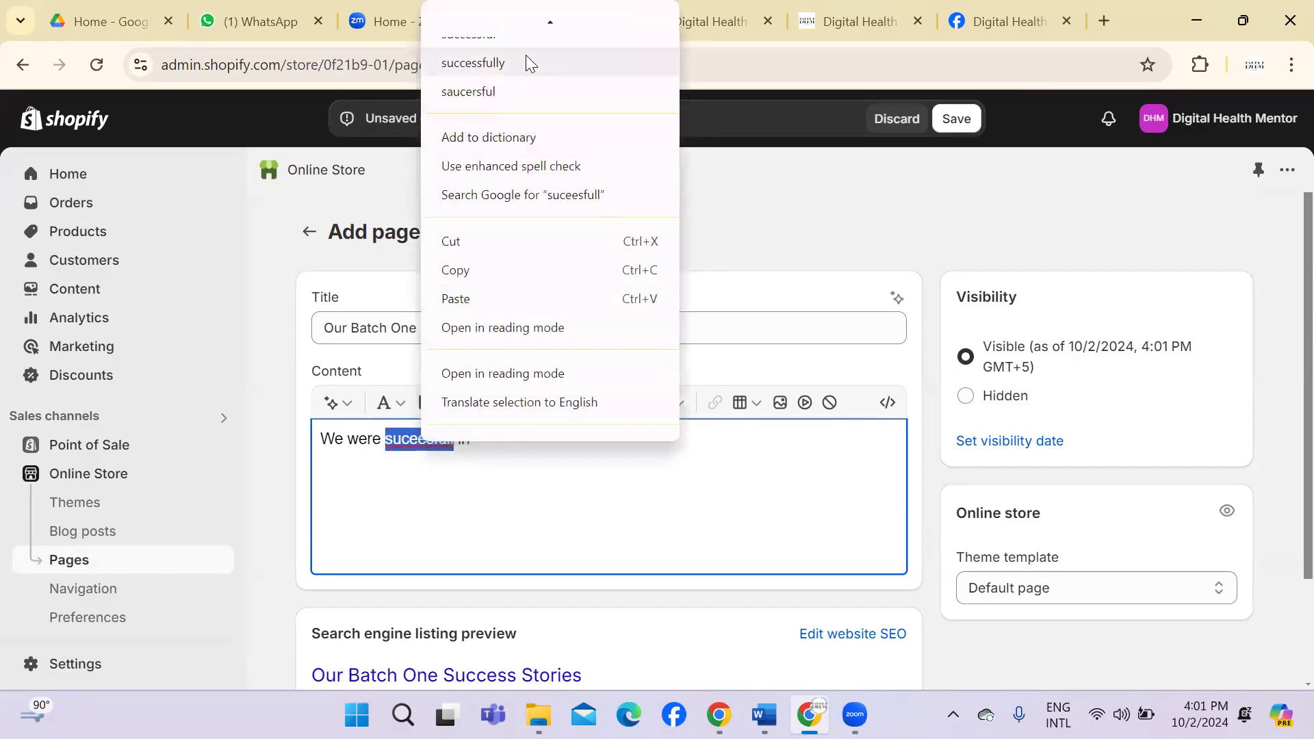
pyautogui.click(473, 63)
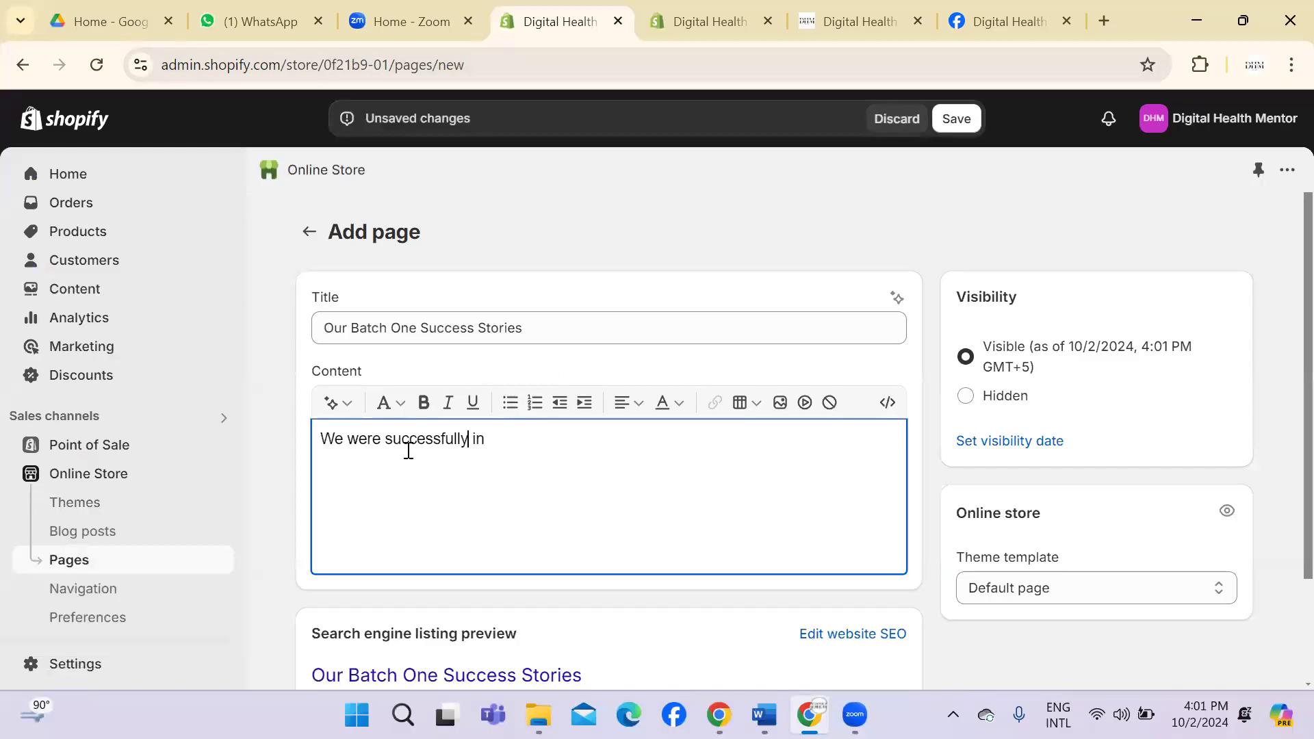
# Step: Remove "We were" and the trailing "in" from the page content so it begins with a capitalized "Successfully"
pyautogui.moveTo(382, 431); pyautogui.dragTo(234, 441)
pyautogui.press('BackSpace')
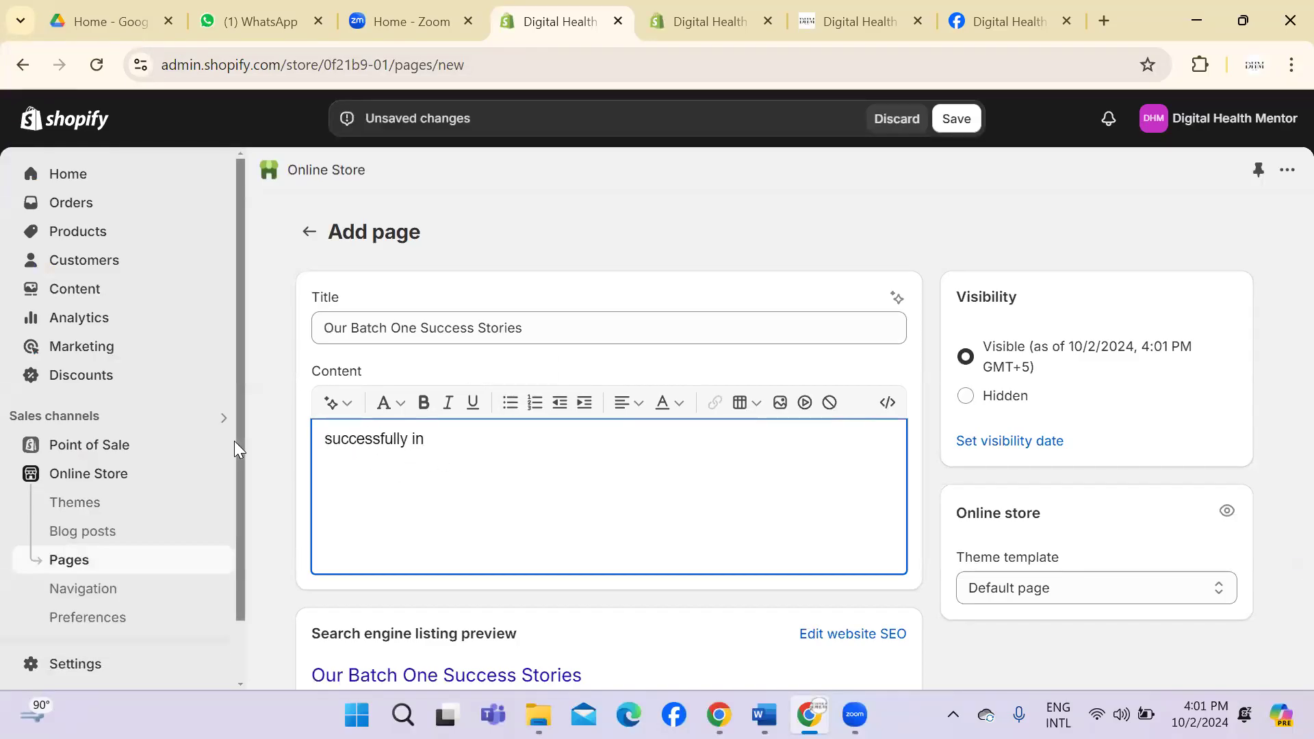
pyautogui.press('Delete')
pyautogui.write('S')
pyautogui.press('Right')
pyautogui.press('Right')
pyautogui.press('Right')
pyautogui.press('Right')
pyautogui.press('Right')
pyautogui.press('Right')
pyautogui.press('Right')
pyautogui.press('Right')
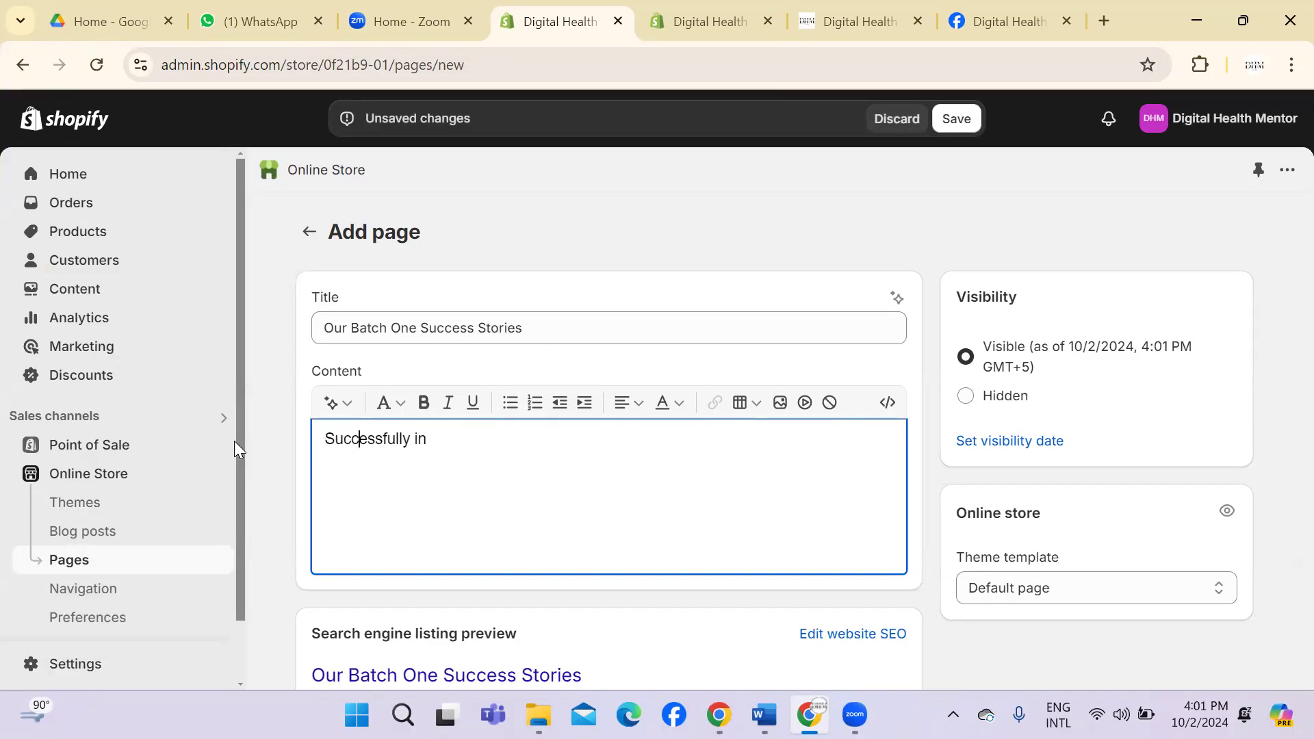
pyautogui.press('BackSpace')
pyautogui.press('BackSpace')
# Step: Continue the content after "Successfully" with "initiated digital marketing and was able to graduate 11 businesses", correcting the spelling of "initiated"
pyautogui.write('inititaed digital mar')
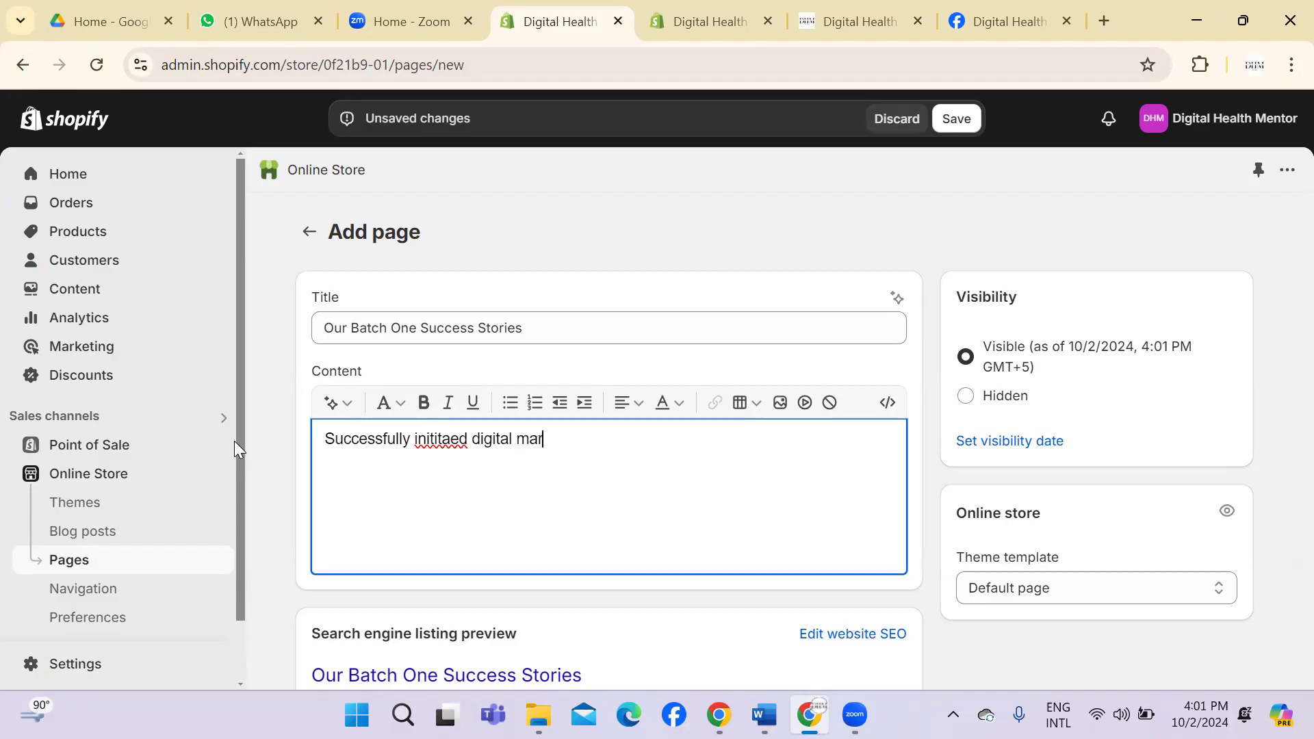
pyautogui.write('keting and was able to graduate 11 businesses')
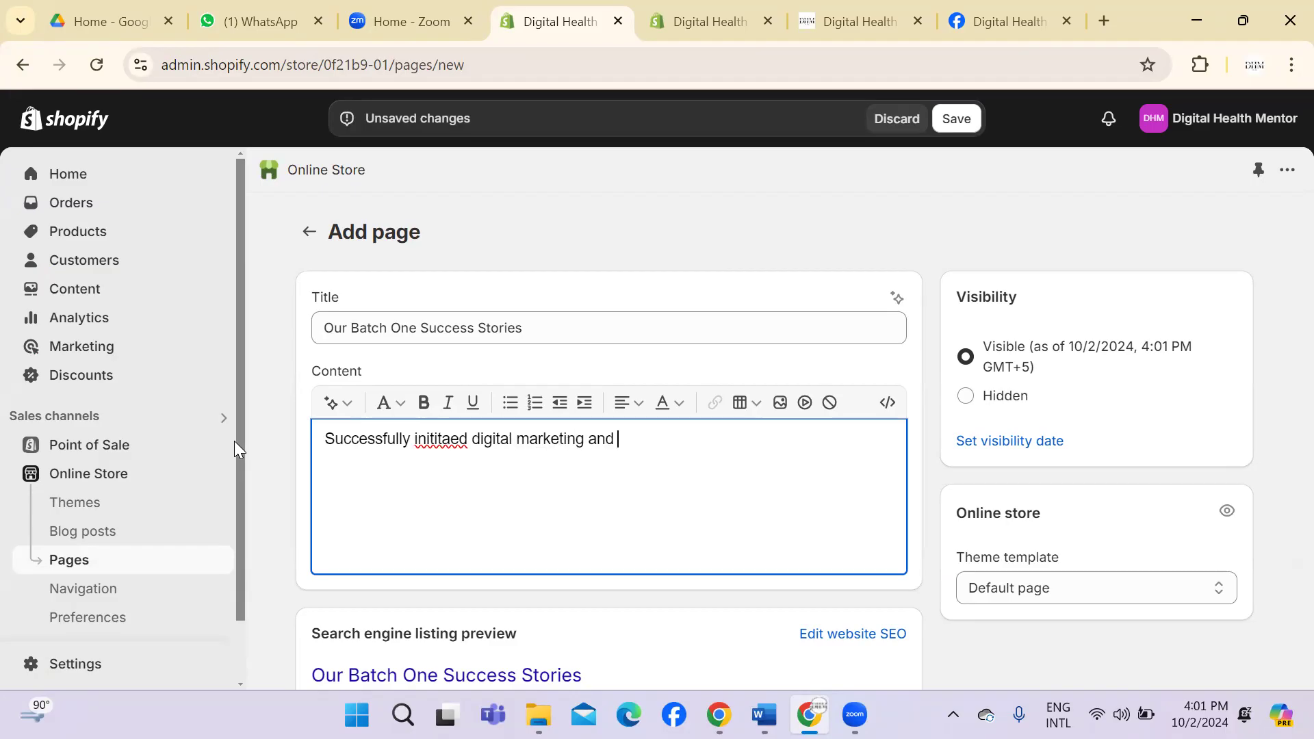
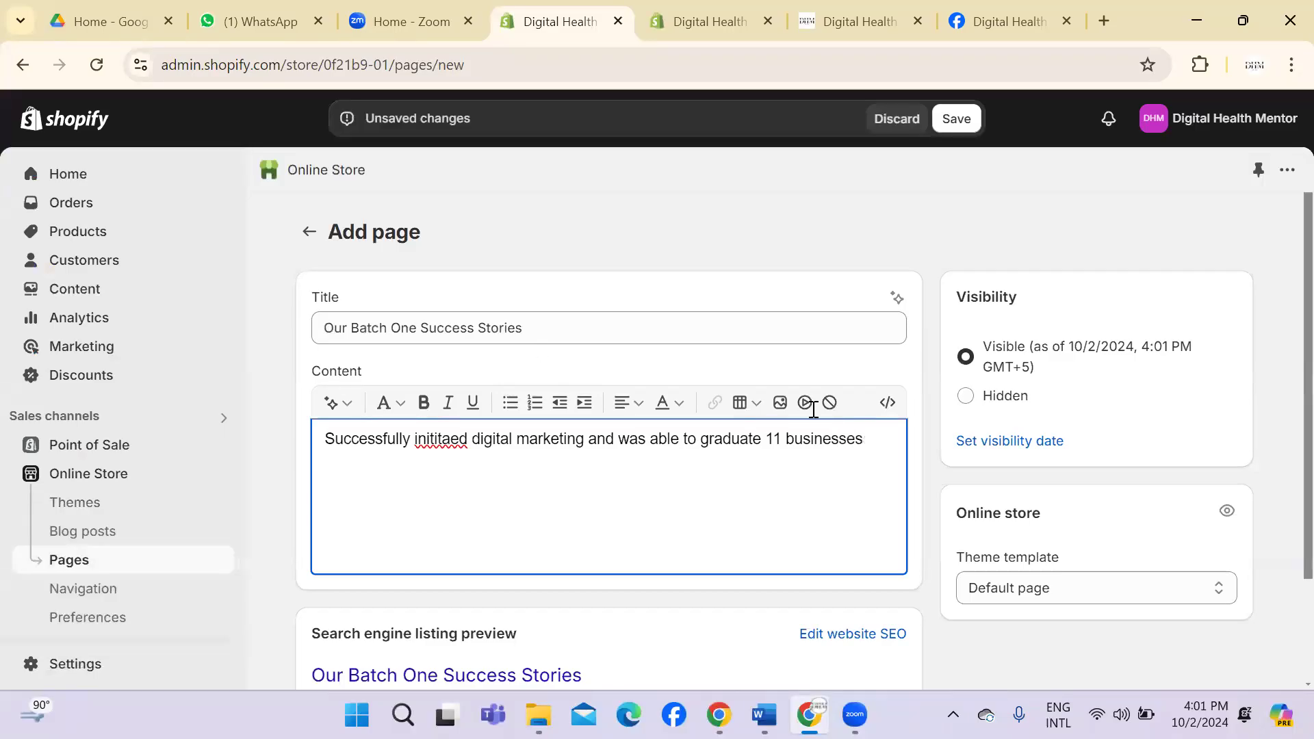
pyautogui.rightClick(441, 433)
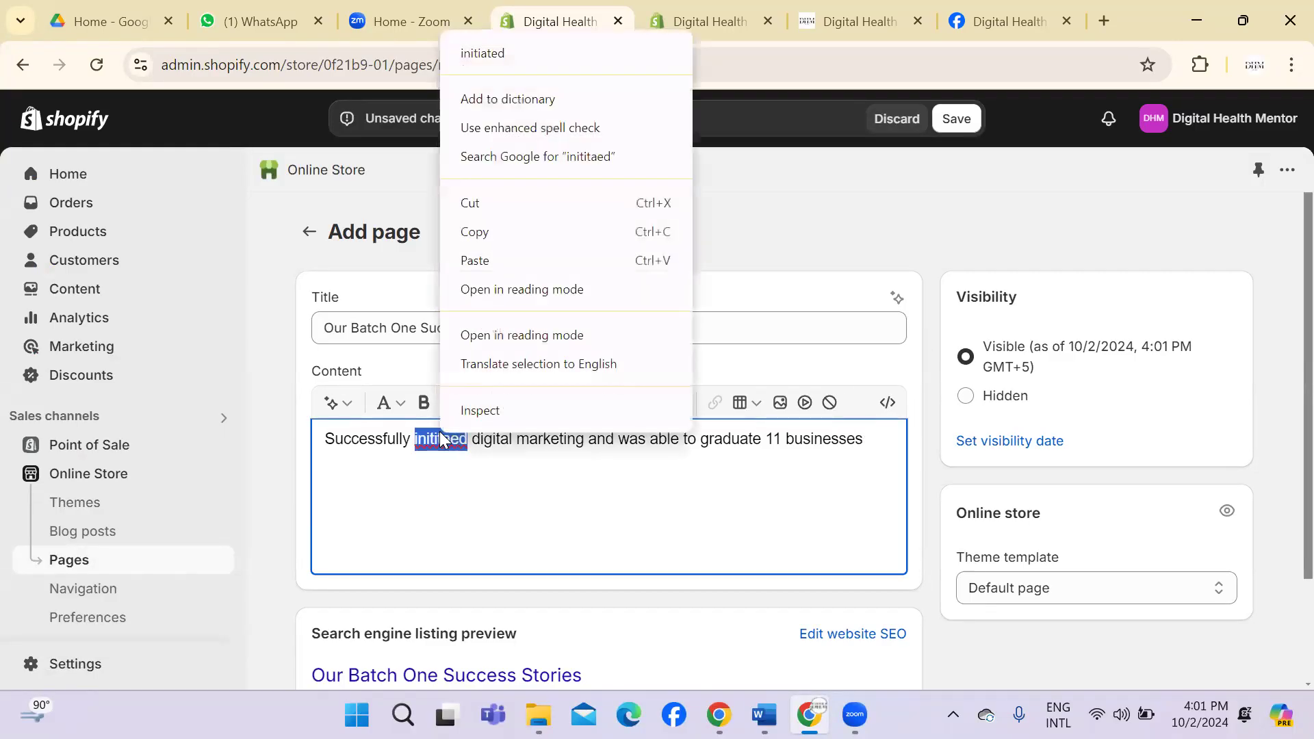
pyautogui.click(512, 52)
pyautogui.doubleClick(609, 433)
pyautogui.click(701, 497)
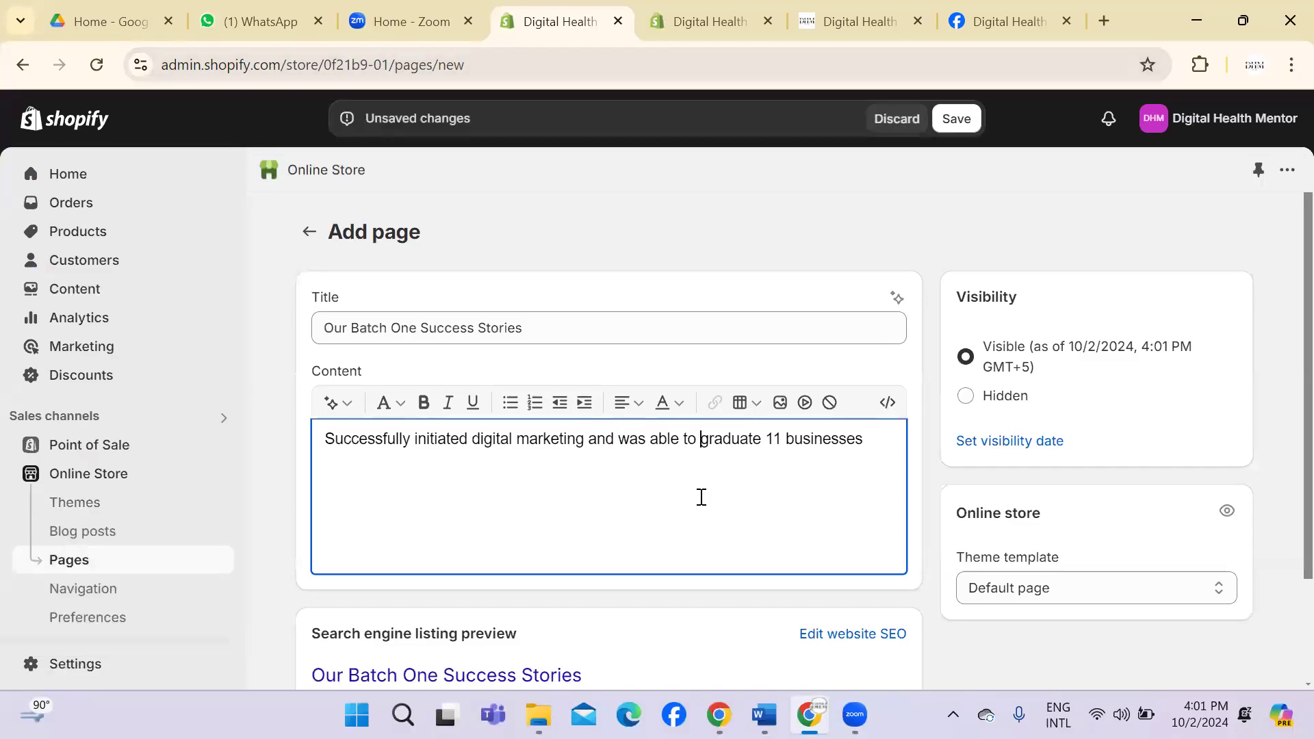
# Step: Edit the page's search engine listing and set its page title to "Our digital Marketing online courses success stories"
pyautogui.scroll(-2, 1284, 288)
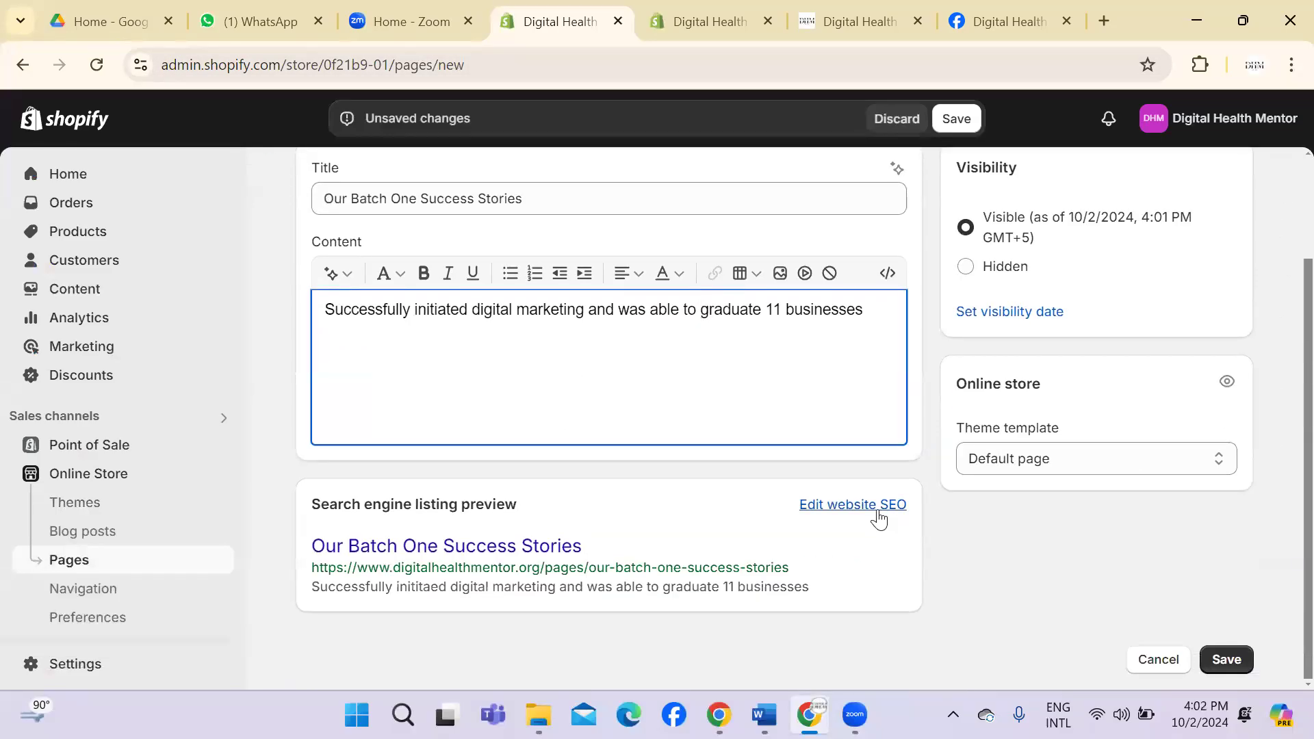
pyautogui.click(881, 517)
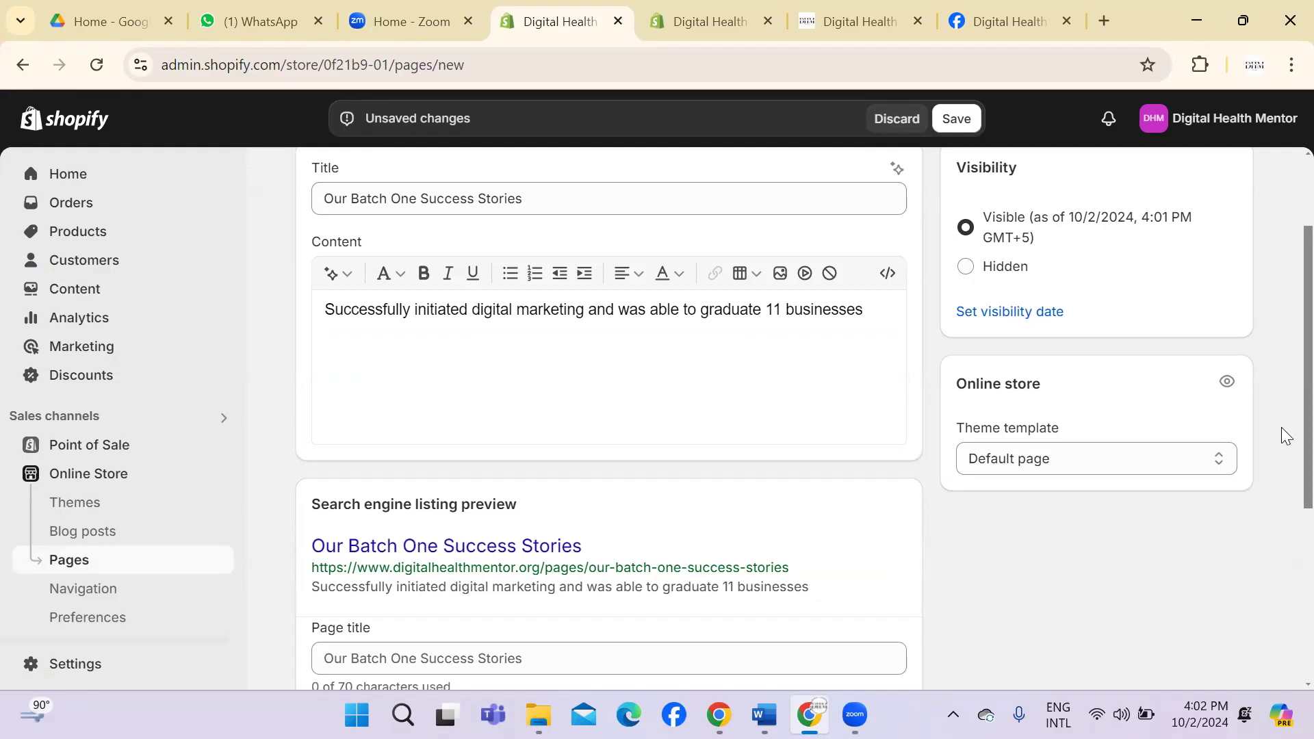
pyautogui.scroll(-3, 1282, 438)
pyautogui.click(549, 458)
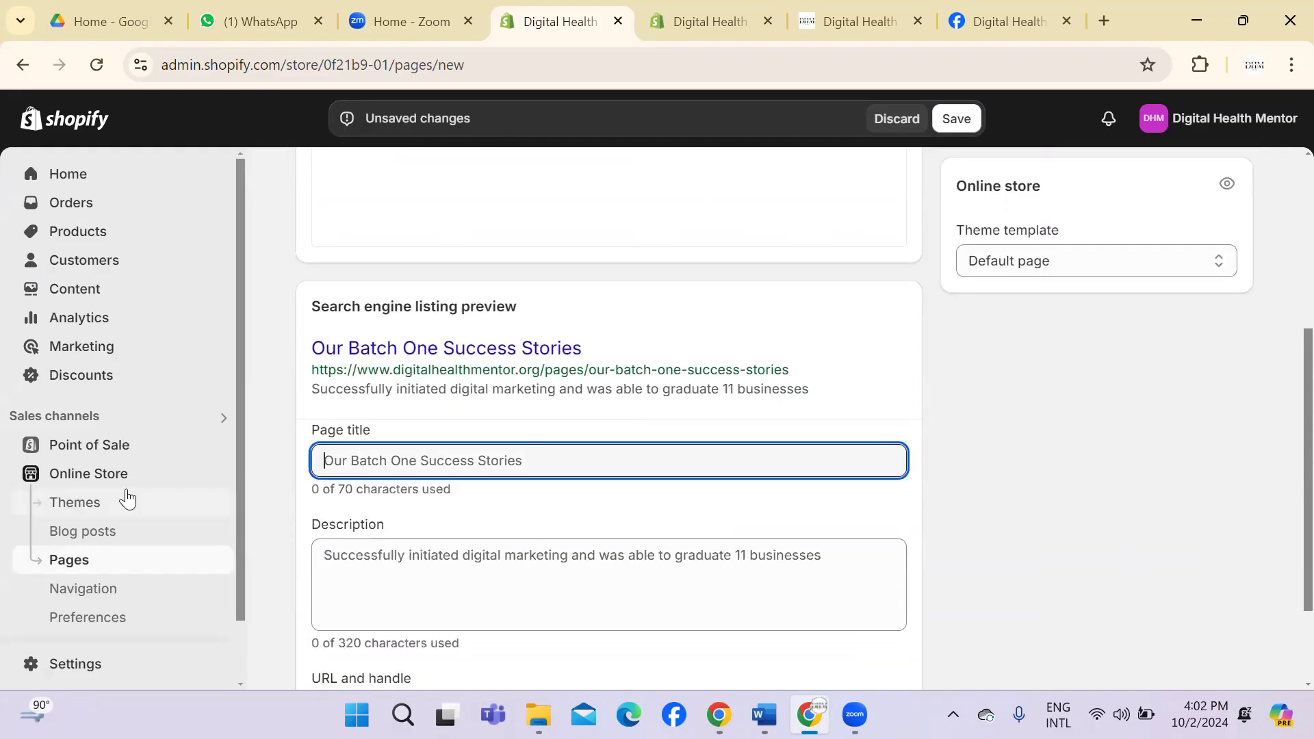
pyautogui.write('Our ')
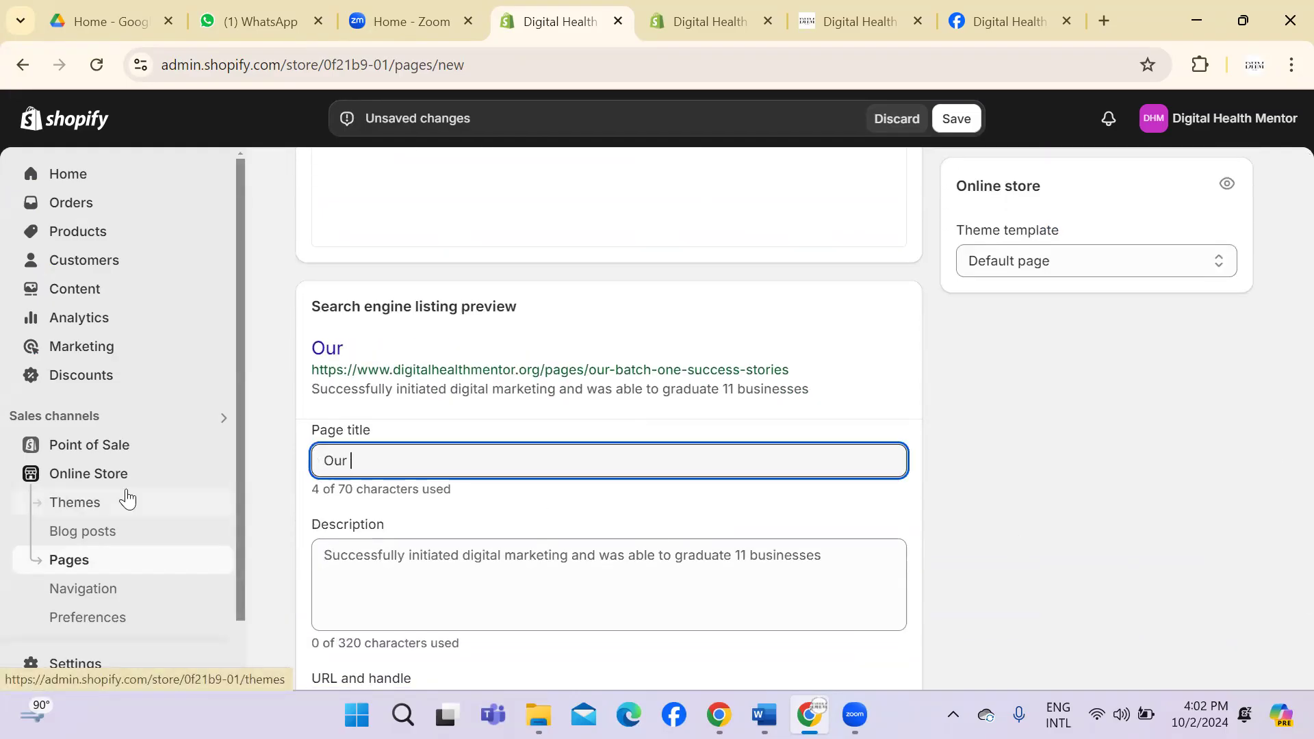
pyautogui.write('digital M')
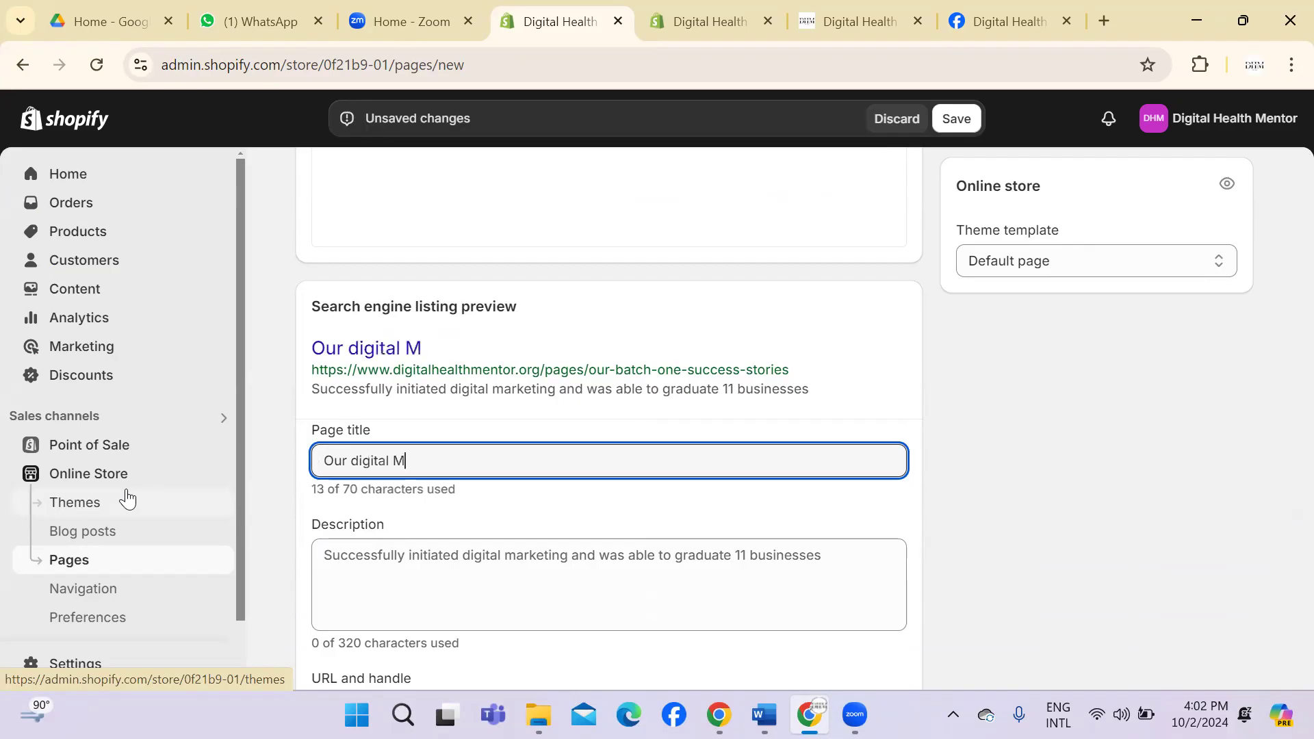
pyautogui.write('arketing ')
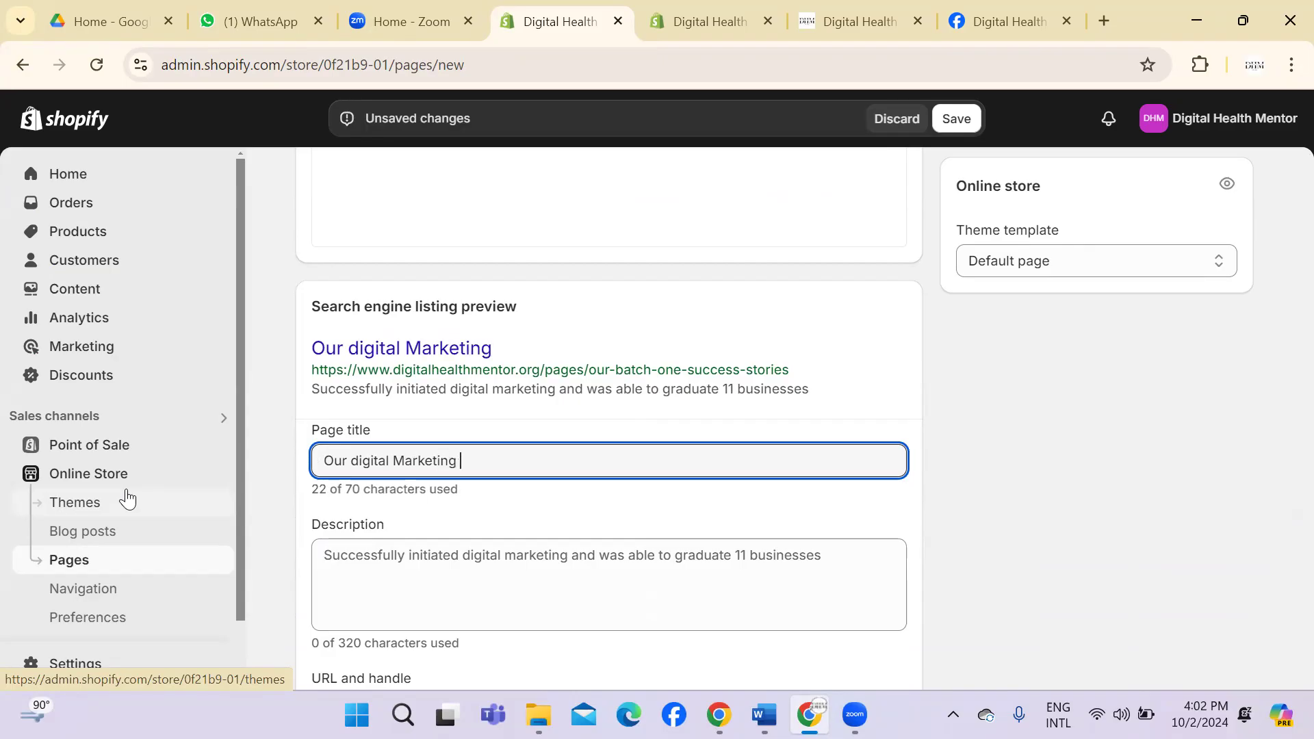
pyautogui.write('online courses ')
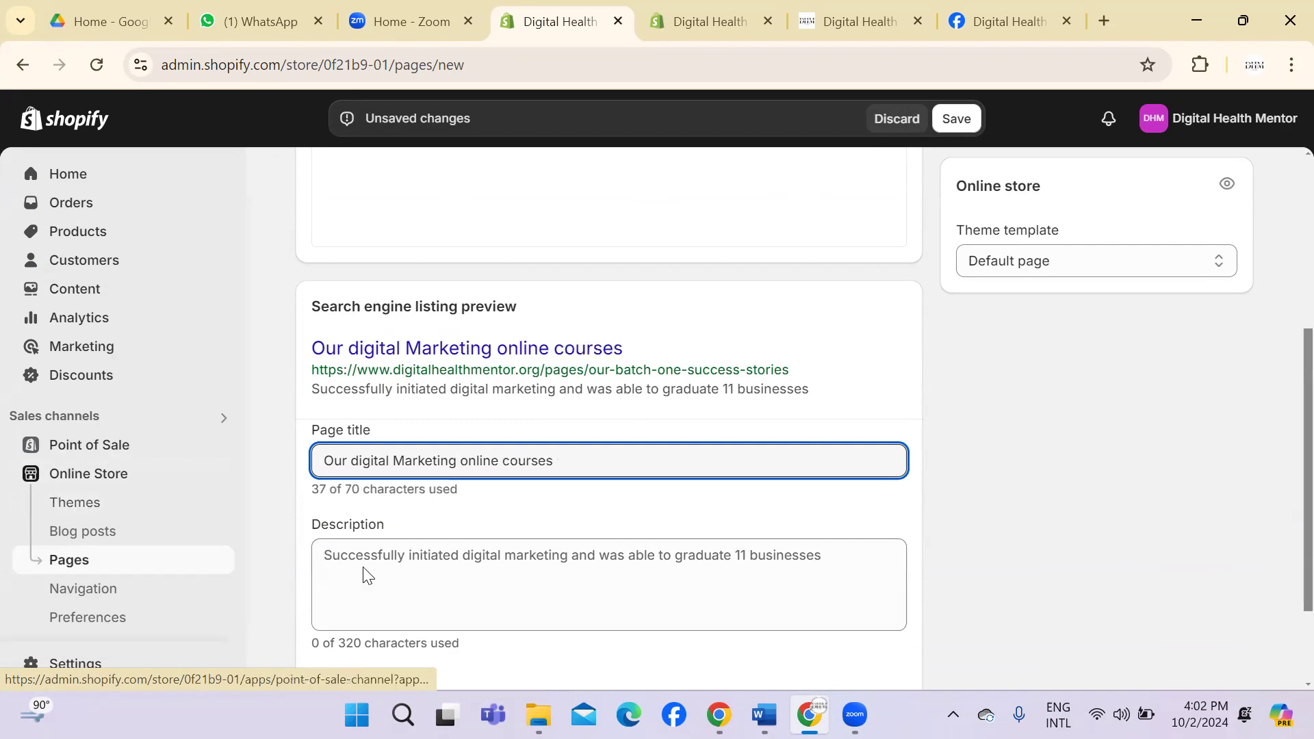
pyautogui.write(' suc')
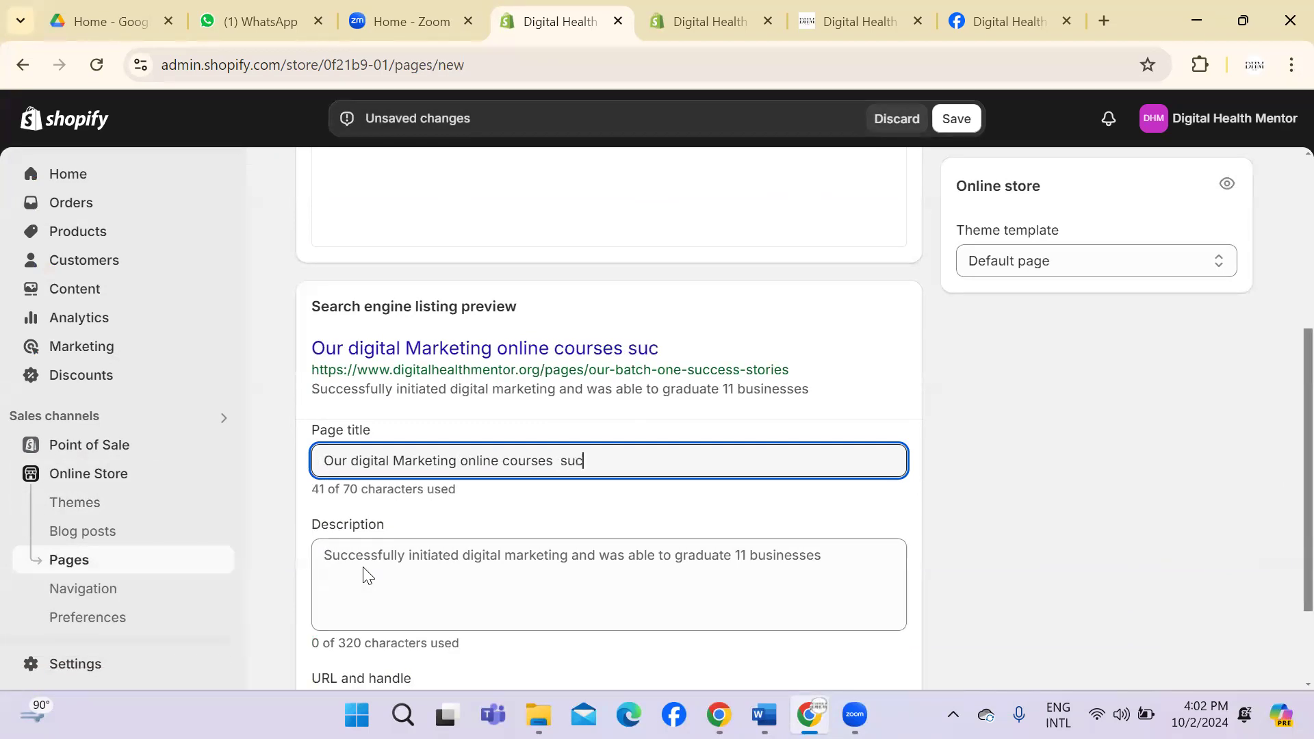
pyautogui.write('cess stories')
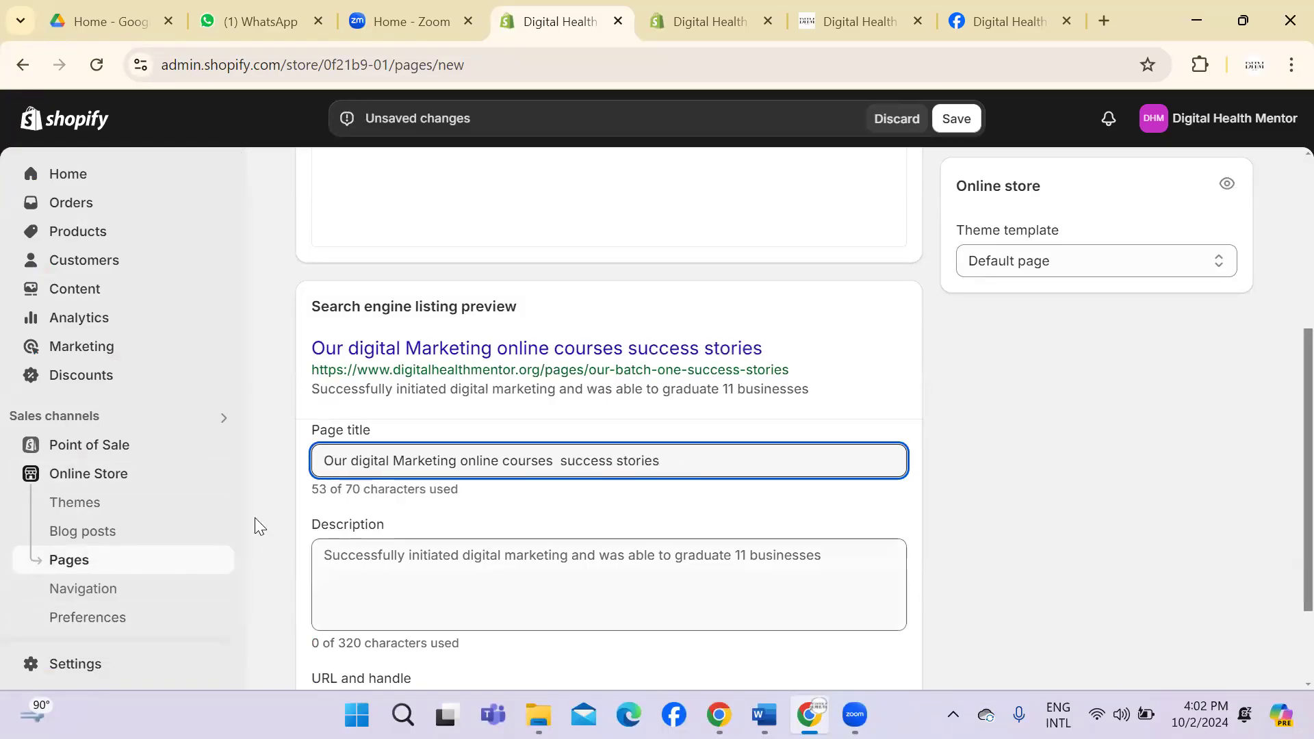
pyautogui.scroll(2, 1284, 479)
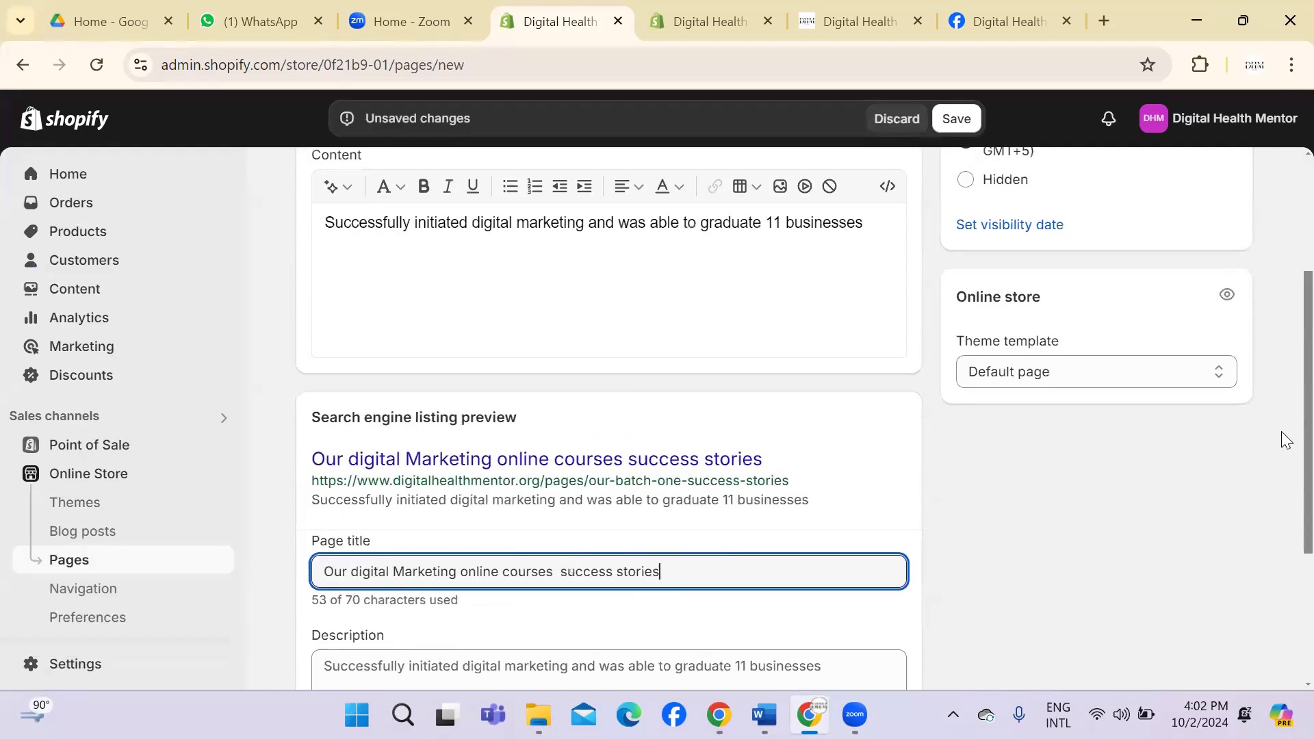
# Step: Assign the our-students theme template to the new Our Batch One Success Stories page and save the page
pyautogui.click(1098, 384)
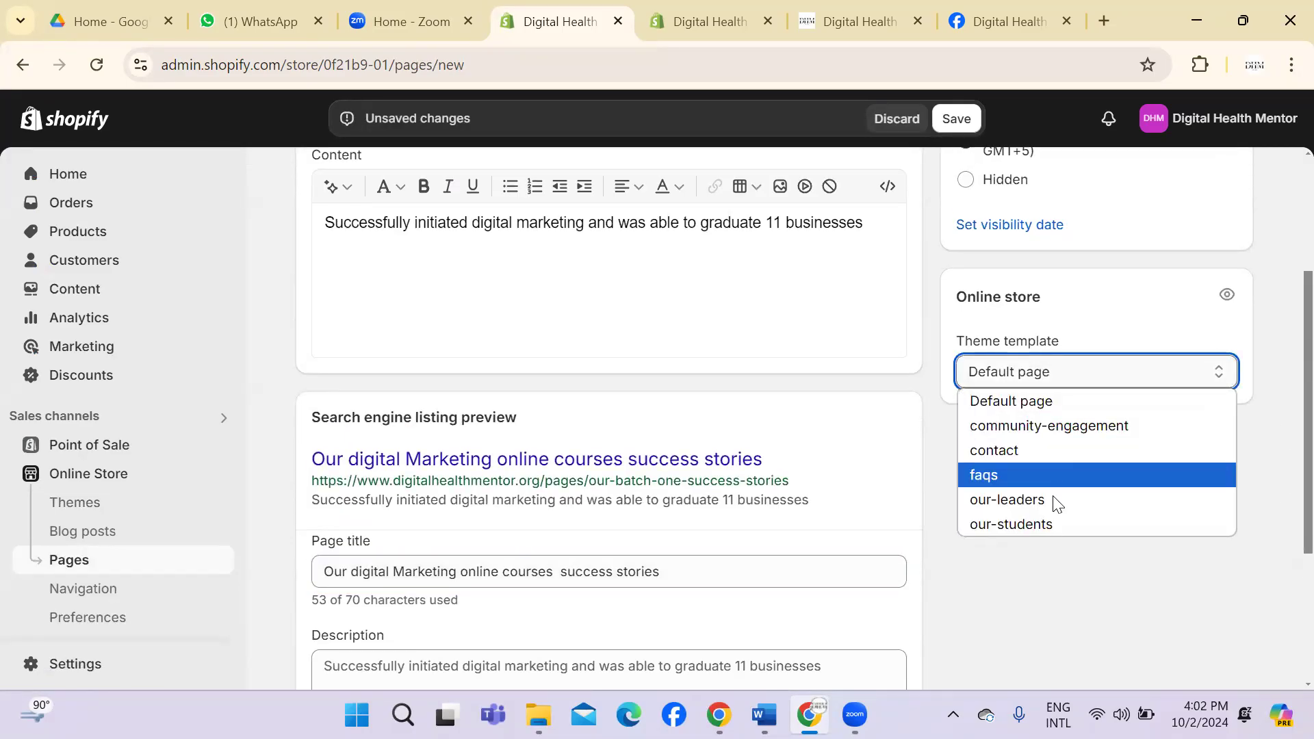
pyautogui.click(1041, 527)
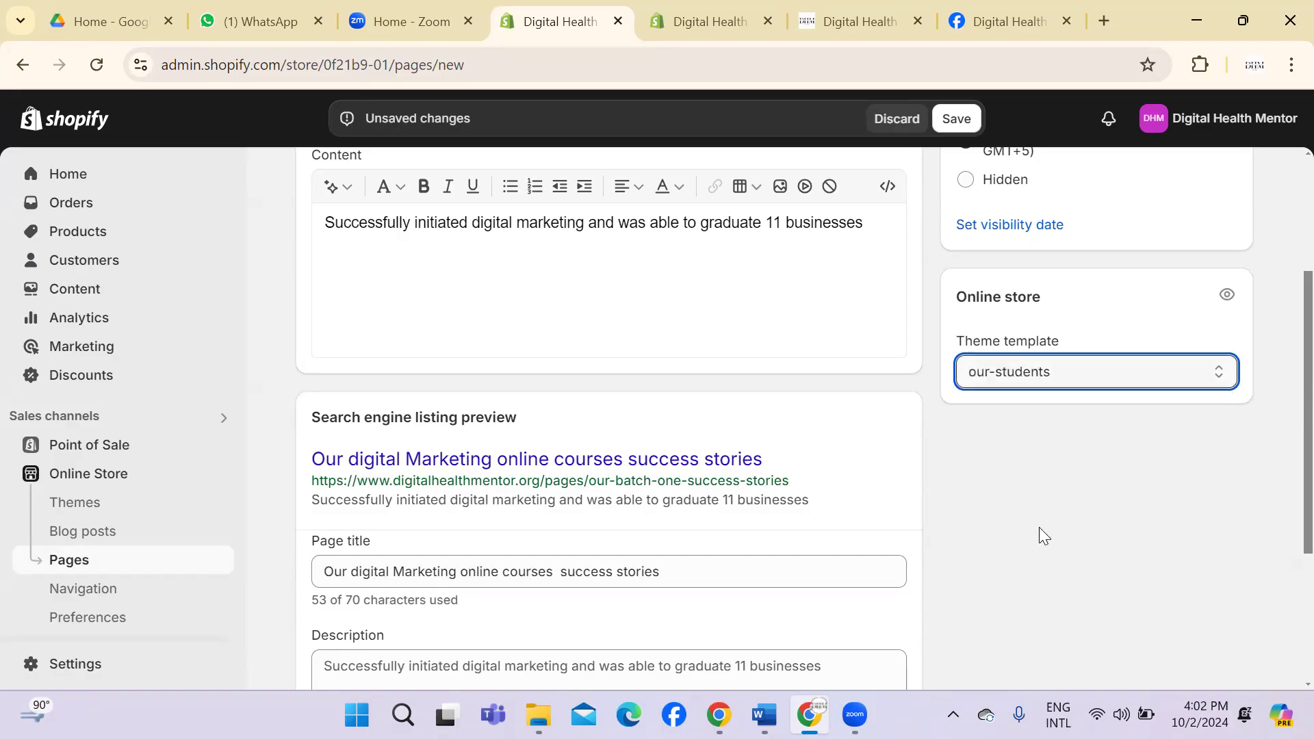
pyautogui.scroll(1, 1286, 305)
pyautogui.scroll(3, 1287, 305)
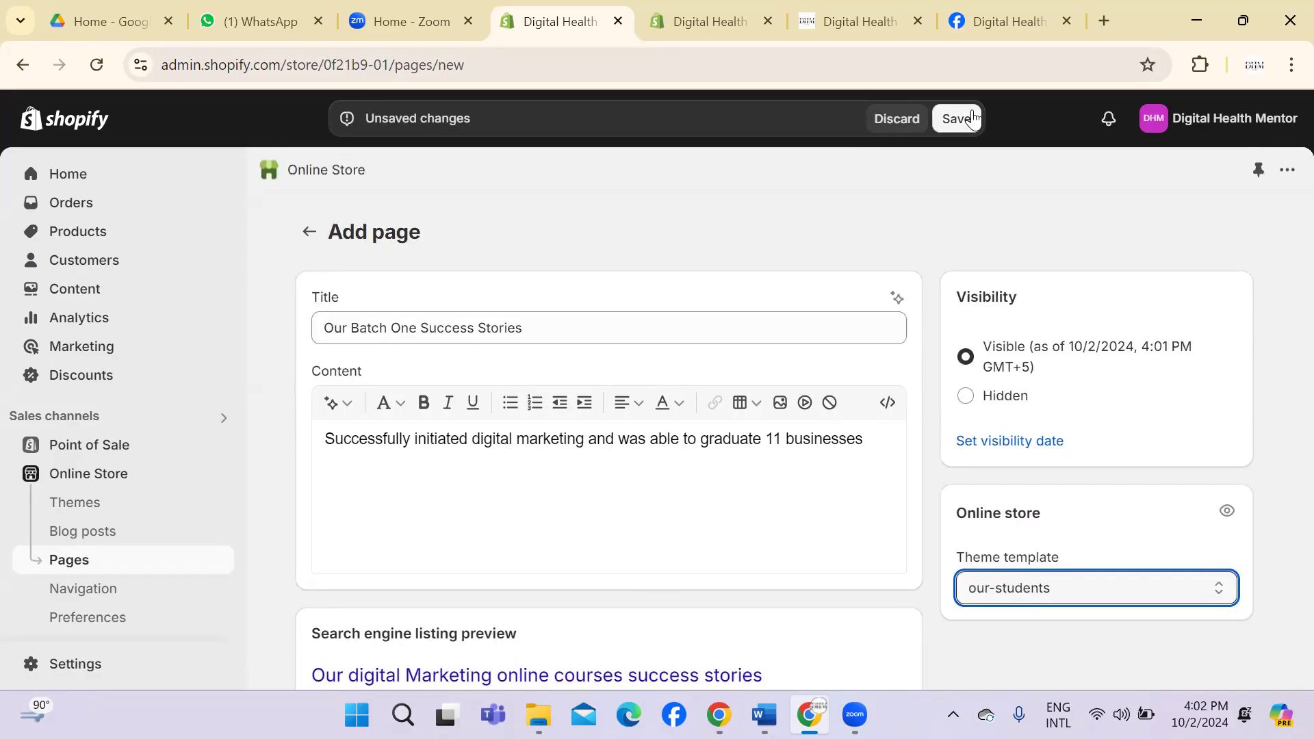
pyautogui.click(956, 119)
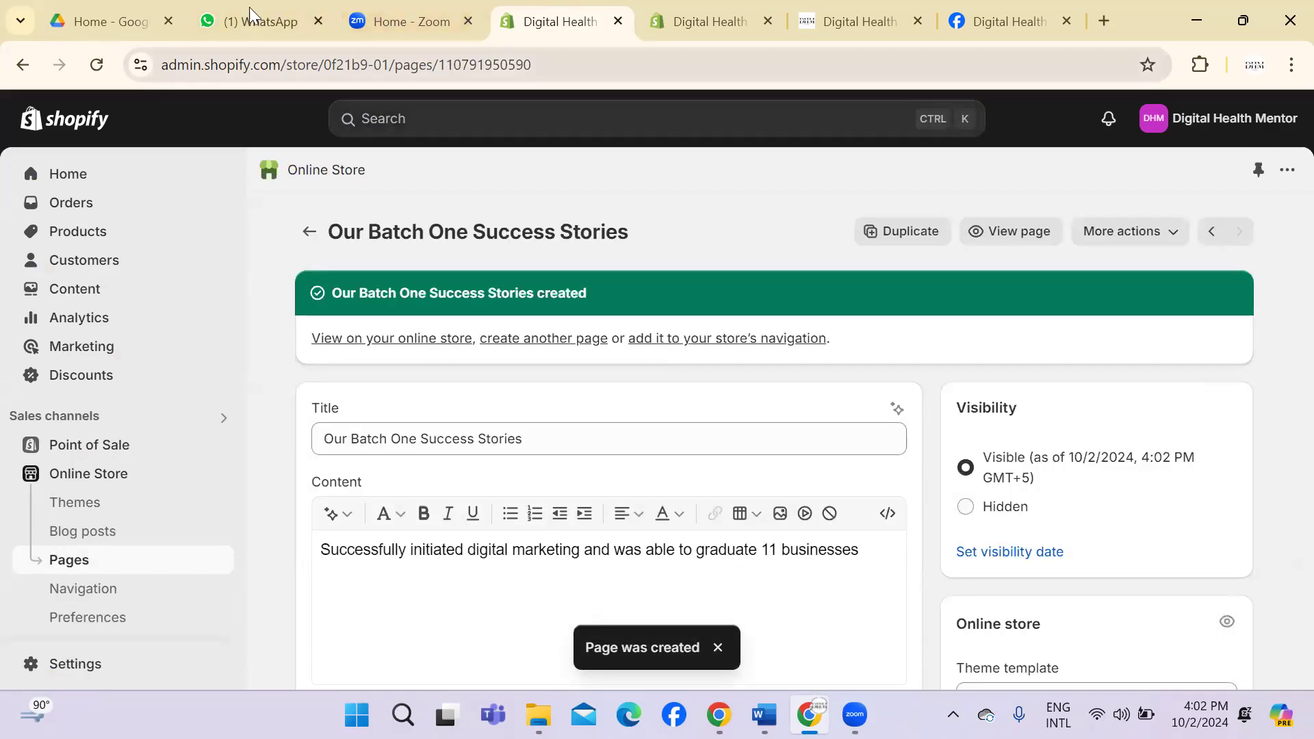
# Step: Switch to the other Shopify admin tab and open the current Refresh theme for customization
pyautogui.click(705, 21)
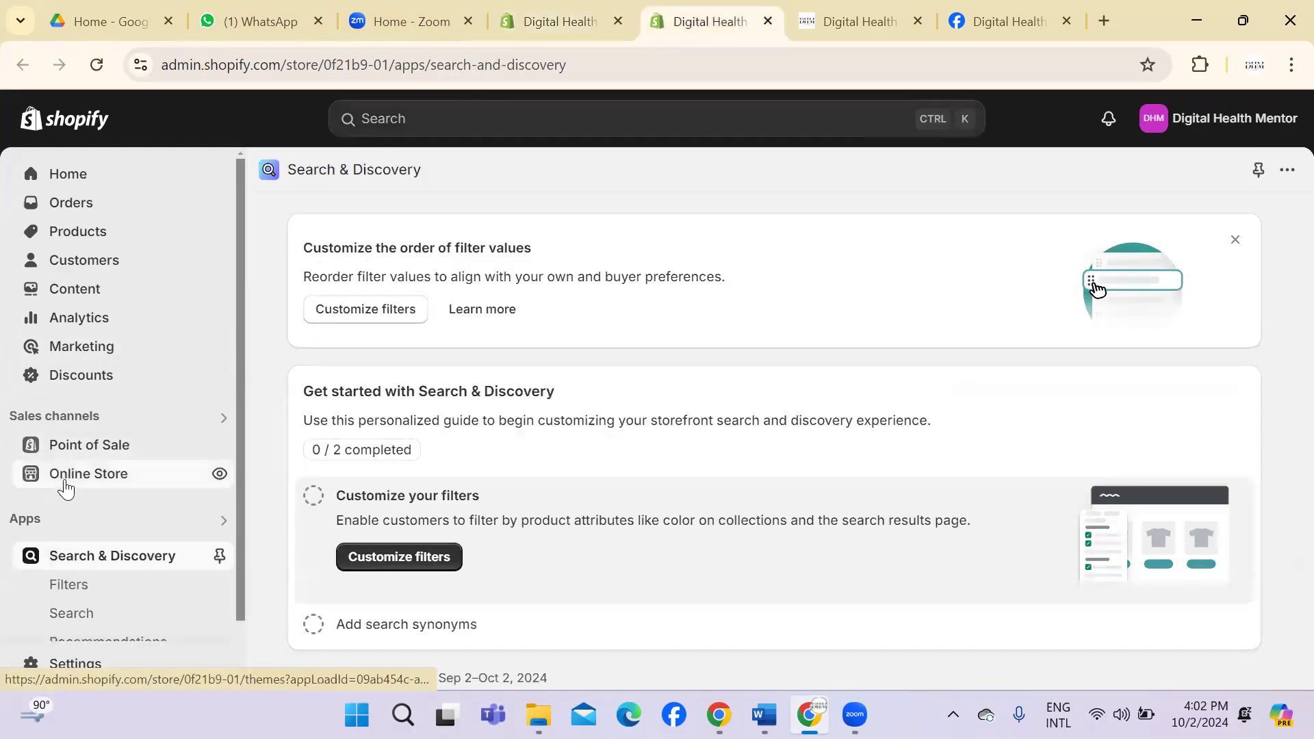
pyautogui.click(68, 476)
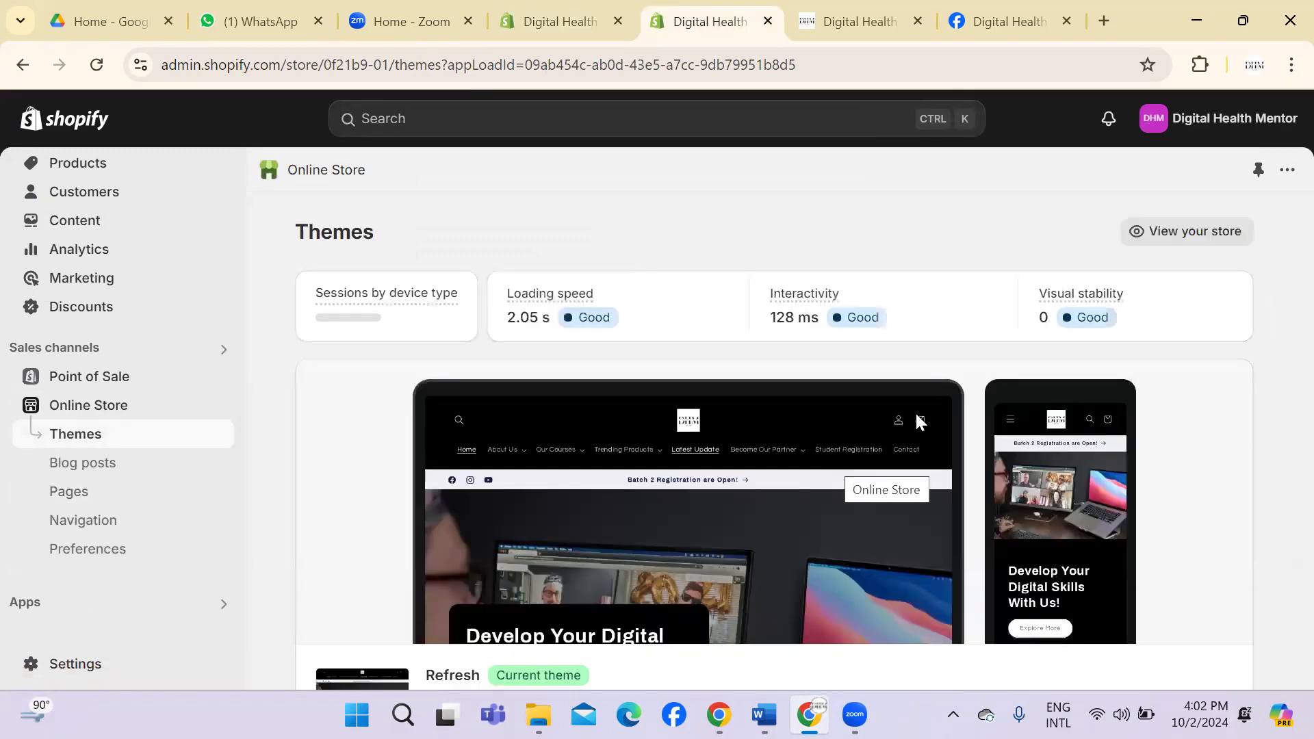
pyautogui.scroll(-5, 1281, 386)
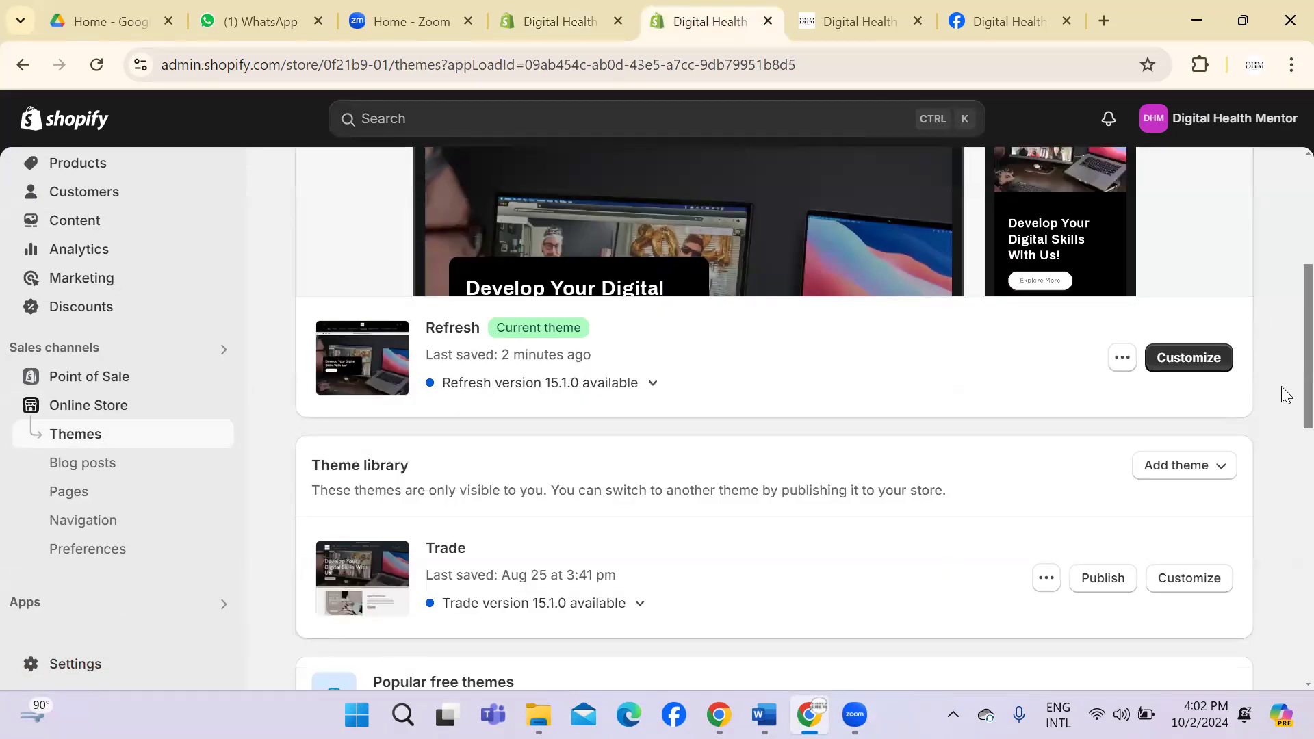
pyautogui.scroll(-2, 1282, 390)
pyautogui.click(1197, 254)
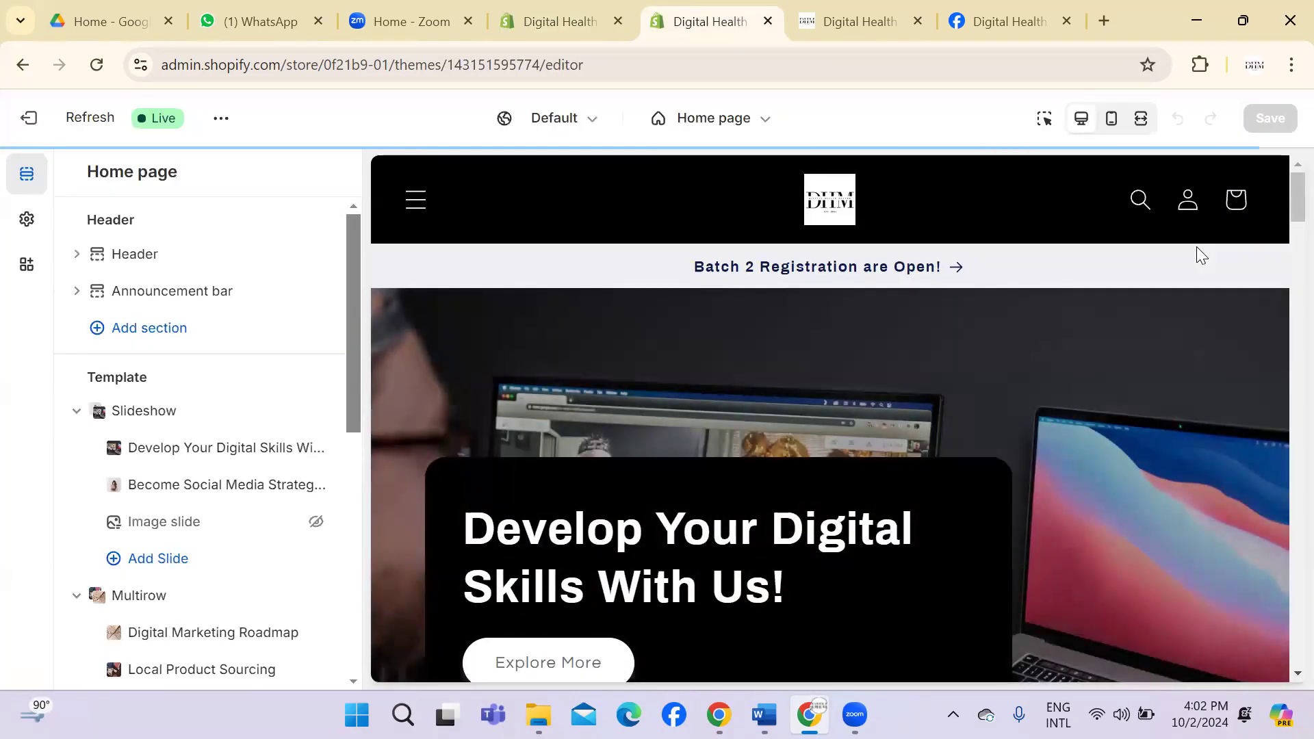
# Step: Load the our-students page template in the theme editor and look over its preview
pyautogui.moveTo(348, 338); pyautogui.dragTo(352, 479)
pyautogui.click(750, 132)
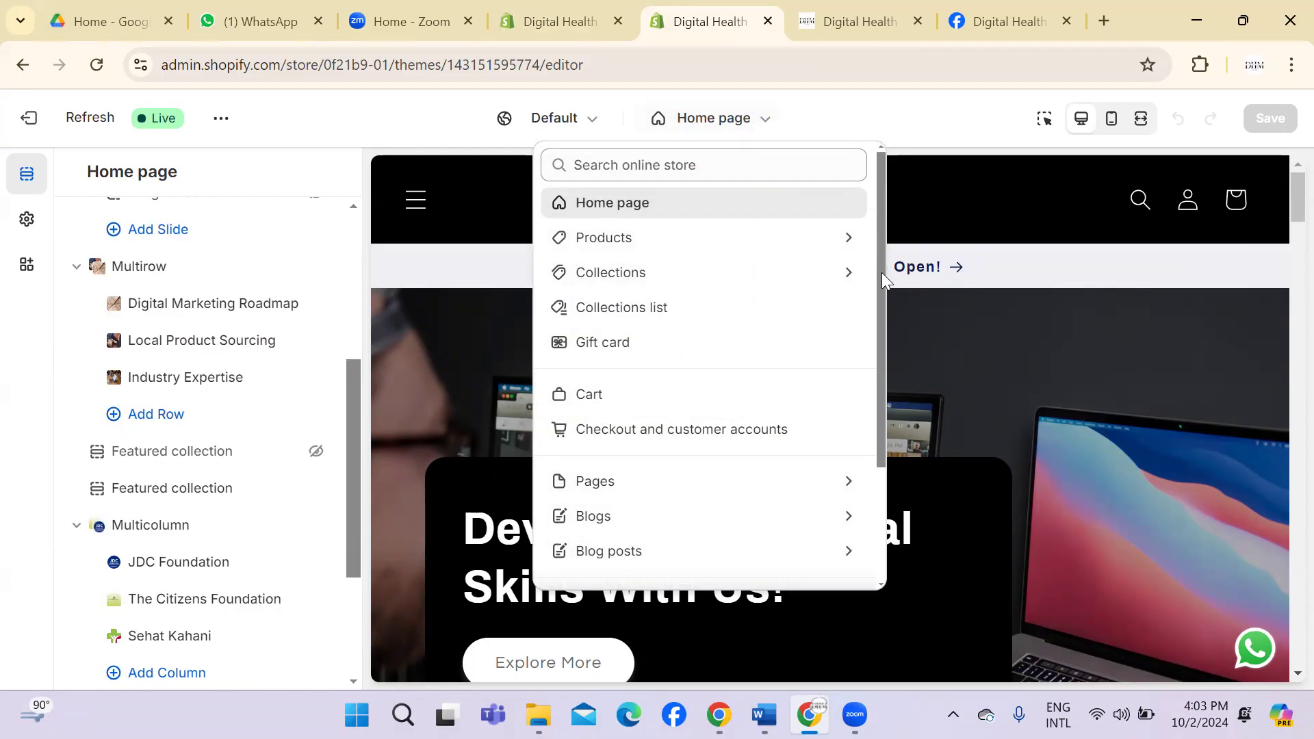
pyautogui.moveTo(880, 268); pyautogui.dragTo(880, 344)
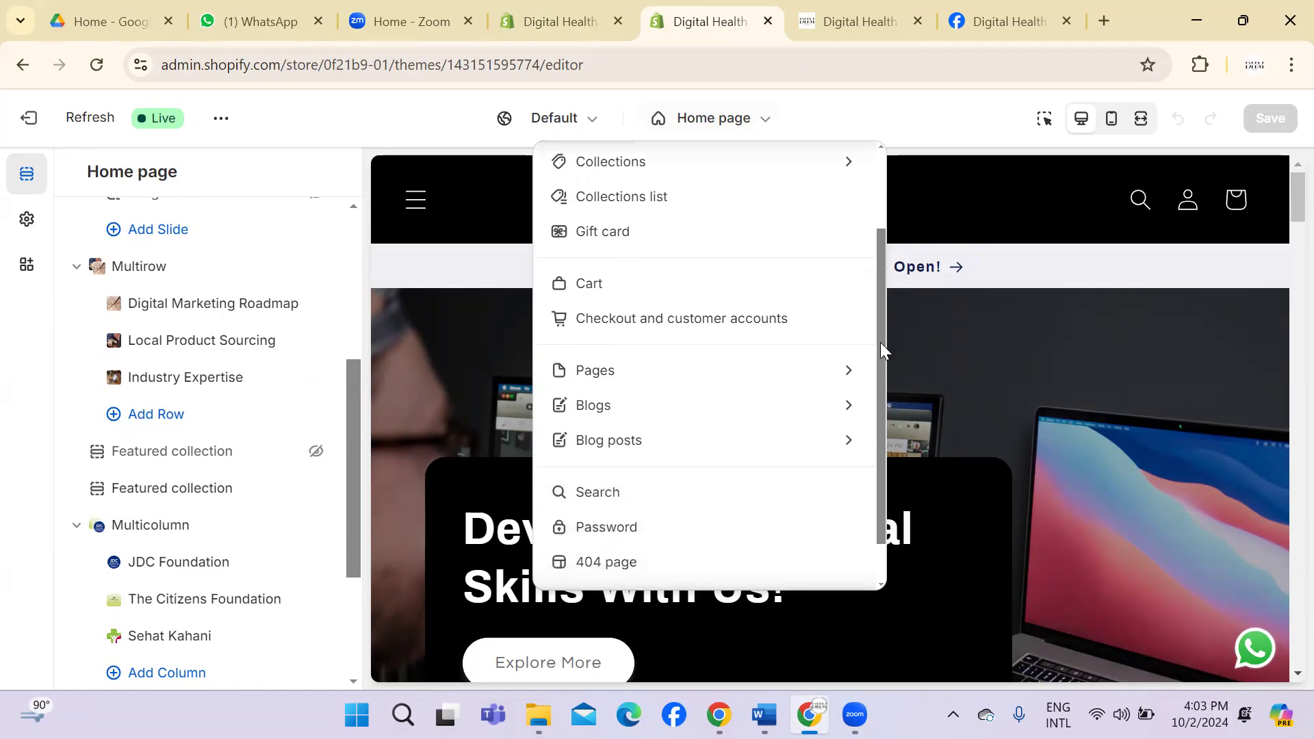
pyautogui.click(847, 377)
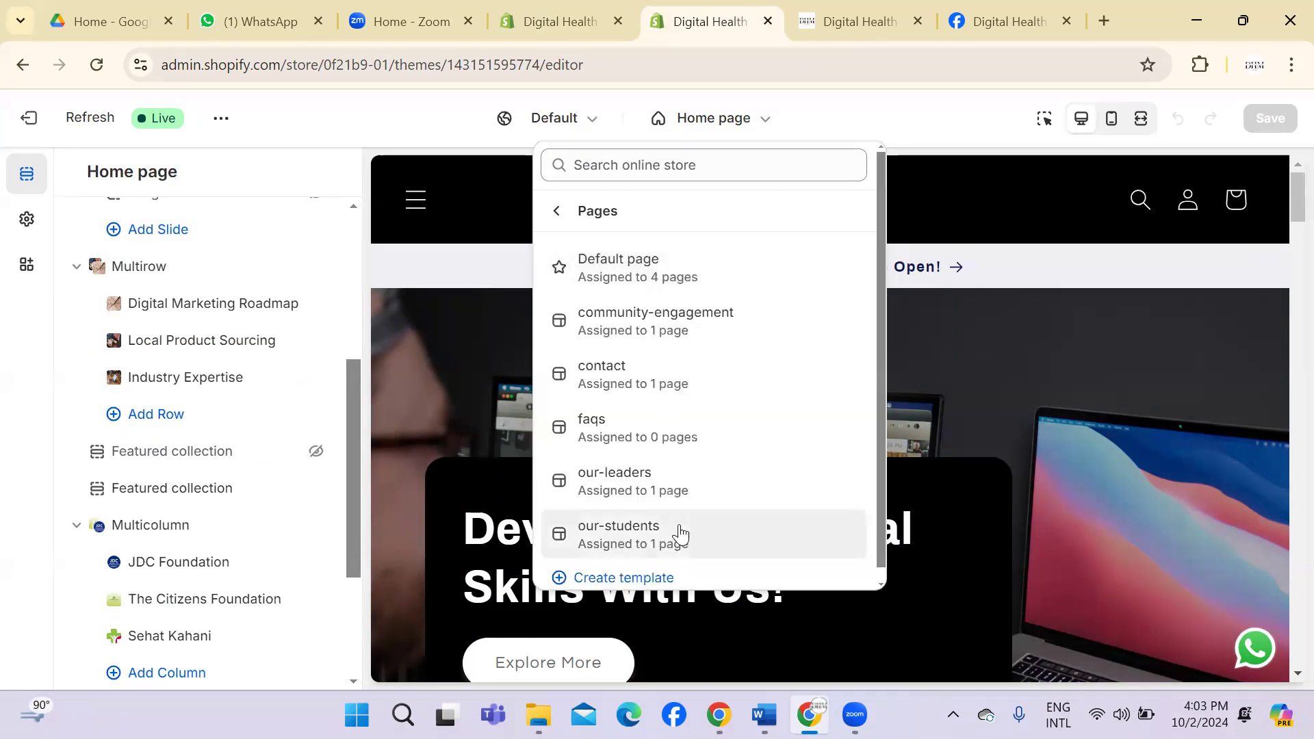
pyautogui.click(668, 544)
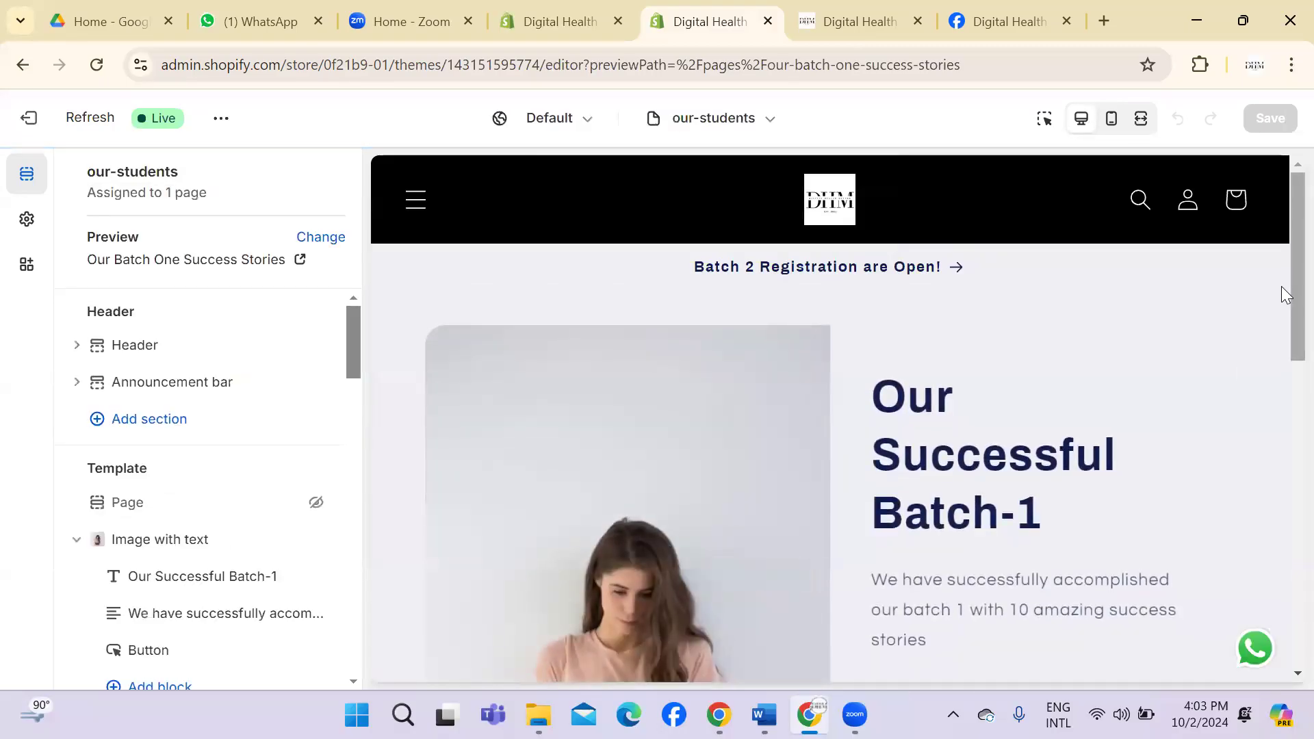
pyautogui.moveTo(1285, 294); pyautogui.dragTo(1282, 404)
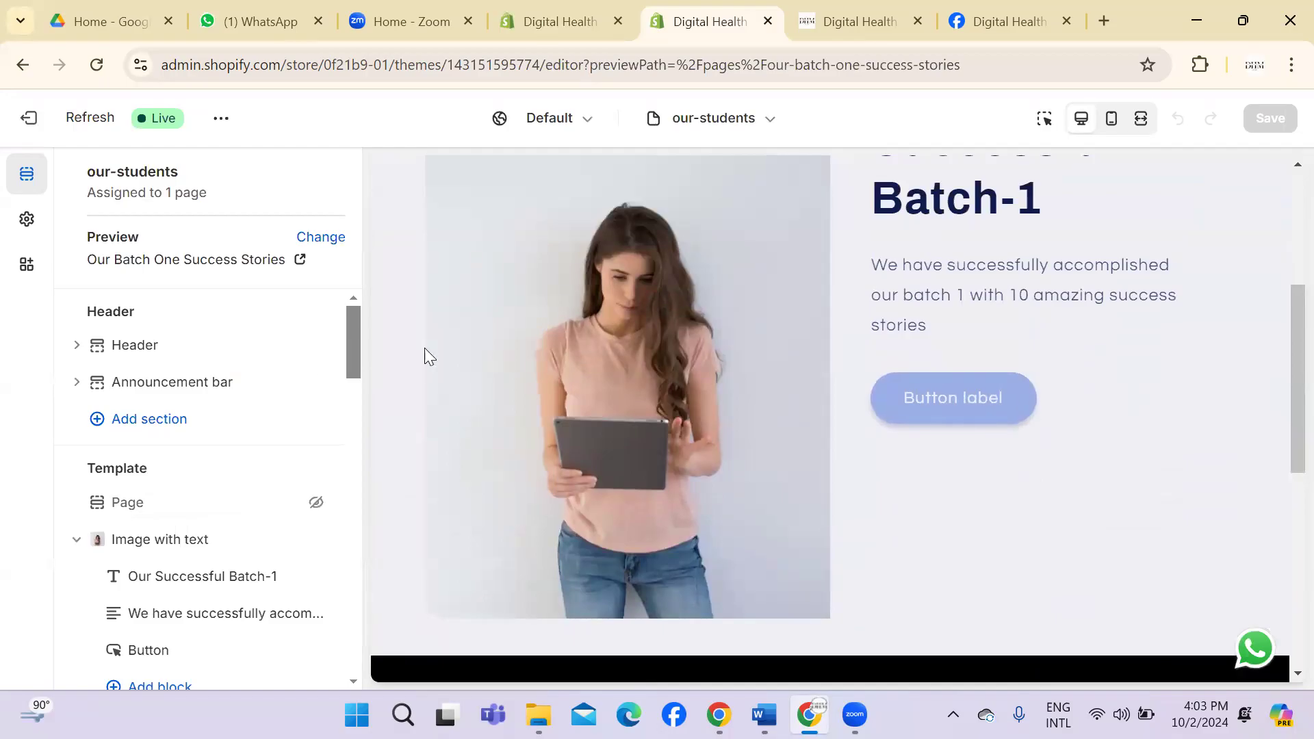
pyautogui.moveTo(1285, 315)
pyautogui.mouseDown()
pyautogui.moveTo(1283, 143)
pyautogui.moveTo(1290, 308)
pyautogui.mouseUp()
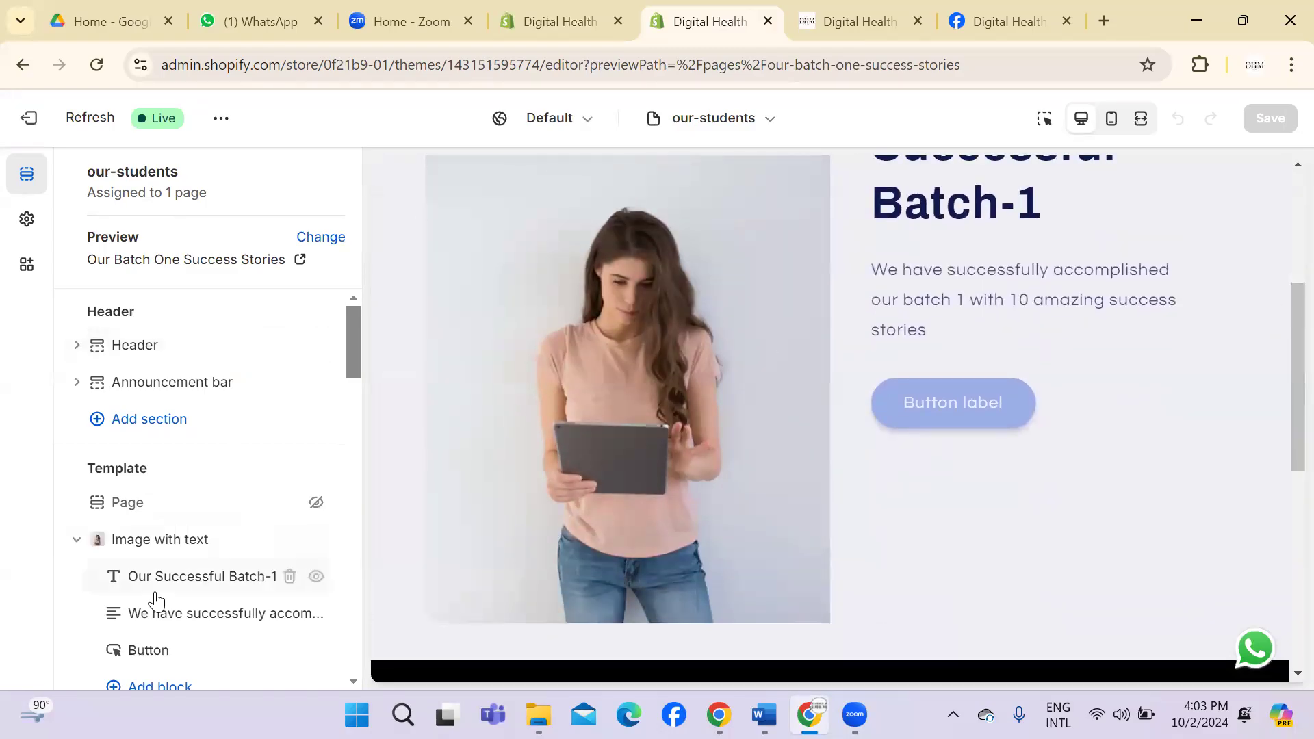
# Step: Link the Image with text section's button to the Our Batch One Success Stories page, save the template and test the button
pyautogui.moveTo(350, 352); pyautogui.dragTo(363, 387)
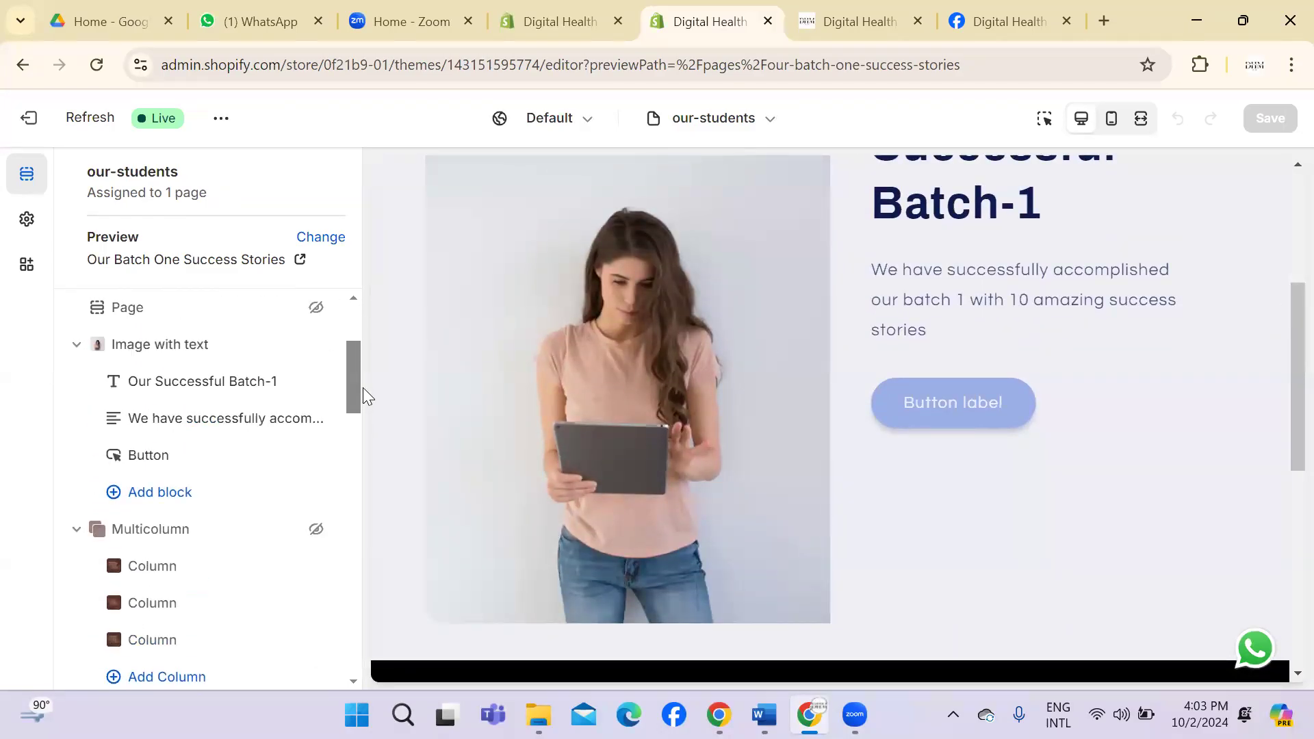
pyautogui.click(167, 457)
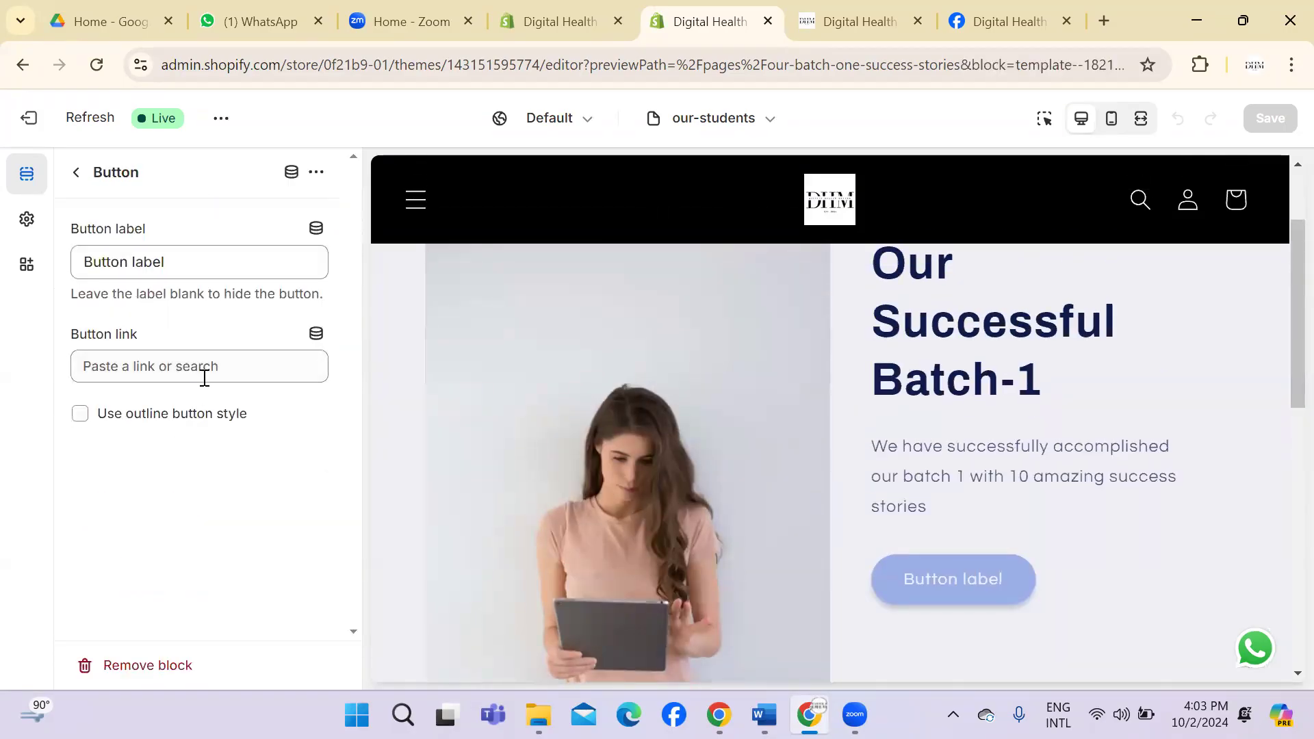
pyautogui.click(204, 376)
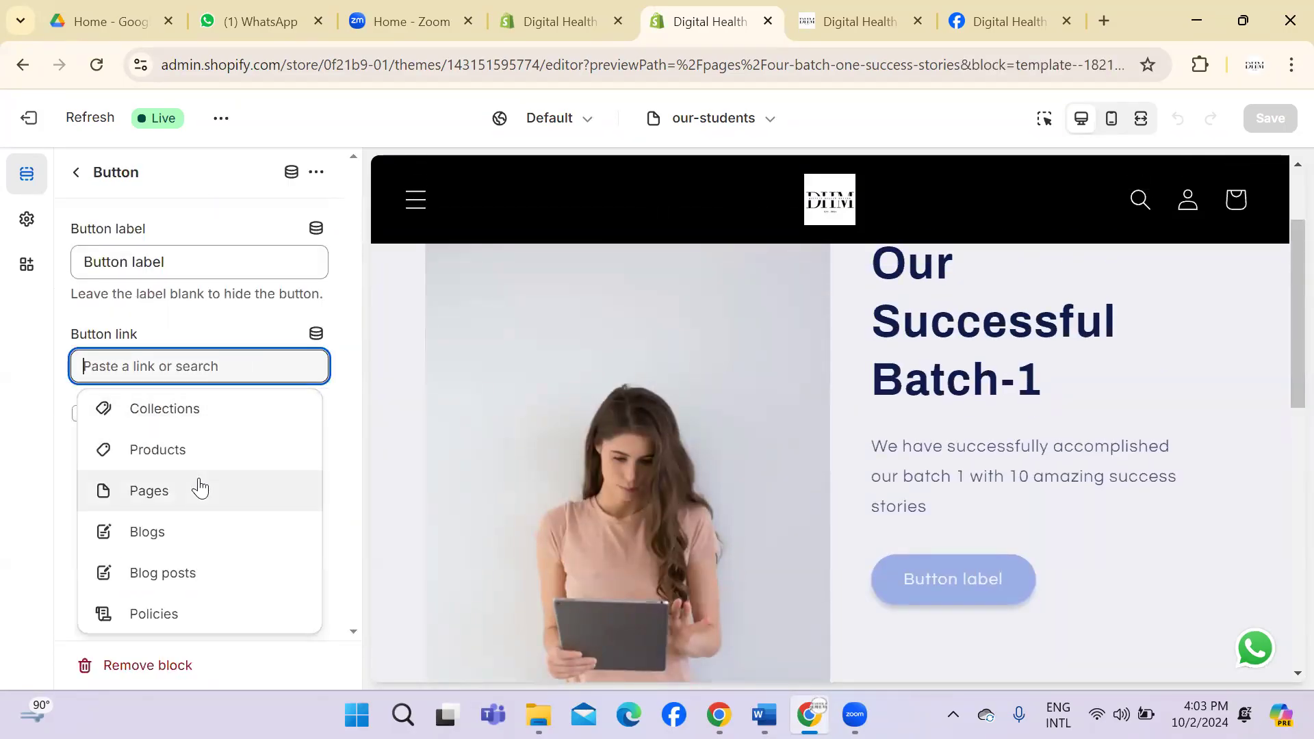
pyautogui.click(200, 488)
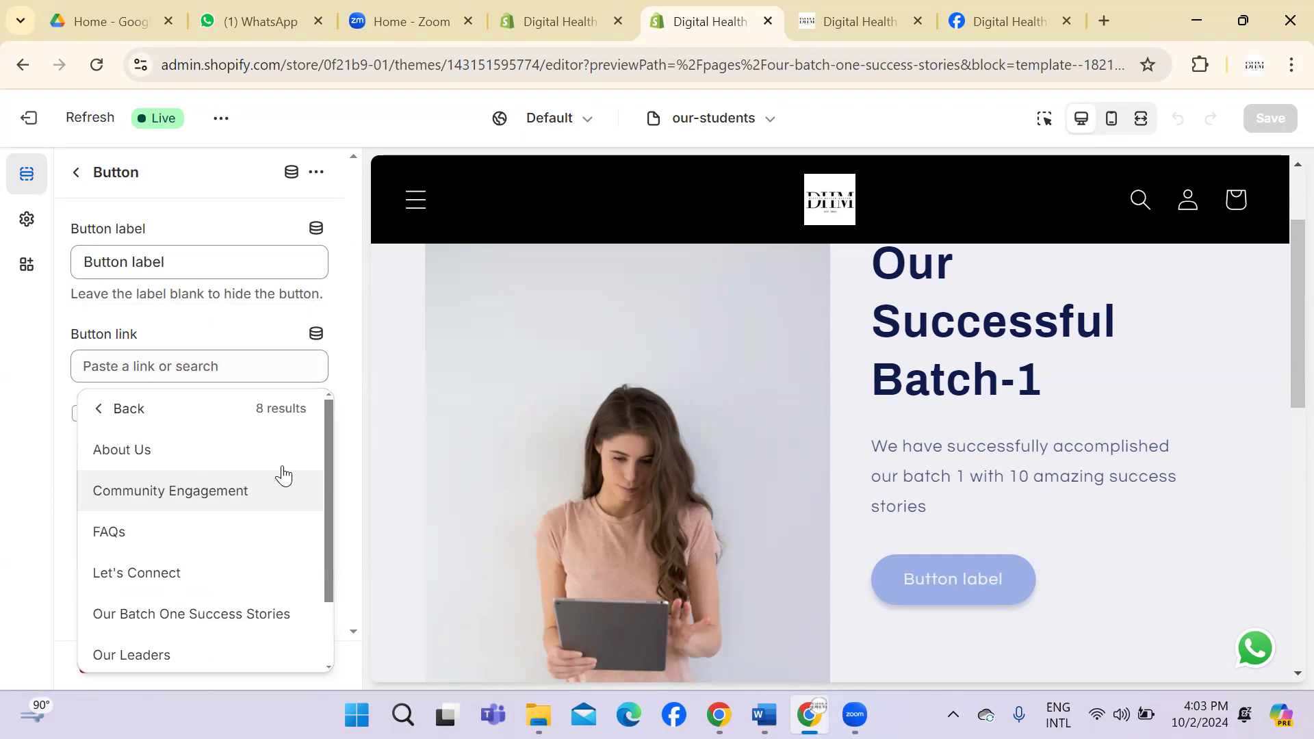
pyautogui.moveTo(326, 423); pyautogui.dragTo(325, 534)
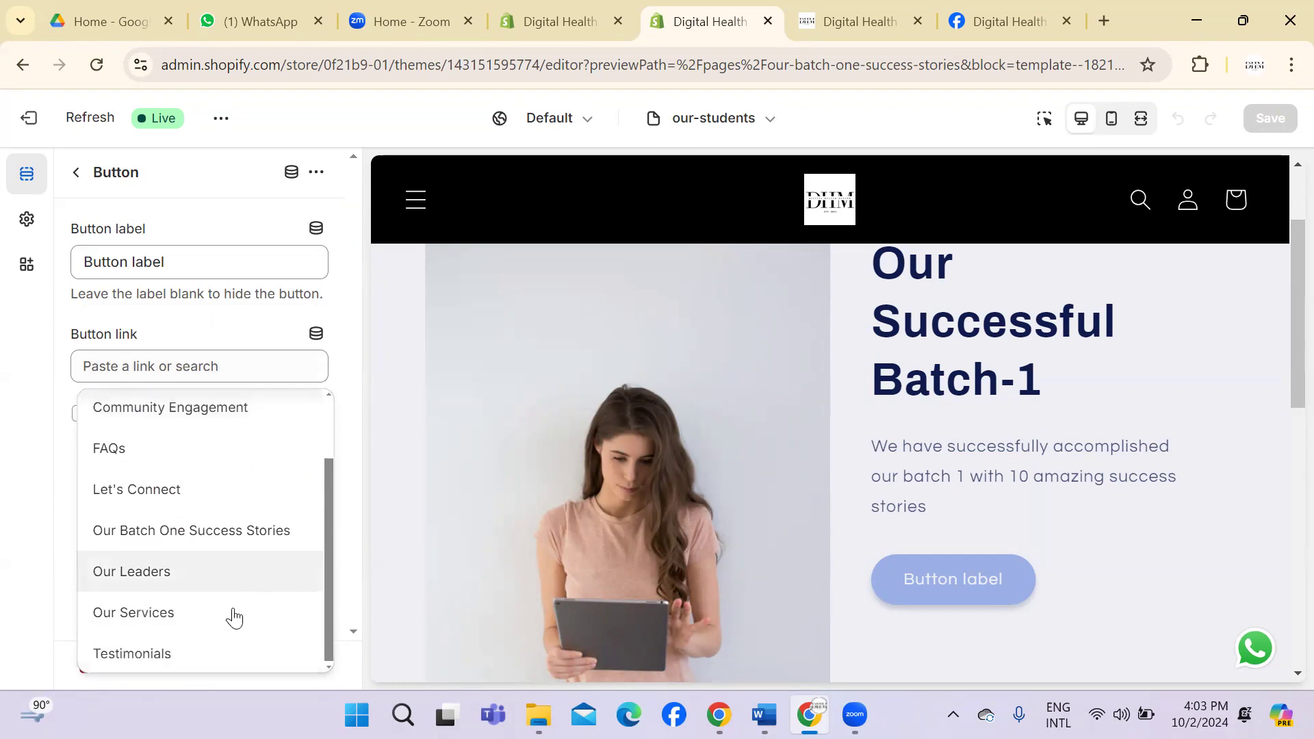
pyautogui.click(303, 537)
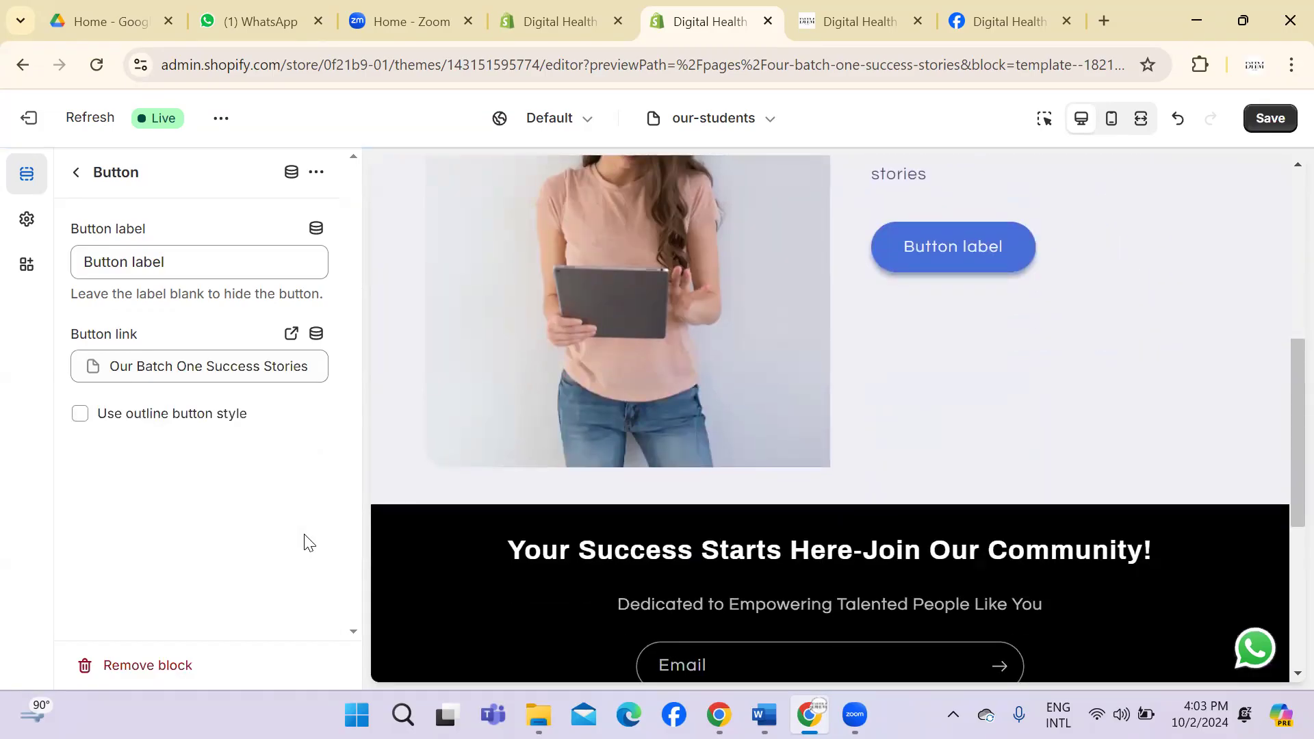
pyautogui.click(1267, 120)
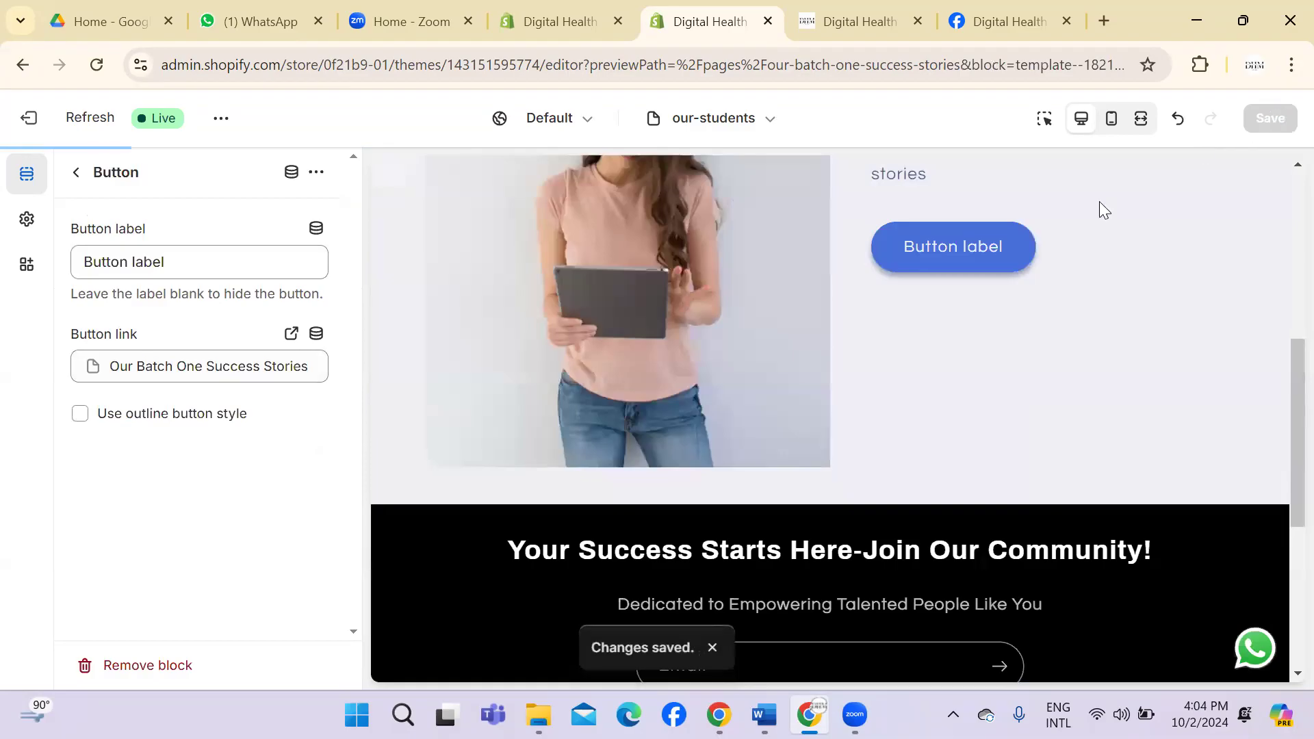
pyautogui.click(975, 253)
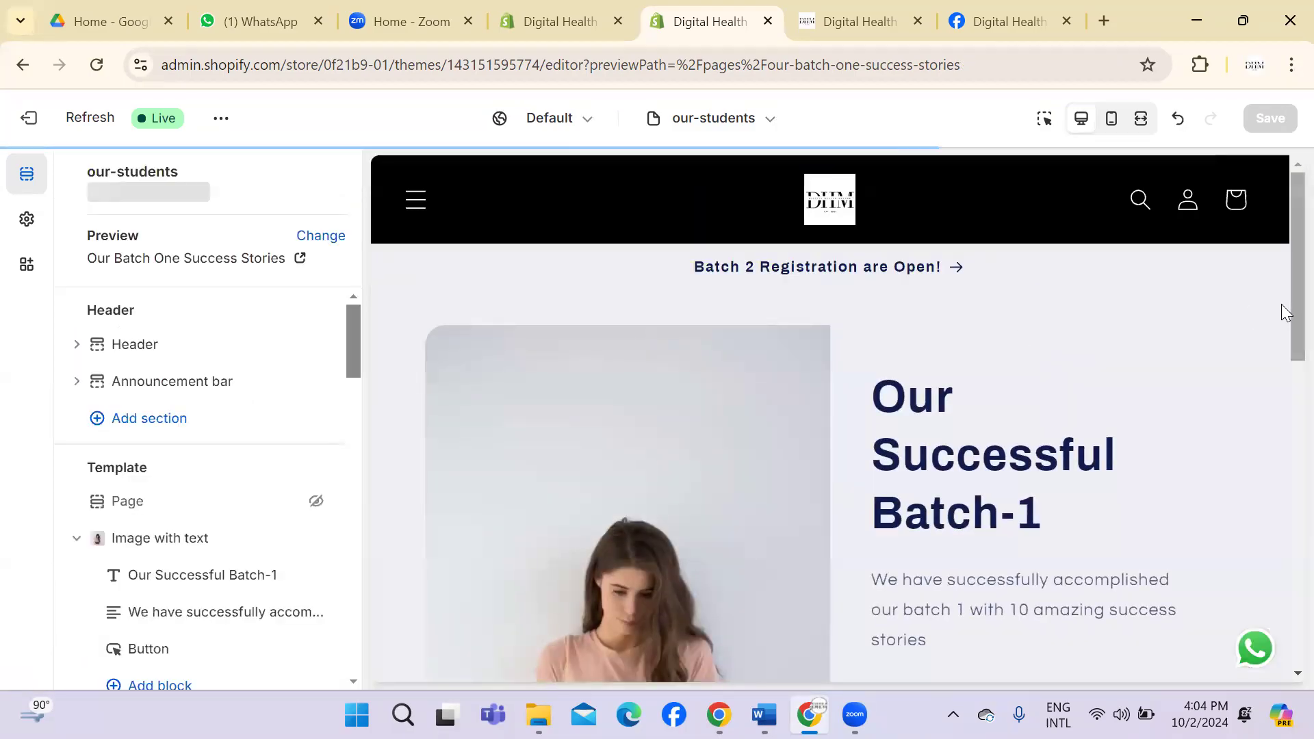
pyautogui.moveTo(1281, 240); pyautogui.dragTo(1282, 152)
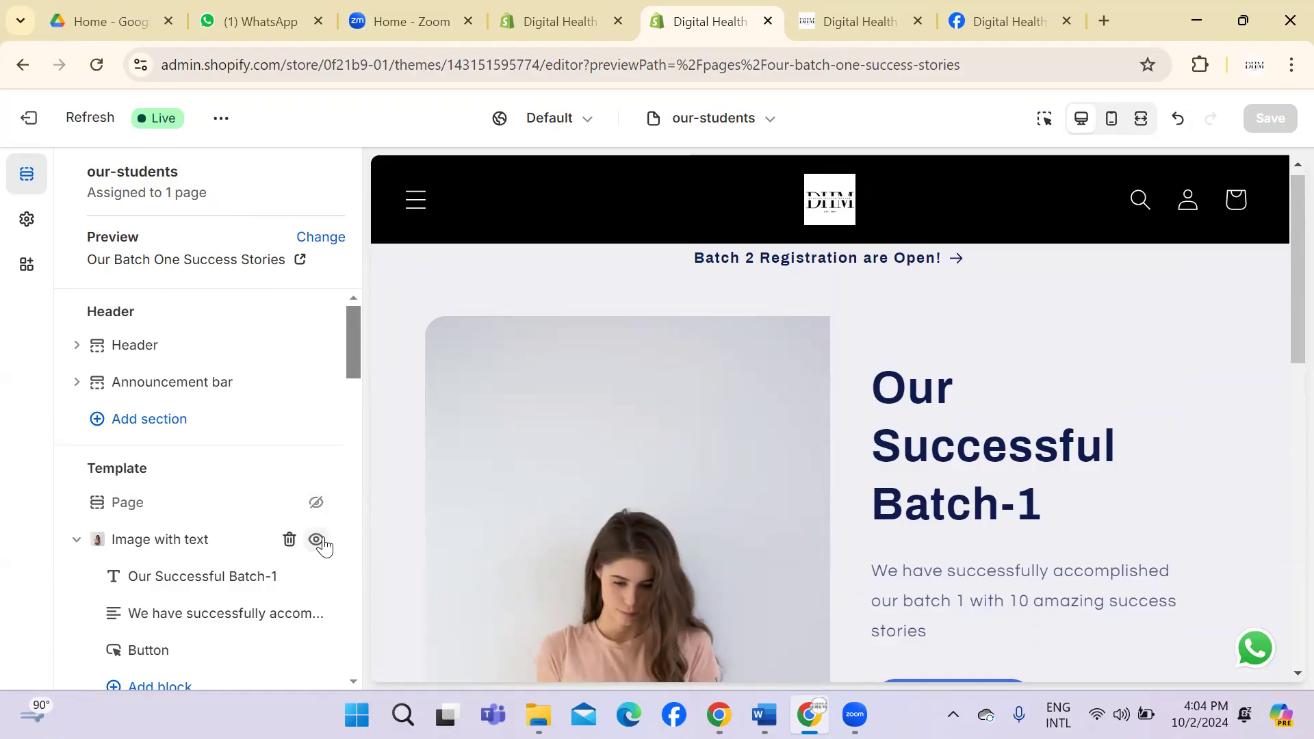
# Step: Make the hidden Page section visible in the our-students template and review its title and content in the preview
pyautogui.click(316, 540)
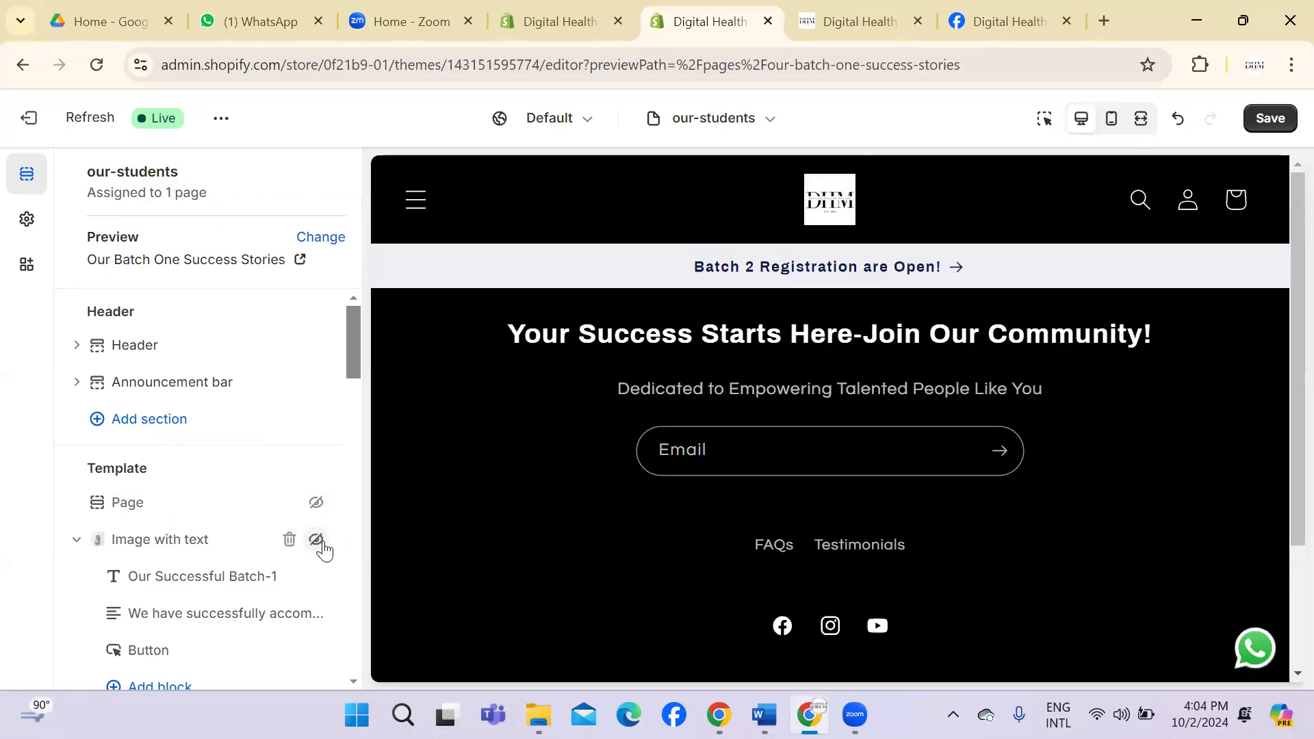
pyautogui.click(316, 540)
pyautogui.click(316, 503)
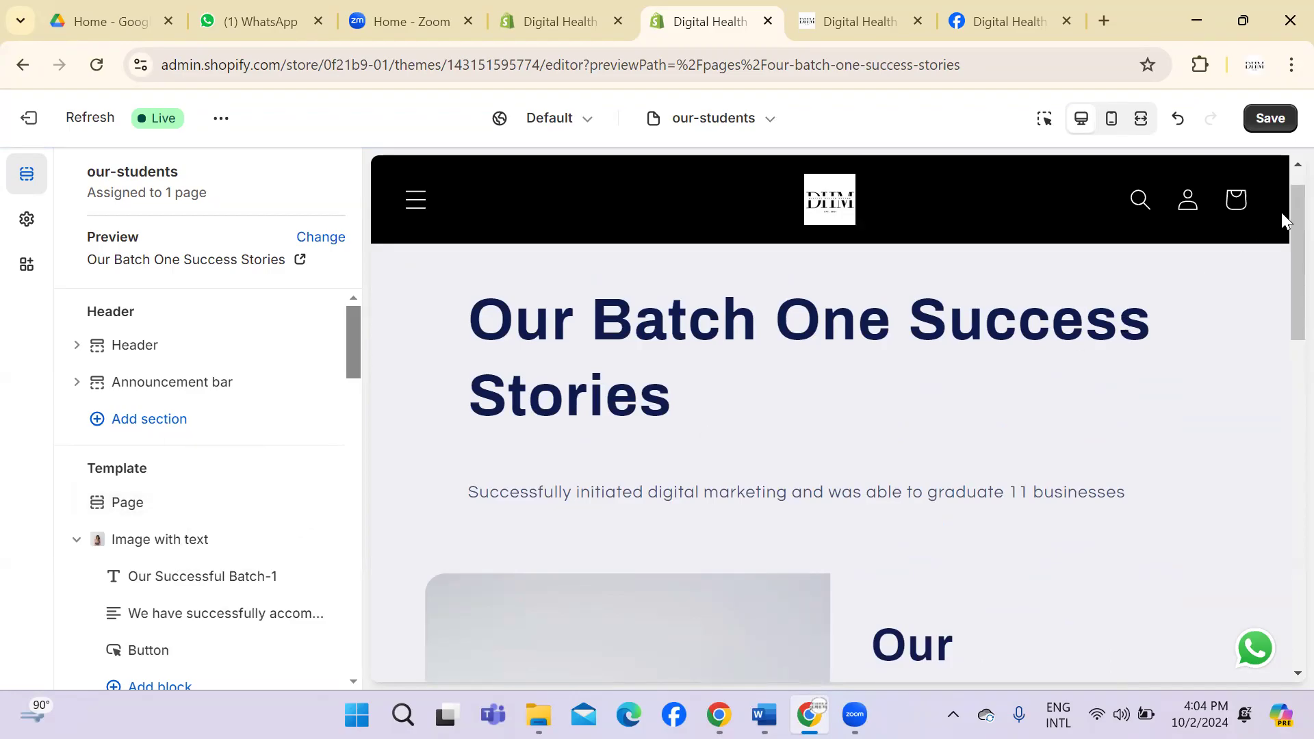
pyautogui.moveTo(1284, 219); pyautogui.dragTo(1286, 263)
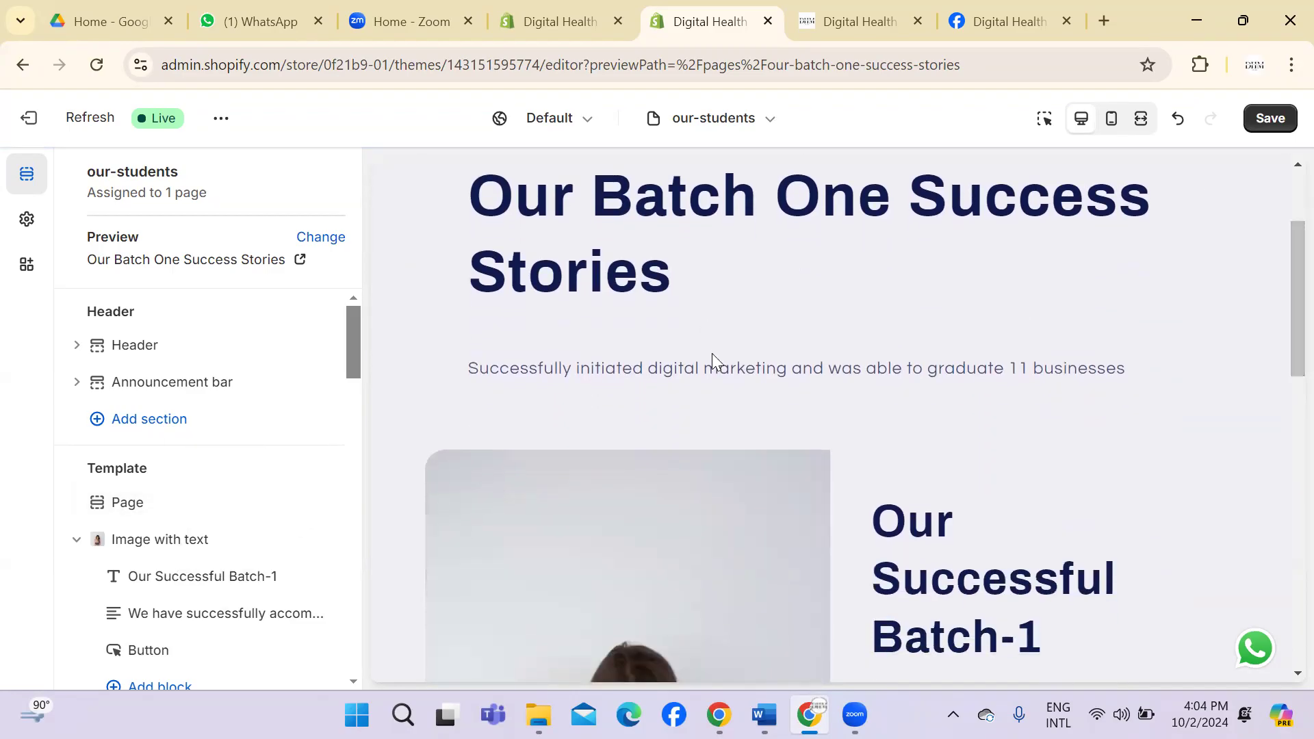
pyautogui.moveTo(468, 374); pyautogui.dragTo(1073, 431)
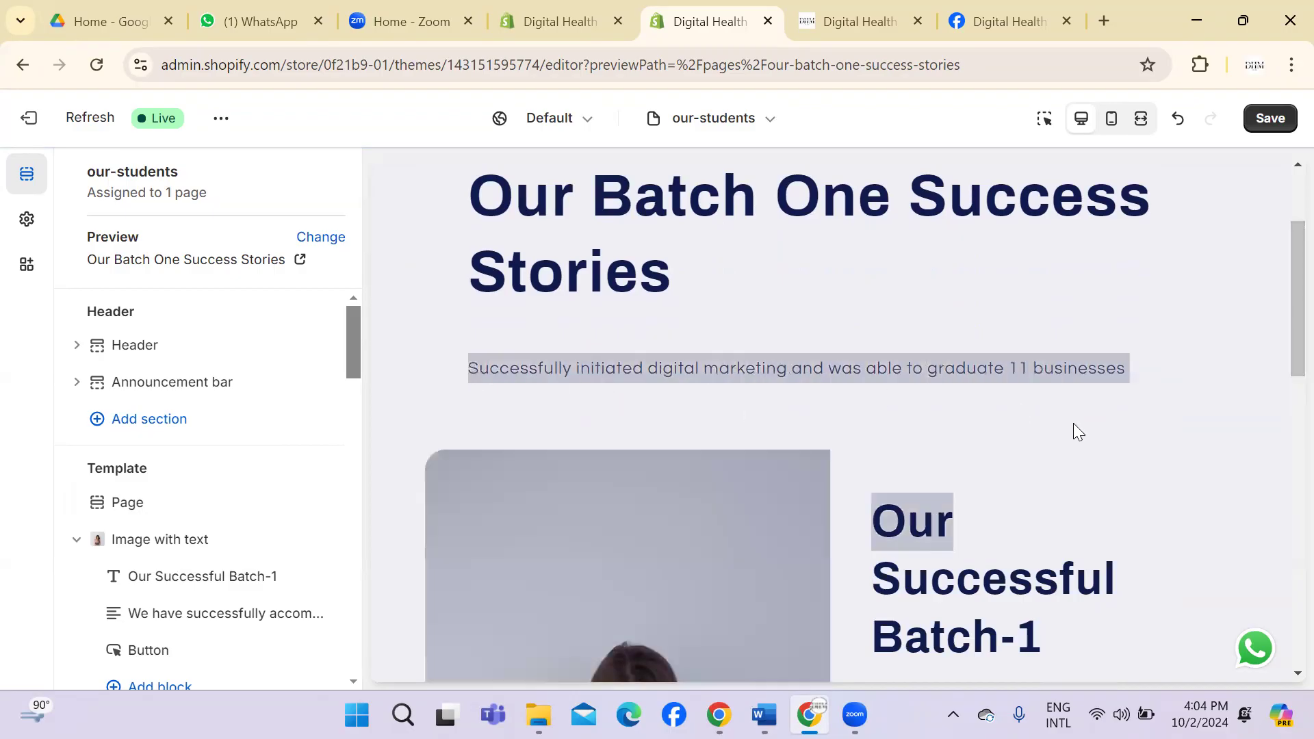
pyautogui.moveTo(1283, 355); pyautogui.dragTo(1284, 286)
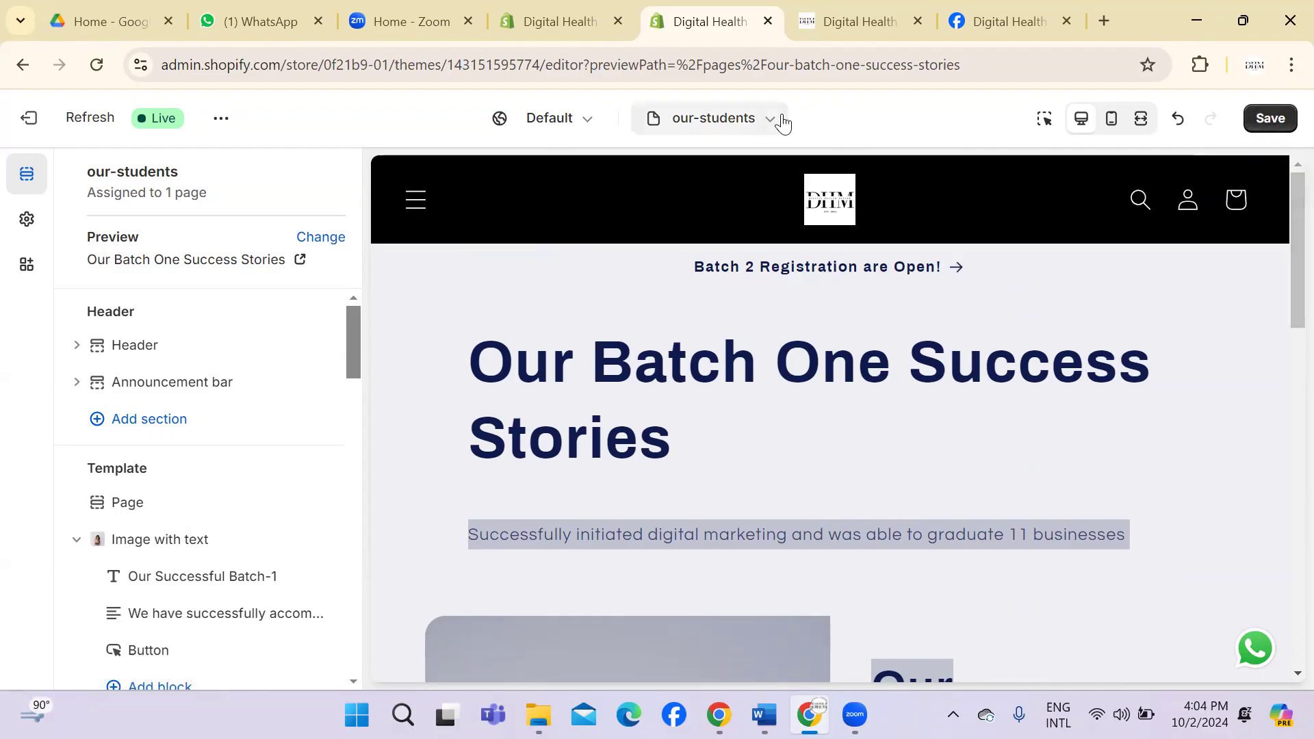
pyautogui.click(783, 123)
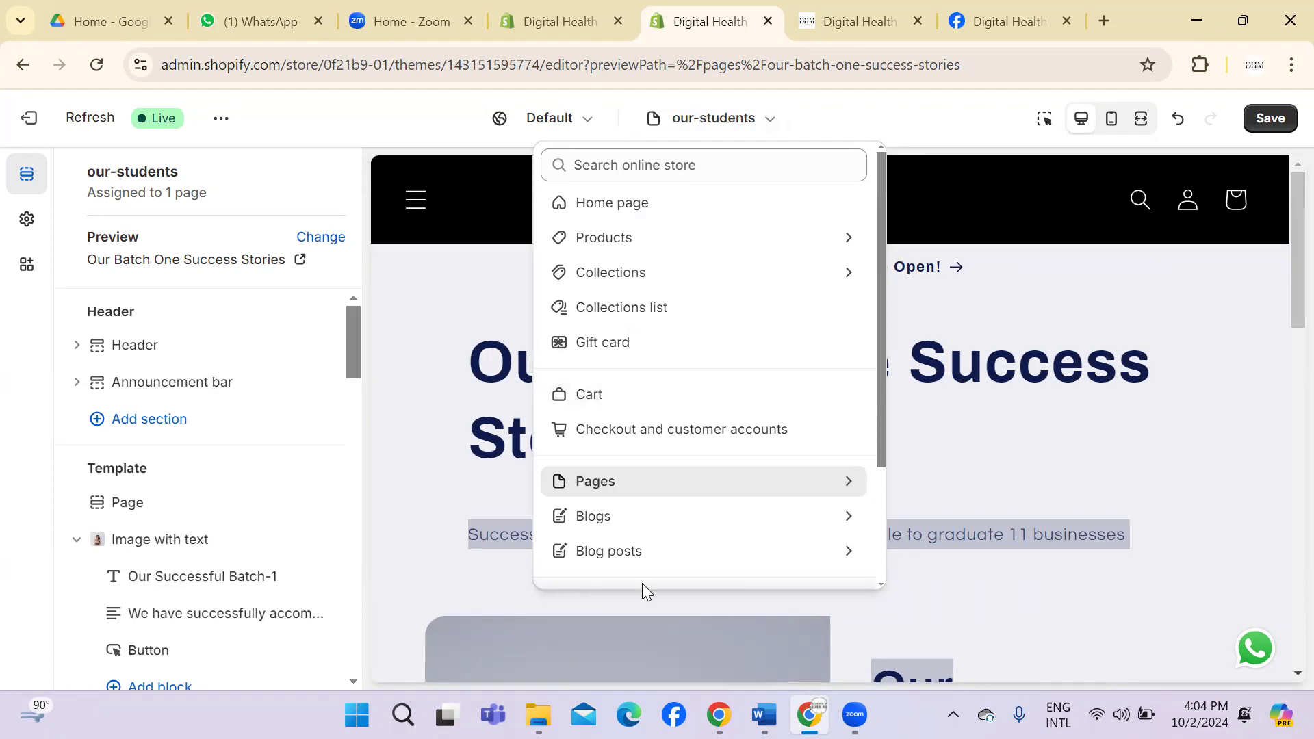
pyautogui.click(551, 609)
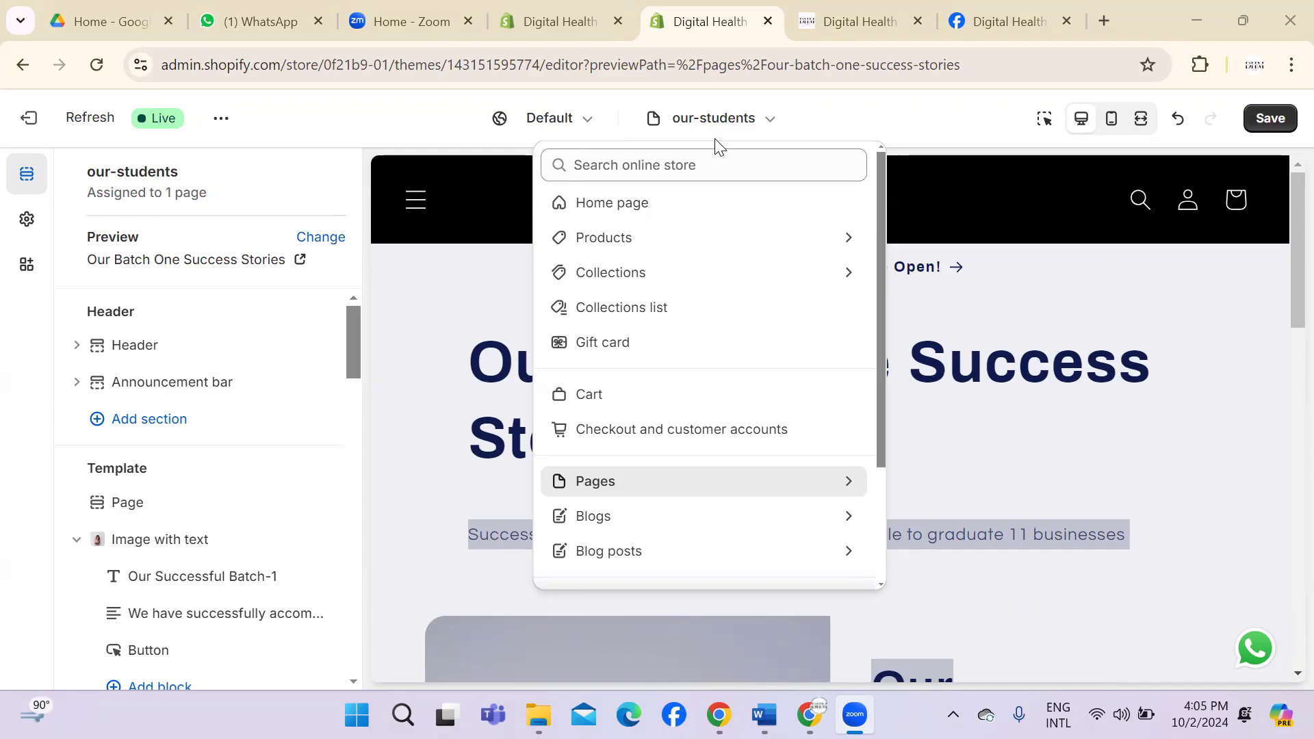
pyautogui.click(441, 433)
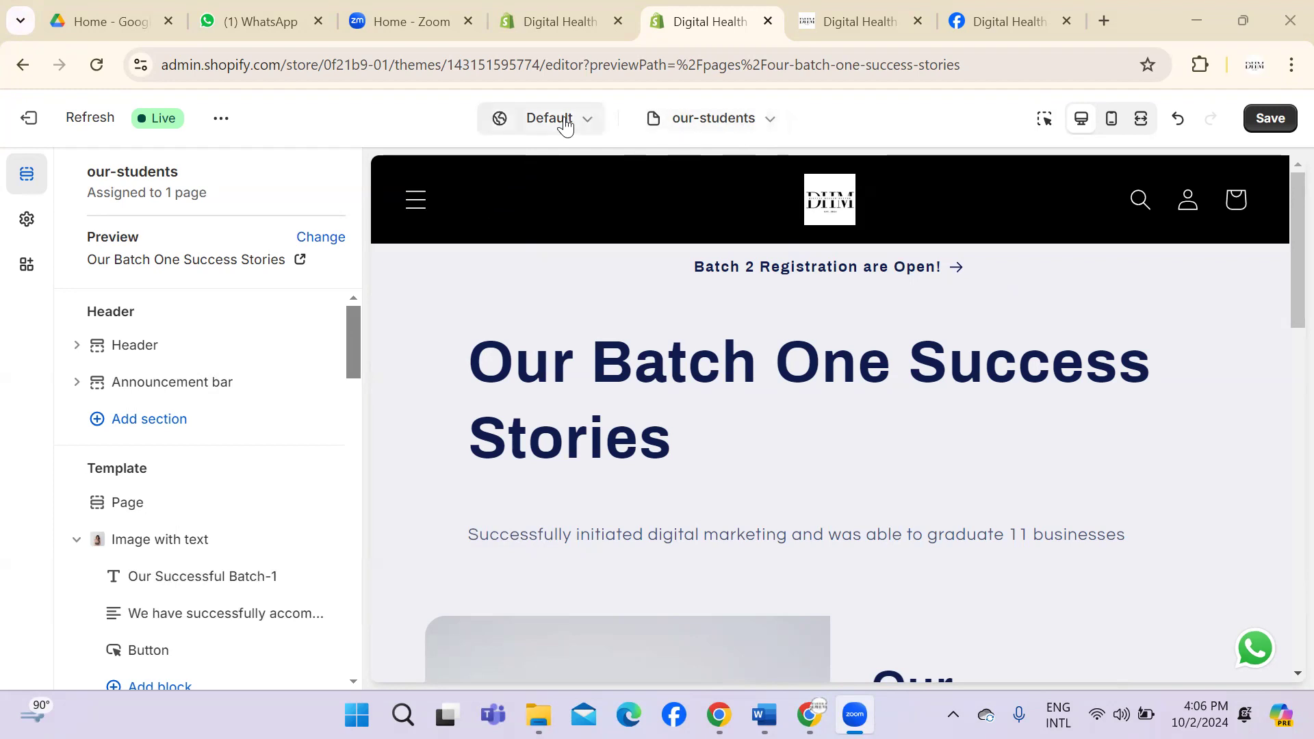
# Step: Review the available page templates and the form for creating a new one, cancelling without creating anything
pyautogui.click(742, 134)
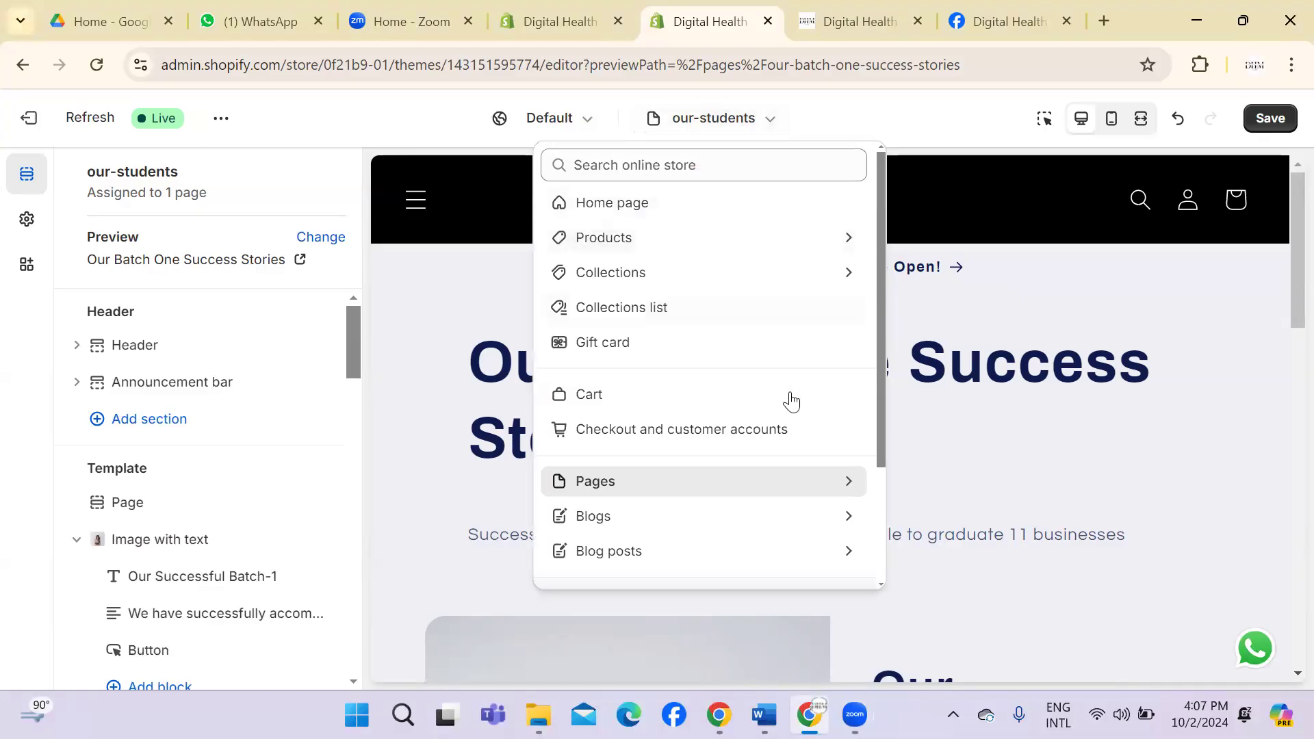
pyautogui.click(805, 497)
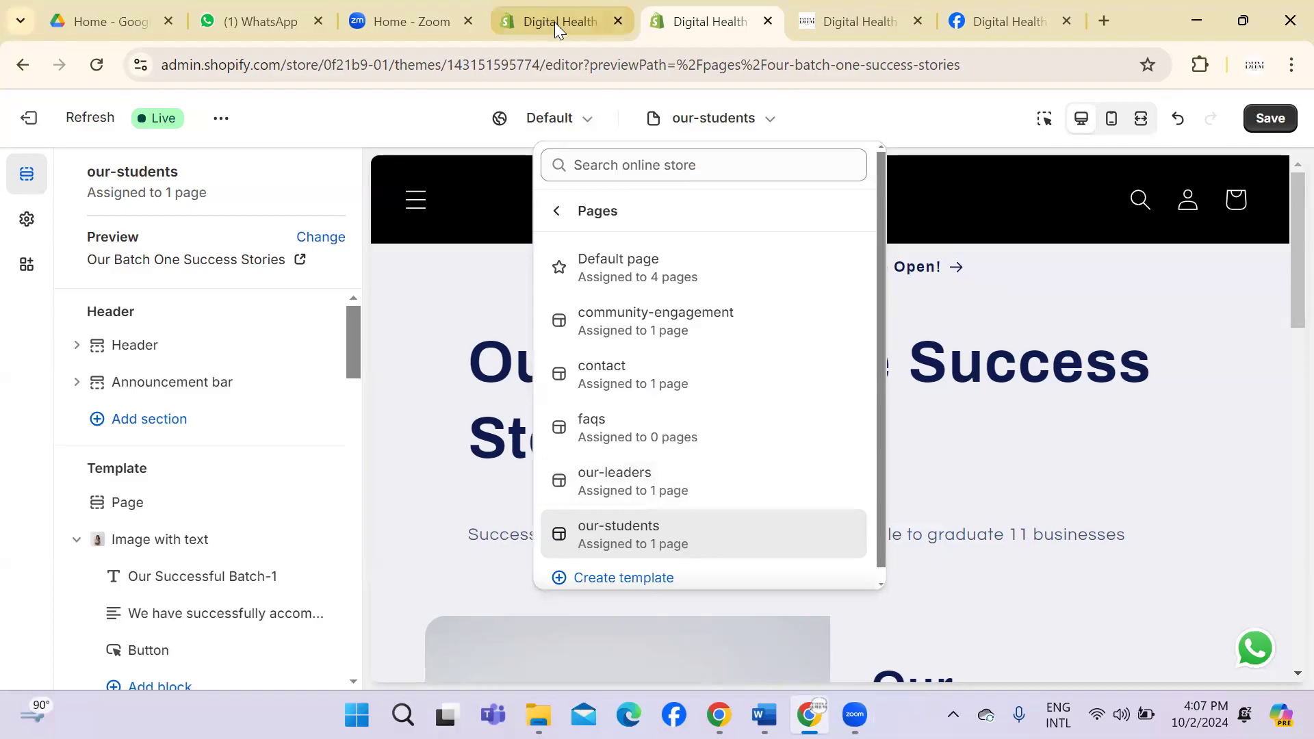
pyautogui.click(625, 578)
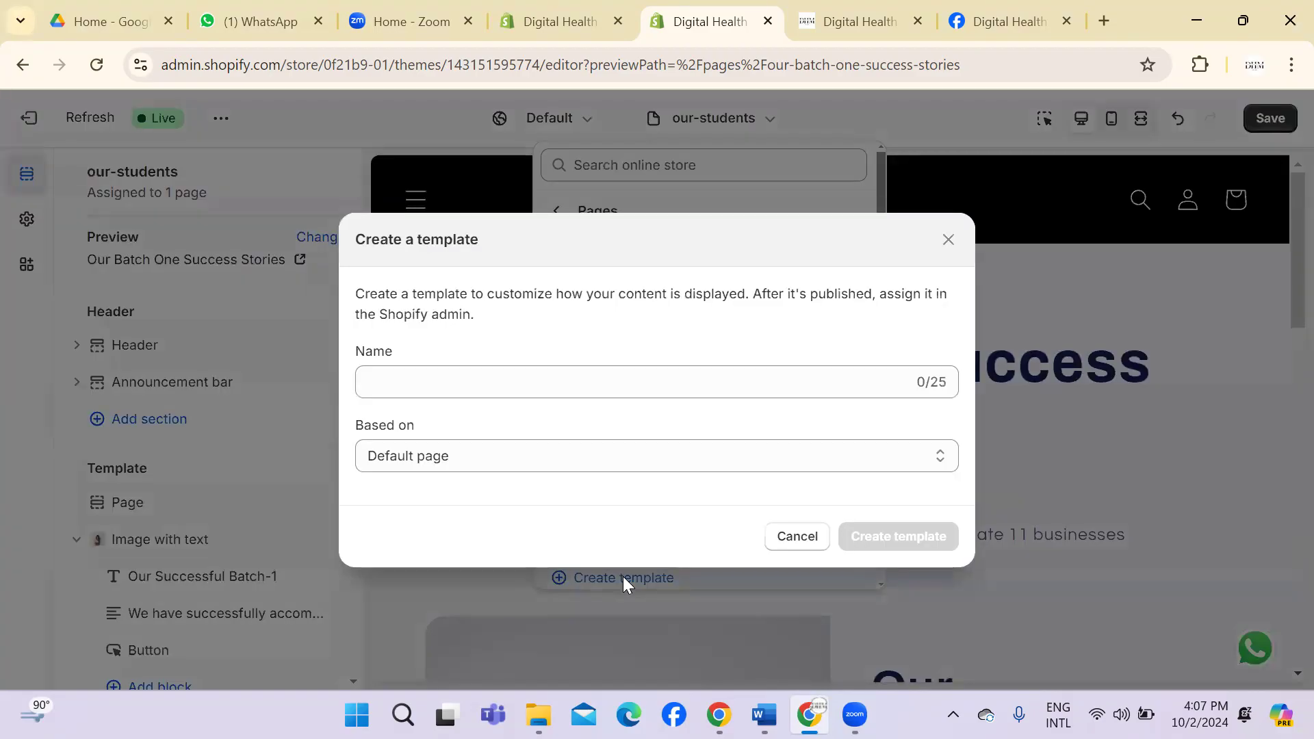
pyautogui.click(777, 538)
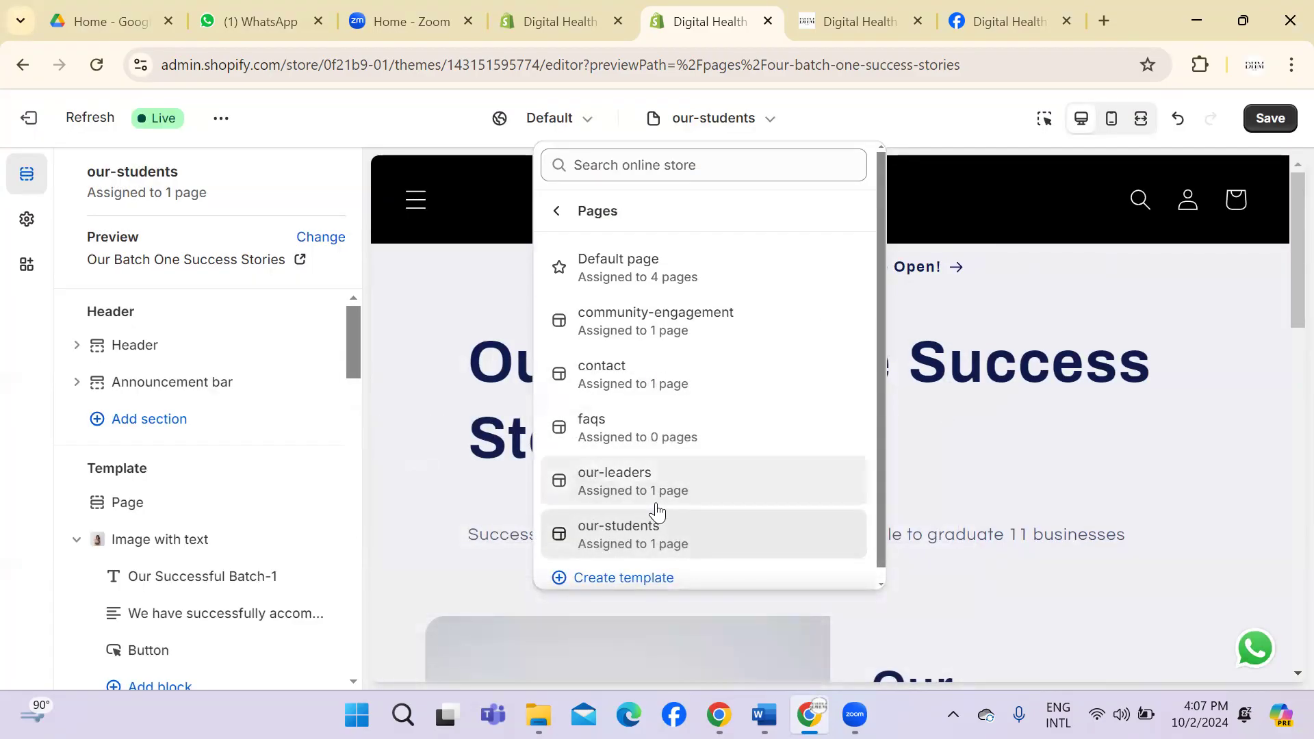
# Step: Return to the our-students page template, save its changes and exit the theme editor
pyautogui.click(667, 545)
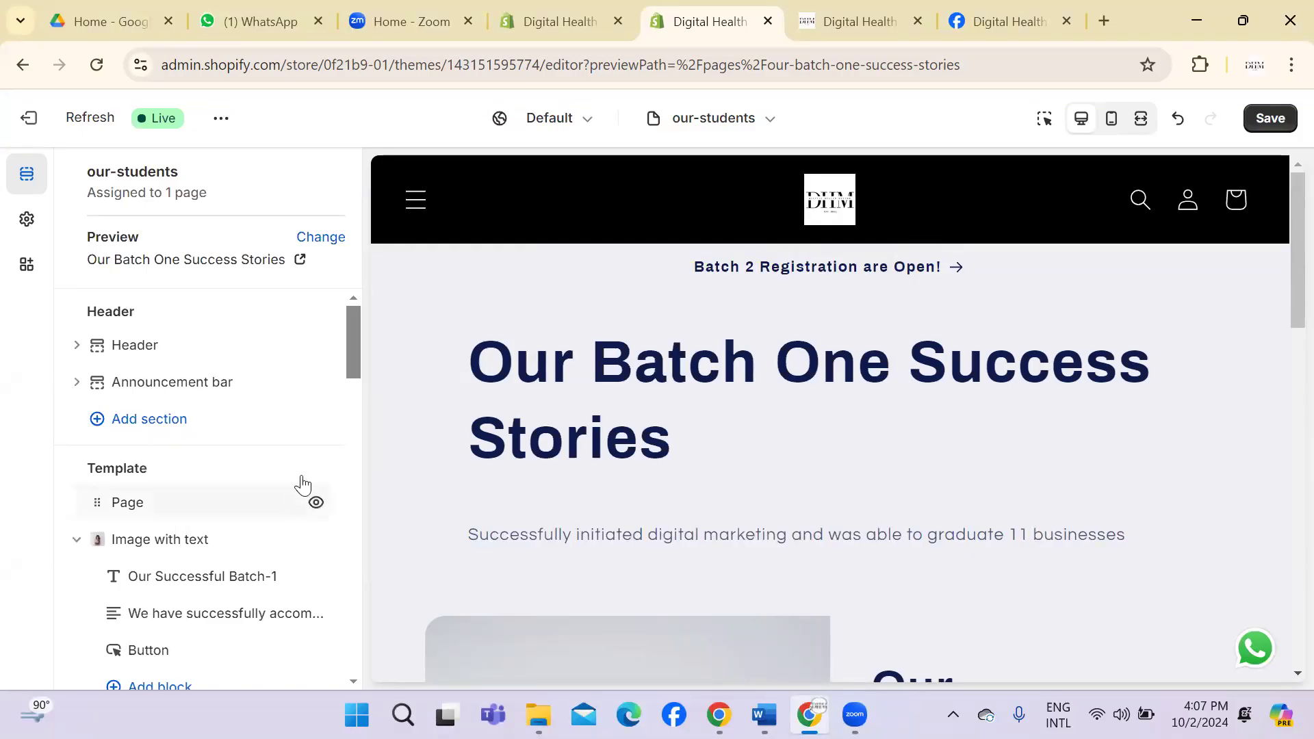
pyautogui.moveTo(351, 317); pyautogui.dragTo(366, 358)
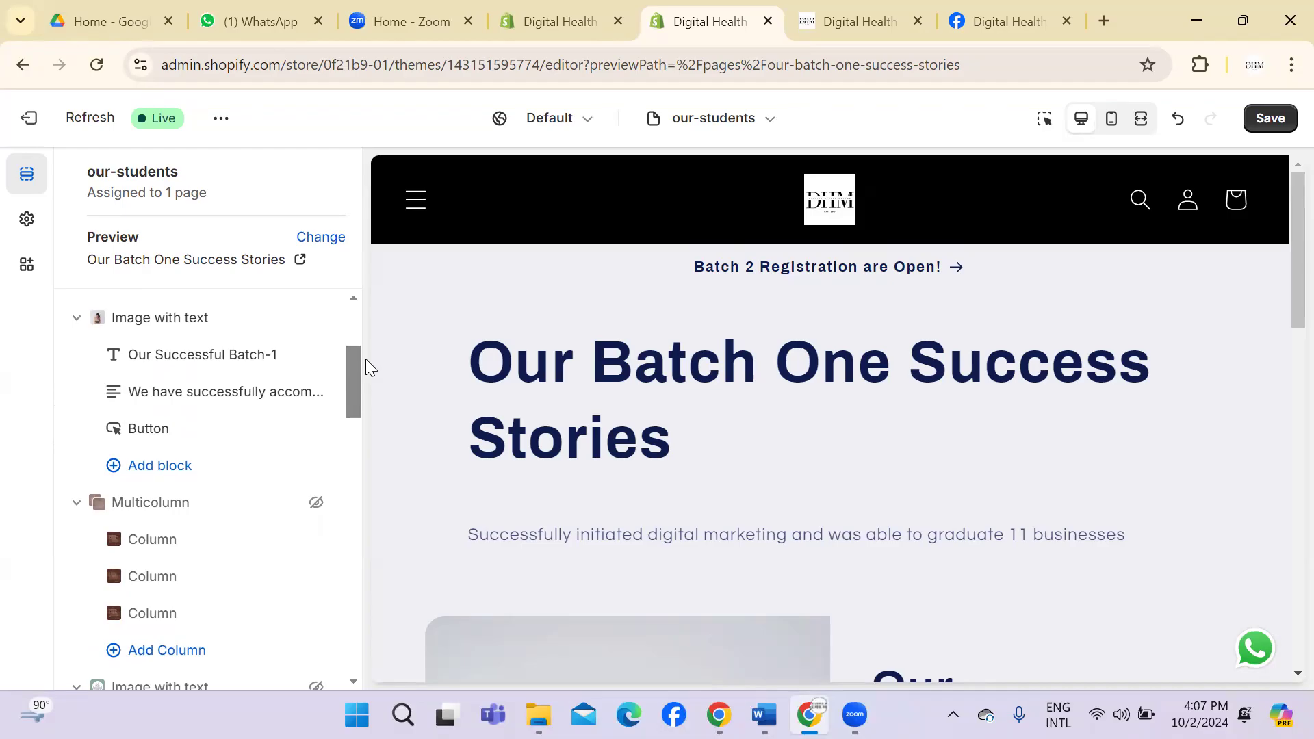
pyautogui.click(1268, 122)
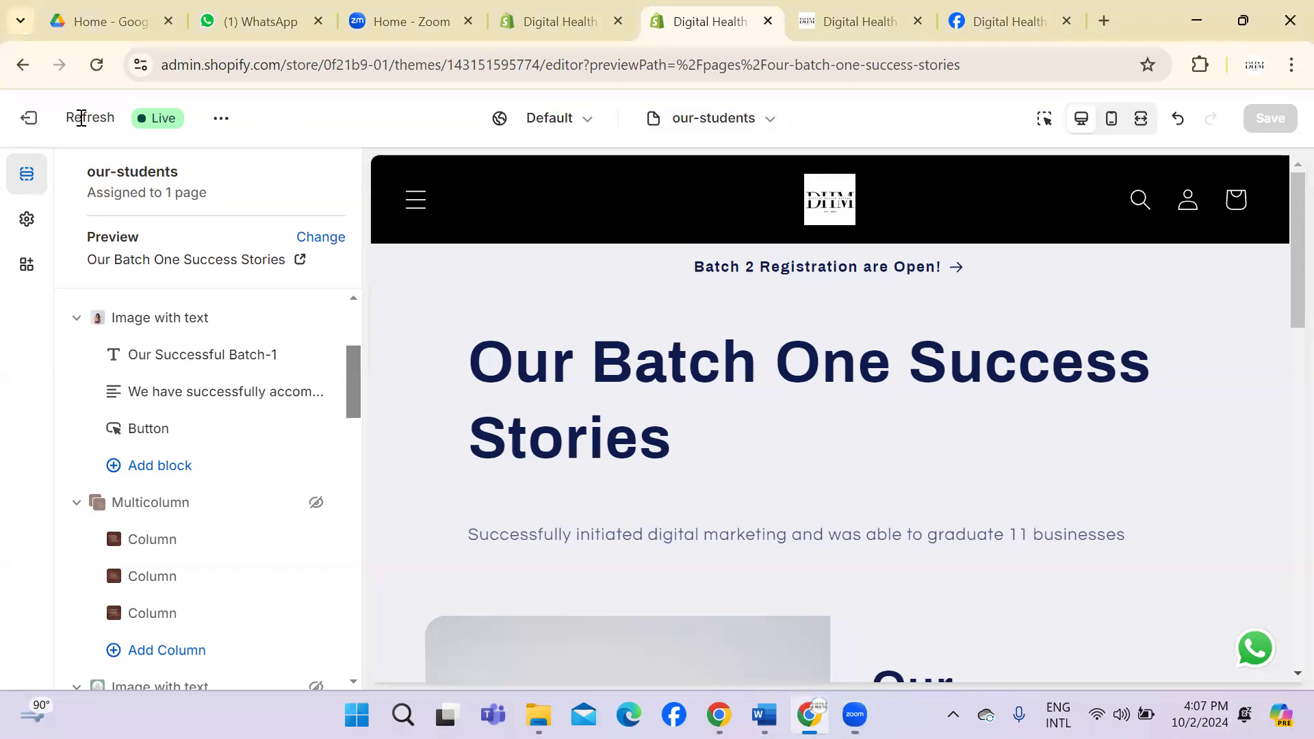
pyautogui.click(26, 121)
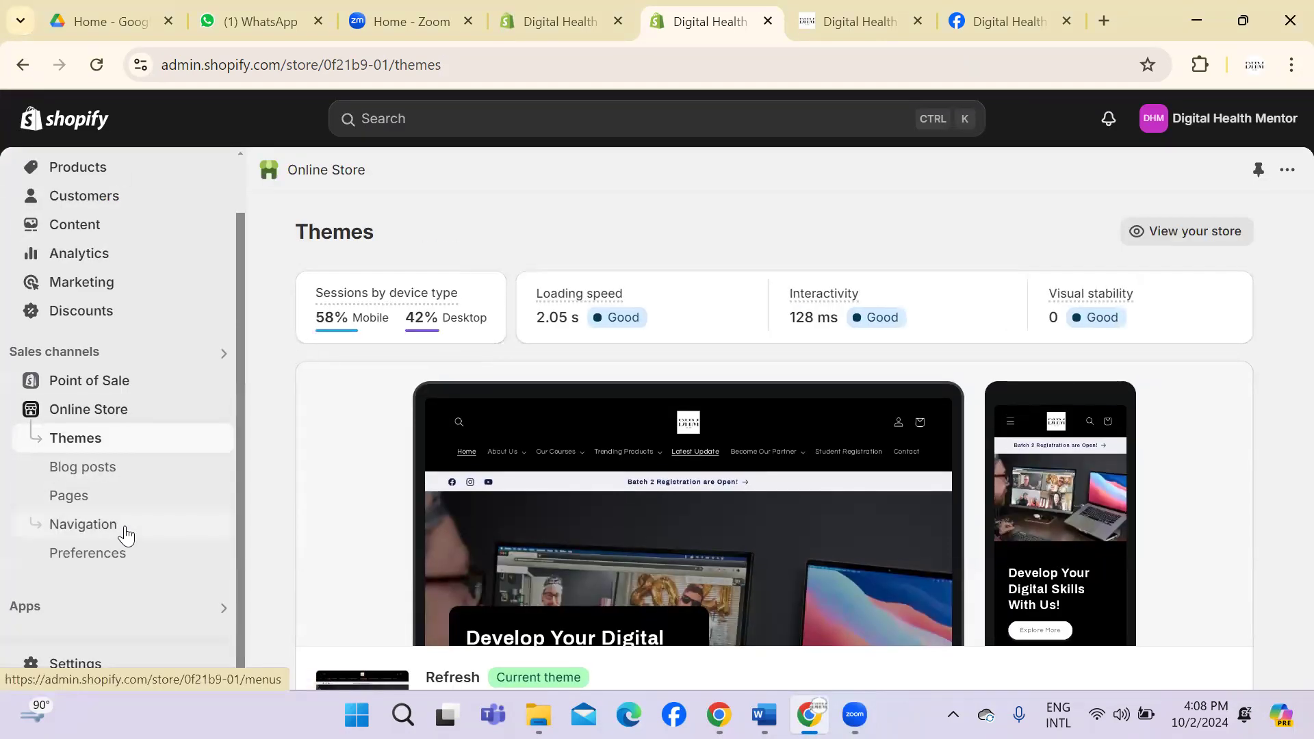
# Step: Open the form for adding a store page and review its title, content, search listing, visibility and template settings
pyautogui.click(113, 498)
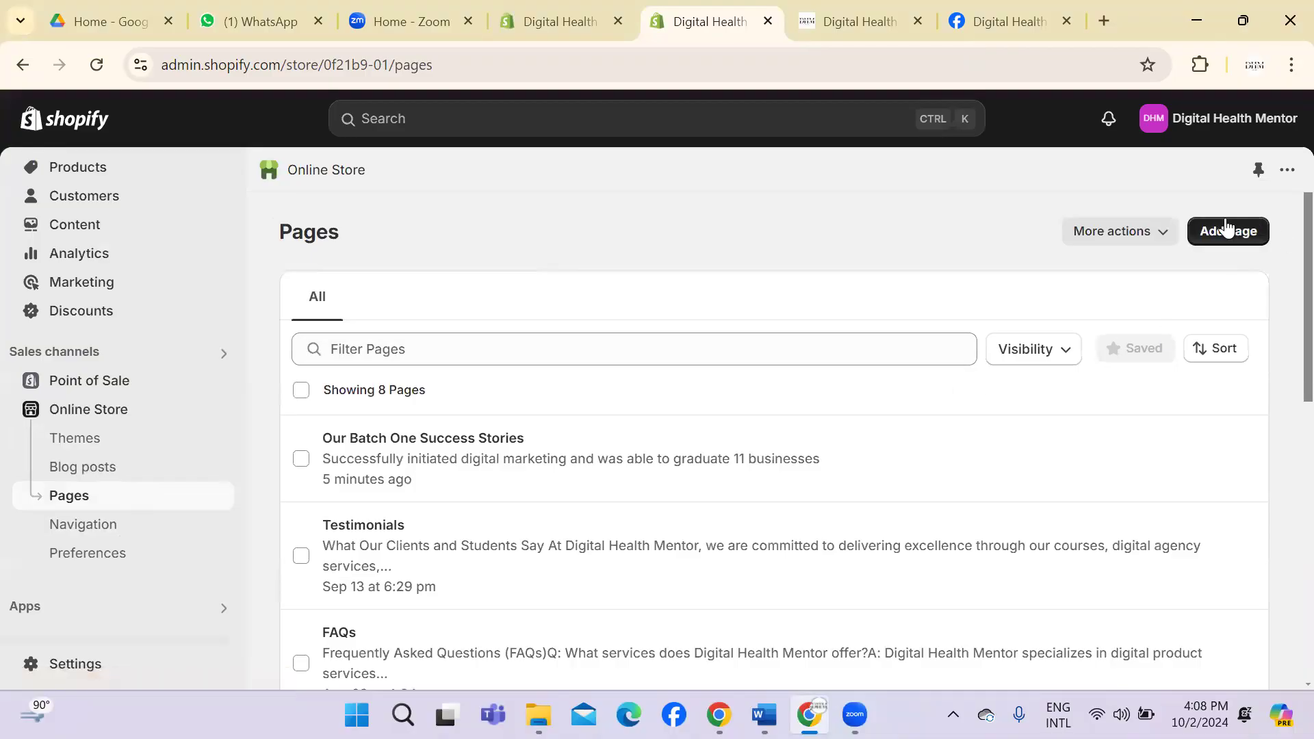
pyautogui.click(1224, 231)
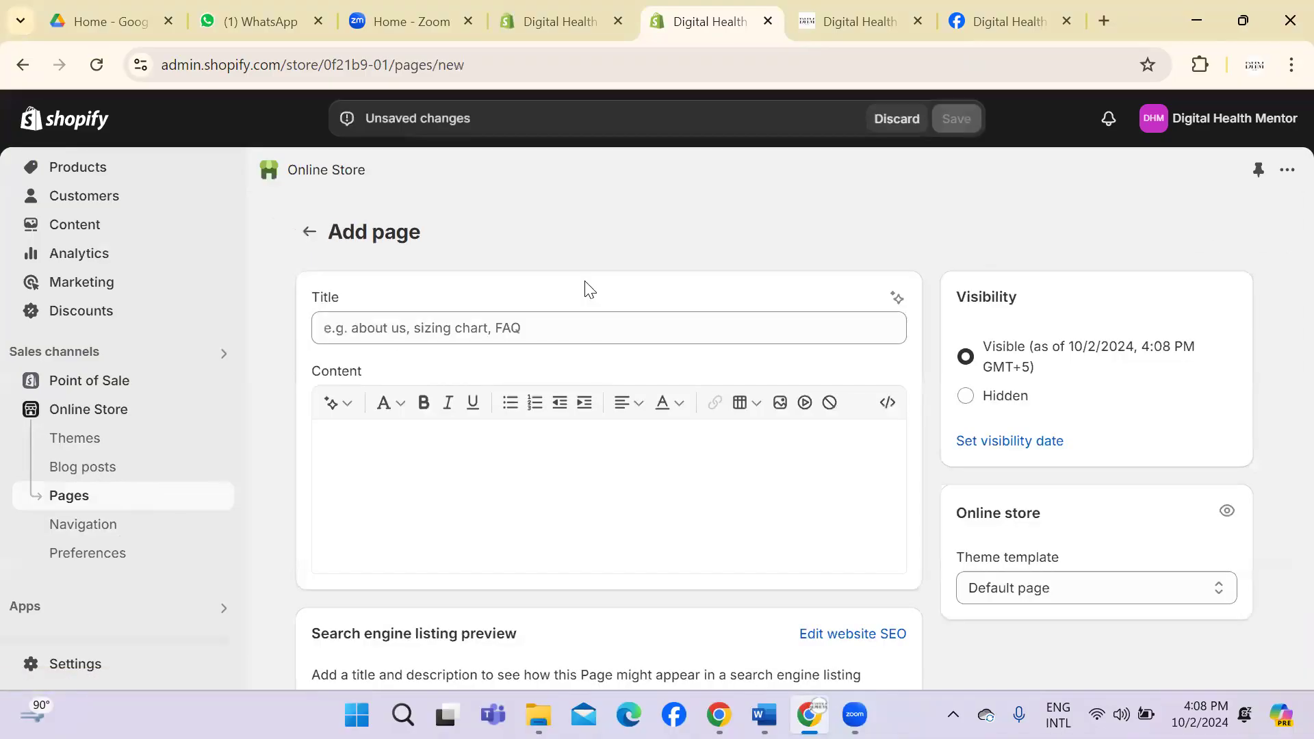
pyautogui.click(471, 333)
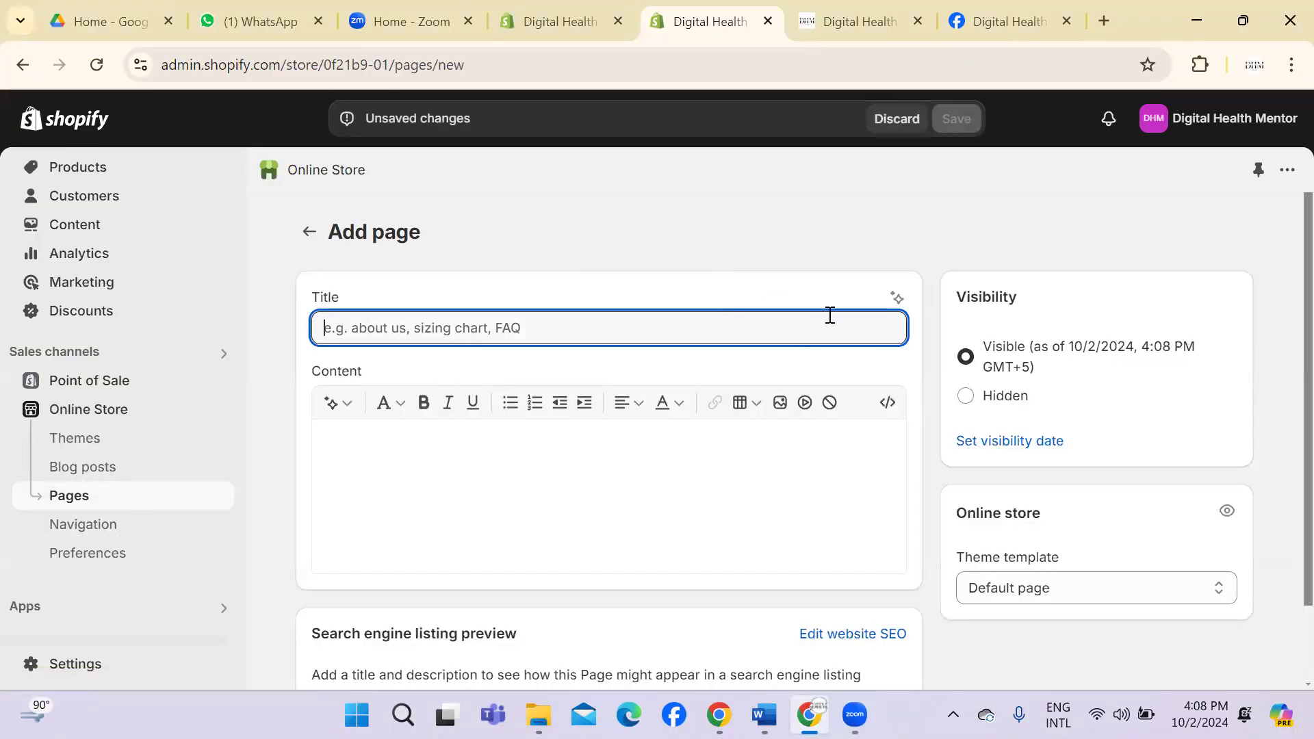
pyautogui.scroll(-1, 1284, 288)
pyautogui.click(603, 378)
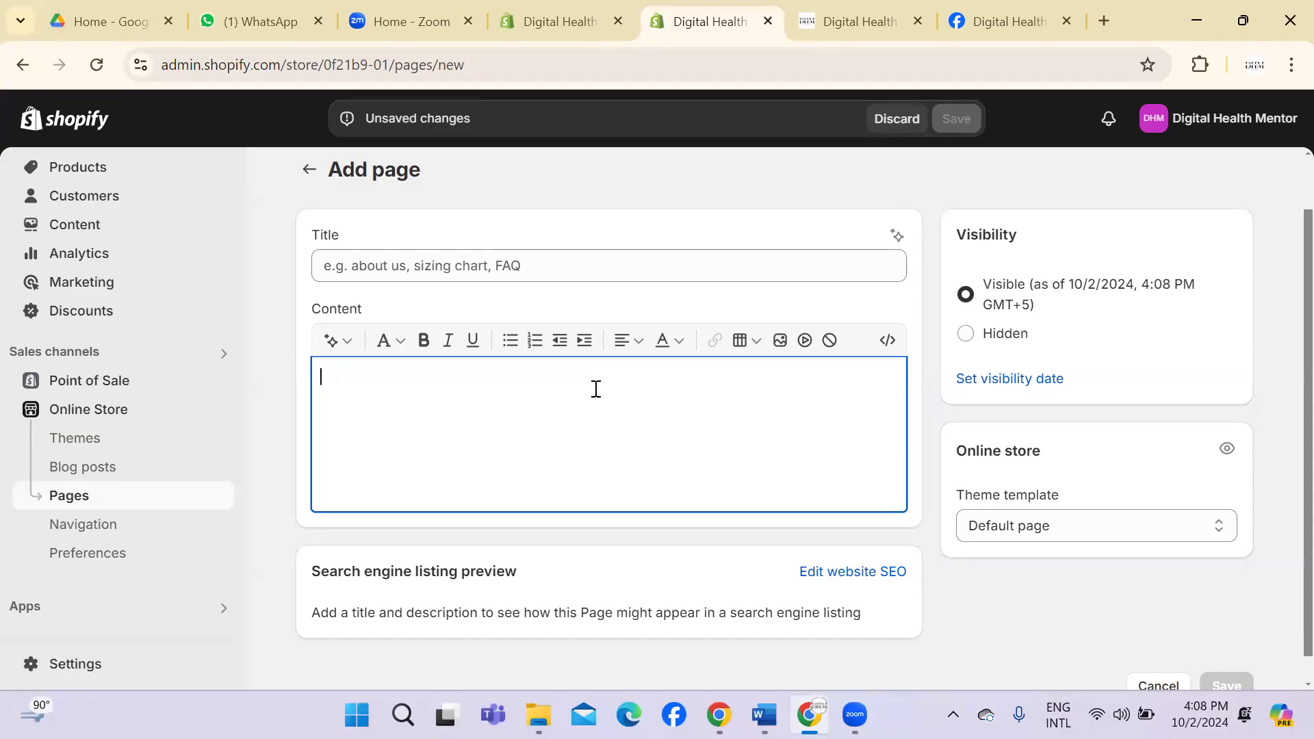
pyautogui.click(444, 601)
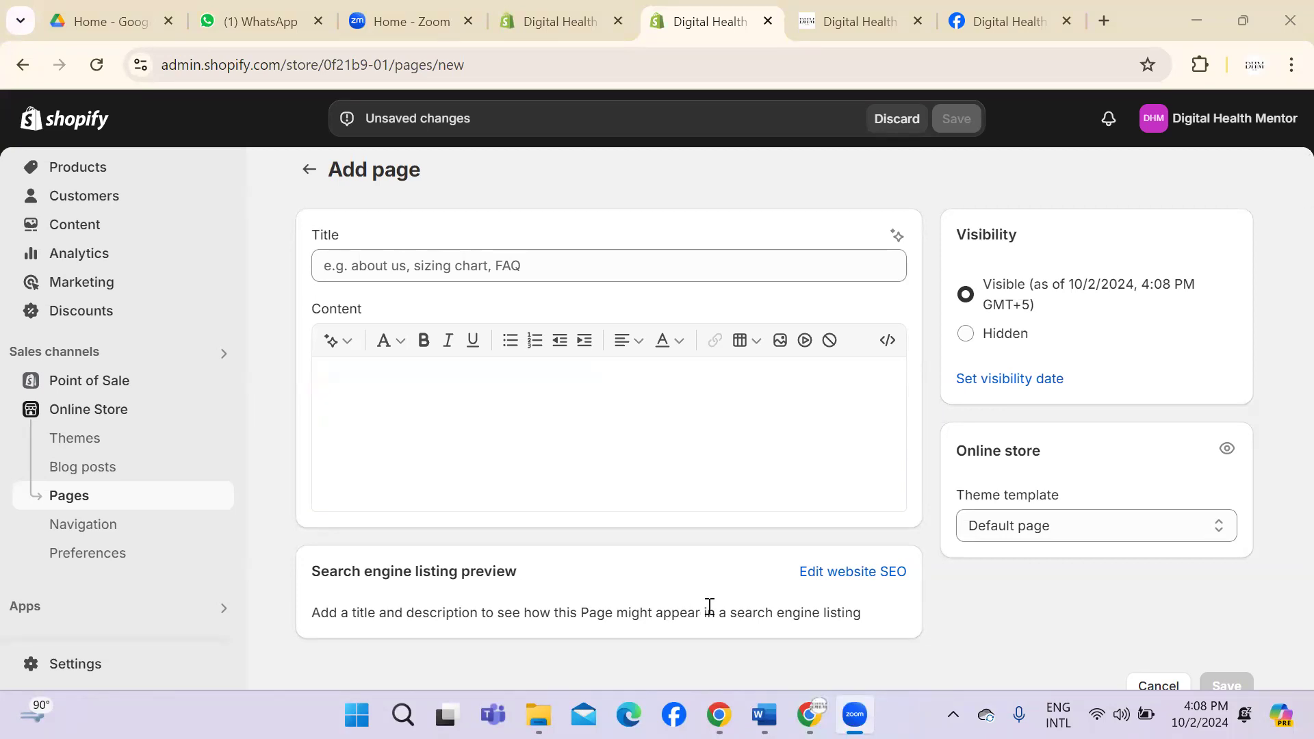
pyautogui.click(388, 478)
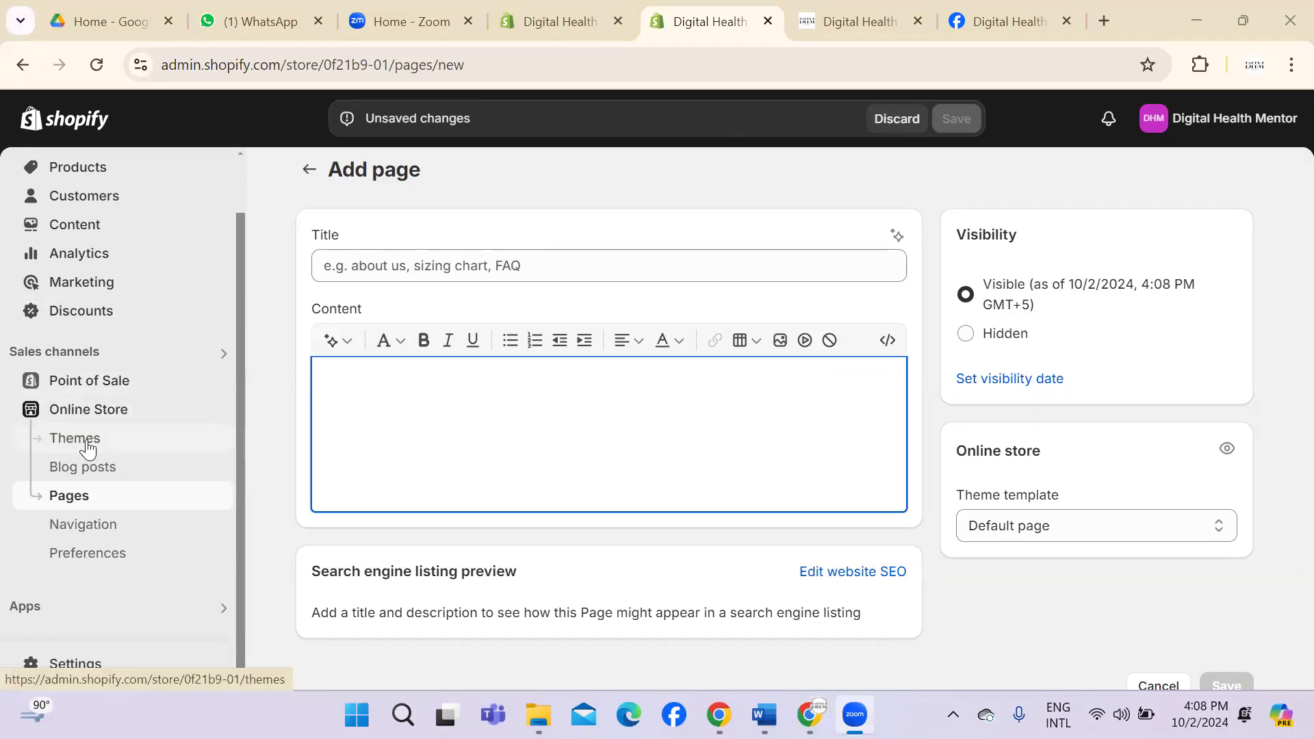
pyautogui.click(68, 507)
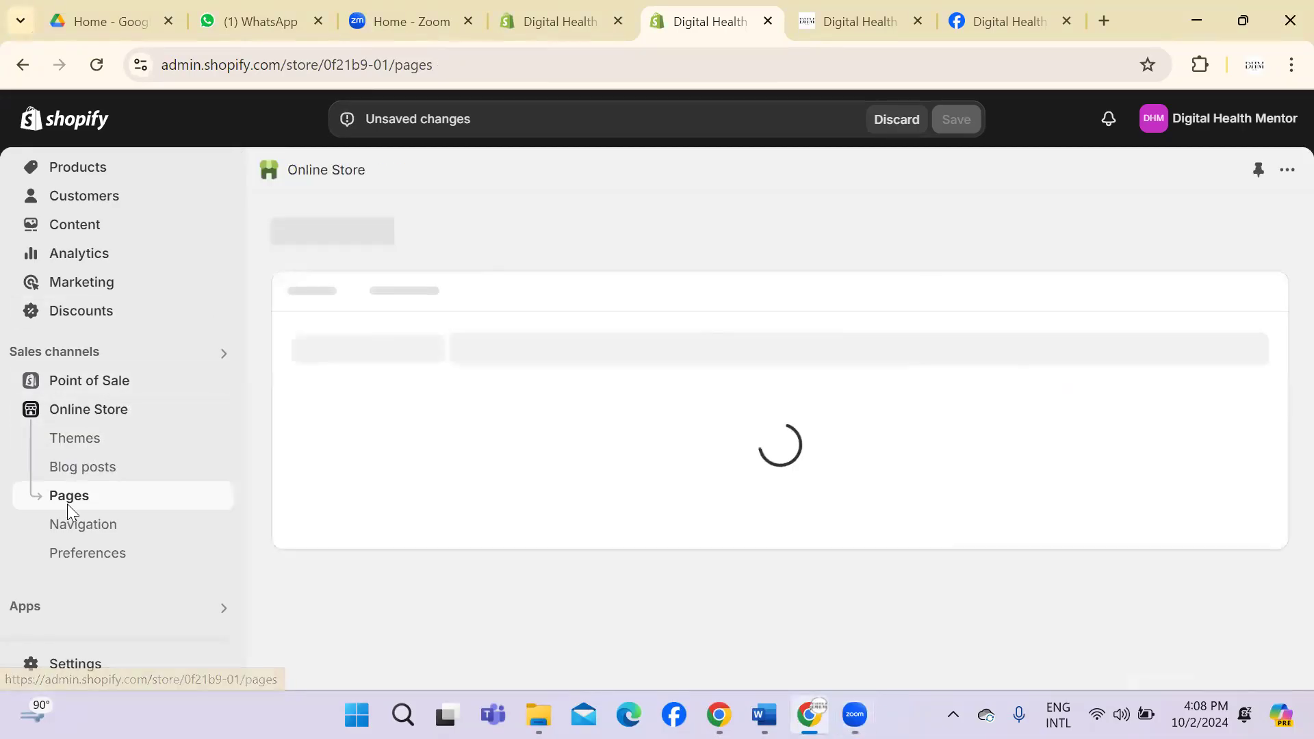
pyautogui.click(1228, 232)
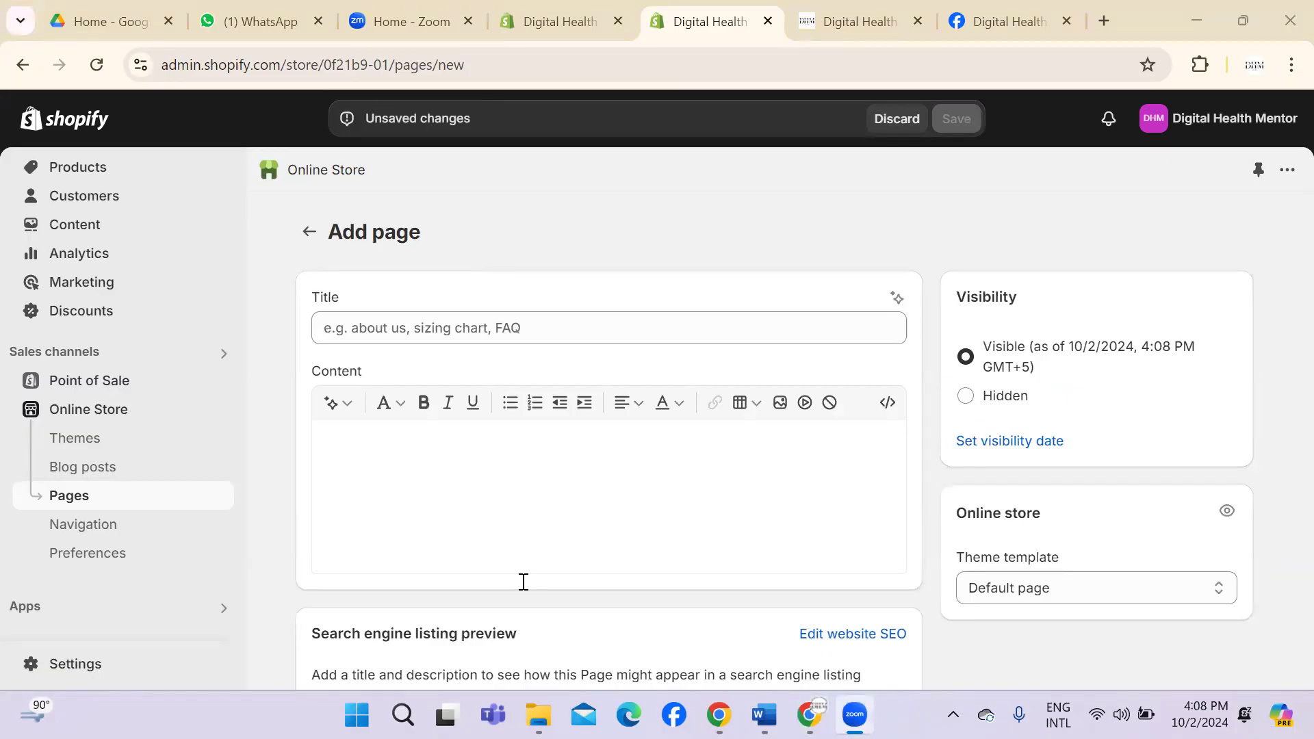
pyautogui.click(1282, 322)
pyautogui.scroll(-2, 1282, 322)
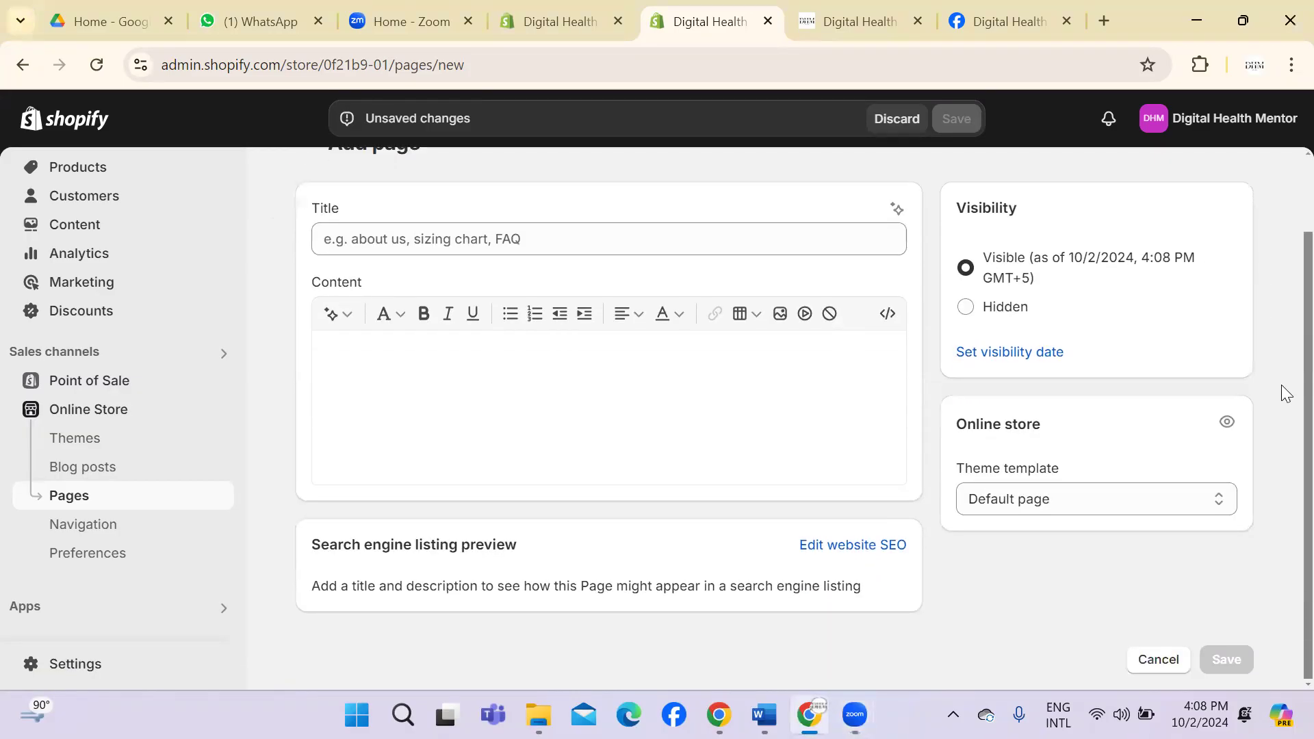
pyautogui.scroll(2, 1281, 318)
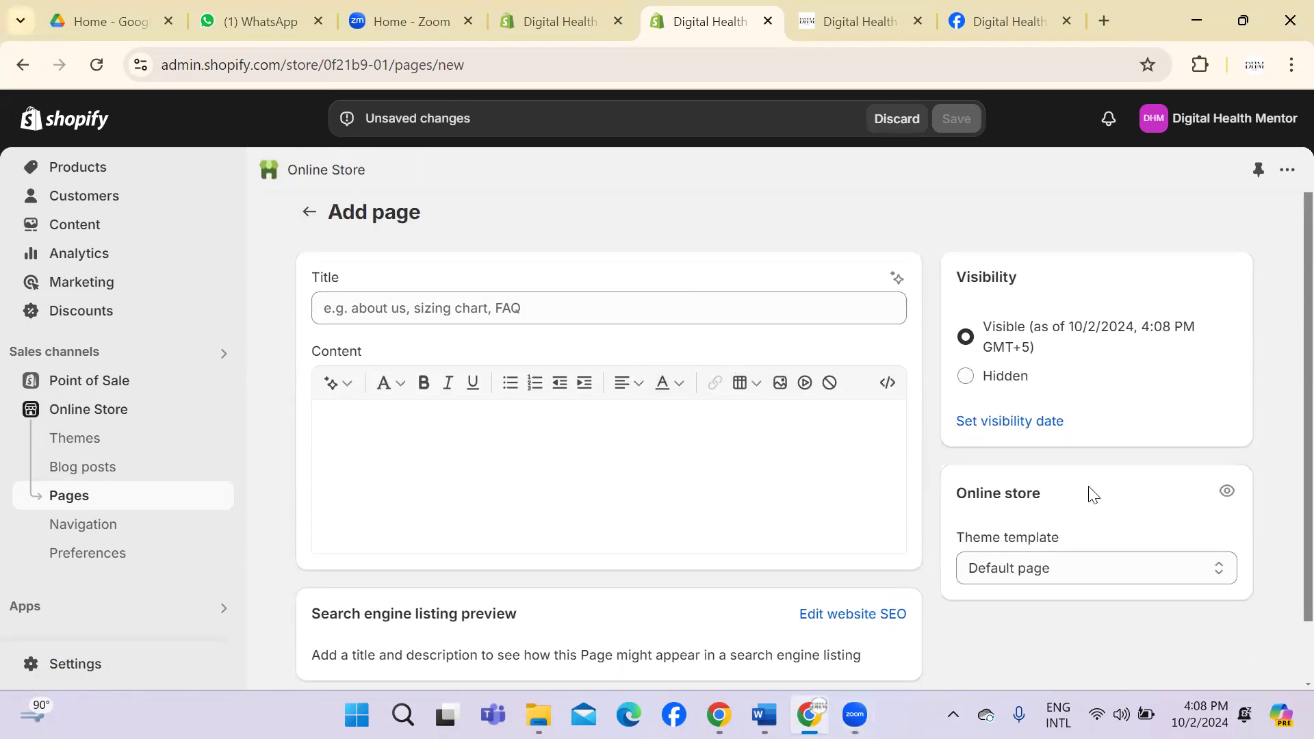
pyautogui.click(663, 298)
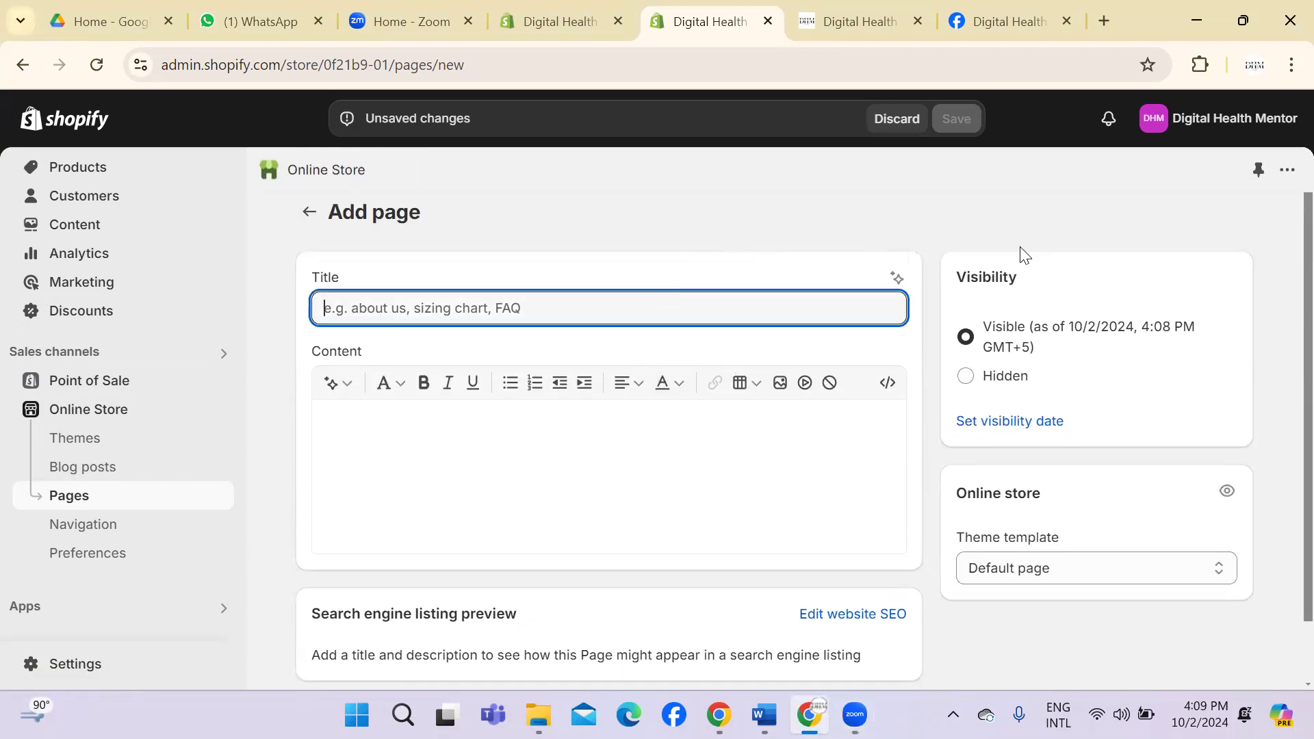
pyautogui.scroll(-2, 1282, 287)
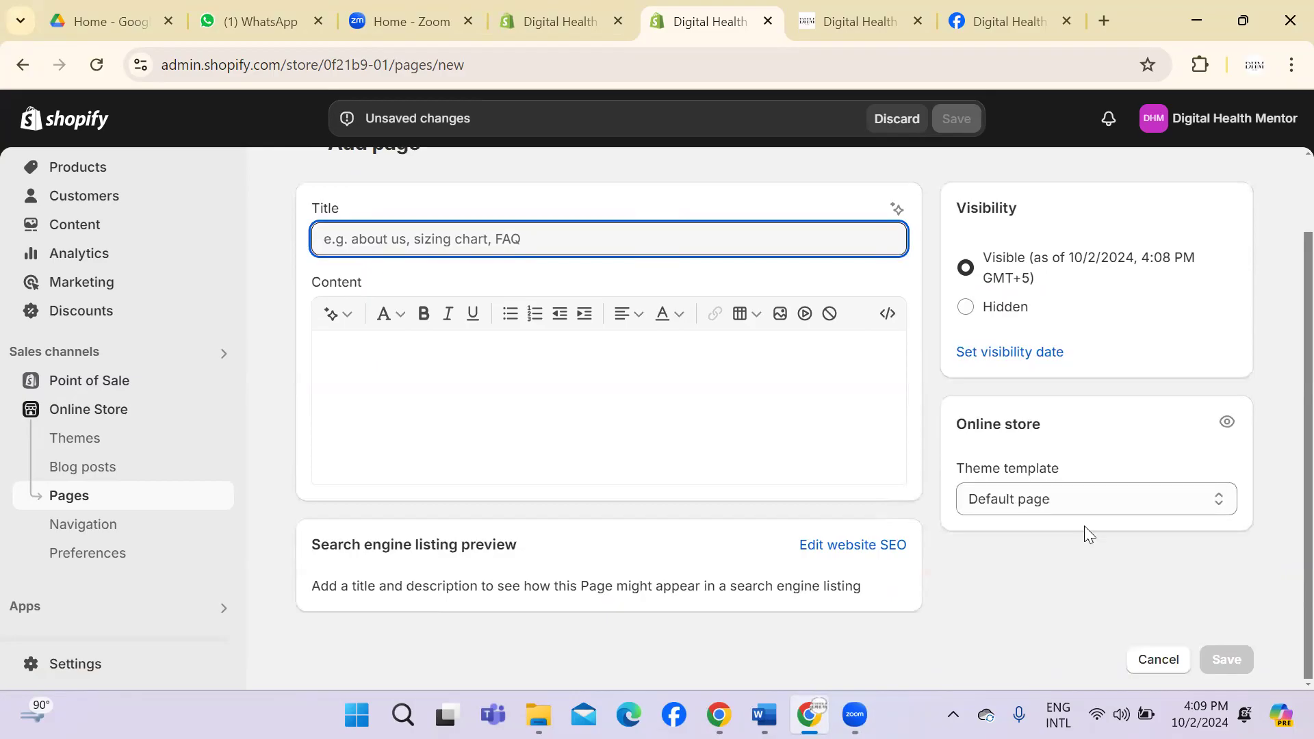
# Step: Try assigning the our-students theme template to the blank new page and discard the unsaved changes
pyautogui.click(1110, 510)
pyautogui.click(1282, 499)
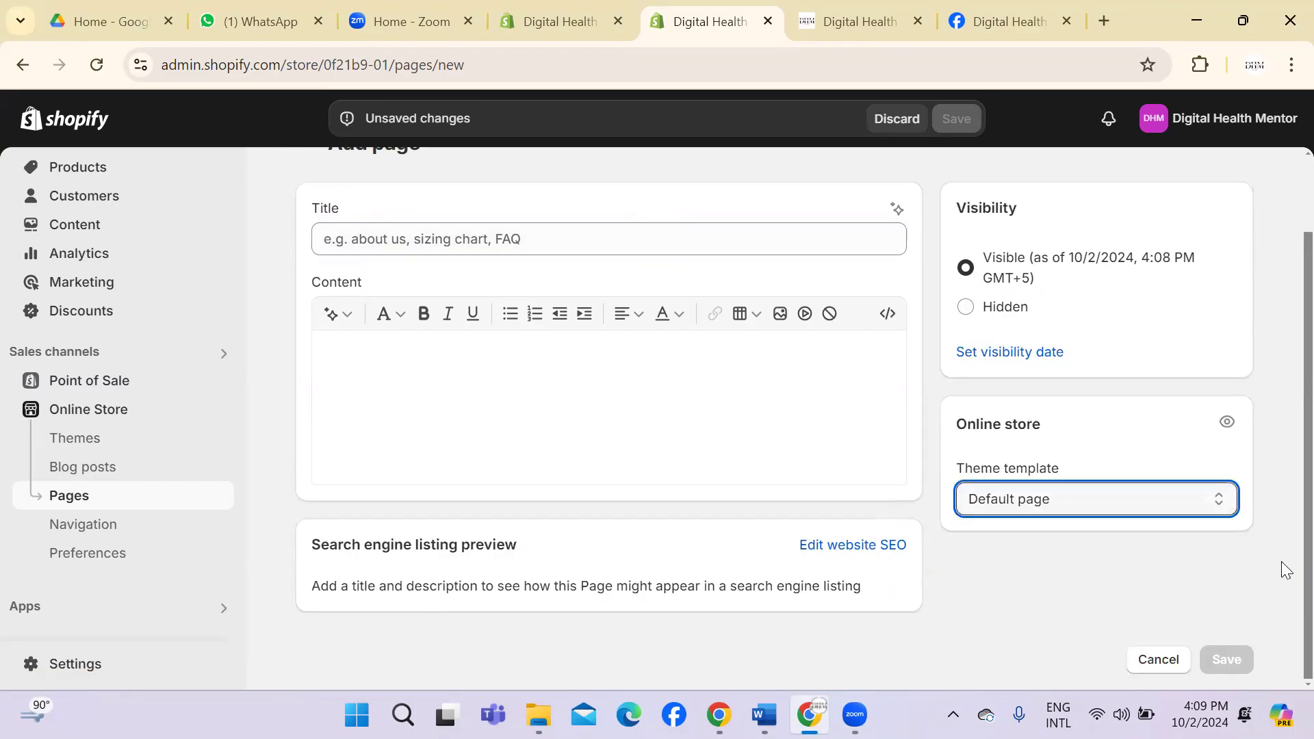
pyautogui.click(1182, 494)
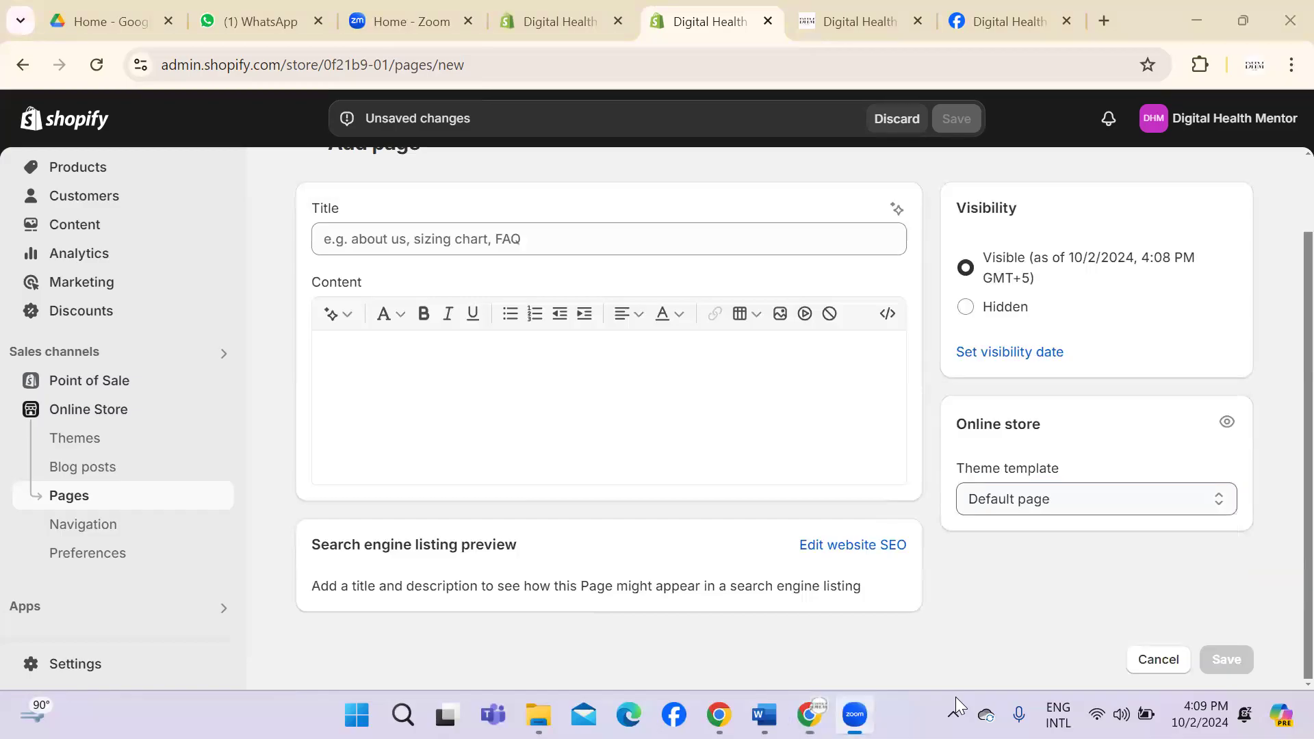
pyautogui.click(1095, 499)
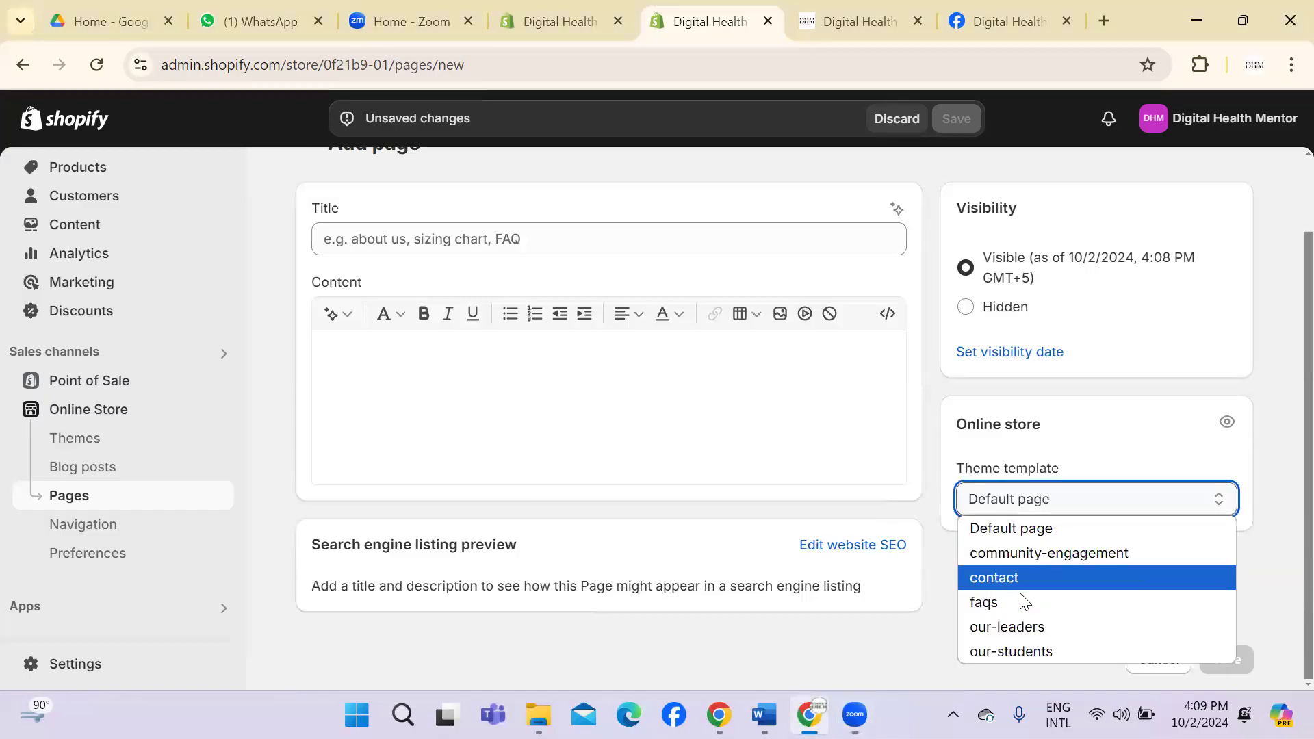
pyautogui.click(1020, 651)
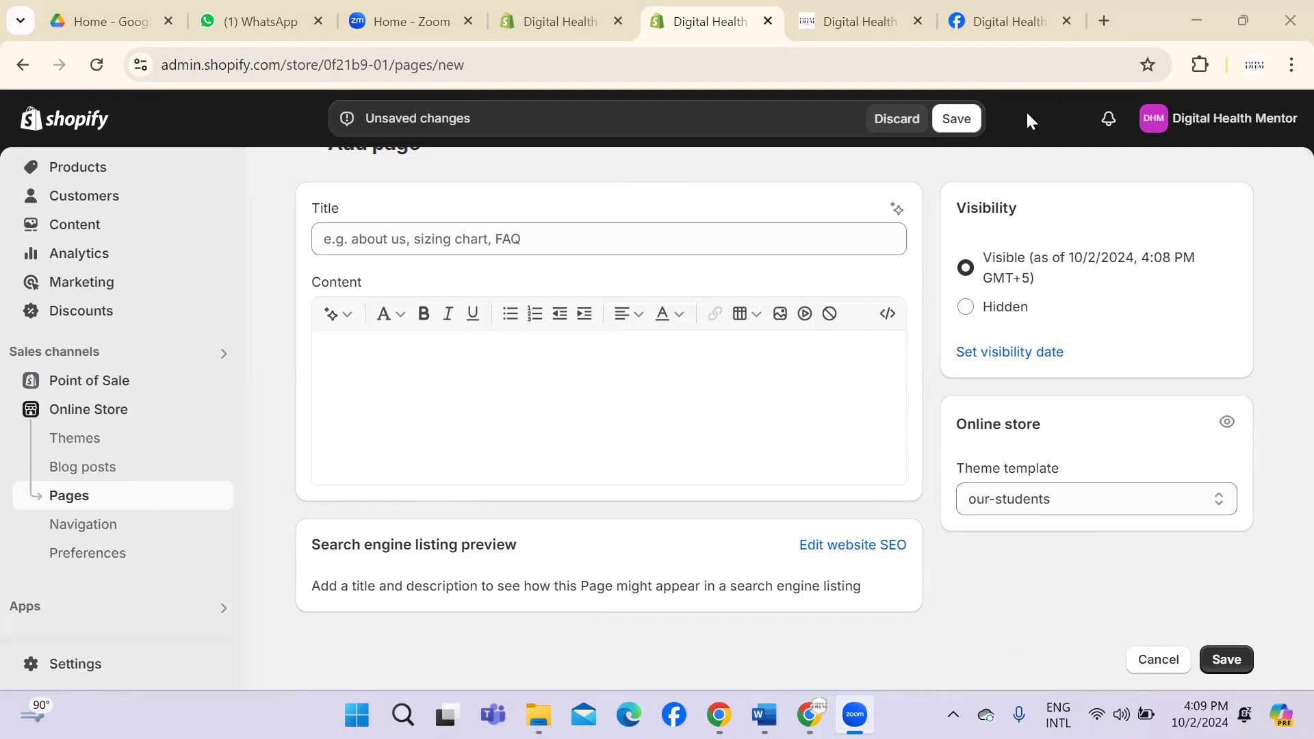
pyautogui.click(897, 121)
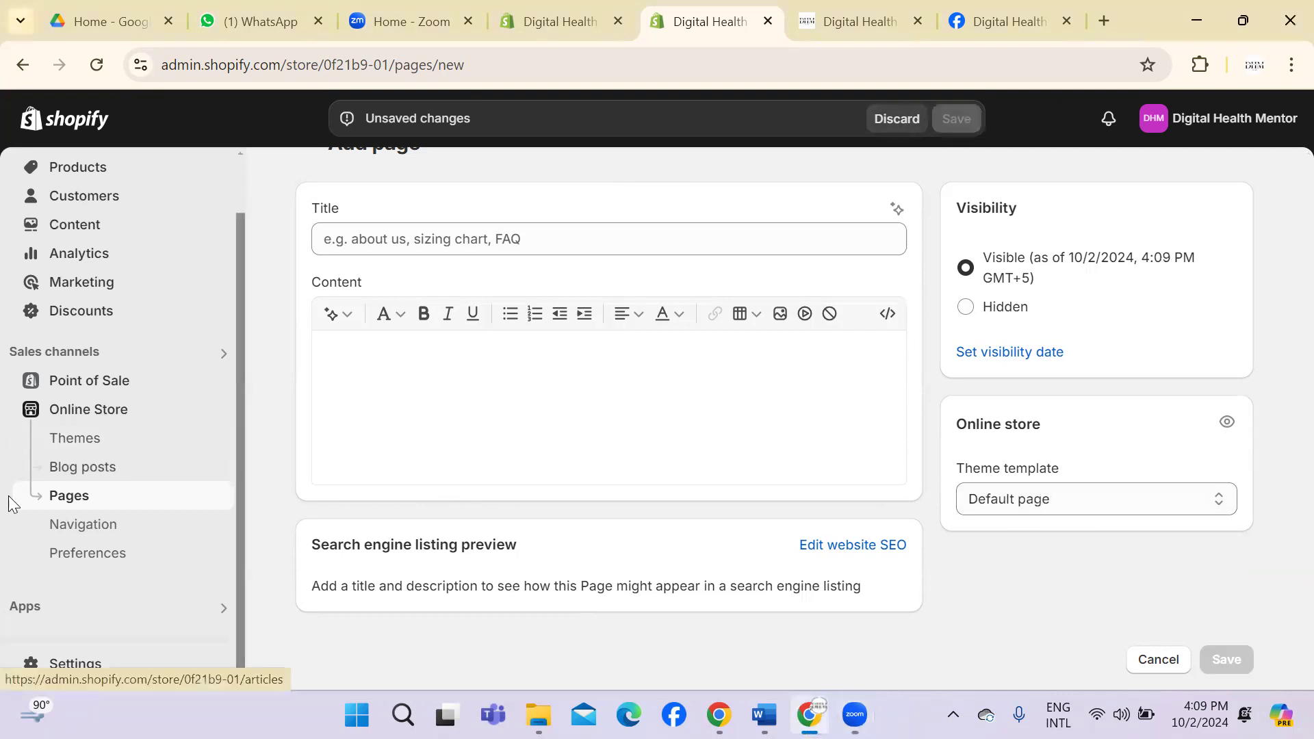
# Step: Customize the current Refresh theme and load the our-students page template in the theme editor
pyautogui.click(104, 416)
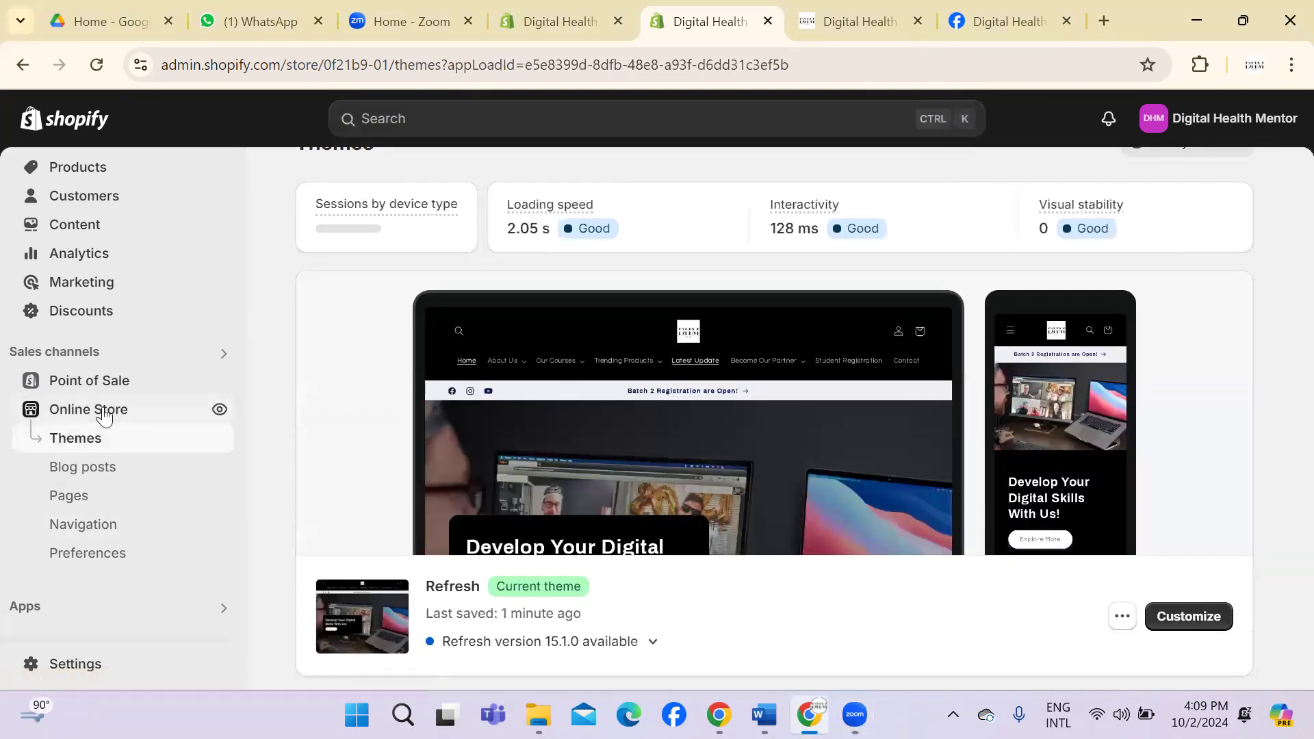
pyautogui.scroll(-2, 1281, 339)
pyautogui.scroll(-3, 1281, 356)
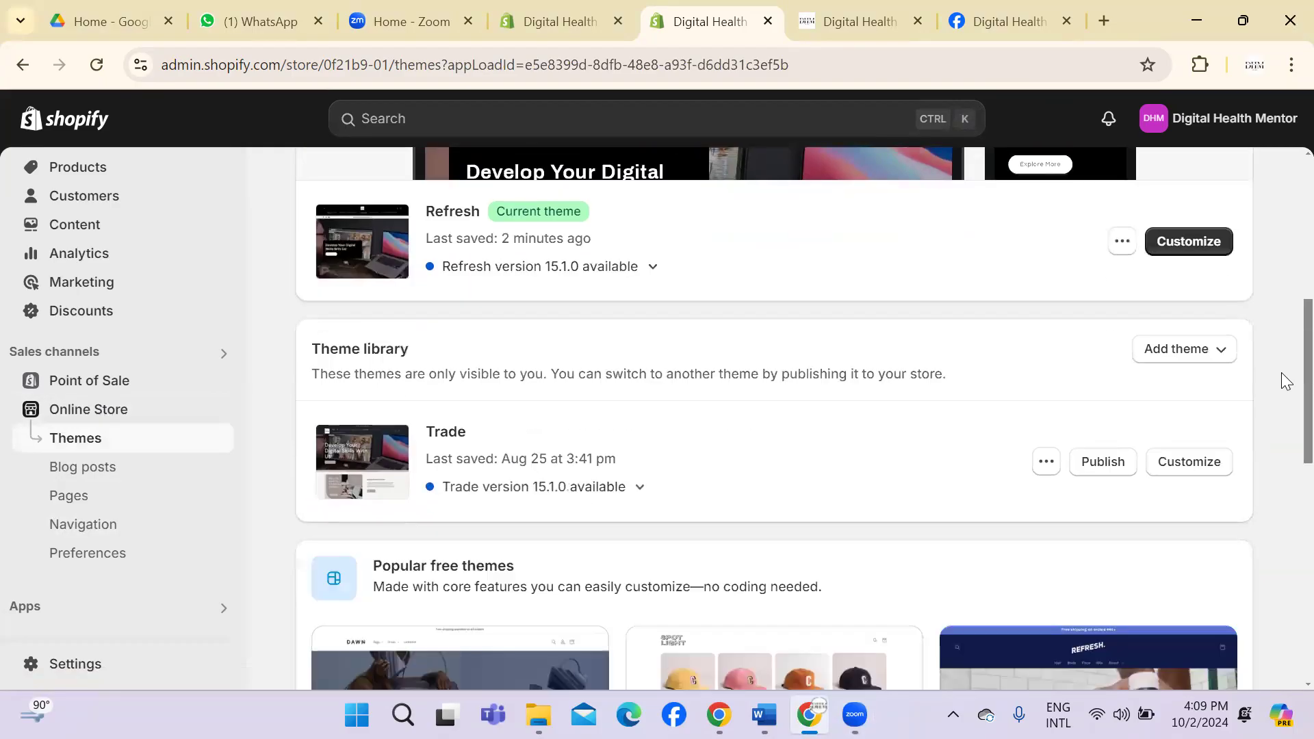
pyautogui.click(1199, 246)
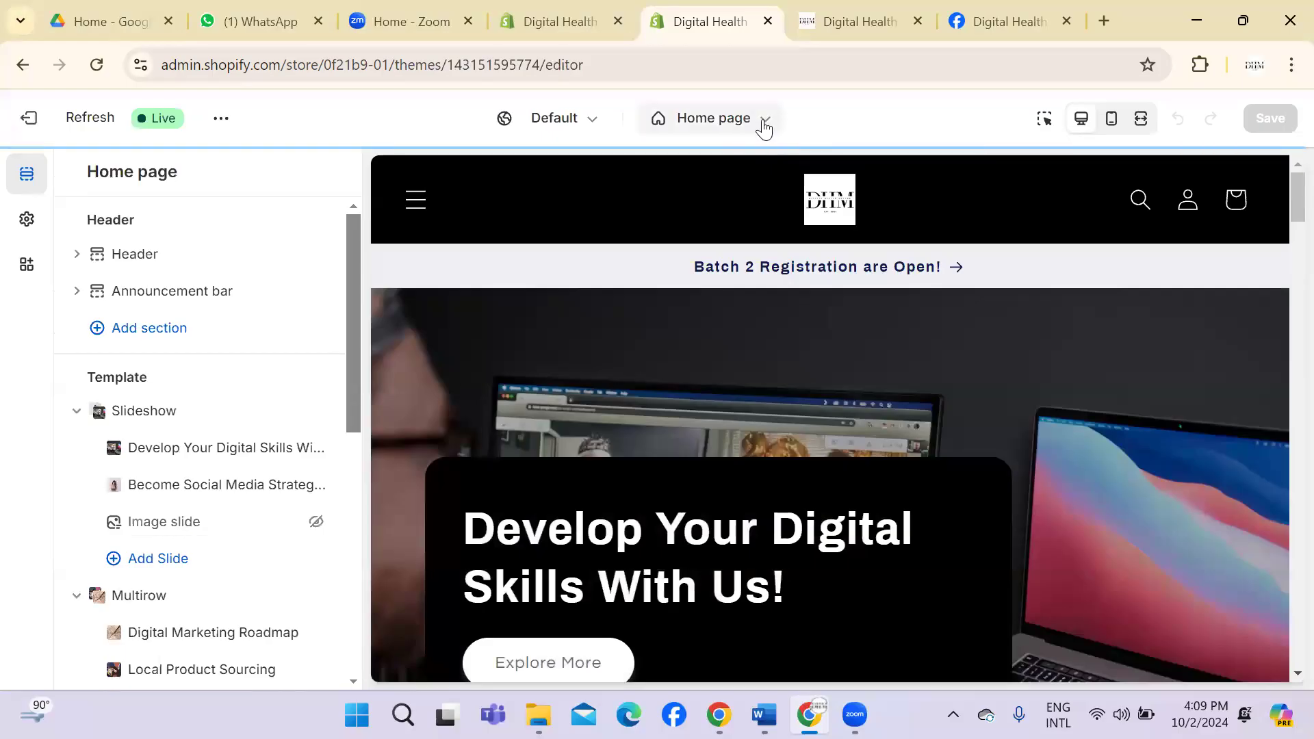
pyautogui.click(762, 123)
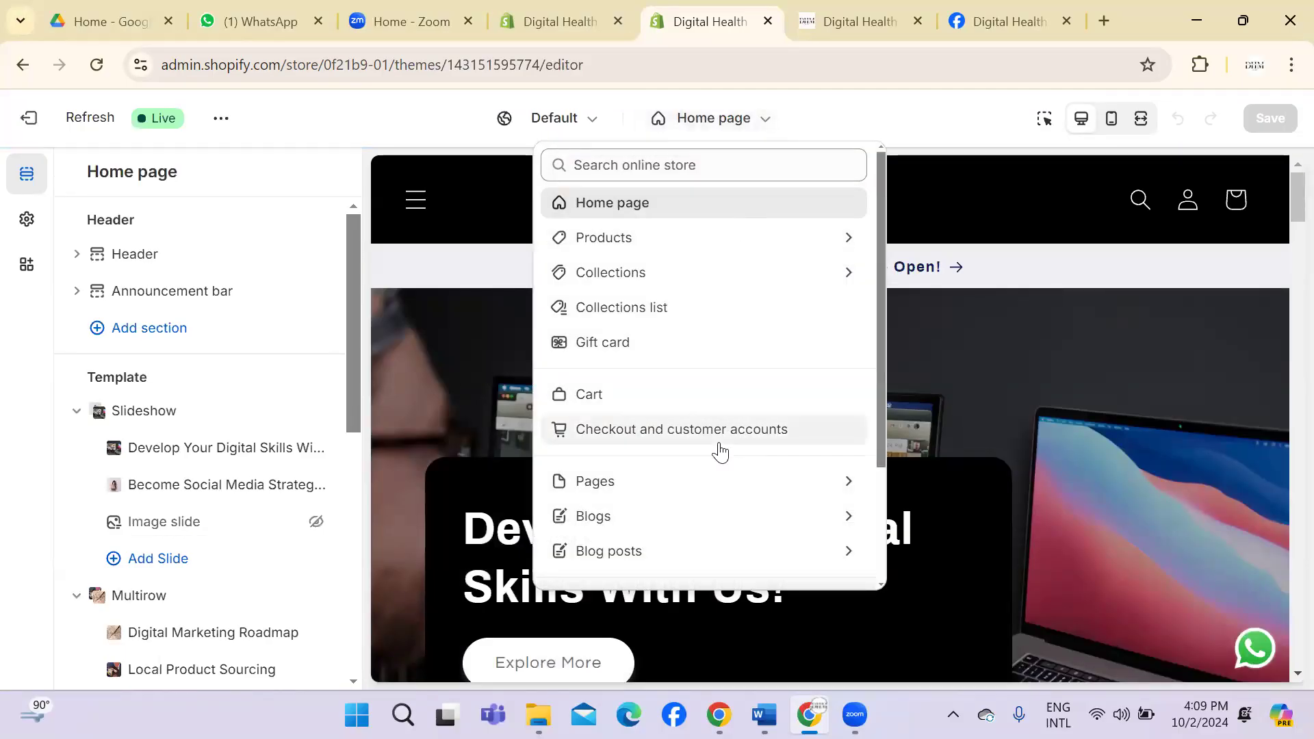
pyautogui.click(842, 487)
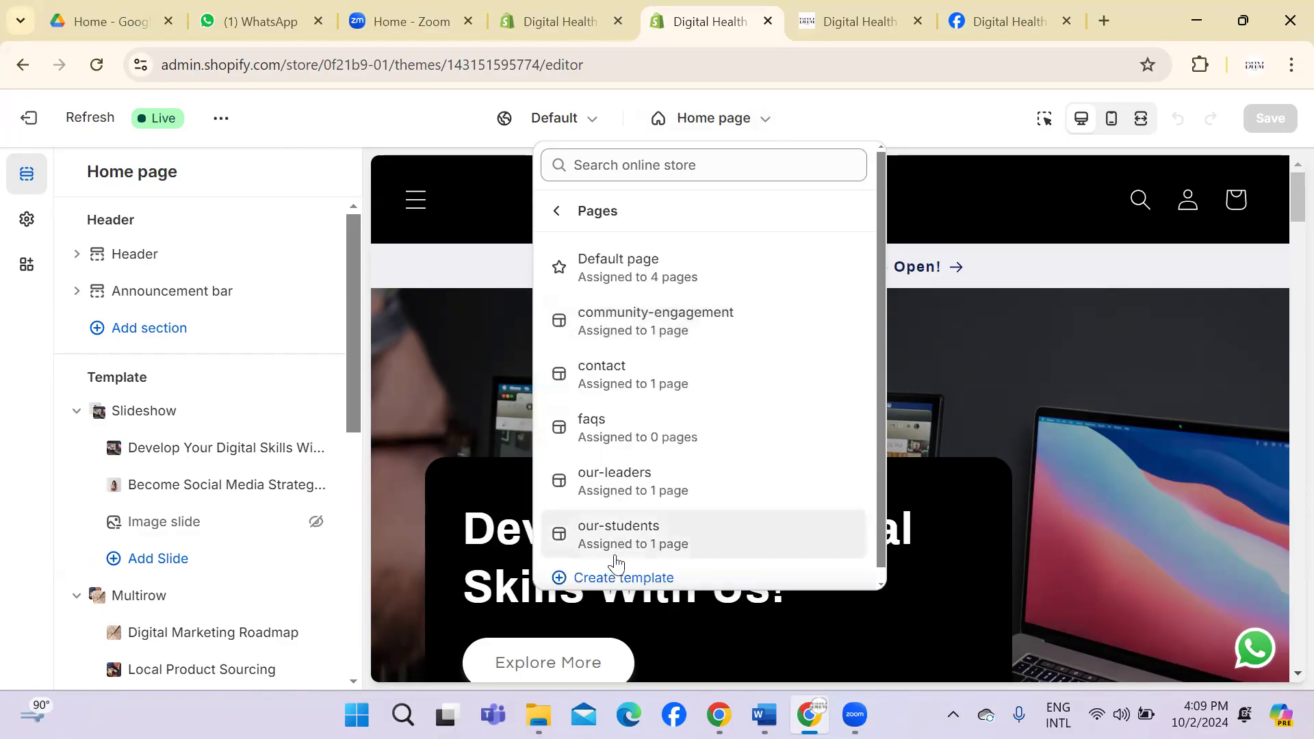
pyautogui.click(617, 546)
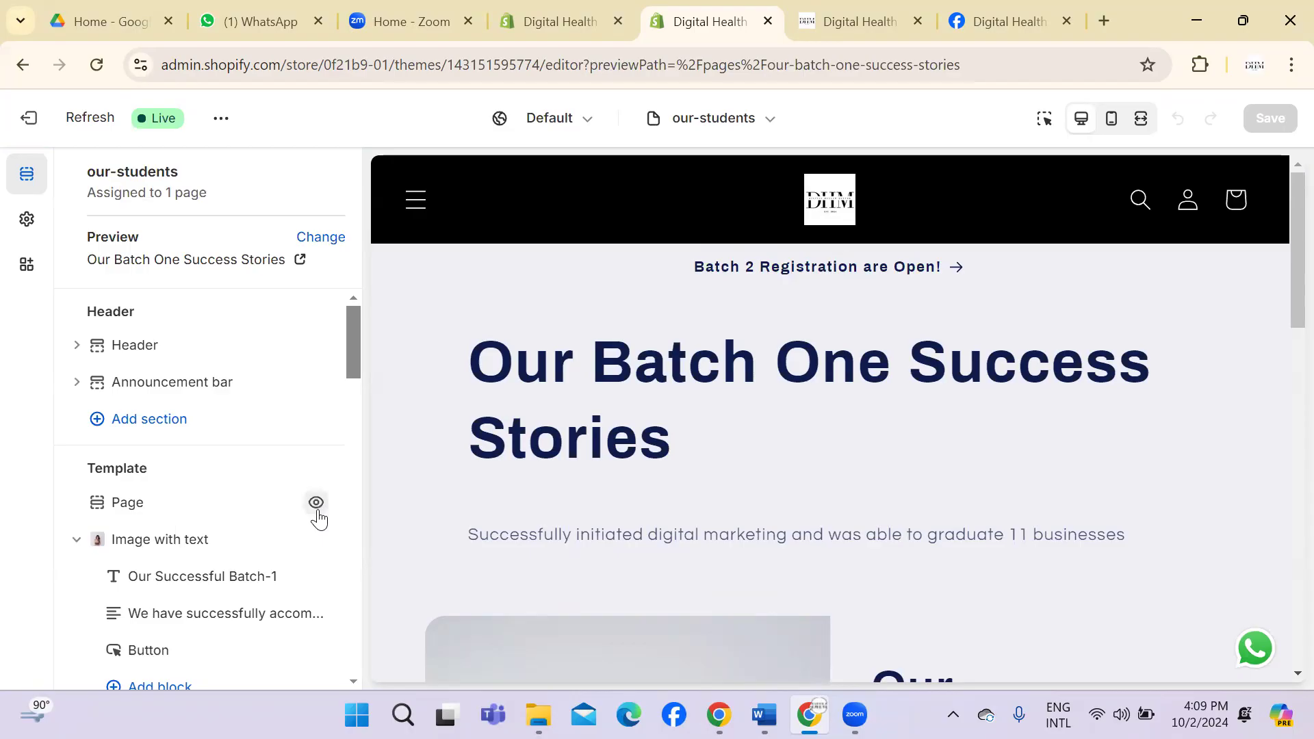
# Step: Hide and show the Page section of the our-students template to compare the previews, leaving it visible, and exit the theme editor
pyautogui.click(316, 503)
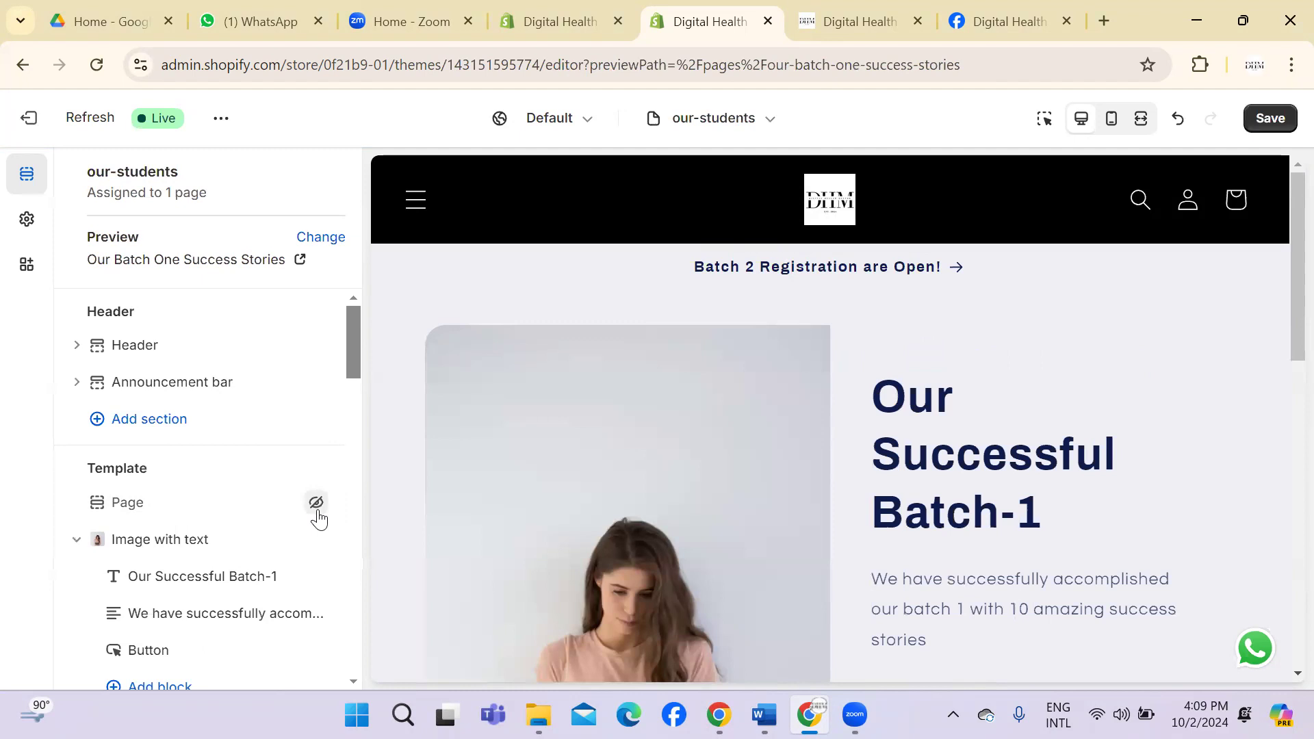
pyautogui.click(316, 504)
pyautogui.click(316, 505)
pyautogui.click(317, 504)
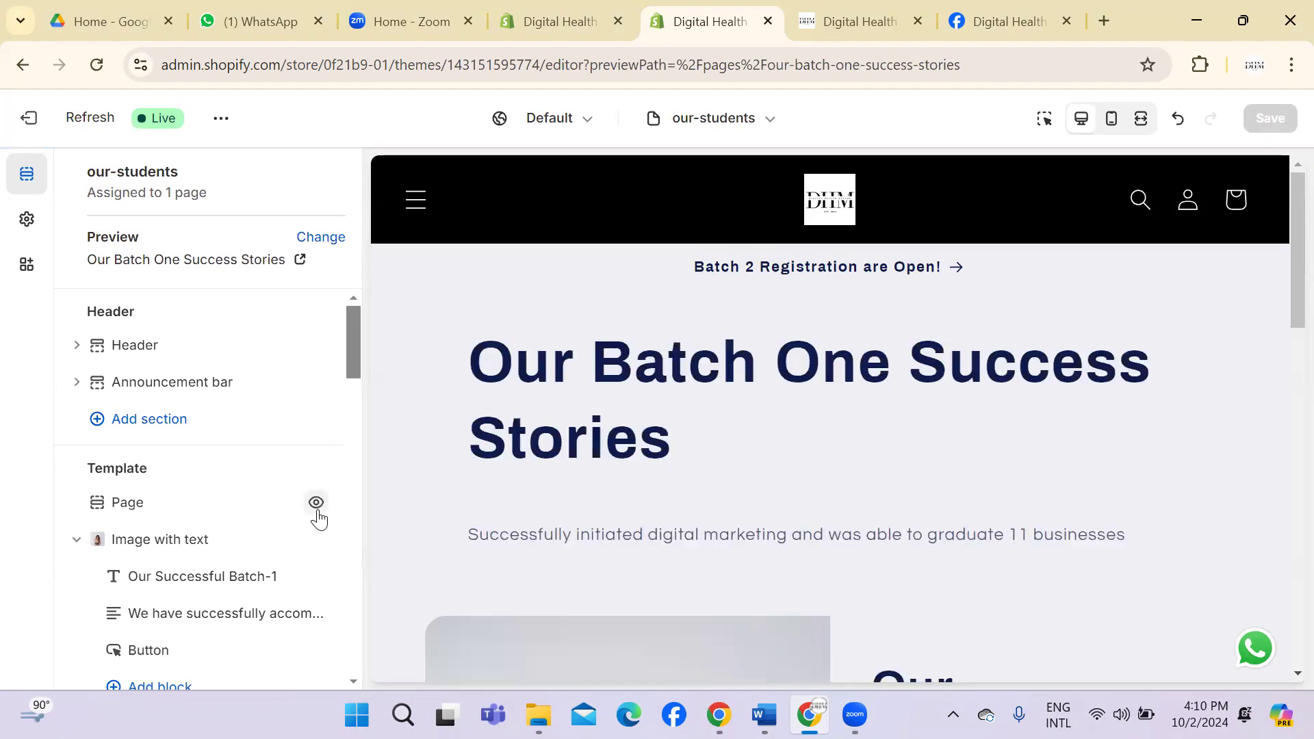
pyautogui.moveTo(356, 360); pyautogui.dragTo(354, 380)
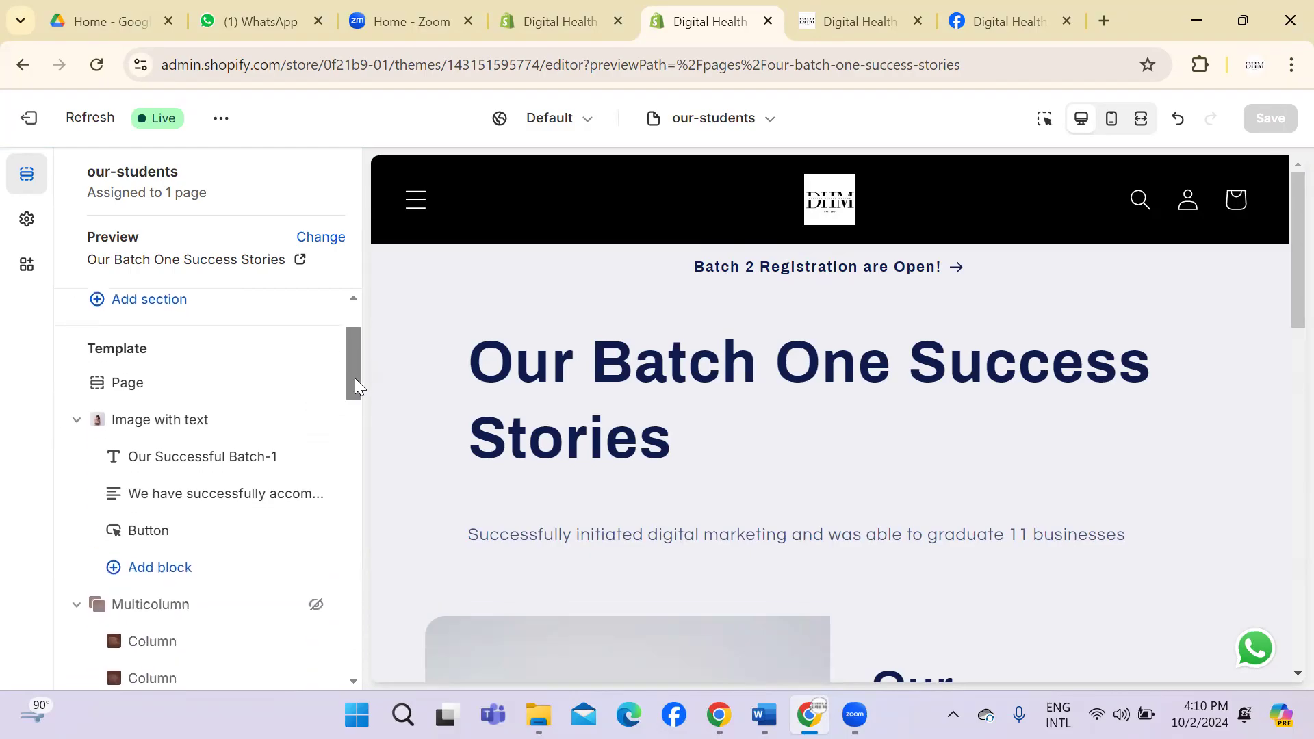
pyautogui.click(317, 384)
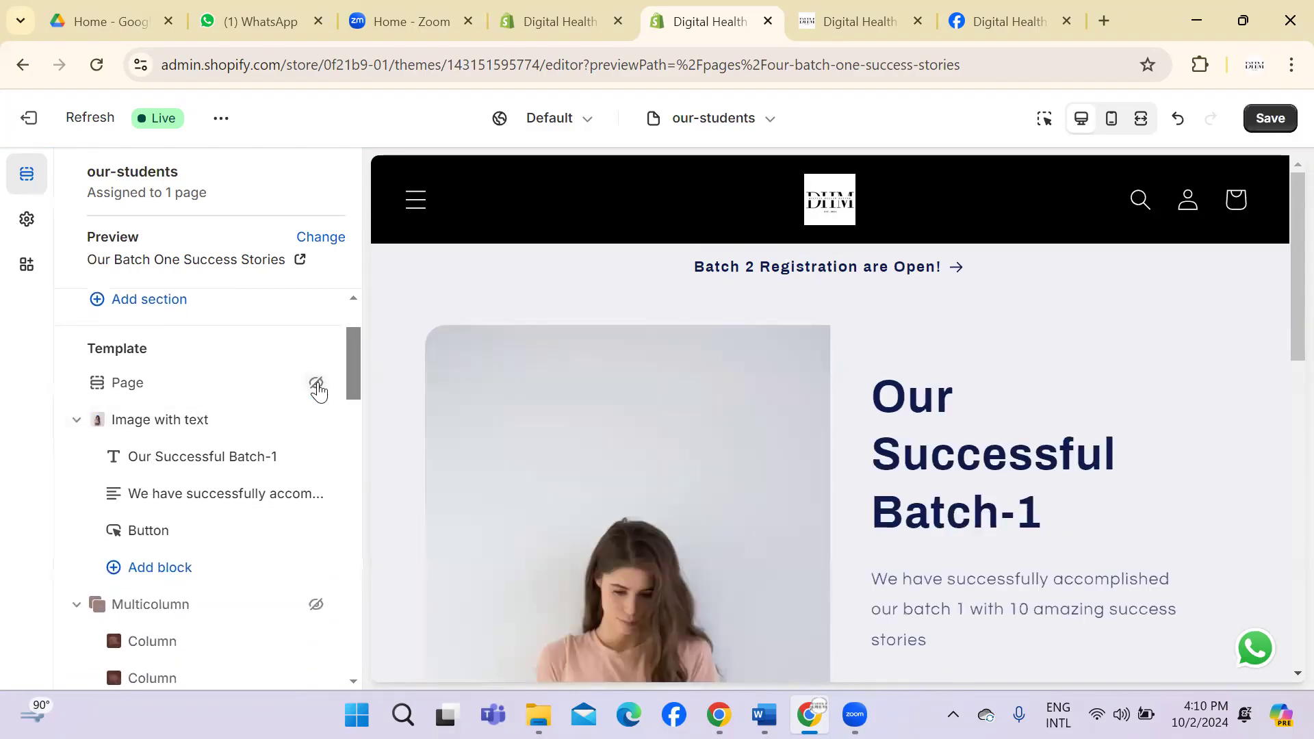
pyautogui.click(315, 384)
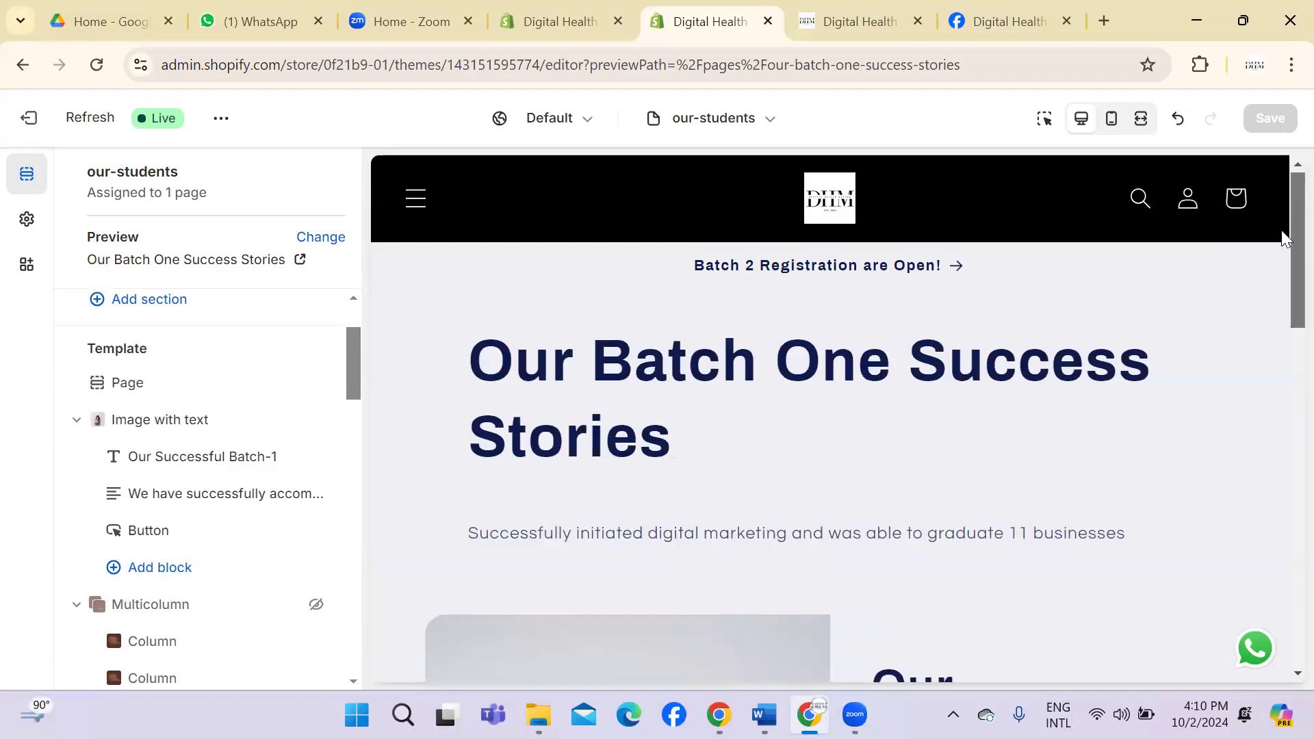
pyautogui.moveTo(1291, 200); pyautogui.dragTo(1282, 278)
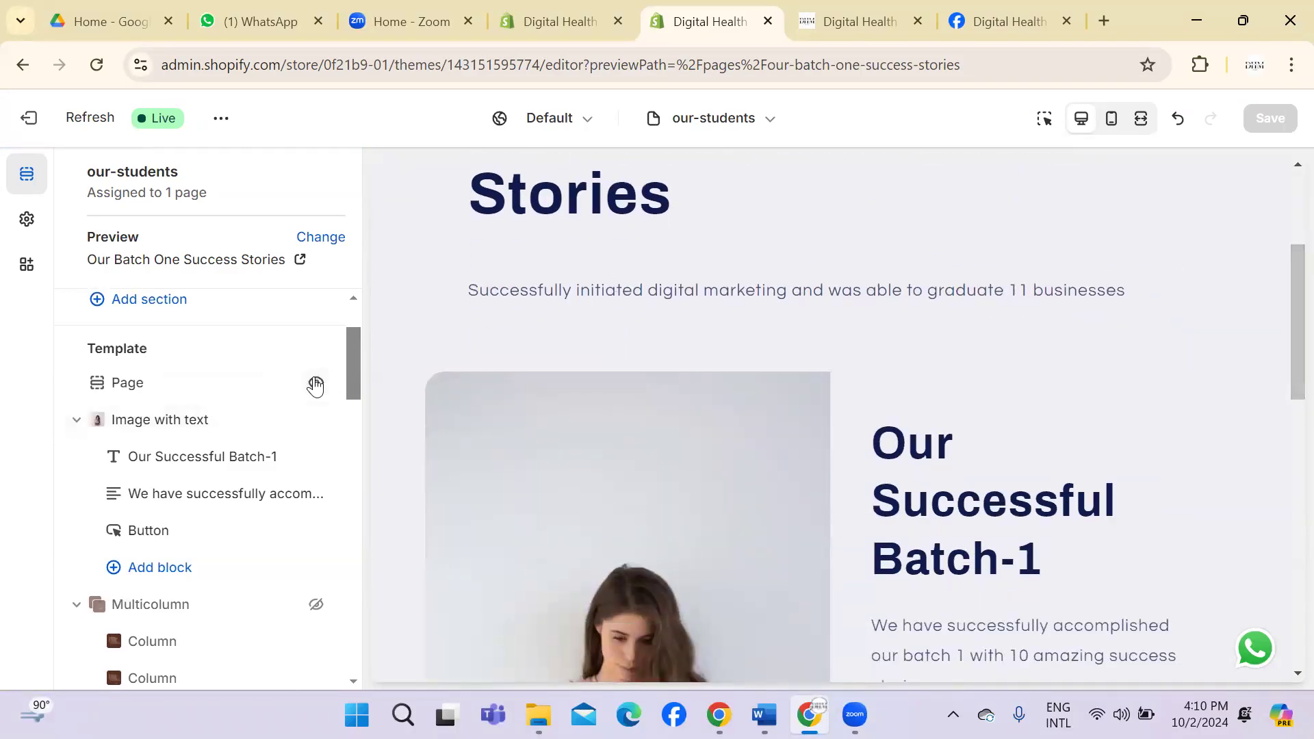
pyautogui.moveTo(355, 361)
pyautogui.mouseDown()
pyautogui.moveTo(356, 387)
pyautogui.moveTo(355, 370)
pyautogui.mouseUp()
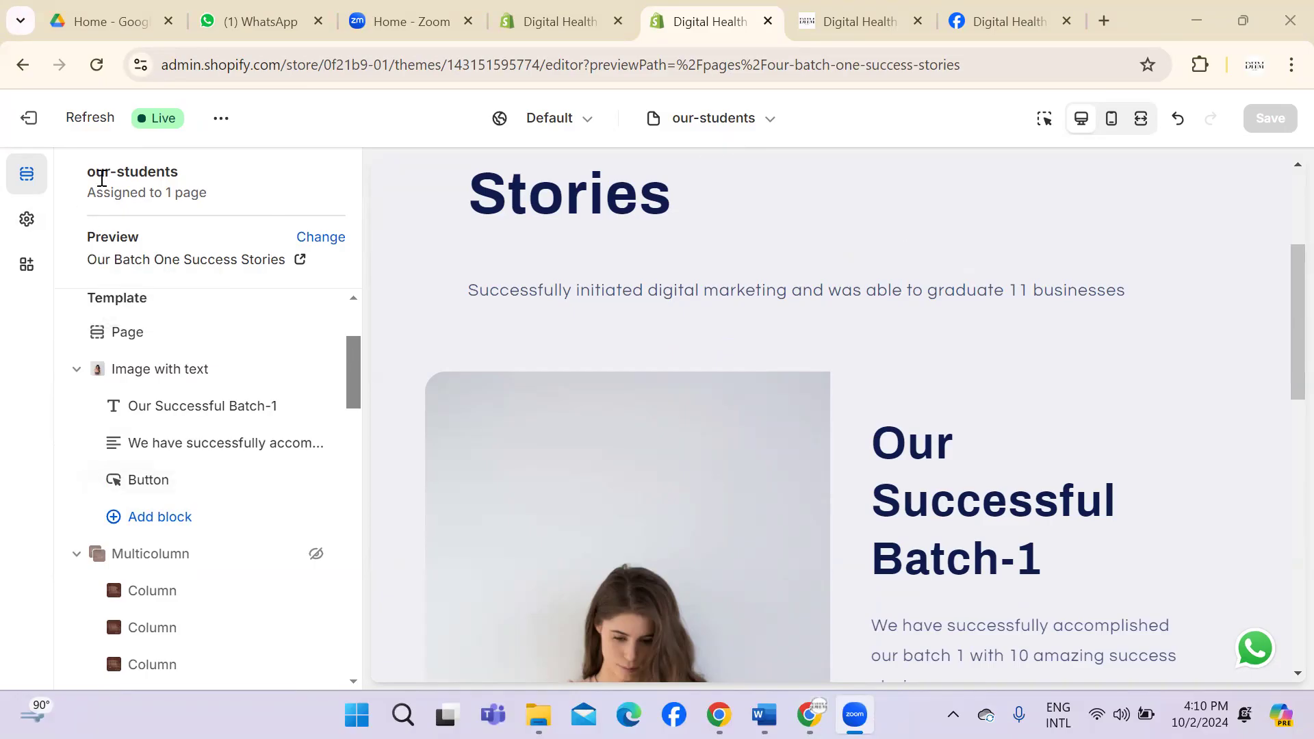
pyautogui.click(31, 131)
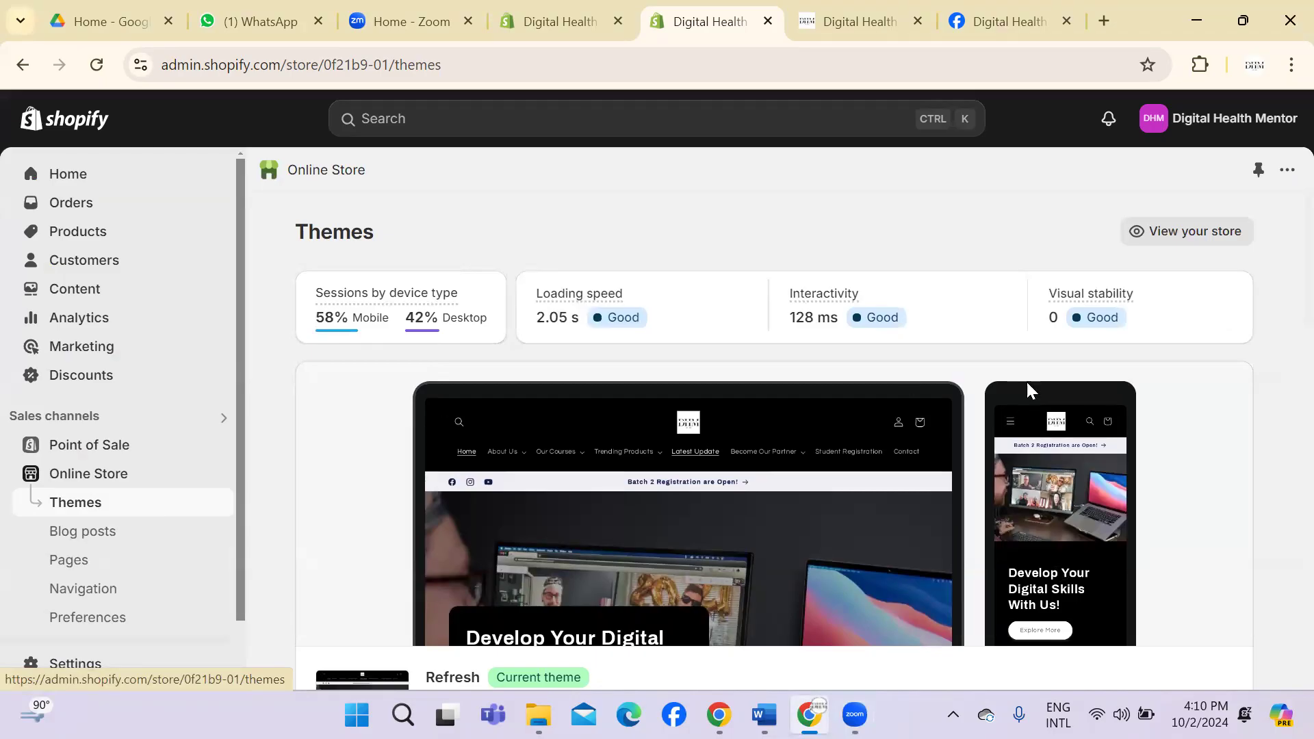
# Step: Customize the Refresh theme, view the social media accounts in its theme settings, and exit the theme editor
pyautogui.scroll(-5, 1283, 383)
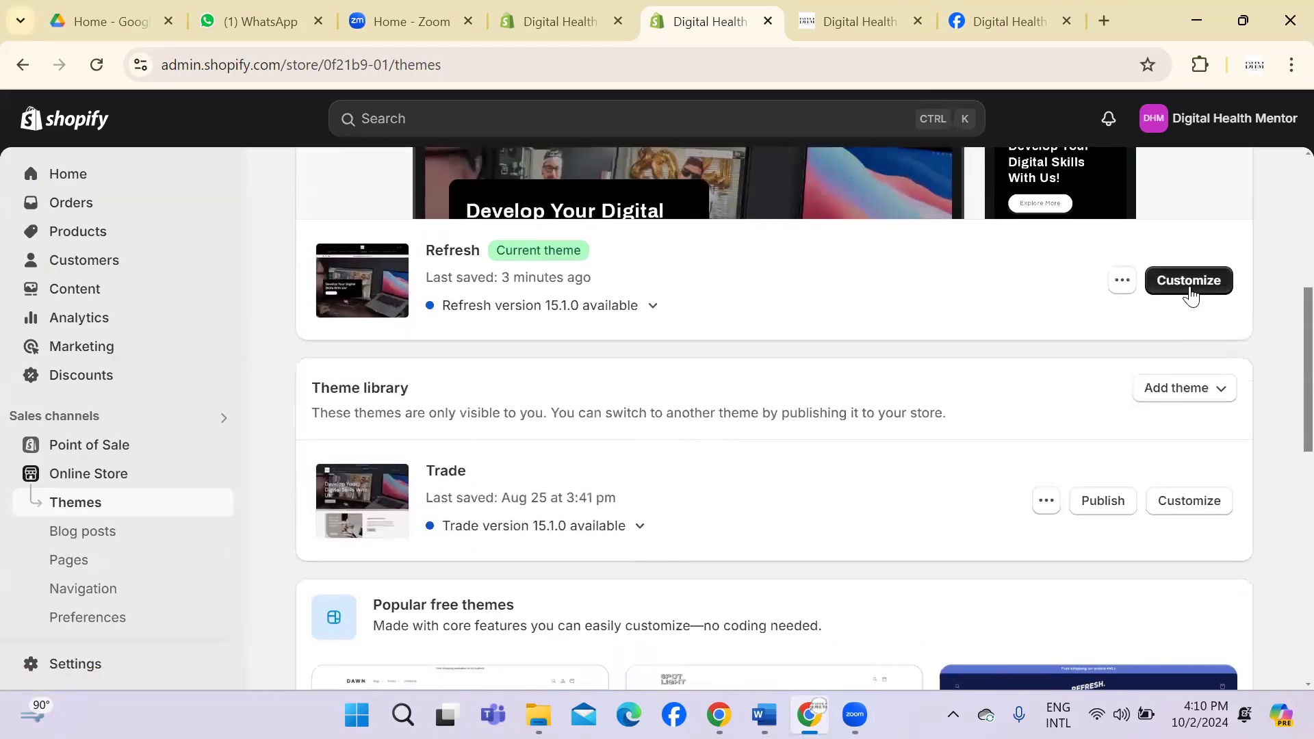
pyautogui.click(1191, 286)
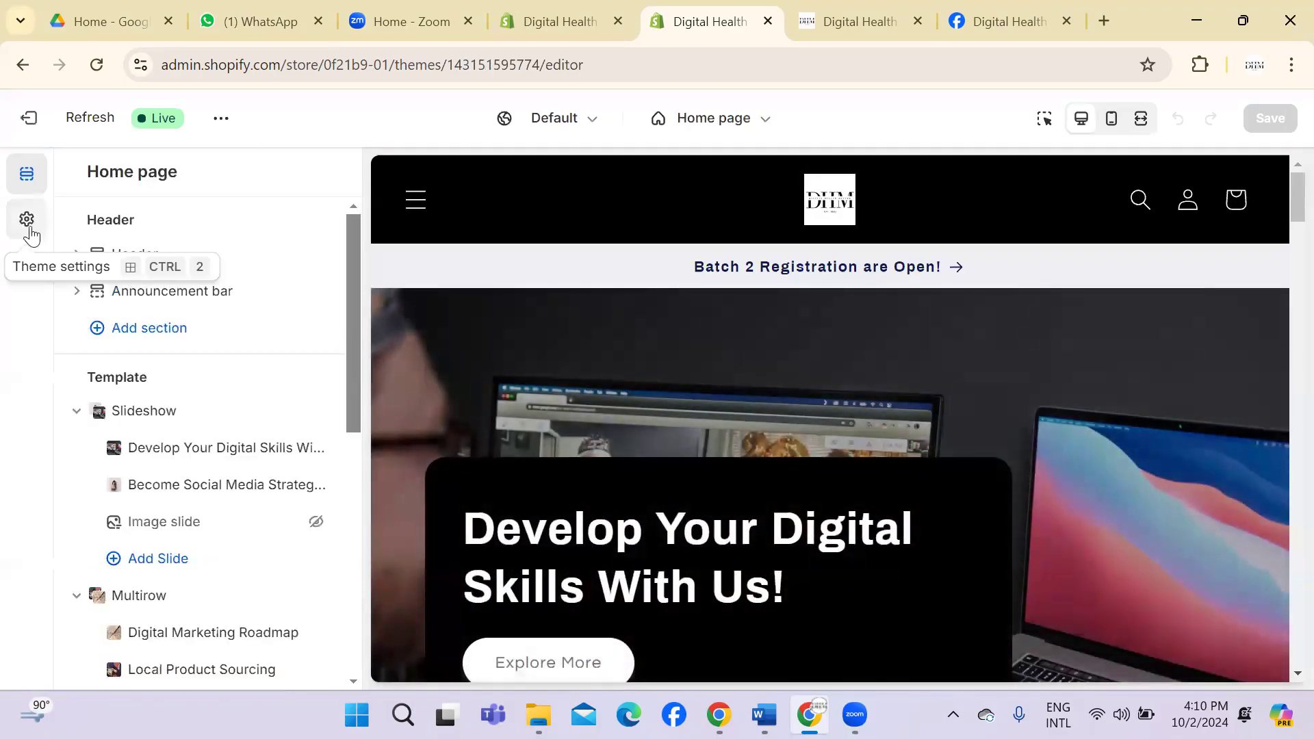
pyautogui.click(26, 219)
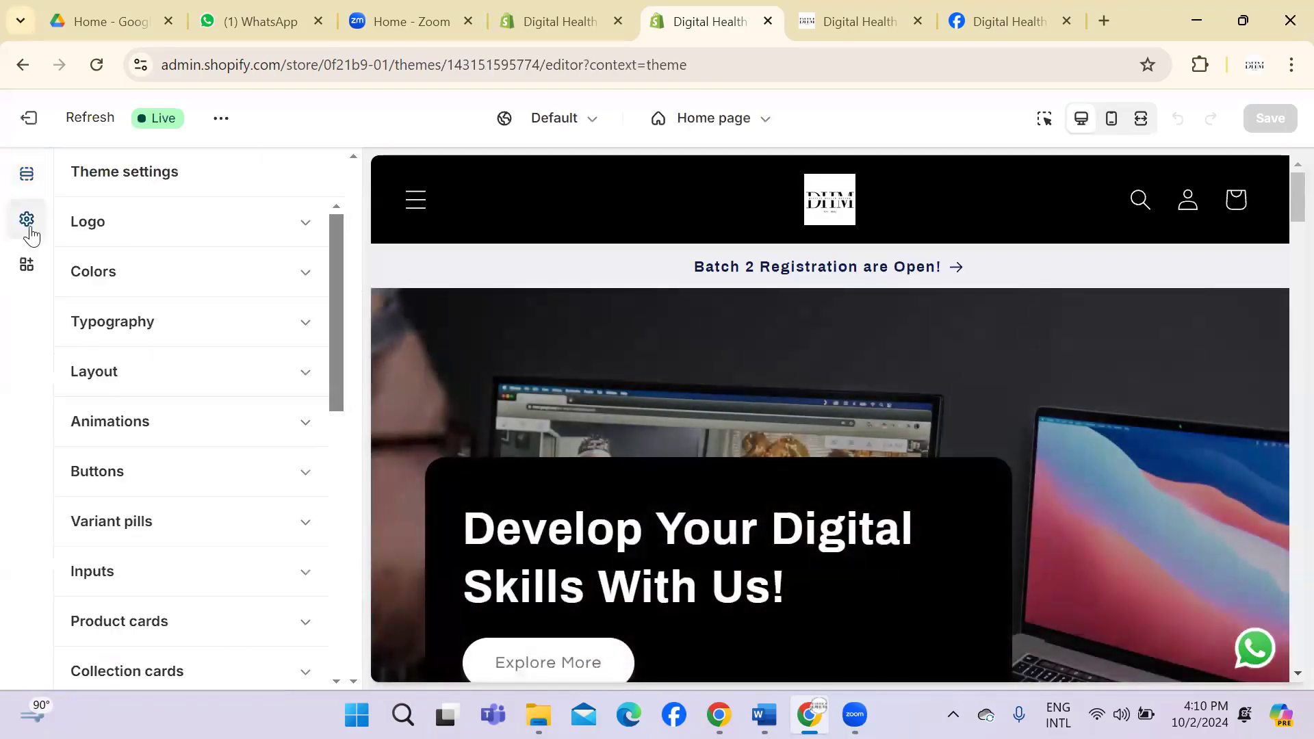
pyautogui.moveTo(339, 264); pyautogui.dragTo(341, 605)
pyautogui.click(287, 498)
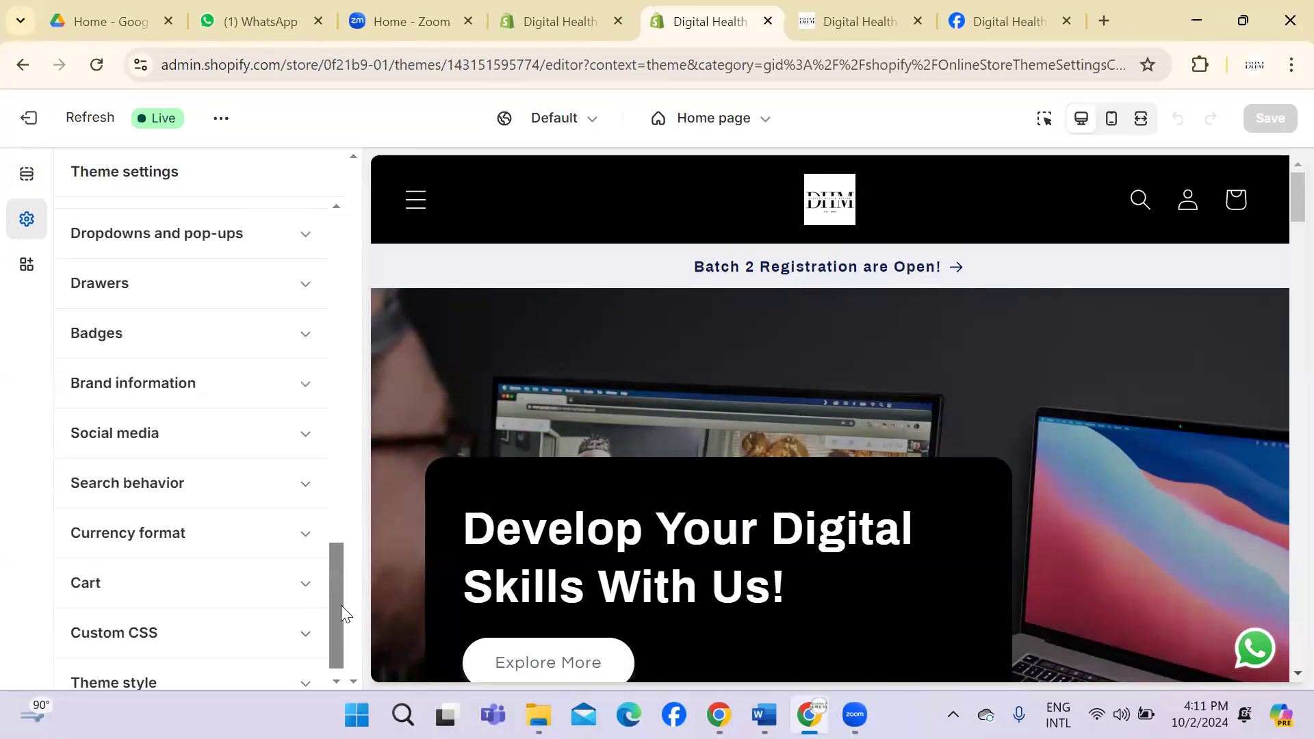
pyautogui.click(269, 442)
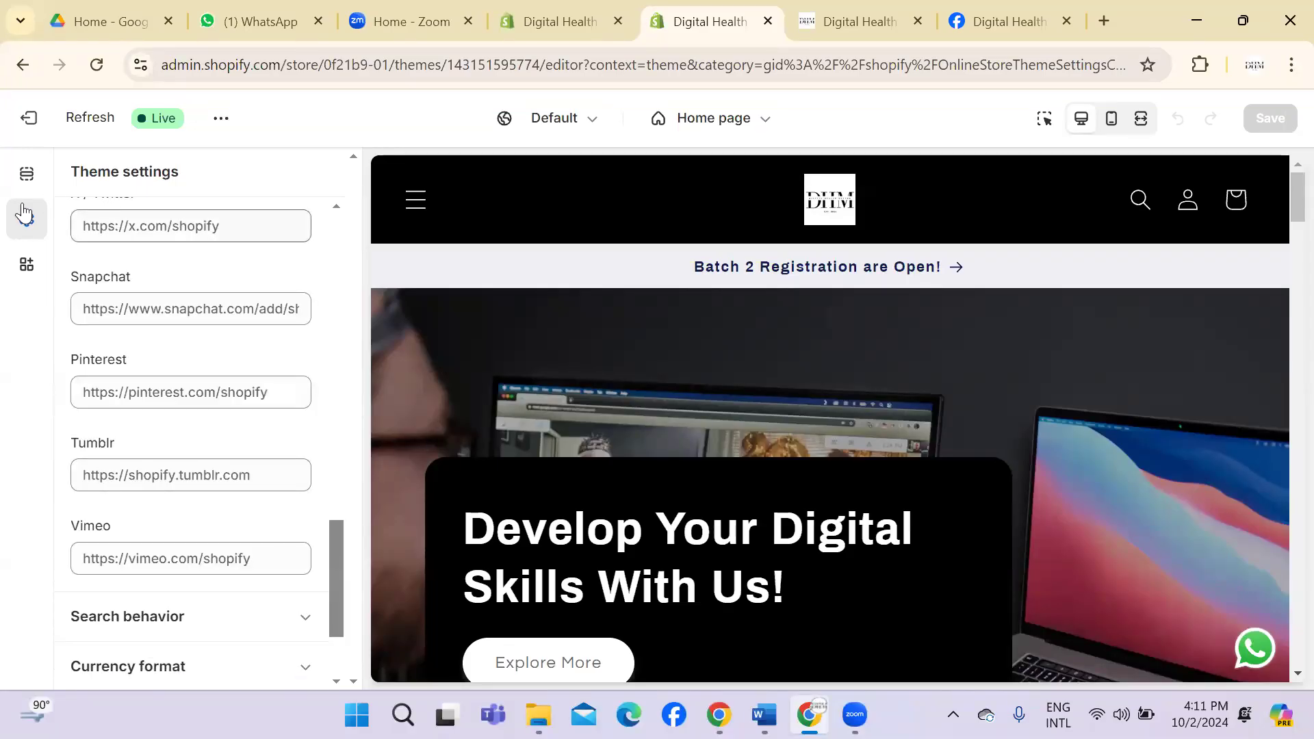
pyautogui.click(27, 125)
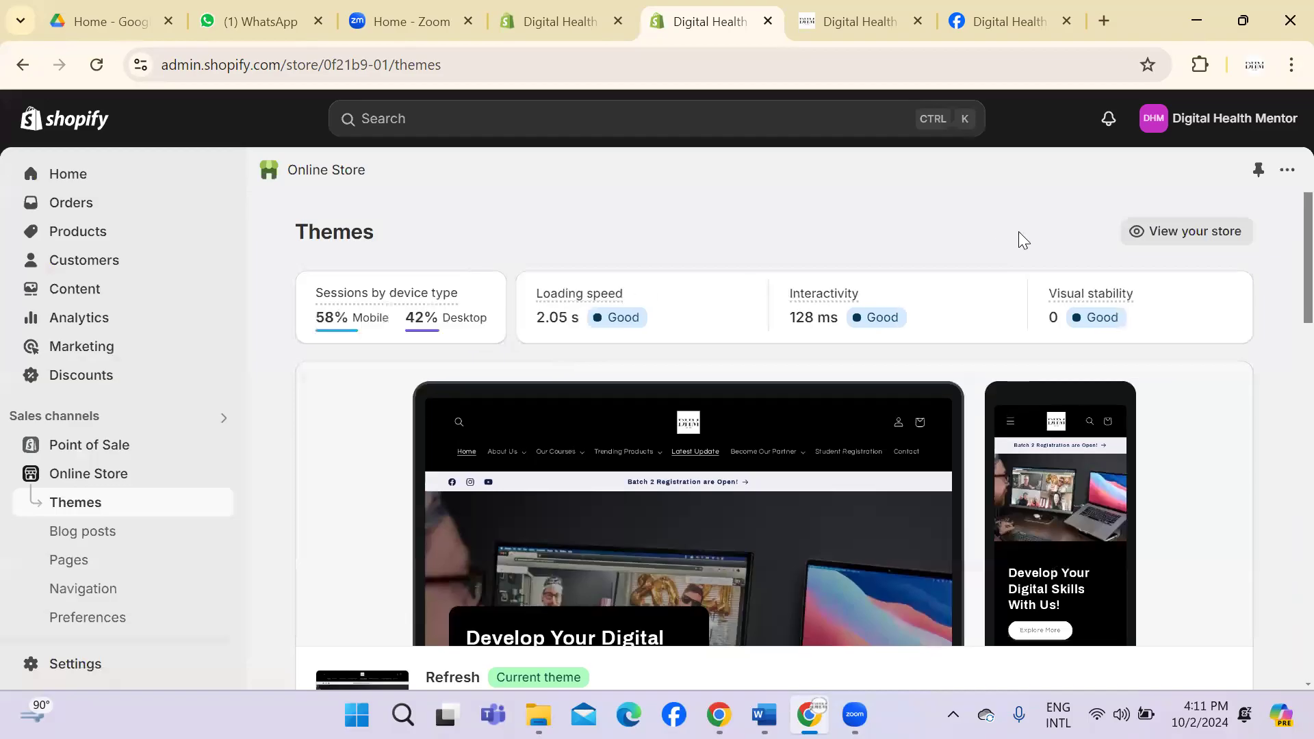
# Step: Reopen the Refresh theme for customizing and expand the social media accounts in its theme settings
pyautogui.scroll(-5, 1285, 287)
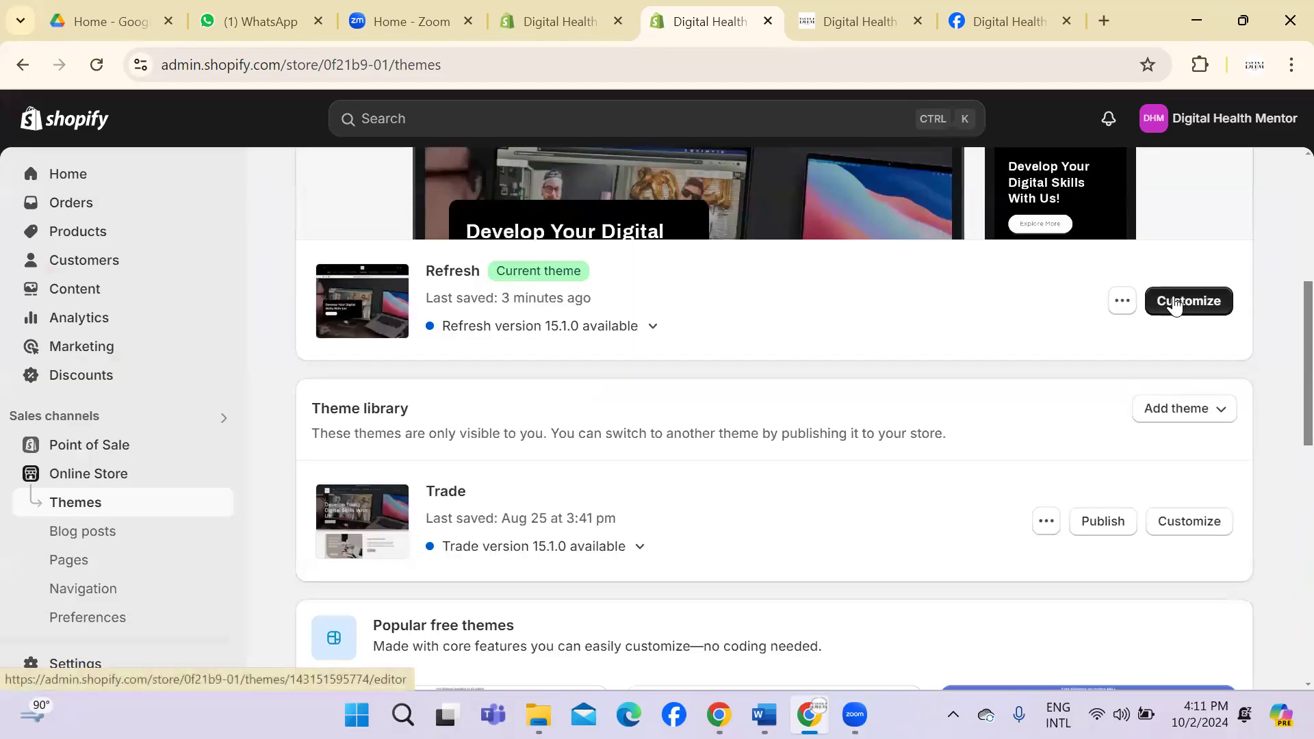
pyautogui.click(1173, 299)
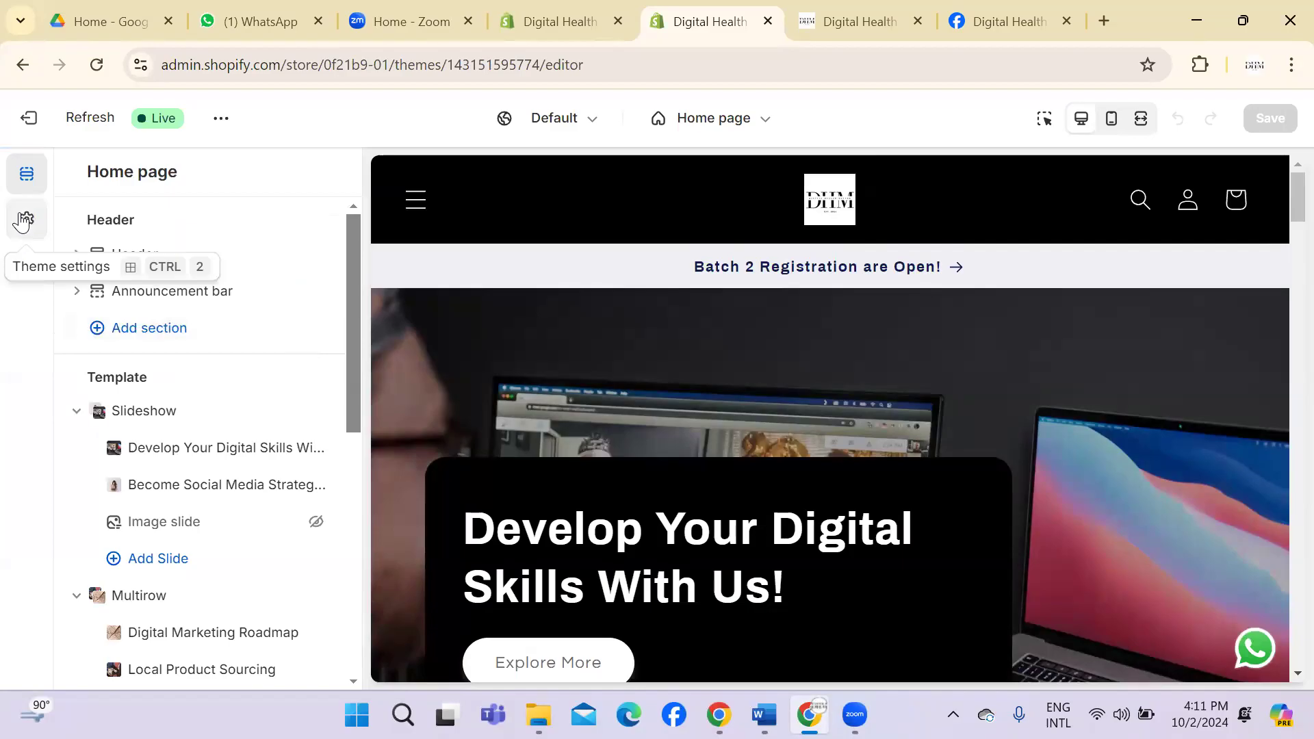
pyautogui.click(22, 221)
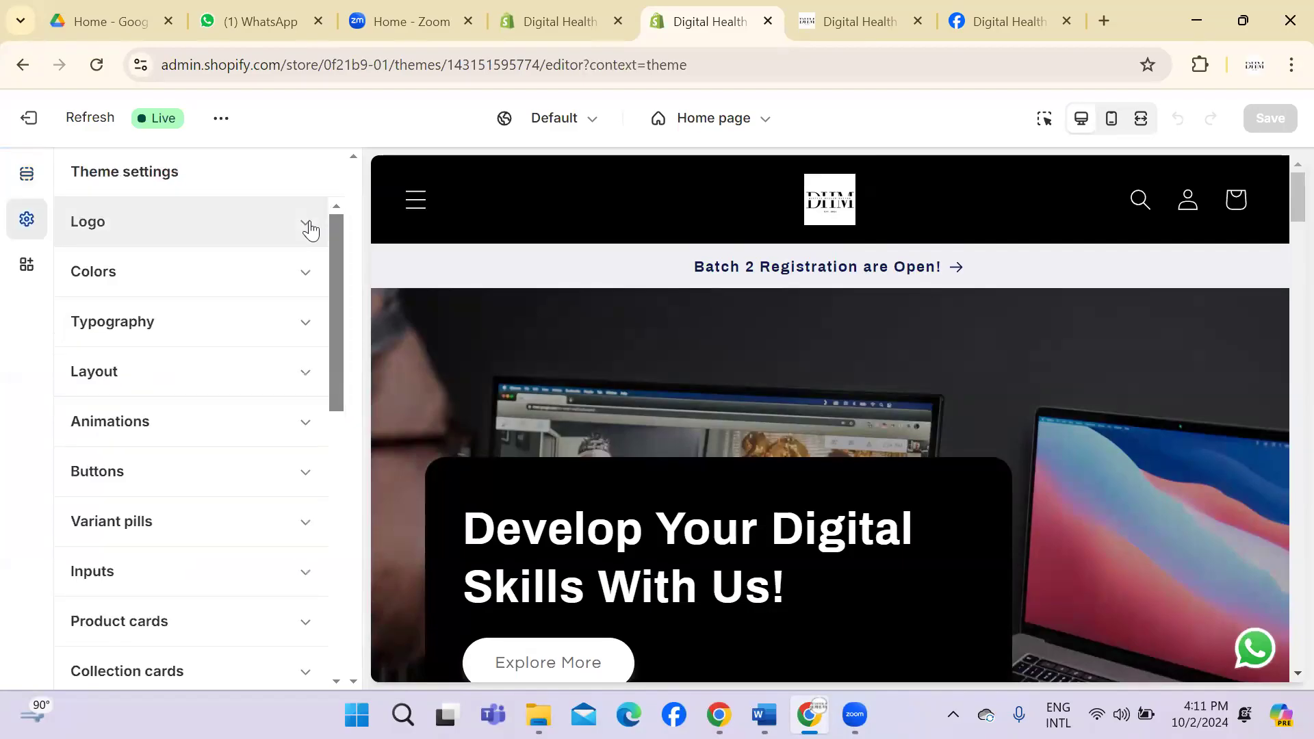
pyautogui.moveTo(335, 237); pyautogui.dragTo(363, 495)
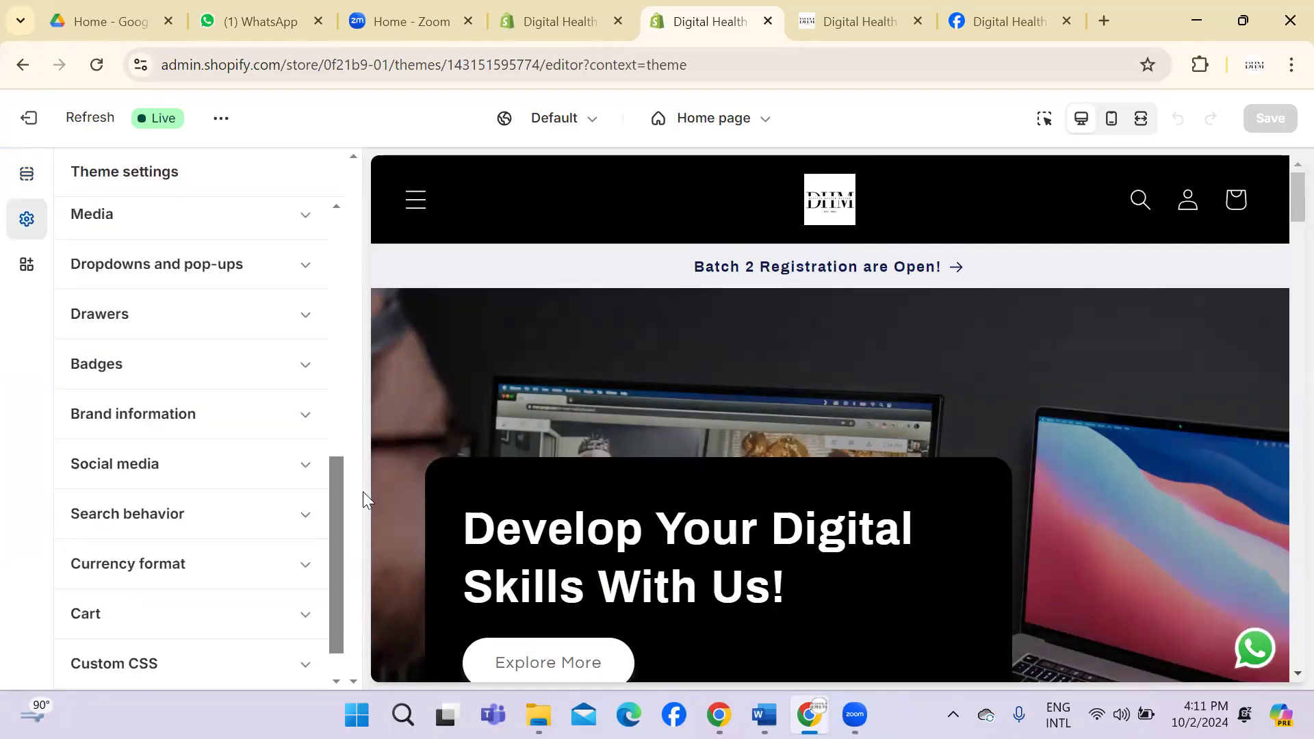
pyautogui.click(246, 415)
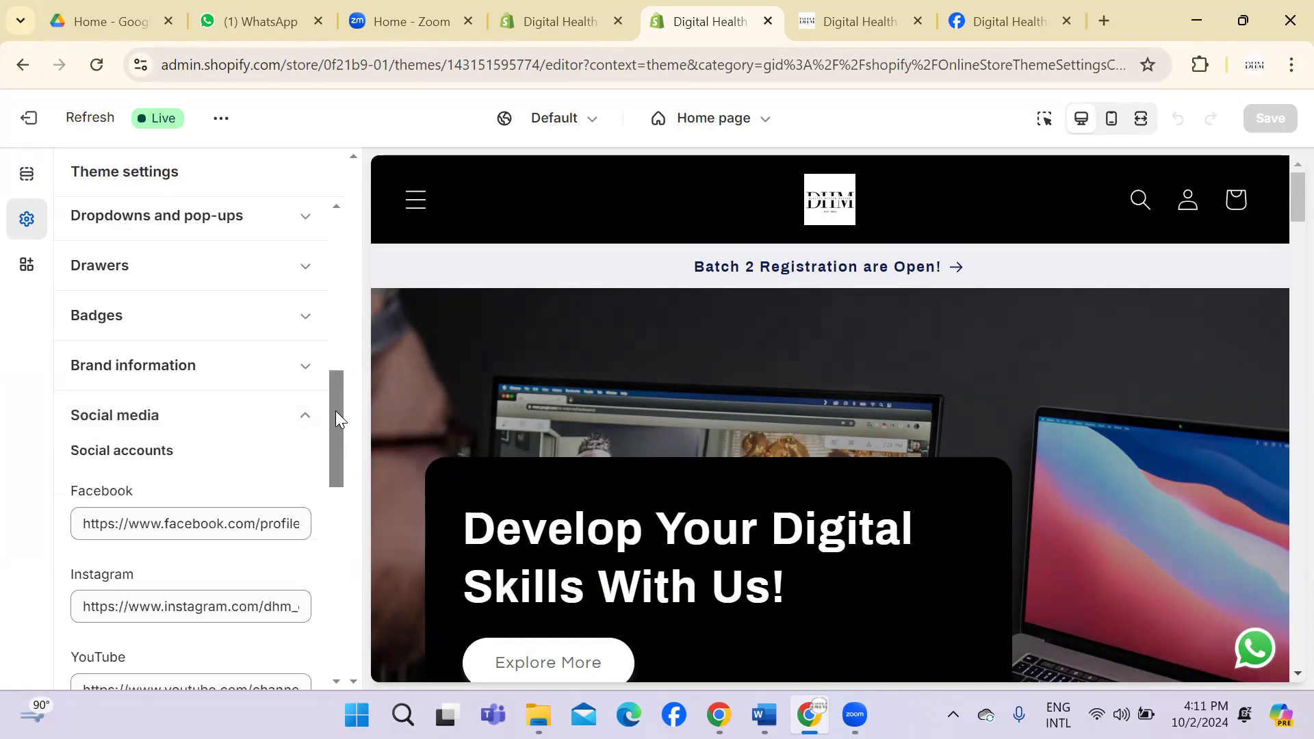
# Step: Examine each social account link field from Facebook and Instagram through Pinterest, Tumblr and Vimeo without entering anything
pyautogui.moveTo(336, 411); pyautogui.dragTo(335, 437)
pyautogui.click(271, 415)
pyautogui.click(260, 499)
pyautogui.click(251, 582)
pyautogui.moveTo(343, 462); pyautogui.dragTo(335, 525)
pyautogui.click(267, 362)
pyautogui.click(266, 435)
pyautogui.click(261, 522)
pyautogui.click(263, 594)
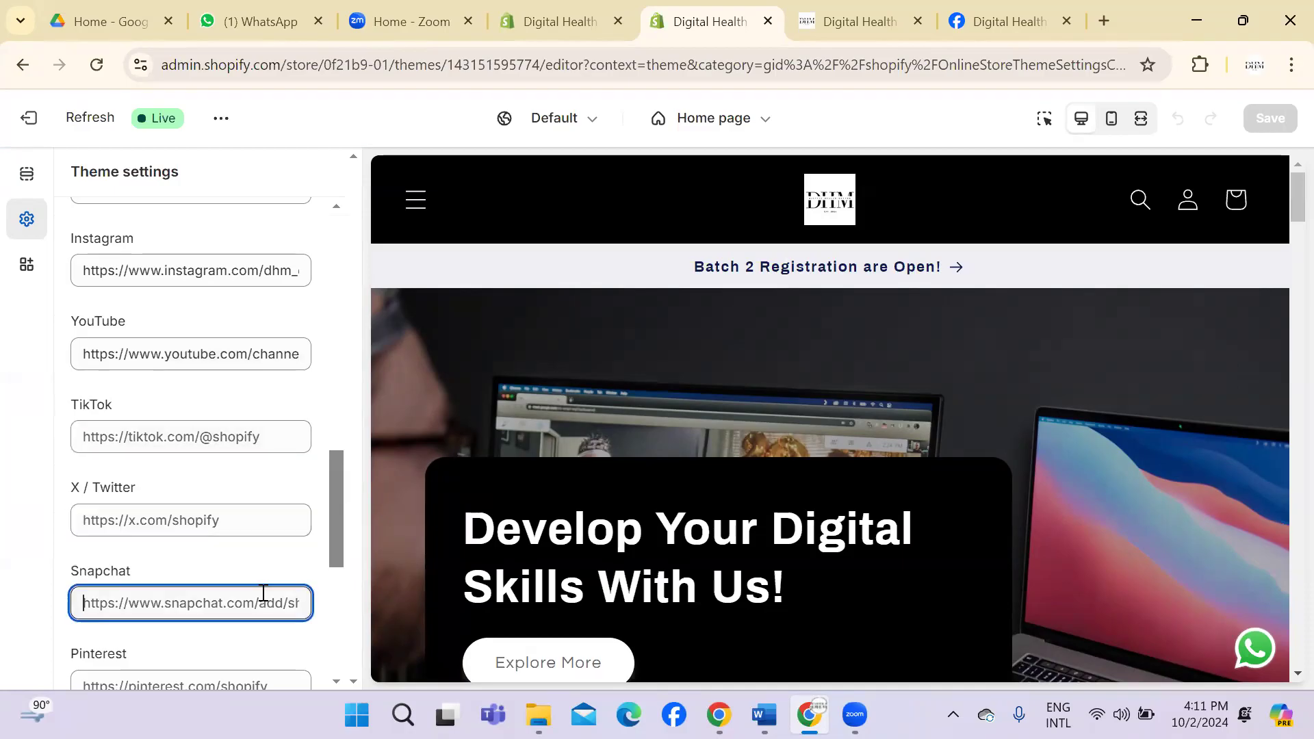
pyautogui.scroll(-3, 348, 542)
pyautogui.click(249, 453)
pyautogui.click(236, 531)
pyautogui.click(216, 605)
pyautogui.moveTo(332, 556); pyautogui.dragTo(332, 606)
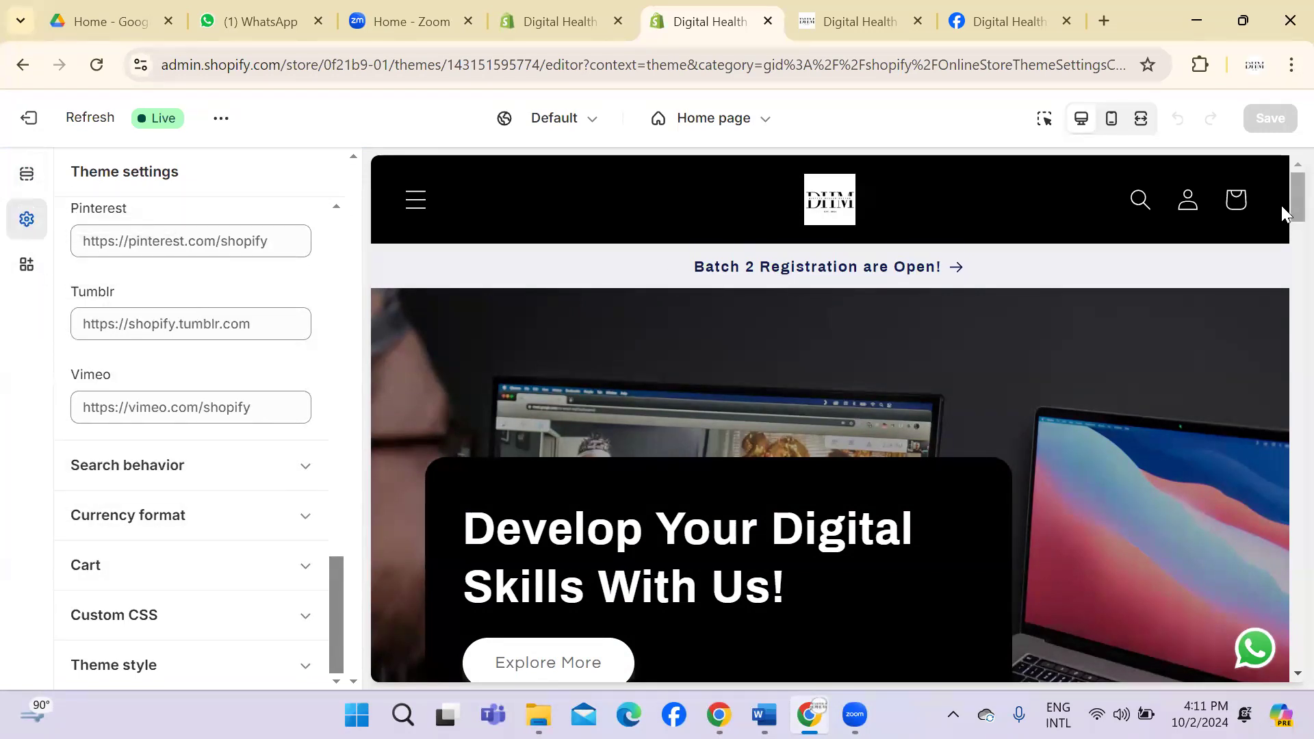
# Step: Inspect the home page's sections and footer in the preview and compare the social icons with the live store site
pyautogui.moveTo(1291, 206); pyautogui.dragTo(1285, 319)
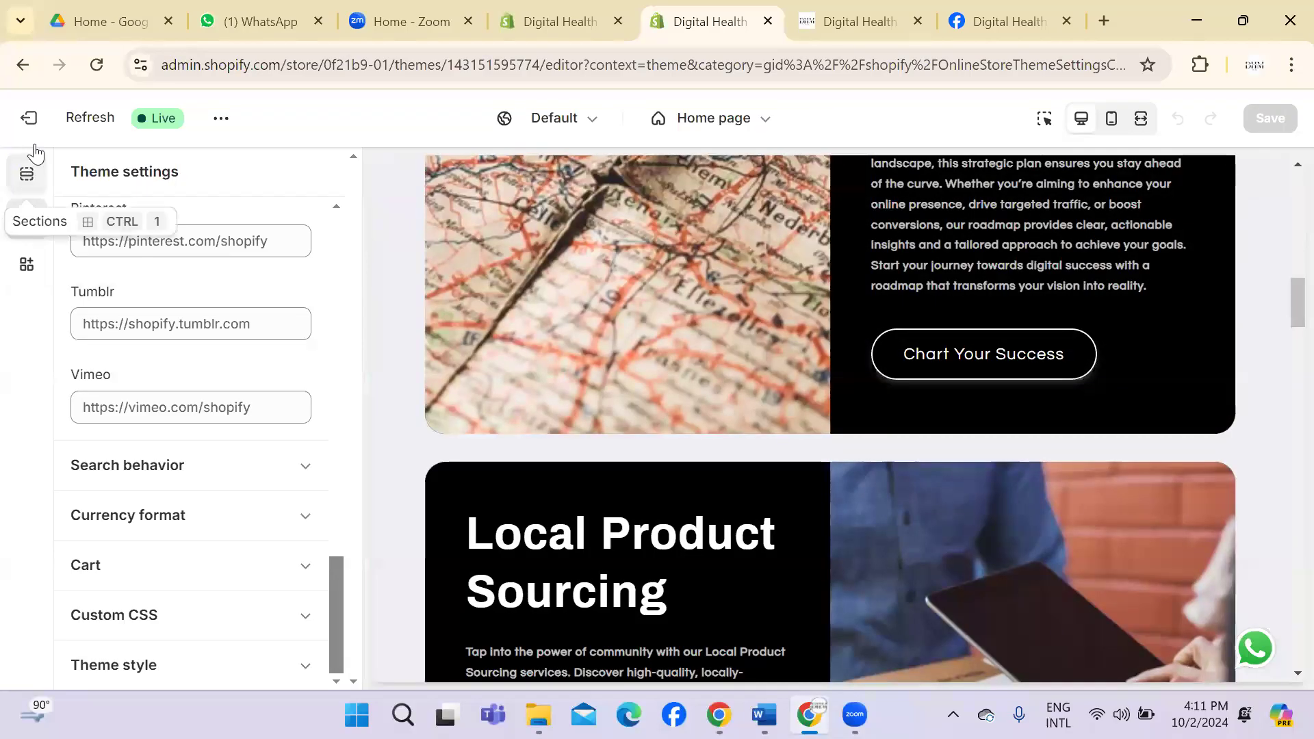
pyautogui.click(27, 175)
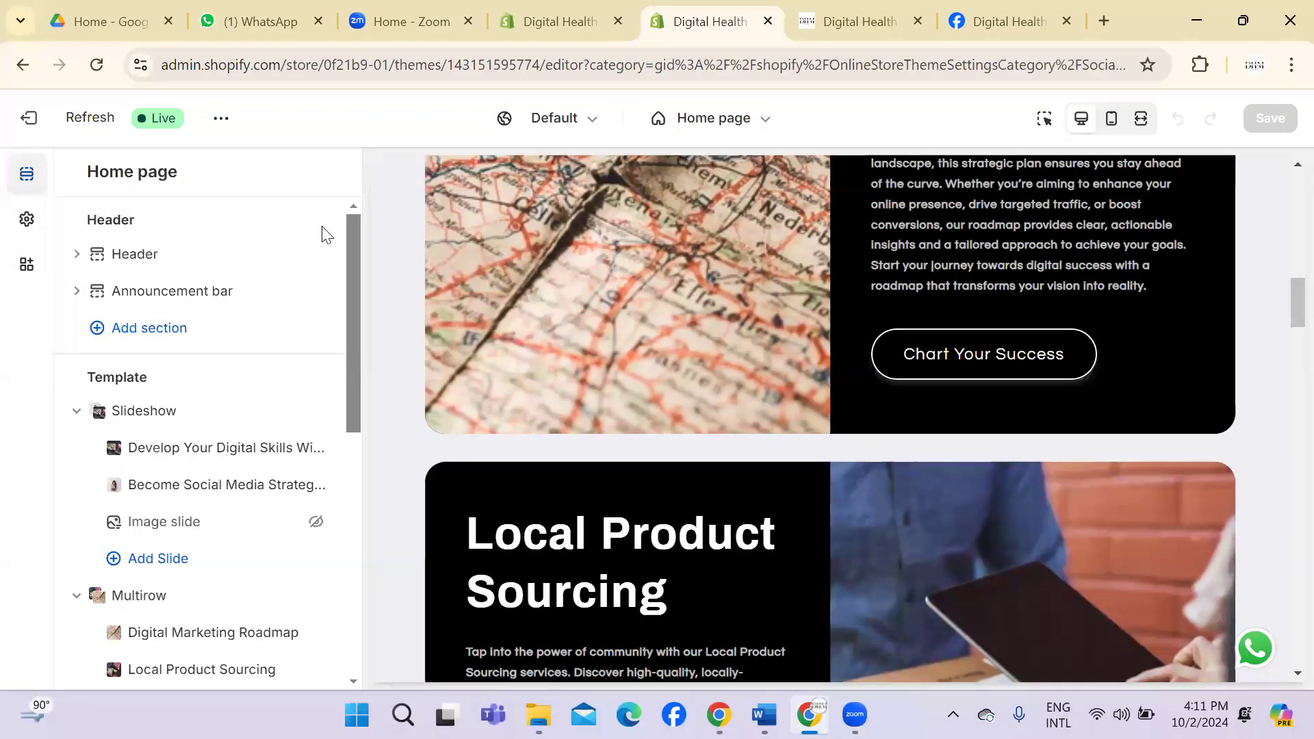
pyautogui.moveTo(350, 242); pyautogui.dragTo(356, 534)
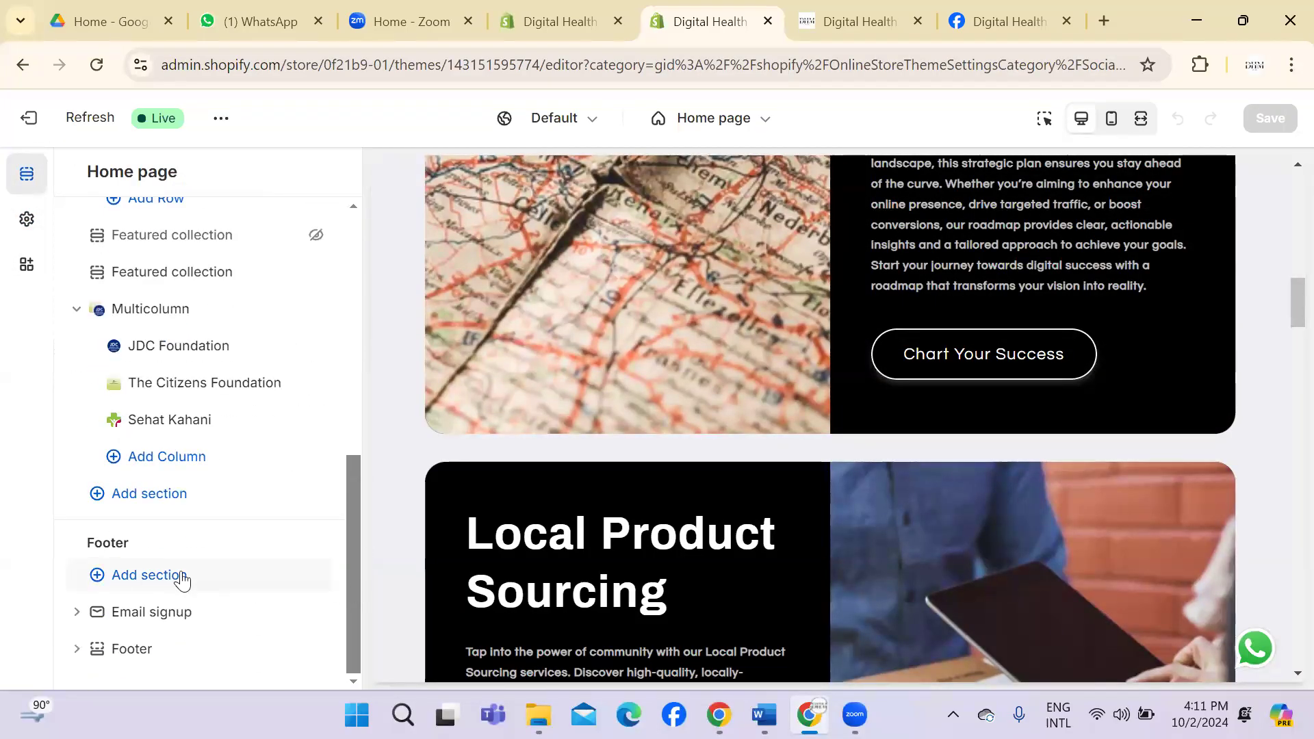
pyautogui.moveTo(1291, 298); pyautogui.dragTo(1281, 629)
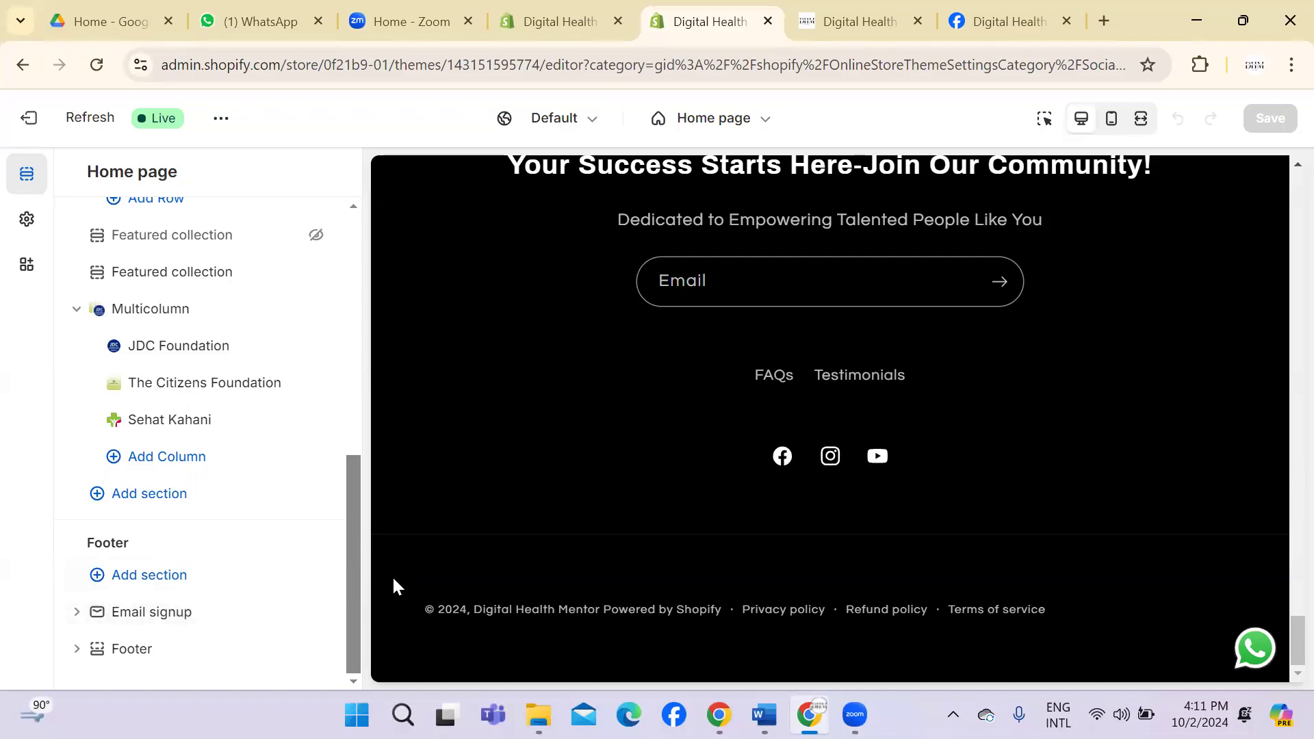
pyautogui.click(861, 20)
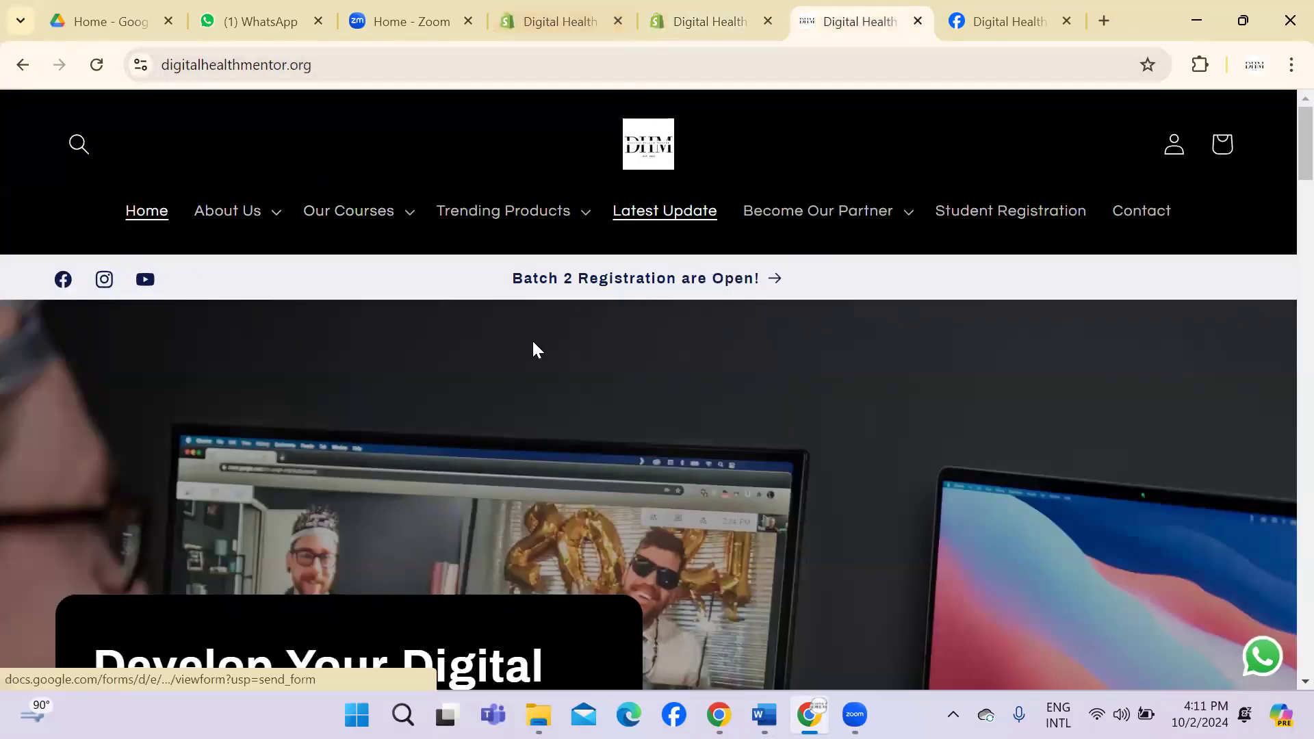
pyautogui.click(683, 9)
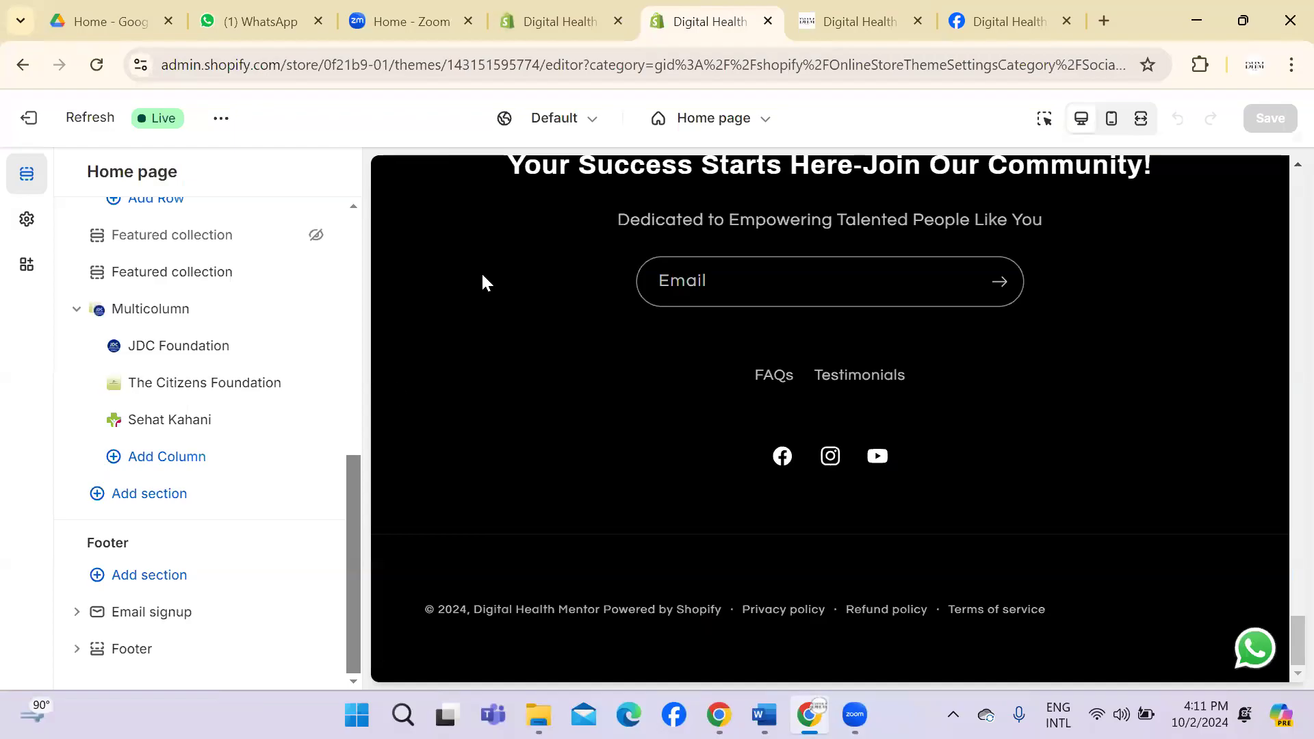
# Step: Review the home page's Header section settings and return to the section list
pyautogui.moveTo(346, 499); pyautogui.dragTo(368, 214)
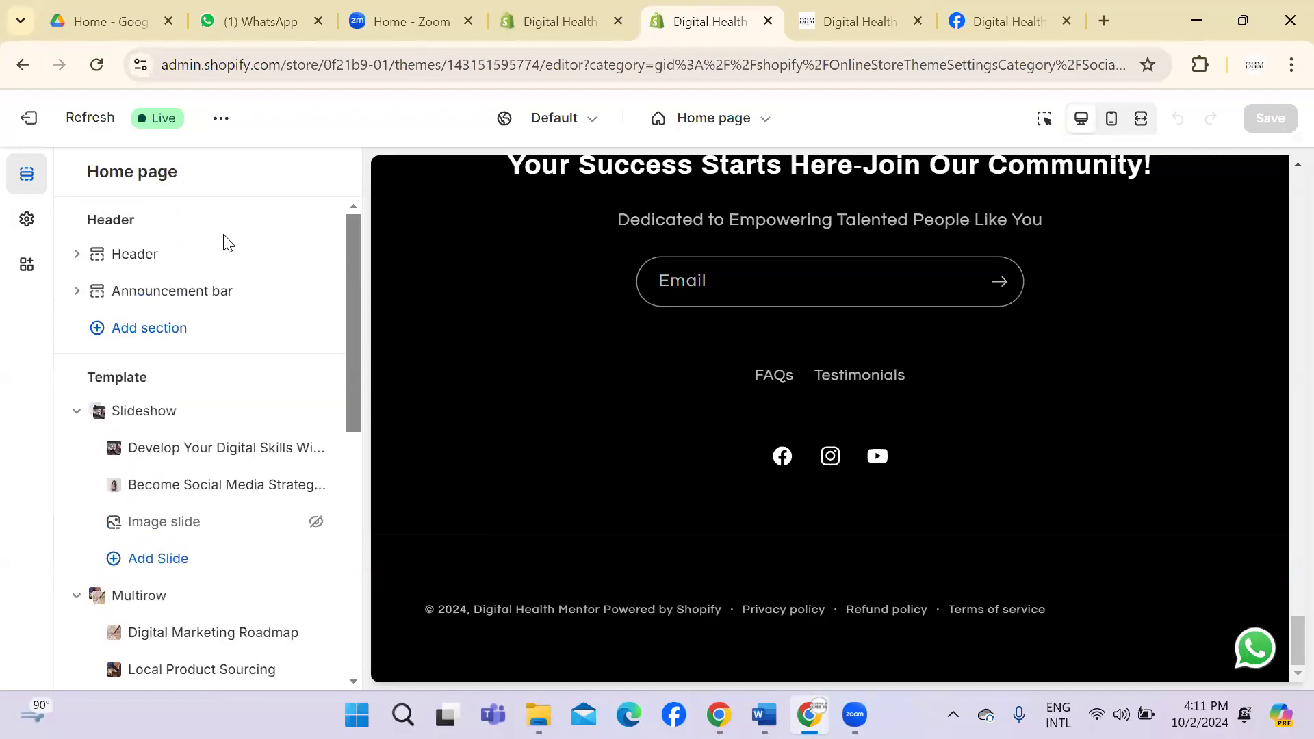
pyautogui.click(195, 256)
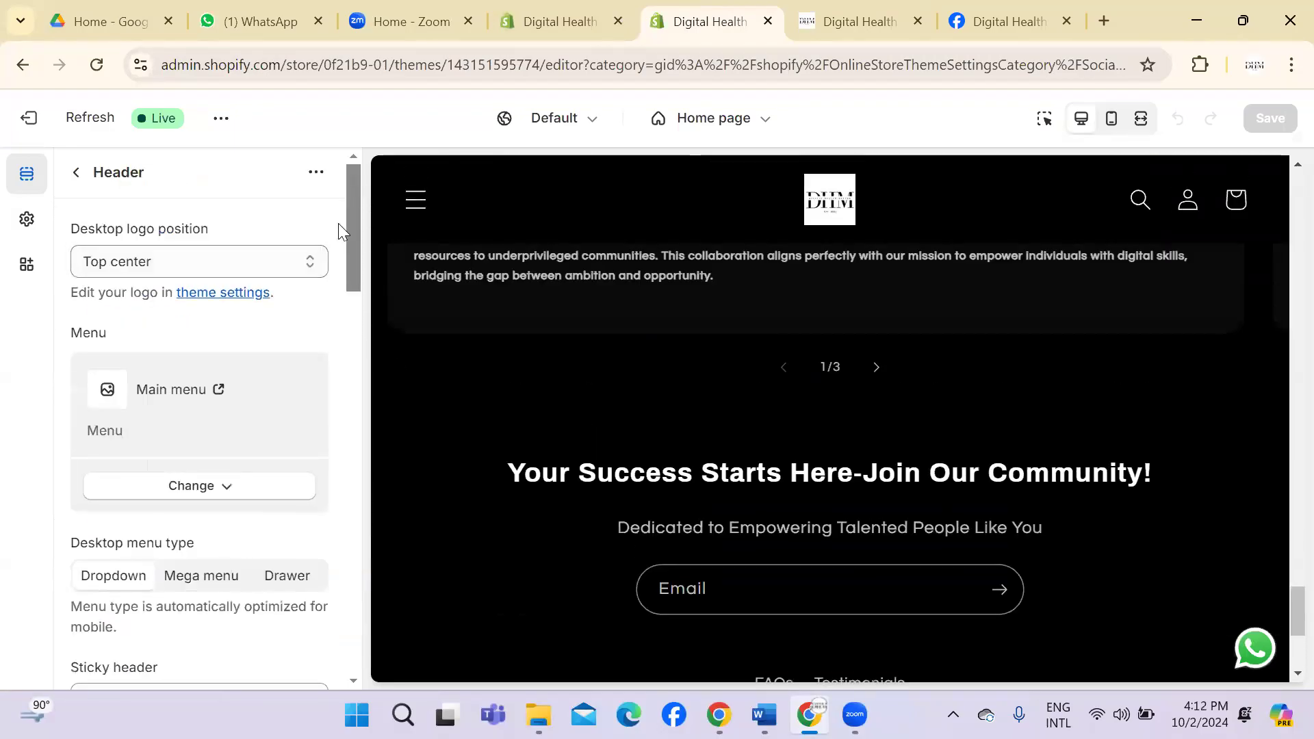
pyautogui.moveTo(363, 222); pyautogui.dragTo(360, 249)
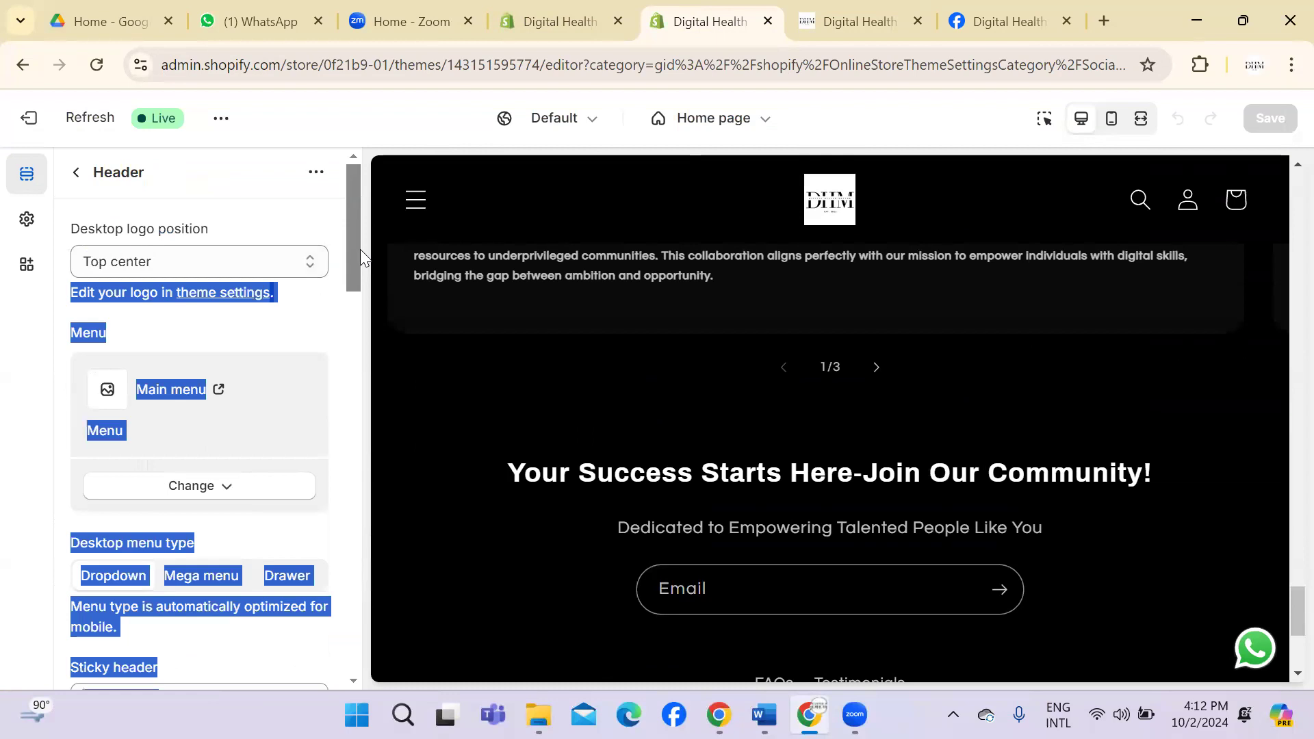
pyautogui.click(77, 174)
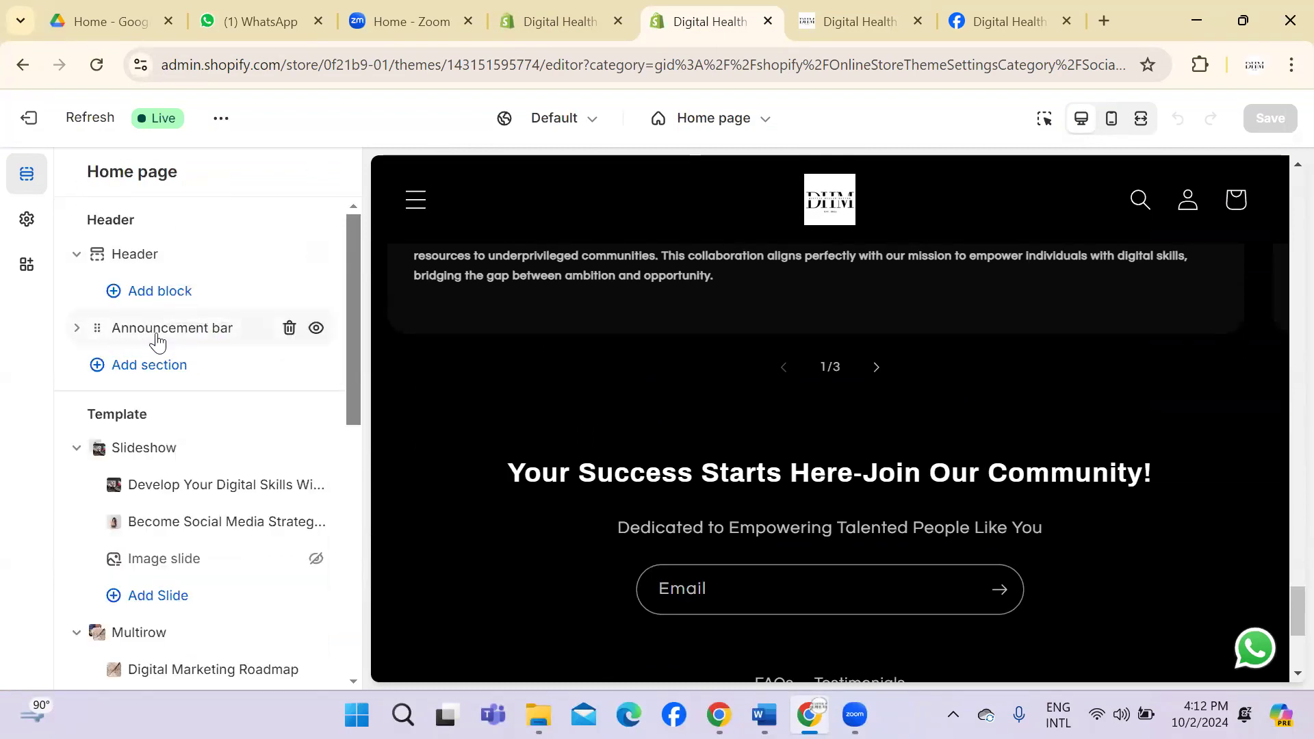
# Step: Open the Announcement bar section and examine its social media icons settings
pyautogui.click(158, 335)
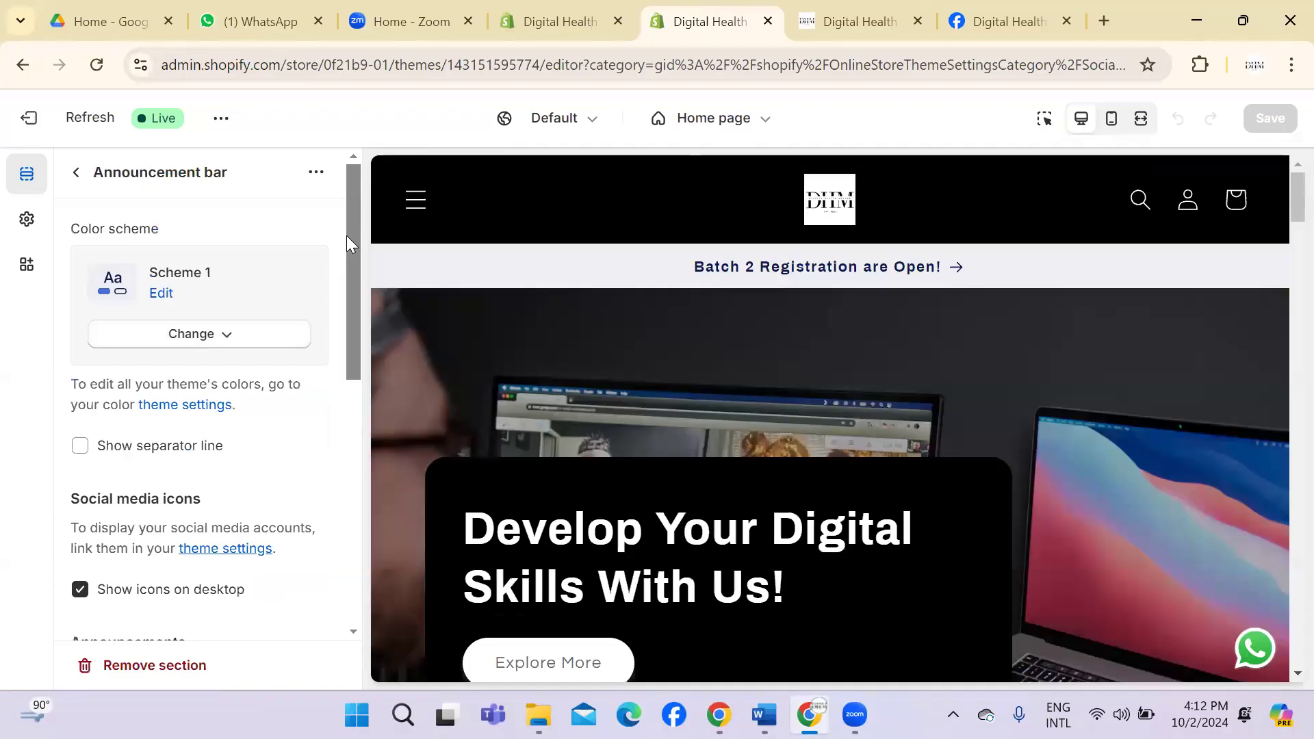
pyautogui.moveTo(346, 235); pyautogui.dragTo(357, 291)
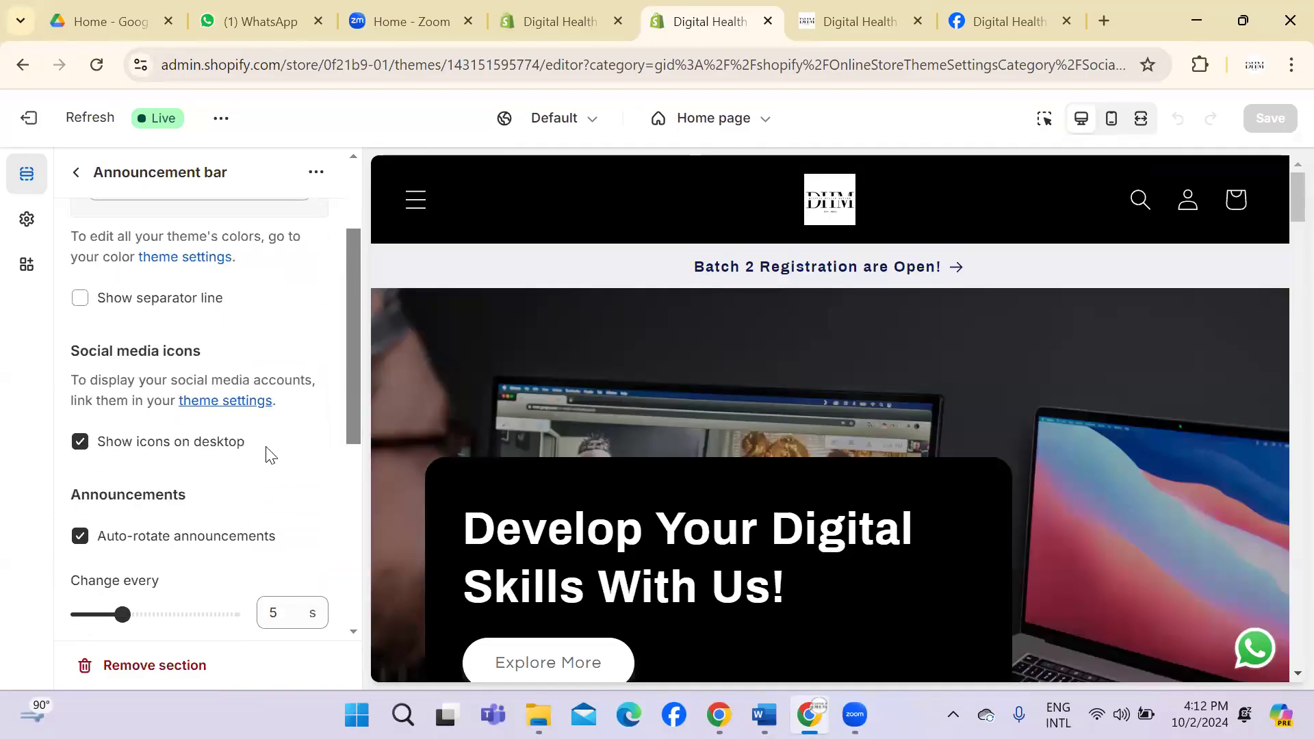
pyautogui.moveTo(75, 355); pyautogui.dragTo(243, 352)
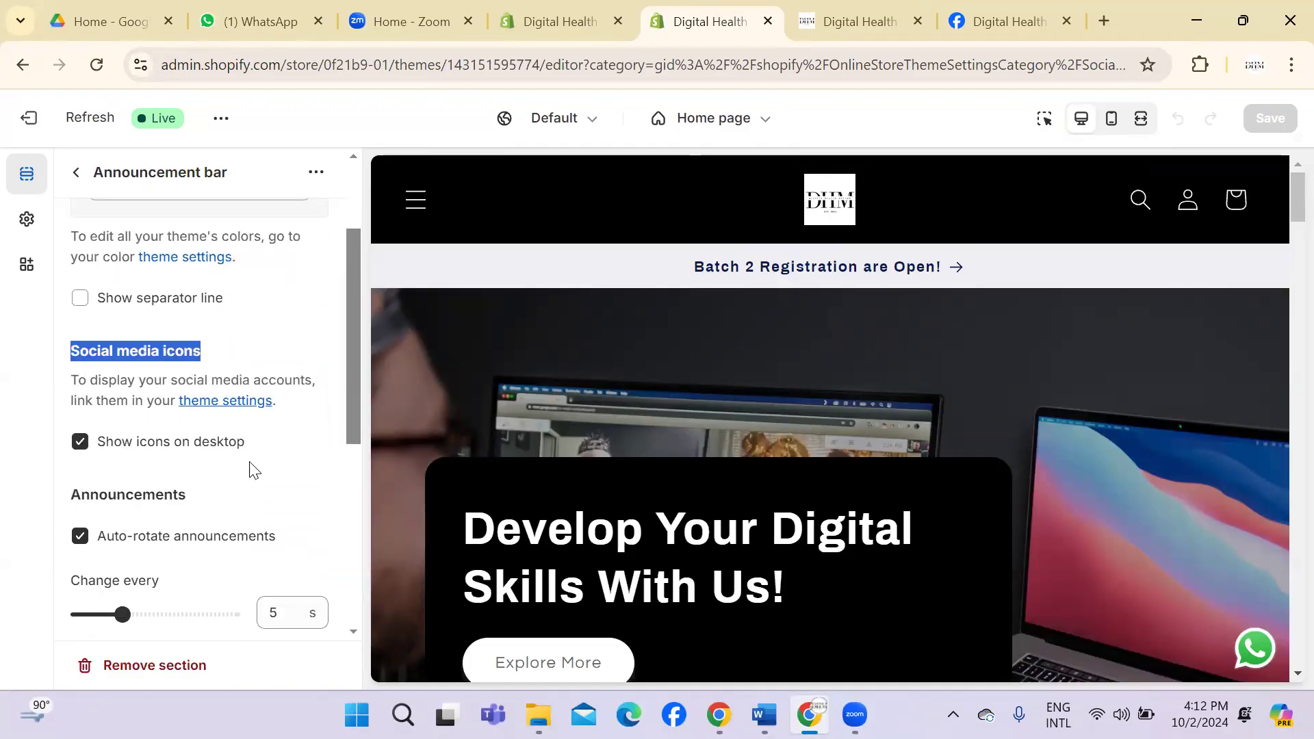
# Step: Set the theme's animation hover effect to Vertical lift in the theme settings and save the theme
pyautogui.click(220, 403)
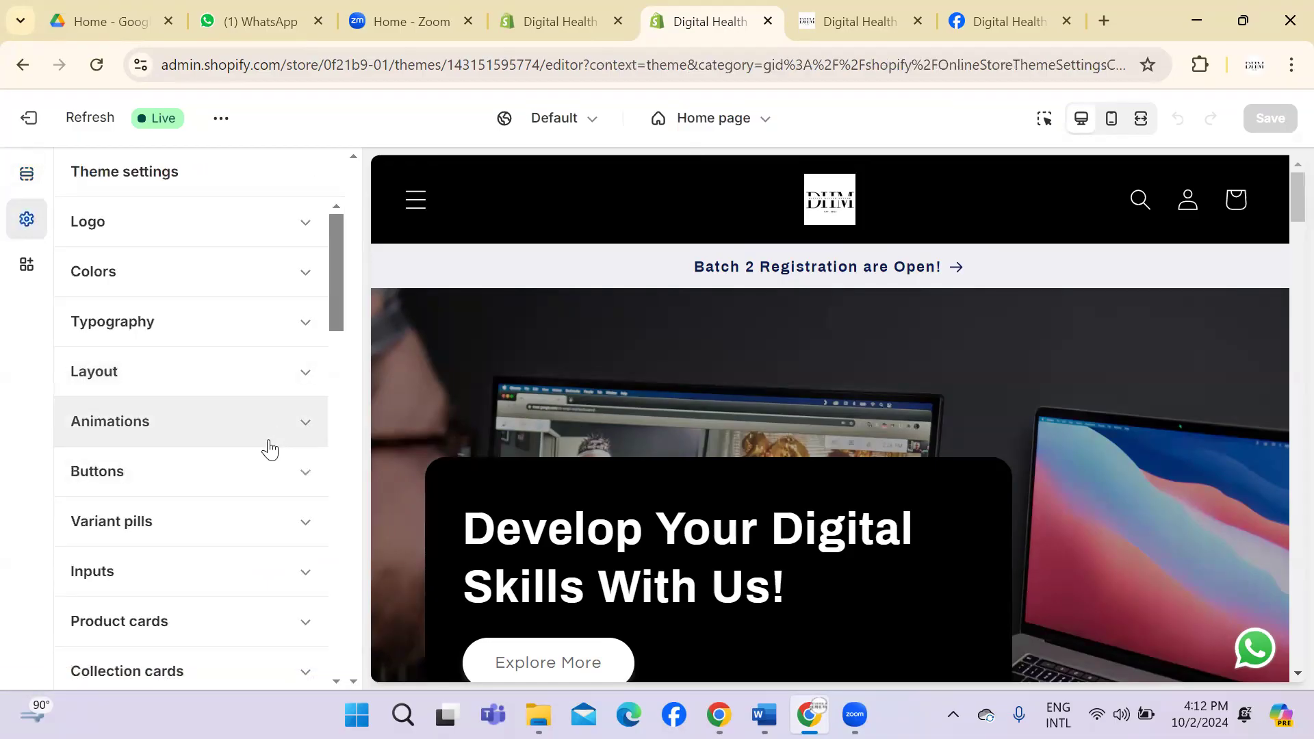
pyautogui.click(307, 431)
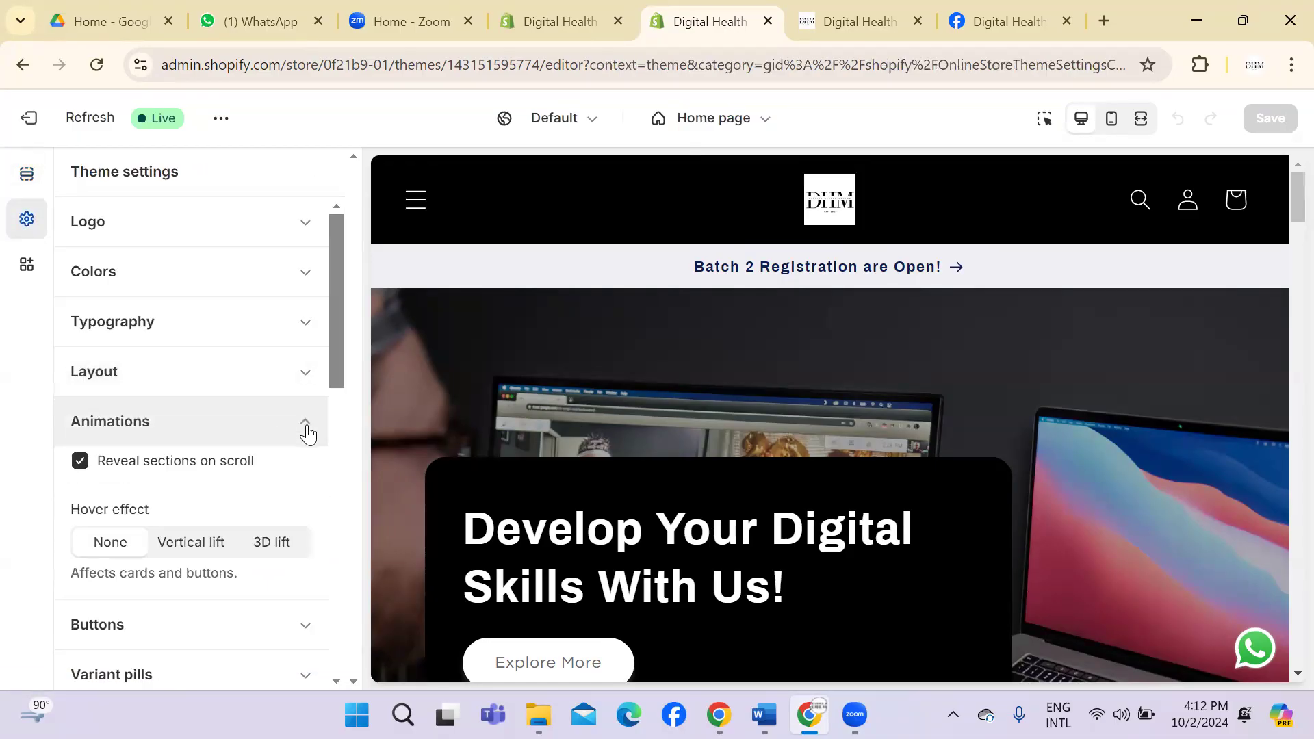
pyautogui.click(189, 549)
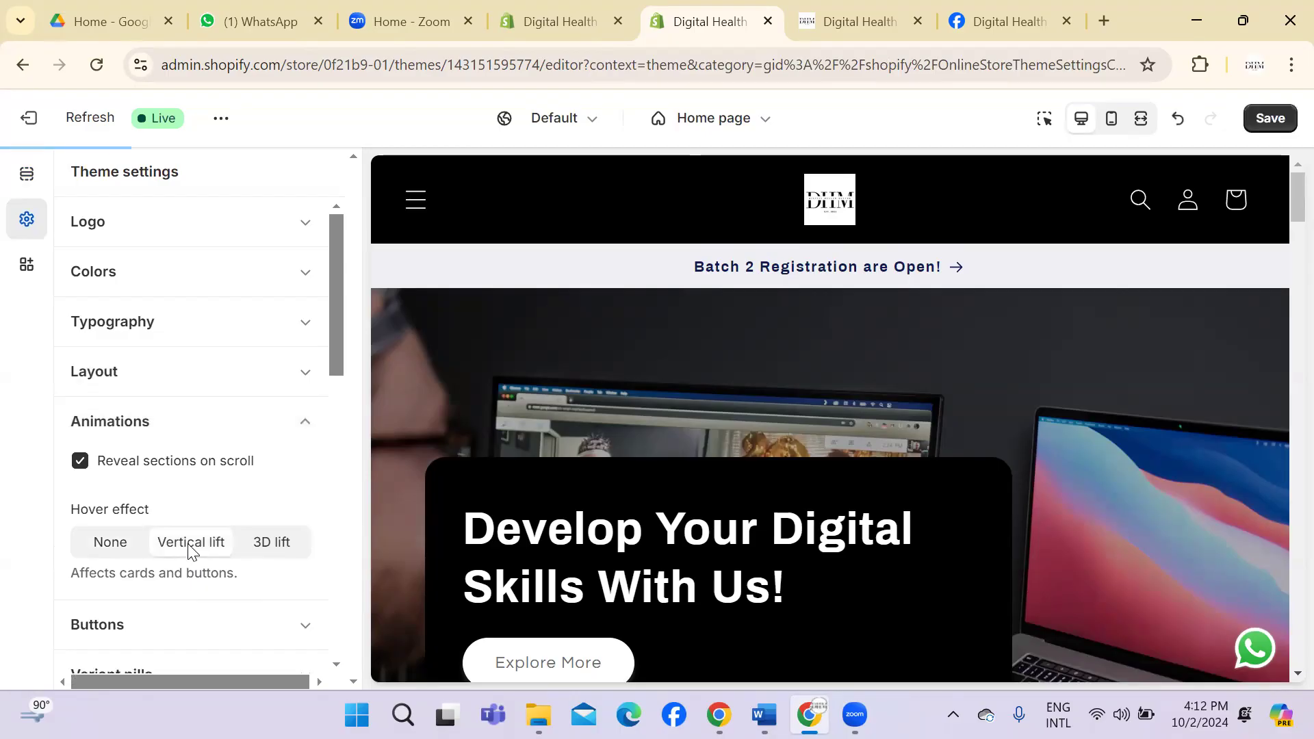
pyautogui.click(1277, 124)
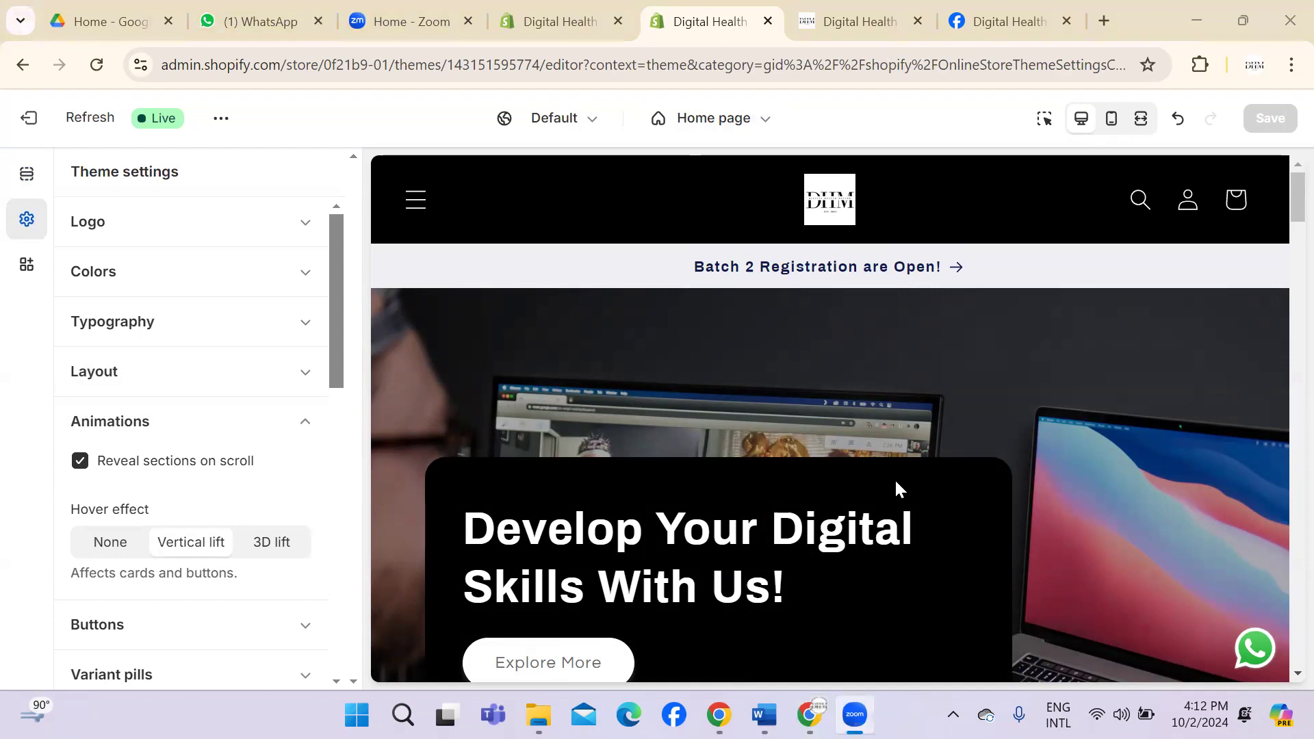
# Step: Exit the theme editor and look through the store's list of product collections
pyautogui.click(48, 121)
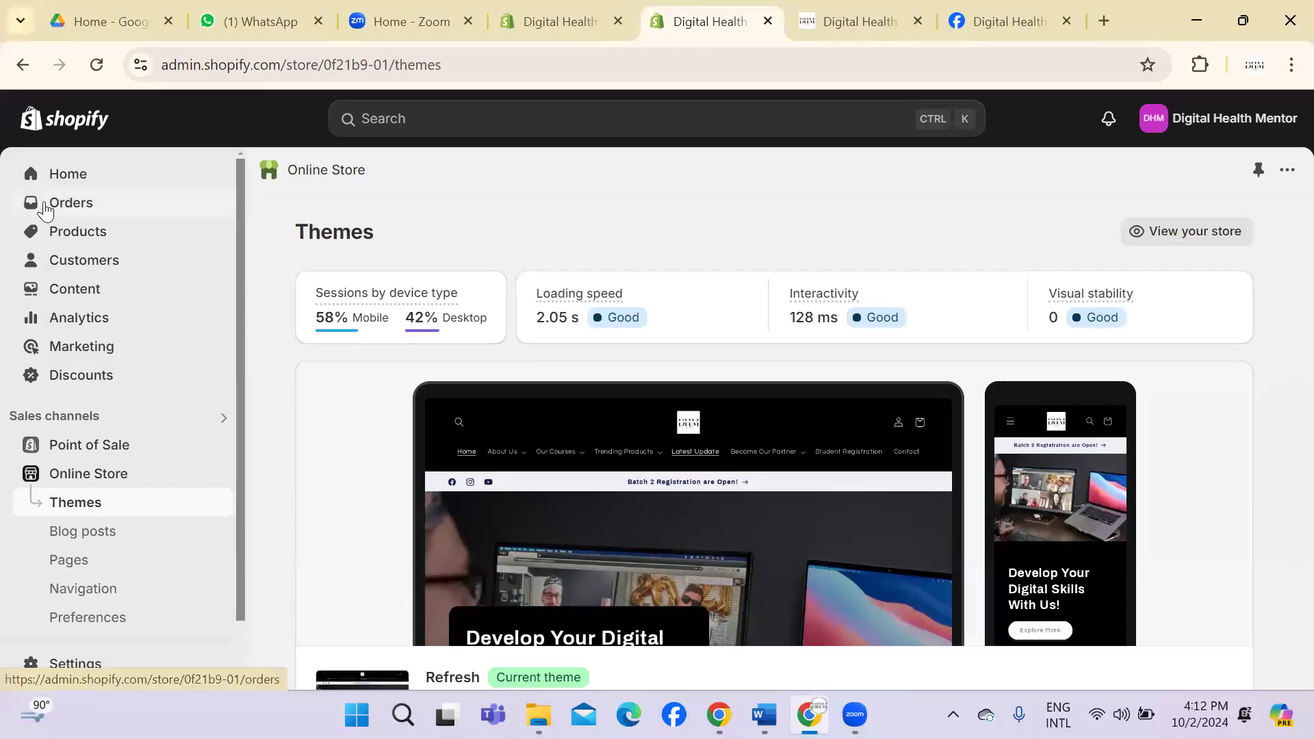
pyautogui.click(62, 234)
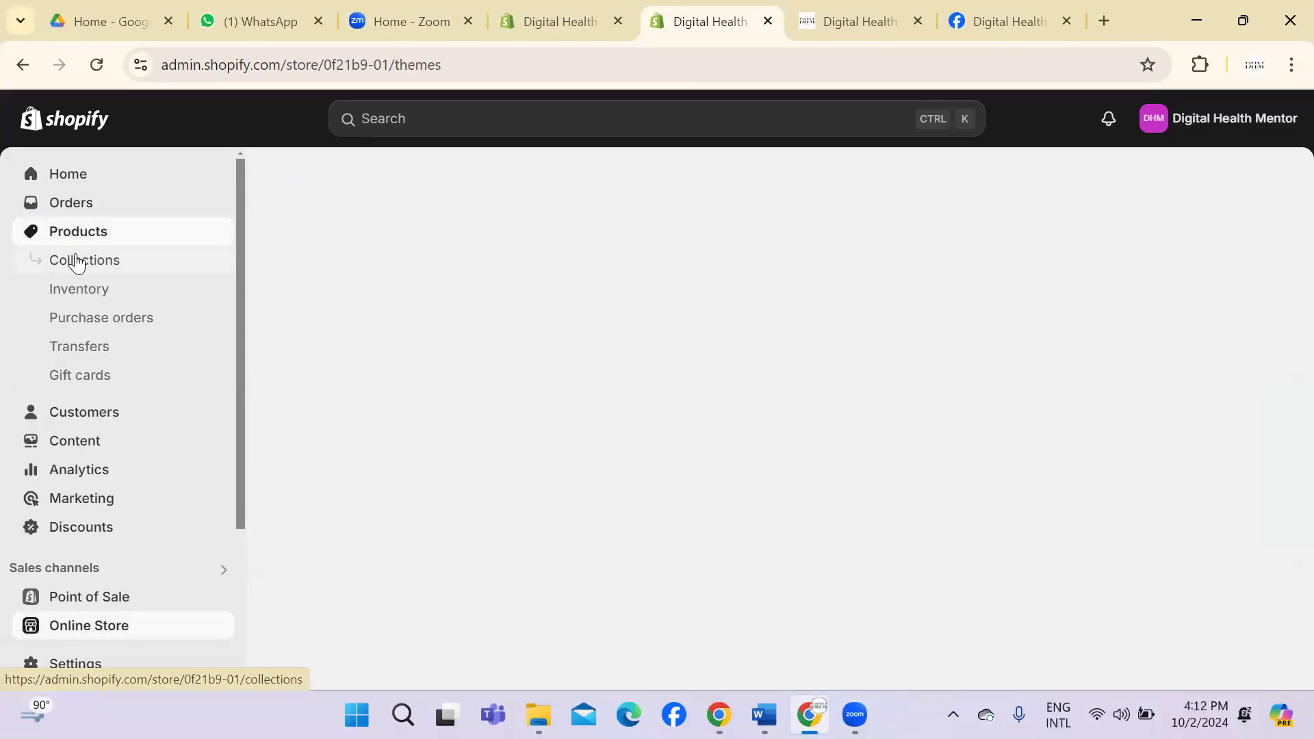
pyautogui.click(76, 261)
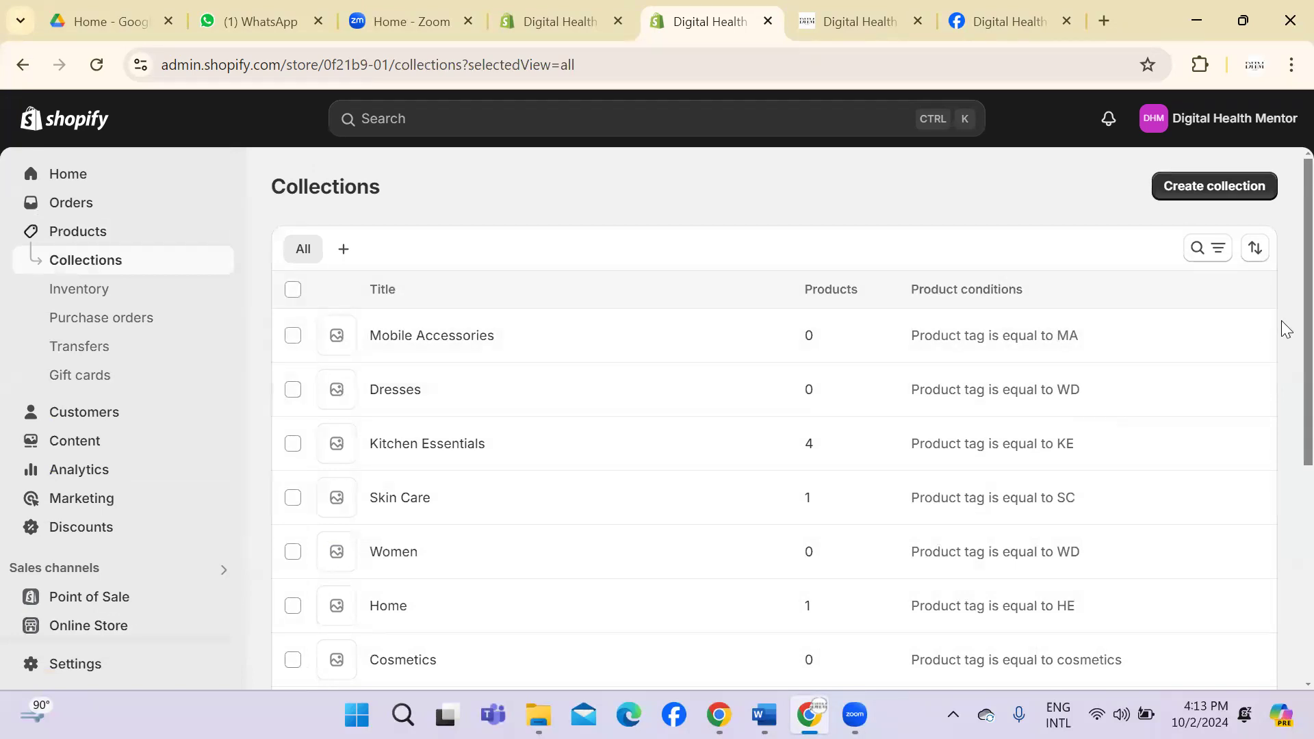
pyautogui.scroll(-2, 1282, 356)
pyautogui.scroll(2, 1282, 294)
# Step: Create a new product collection and title it "Summer Collection"
pyautogui.click(1213, 193)
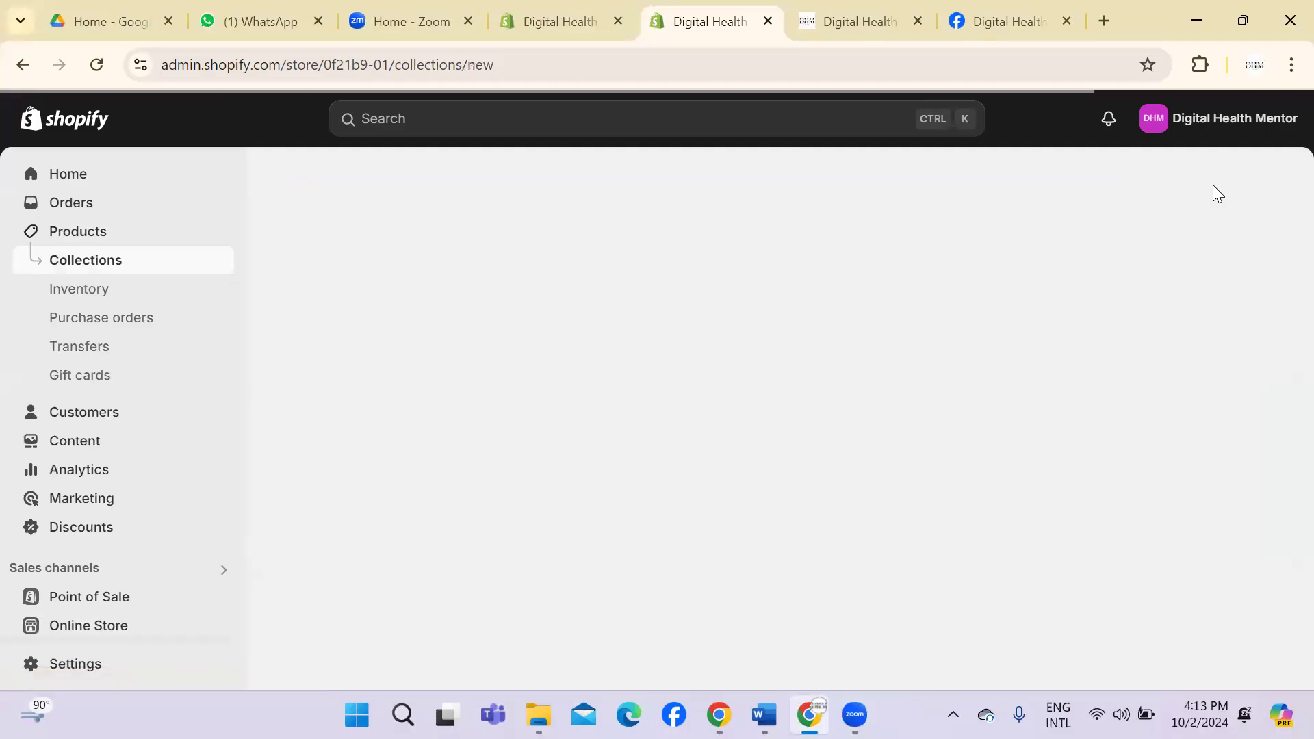
pyautogui.click(805, 272)
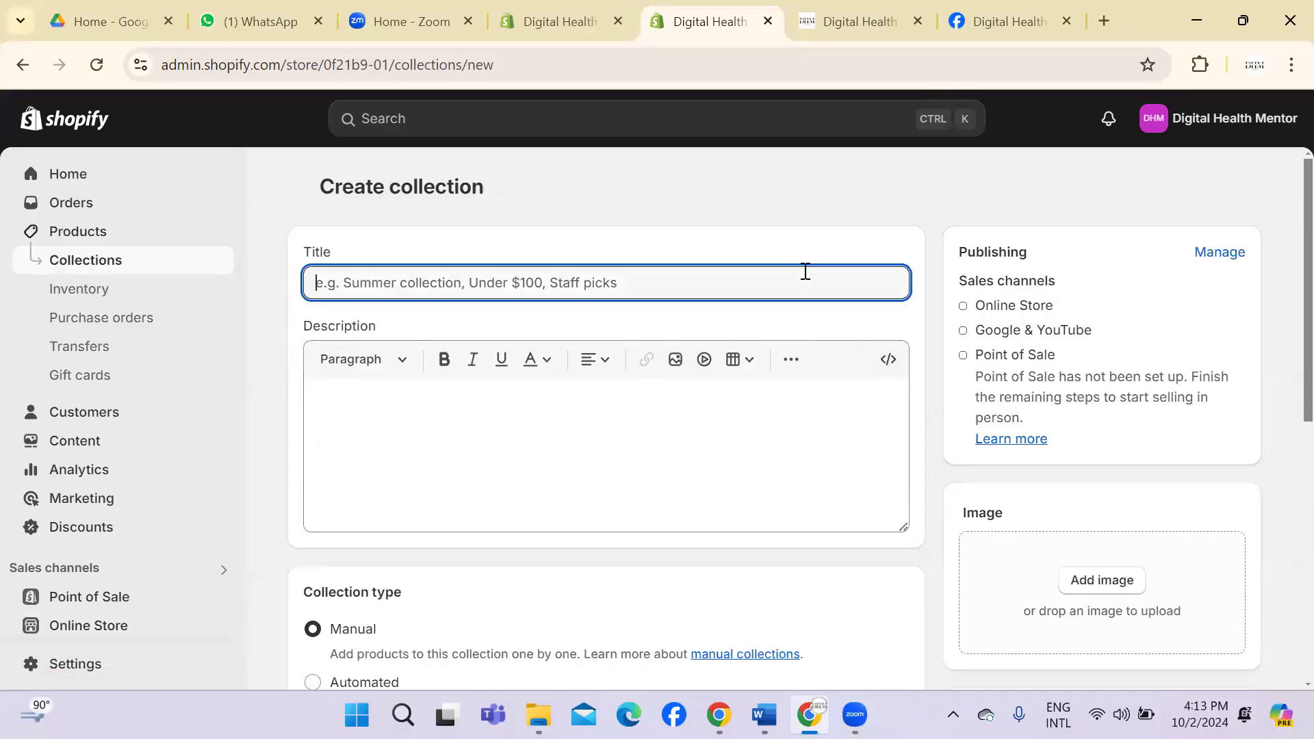
pyautogui.write('Summer Collection')
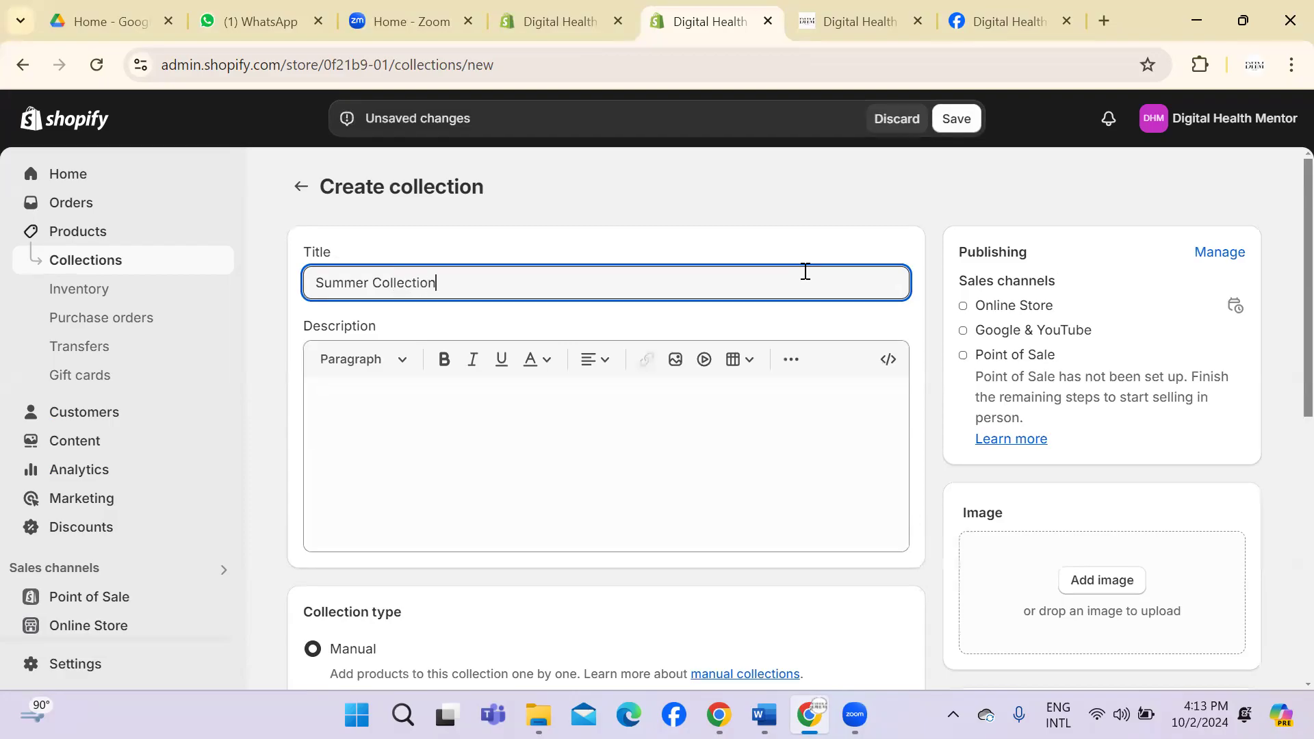
pyautogui.click(710, 463)
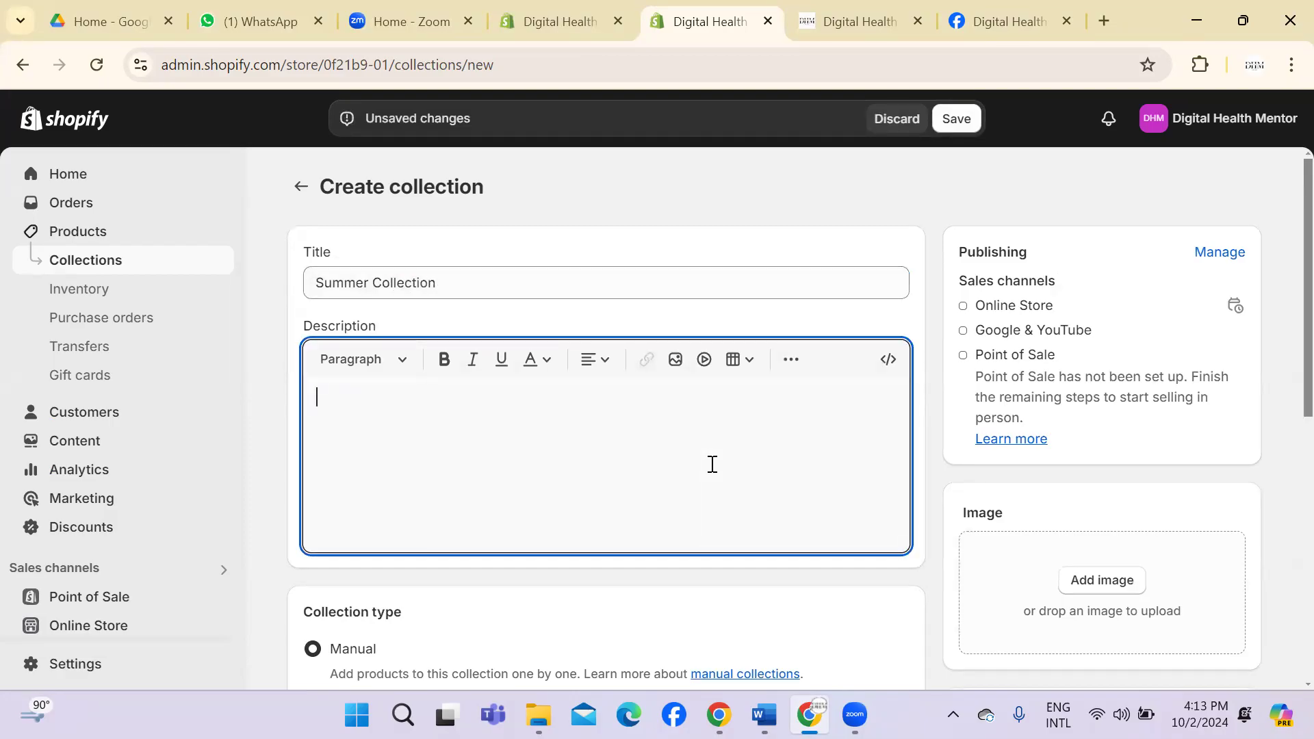
# Step: Set the page title in the collection's search engine listing to "Lawn Summer Collection"
pyautogui.click(1280, 390)
pyautogui.scroll(-10, 1280, 479)
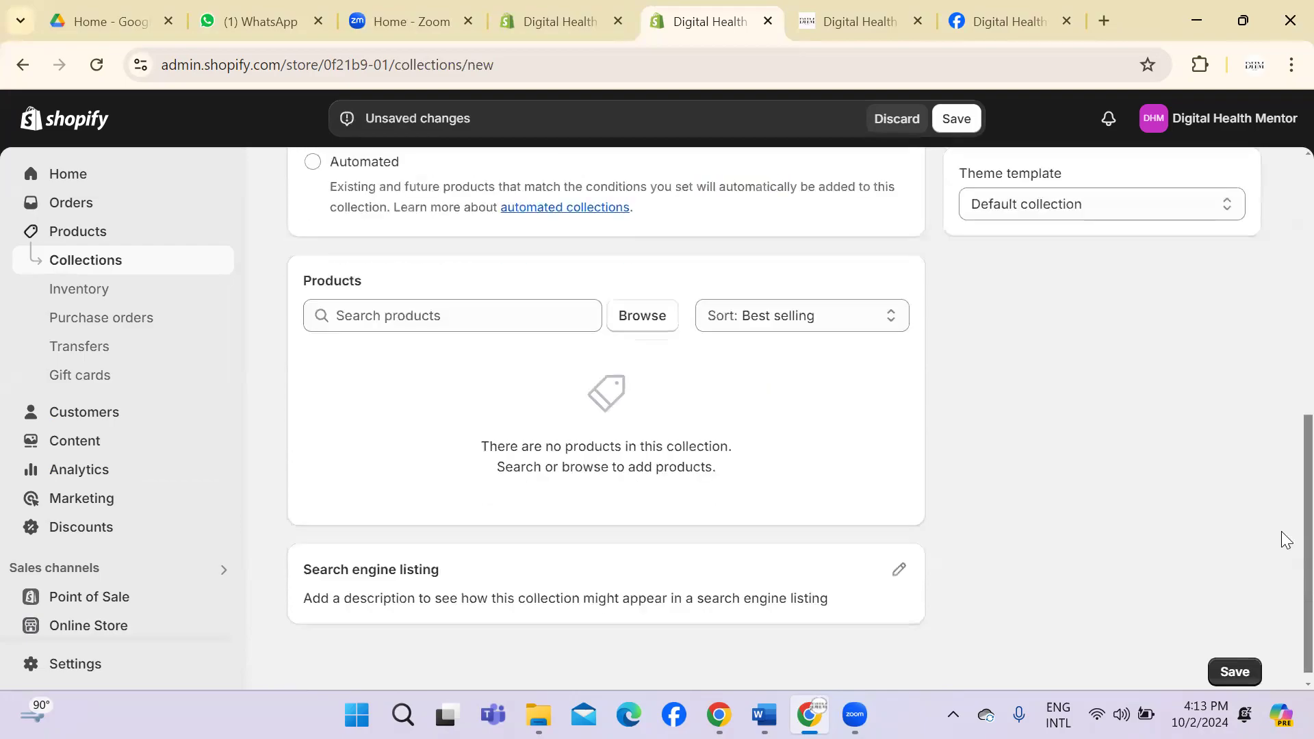
pyautogui.click(898, 557)
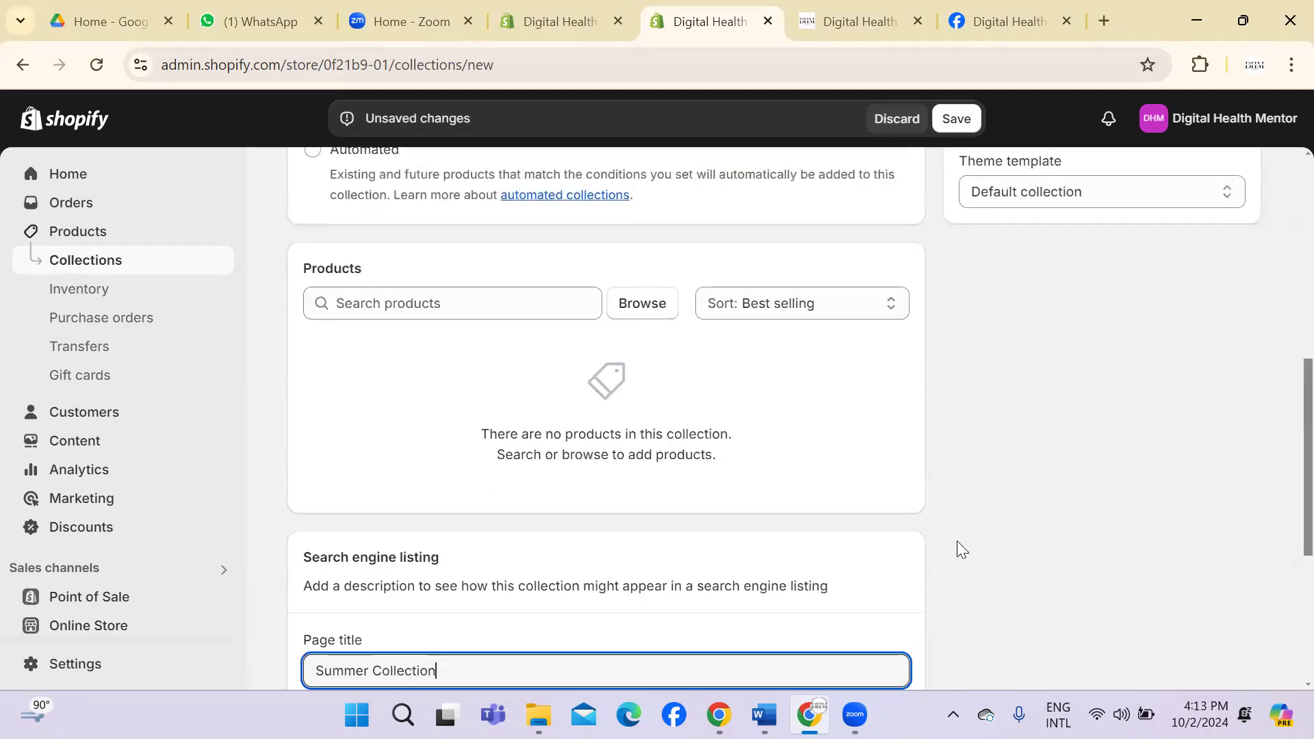
pyautogui.scroll(-3, 1286, 466)
pyautogui.click(519, 458)
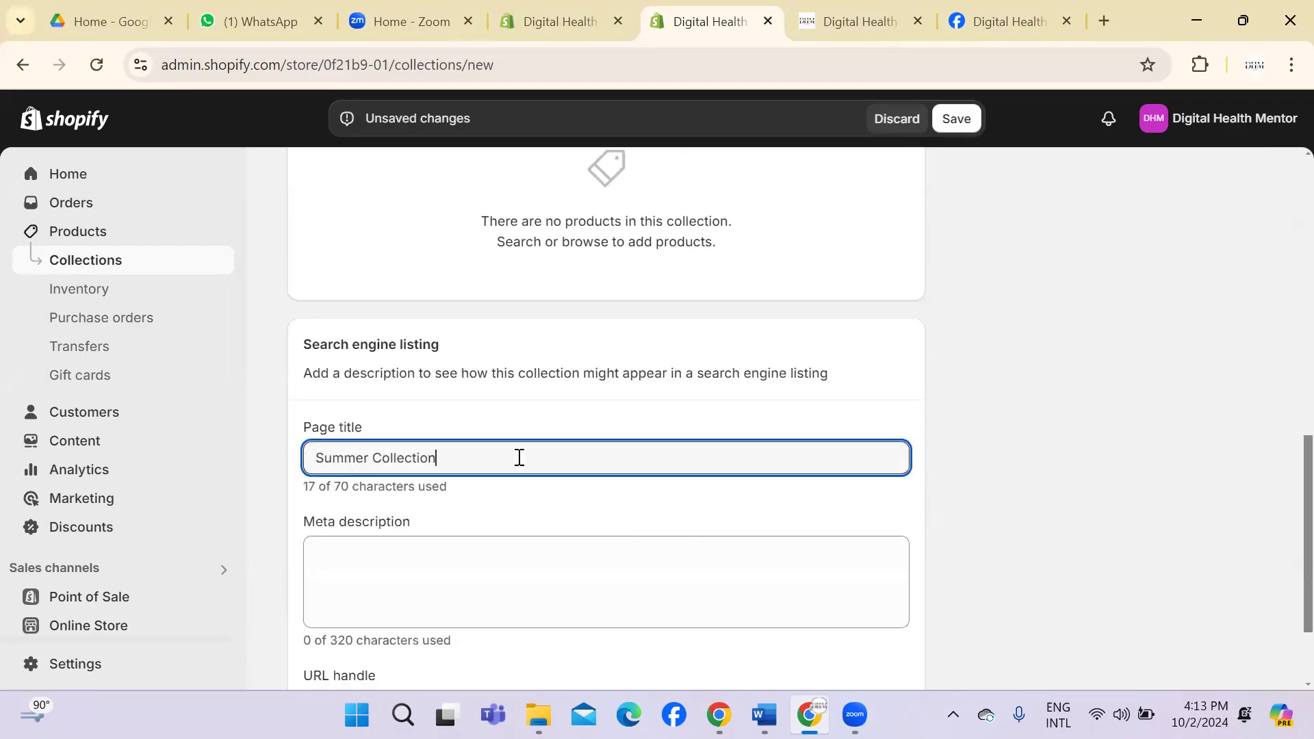
pyautogui.press('BackSpace')
pyautogui.press('BackSpace')
pyautogui.press('BackSpace')
pyautogui.press('BackSpace')
pyautogui.press('BackSpace')
pyautogui.press('BackSpace')
pyautogui.press('BackSpace')
pyautogui.press('BackSpace')
pyautogui.press('BackSpace')
pyautogui.press('BackSpace')
pyautogui.press('BackSpace')
pyautogui.press('BackSpace')
pyautogui.press('BackSpace')
pyautogui.press('BackSpace')
pyautogui.press('BackSpace')
pyautogui.press('BackSpace')
pyautogui.press('BackSpace')
pyautogui.write('Lawn Summer')
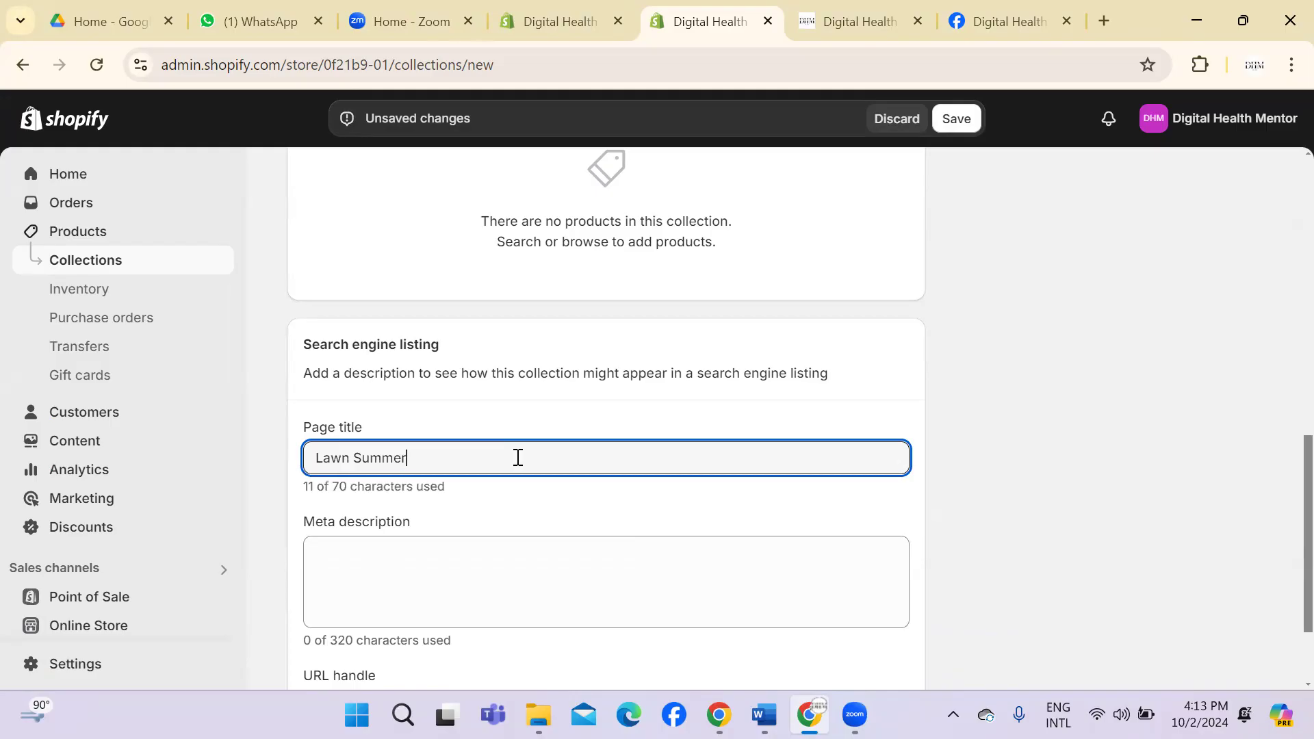
pyautogui.write(' Collection')
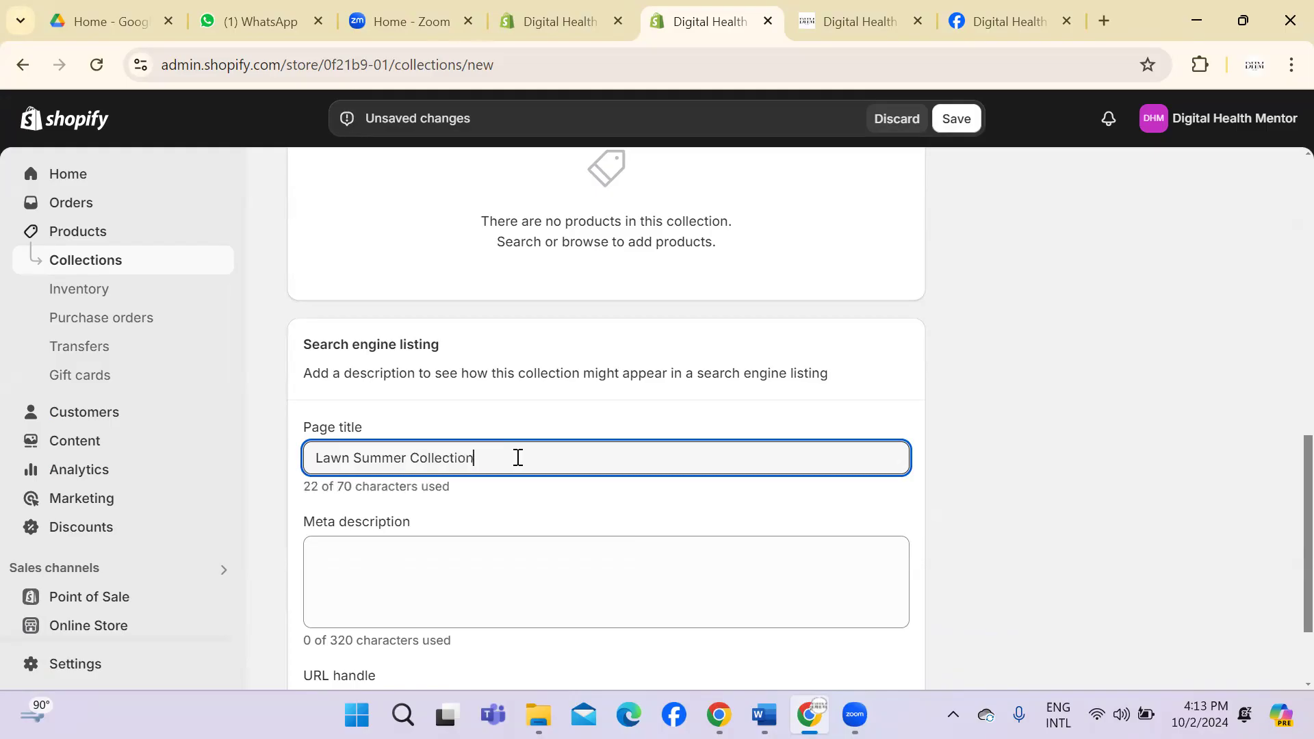
pyautogui.click(496, 563)
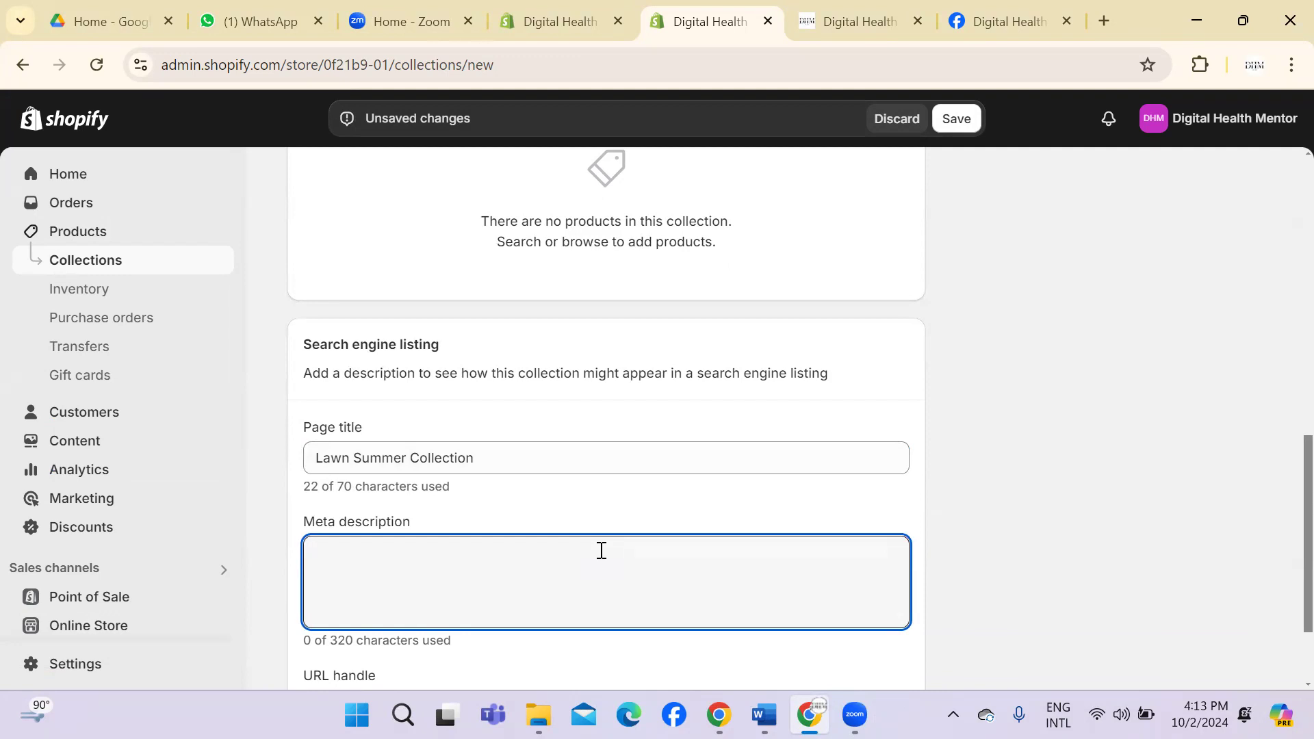
# Step: Make the collection automated, matching any condition with the tag equal to SC, and save it
pyautogui.scroll(10, 1282, 322)
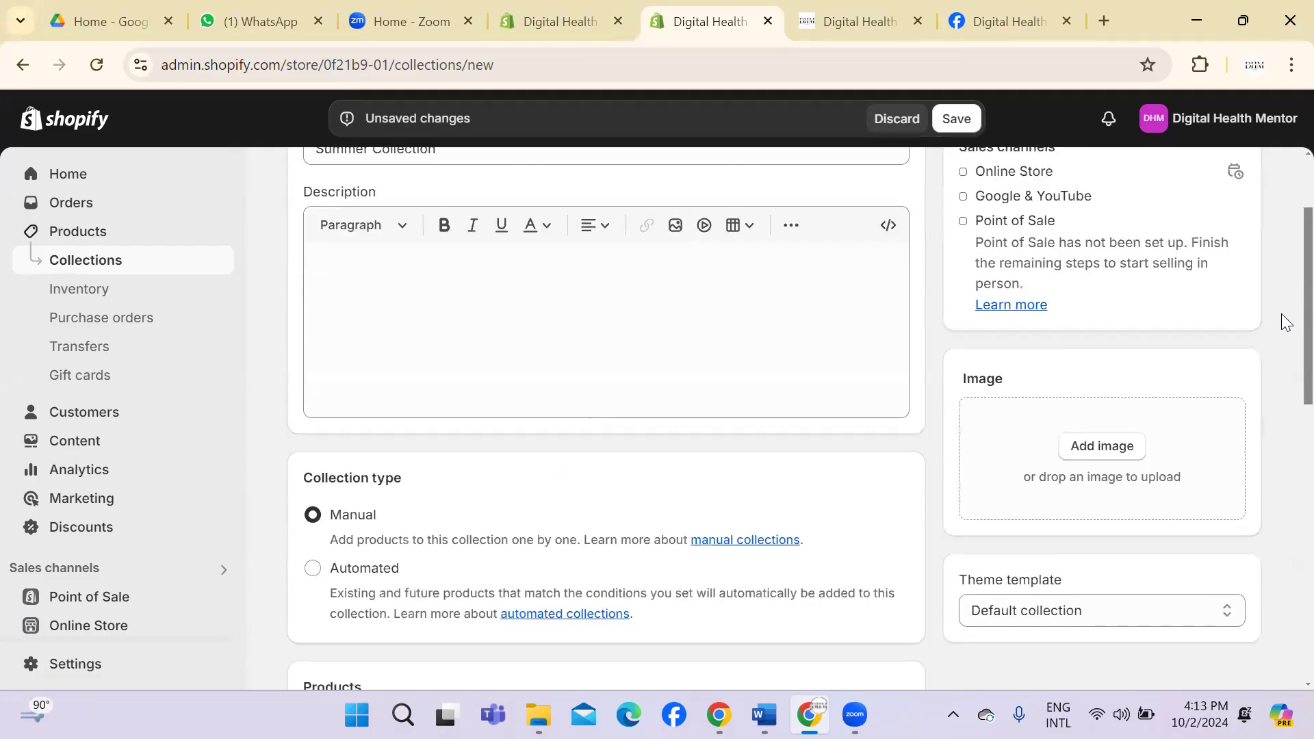
pyautogui.click(312, 444)
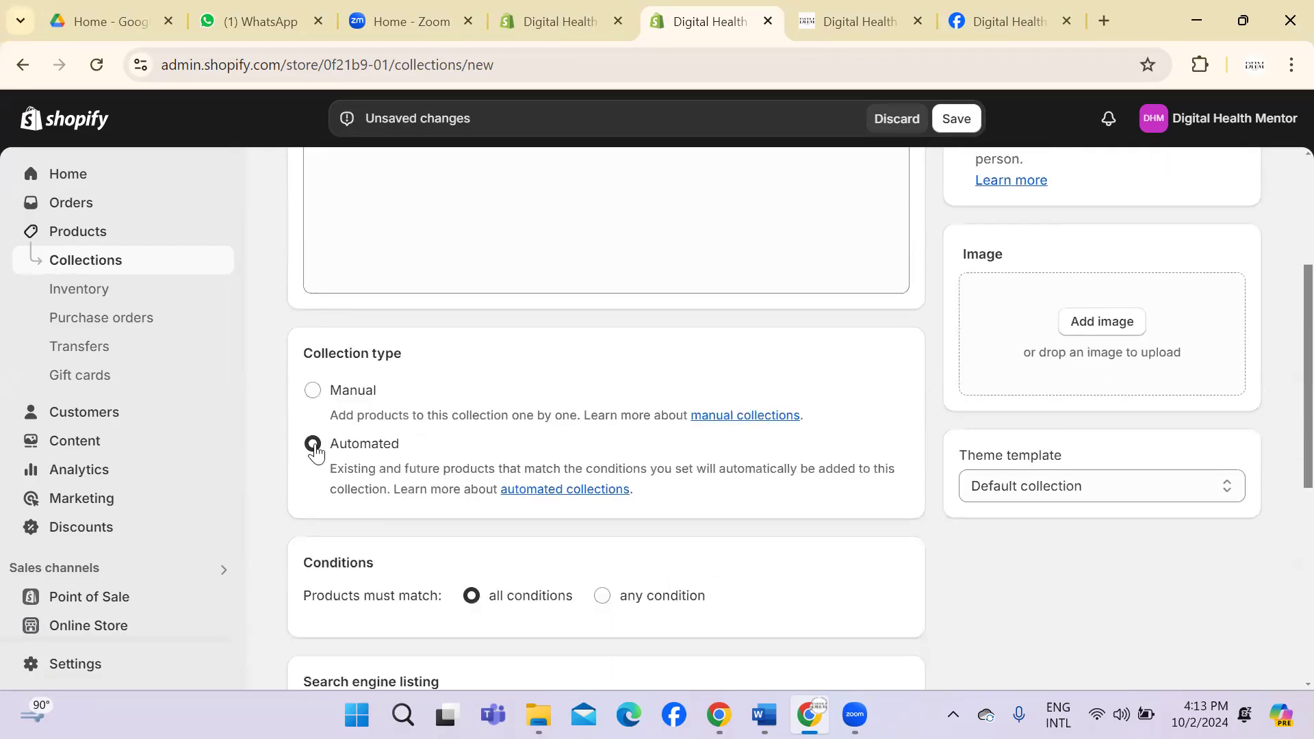
pyautogui.scroll(-3, 1281, 362)
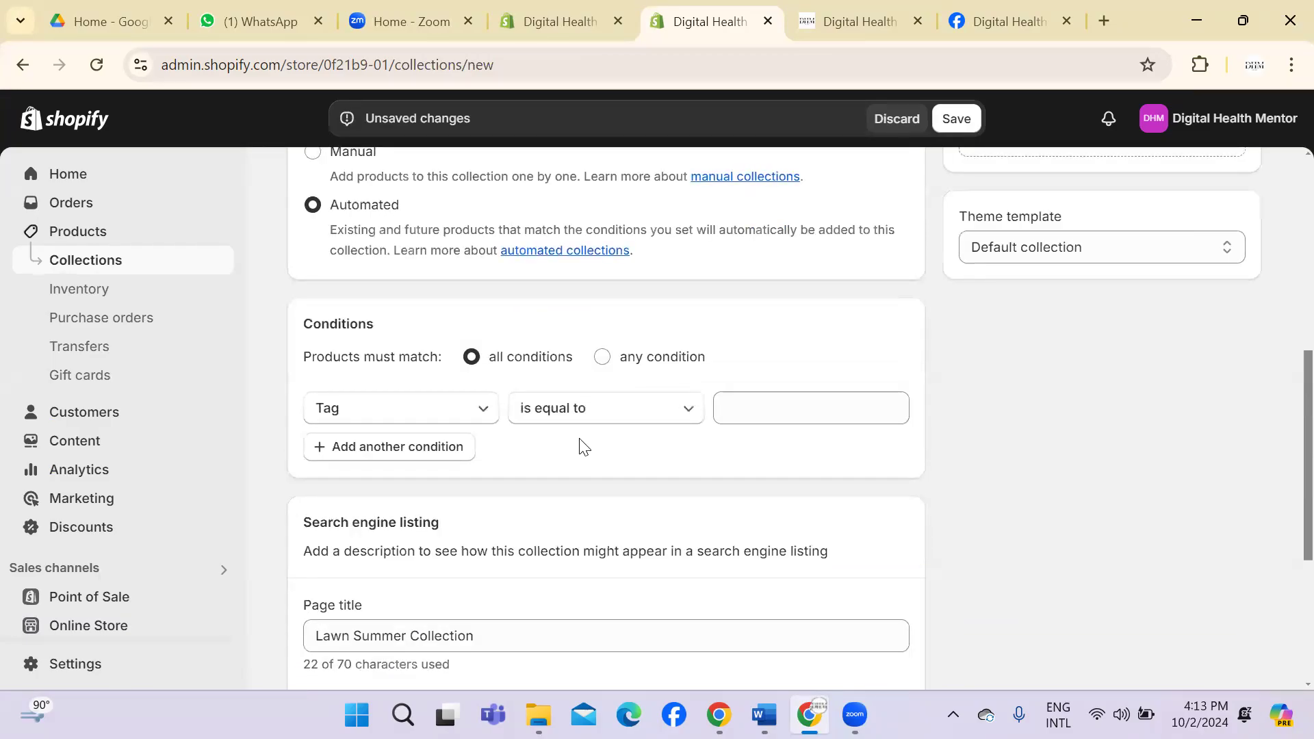
pyautogui.click(602, 360)
pyautogui.click(759, 401)
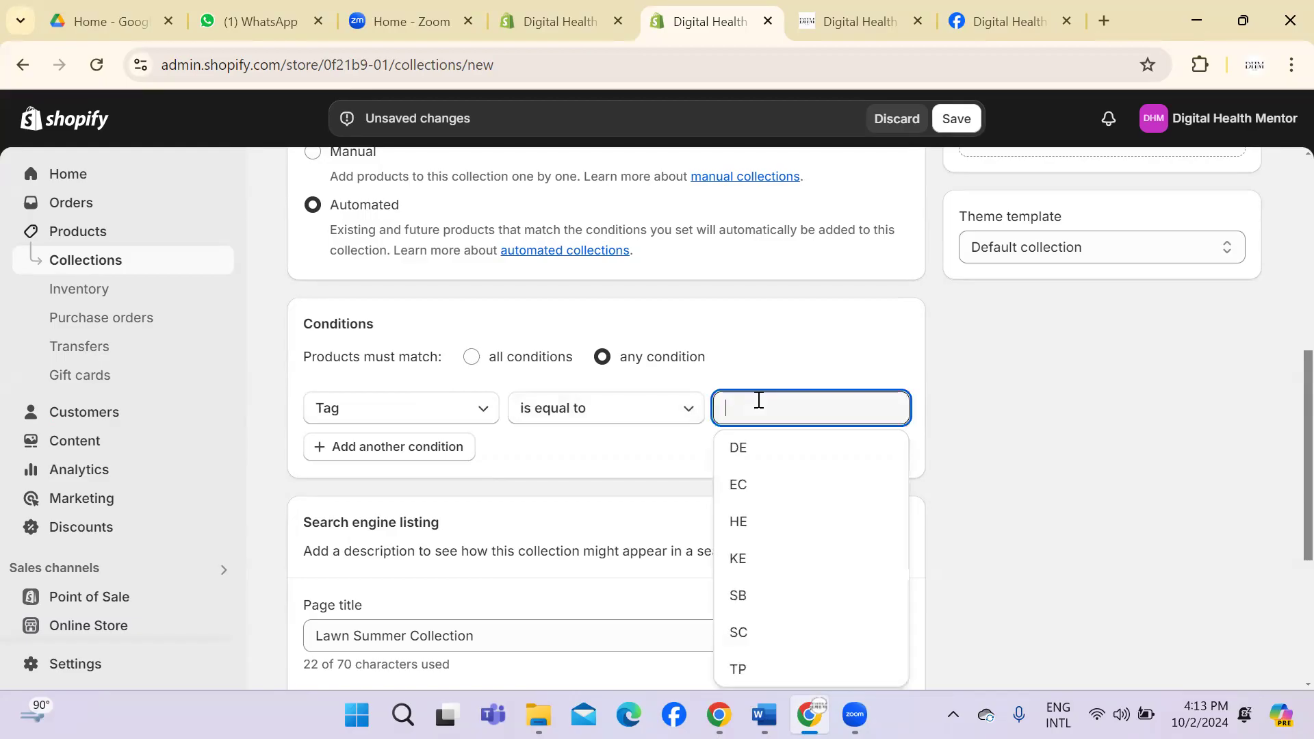
pyautogui.write('SC')
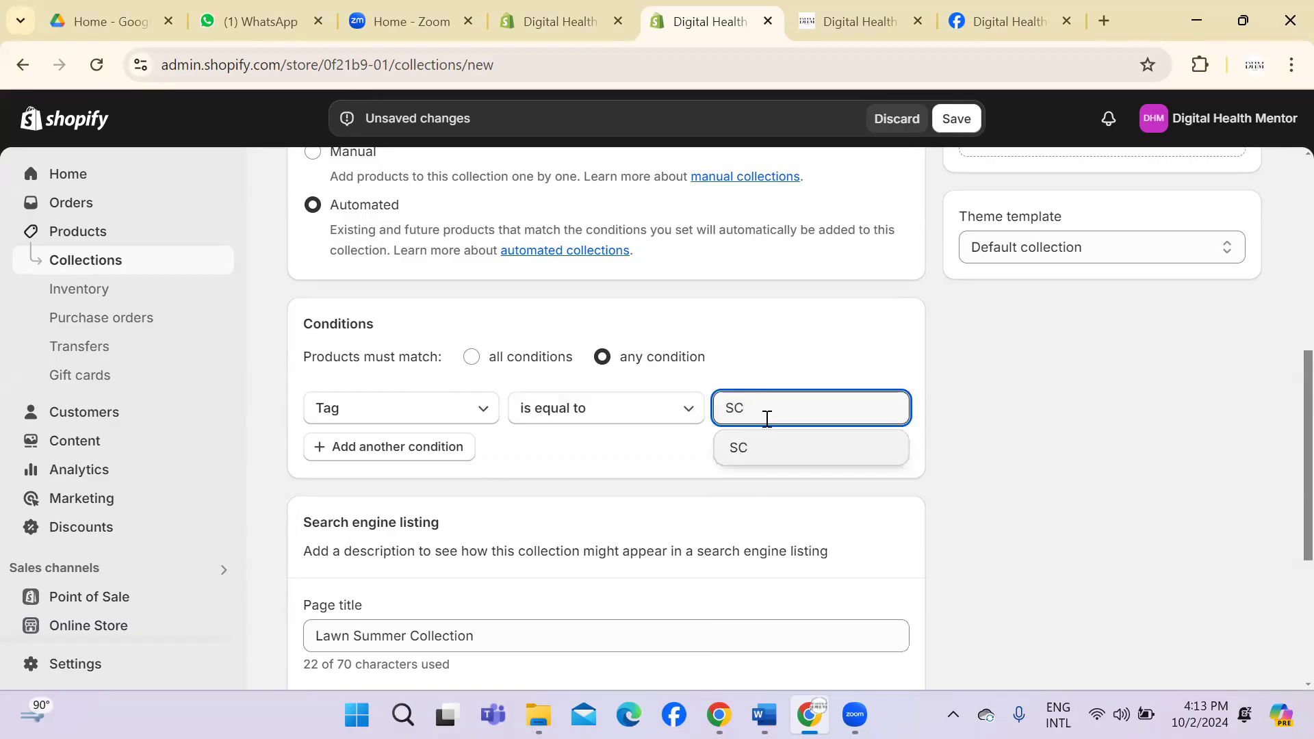
pyautogui.click(776, 460)
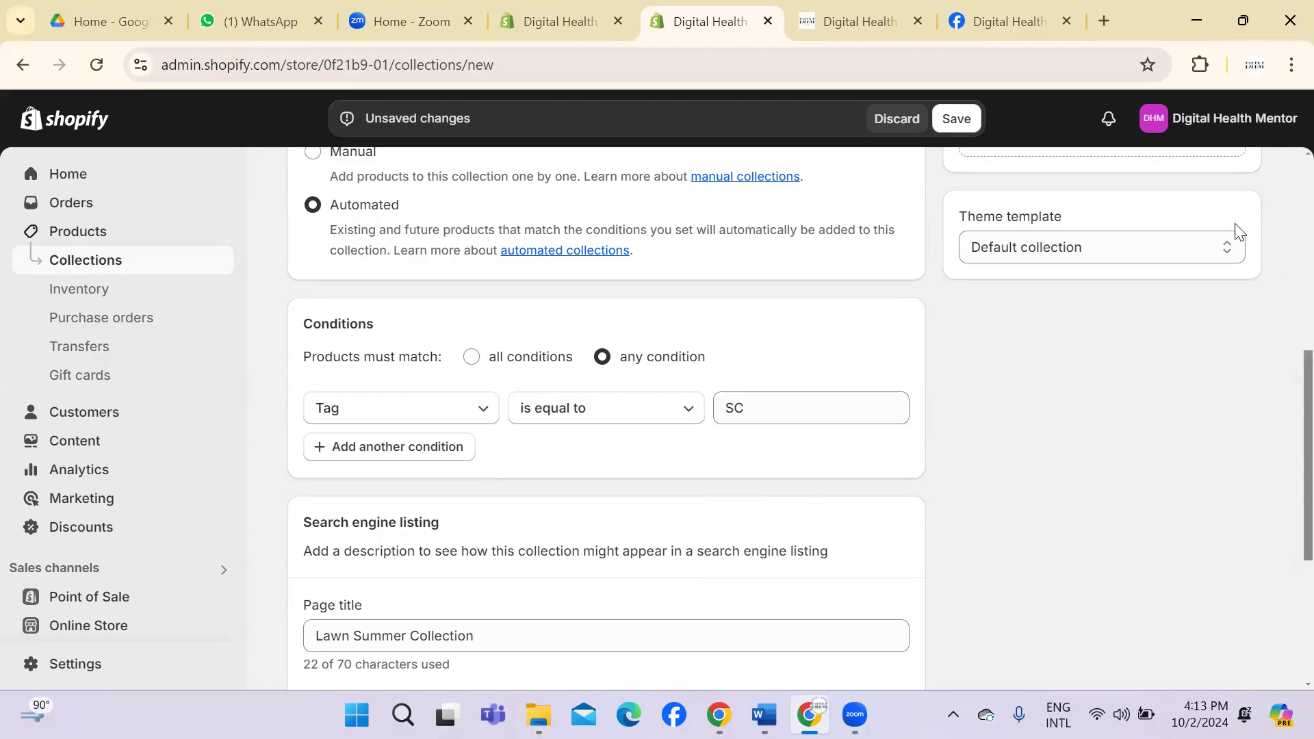
pyautogui.click(955, 127)
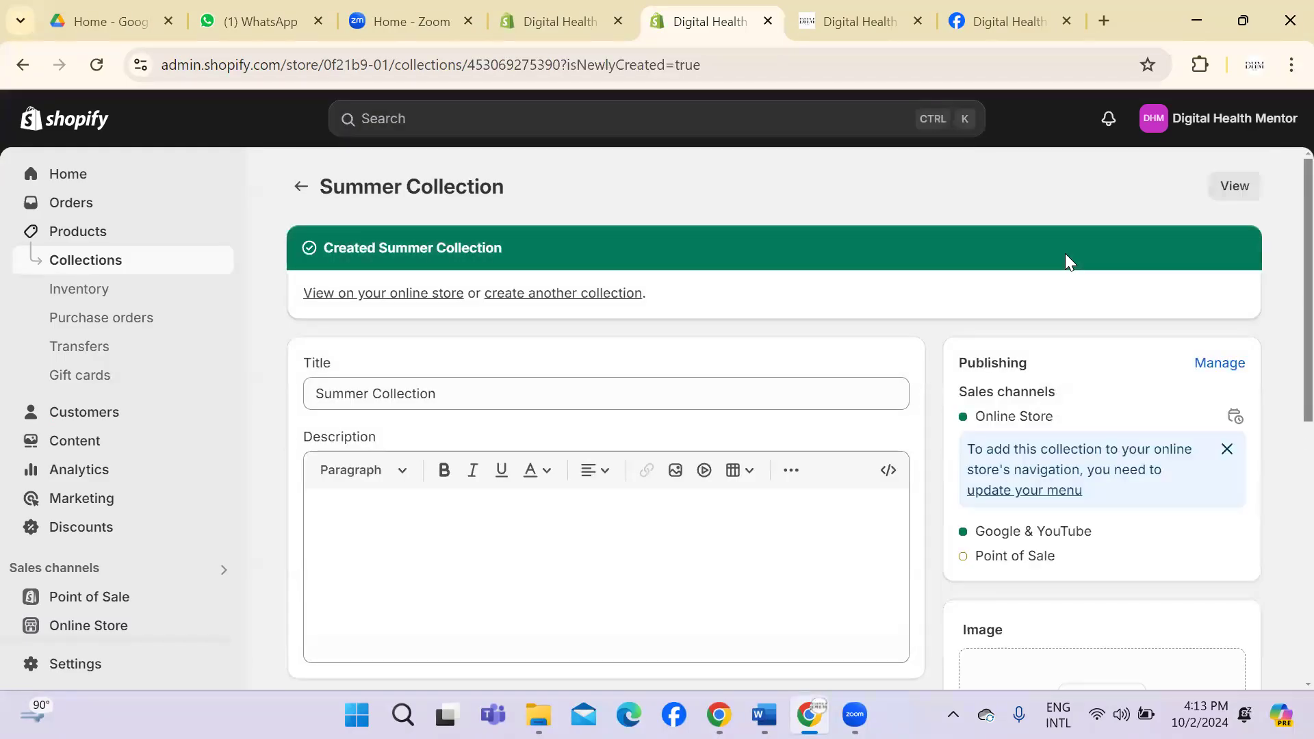
pyautogui.scroll(-2, 1286, 304)
pyautogui.scroll(-2, 1284, 335)
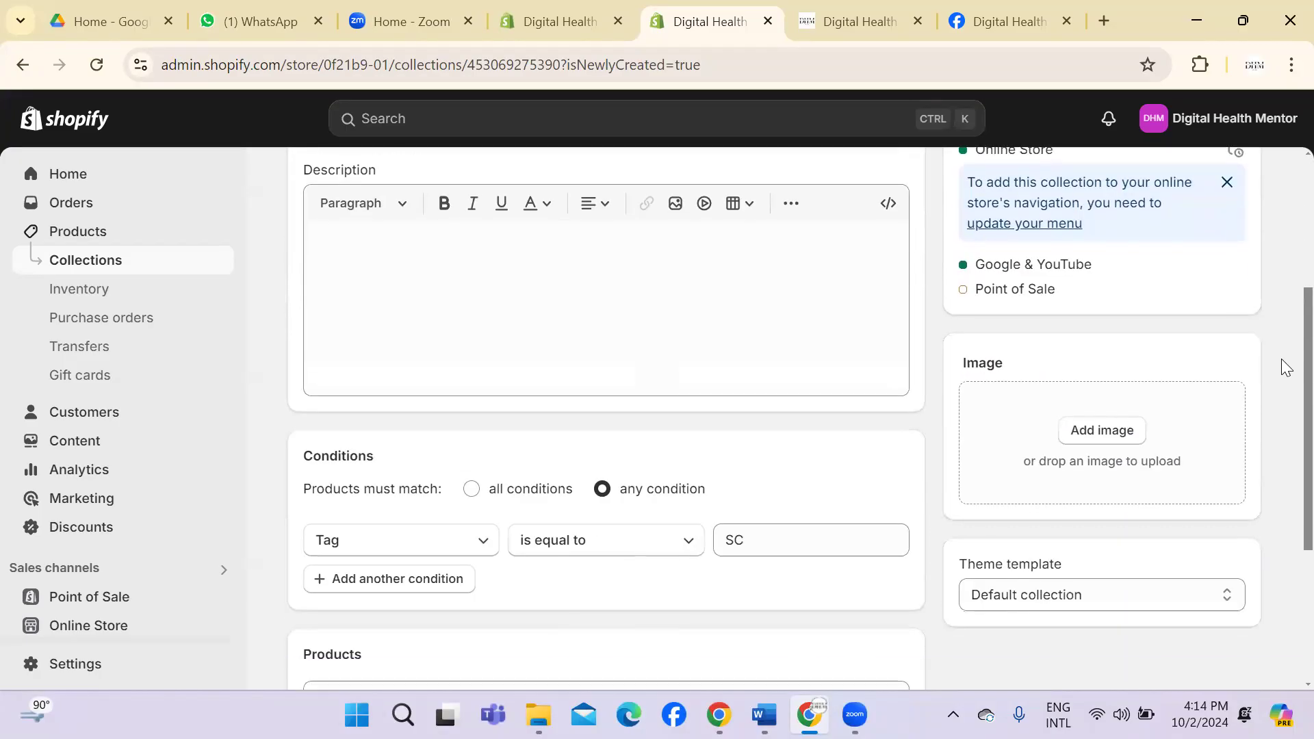
pyautogui.scroll(5, 1282, 240)
# Step: Add a new product to the store with the title "Lawn collection 1"
pyautogui.click(109, 231)
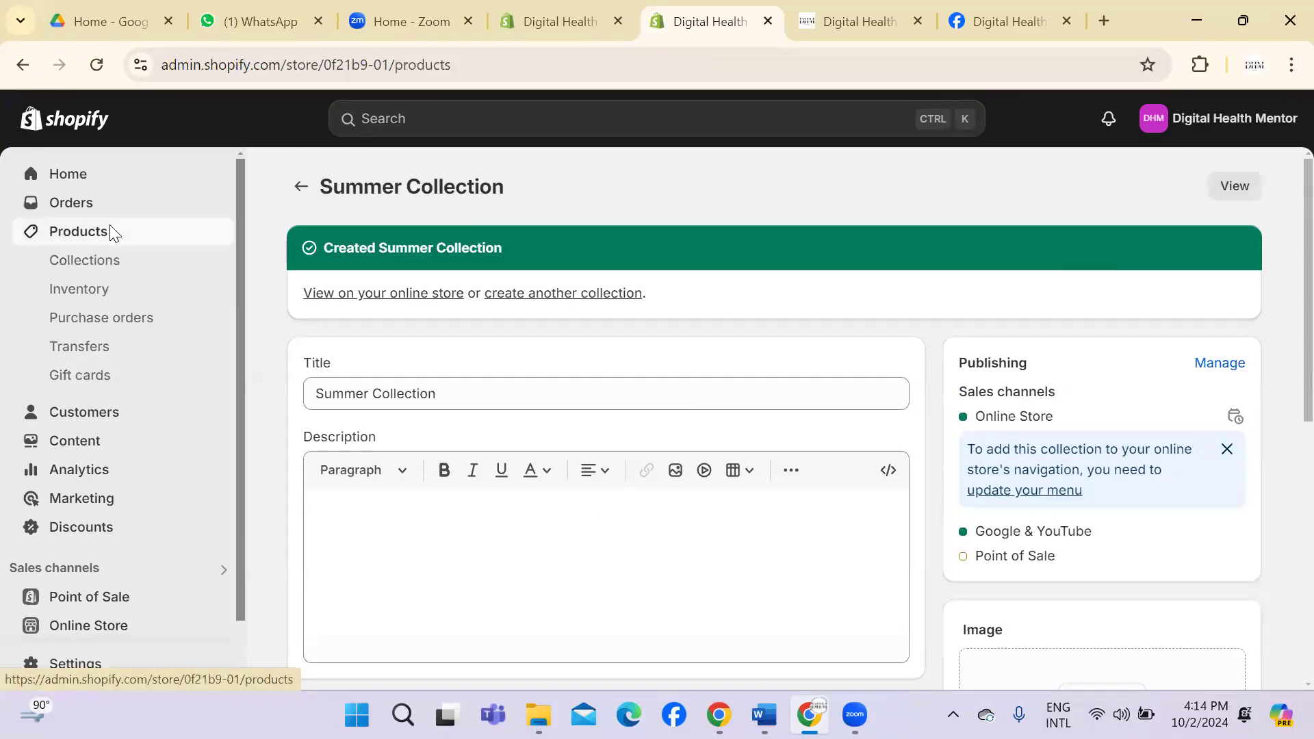
pyautogui.click(1219, 193)
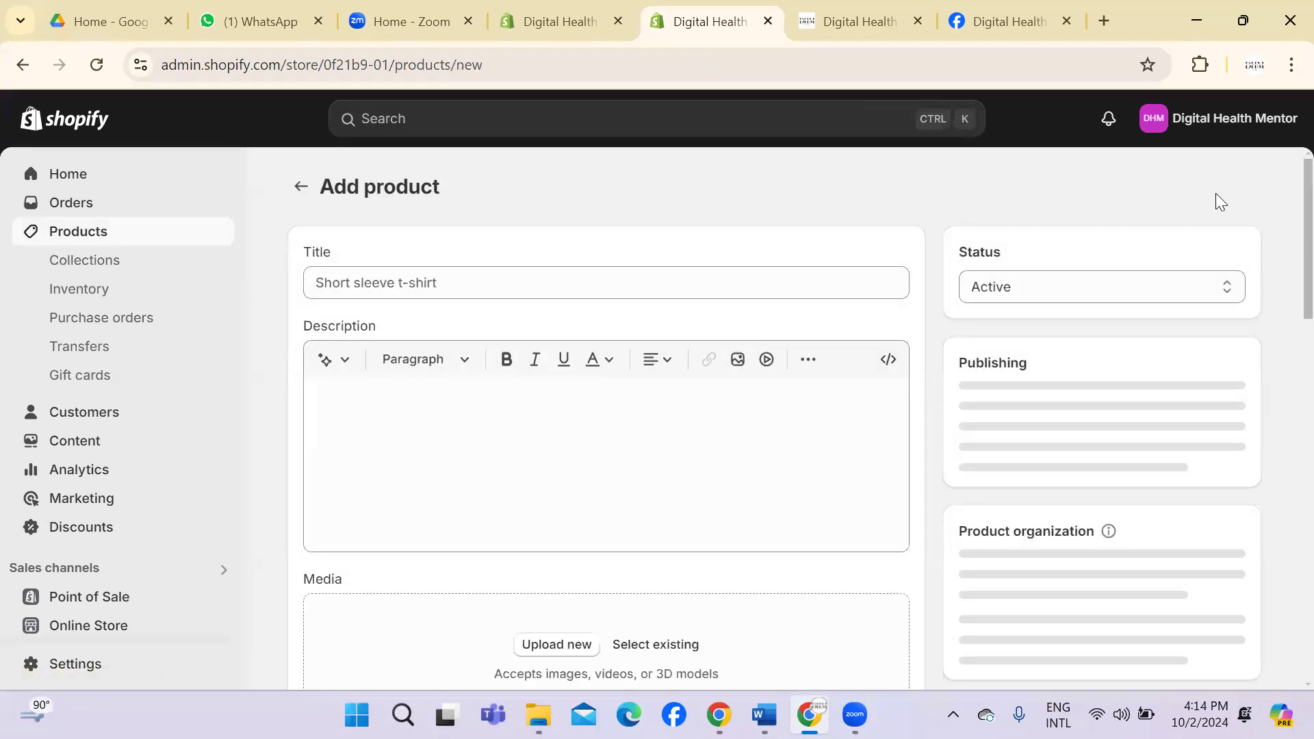
pyautogui.click(715, 290)
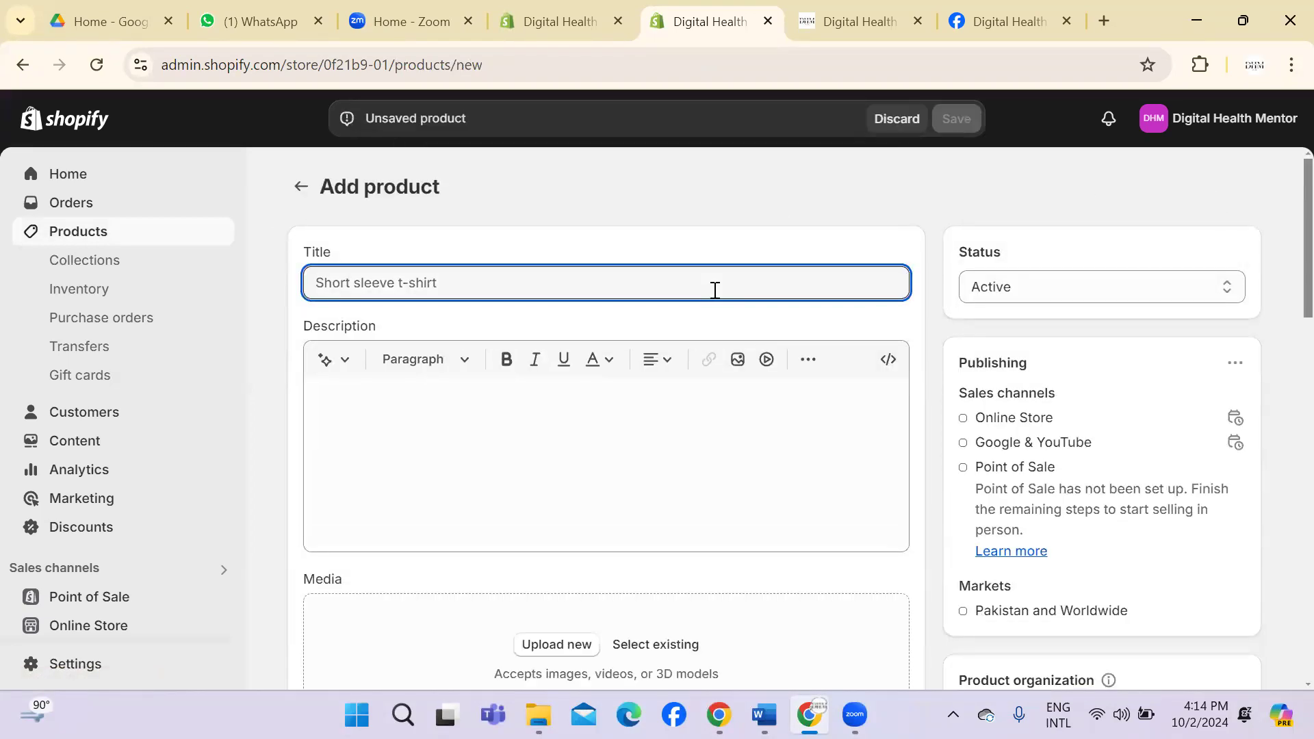
pyautogui.write('iE')
pyautogui.press('BackSpace')
pyautogui.press('BackSpace')
pyautogui.write('Lawn collection 1')
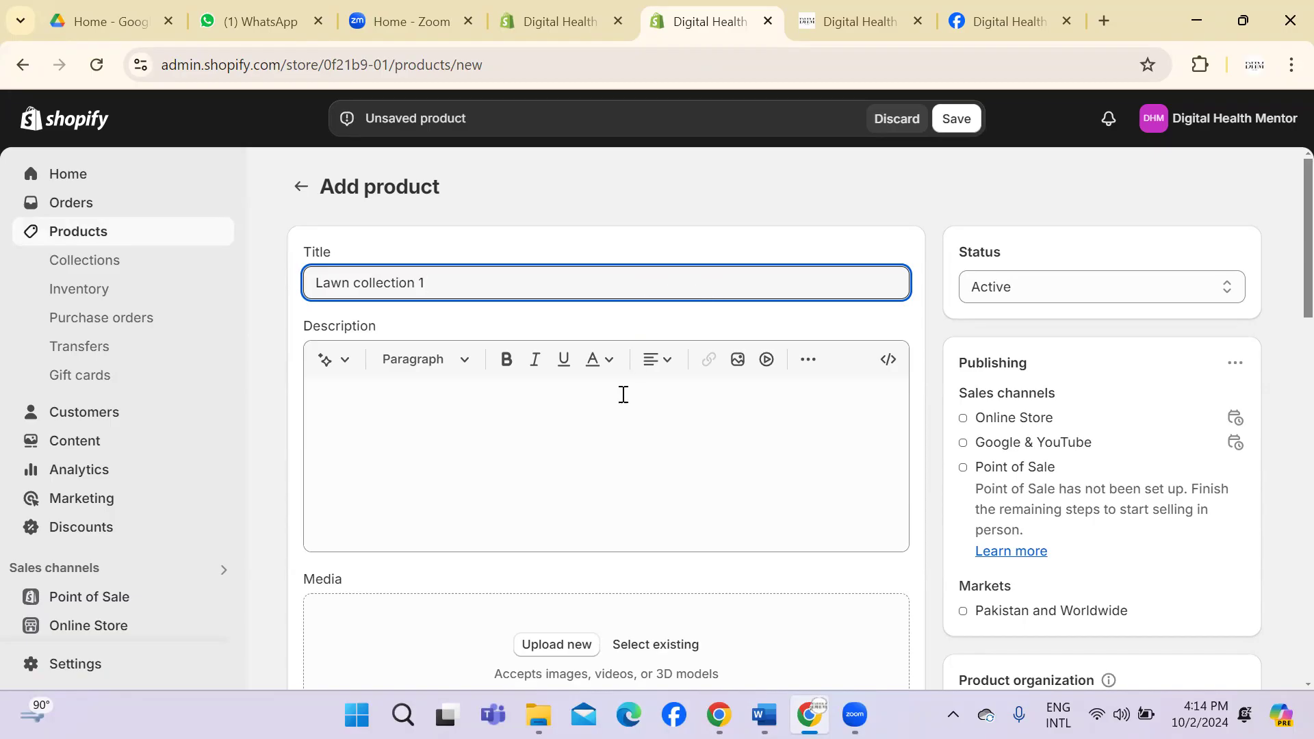
pyautogui.click(620, 408)
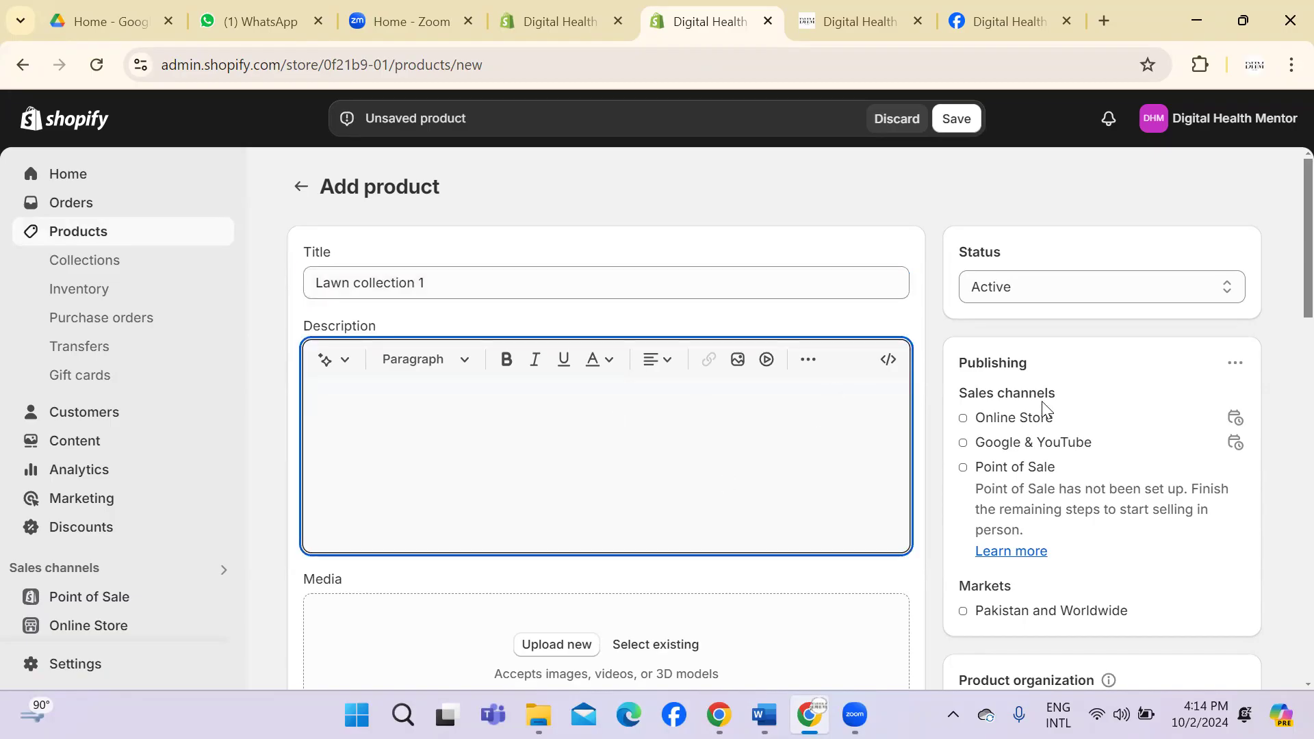
pyautogui.scroll(-5, 1282, 240)
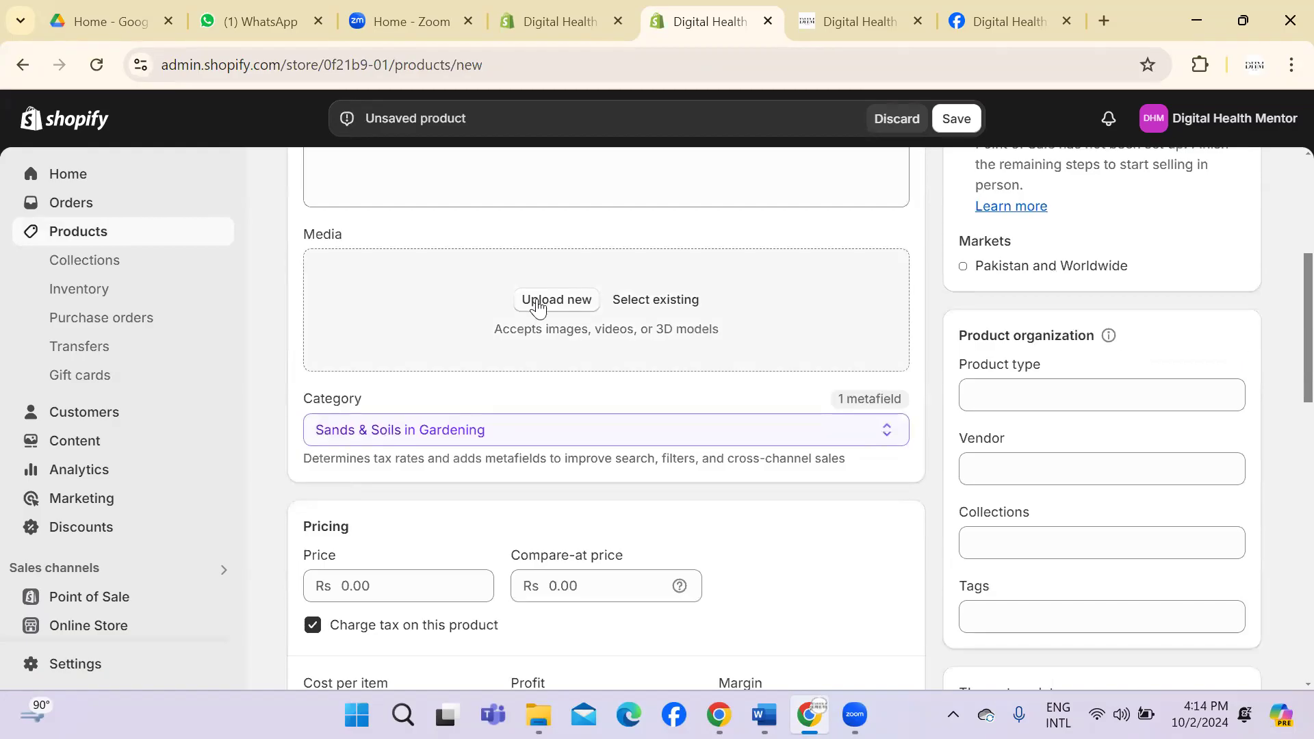
pyautogui.click(539, 306)
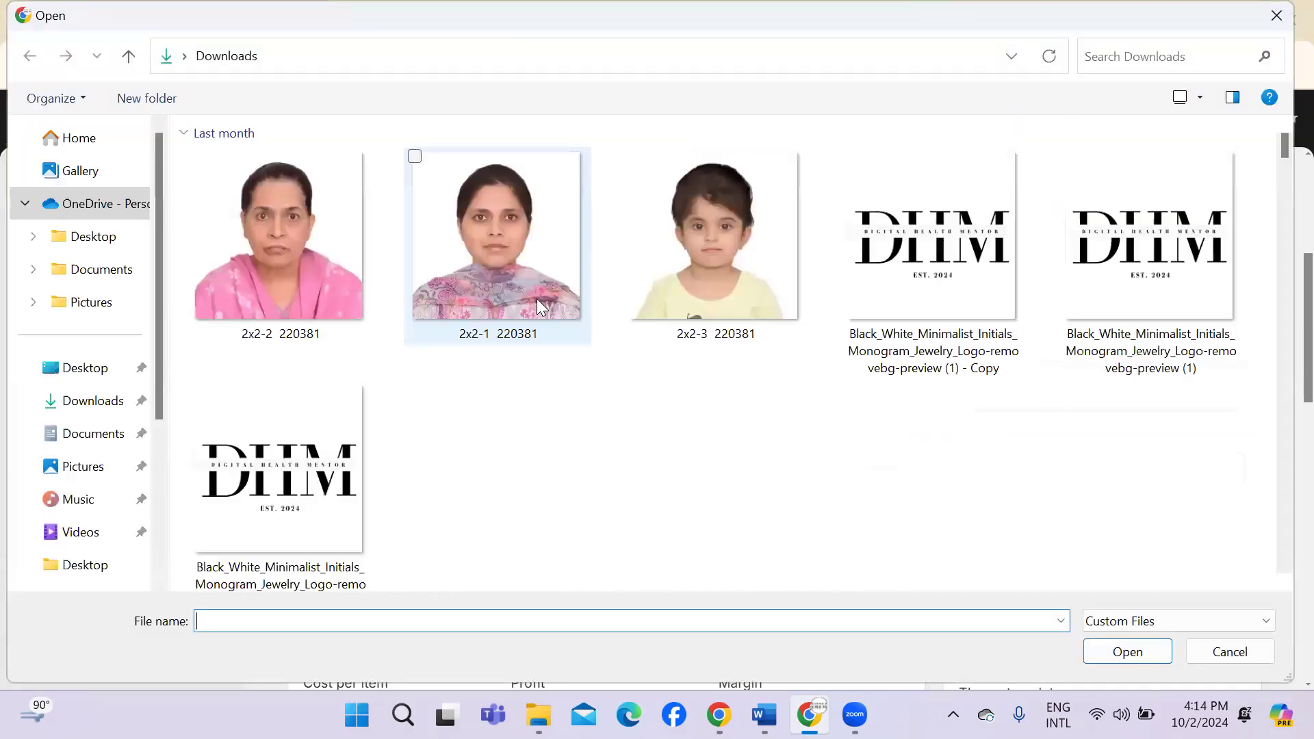
pyautogui.click(1277, 15)
# Step: Turn off charging tax on the product and disable its inventory quantity tracking
pyautogui.scroll(-4, 1282, 306)
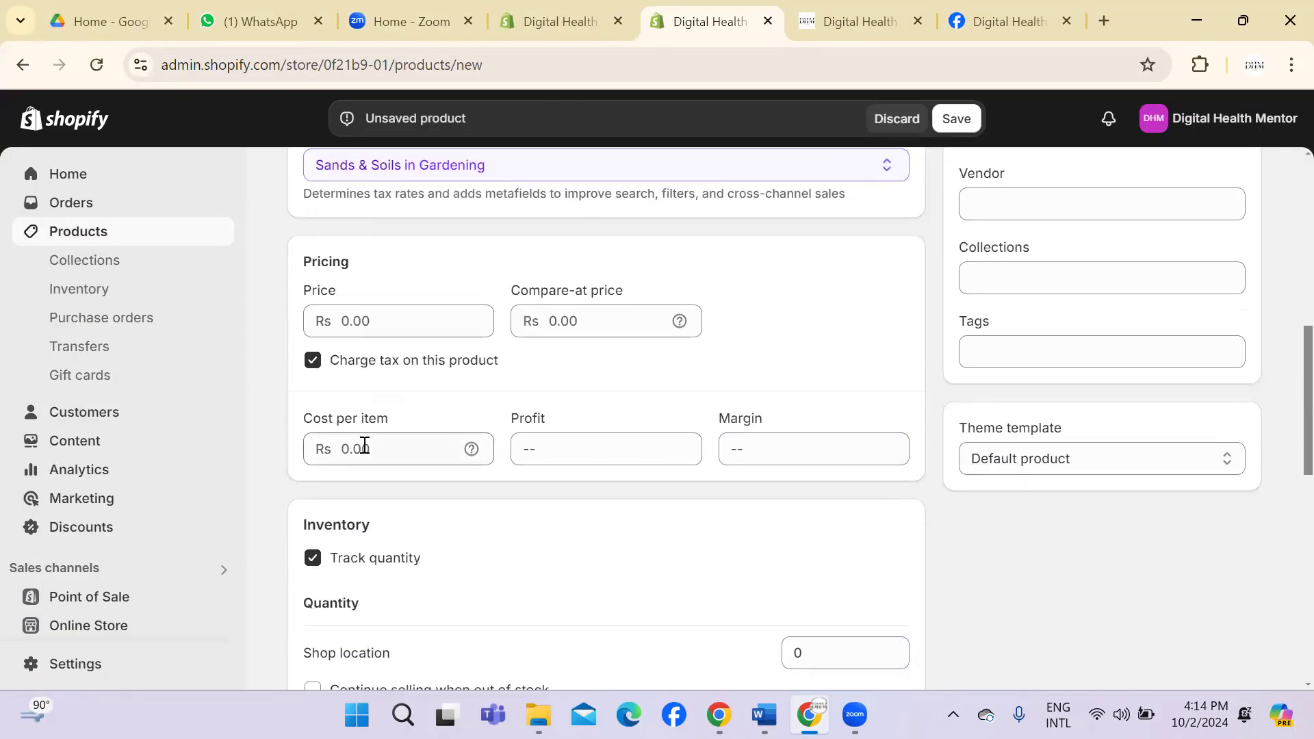
pyautogui.click(411, 305)
pyautogui.click(413, 445)
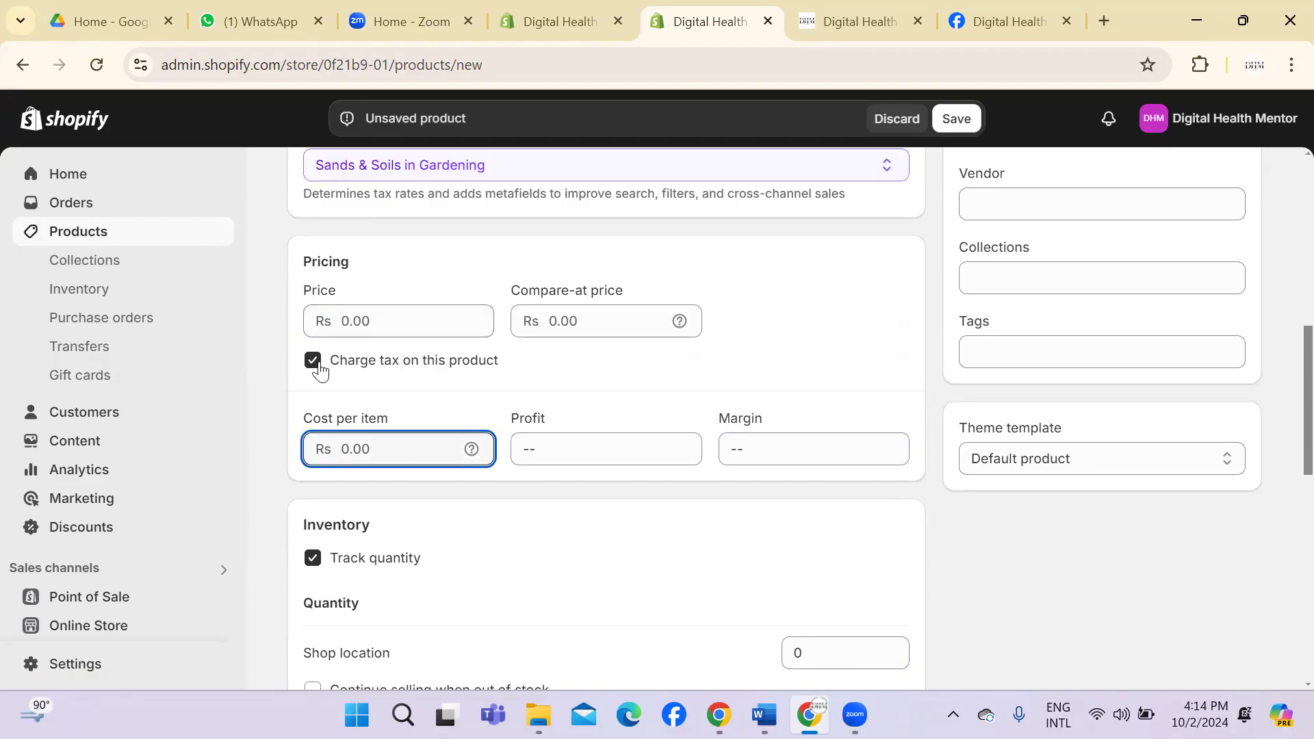
pyautogui.click(315, 361)
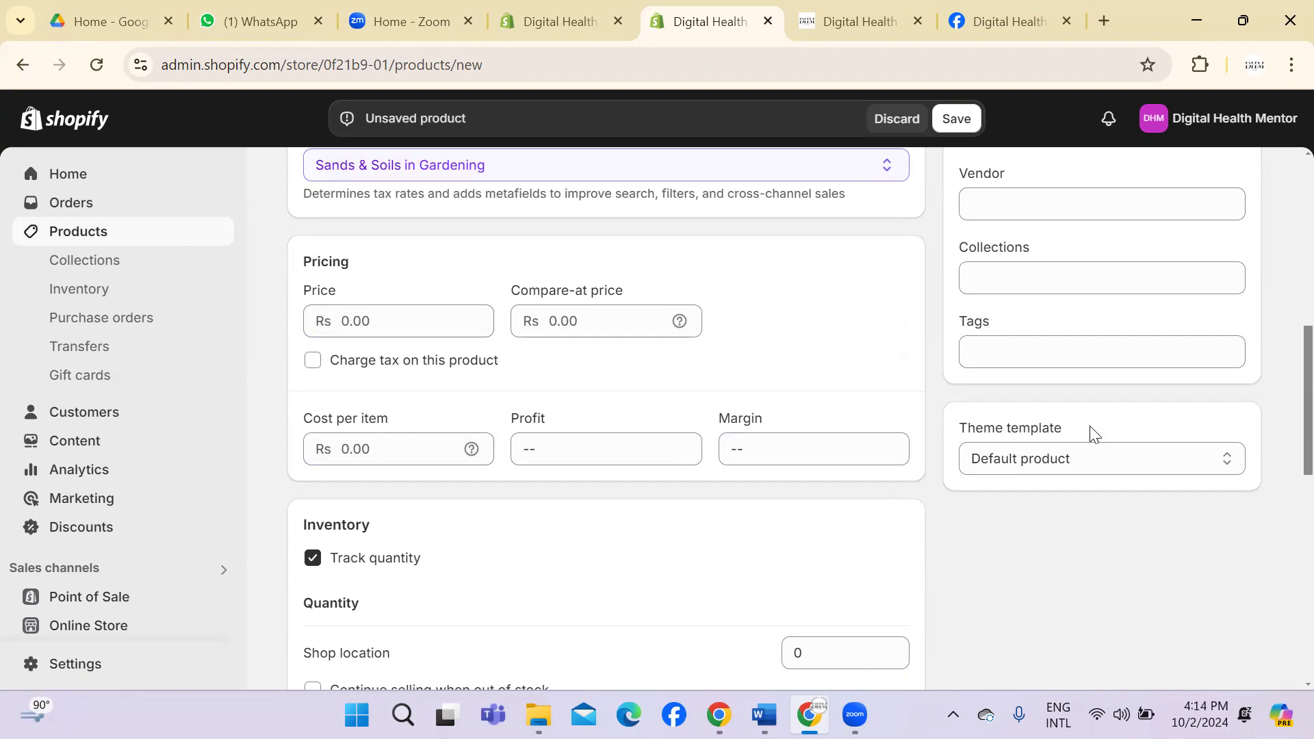
pyautogui.scroll(-5, 1285, 394)
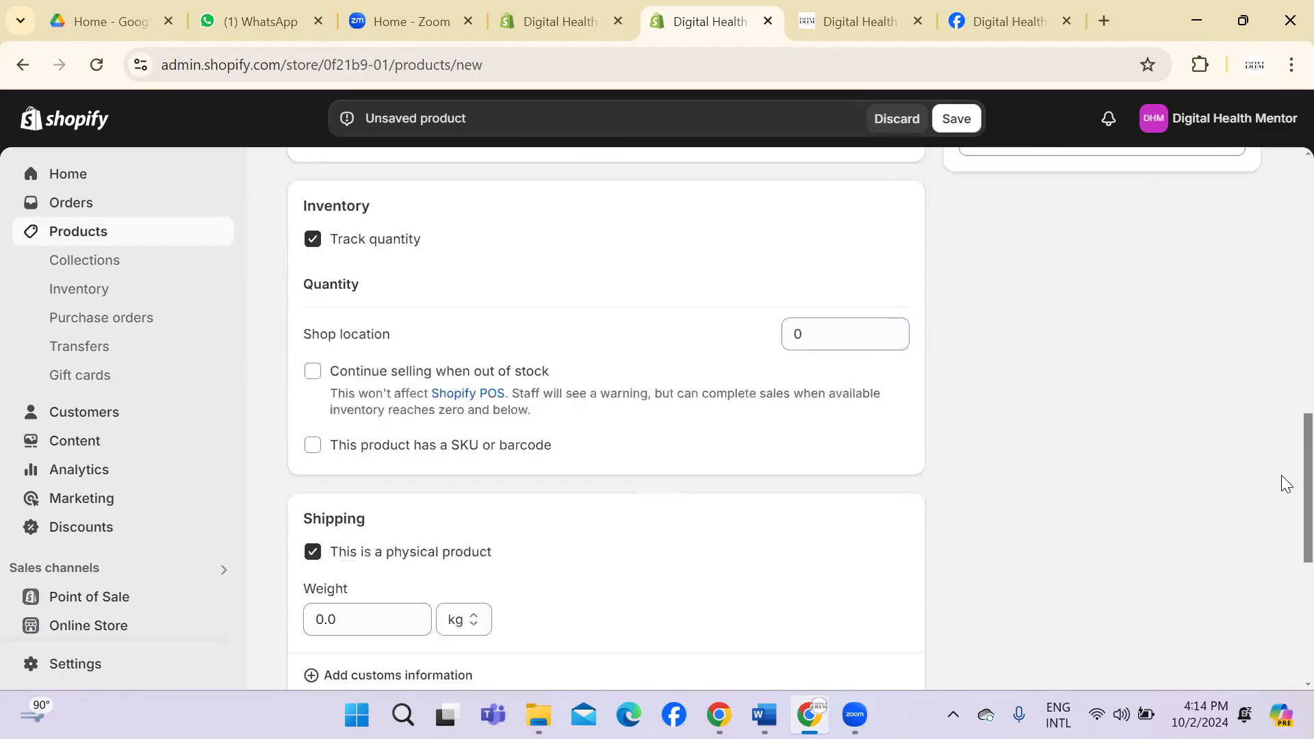
pyautogui.click(315, 242)
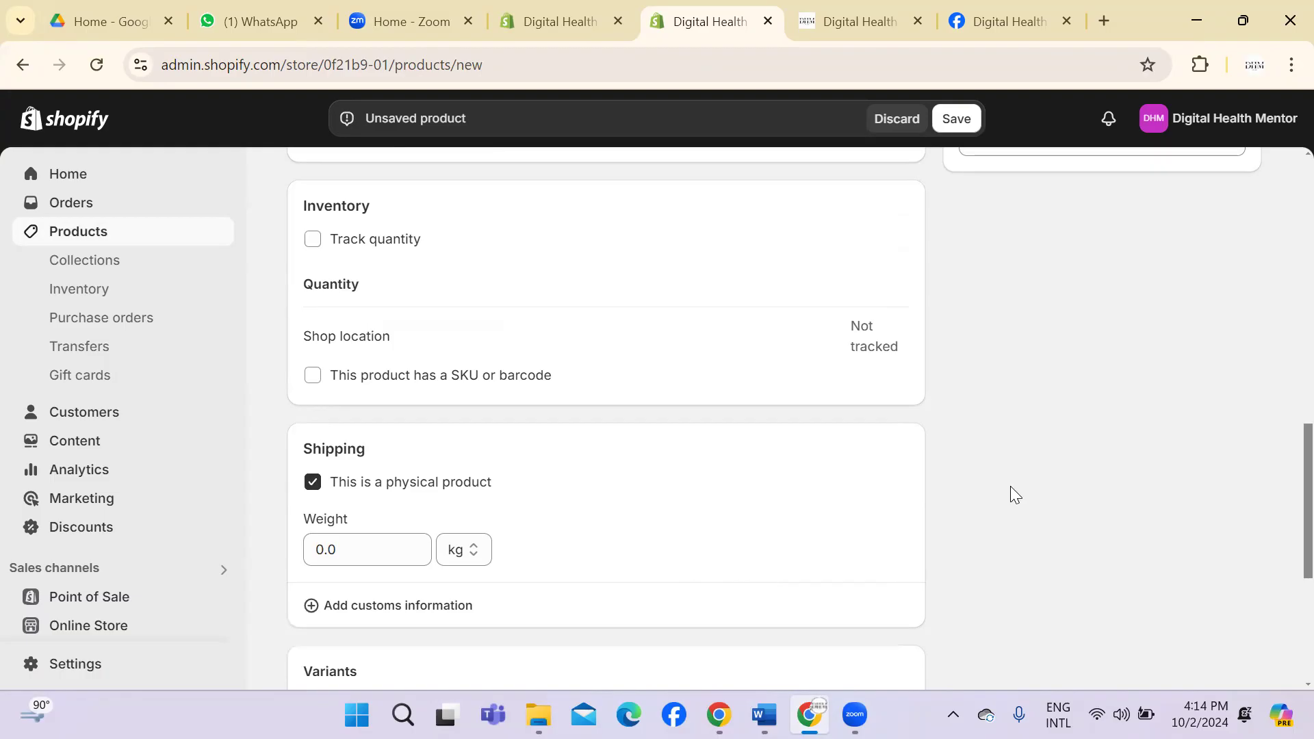
# Step: Add a Color variant option to the product with the values Red, Pink, Black, Purple, Navy and Green
pyautogui.scroll(-3, 1284, 492)
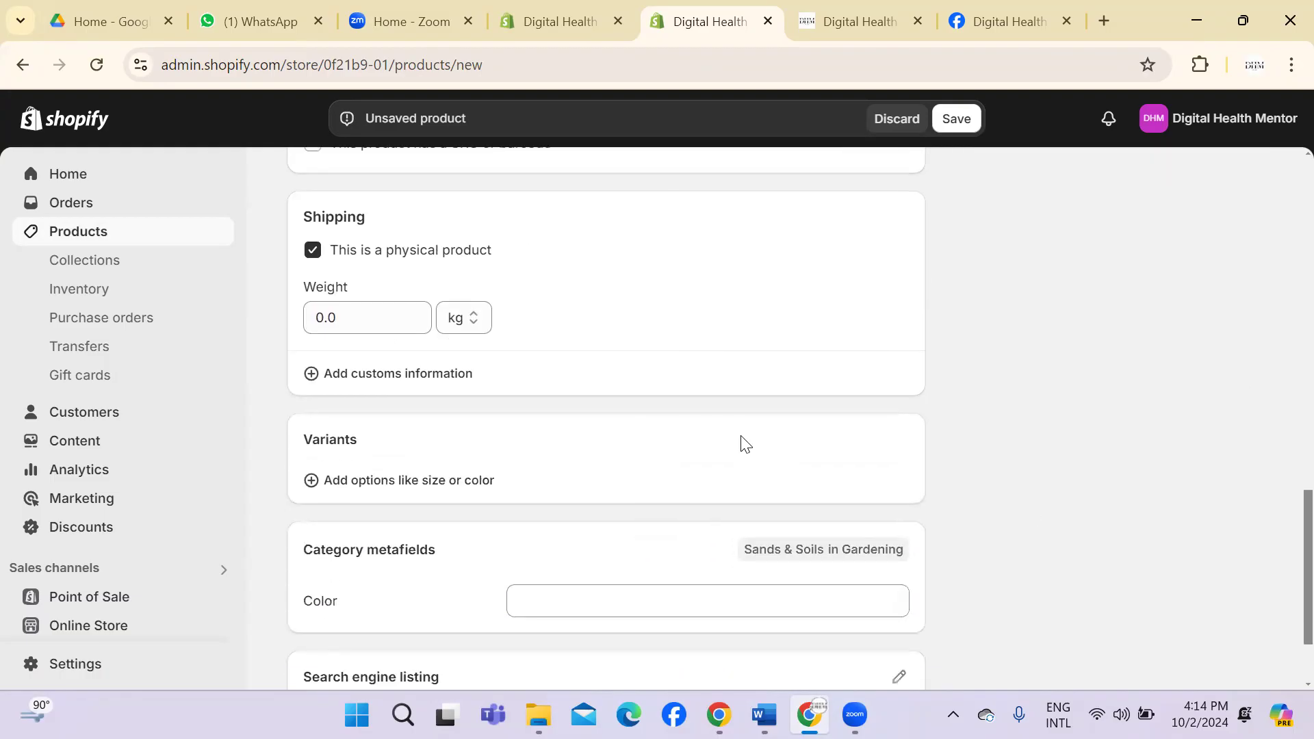
pyautogui.click(361, 310)
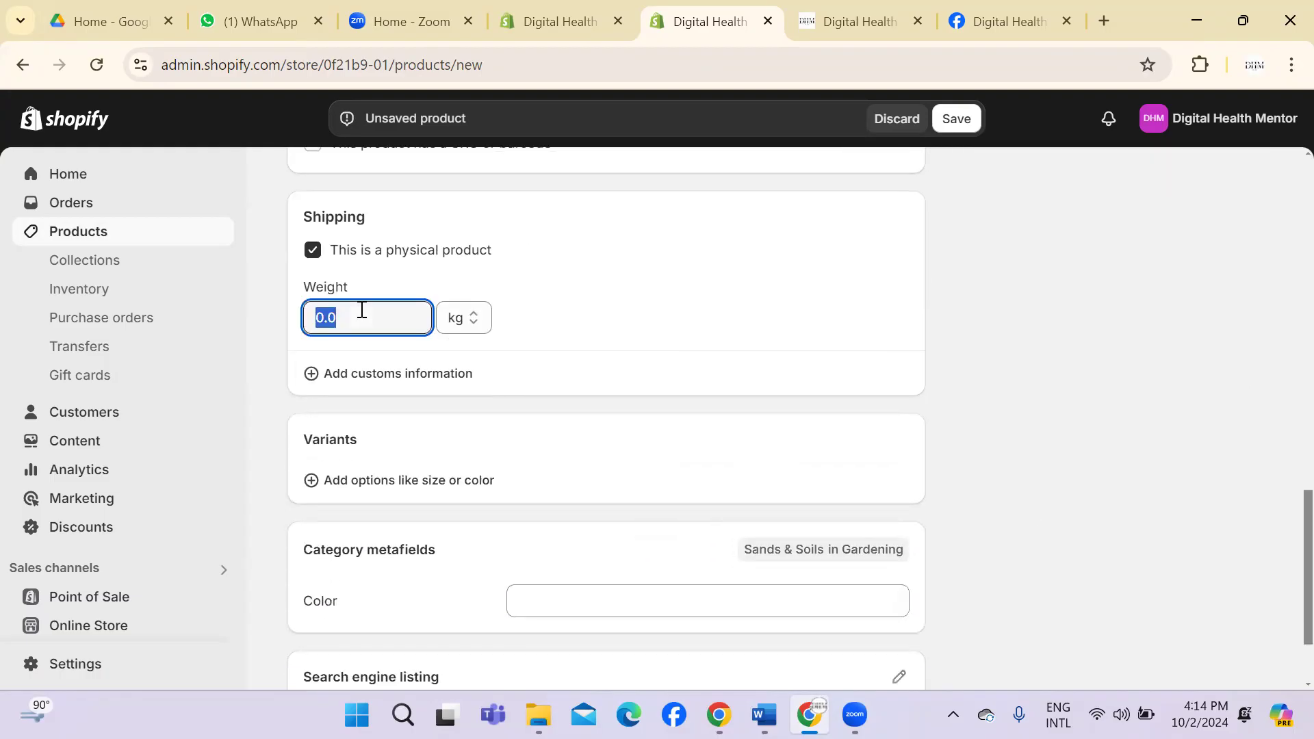
pyautogui.click(1284, 548)
pyautogui.scroll(-2, 1282, 589)
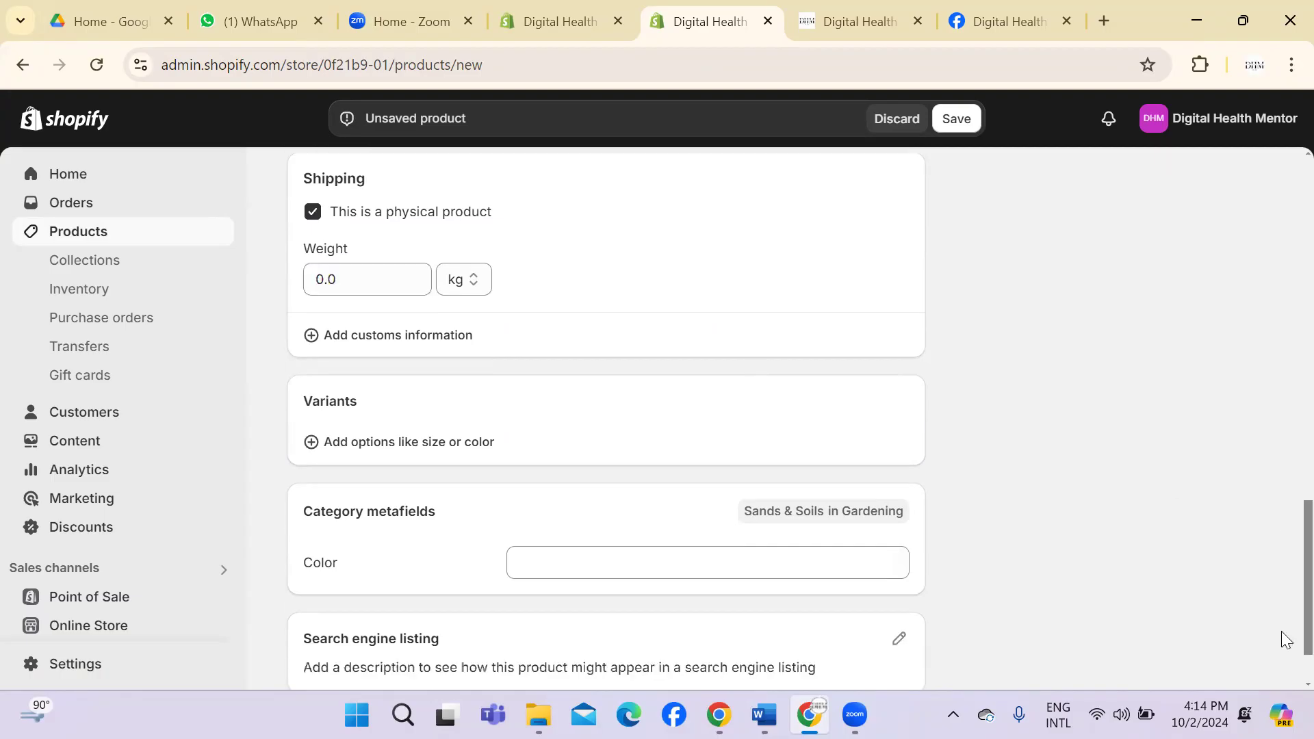
pyautogui.click(312, 368)
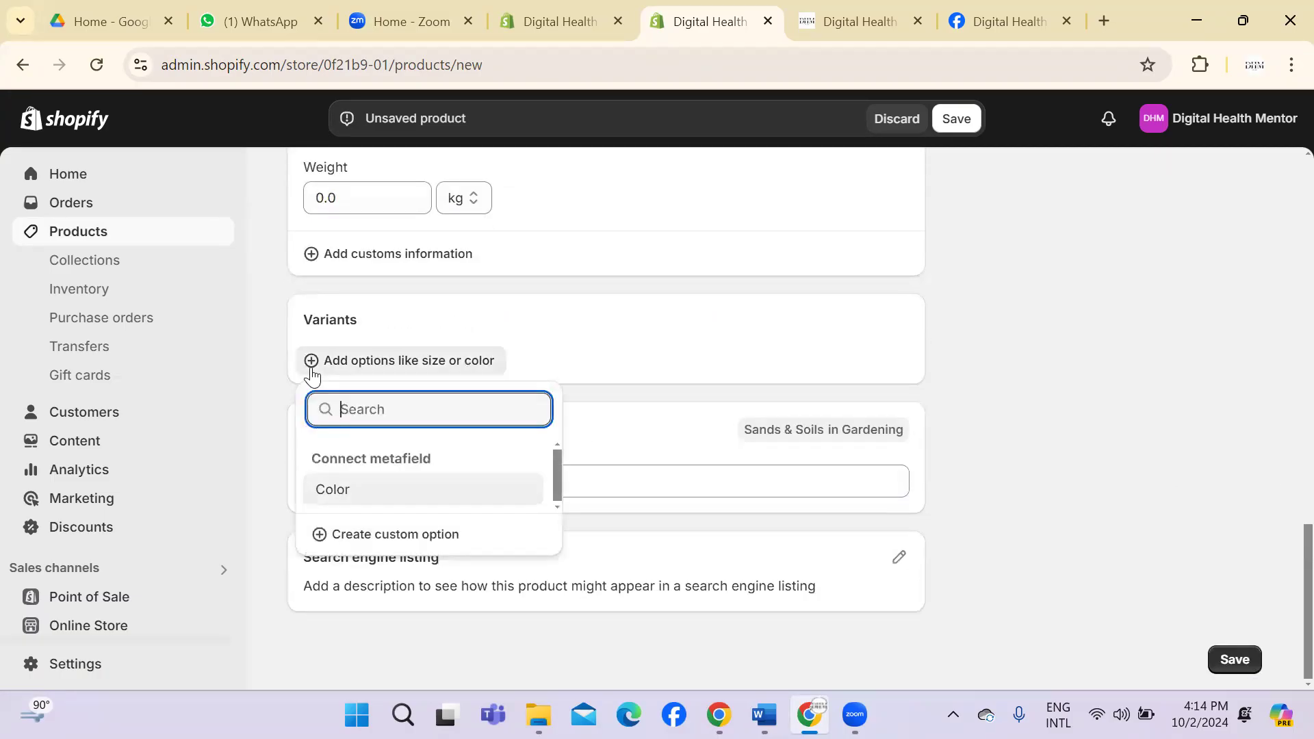
pyautogui.click(405, 491)
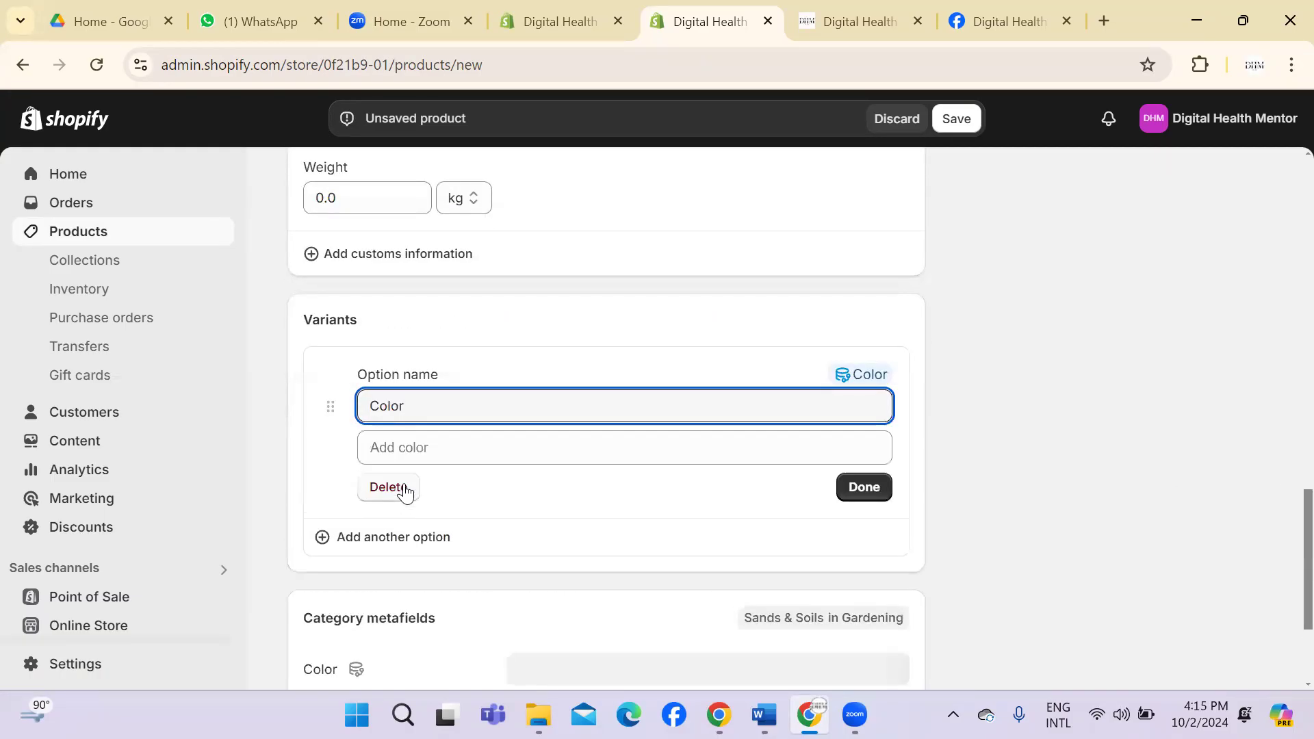
pyautogui.click(413, 451)
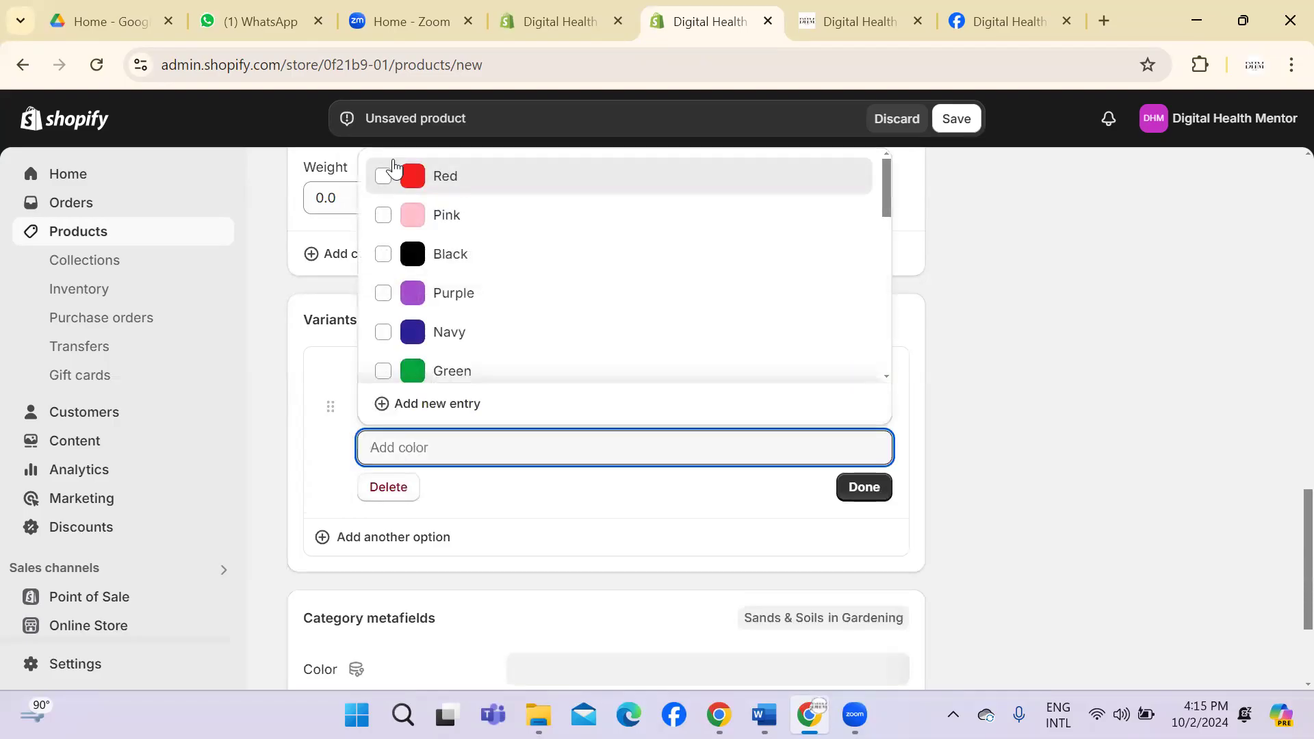
pyautogui.click(384, 217)
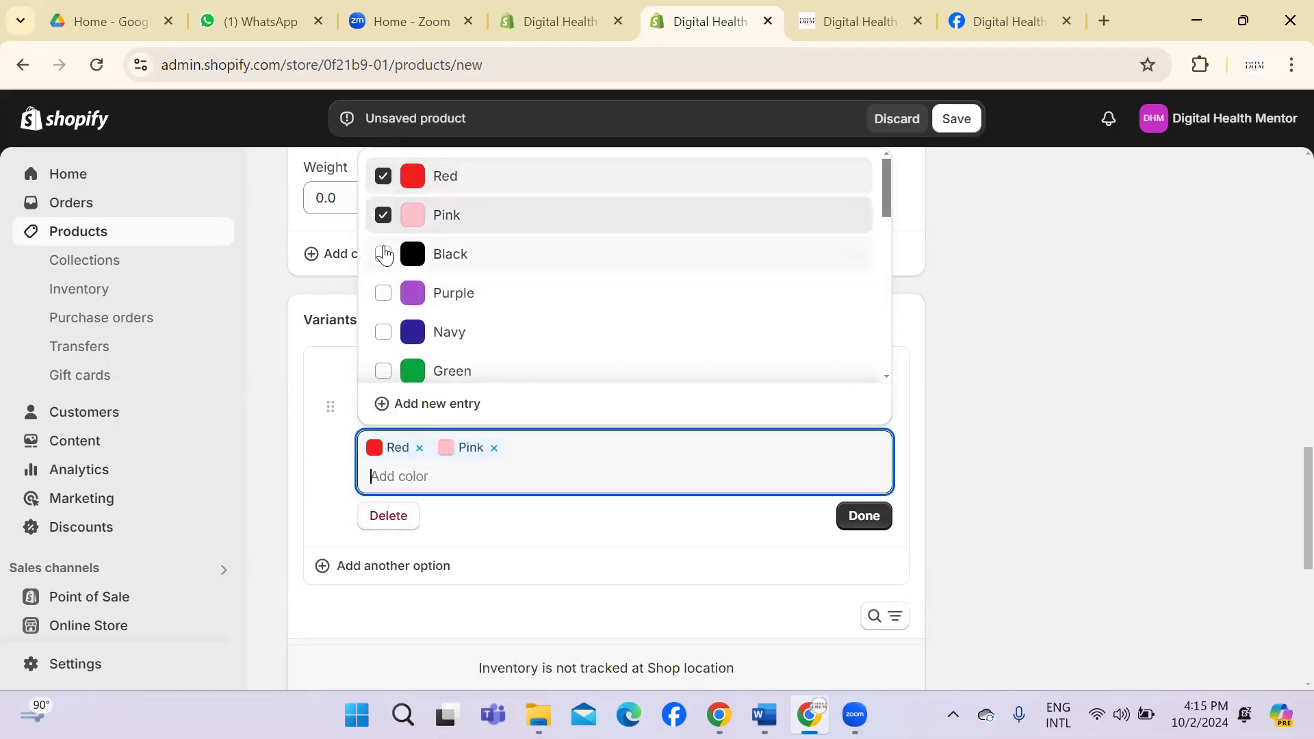
pyautogui.click(383, 254)
pyautogui.click(384, 333)
pyautogui.click(383, 371)
pyautogui.click(863, 520)
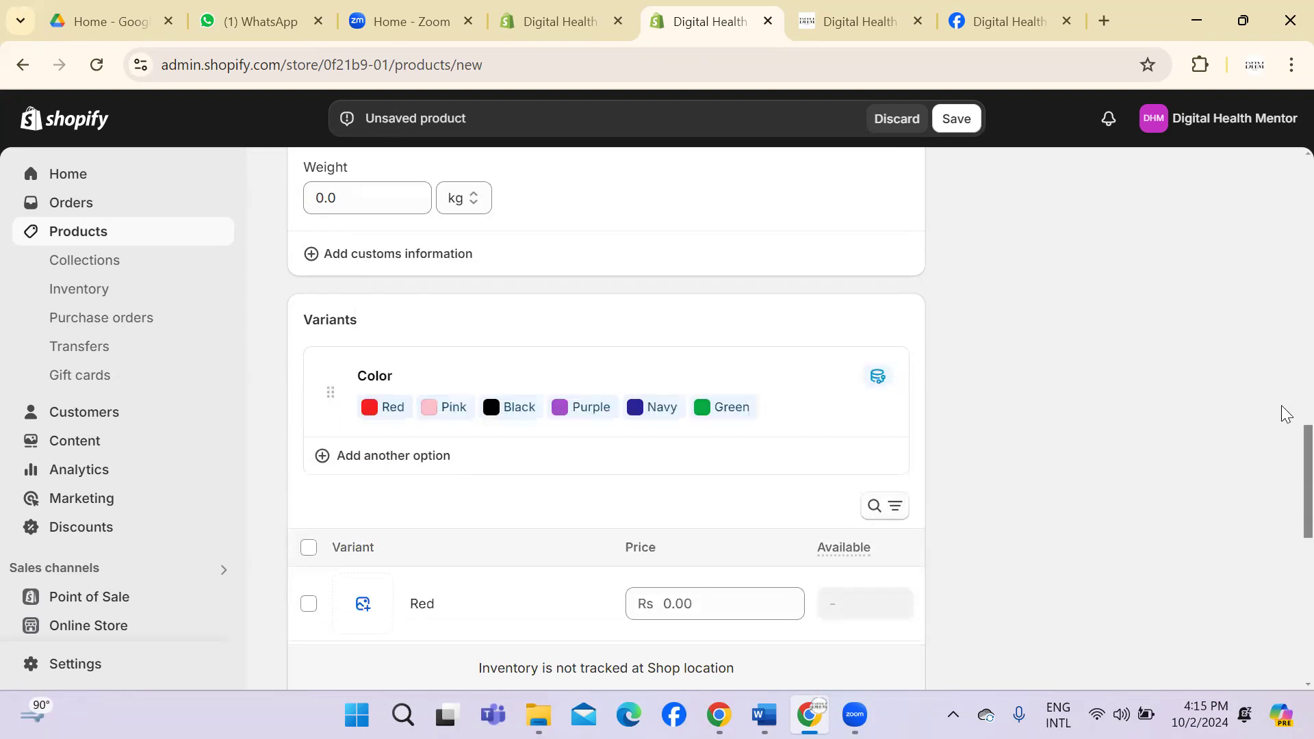
# Step: Review the product's pricing and inventory sections and the price and availability fields of its color variants
pyautogui.scroll(6, 1284, 438)
pyautogui.scroll(-1, 1286, 399)
pyautogui.scroll(2, 1283, 399)
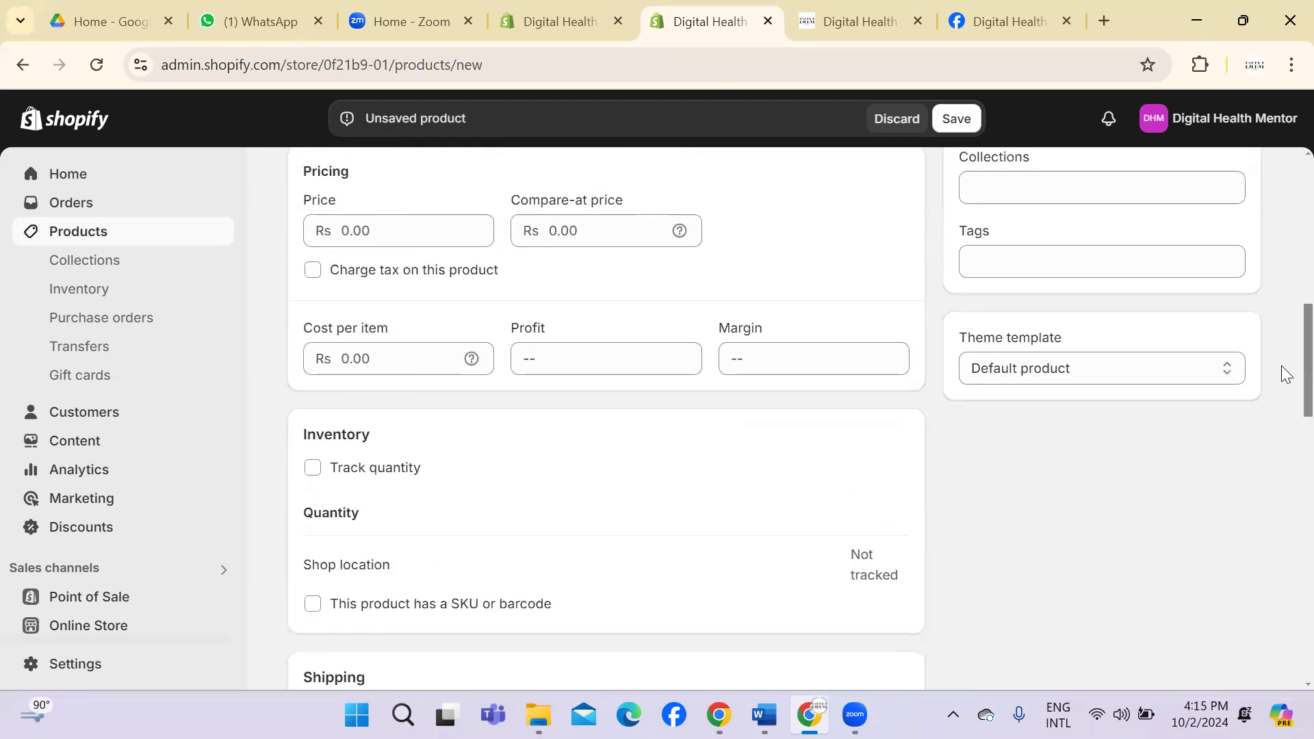
pyautogui.scroll(-8, 1282, 431)
pyautogui.scroll(-3, 1282, 541)
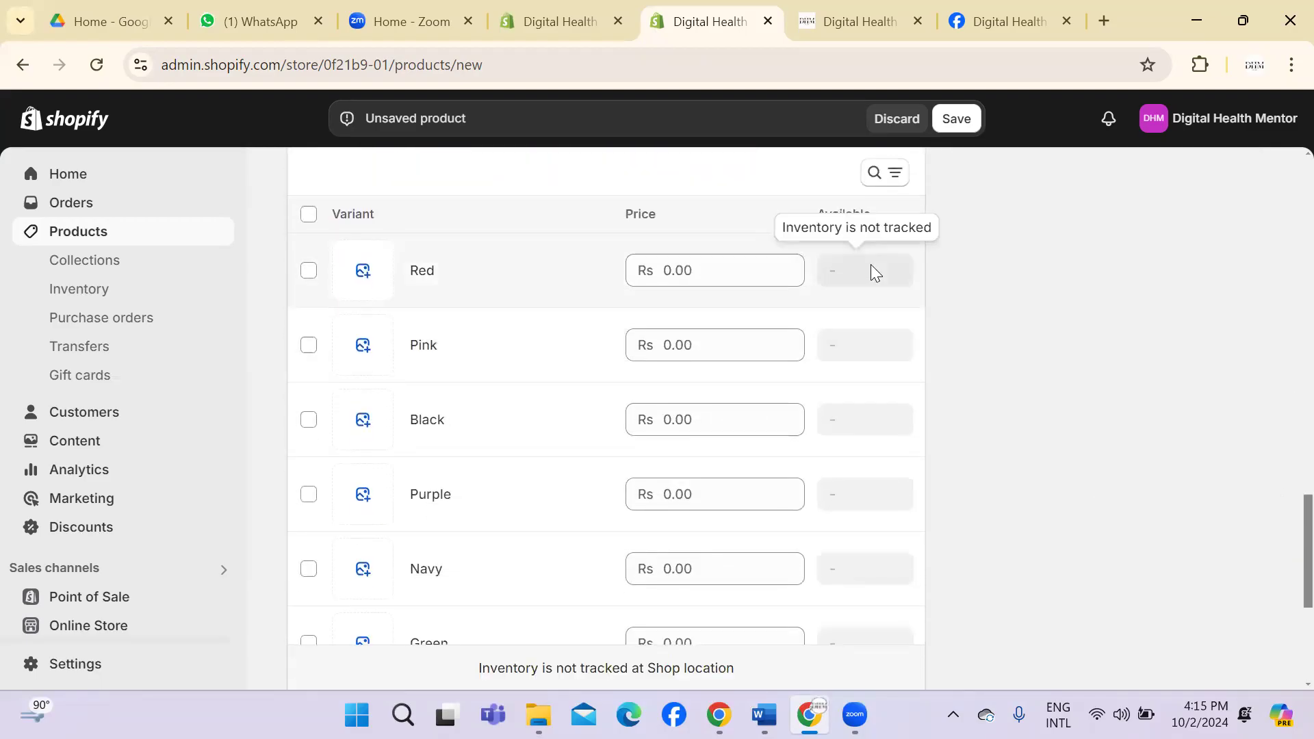
pyautogui.click(692, 271)
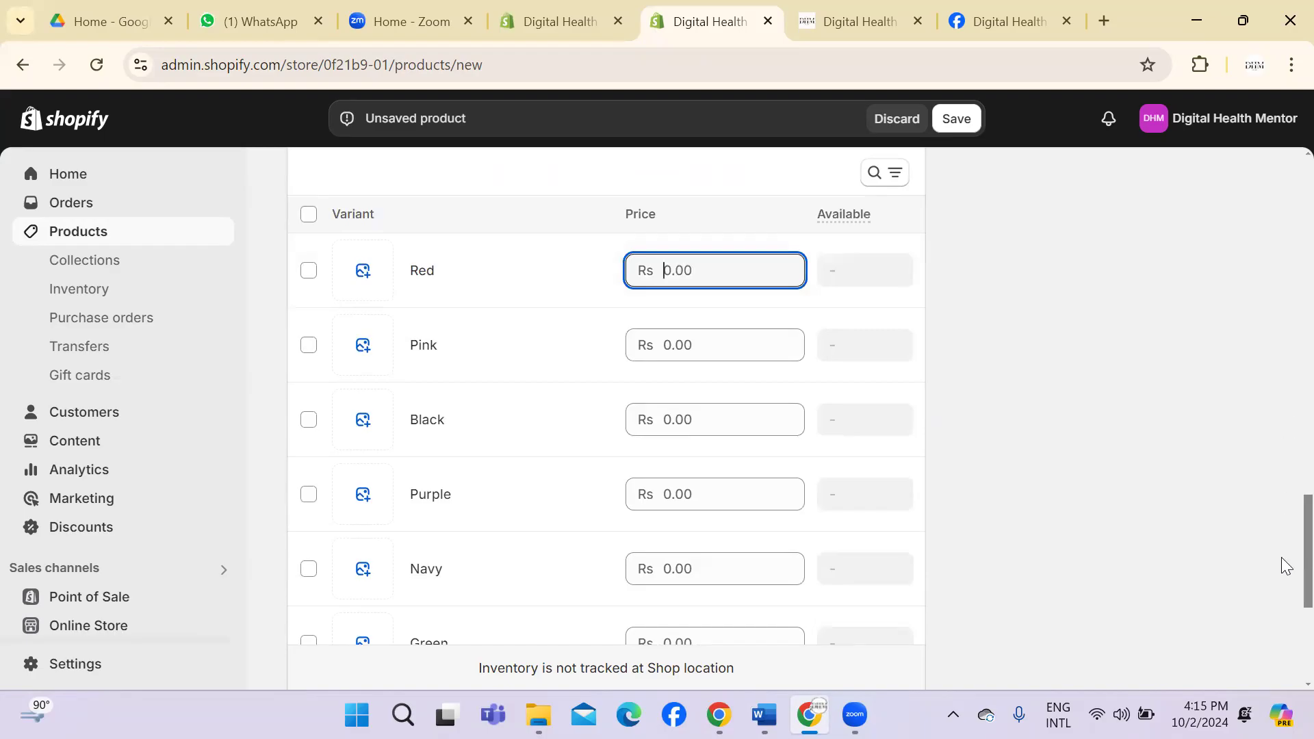
pyautogui.scroll(-5, 1284, 609)
# Step: Set the product type to "clothing" and the vendor to "summer collection"
pyautogui.scroll(15, 1285, 663)
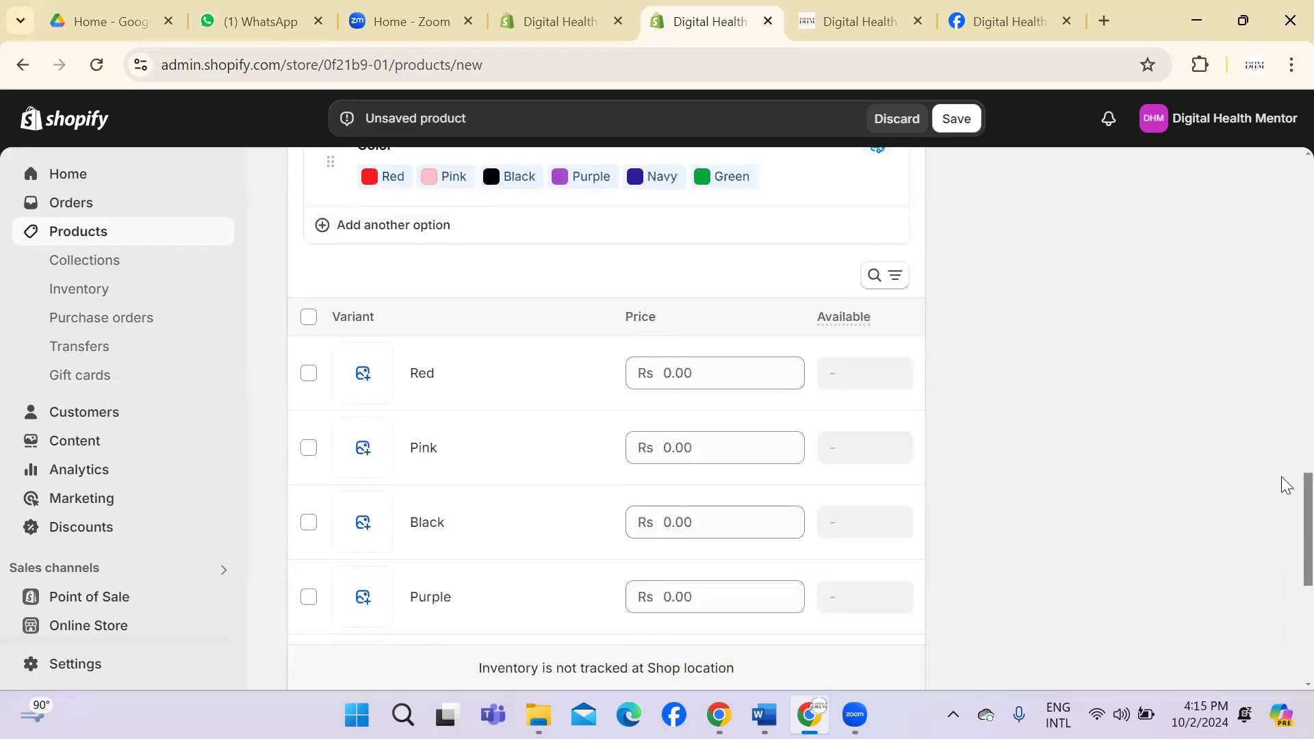
pyautogui.click(1141, 302)
pyautogui.write('clothing')
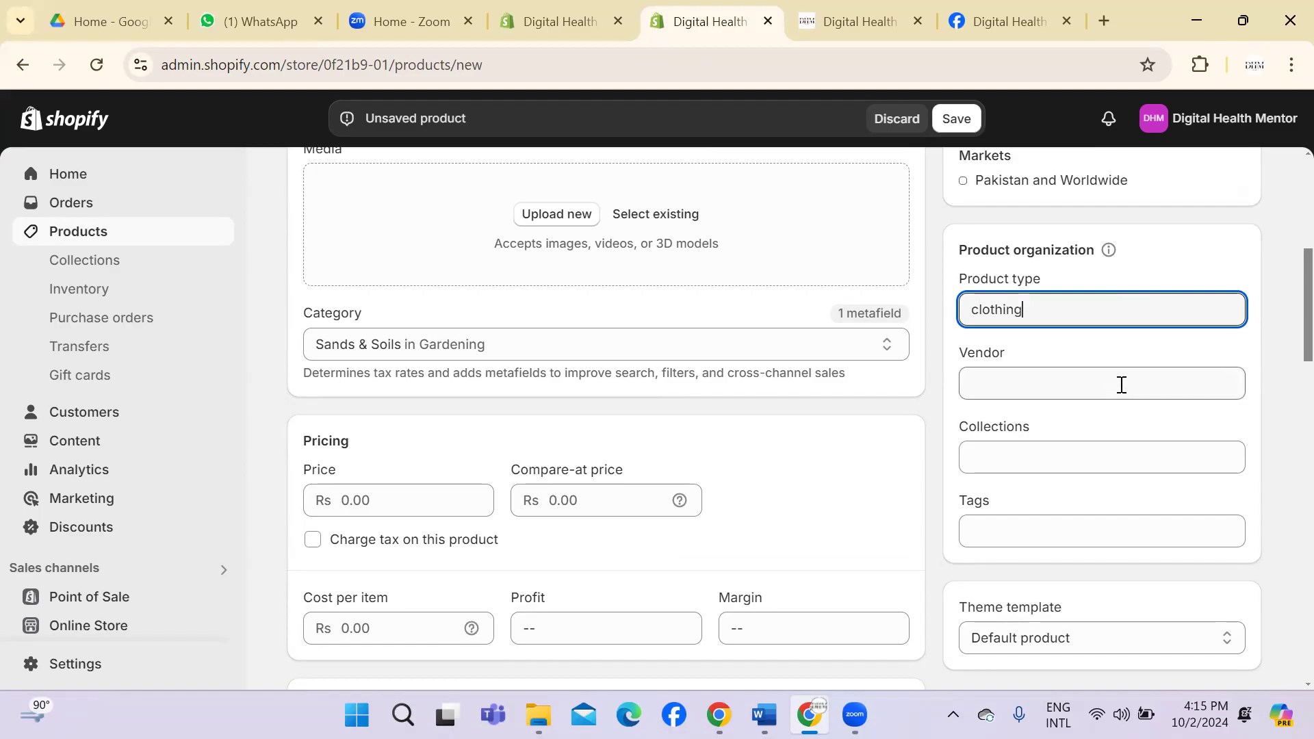
pyautogui.click(1121, 385)
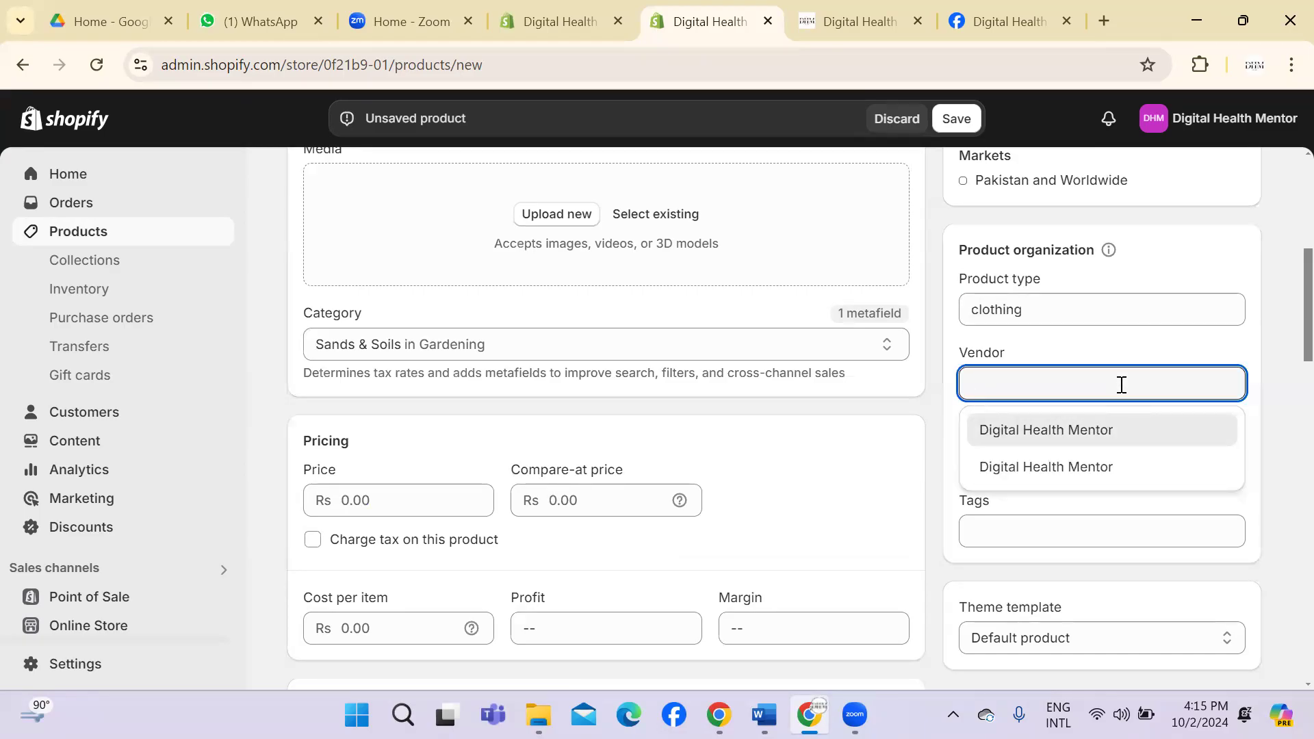
pyautogui.write('summer collection')
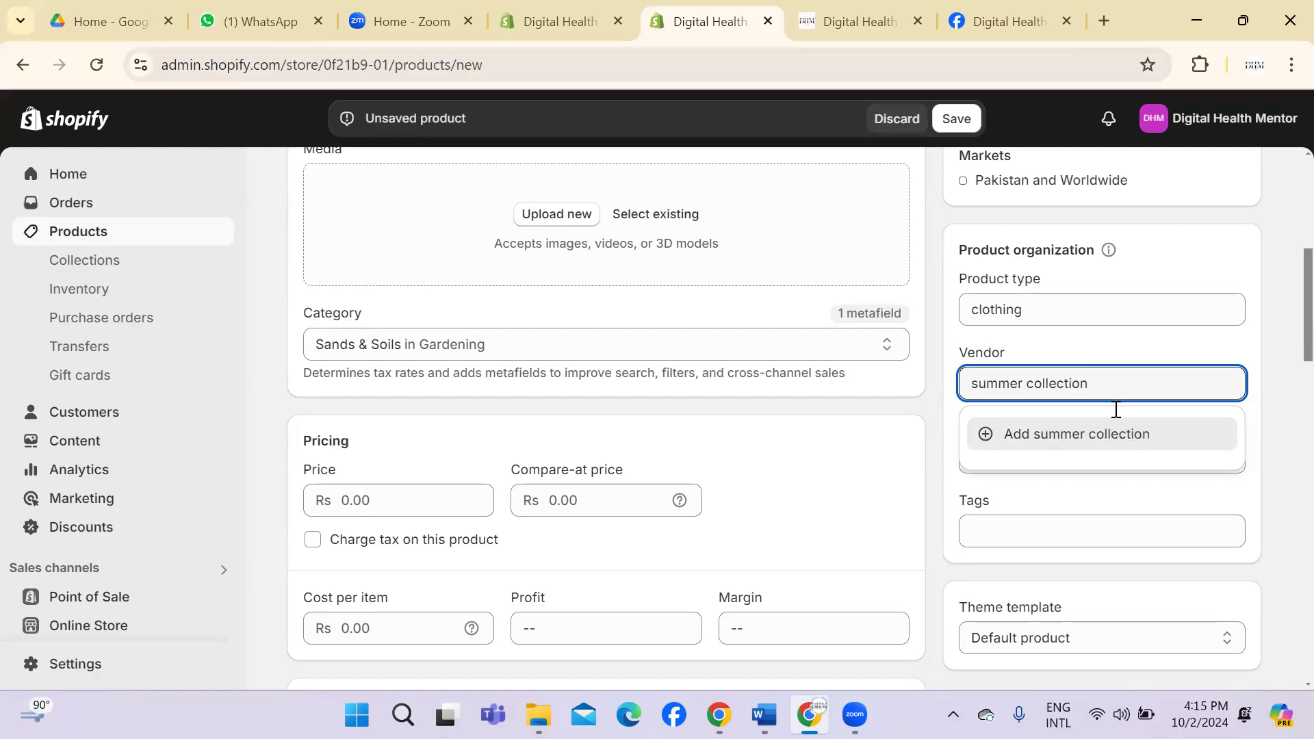
# Step: Assign the existing SC tag to the product and save it
pyautogui.click(1060, 538)
pyautogui.write('SC')
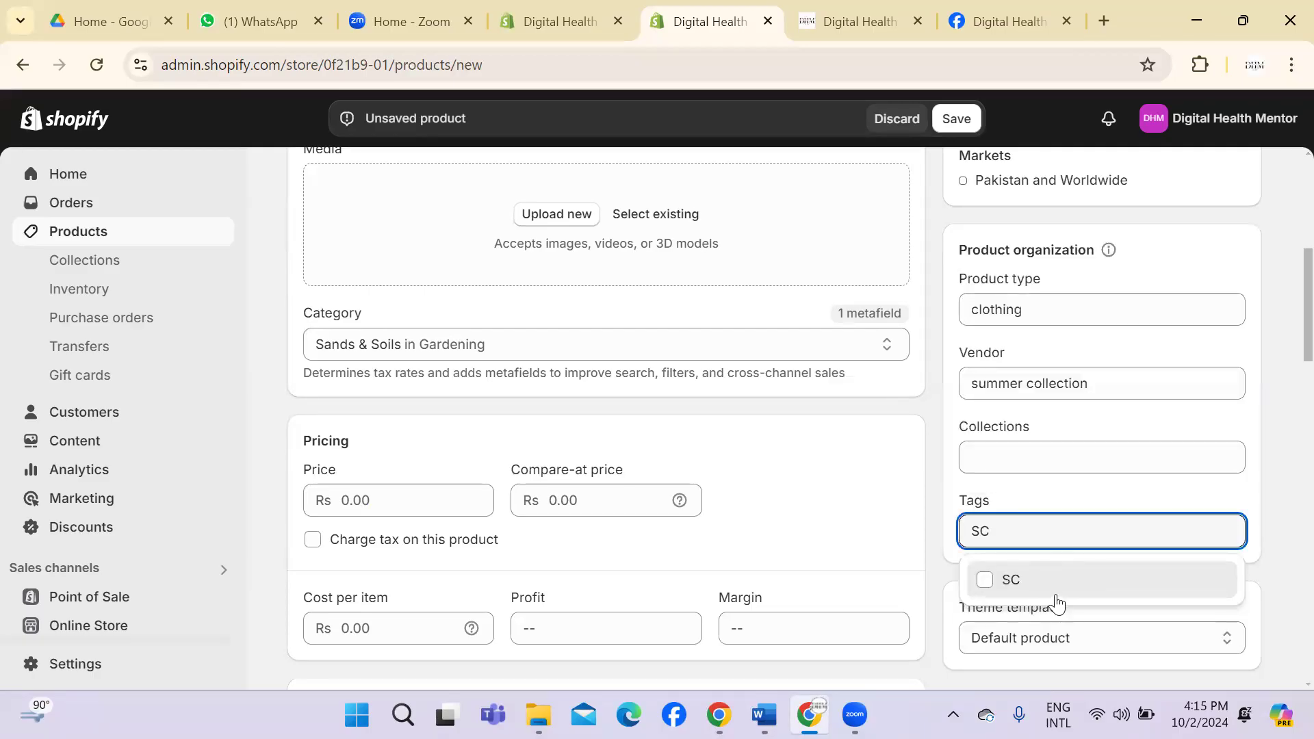
pyautogui.click(1059, 600)
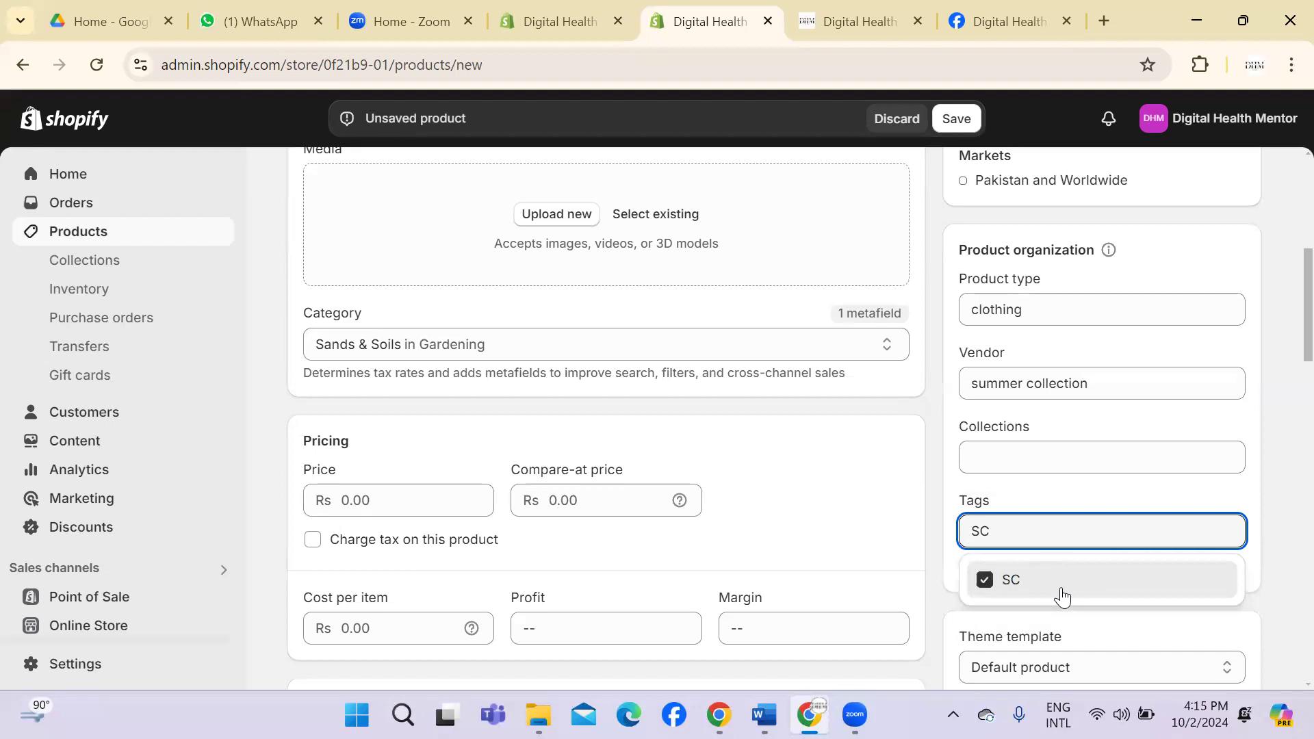
pyautogui.click(957, 119)
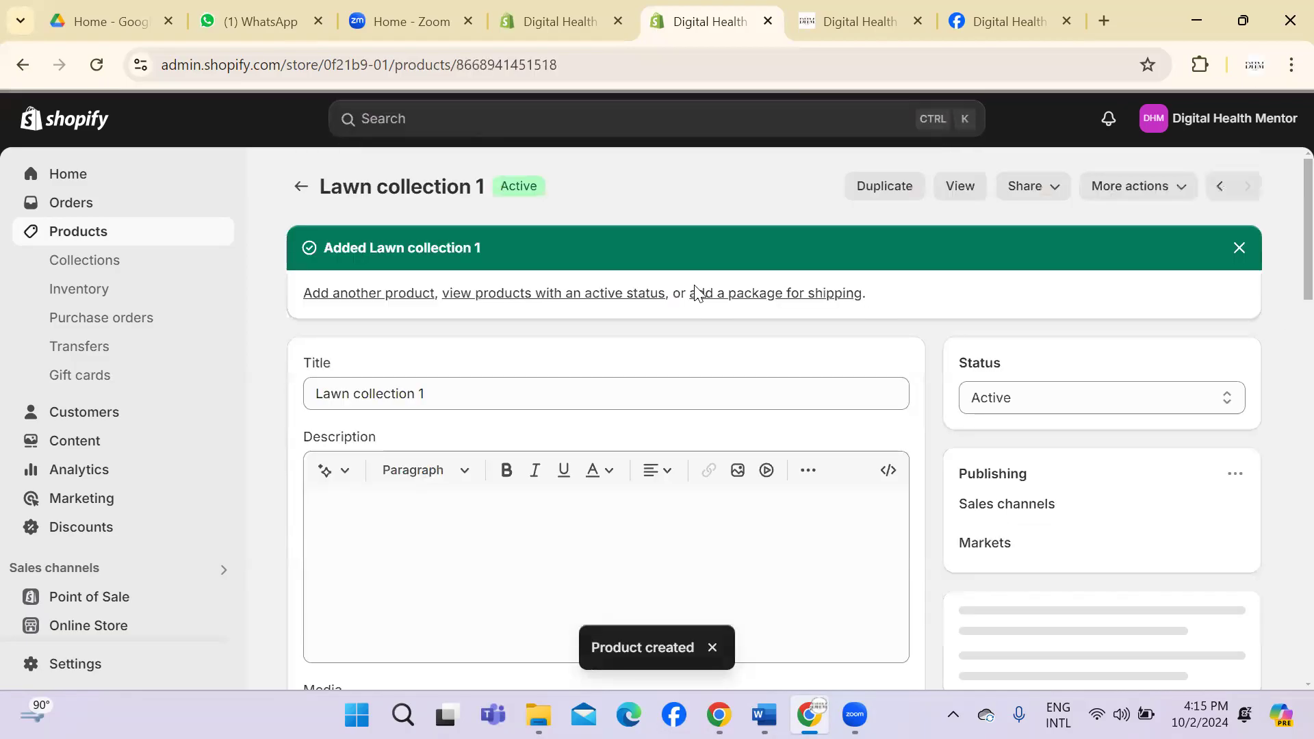
# Step: Check the Summer Collection's product count in the collections list and look through the store's products list
pyautogui.click(113, 260)
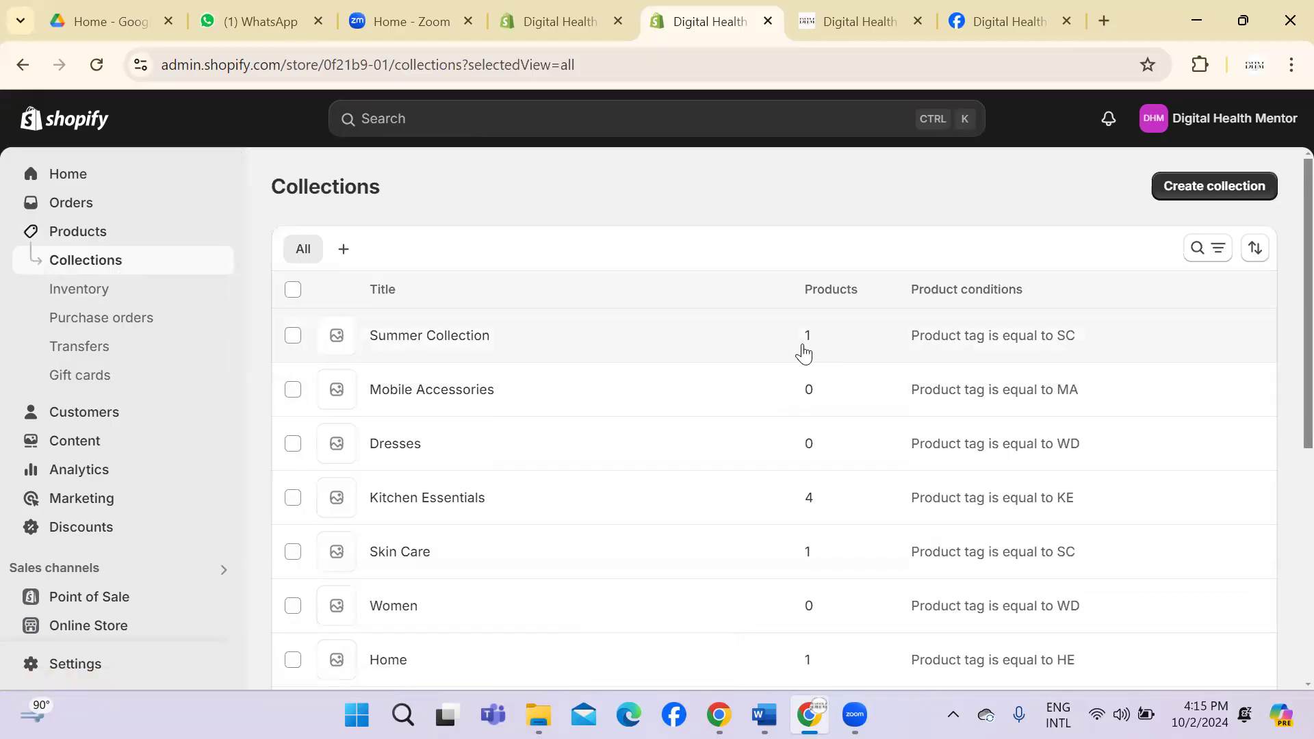
pyautogui.click(85, 229)
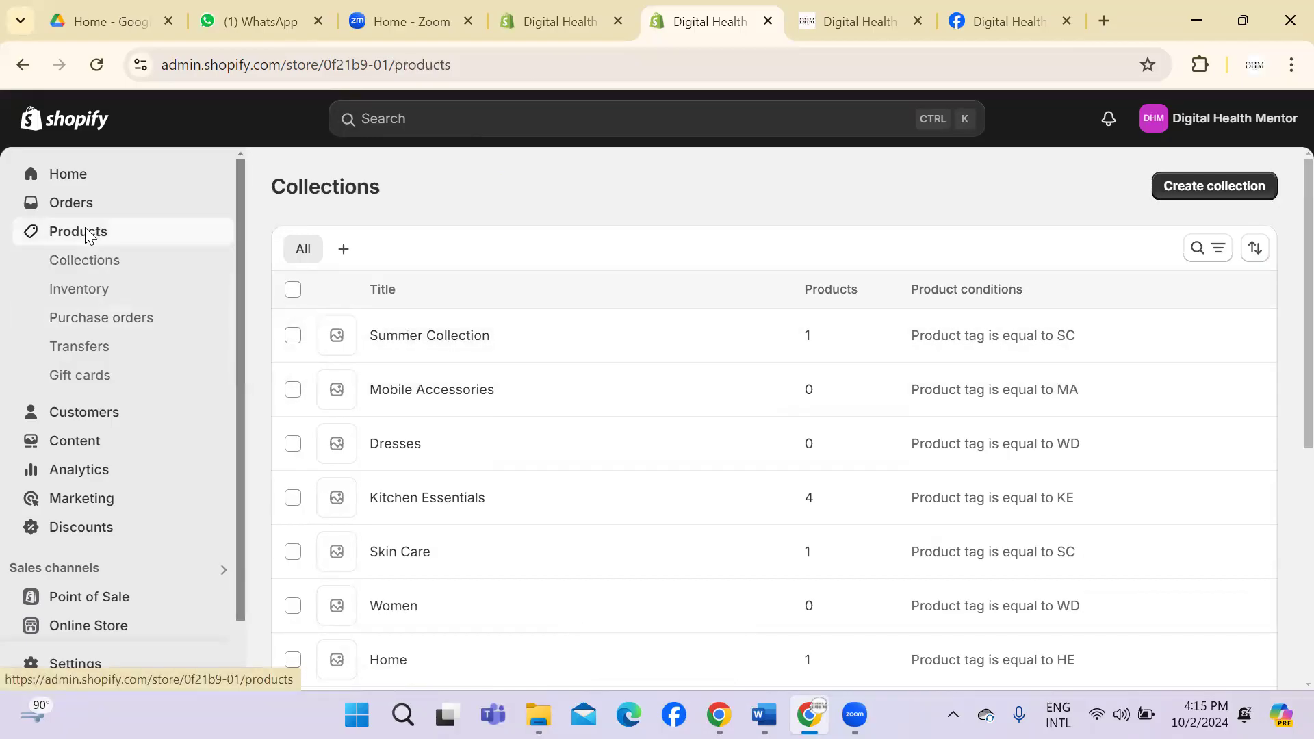
pyautogui.scroll(-5, 1282, 381)
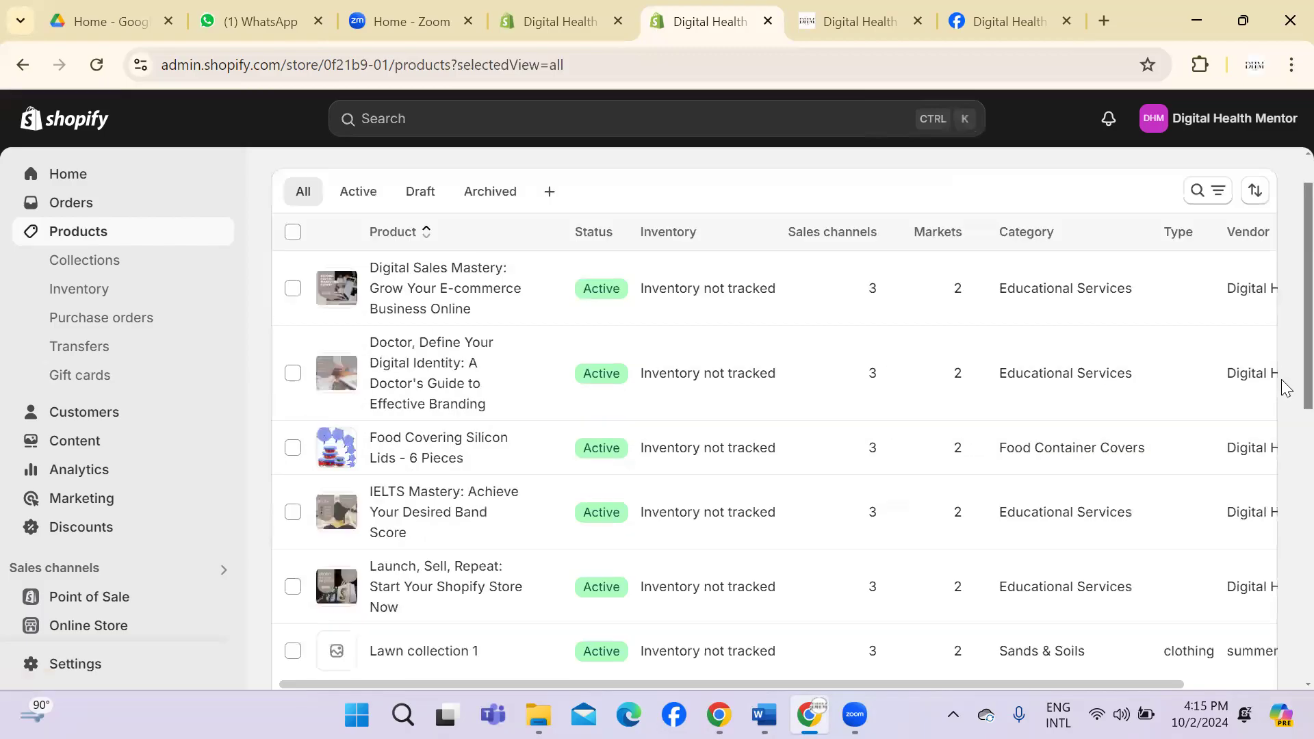
pyautogui.scroll(-2, 1286, 406)
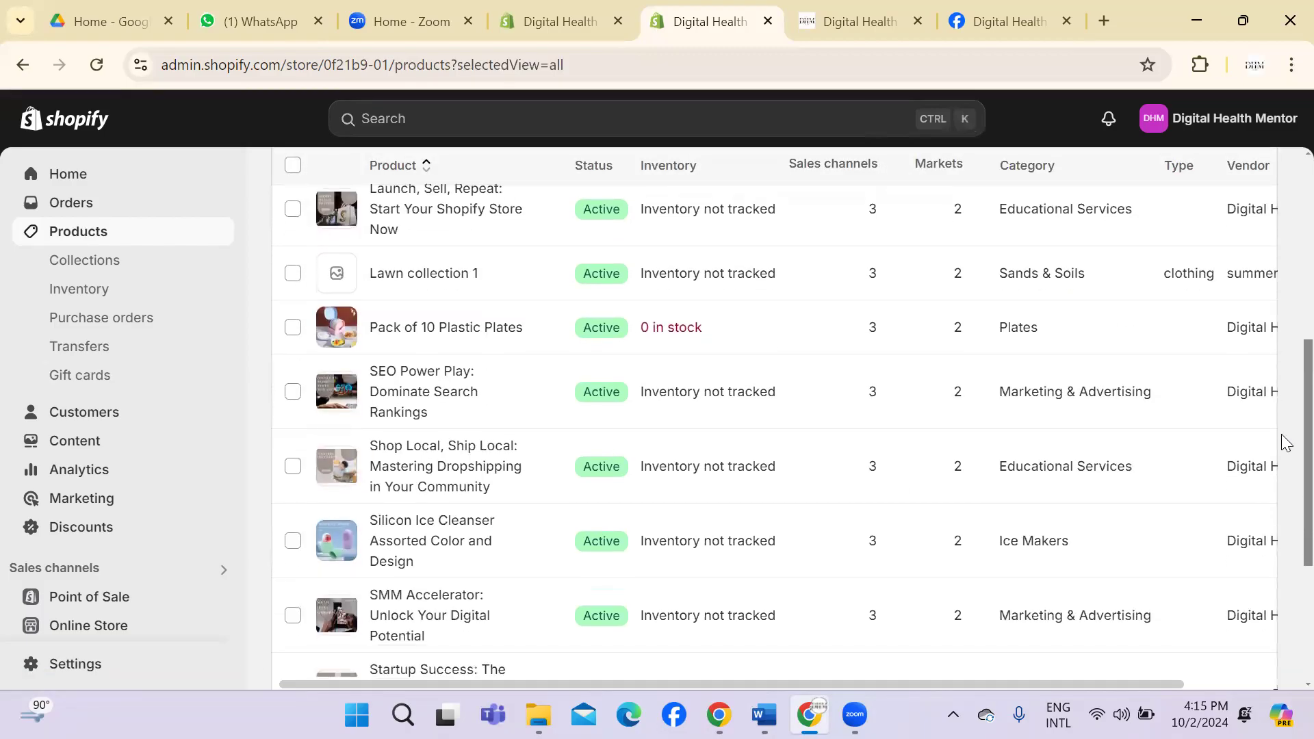
pyautogui.scroll(-4, 1286, 464)
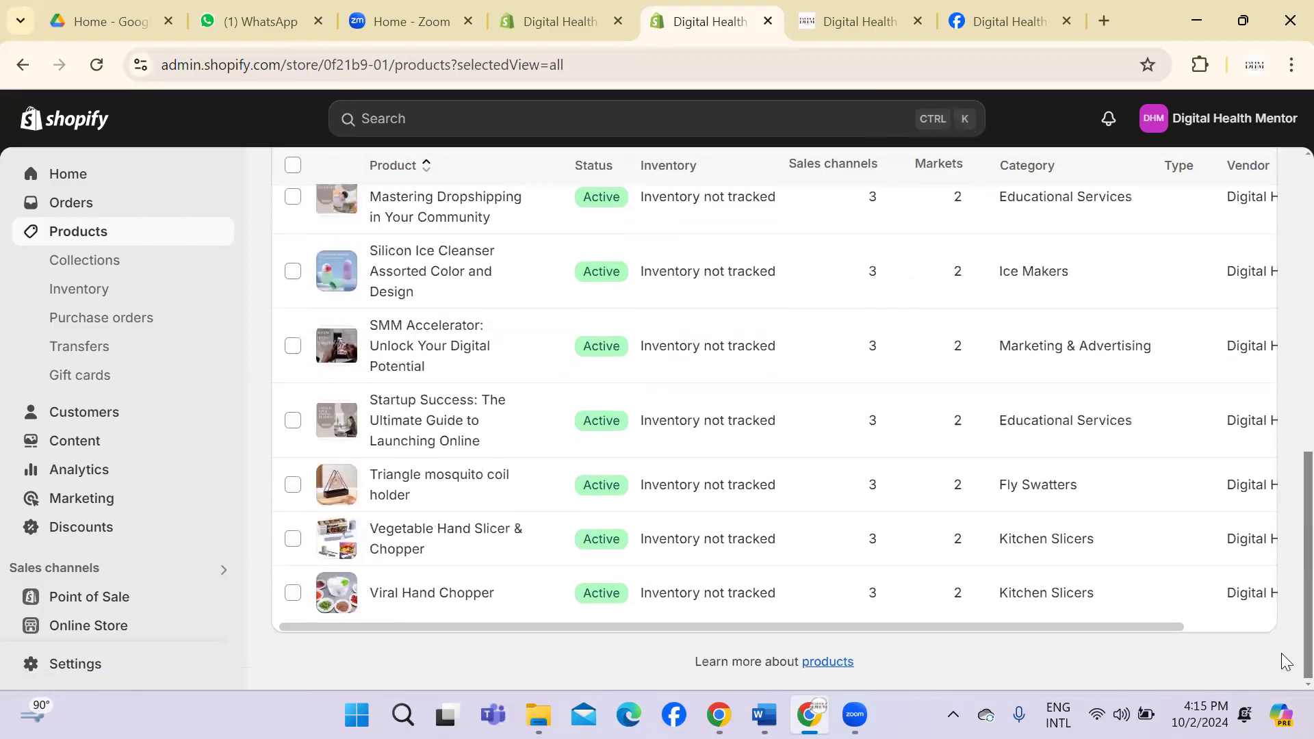
# Step: Open a blank purchase order form and examine its supplier, shipment and product fields
pyautogui.click(141, 331)
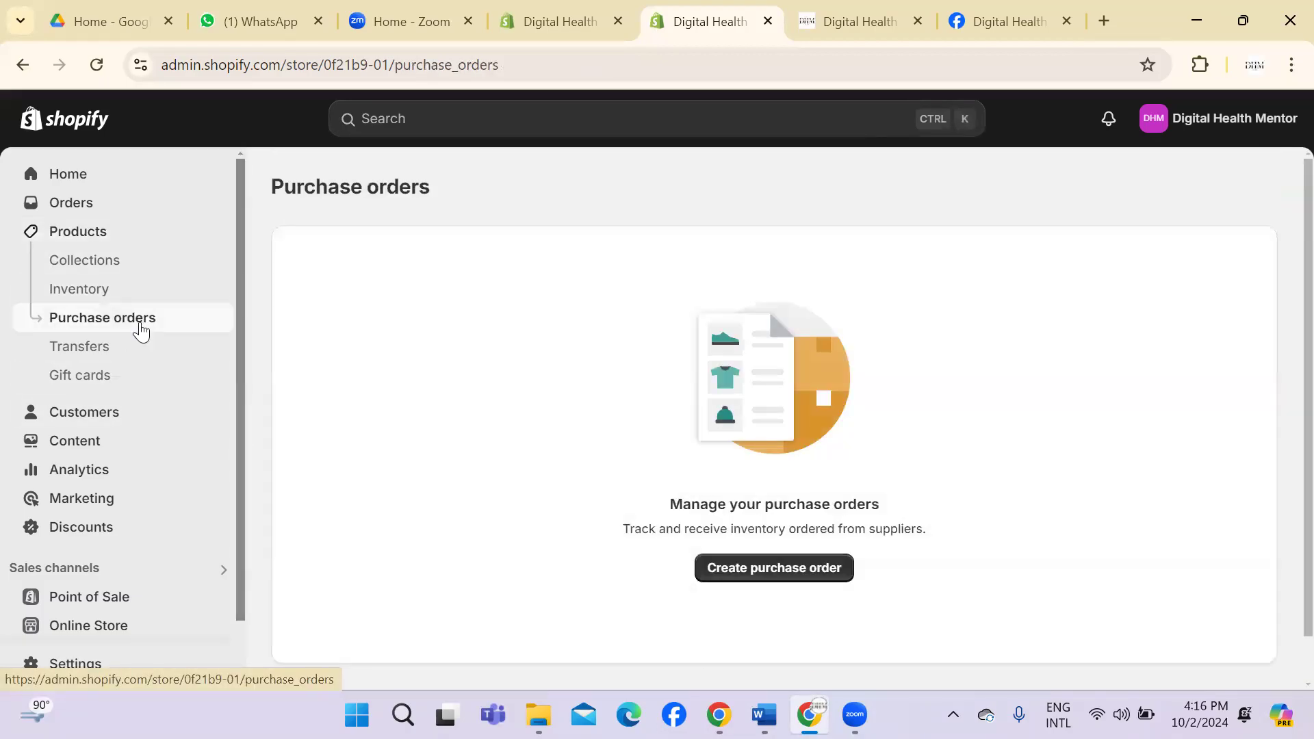
pyautogui.click(781, 565)
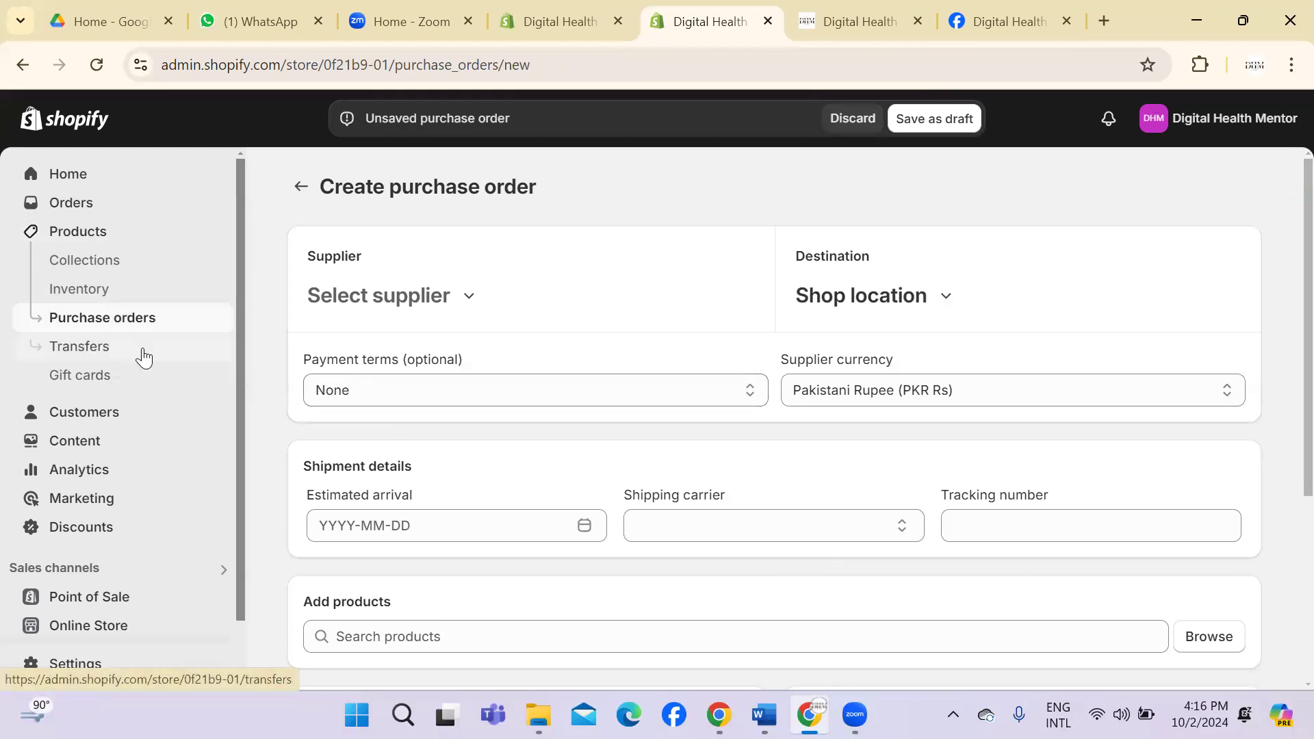
pyautogui.click(101, 381)
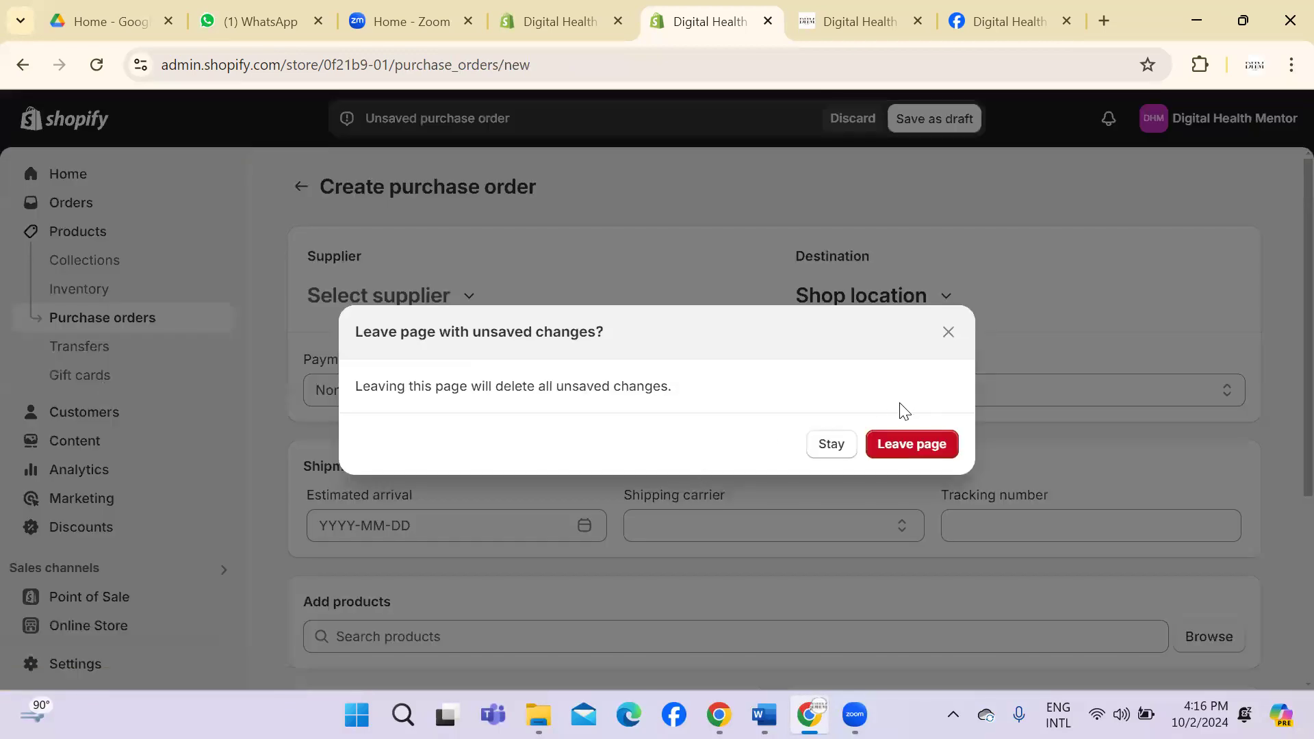
pyautogui.click(848, 449)
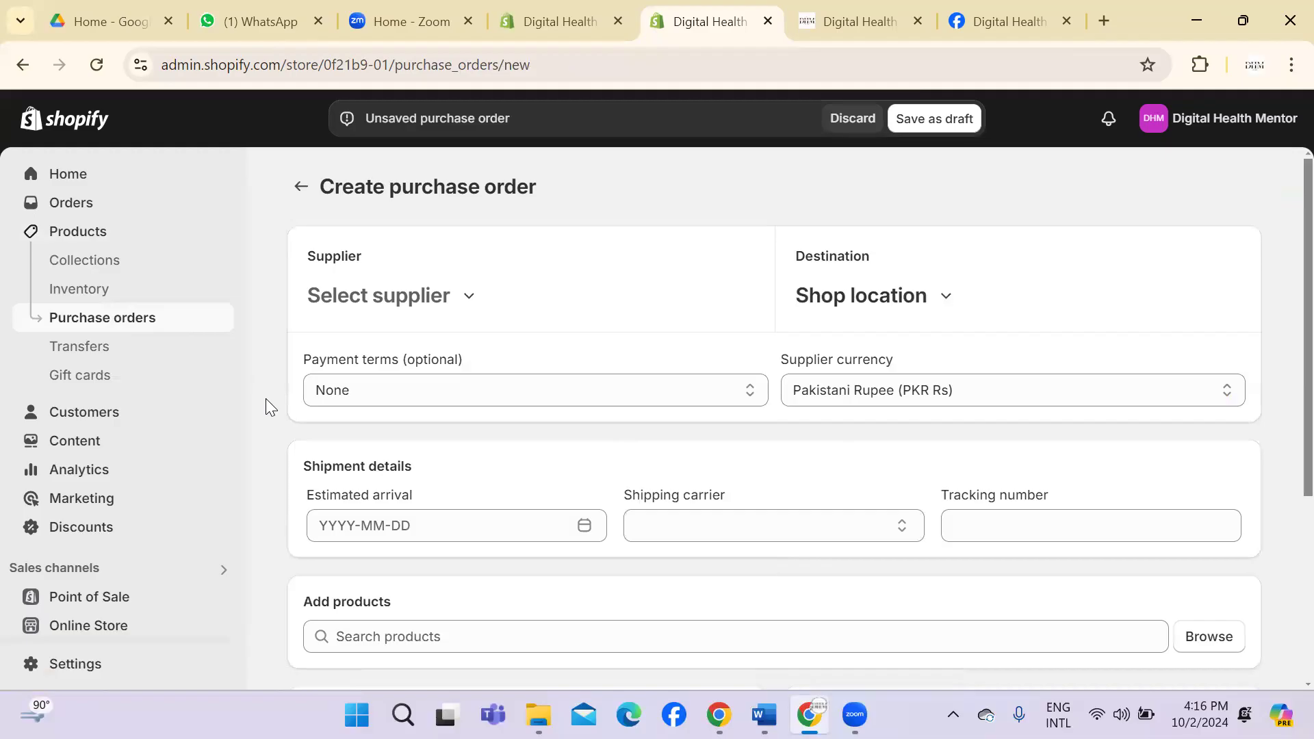
# Step: Leave the purchase order without saving and review the customers list with subscription status, location, orders and amount spent
pyautogui.click(112, 415)
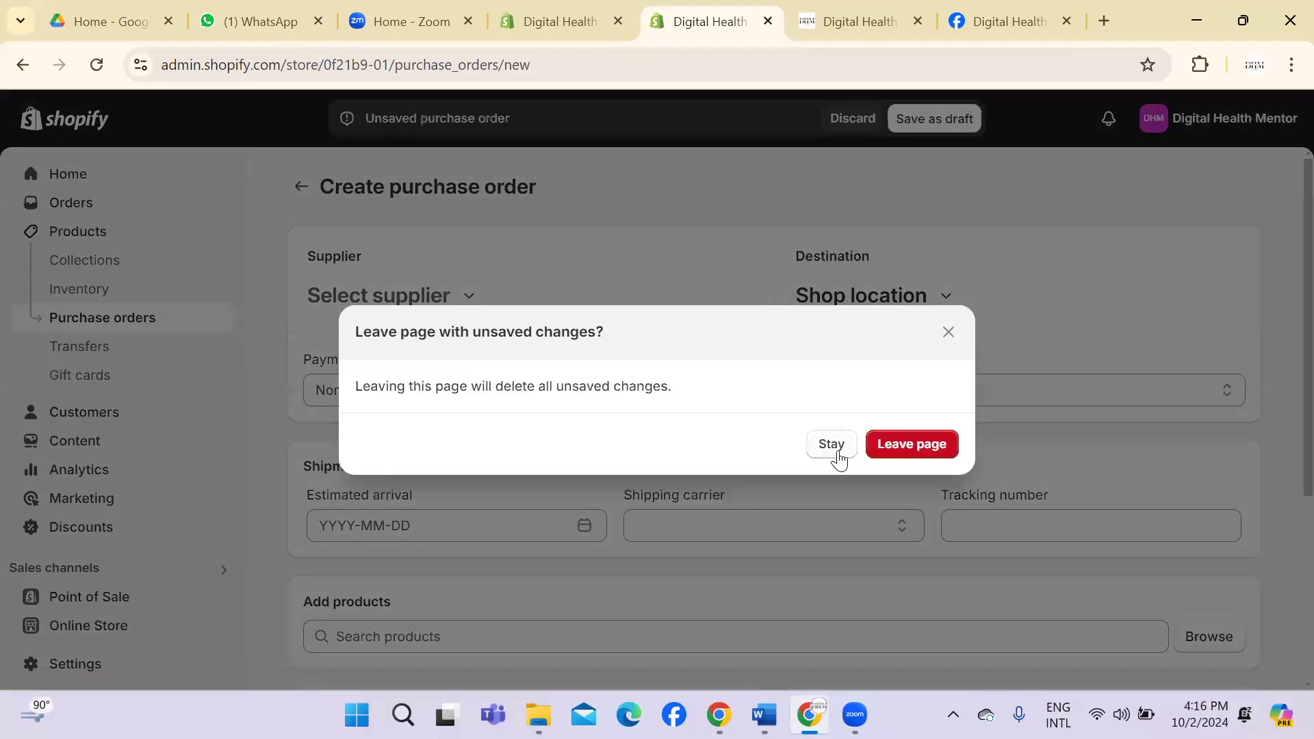
pyautogui.click(910, 446)
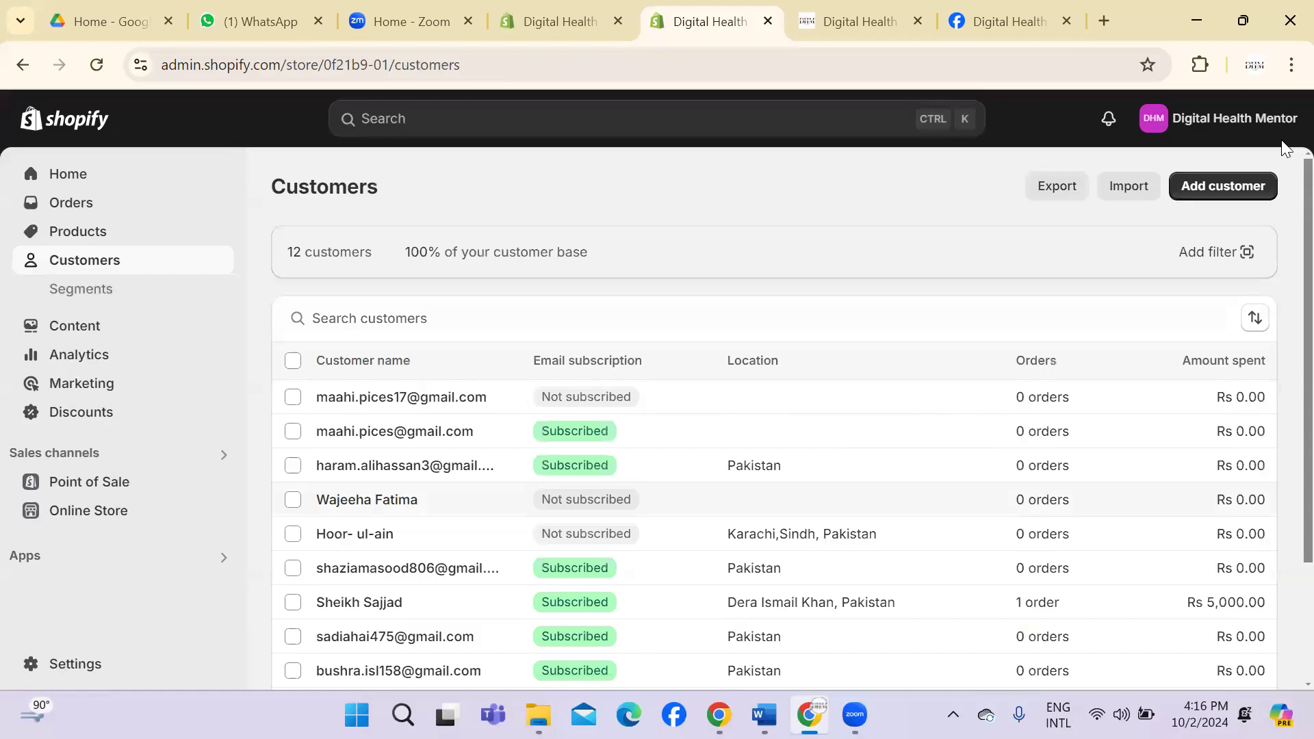
pyautogui.scroll(-1, 1284, 205)
pyautogui.scroll(-1, 1284, 287)
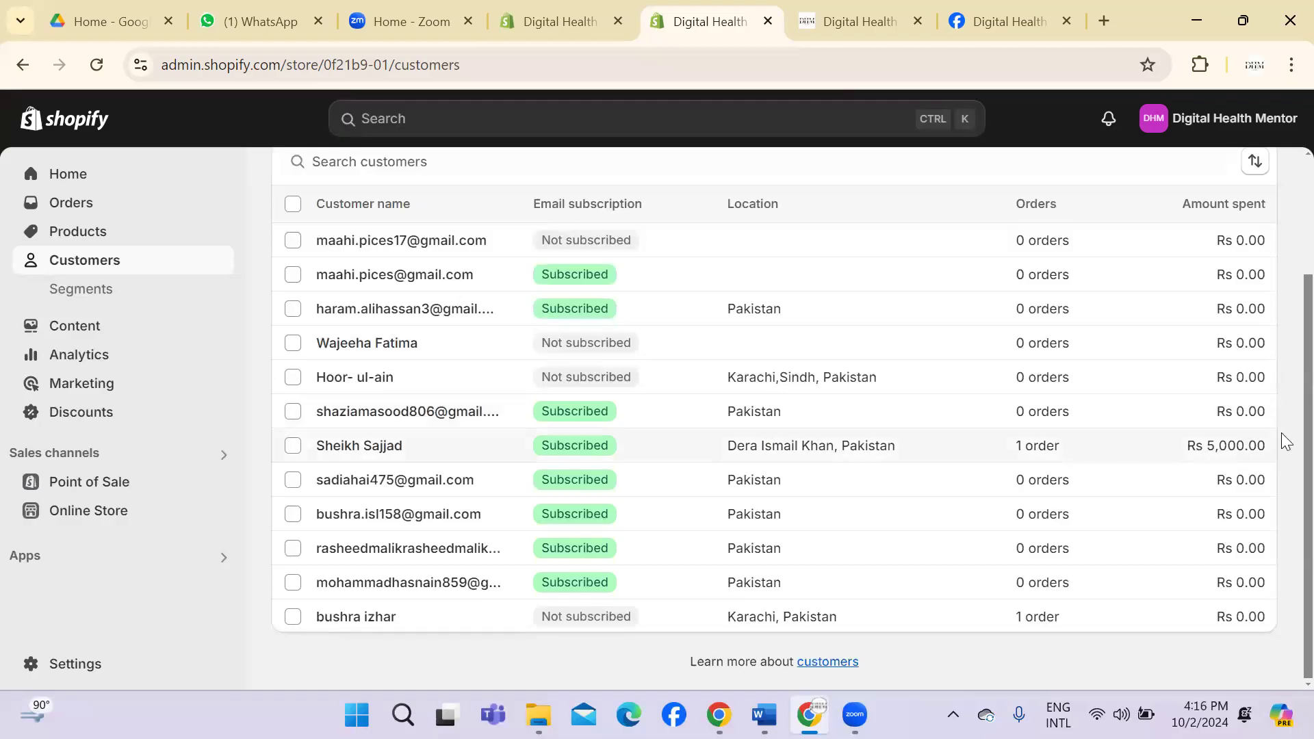
pyautogui.scroll(2, 1280, 343)
pyautogui.scroll(-2, 1284, 383)
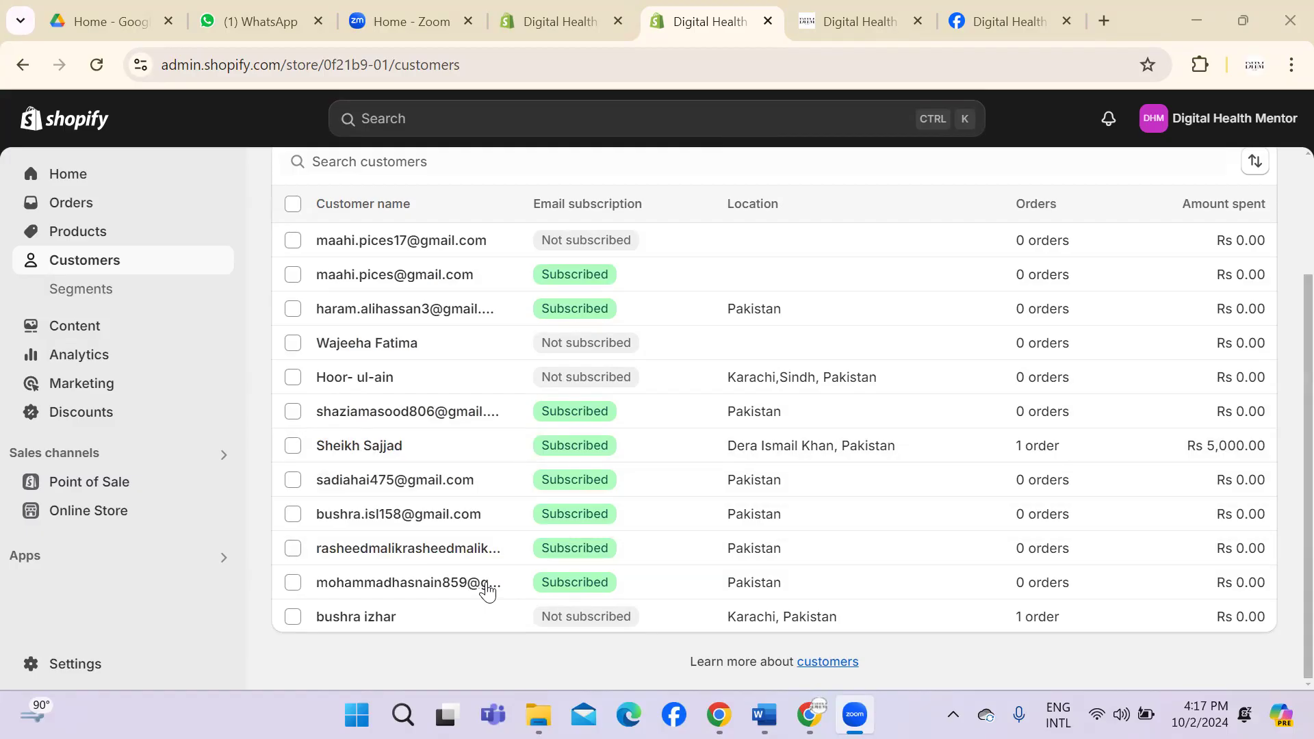
# Step: Examine the store's analytics dashboard, including its sales, sessions, conversion, top products and customer reports
pyautogui.click(104, 356)
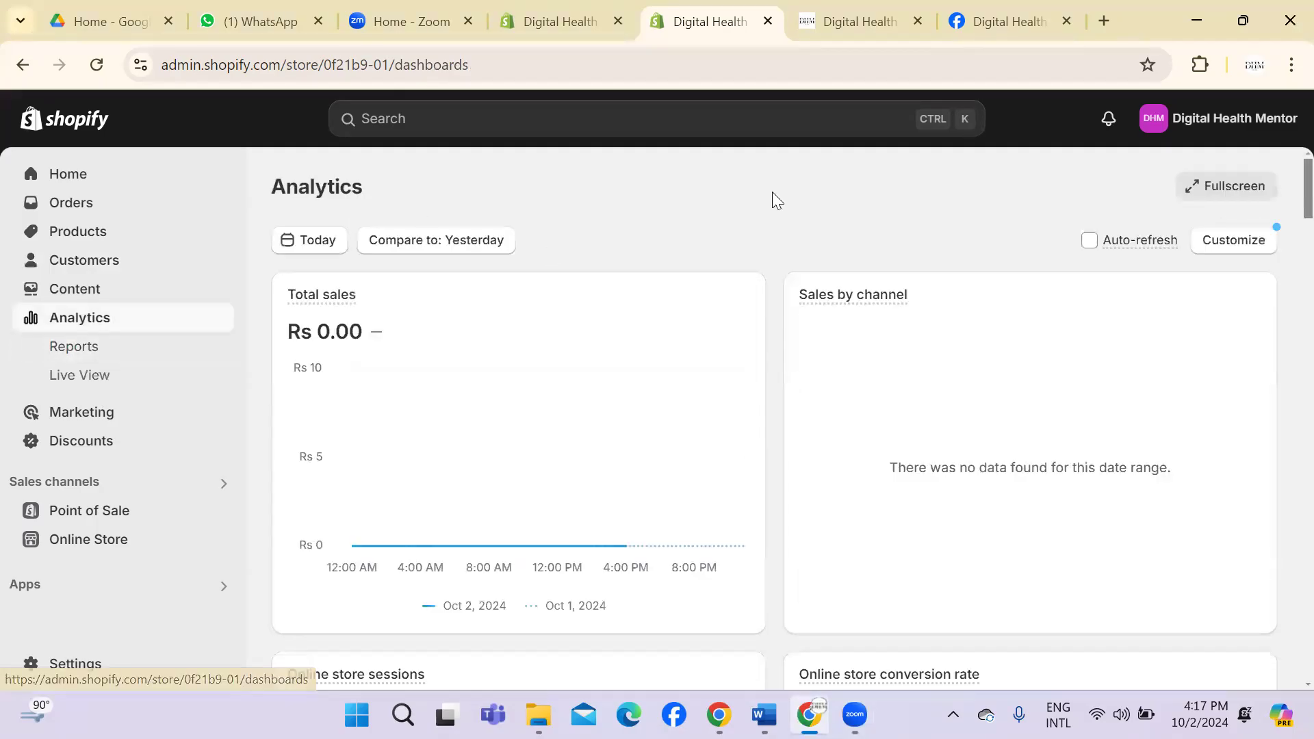
pyautogui.scroll(-8, 1285, 197)
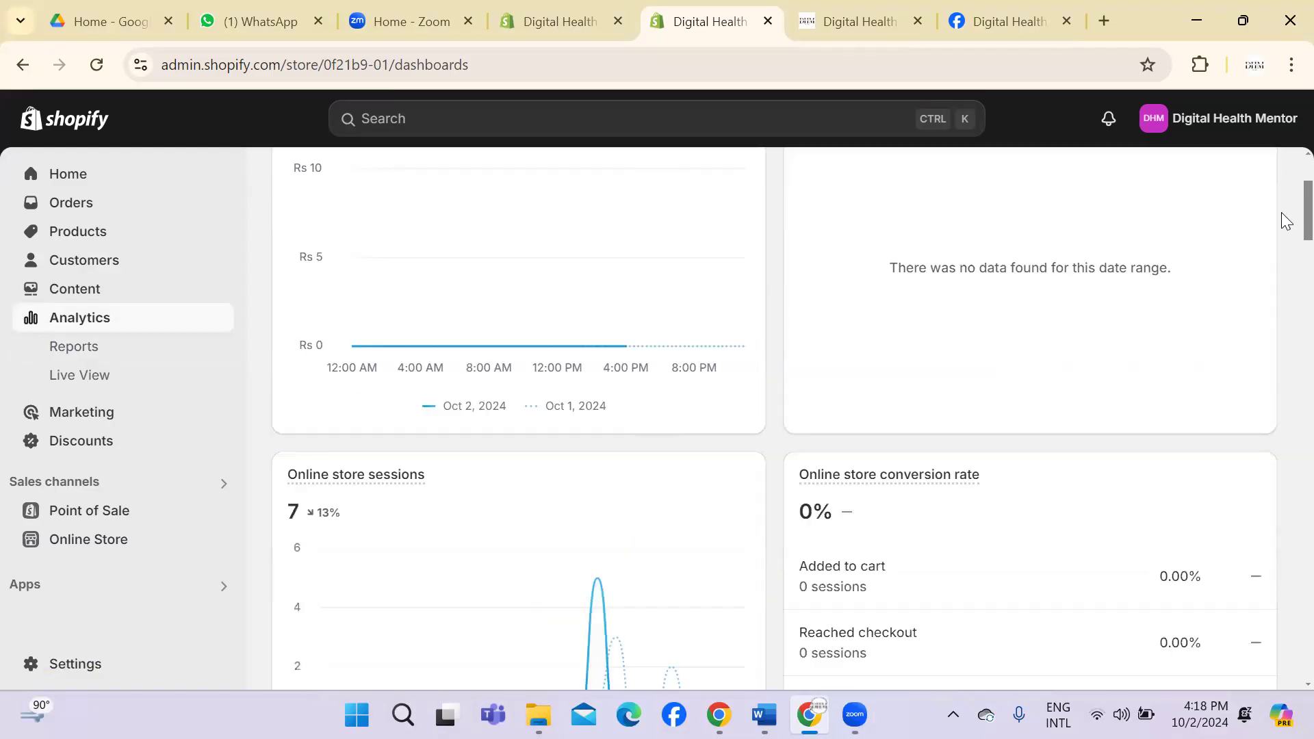
pyautogui.scroll(-7, 1285, 264)
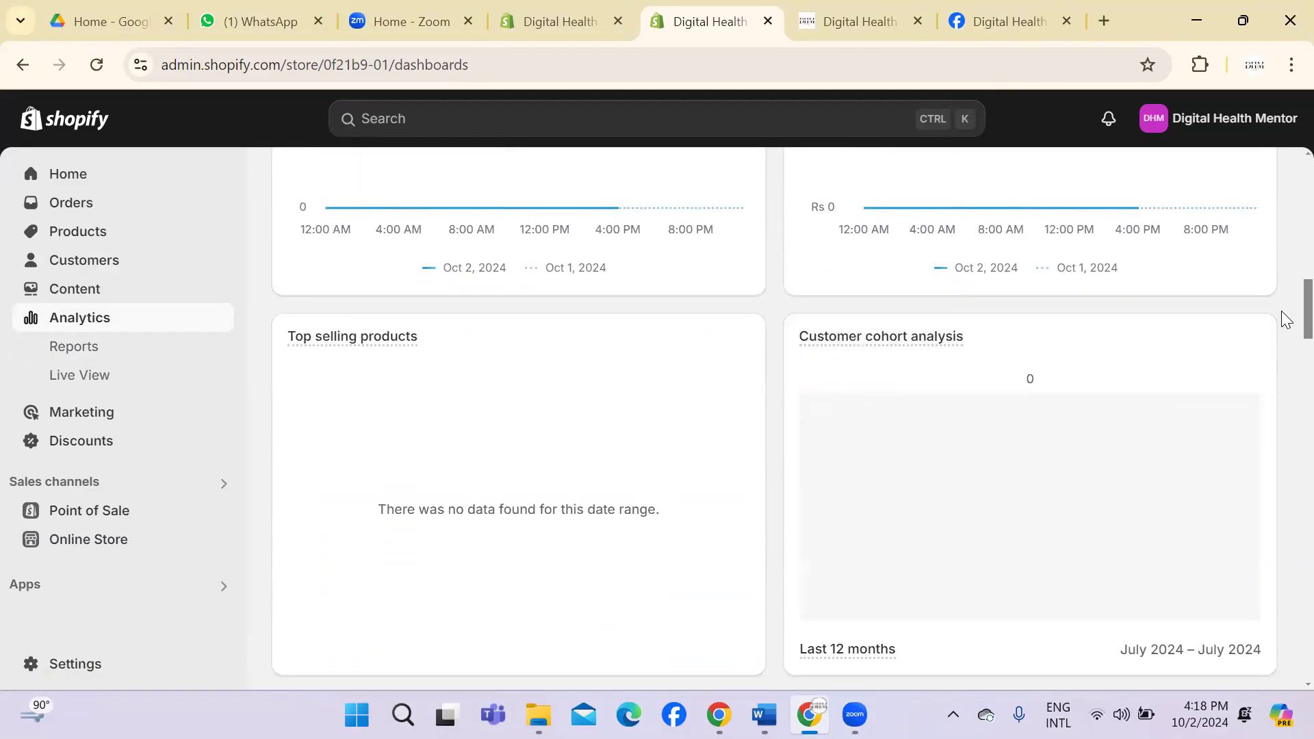
pyautogui.scroll(-7, 1285, 320)
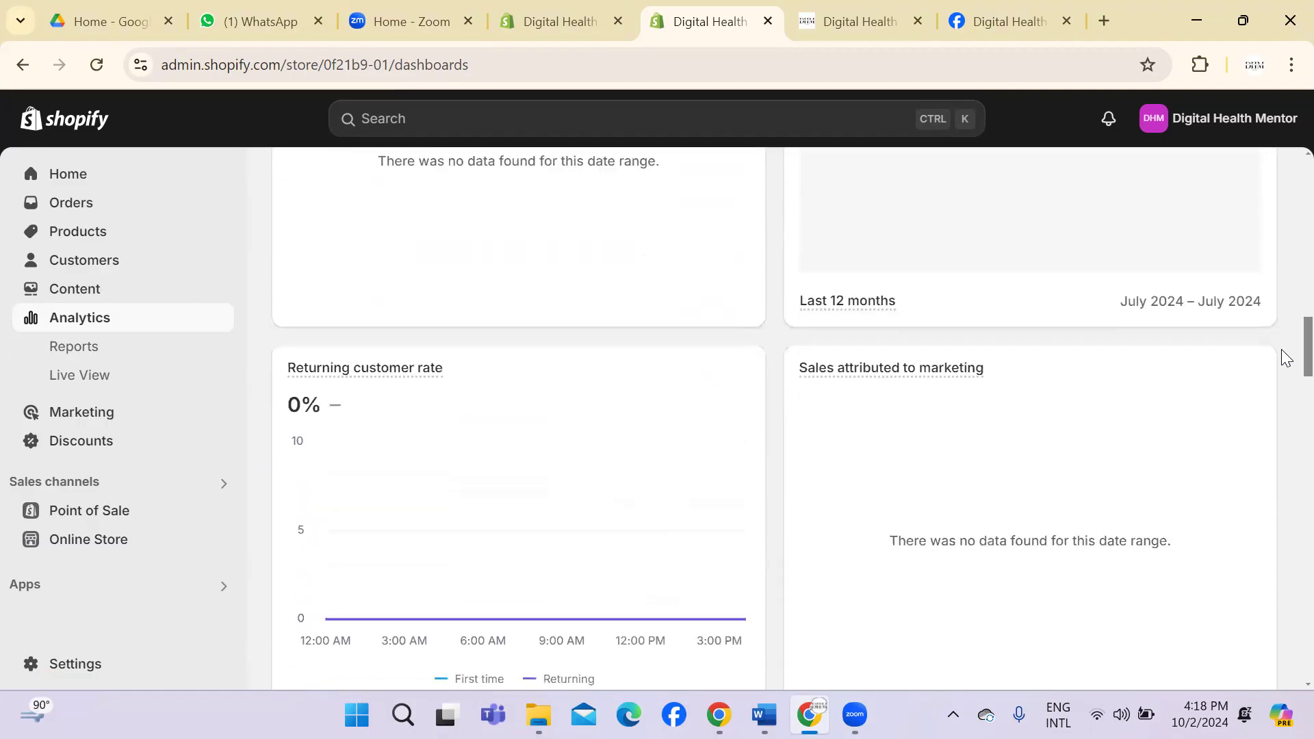
# Step: Examine the analytics dashboard's reports on returning customers, marketing sales, and sessions by location, device type and social source
pyautogui.scroll(-4, 1285, 397)
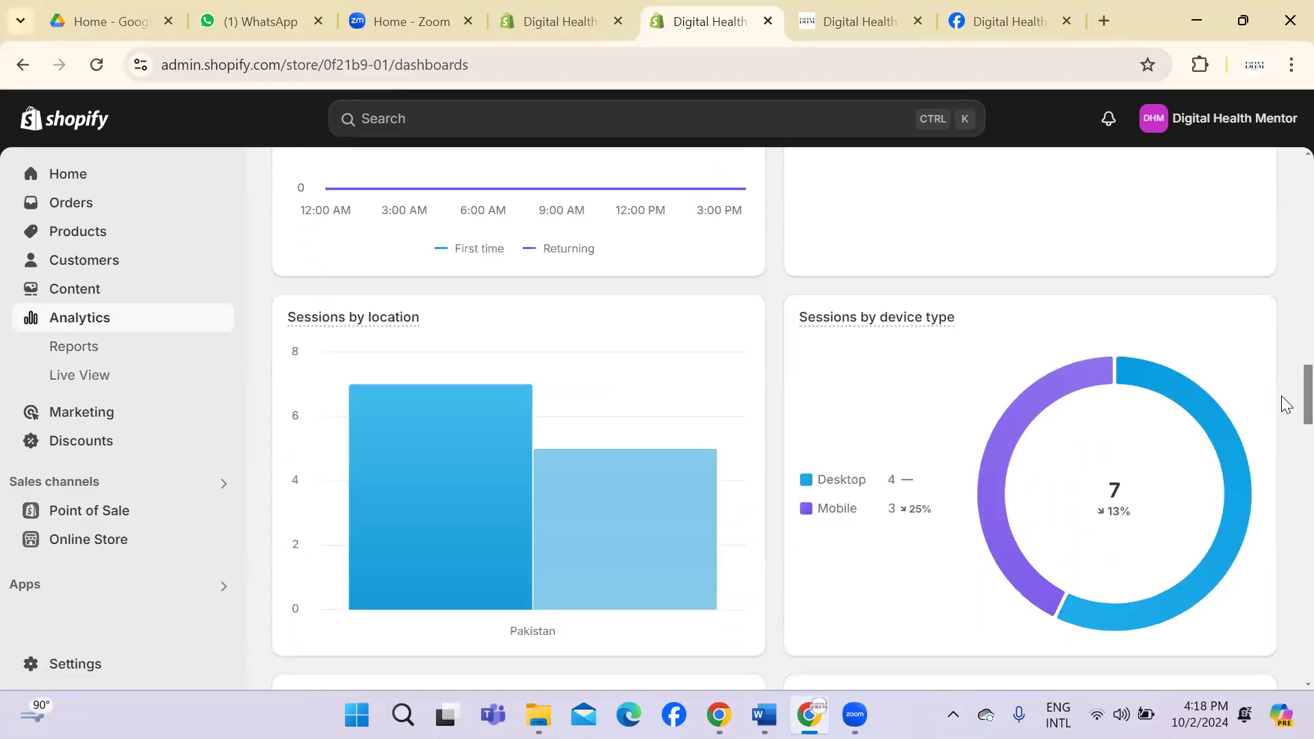
pyautogui.scroll(-1, 1285, 404)
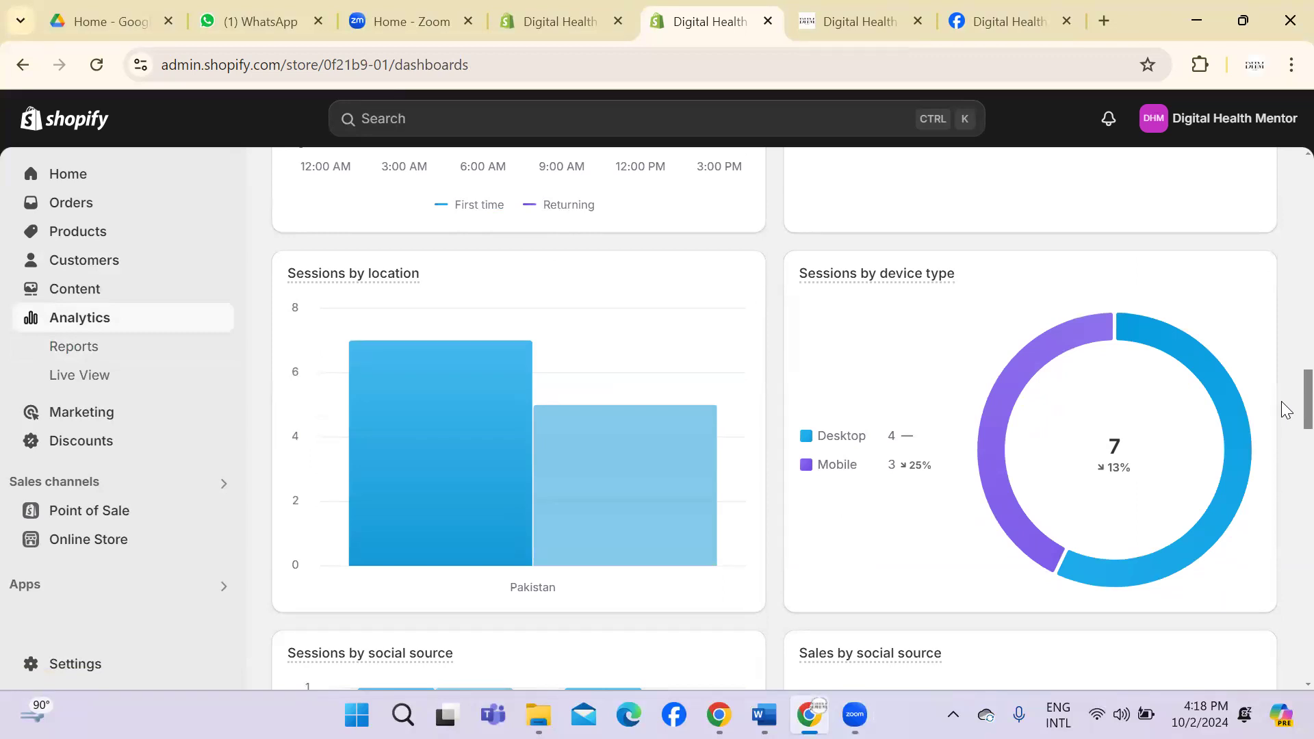
pyautogui.scroll(-3, 1284, 421)
# Step: Open the analytics Live View and examine its visitor, sales, session, location and customer behavior figures beside the globe
pyautogui.click(61, 377)
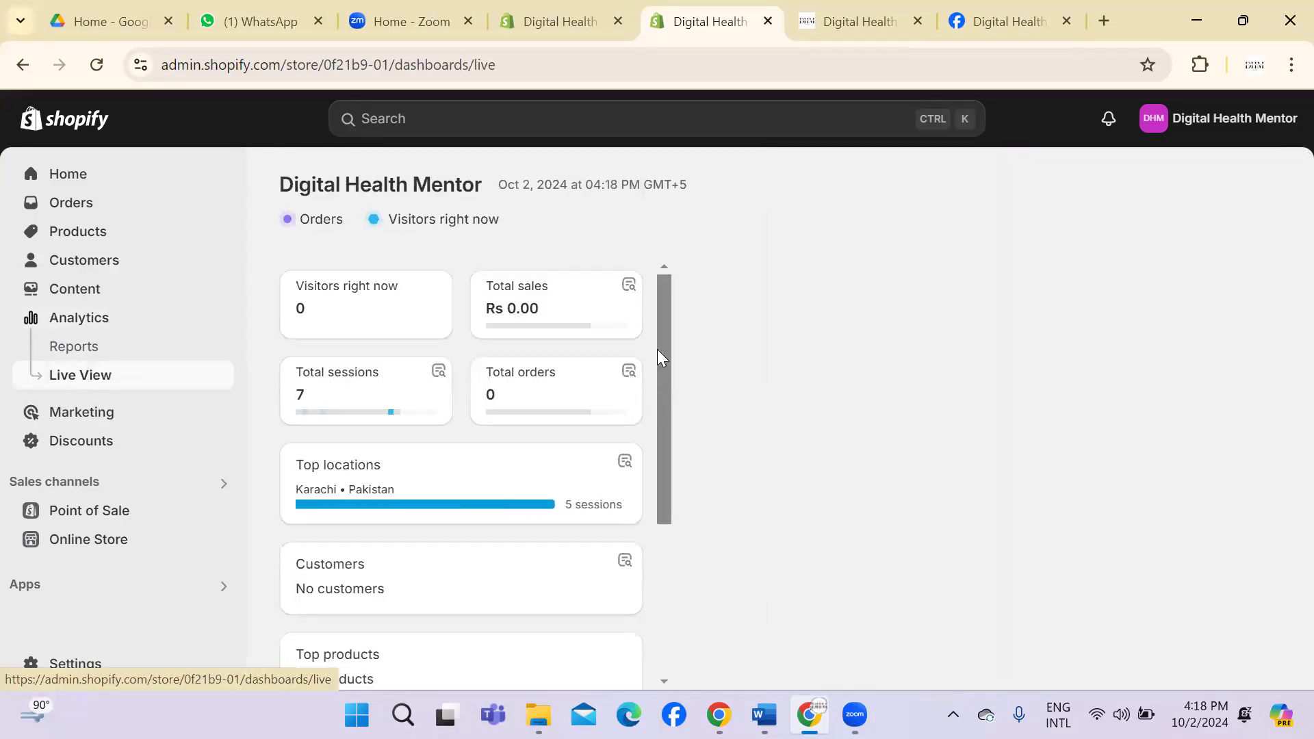
pyautogui.scroll(-2, 669, 401)
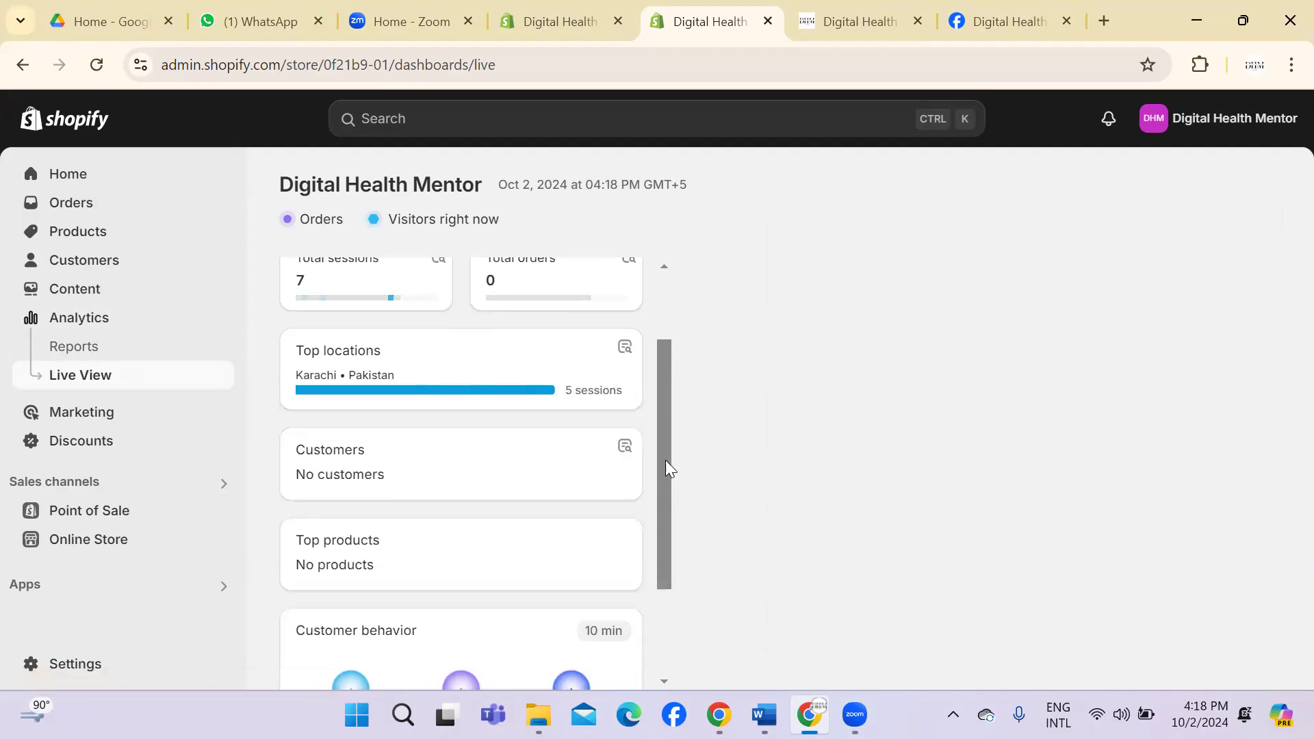
pyautogui.scroll(-2, 664, 479)
pyautogui.scroll(2, 664, 523)
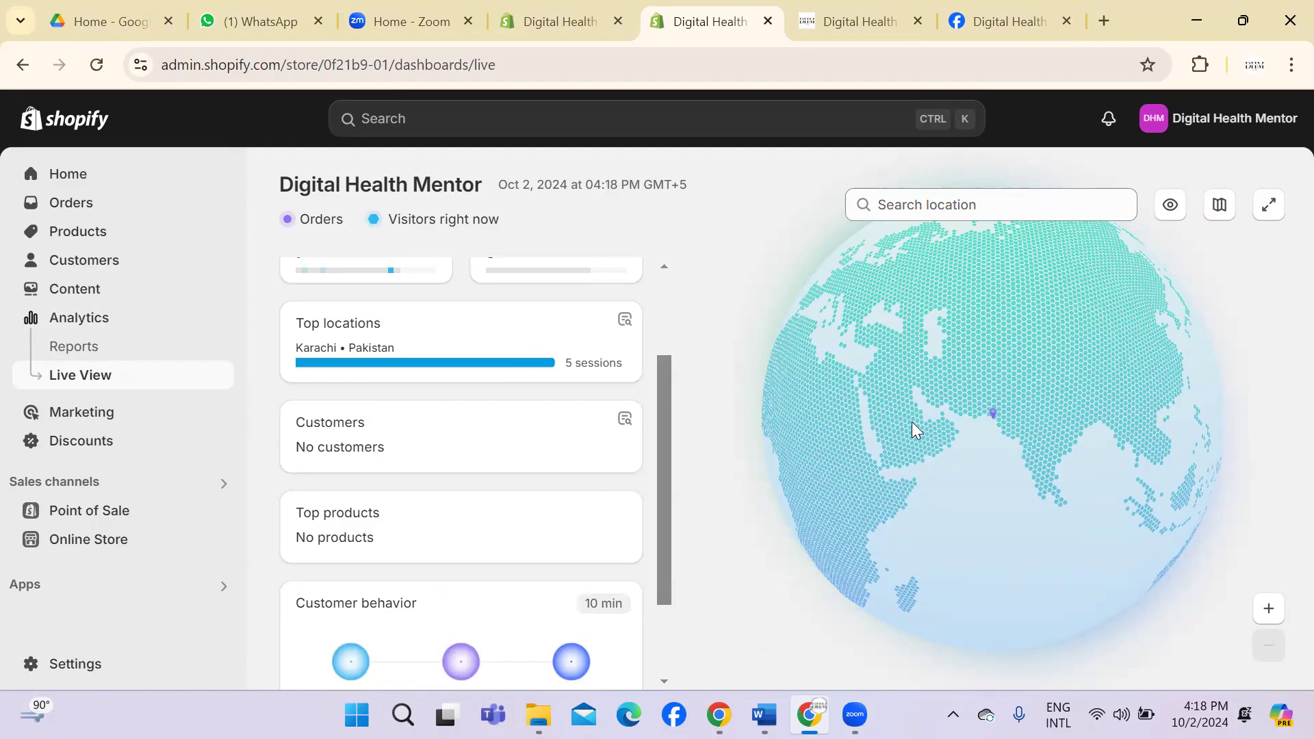
pyautogui.scroll(2, 667, 342)
pyautogui.moveTo(668, 349); pyautogui.dragTo(670, 296)
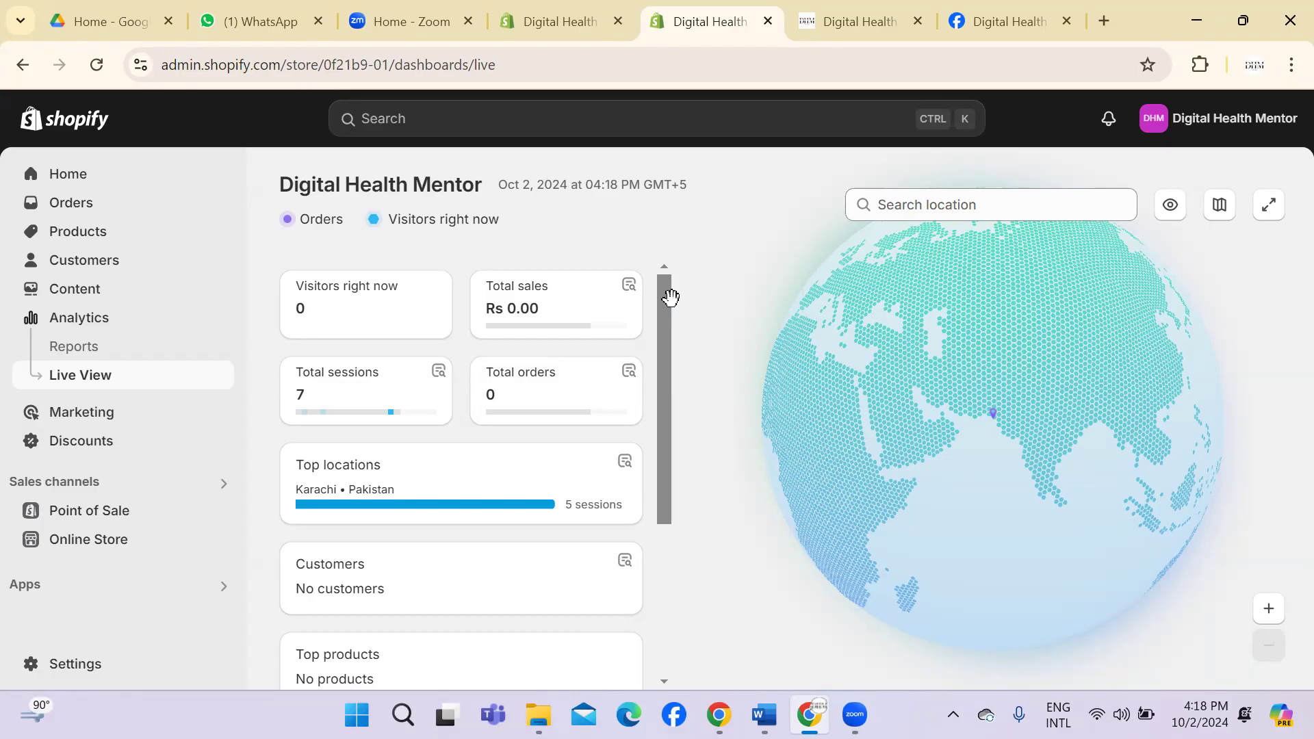
# Step: Start an amount-off-products discount that applies automatically and title it Freelancer
pyautogui.click(82, 444)
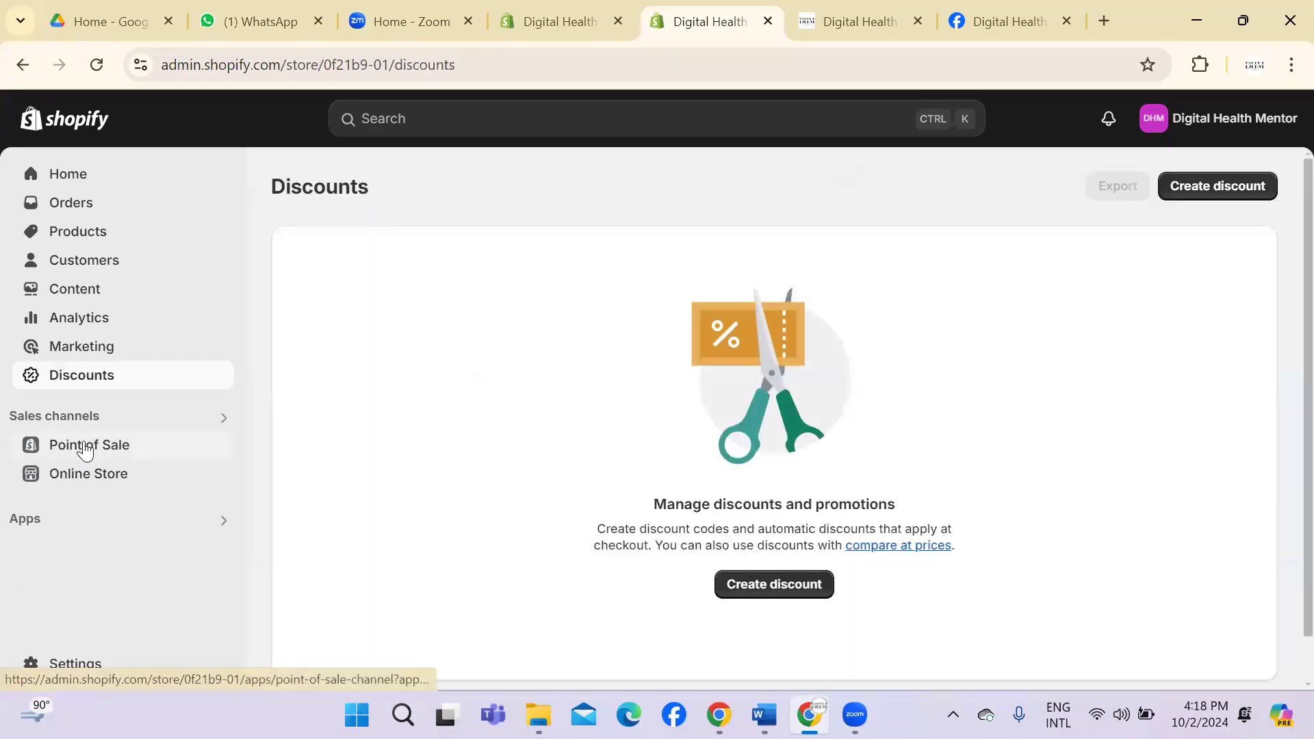
pyautogui.click(767, 589)
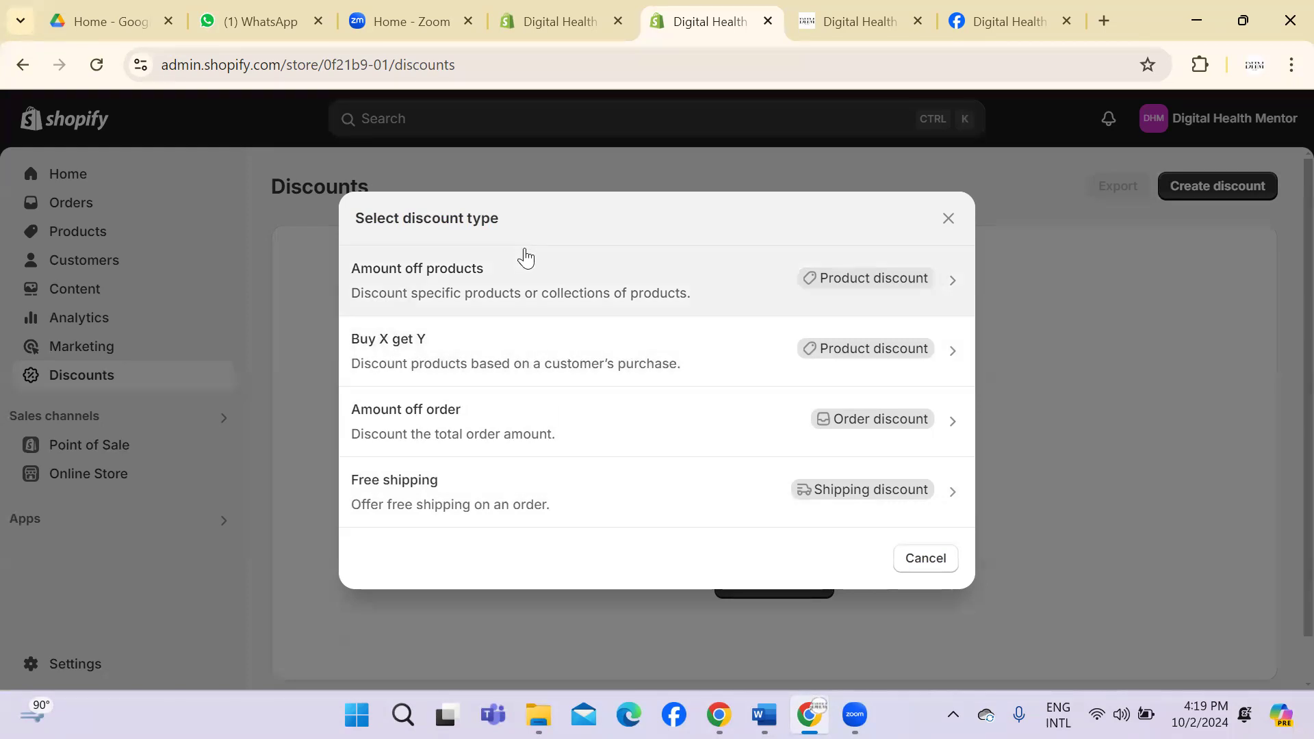
pyautogui.click(519, 293)
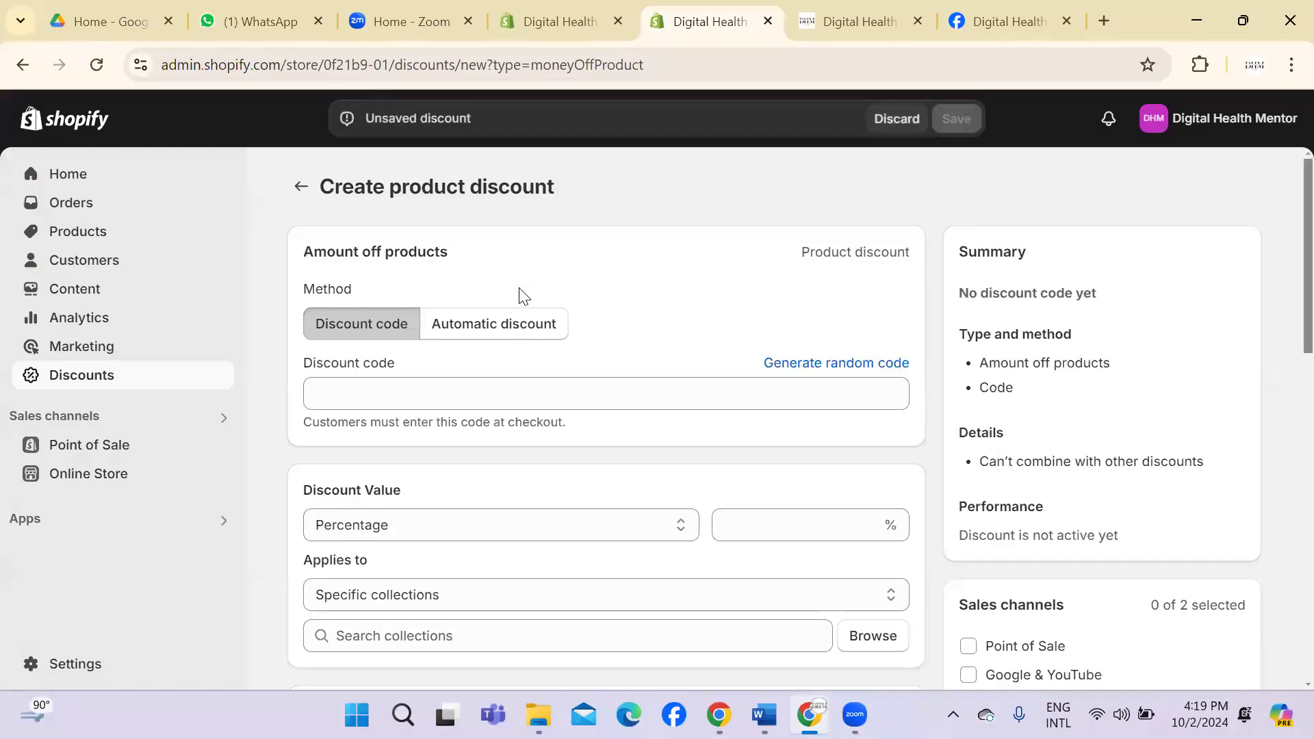
pyautogui.click(492, 347)
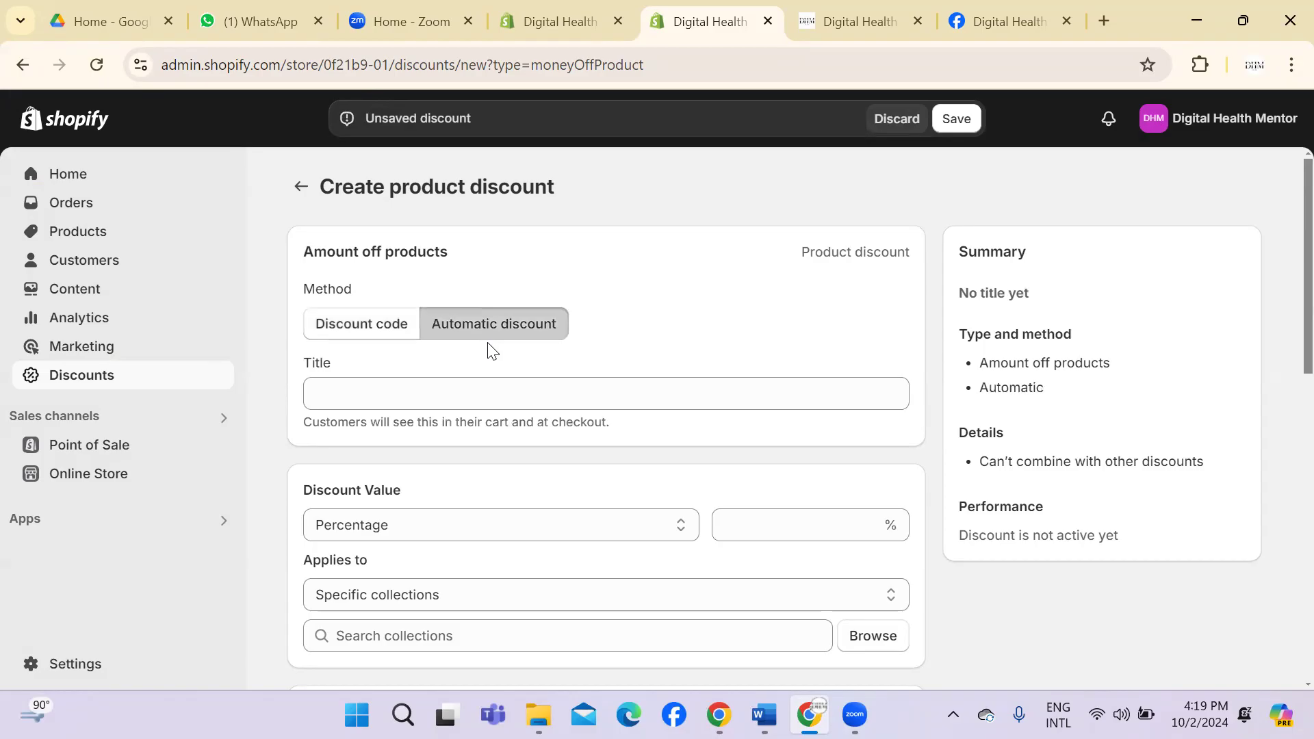
pyautogui.click(474, 389)
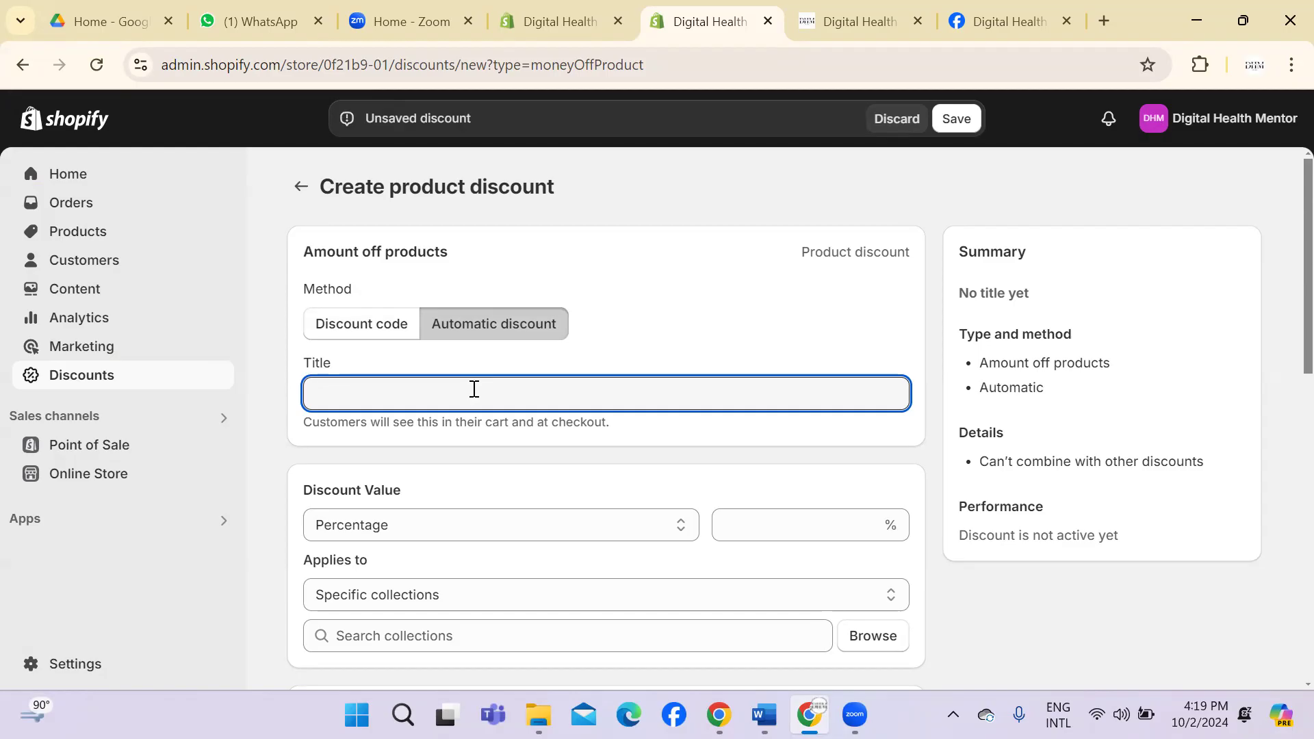
pyautogui.write('Freelan')
pyautogui.press('BackSpace')
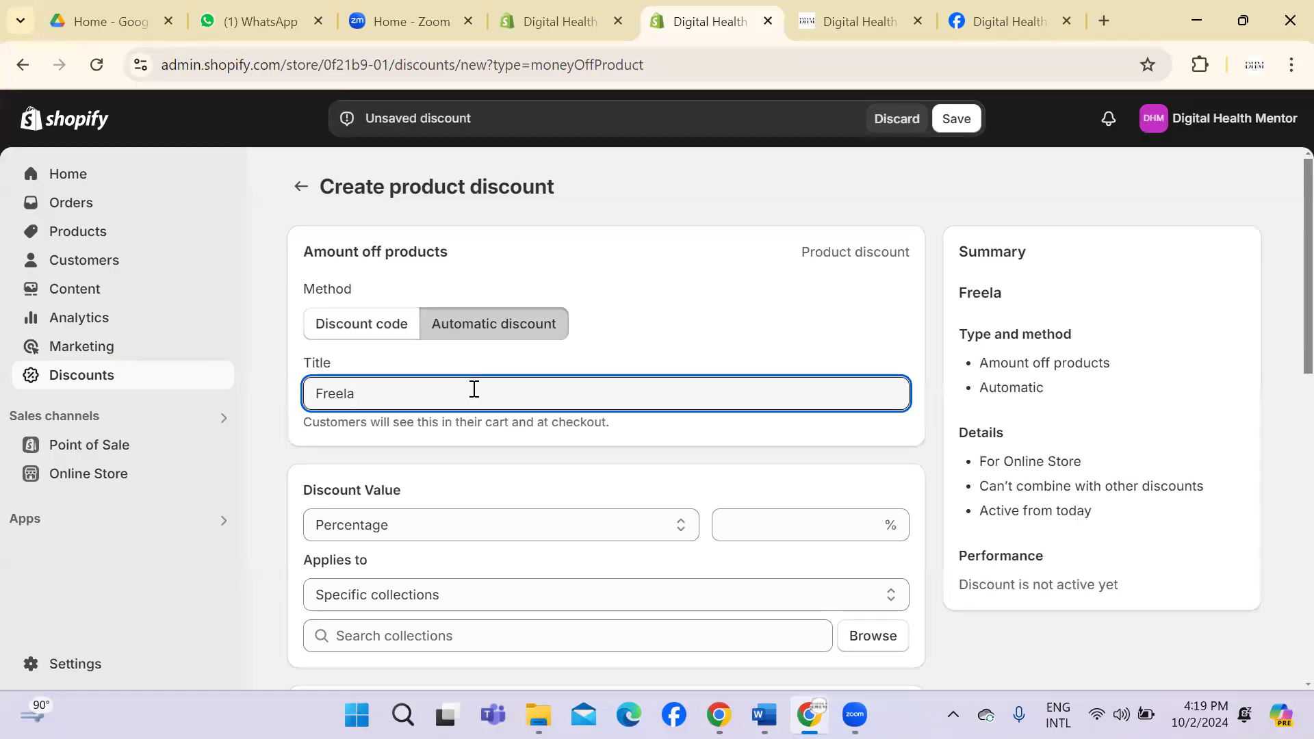
pyautogui.write('ncer')
pyautogui.click(733, 338)
# Step: Set the Freelancer discount's value to 50 percent
pyautogui.scroll(-1, 1281, 287)
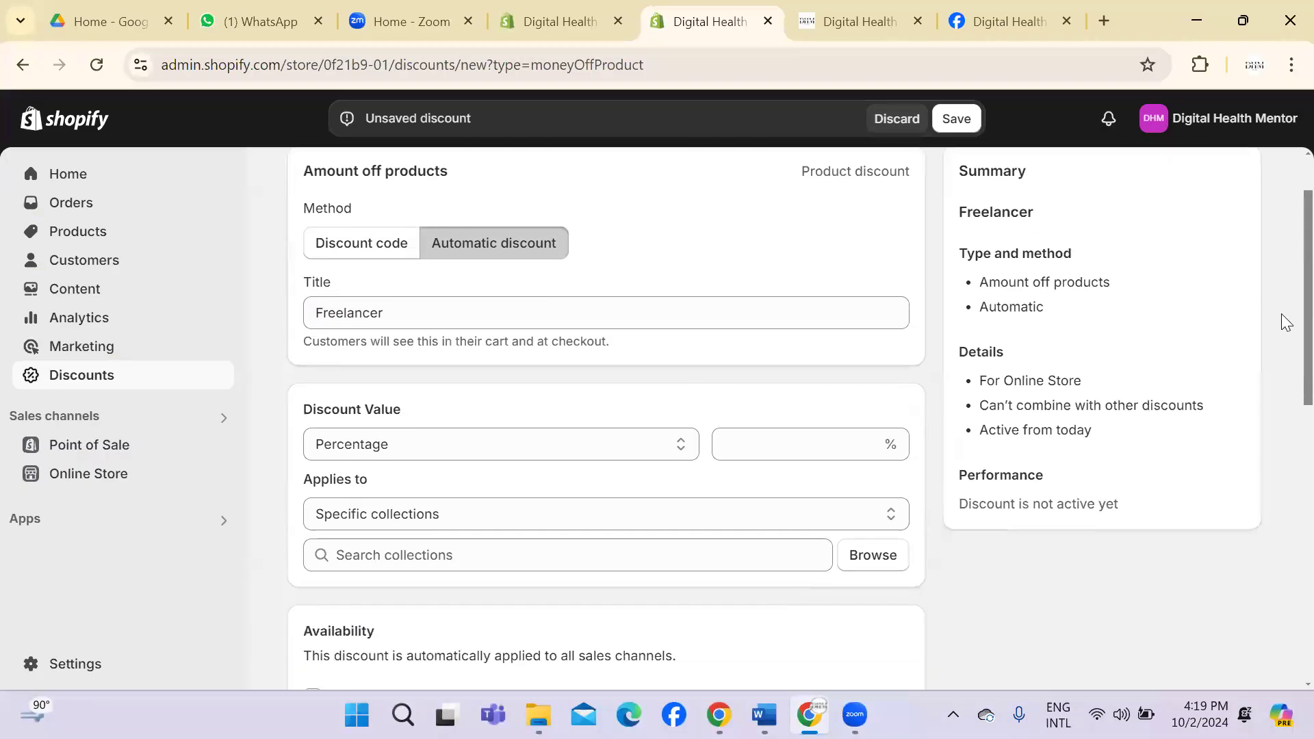
pyautogui.scroll(-1, 1281, 313)
pyautogui.click(867, 347)
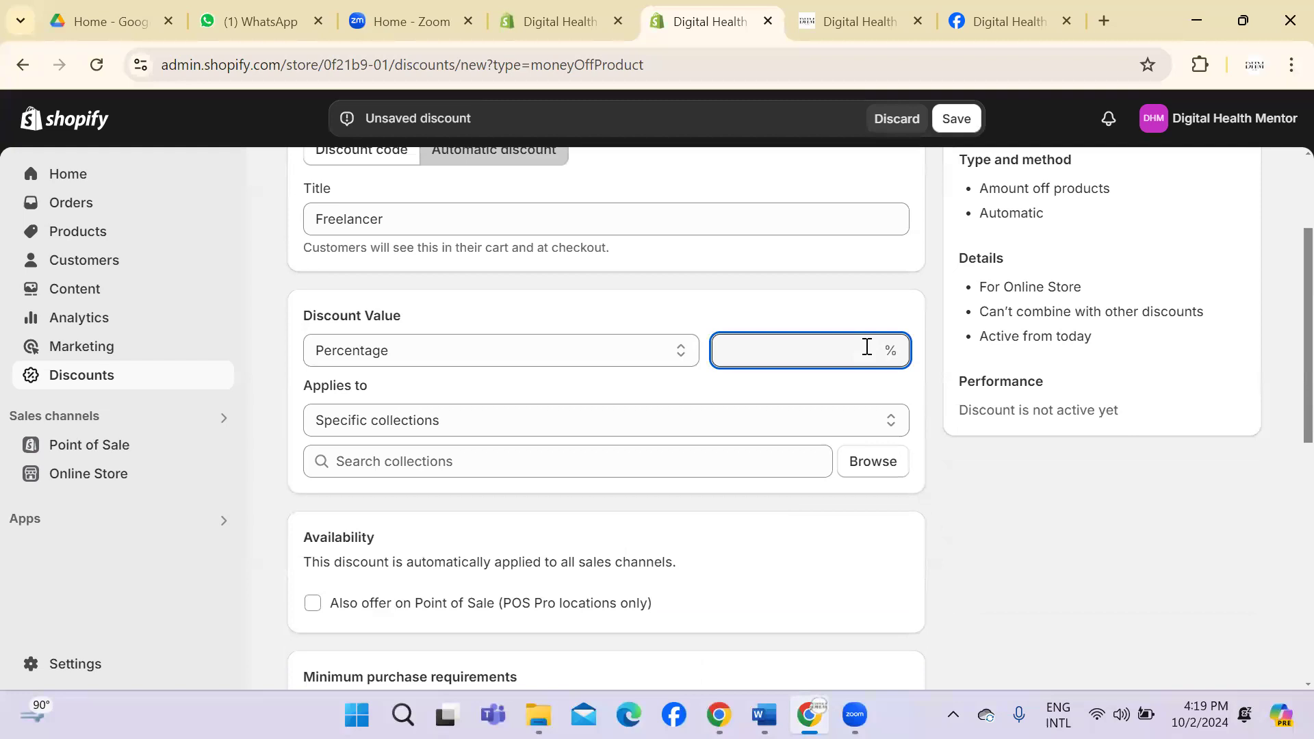
pyautogui.write('20')
pyautogui.press('BackSpace')
pyautogui.press('BackSpace')
pyautogui.write('50')
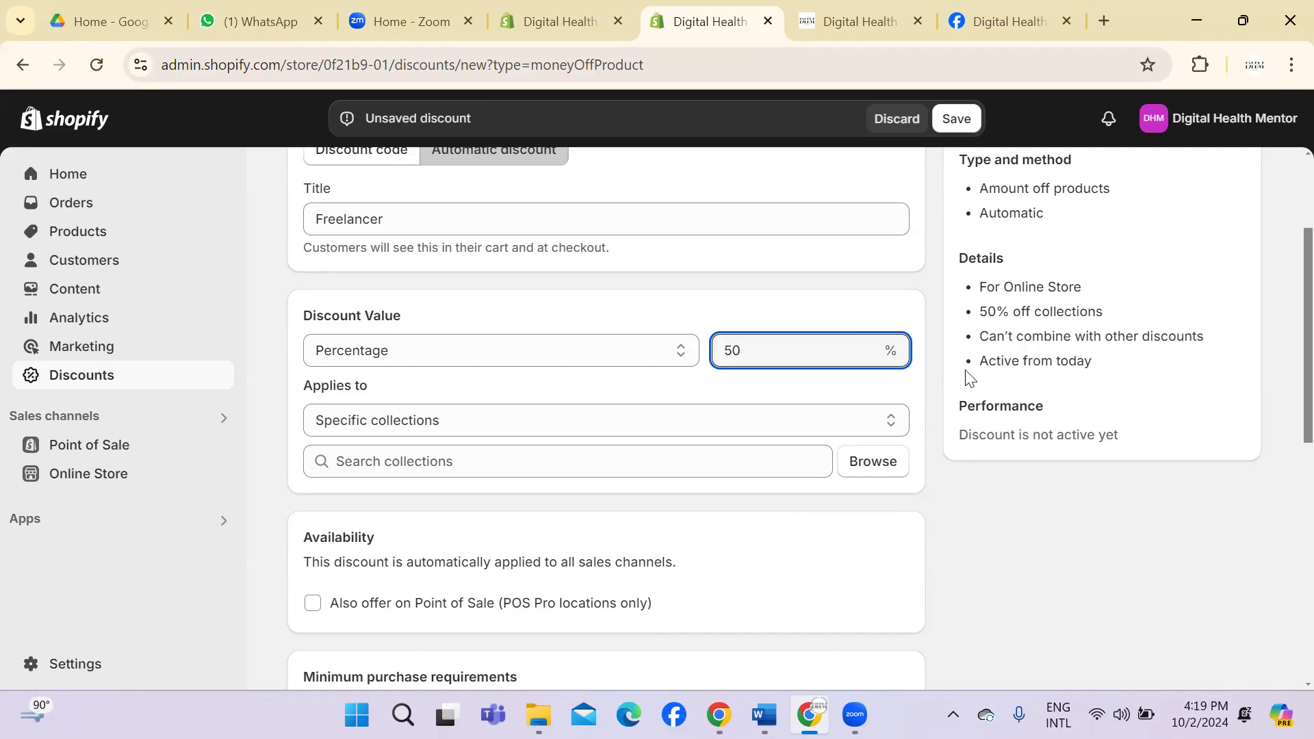
# Step: Apply the discount to specific collections and add the Digital Marketing & Ecommerce Courses collection to it
pyautogui.click(869, 420)
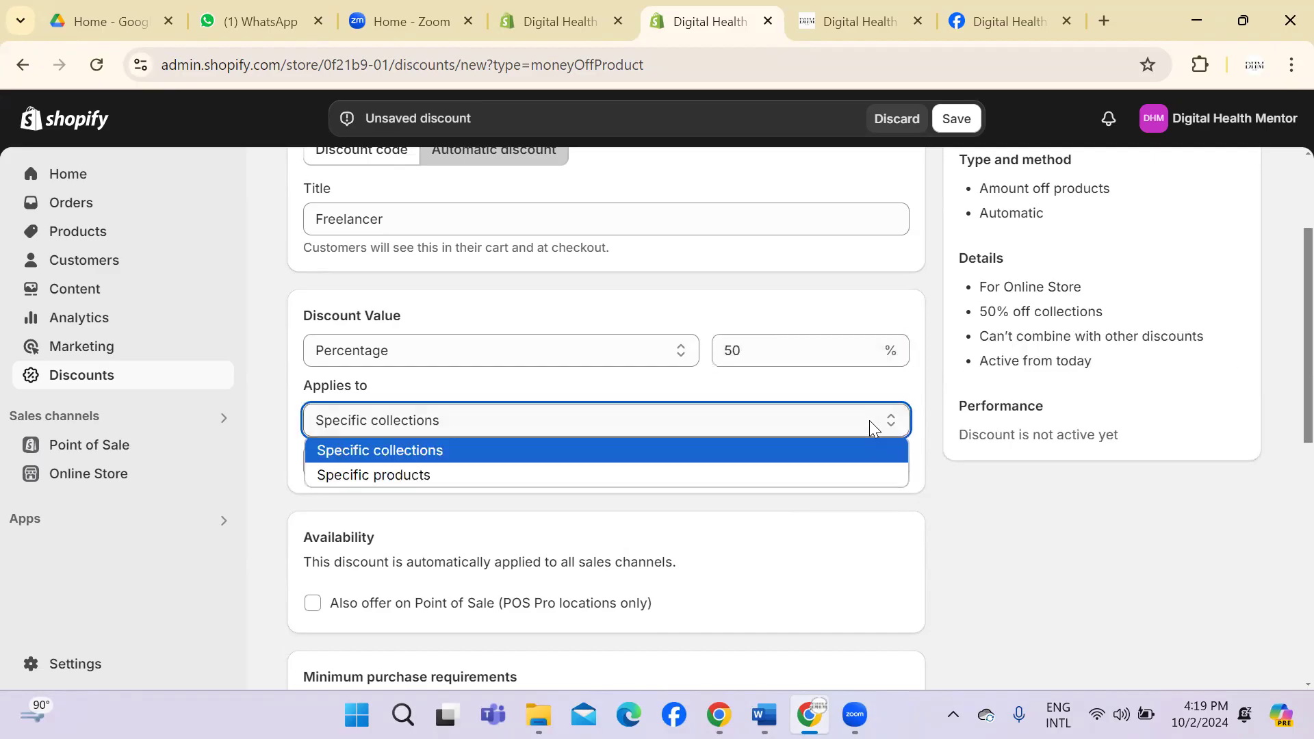
pyautogui.click(785, 452)
pyautogui.click(785, 461)
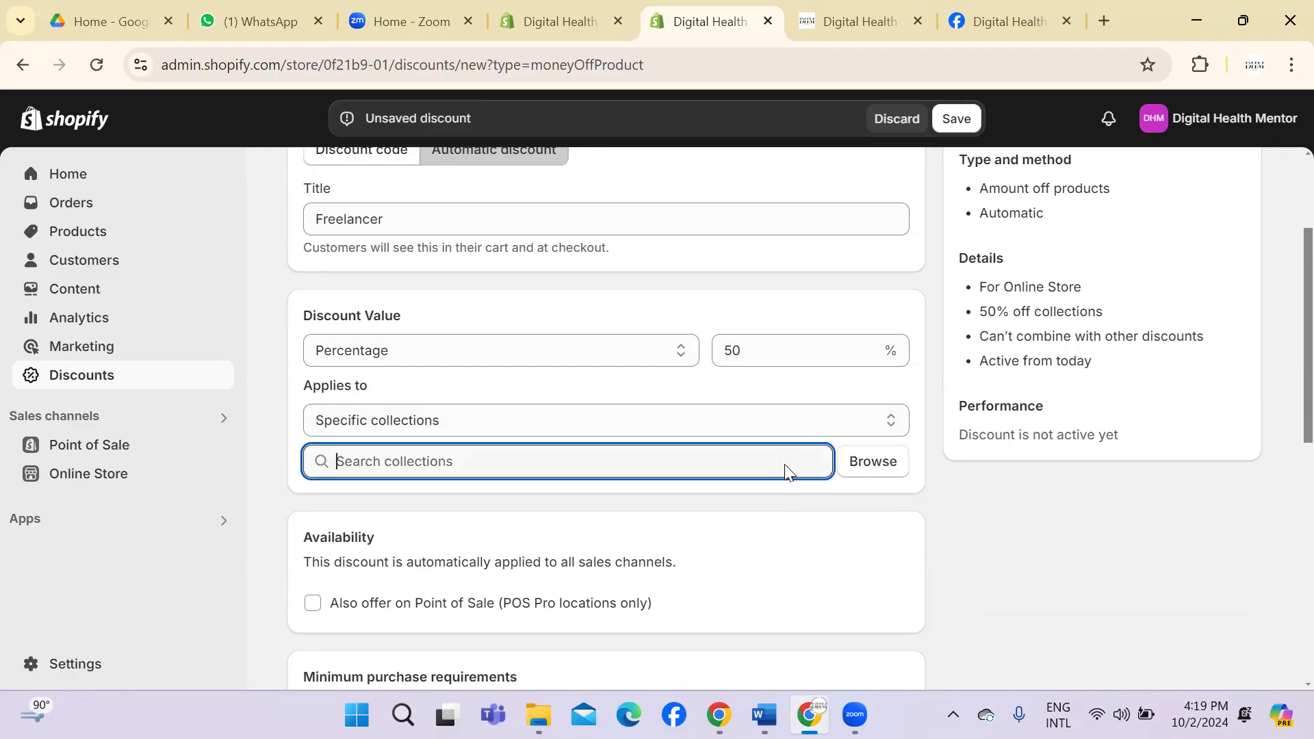
pyautogui.write('dig')
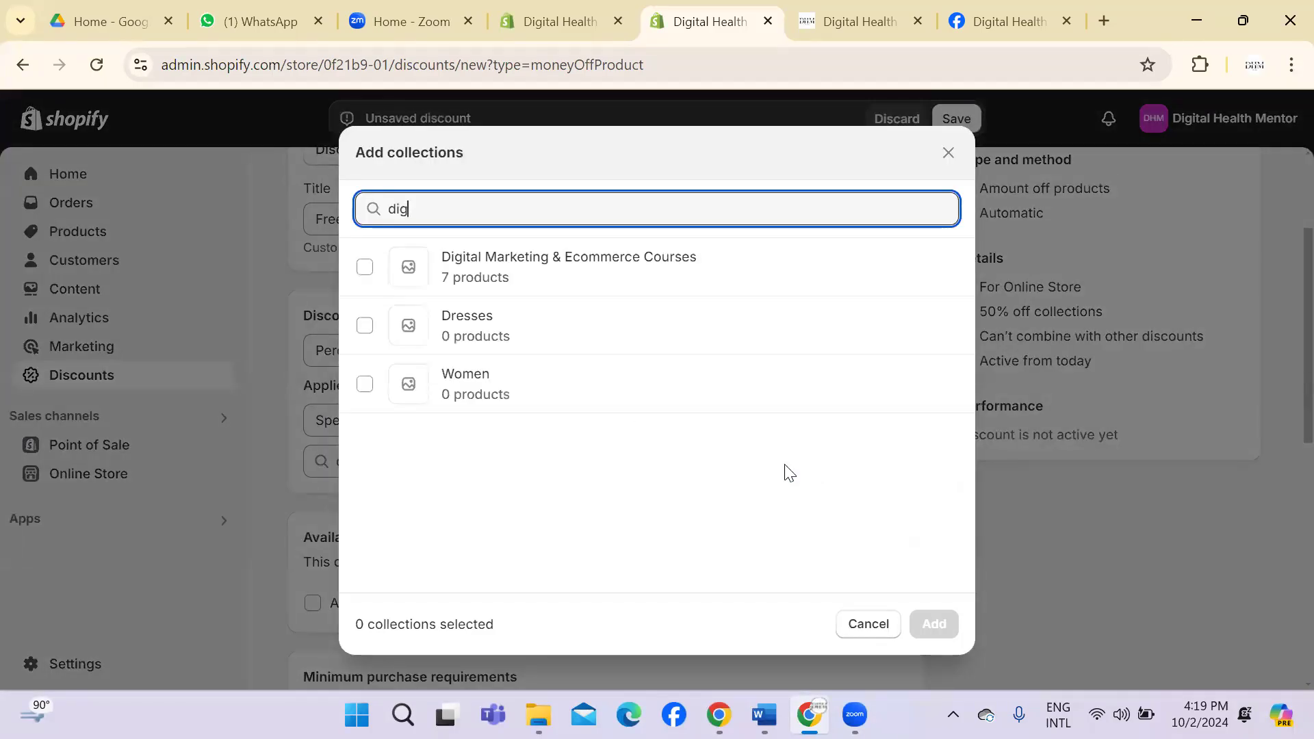
pyautogui.click(692, 270)
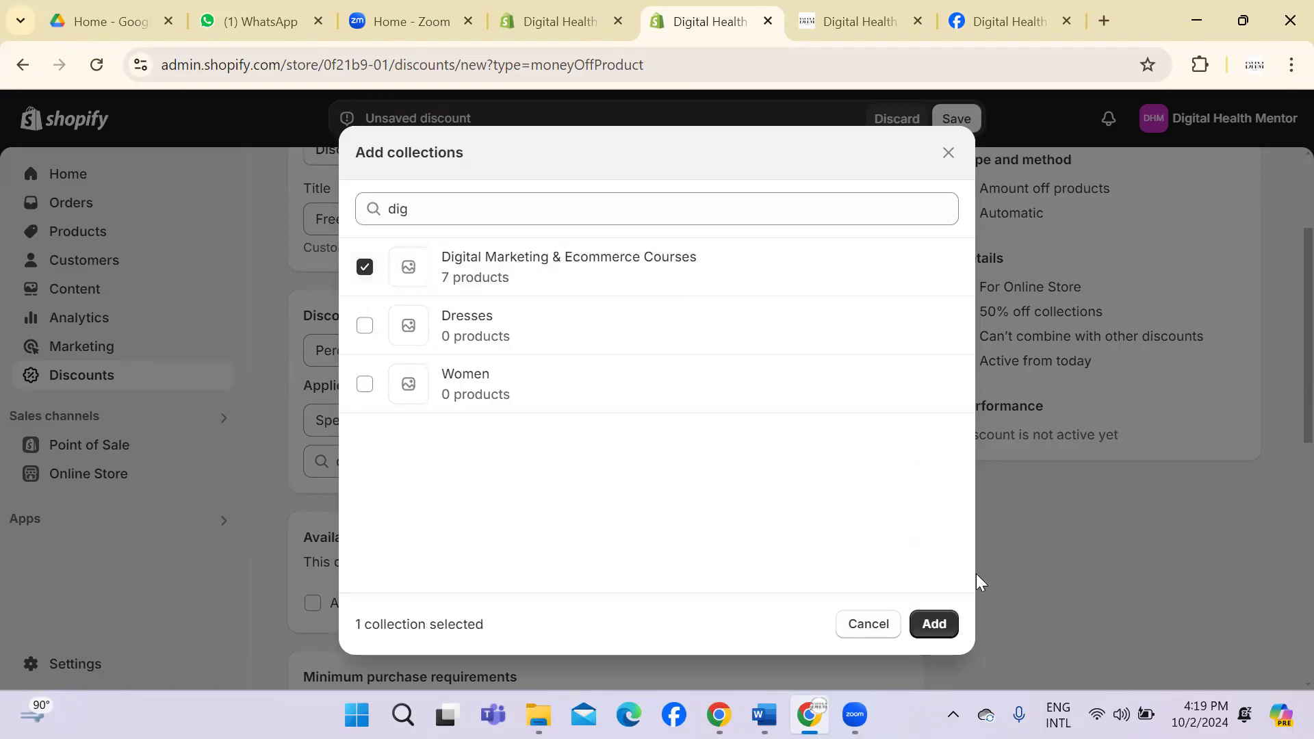
pyautogui.click(935, 623)
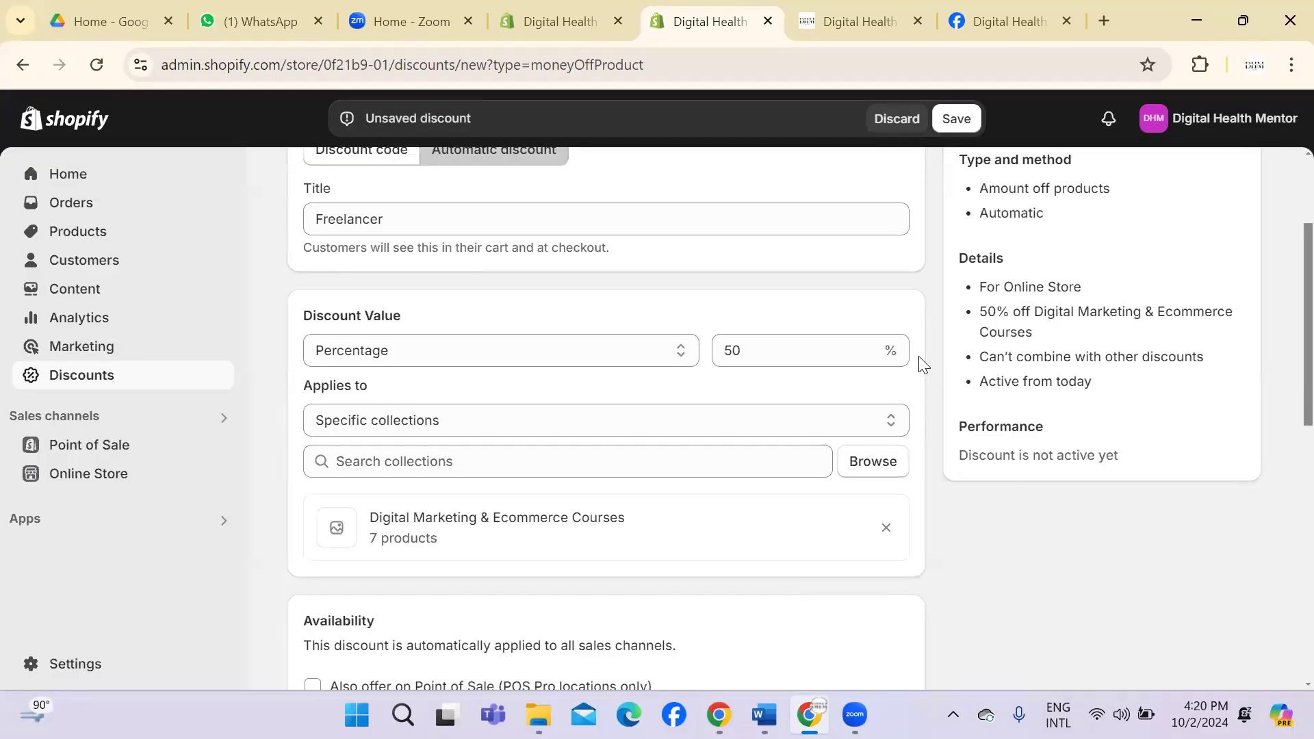
# Step: Examine the discount's availability, minimum purchase, combination and active date options, and discard the unsaved discount
pyautogui.scroll(-4, 1281, 362)
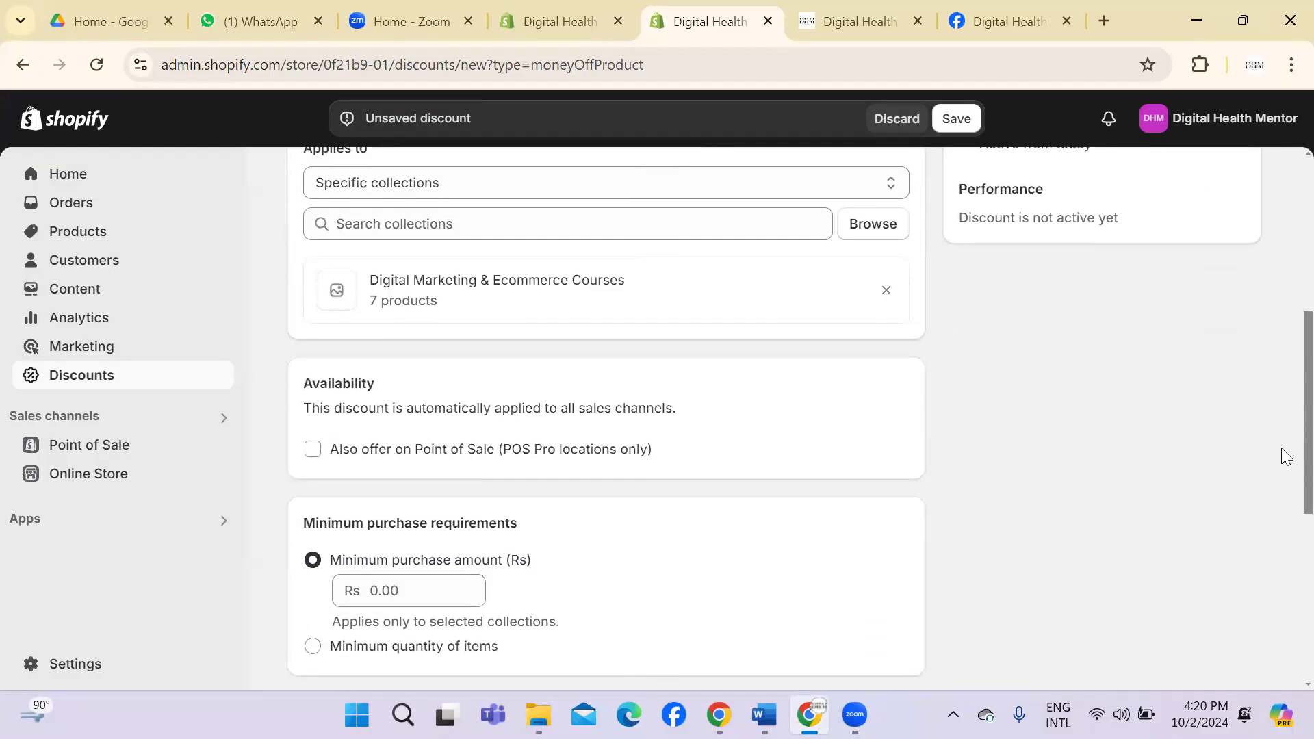
pyautogui.scroll(-2, 1283, 472)
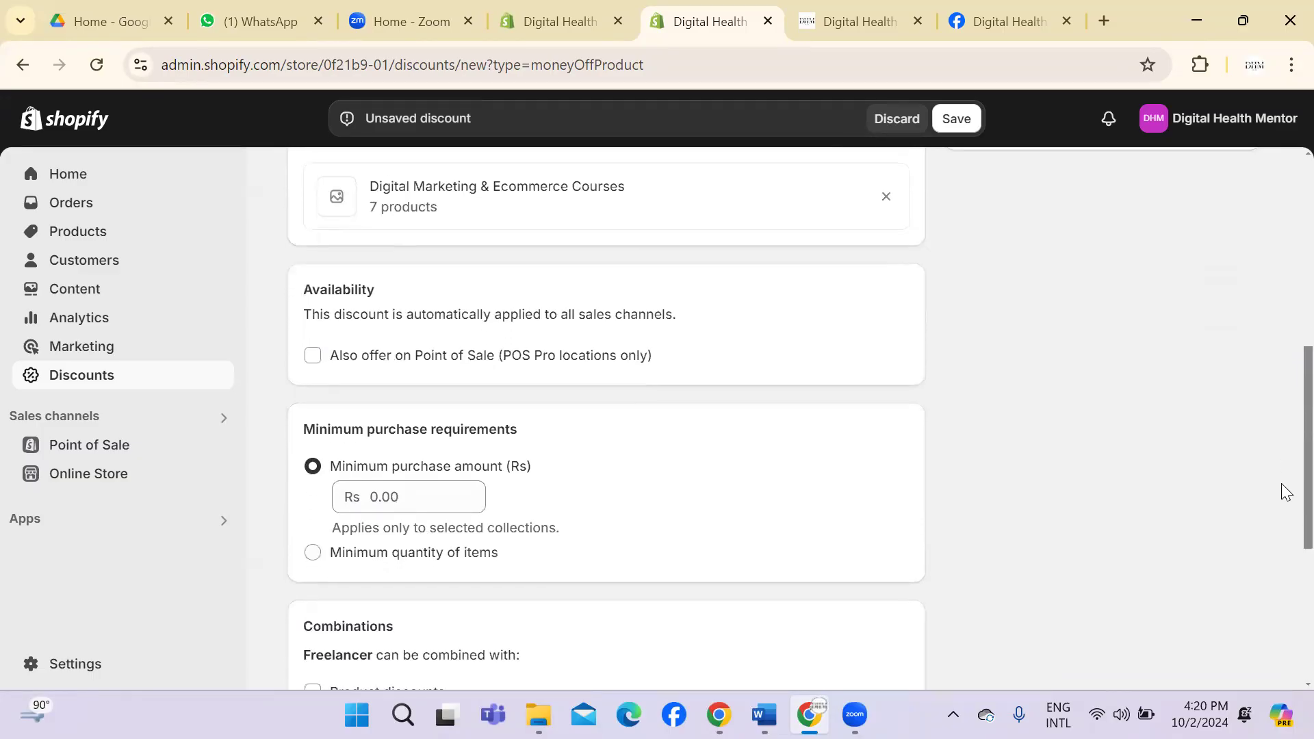
pyautogui.scroll(-2, 1285, 506)
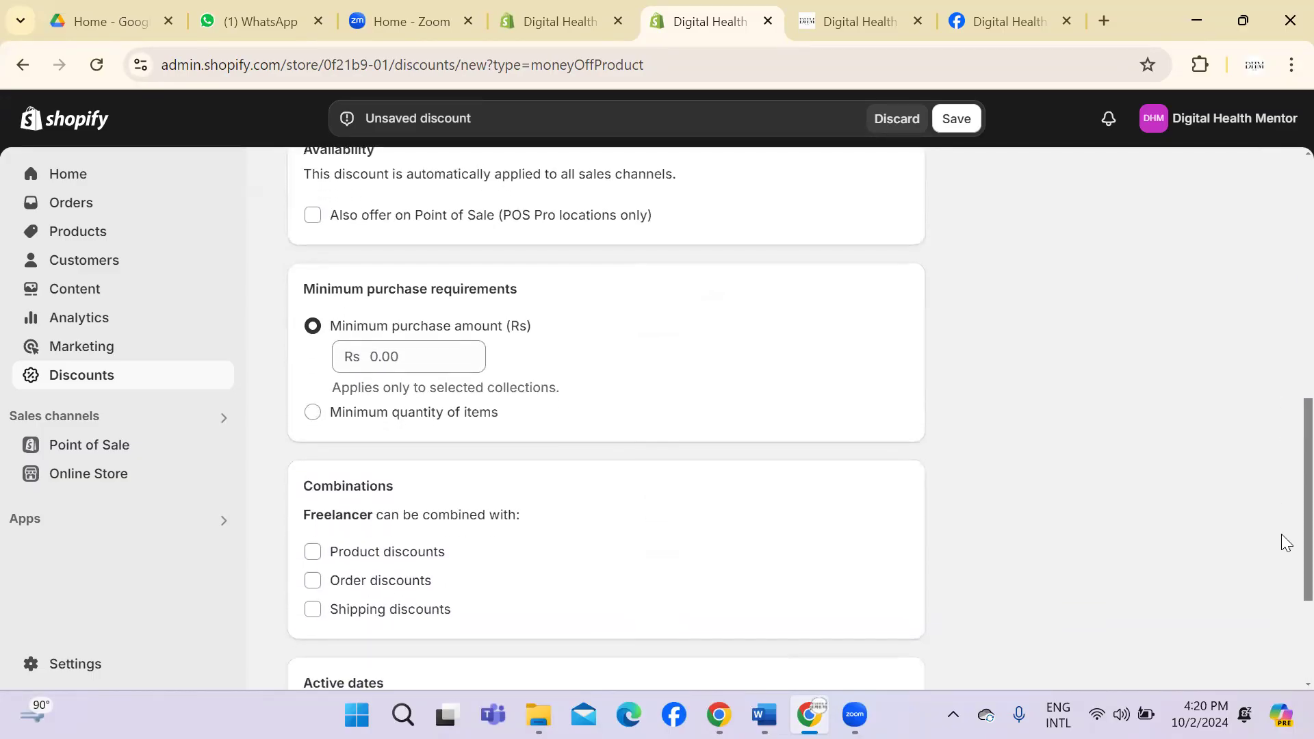
pyautogui.scroll(-2, 1281, 561)
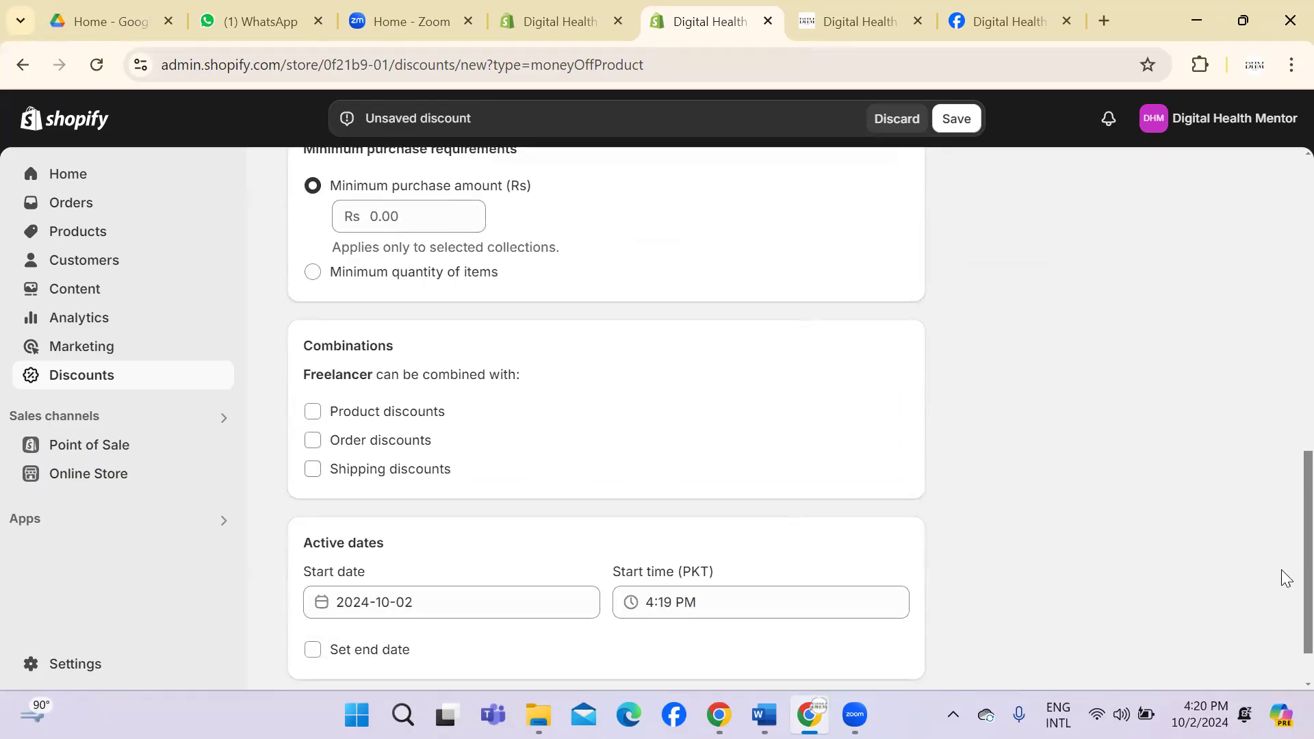
pyautogui.scroll(-1, 1282, 586)
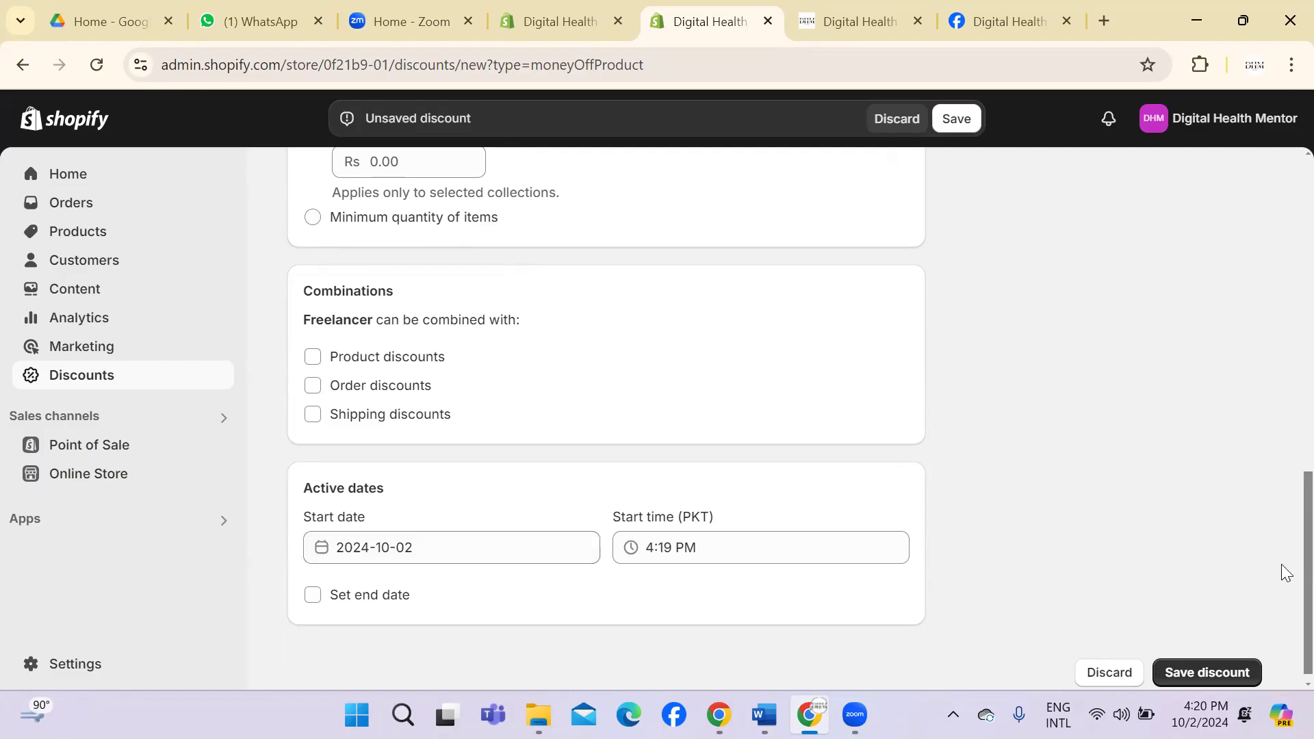
pyautogui.scroll(-1, 1284, 636)
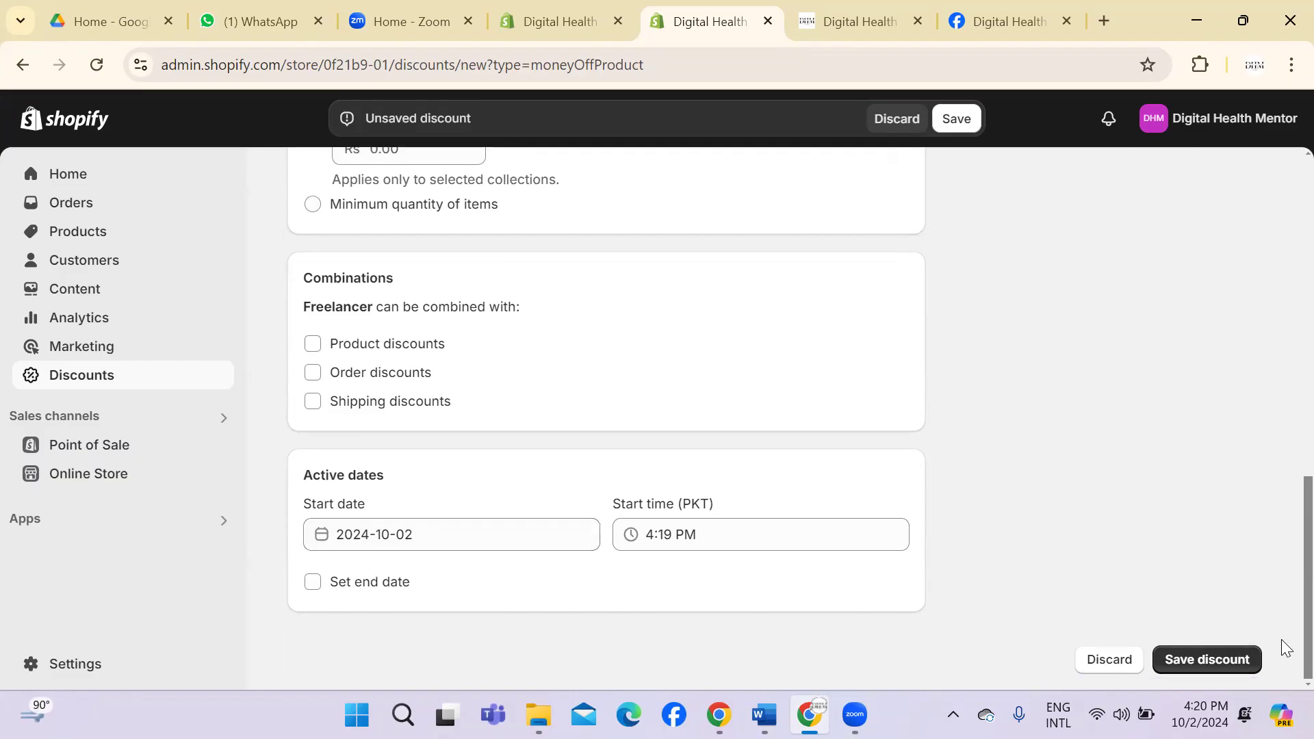
pyautogui.click(431, 542)
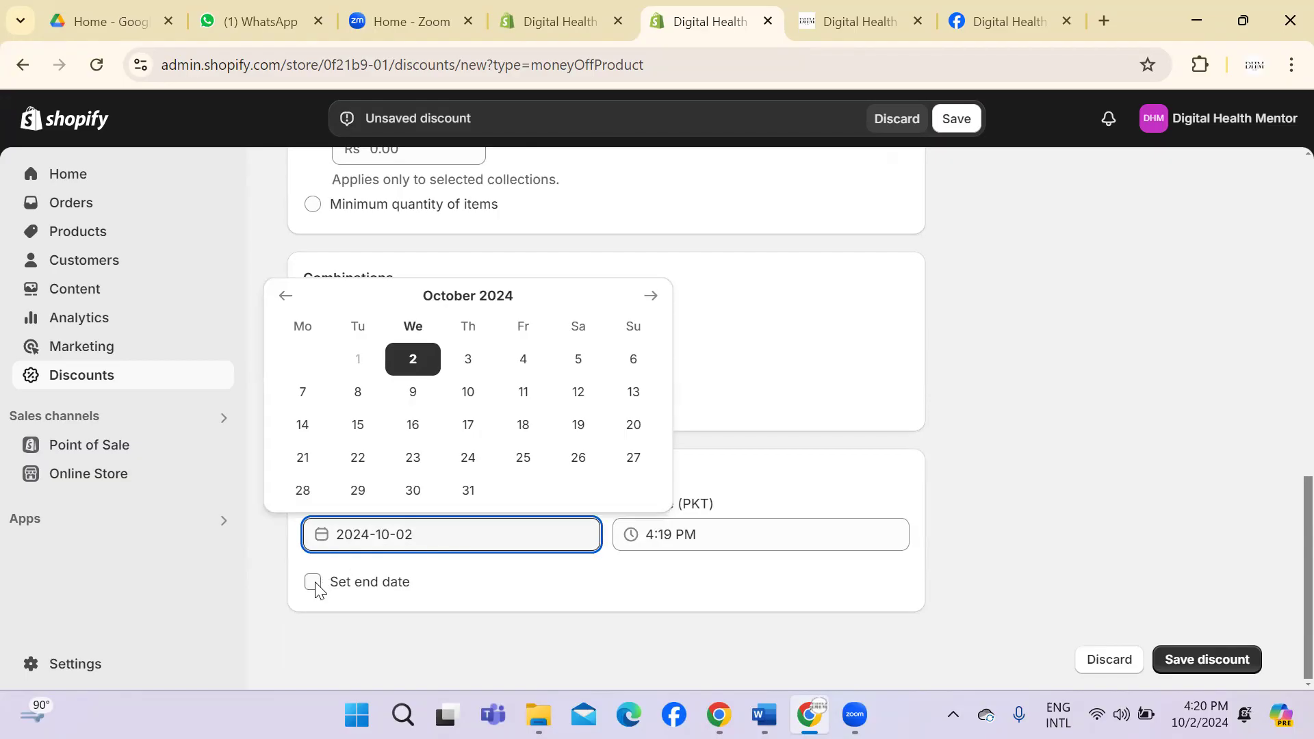
pyautogui.click(855, 340)
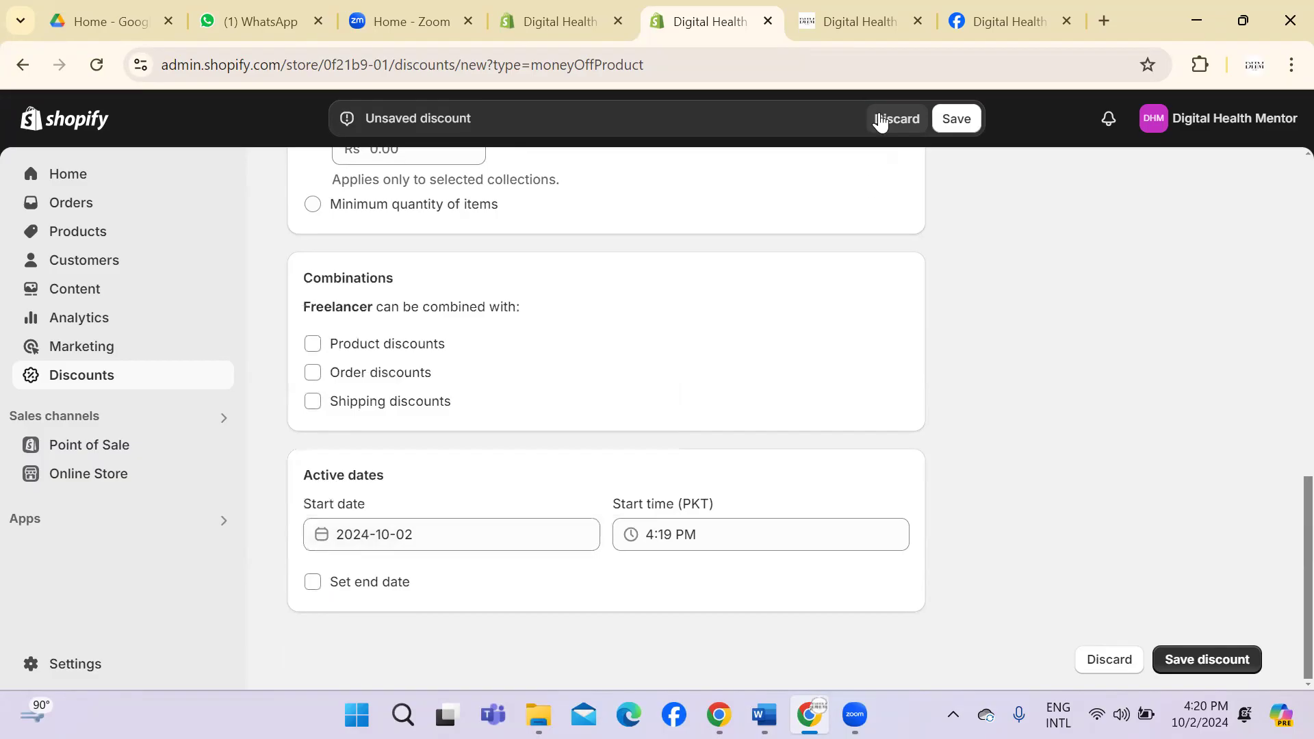
pyautogui.scroll(15, 1285, 623)
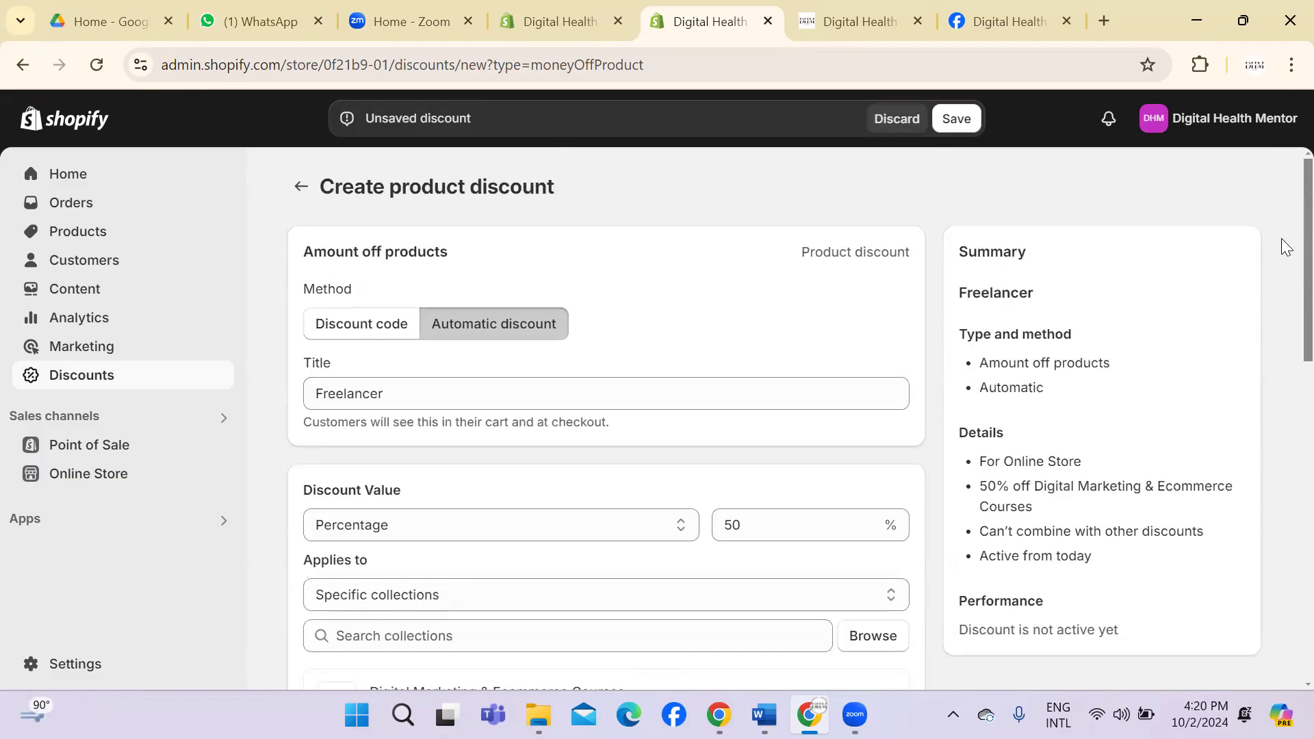
pyautogui.click(894, 122)
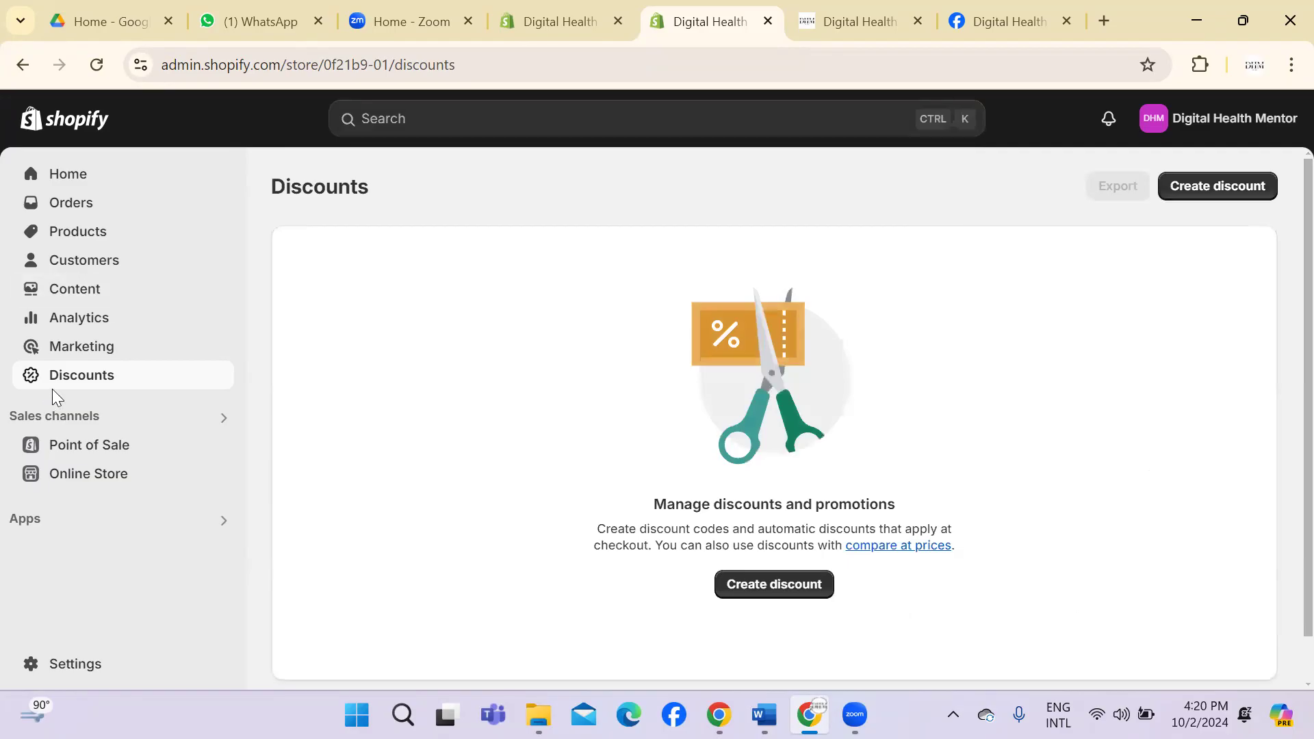
# Step: Open the Point of Sale channel and look through its quick start guide, setup tasks and POS Pro section
pyautogui.click(75, 448)
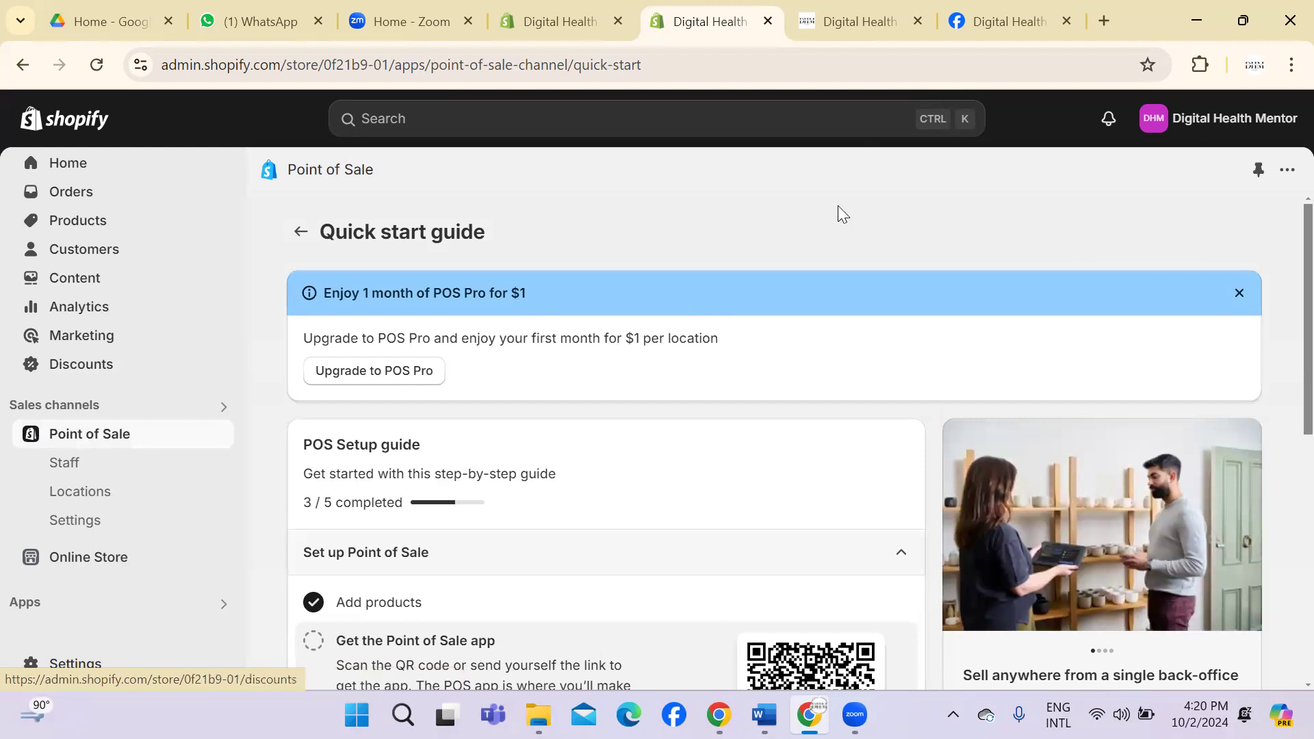
pyautogui.scroll(-5, 1286, 233)
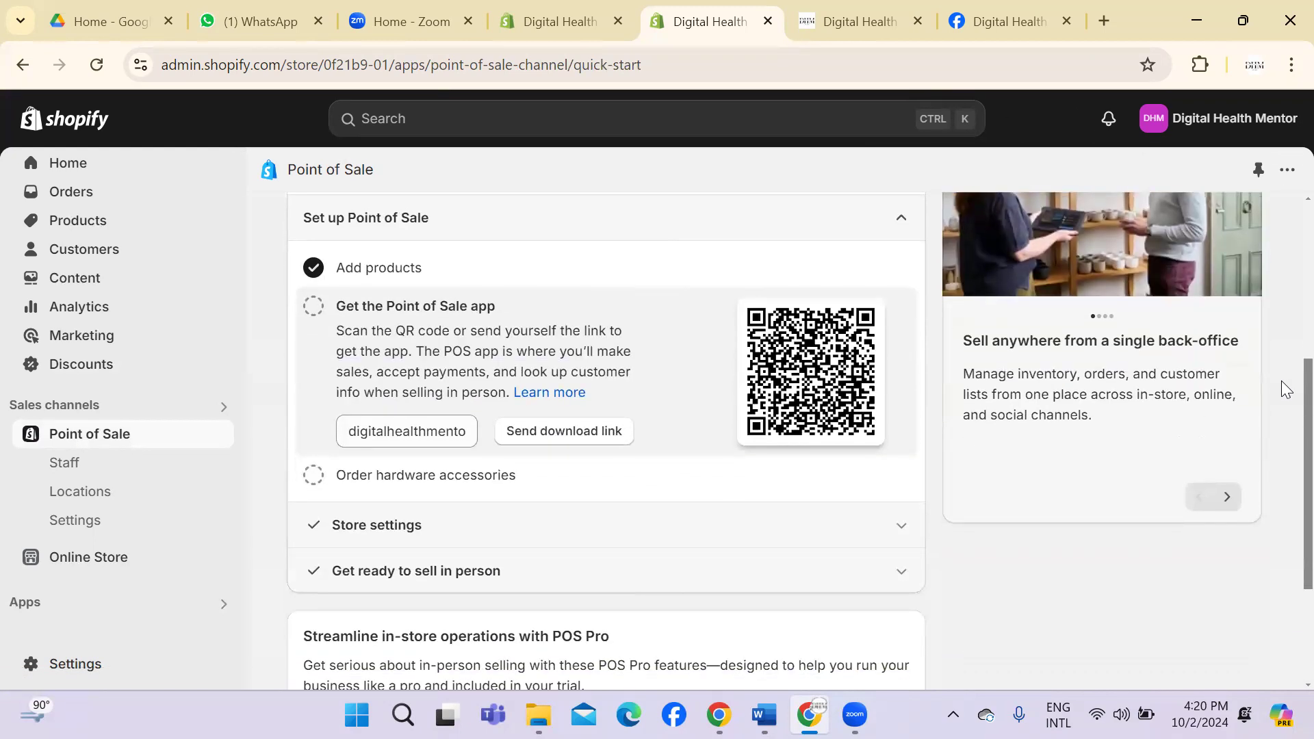
pyautogui.scroll(-2, 1281, 383)
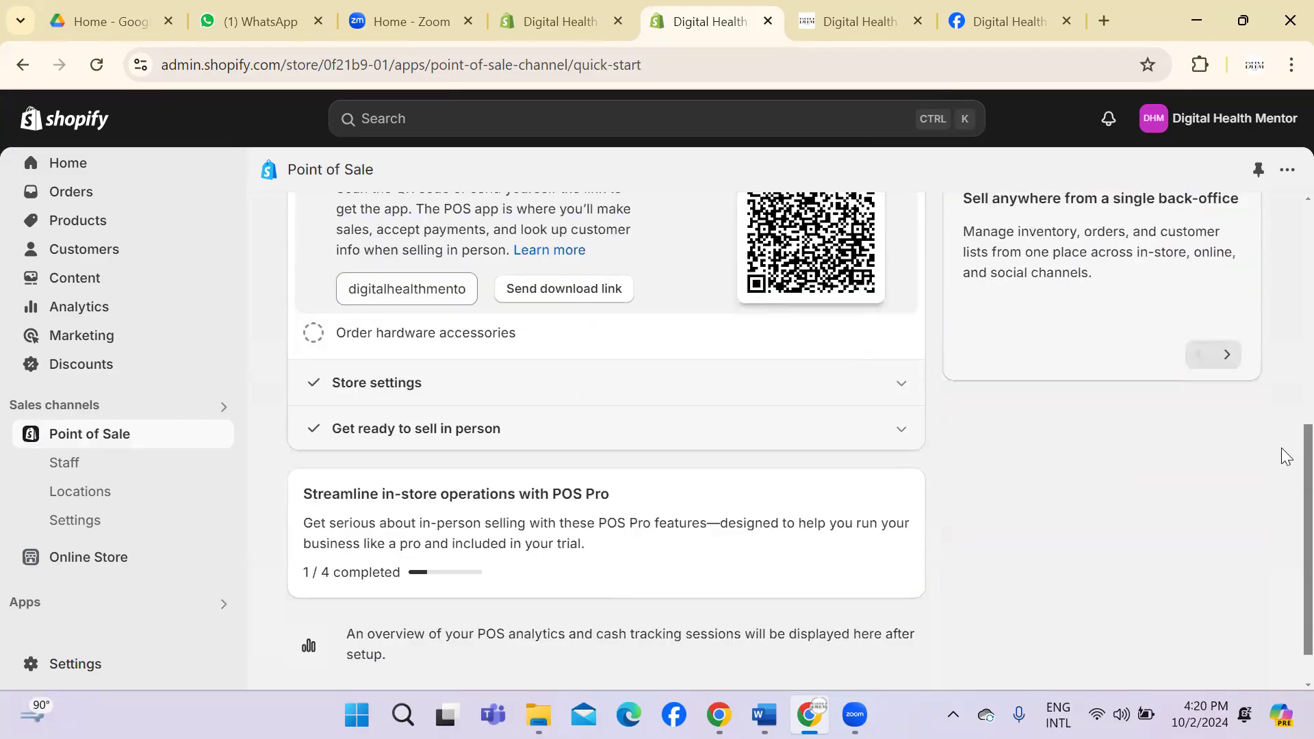
pyautogui.scroll(-1, 1286, 457)
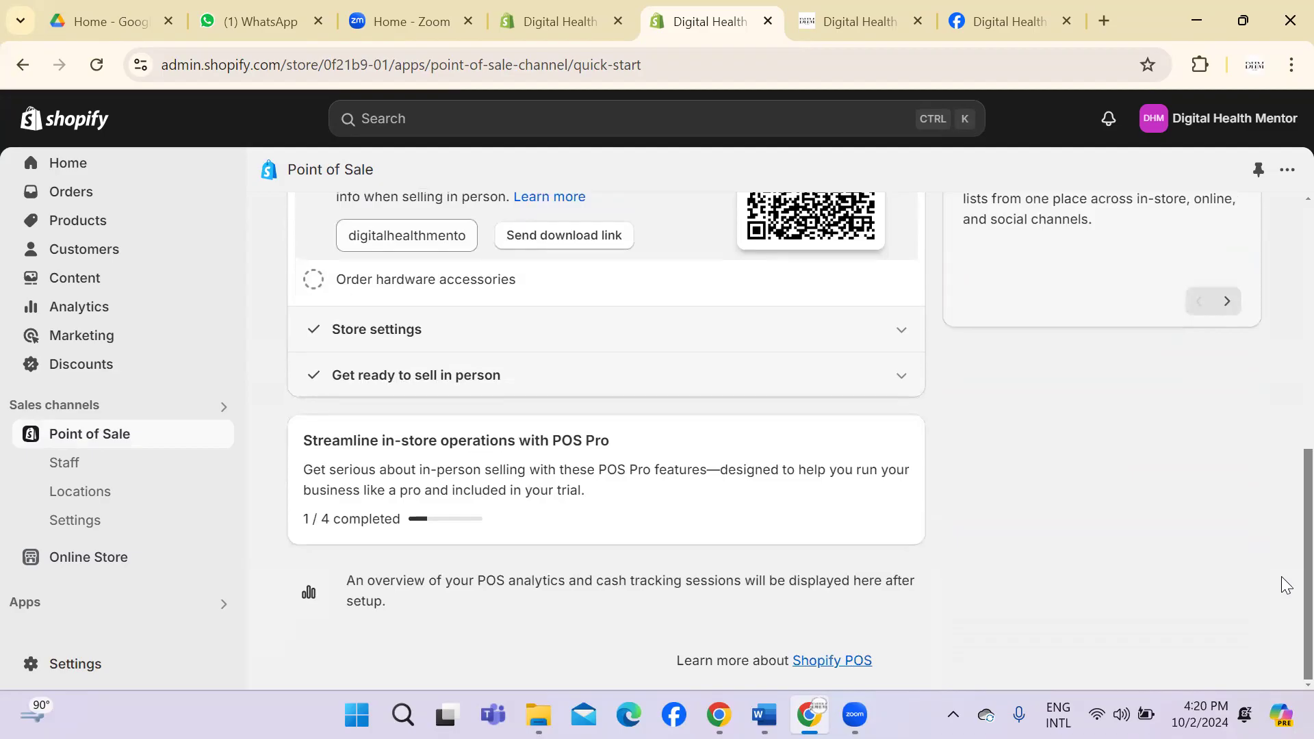
pyautogui.scroll(1, 1285, 472)
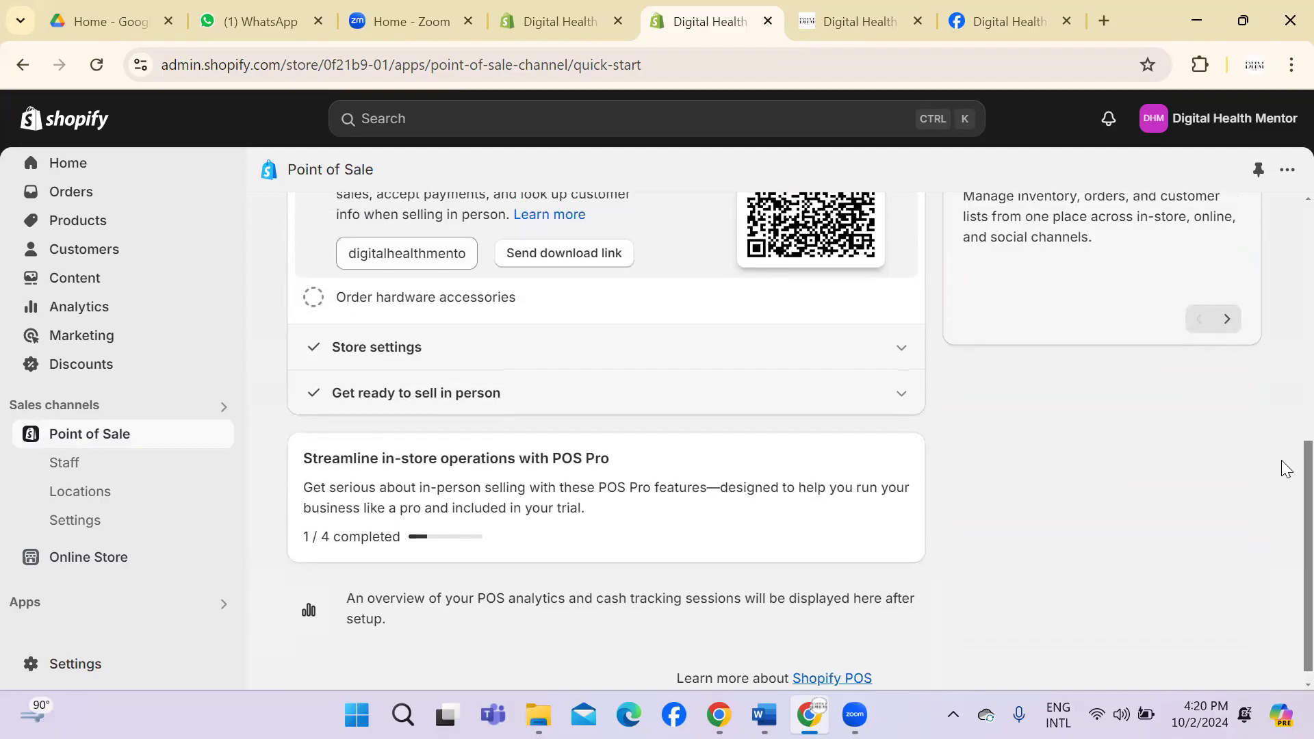
# Step: Look through the Point of Sale setup guide and locations, and compare them with the Online Store themes page
pyautogui.scroll(2, 1284, 445)
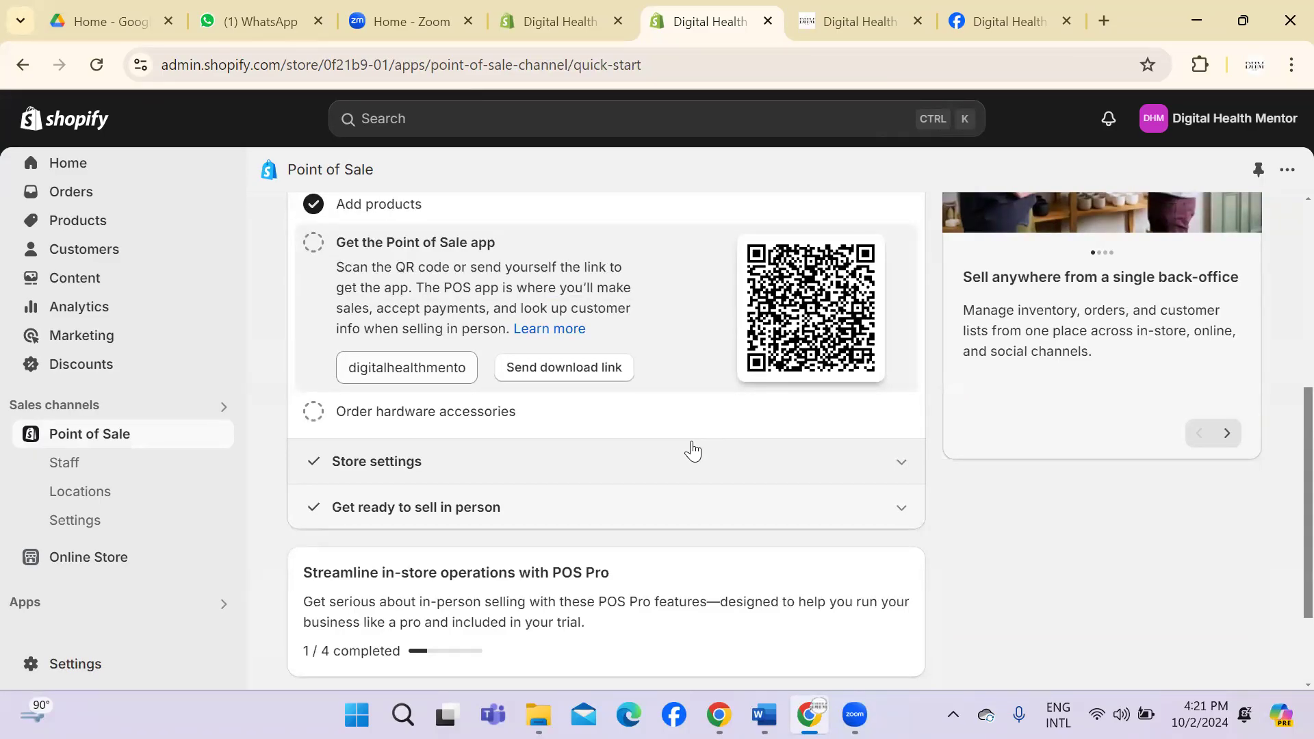
pyautogui.click(124, 501)
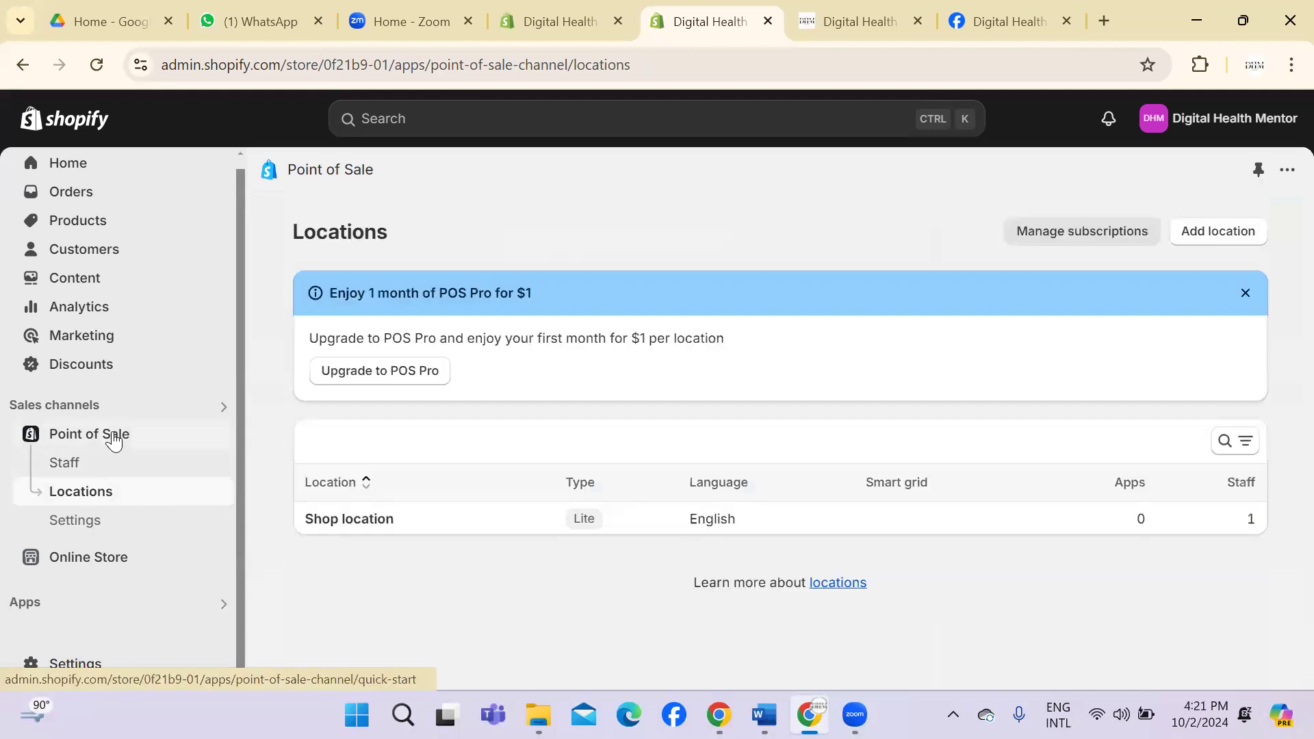
pyautogui.click(114, 441)
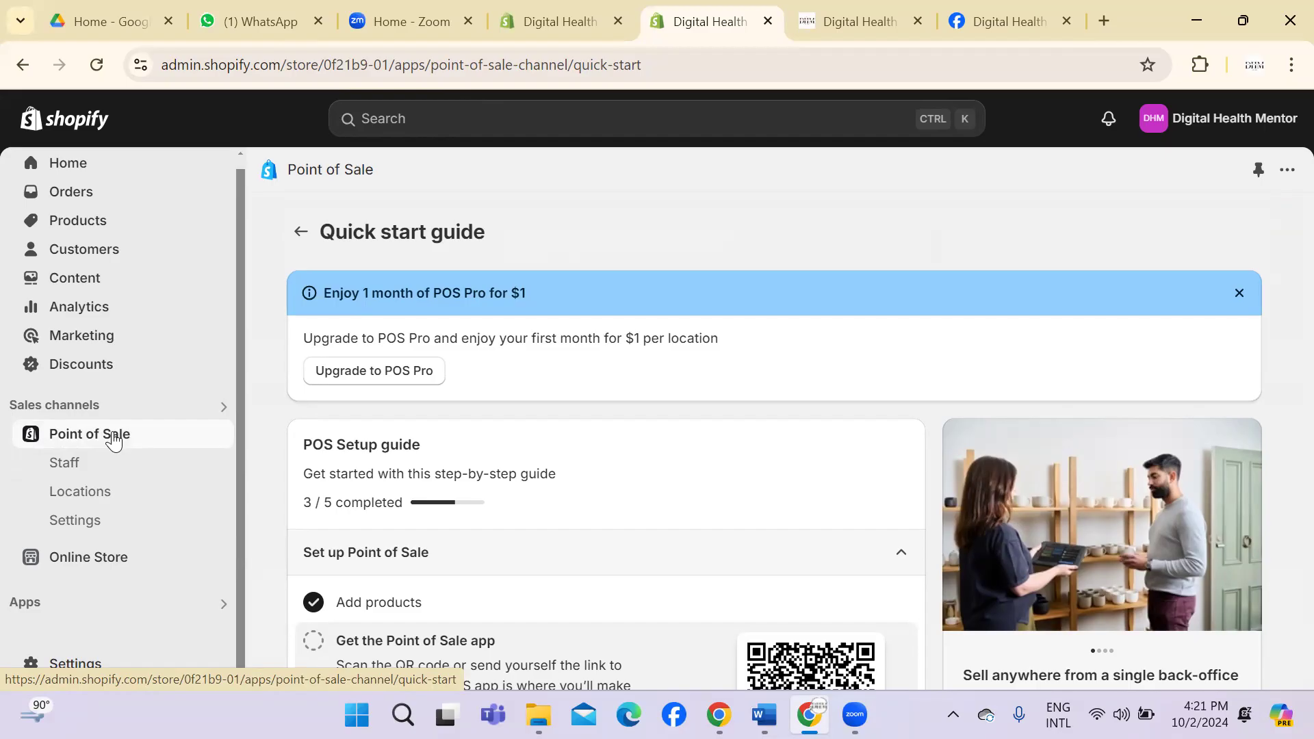
pyautogui.click(91, 562)
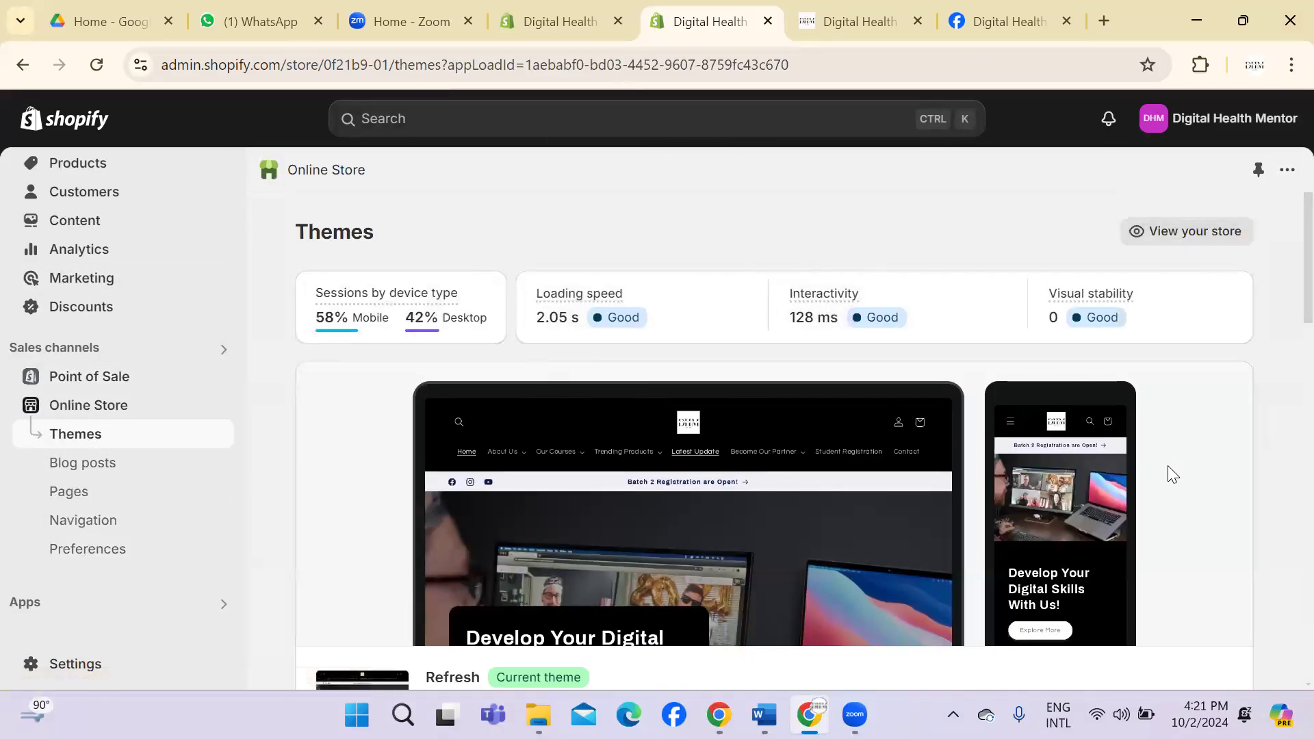
pyautogui.click(89, 378)
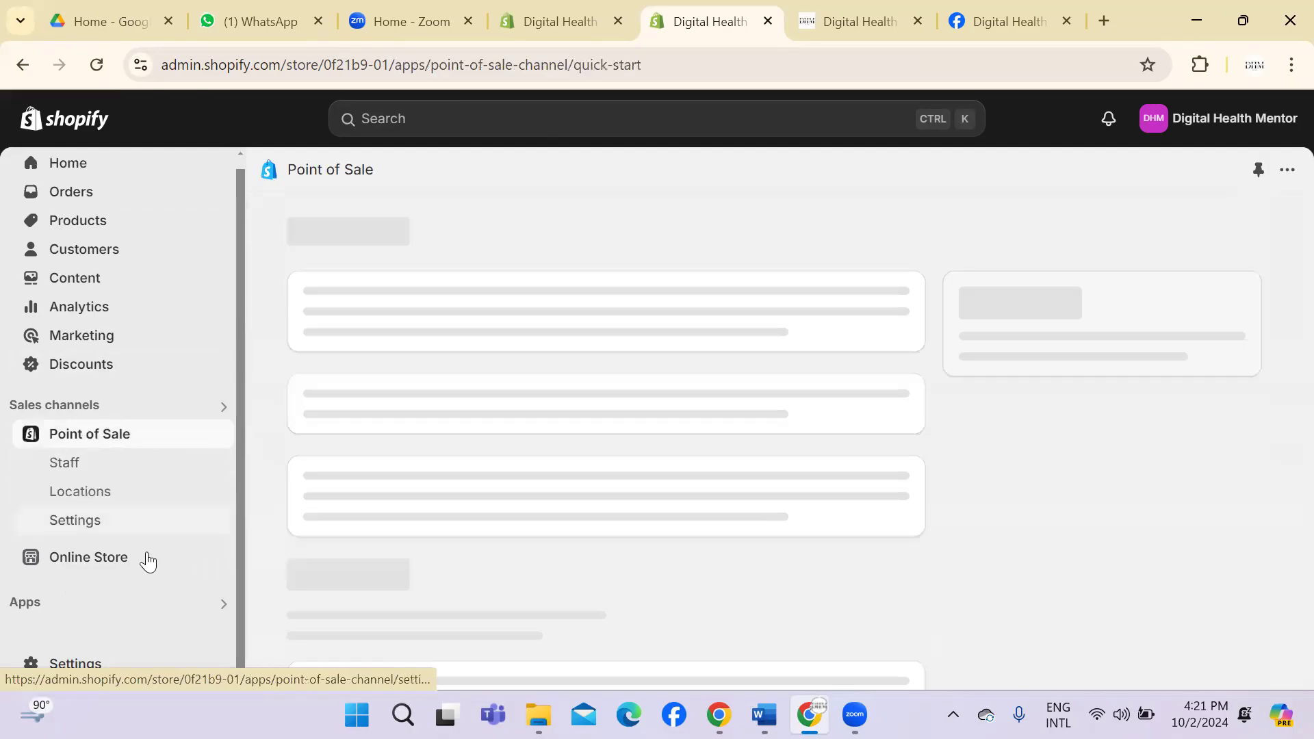
pyautogui.click(117, 557)
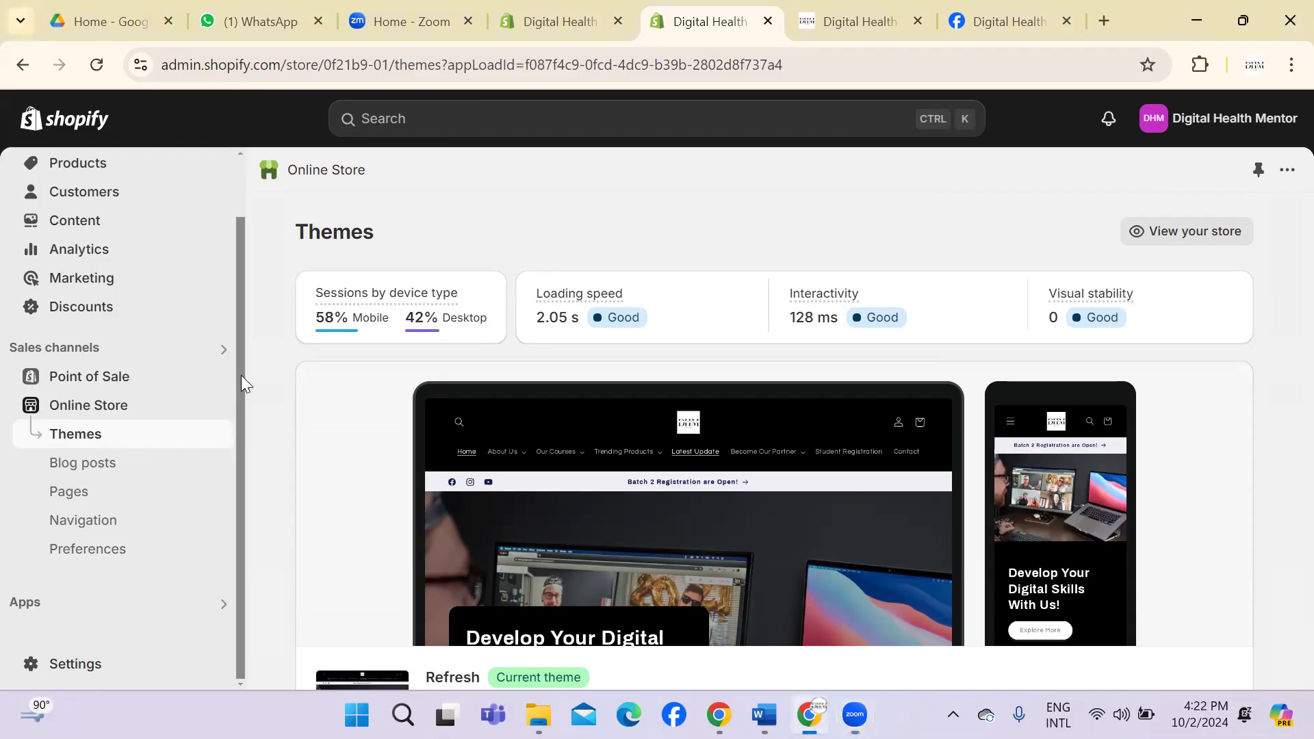
# Step: Open the product Digital Sales Mastery: Grow Your E-commerce Business Online and examine its publishing sales channels, including Point of Sale
pyautogui.scroll(1, 241, 376)
pyautogui.click(70, 235)
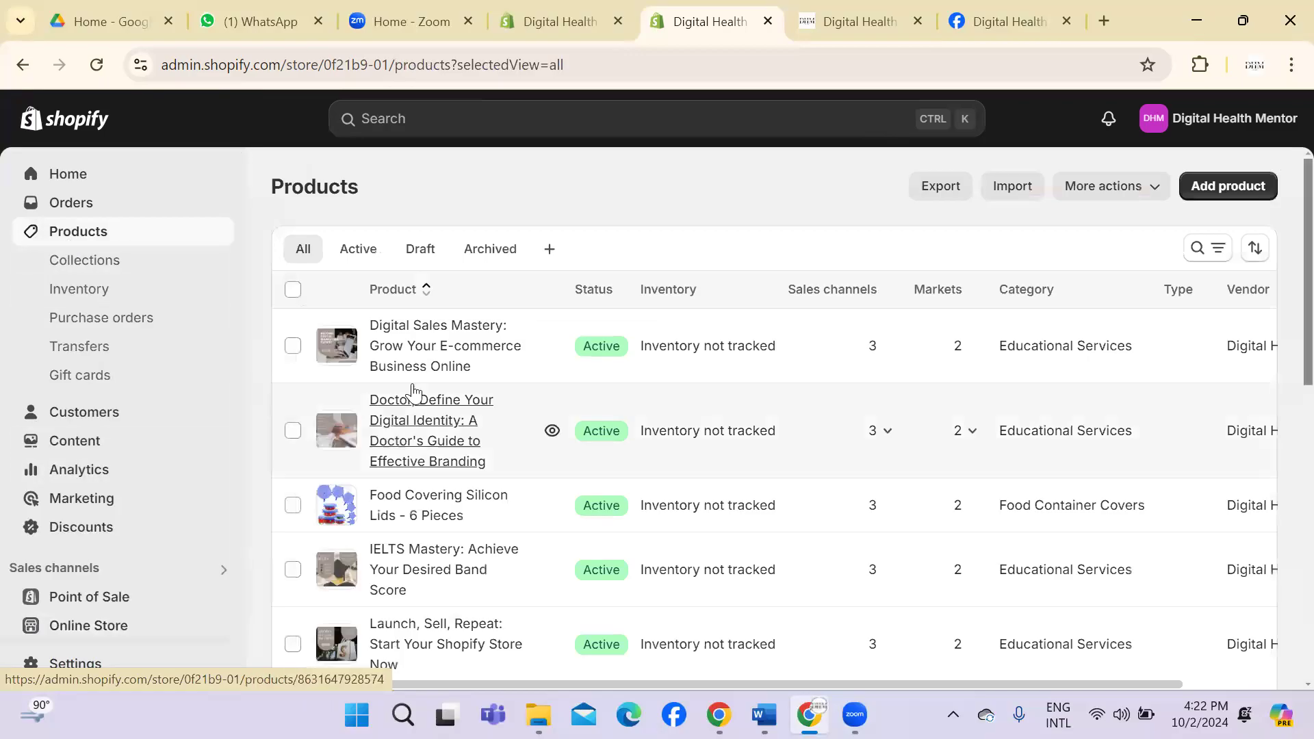
pyautogui.click(400, 335)
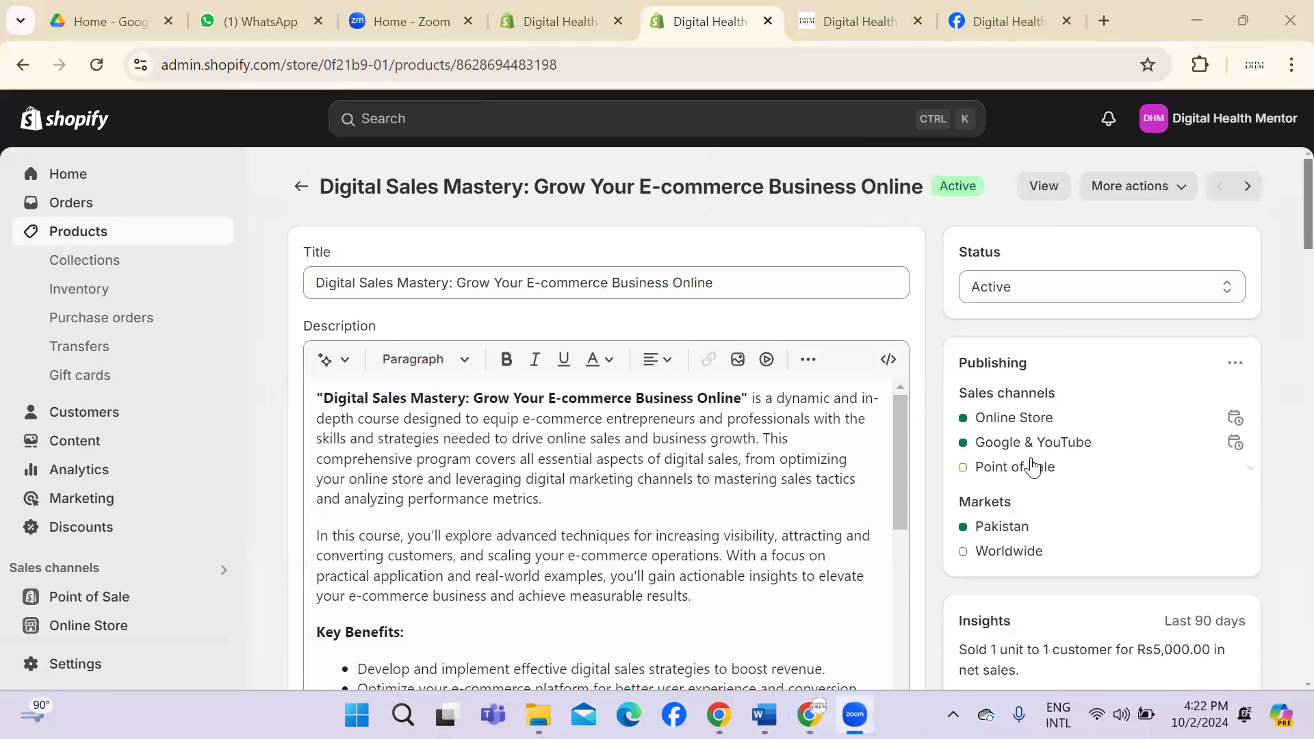
pyautogui.moveTo(956, 386); pyautogui.dragTo(989, 494)
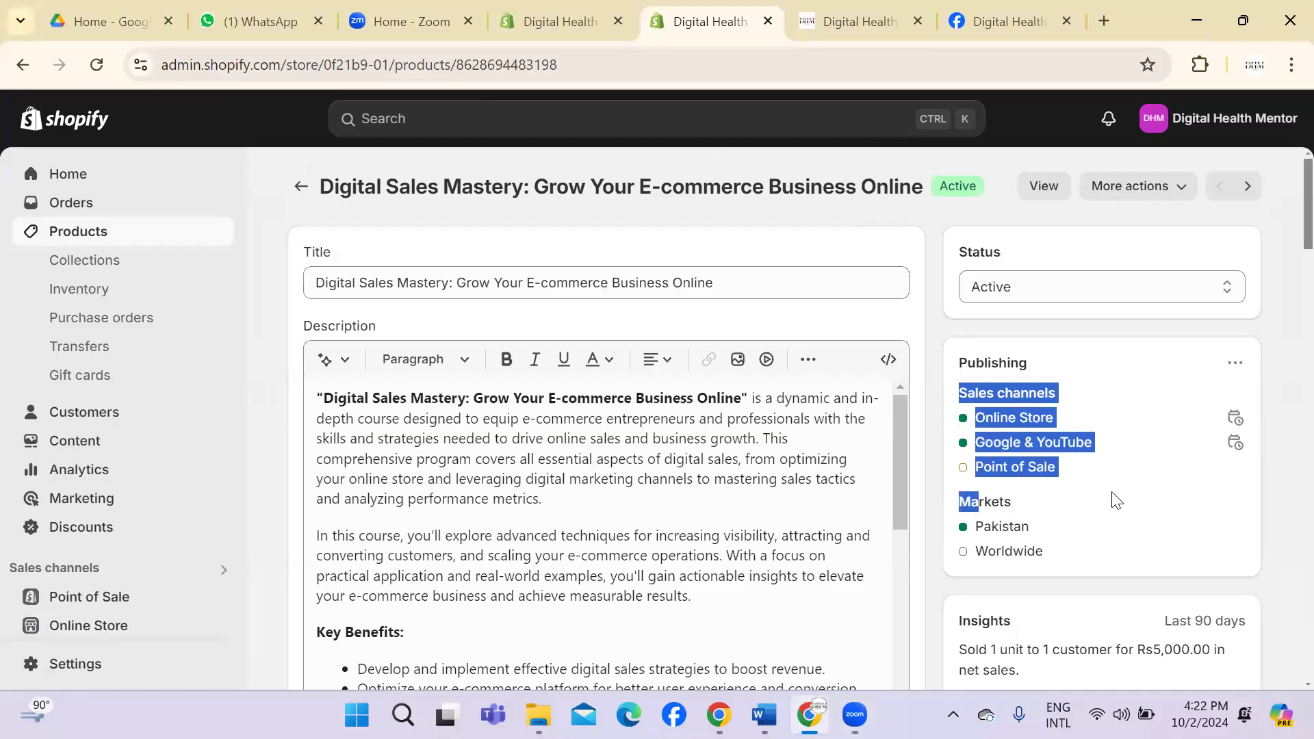
pyautogui.click(1108, 499)
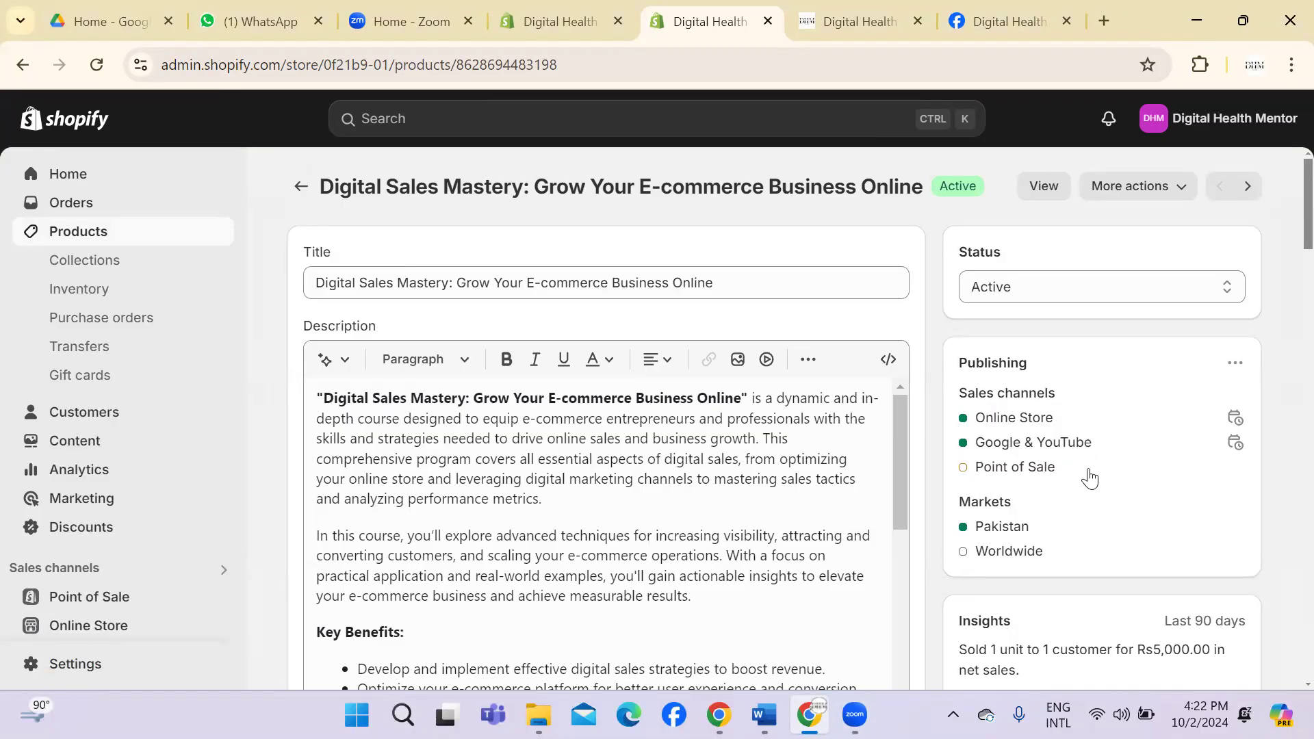
pyautogui.moveTo(1079, 470); pyautogui.dragTo(971, 472)
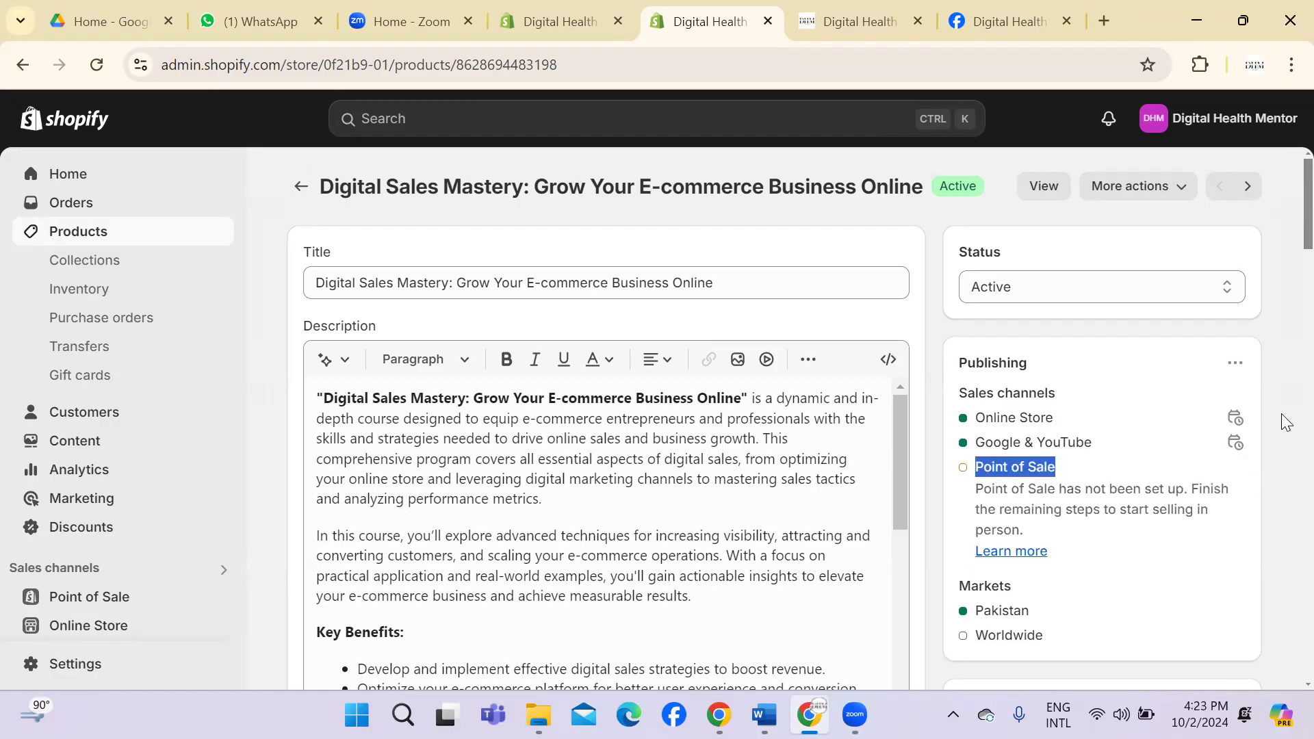
# Step: Check the market selection options for the Digital Sales Mastery product and close them without changes
pyautogui.click(1230, 361)
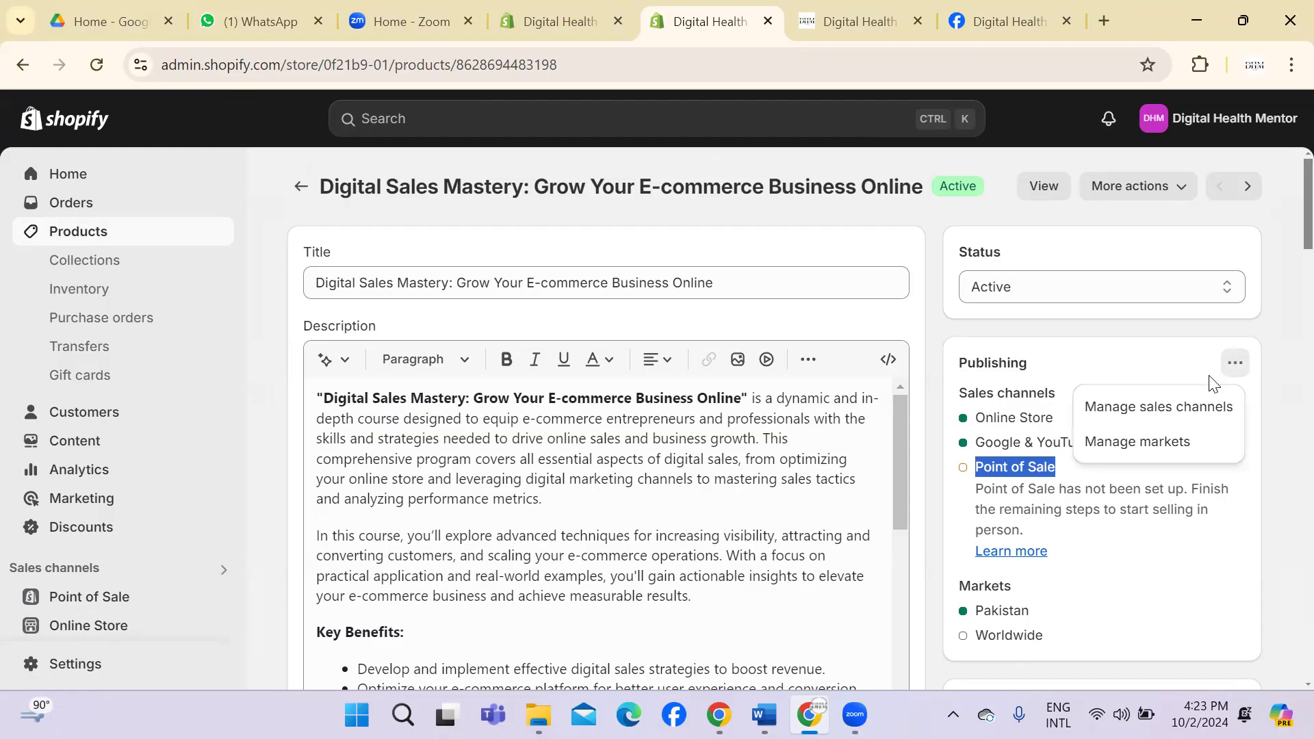
pyautogui.click(1175, 451)
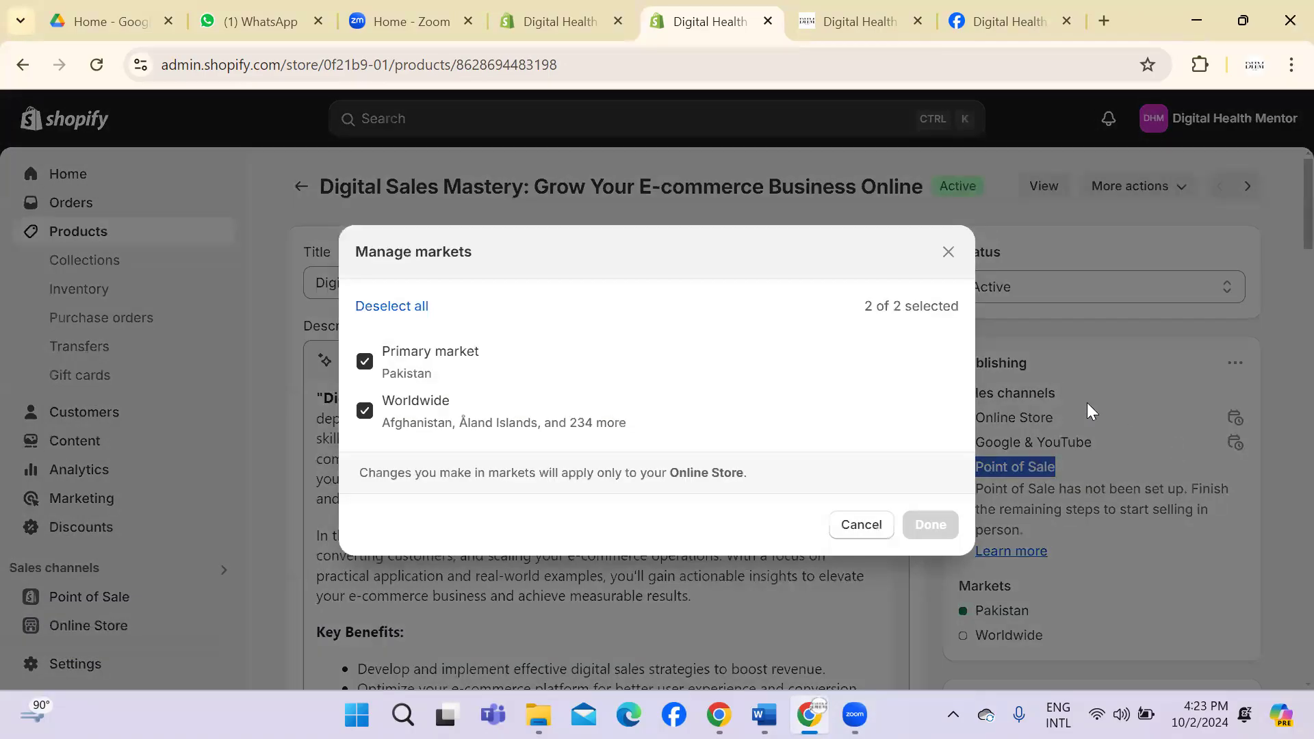
pyautogui.click(950, 267)
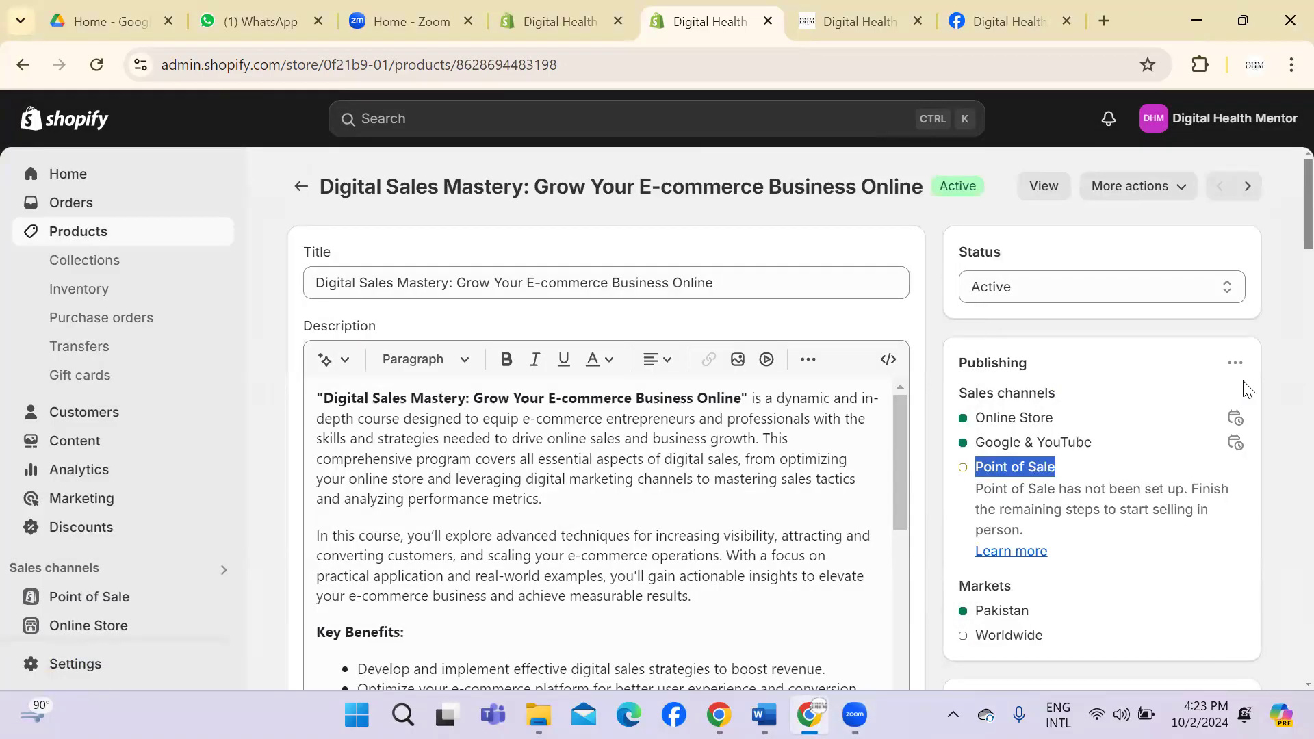
# Step: Examine the product's active sales channels and its inventory, shipping and category metafield sections
pyautogui.scroll(-2, 1285, 212)
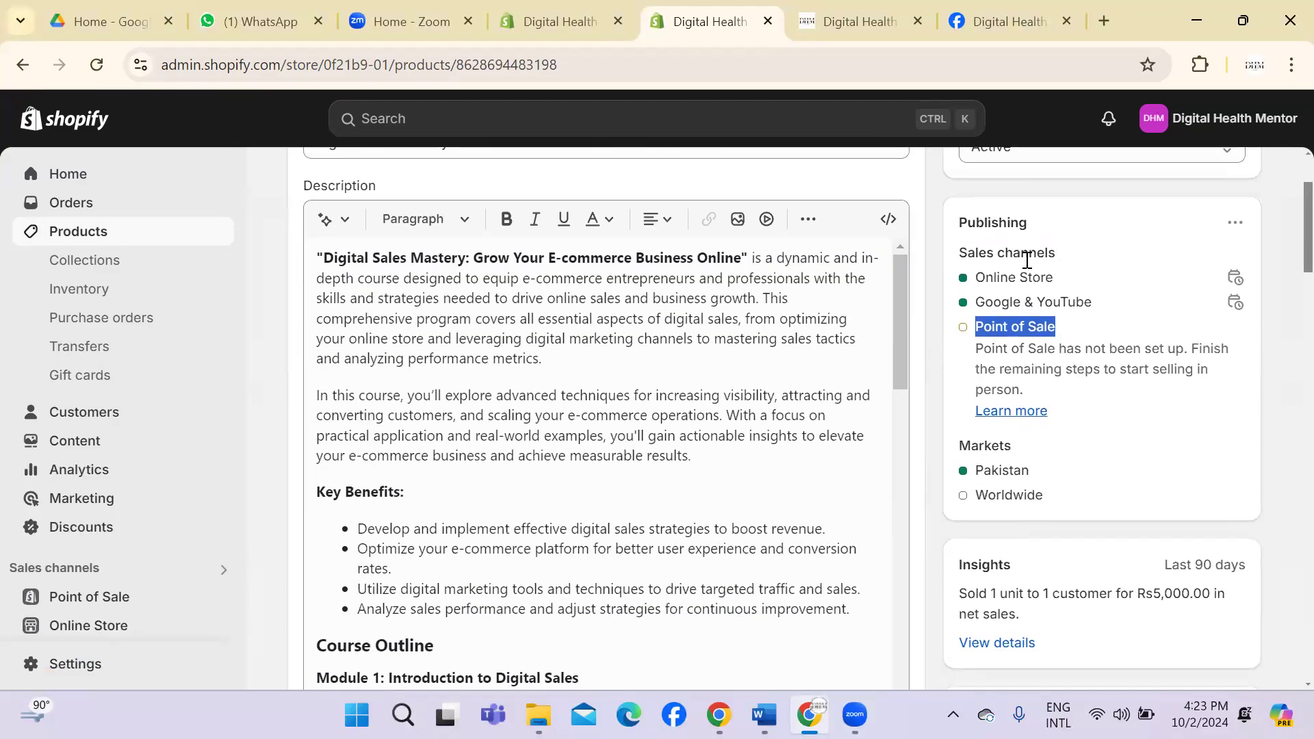
pyautogui.moveTo(969, 274); pyautogui.dragTo(1095, 302)
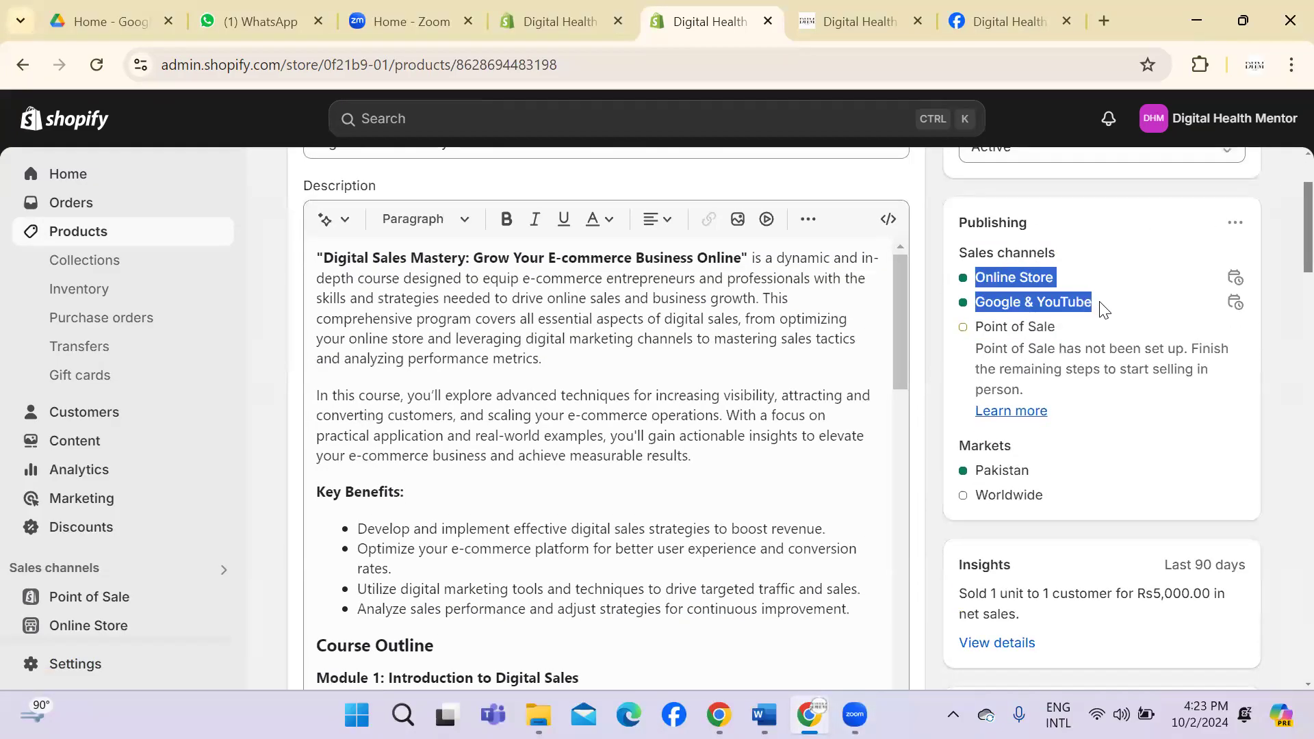
pyautogui.scroll(-3, 1287, 240)
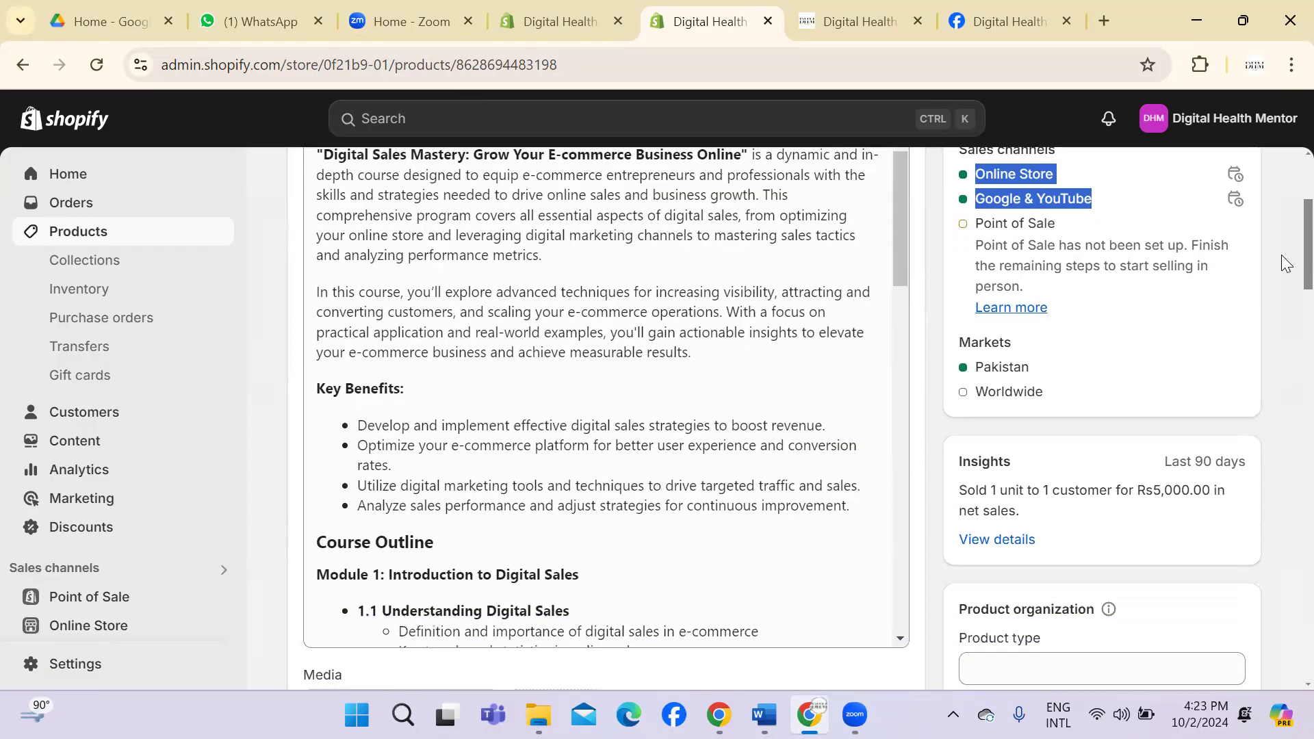
pyautogui.scroll(-15, 1285, 267)
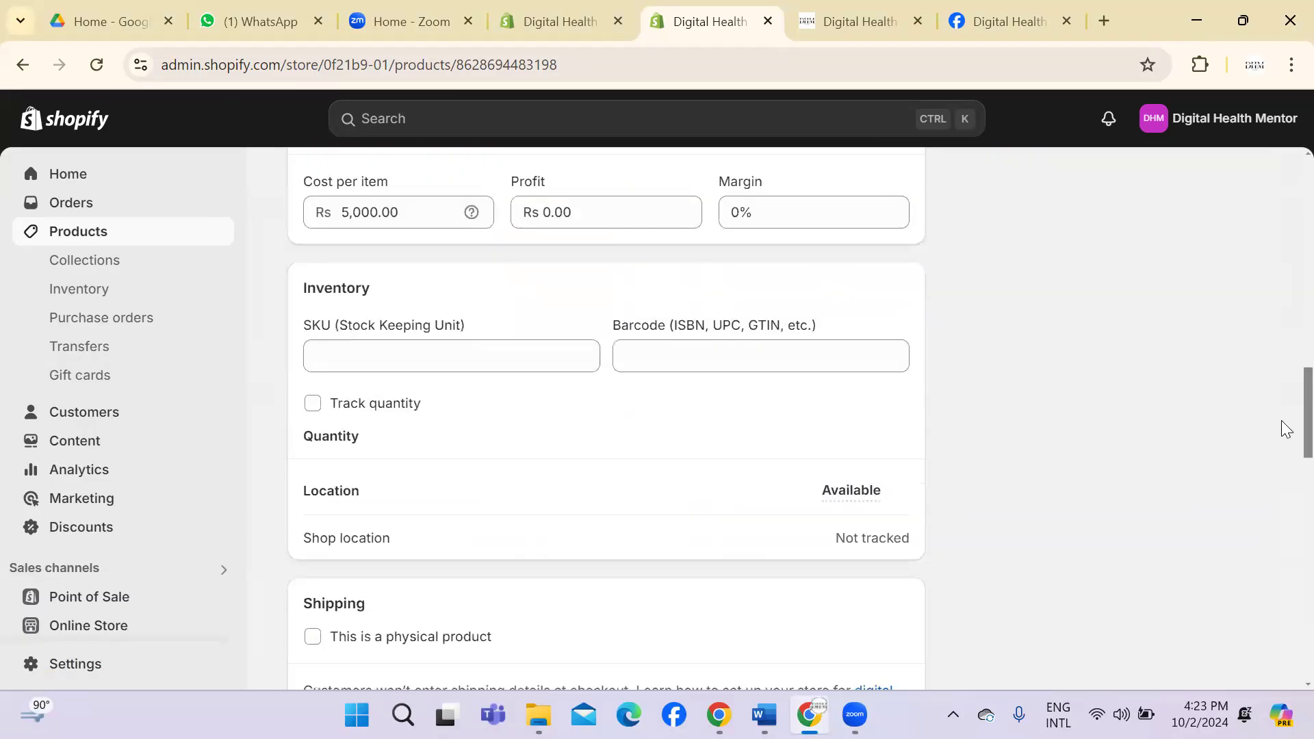
pyautogui.scroll(-12, 1284, 473)
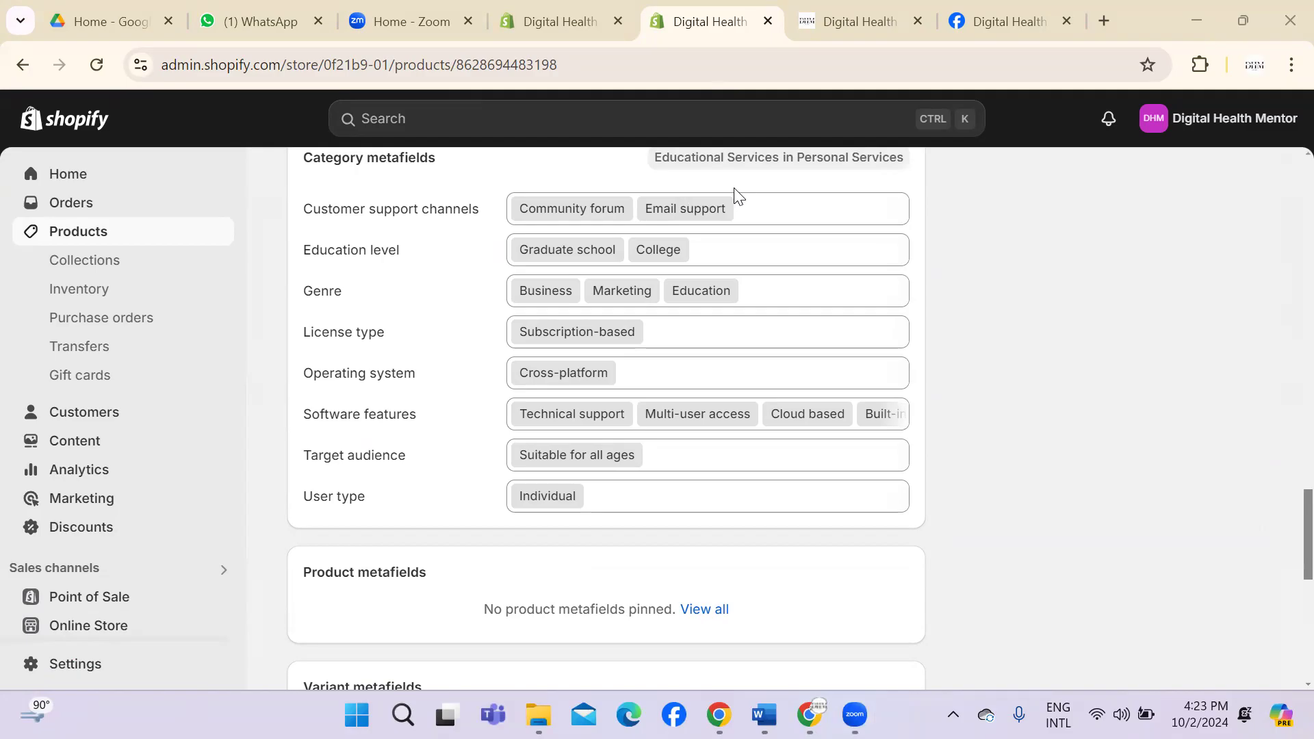
# Step: Return to the admin home page by way of the orders list, search for "google analytic" and open the Pixels result
pyautogui.click(126, 215)
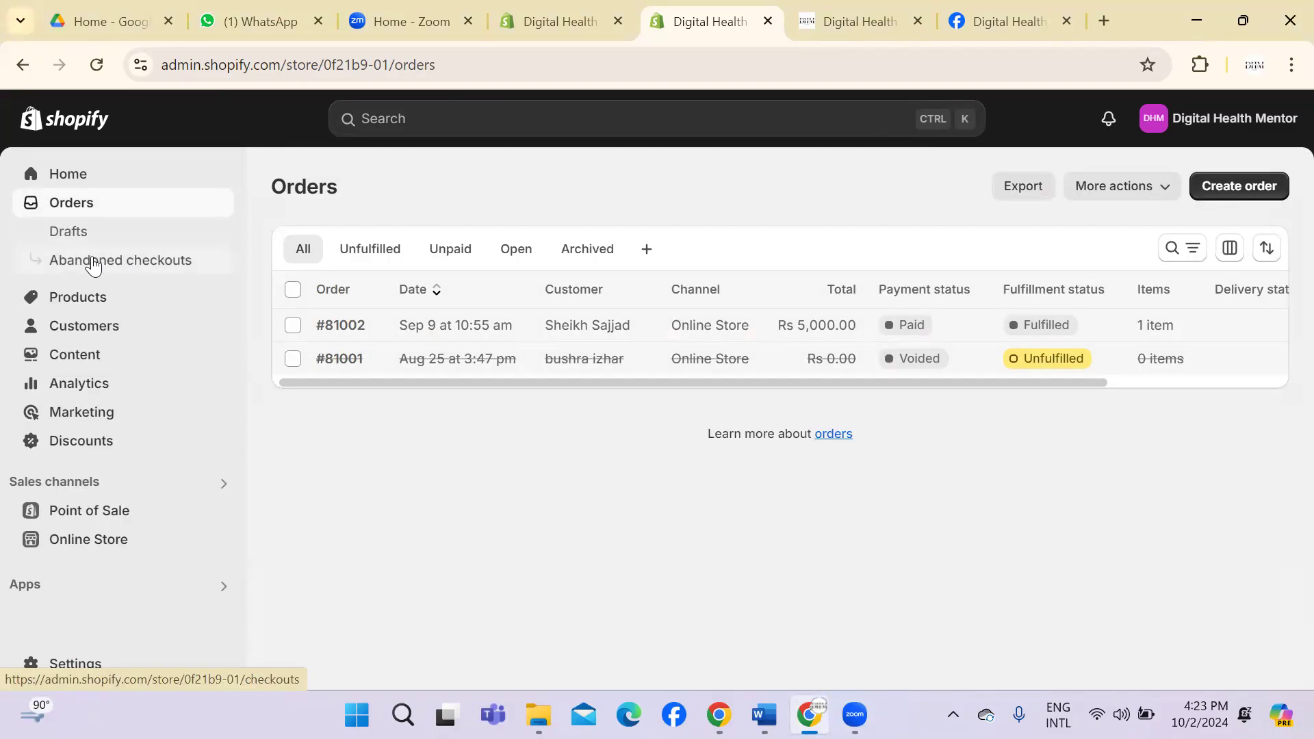
pyautogui.click(83, 178)
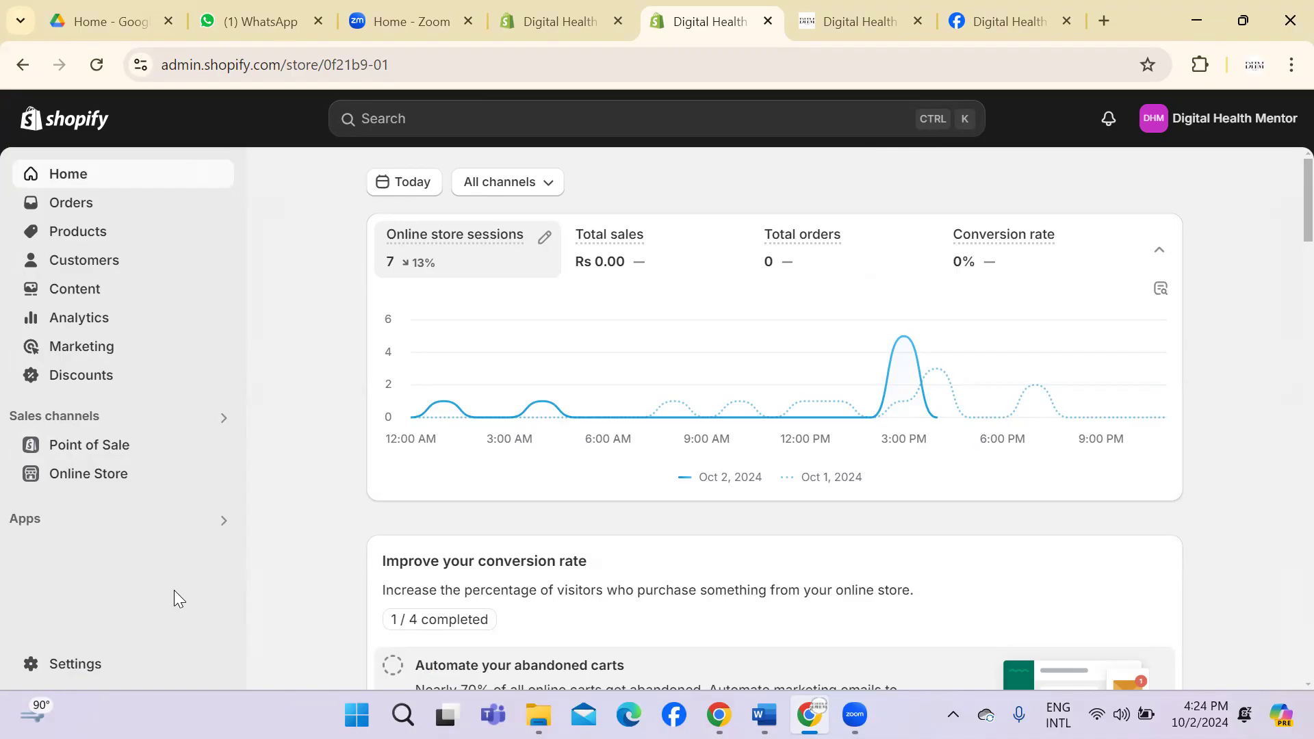
pyautogui.click(592, 128)
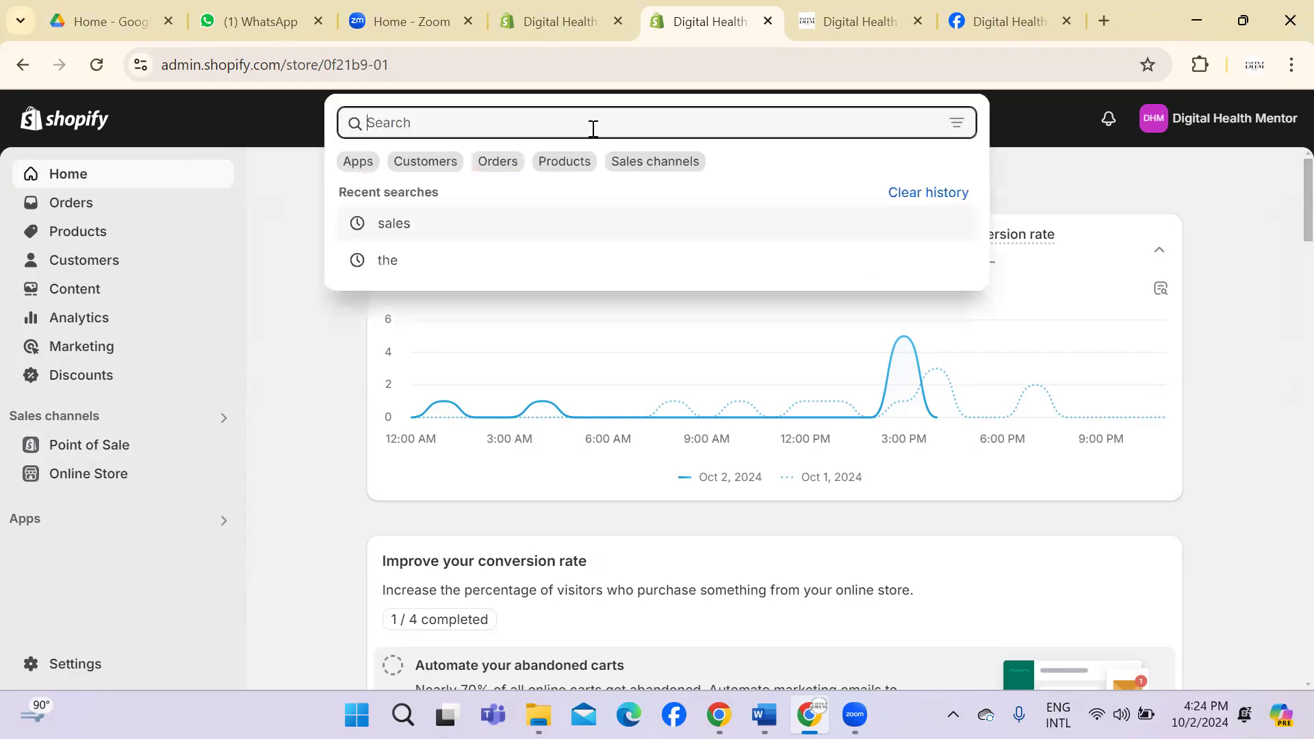
pyautogui.write('googl')
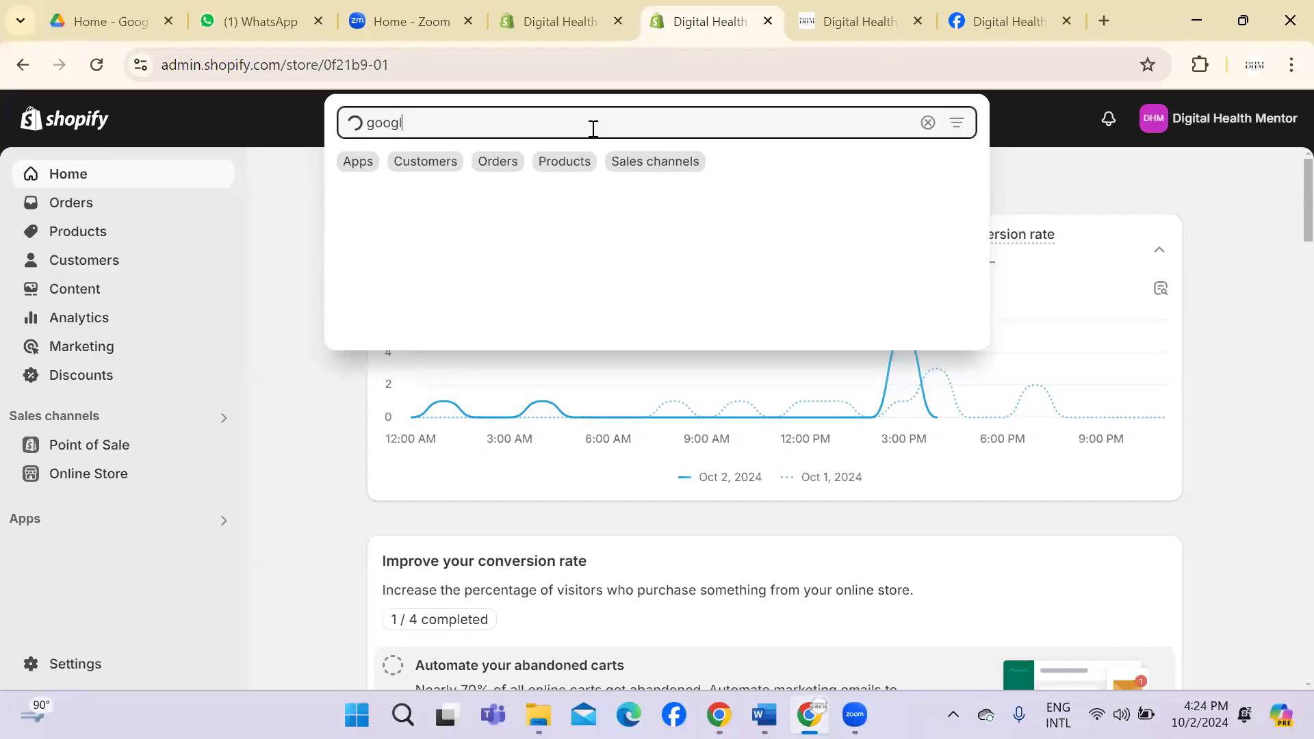
pyautogui.write('e analyti')
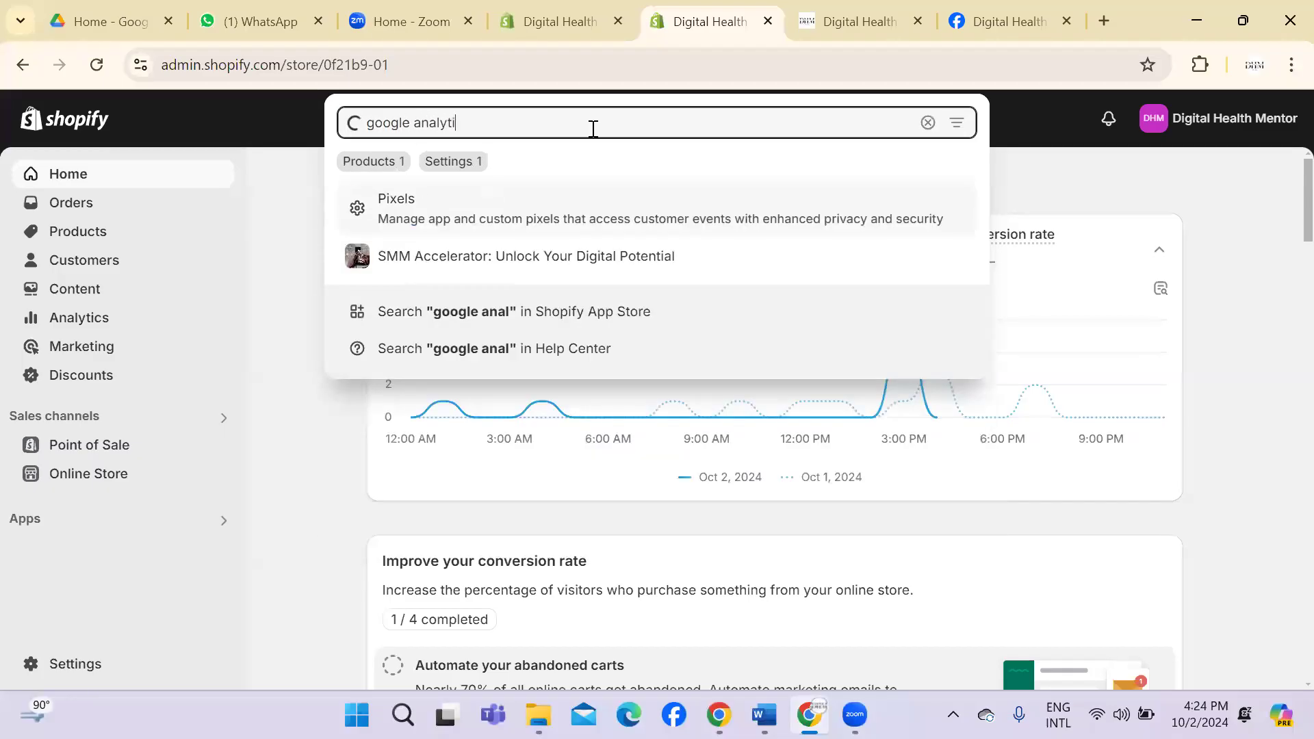
pyautogui.write('c')
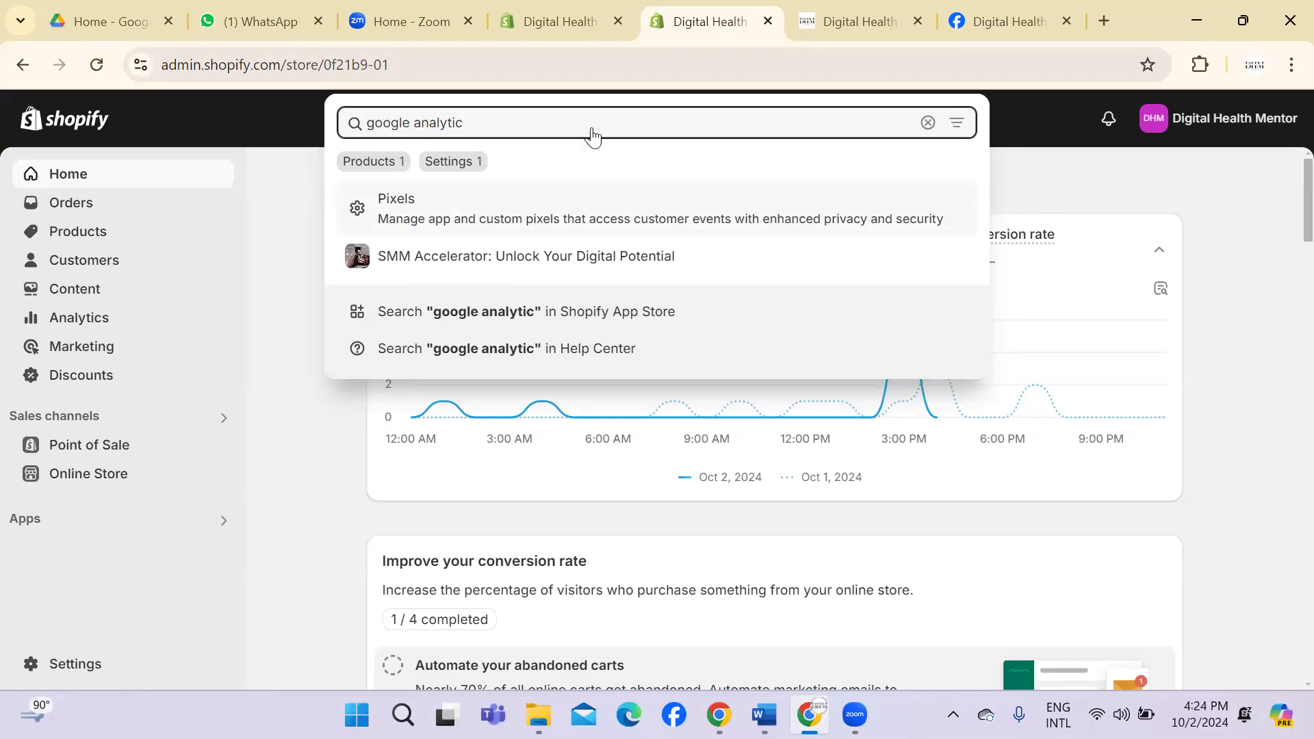
pyautogui.press('Return')
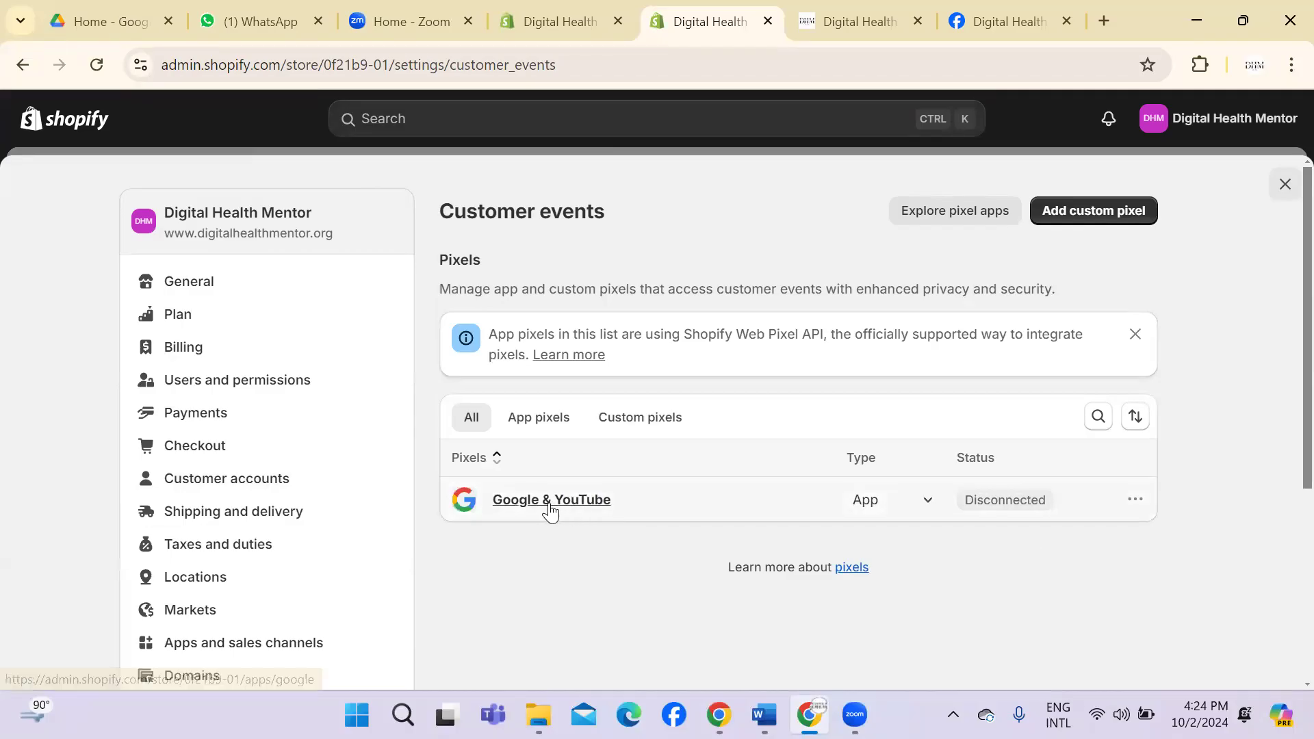
# Step: Open the Google & YouTube app in a separate tab, return to Customer events and look over the pixel list and settings categories
pyautogui.click(1031, 501)
pyautogui.click(587, 10)
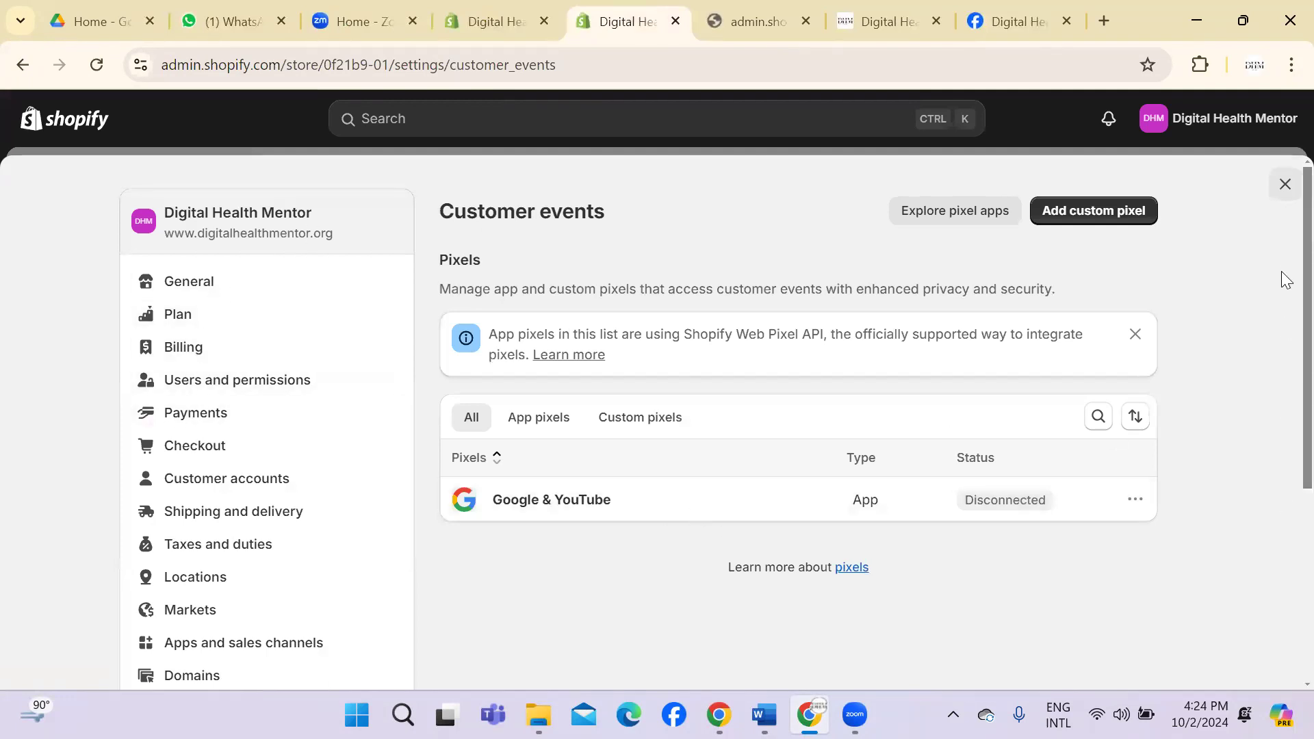
pyautogui.scroll(-2, 1285, 343)
pyautogui.scroll(-3, 1285, 383)
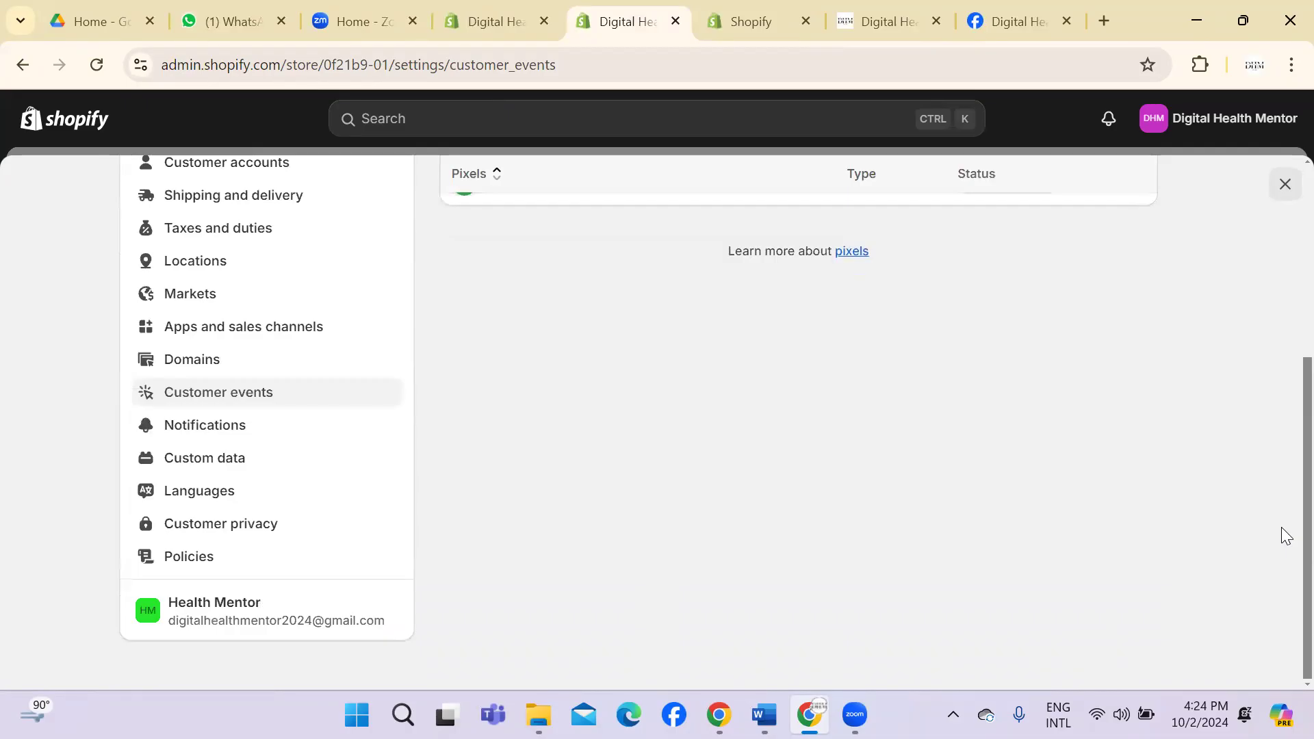
pyautogui.scroll(5, 1285, 536)
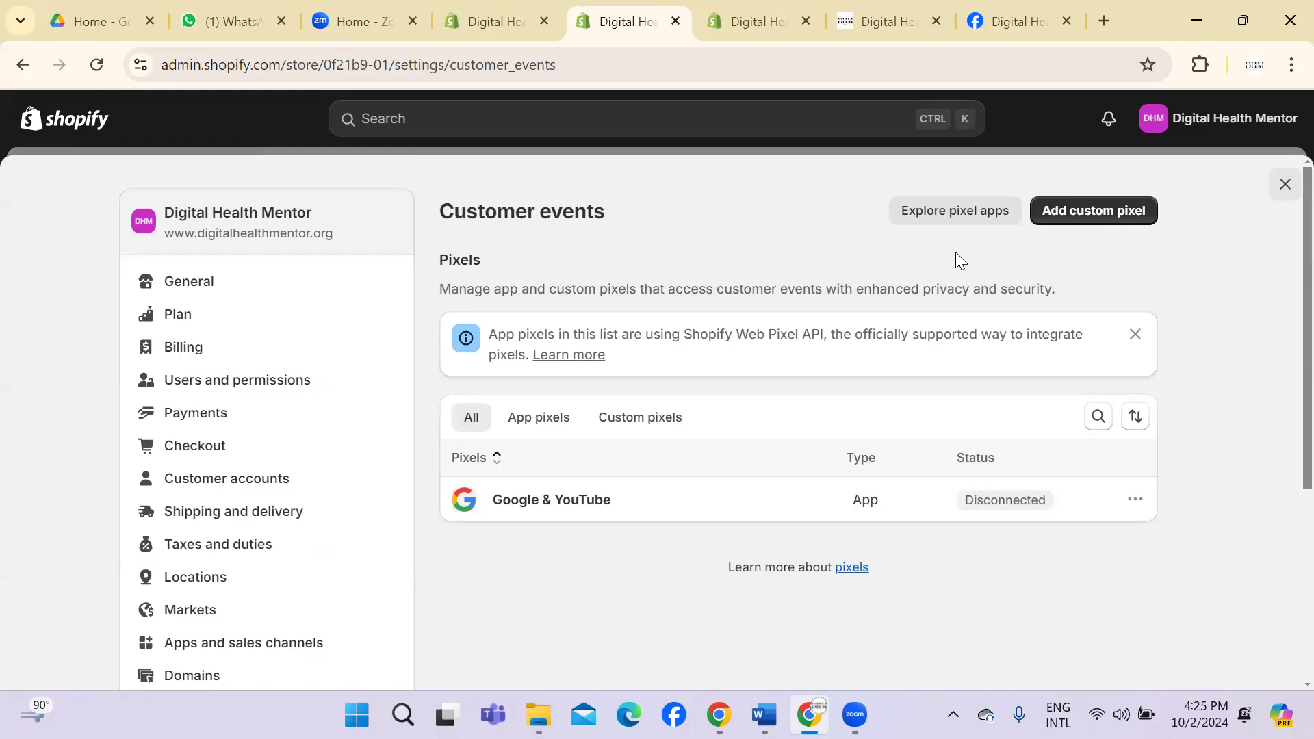
pyautogui.click(511, 591)
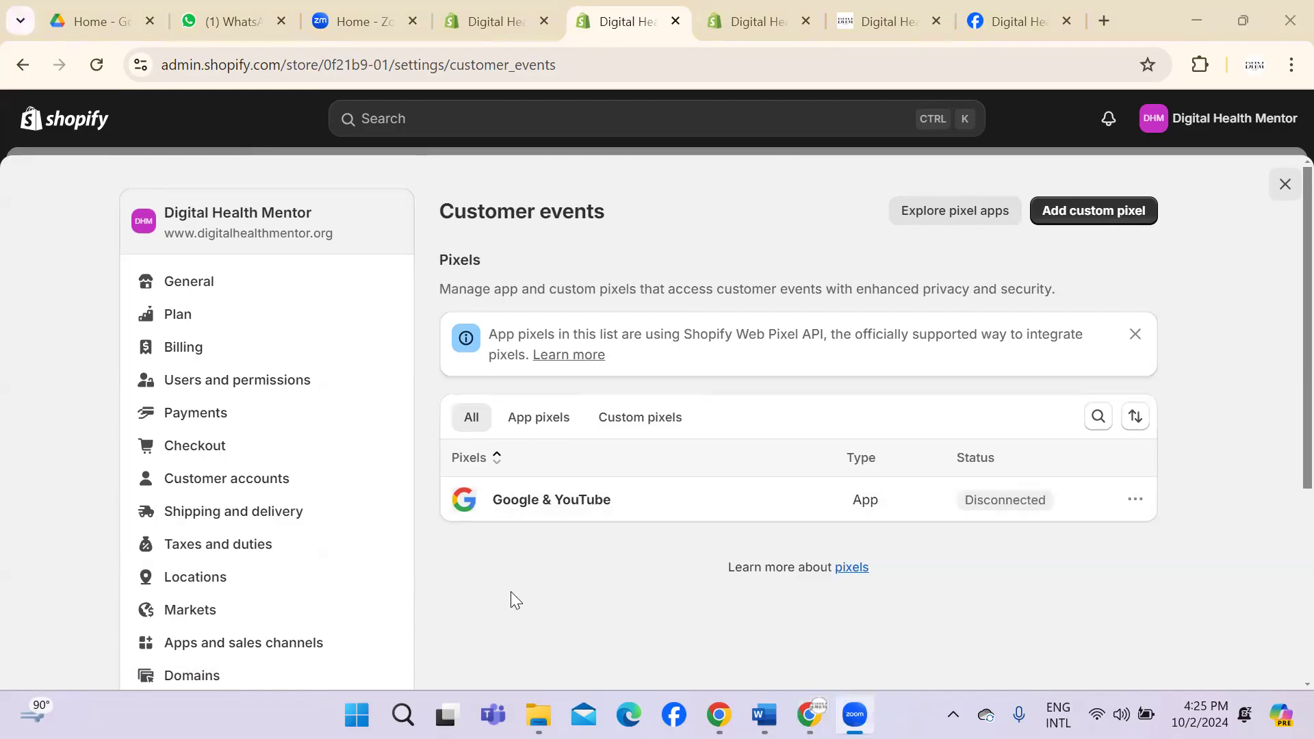